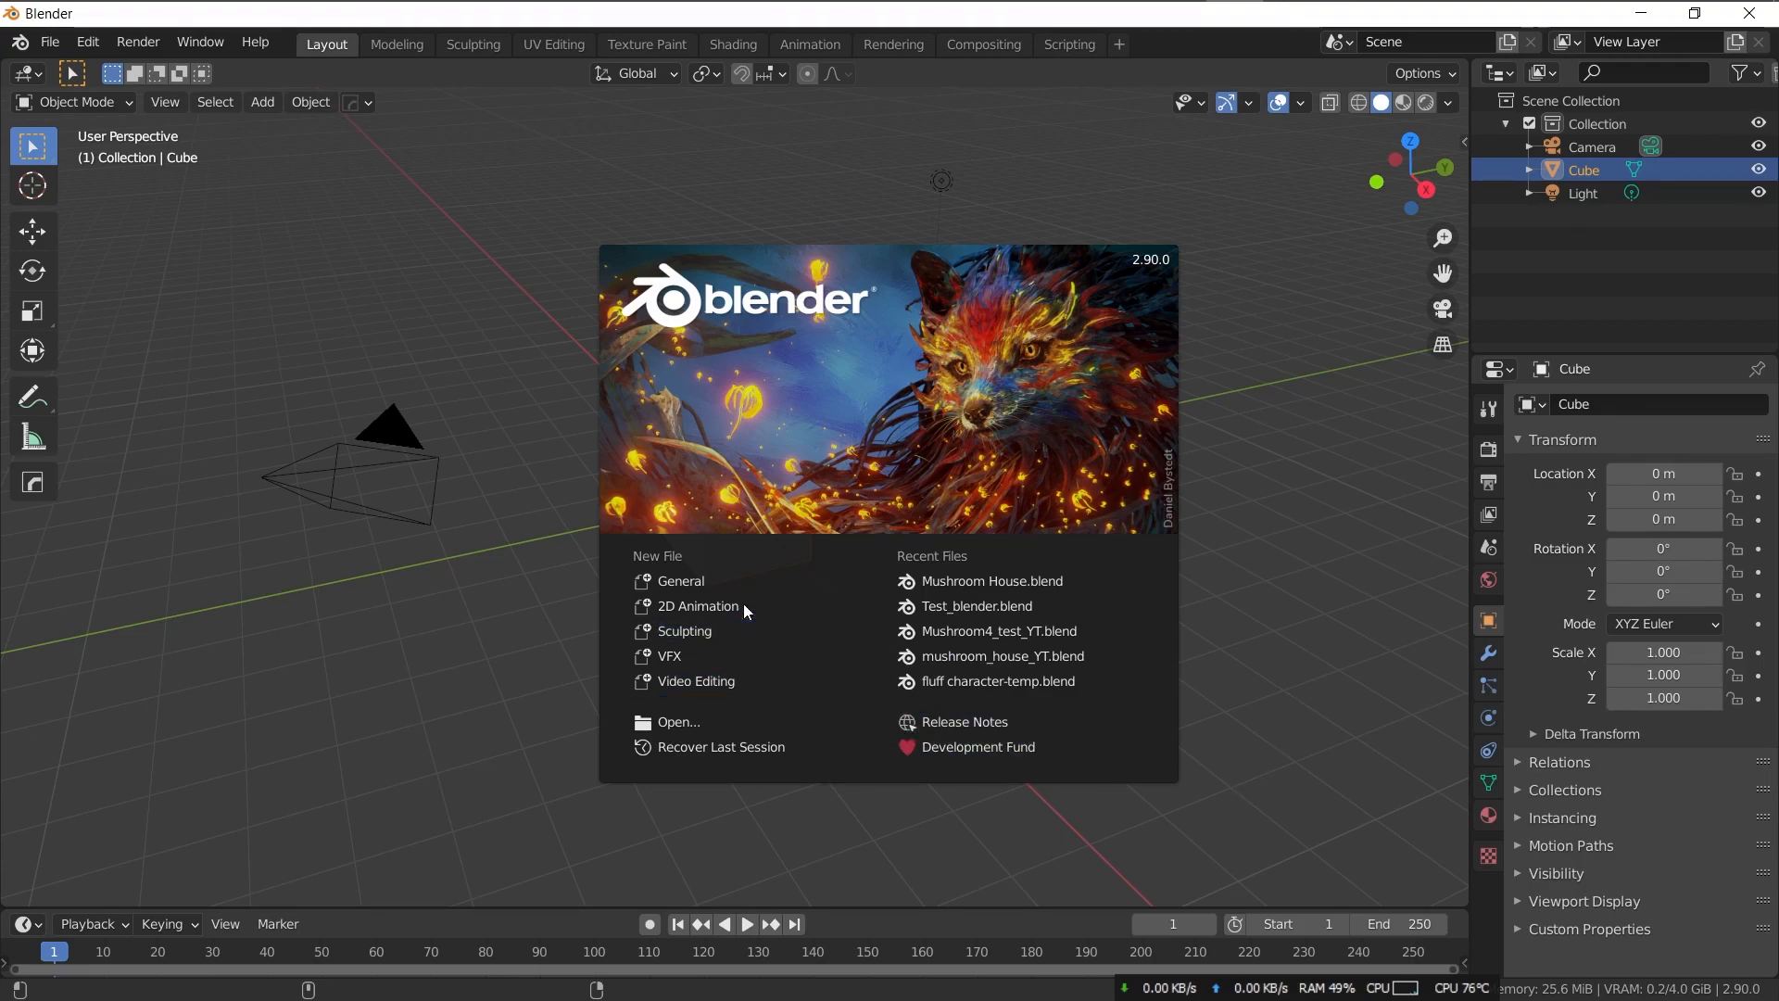
- Delete the default camera and light, keeping only the cube in the scene
click(745, 583)
click(403, 470)
shift+click(959, 219)
key(Delete)
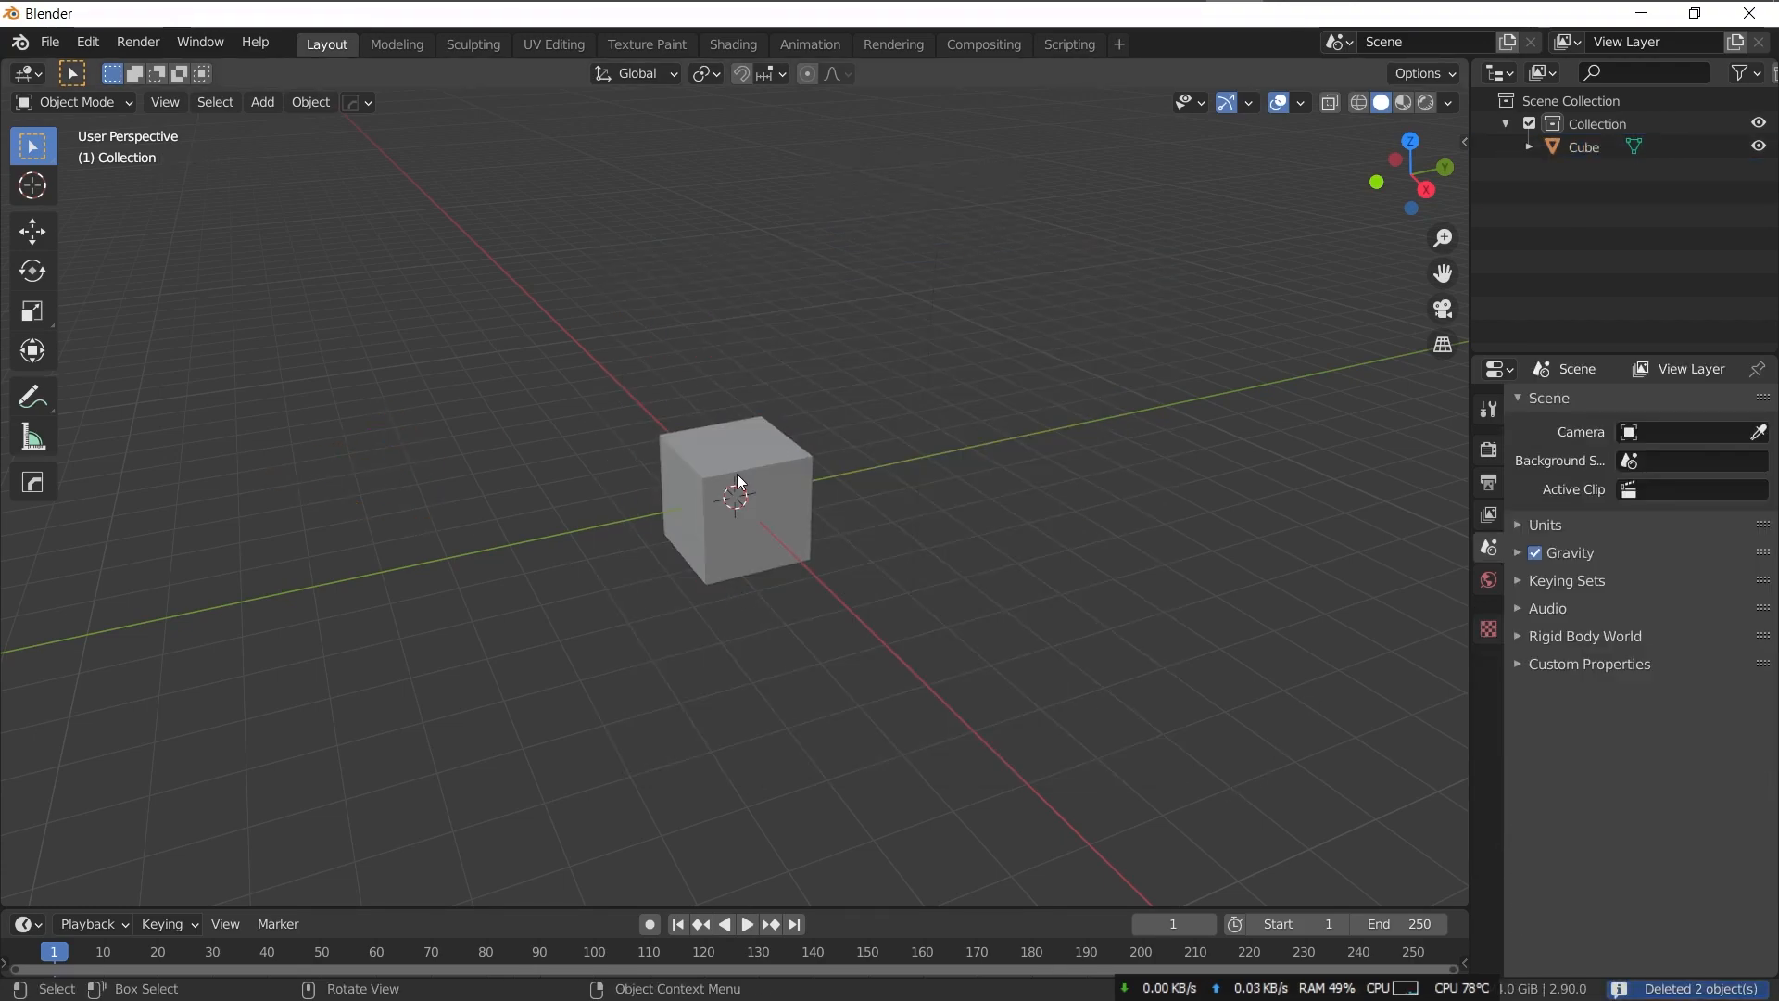
- Lengthen the cube by scaling it to about 1.66 along Y
click(778, 510)
middle_drag(826, 542, 941, 528)
key(KP_5)
key(s)
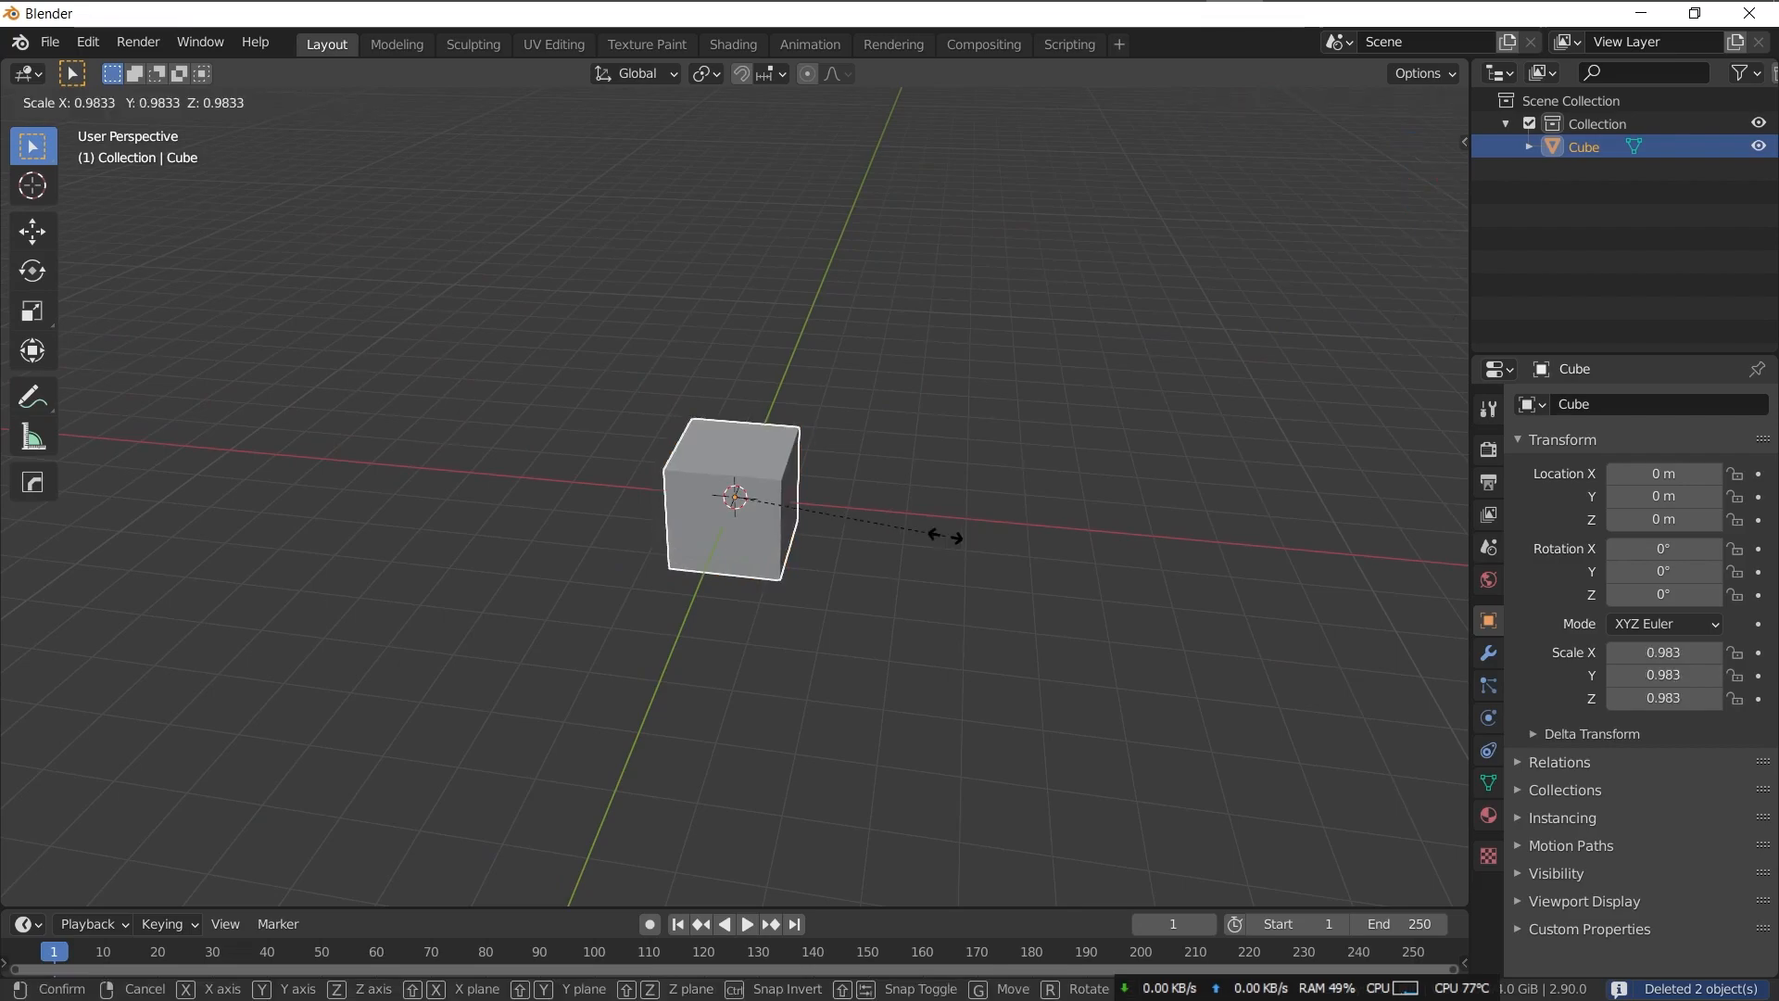
key(y)
click(1090, 580)
- Scale the block to about 1.18 along X, and narrow its top face along X into a thin roof ridge
key(KP_7)
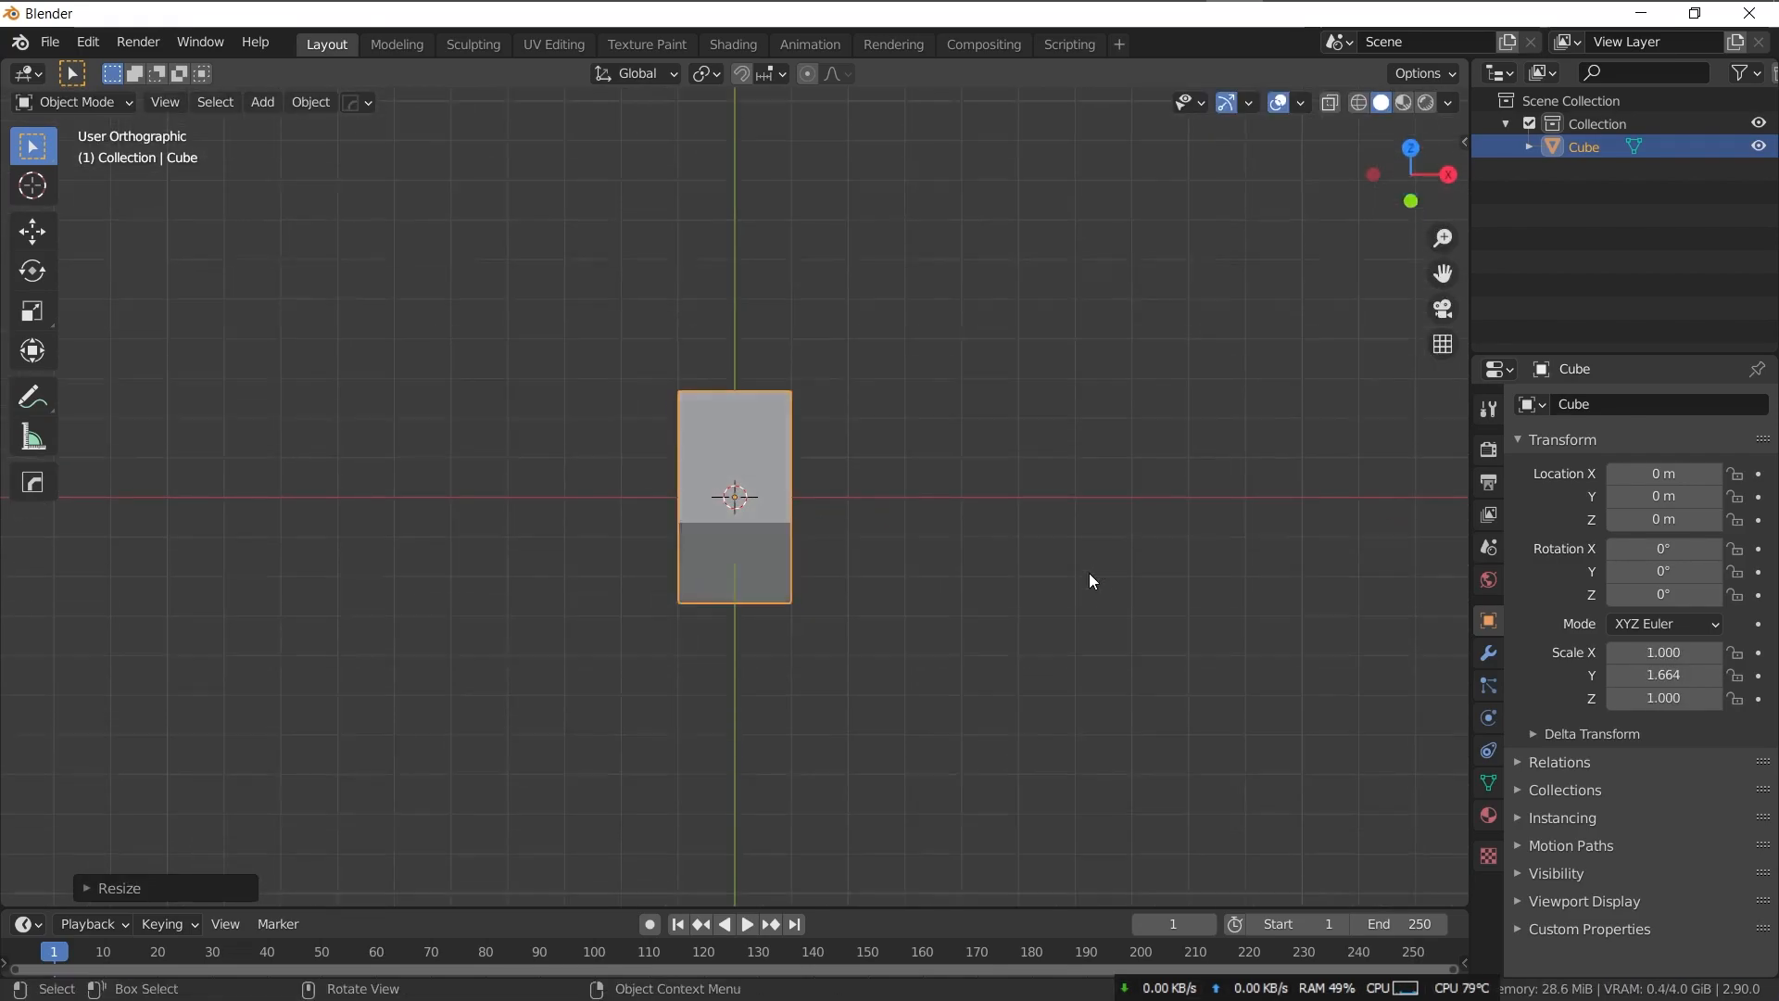
key(KP_1)
key(s)
key(x)
click(993, 553)
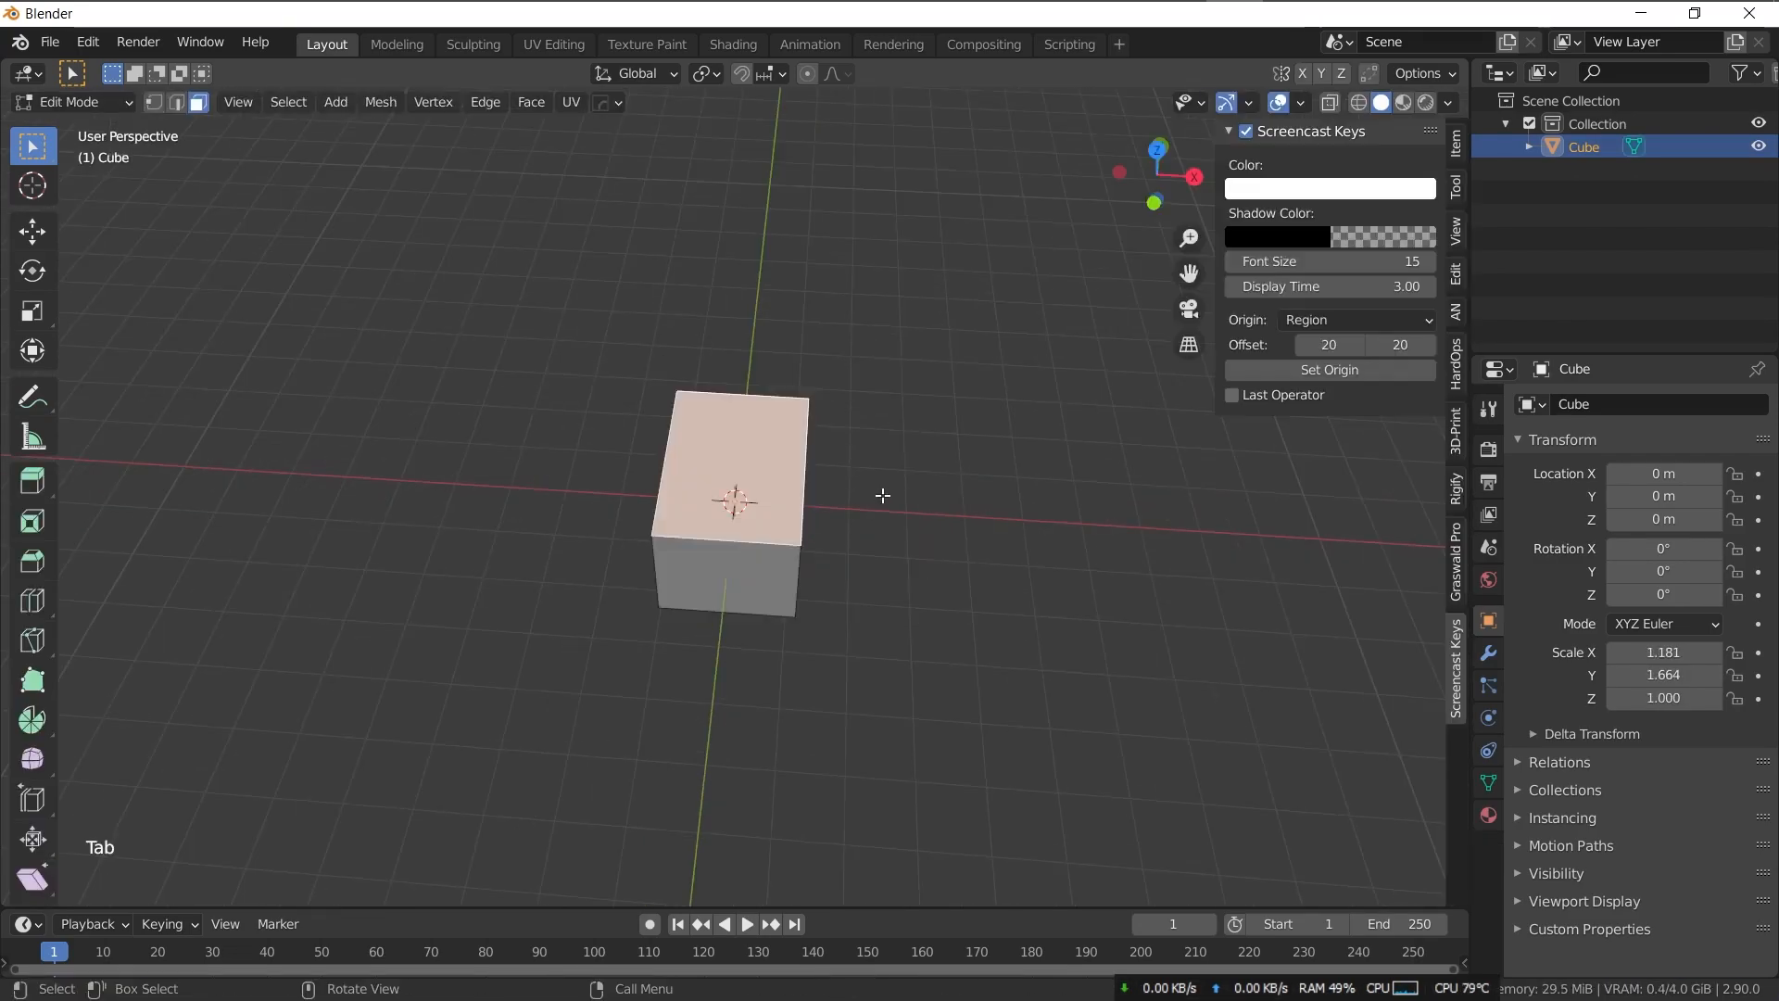
key(s)
key(shift+y)
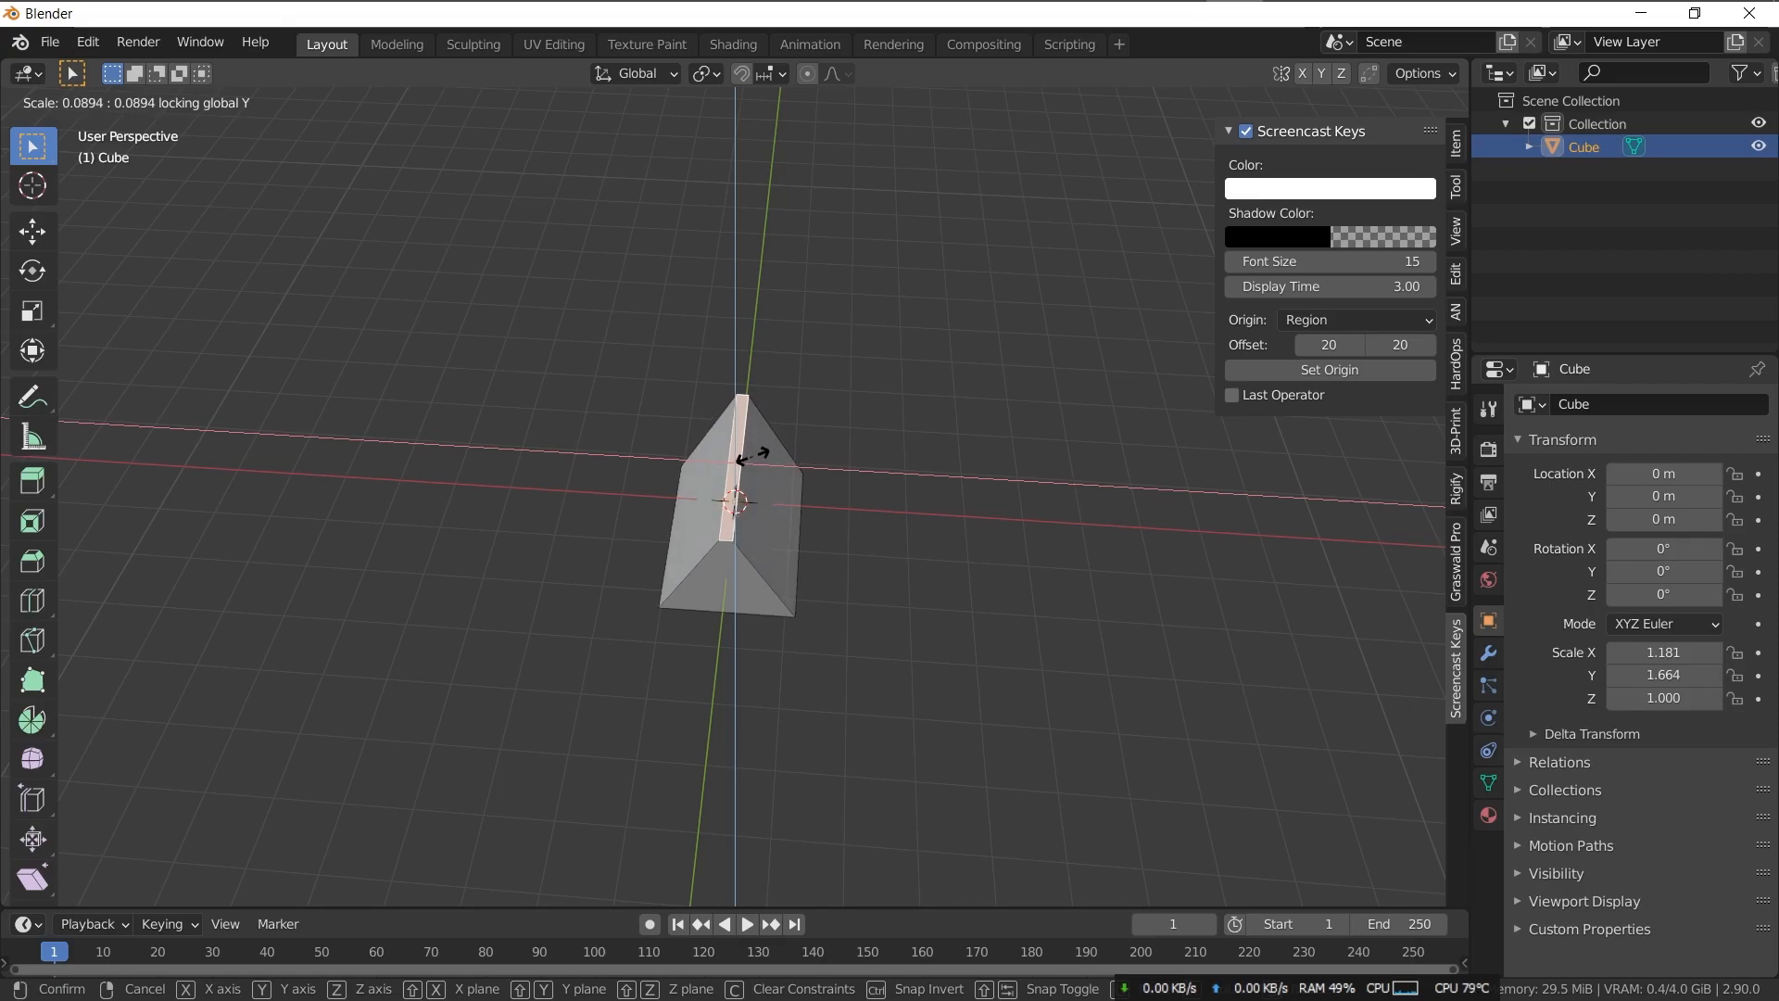
- Place a smaller duplicate of the roof block, rotated -90° about Z, against the side of the original
key(r)
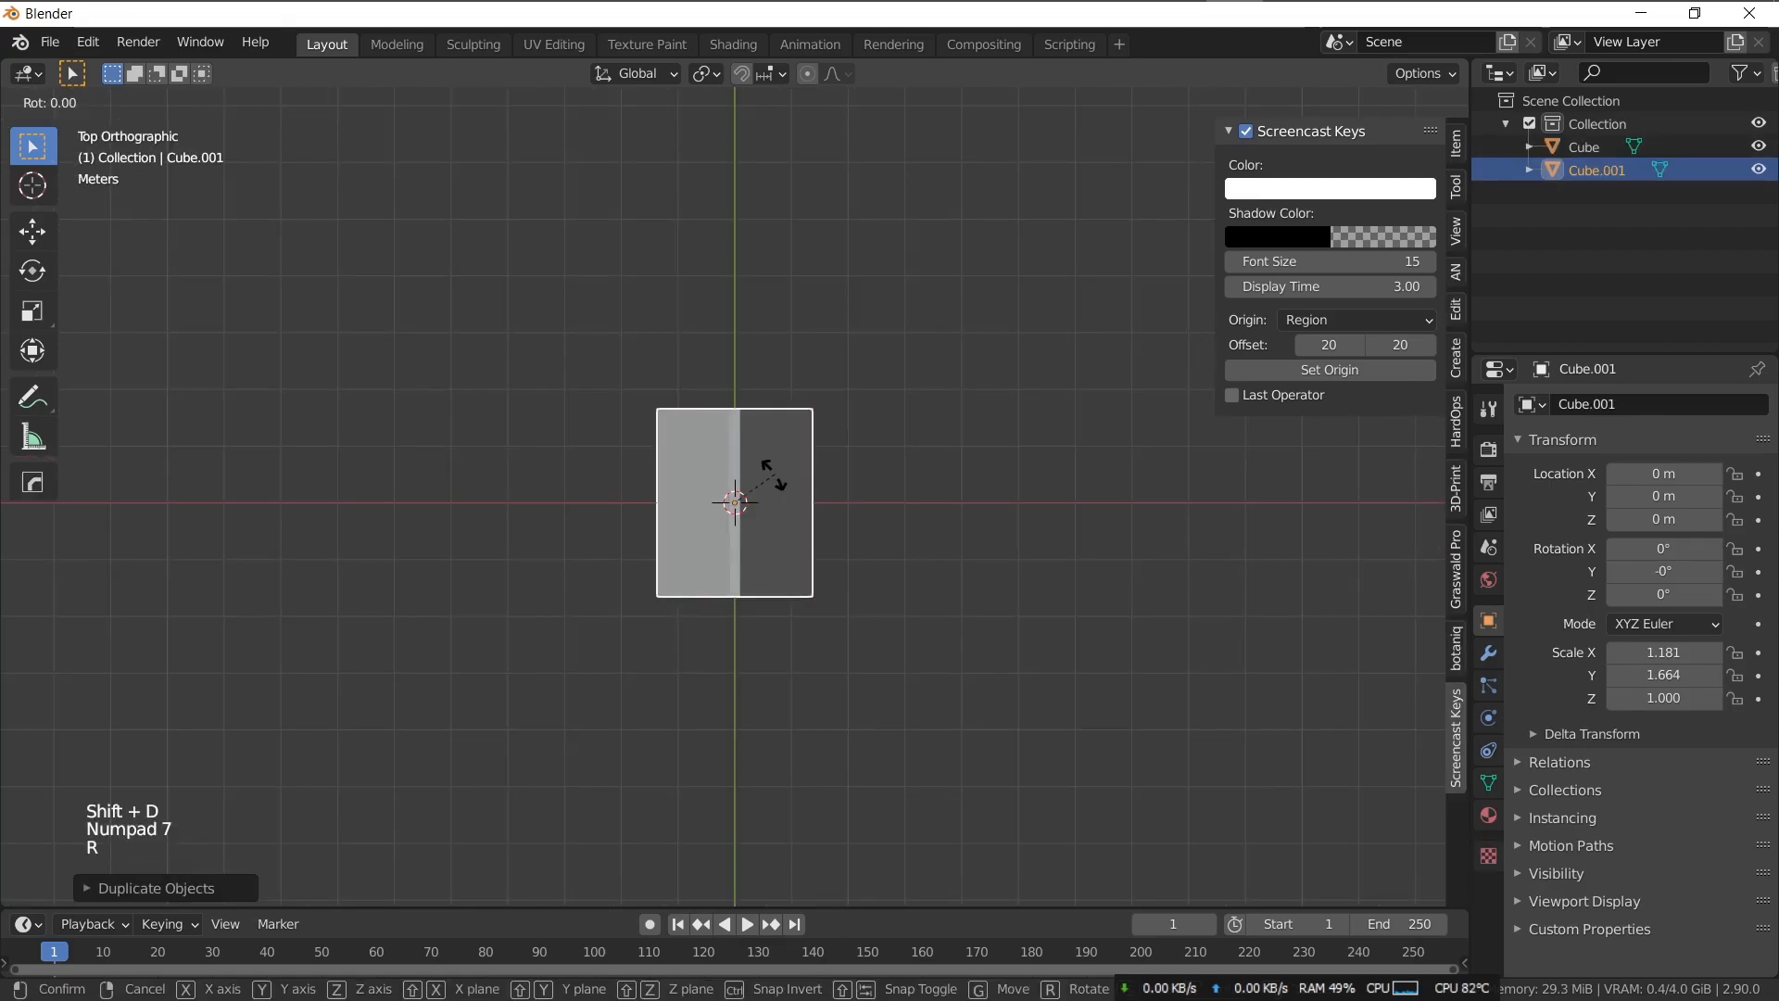
click(774, 474)
key(s)
click(891, 559)
key(g)
click(814, 557)
- Lower the smaller block along Z to the main block's base level and enlarge it slightly
key(KP_1)
key(g)
key(z)
click(848, 808)
key(s)
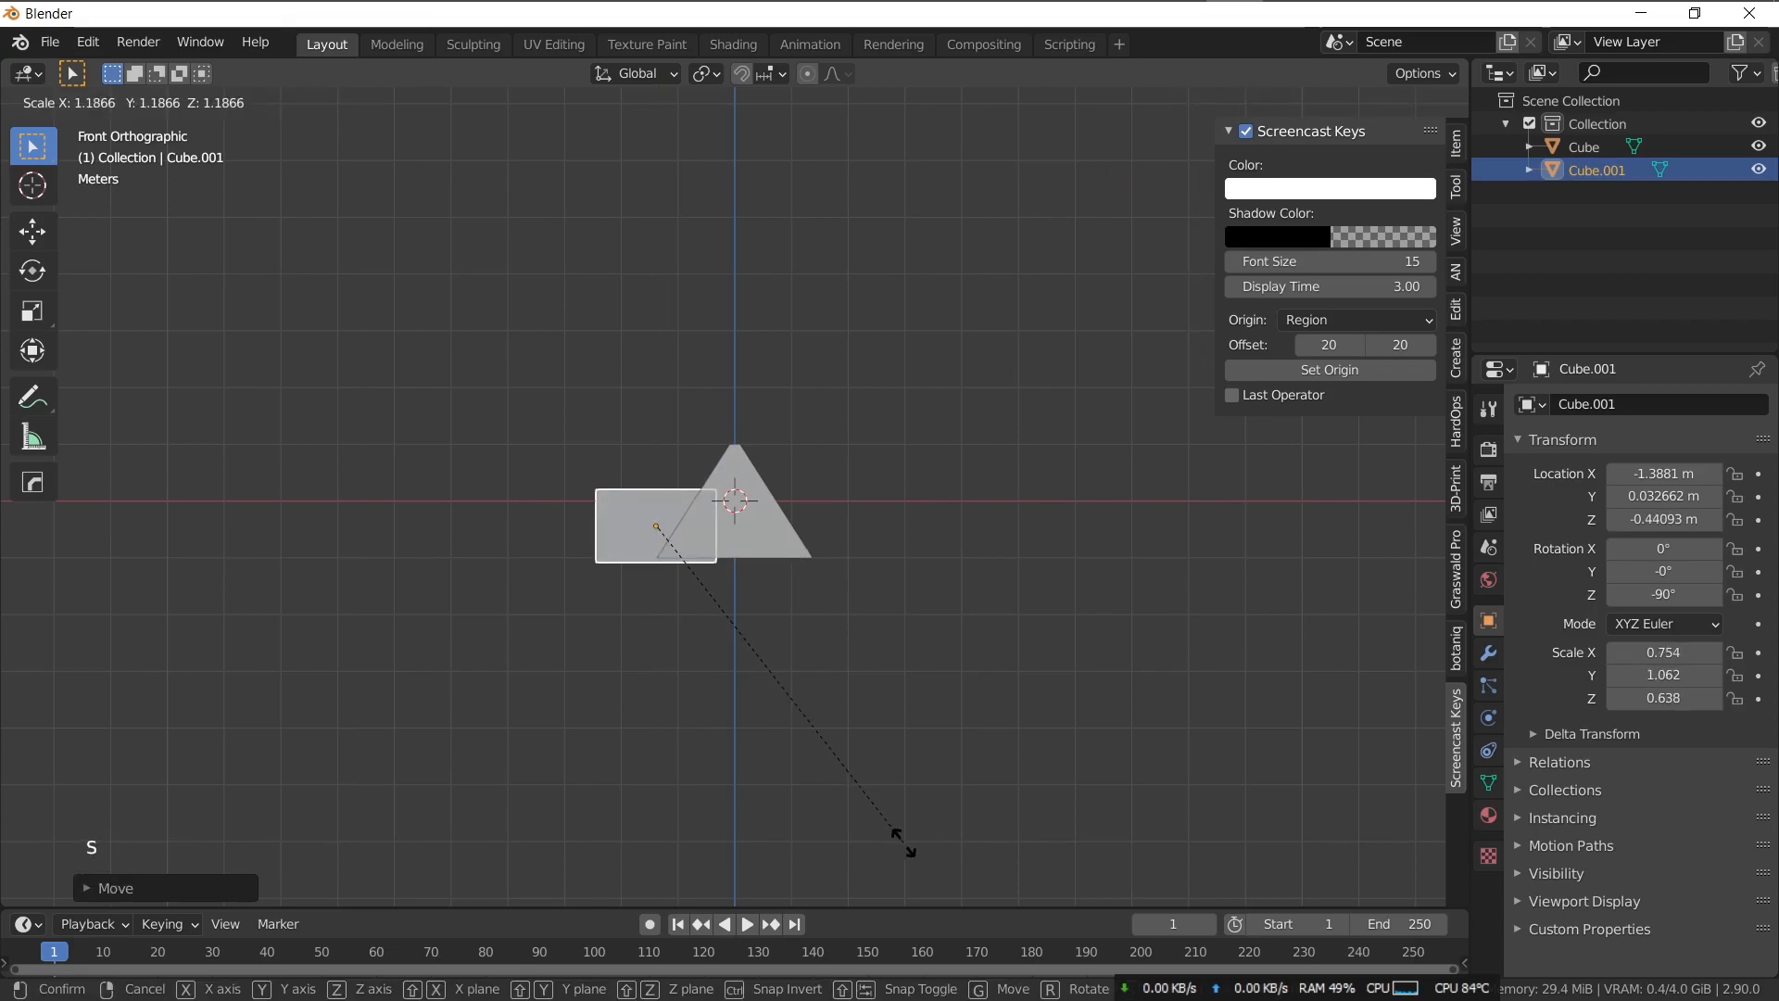
click(853, 825)
key(s)
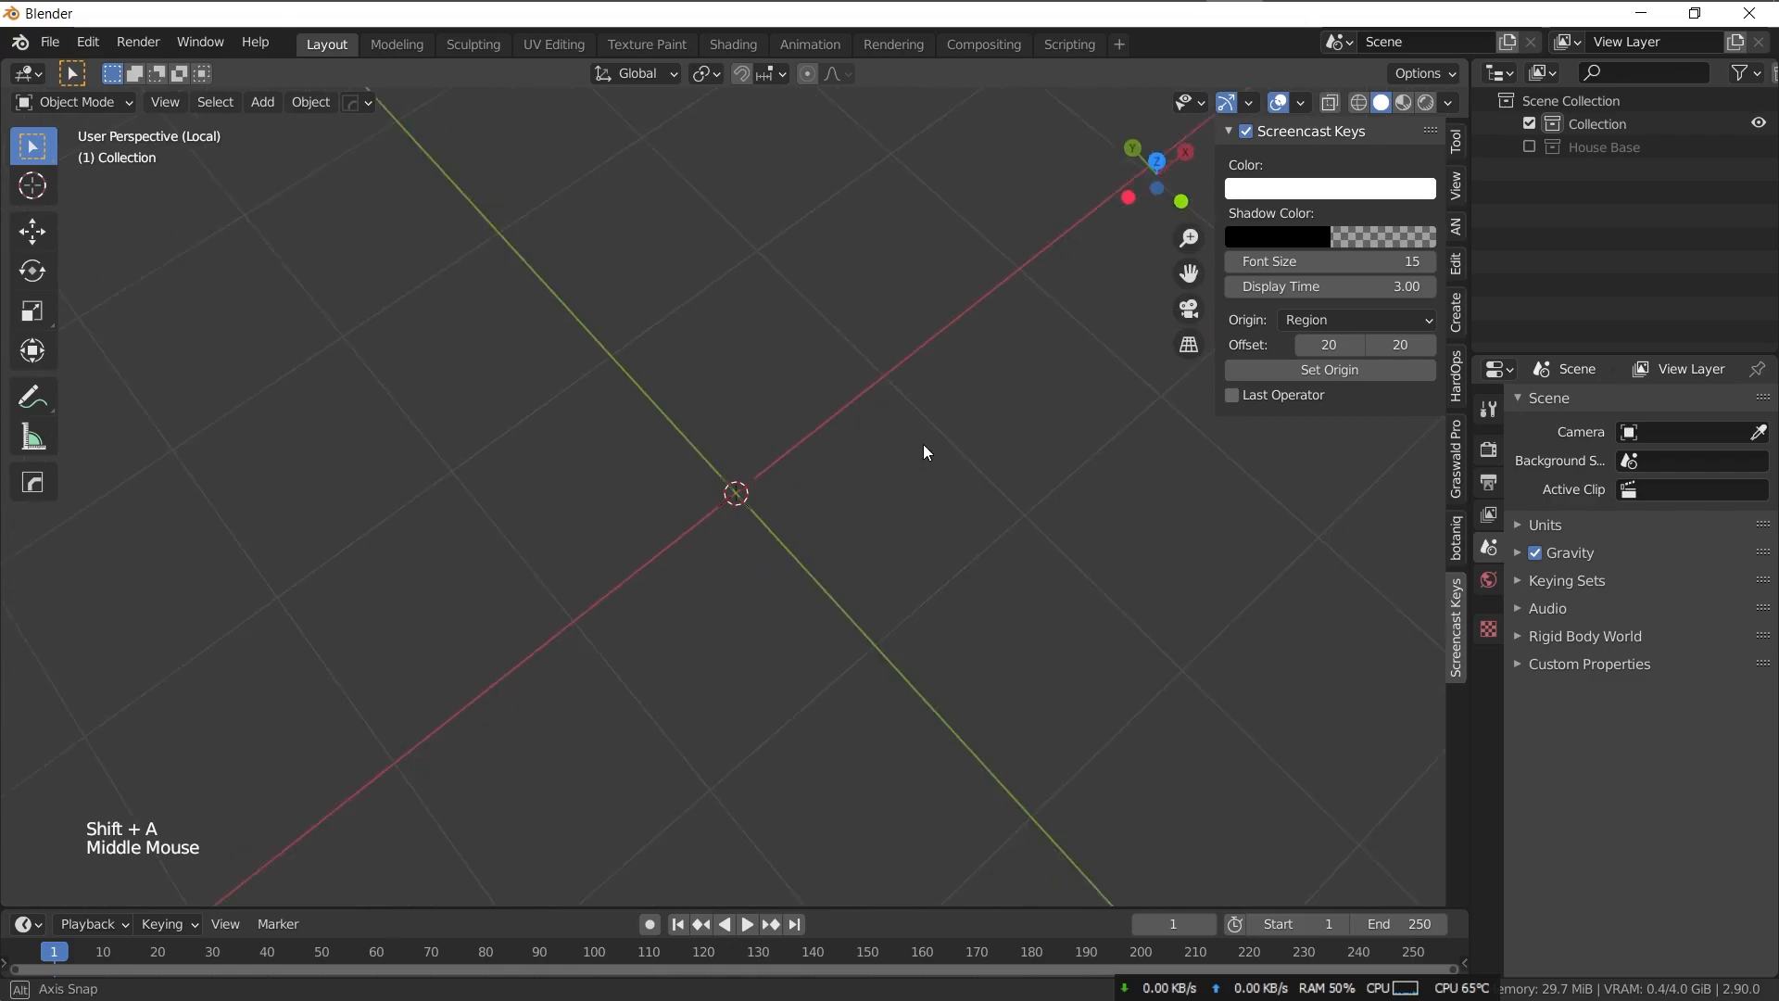
- Add a plane and scale it to about 0.64 along X as the door's base shape
middle_drag(923, 452, 862, 393)
key(shift+a)
mouse_move(862, 389)
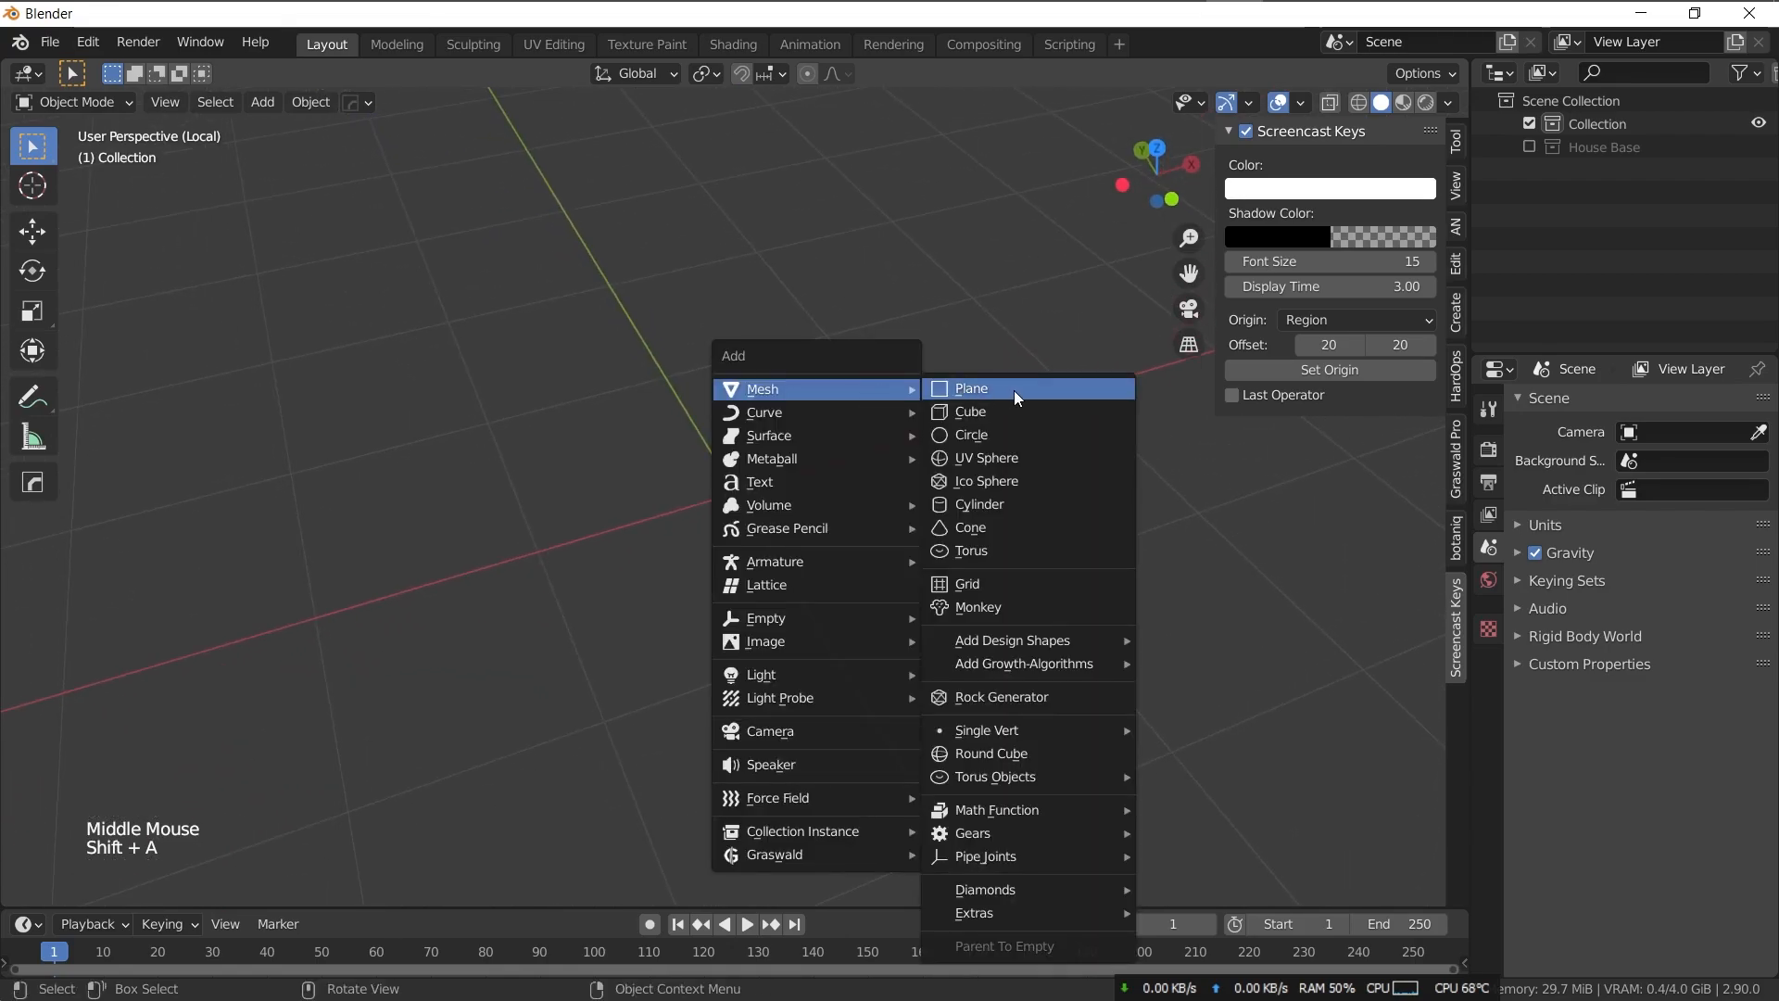
click(1013, 389)
key(s)
key(x)
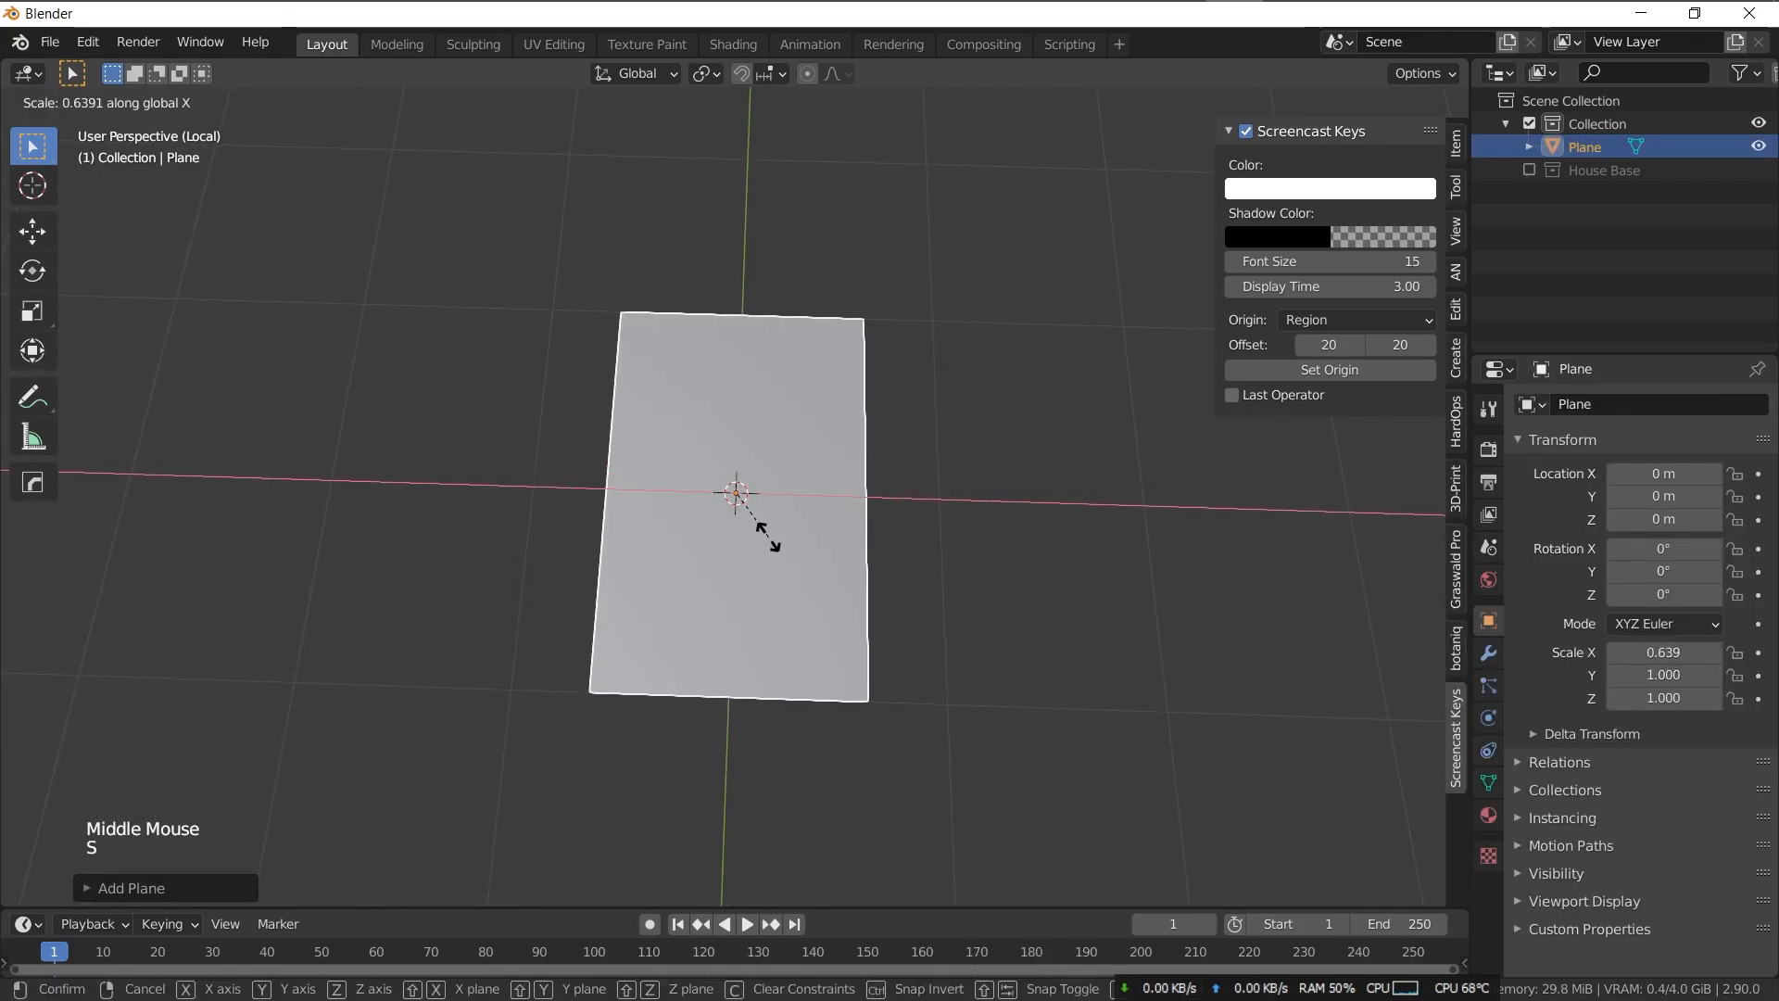
click(771, 533)
- Cut the plane with four evenly spaced loop cuts lengthwise and four crosswise
key(KP_7)
key(Tab)
key(ctrl+r)
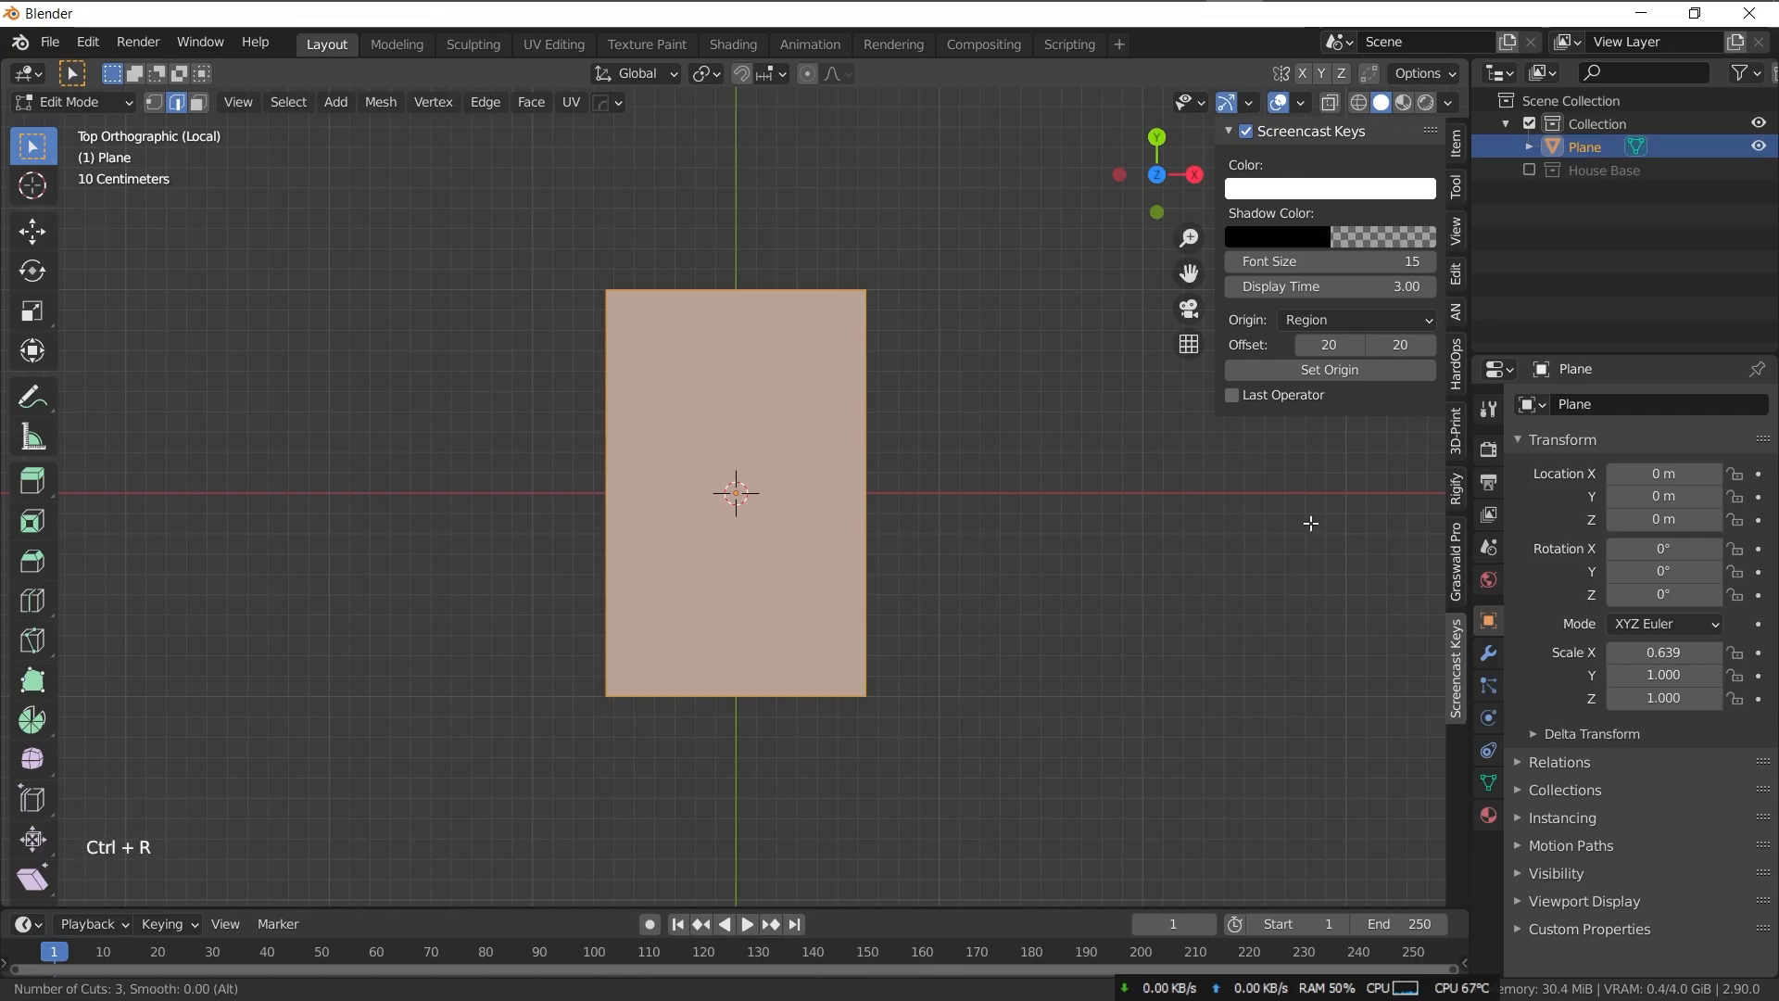
scroll(736, 308, up, 1)
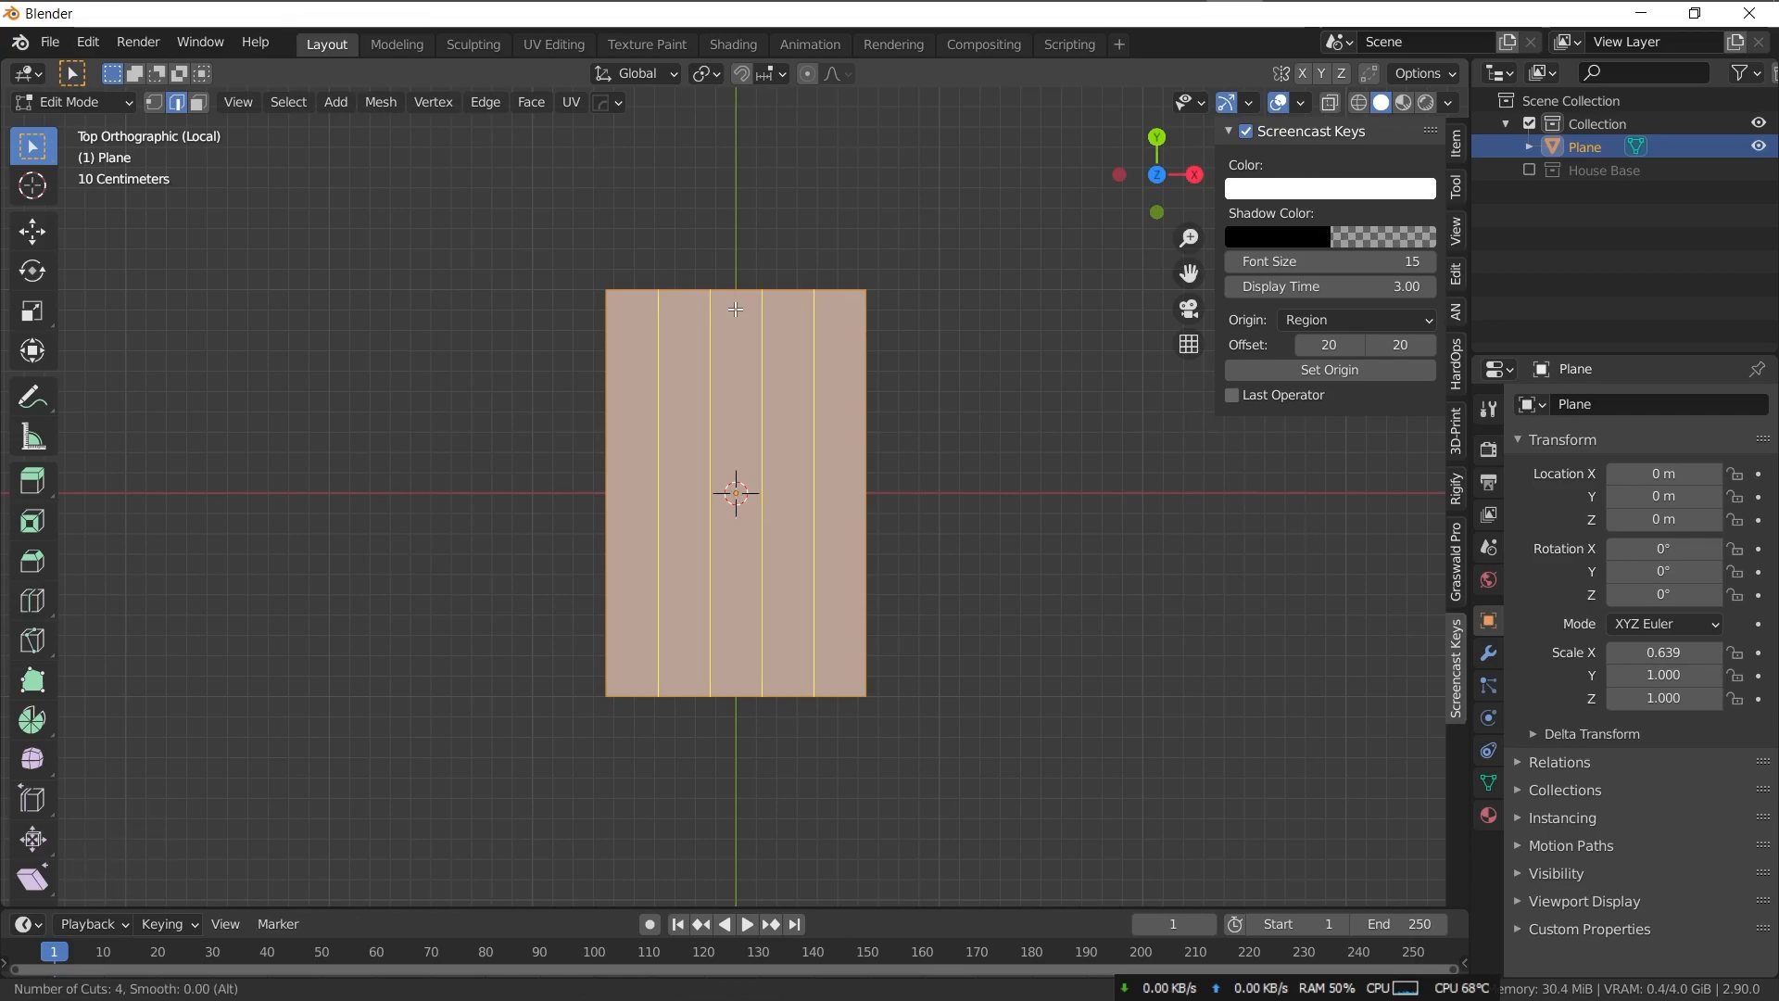
click(736, 308)
right_click(736, 309)
key(ctrl+r)
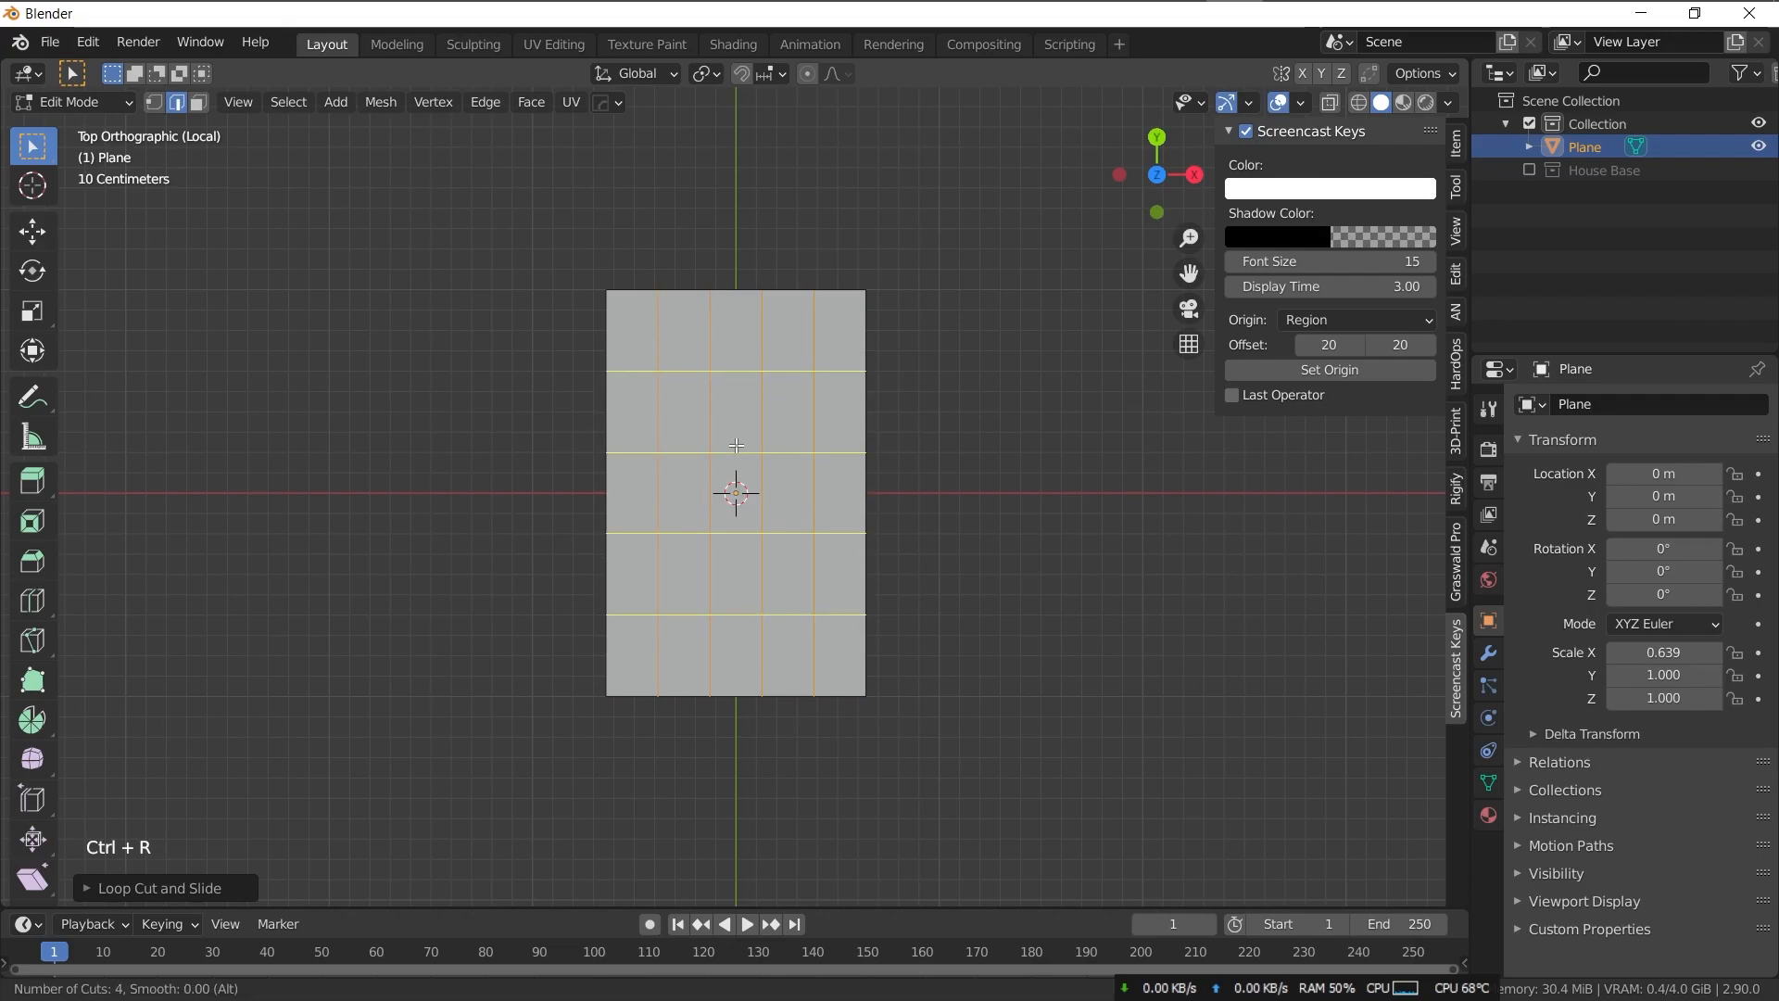
click(735, 446)
right_click(735, 469)
- Dissolve alternating crosswise edges in the plane's columns to form a staggered plank pattern
click(631, 371)
shift+click(735, 371)
shift+click(684, 452)
shift+click(631, 533)
shift+click(683, 614)
shift+click(736, 533)
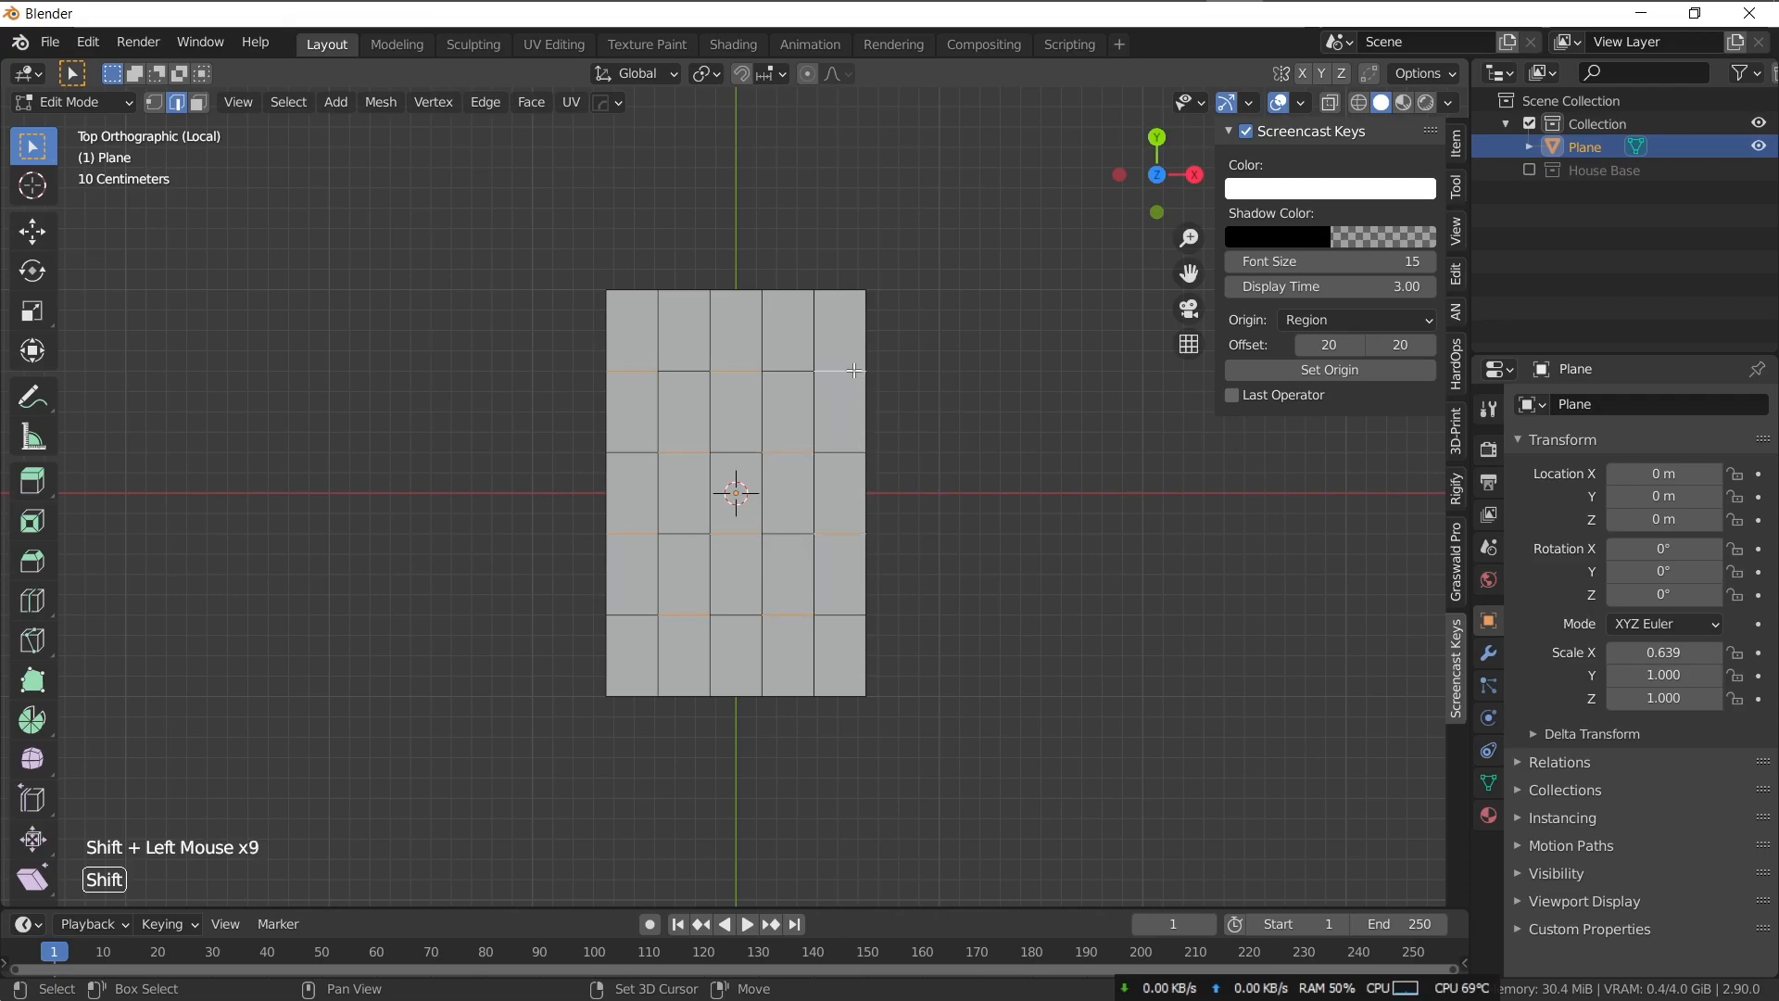
key(ctrl+x)
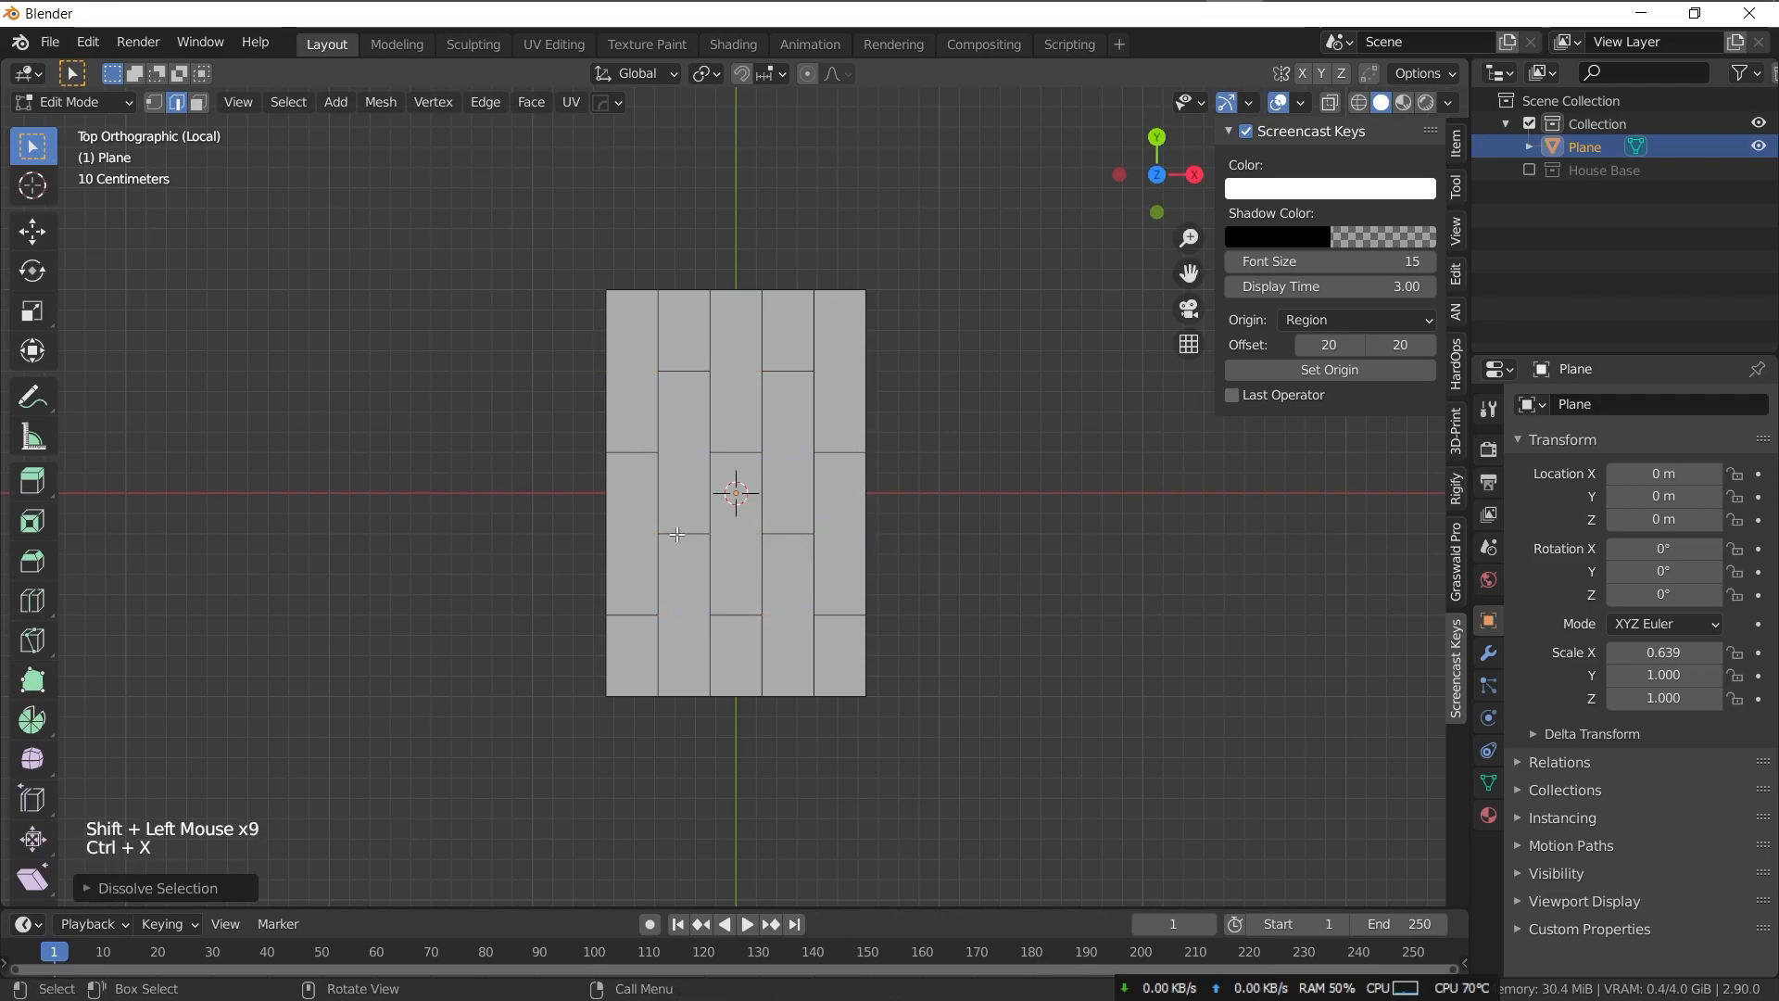
- Shift individual crosswise plank edges slightly up or down so the plank lengths vary
click(788, 532)
key(g)
click(791, 545)
click(733, 612)
key(g)
click(733, 638)
click(647, 615)
key(g)
click(650, 602)
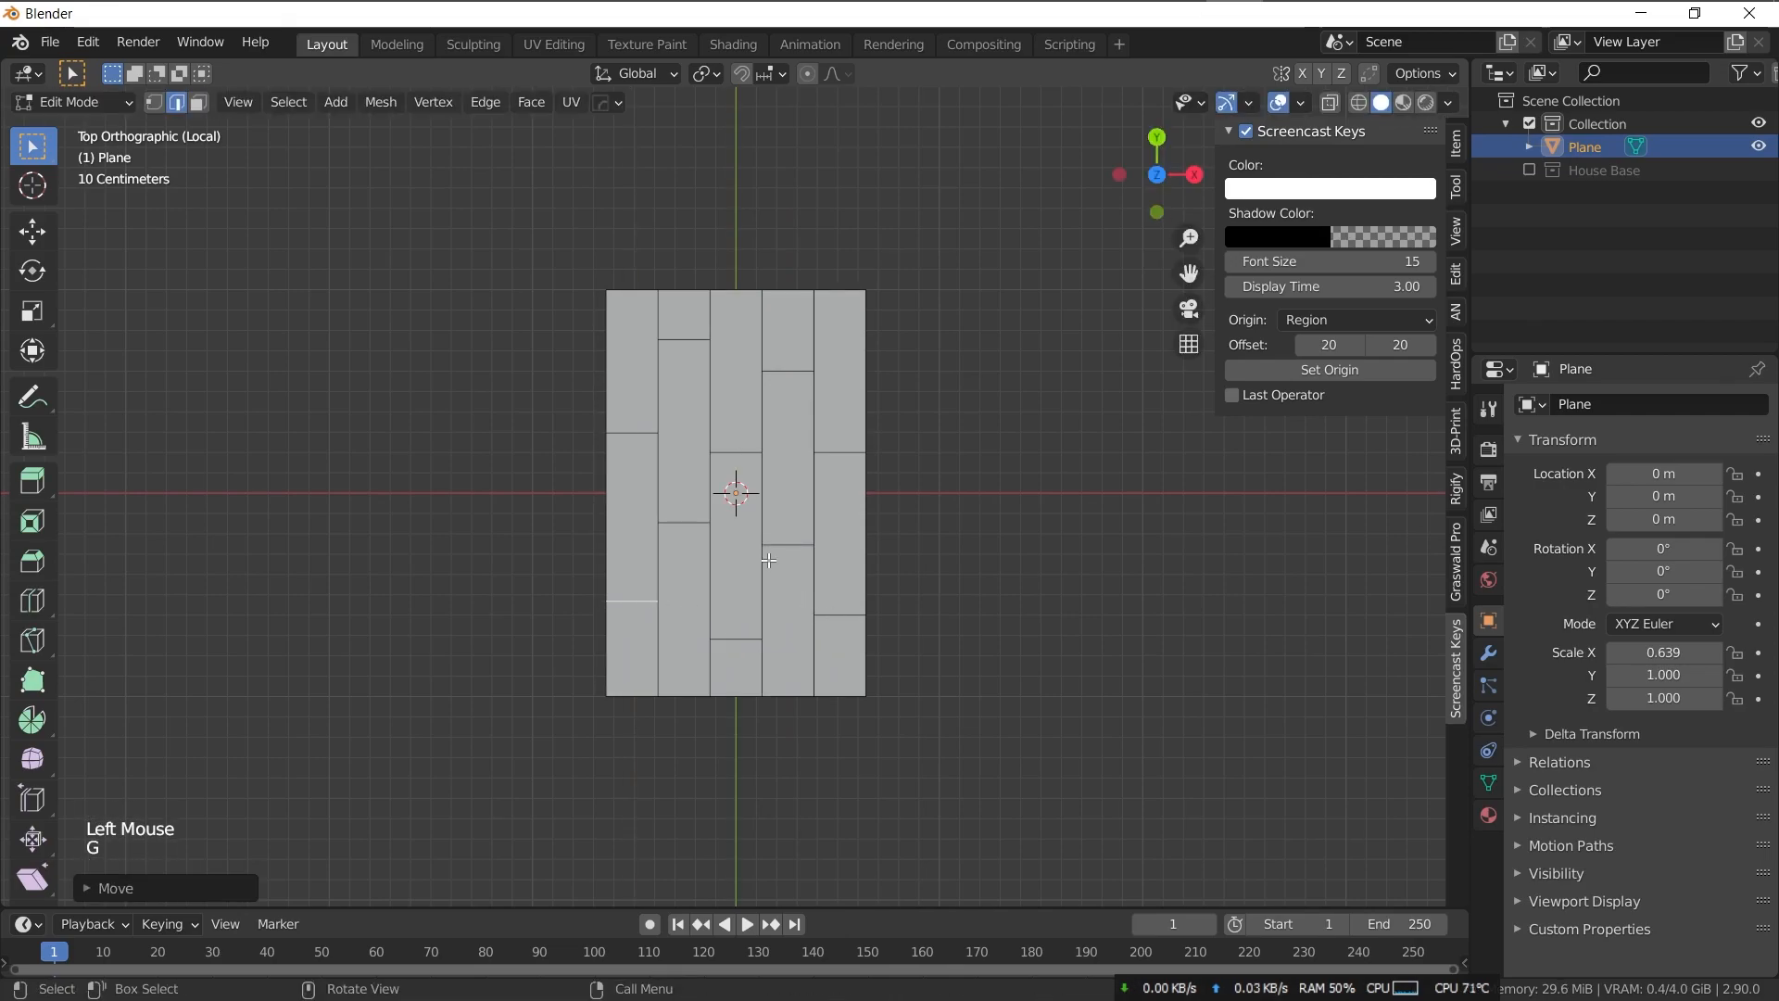
- Split the planks apart along their shared edges and extrude all their faces upward slightly into thin boards
click(776, 551)
key(Tab)
key(Tab)
right_click(785, 422)
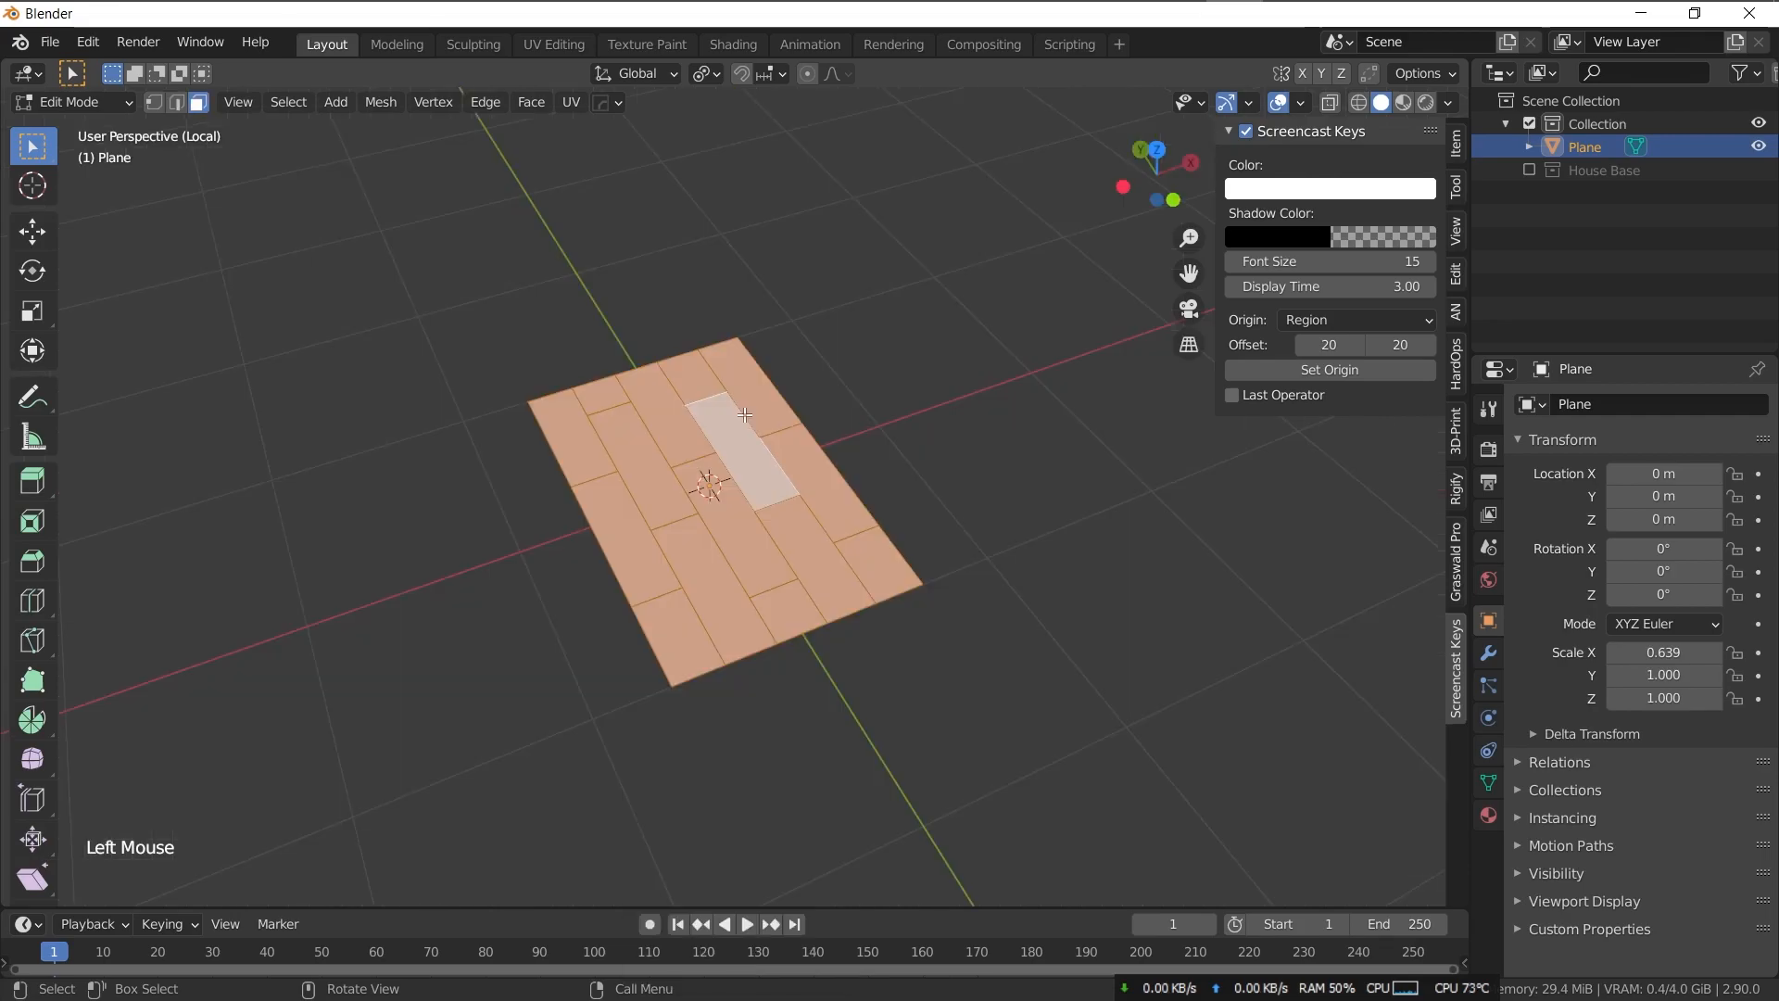
middle_drag(745, 414, 726, 466)
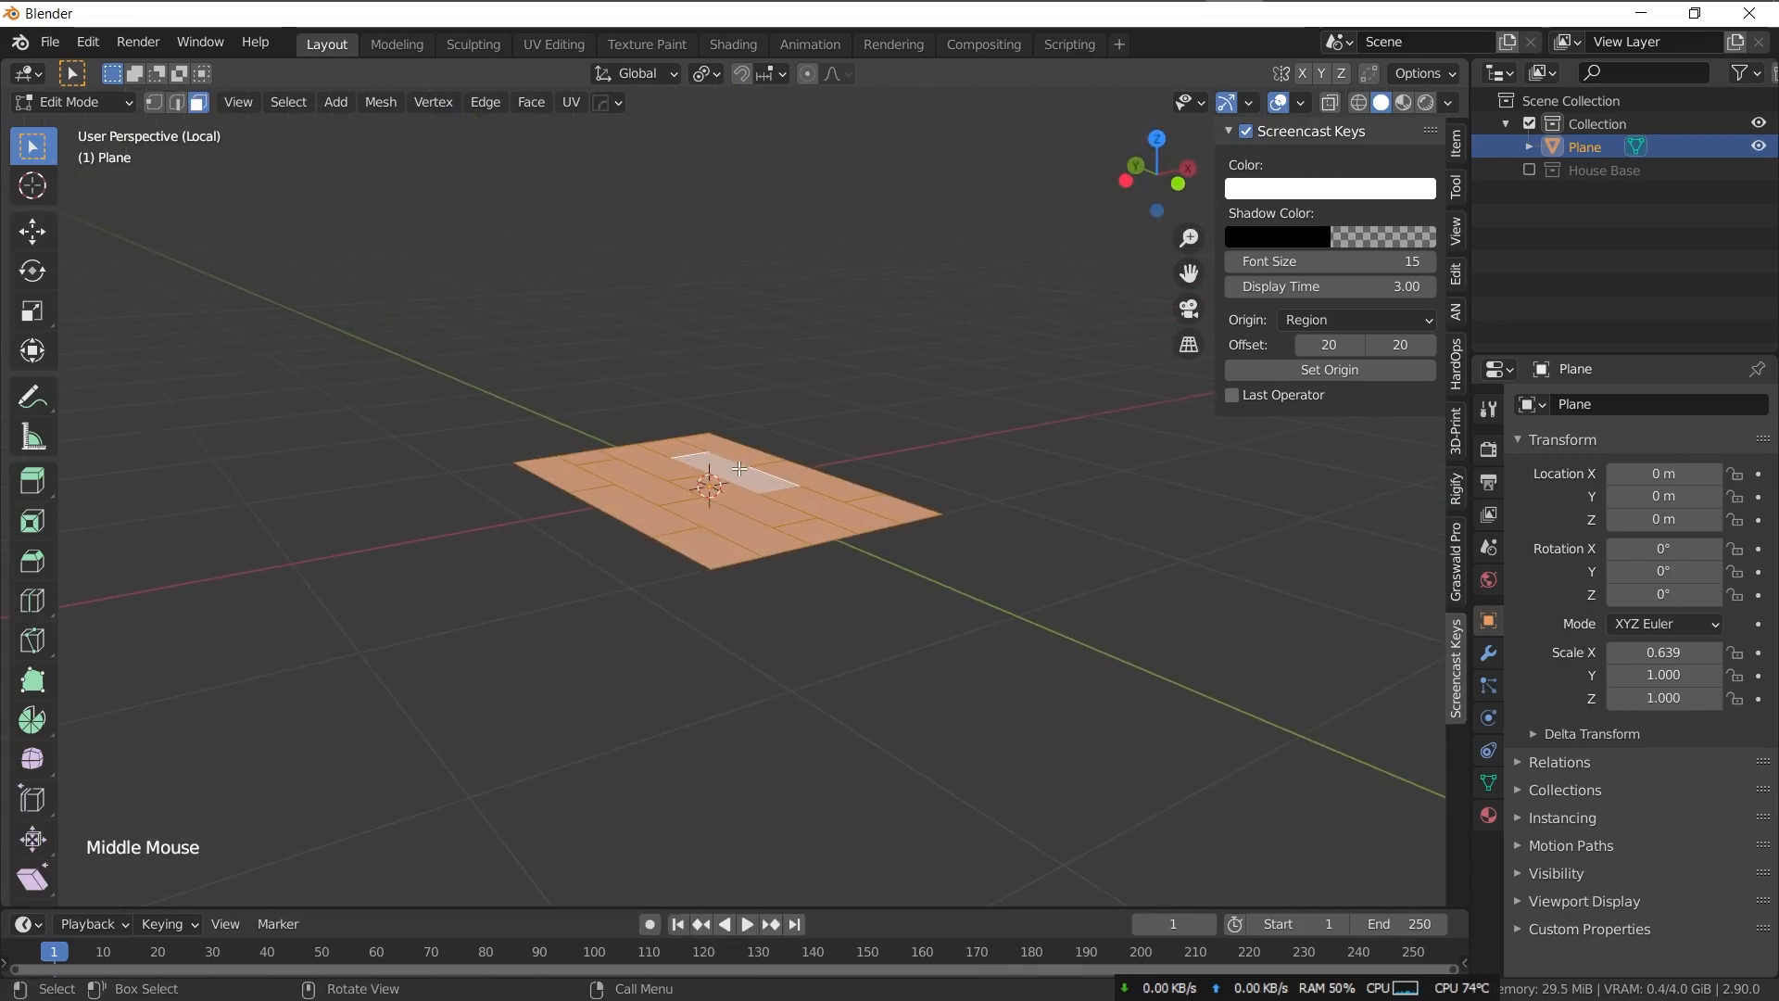
key(e)
click(741, 465)
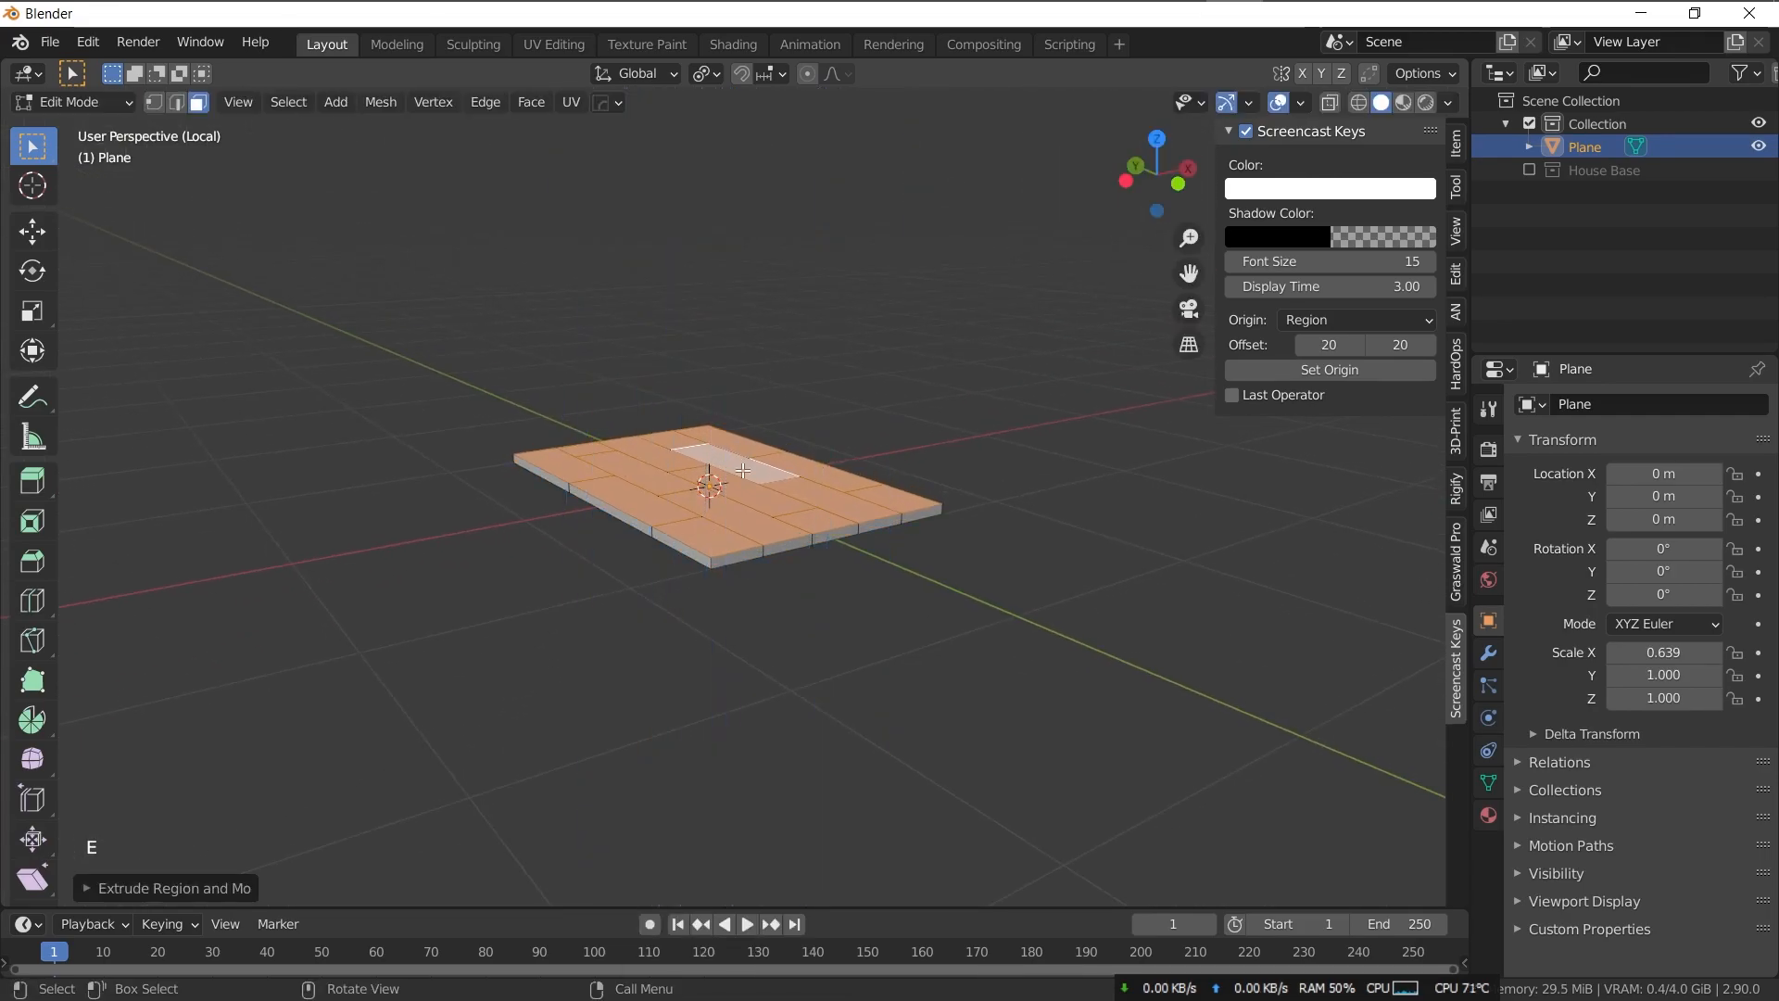
click(717, 539)
key(l)
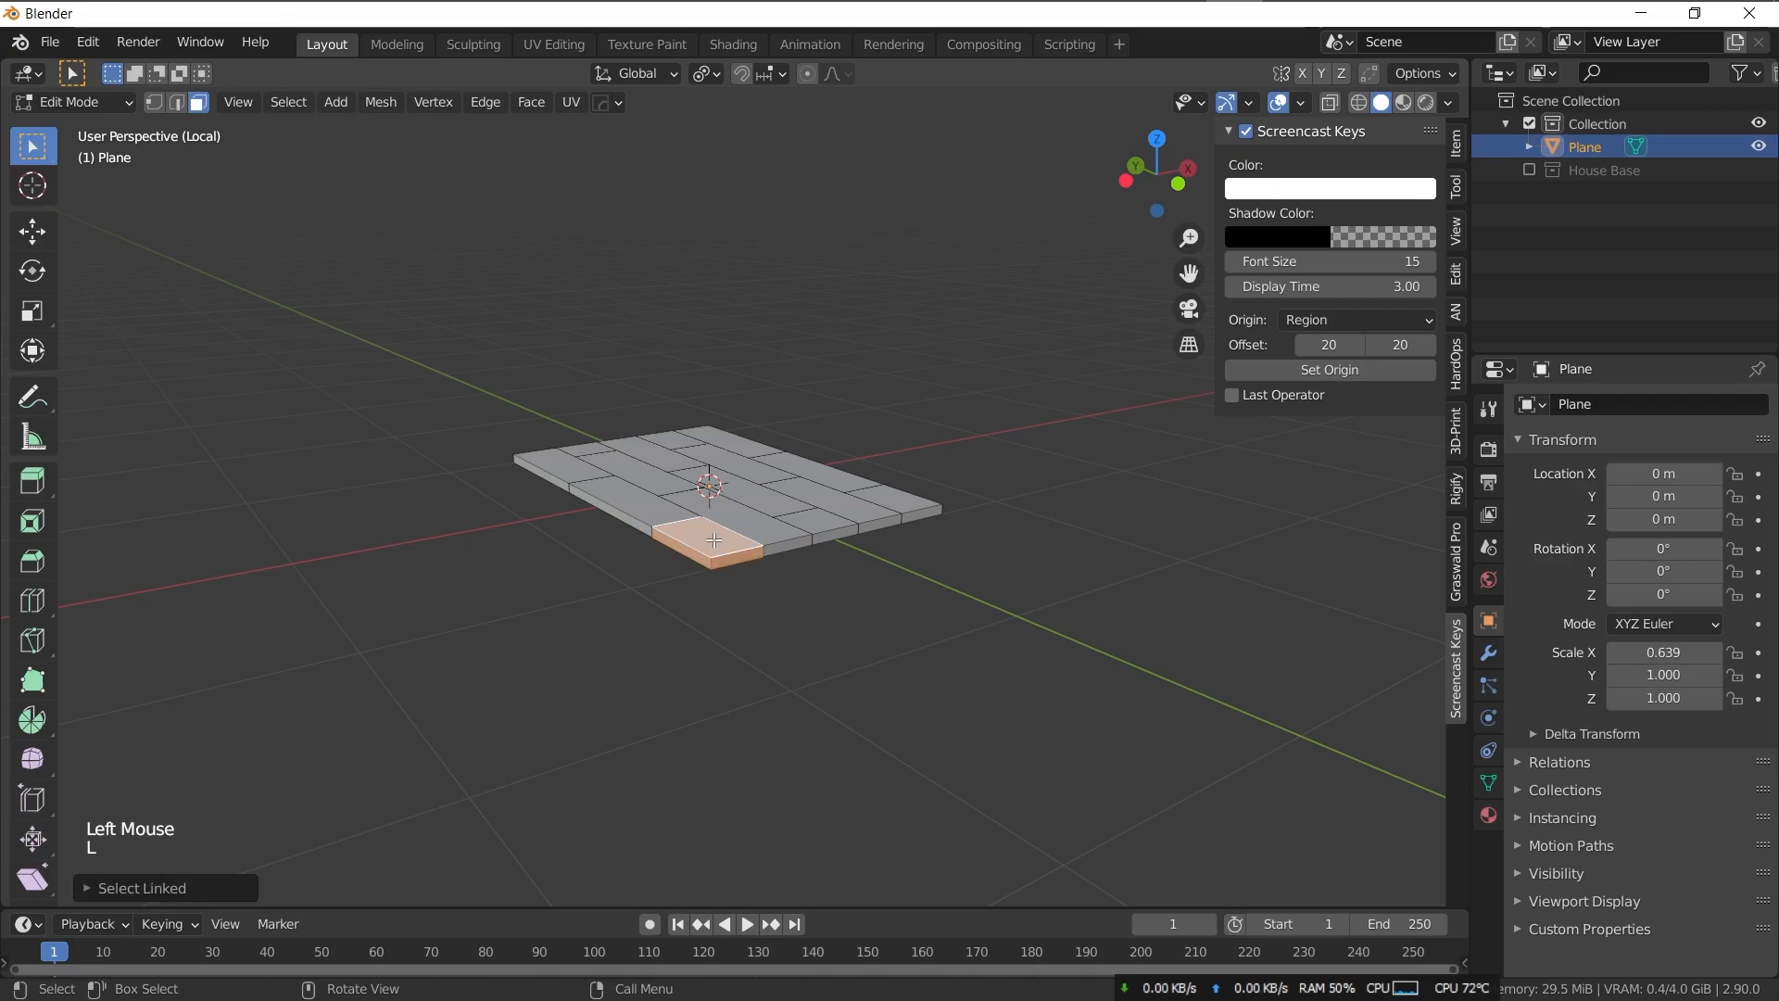
key(g)
right_click(725, 488)
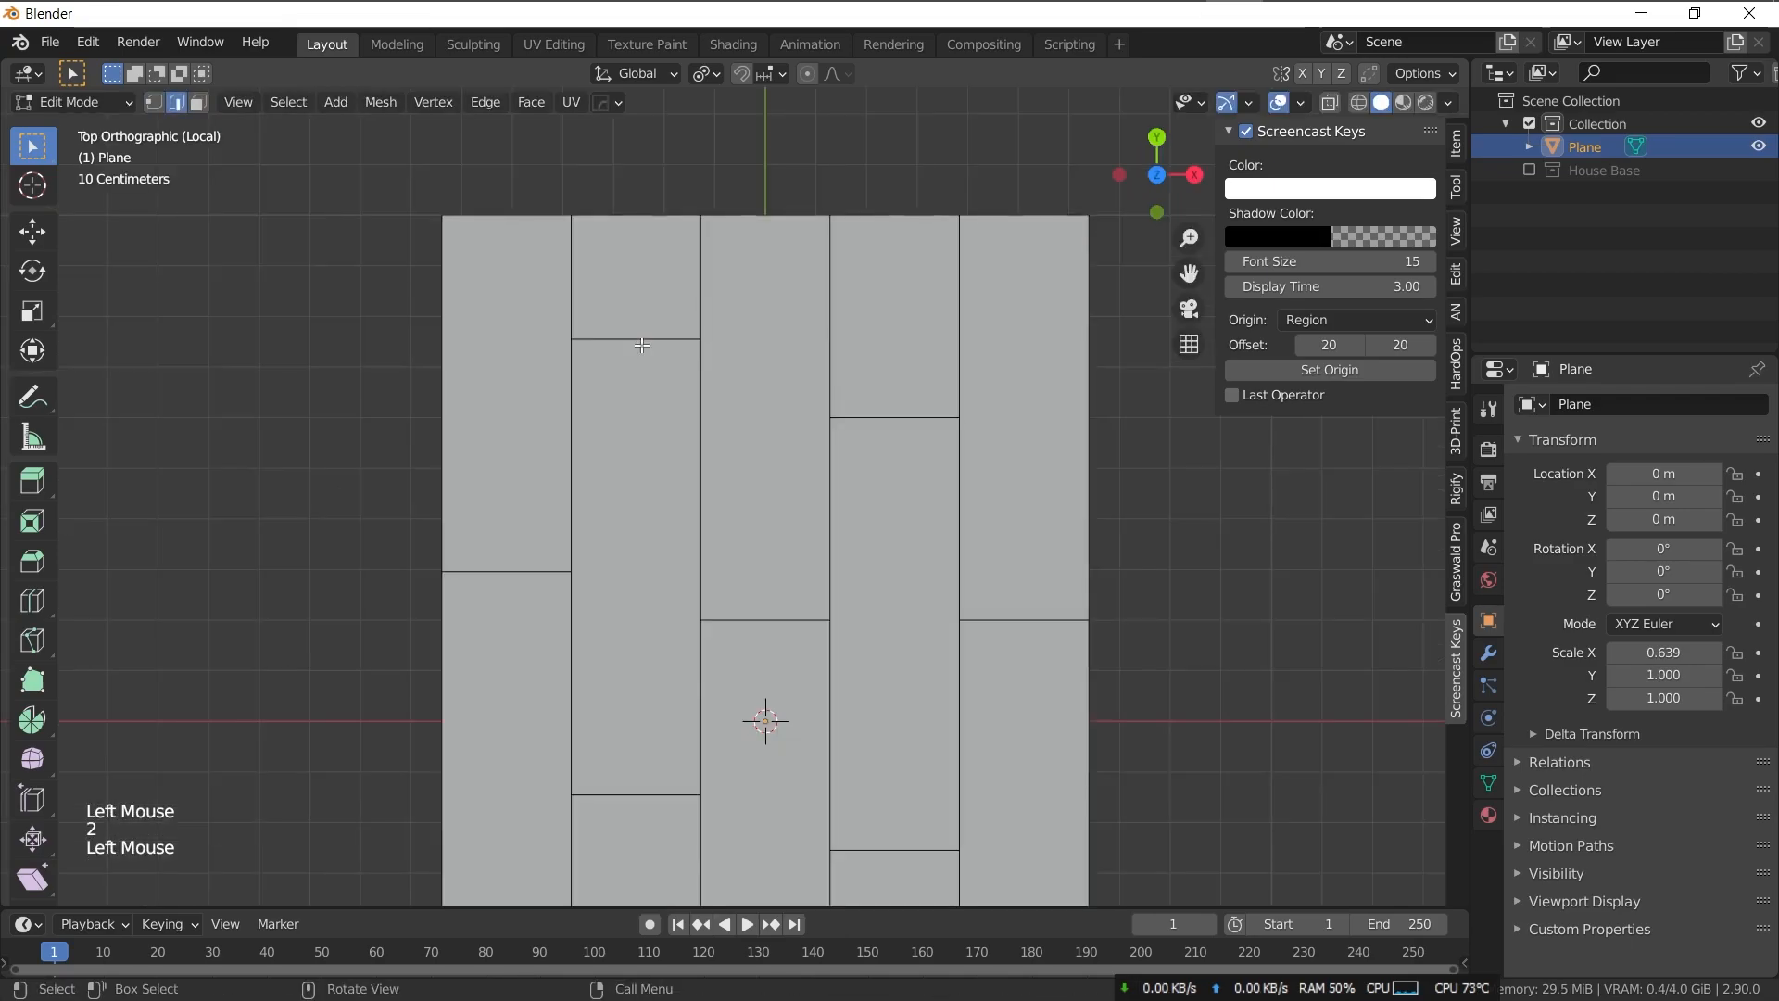
- Move the upper end edge of the long plank in the second column down to open a narrow gap
click(639, 341)
key(g)
key(g)
click(659, 391)
key(1)
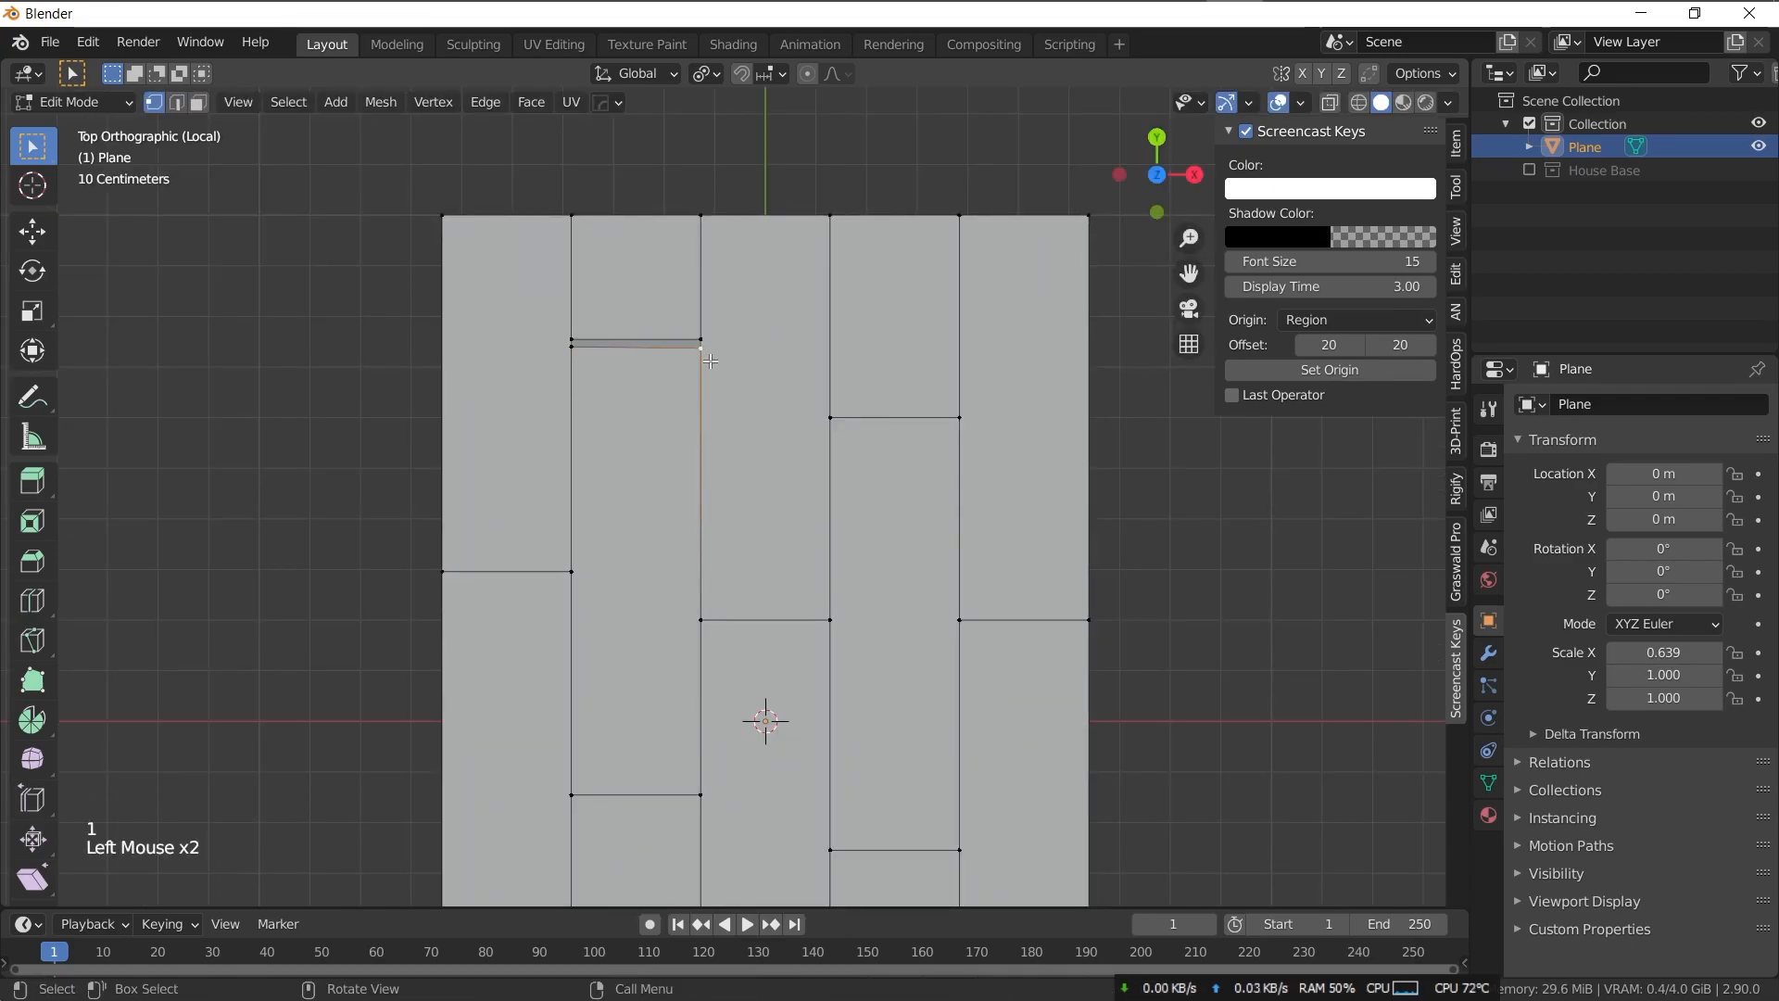
- Nudge the corner vertices of the planks around the gap in the second column to make their ends uneven
key(g)
click(751, 373)
key(g)
click(704, 342)
key(g)
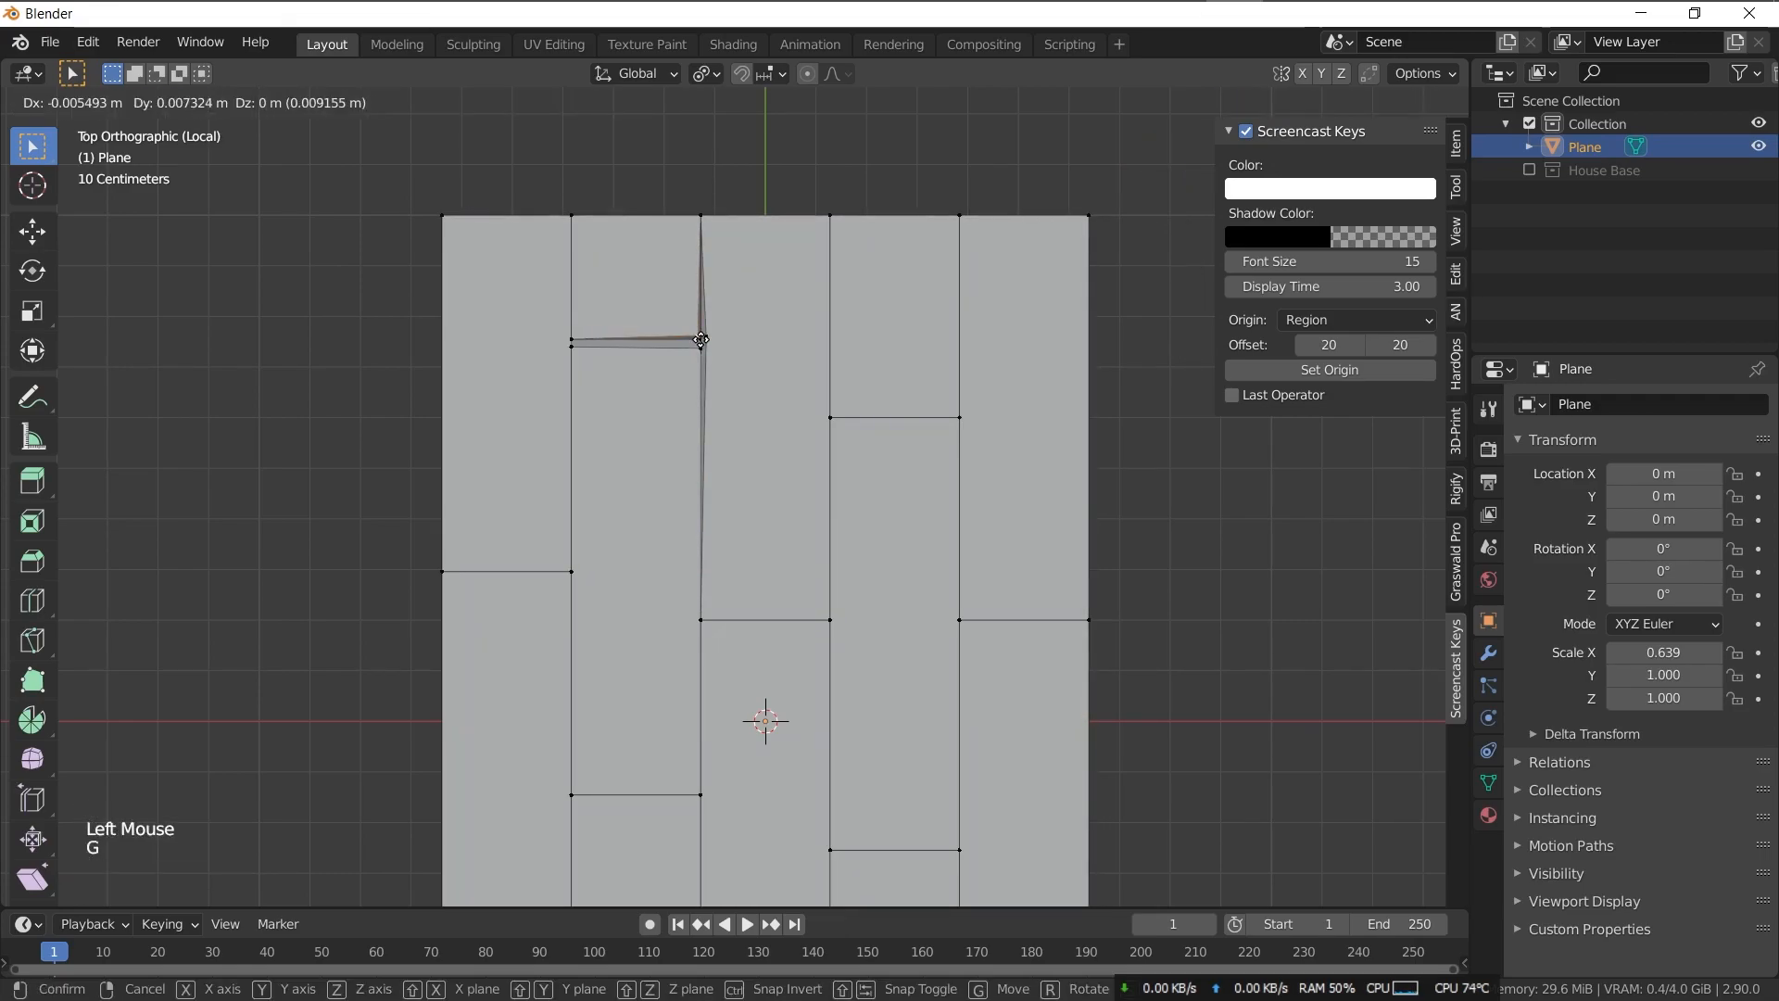
key(KP_7)
click(701, 339)
key(g)
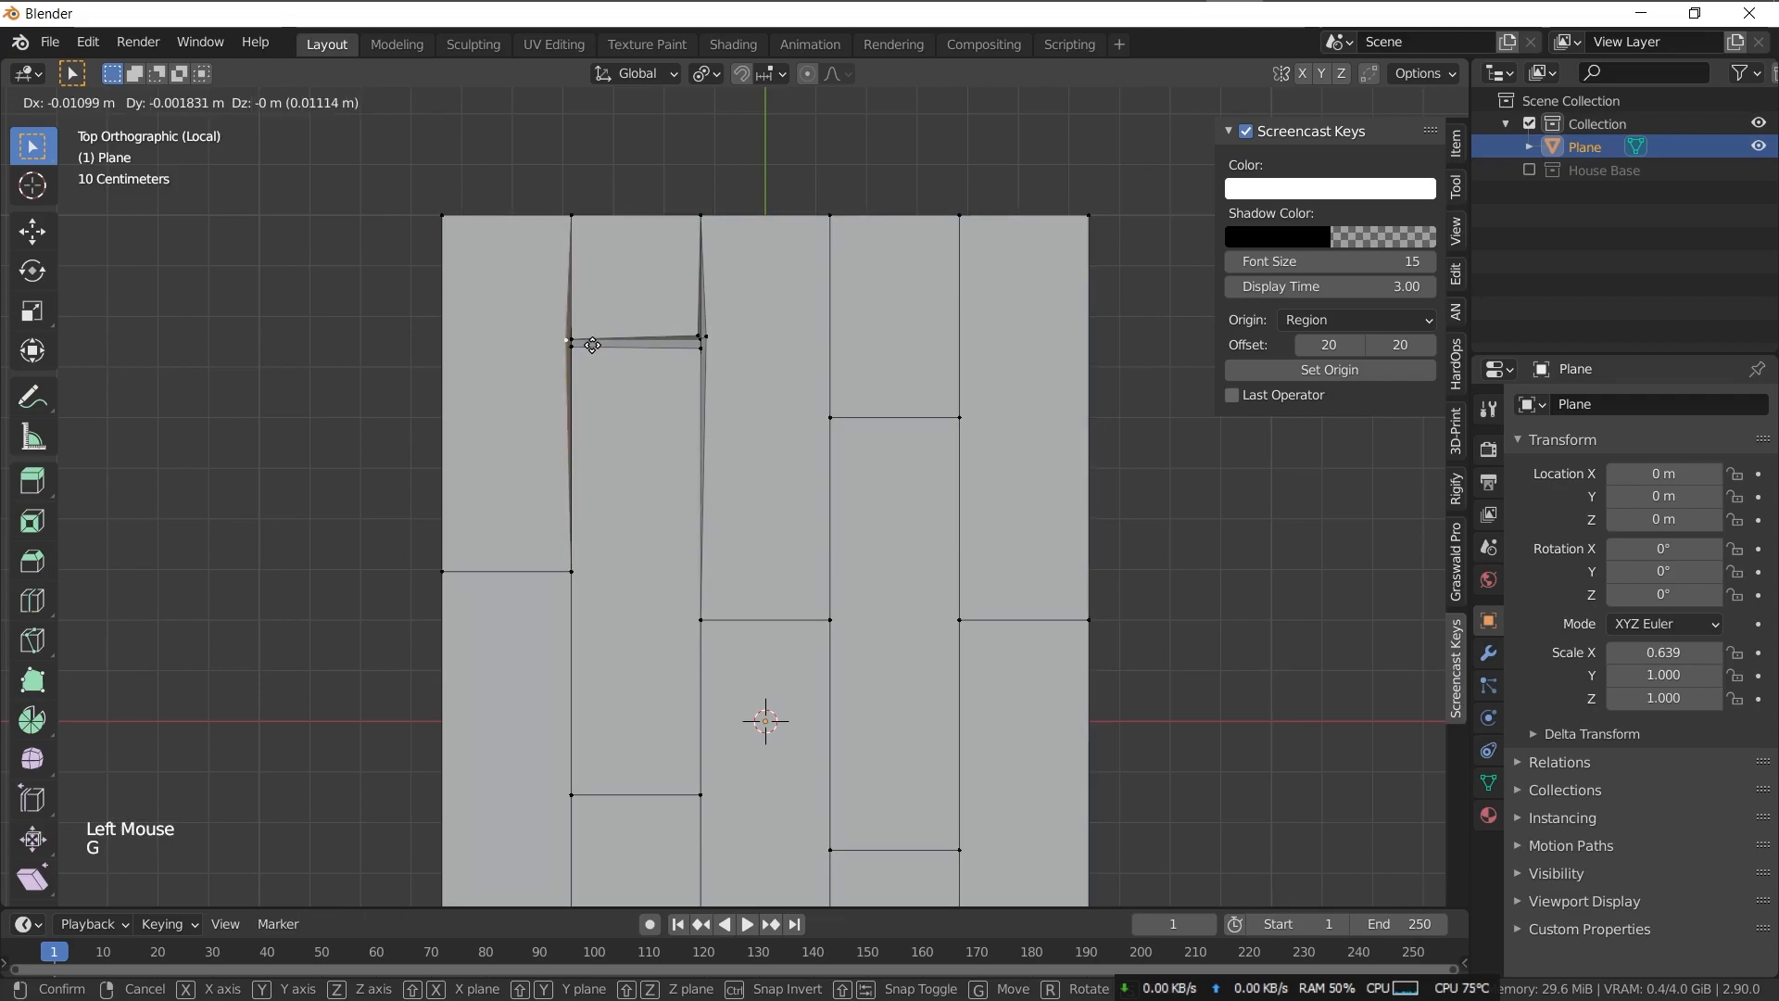
click(594, 345)
- Duplicate the outer plank on the +X side and place the copy beside the door
scroll(594, 344, down, 4)
key(3)
click(857, 535)
key(shift+d)
click(997, 532)
- Narrow the duplicated plank along X and thicken it by a factor of about 1.72 along Z
middle_drag(997, 532, 1080, 580)
key(s)
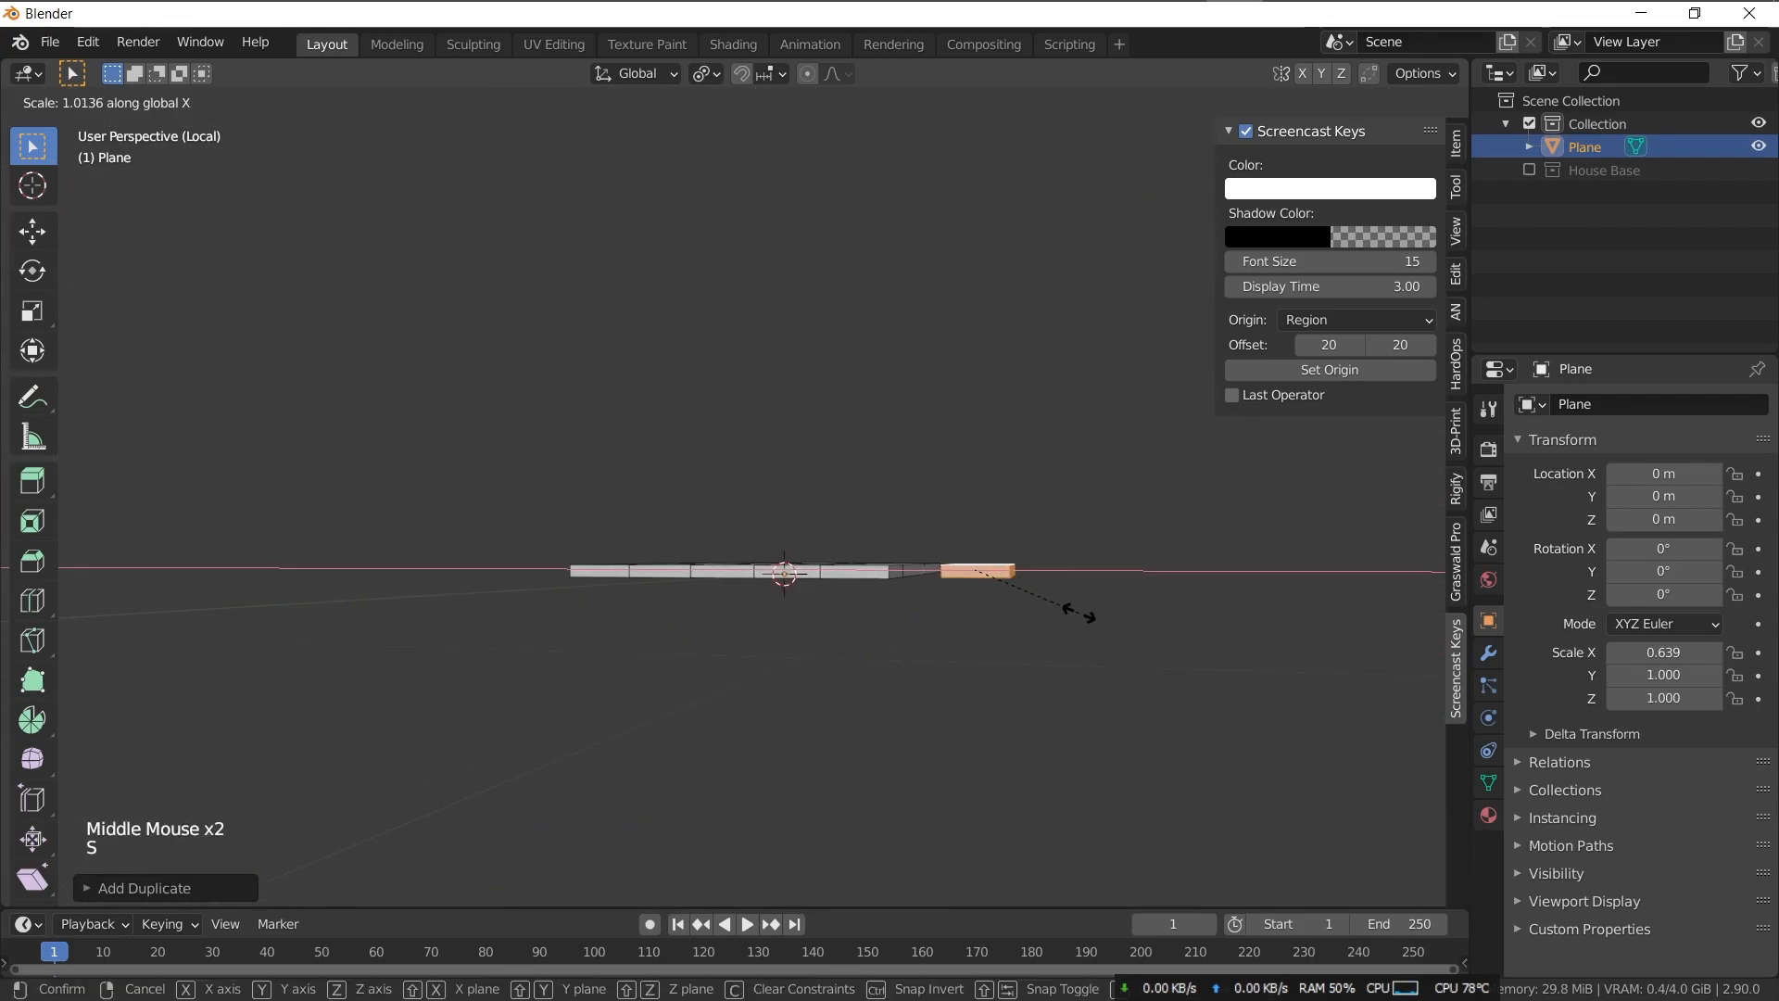
key(x)
key(z)
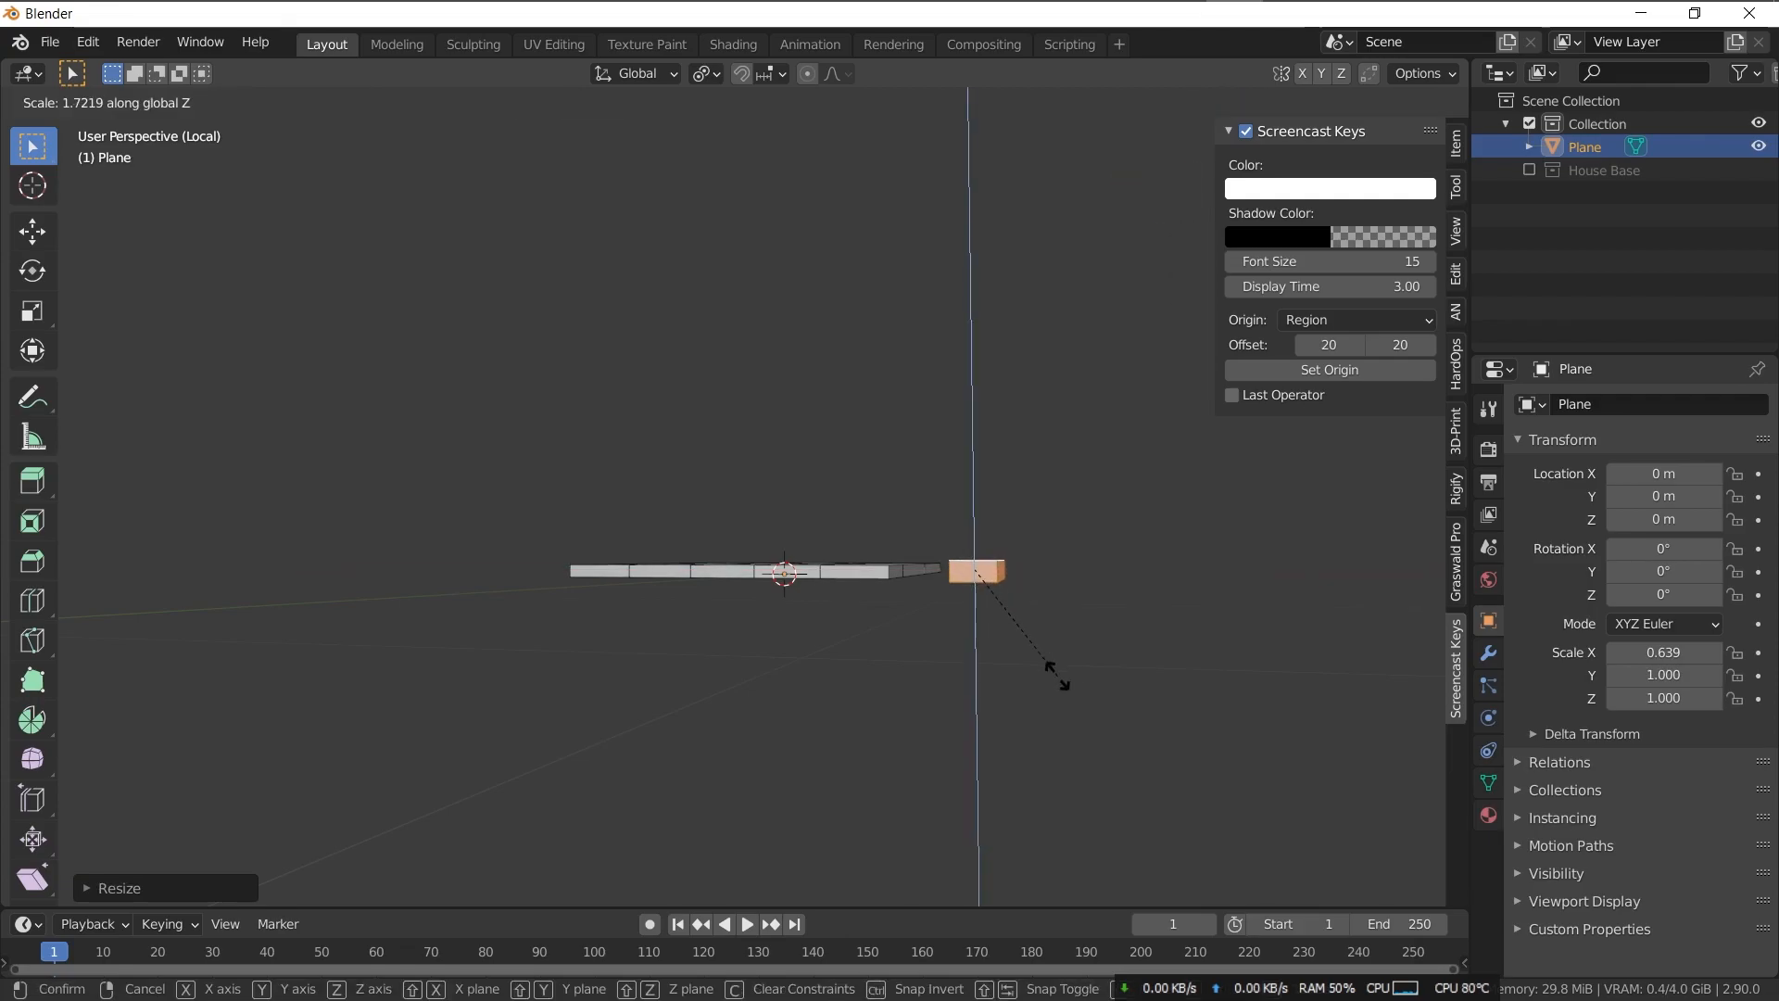
click(1057, 675)
- Move the thickened plank copy along Y to line it up with the door
key(KP_7)
key(g)
middle_drag(1015, 732, 1001, 602)
key(y)
click(1002, 291)
- Scale the linked beam across the door's upper end along Z to adjust its thickness
key(Tab)
key(Tab)
middle_drag(1001, 291, 1041, 485)
key(l)
key(s)
key(z)
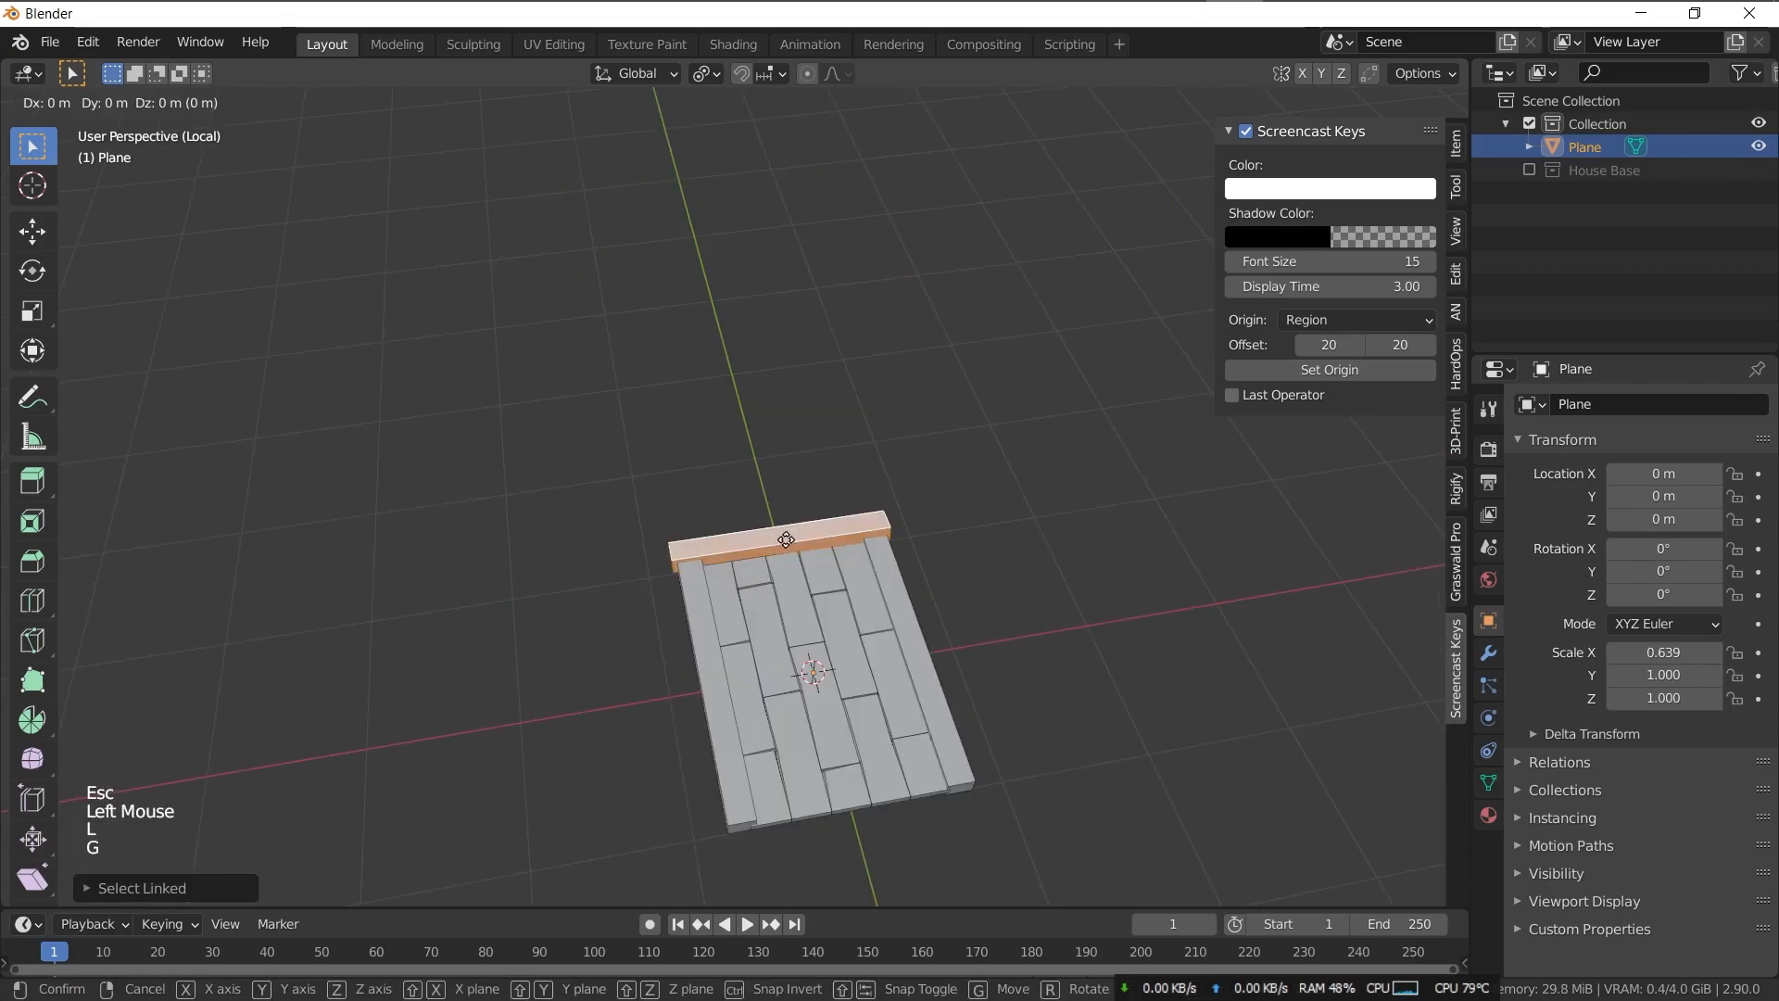
key(l)
- Lower the door about 0.14 m along Z to sit at the foot of the house's front wall
key(g)
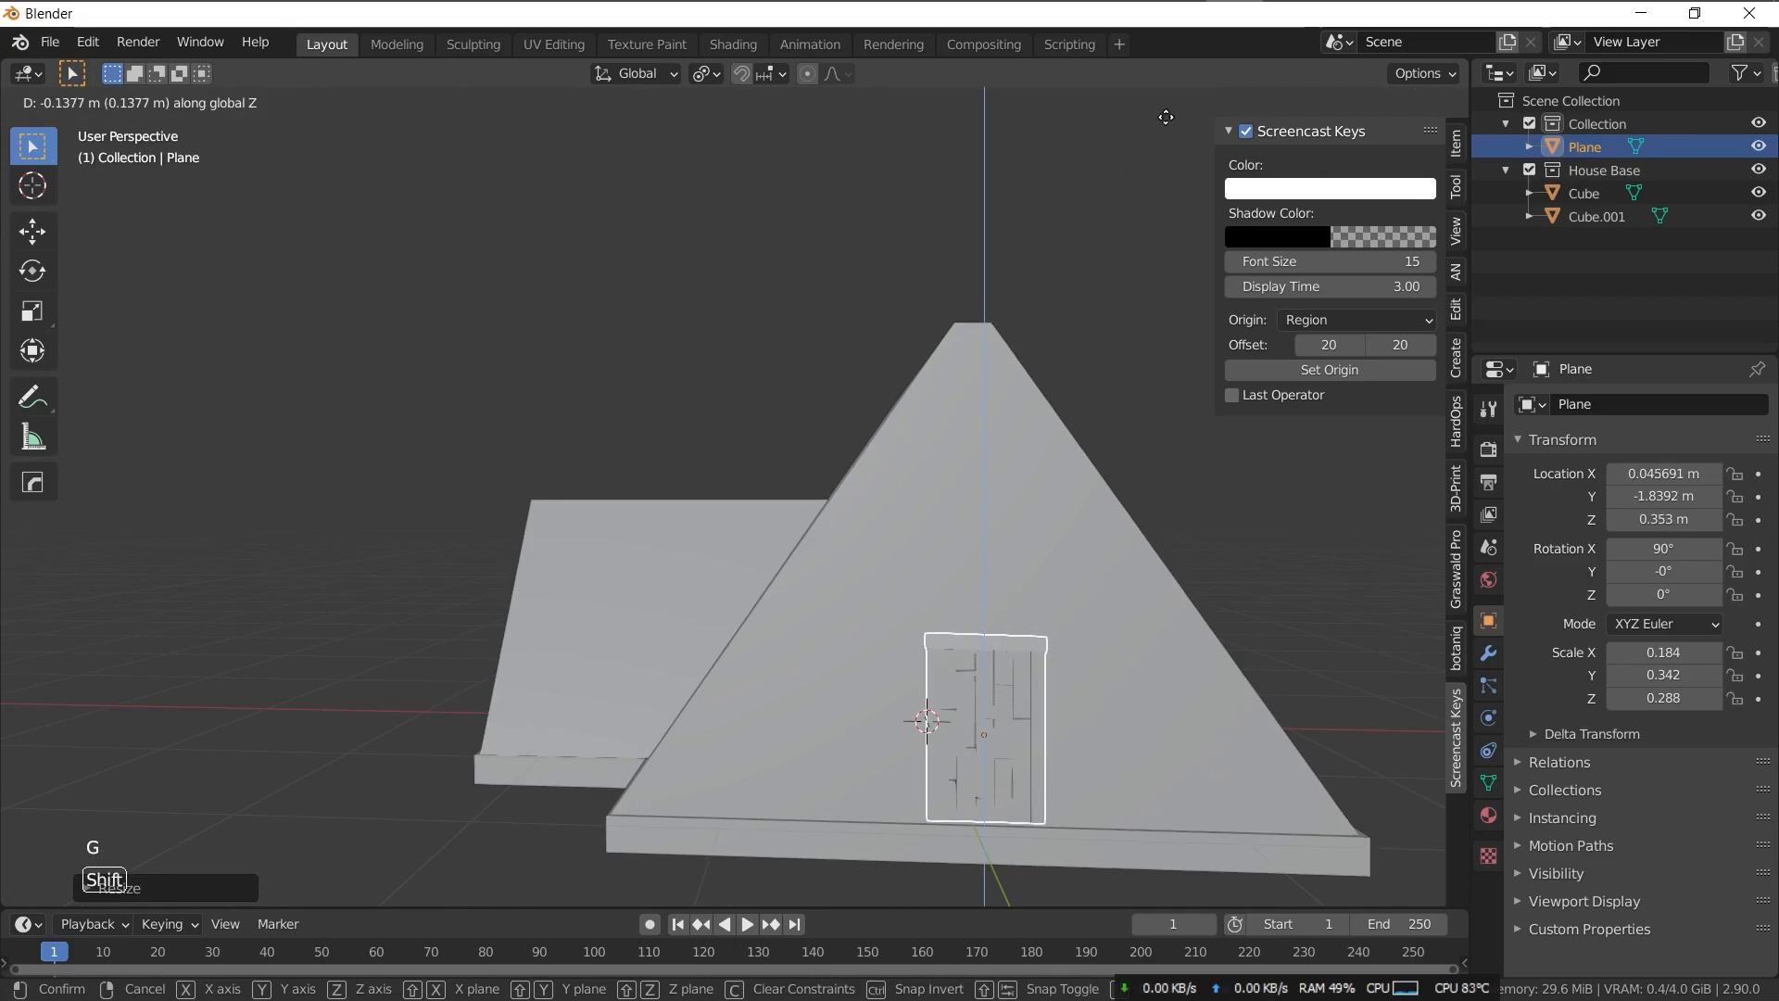
click(1165, 115)
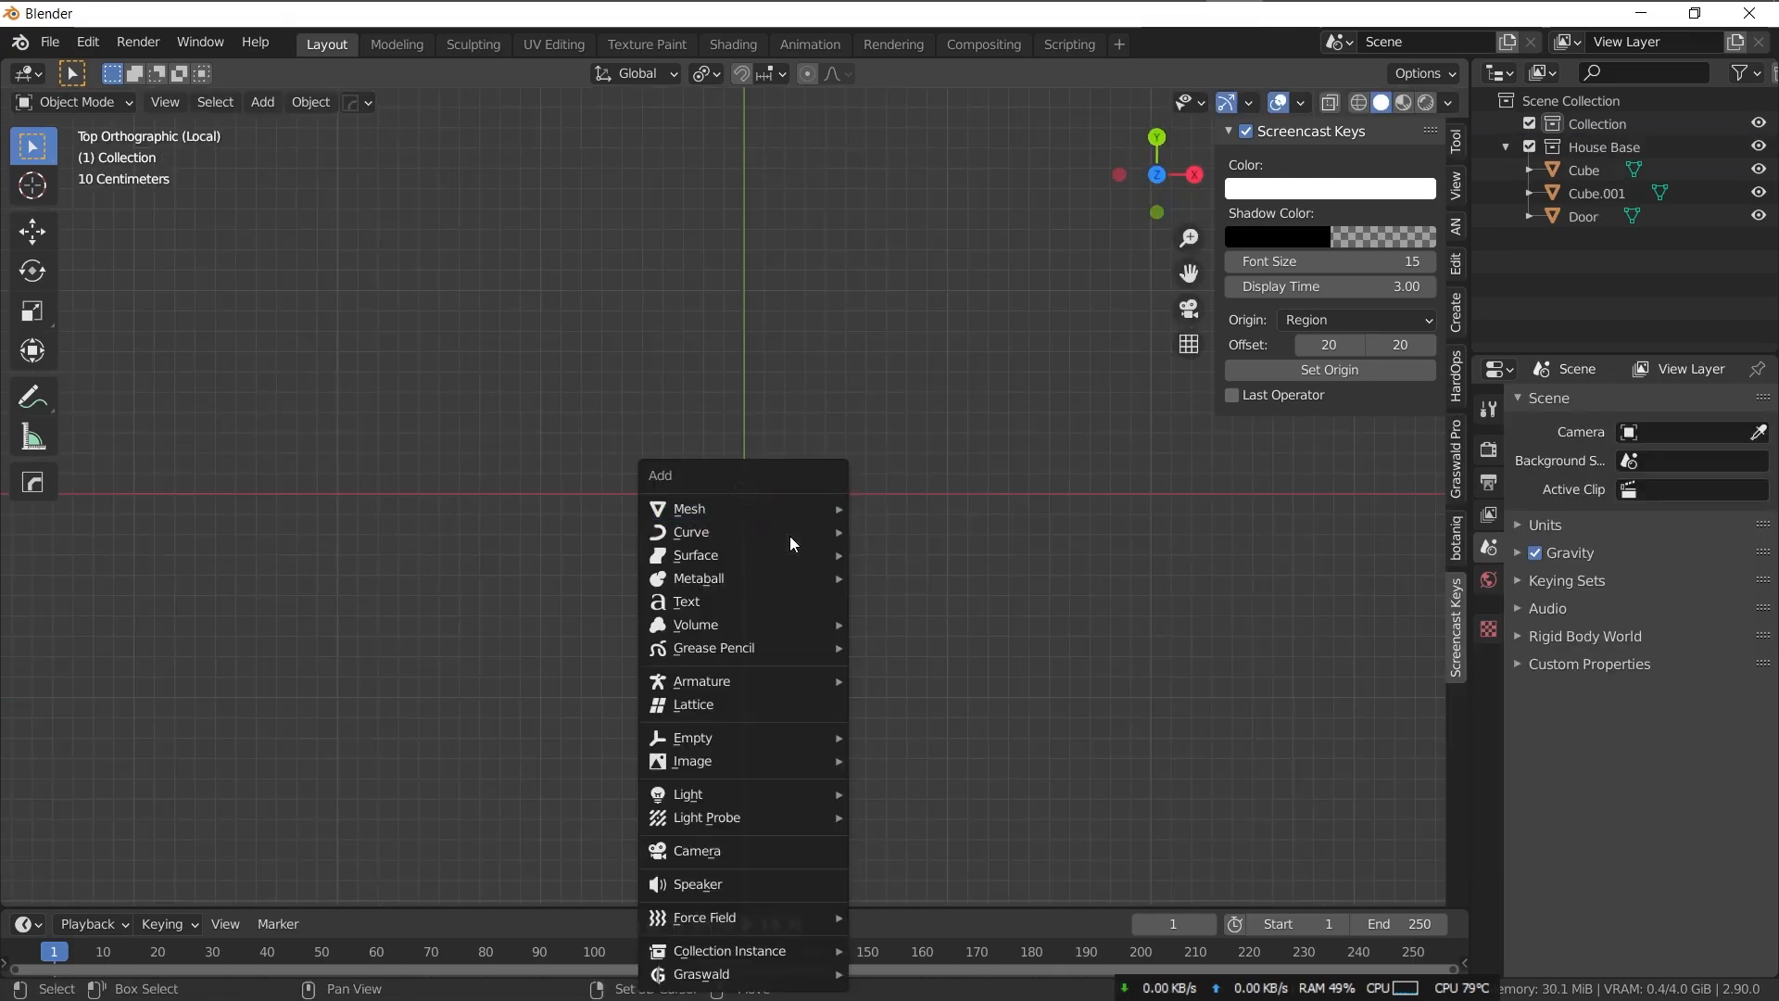
- Add a mesh circle and extrude its edge inward by scaling to form a narrow flat ring
mouse_move(758, 508)
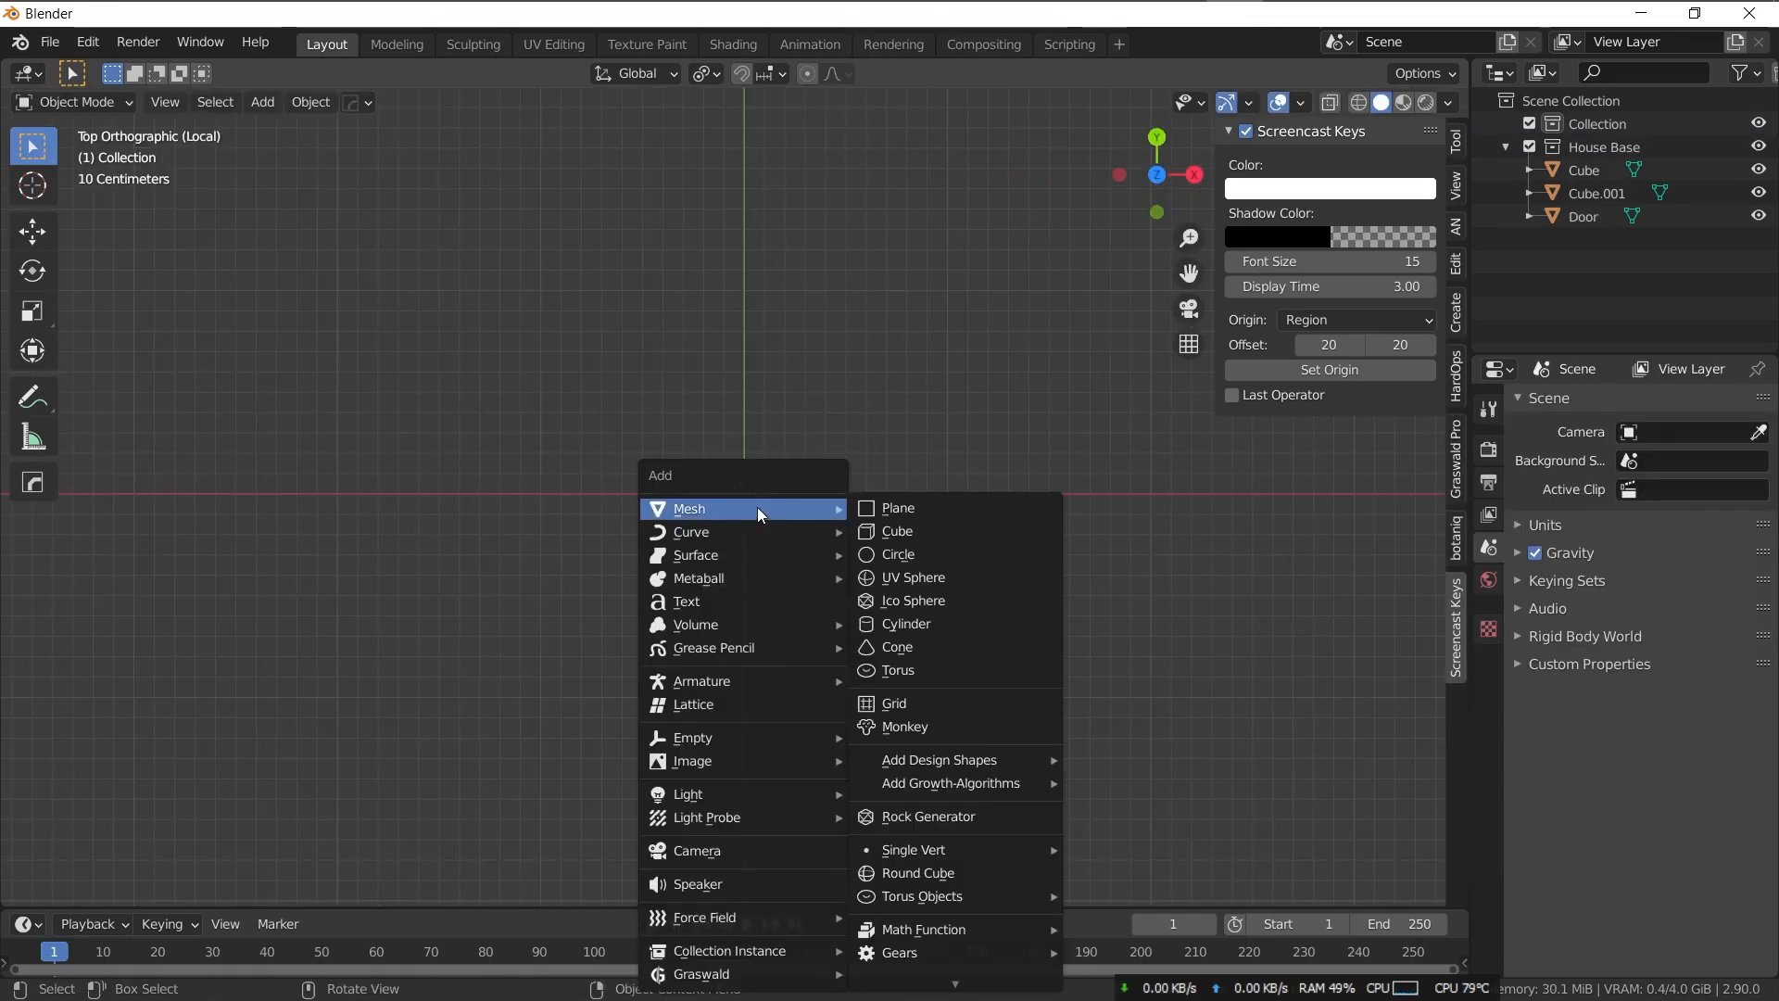
click(906, 554)
key(e)
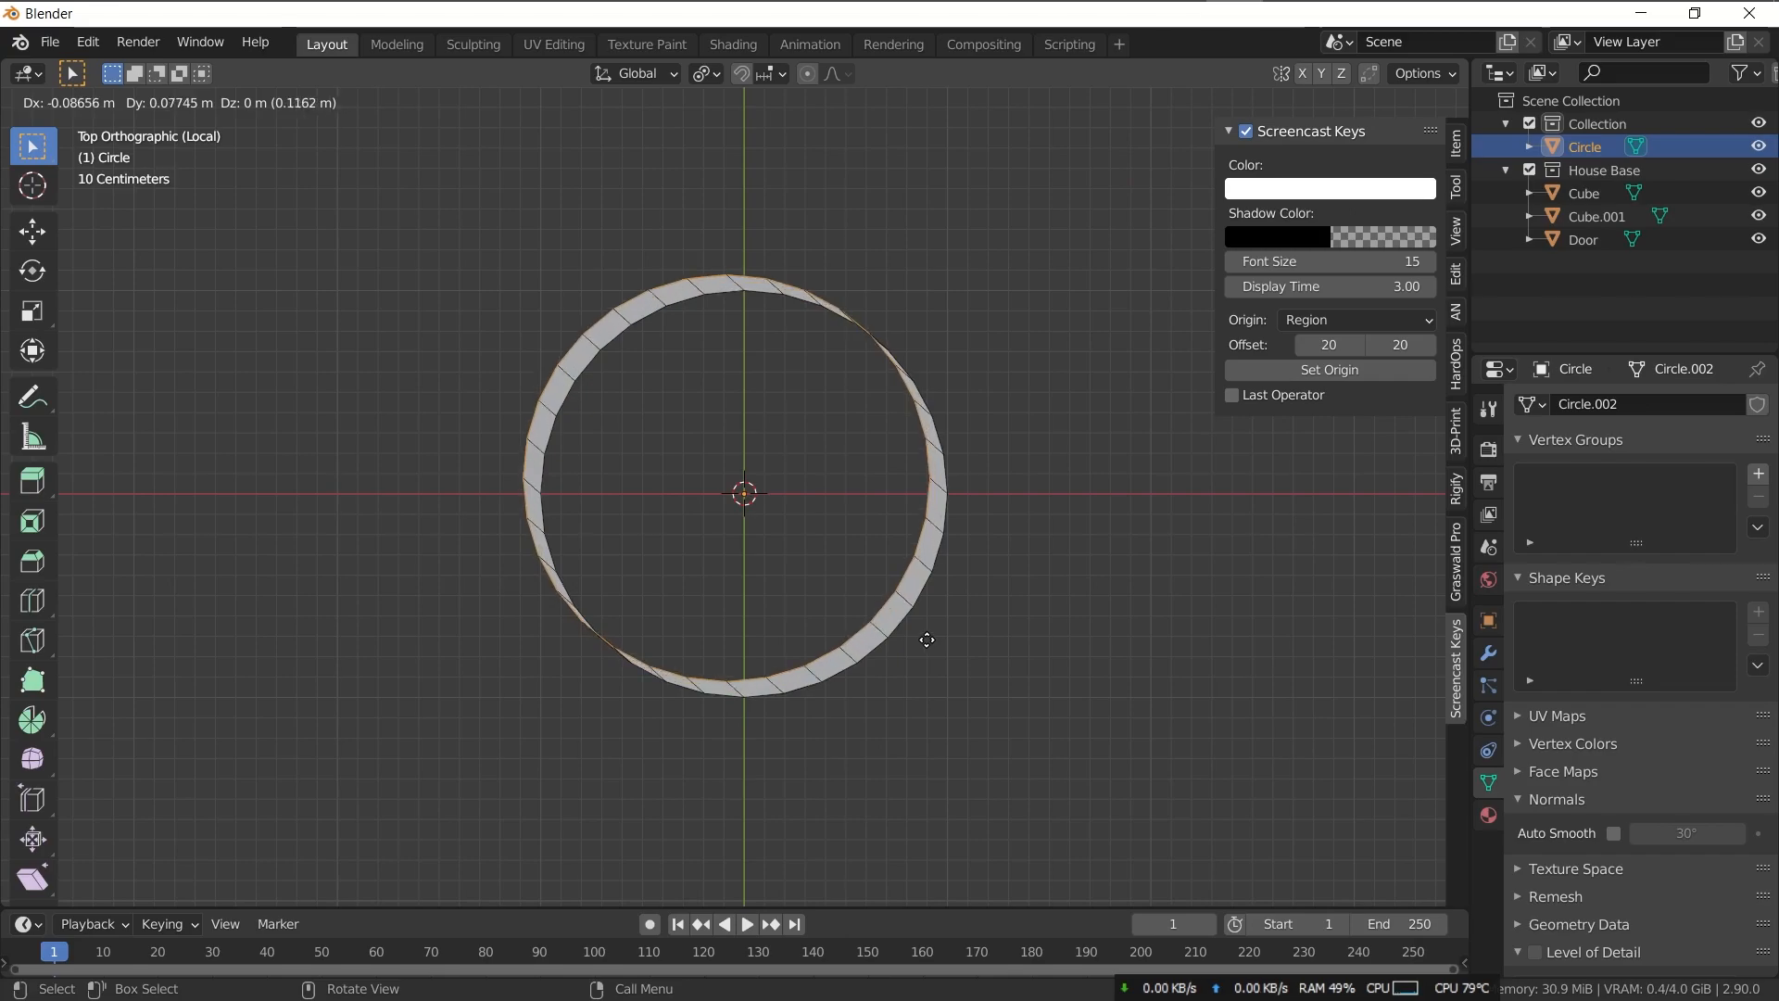
key(Escape)
key(s)
click(891, 621)
- Duplicate the ring's inner edge loop at 0.321 scale and extrude it outward by 1.501 into a smaller concentric ring
key(shift+d)
key(Escape)
key(s)
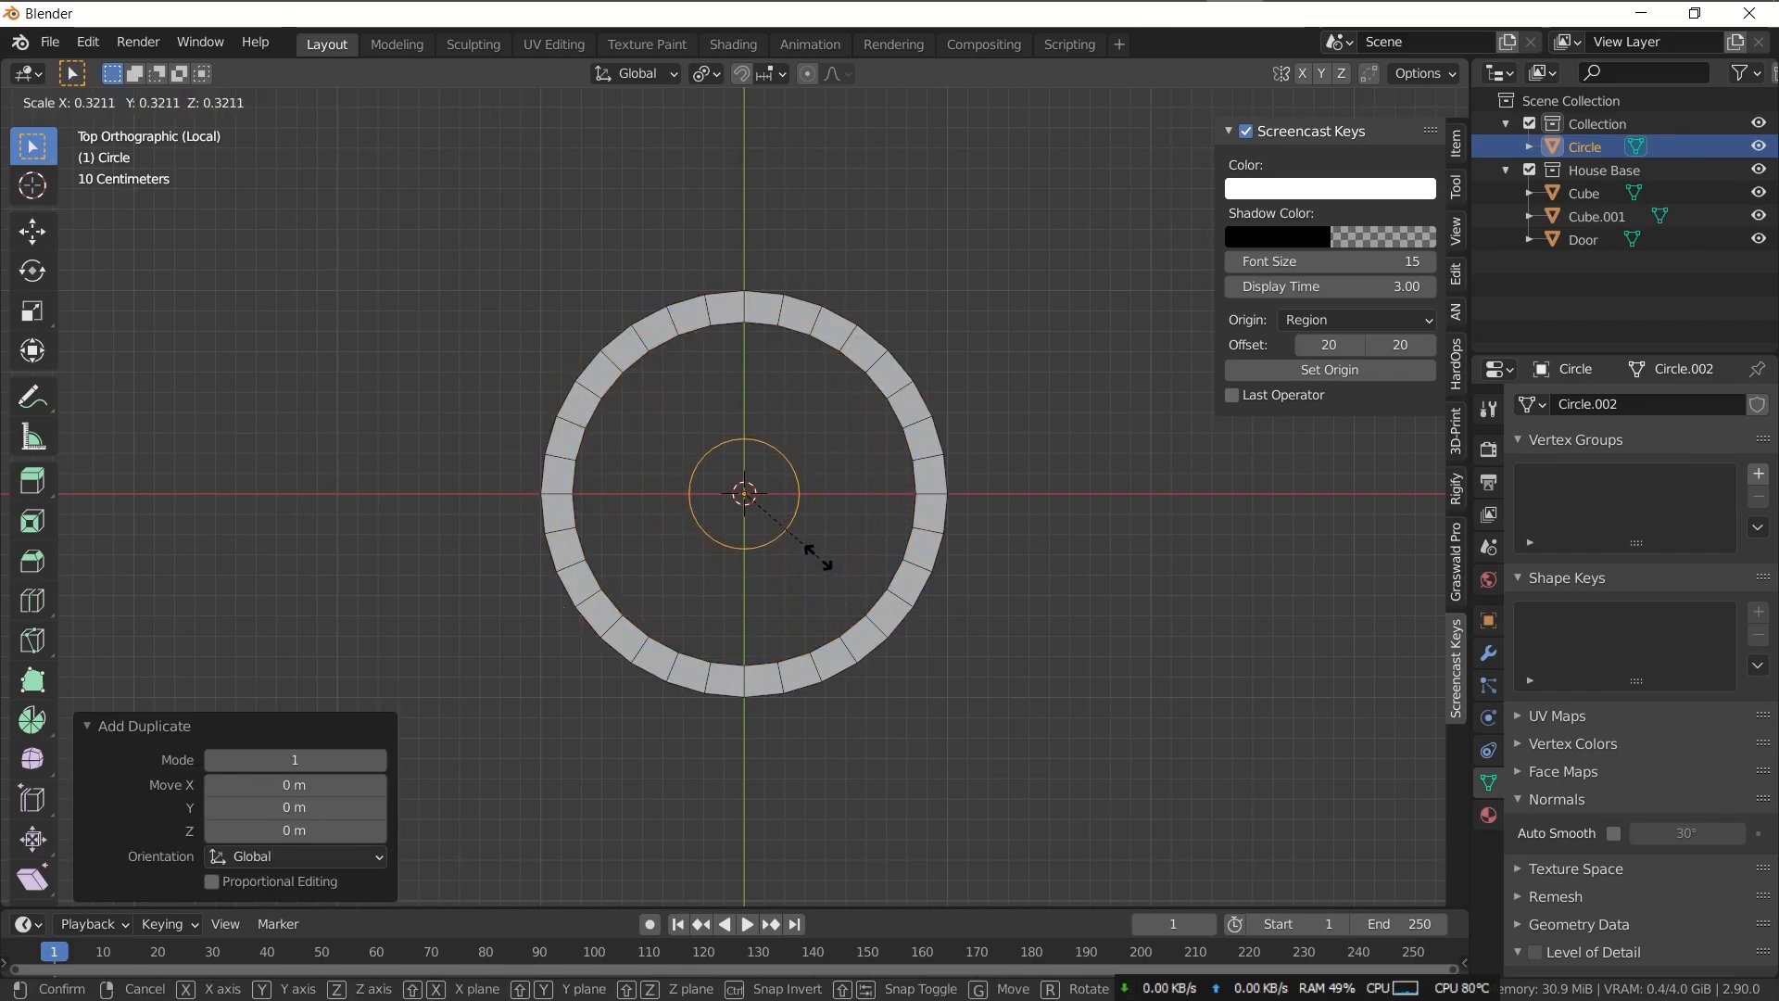
click(818, 557)
key(e)
key(s)
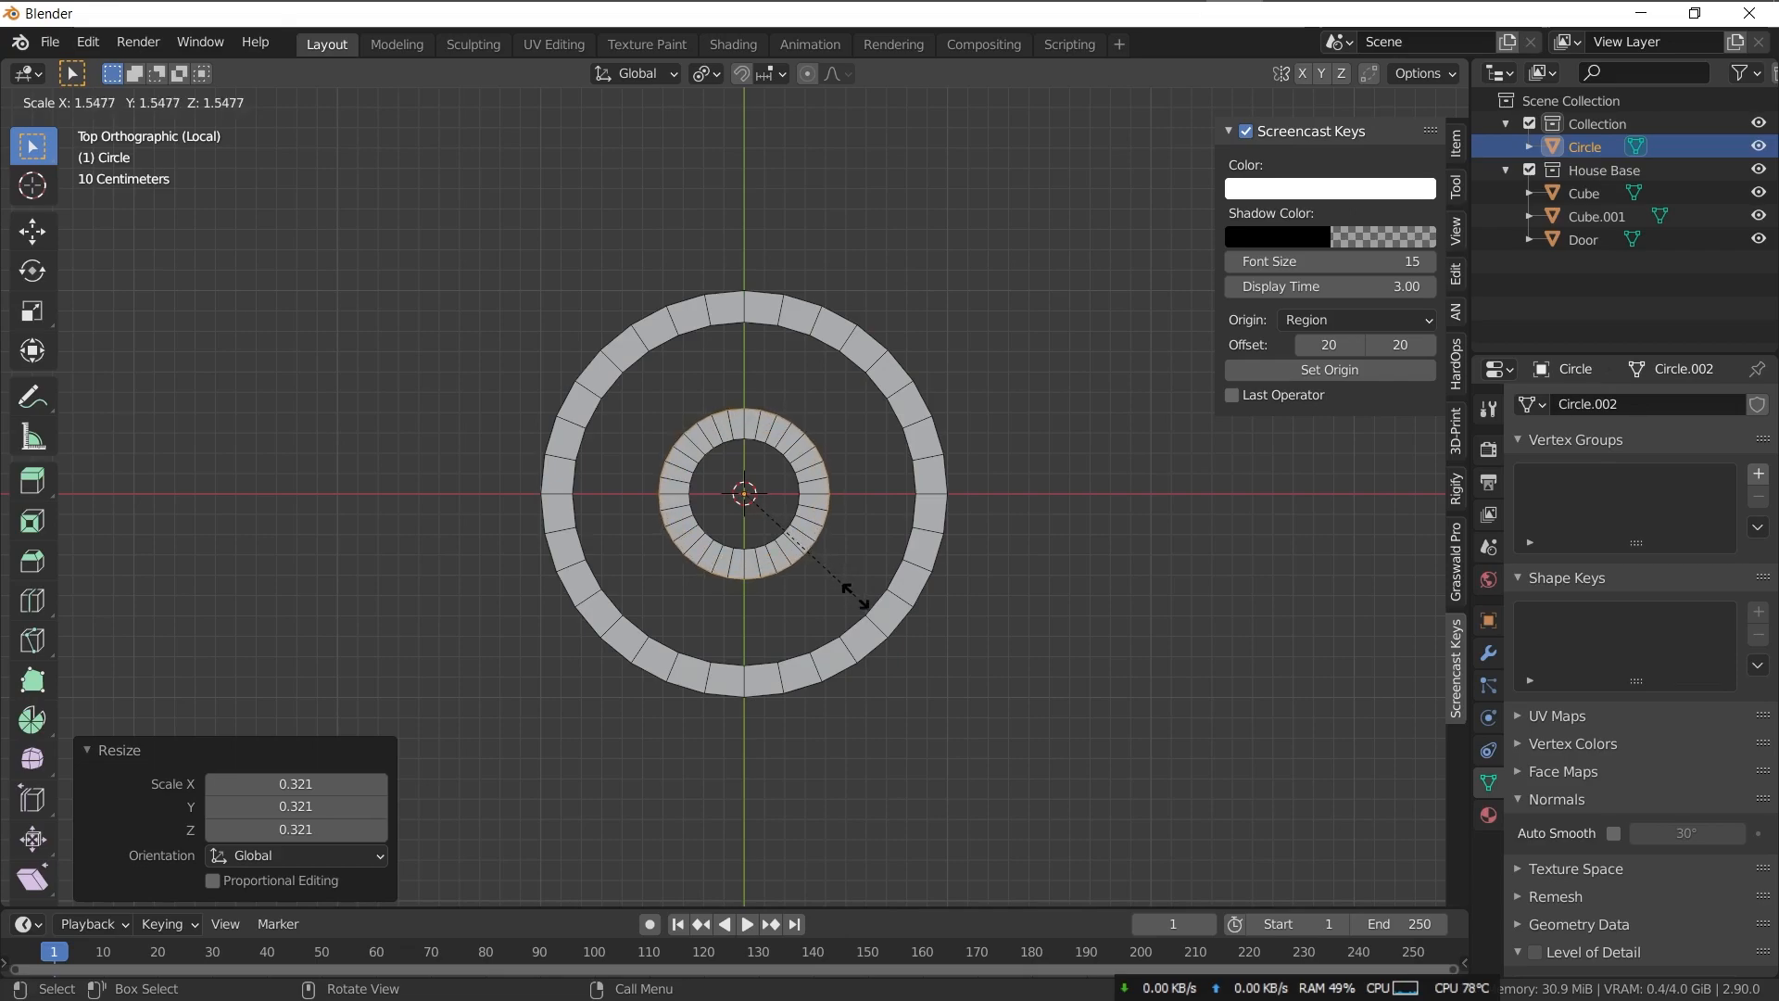
click(843, 589)
- Select the inner ring's radial edges, thin the selection with Checker Deselect, and dissolve the edges that stay selected
scroll(763, 505, up, 5)
key(alt+a)
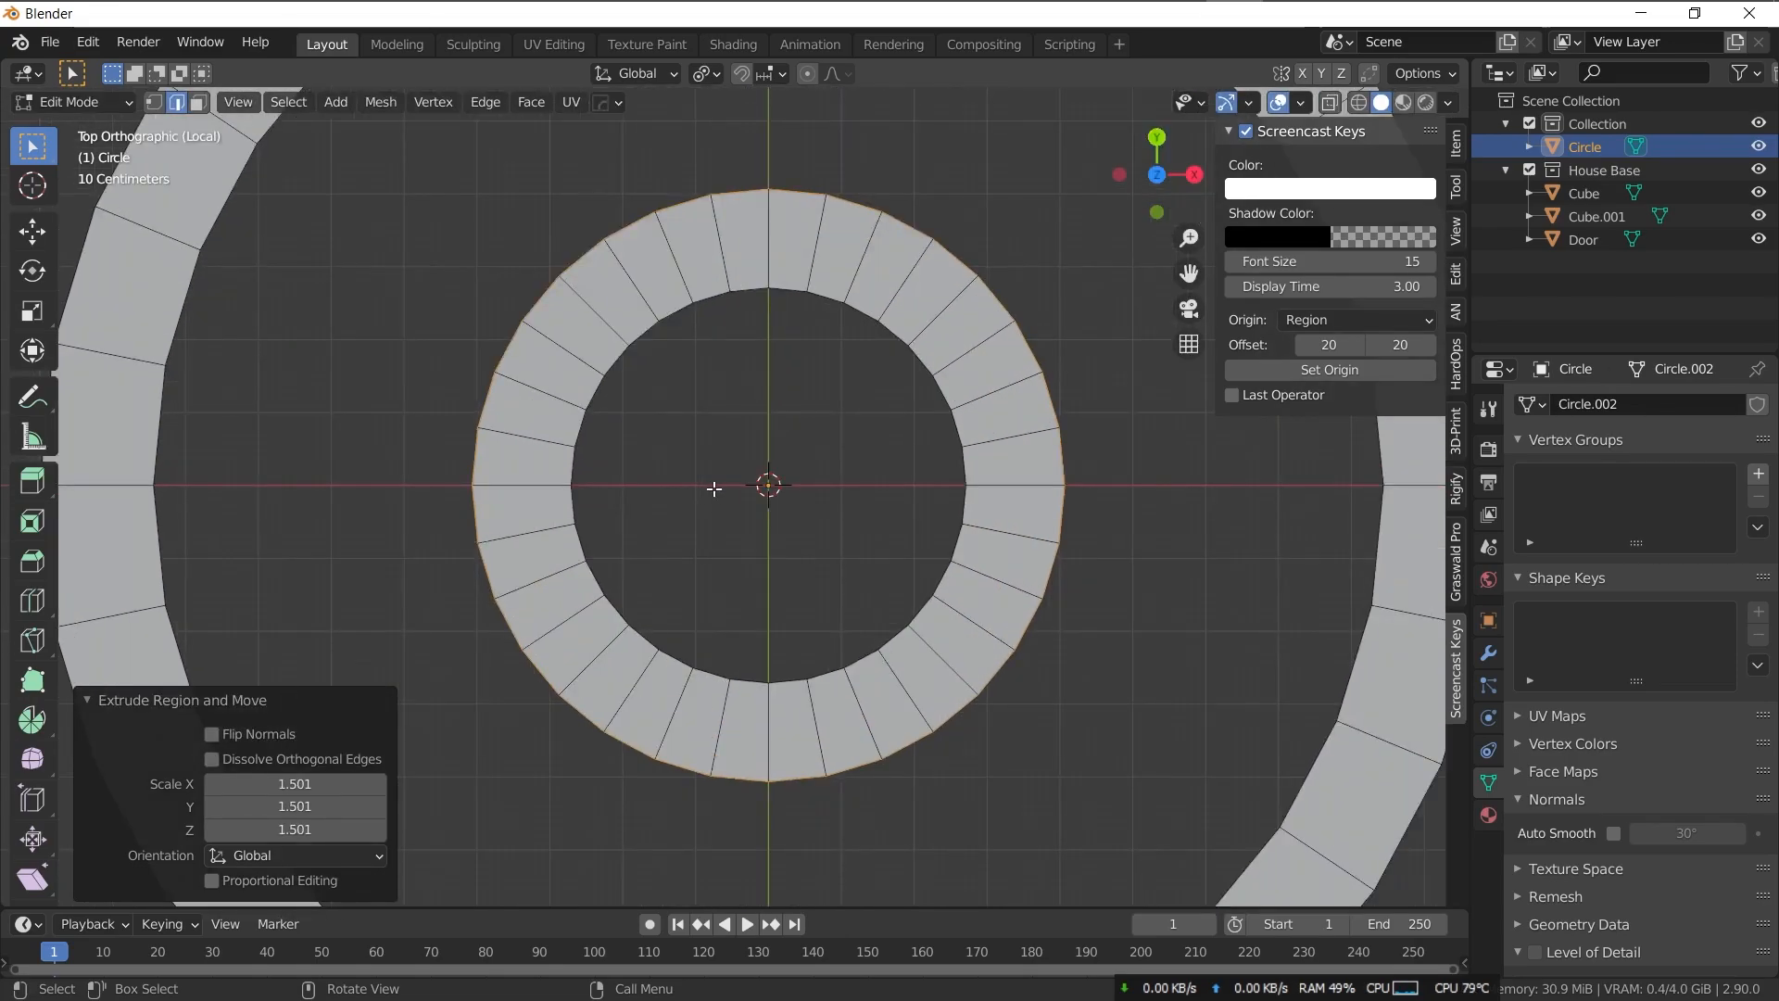
scroll(732, 500, up, 1)
key(c)
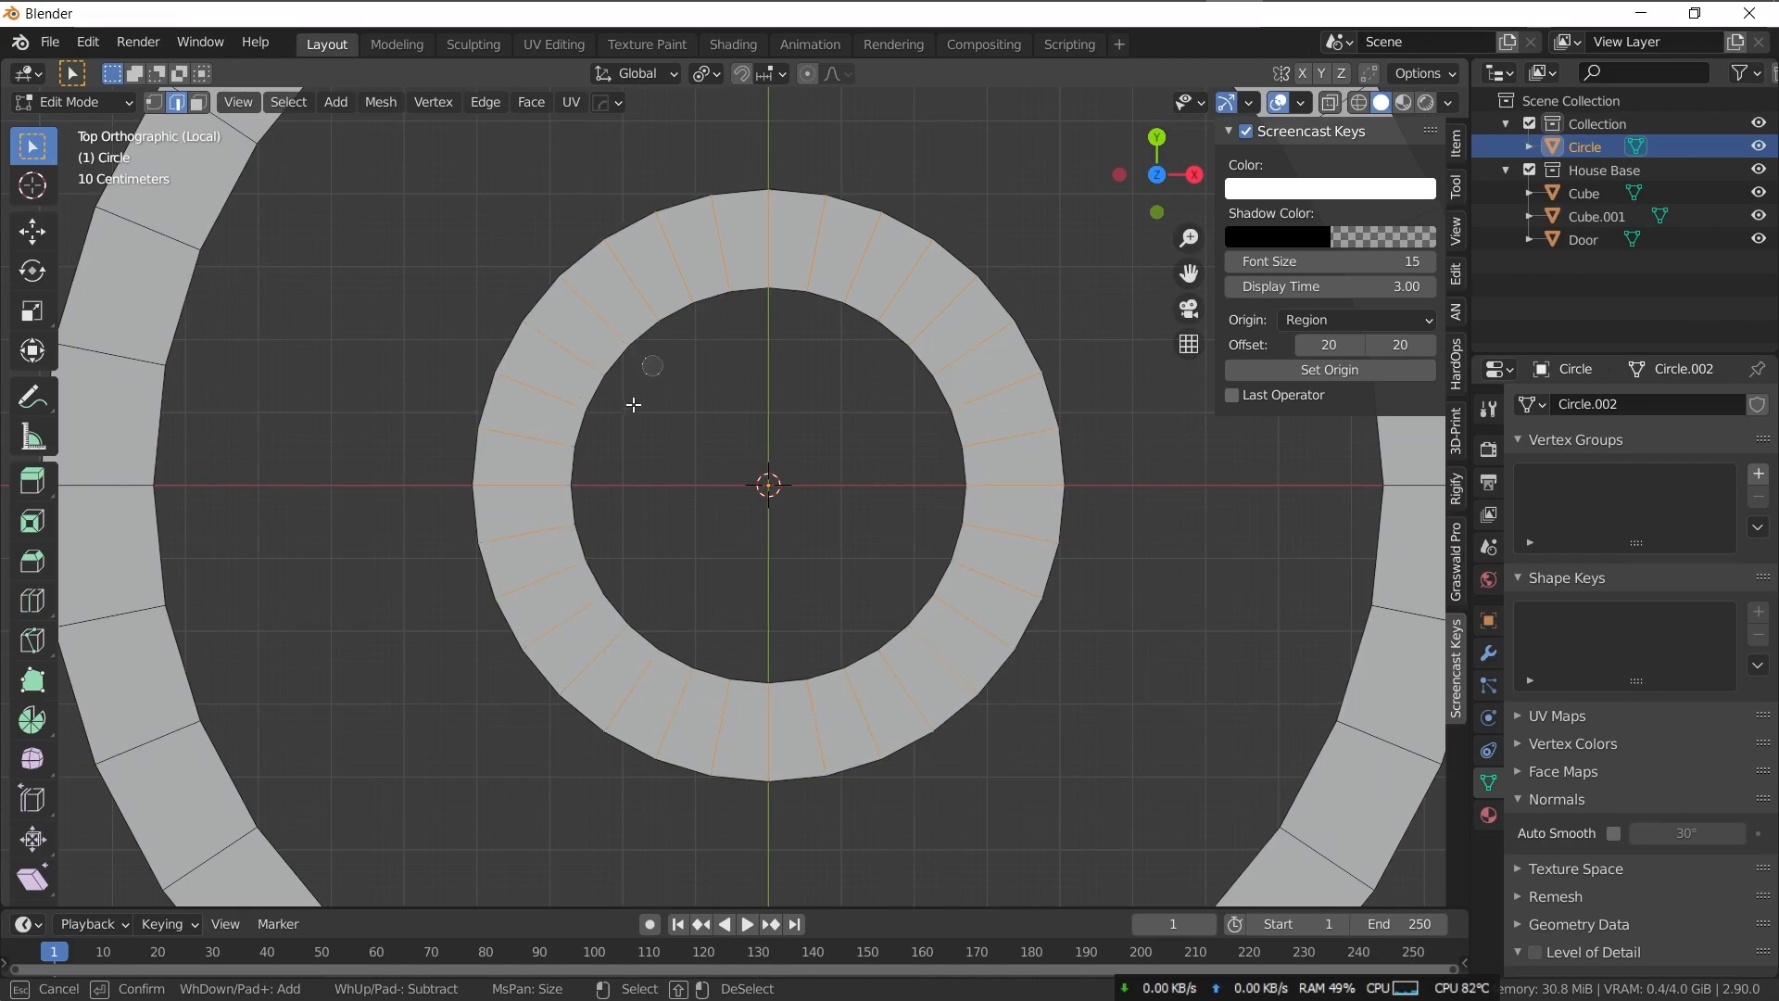
click(300, 105)
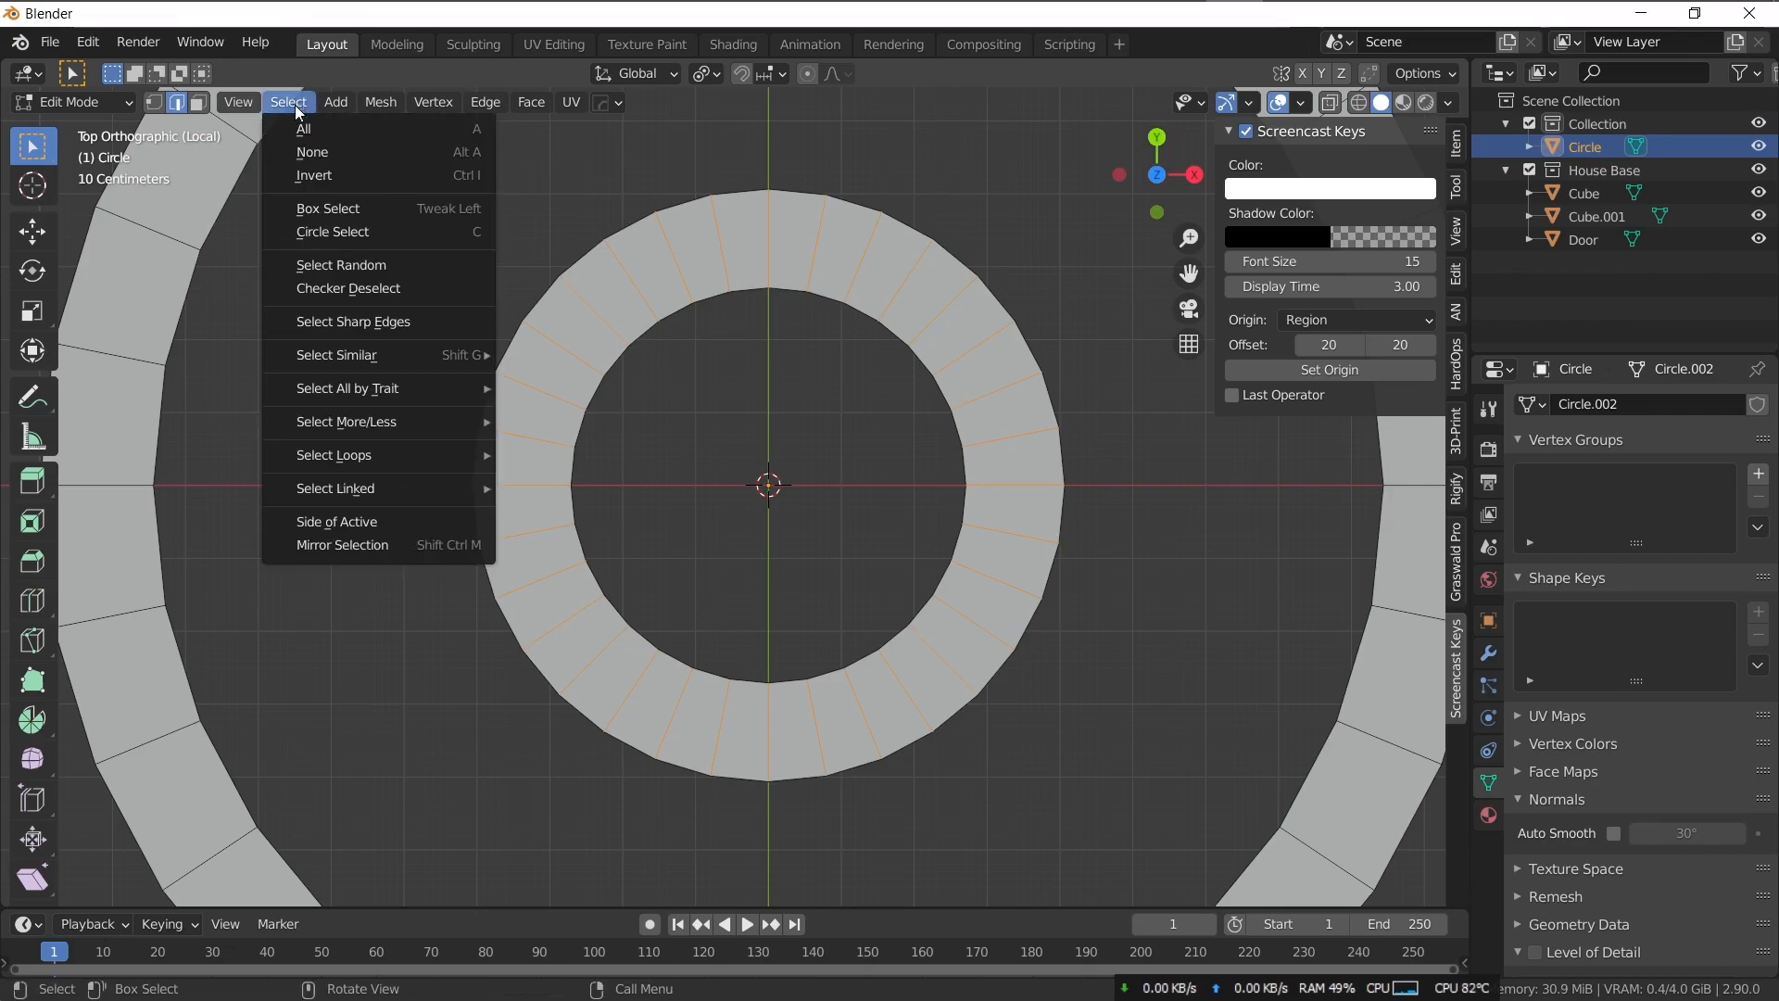
click(326, 282)
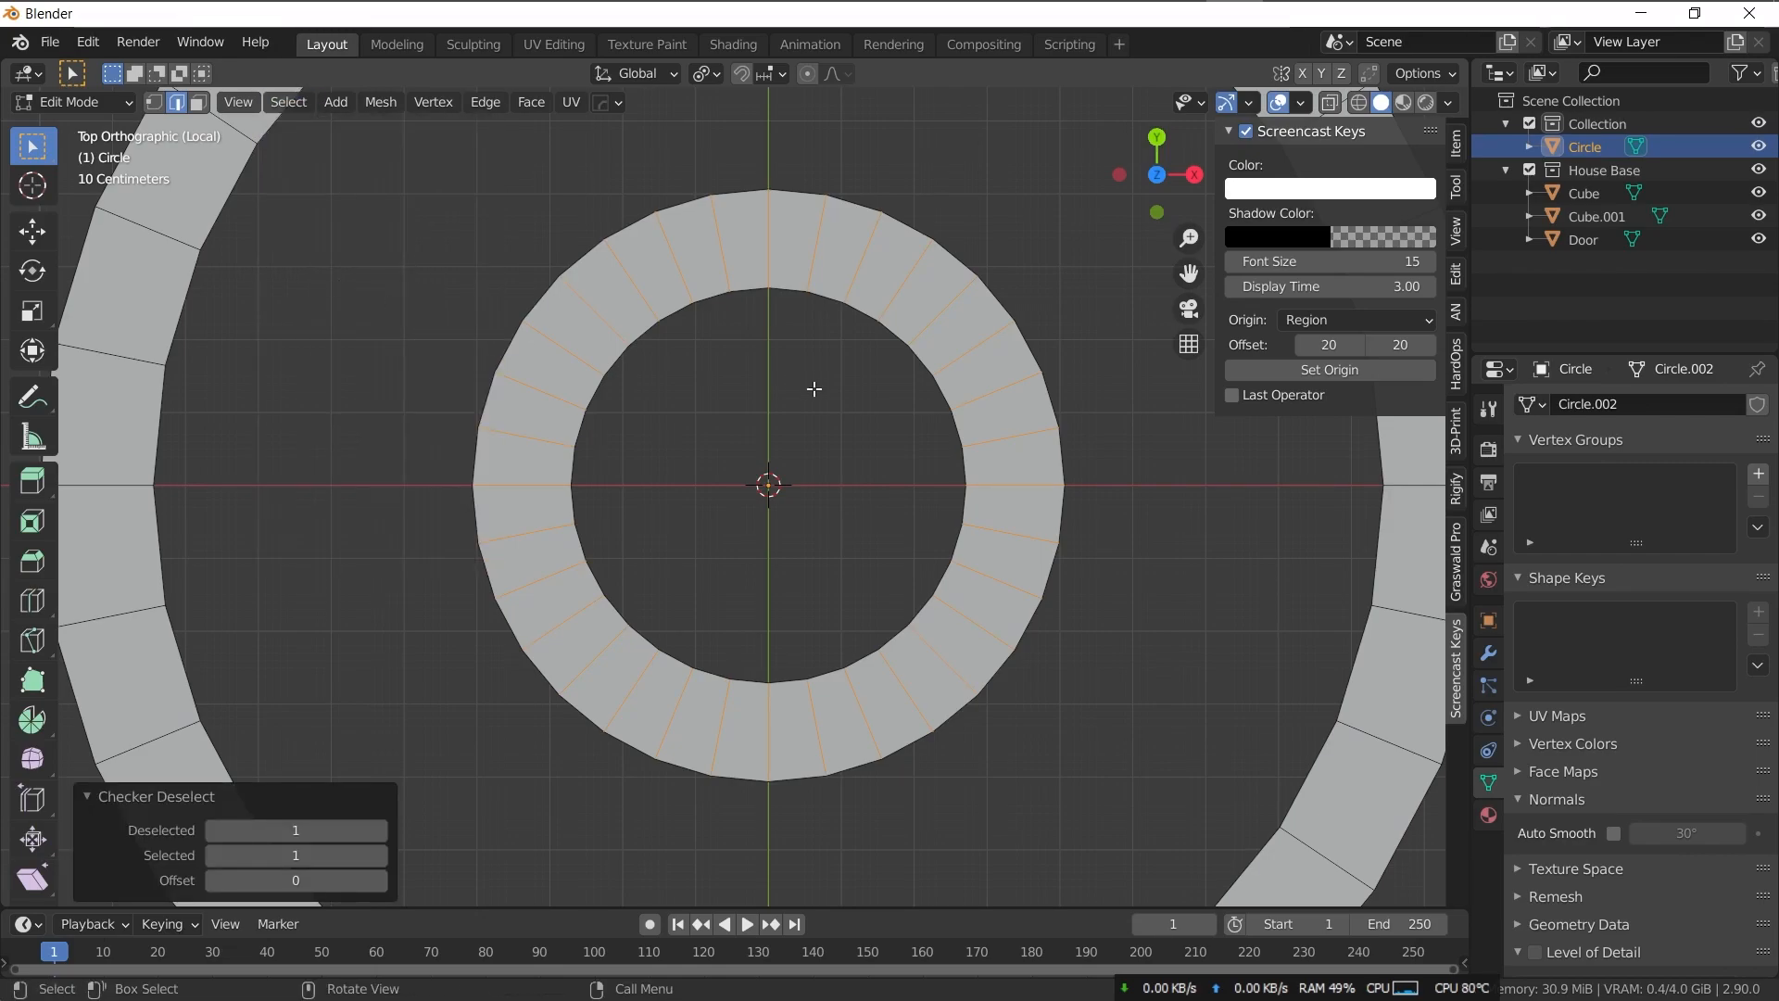
click(275, 113)
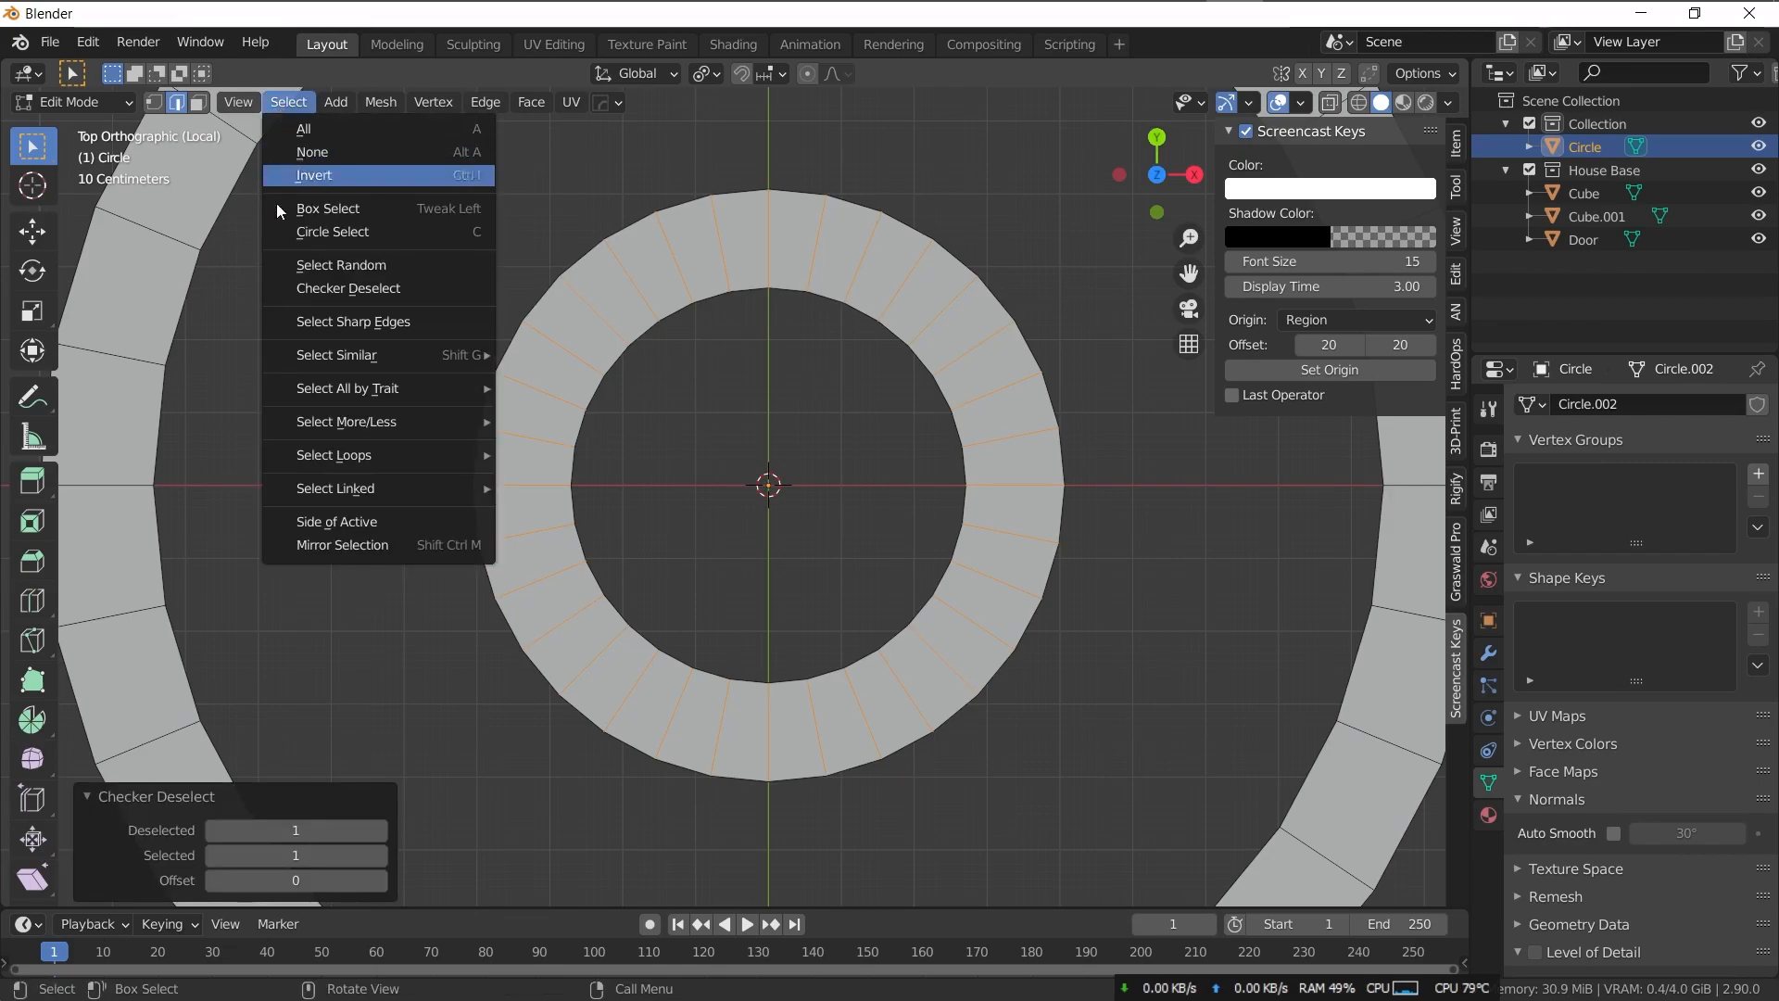
click(315, 286)
key(ctrl+x)
key(Tab)
key(Home)
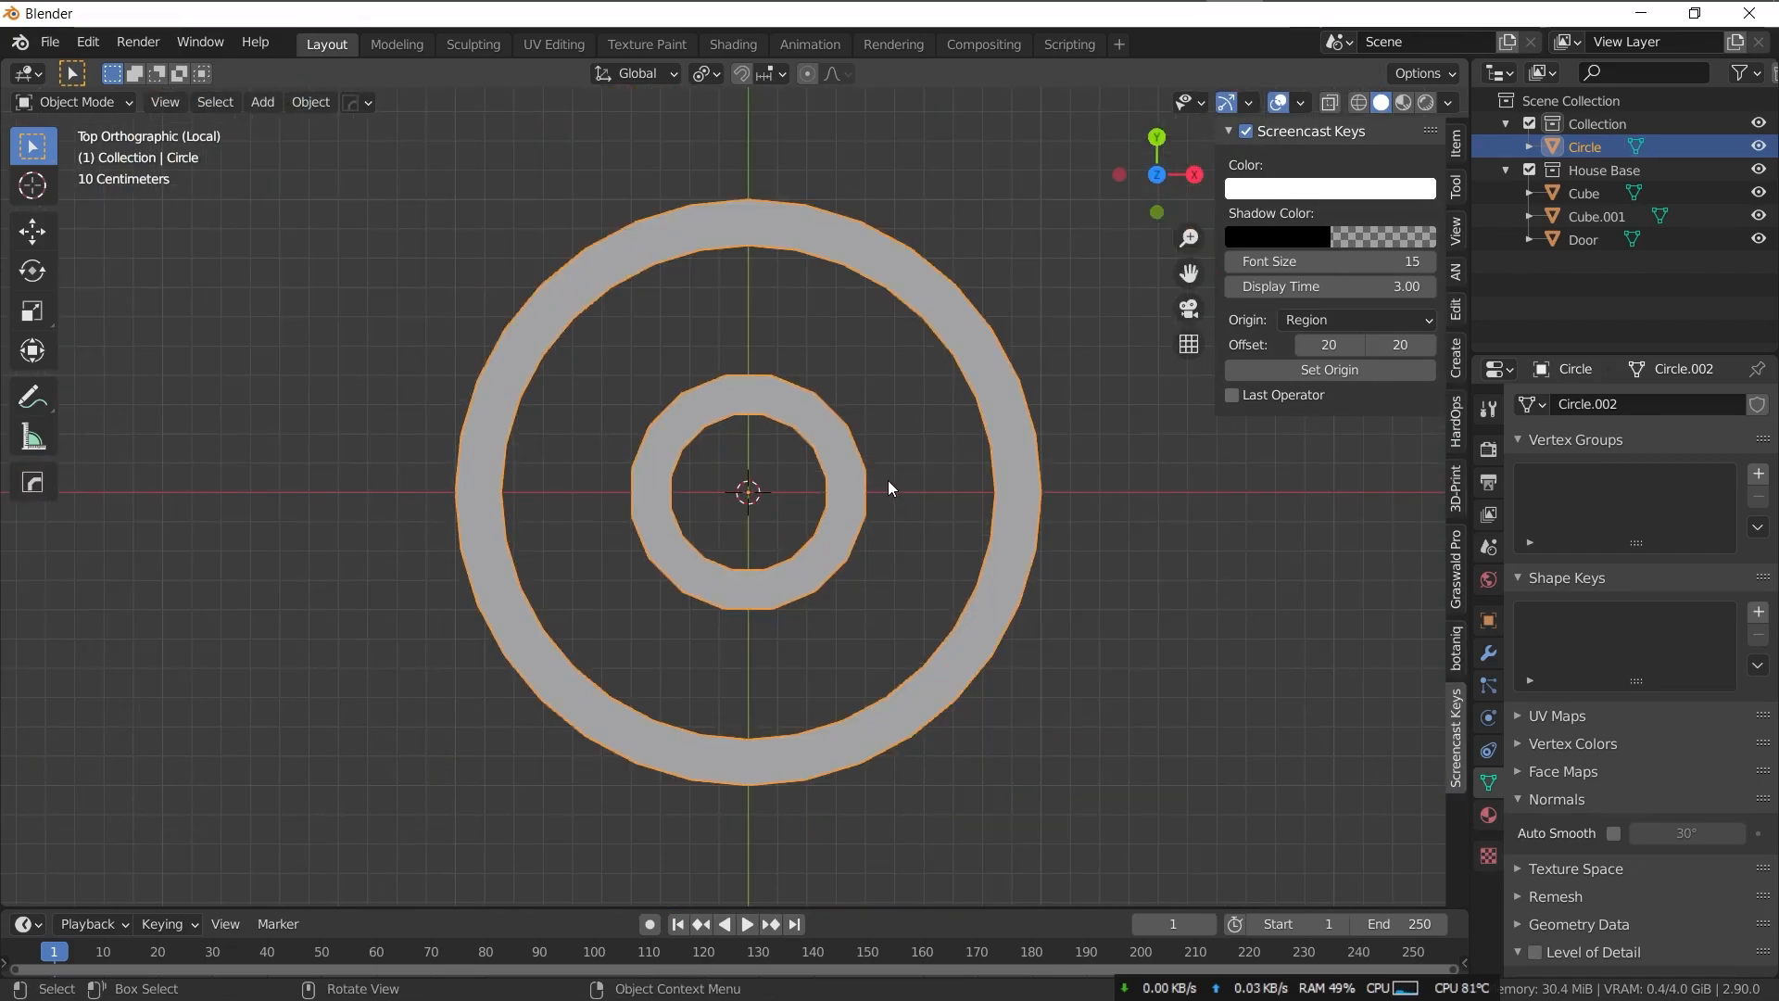
- Extrude both concentric rings about 0.105 m downward along Z to give them thickness
key(Tab)
middle_drag(888, 480, 866, 365)
key(e)
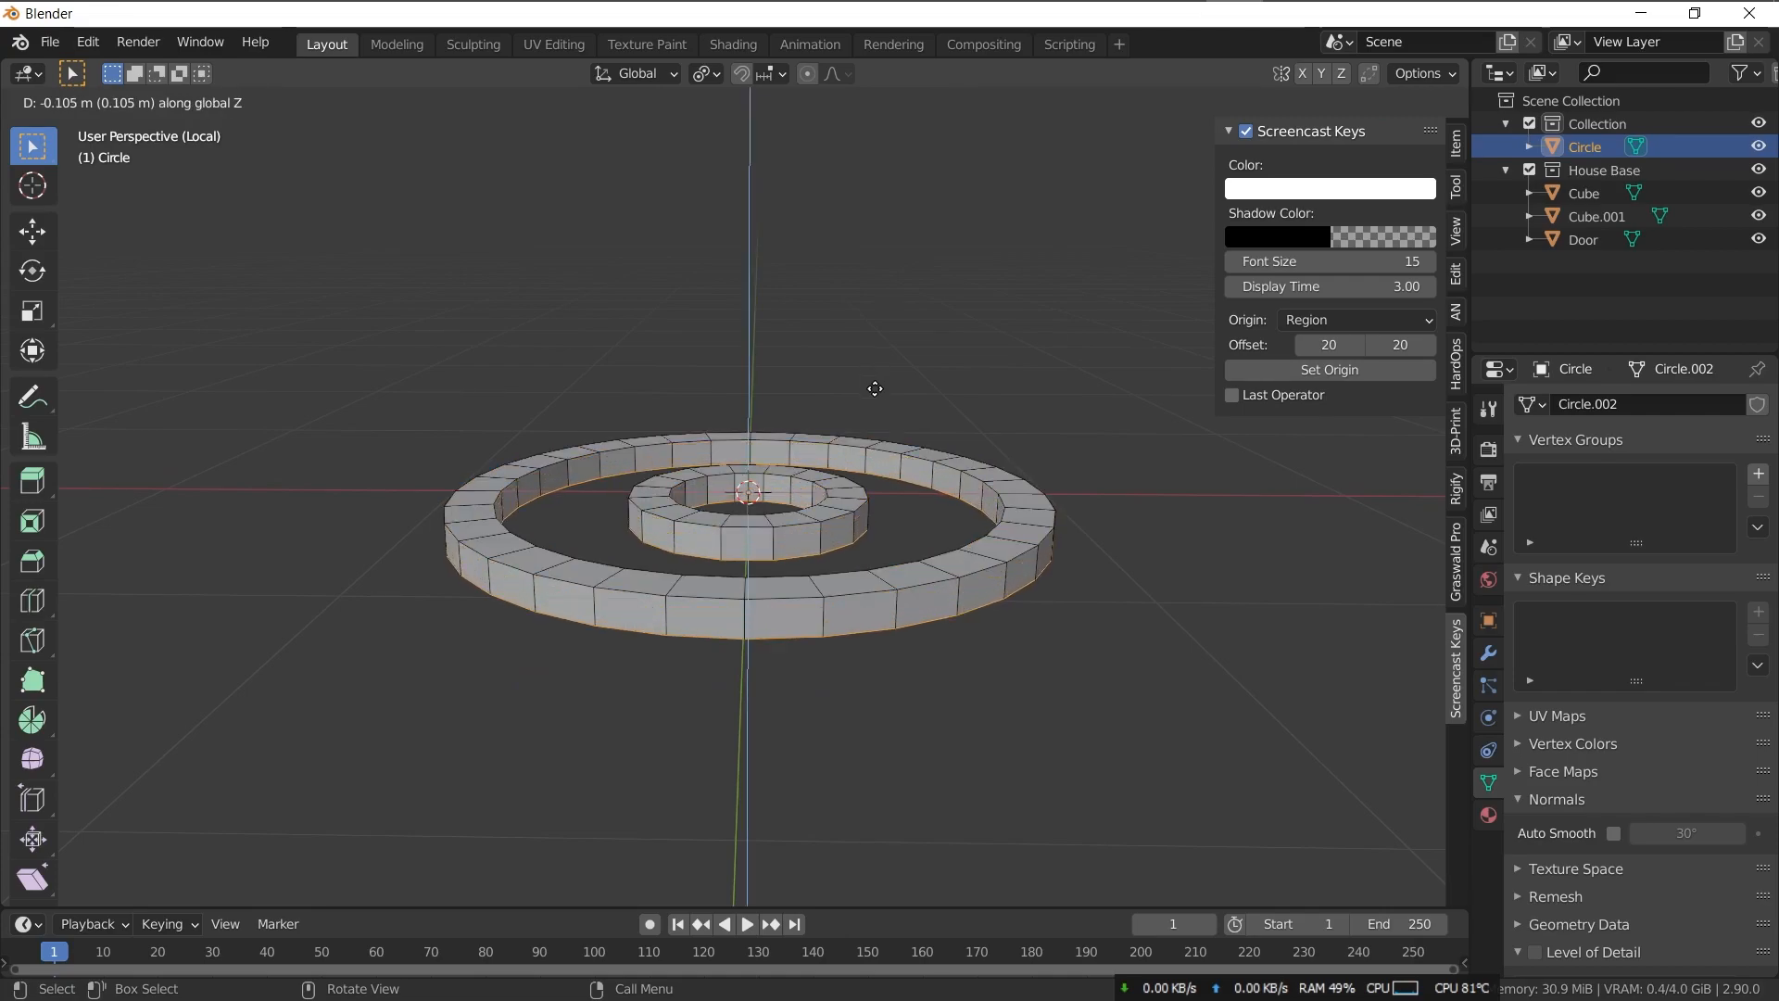
click(875, 389)
- Extrude the inner ring's outer side face at positive Y about 0.47 m into the outer ring as a spoke
key(KP_7)
middle_drag(773, 465, 758, 549)
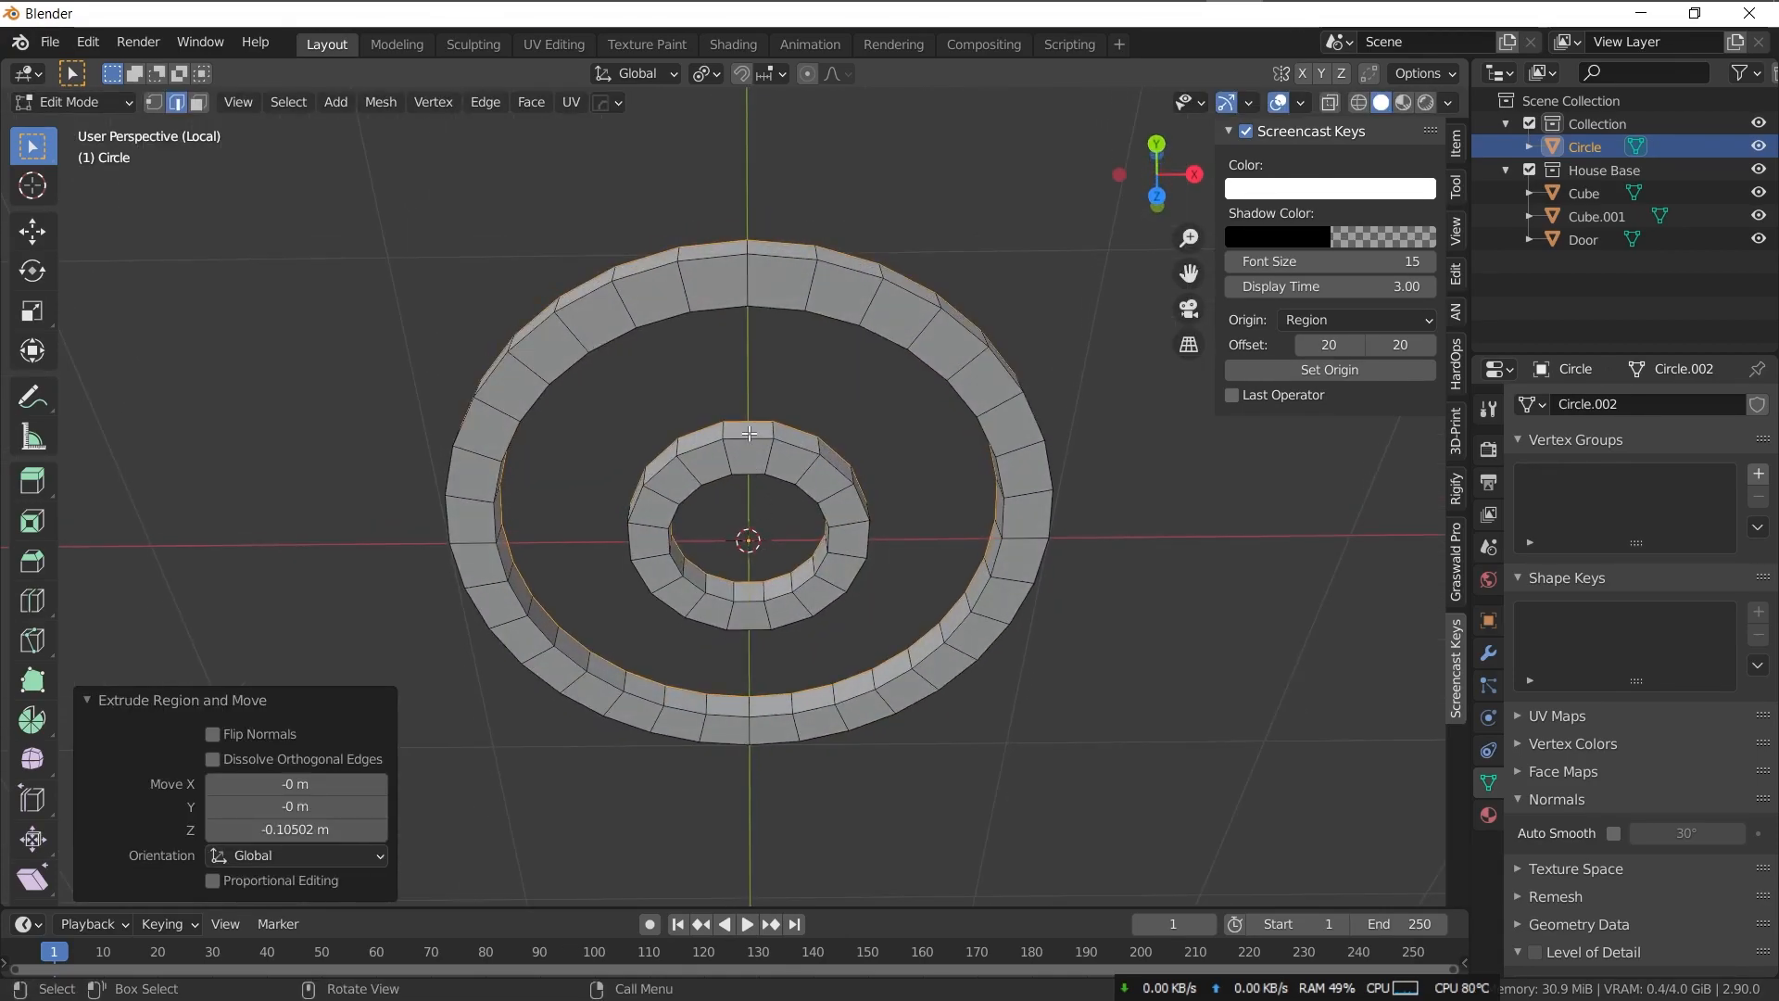
click(748, 431)
middle_drag(776, 460, 774, 330)
key(e)
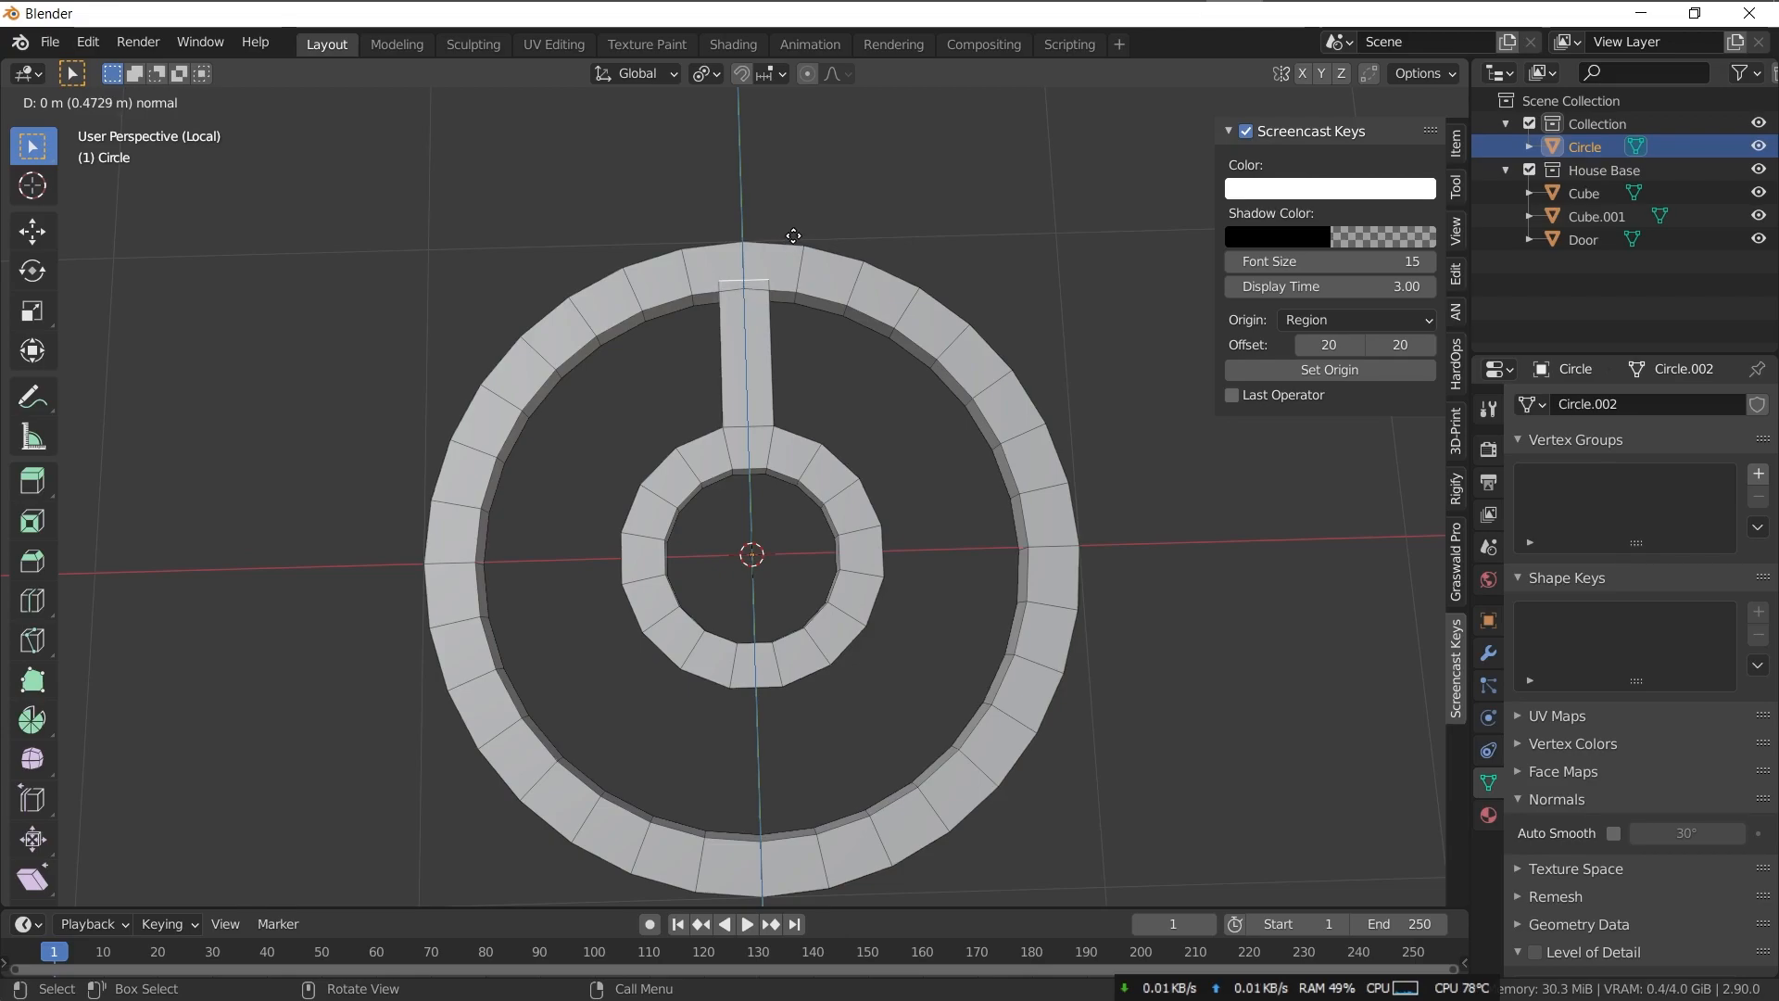
click(793, 235)
- Extrude the other three axis-aligned outer faces of the inner ring into the outer ring to complete four spokes
key(KP_7)
middle_drag(807, 536, 697, 444)
click(639, 508)
key(e)
click(752, 613)
middle_drag(649, 530, 797, 464)
scroll(841, 602, down, 4)
key(e)
click(825, 754)
key(e)
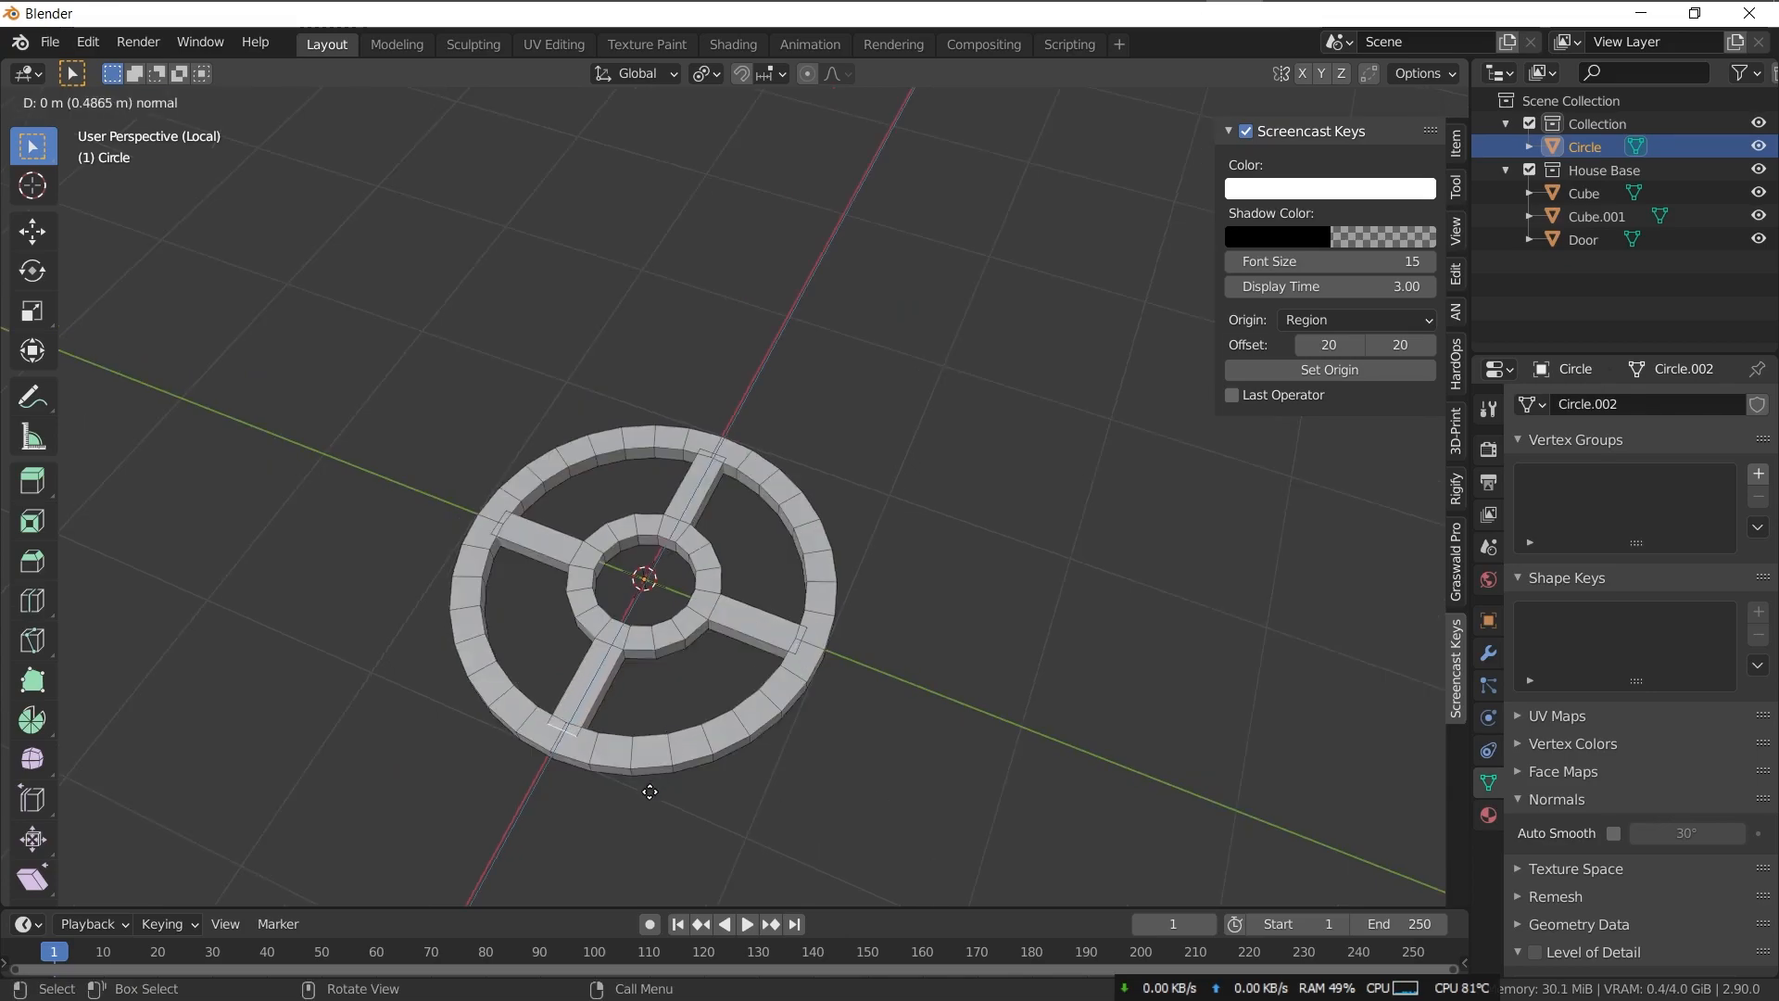
click(651, 791)
- Add a 32-vertex mesh circle of 1 m radius and scale it to about 0.94 to fit within the outer ring
key(Tab)
key(KP_7)
key(shift+a)
mouse_move(730, 511)
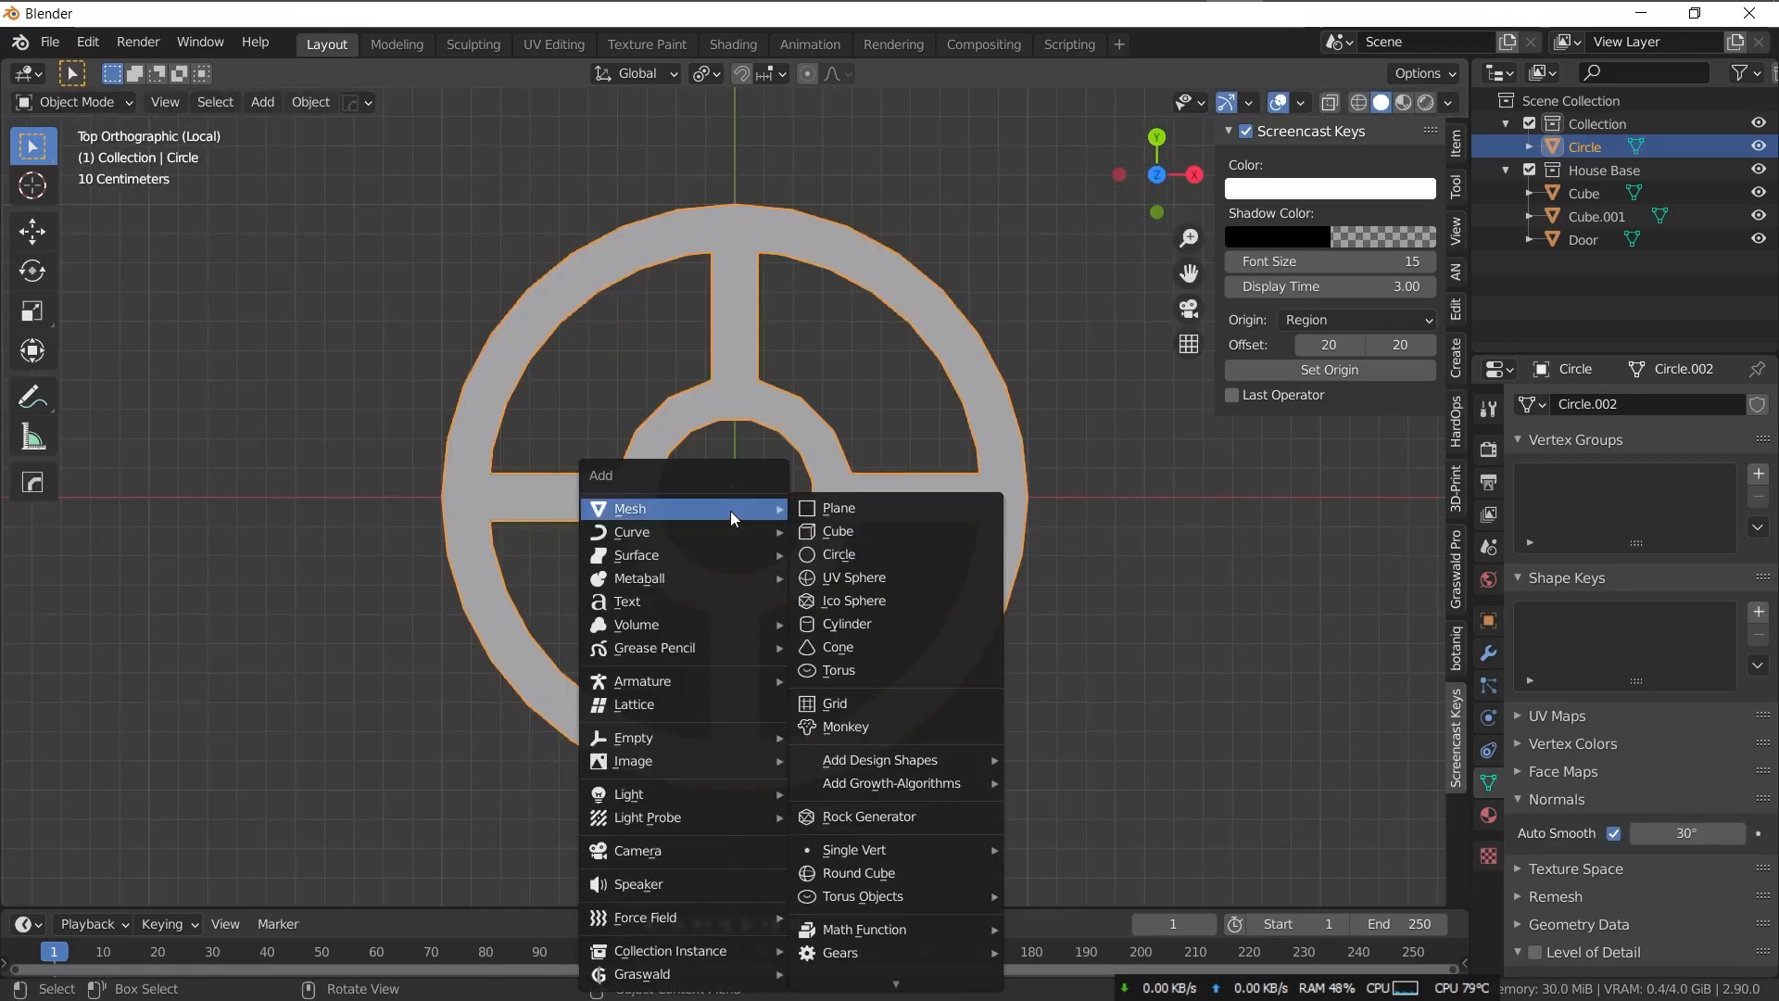
click(849, 556)
key(s)
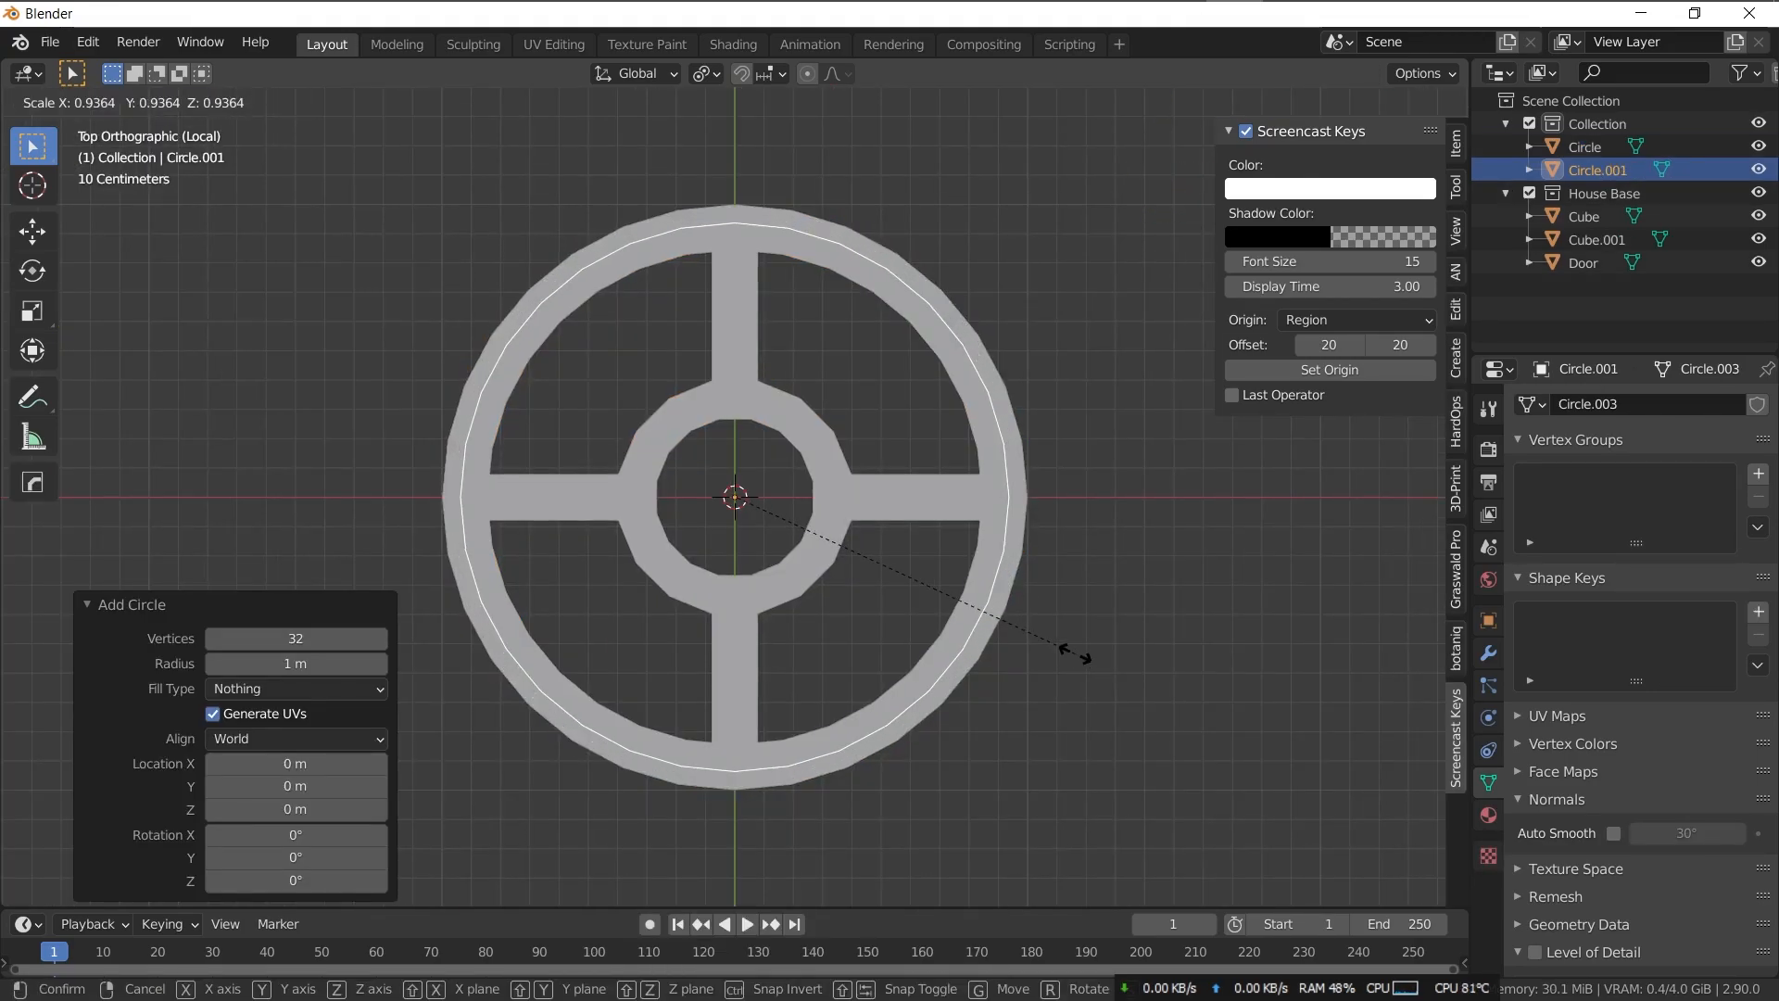
click(1075, 653)
- Fill the new circle with a face and shift it along Z to sit behind the spokes
key(Tab)
key(f)
key(Tab)
middle_drag(1028, 648, 937, 625)
key(g)
key(z)
click(1009, 403)
- Parent the filled disc to the spoked ring and reselect the ring
shift+click(988, 621)
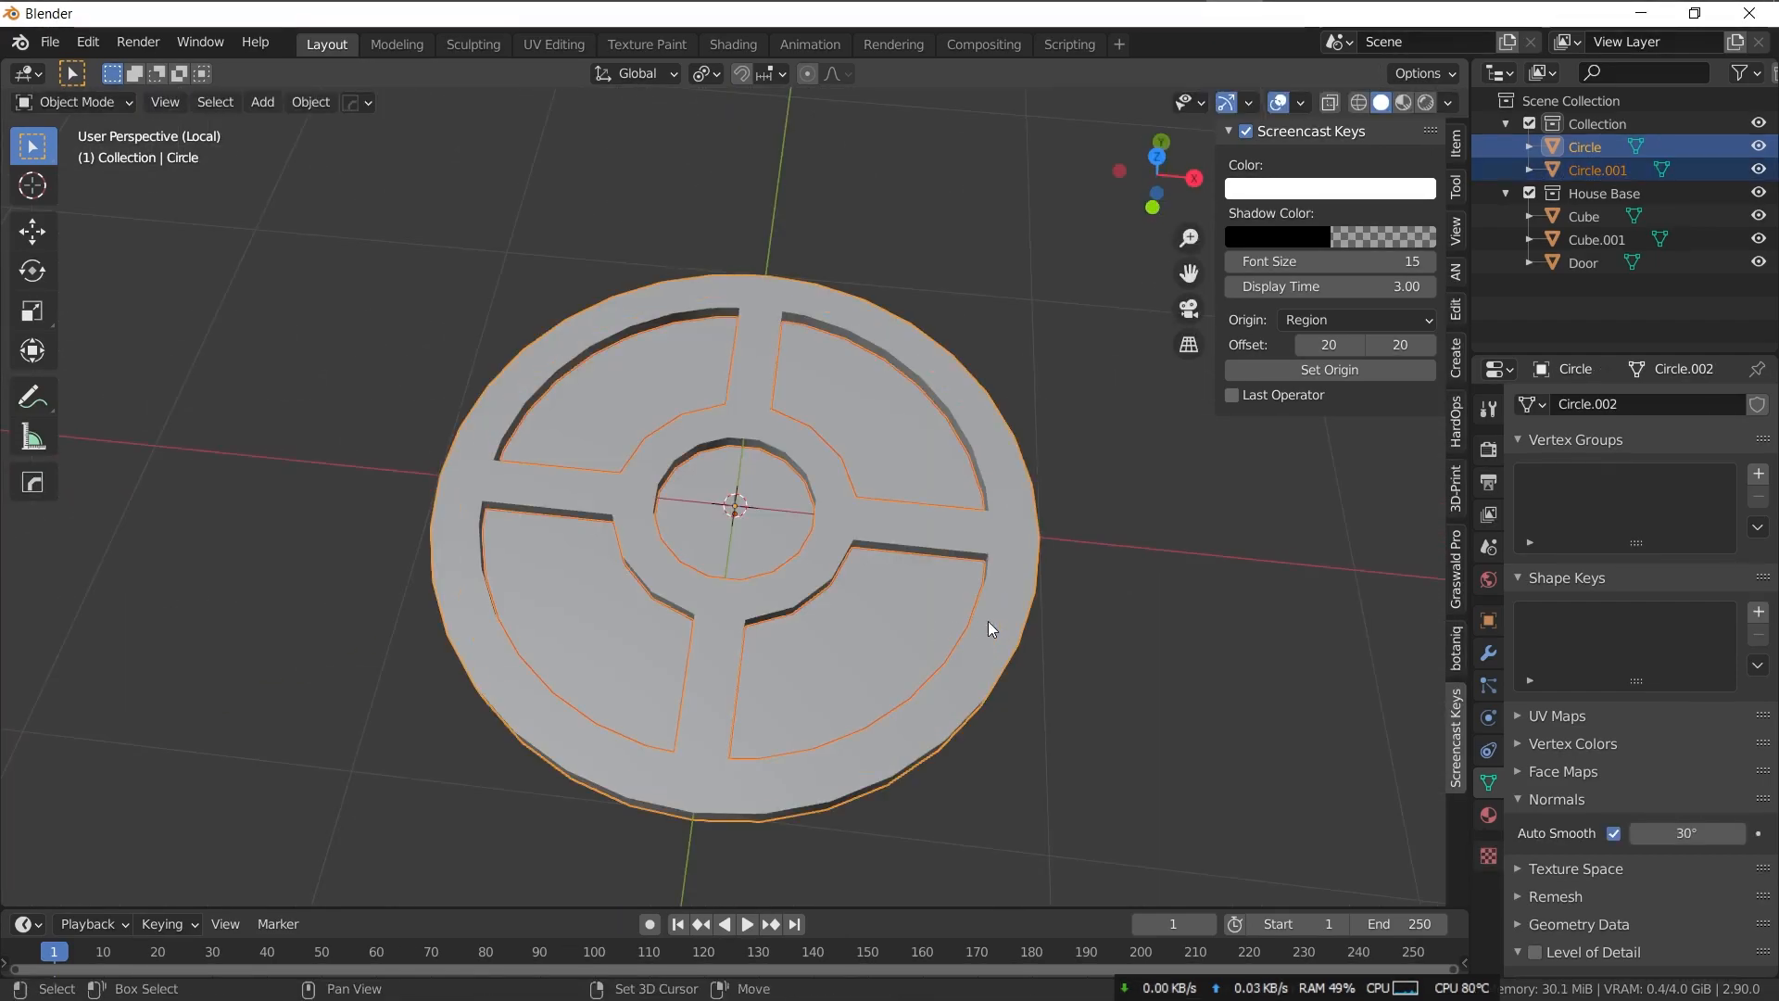
key(ctrl+p)
click(992, 654)
middle_drag(993, 653, 1126, 578)
click(697, 427)
click(1048, 546)
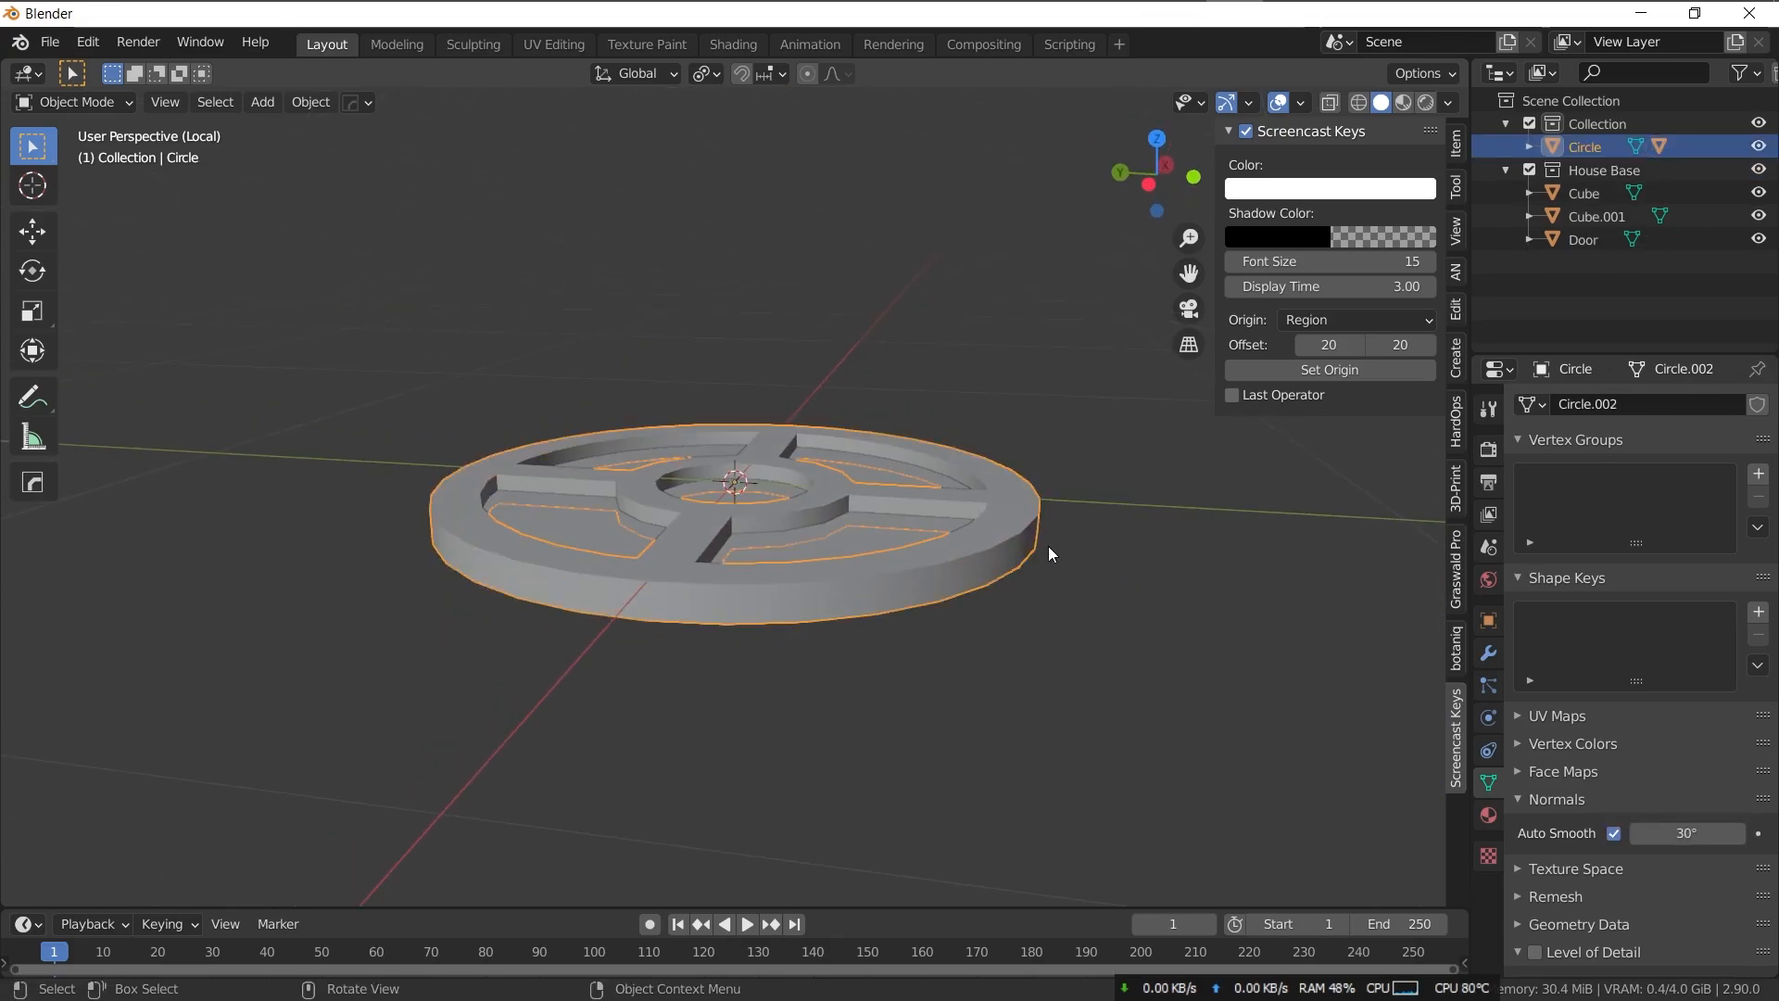
- Rotate the round window 90° about X, leave the isolated view, and move it about -2.34 m along Y
text(rx90)
key(Return)
key(KP_Divide)
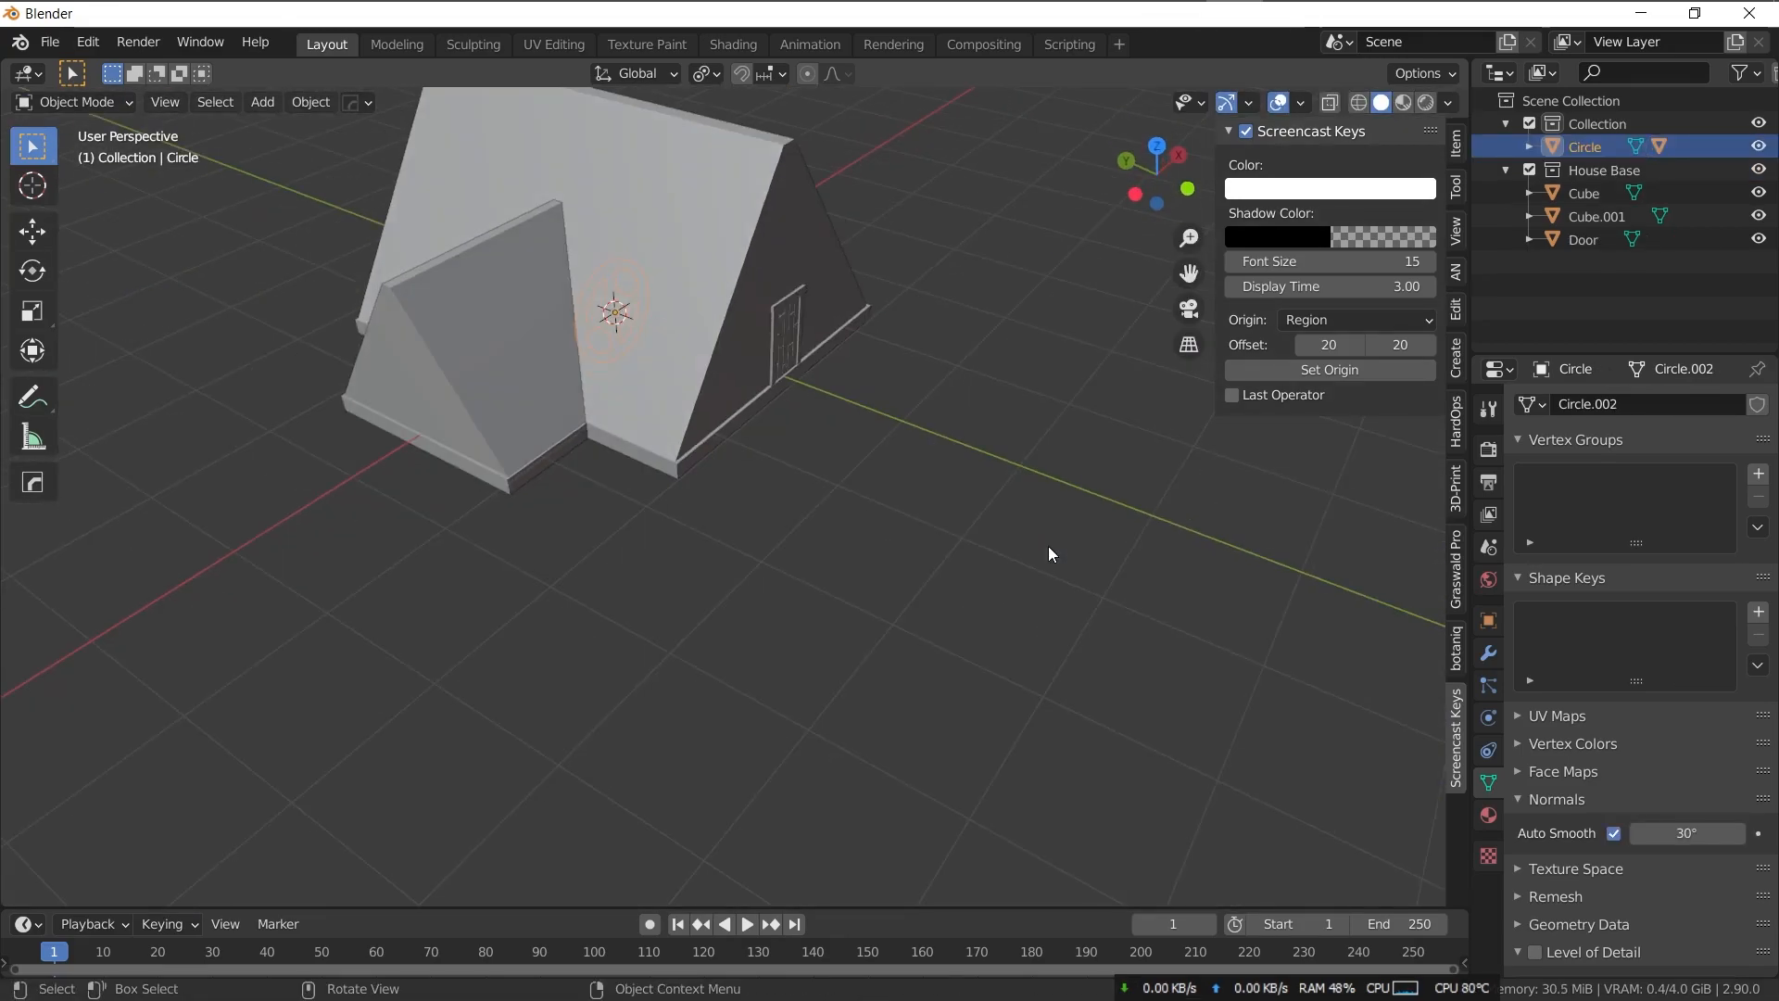
key(g)
key(y)
click(1274, 598)
middle_drag(1275, 598, 1015, 484)
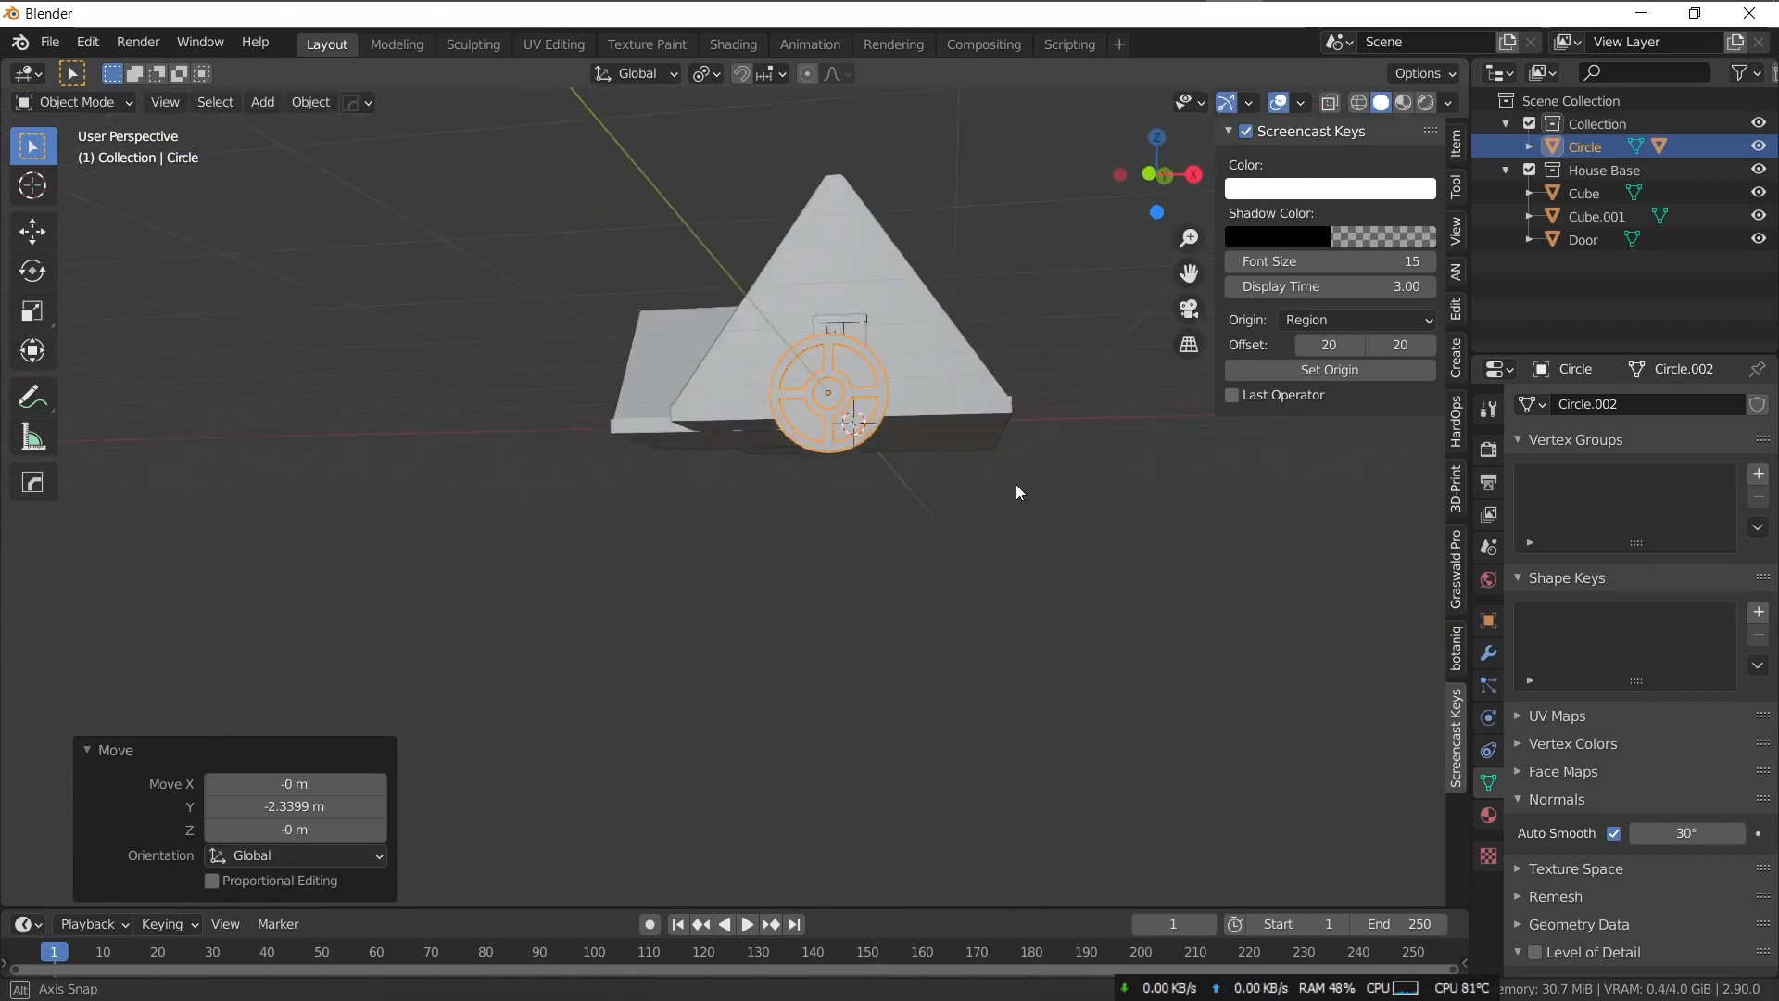
- Scale the round window to 0.473 and raise it about 1.16 m along Z above the door
key(s)
click(965, 497)
key(KP_Decimal)
key(KP_1)
shift+middle_drag(1009, 376, 975, 478)
key(g)
key(z)
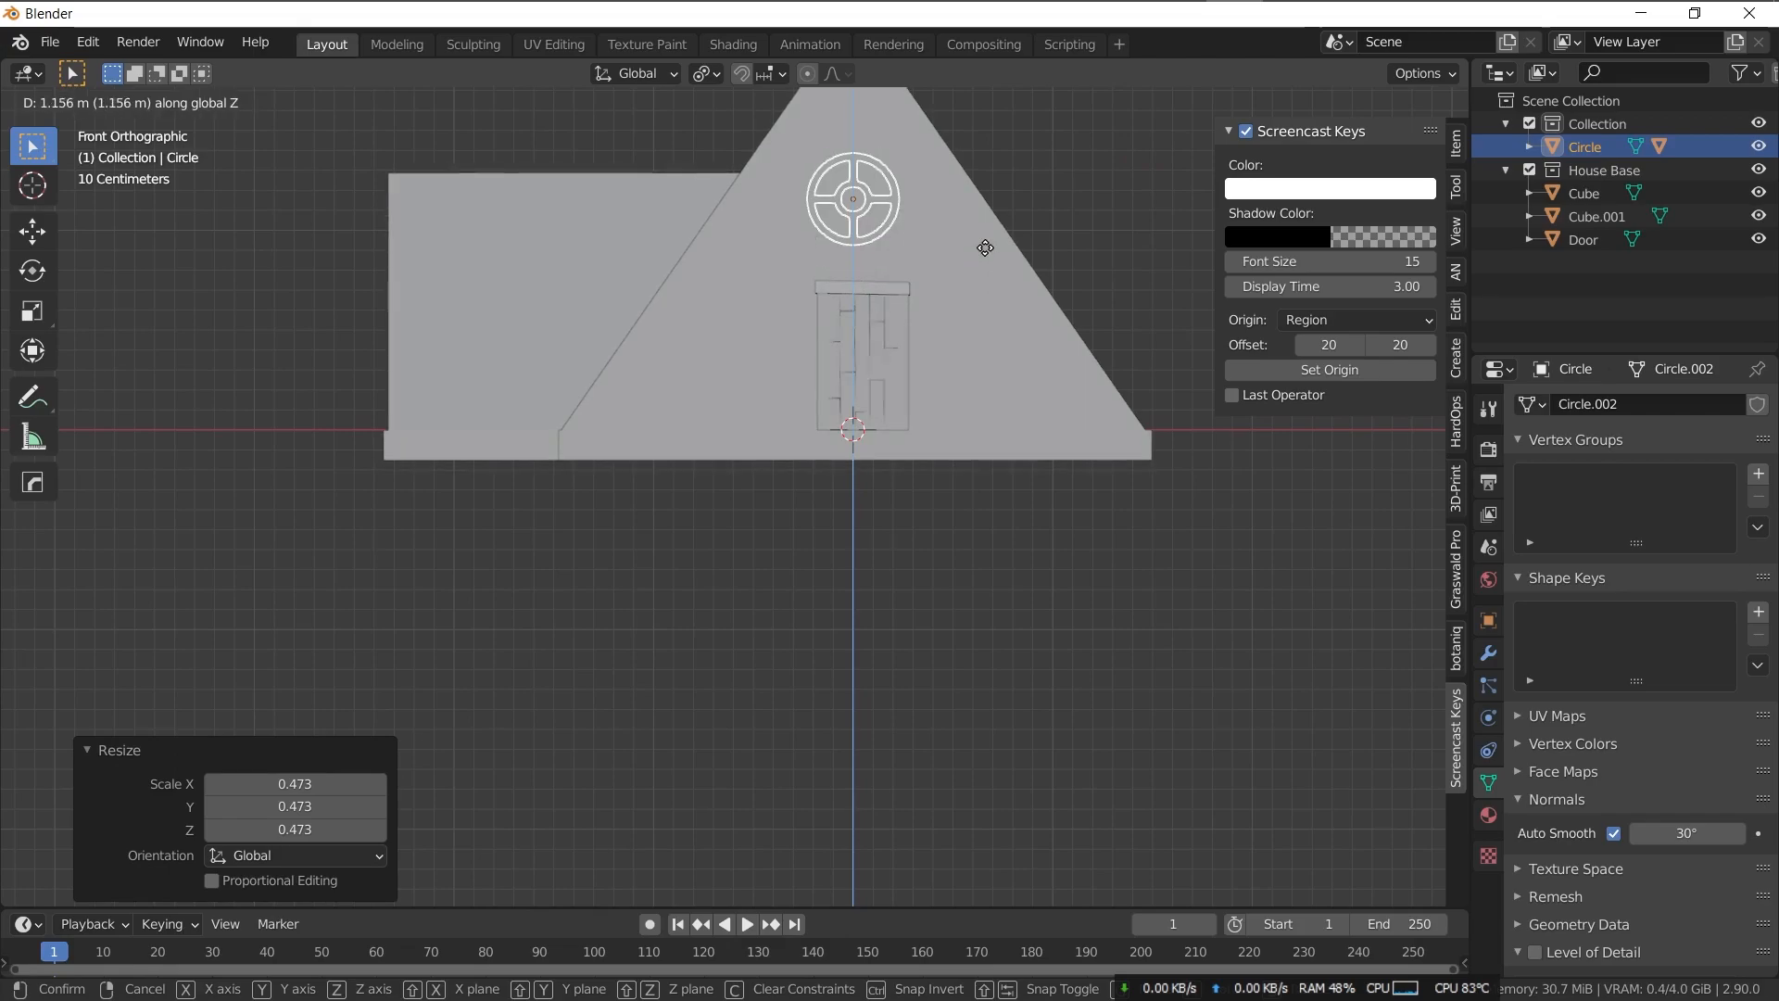
click(985, 251)
- Select the door and move it sideways into line with the round window
scroll(943, 315, up, 2)
click(954, 297)
key(g)
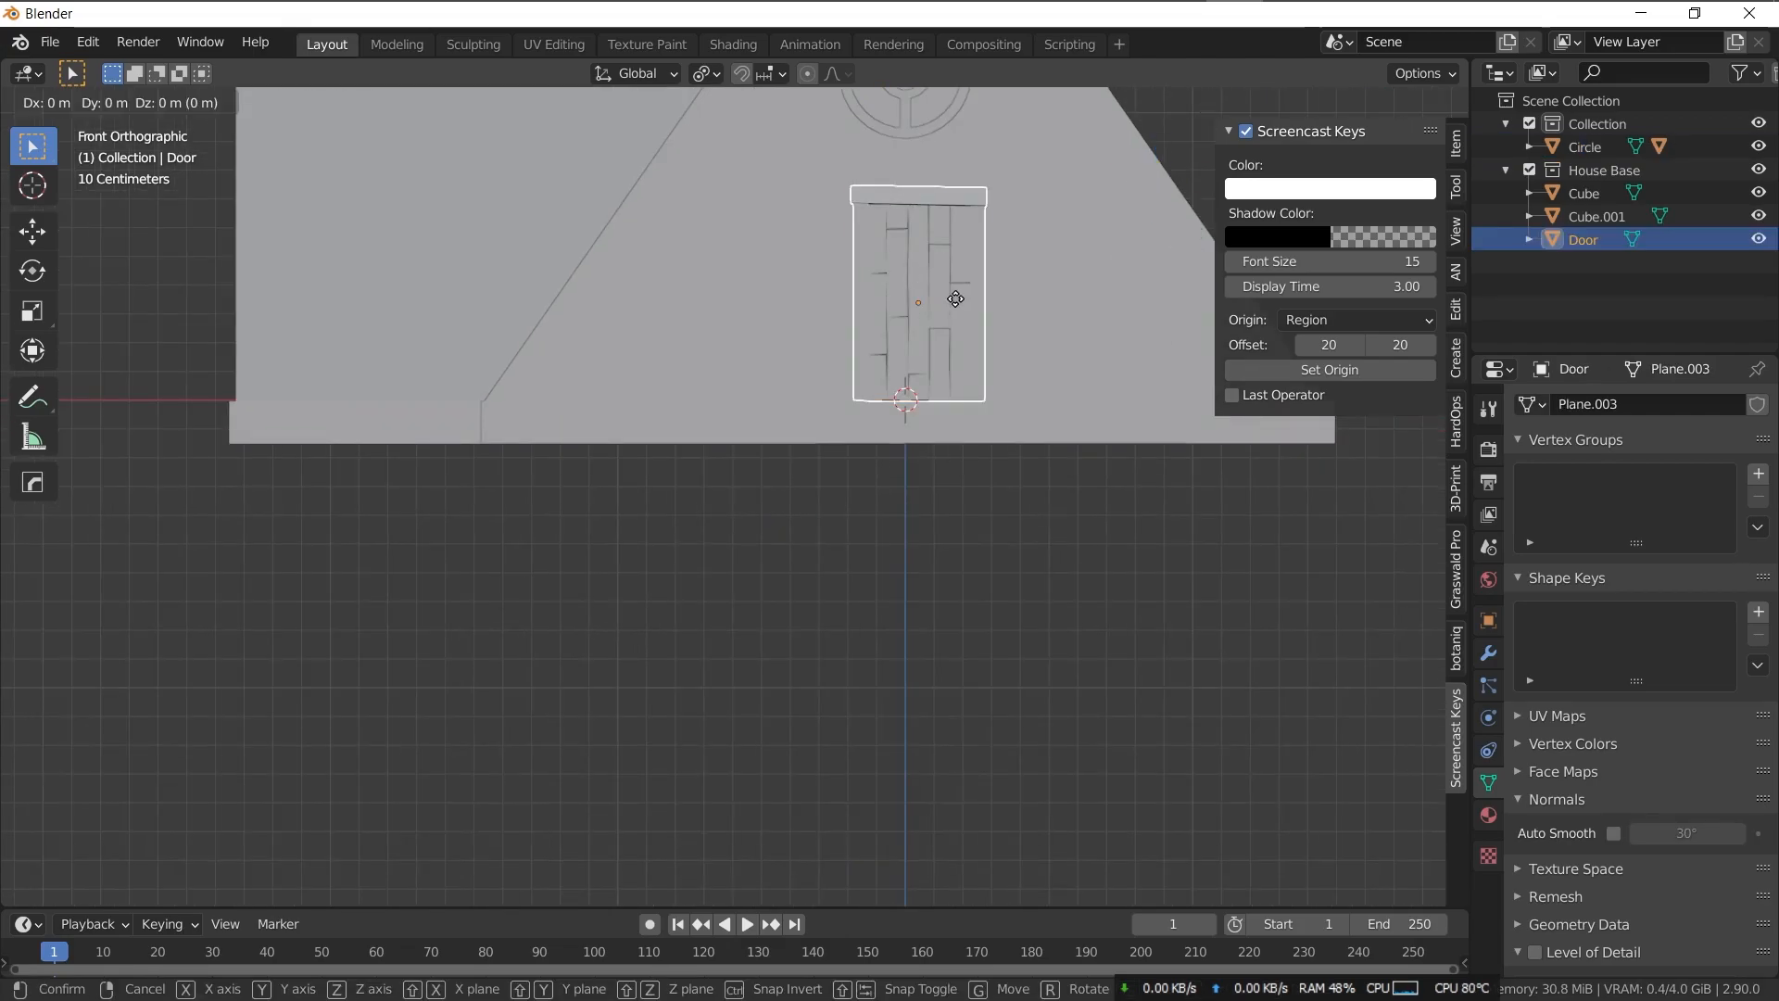
click(806, 297)
- Move the round window against the front wall and scale its thickness along Y
middle_drag(982, 291, 1120, 415)
key(KP_7)
click(836, 452)
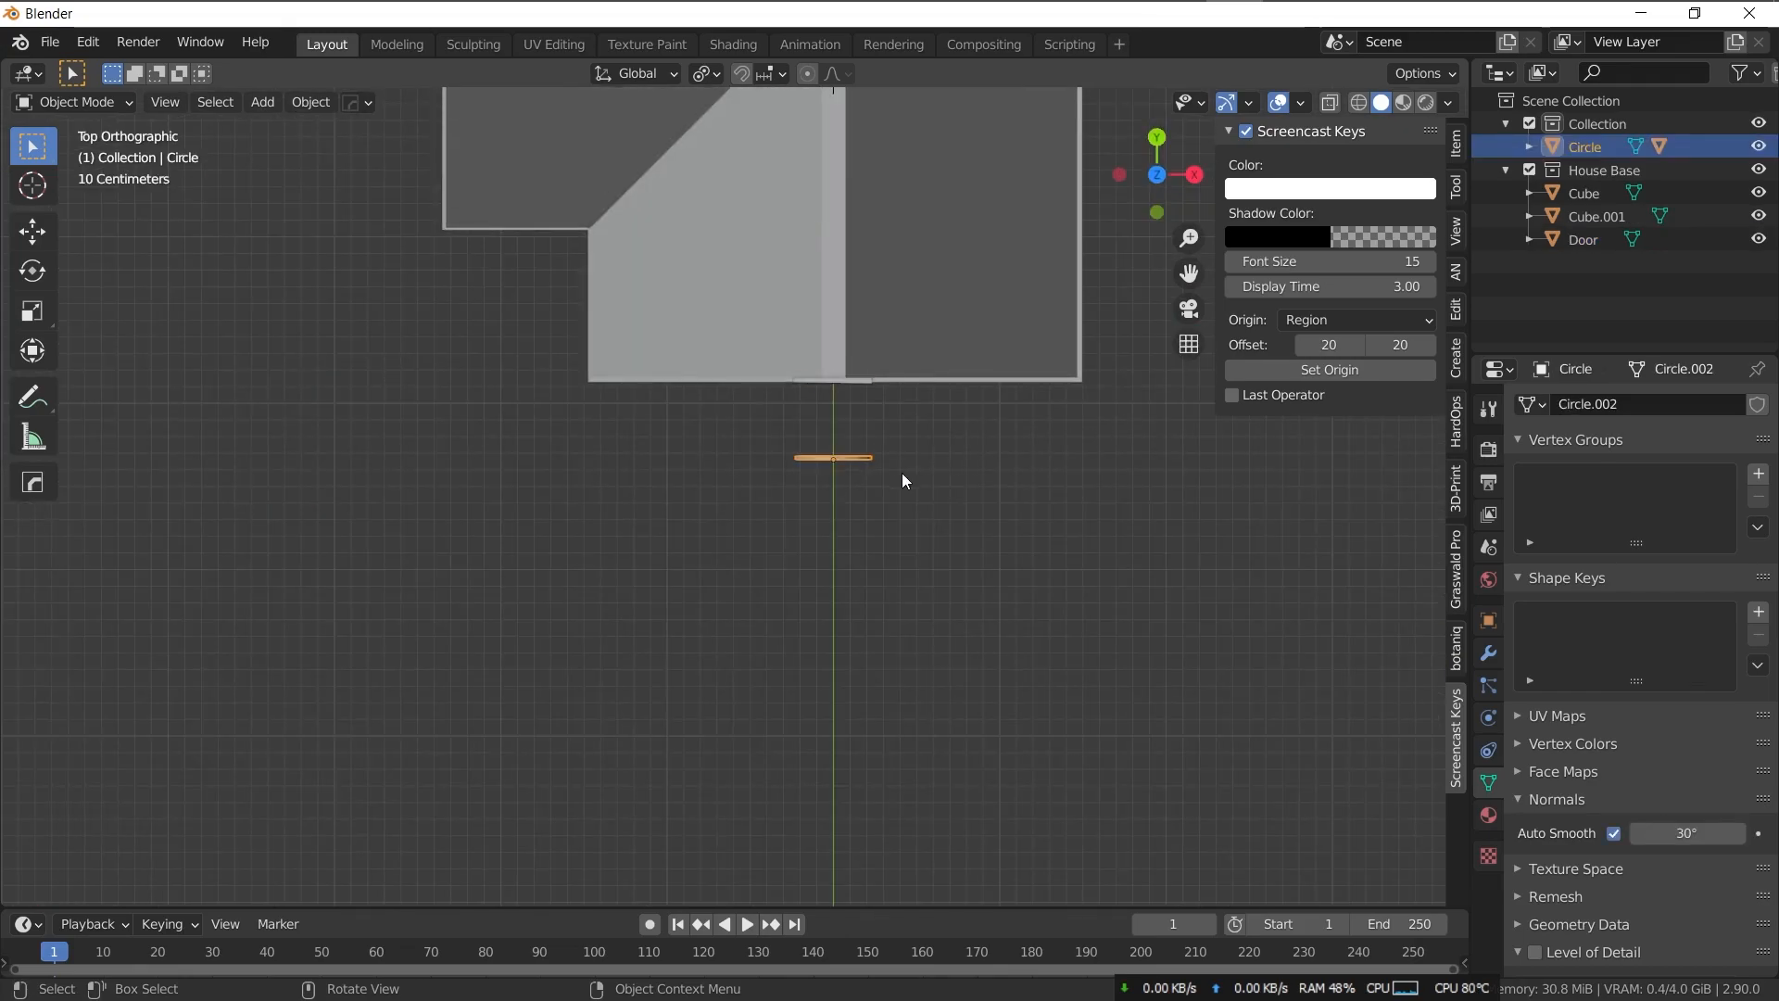
key(g)
click(900, 511)
key(s)
key(y)
click(908, 712)
key(g)
key(y)
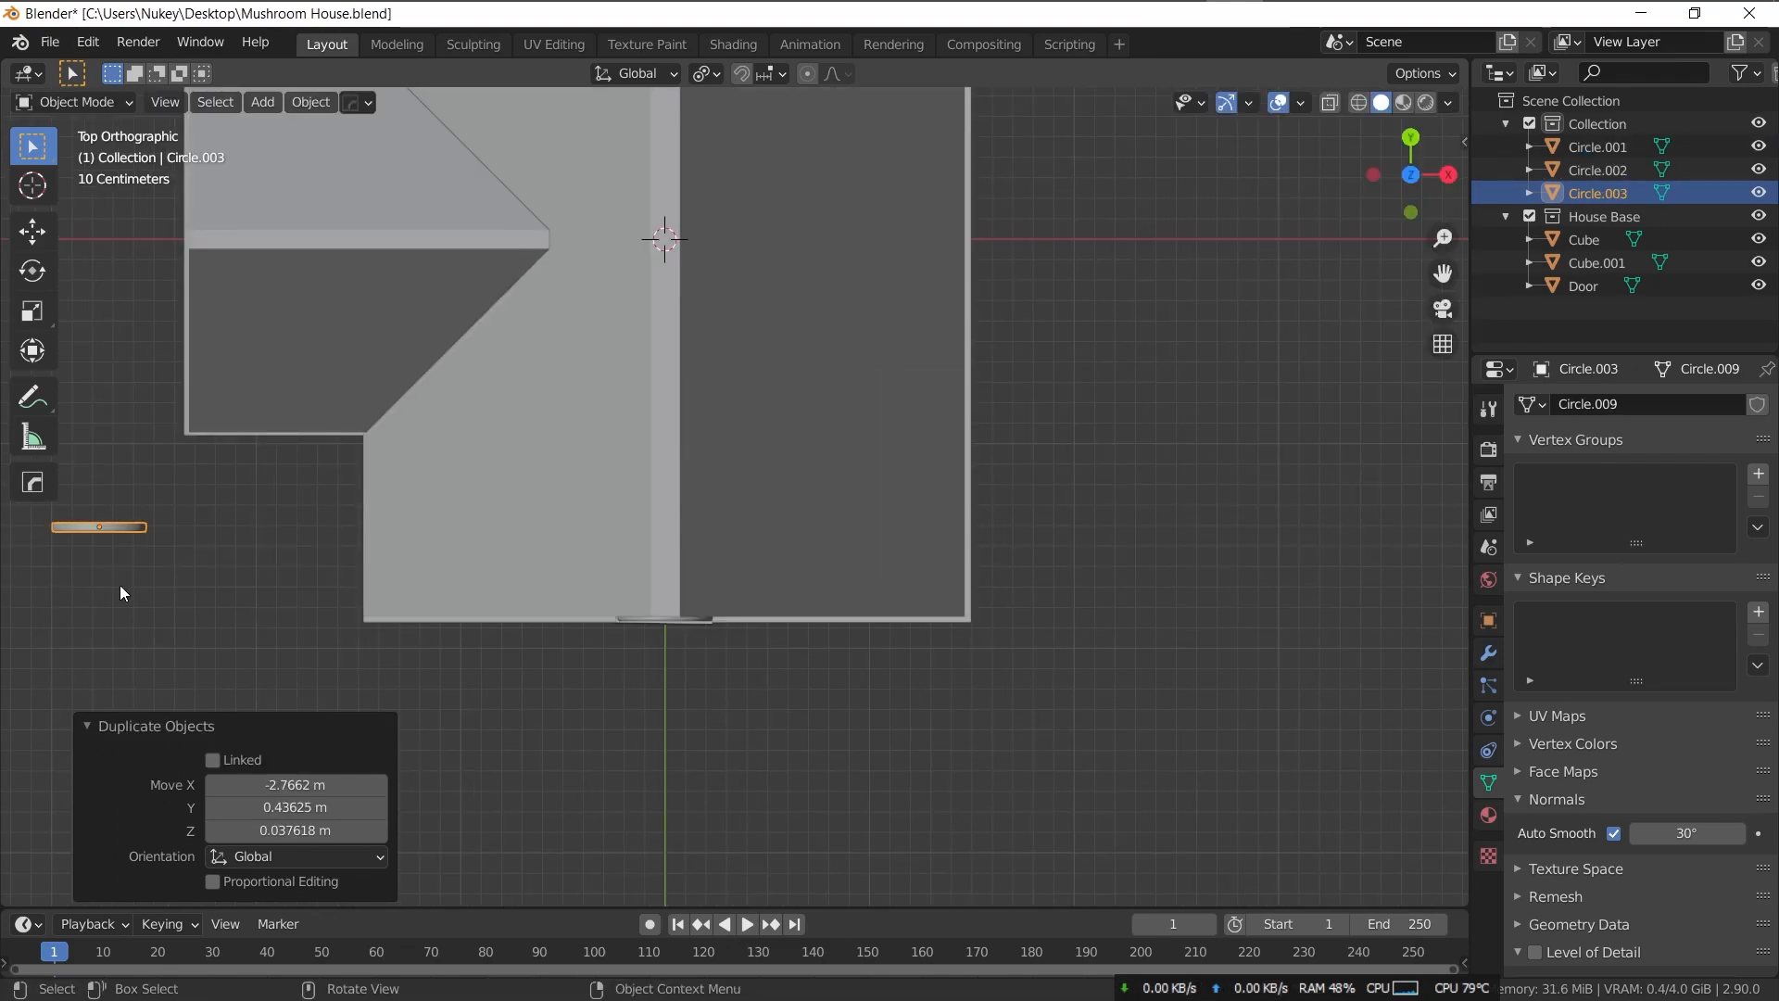
- Rotate the duplicated round window 90° about Z
key(r)
key(Escape)
text(r90)
key(Return)
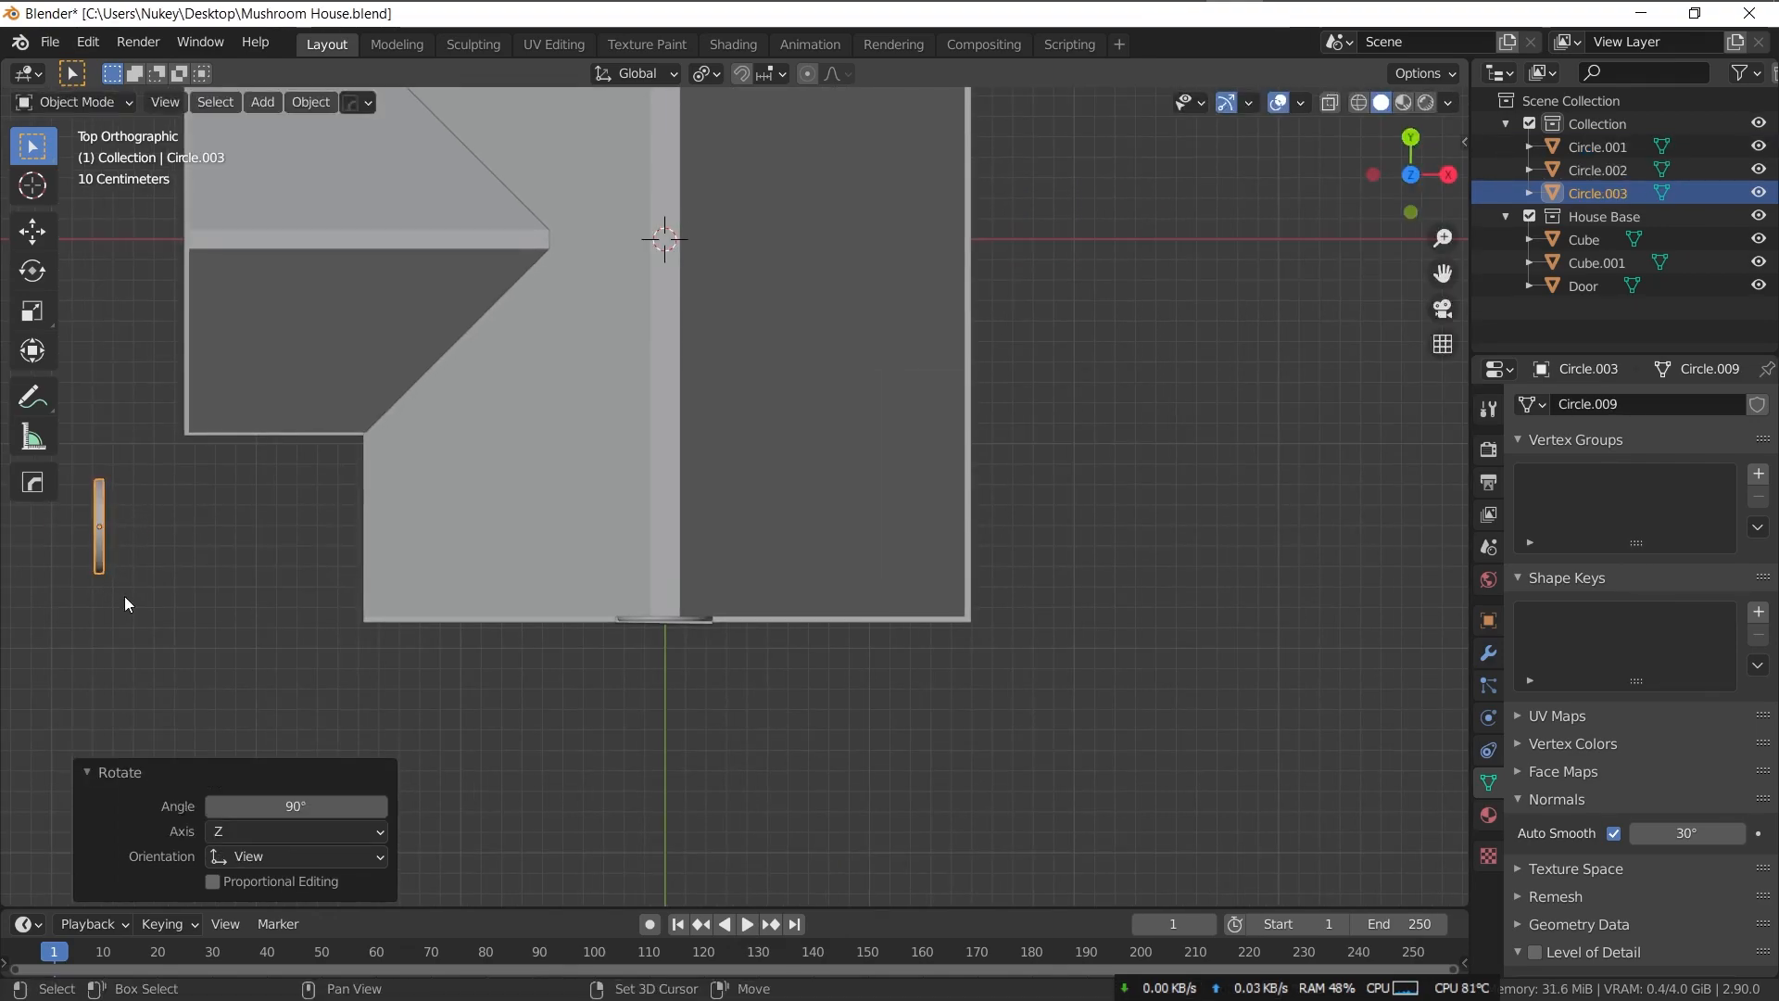
- Move the rotated window about 0.41 m in X and 1.4 m in Y onto the side block's gable wall, and adjust its height
shift+middle_drag(127, 591, 659, 794)
key(g)
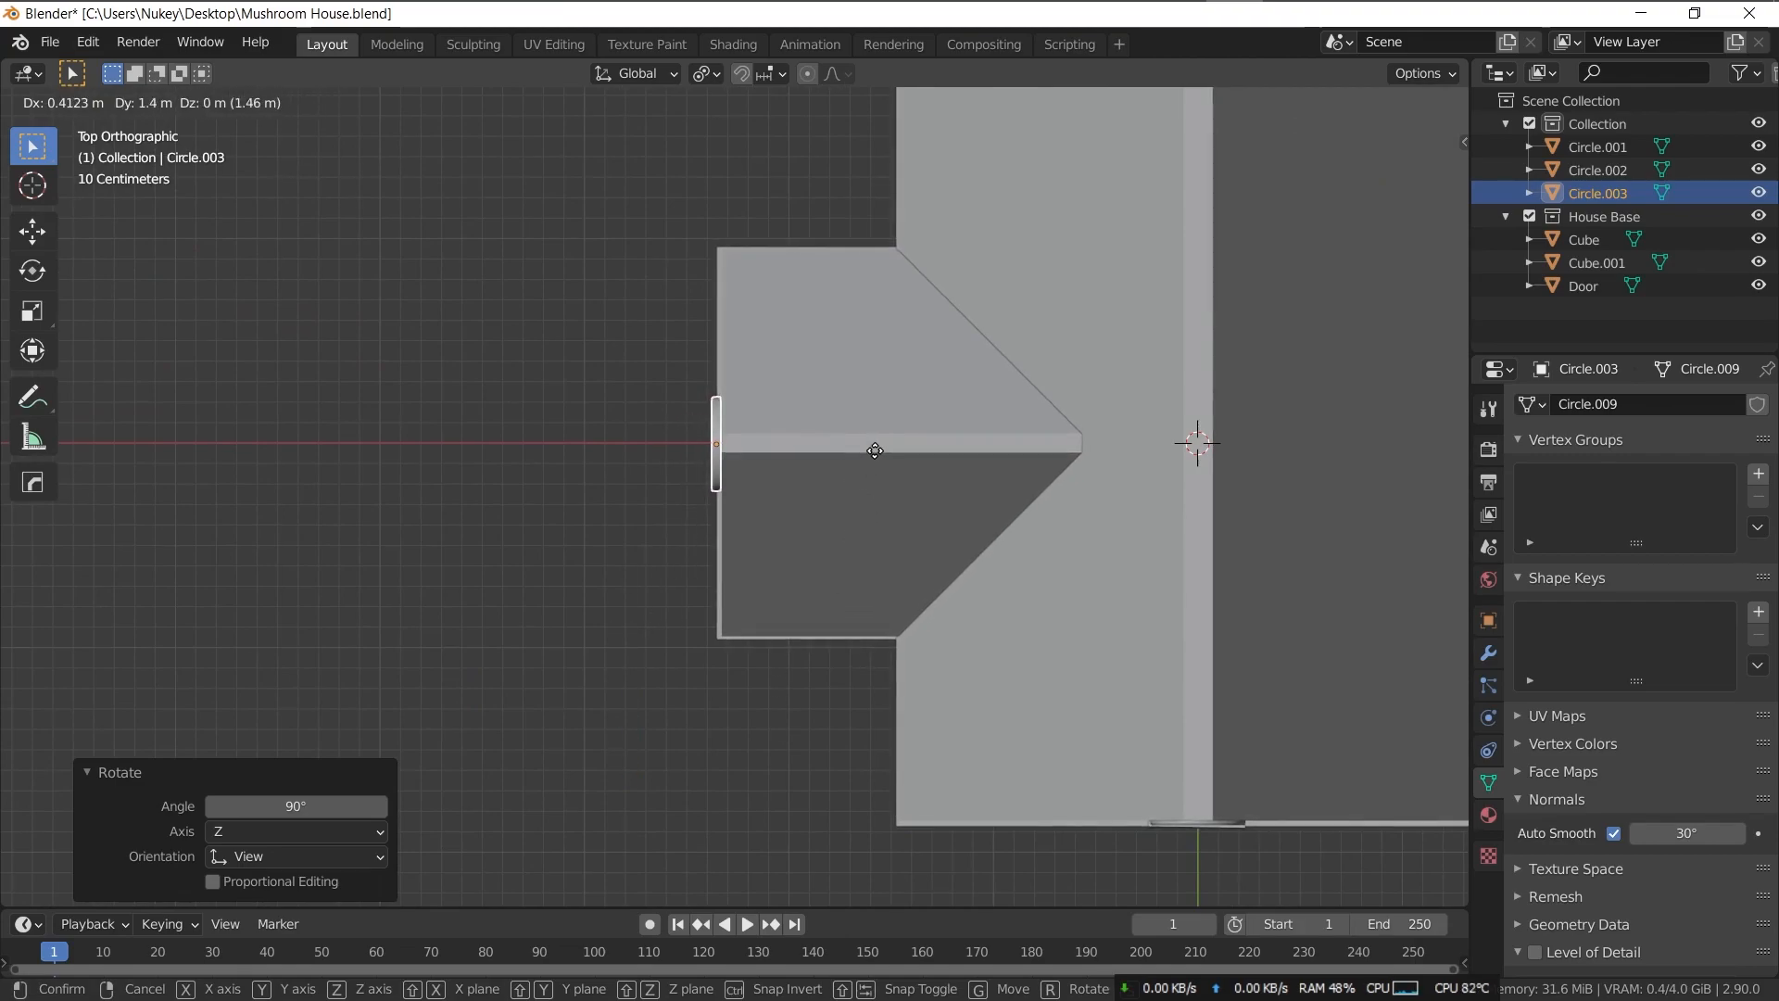
click(874, 450)
middle_drag(874, 451, 1084, 287)
key(g)
key(z)
click(1215, 333)
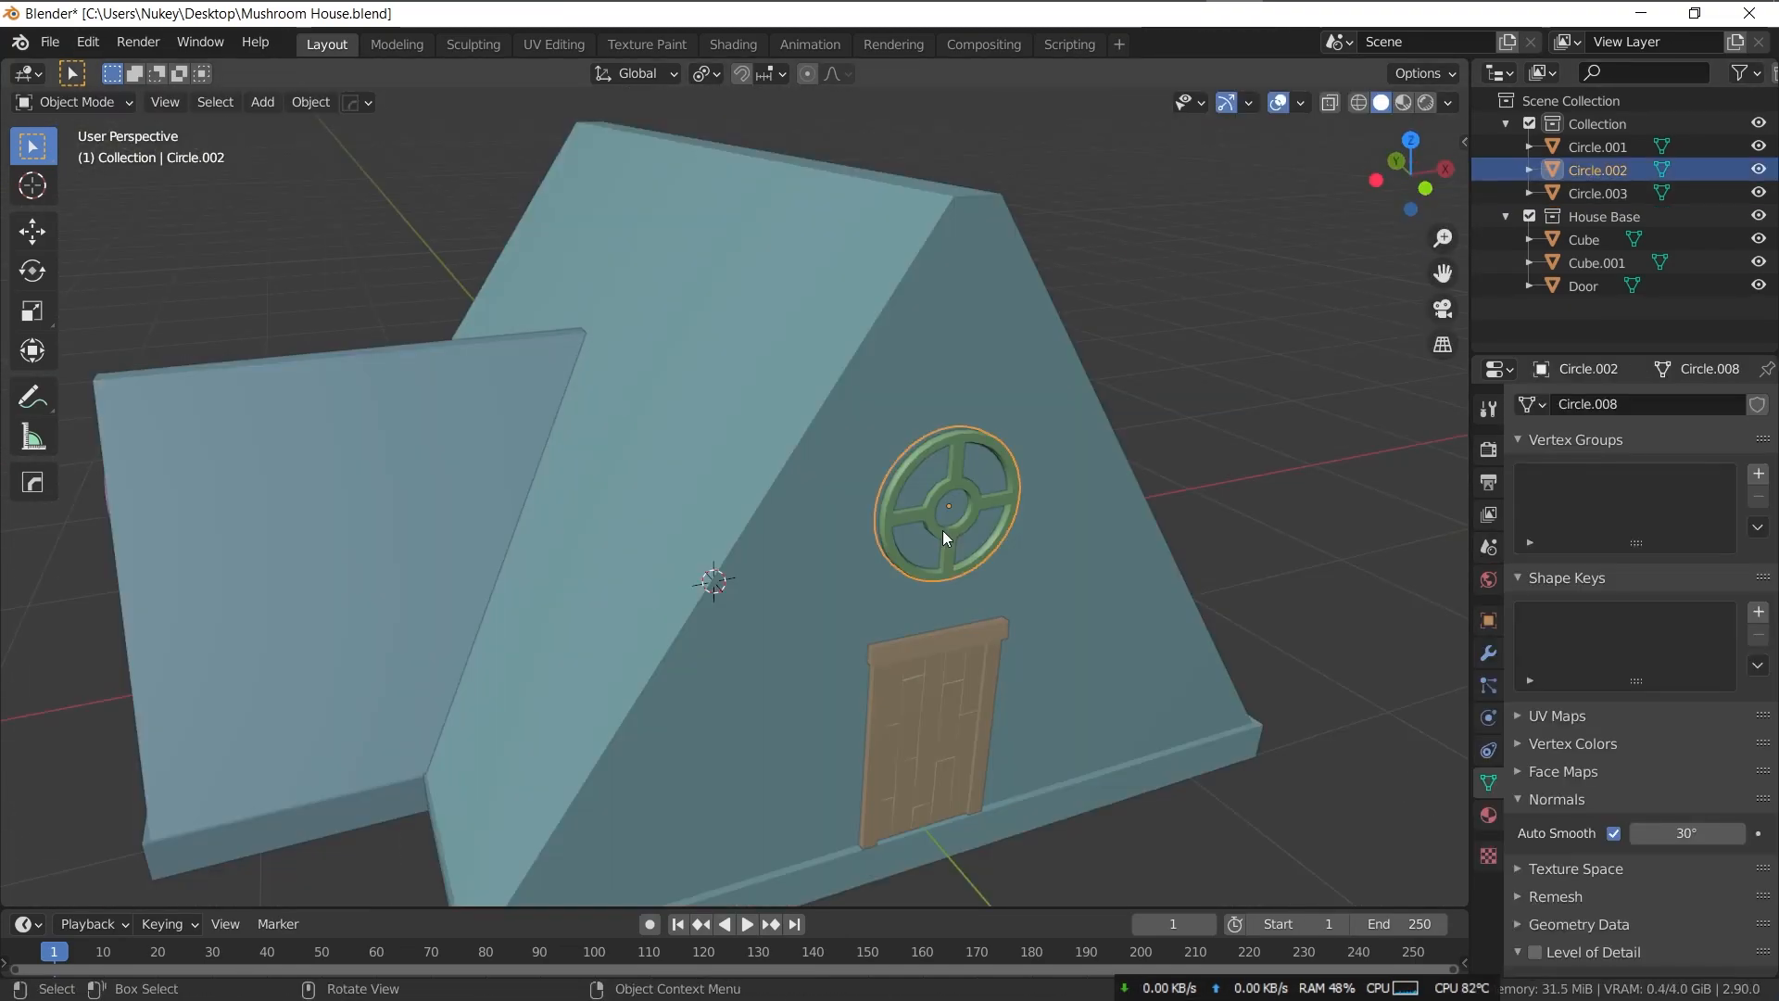
- Separate the front window's outer circular edge loop into its own object
key(Tab)
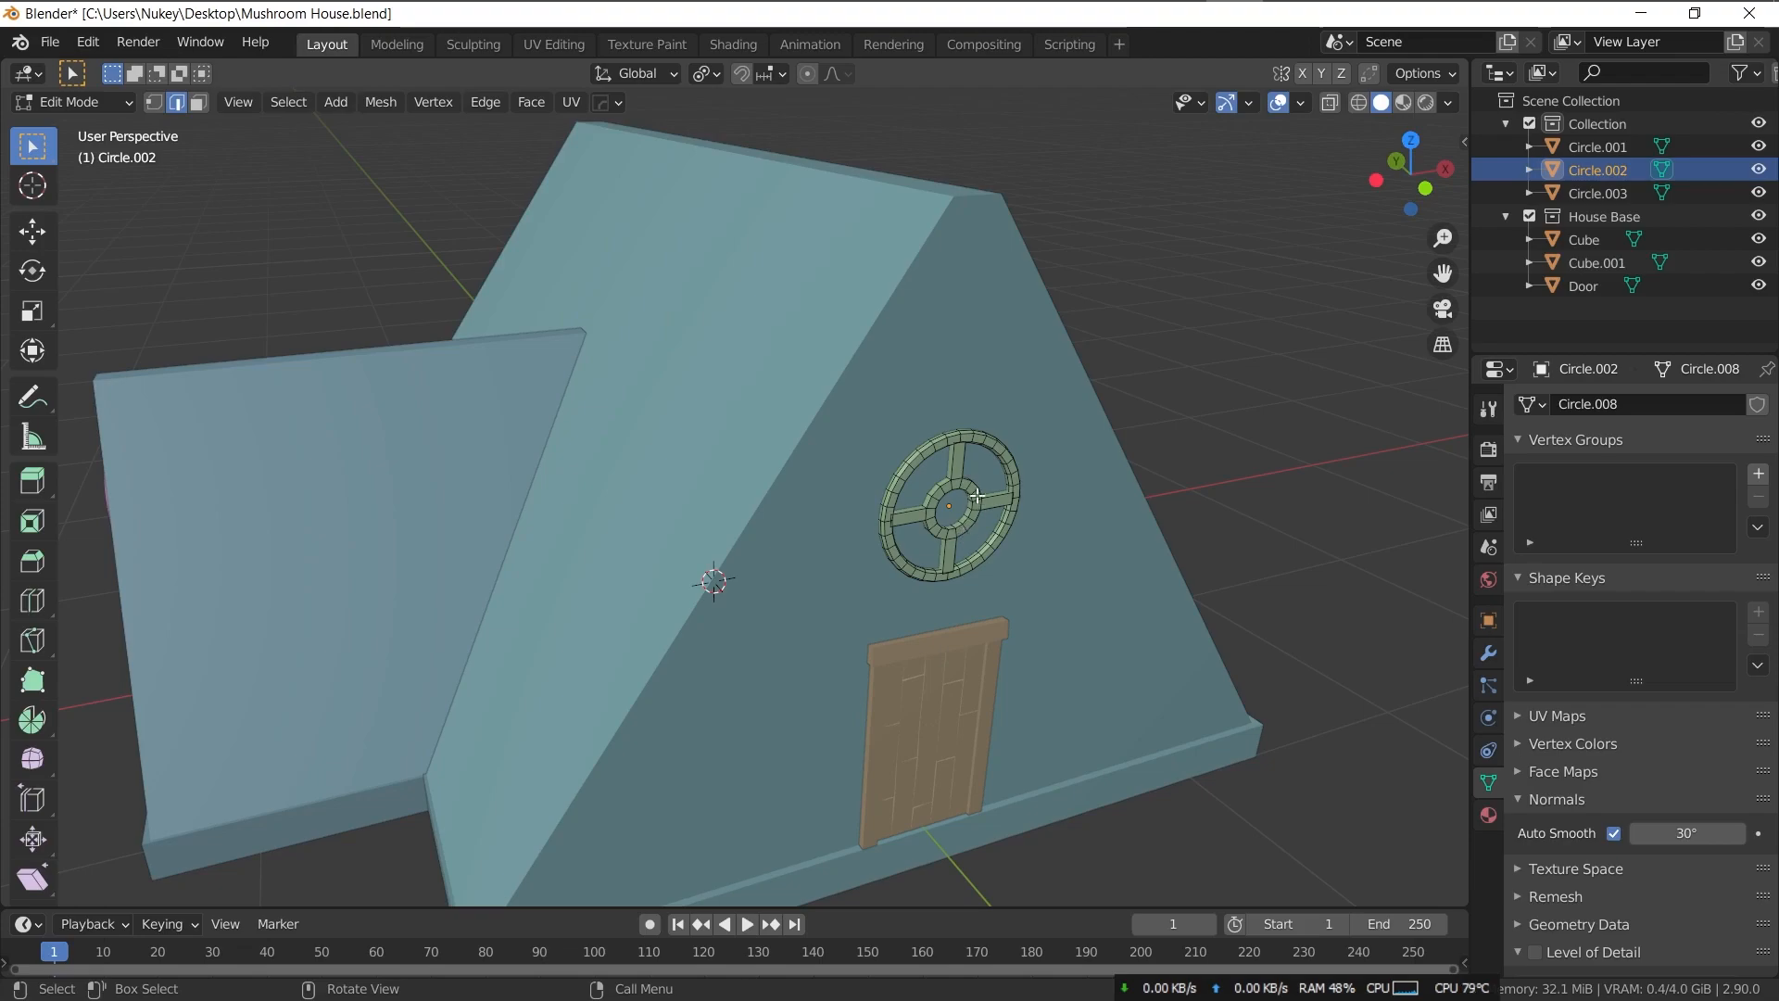
key(g)
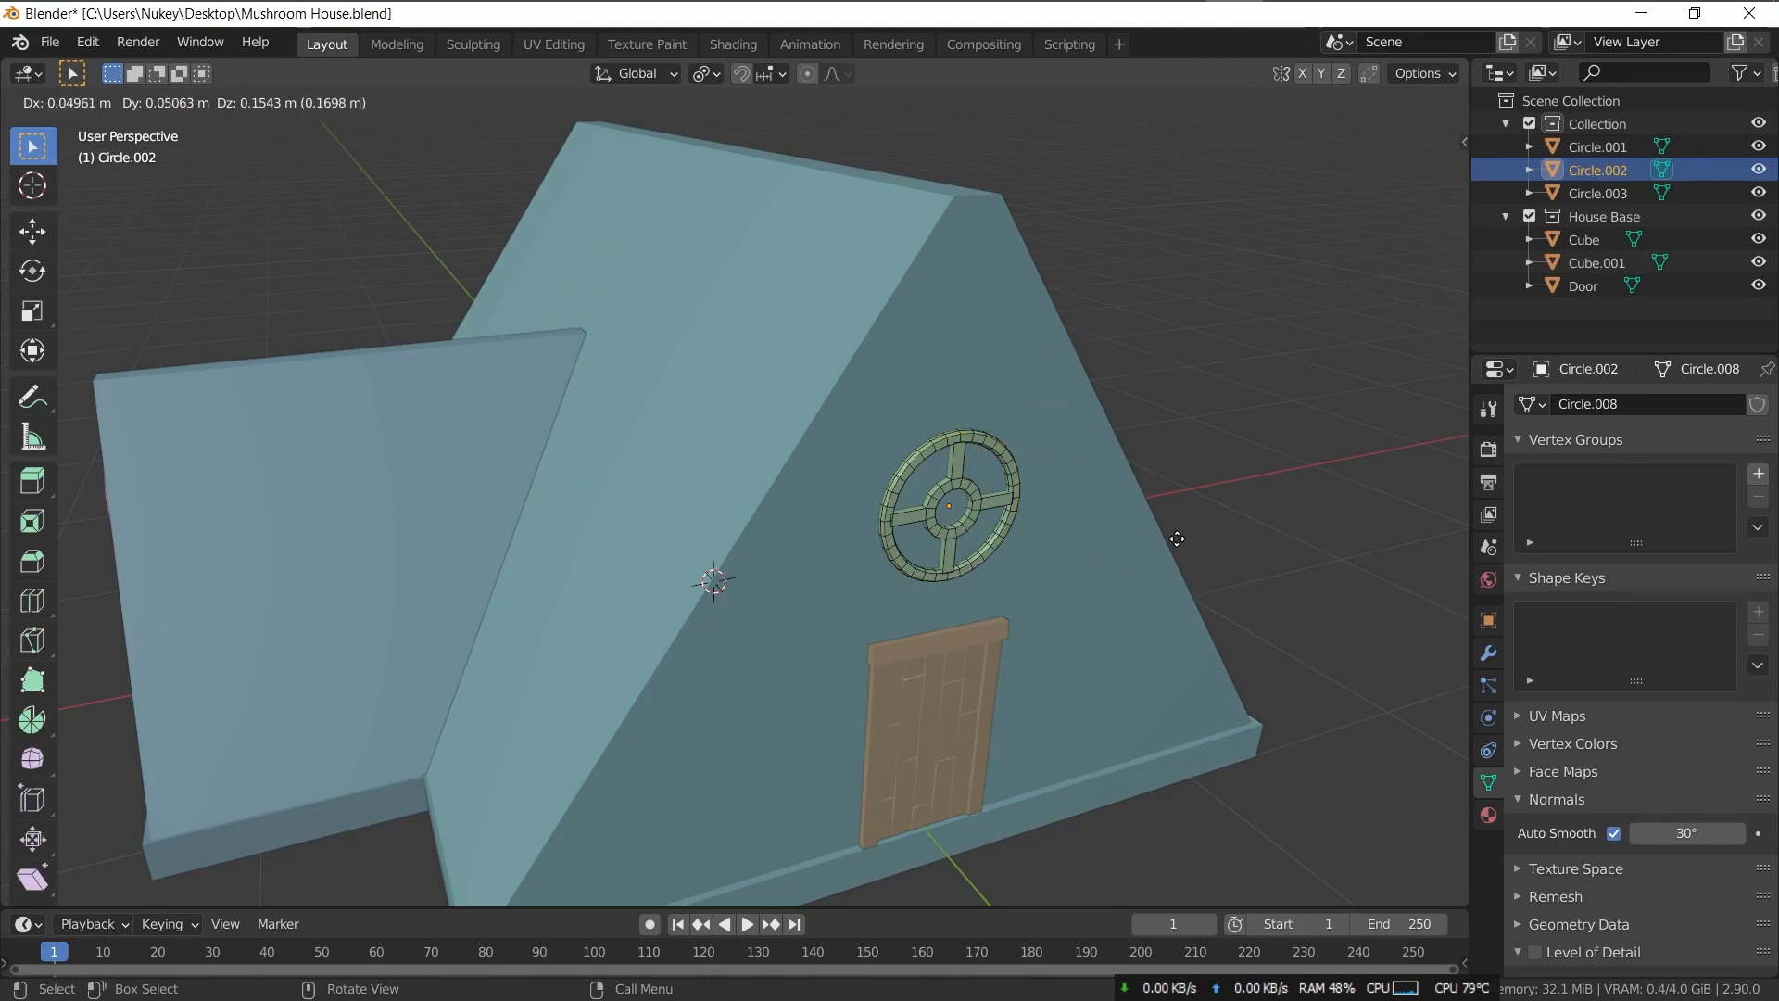
right_click(1177, 538)
key(p)
click(993, 522)
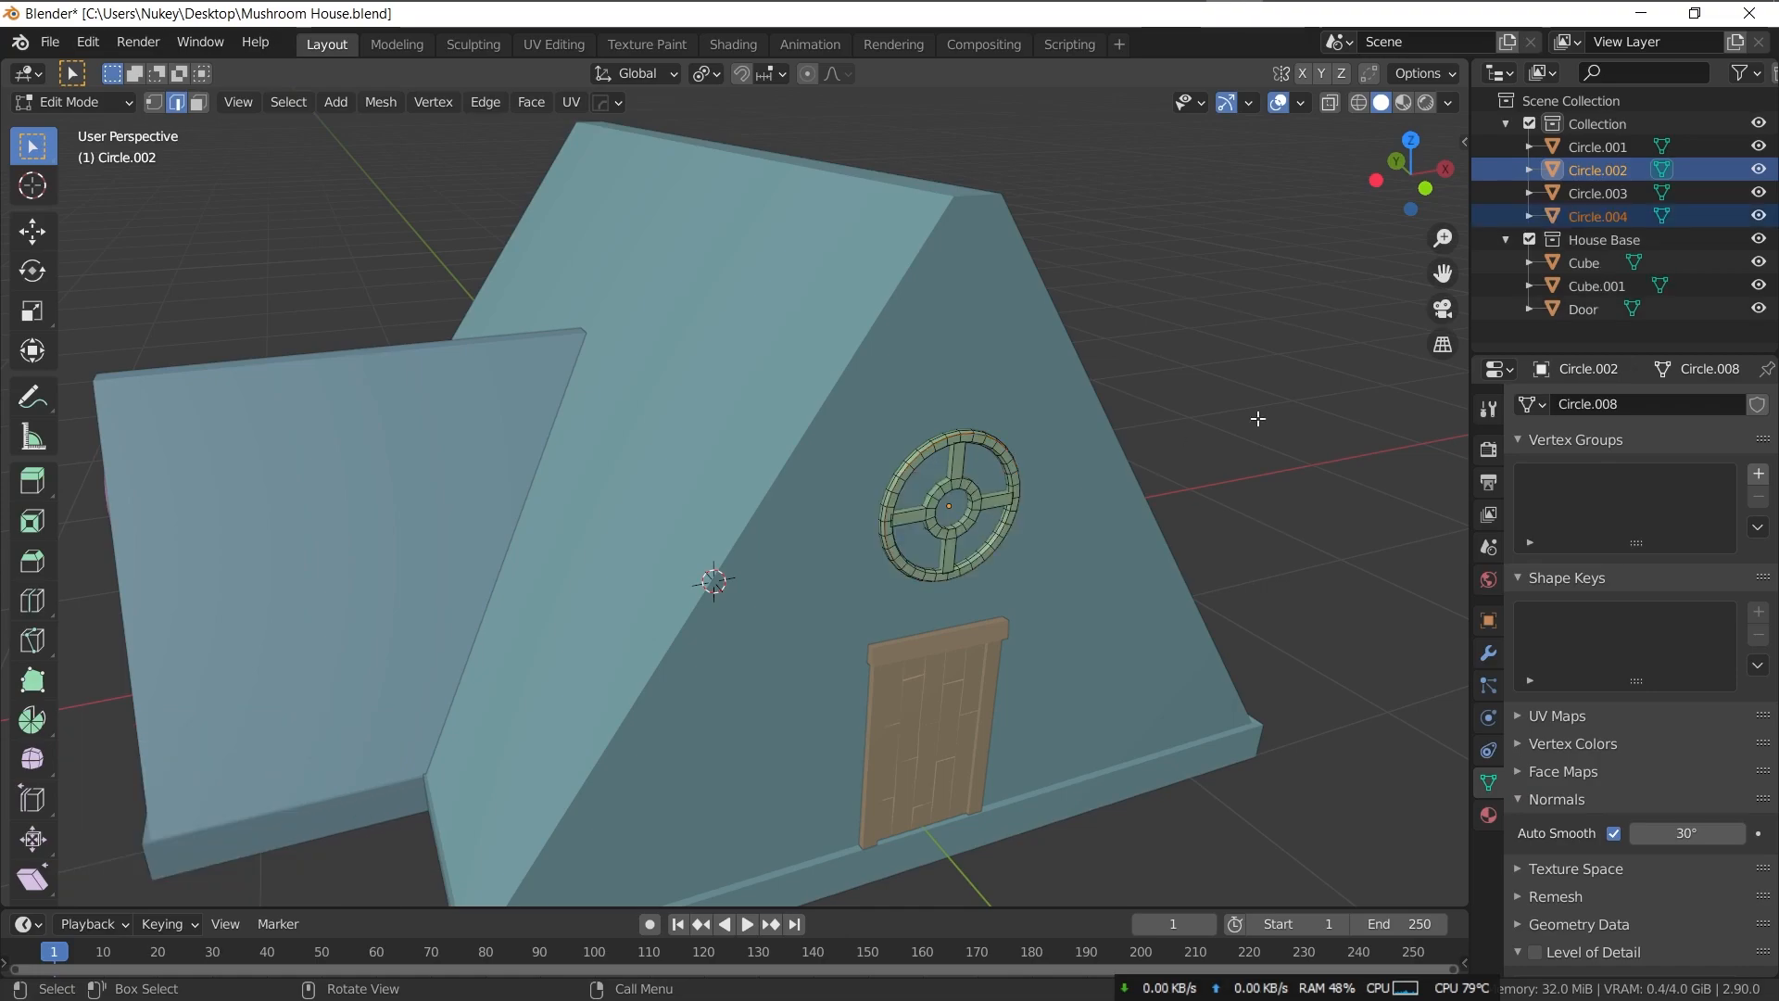
key(Tab)
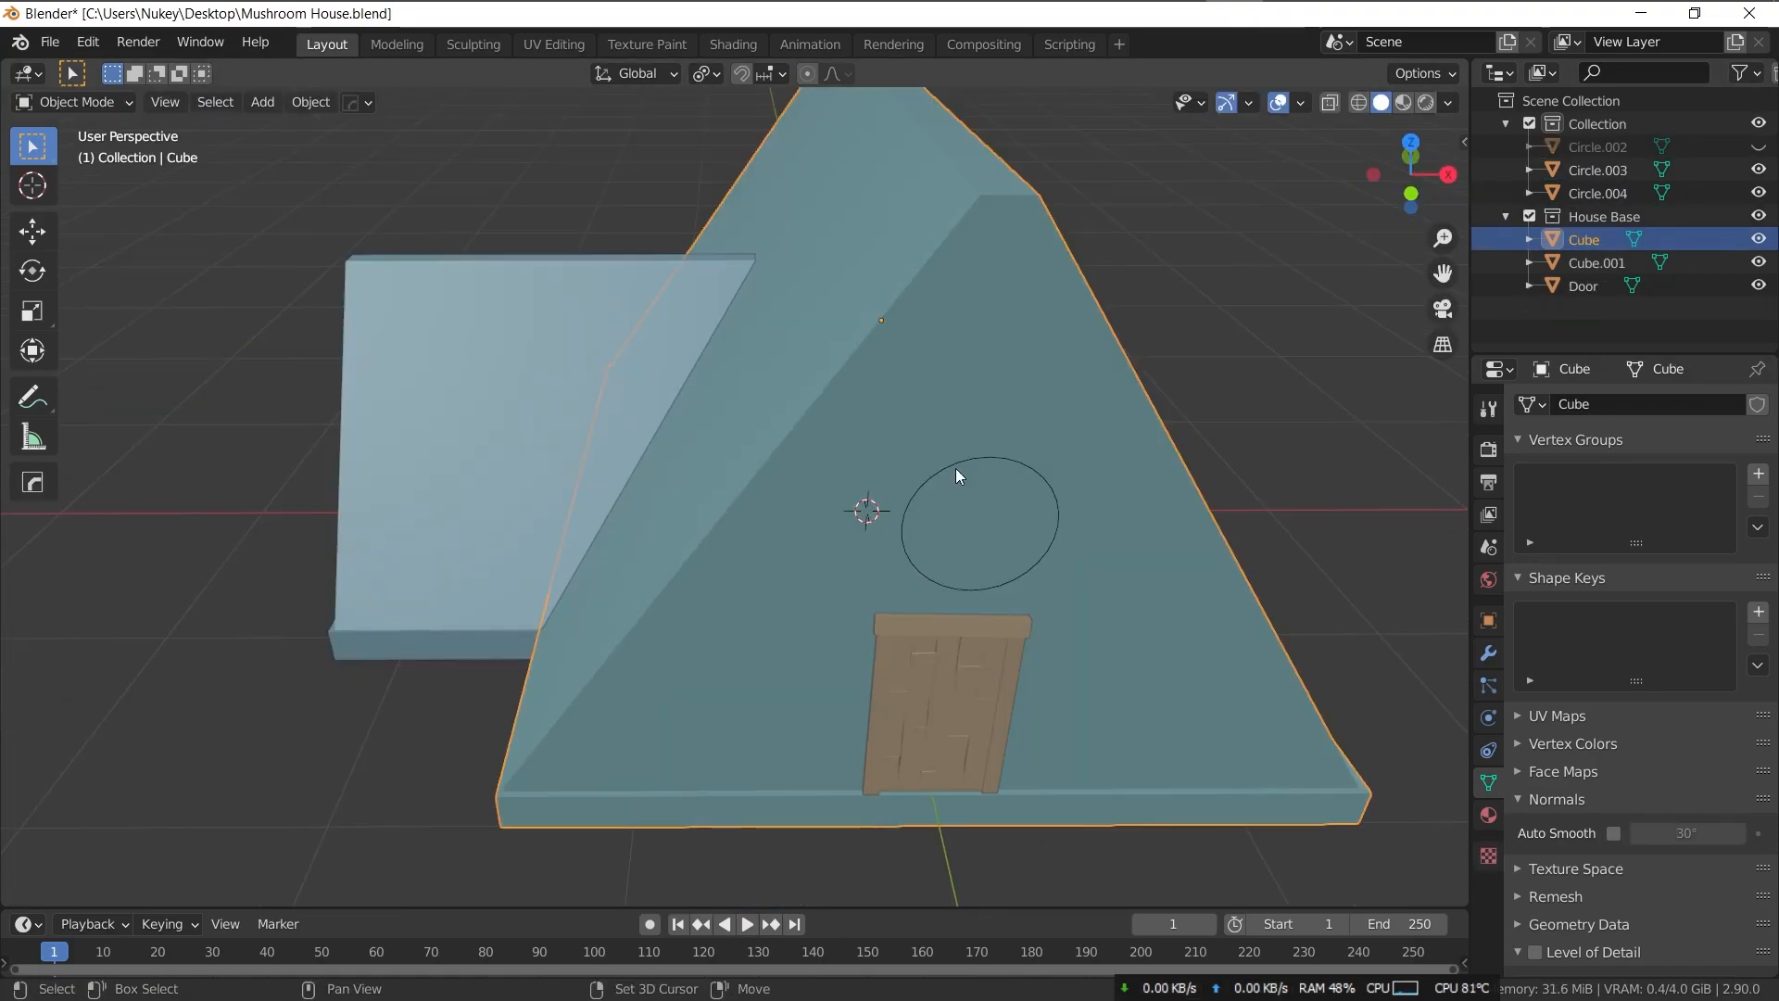
- Knife-project the separated circle onto the main house block's front wall from the front view
shift+click(954, 459)
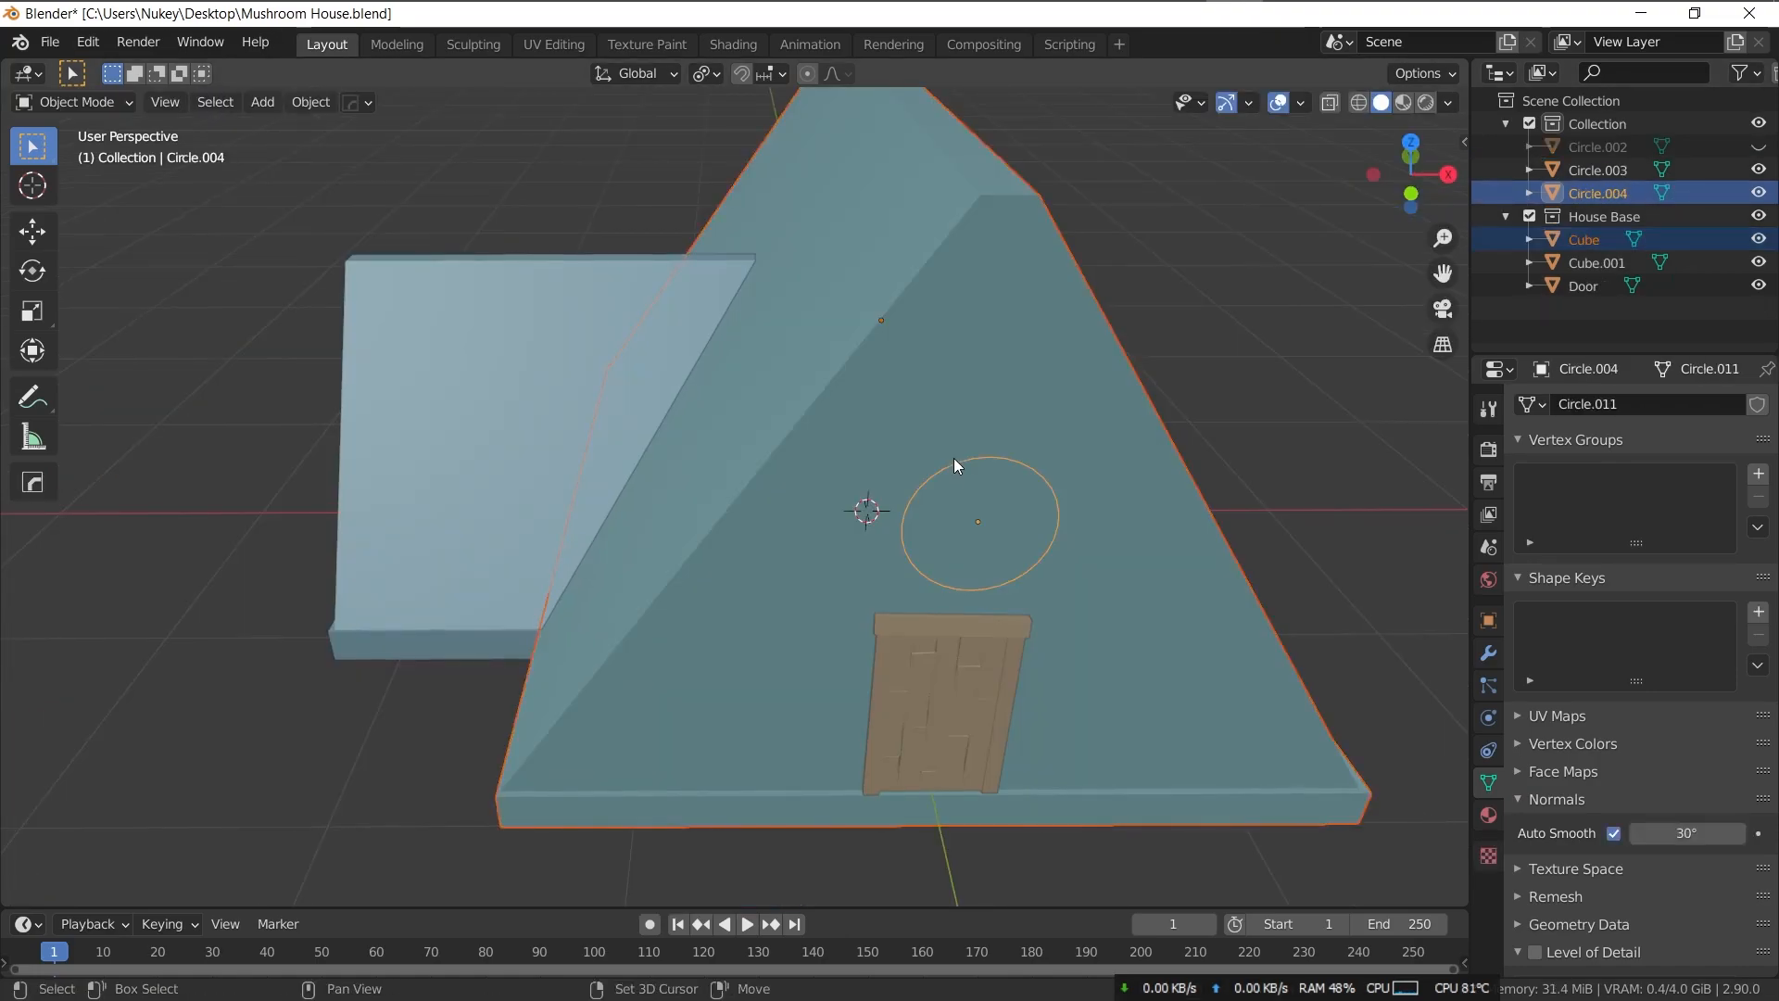
shift+click(978, 358)
key(Tab)
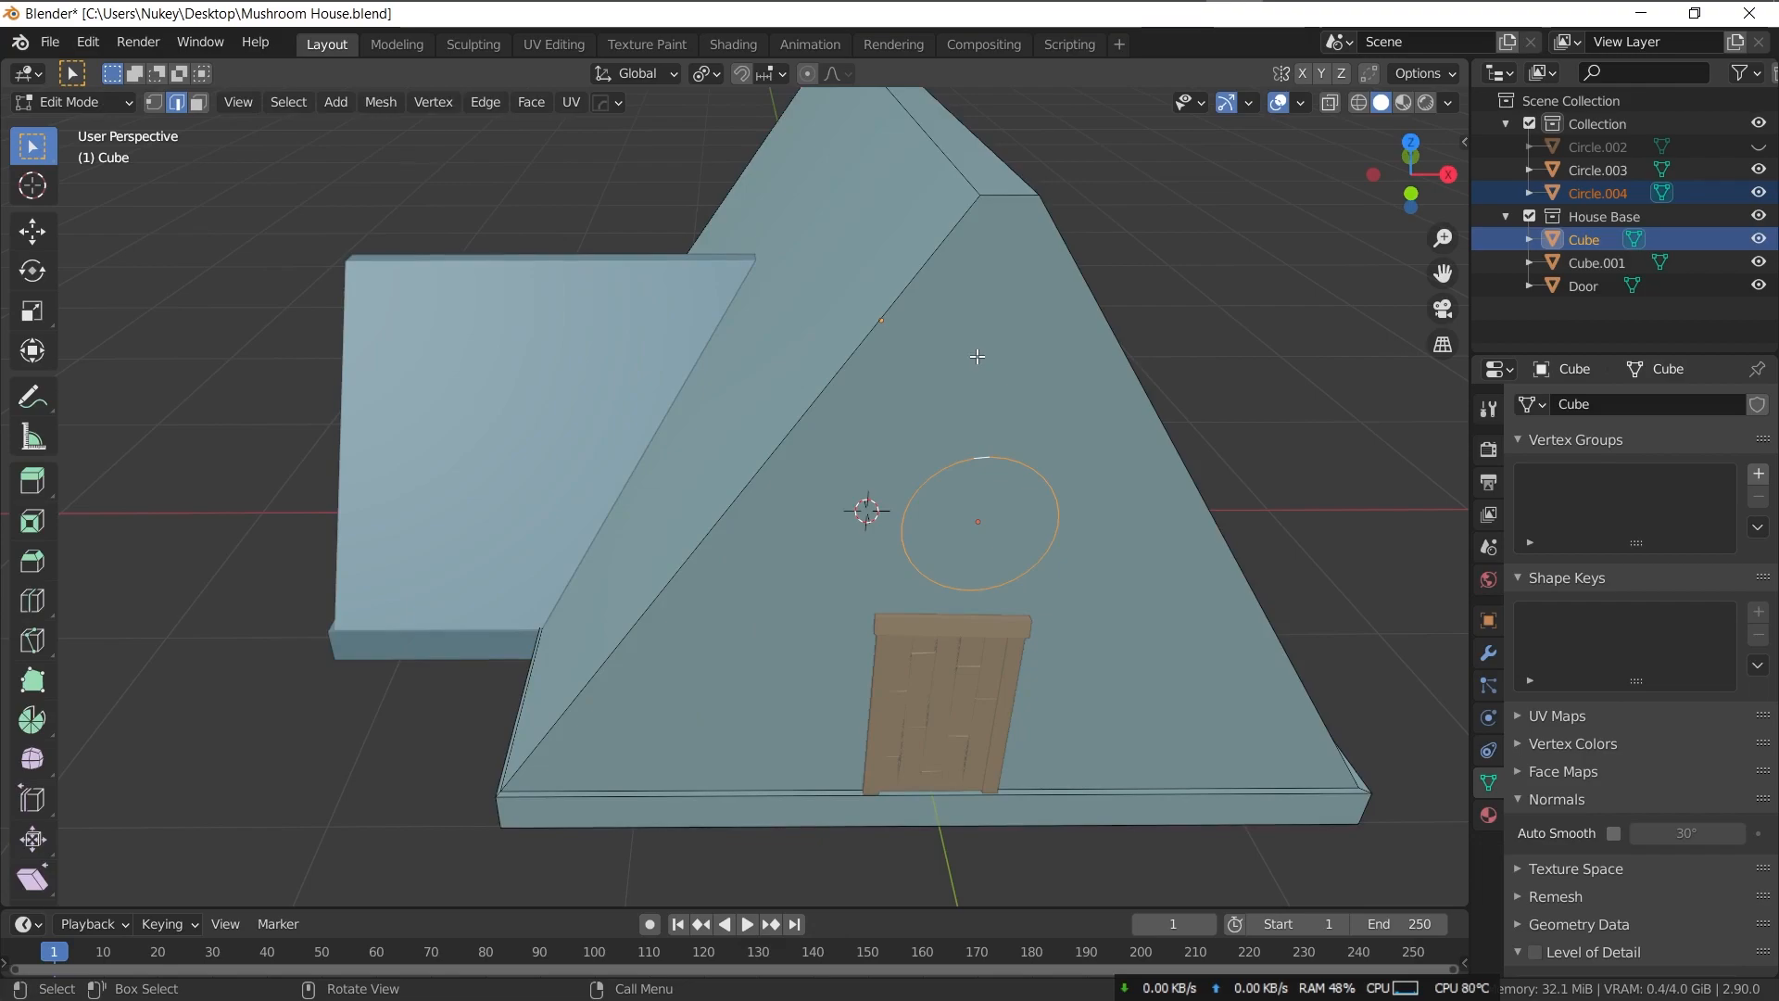
key(KP_1)
click(381, 101)
click(427, 369)
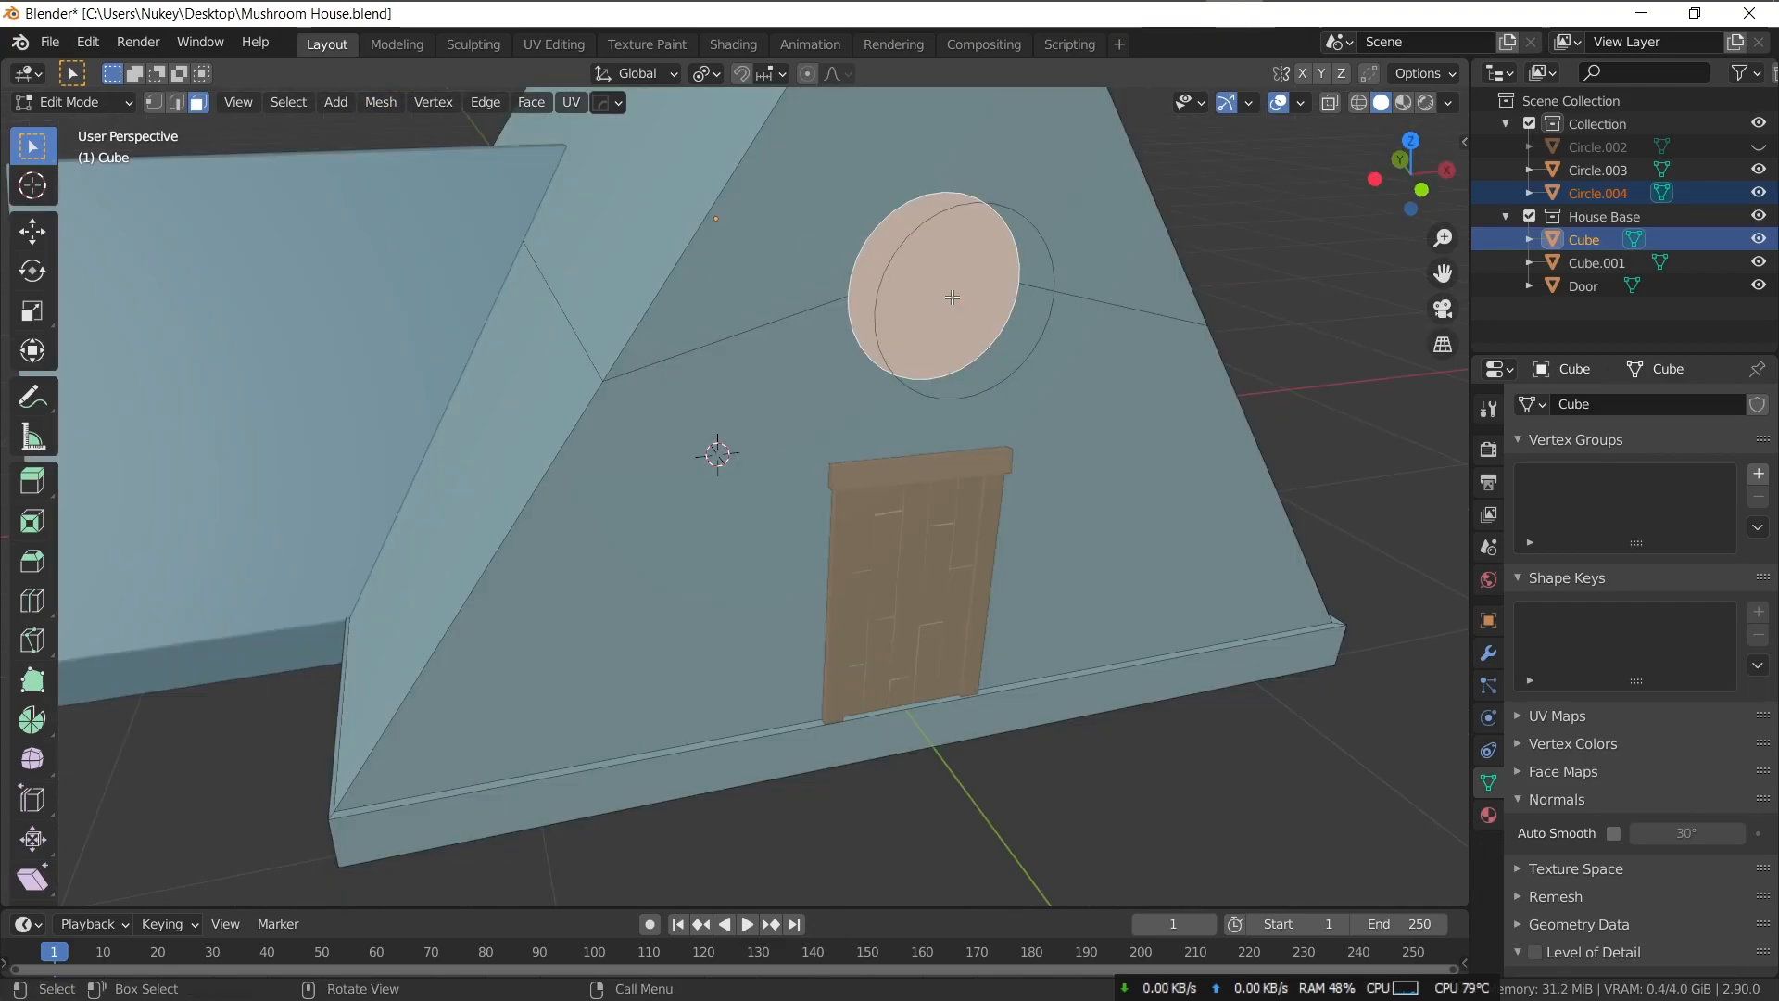
- Delete the circular face cut into the front wall and unhide the hidden window
key(x)
click(890, 342)
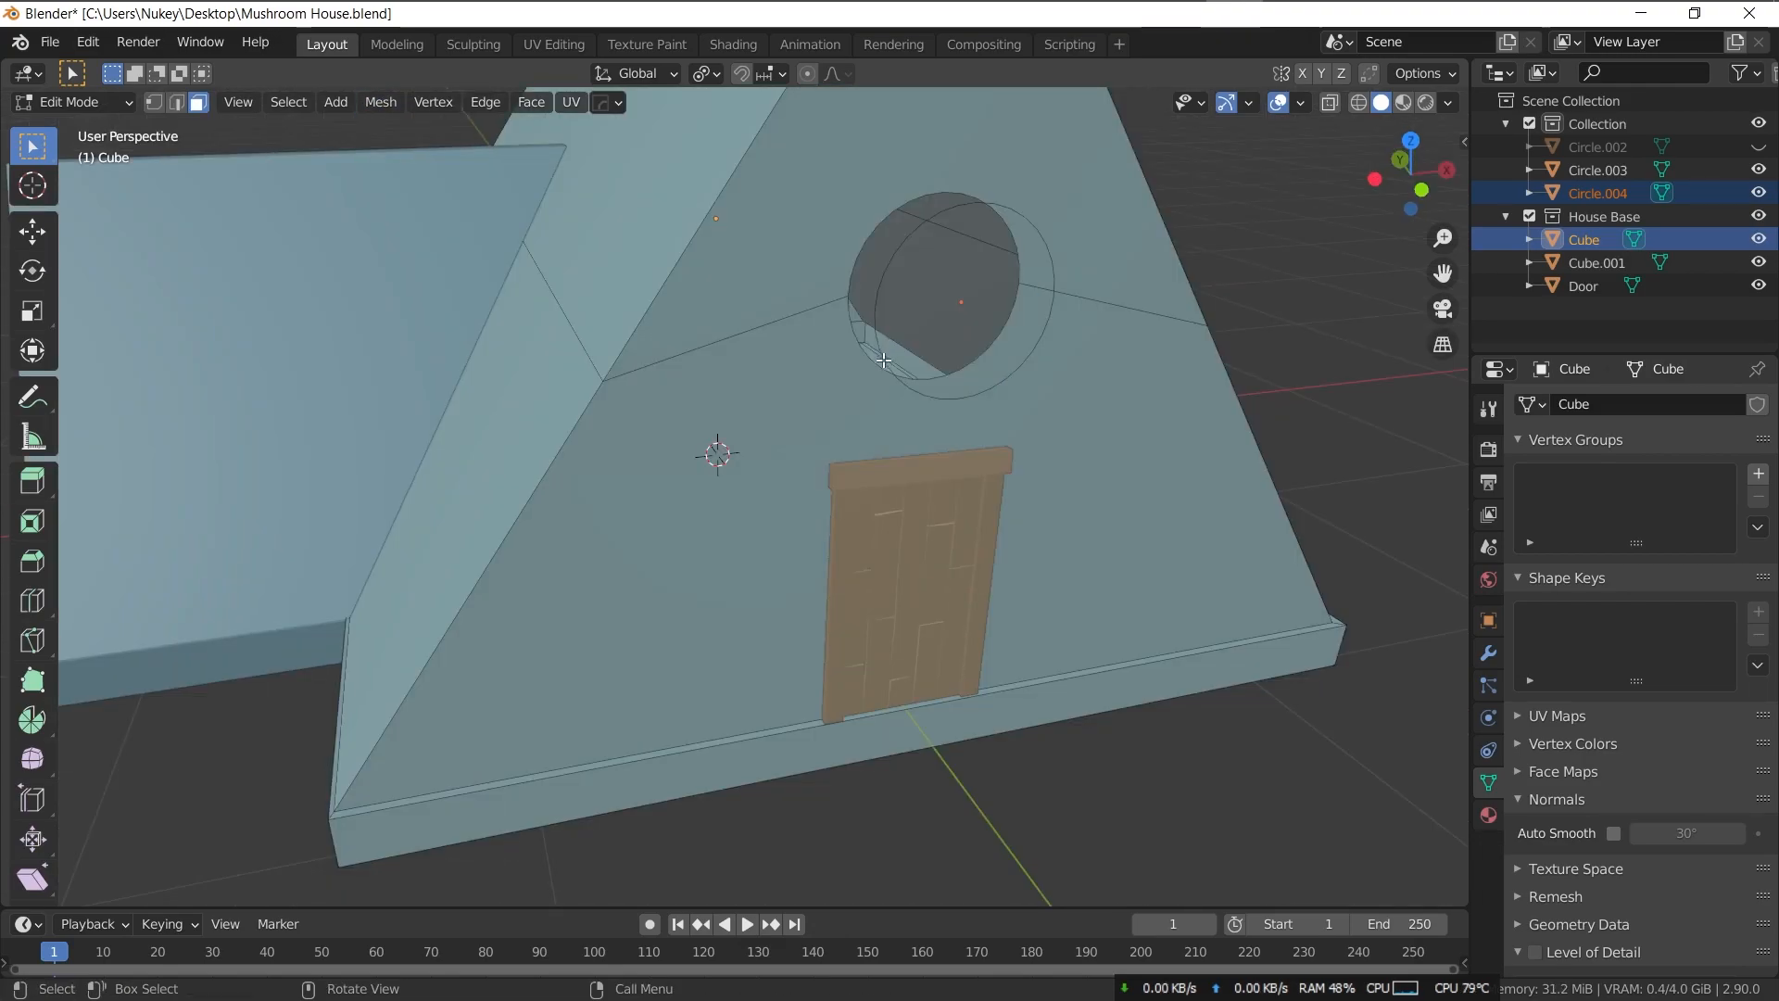
key(Tab)
key(alt+h)
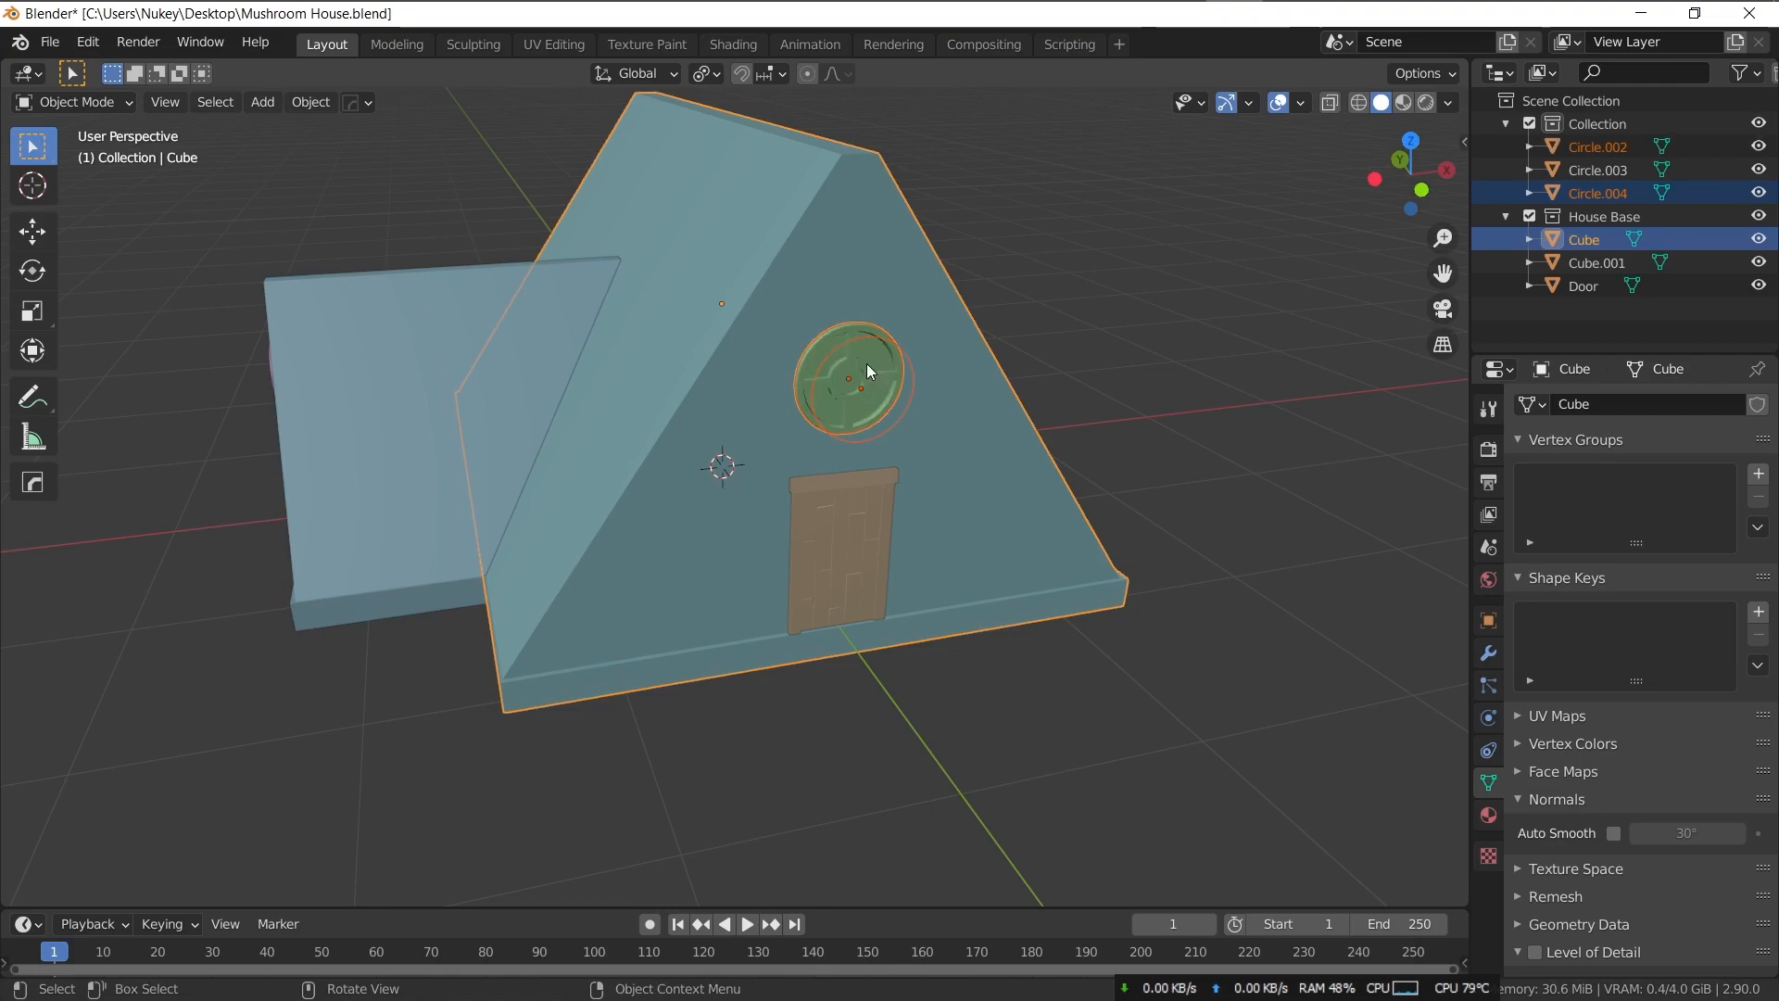
click(1097, 322)
middle_drag(859, 391, 1017, 372)
click(865, 395)
alt+click(865, 395)
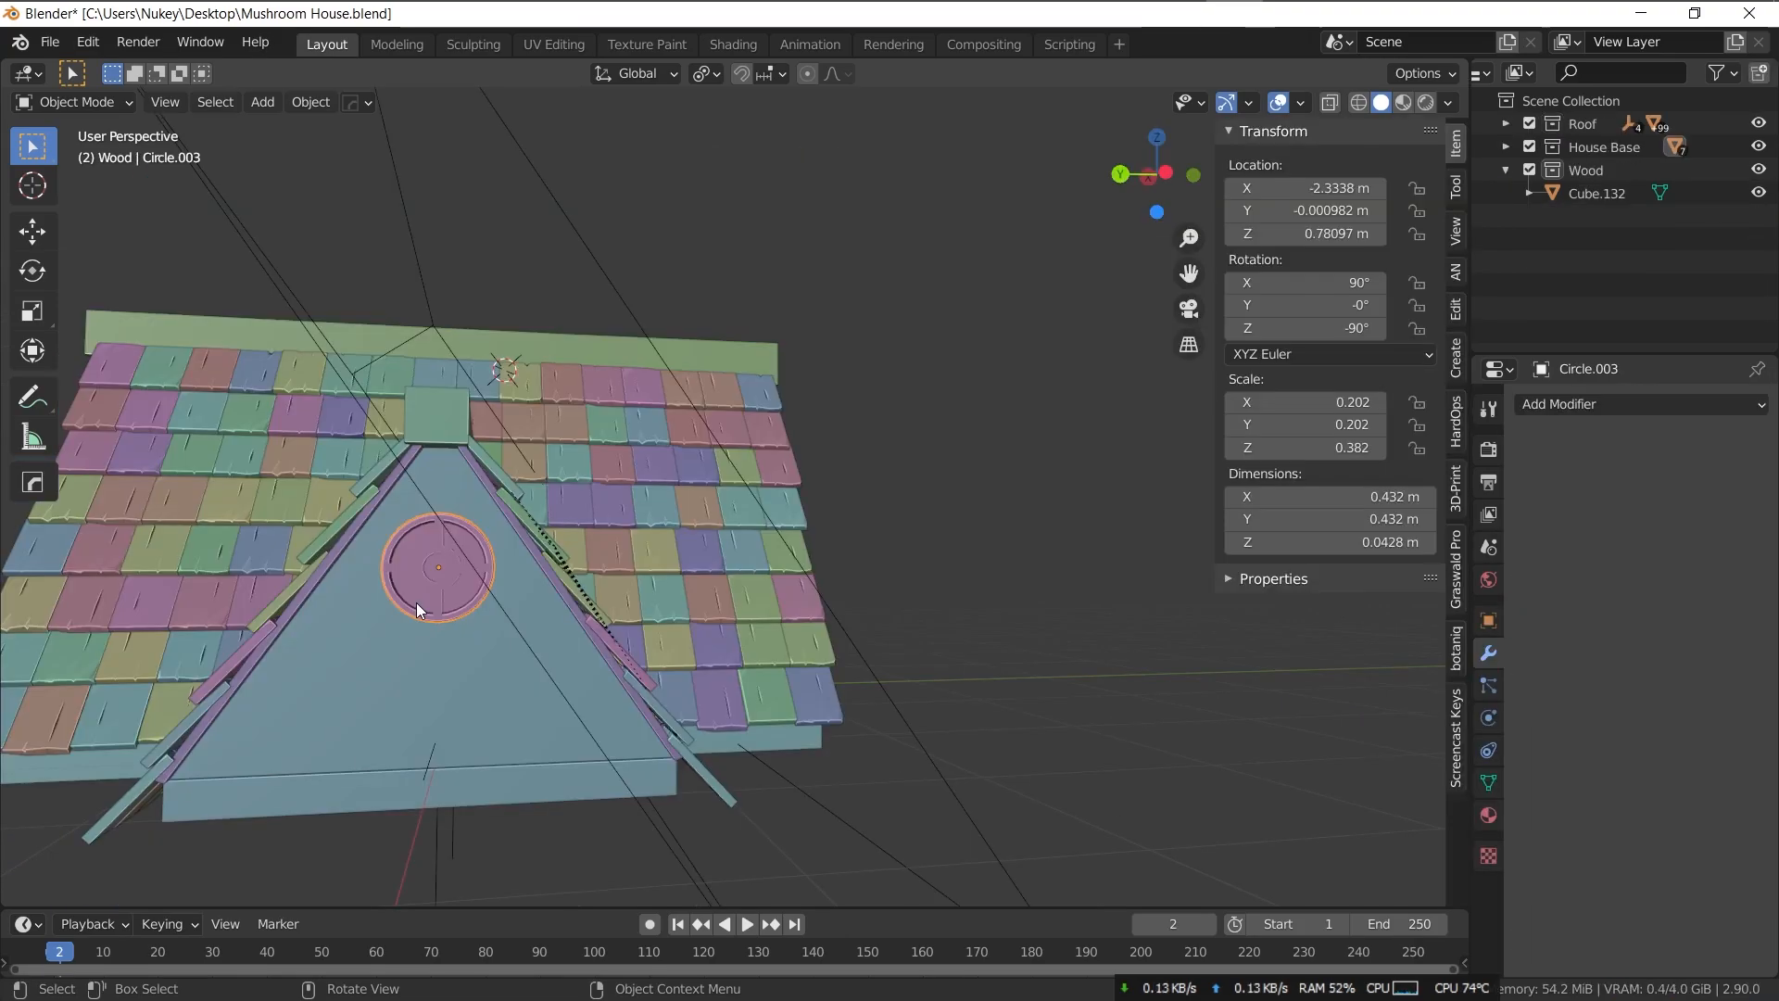
- Isolate the side gable's round window, duplicate its outer rim faces in place, and widen the copy along X by about 1.6
key(KP_Divide)
key(Tab)
middle_drag(415, 602, 593, 519)
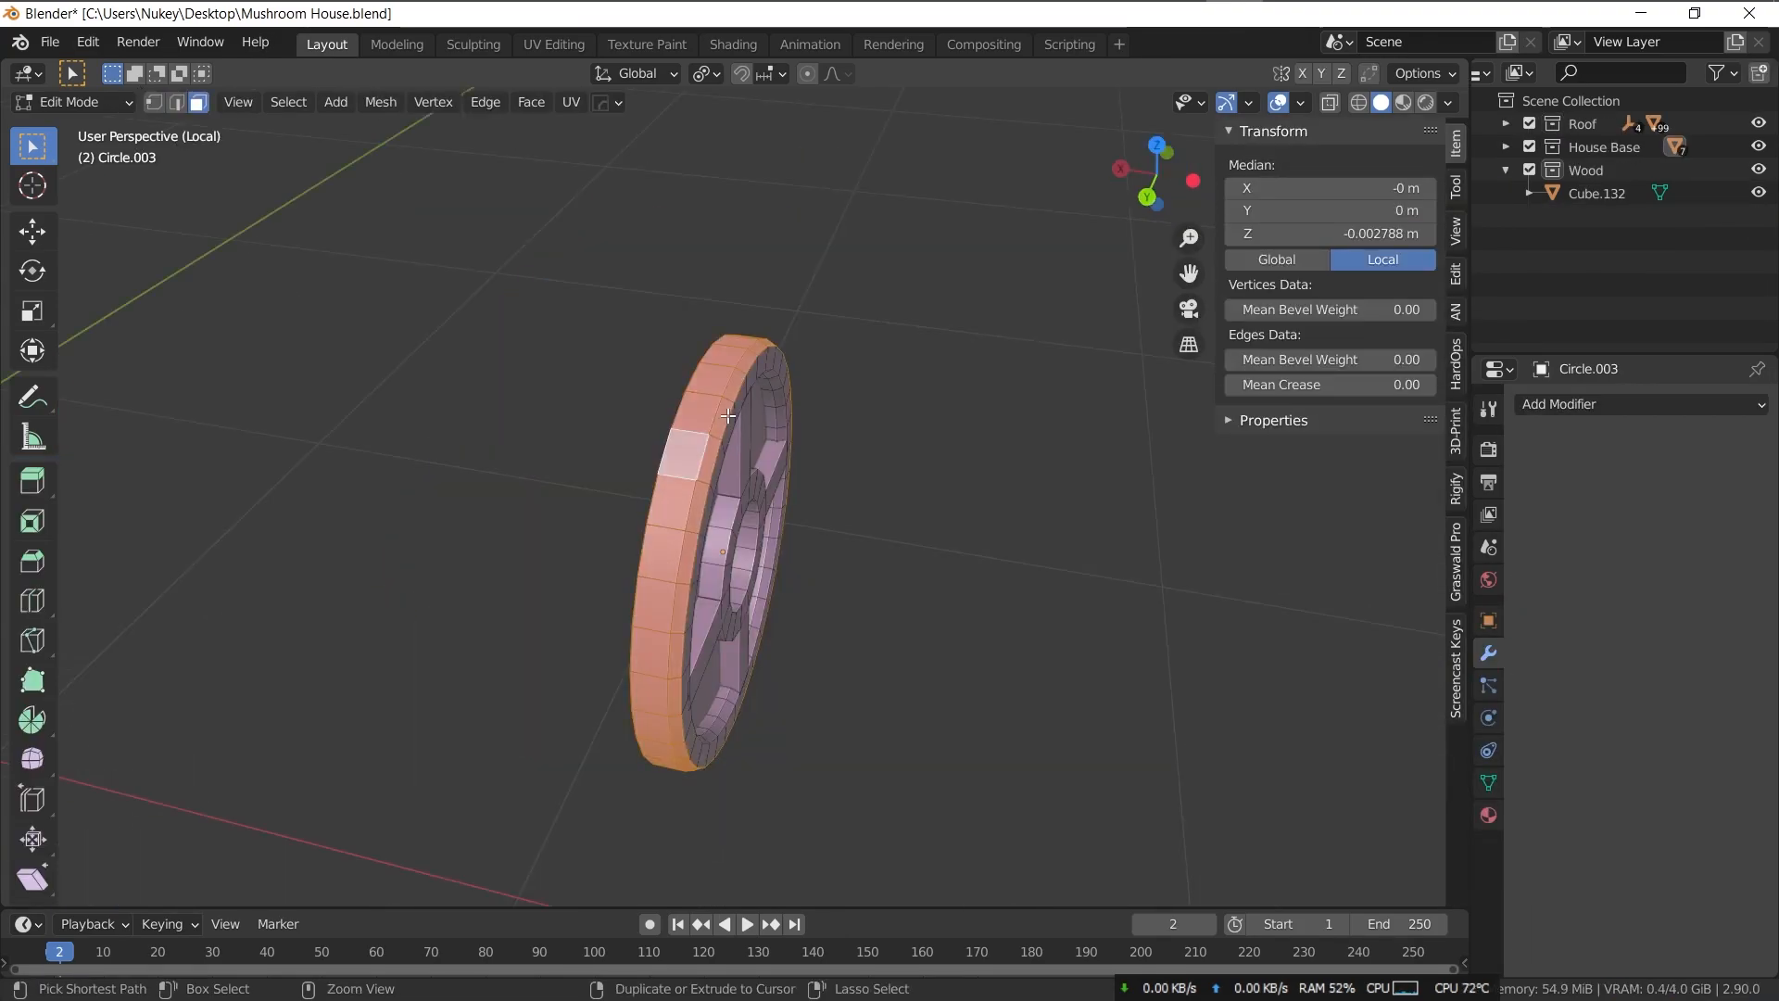
key(shift+d)
key(Escape)
key(s)
key(x)
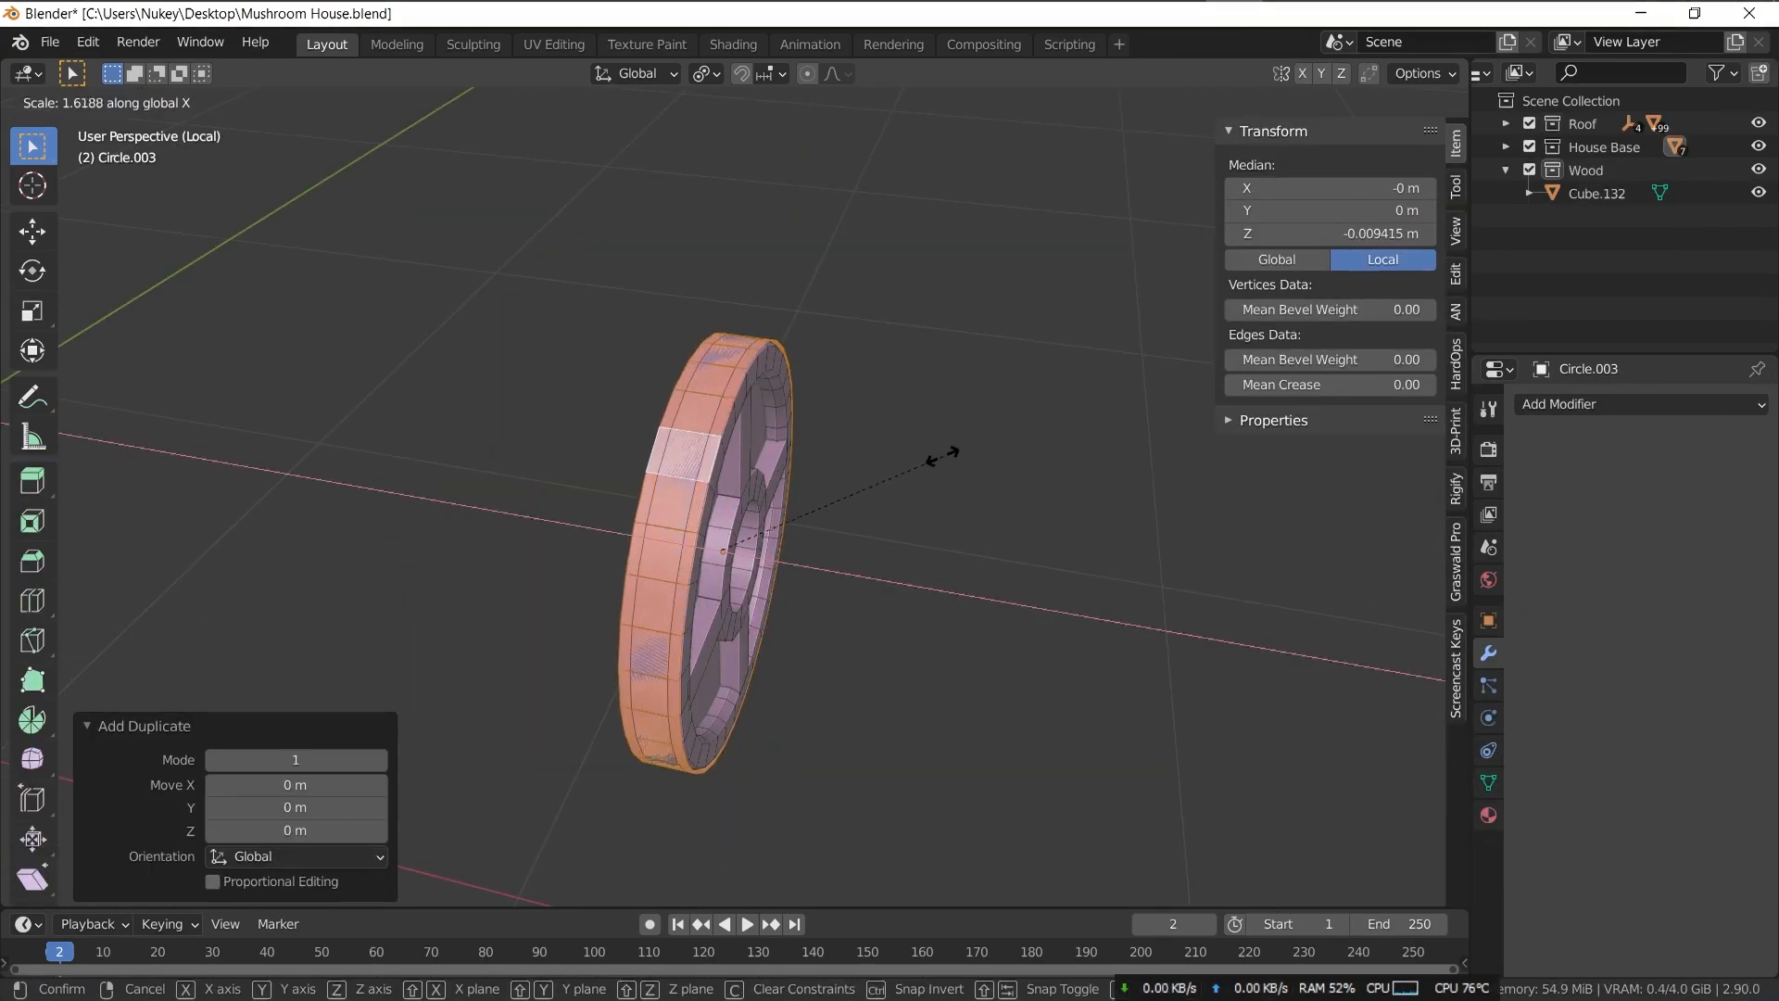
click(941, 457)
- Scale the duplicated rim by 0.914 along X, and enlarge it uniformly by 1.106 around the window
key(KP_7)
scroll(874, 448, up, 3)
key(s)
key(x)
key(Escape)
scroll(850, 454, down, 3)
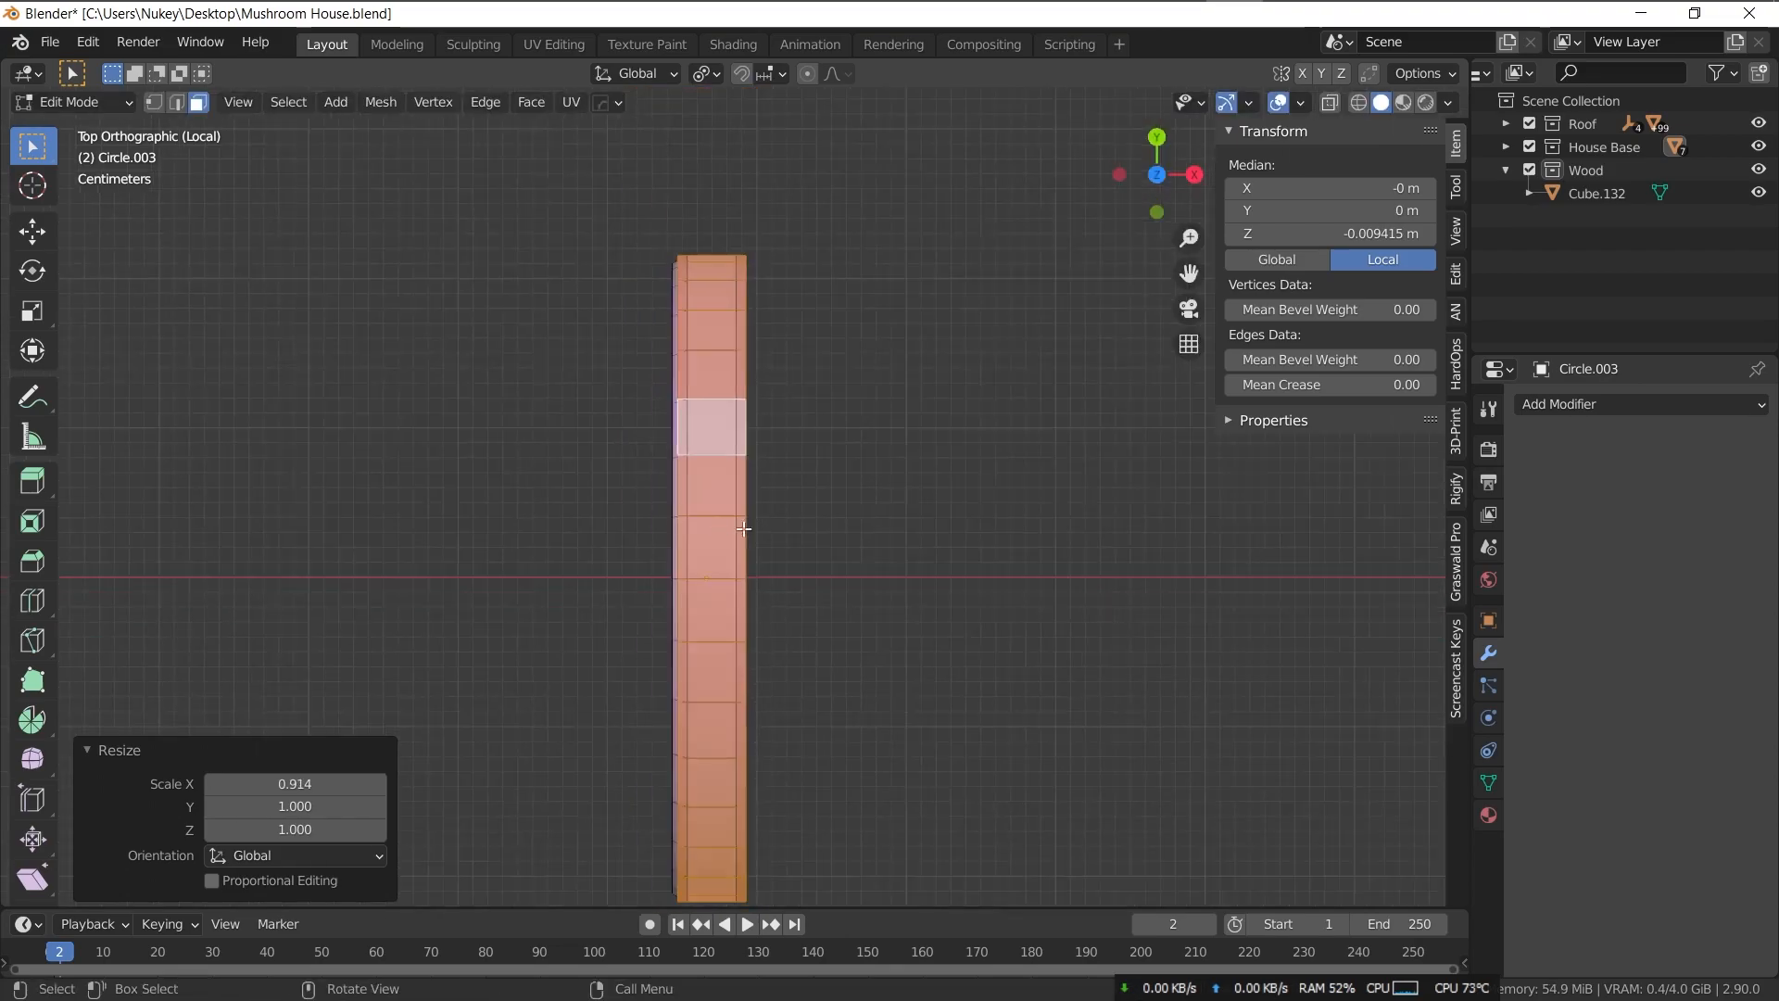
middle_drag(851, 454, 1019, 399)
key(e)
key(Escape)
key(s)
click(1068, 380)
middle_drag(983, 412, 1076, 464)
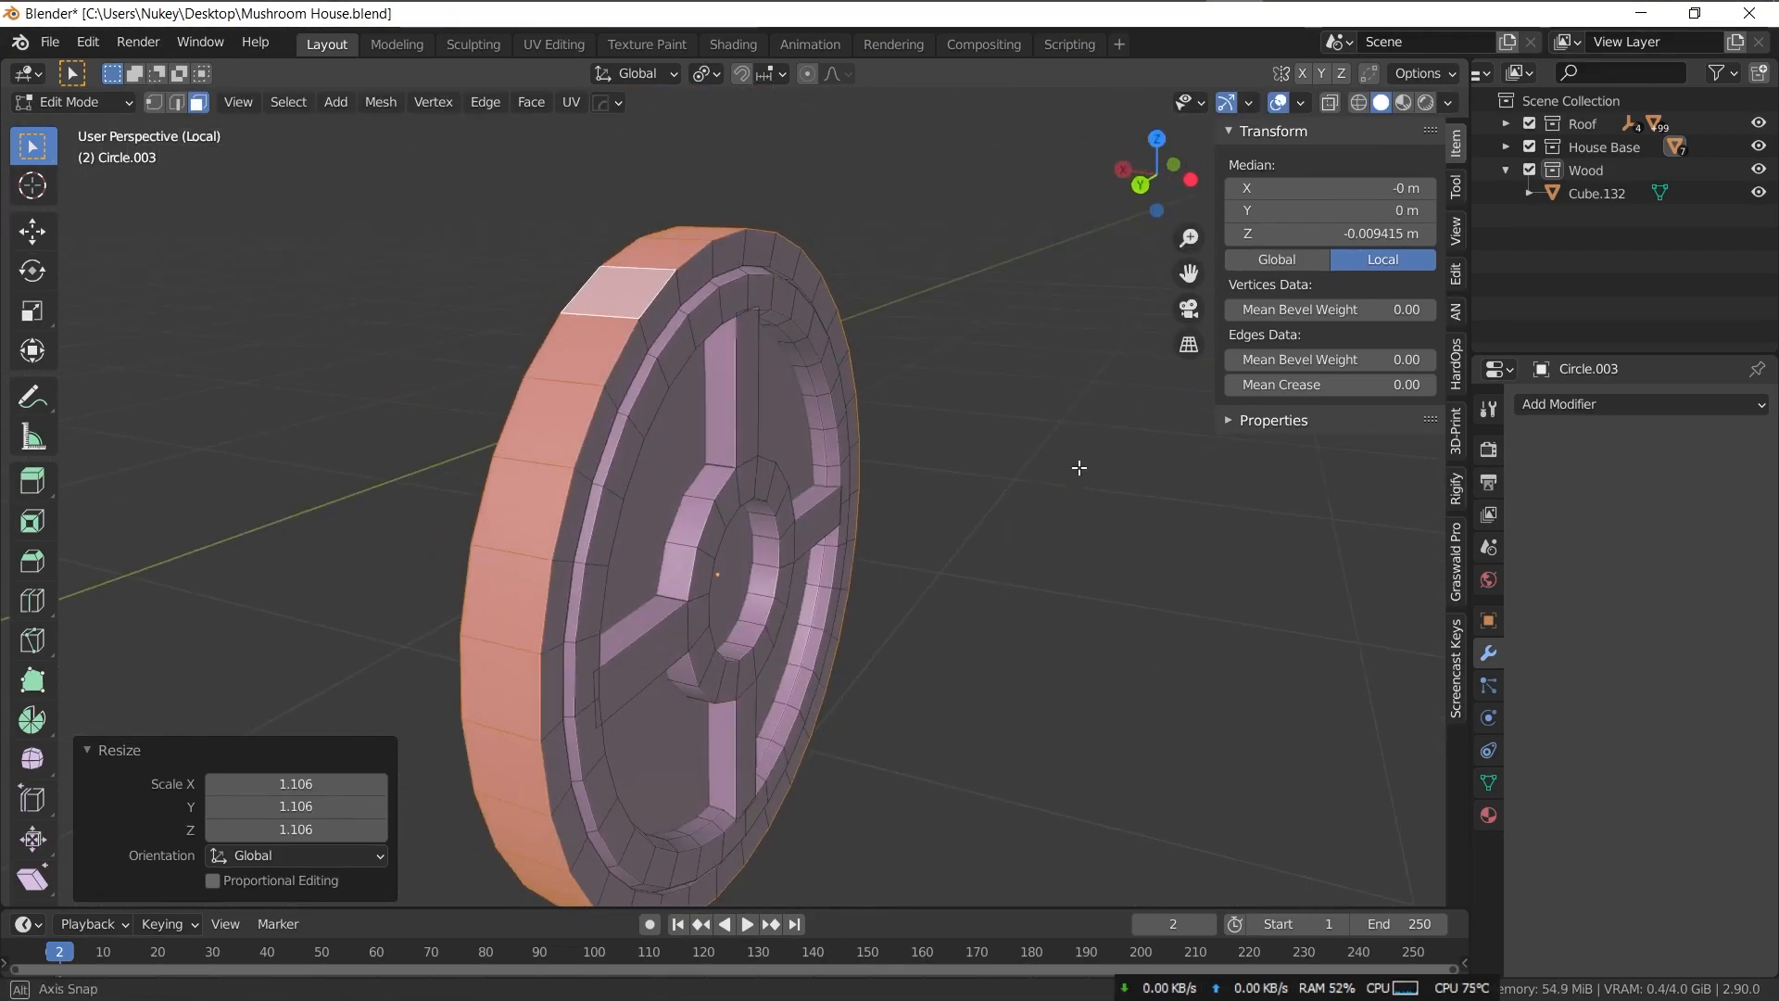
- Separate the enlarged rim from the window into its own frame ring object
key(Tab)
scroll(792, 437, down, 2)
middle_drag(791, 437, 751, 409)
key(Tab)
key(ctrl+KP_Add)
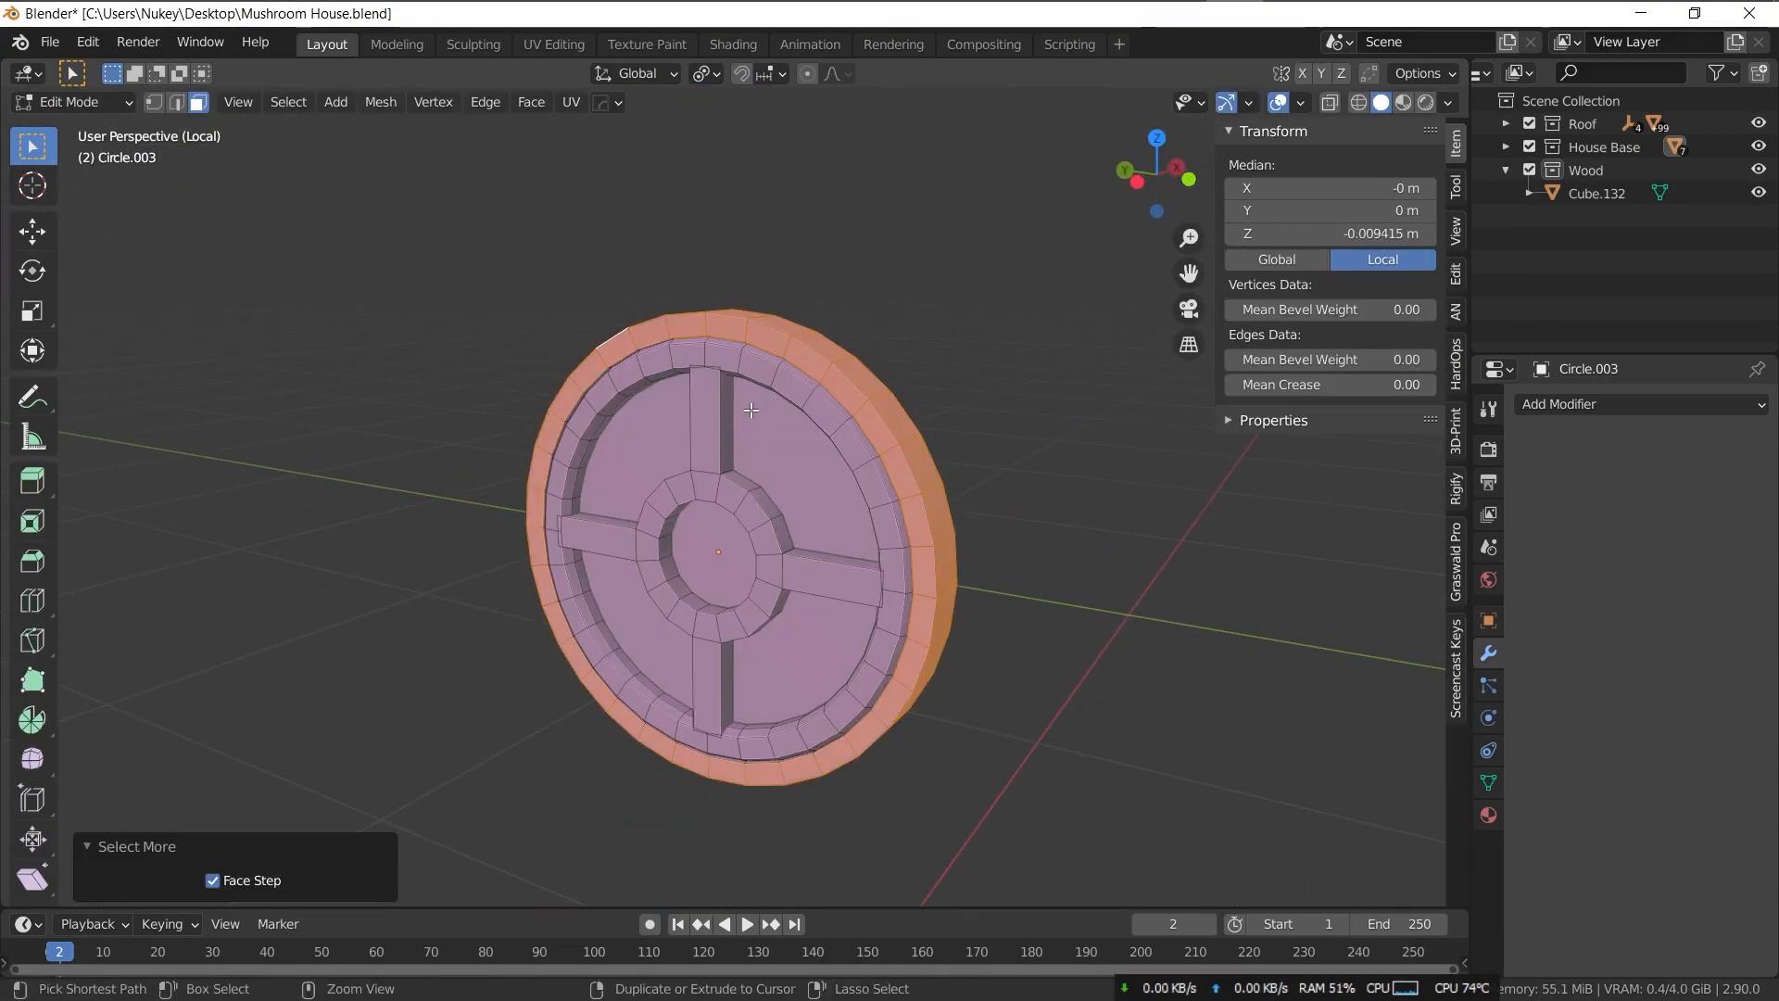
click(750, 410)
click(1137, 447)
key(Tab)
click(909, 423)
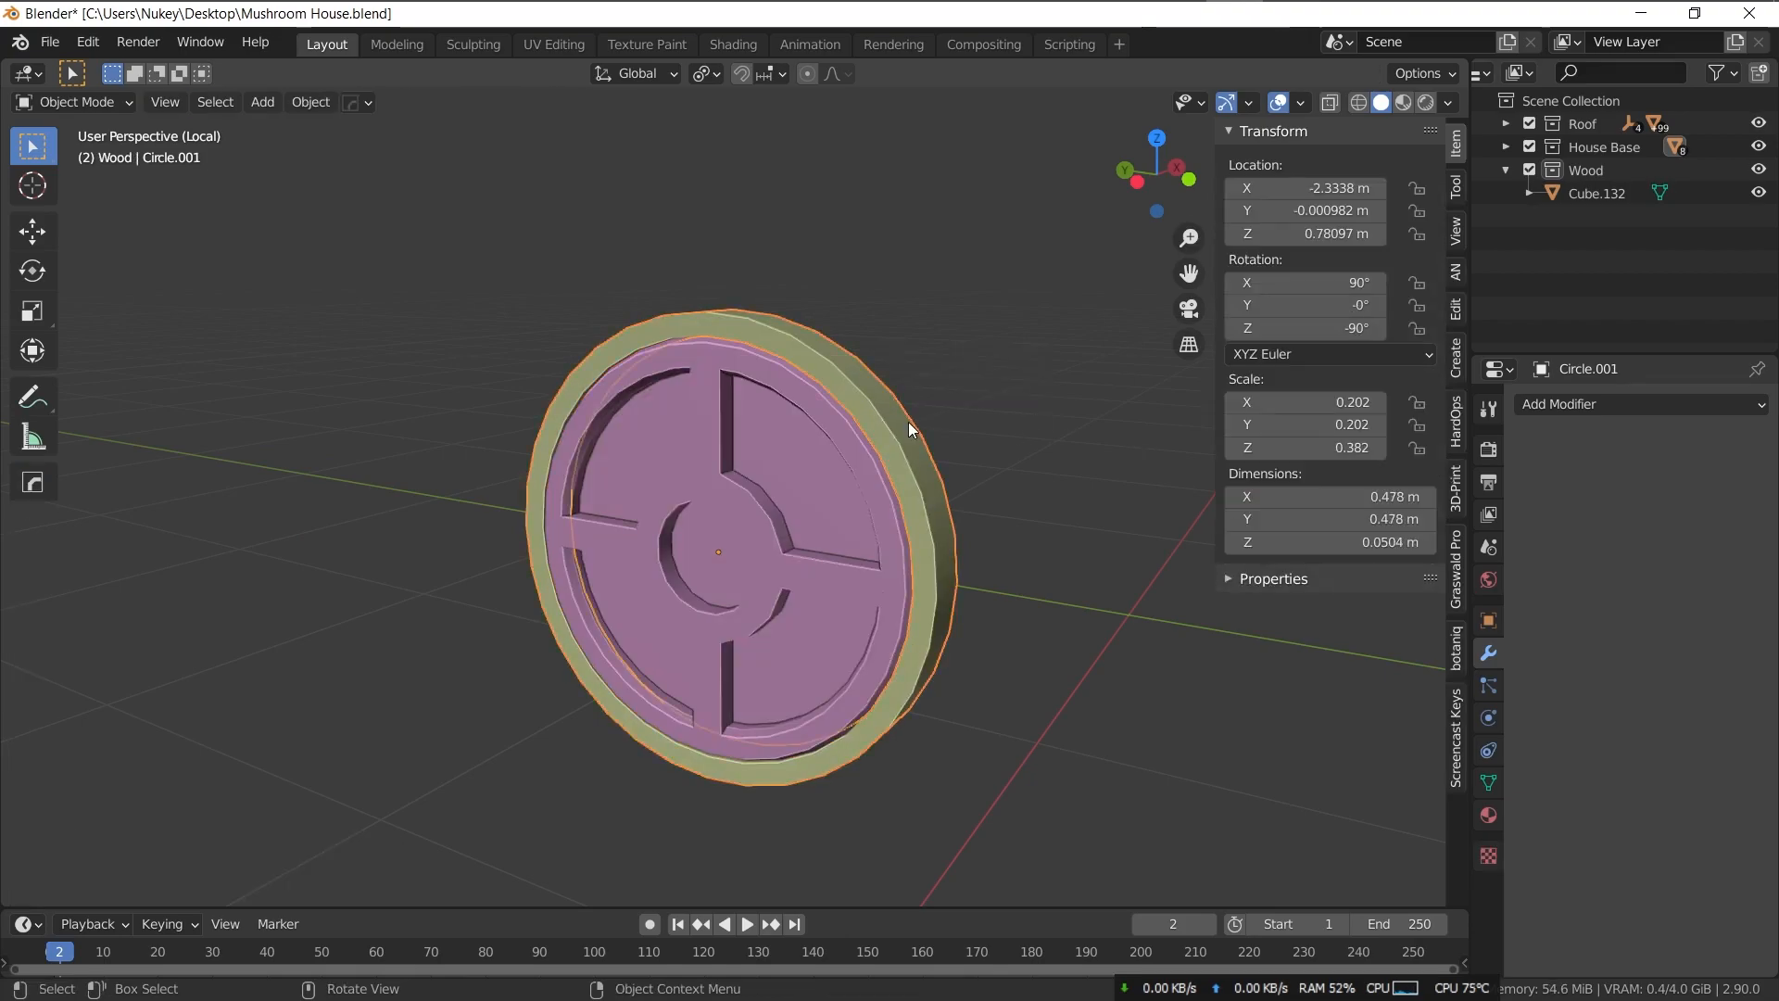
- Swing the round window open around the 3D cursor to about -209° in Z and nudge it into place beside the frame ring
key(KP_7)
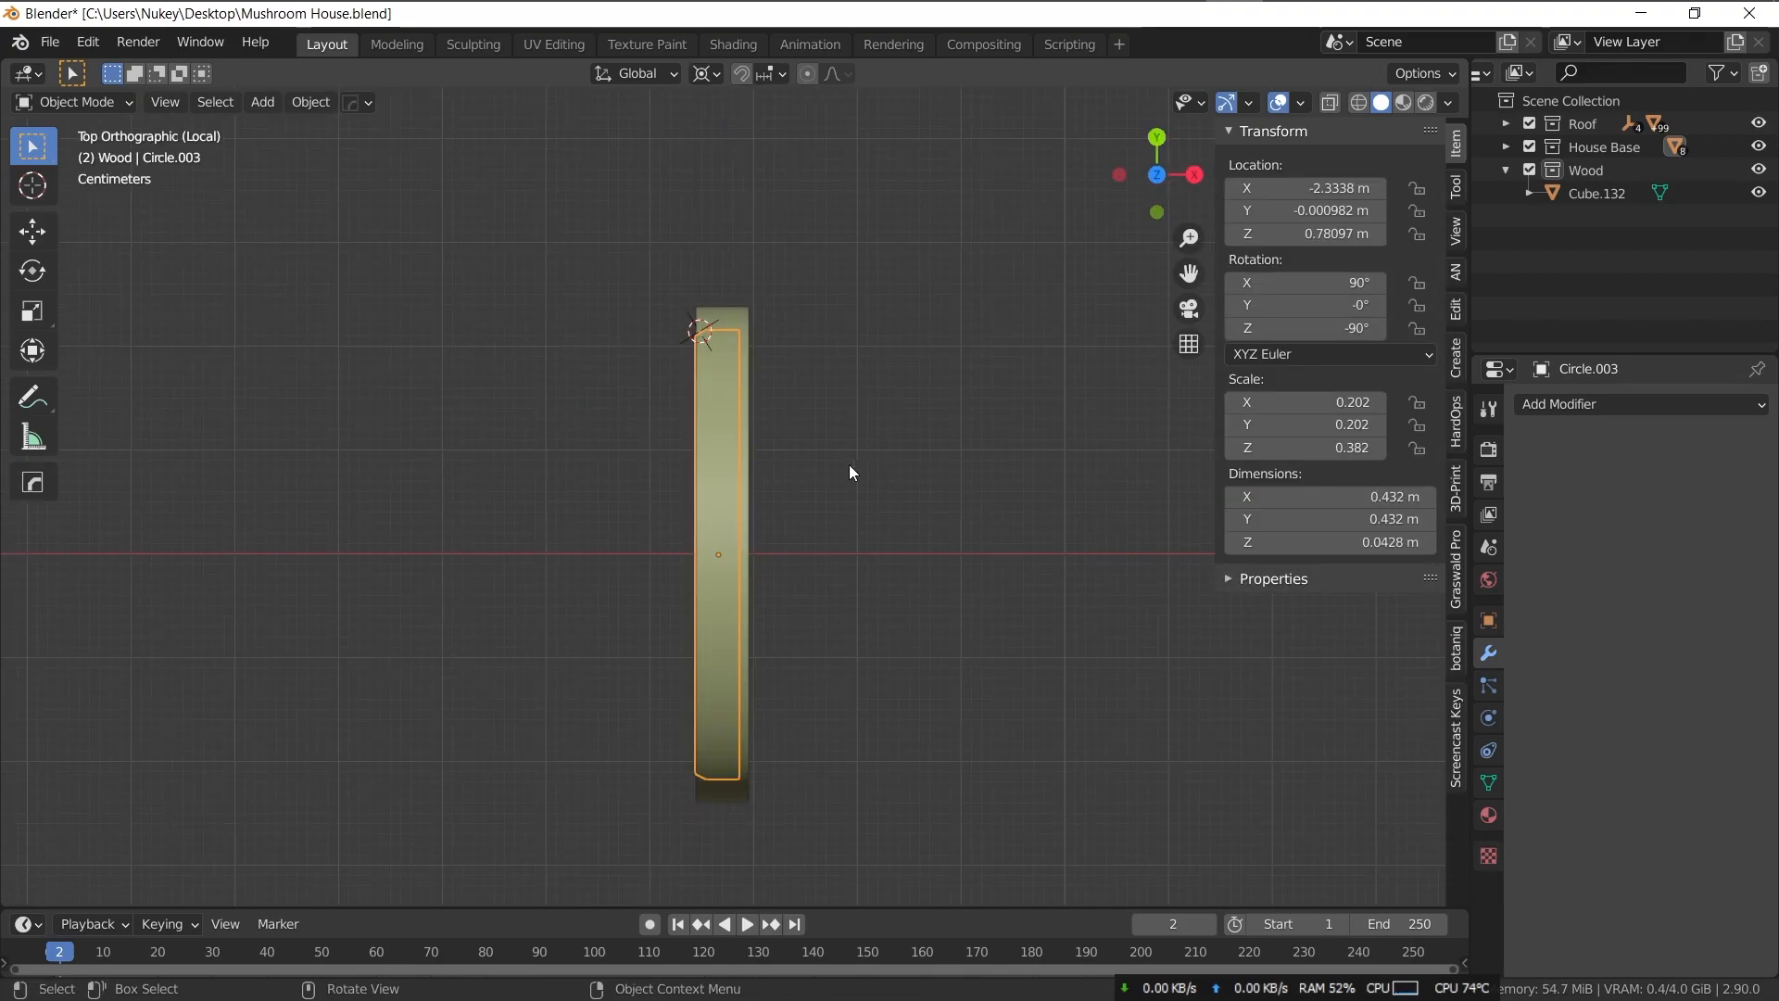
key(r)
key(z)
click(643, 367)
key(g)
click(647, 370)
key(KP_1)
middle_drag(649, 298, 721, 243)
- Add a cylinder at the 3D cursor beside the window, scale it to about 0.205 m across, and shade it smooth
key(shift+a)
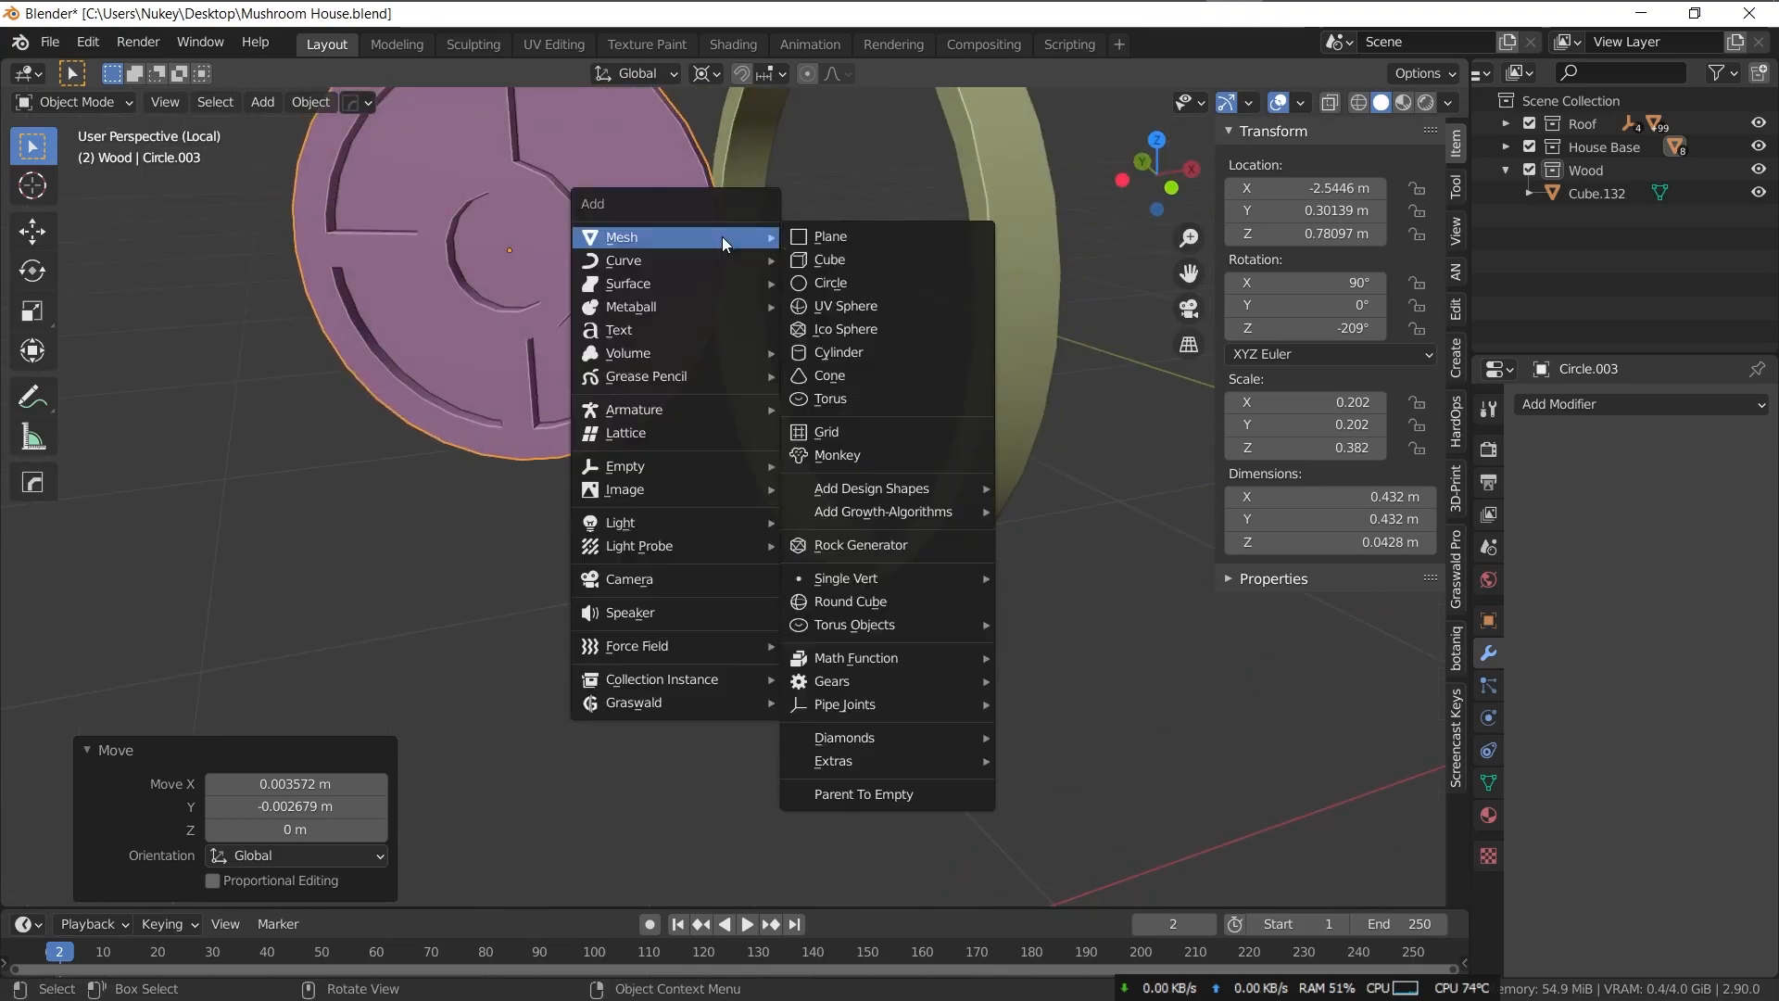
click(834, 352)
key(s)
click(732, 259)
right_click(704, 251)
click(667, 250)
click(1489, 783)
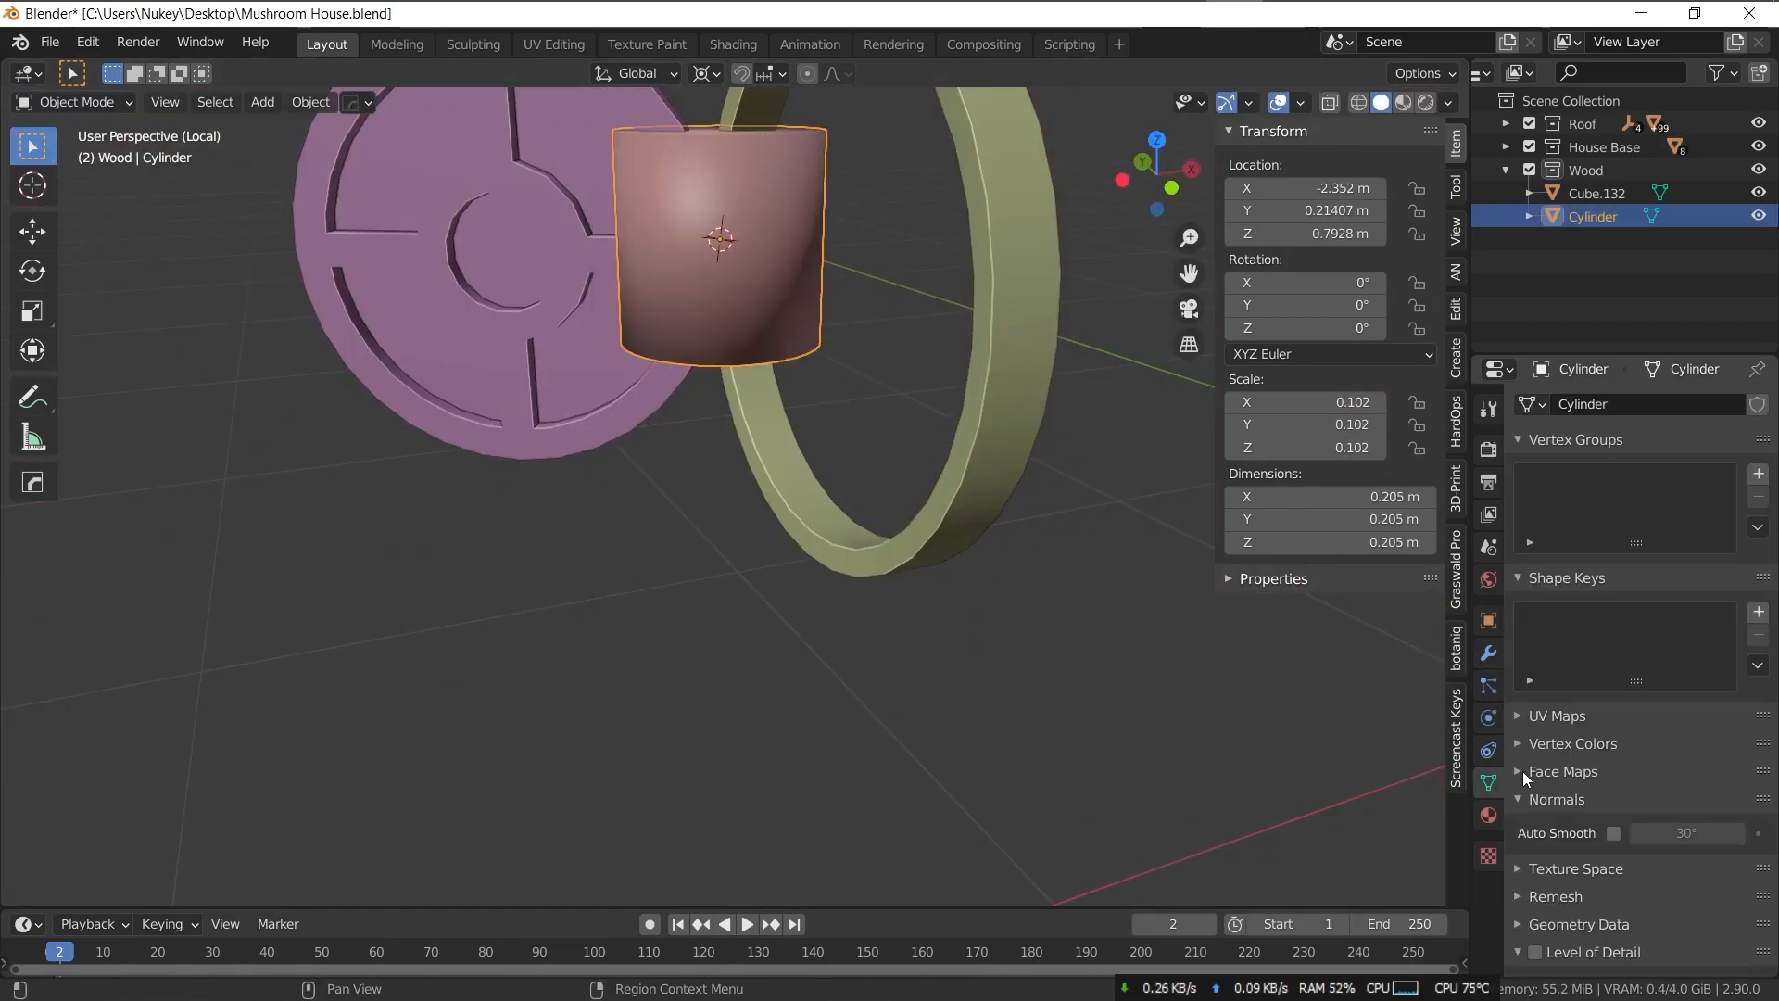
key(s)
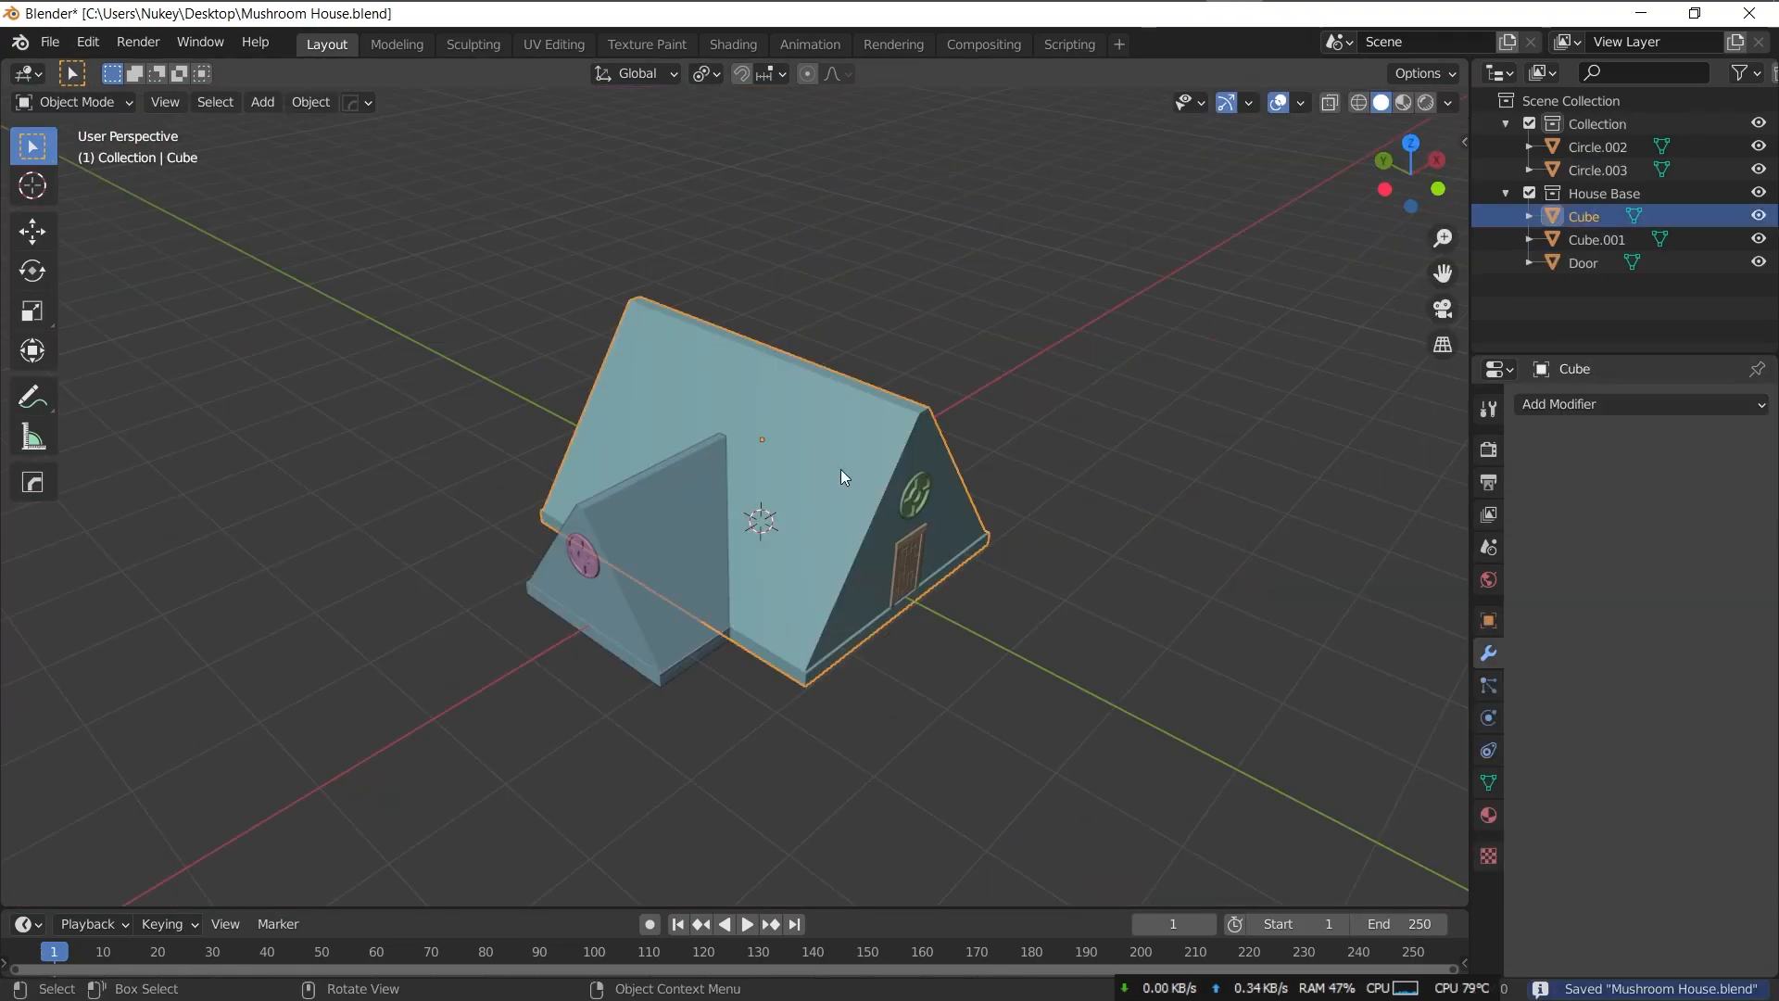
- Duplicate the main house block's sloping roof faces in place and separate the copy into its own object
key(Tab)
key(3)
alt+click(806, 560)
middle_drag(806, 560, 977, 377)
key(shift+d)
right_click(976, 377)
key(p)
click(974, 378)
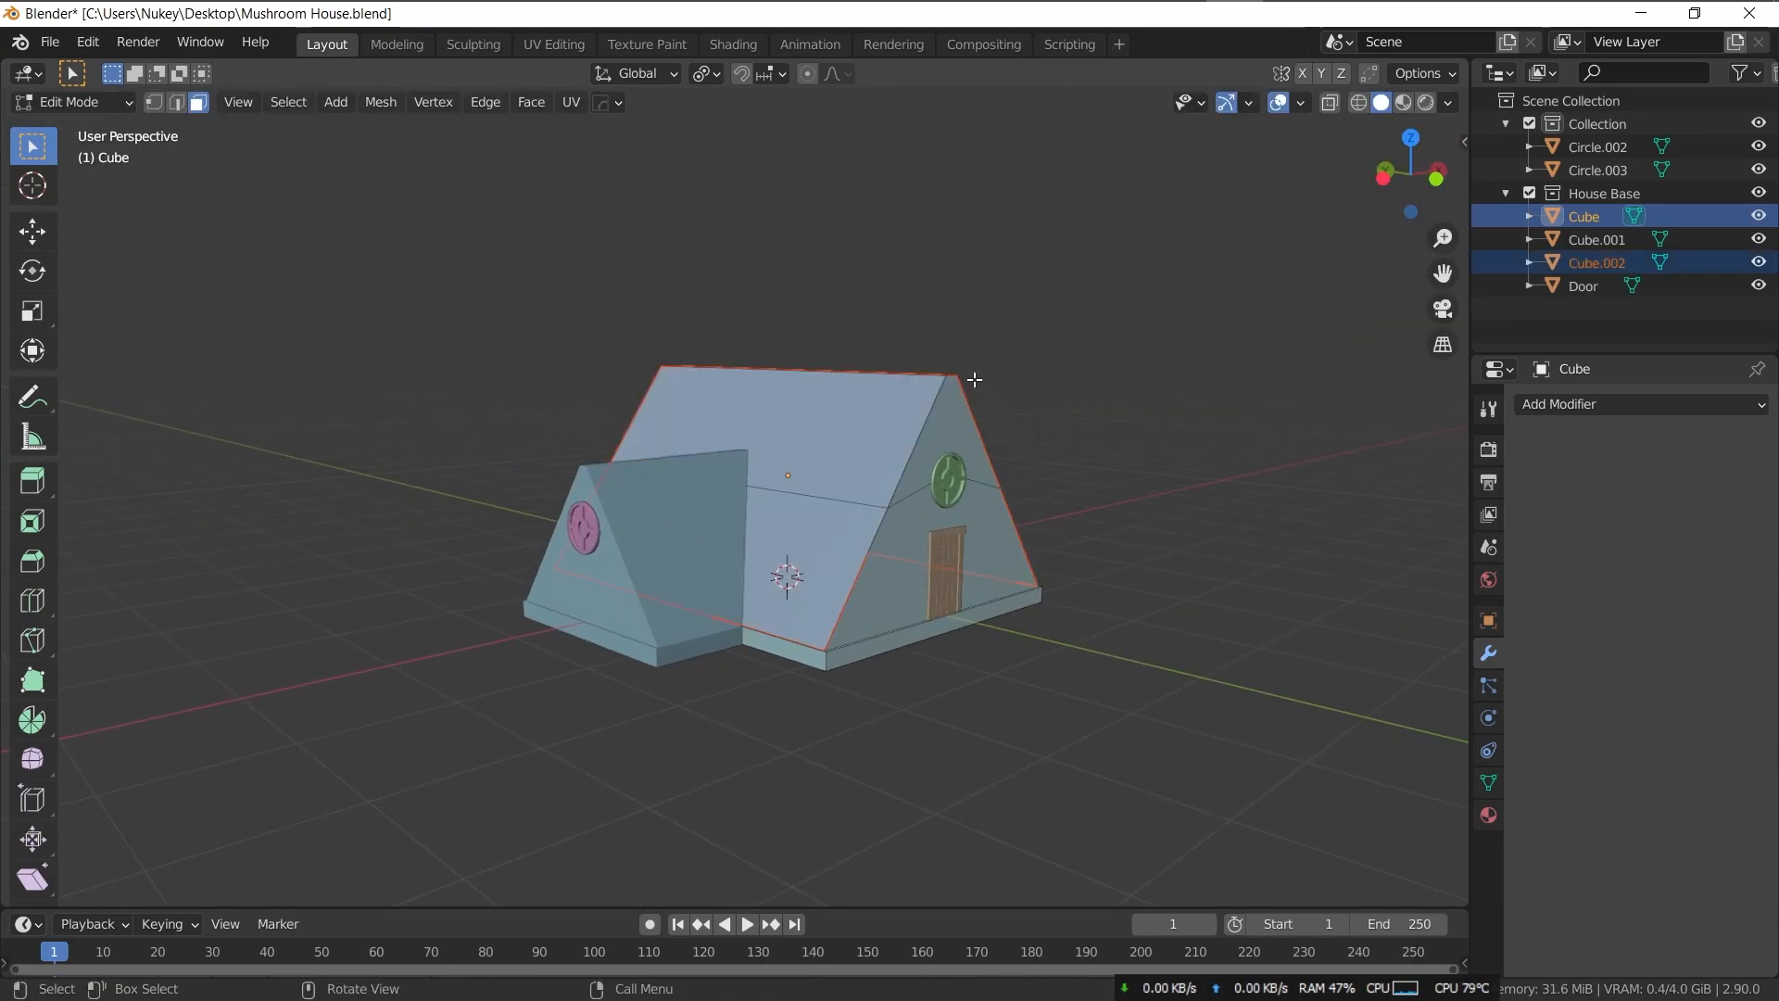
- Rename the separated roof object as roof
key(Tab)
click(887, 414)
click(888, 413)
click(887, 413)
key(F2)
text(roof)
key(Return)
- Duplicate the roof object and resize the copy to cover the side block
key(shift+d)
key(s)
key(x)
middle_drag(899, 423, 1152, 477)
key(y)
click(850, 374)
key(s)
click(1105, 501)
- Shift the side roof's lower front corner vertices slightly along X
key(Tab)
scroll(754, 504, up, 5)
scroll(838, 595, down, 4)
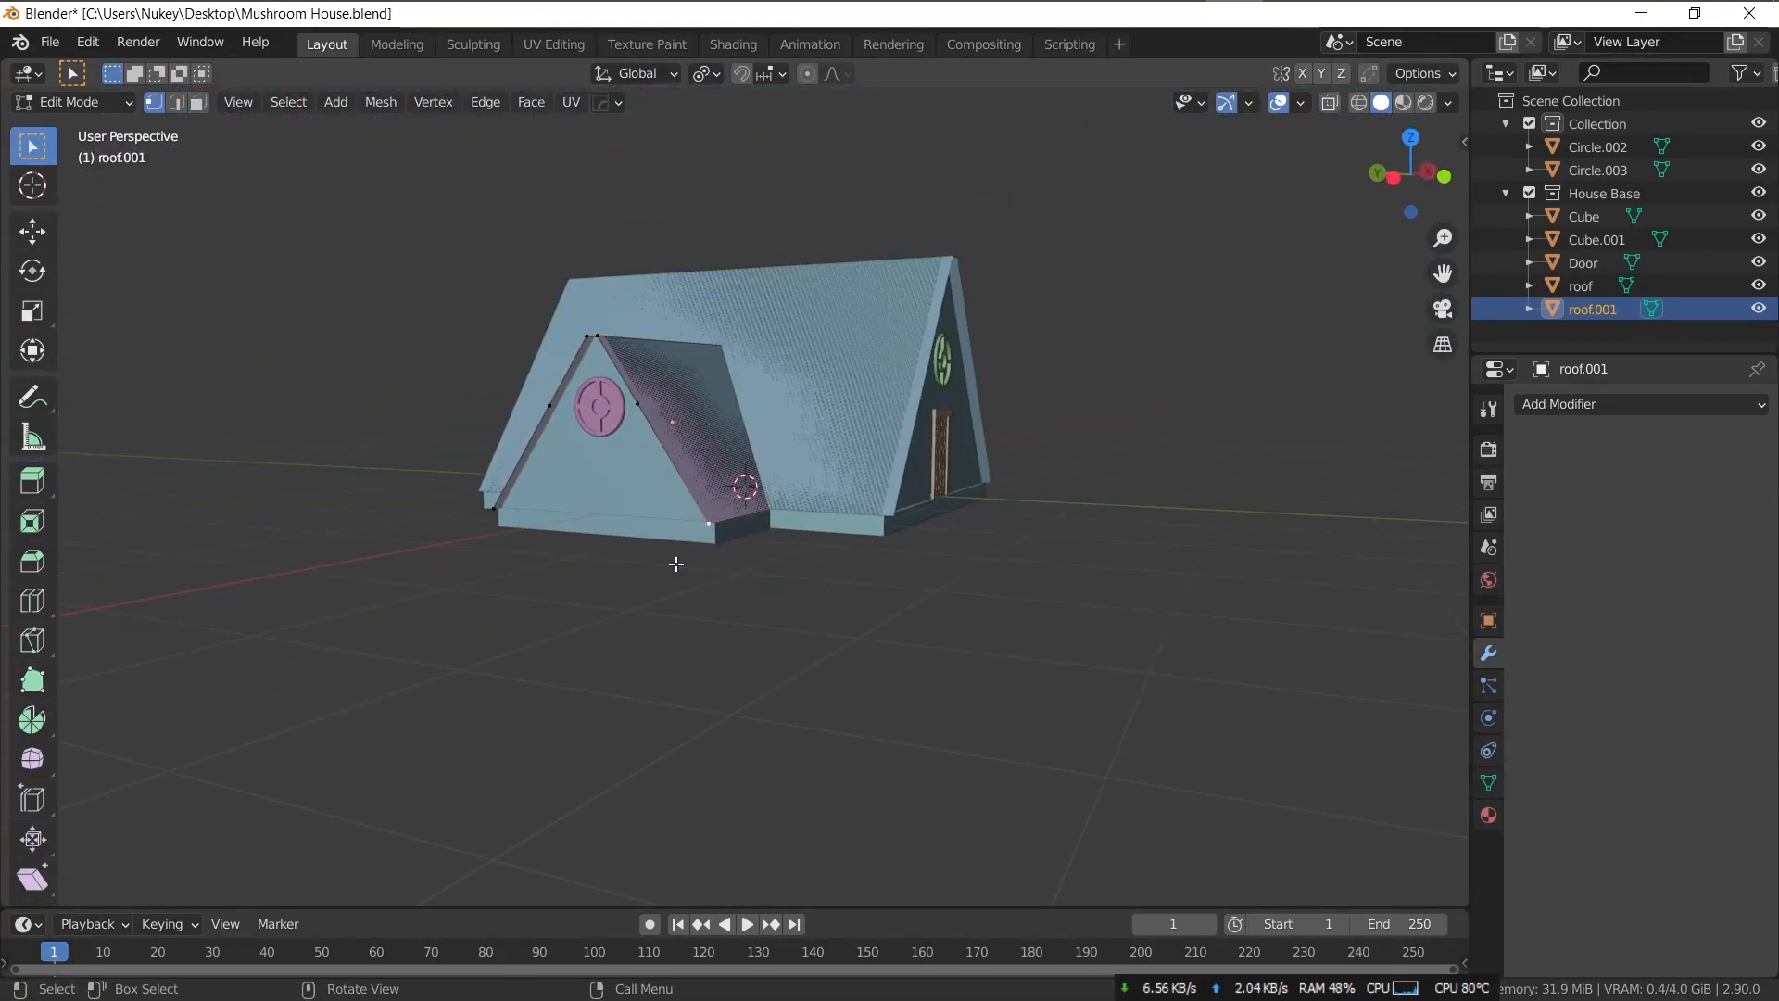
key(g)
key(x)
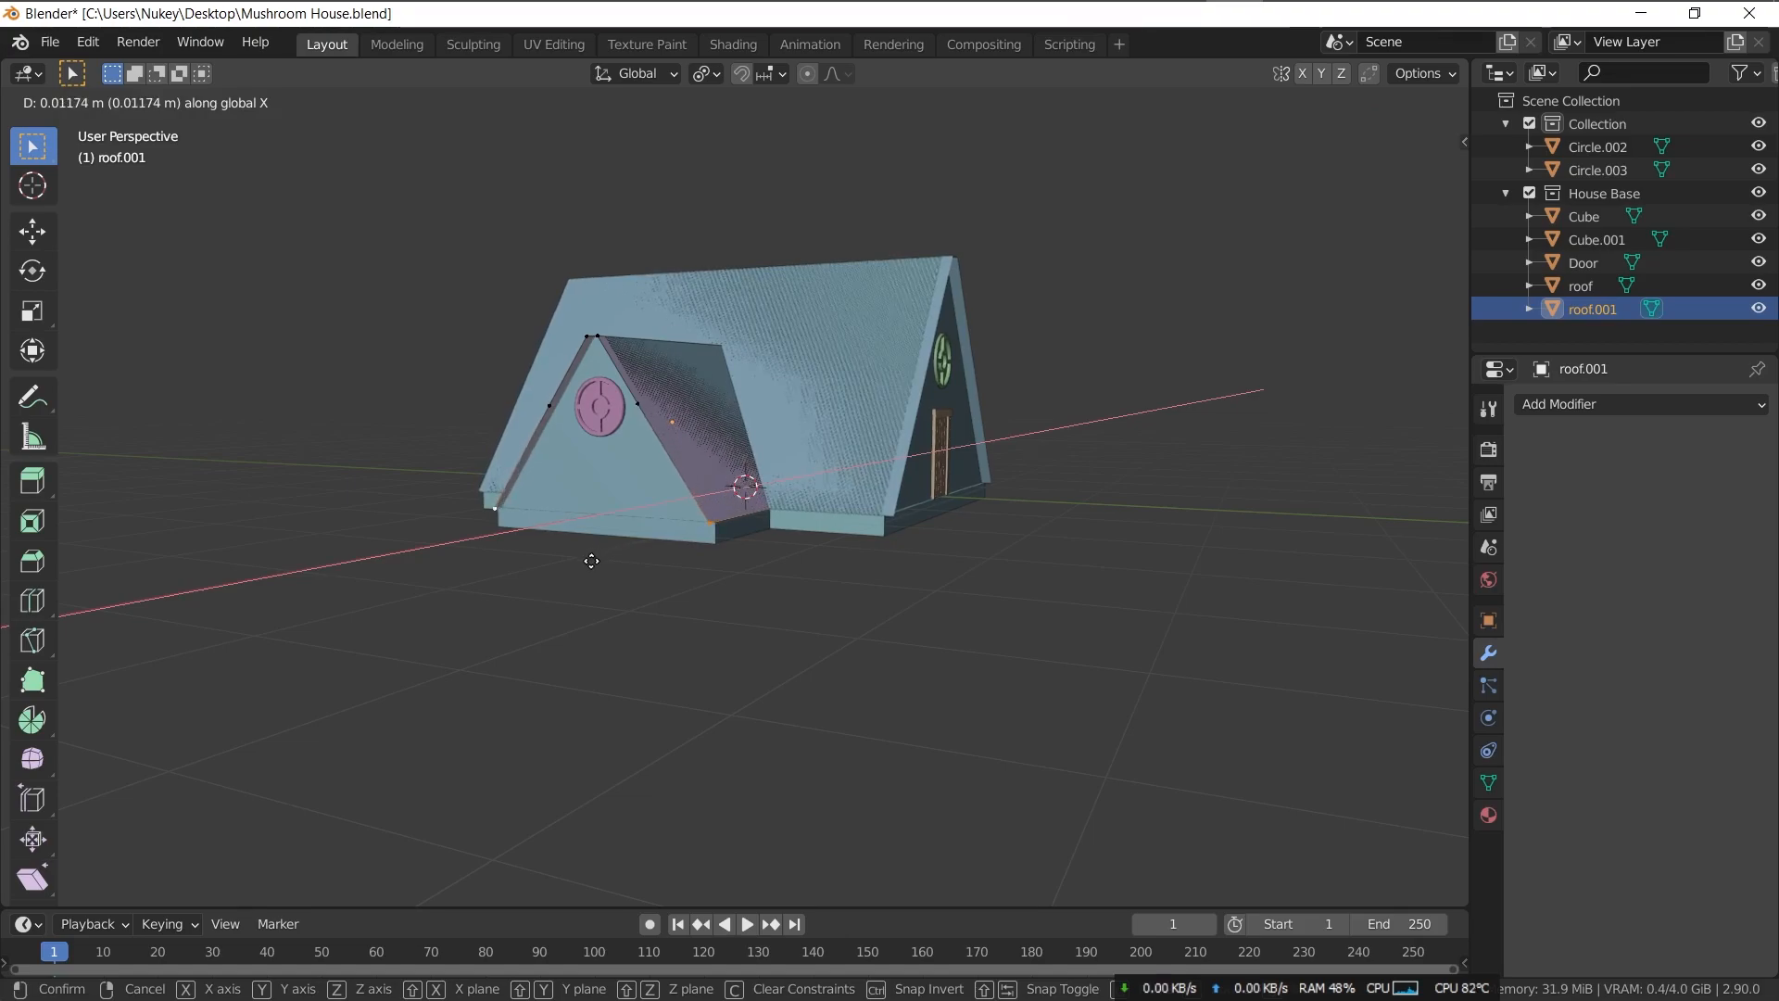
click(600, 561)
- Move the main roof's lower corner vertices at the door end about 0.064 m along Y
key(Tab)
key(Tab)
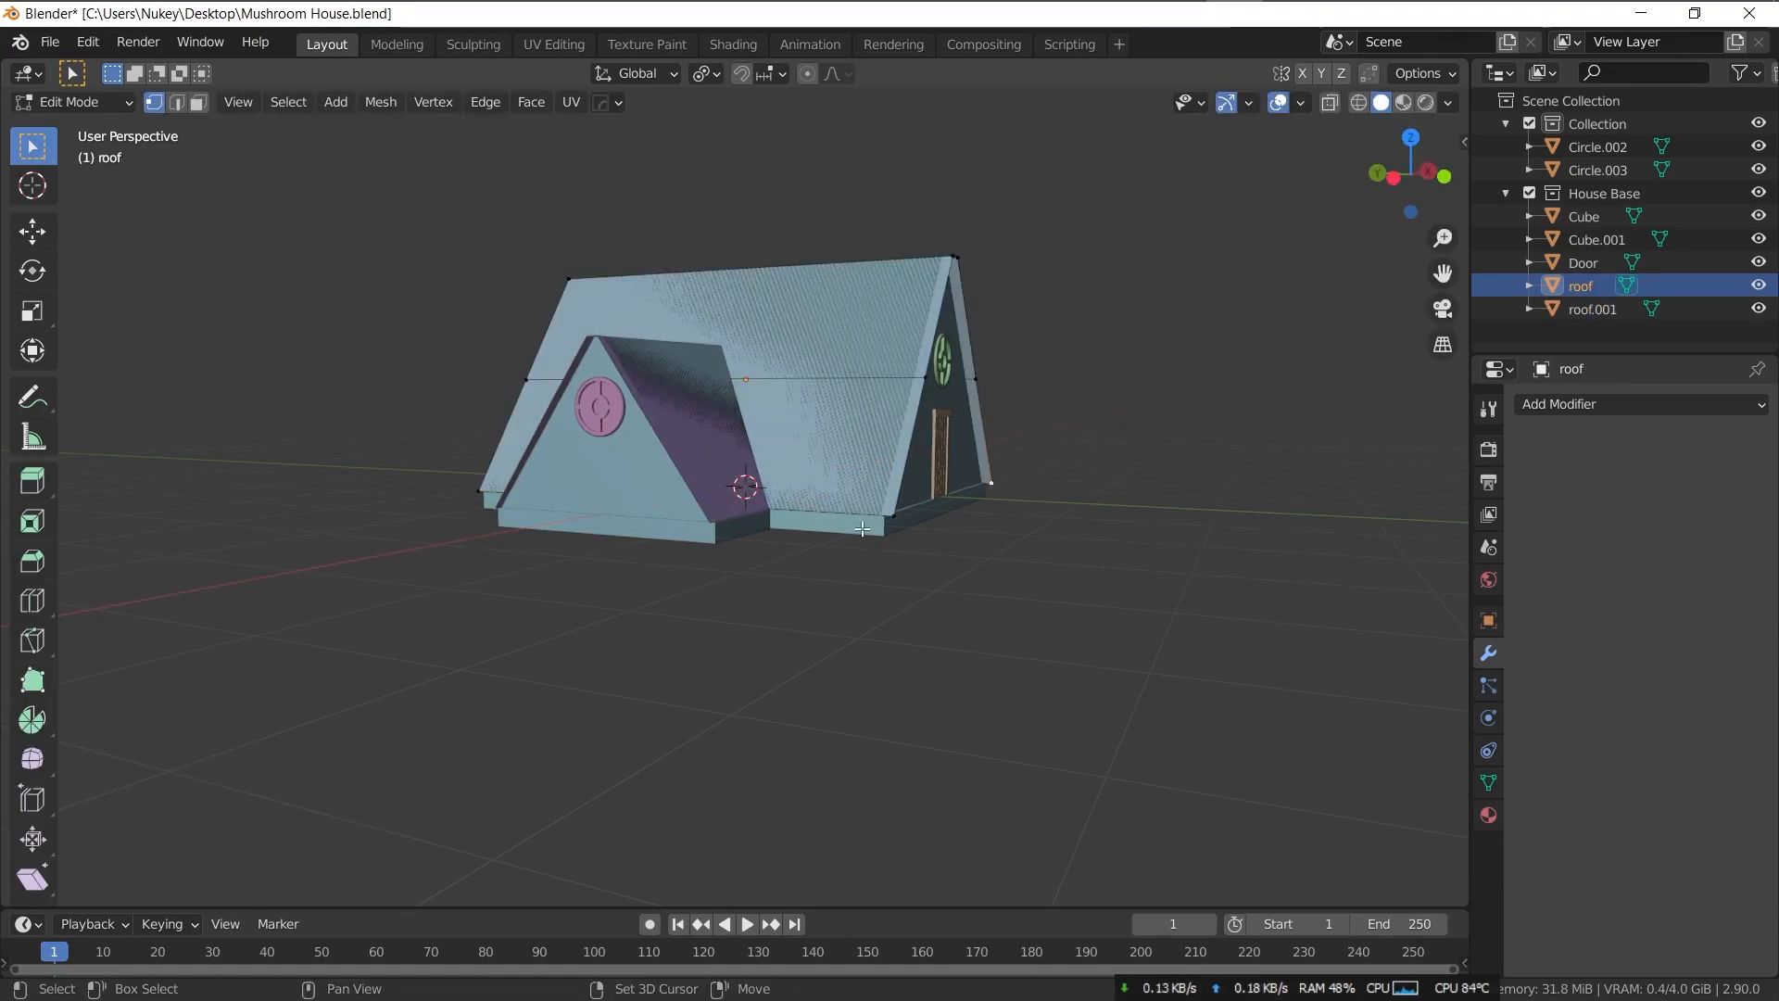
key(g)
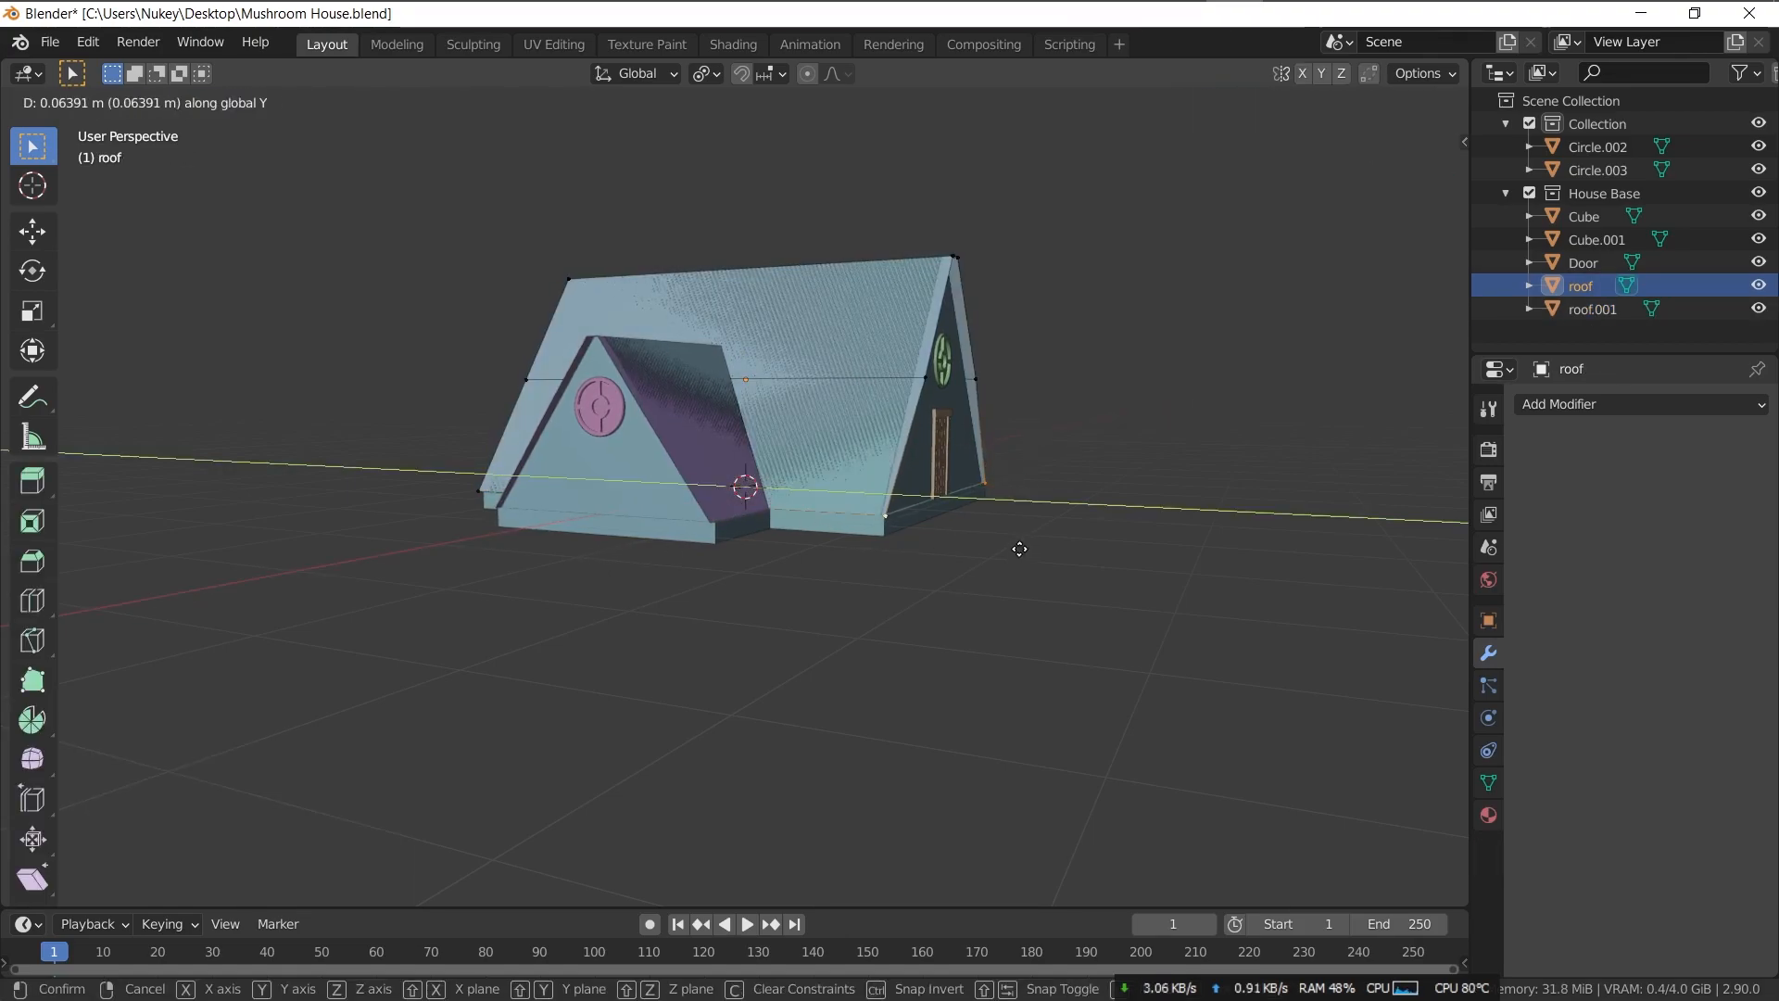
click(1019, 548)
key(Tab)
- Add a modifier to the main roof
middle_drag(1020, 552, 881, 627)
click(1600, 406)
click(1297, 757)
scroll(1136, 564, up, 4)
middle_drag(1205, 603, 1054, 523)
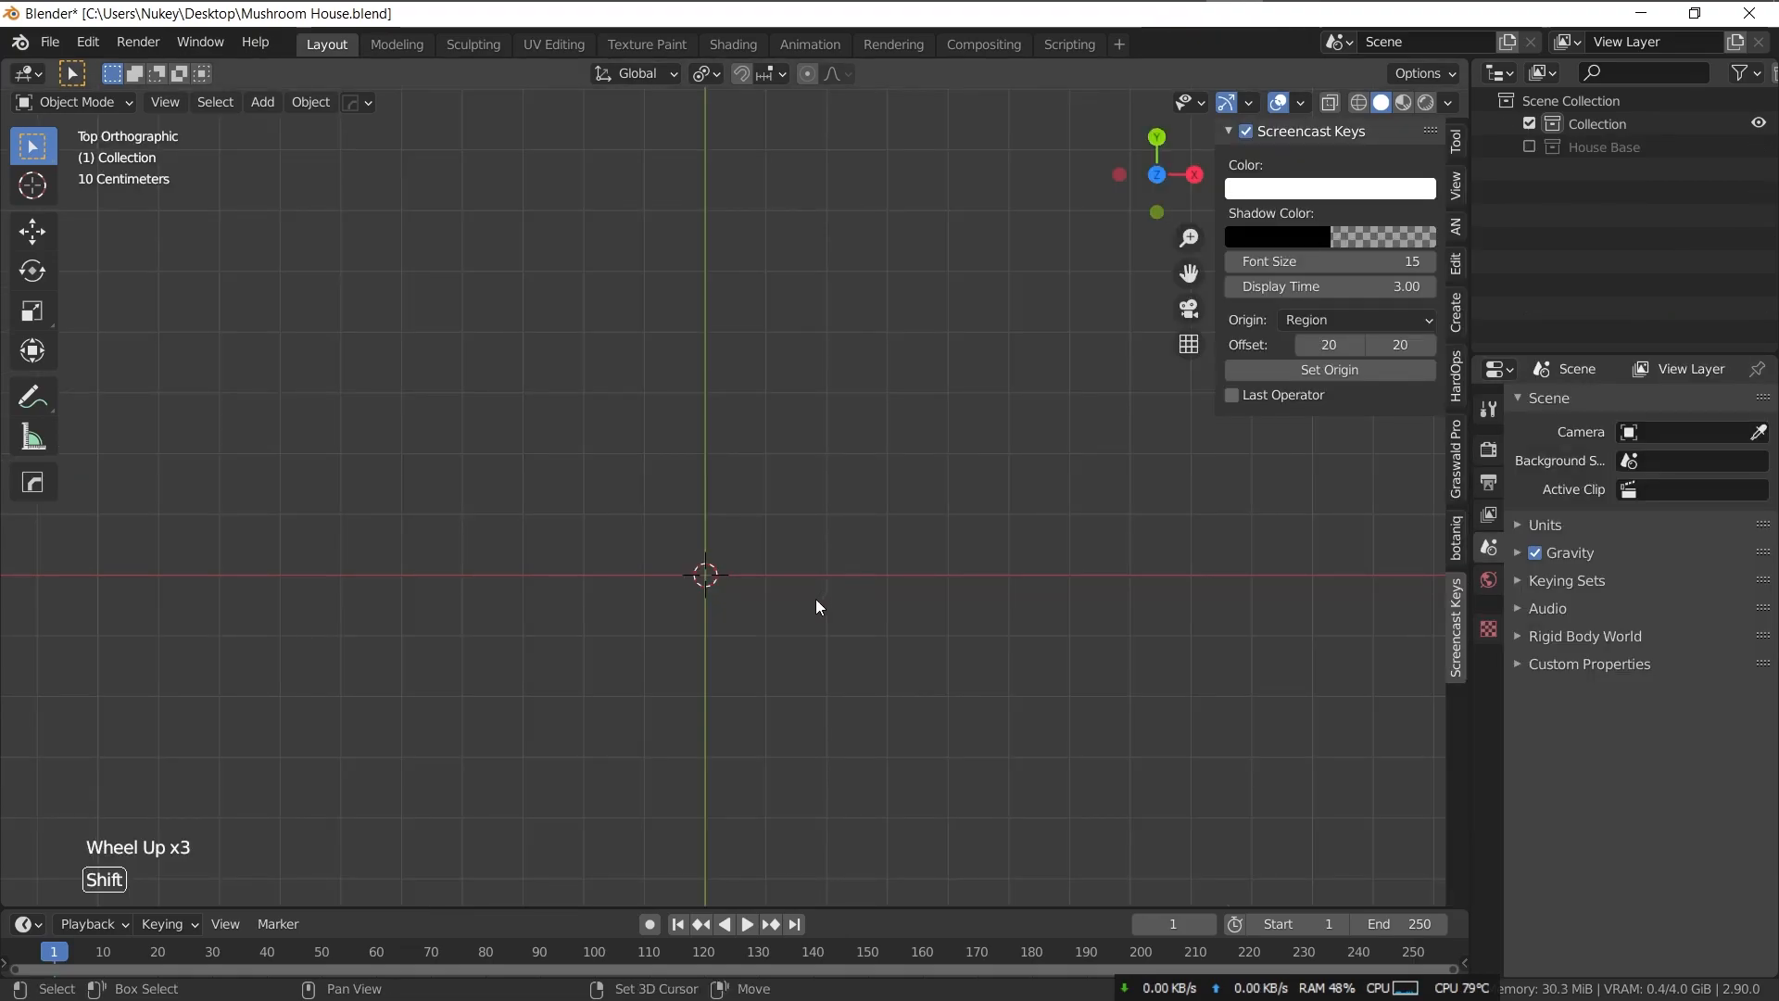
- Add a cube at the origin, scale it down uniformly to about 0.35, and stretch it along Y by 1.371
key(shift+a)
mouse_move(737, 508)
click(923, 531)
scroll(842, 563, down, 7)
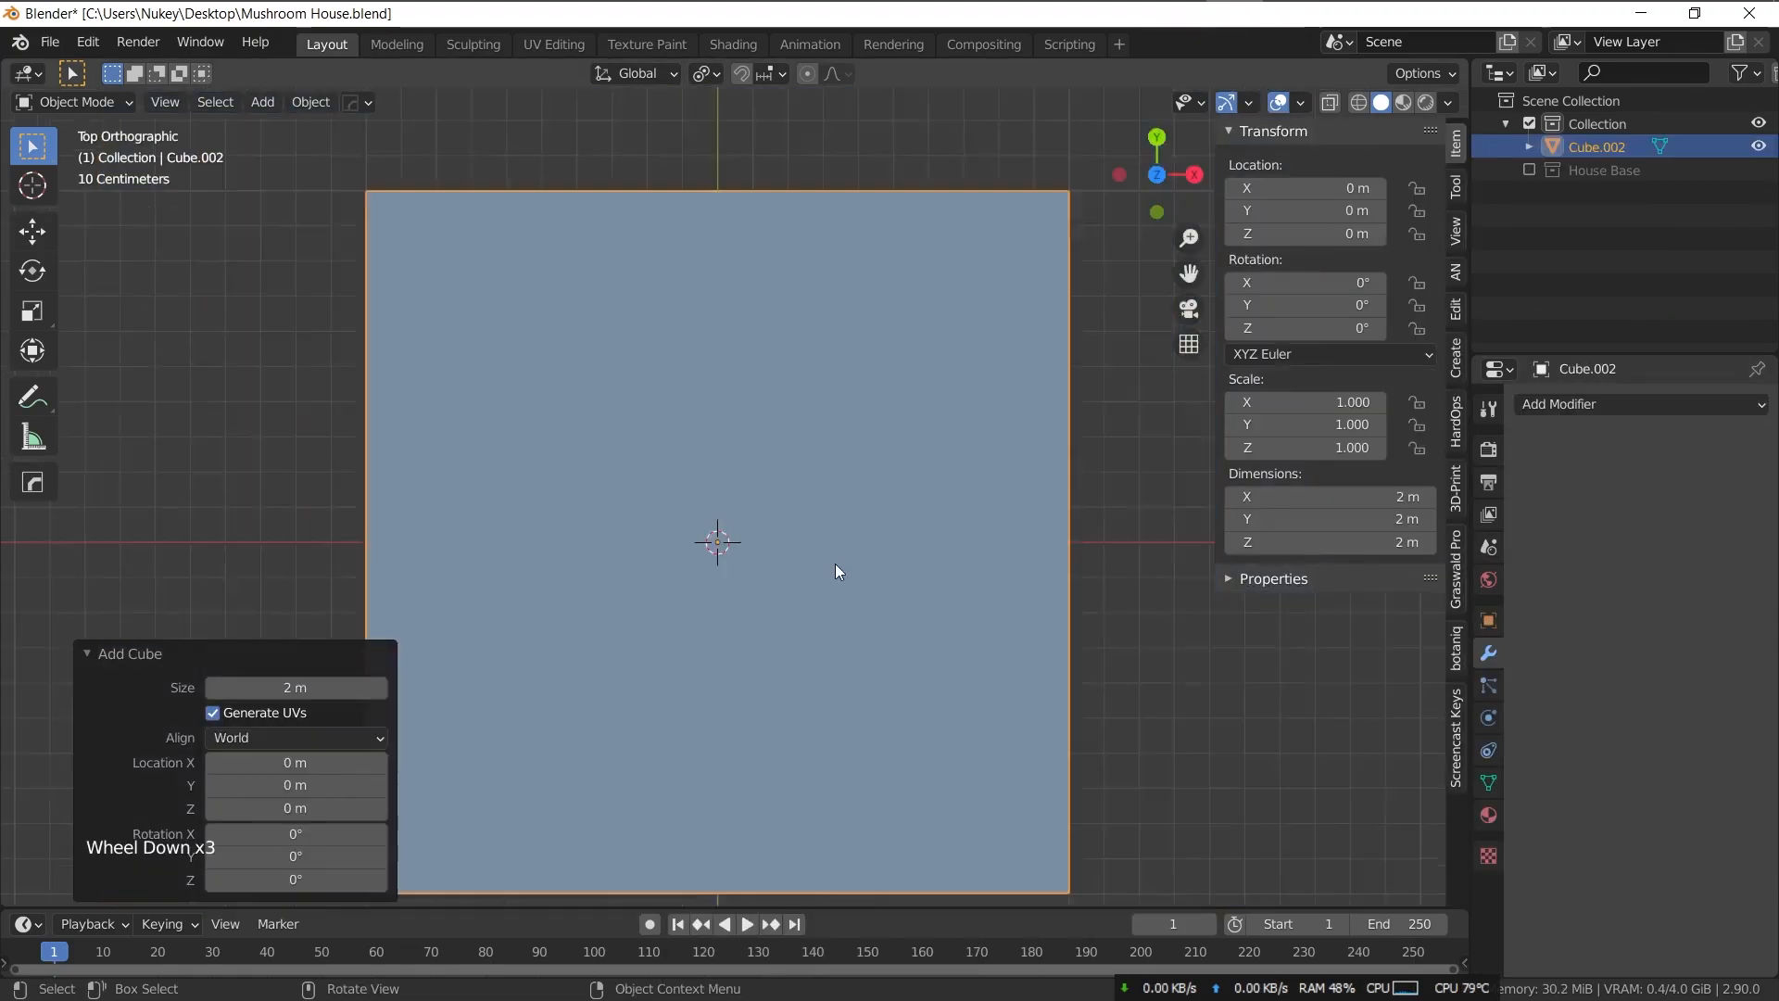
key(s)
click(787, 646)
key(s)
key(y)
click(794, 682)
- Flatten the cube to about 0.114 m thick along Z and lengthen it further along Y to form a roof shingle
middle_drag(794, 683, 787, 405)
key(s)
key(z)
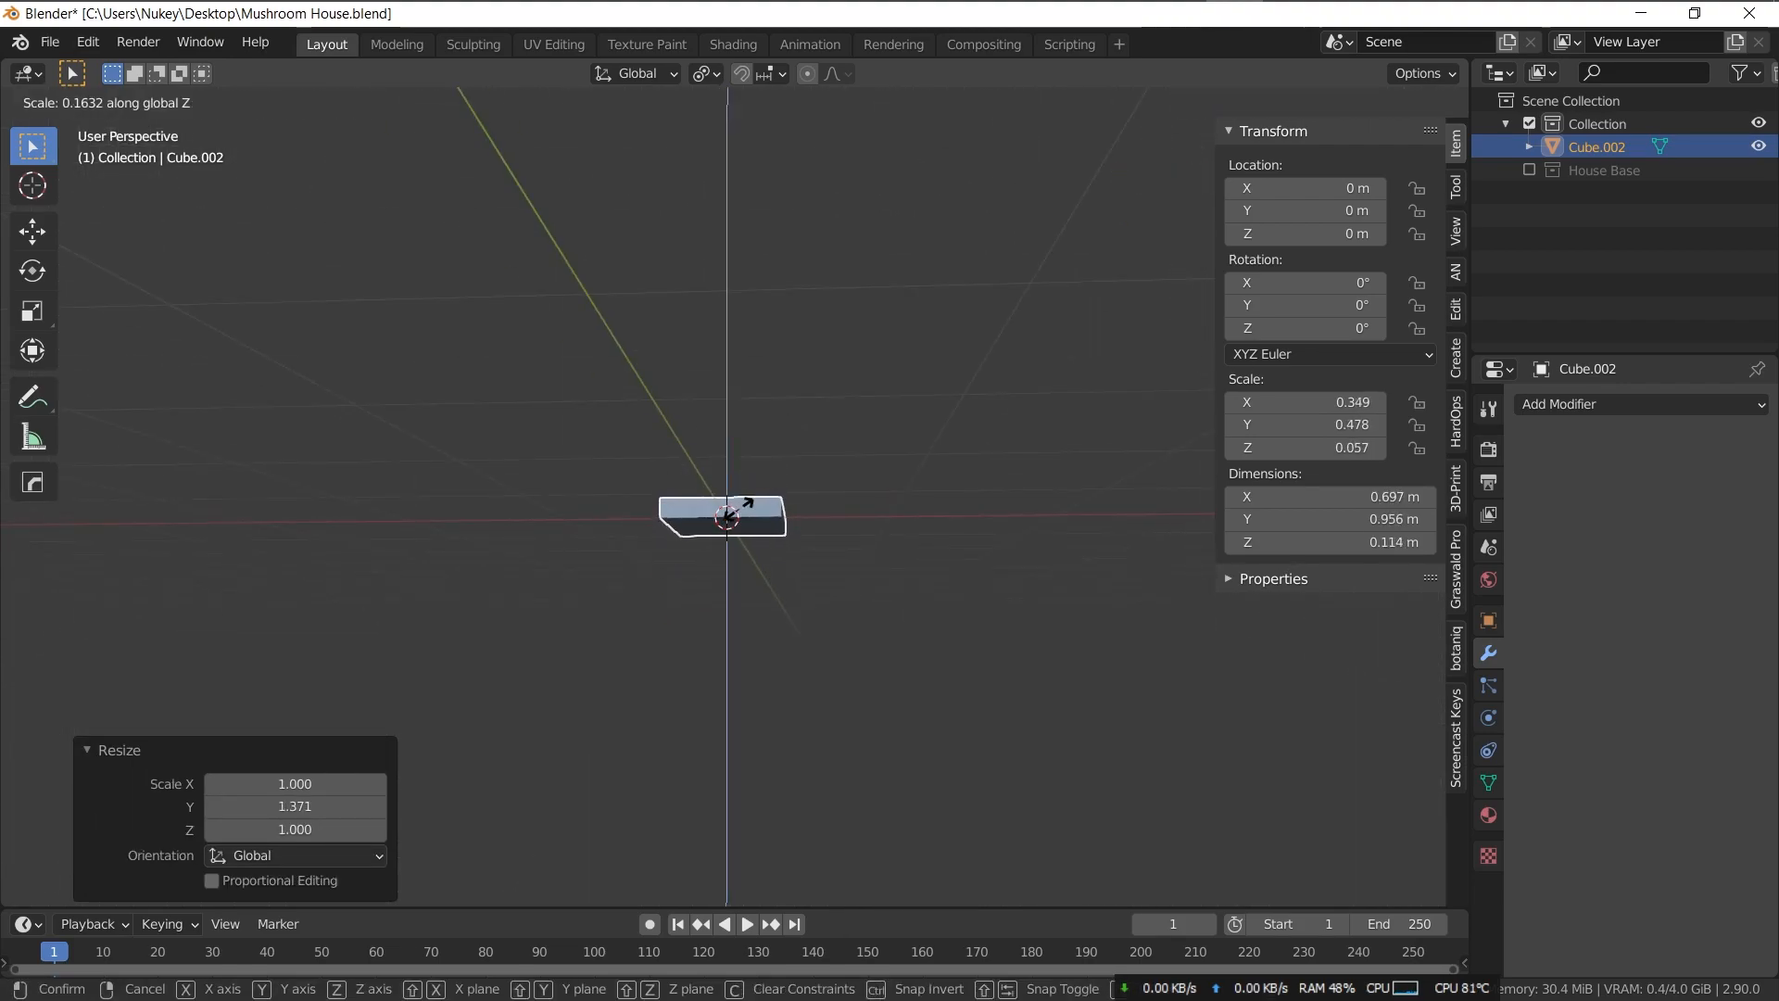
click(735, 507)
middle_drag(735, 508, 691, 628)
key(KP_7)
key(s)
key(y)
click(842, 625)
- Cut a centred edge loop lengthwise through the shingle
scroll(841, 625, up, 1)
scroll(834, 634, up, 3)
key(Tab)
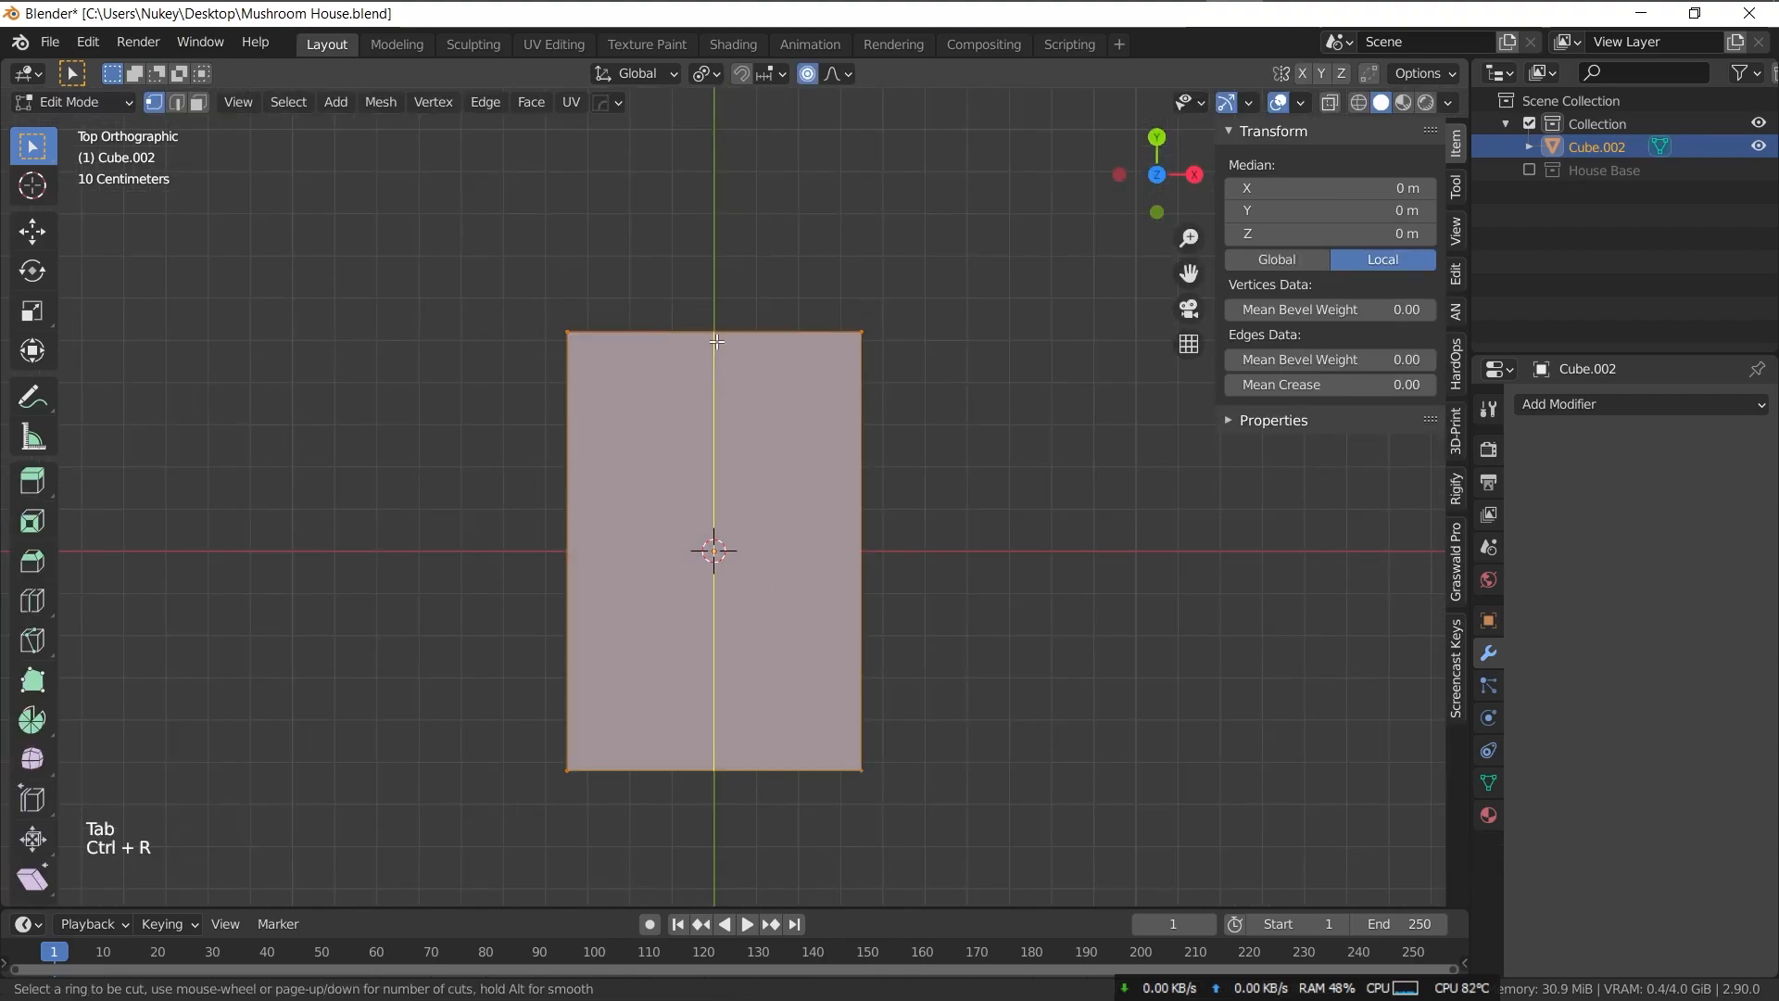
click(714, 346)
right_click(730, 482)
click(730, 485)
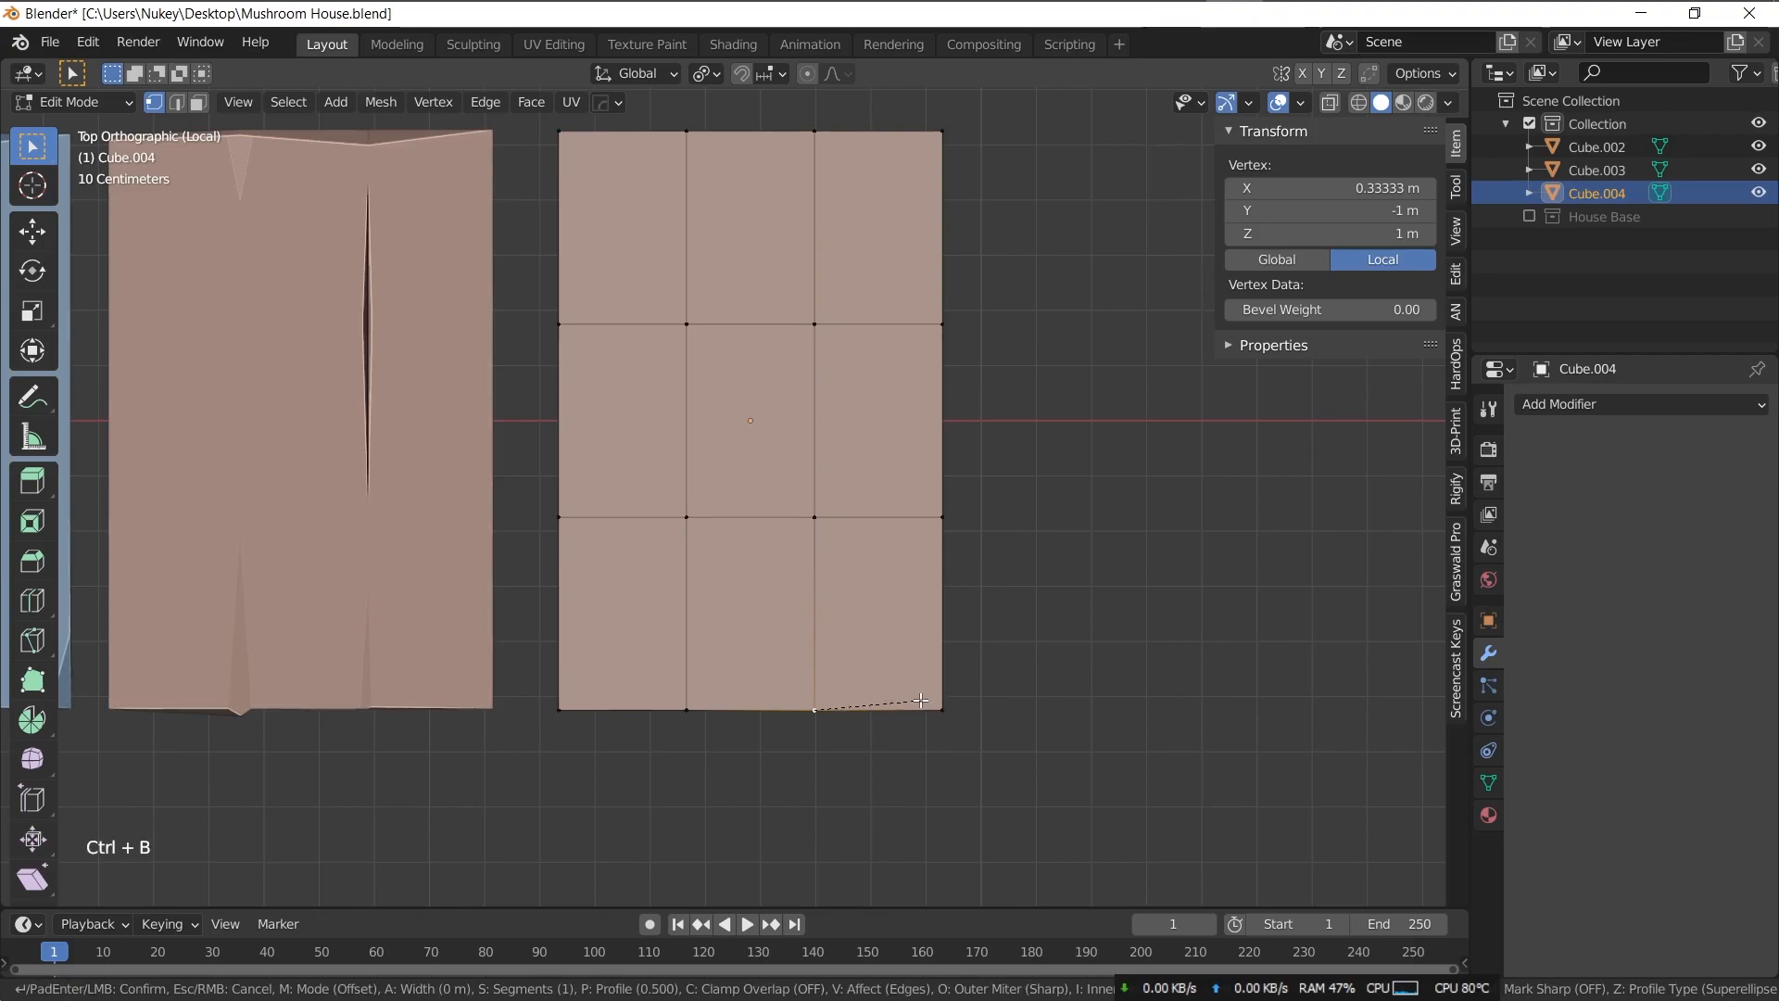
- Bevel the front-edge vertex at X 0.333 m, Y -1 m on the gridded shingle and reshape it into an uneven chip
click(859, 728)
click(938, 735)
middle_drag(938, 735, 893, 528)
key(g)
click(936, 710)
key(g)
click(935, 718)
middle_drag(936, 718, 906, 726)
- Bevel the front-edge vertex at X -0.333 m and slide its vertices along their edges to form a narrow notch
click(749, 731)
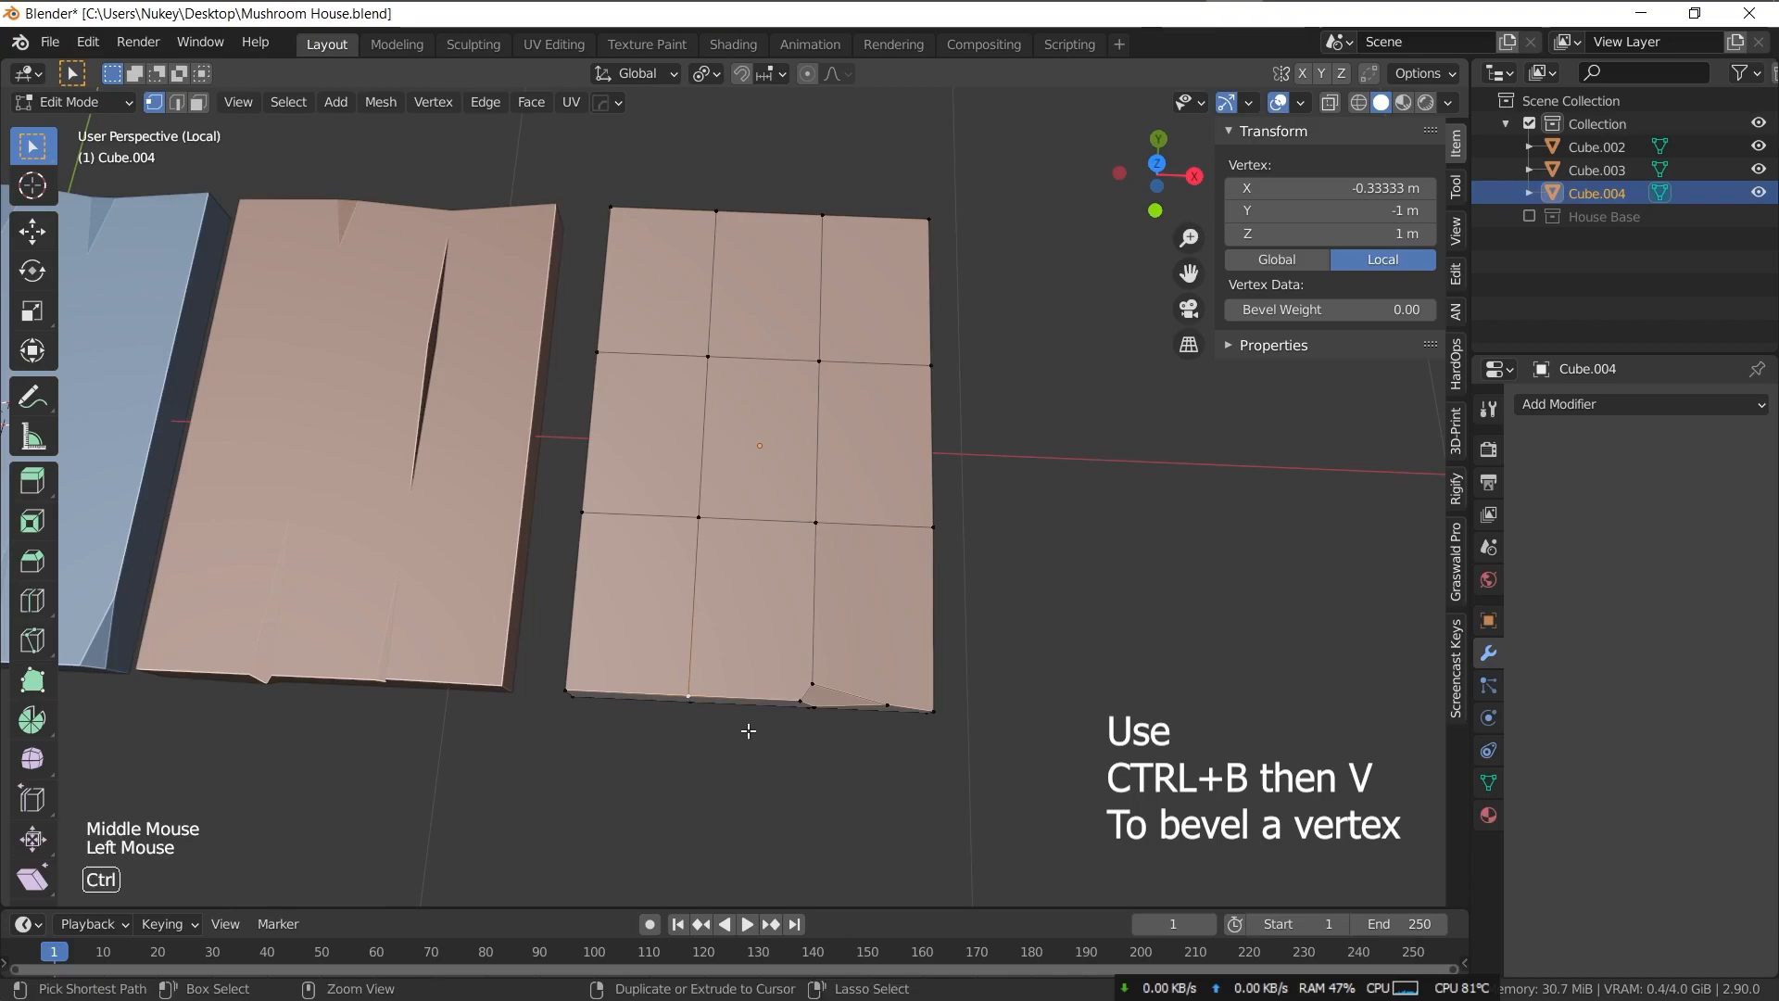
click(760, 743)
key(g)
key(g)
click(700, 719)
middle_drag(700, 719, 696, 716)
click(697, 716)
key(g)
key(g)
click(716, 712)
- Bevel the shingle's front corner vertex on the -X side and move its outer vertex to form a chipped corner
click(568, 665)
key(ctrl+b)
key(v)
click(703, 739)
click(605, 701)
key(g)
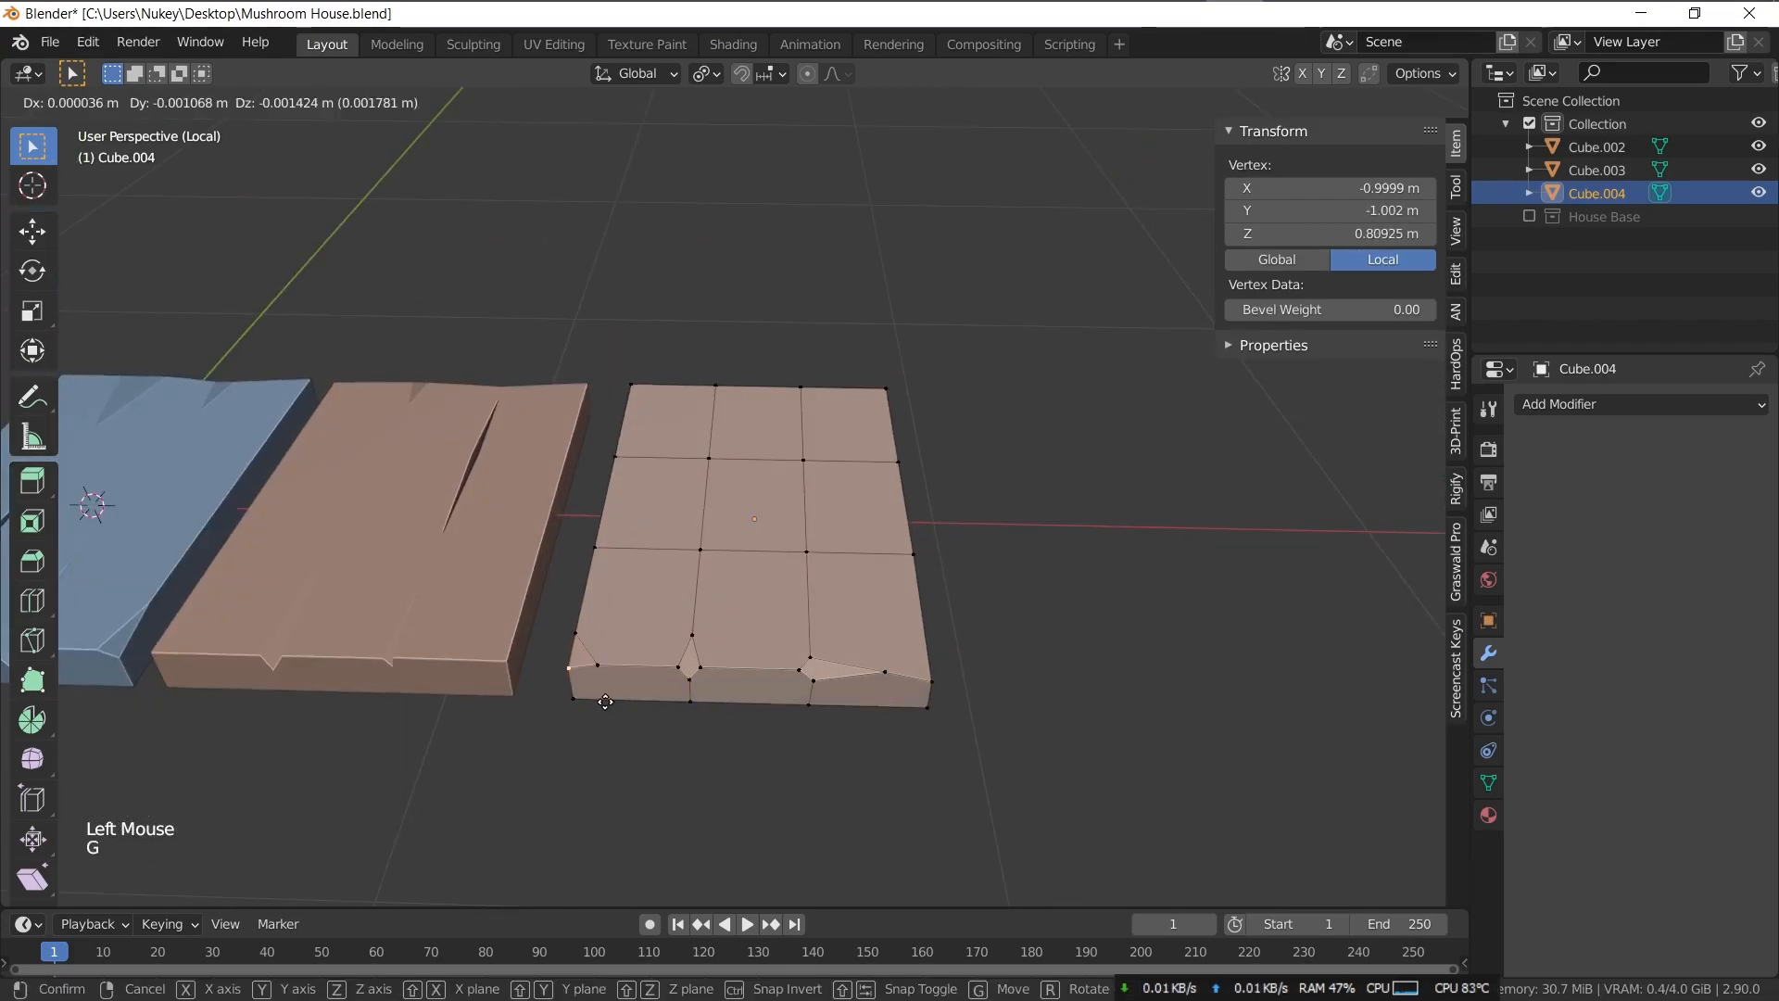
click(606, 715)
- Bevel the interior top vertex at X -0.333 m, Y 0.333 m into a diamond face and poke that face
key(KP_7)
click(686, 308)
key(ctrl+v)
key(ctrl+b)
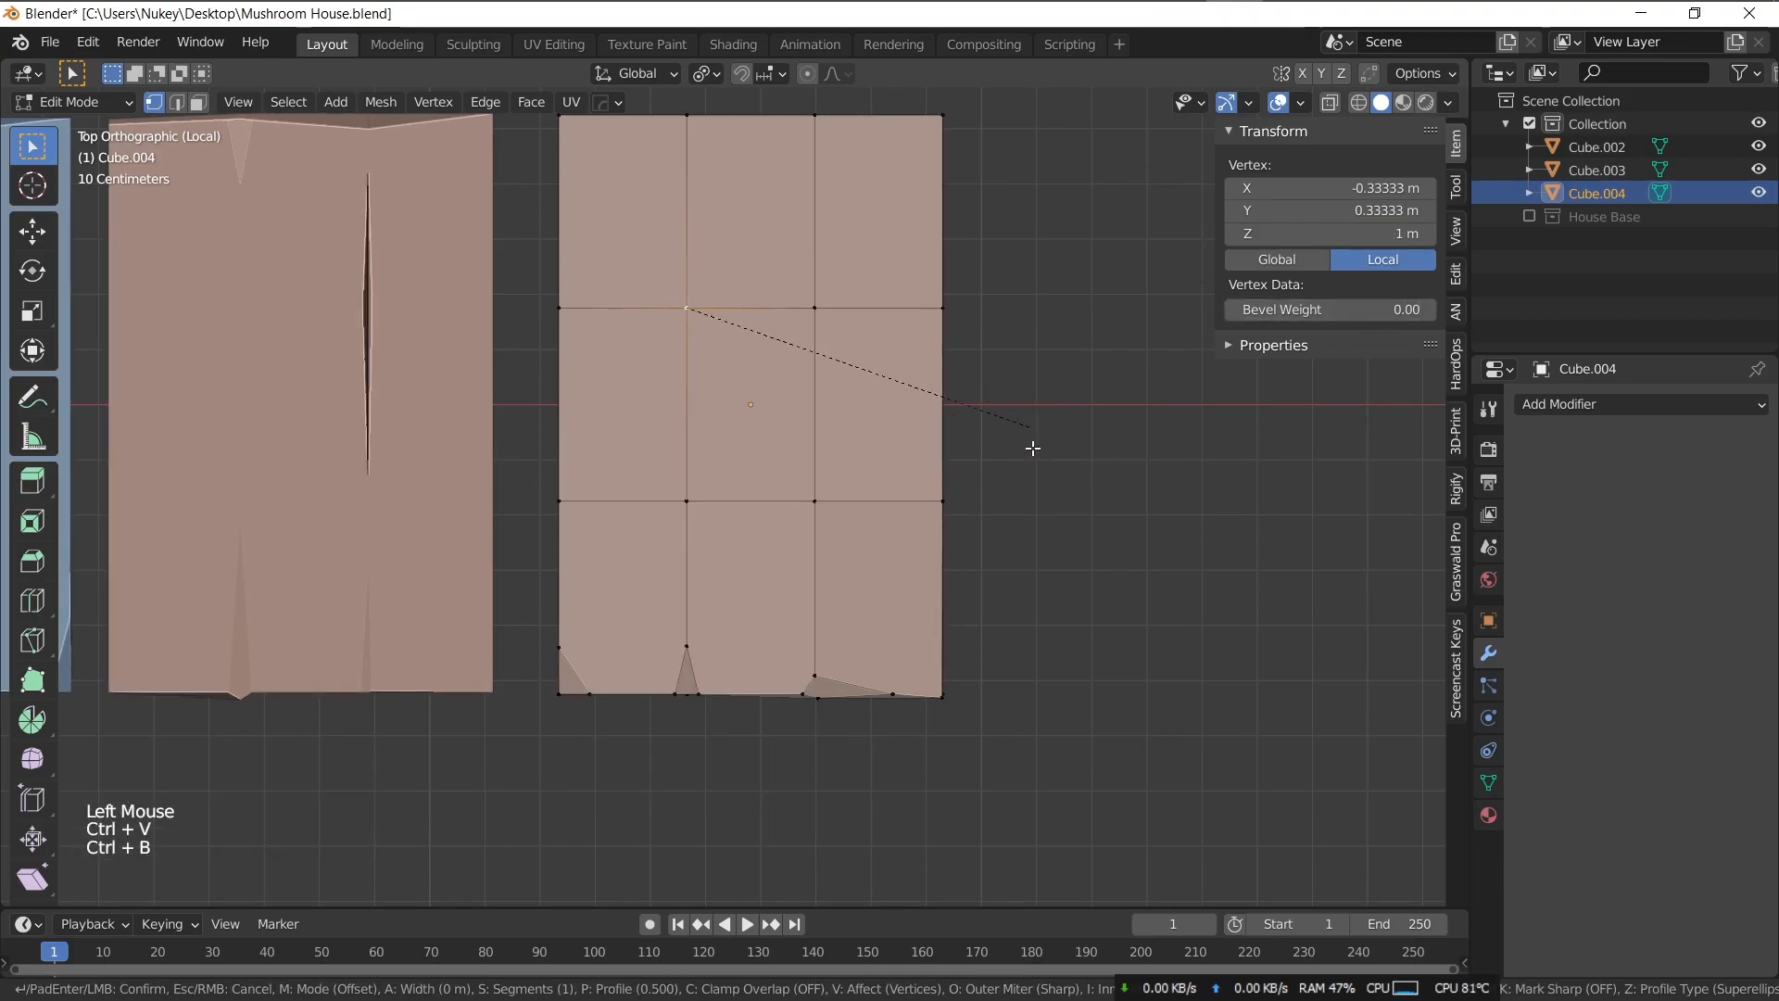
click(676, 315)
key(3)
click(531, 102)
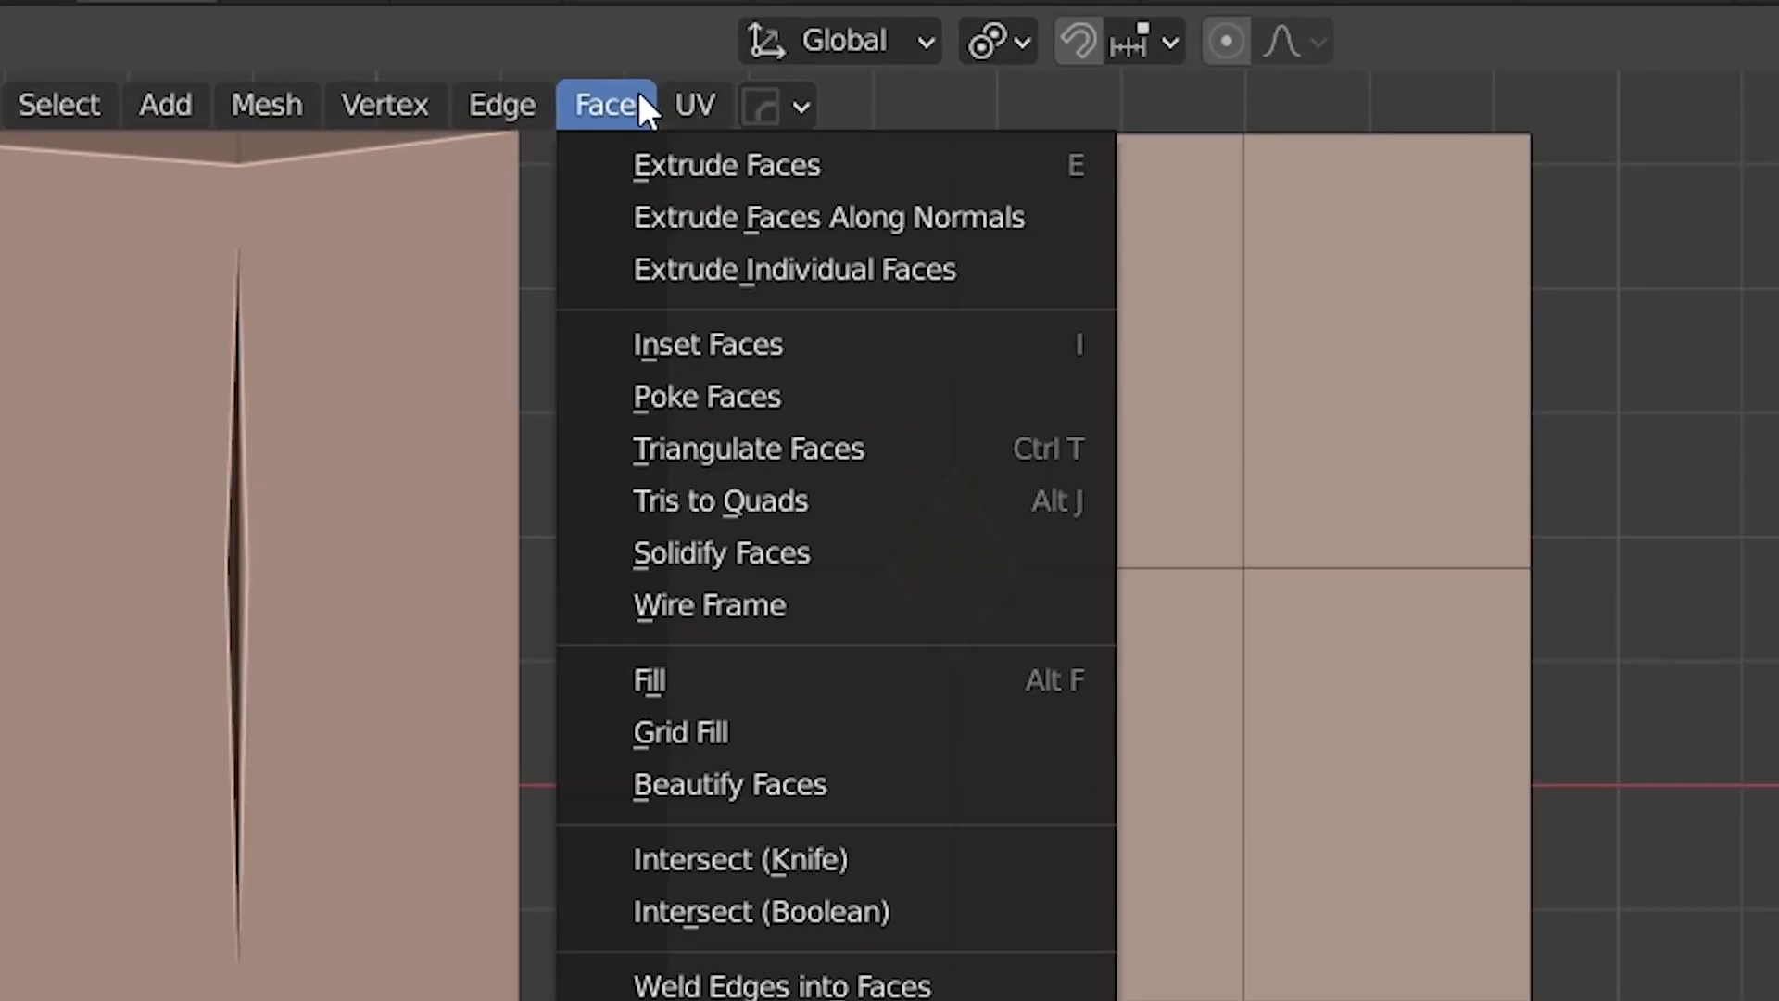
click(545, 230)
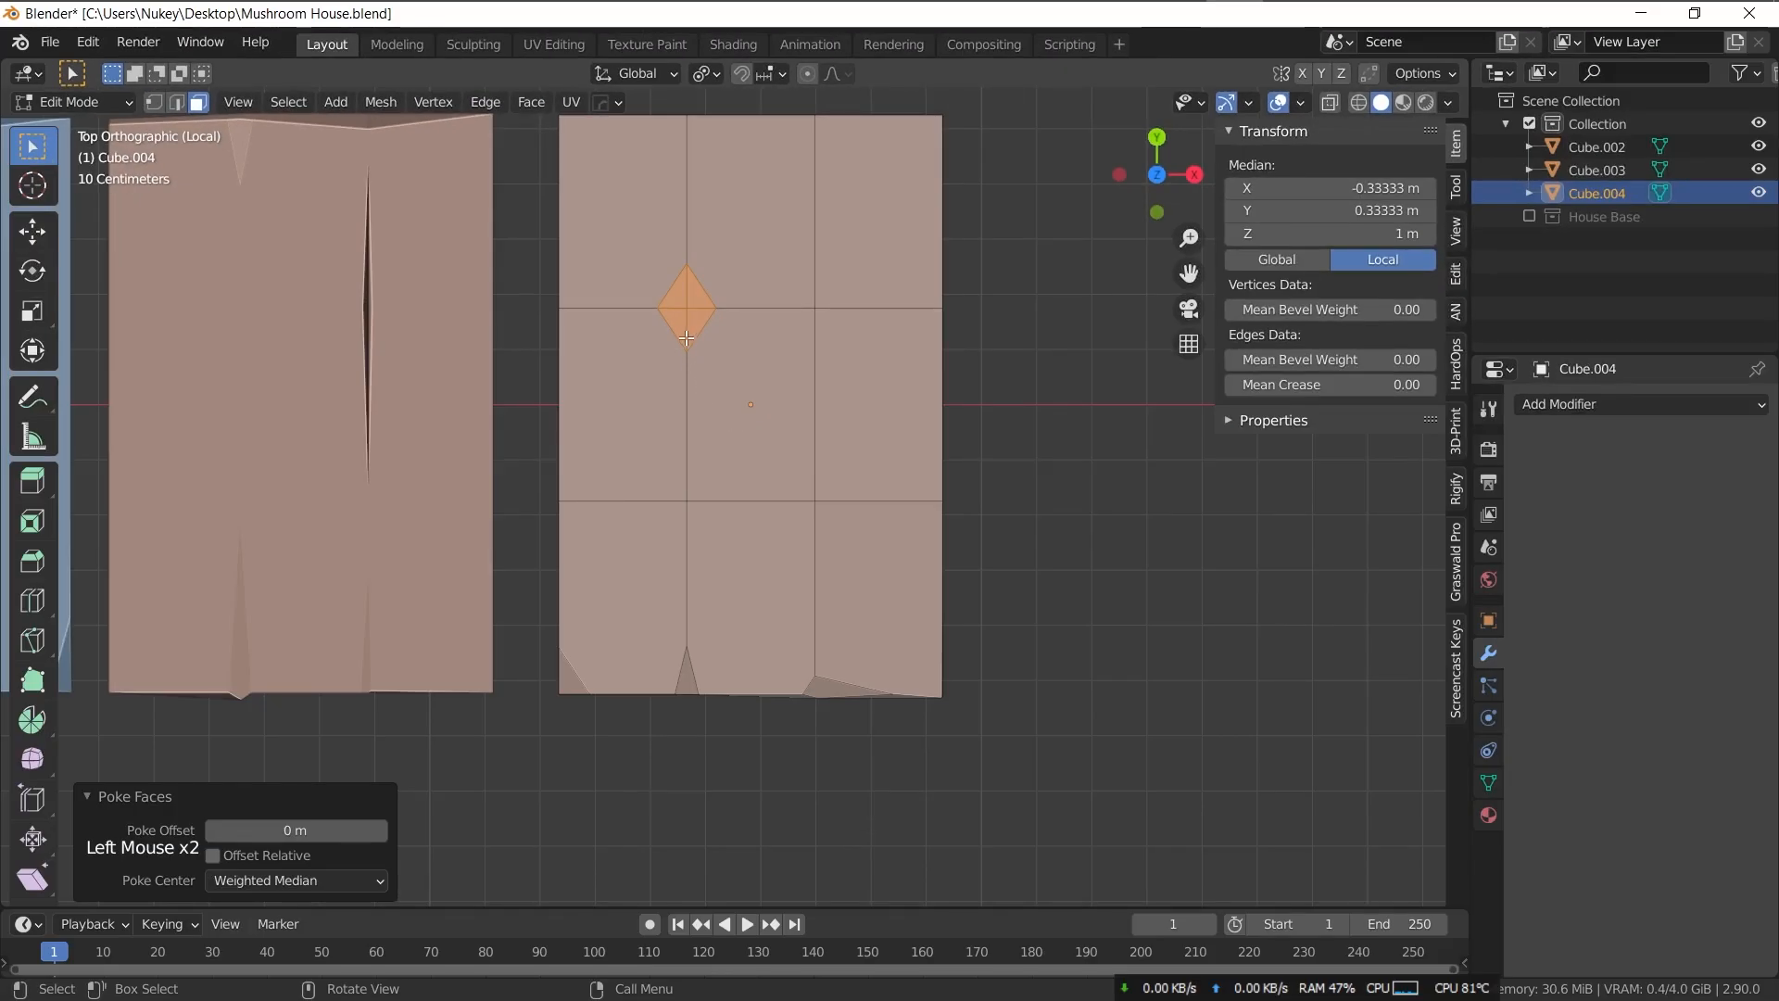
- Sink the poked diamond's centre vertex about 0.015 m along Z into the shingle
key(1)
click(686, 309)
middle_drag(686, 309, 754, 248)
key(g)
key(z)
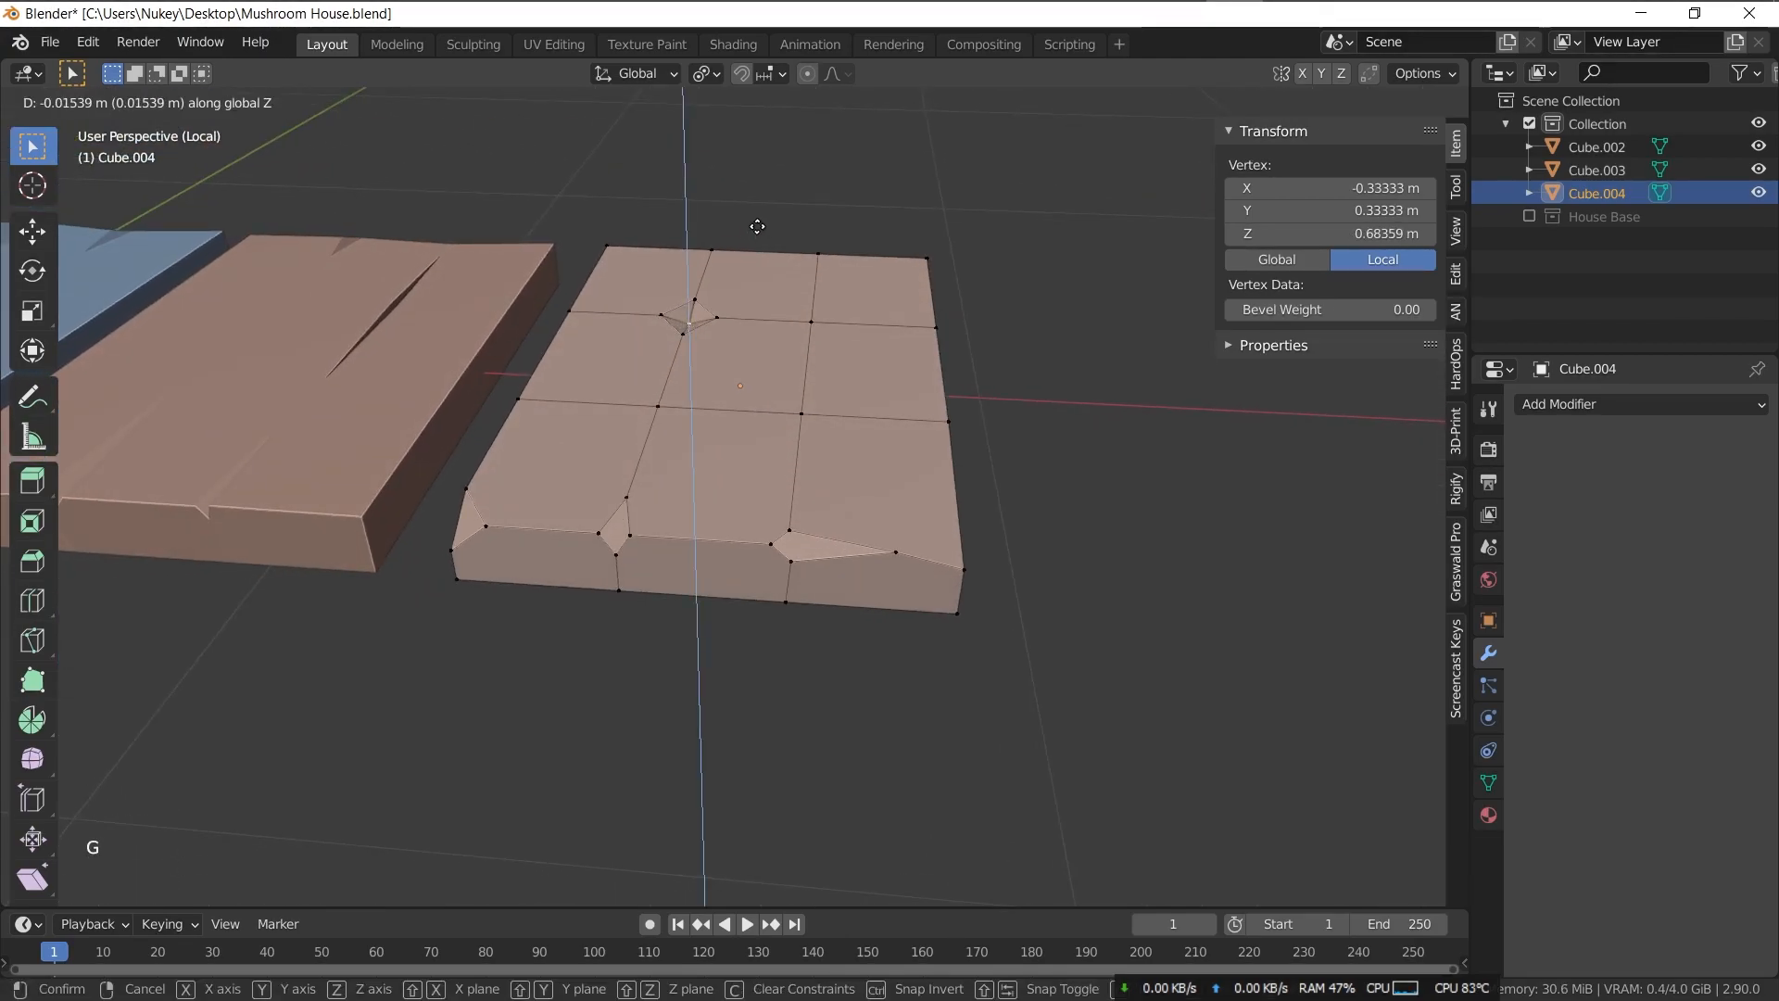
click(757, 226)
- Slide the diamond's front vertex along its edge towards the shingle's front by a factor of 0.687 to lengthen the crack
key(KP_7)
scroll(649, 426, up, 3)
scroll(648, 427, up, 2)
click(648, 436)
key(g)
key(g)
click(744, 275)
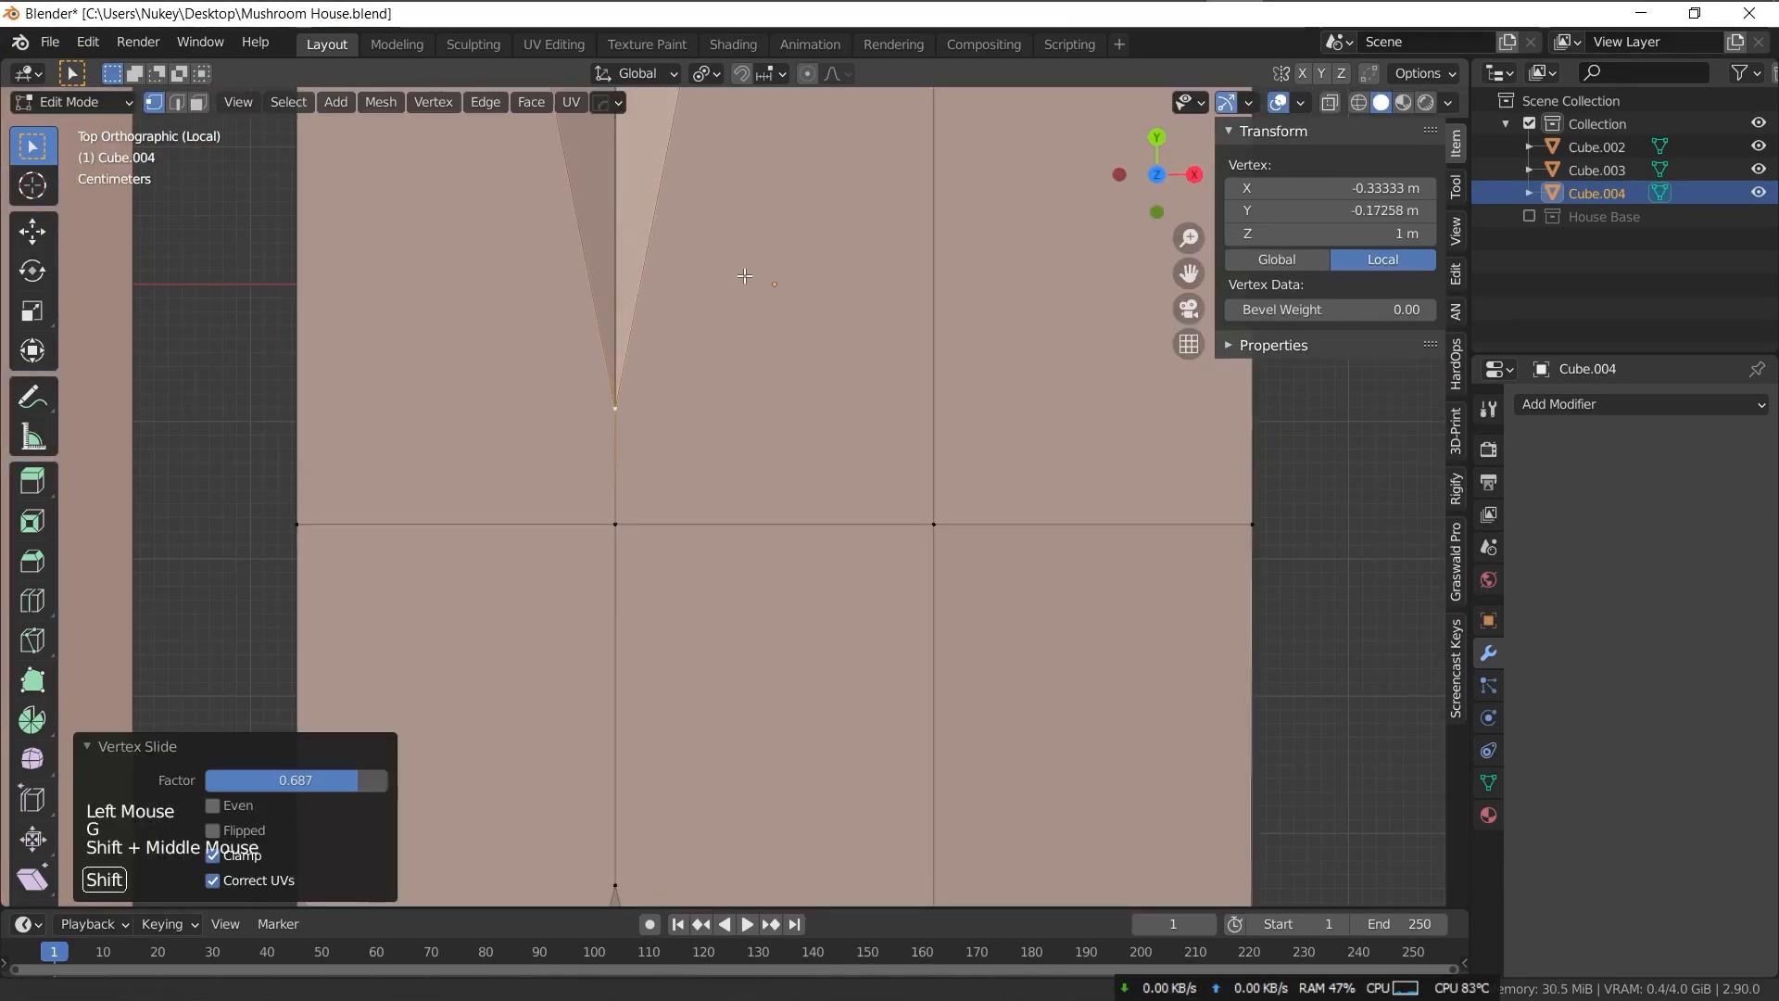
- Move the crack's -X side vertex about 0.047 m along X towards its centre line
shift+middle_drag(744, 275, 737, 535)
click(542, 301)
key(g)
click(599, 301)
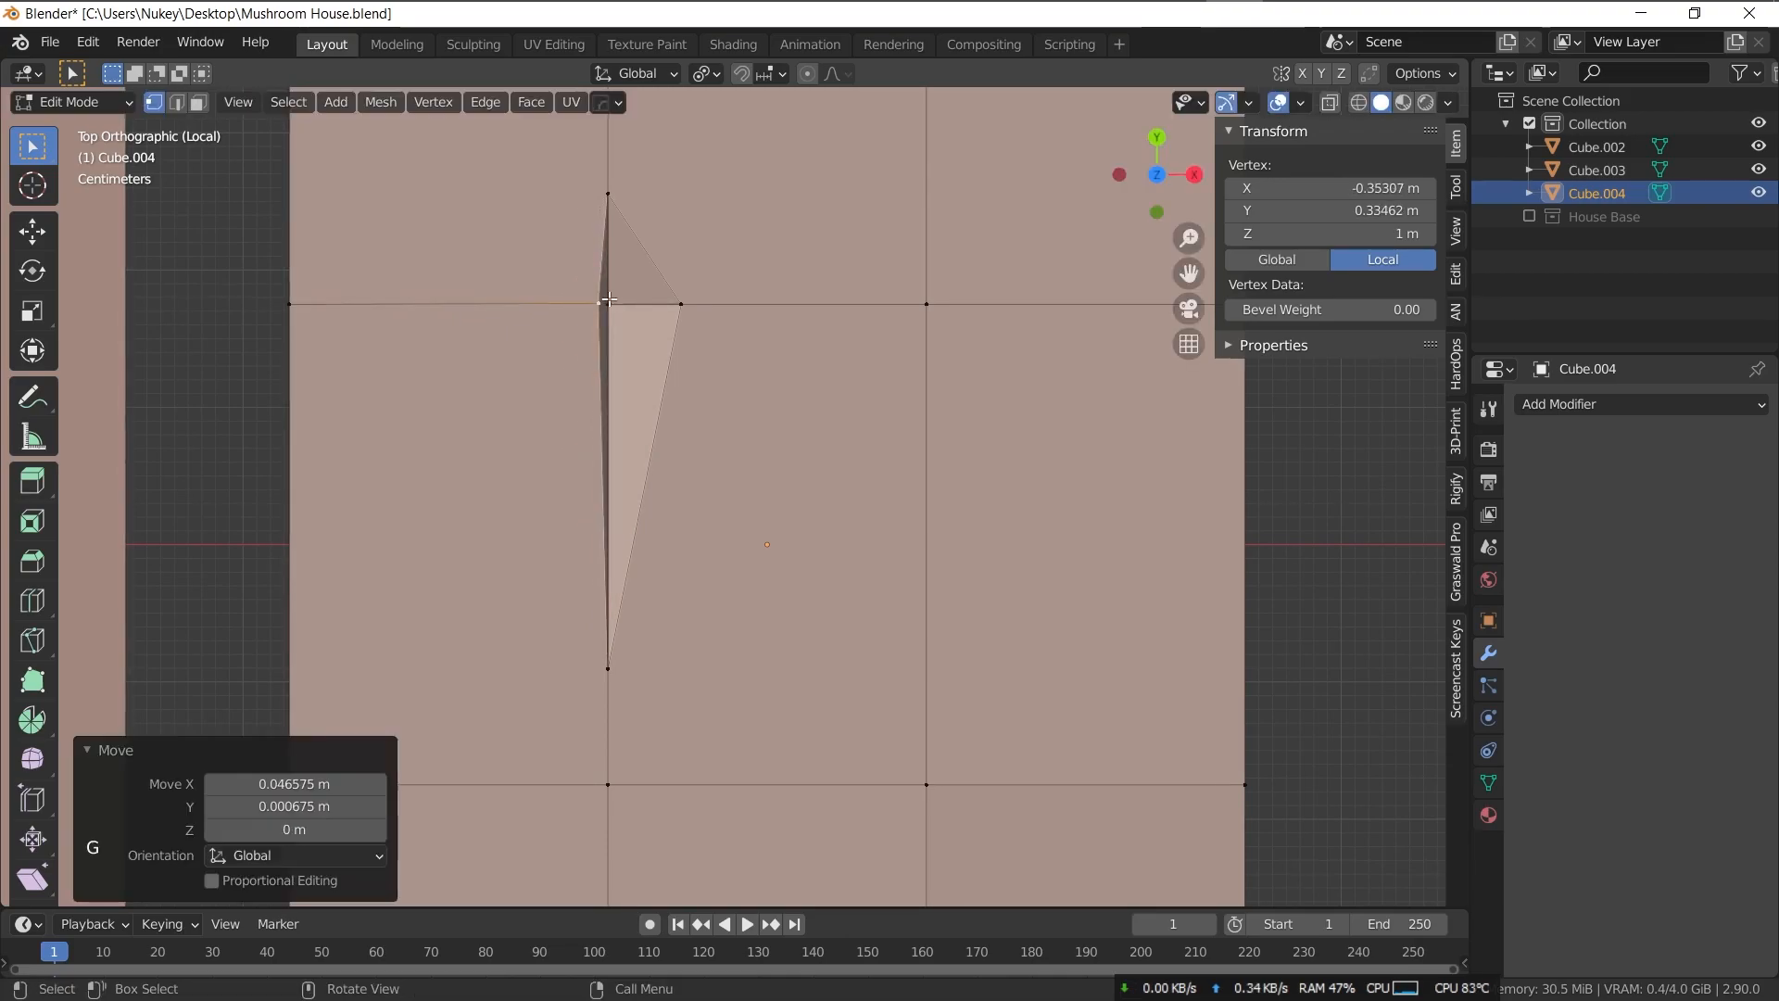
- Move the crack's +X side vertex towards its centre line to narrow the crack, and finish editing the shingle's mesh
click(681, 304)
key(g)
key(Tab)
scroll(620, 307, down, 6)
middle_drag(620, 307, 949, 469)
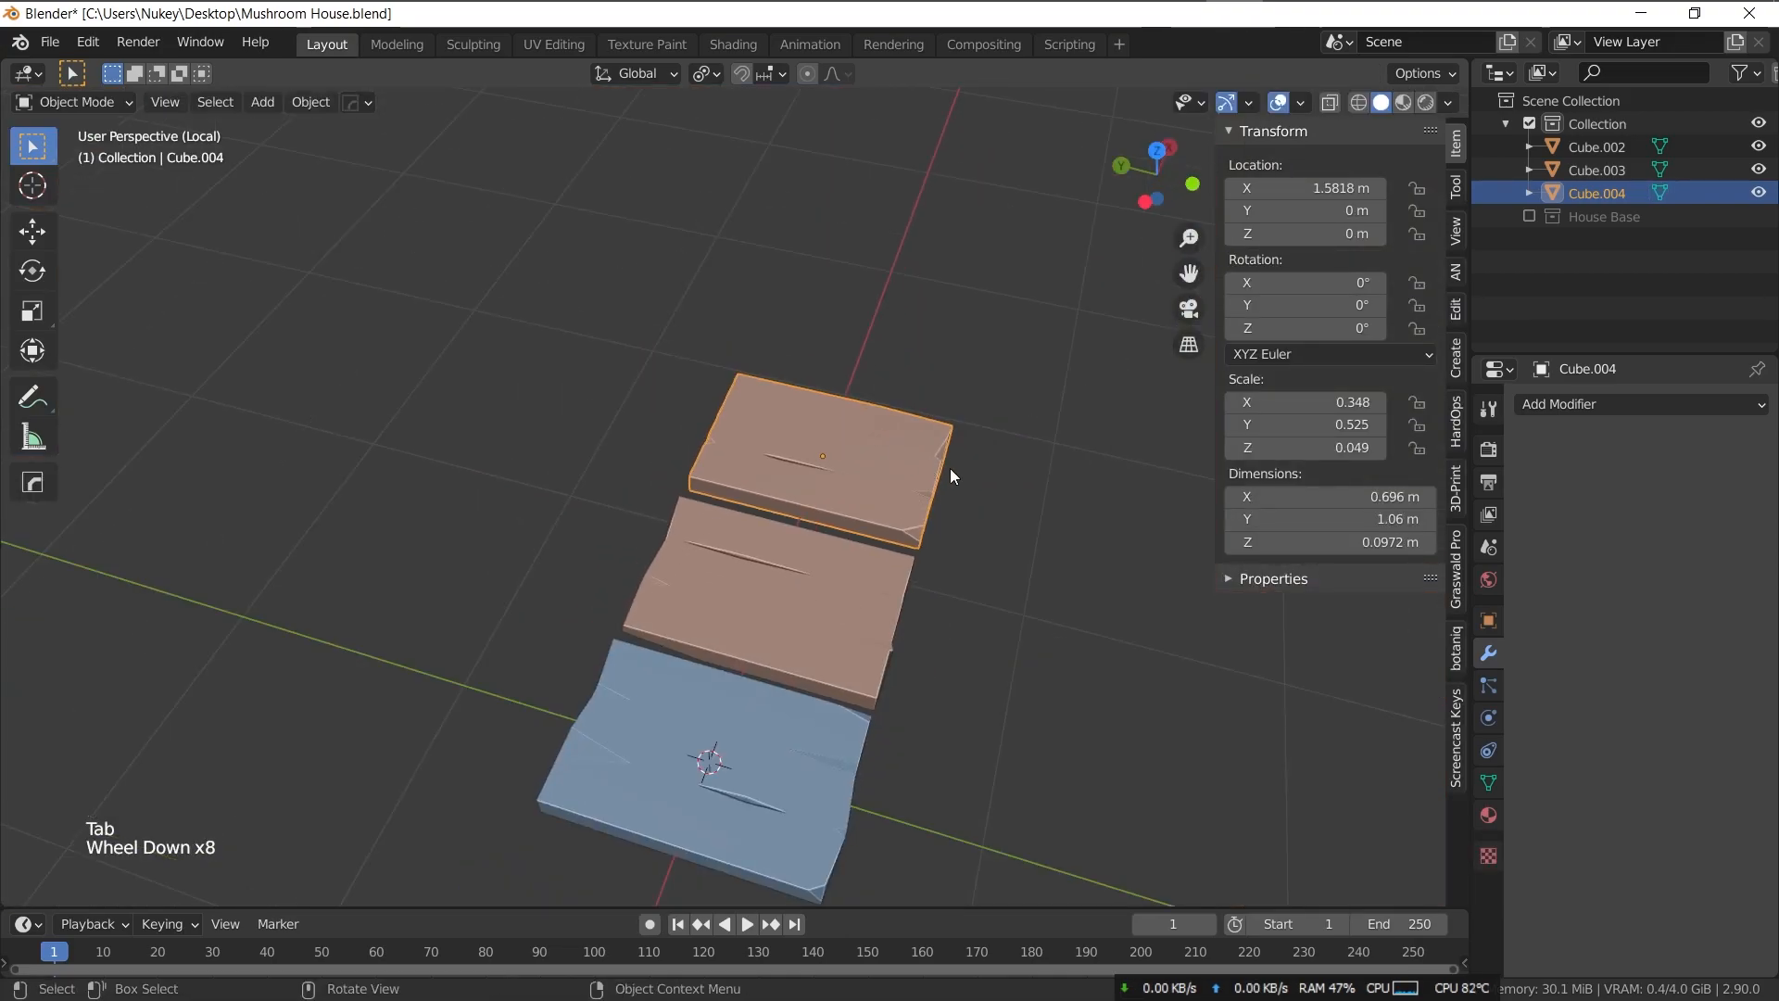
- UV-project the faces of all three shingles separately from the top, front and right views
key(KP_7)
key(c)
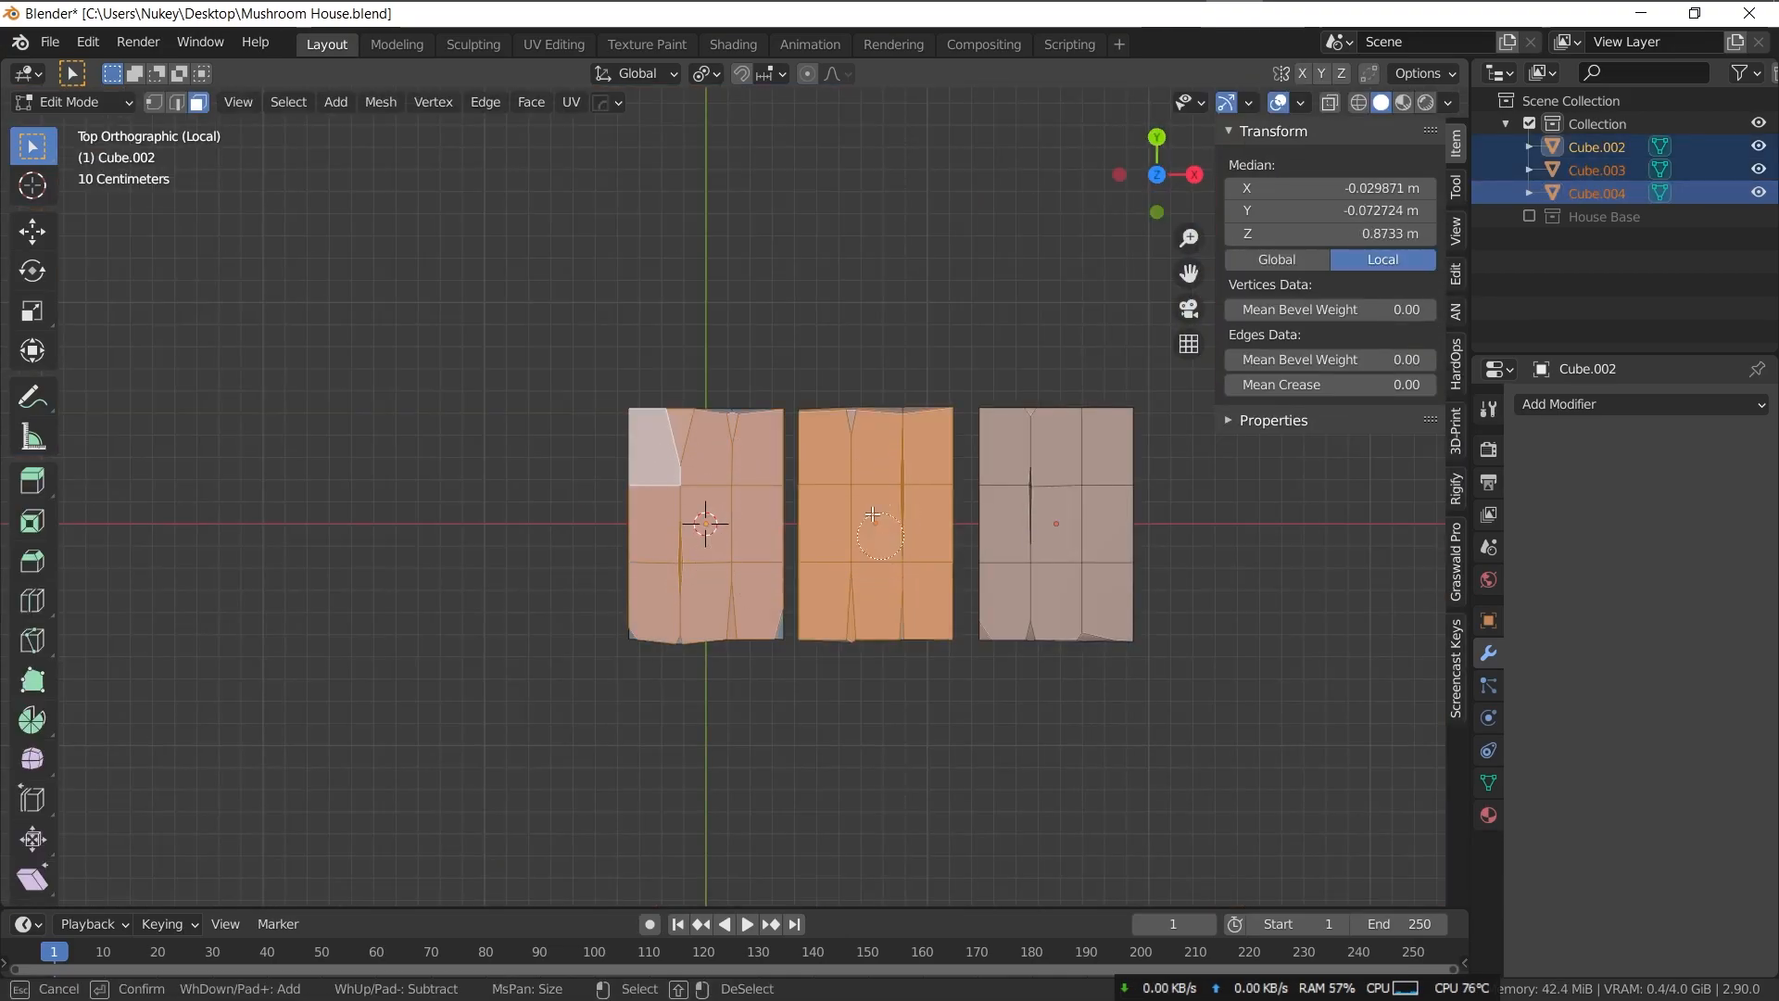
key(u)
click(815, 406)
key(KP_1)
key(u)
click(1047, 456)
key(KP_3)
key(u)
click(938, 413)
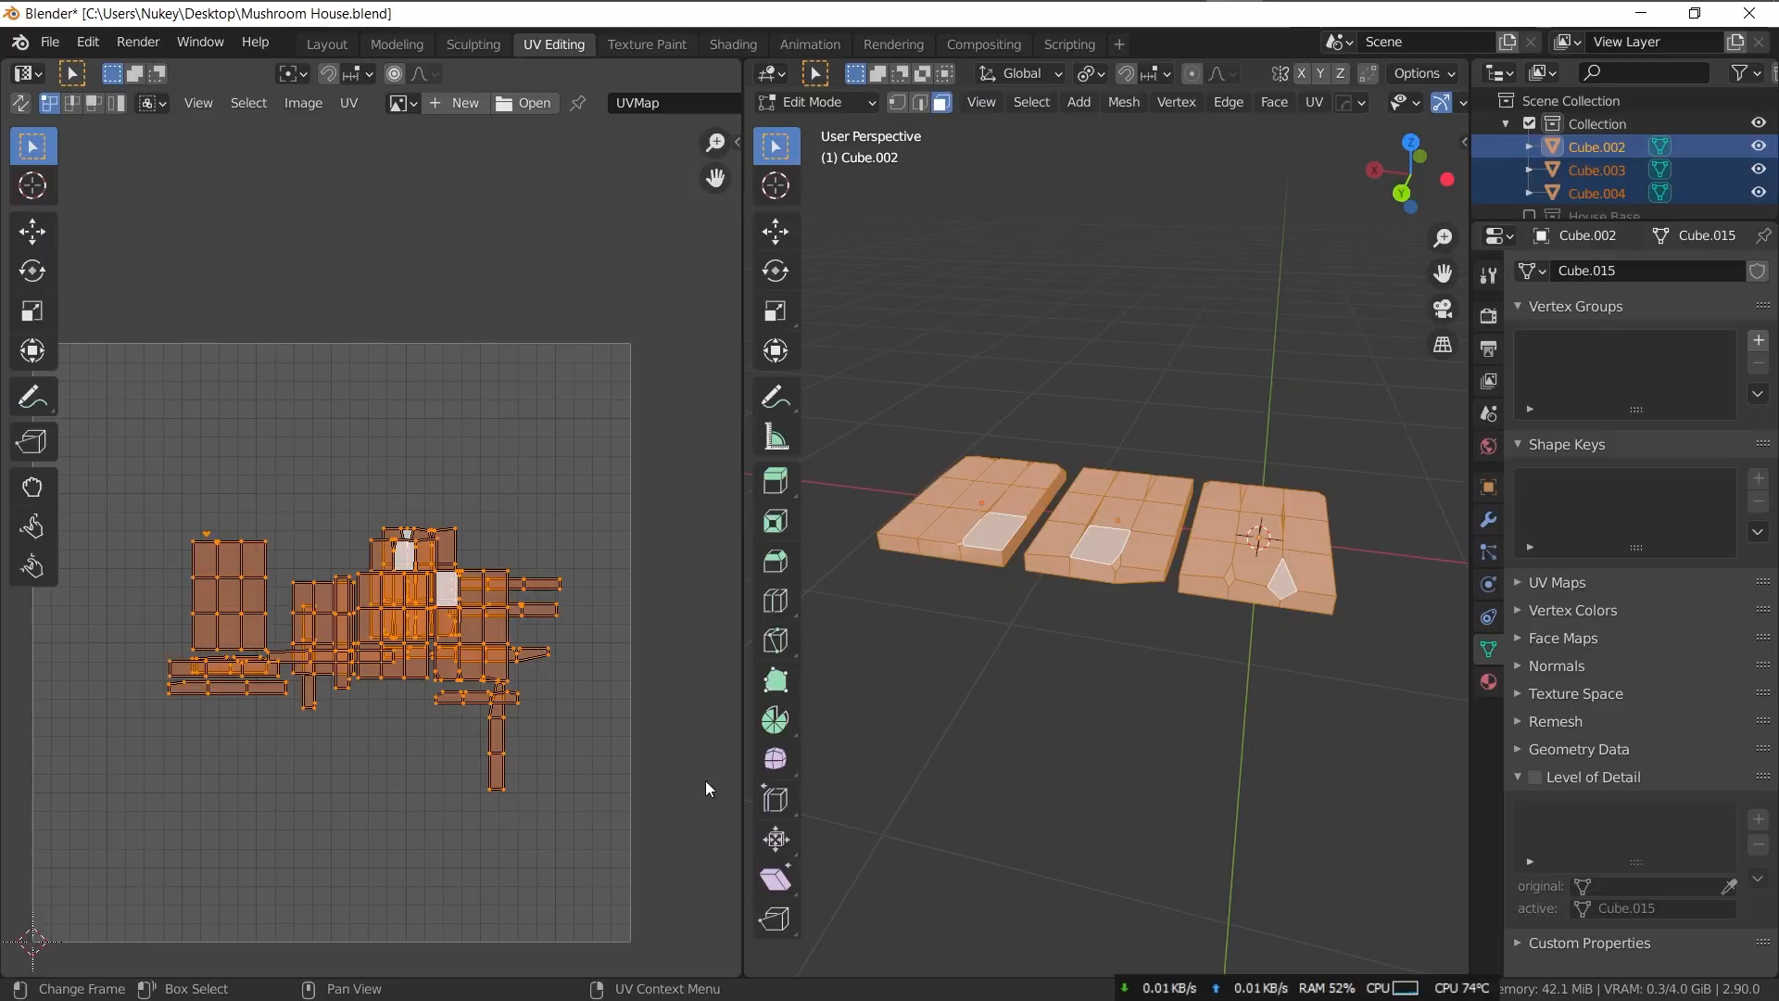
key(n)
click(588, 765)
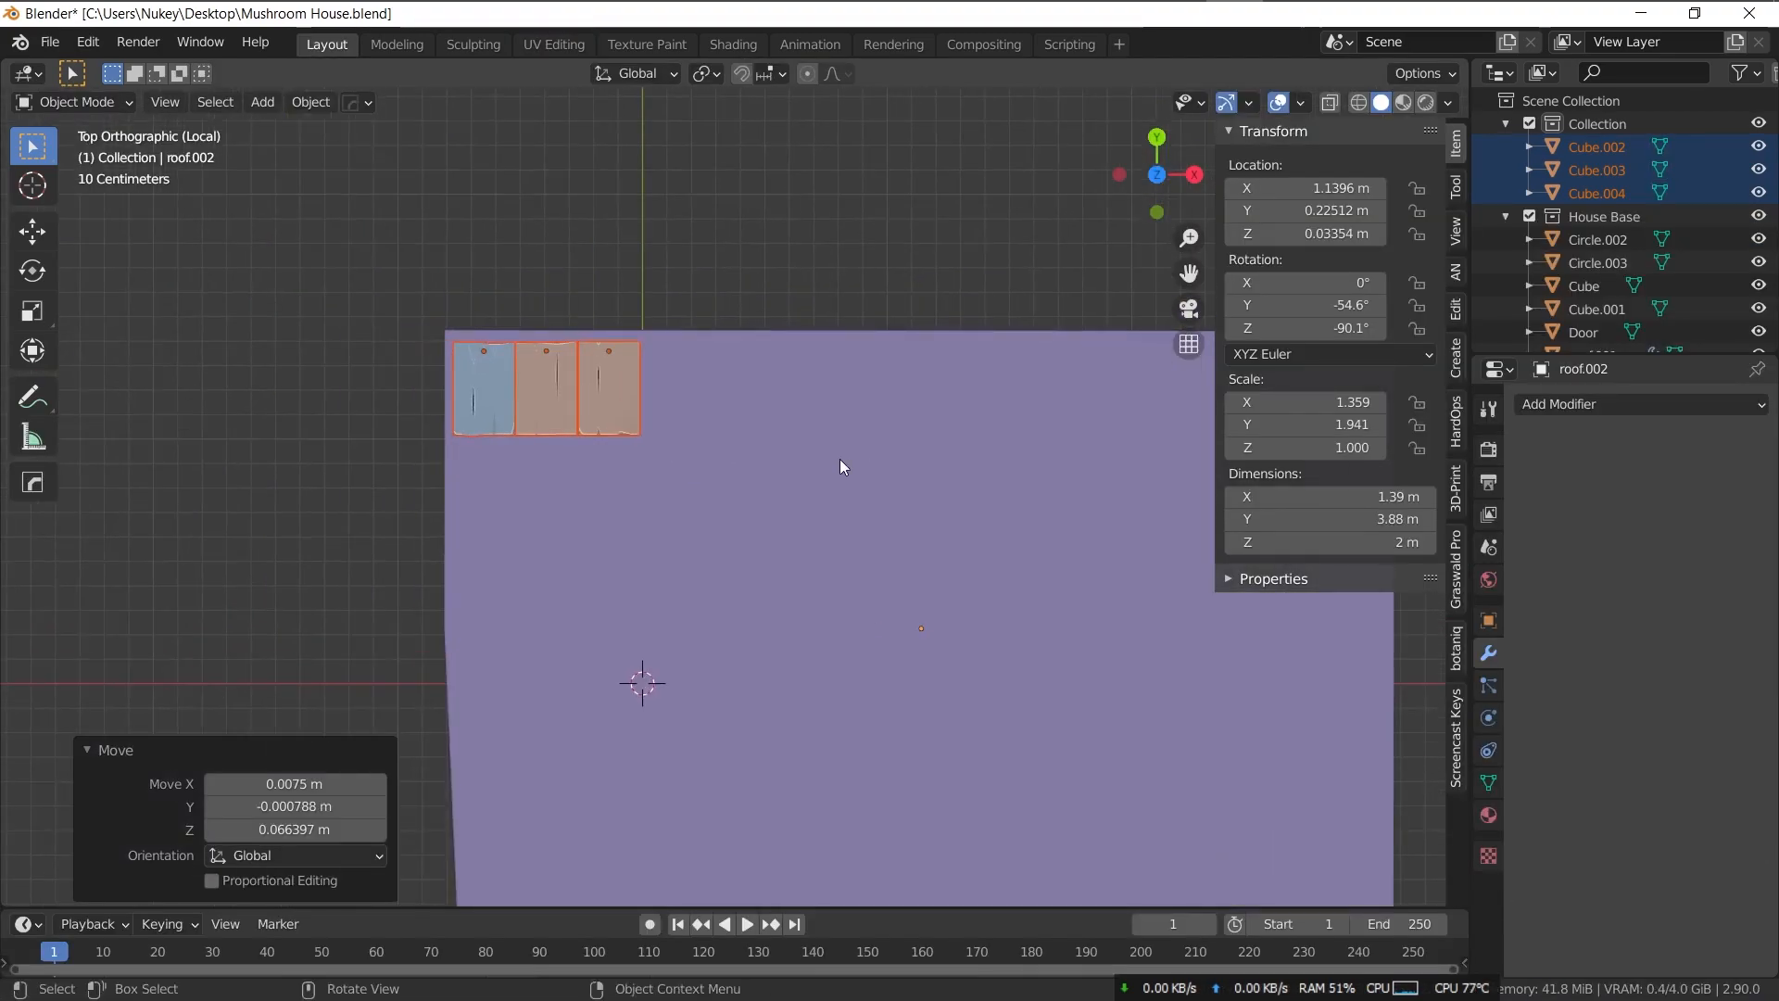
- Duplicate the three selected shingles, rotate the copies 180° about Z and place them beside the originals along the flat roof plane's edge
middle_drag(631, 478, 814, 197)
key(alt+r)
key(KP_7)
key(shift+d)
key(r)
key(z)
key(1)
key(8)
key(0)
key(Return)
key(g)
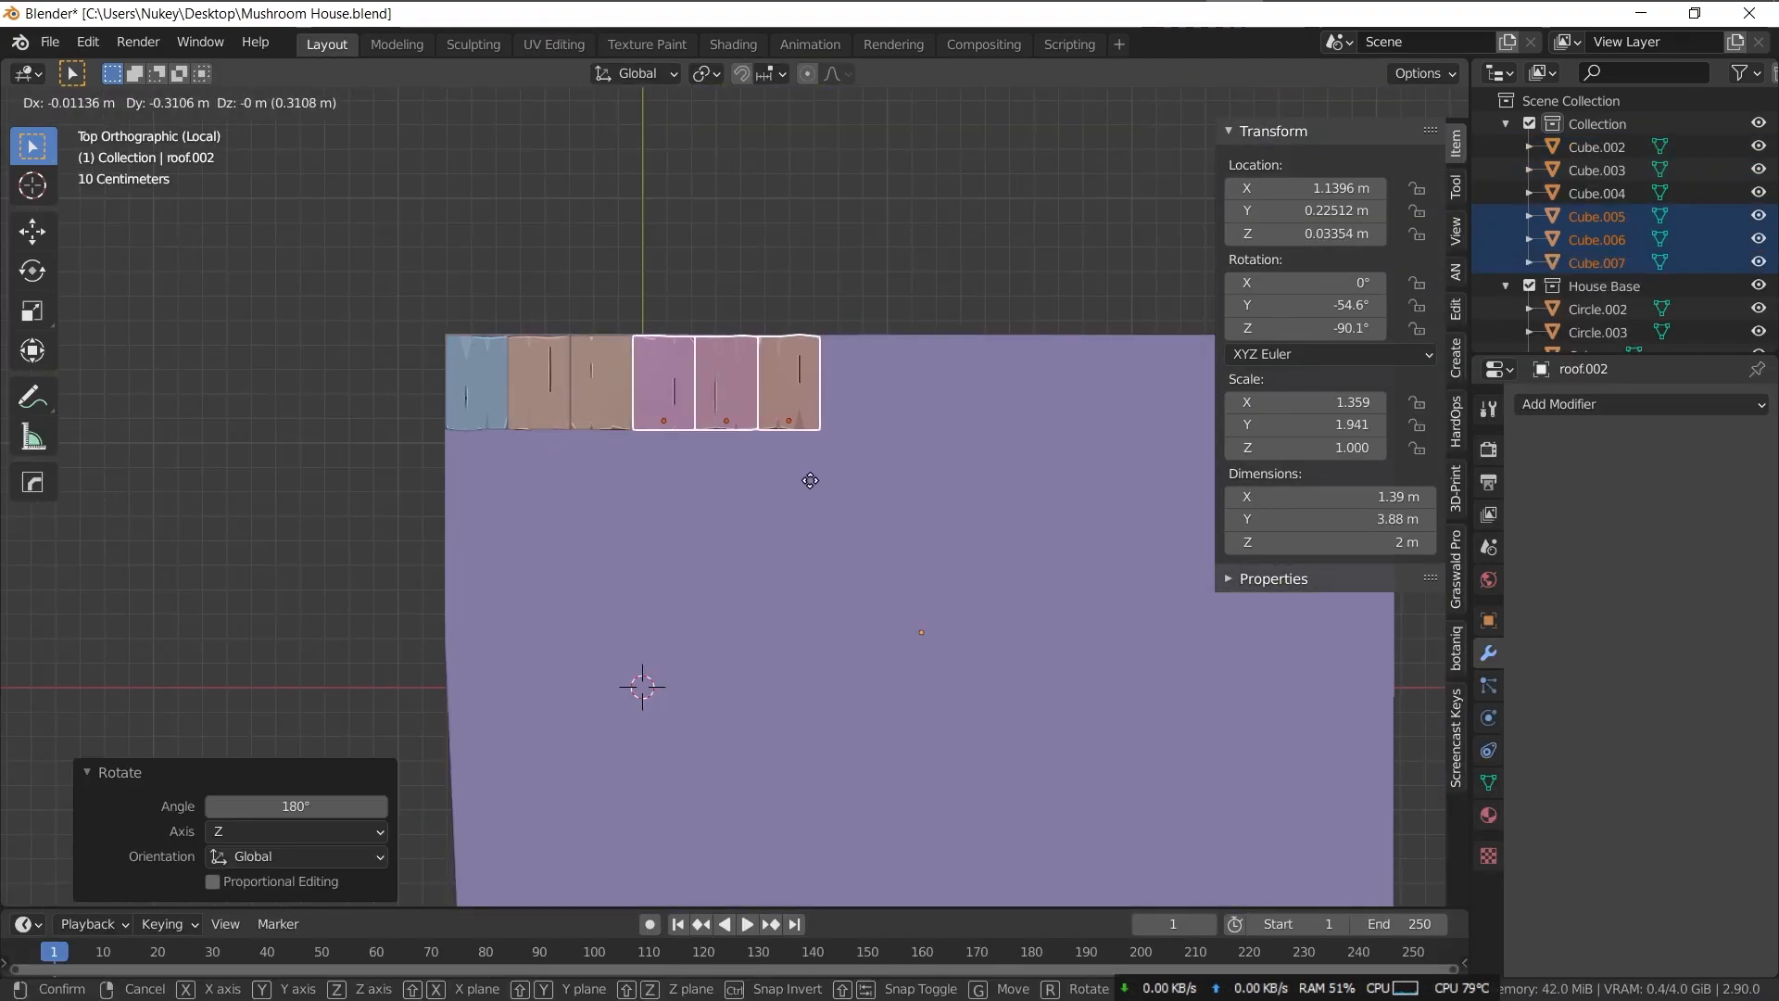
click(790, 450)
- Duplicate the group of shingles along X and add further copies to complete the row across the roof plane
shift+middle_drag(789, 450, 662, 485)
key(shift+d)
key(x)
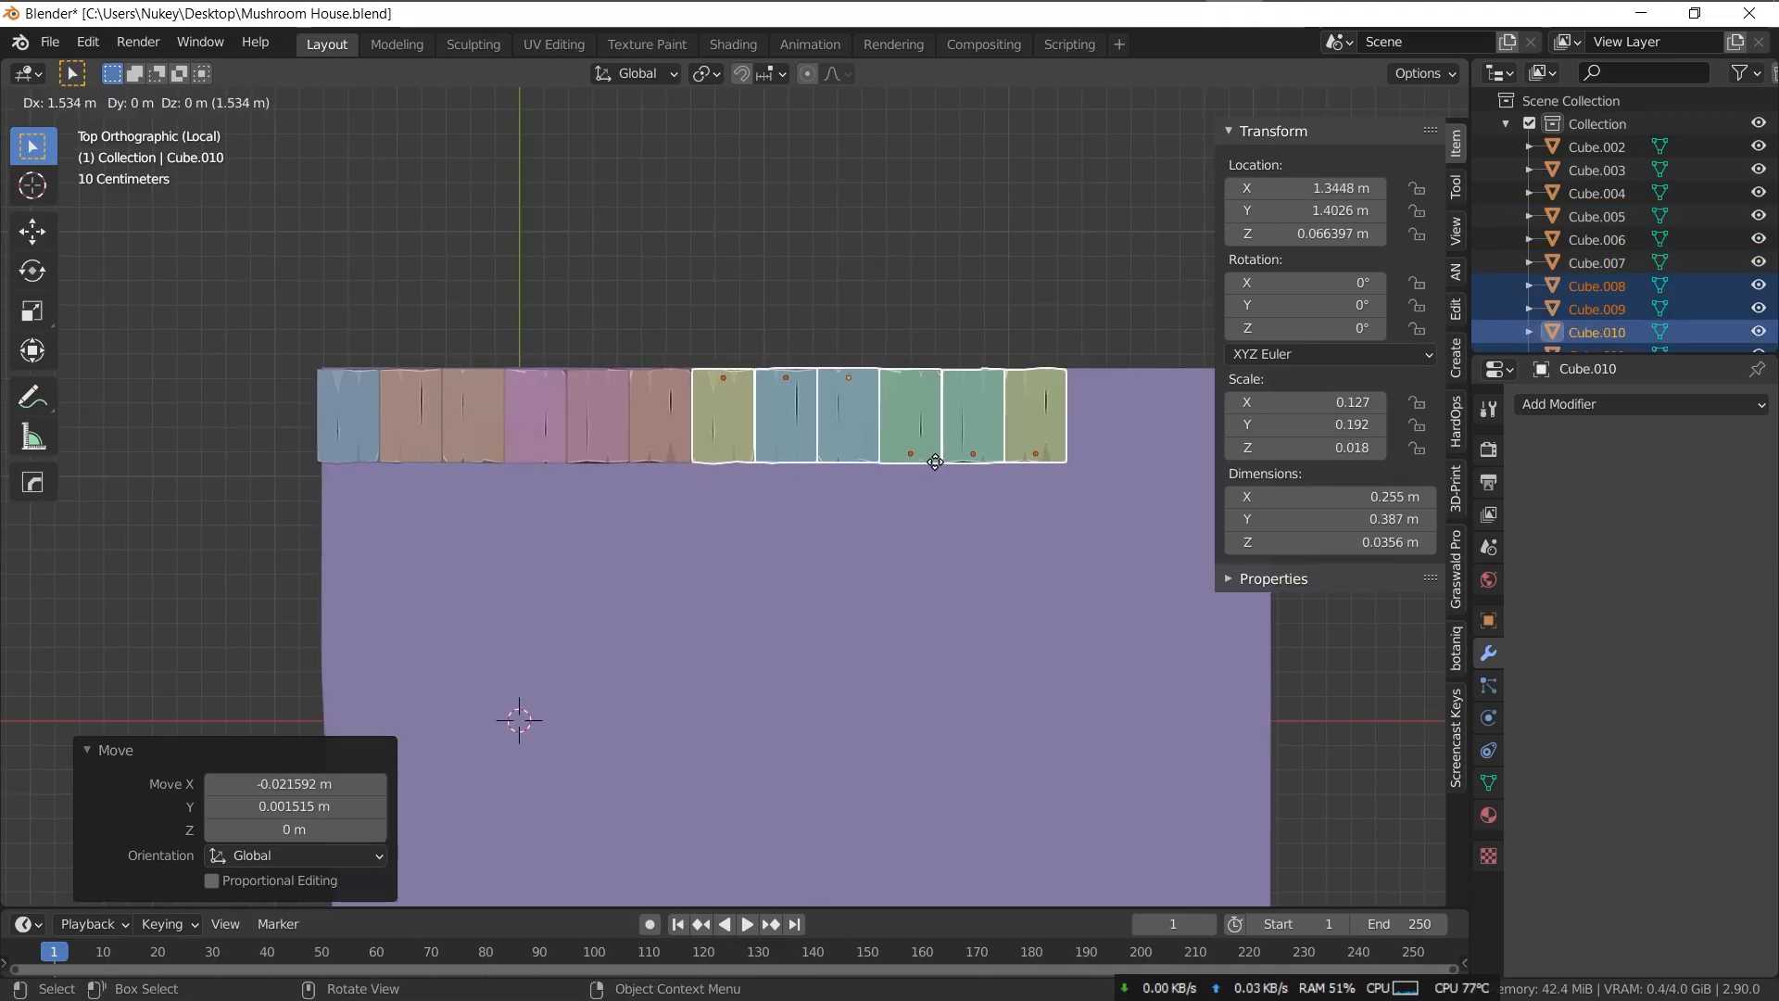
click(1011, 482)
scroll(1012, 490, down, 2)
key(shift+d)
click(1097, 448)
click(1054, 434)
- Select every shingle in the row and move the row about 0.04 m along -X to centre it over the roof plane
click(1597, 147)
scroll(1597, 231, down, 5)
shift+click(1597, 271)
key(g)
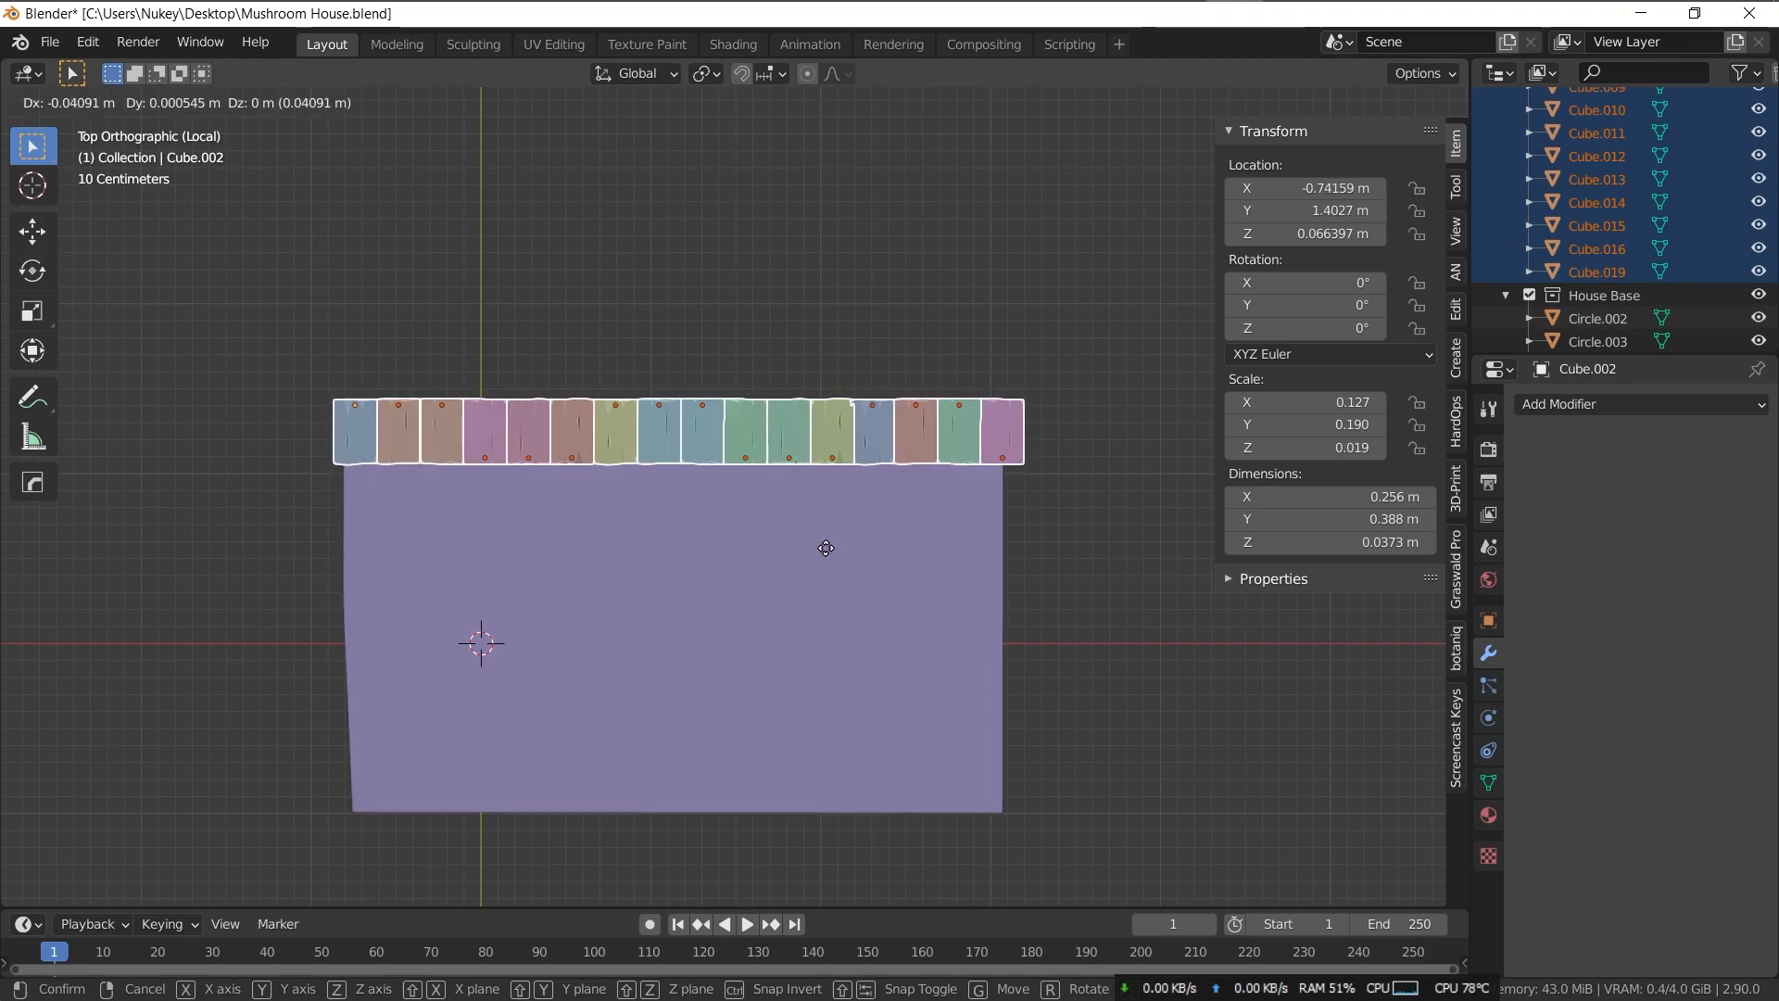
click(825, 548)
- Duplicate the overlapping shingle rows repeatedly along -Y, in two-row copies about 0.6 m apart, to cover the roof plane
scroll(936, 560, up, 1)
key(shift+d)
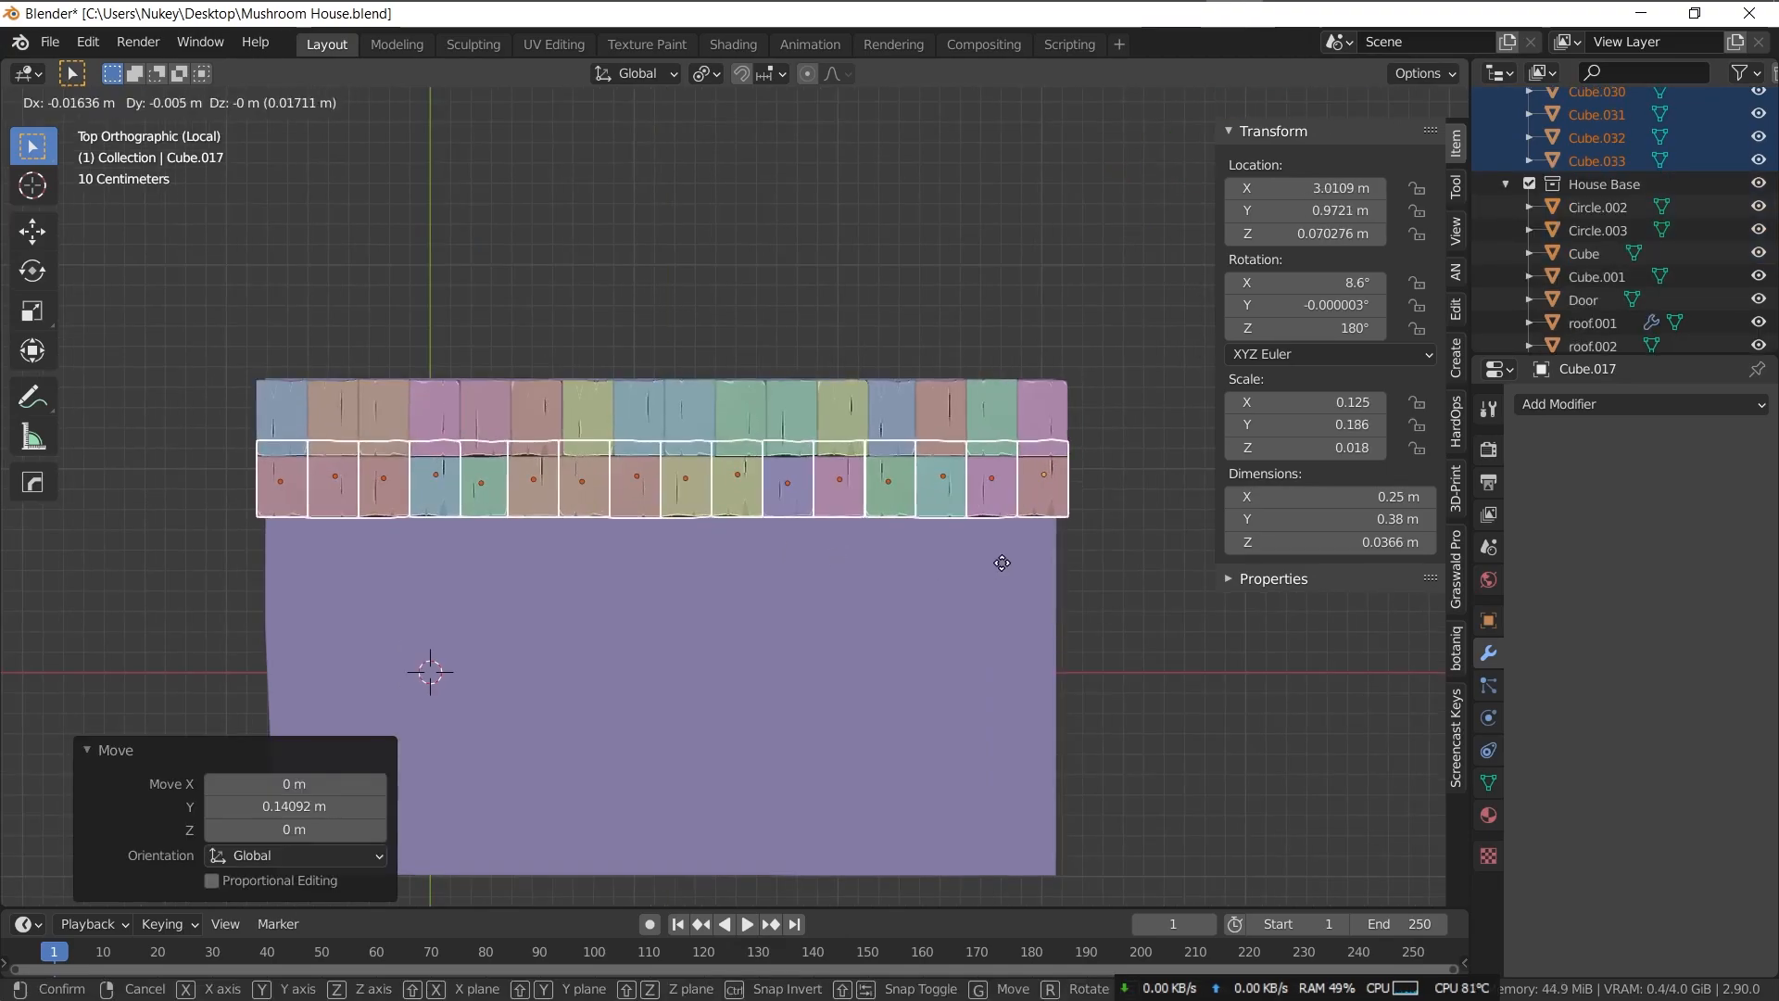
click(1006, 680)
key(shift+d)
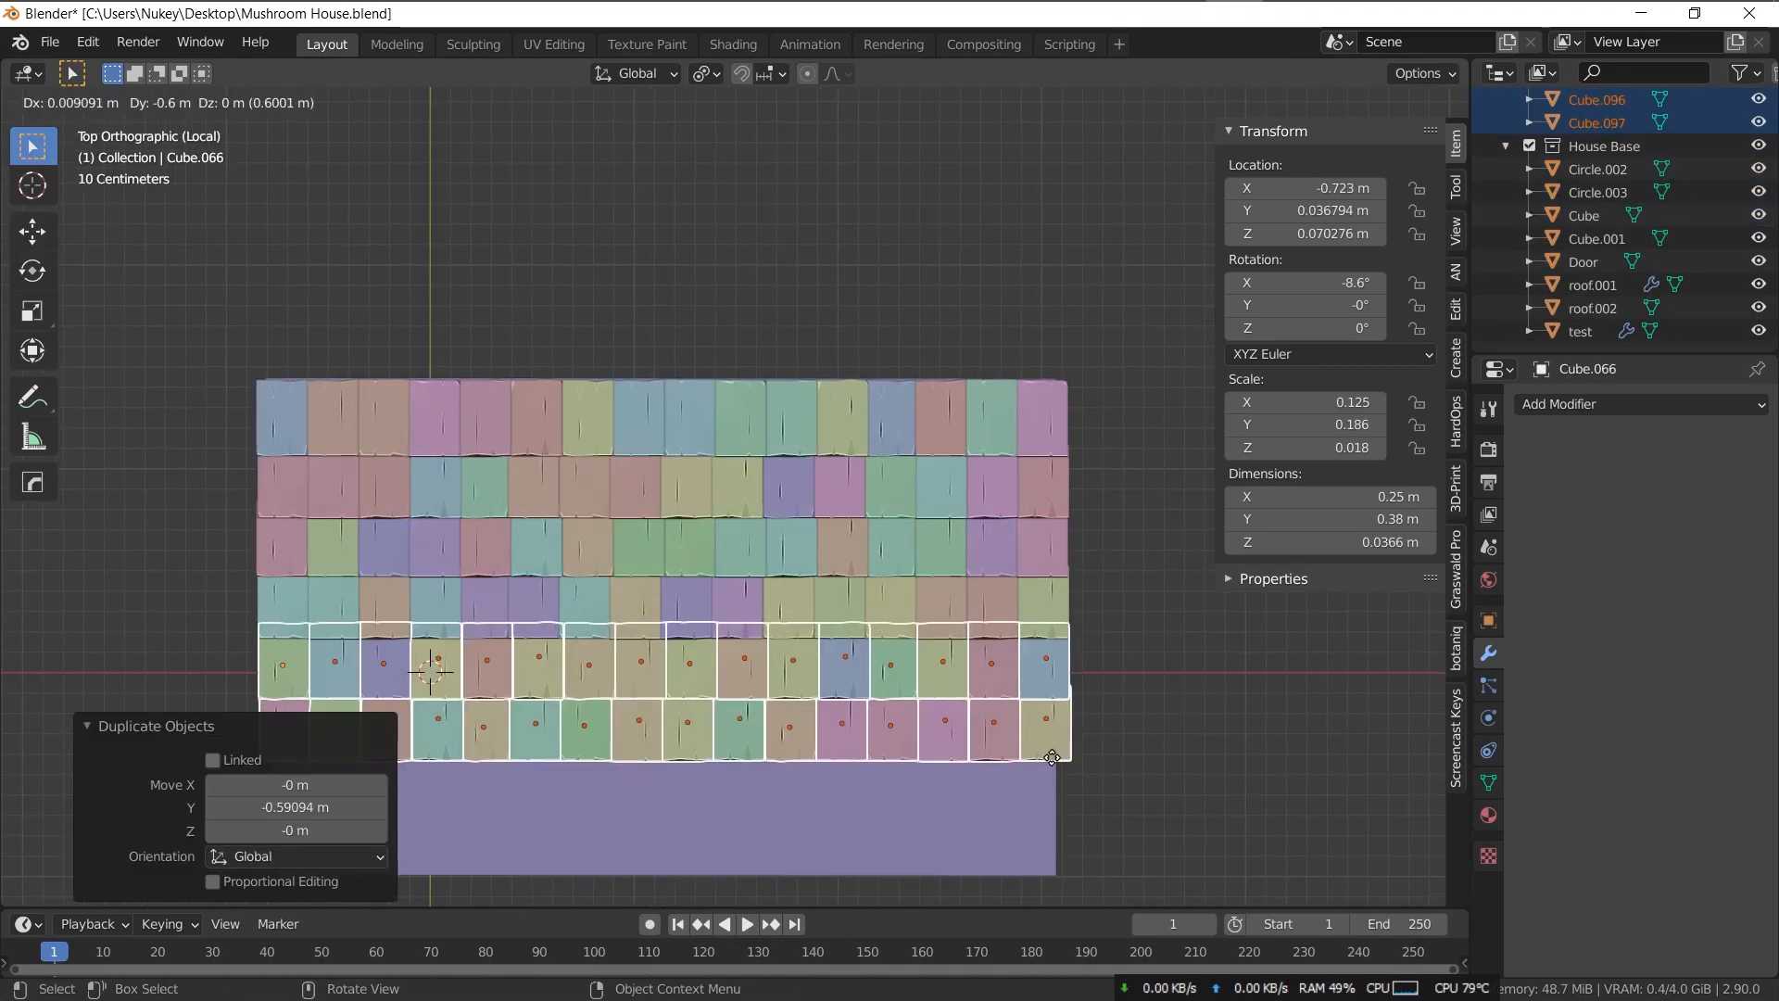
scroll(1052, 758, down, 2)
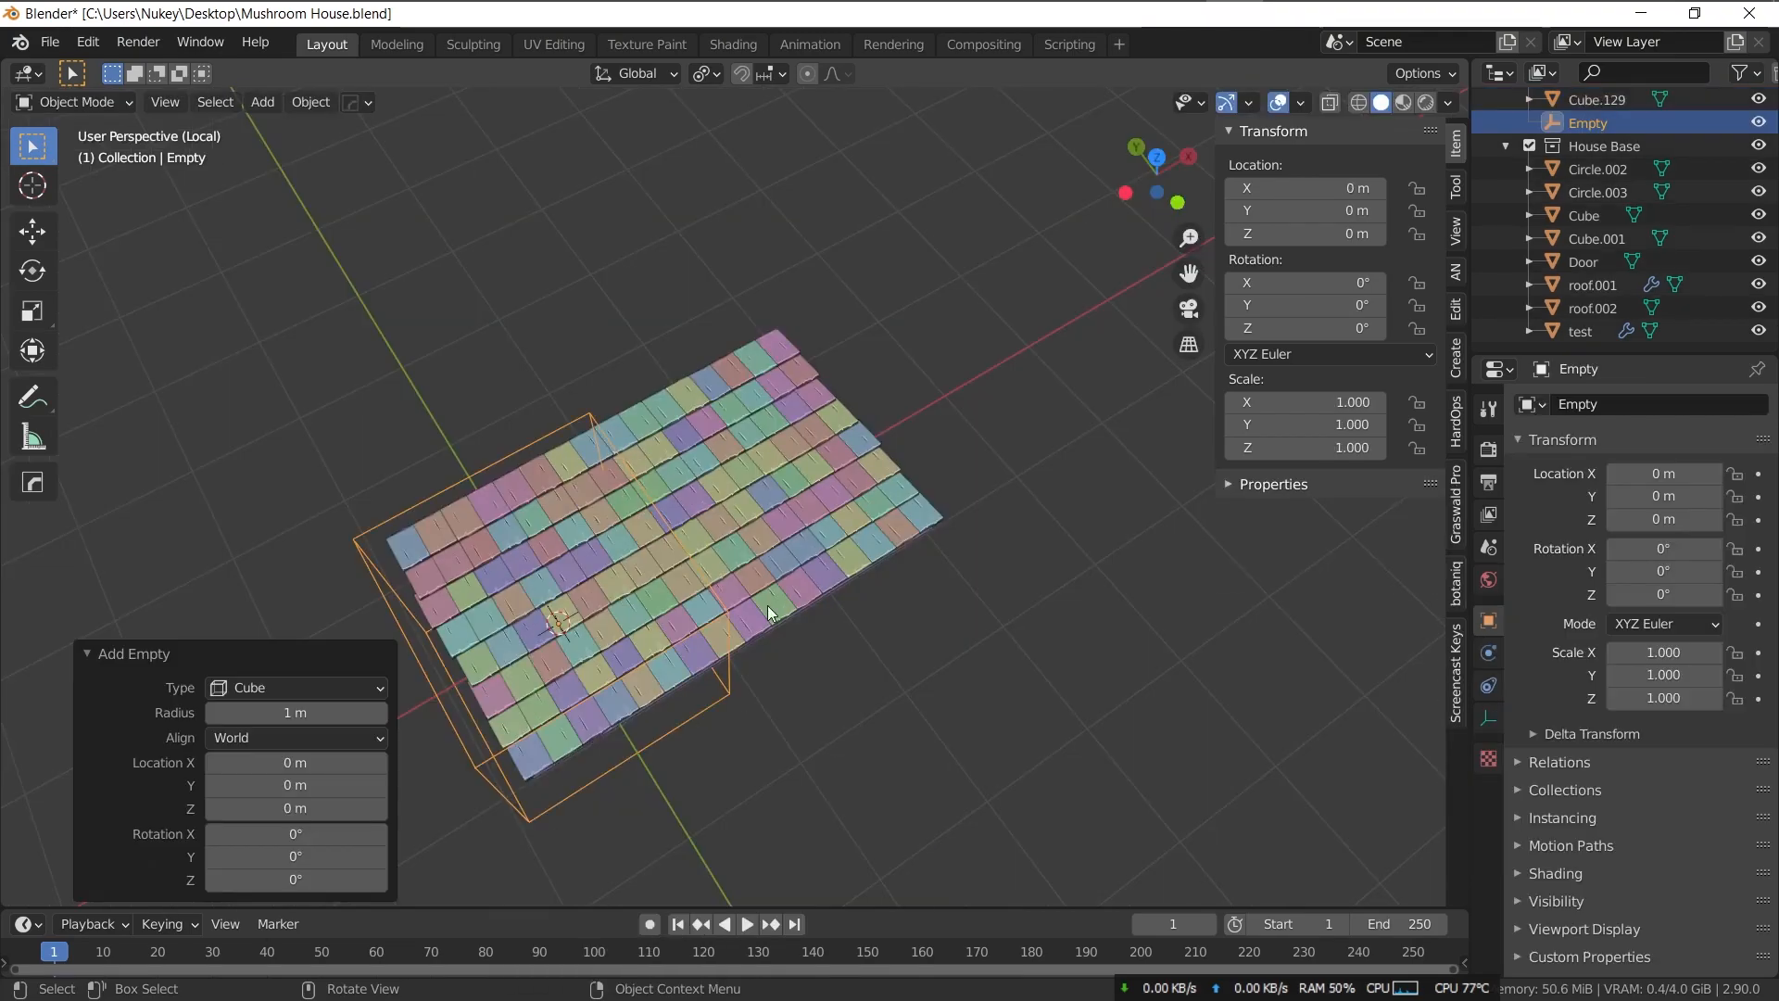
- Centre the cube empty on the shingle field at about X 1.17 m, Y 0.24 m and scale it to 1.964 in X and 1.307 in Y
key(KP_7)
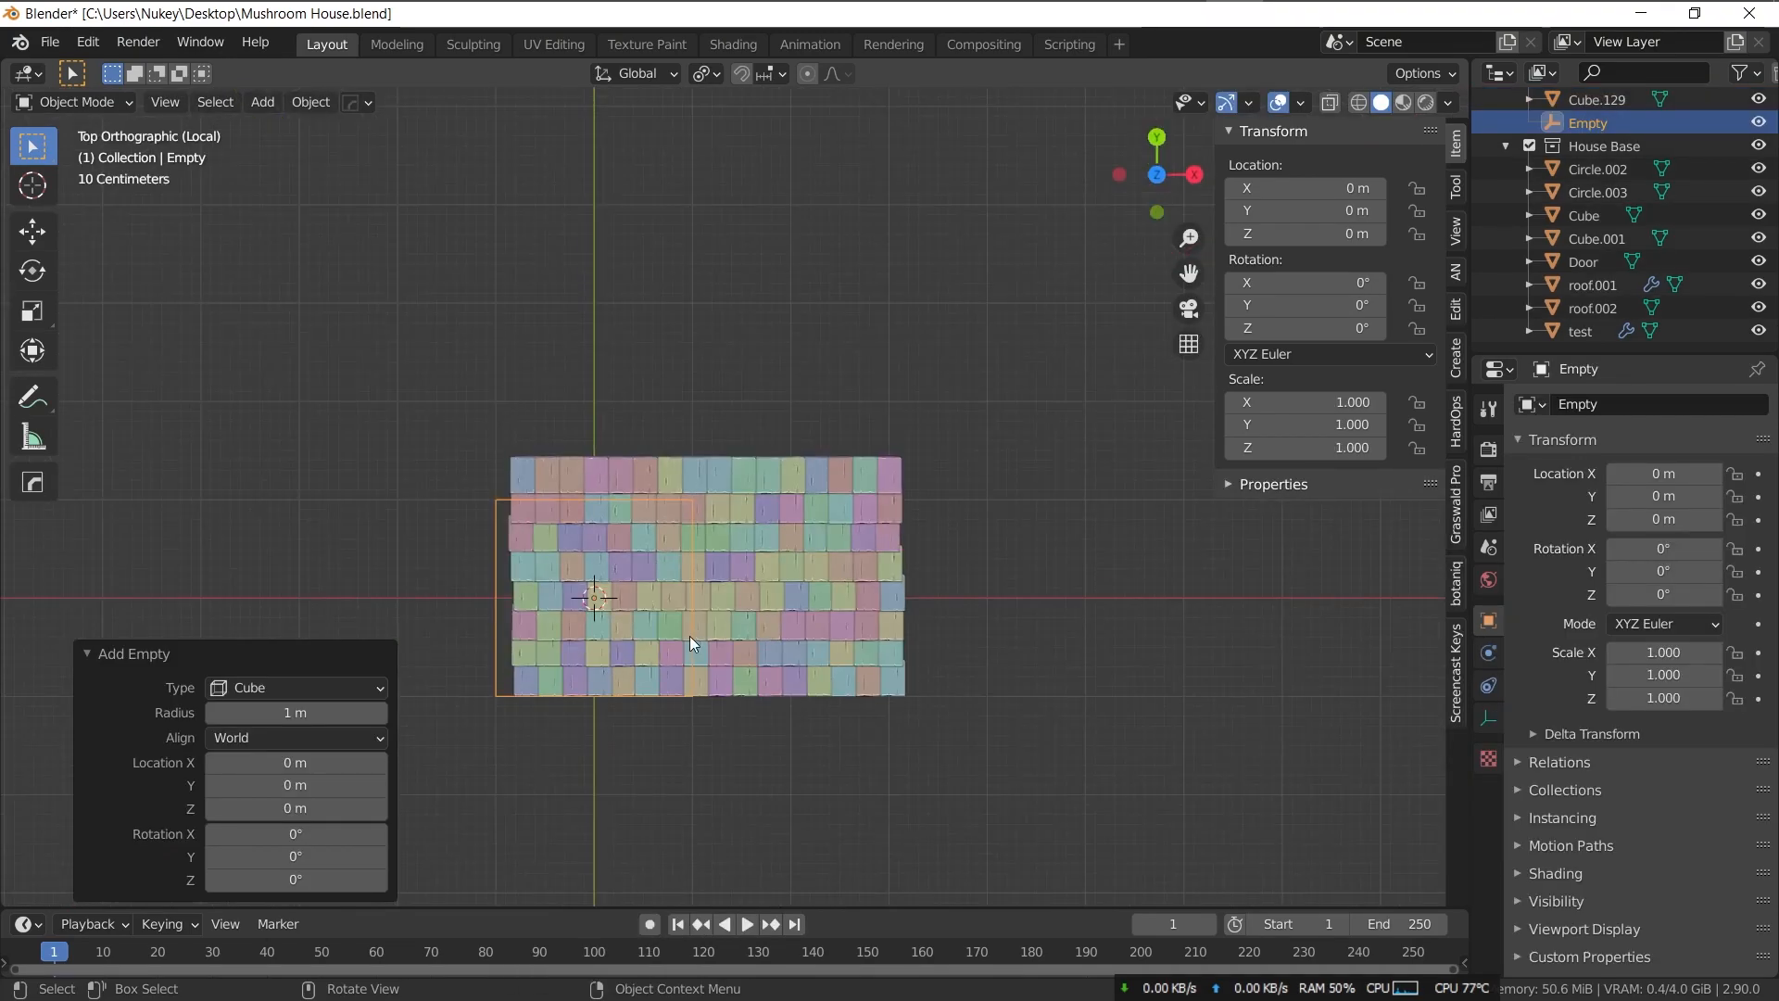
key(g)
click(810, 613)
key(s)
click(821, 635)
key(s)
key(x)
click(882, 643)
- Scale the cube empty to 0.257 in Z and move it to about Z 0.08 m so that it encloses the shingles
middle_drag(881, 643, 821, 471)
key(s)
key(z)
click(728, 556)
key(g)
click(728, 554)
- Delete the flat roof plane (roof.002) that served as a guide beneath the shingles
click(750, 598)
key(x)
click(750, 598)
- Select all shingles with the cube empty as the active object and parent them to it
key(a)
shift+click(897, 535)
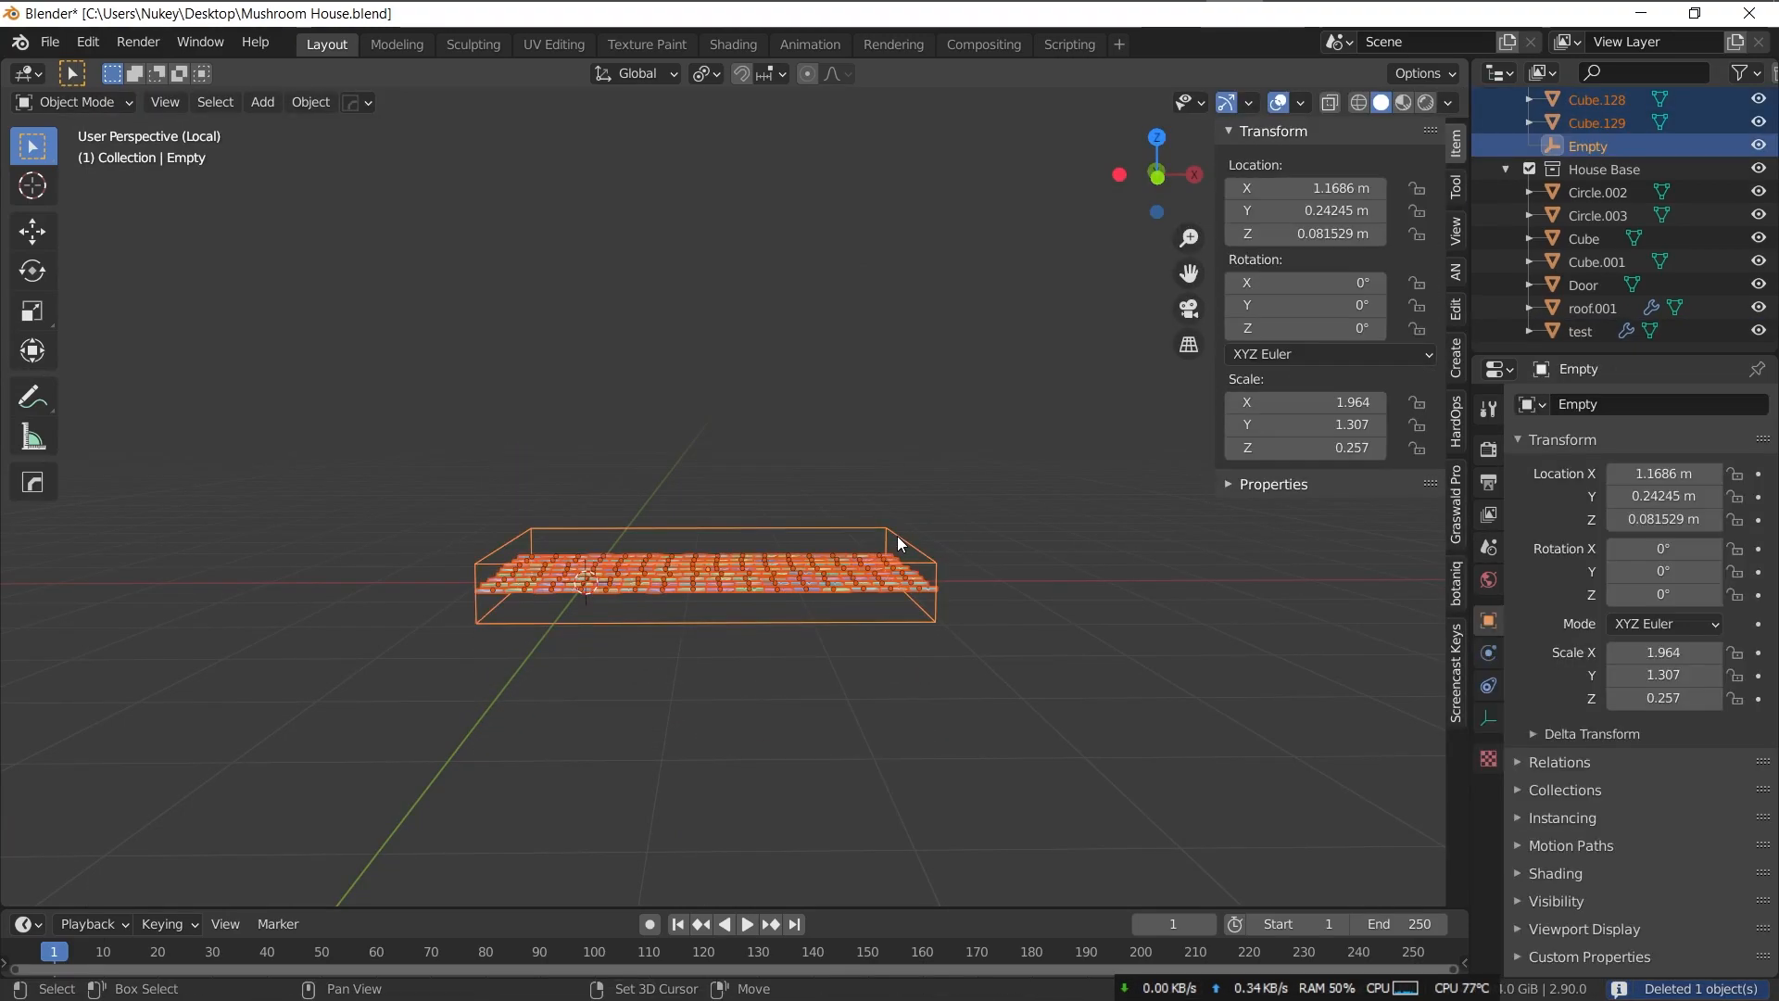
key(ctrl+p)
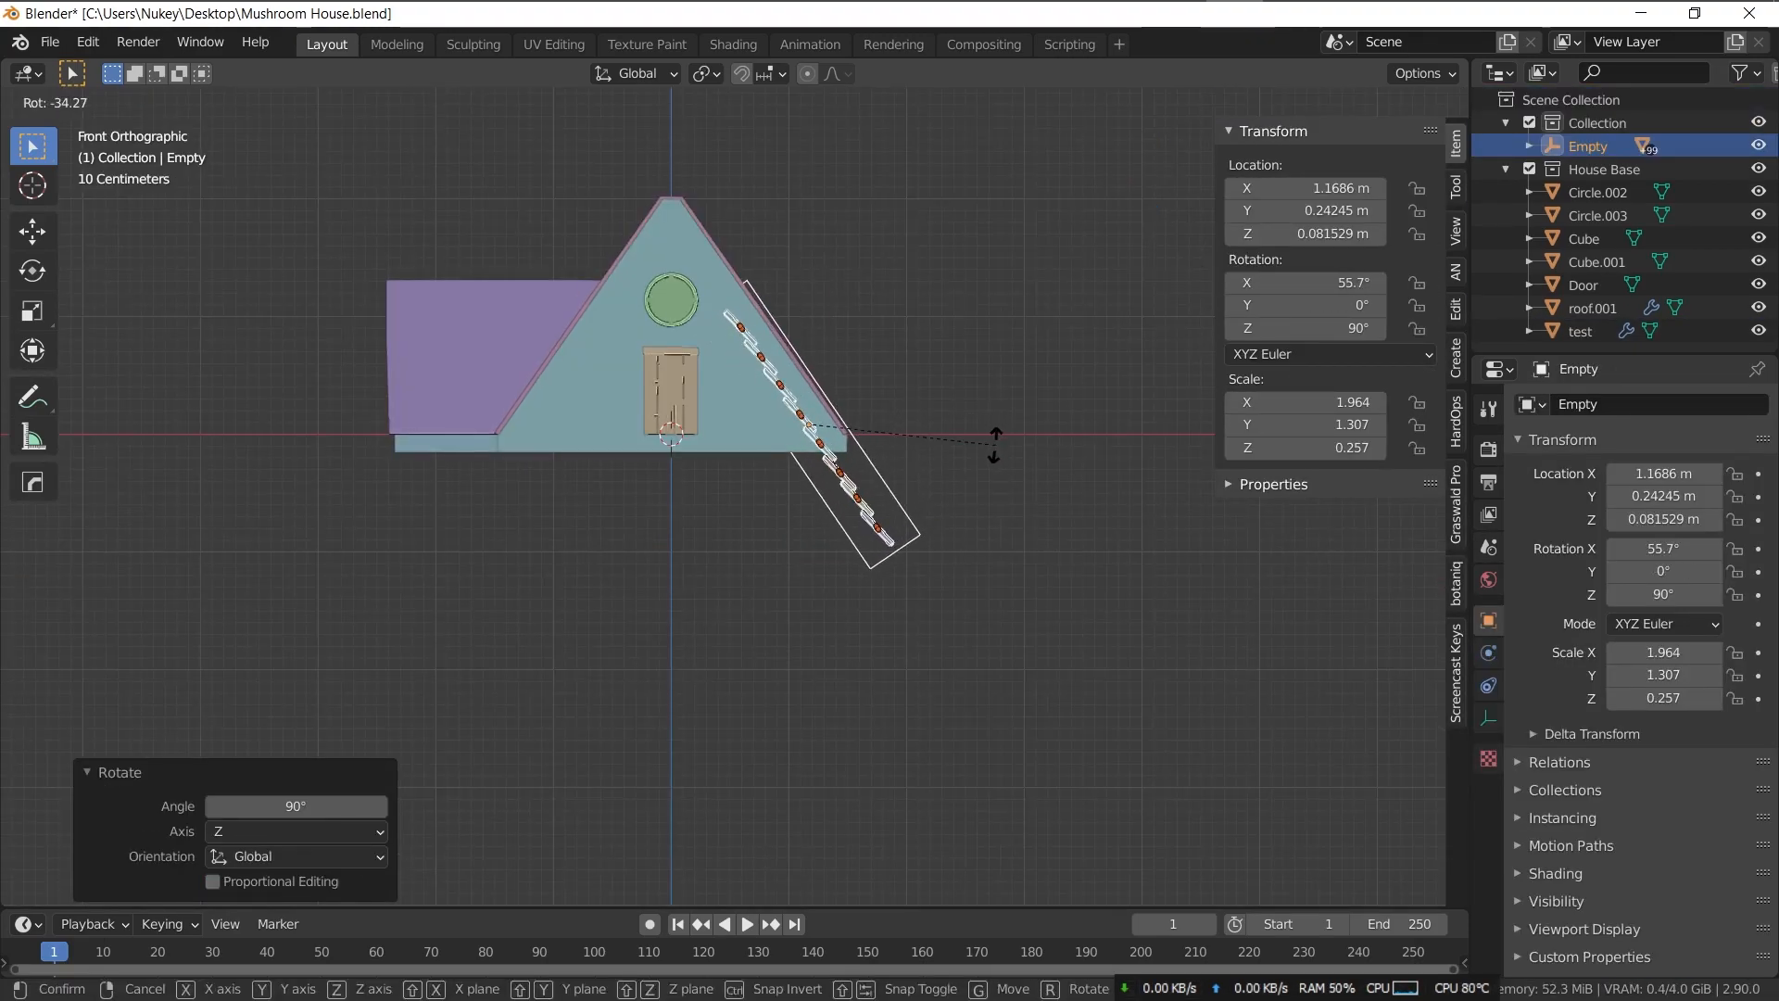
- Rotate the empty with its shingles about -34.9° in the front view and move it onto the main block's +X roof slope
click(996, 442)
key(g)
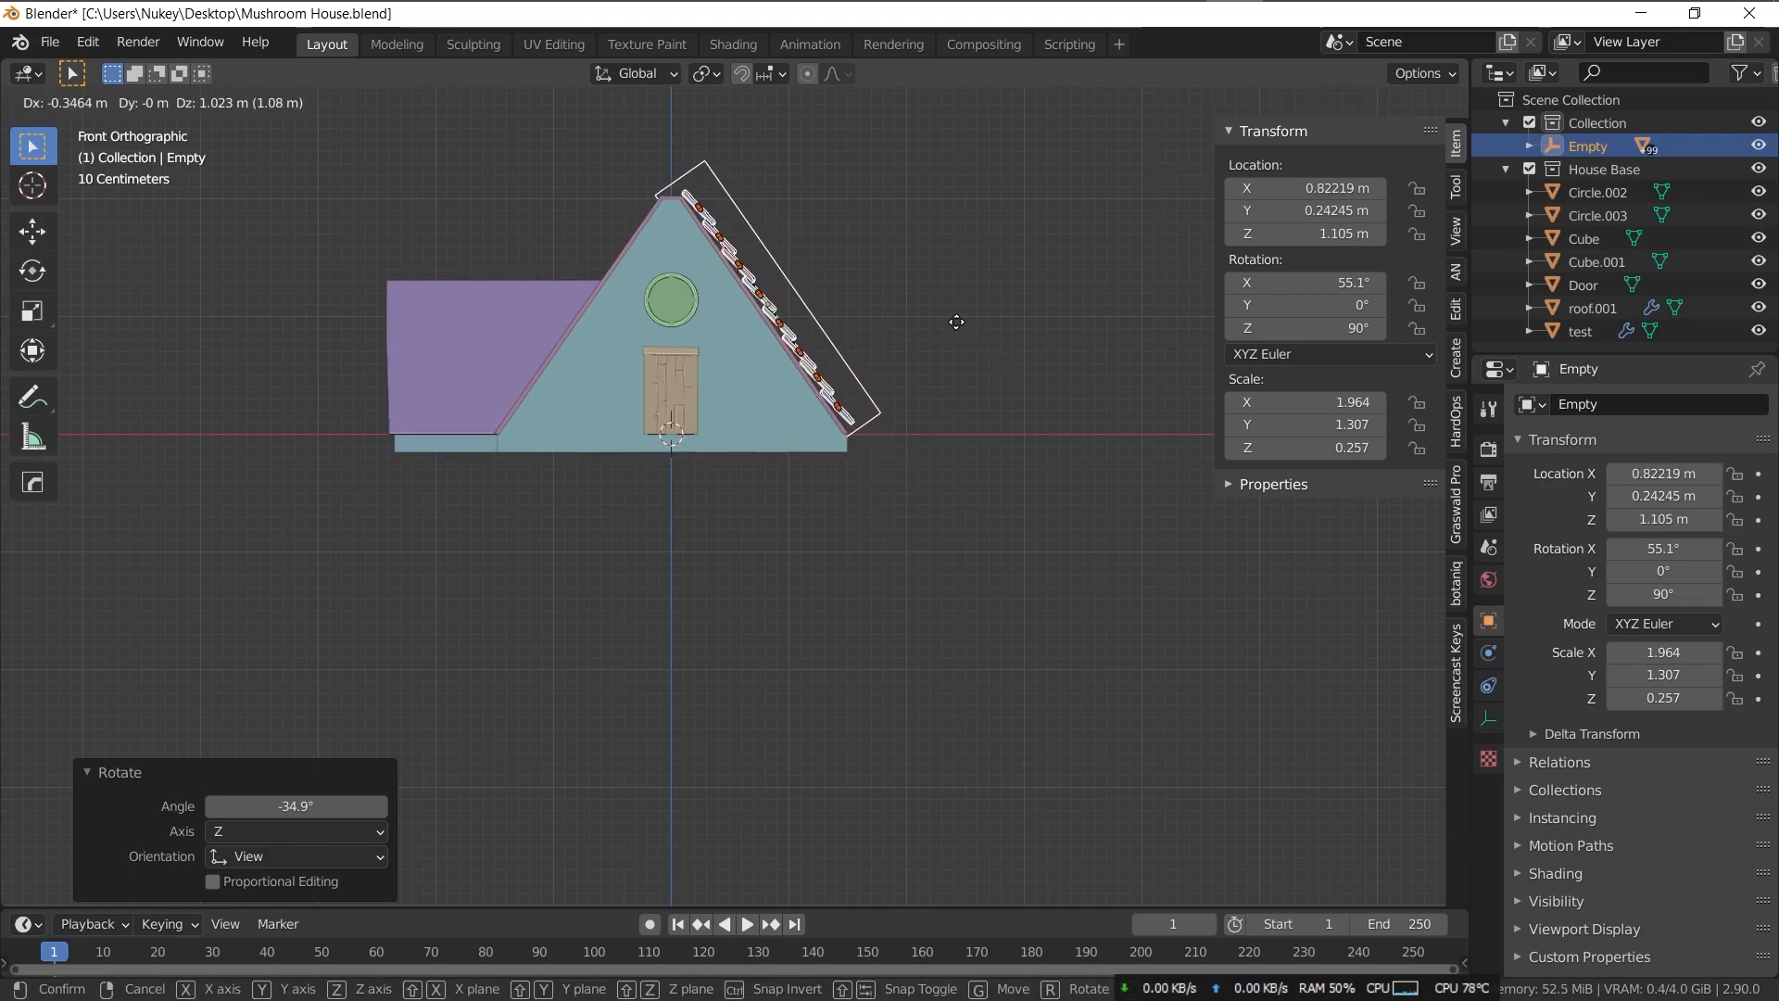
click(954, 347)
middle_drag(954, 348, 710, 409)
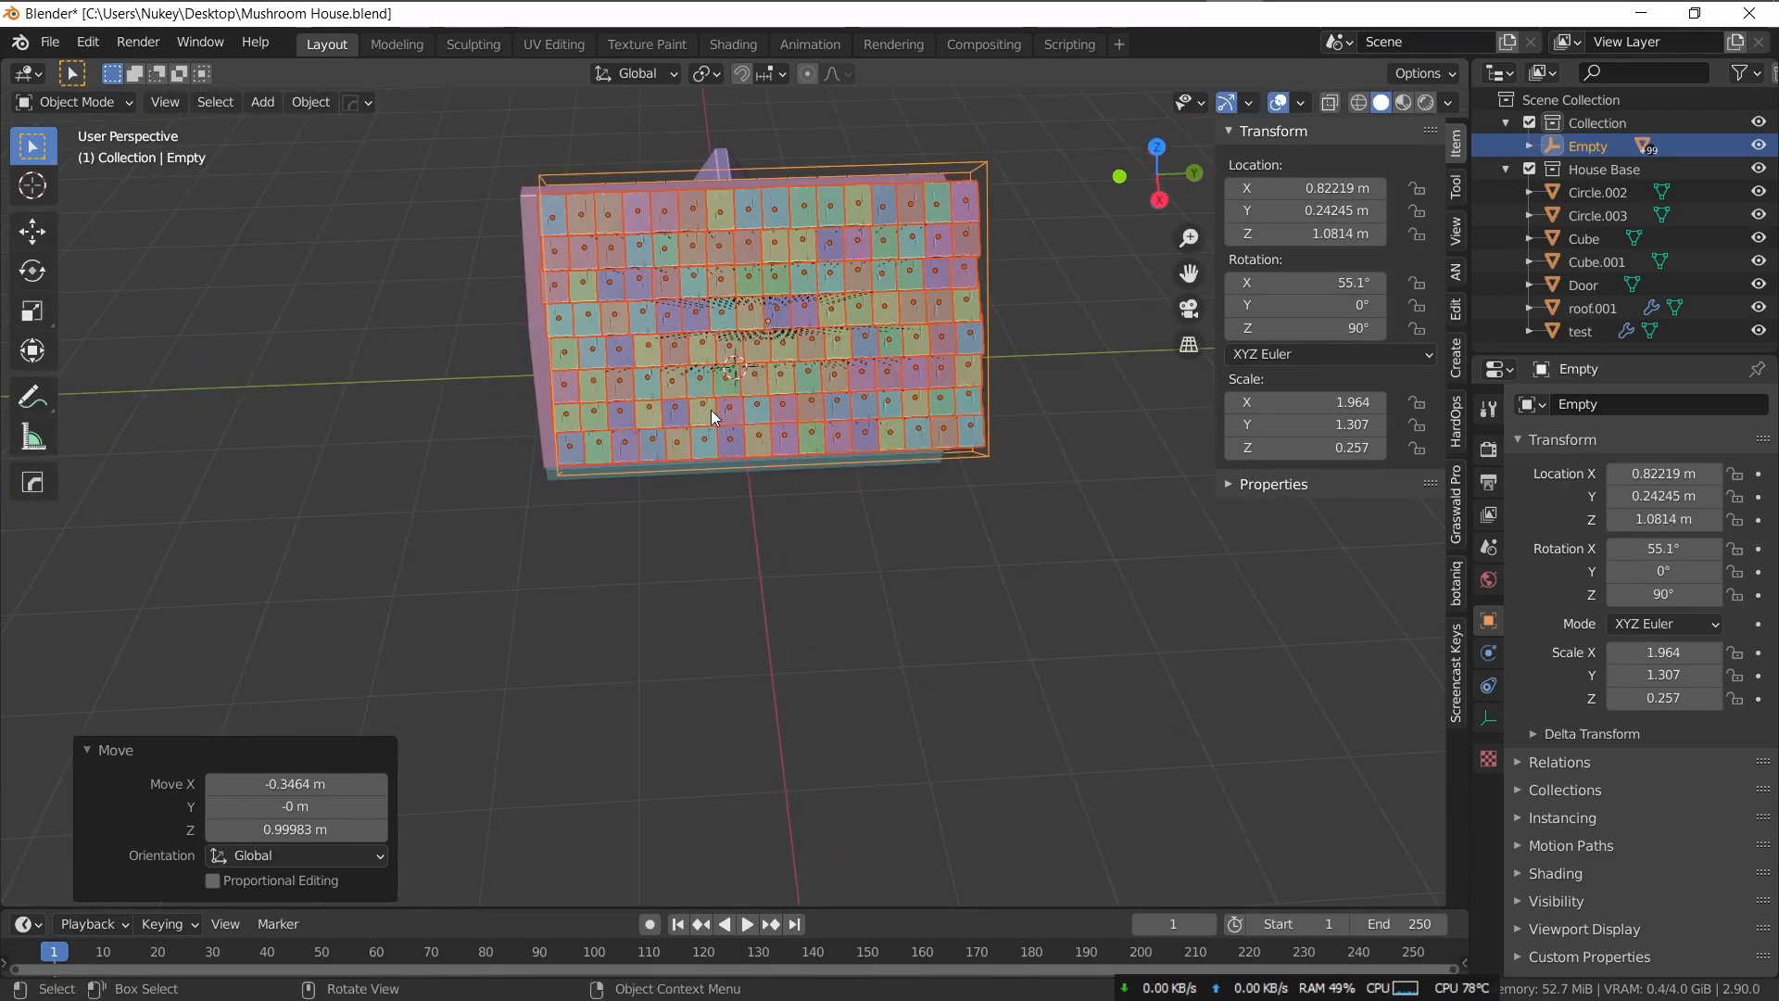
key(g)
click(757, 446)
key(KP_3)
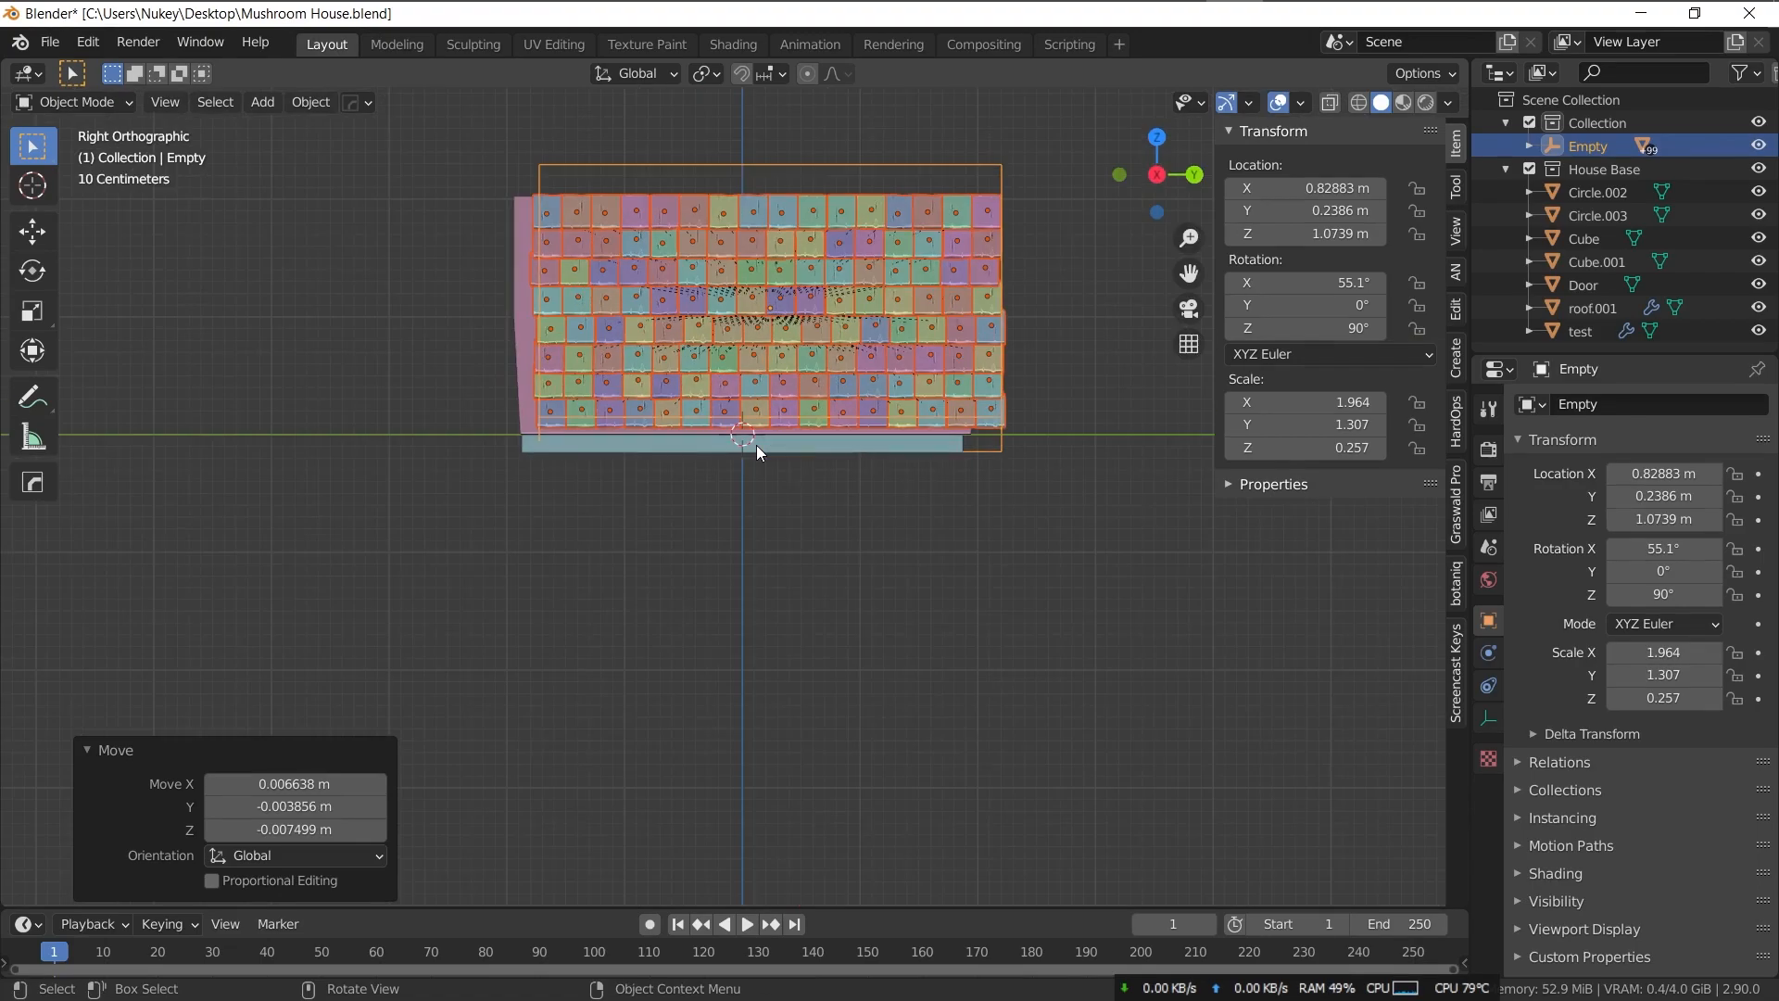
key(g)
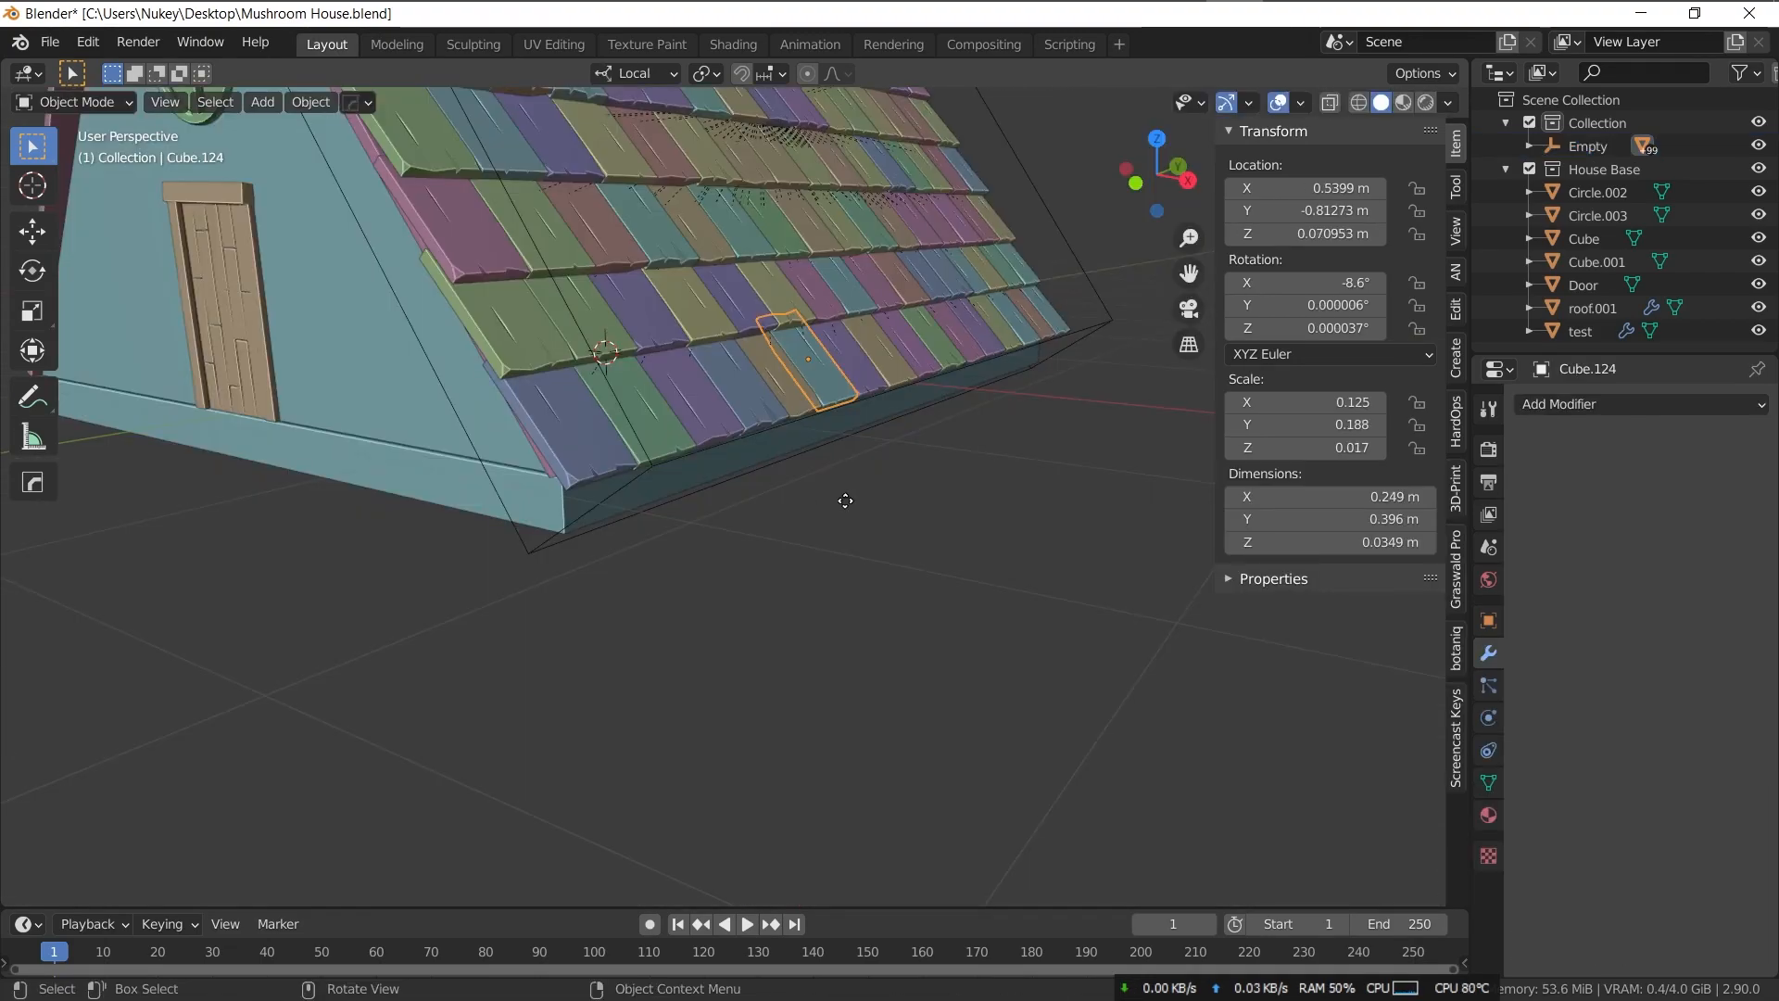
- Shift individual shingles in the lowest row along the slope to make its edge uneven, and duplicate the two selected shingles
key(g)
click(880, 532)
click(797, 400)
key(g)
click(757, 414)
shift+click(752, 410)
key(g)
right_click(747, 402)
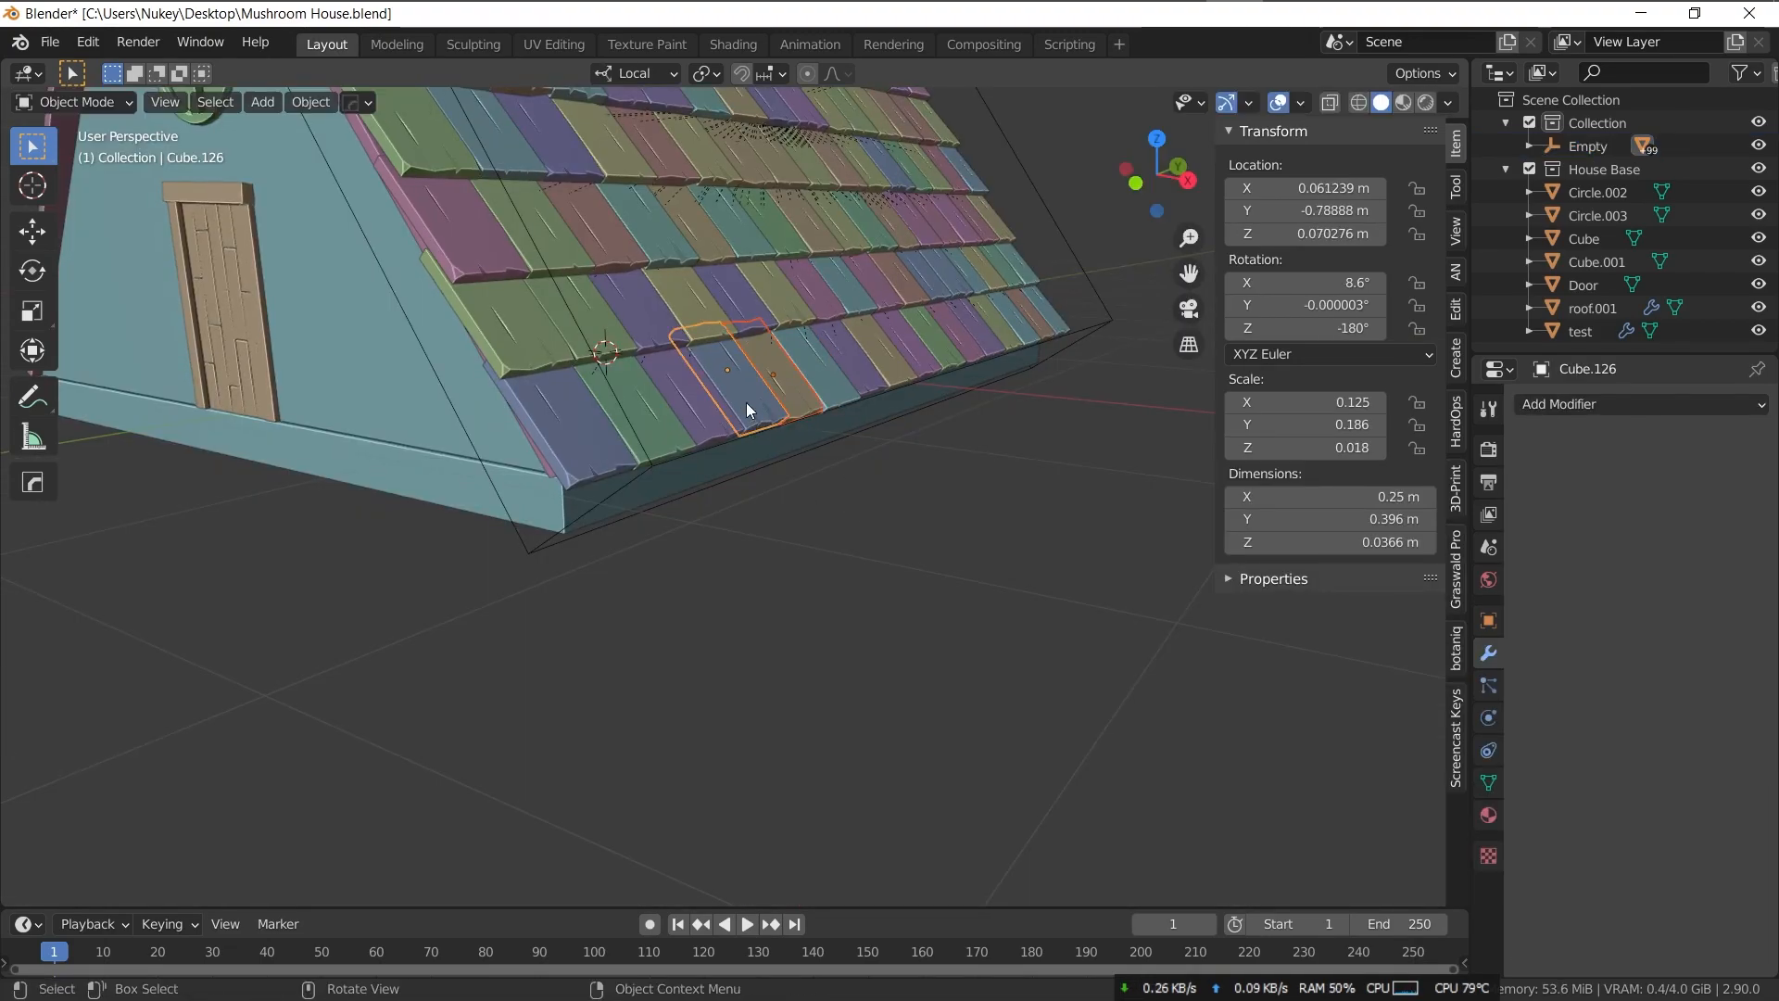
key(shift+d)
click(757, 478)
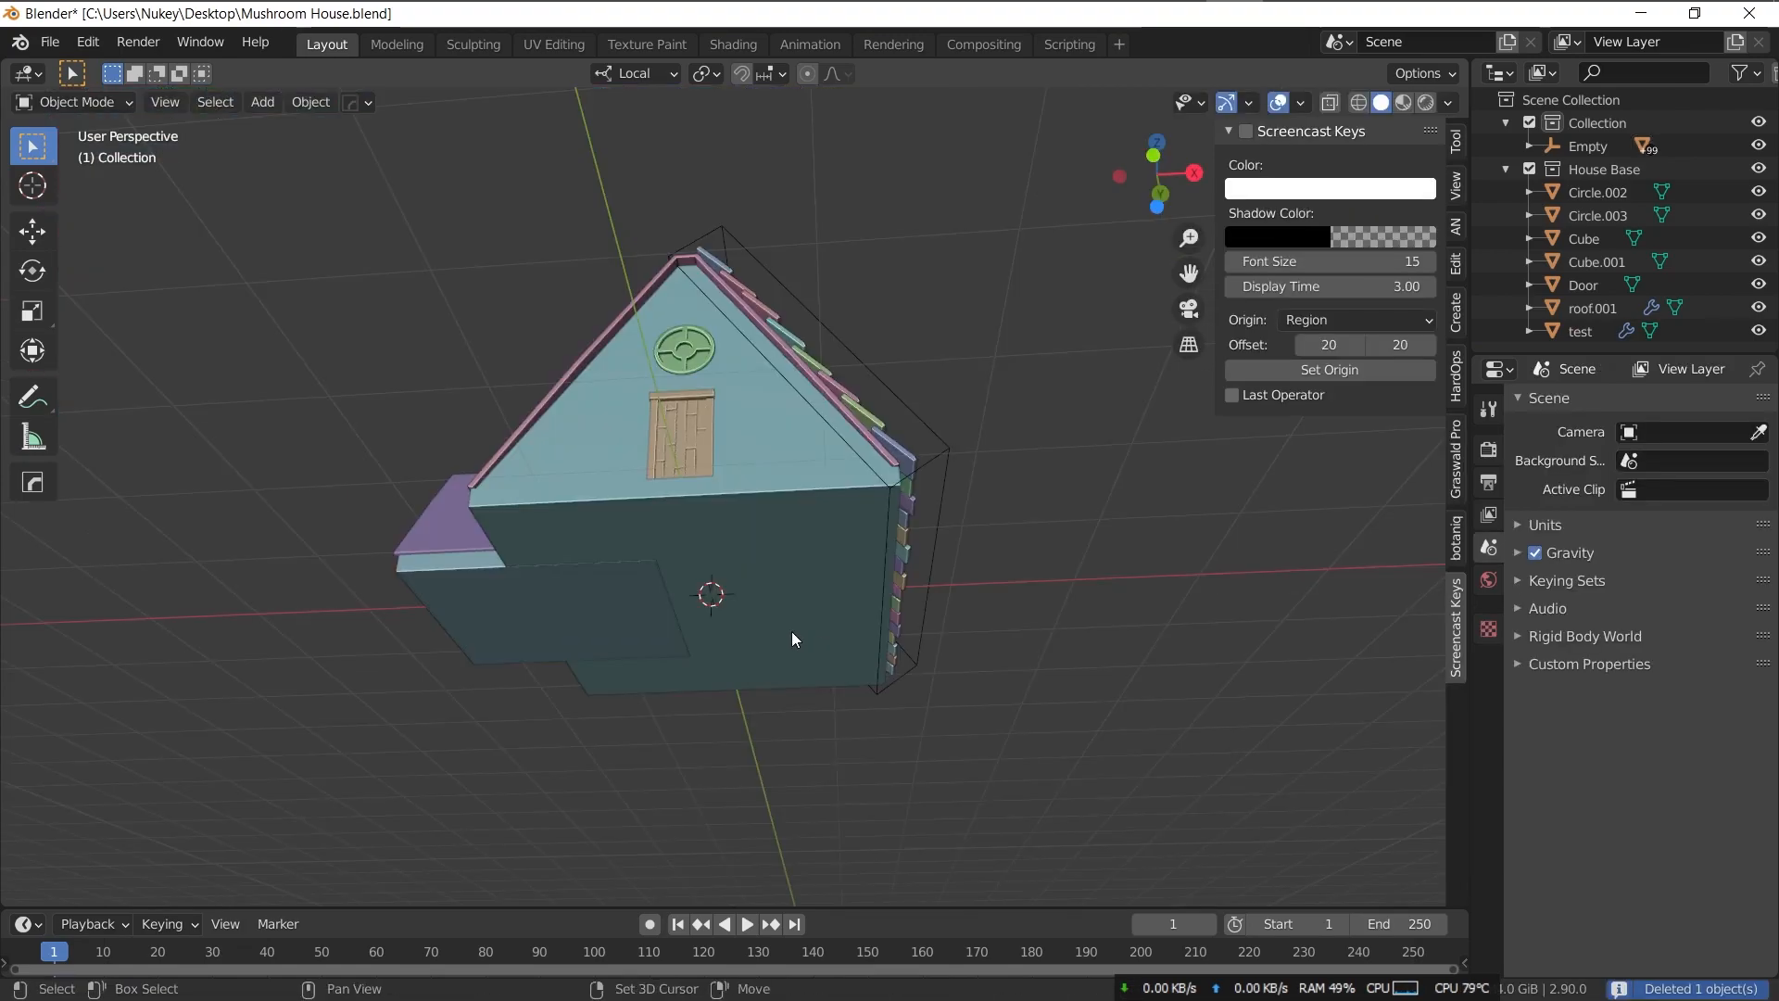
- Add a plain axes empty at the 3D cursor to serve as the mirror centre
key(shift+a)
mouse_move(789, 631)
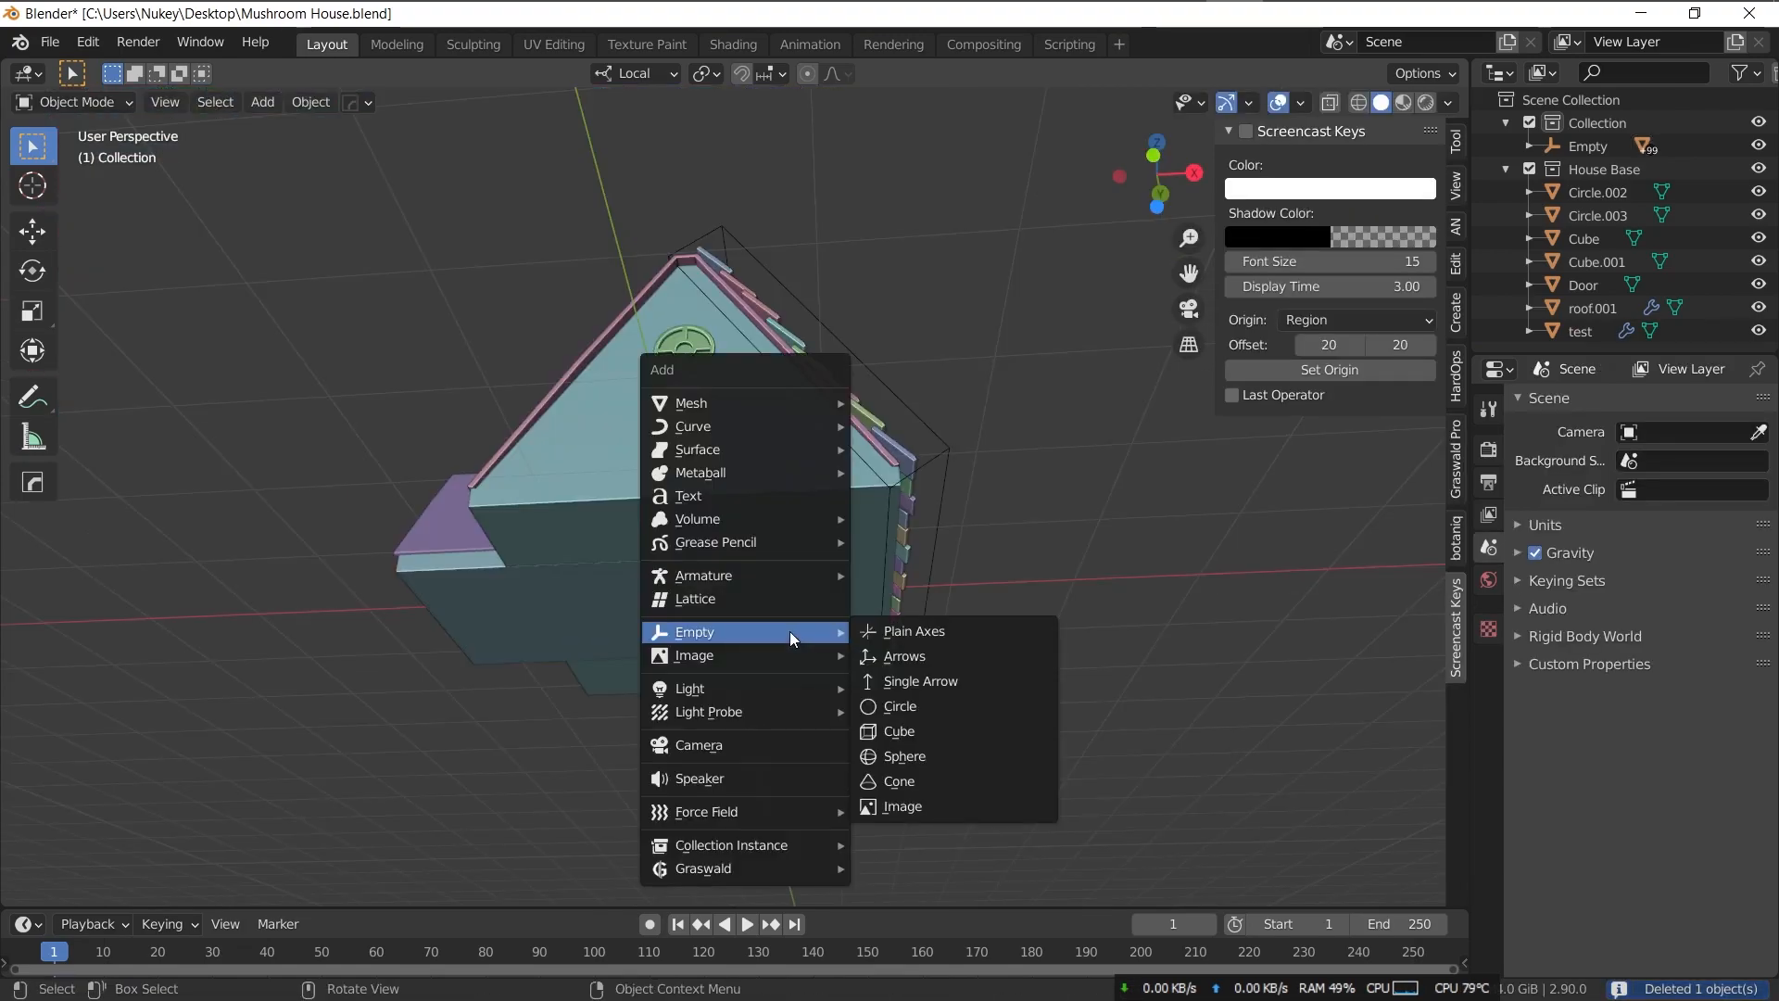
click(927, 631)
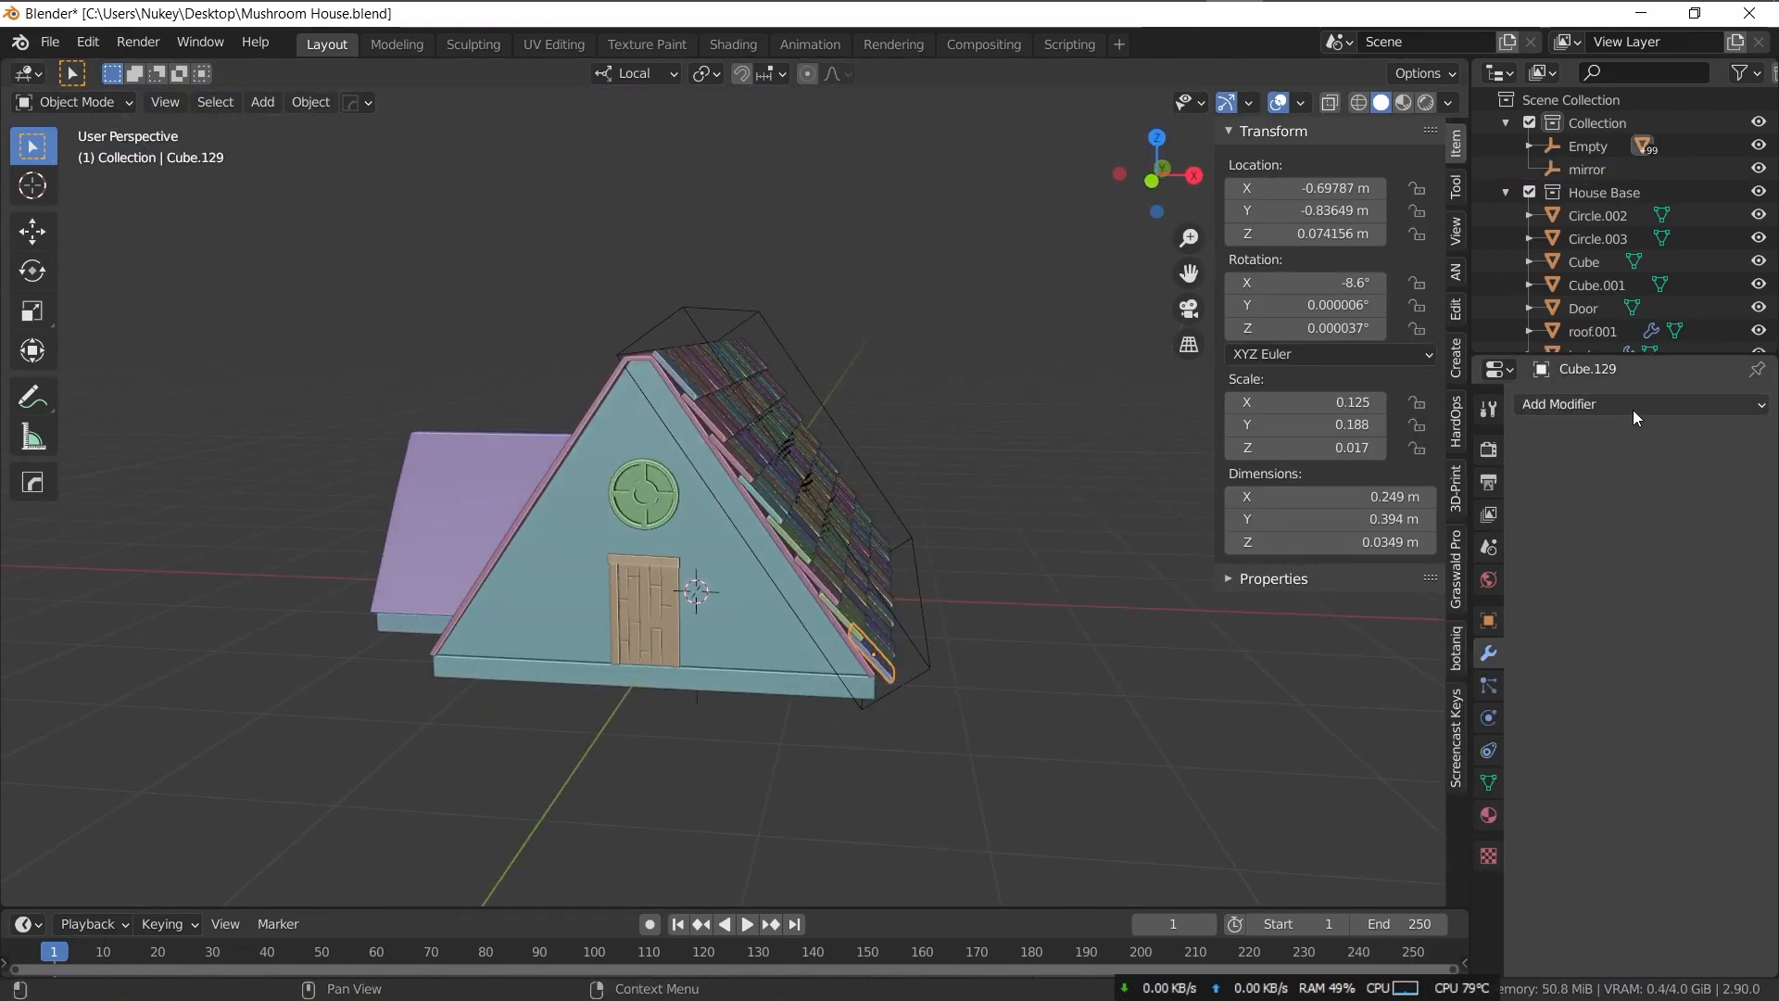
- Add a Mirror modifier to the selected corner shingle and set its mirror object to the empty named mirror
click(1632, 406)
click(1317, 634)
click(1639, 565)
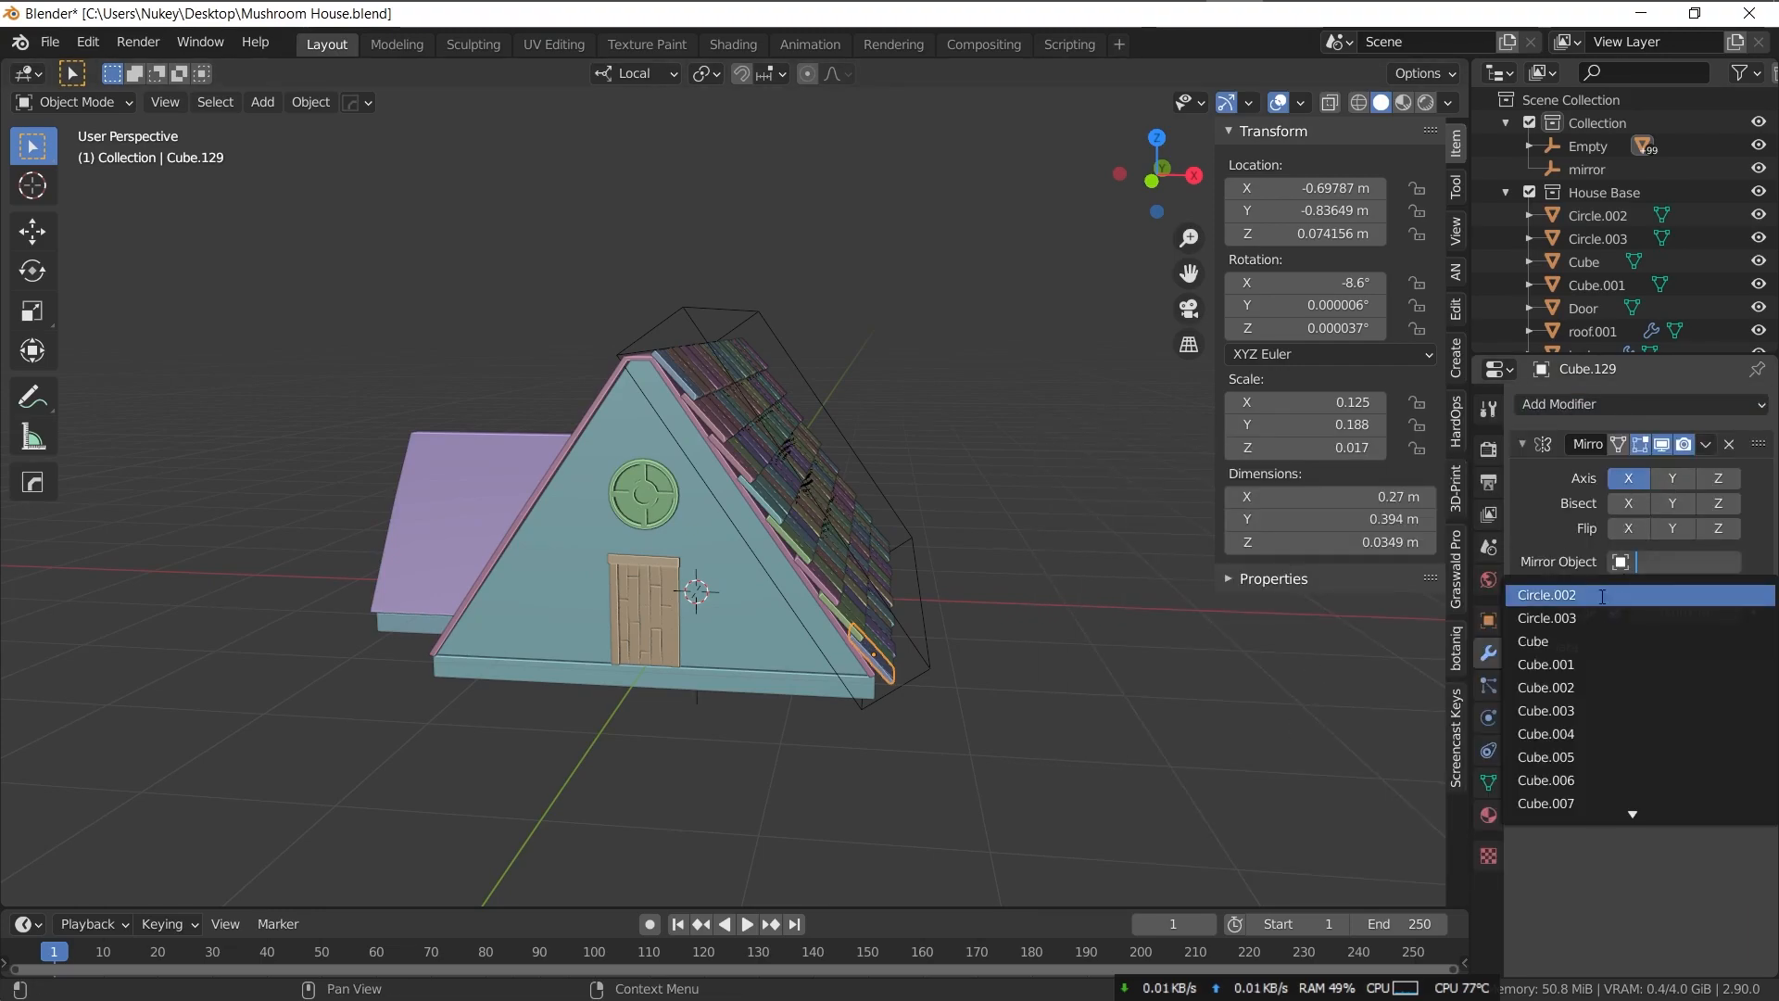
click(1668, 561)
text(mi)
key(Return)
- Select the cube empty's whole hierarchy and link the mirrored shingle's modifiers to all of the main roof's shingles
middle_drag(619, 653, 470, 639)
right_click(1581, 146)
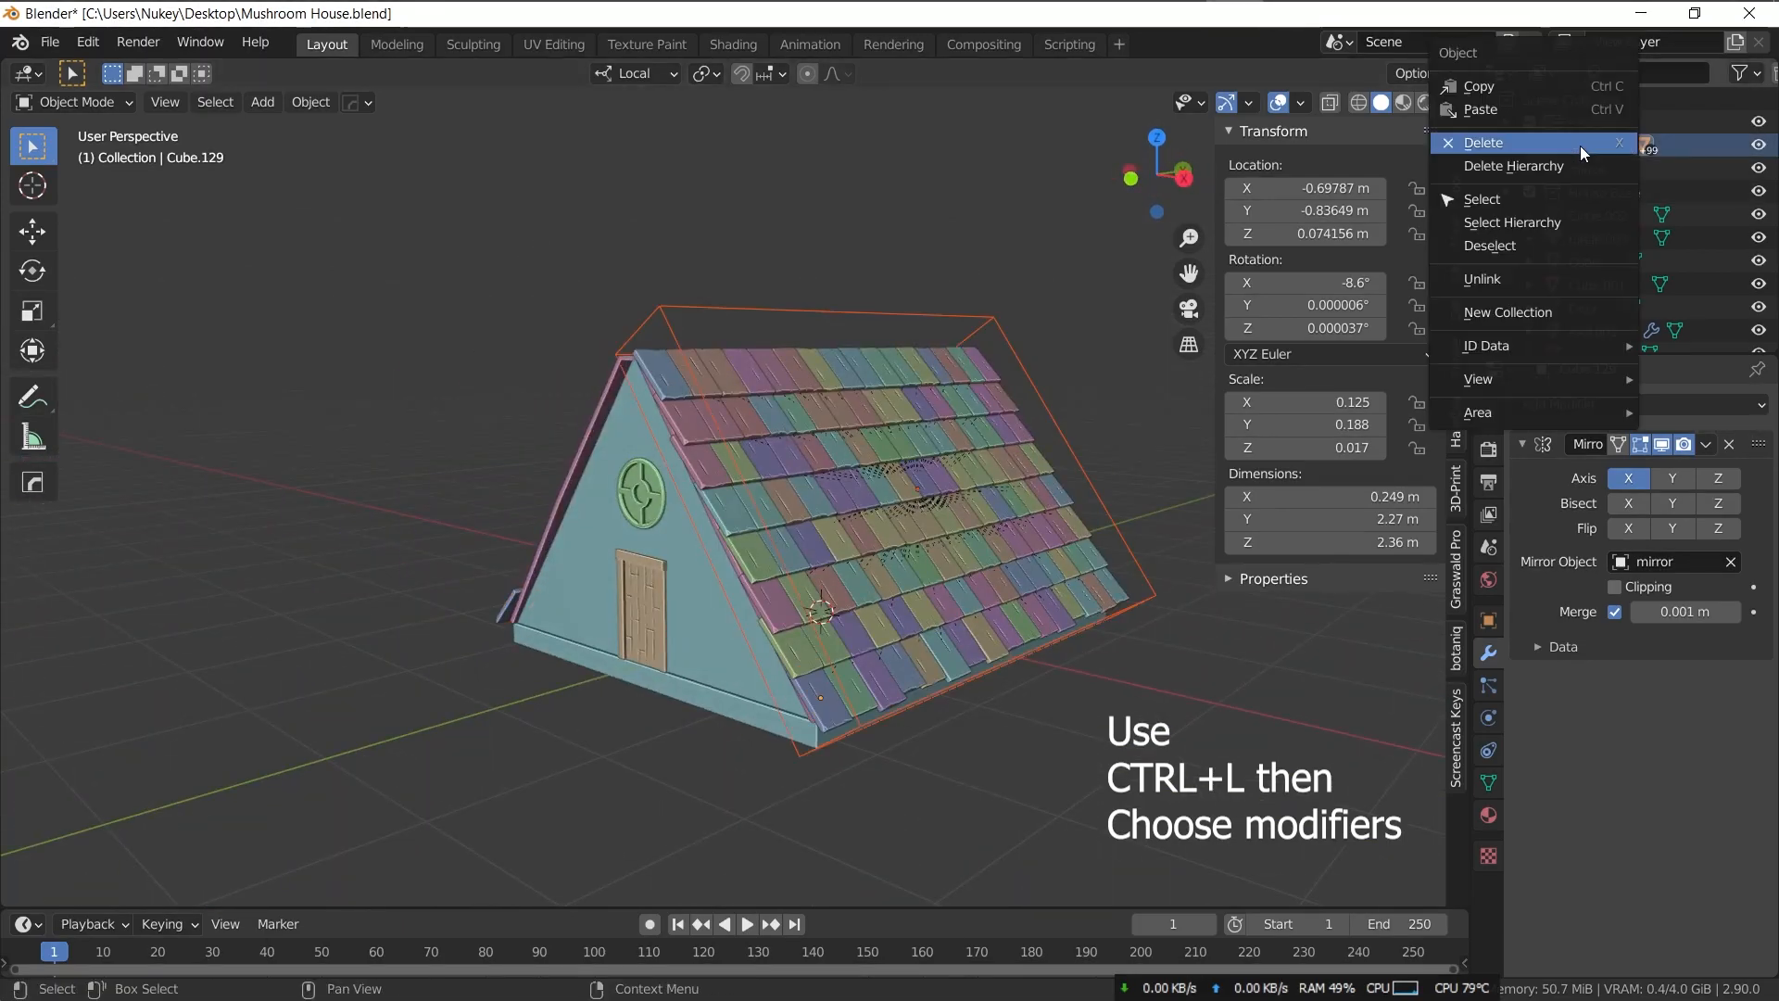
click(1528, 222)
shift+click(821, 709)
key(ctrl+l)
click(759, 710)
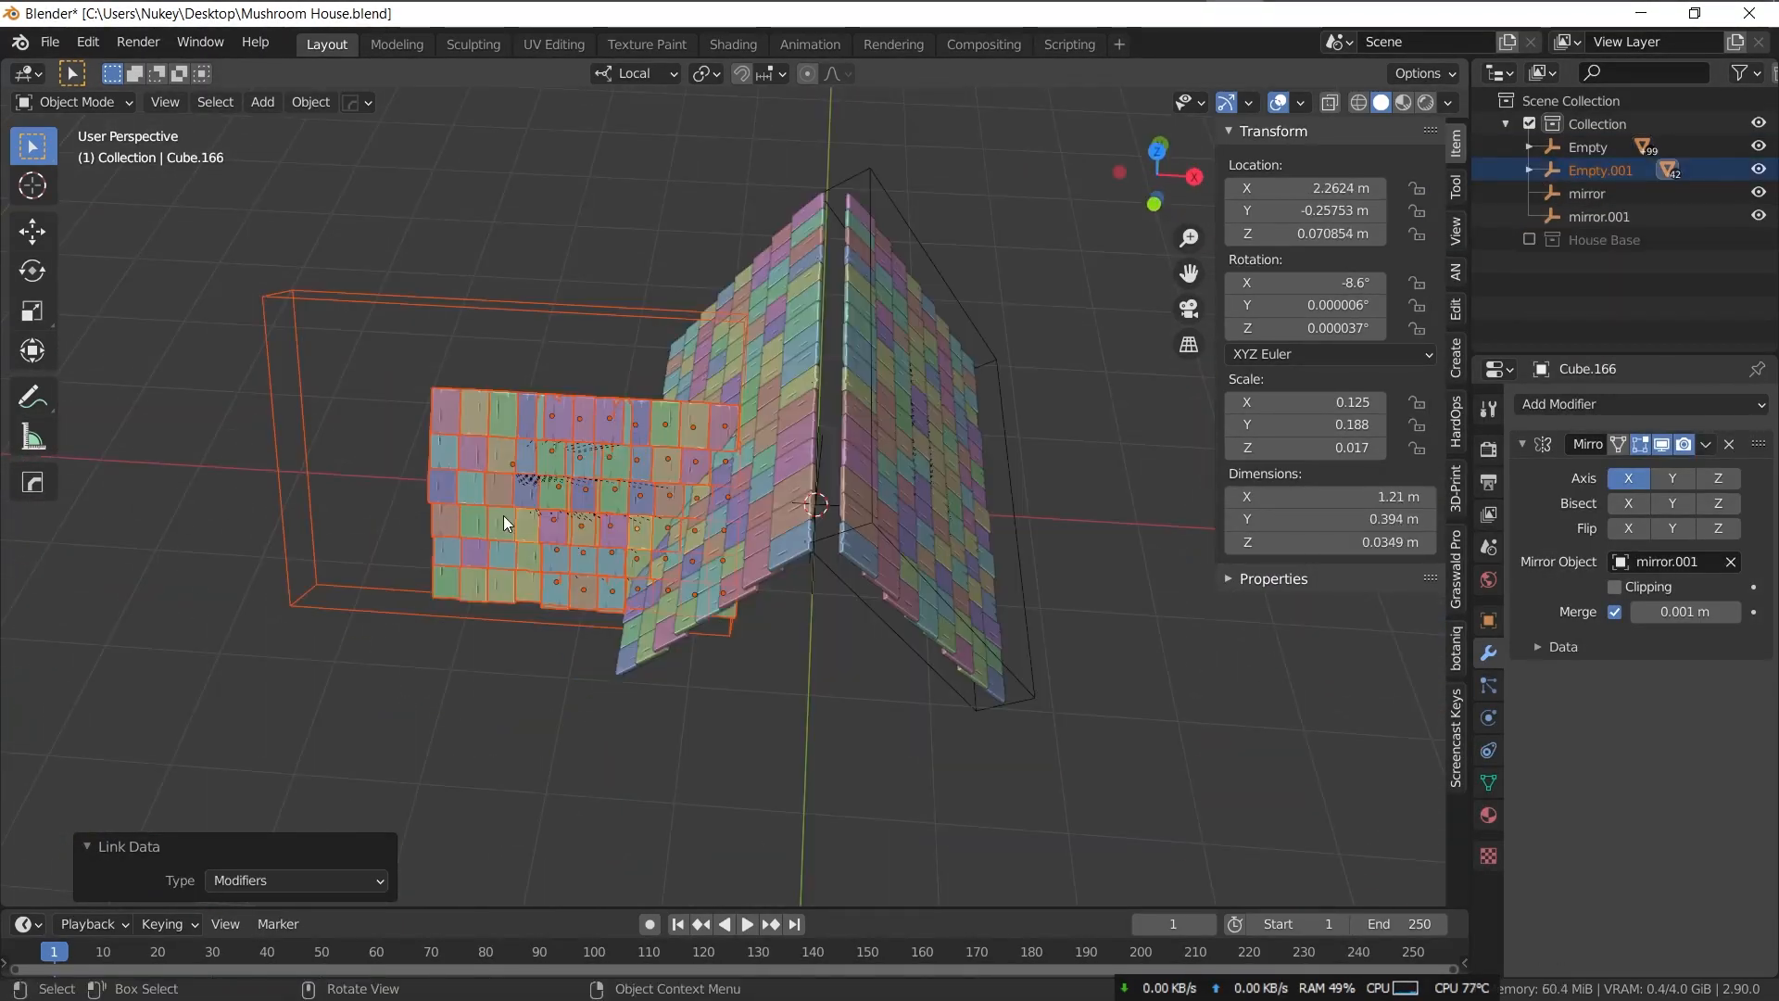
- Set the side wing shingle's Mirror modifier to the Y axis only and link its modifiers to the wing's other shingles
middle_drag(503, 515, 1169, 536)
click(1627, 478)
click(1672, 478)
key(ctrl+l)
click(1065, 723)
middle_drag(1065, 723, 886, 619)
click(908, 621)
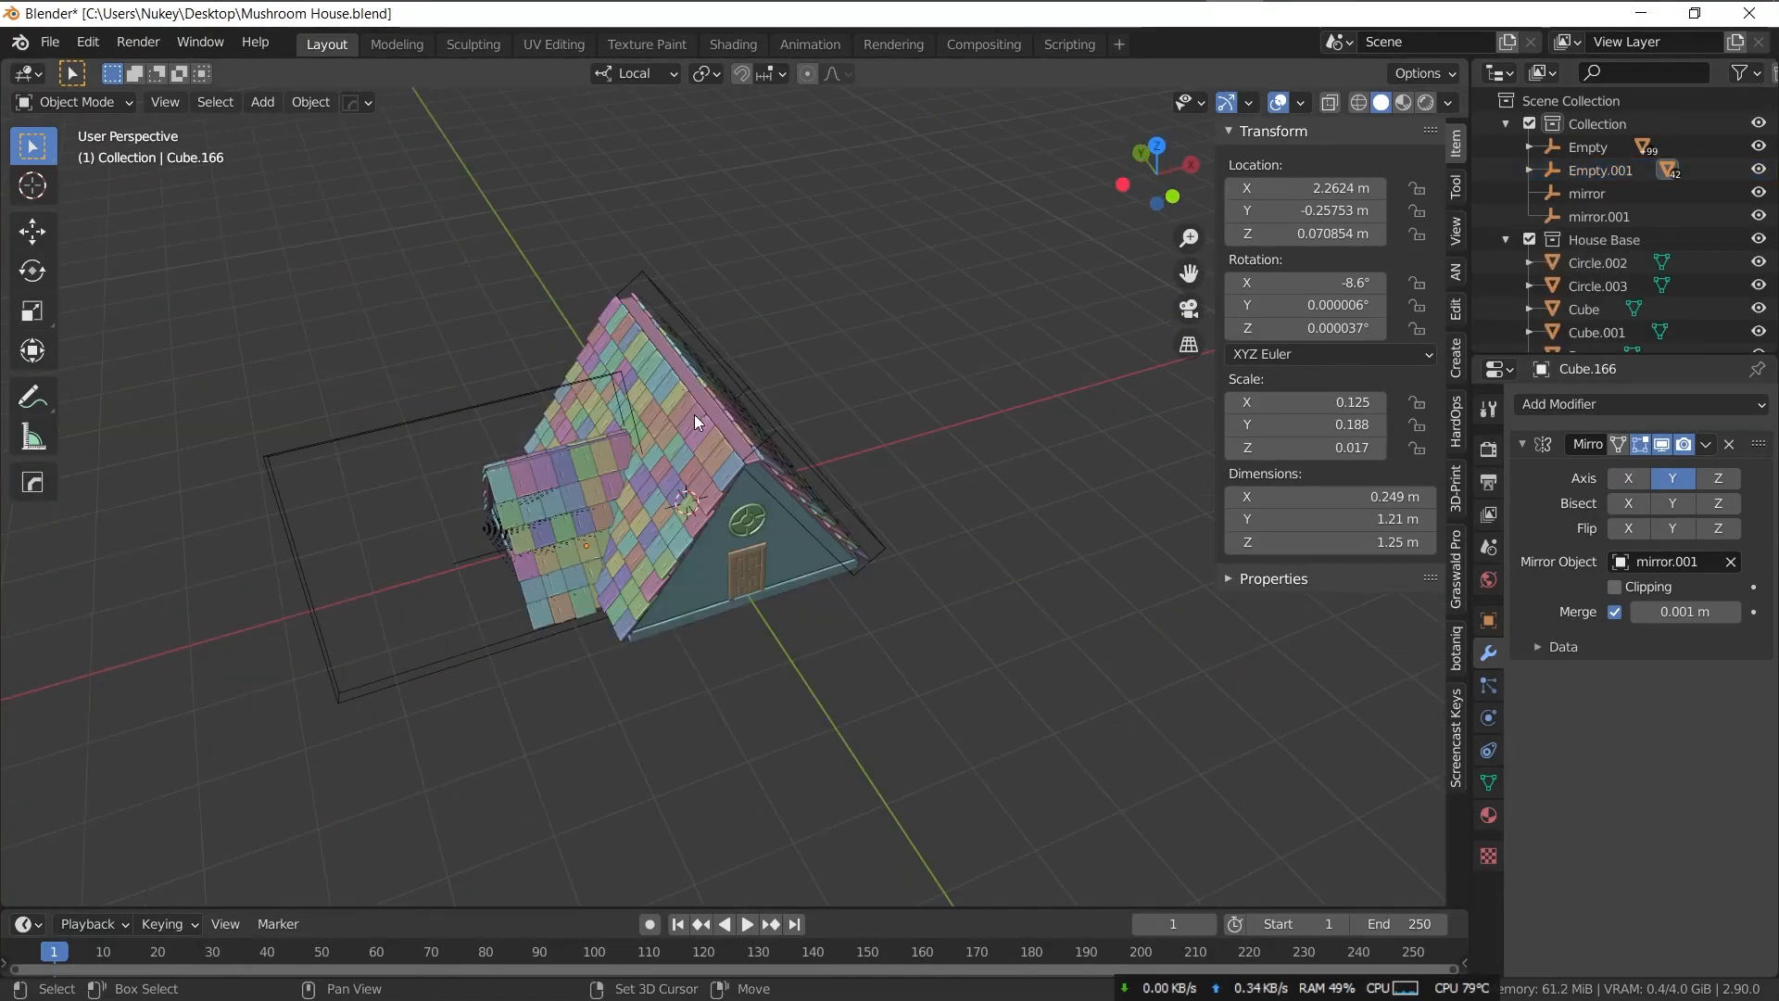
- Add a cube at the main roof's ridge and scale it to 0.147 in X and Z, excluding Y
key(shift+a)
mouse_move(695, 387)
mouse_move(704, 161)
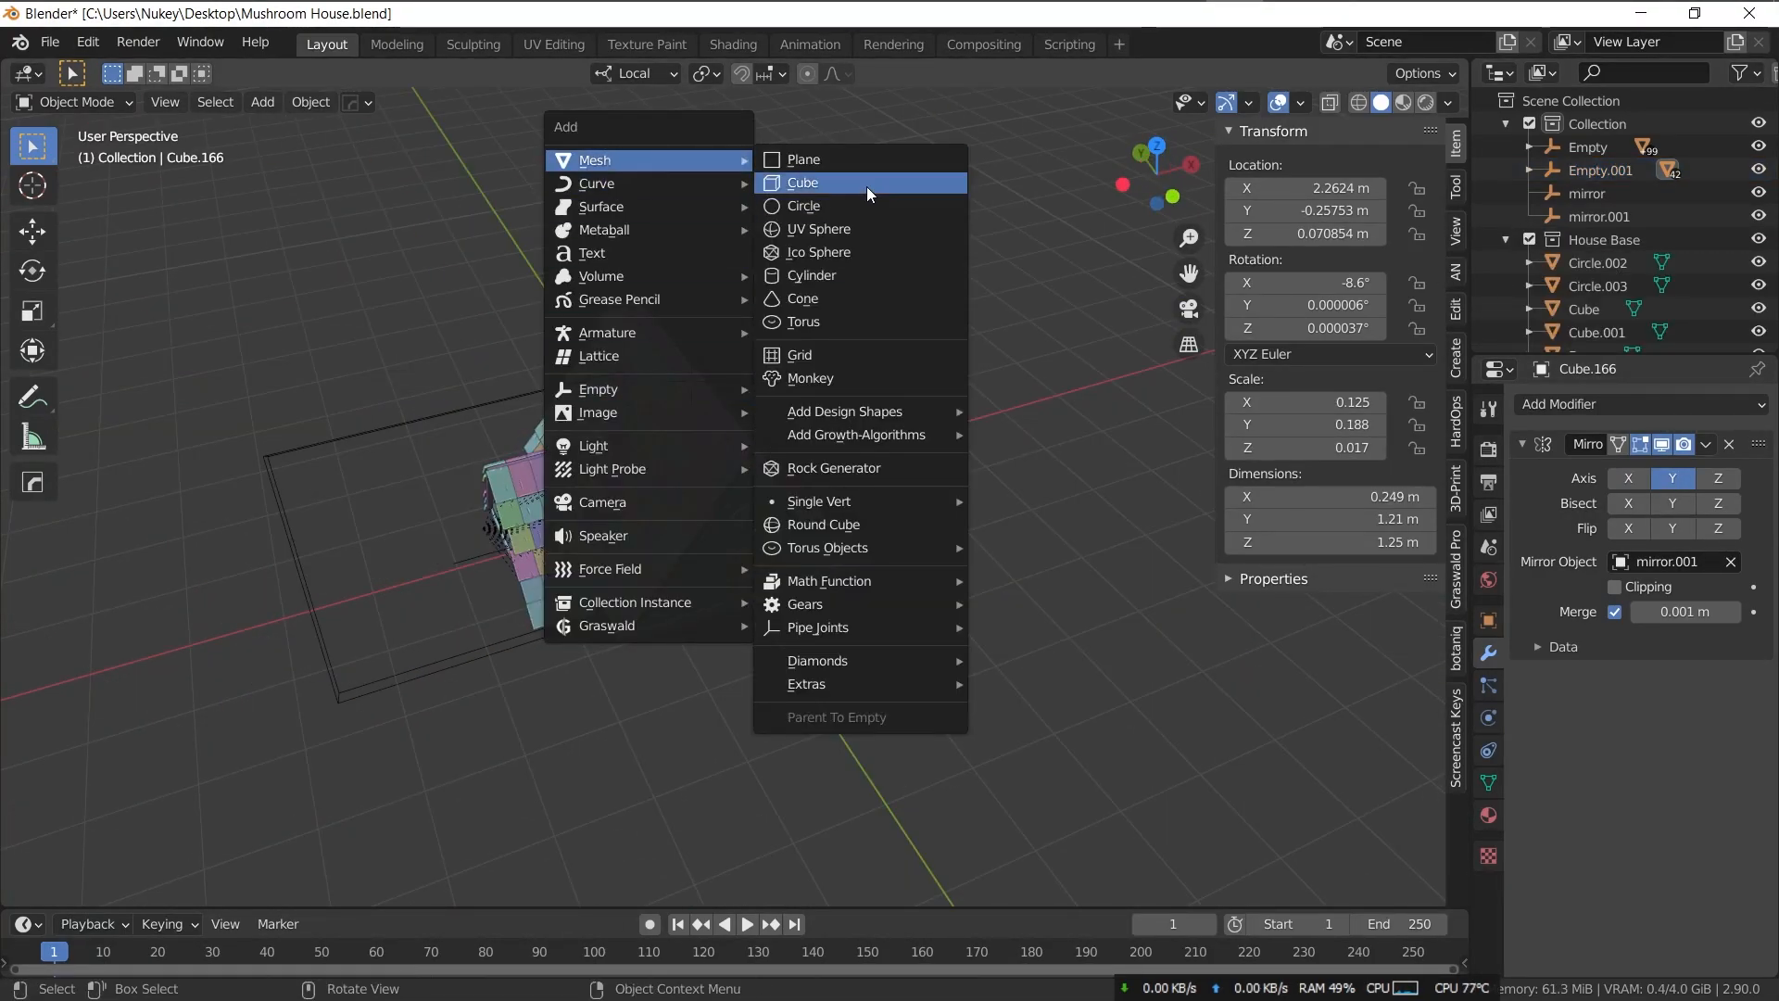
click(865, 184)
key(s)
key(shift+y)
click(690, 398)
- Stretch the ridge cube to 2.096 in Y and move it about 0.19 m along Y to span the whole ridge
key(KP_7)
key(s)
key(y)
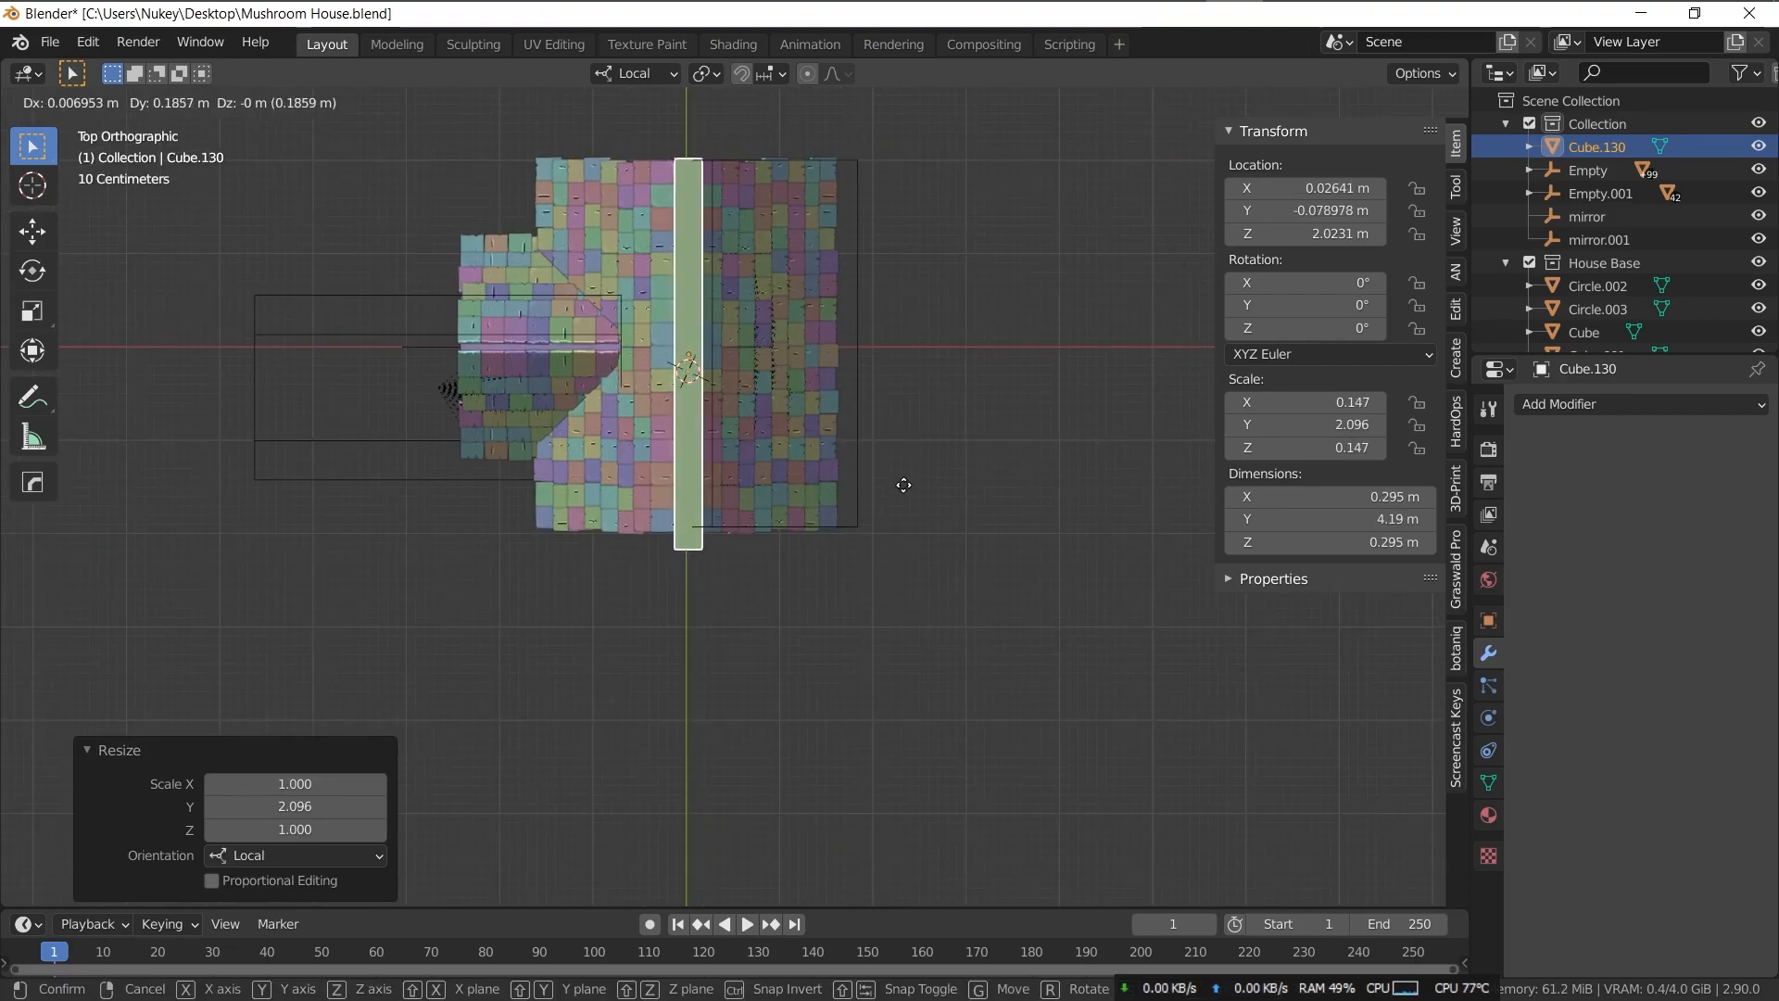
click(903, 475)
- Cut edge loops across the length of the ridge beam
scroll(668, 580, up, 2)
key(Tab)
key(ctrl+r)
scroll(676, 291, up, 1)
click(676, 291)
- Flare the ridge beam's front end by scaling up its end face with smooth proportional editing enabled
click(671, 570)
middle_drag(745, 565, 674, 574)
shift+click(674, 574)
key(o)
key(s)
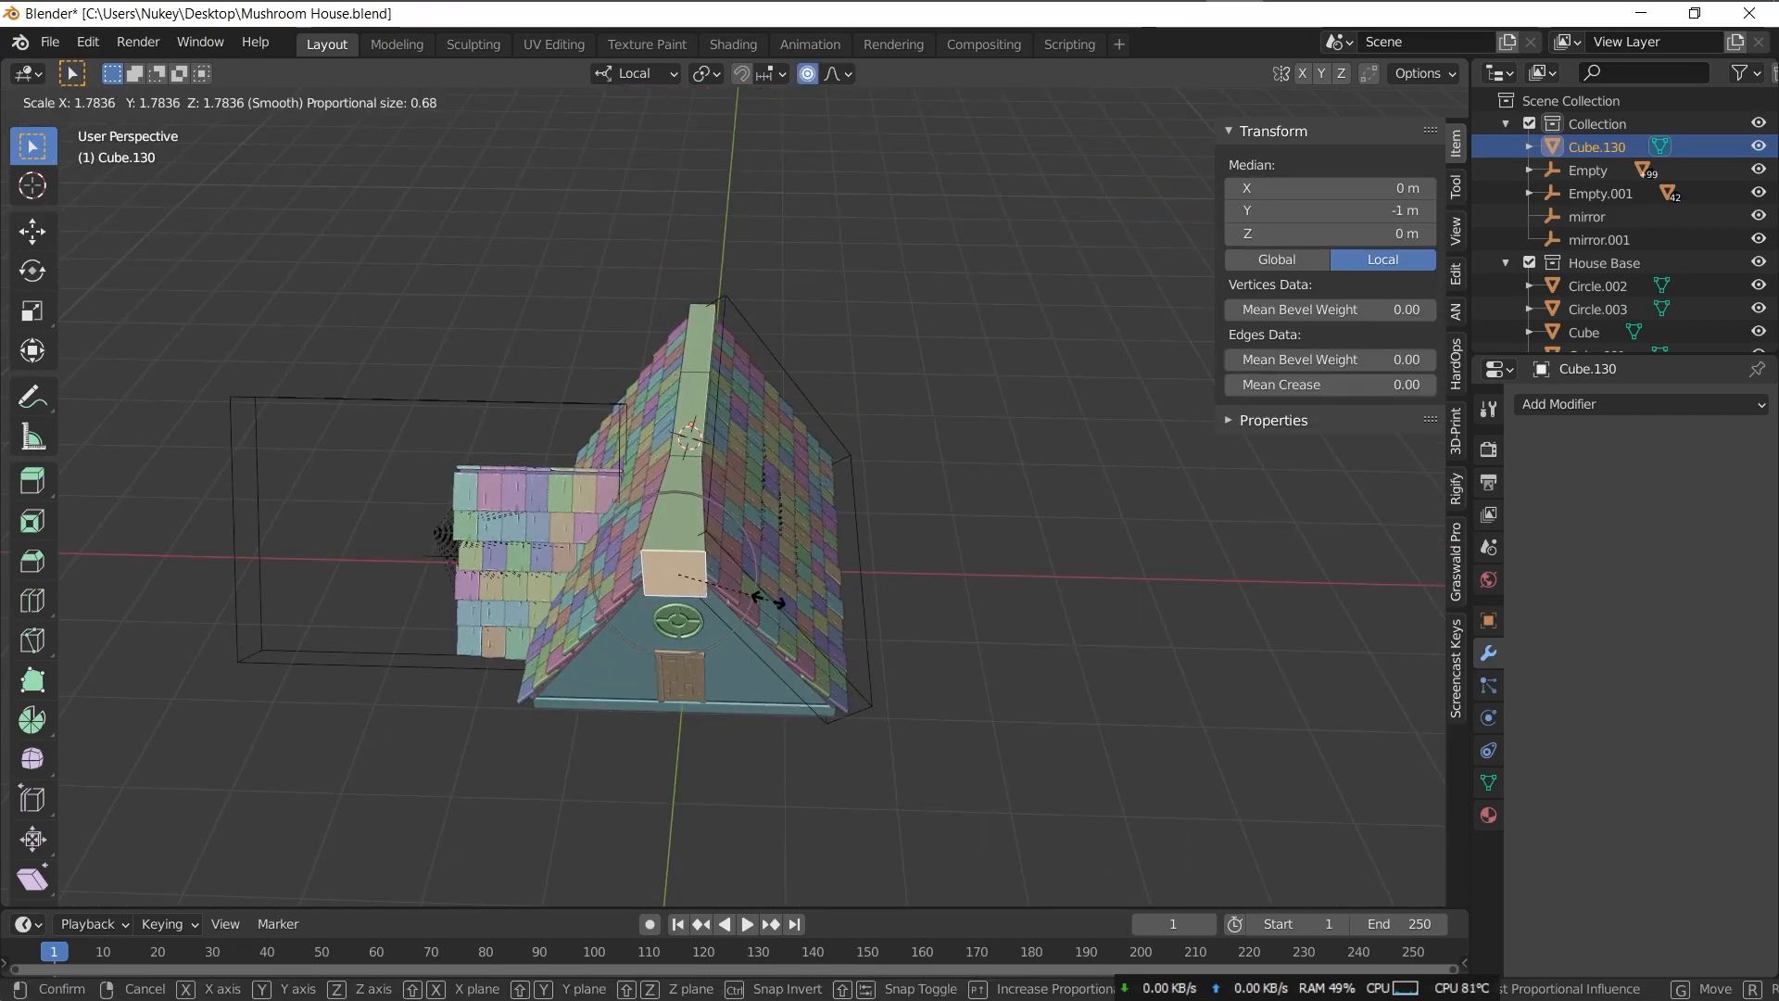
click(736, 587)
scroll(933, 469, up, 2)
key(s)
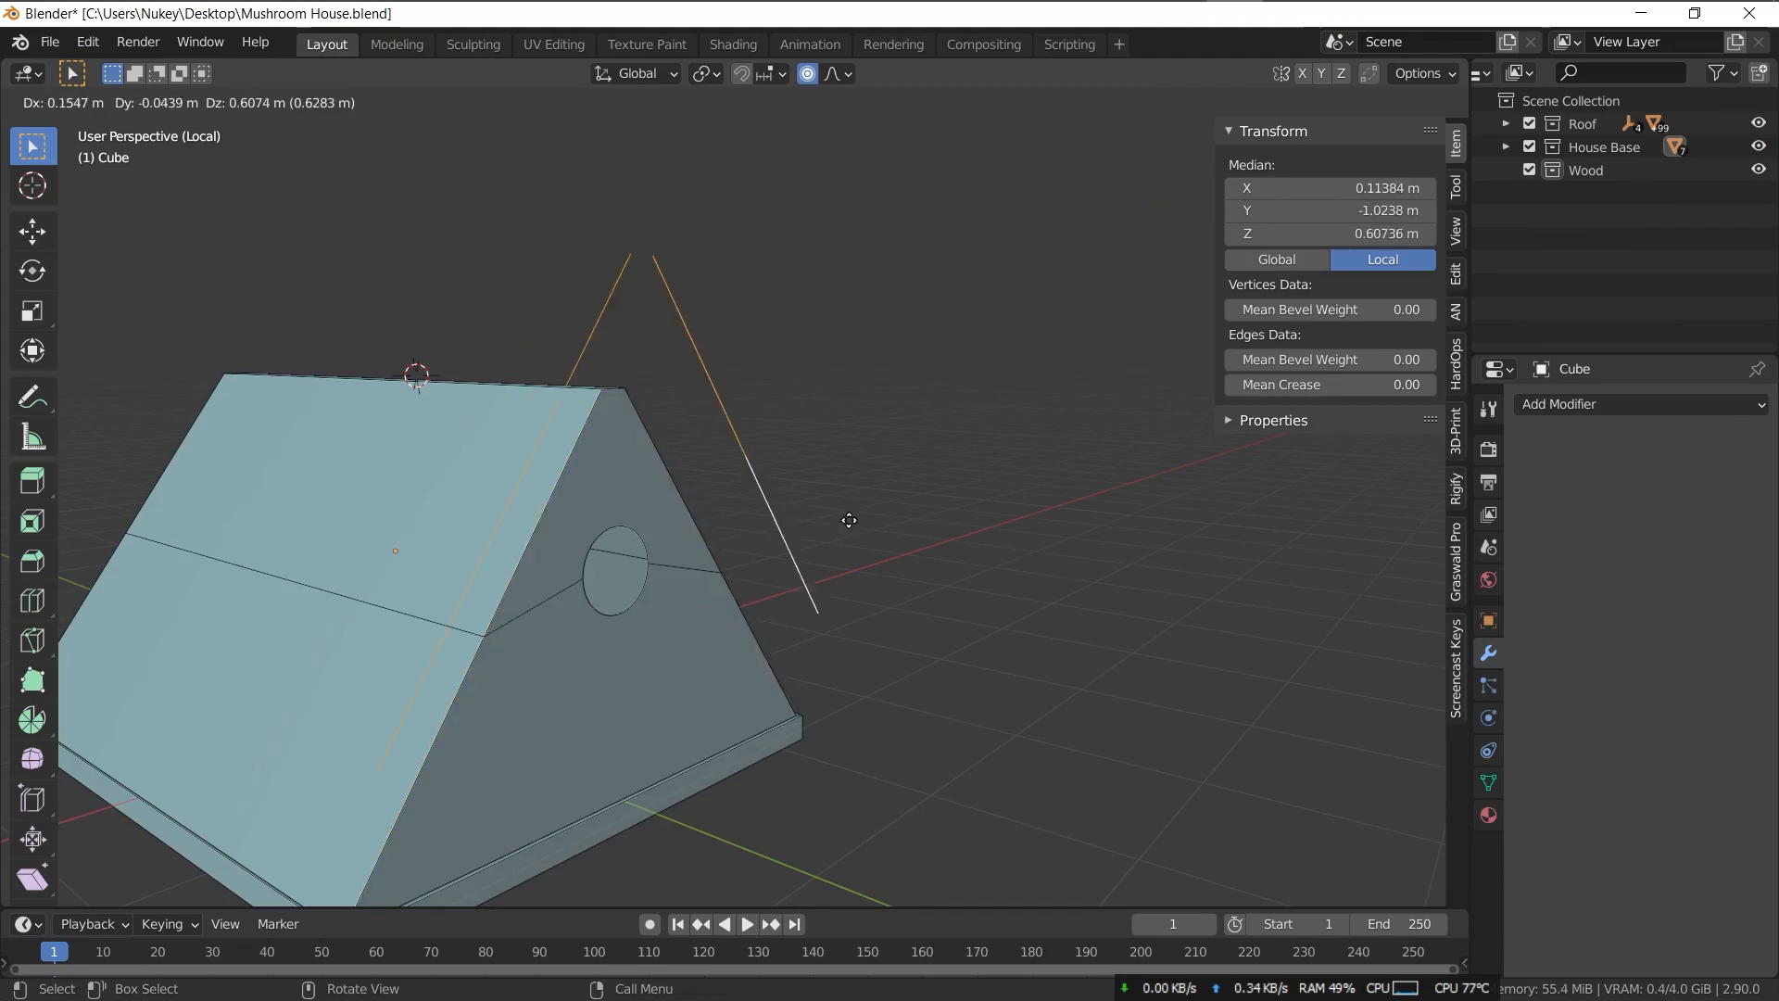
- Place a copy of the house wall's front gable edges and form it into two sloping rafter strips
click(808, 522)
key(Tab)
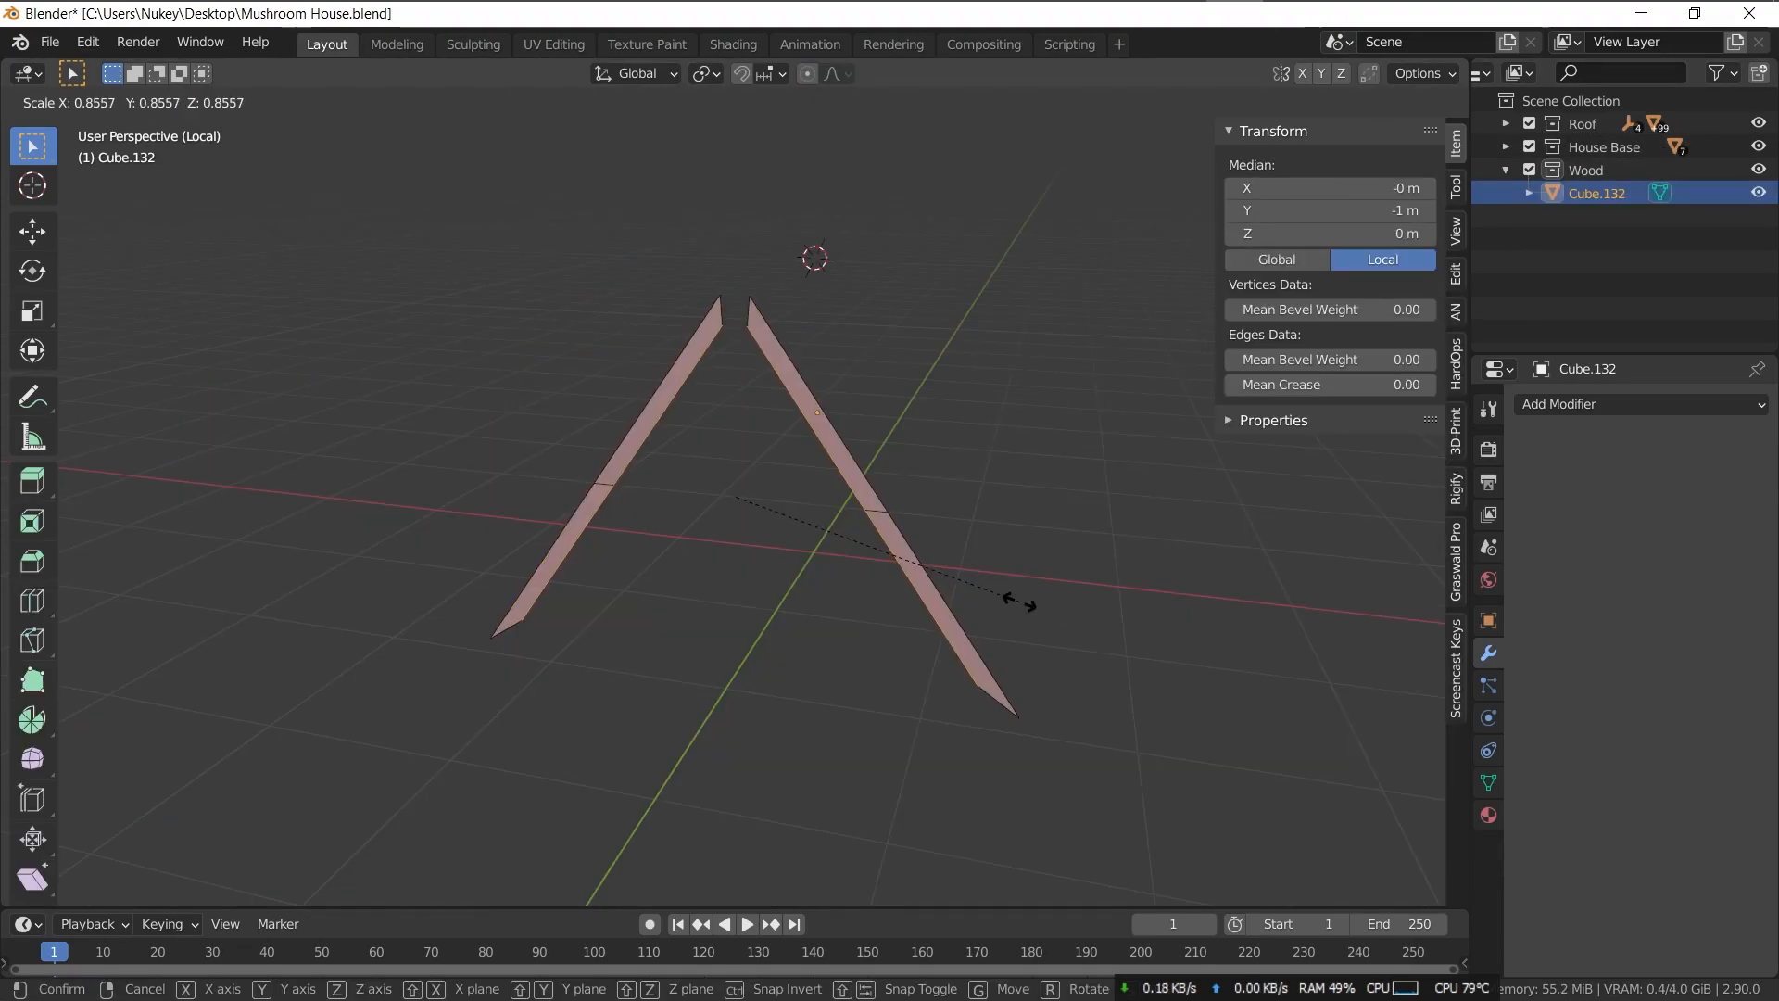
- Level the lower end edges of both rafter strips horizontally
key(KP_1)
click(1010, 725)
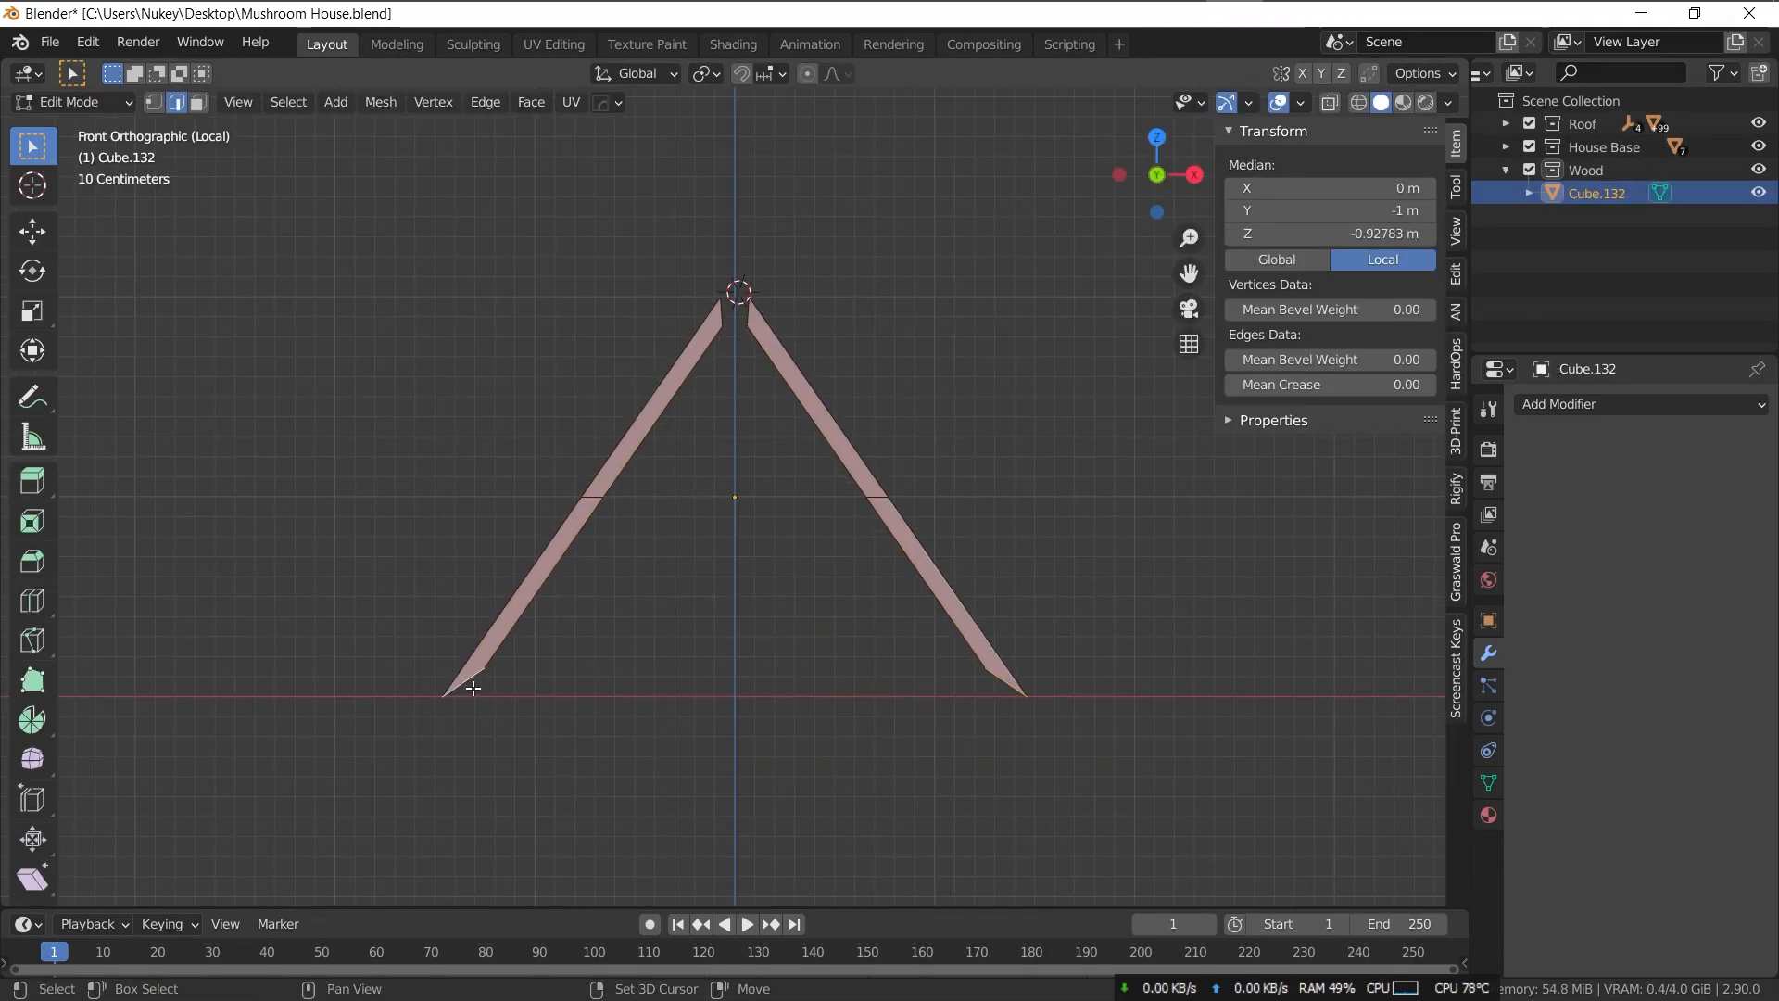
click(681, 775)
- Duplicate the +X rafter strip, rotate the copy horizontal and place it as a crossbar between the round window and the door
middle_drag(683, 775, 803, 330)
drag(802, 330, 1028, 685)
key(shift+d)
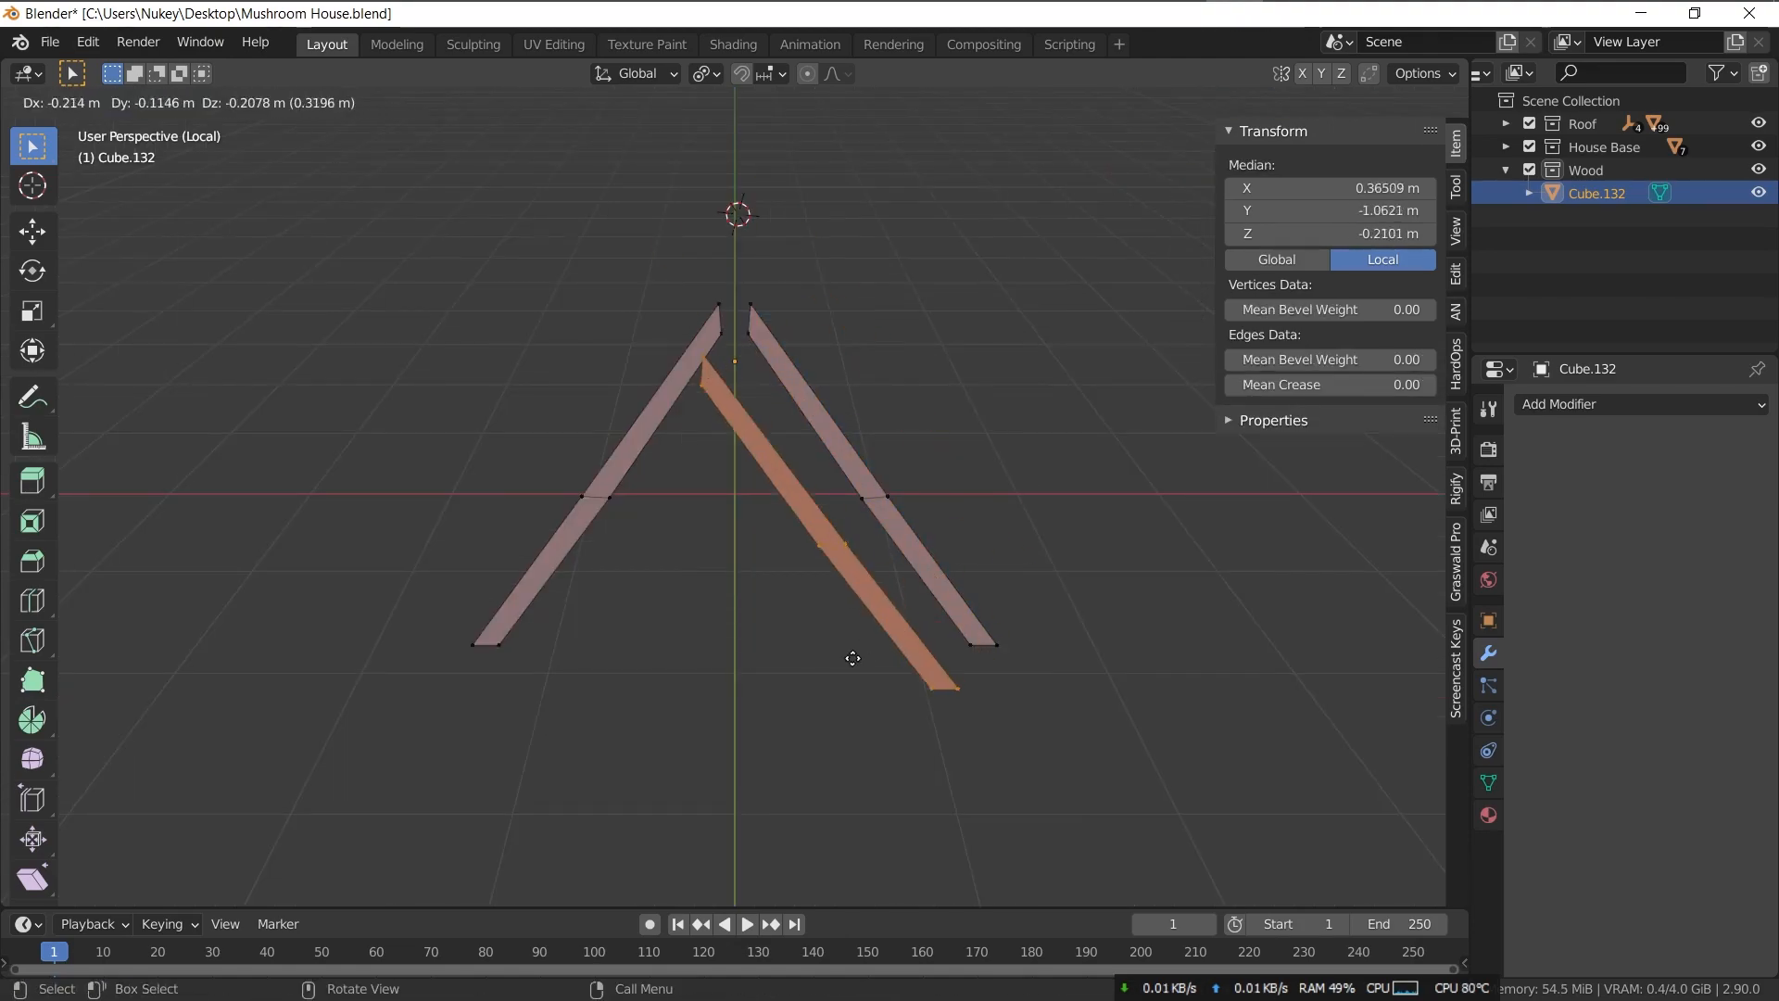
click(779, 677)
key(r)
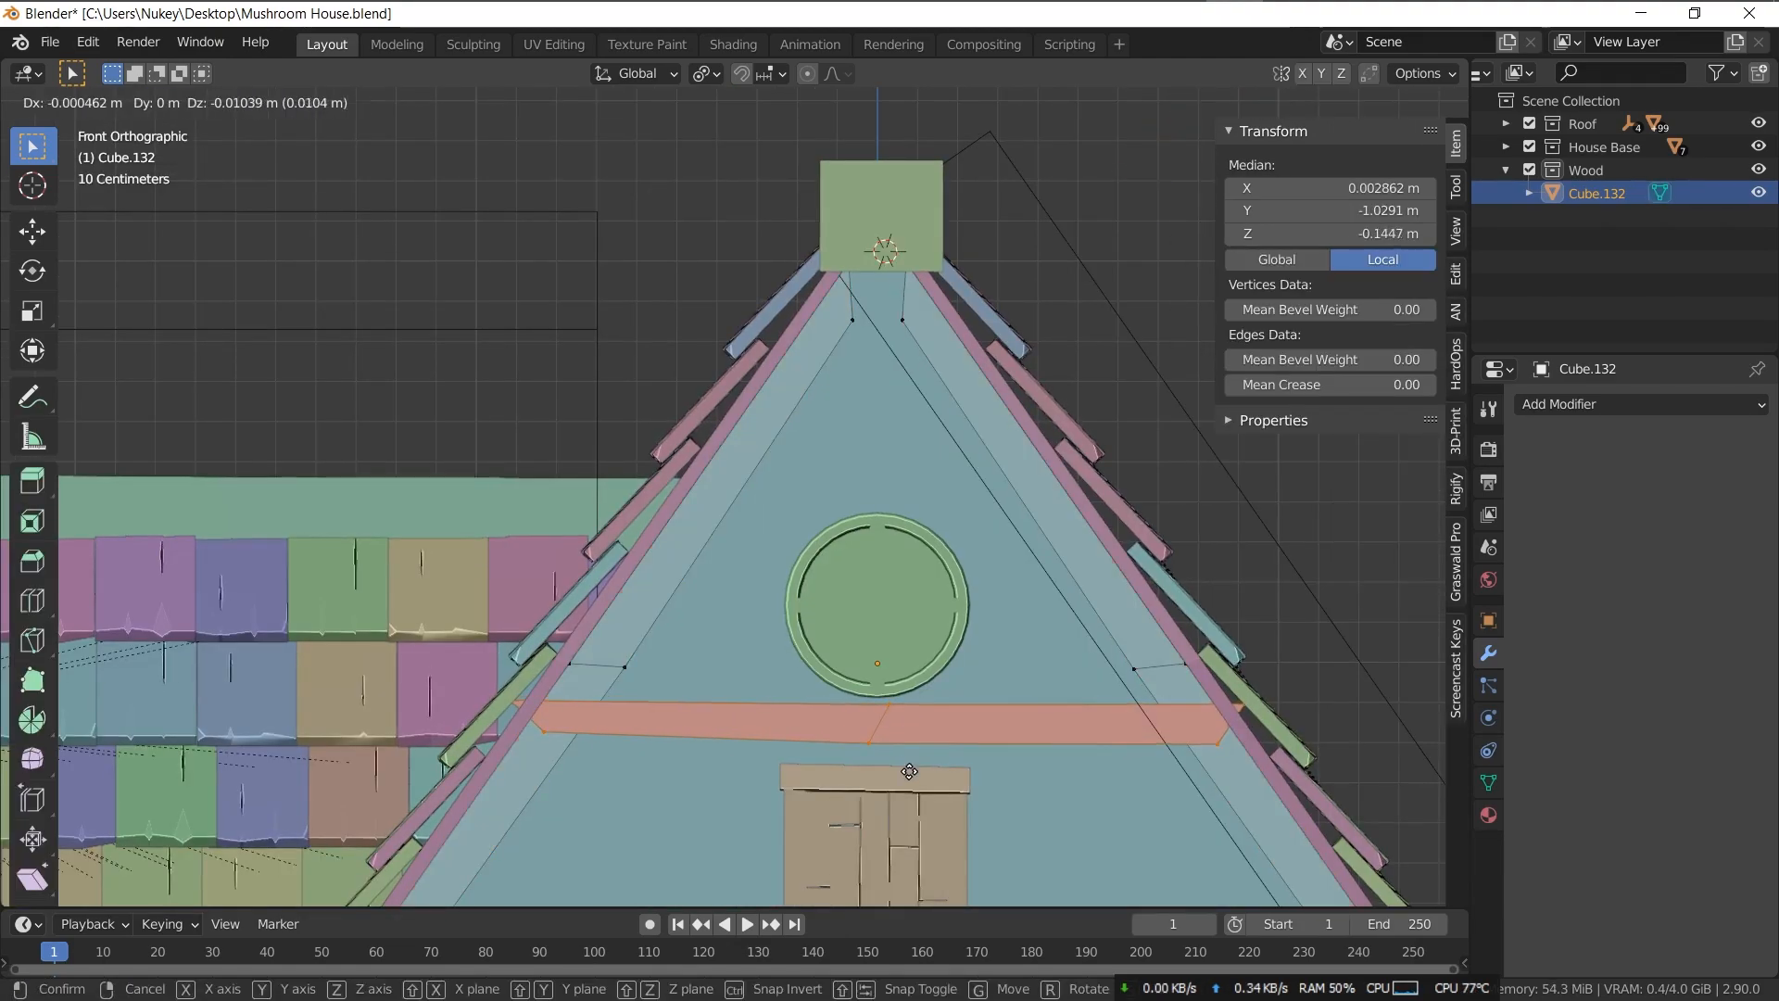
click(903, 759)
- Scale the crossbar strip in Z and extrude it along its normal to give it thickness
key(s)
key(z)
click(1015, 505)
key(e)
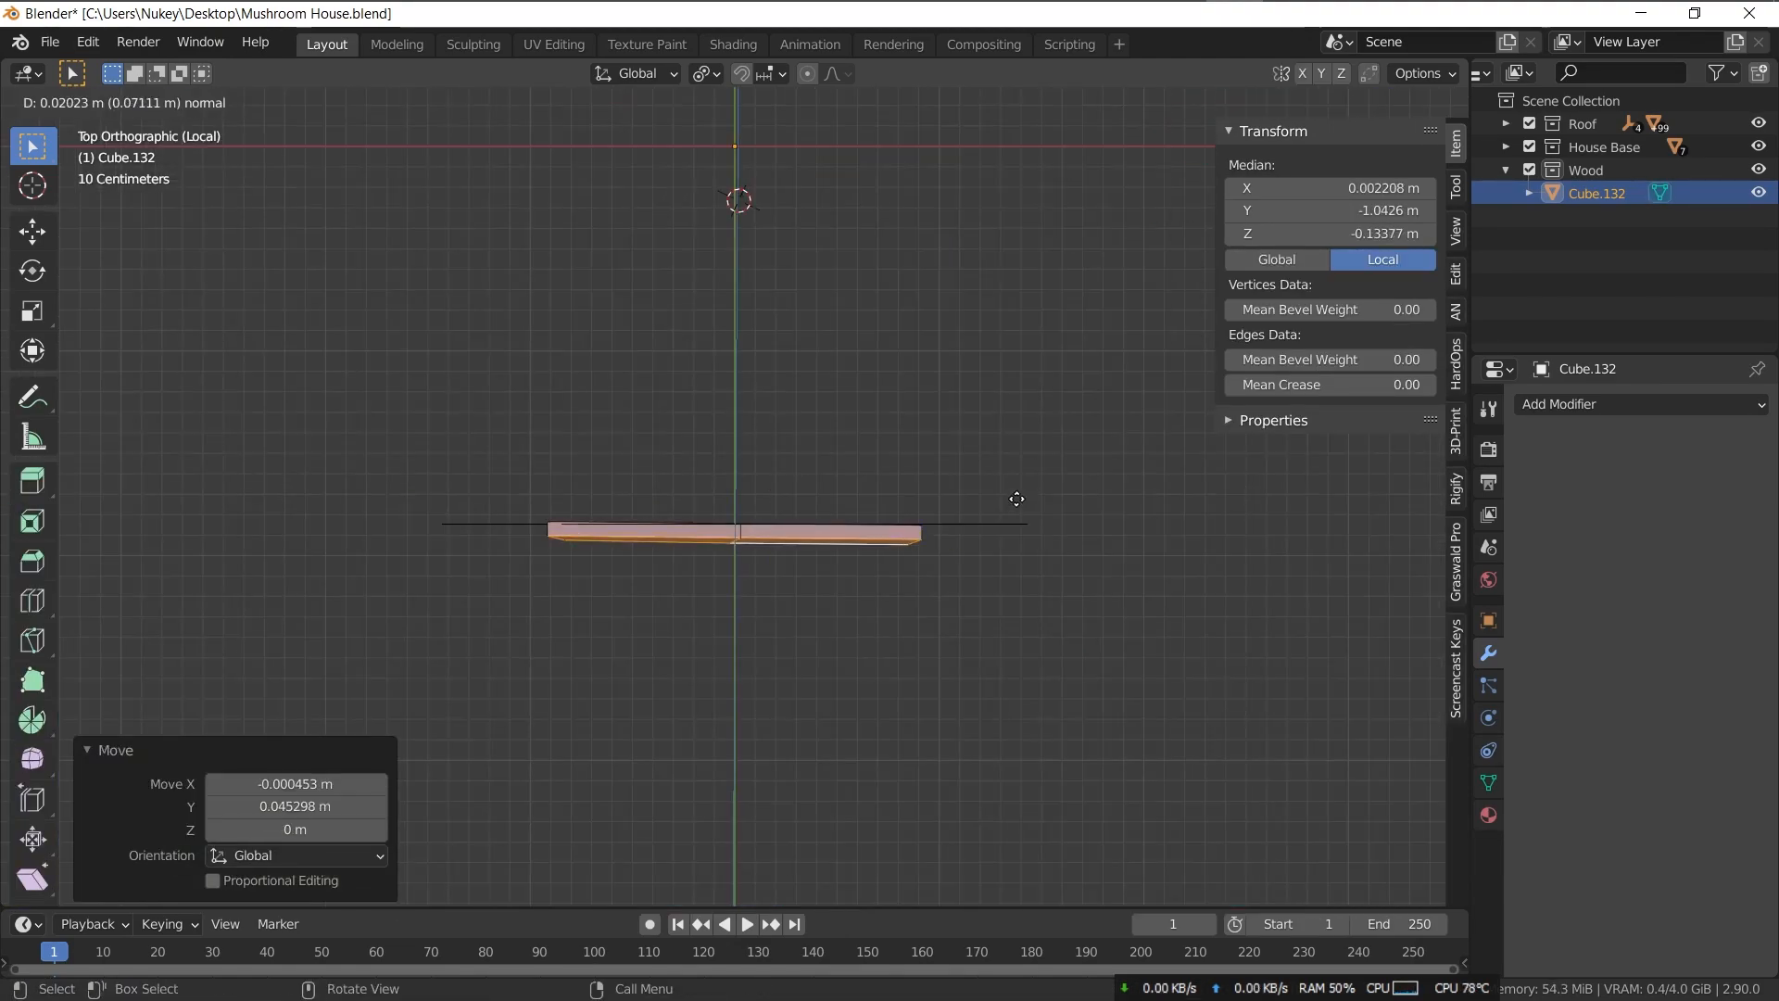
click(1015, 499)
- Select the linked rafter strip faces and extrude them along their normal to give them thickness
click(992, 521)
key(l)
key(e)
click(991, 533)
key(1)
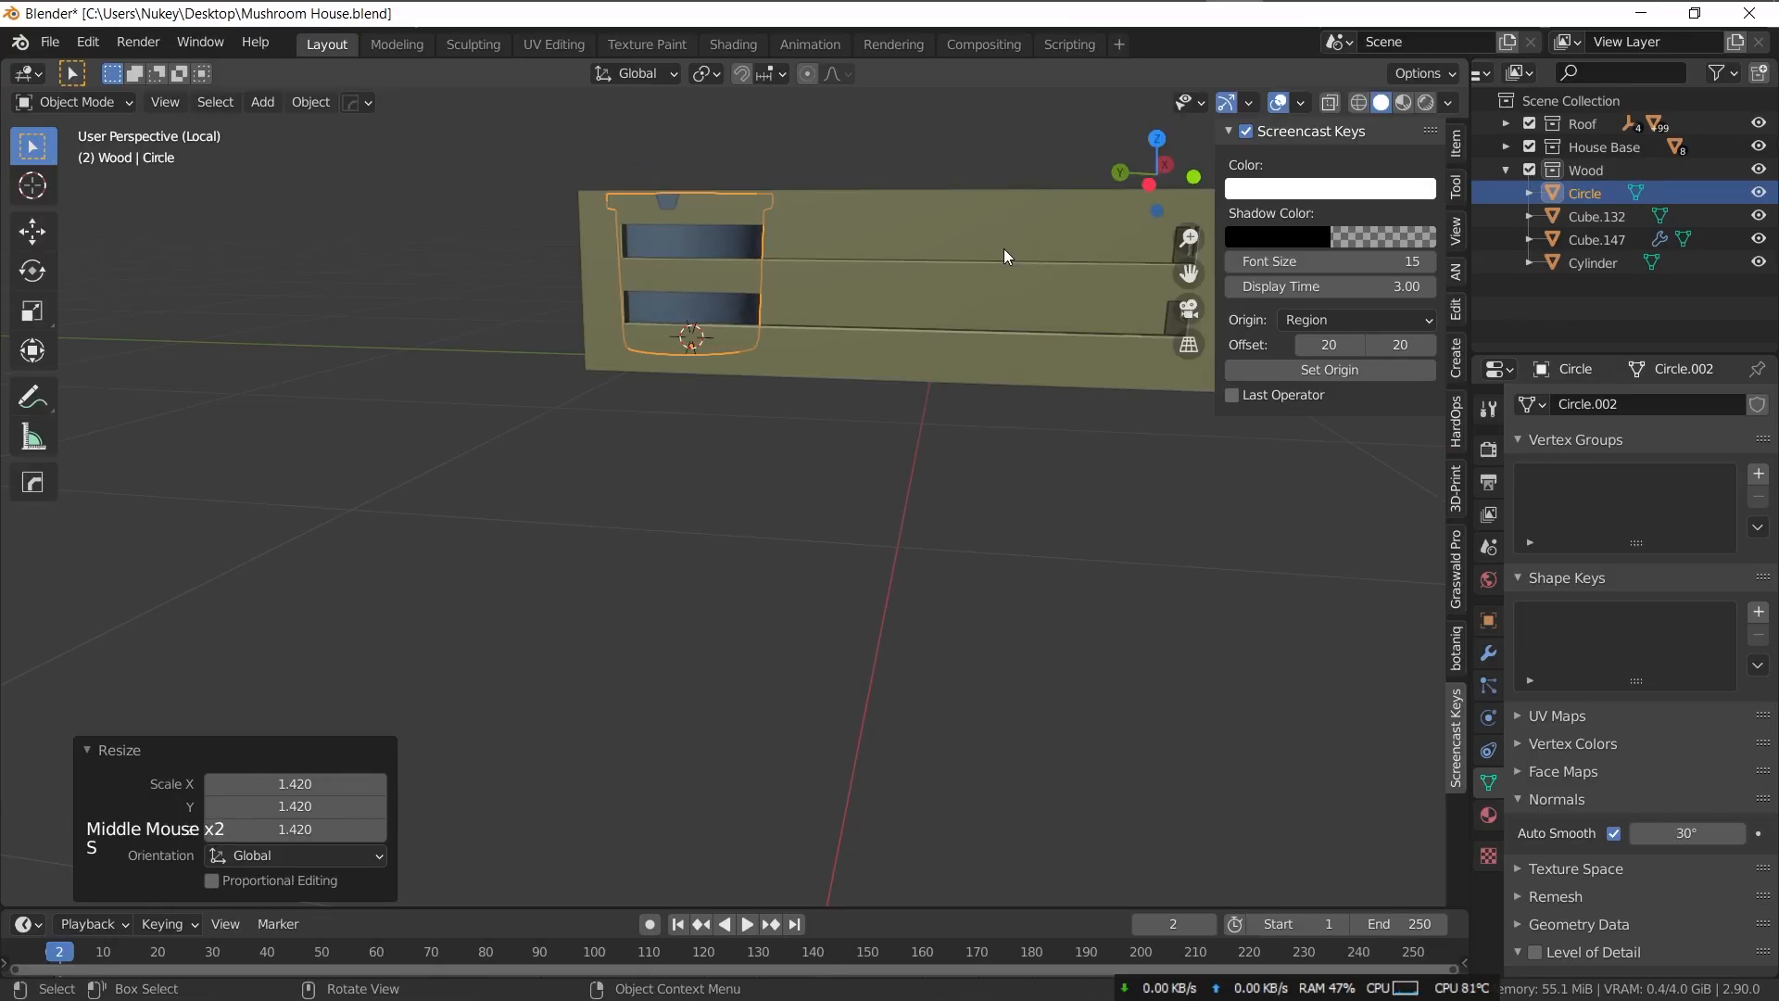
- Position the round pot inside the end of the planter box and scale its height along Z
key(g)
key(KP_7)
scroll(926, 324, down, 2)
middle_drag(927, 324, 845, 416)
key(s)
key(z)
key(z)
click(861, 399)
- Duplicate the pot, scale the copy smaller and place it beside the first pot in the planter box
key(shift+d)
click(962, 429)
key(s)
click(934, 426)
key(KP_7)
key(g)
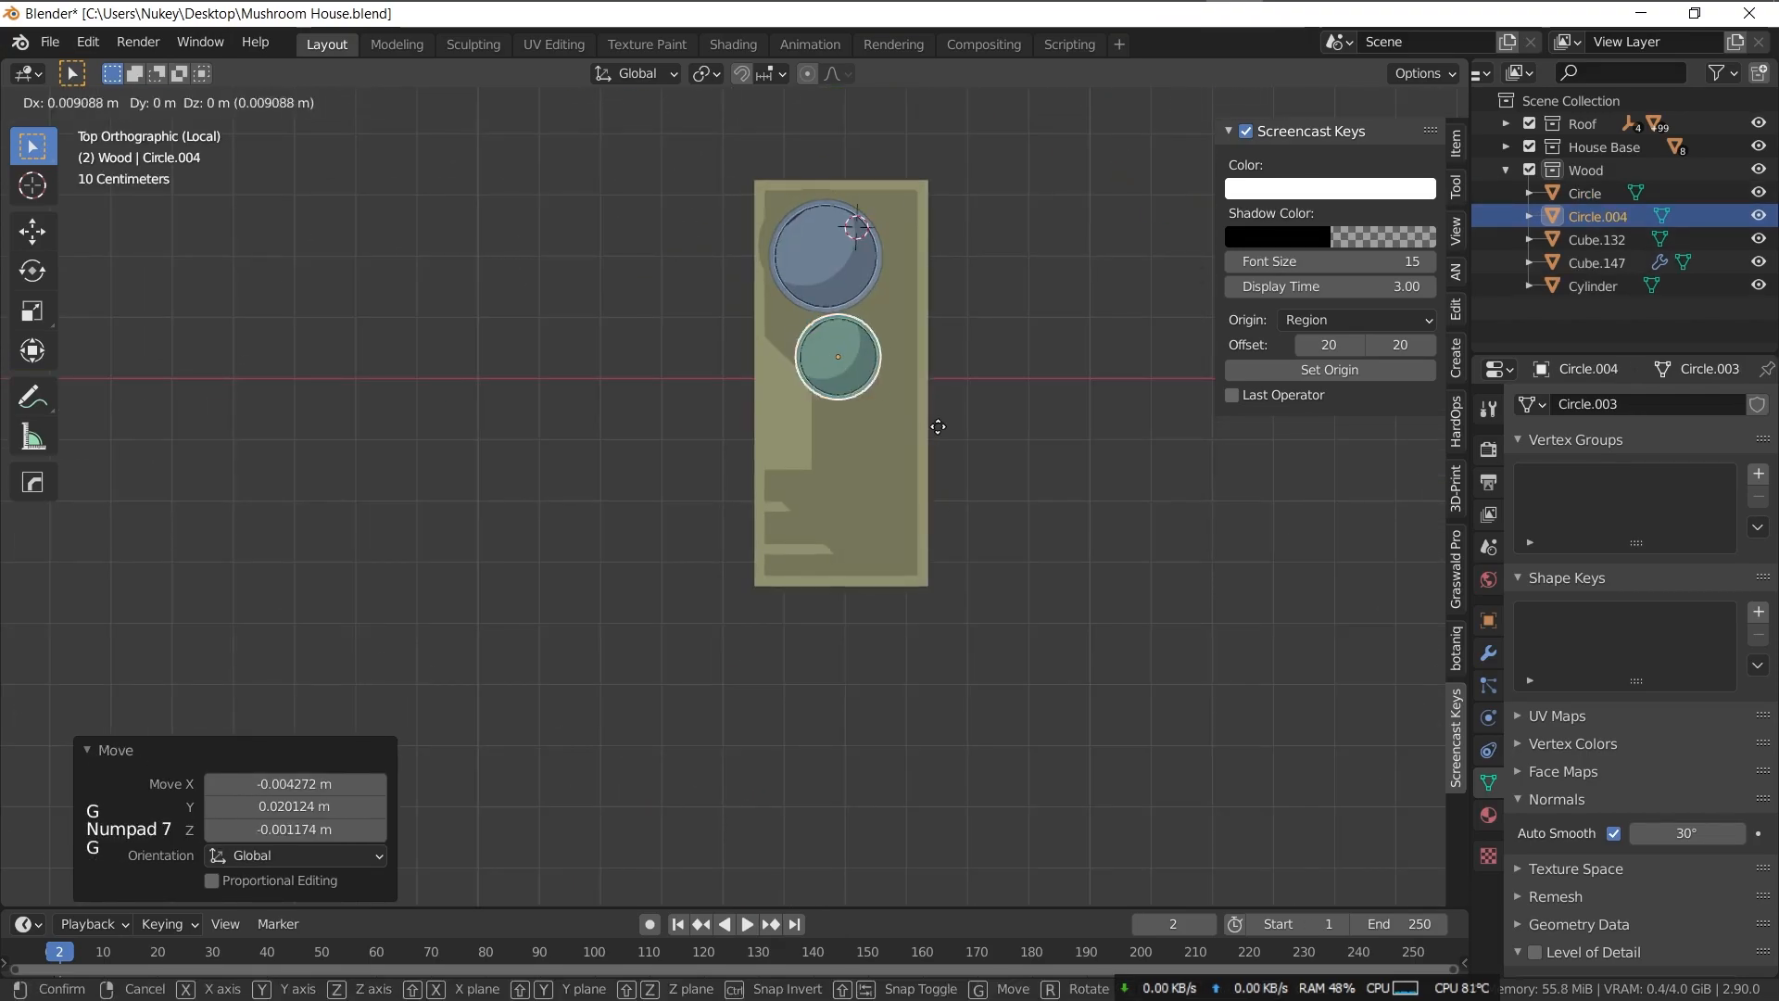
click(943, 426)
- Add two more pot duplicates along the planter box, varying their size and position
key(shift+d)
click(909, 585)
key(s)
click(961, 618)
key(g)
click(915, 596)
middle_drag(914, 592, 1087, 593)
key(shift+d)
click(986, 604)
key(KP_7)
- Place the 3D cursor on the smaller block's roof slope and add a cube there
scroll(834, 519, down, 9)
middle_drag(833, 519, 776, 476)
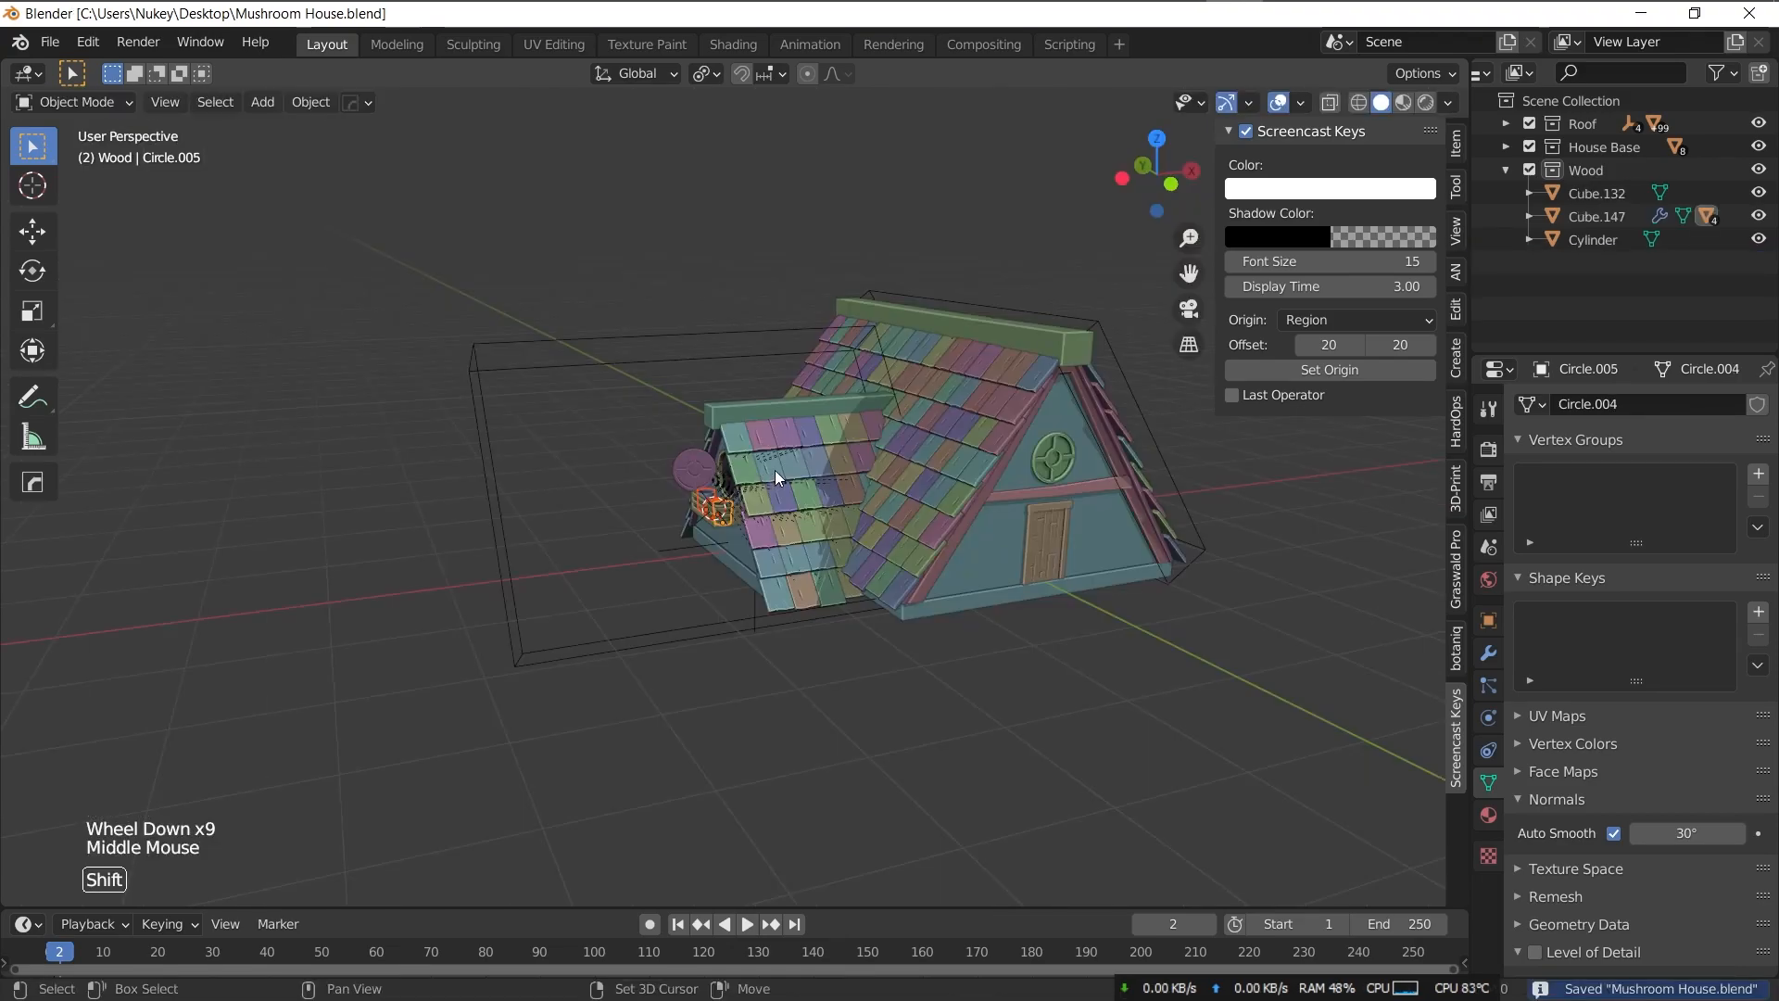
shift+right_click(777, 475)
key(shift+a)
click(898, 493)
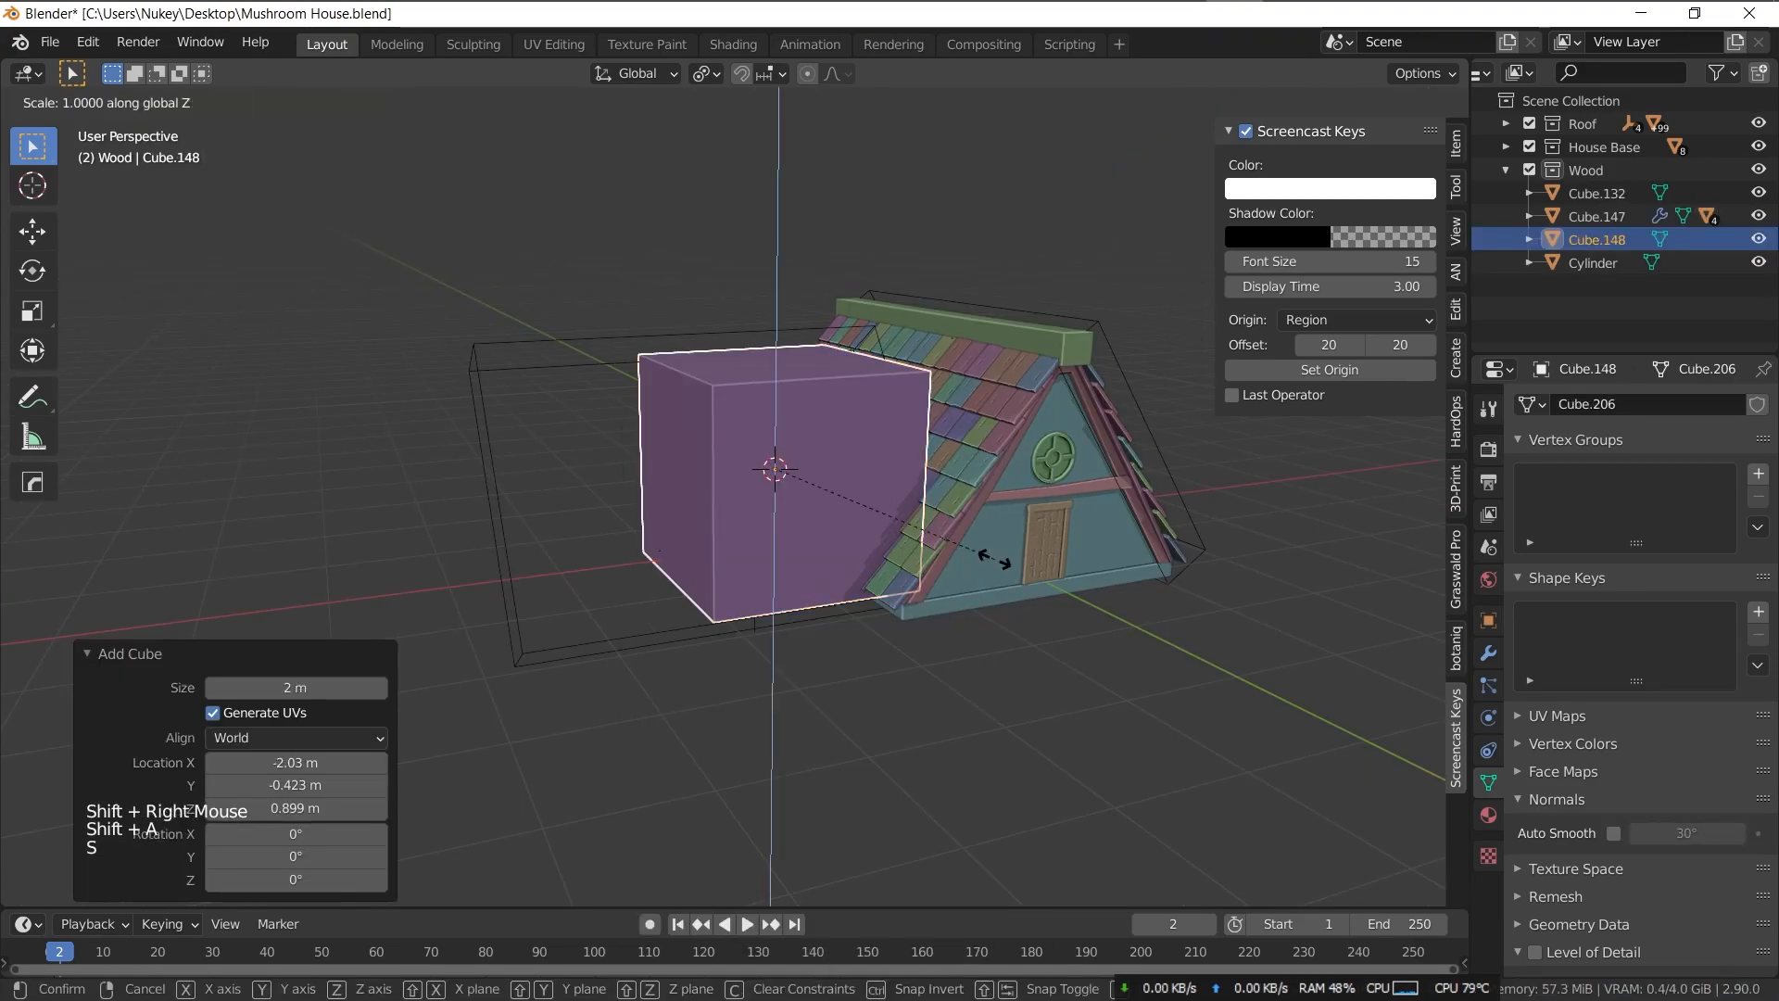
- Scale the cube narrower in X and Y and adjust its Z height to form a chimney on the small roof
key(shift+z)
click(798, 474)
key(s)
key(z)
click(810, 458)
middle_drag(809, 458, 927, 463)
scroll(866, 505, up, 4)
key(s)
key(shift+z)
- Lower the chimney's top face along Z by about 0.19 m
key(Tab)
click(811, 214)
key(g)
key(z)
click(825, 275)
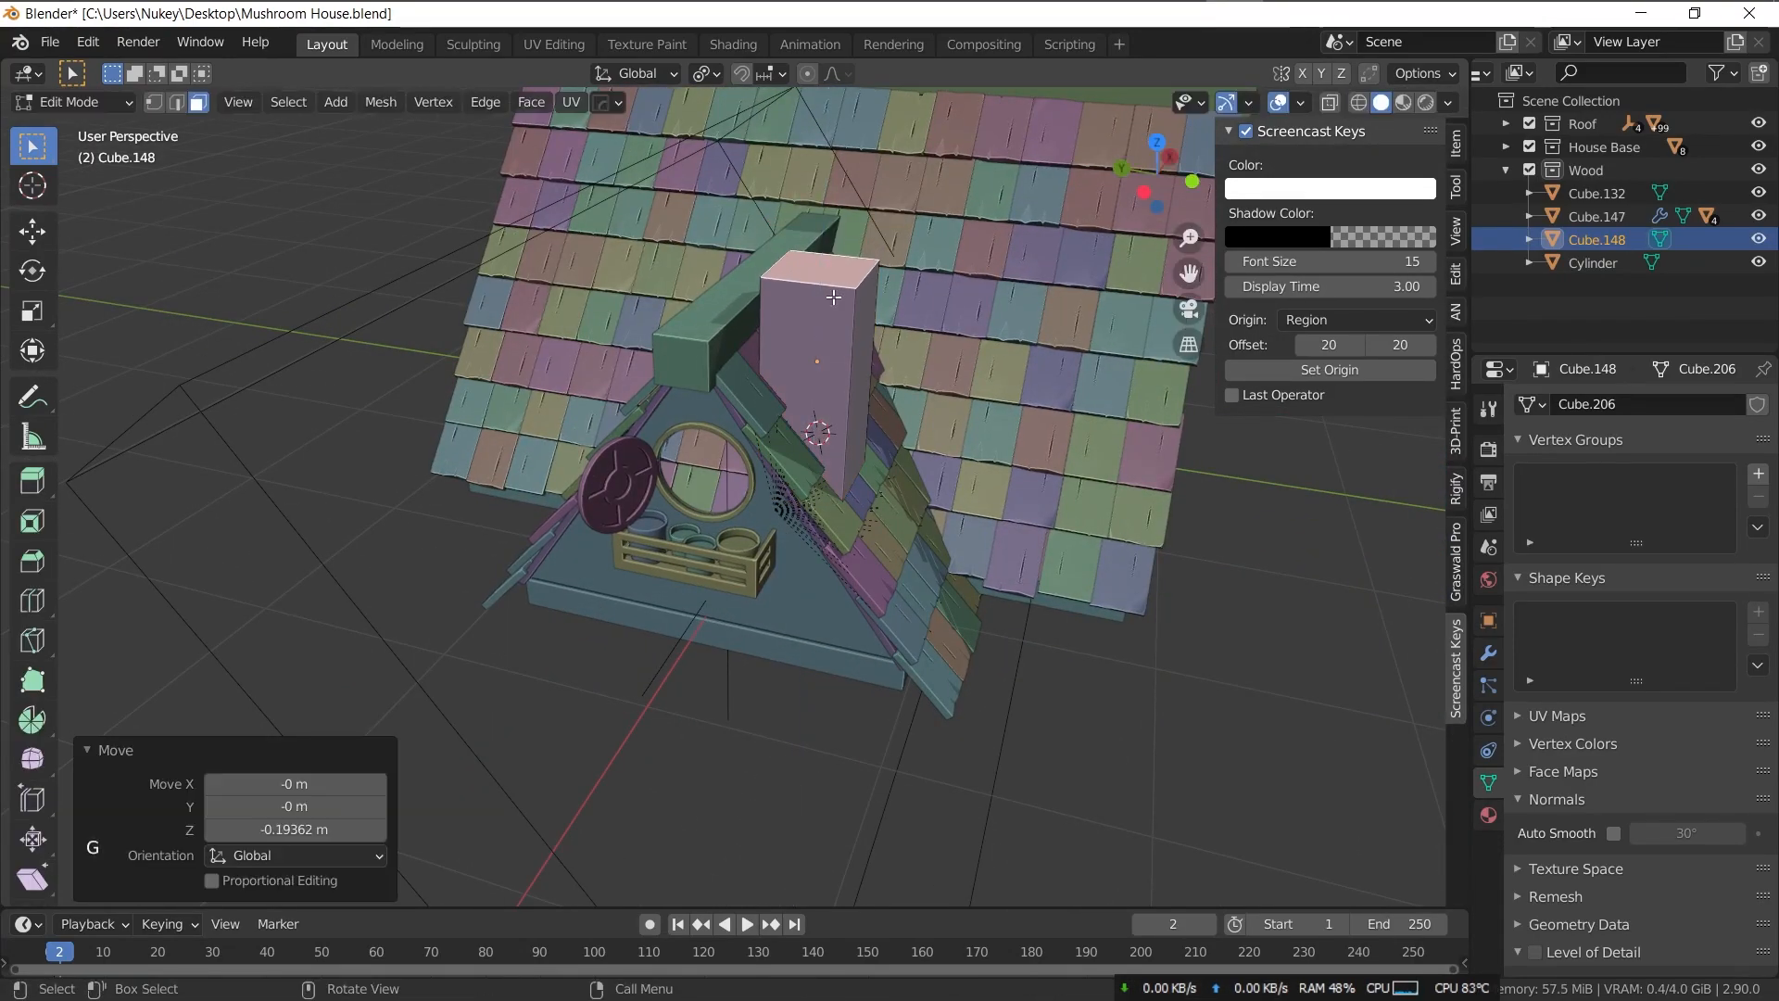
- Form a projecting band near the chimney's top by beveling an edge loop about 0.045 m wide and extruding it
click(829, 316)
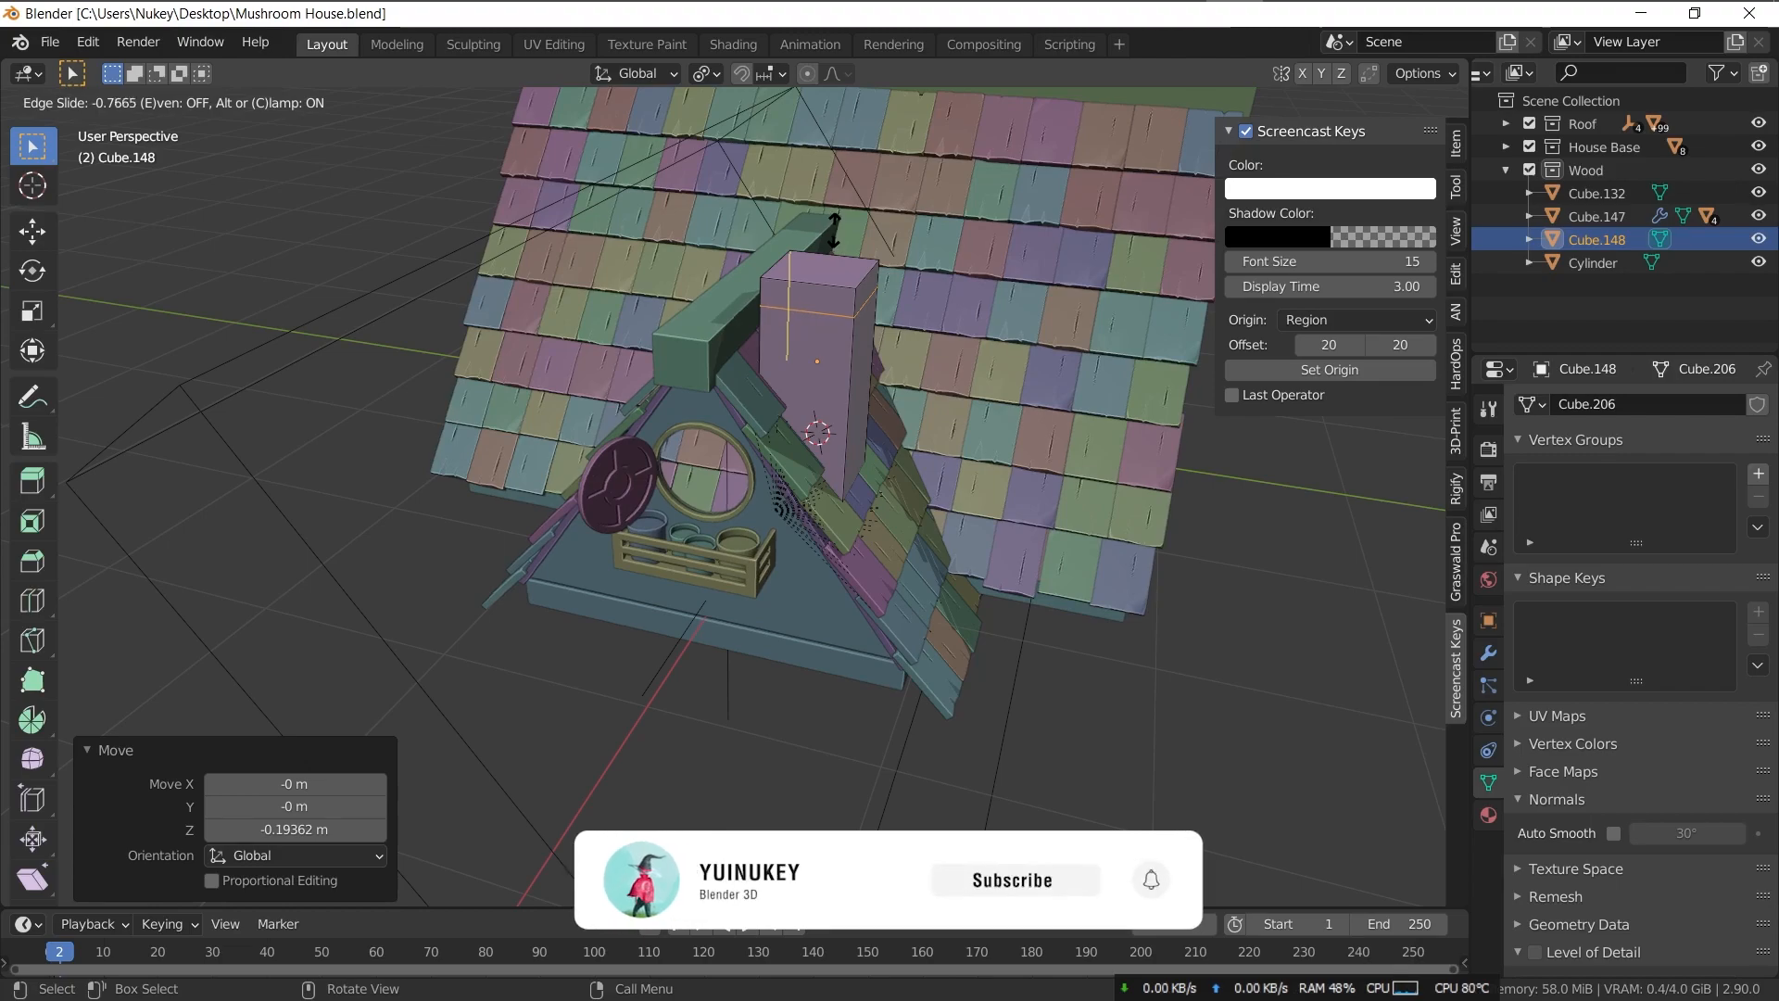
click(844, 256)
click(879, 389)
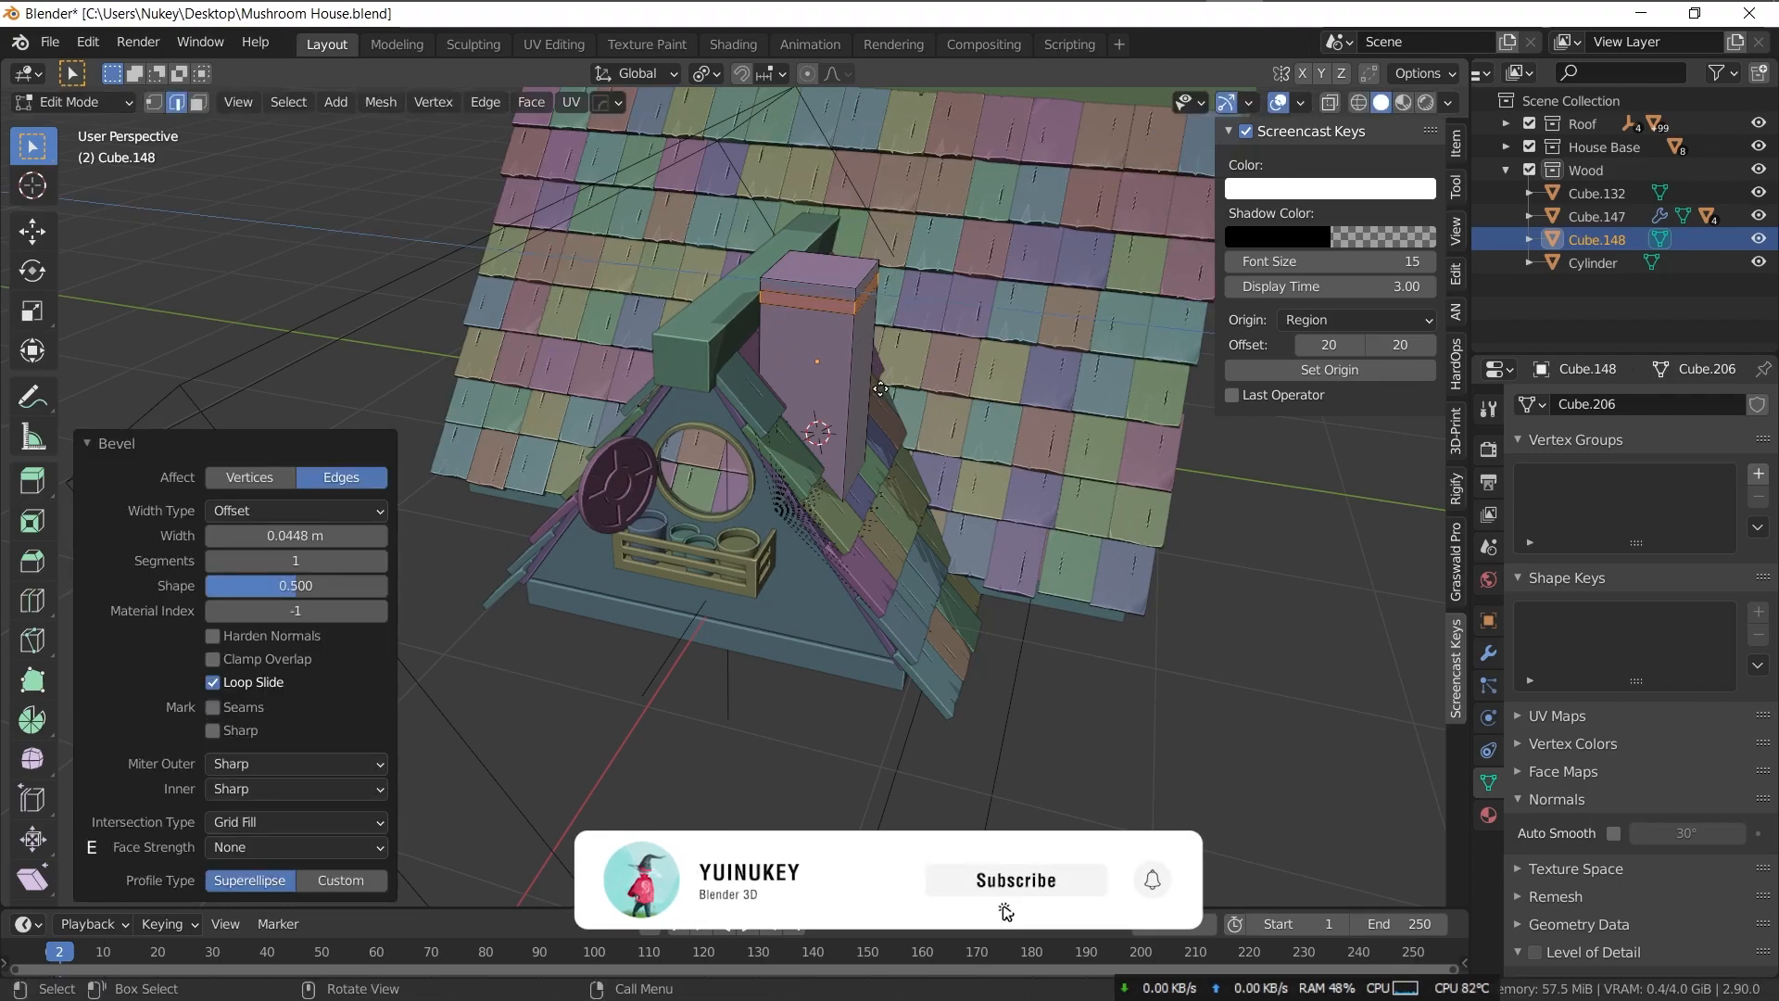
click(903, 394)
key(Tab)
- Add a cylinder on top of the chimney, scale it down and shade it smooth
scroll(903, 394, up, 1)
key(shift+a)
mouse_move(760, 366)
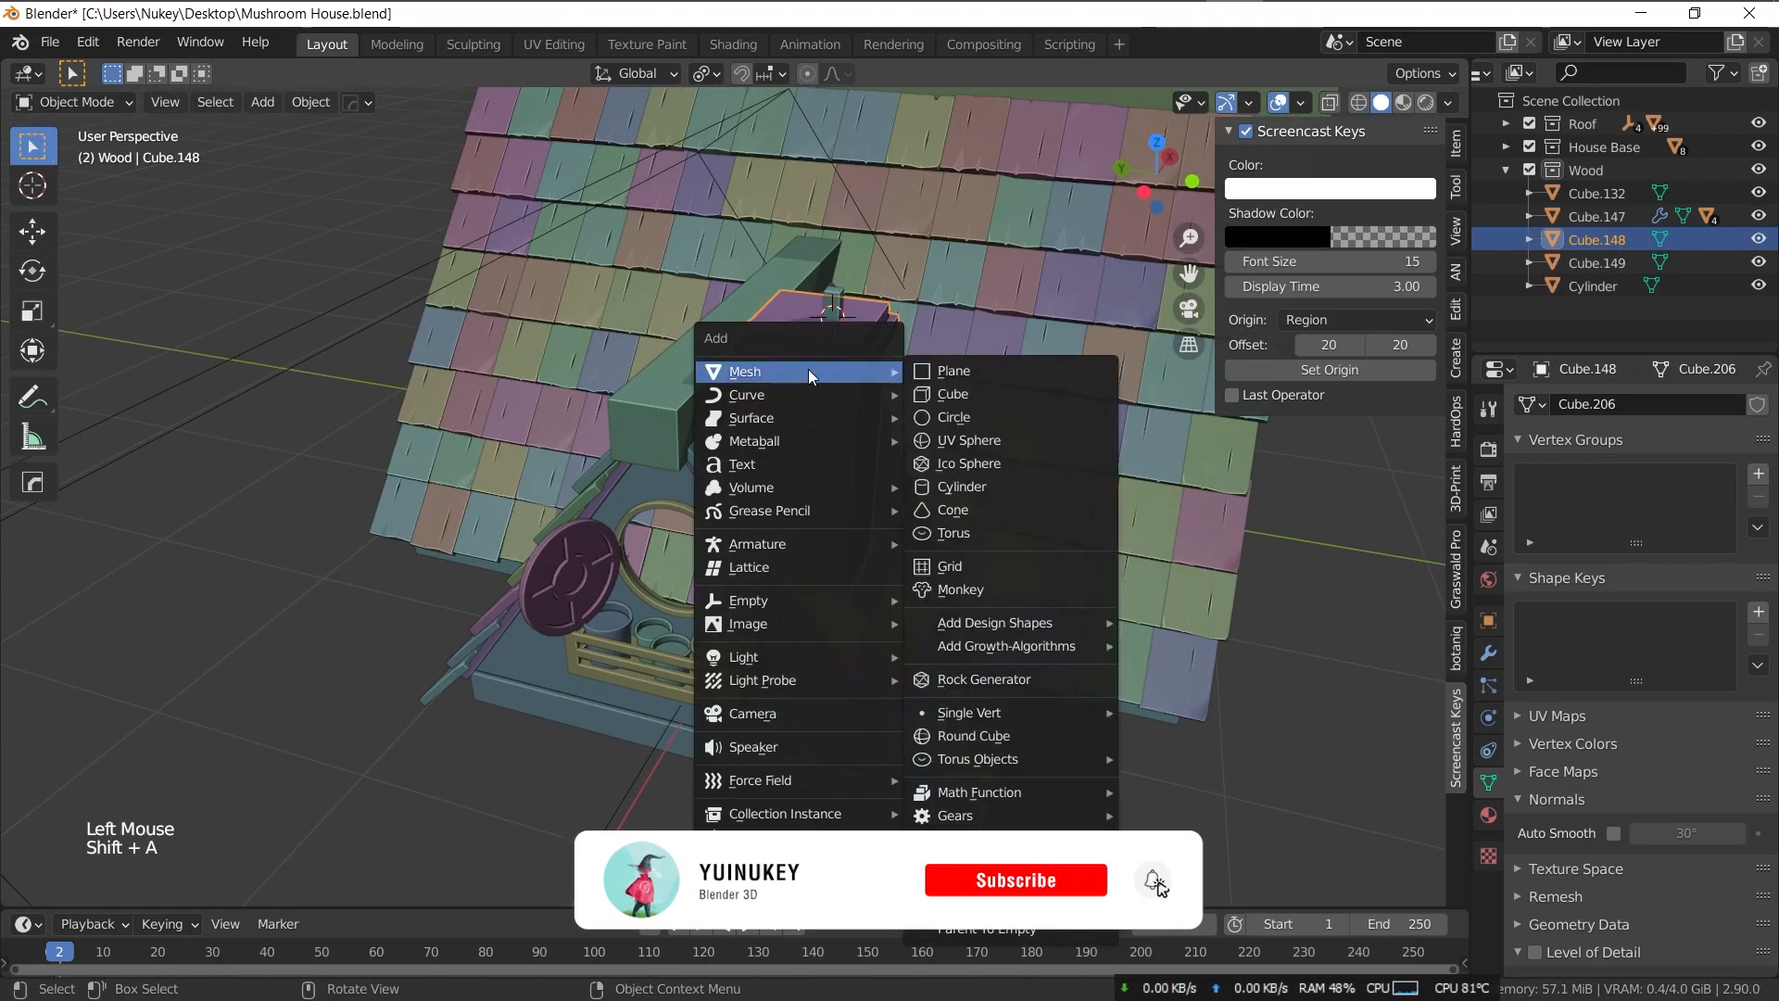
click(970, 505)
scroll(970, 502, down, 5)
key(s)
key(Return)
right_click(840, 239)
click(839, 260)
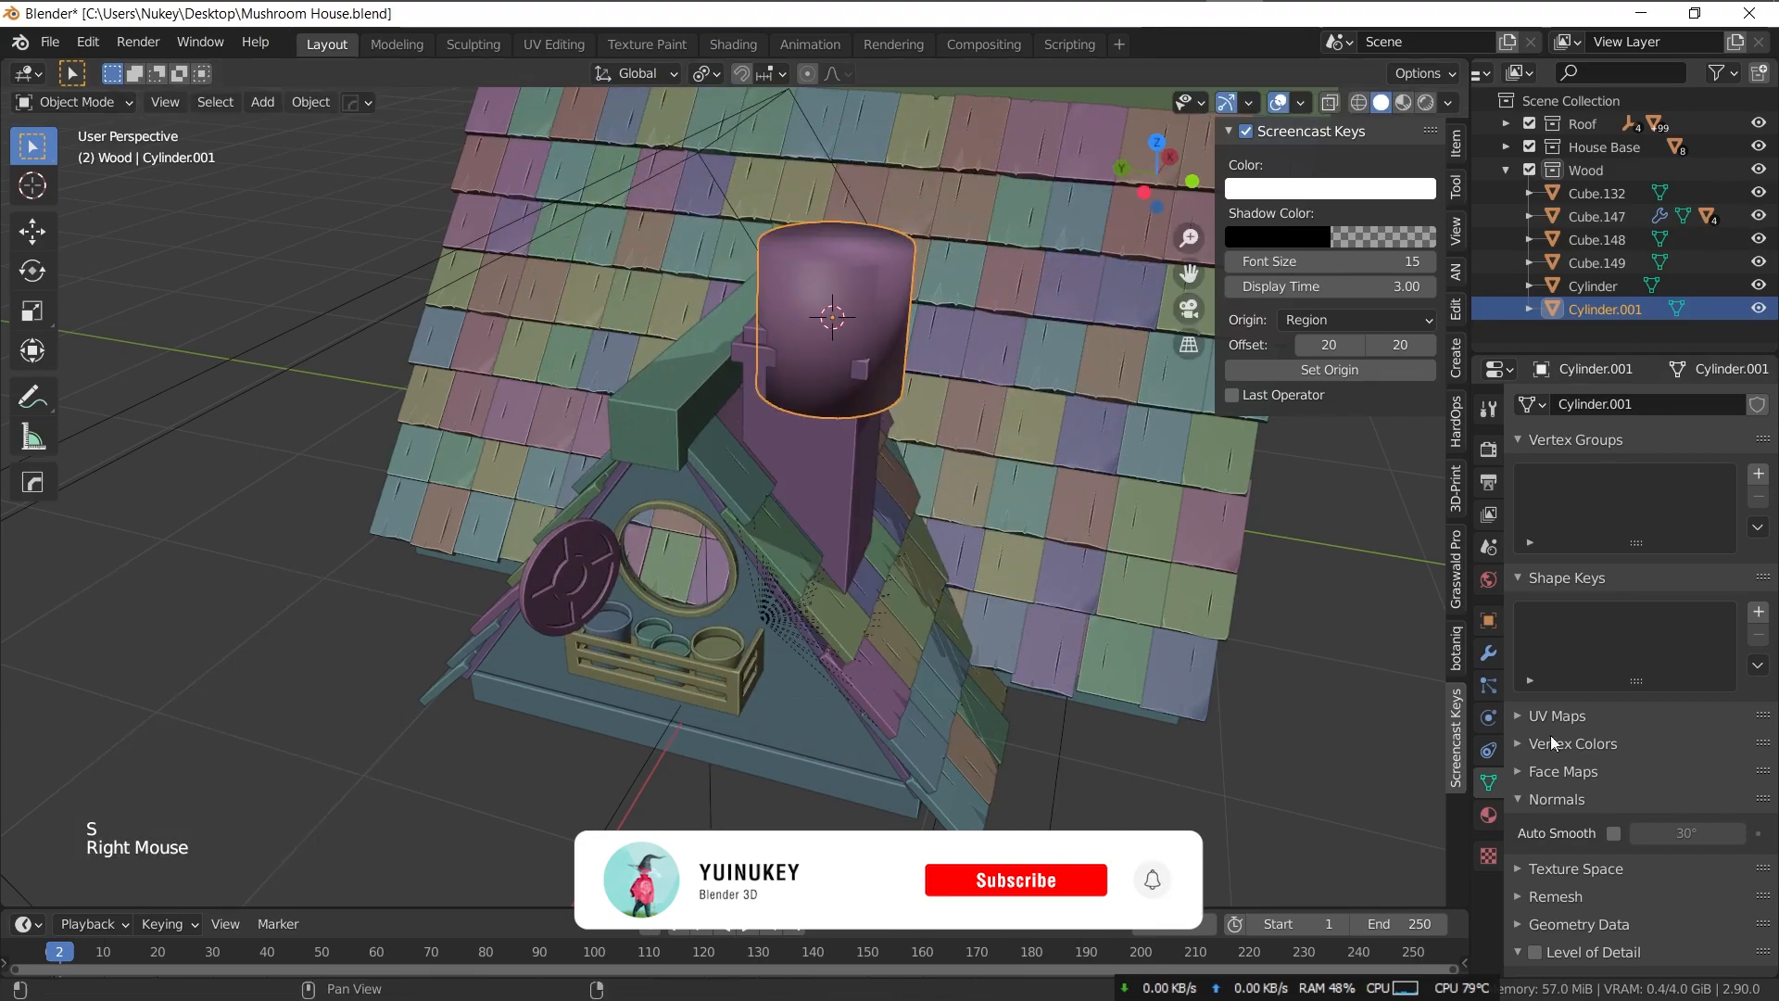
- Scale the cylinder's top to about 0.163 to taper it into a conical cap and fit it over the chimney
middle_drag(839, 259, 848, 278)
scroll(847, 278, up, 2)
key(s)
click(847, 310)
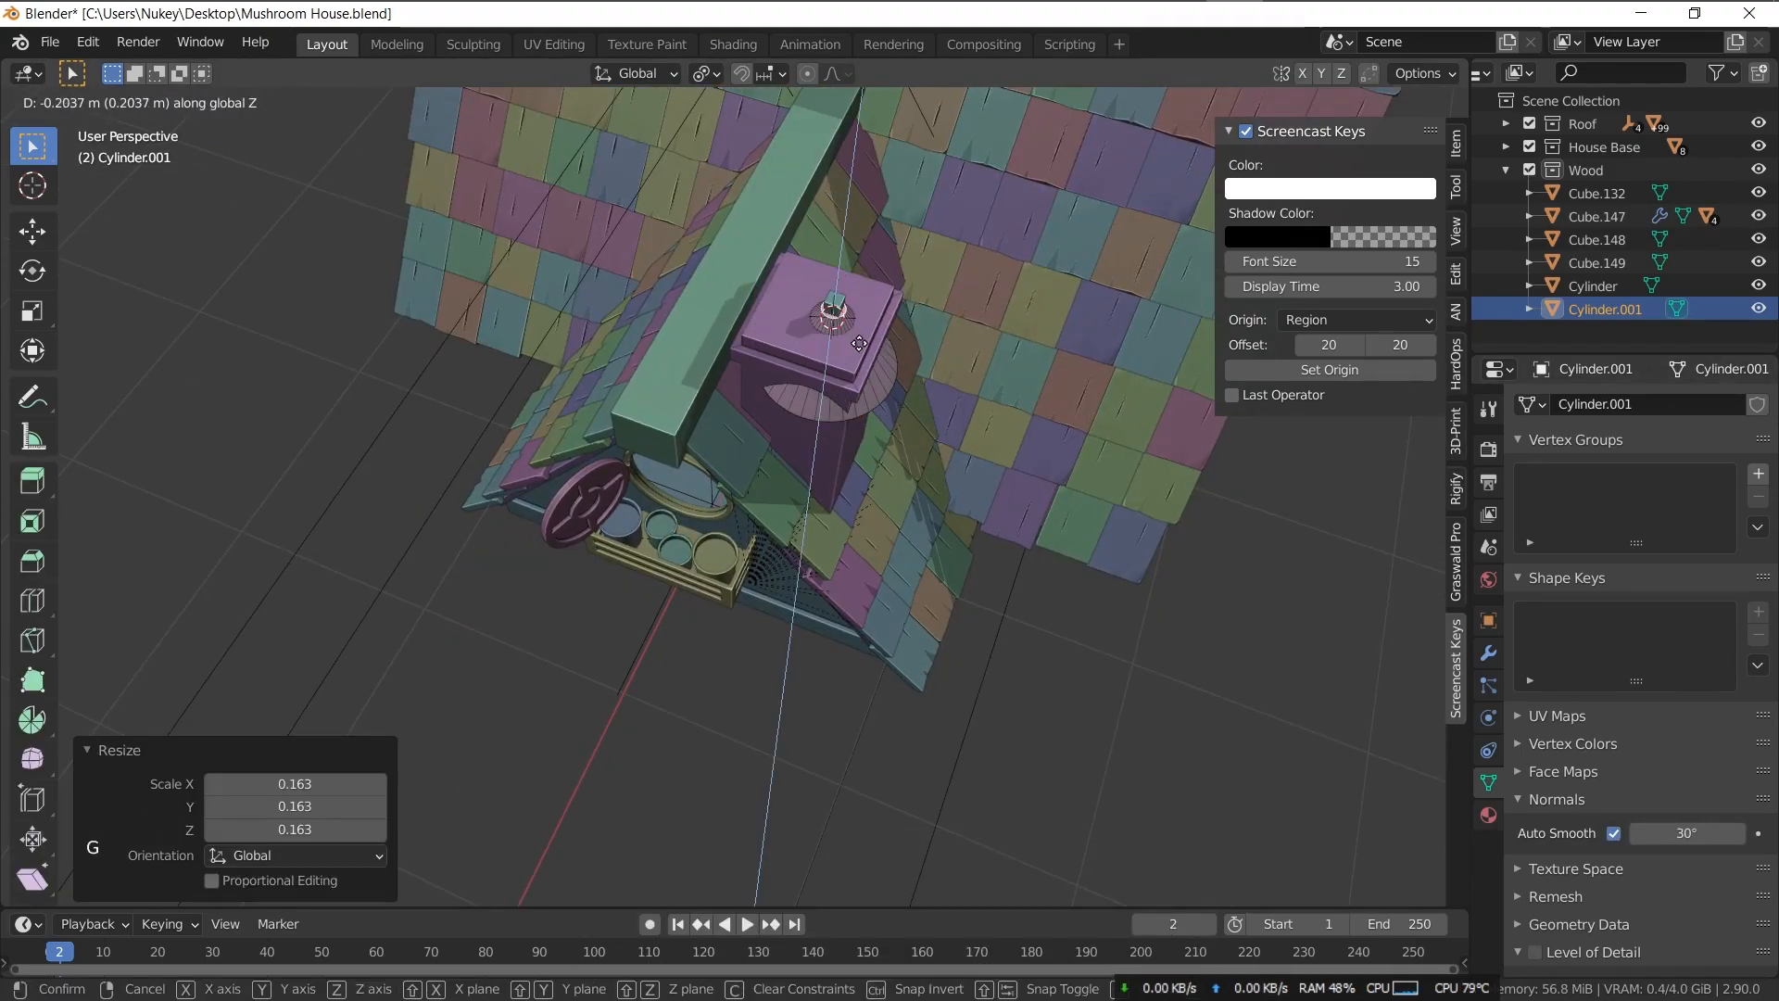
key(Tab)
key(Tab)
middle_drag(871, 350, 816, 518)
key(s)
click(868, 276)
- Cut horizontal edge loops into the conical cap and scale the middle loop with proportional editing to curve its profile
key(Tab)
key(ctrl+r)
scroll(814, 550, up, 2)
click(814, 549)
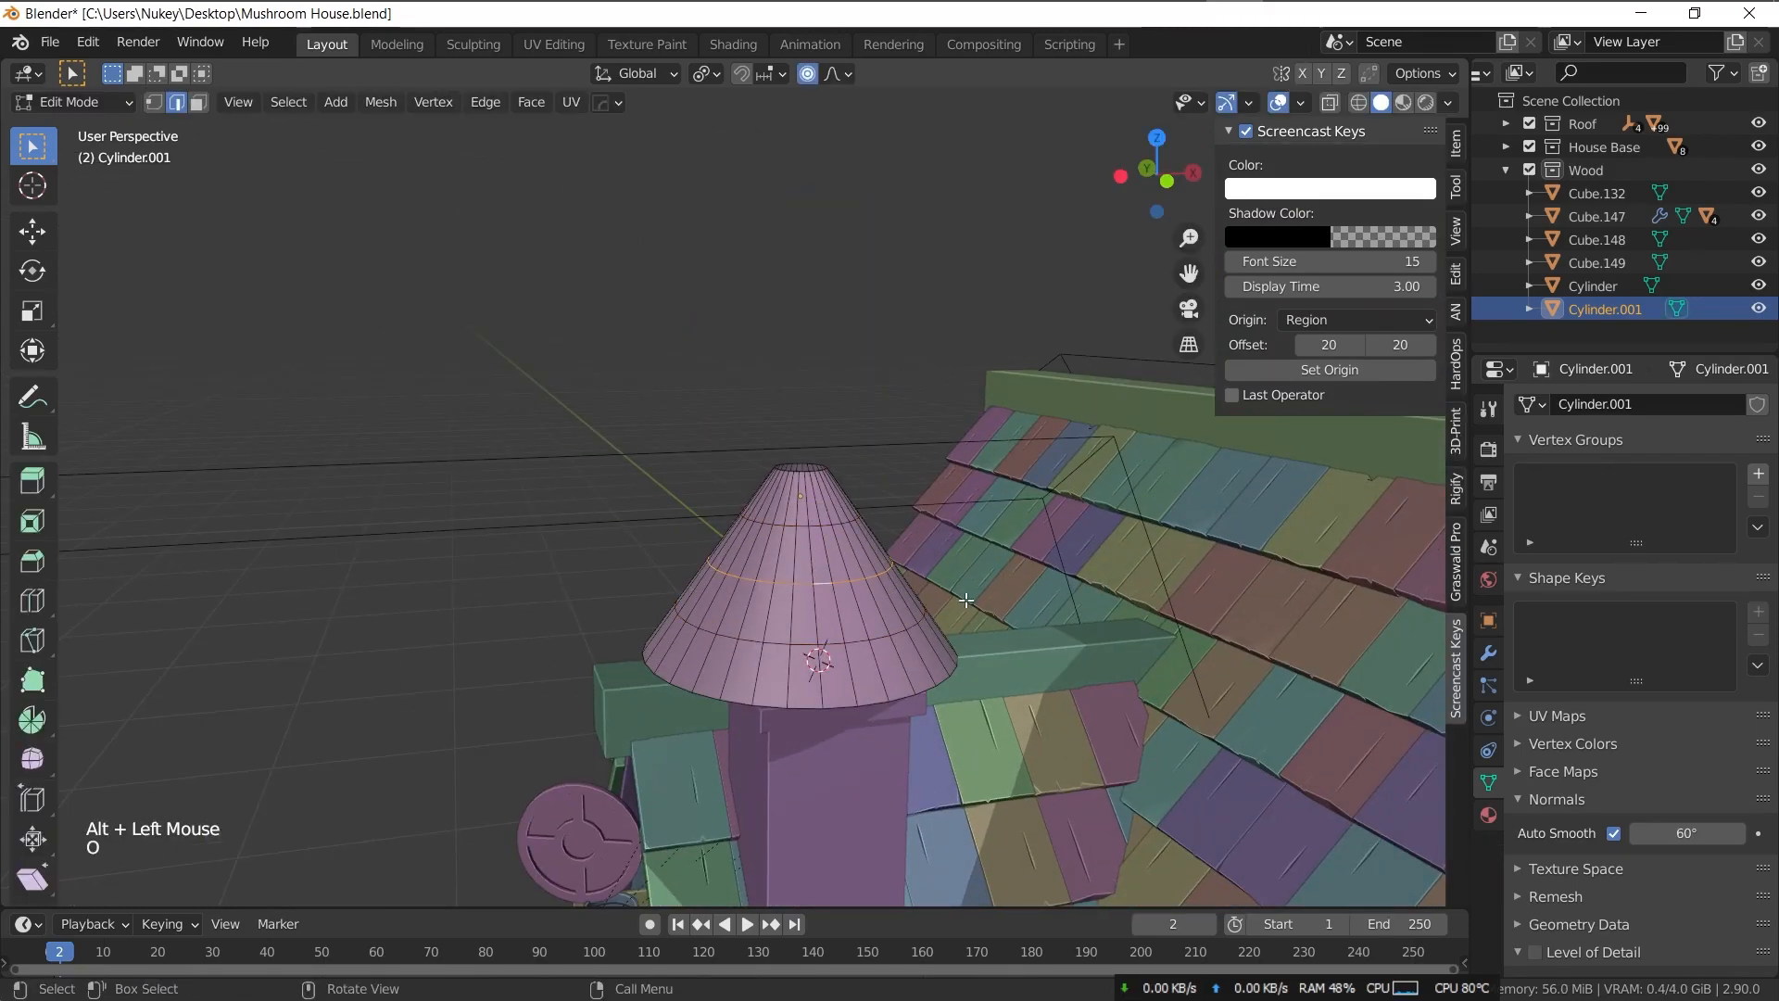
key(s)
click(982, 593)
key(Tab)
- Add a Solidify modifier to the chimney cap with 0.08 m thickness and Even Thickness enabled
middle_drag(927, 555, 926, 519)
click(1488, 653)
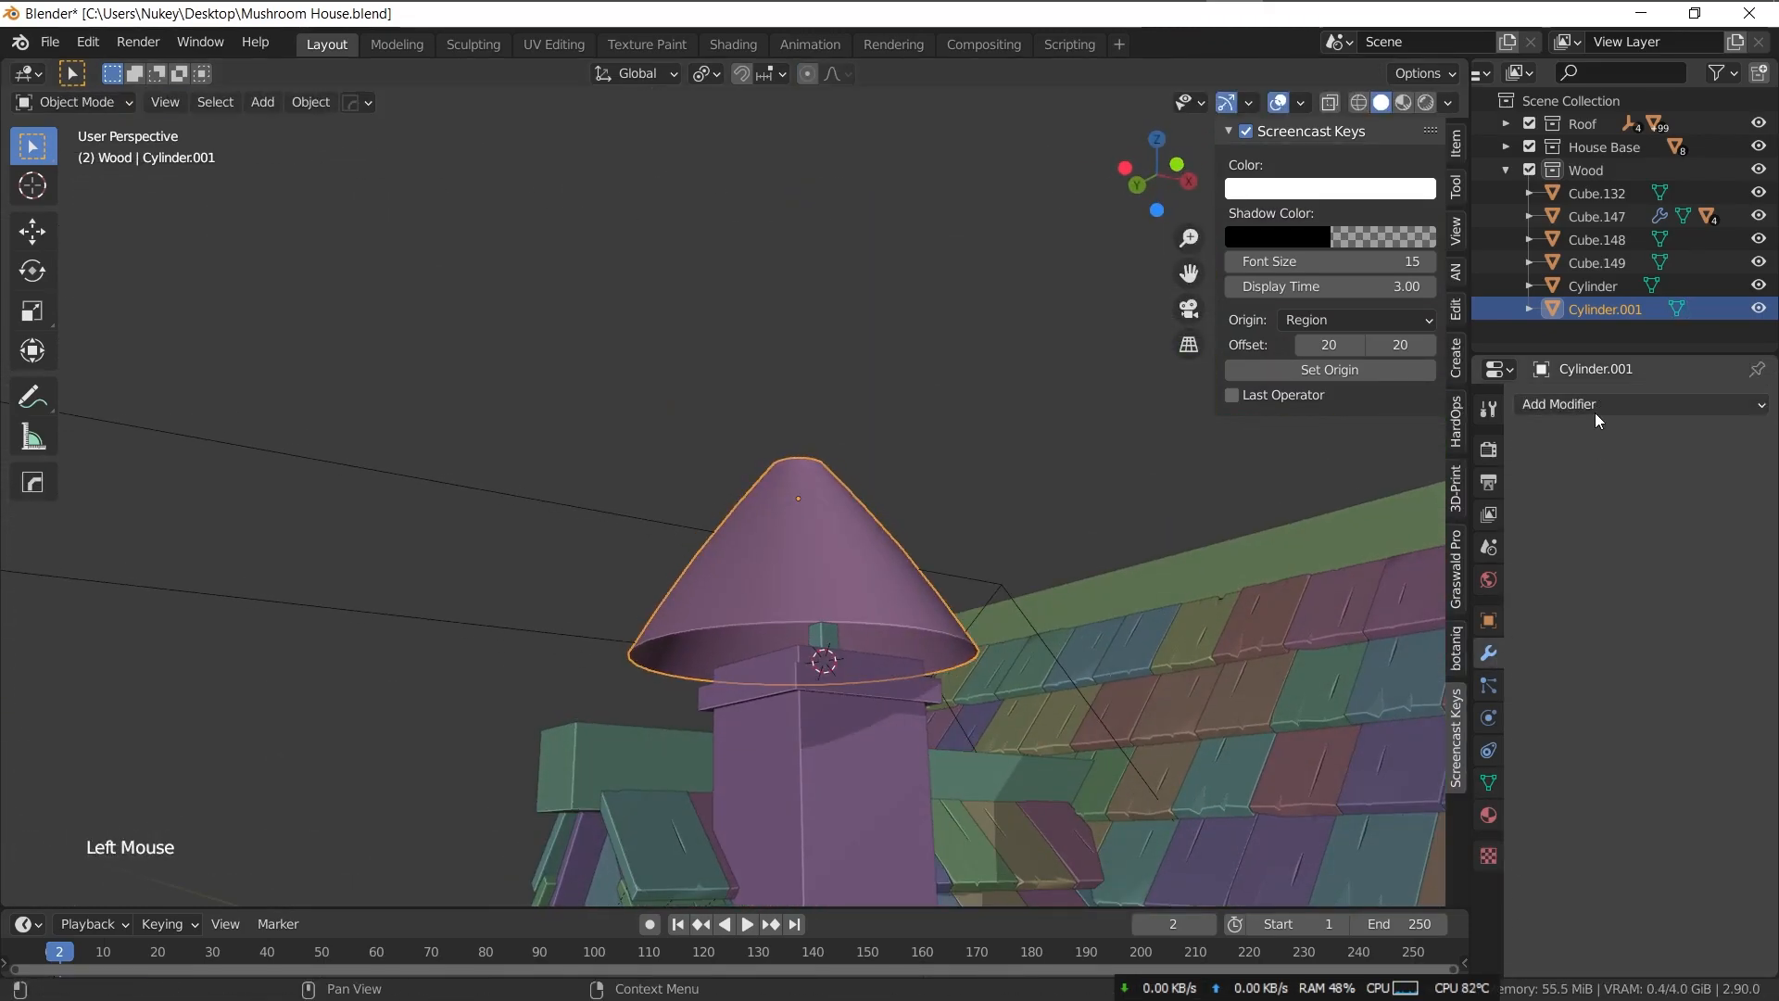
click(1595, 404)
click(1288, 714)
drag(1672, 507, 1663, 506)
click(1614, 564)
- Lower the cap along Z onto the chimney and set its Solidify thickness to 0.05 m
middle_drag(927, 556, 927, 519)
key(g)
key(z)
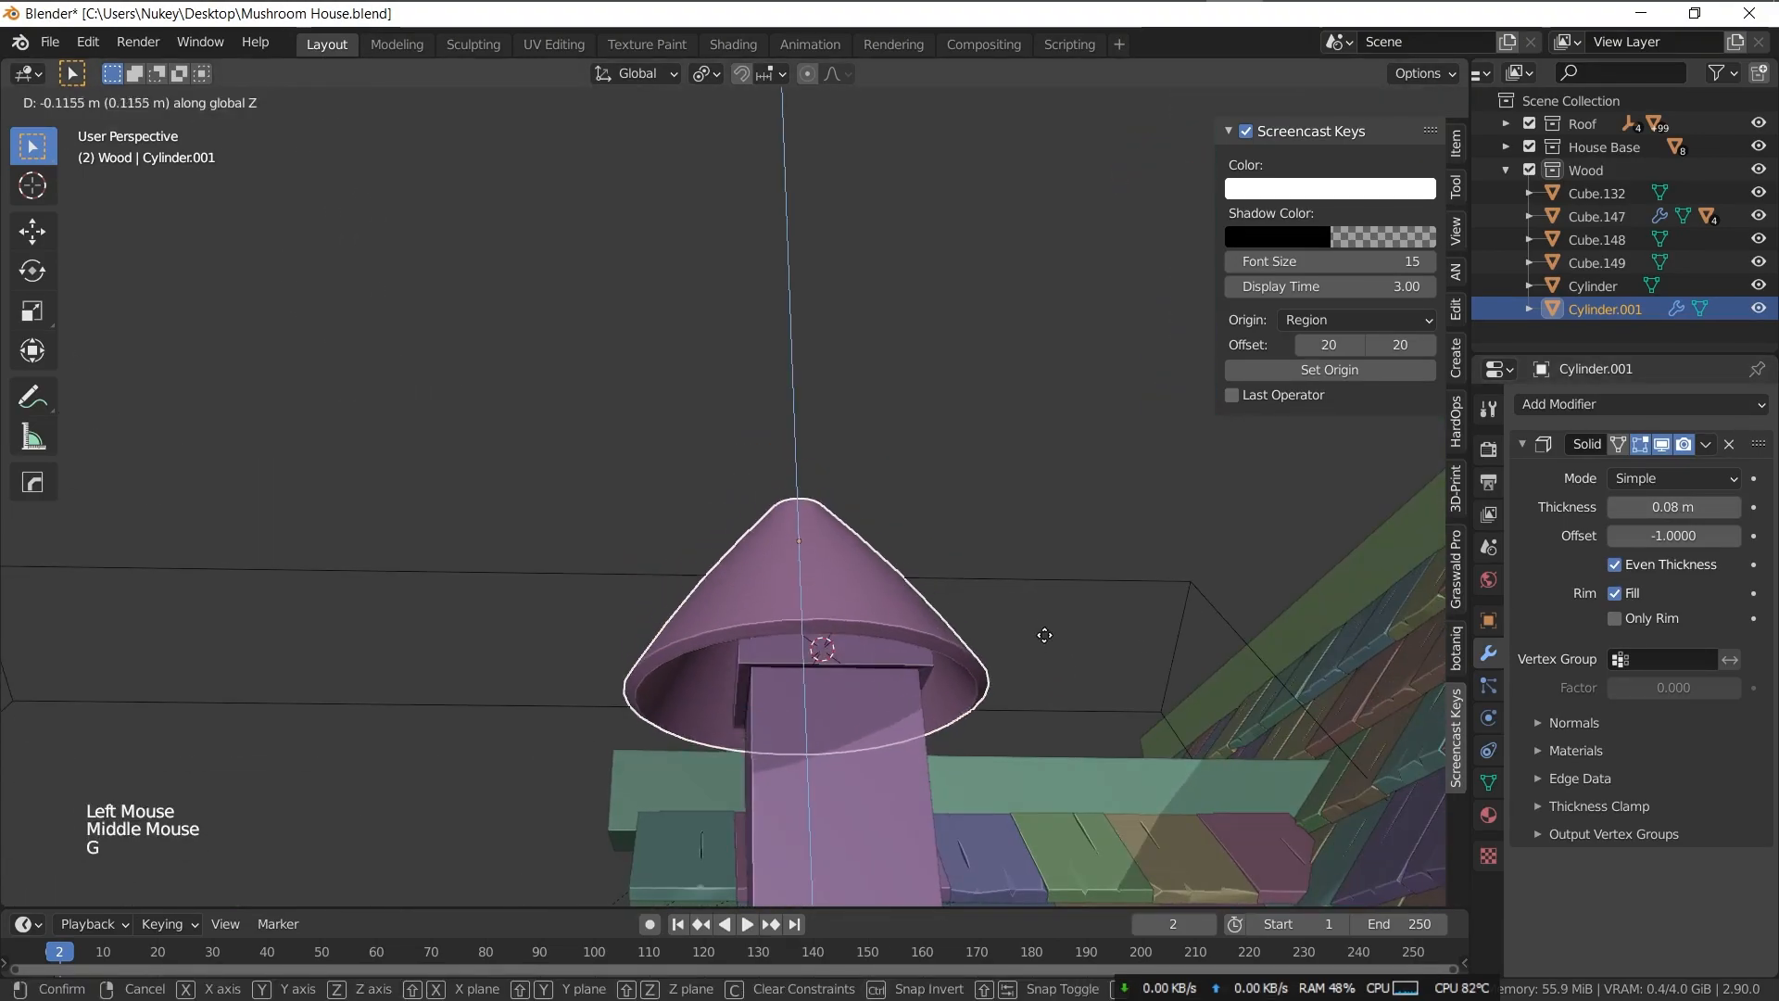
click(1045, 604)
middle_drag(1045, 604, 1045, 556)
drag(1673, 507, 1658, 507)
- Move vertices on the cap's lower rim with proportional editing to make its shape irregular
key(Tab)
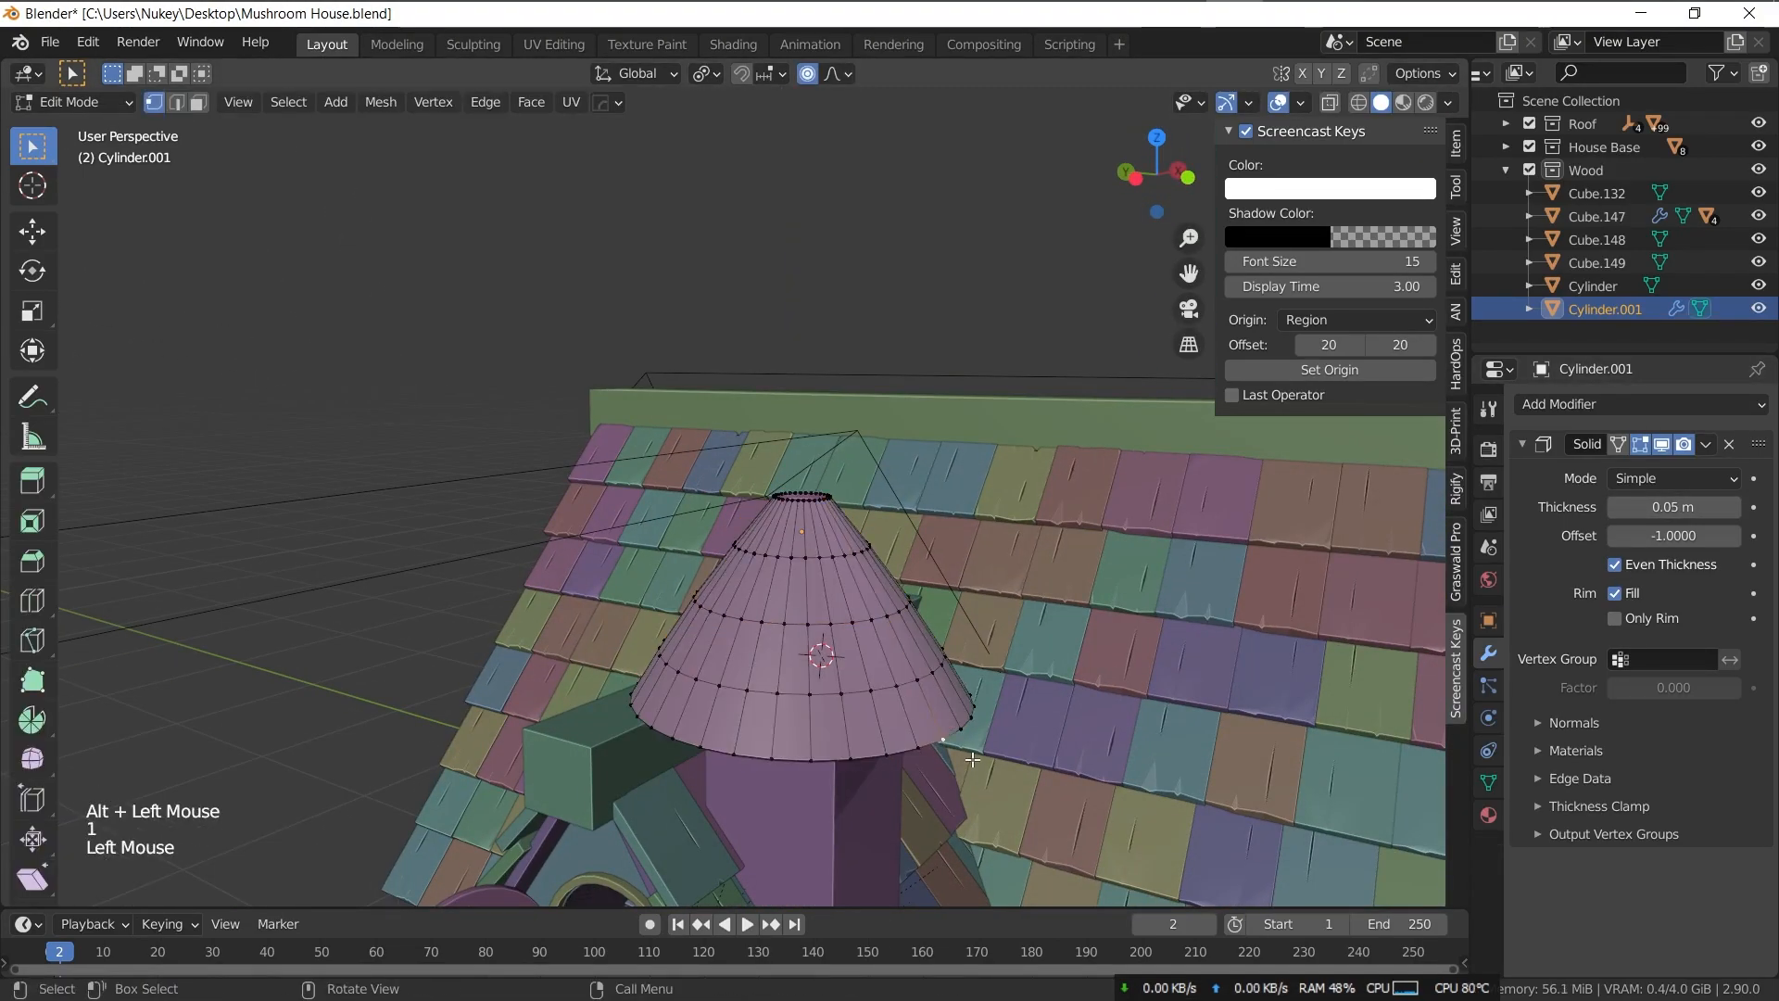
key(g)
key(g)
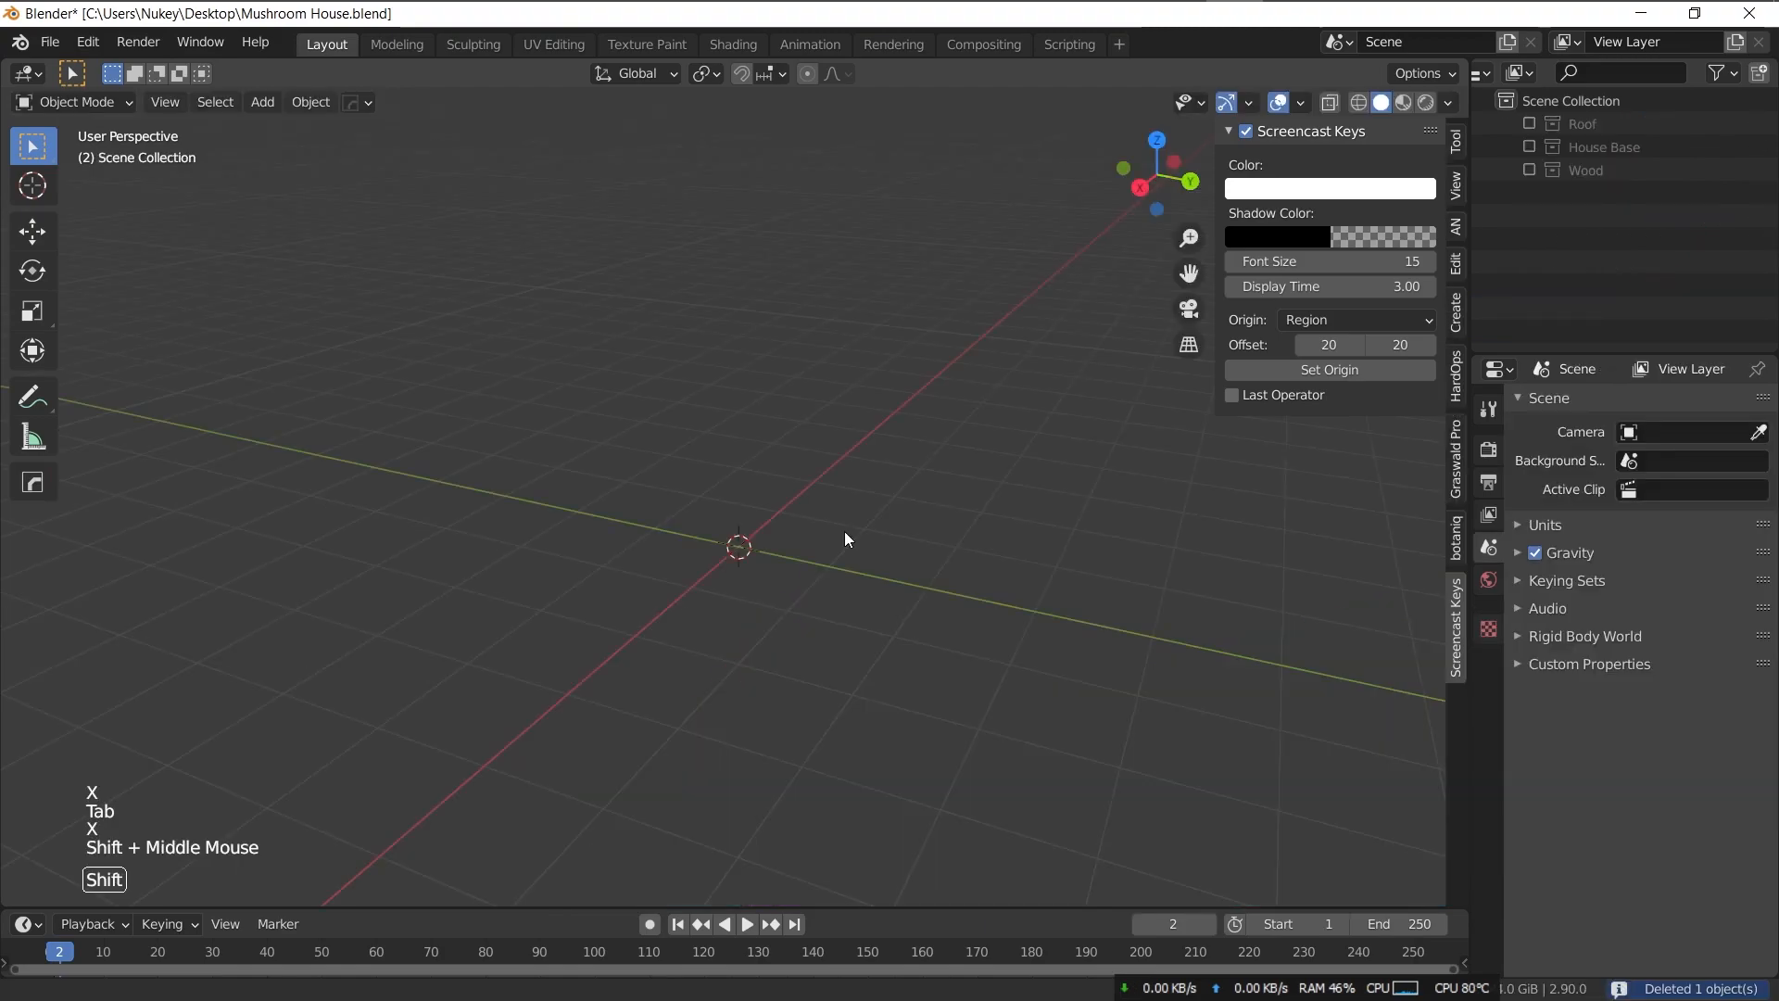
- Add a new cube for a crate and inset all of its faces individually by a thin border
key(shift+a)
mouse_move(778, 504)
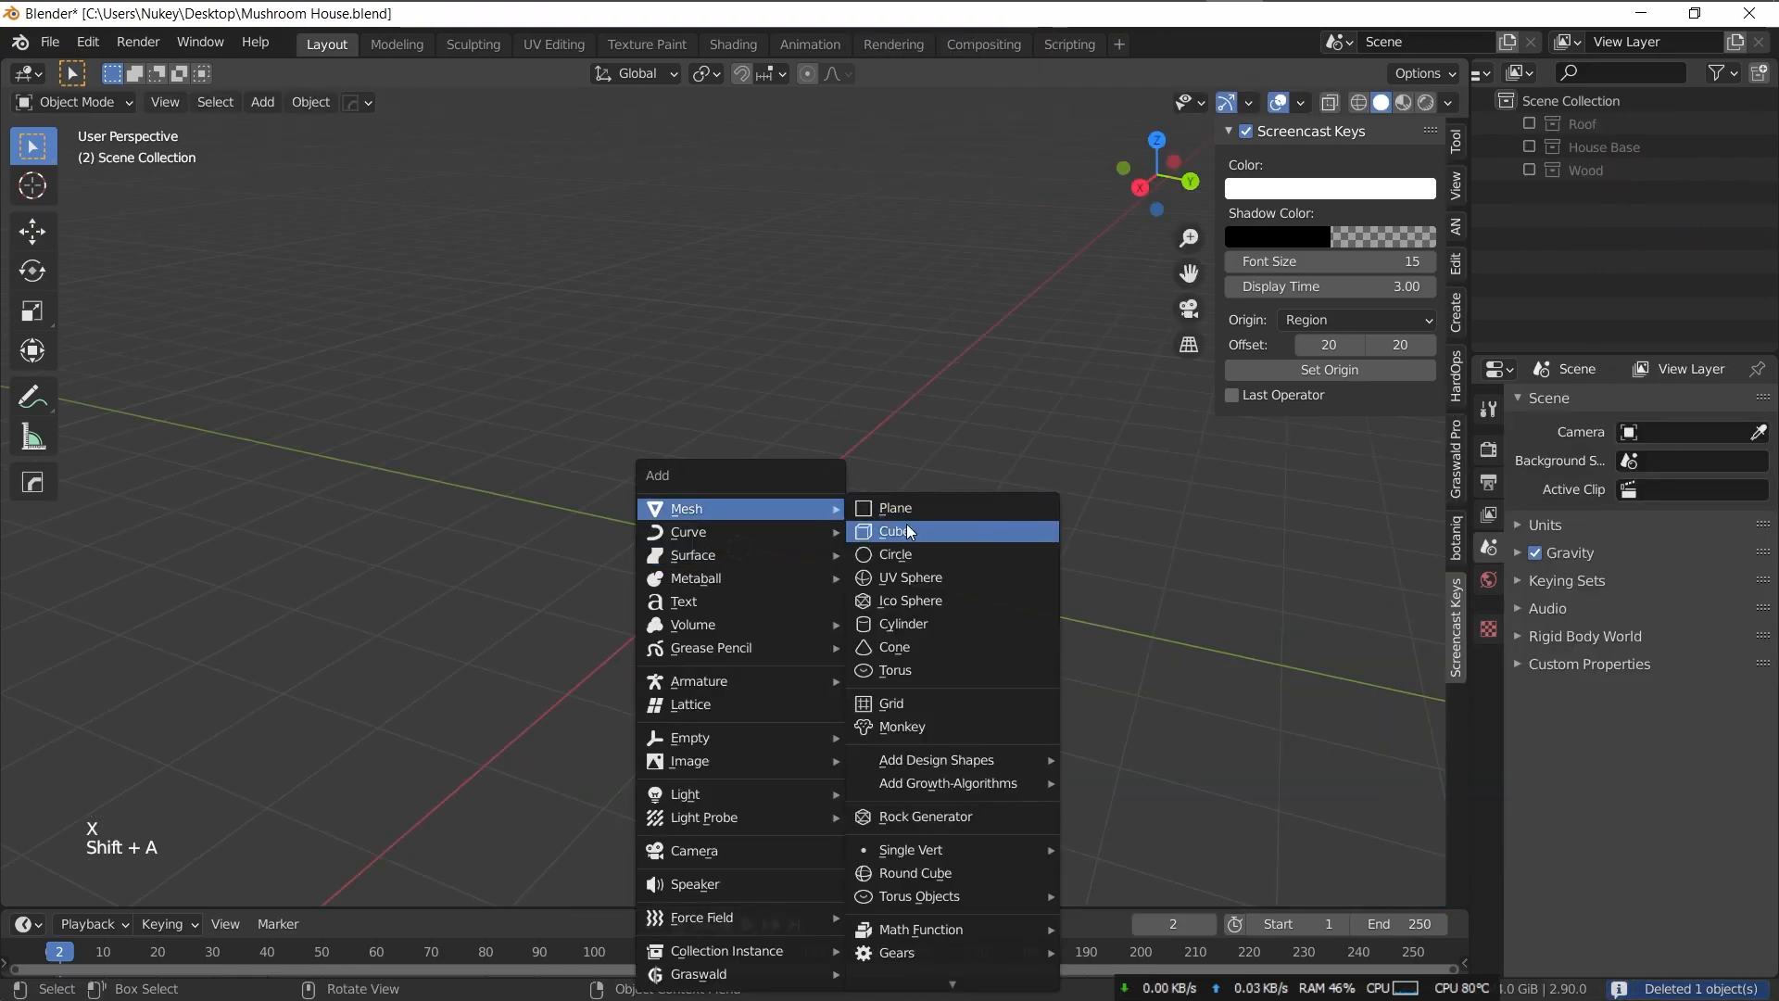
click(906, 526)
key(Tab)
key(i)
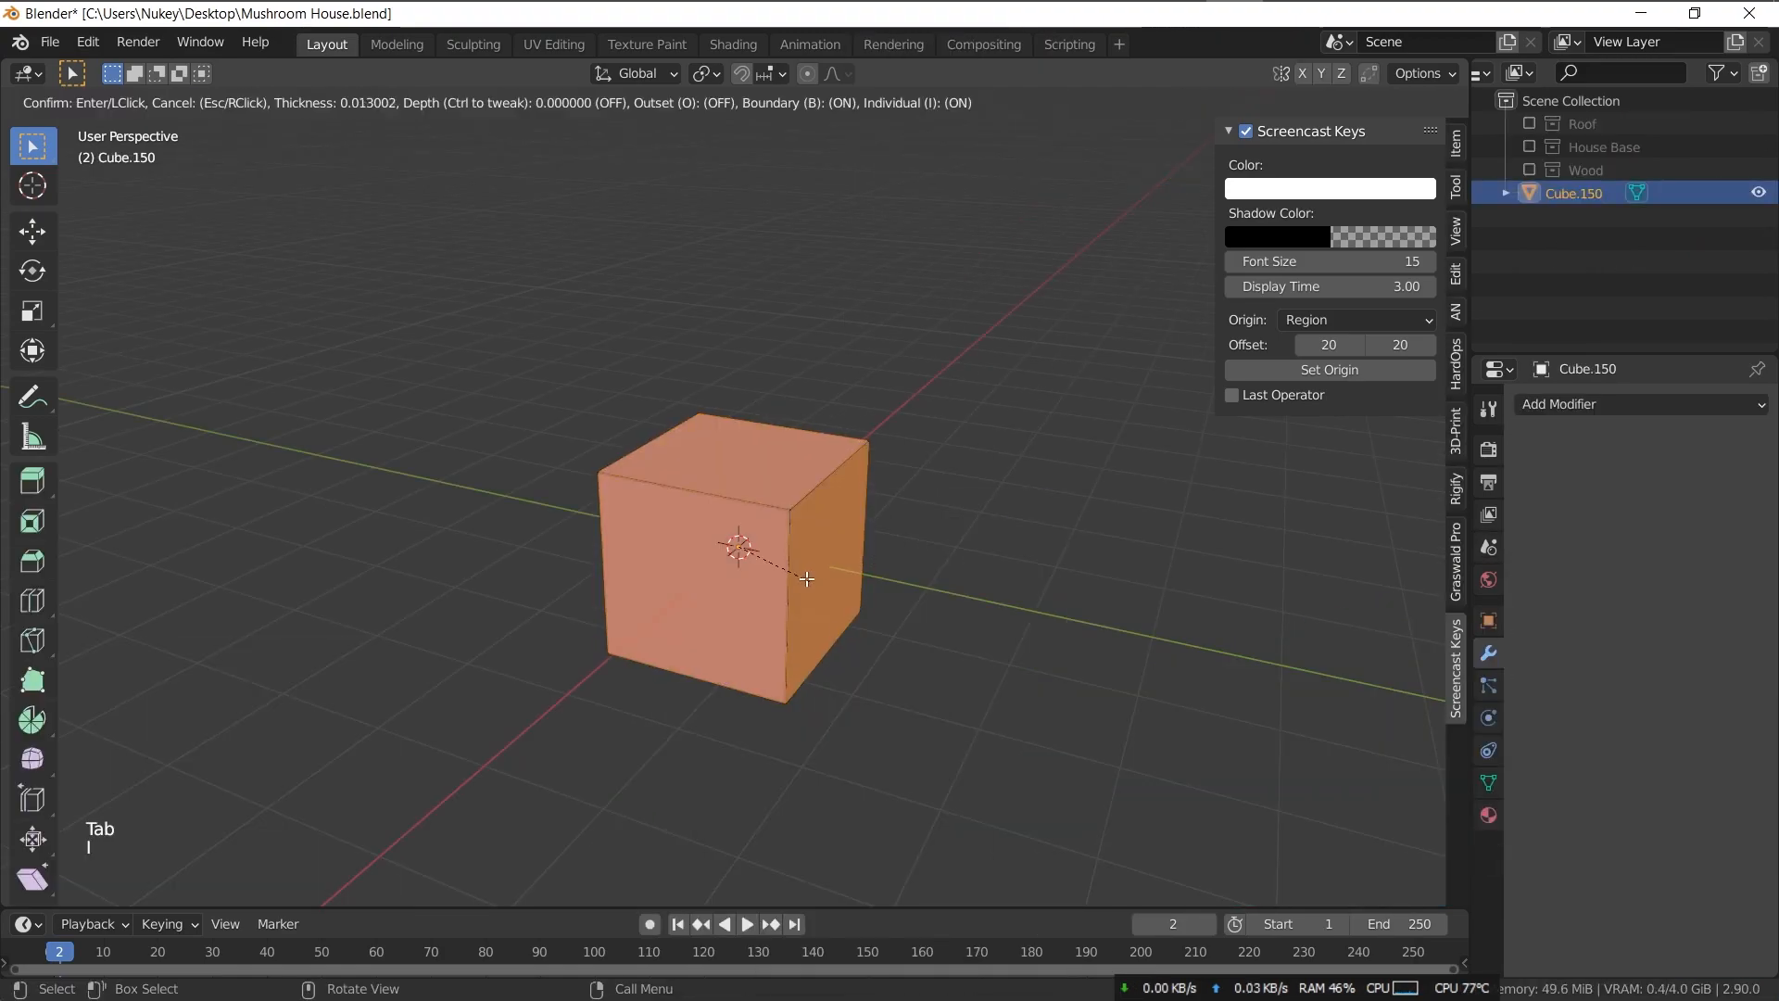
click(798, 574)
- Poke the inset faces to create crossing diagonal edges on each side of the cube
middle_drag(799, 574, 860, 503)
click(537, 110)
click(579, 231)
- Select the diagonal edges on all sides of the cube and bevel them about 0.085 m wide into cross braces
key(2)
click(712, 521)
shift+click(765, 519)
shift+click(769, 576)
shift+click(710, 576)
middle_drag(723, 574, 528, 570)
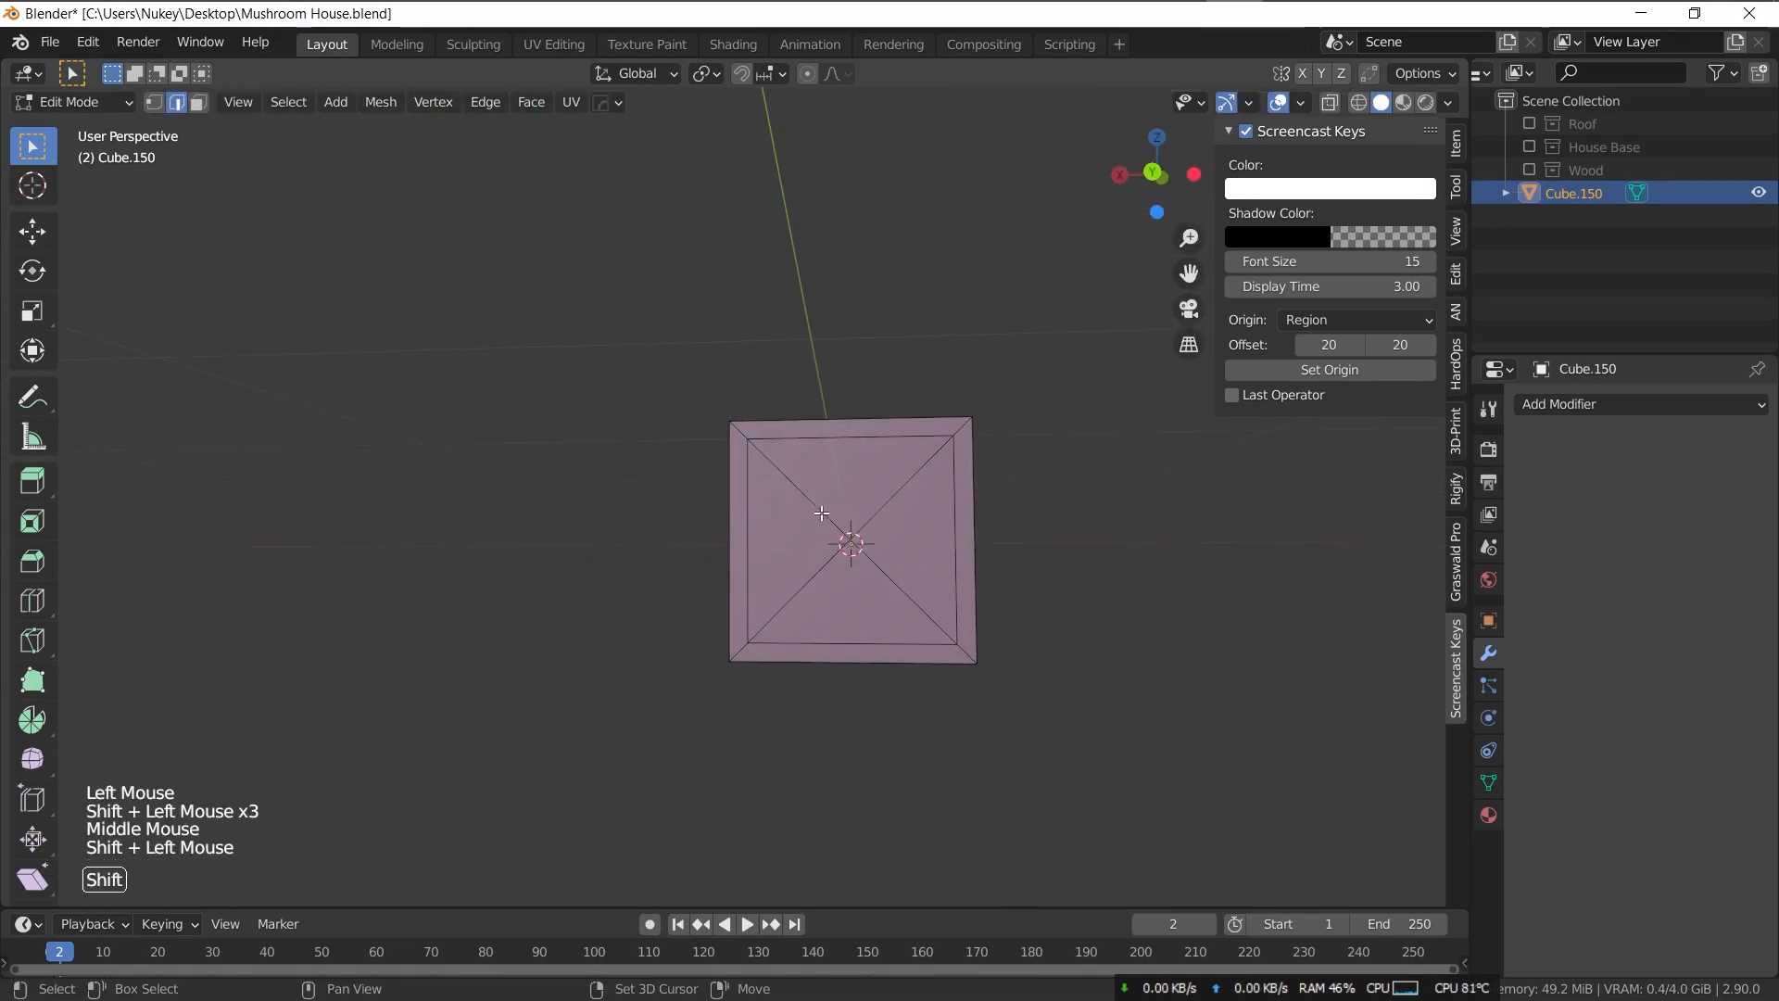
shift+click(823, 522)
shift+click(878, 515)
shift+click(882, 575)
shift+click(819, 576)
middle_drag(819, 577, 676, 585)
shift+click(970, 590)
middle_drag(970, 590, 917, 371)
key(ctrl+b)
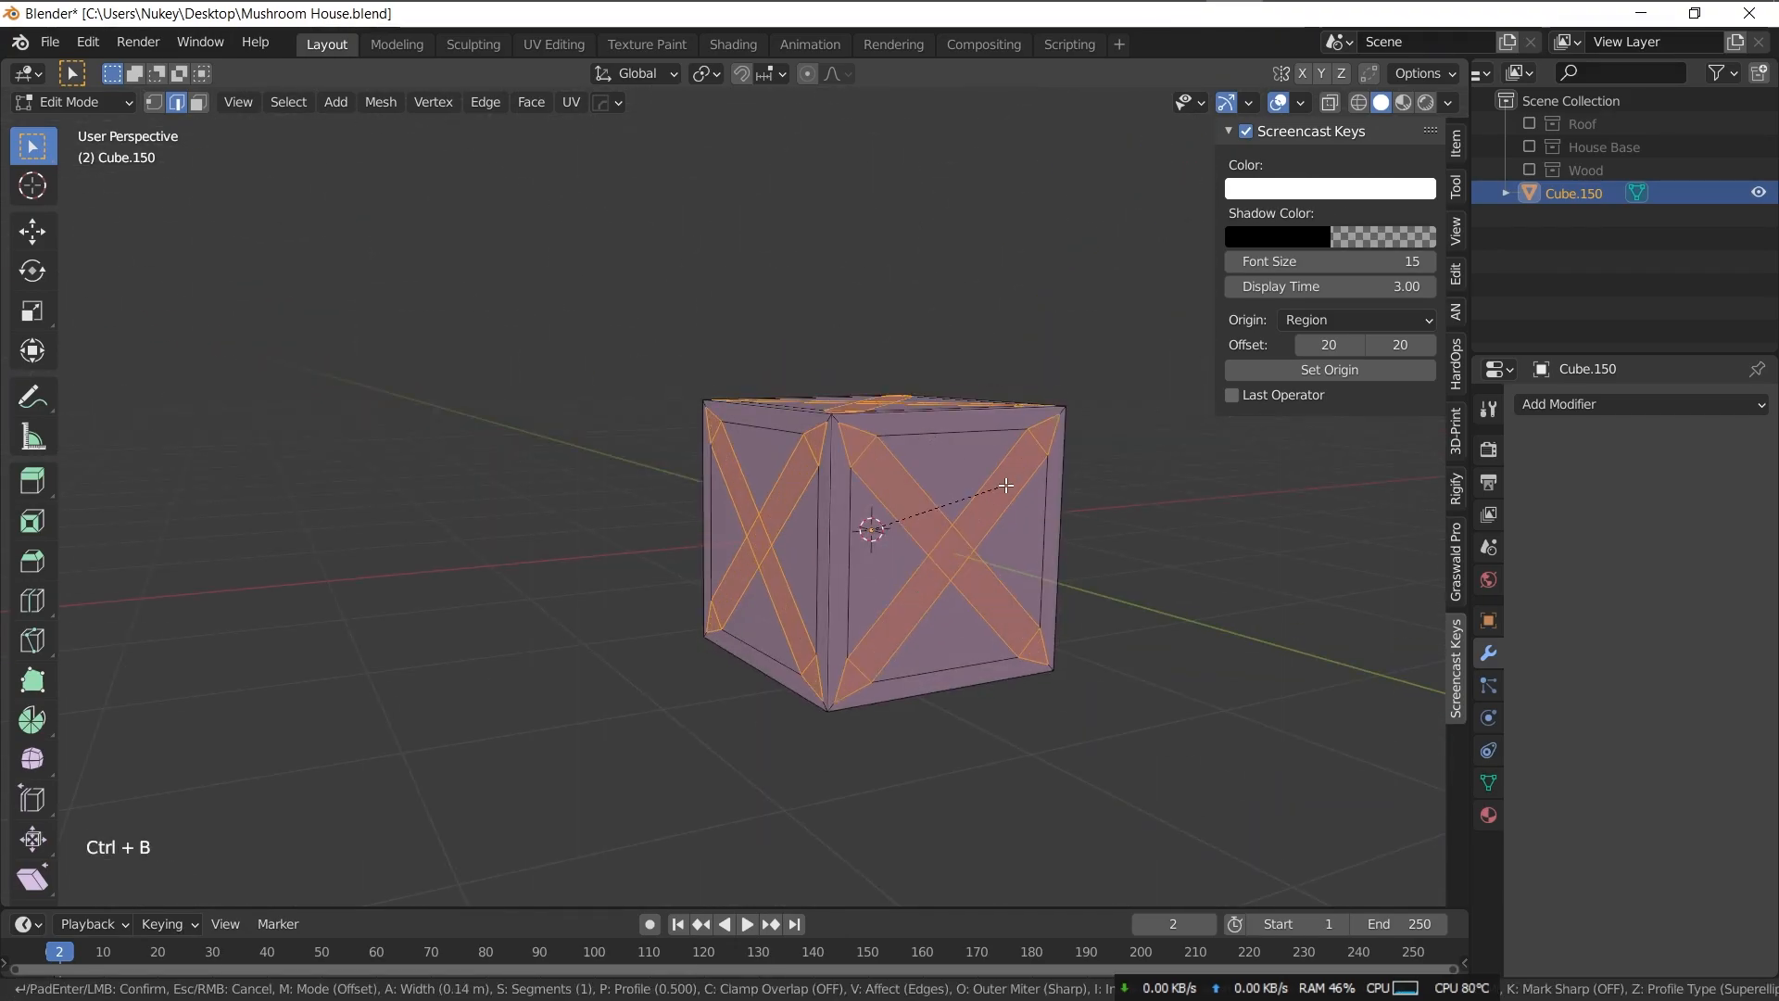
click(997, 485)
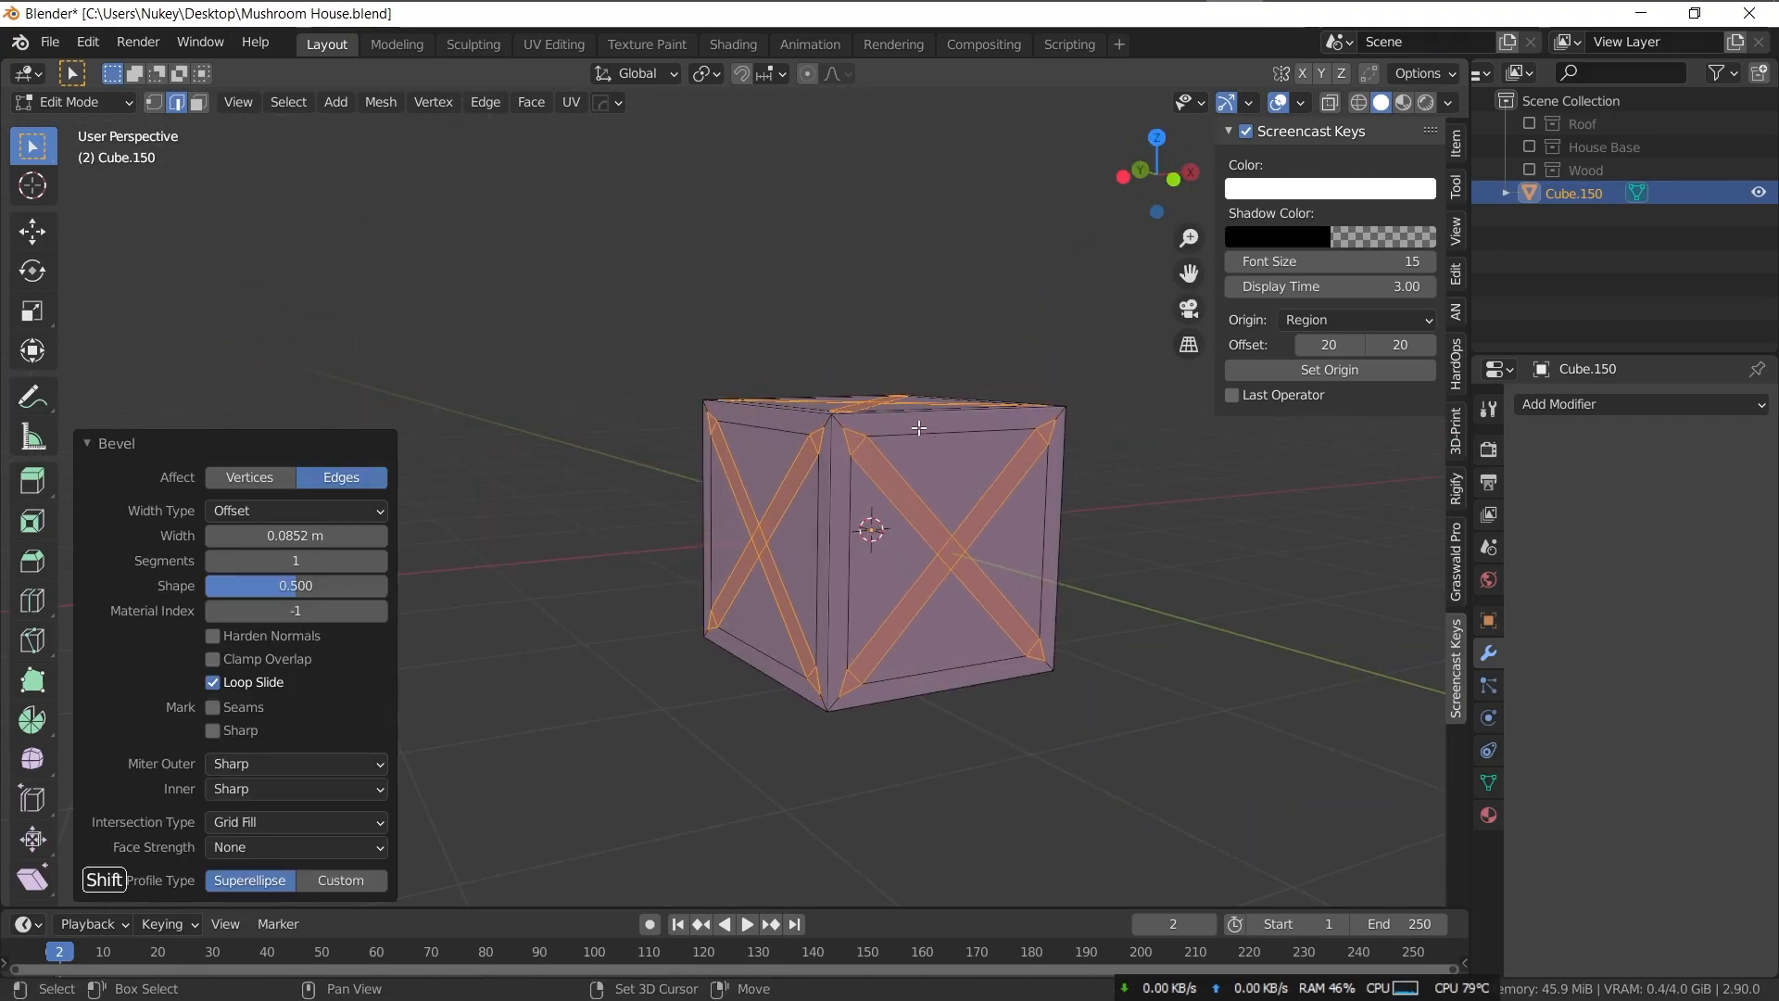
- Switch to face selection and extend the cross-brace selection to the remaining brace faces with X-ray
key(3)
shift+click(1060, 580)
key(KP_1)
scroll(957, 587, up, 3)
click(915, 414)
middle_drag(1027, 579, 927, 519)
scroll(926, 519, down, 3)
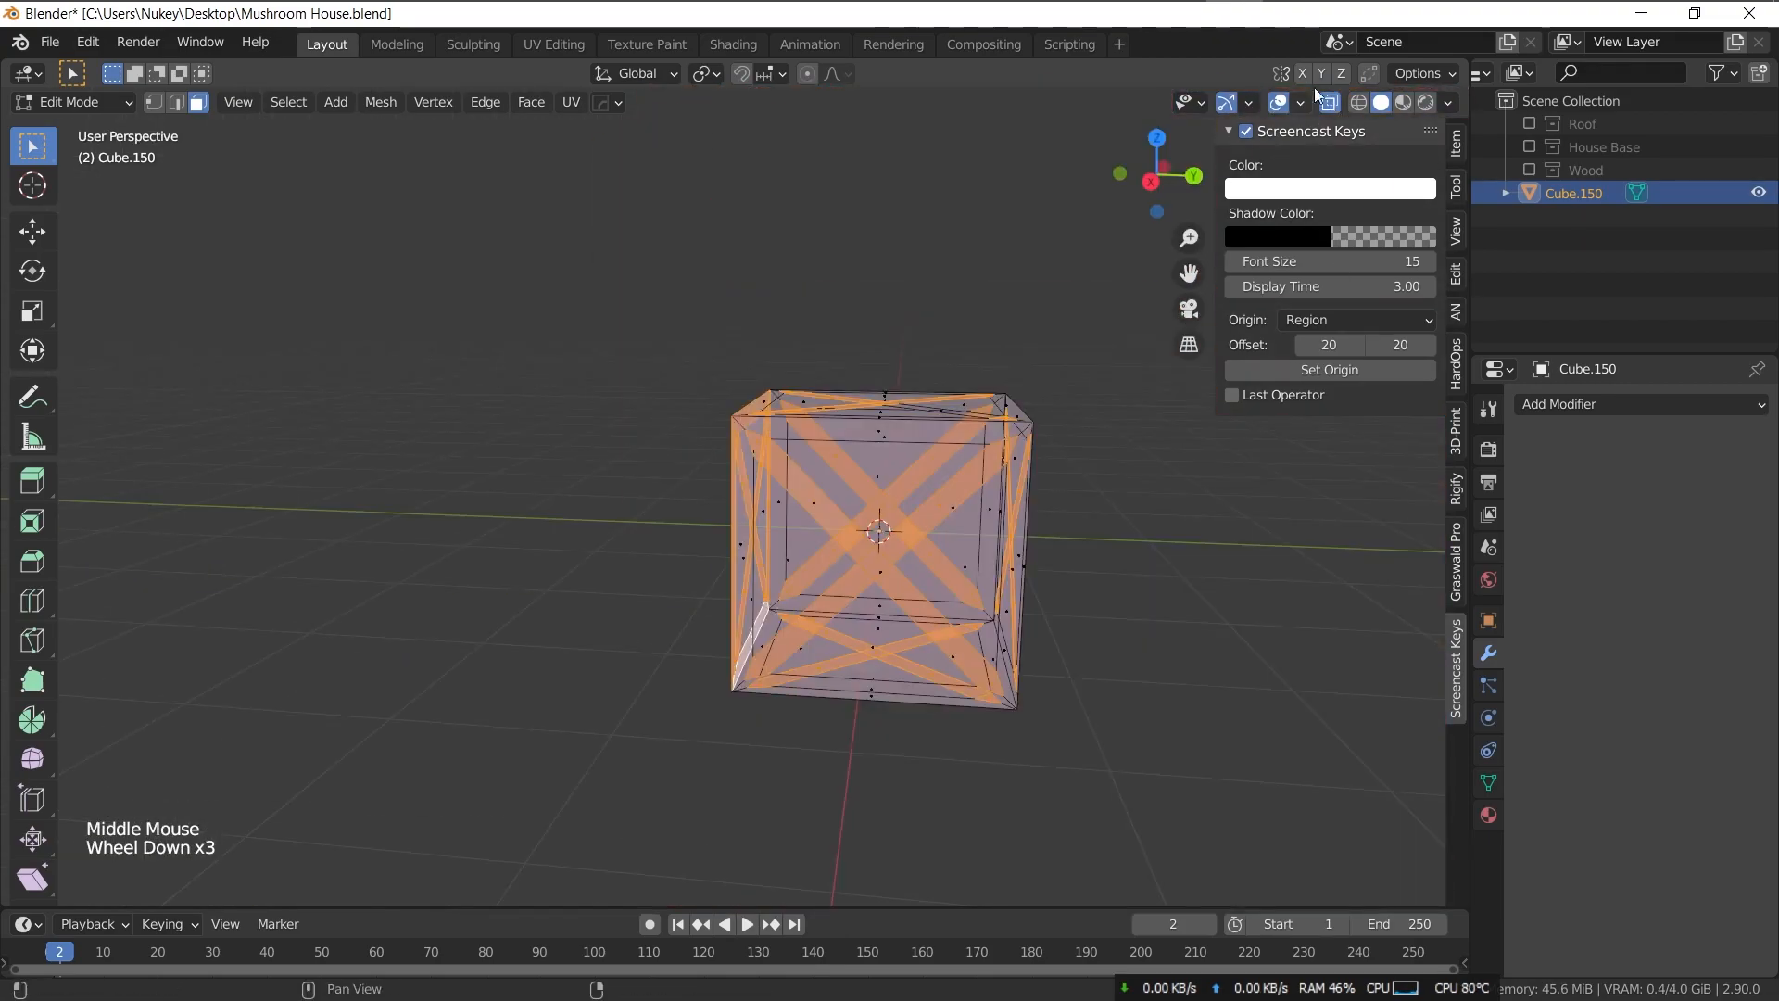
- Add the border faces on every side to the brace selection and extrude them outward into a raised crate frame
click(871, 575)
shift+click(748, 463)
middle_drag(947, 696, 964, 496)
shift+click(963, 496)
shift+click(963, 496)
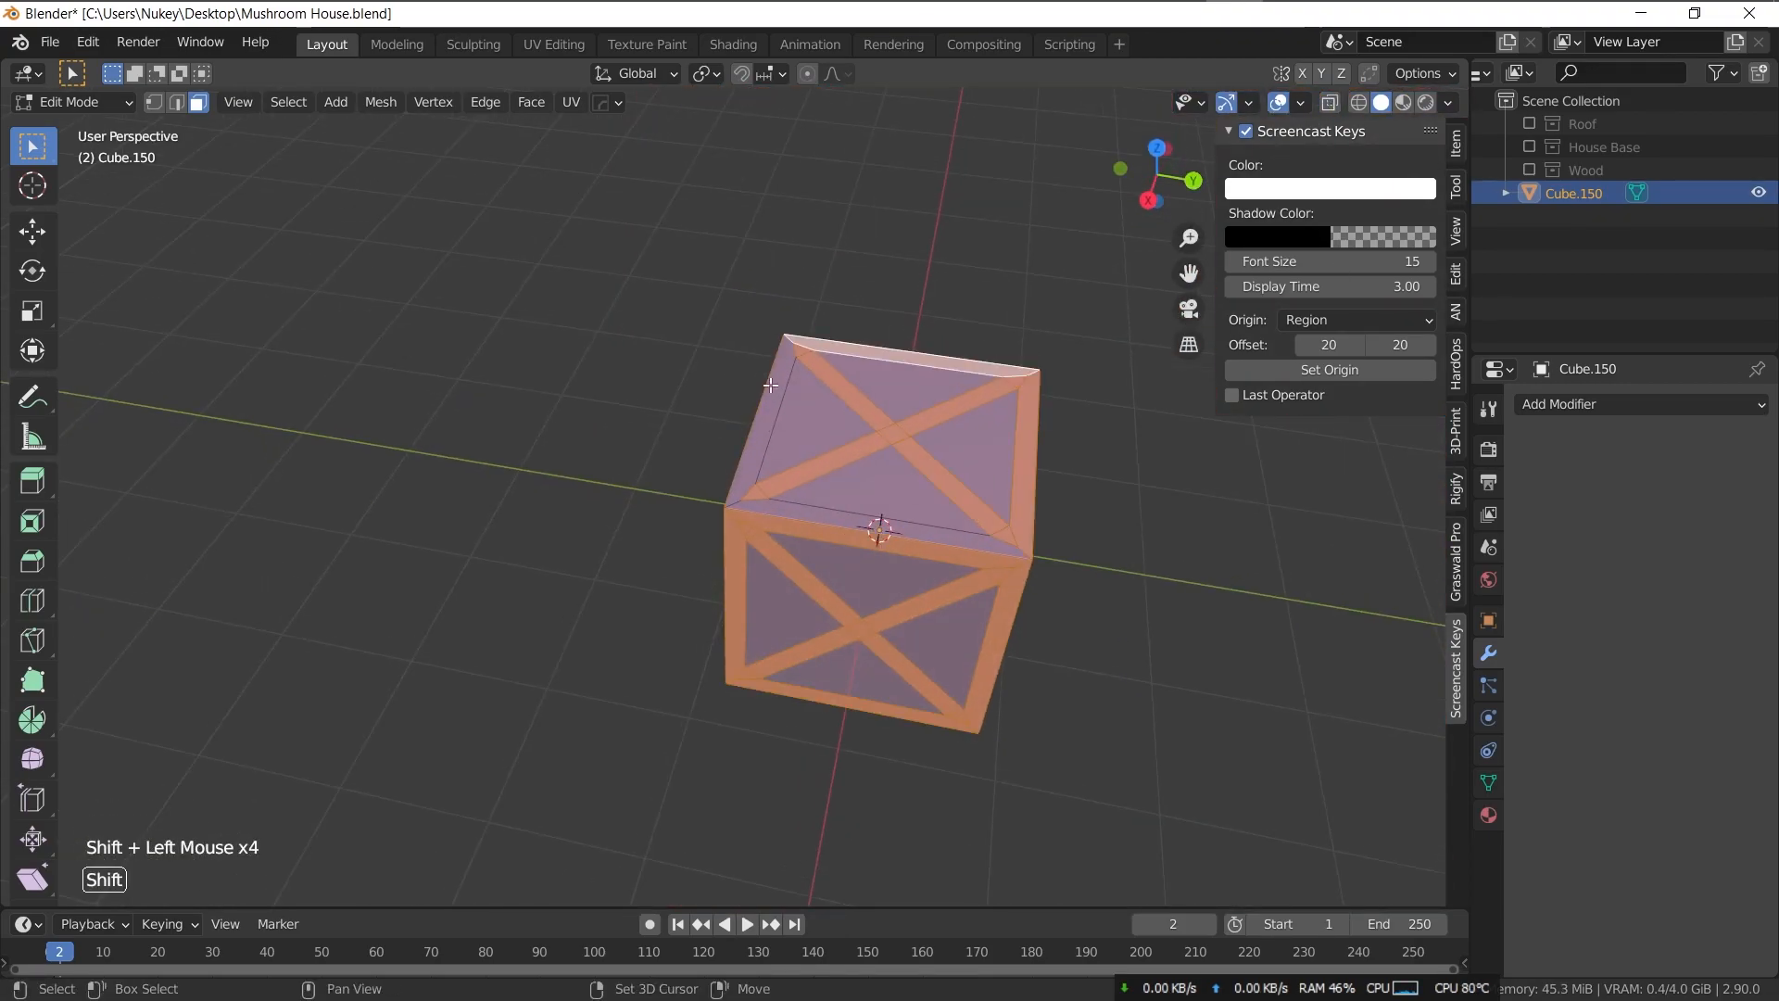
shift+click(776, 382)
middle_drag(861, 454, 783, 473)
shift+click(814, 504)
middle_drag(908, 546, 806, 444)
shift+click(908, 695)
middle_drag(908, 686, 797, 528)
shift+click(941, 562)
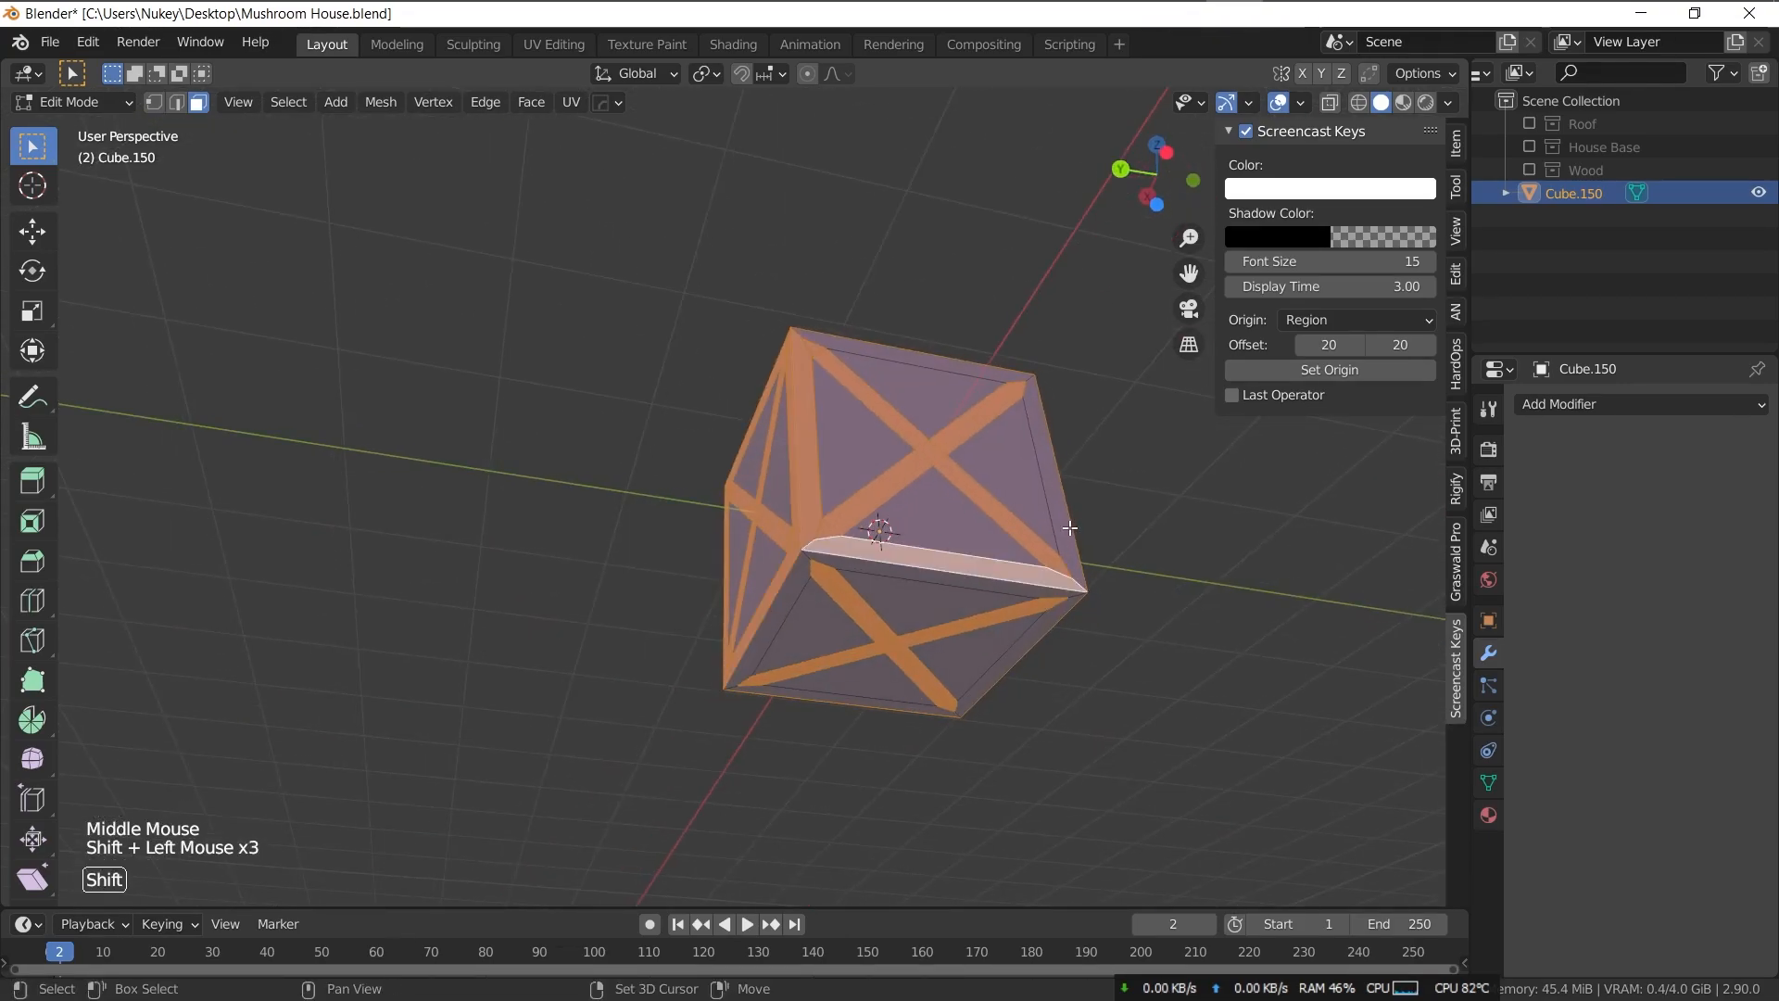
shift+click(885, 707)
key(ctrl+b)
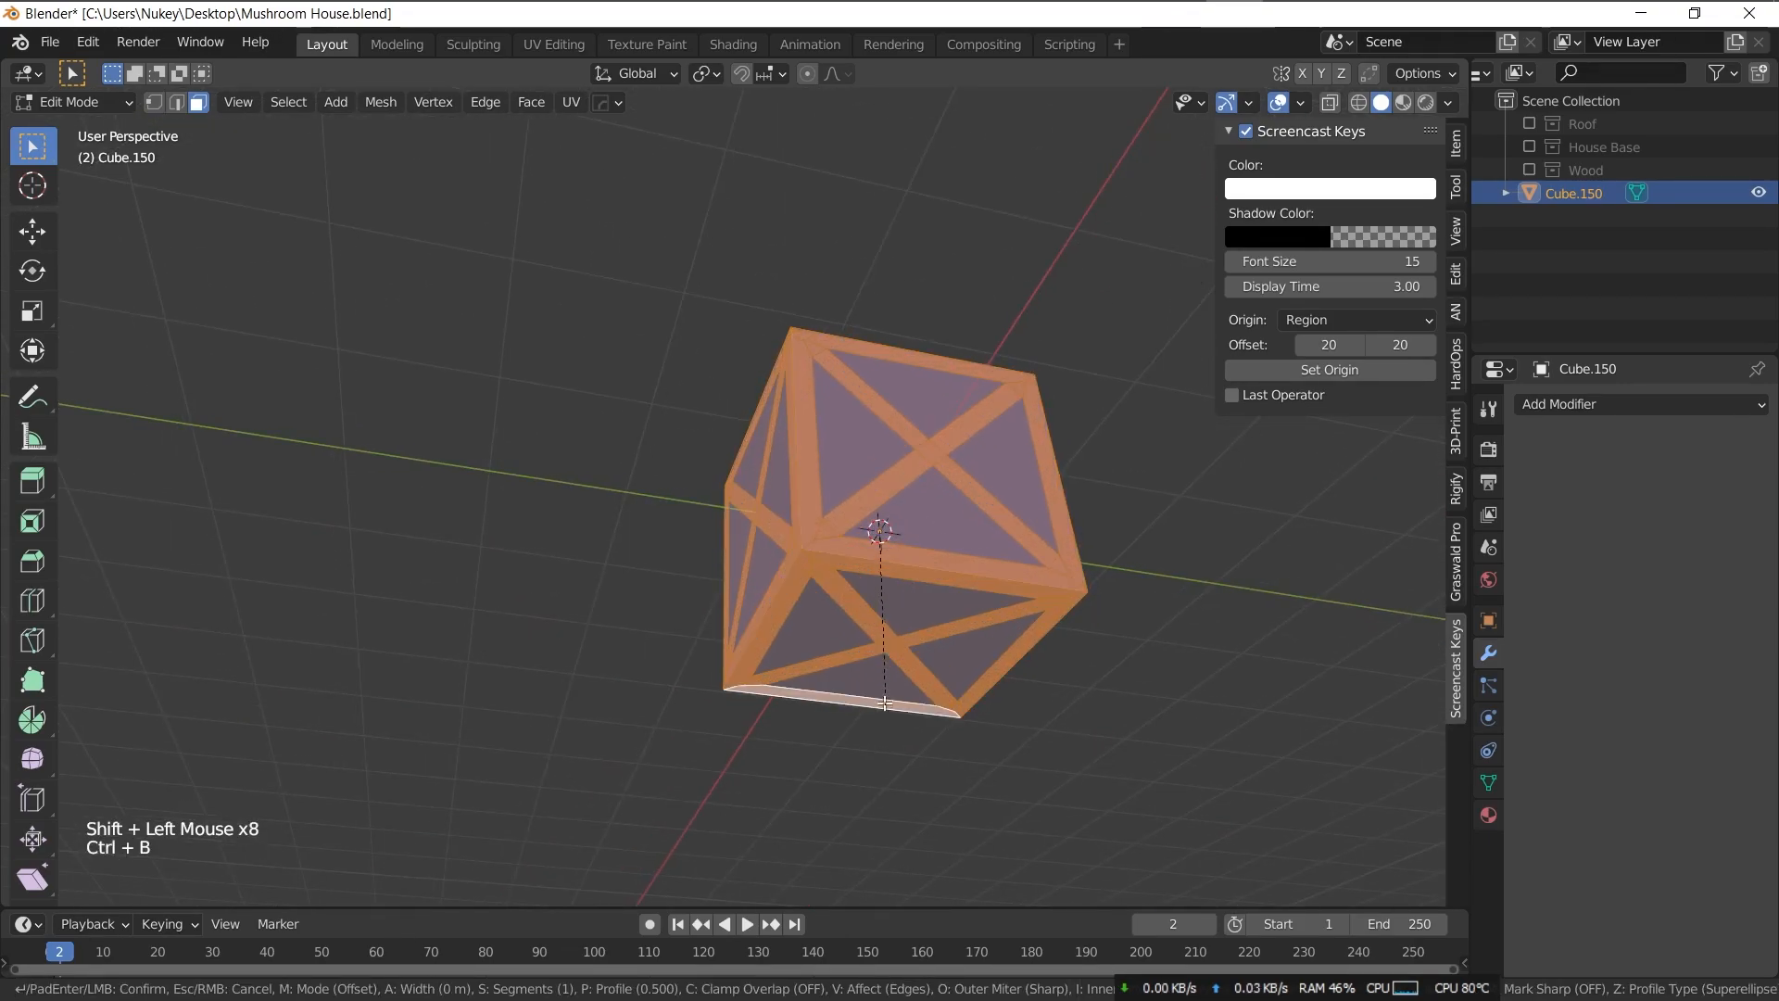
key(e)
key(s)
click(909, 698)
middle_drag(909, 699, 1229, 695)
key(Tab)
- Add a cube at the world origin and scale it in X and Y to about 0.046 as a thin vertical post
scroll(858, 432, down, 10)
click(858, 433)
key(shift+a)
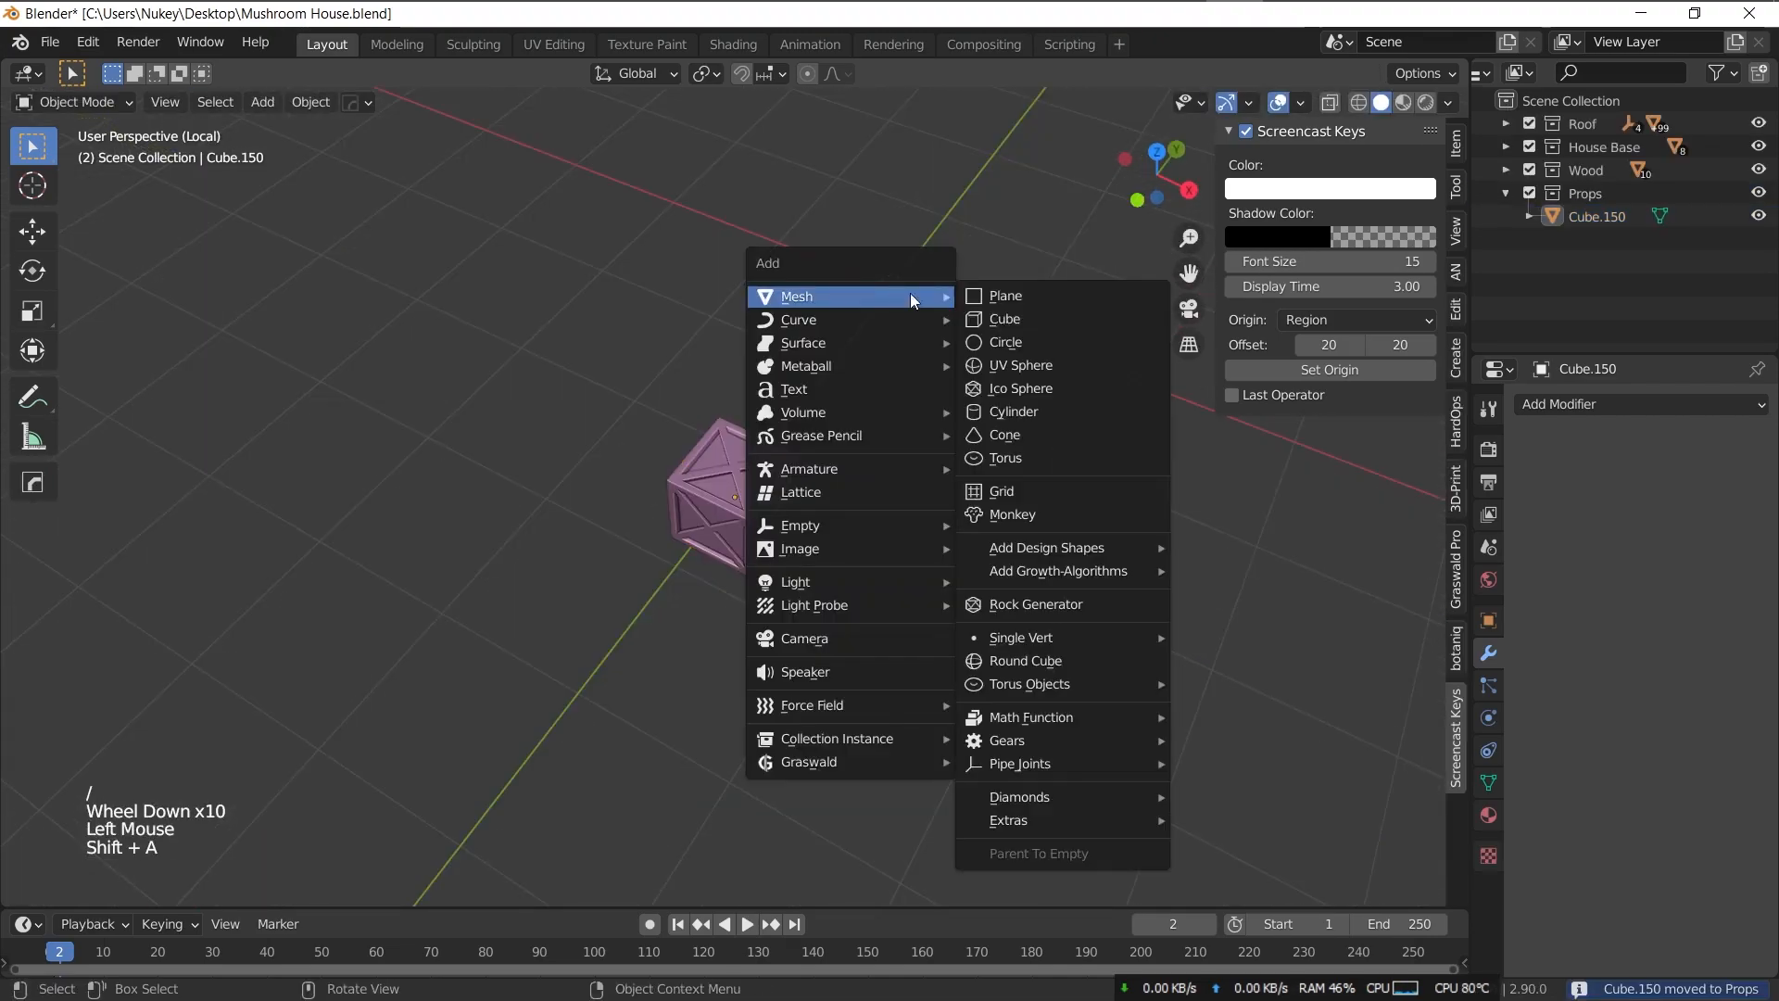
click(996, 321)
key(s)
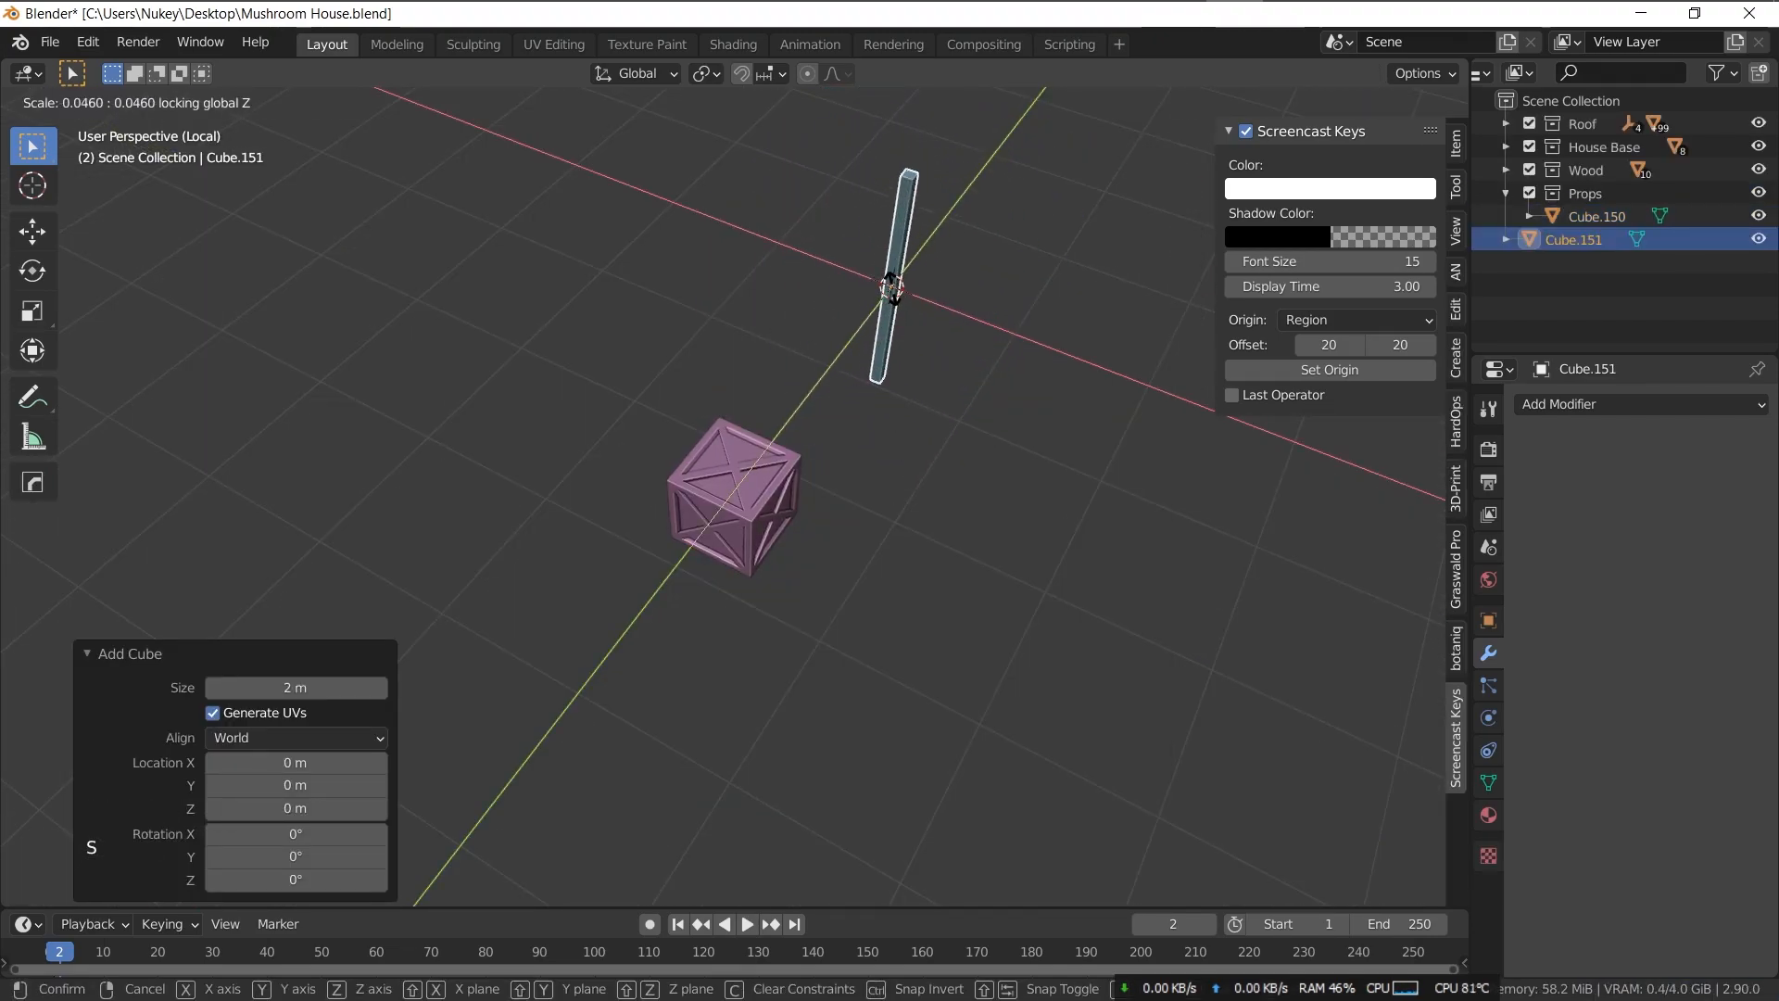
click(891, 289)
- Duplicate the post and rotate the copy 90° about X into a horizontal bar
scroll(892, 290, up, 3)
key(shift+d)
click(917, 375)
key(KP_1)
key(KP_7)
text(rx90)
click(917, 369)
- Shorten the horizontal bar along Y and place it at the upper end of the post
scroll(878, 485, down, 4)
key(s)
key(y)
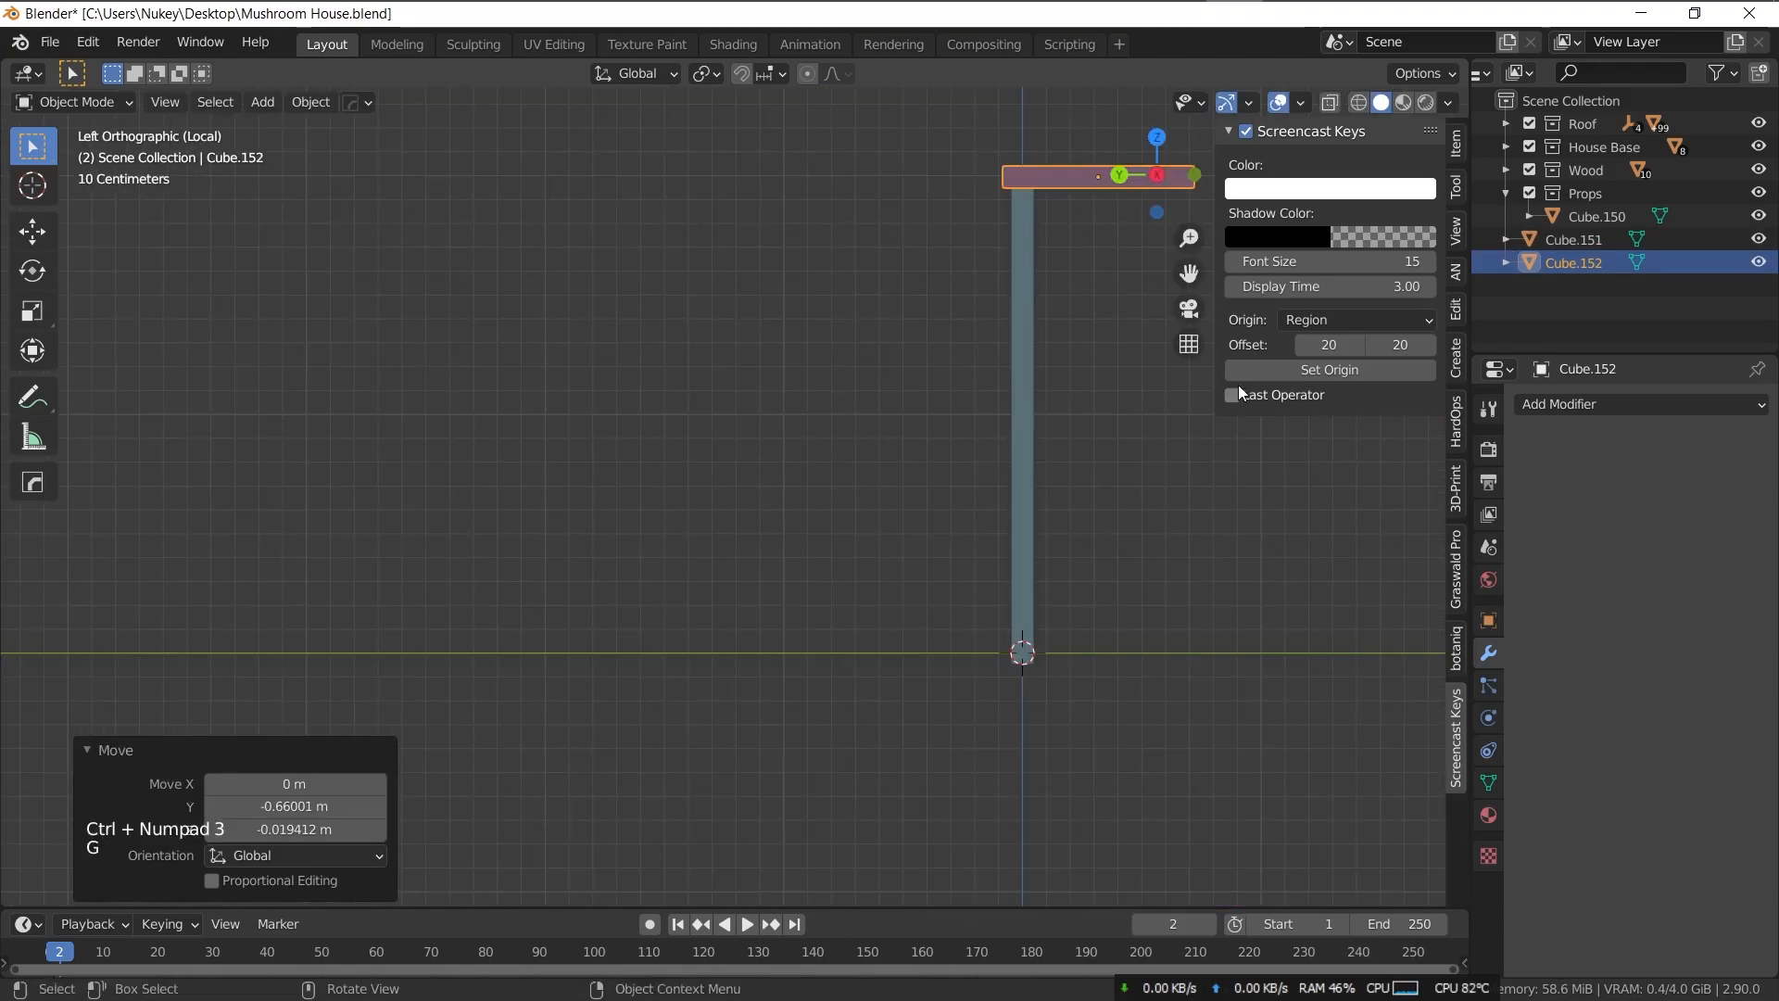
- Tilt the bar at the upper end of the post slightly in the side view
shift+middle_drag(1244, 391, 1113, 450)
key(r)
click(1119, 454)
- Duplicate the bar, shorten it and rotate it about -45° as a diagonal brace between the post and the arm
key(shift+d)
click(1056, 359)
key(r)
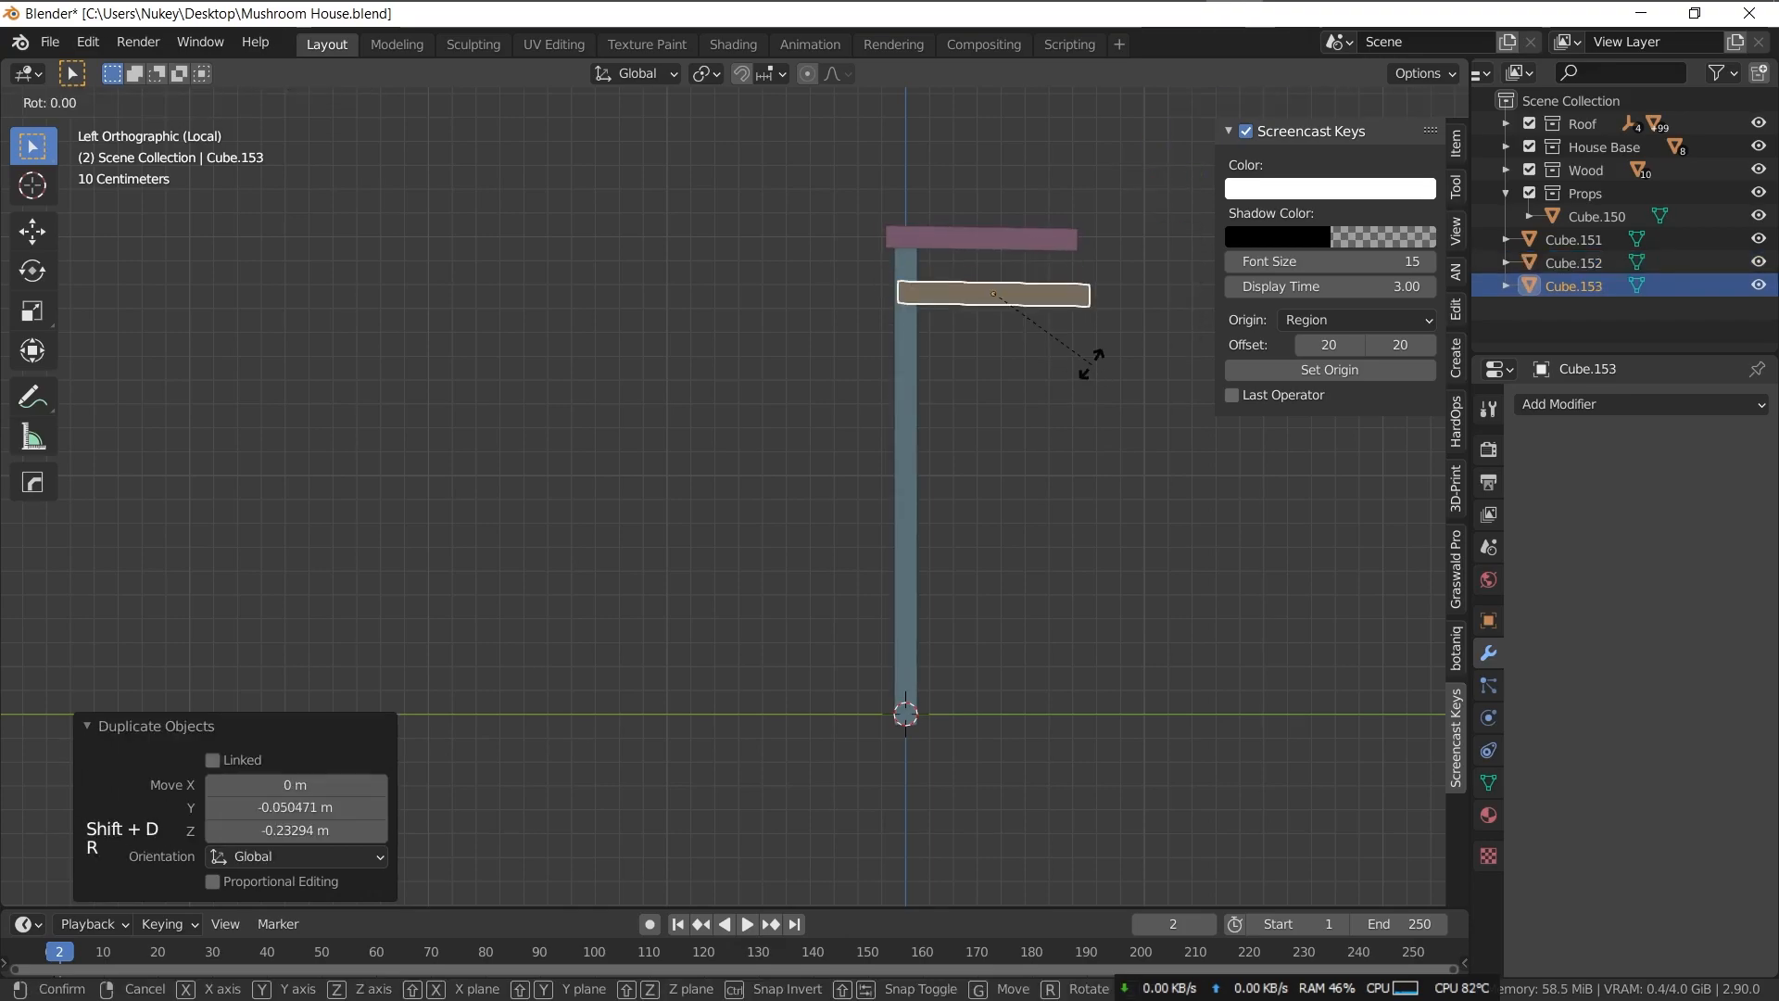
click(1133, 317)
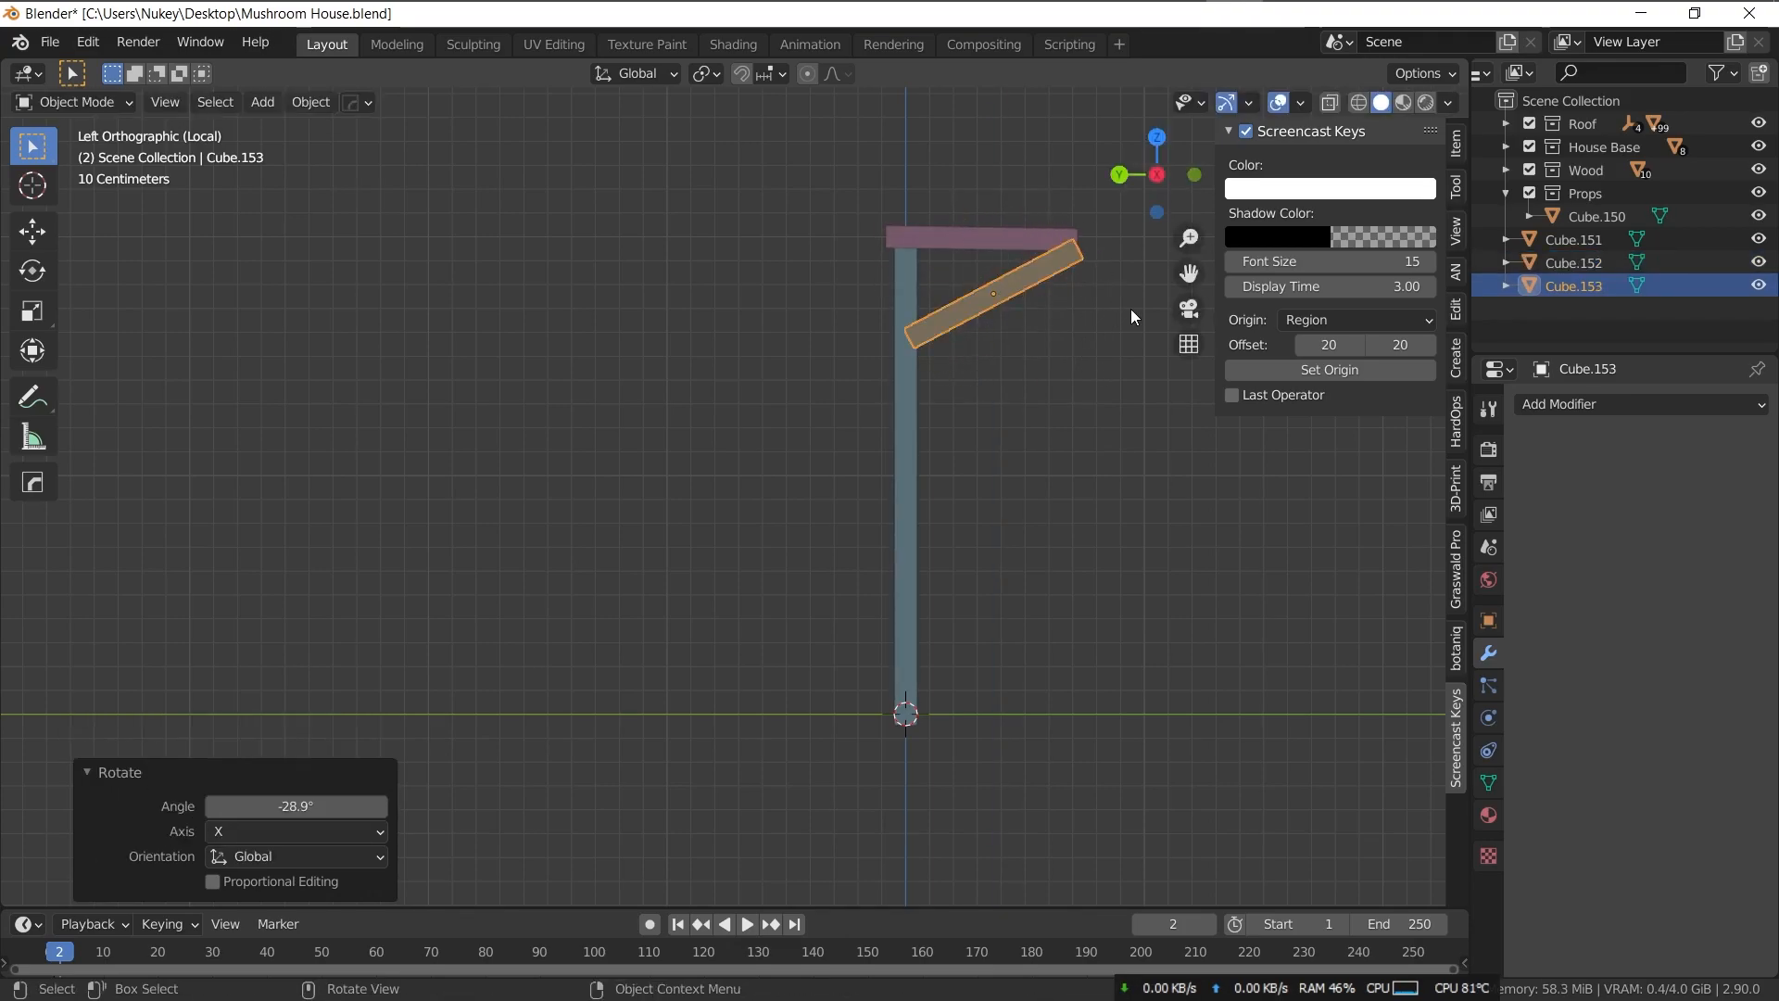
key(ctrl+z)
key(s)
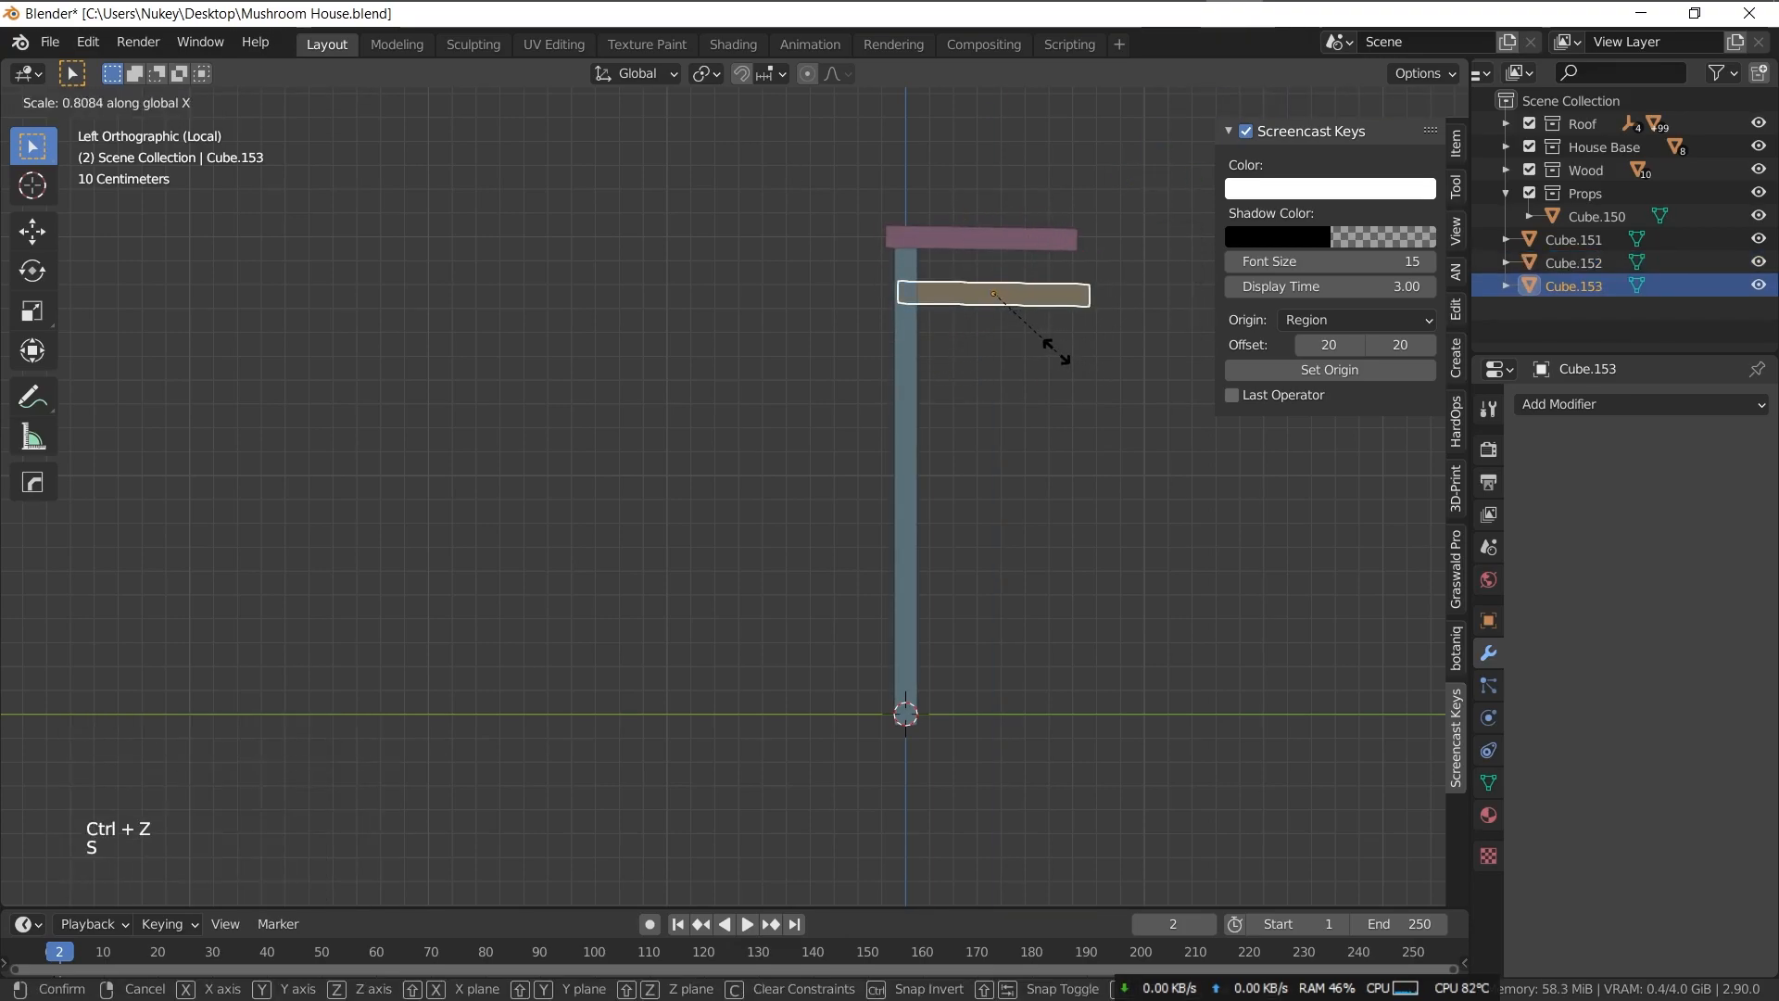
key(r)
click(1101, 318)
key(g)
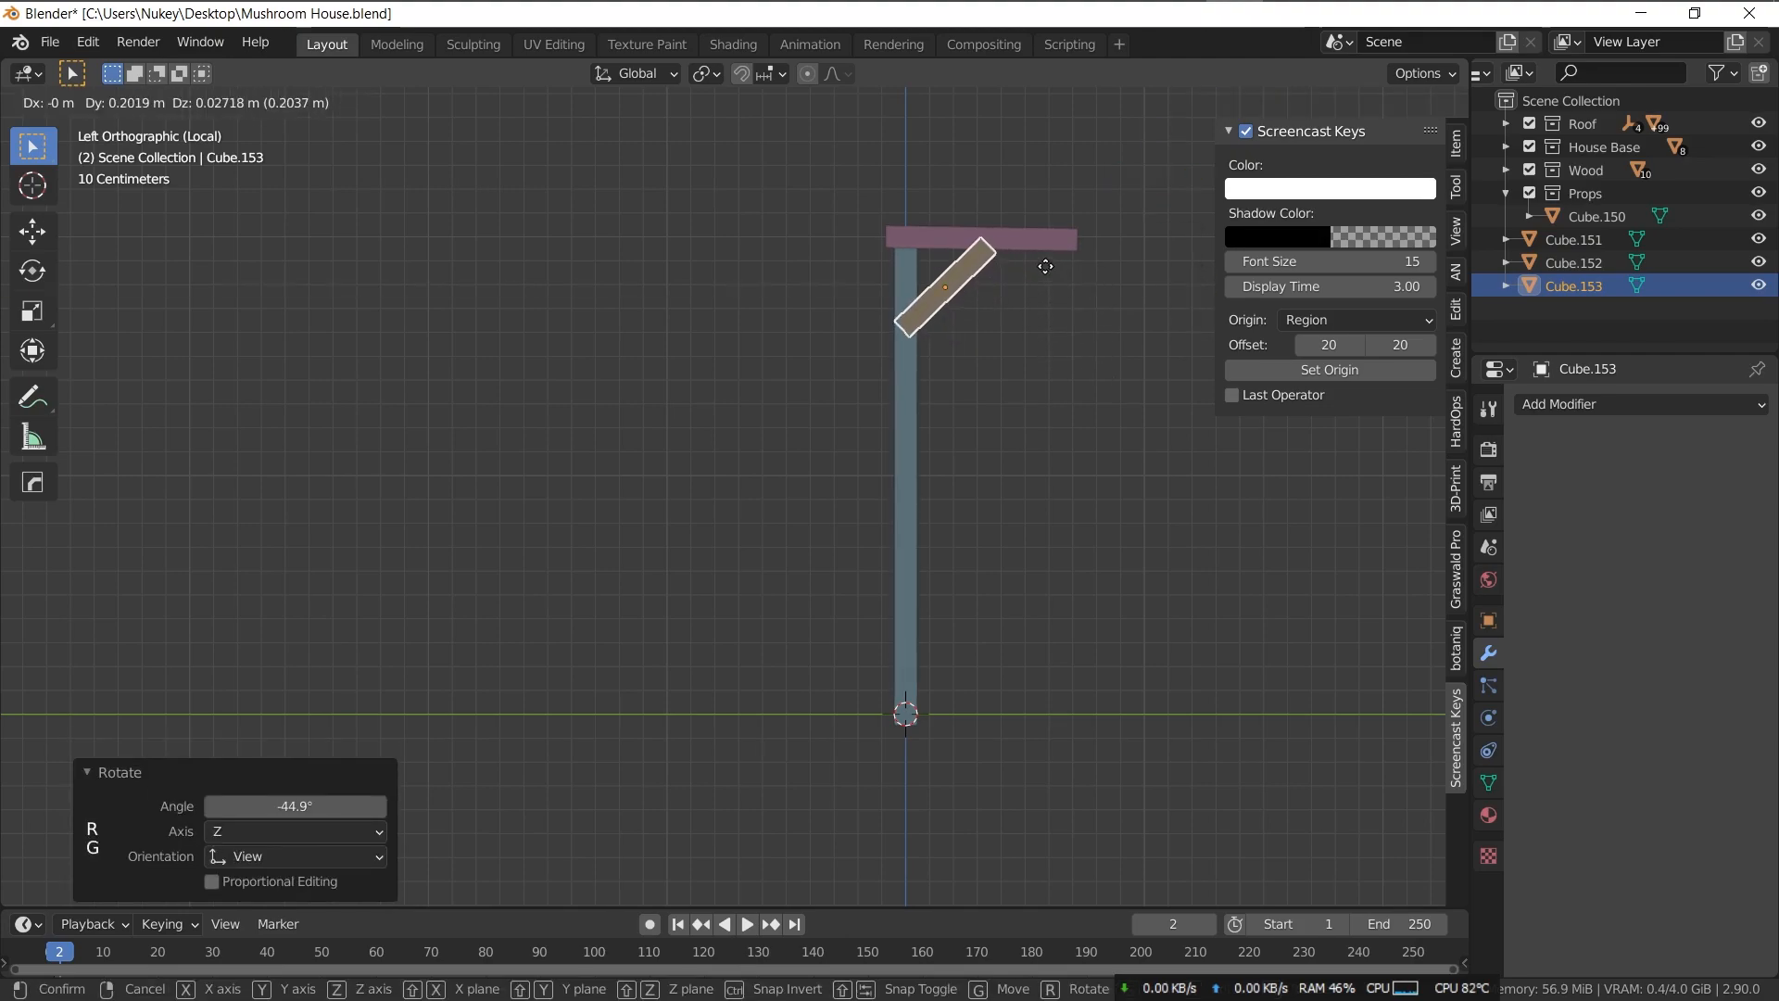
- Add a cube at the world origin, shrink it and scale it in X and Y to about 0.70
key(shift+a)
mouse_move(807, 509)
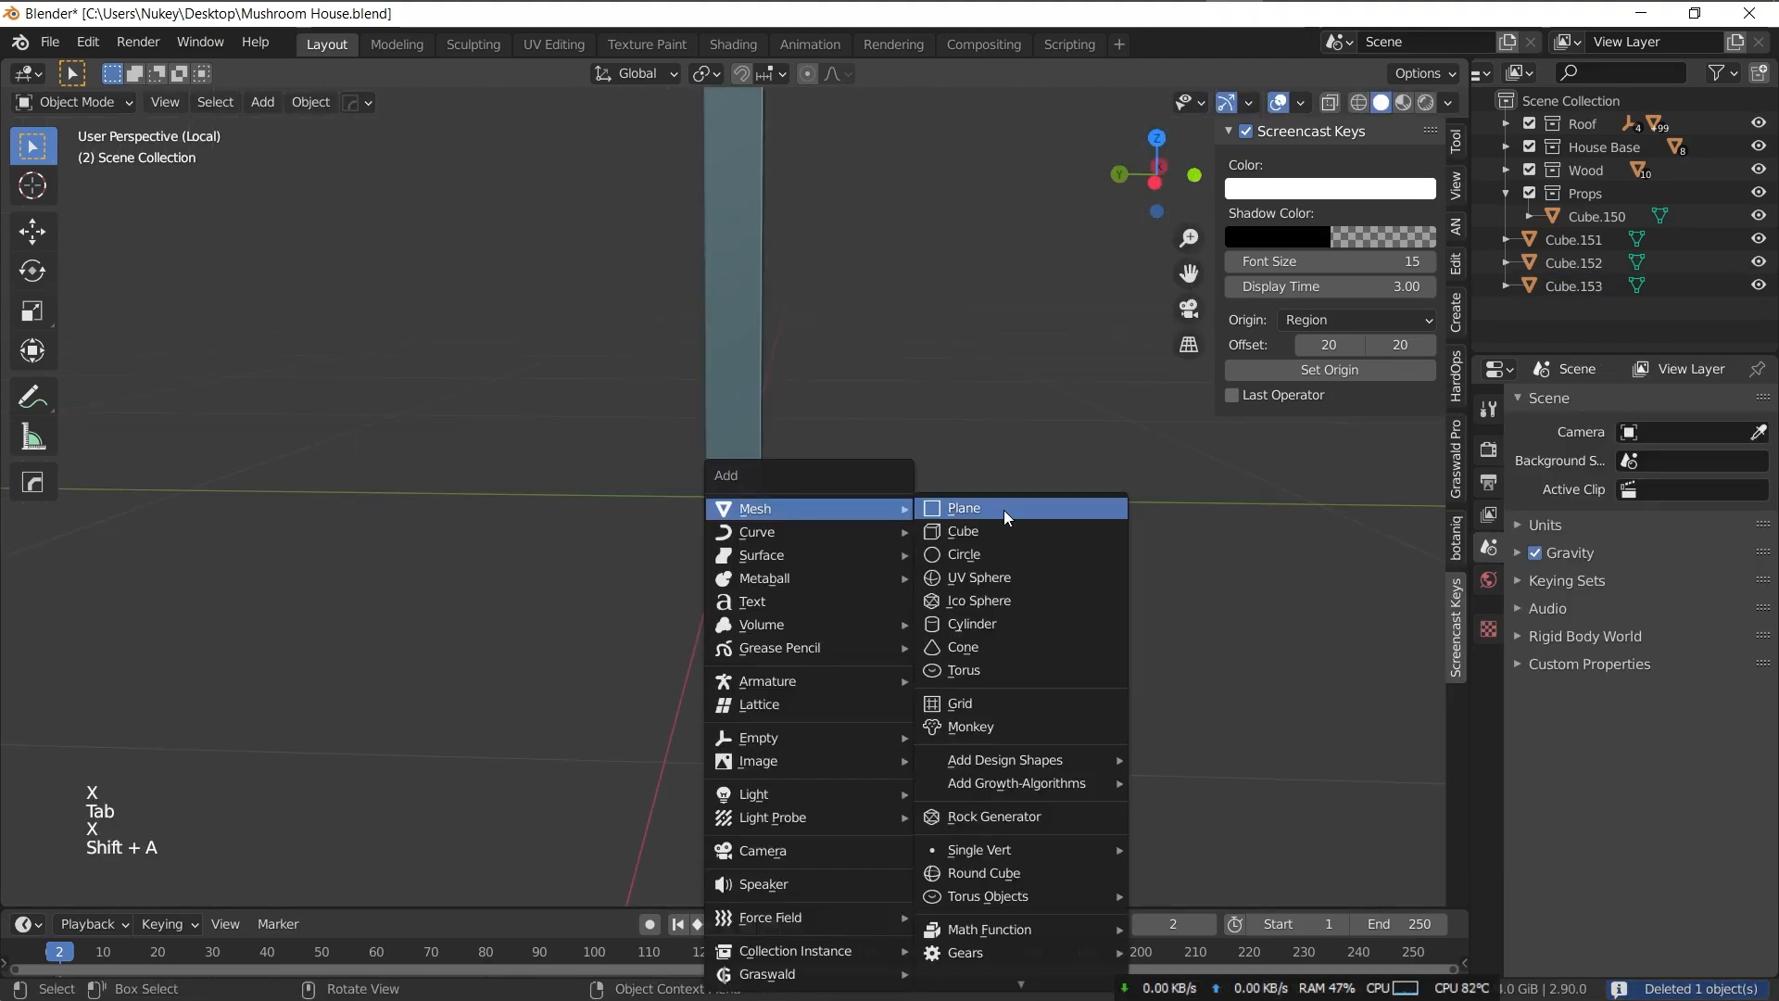
click(1006, 530)
key(s)
click(817, 529)
key(s)
key(shift+z)
click(810, 533)
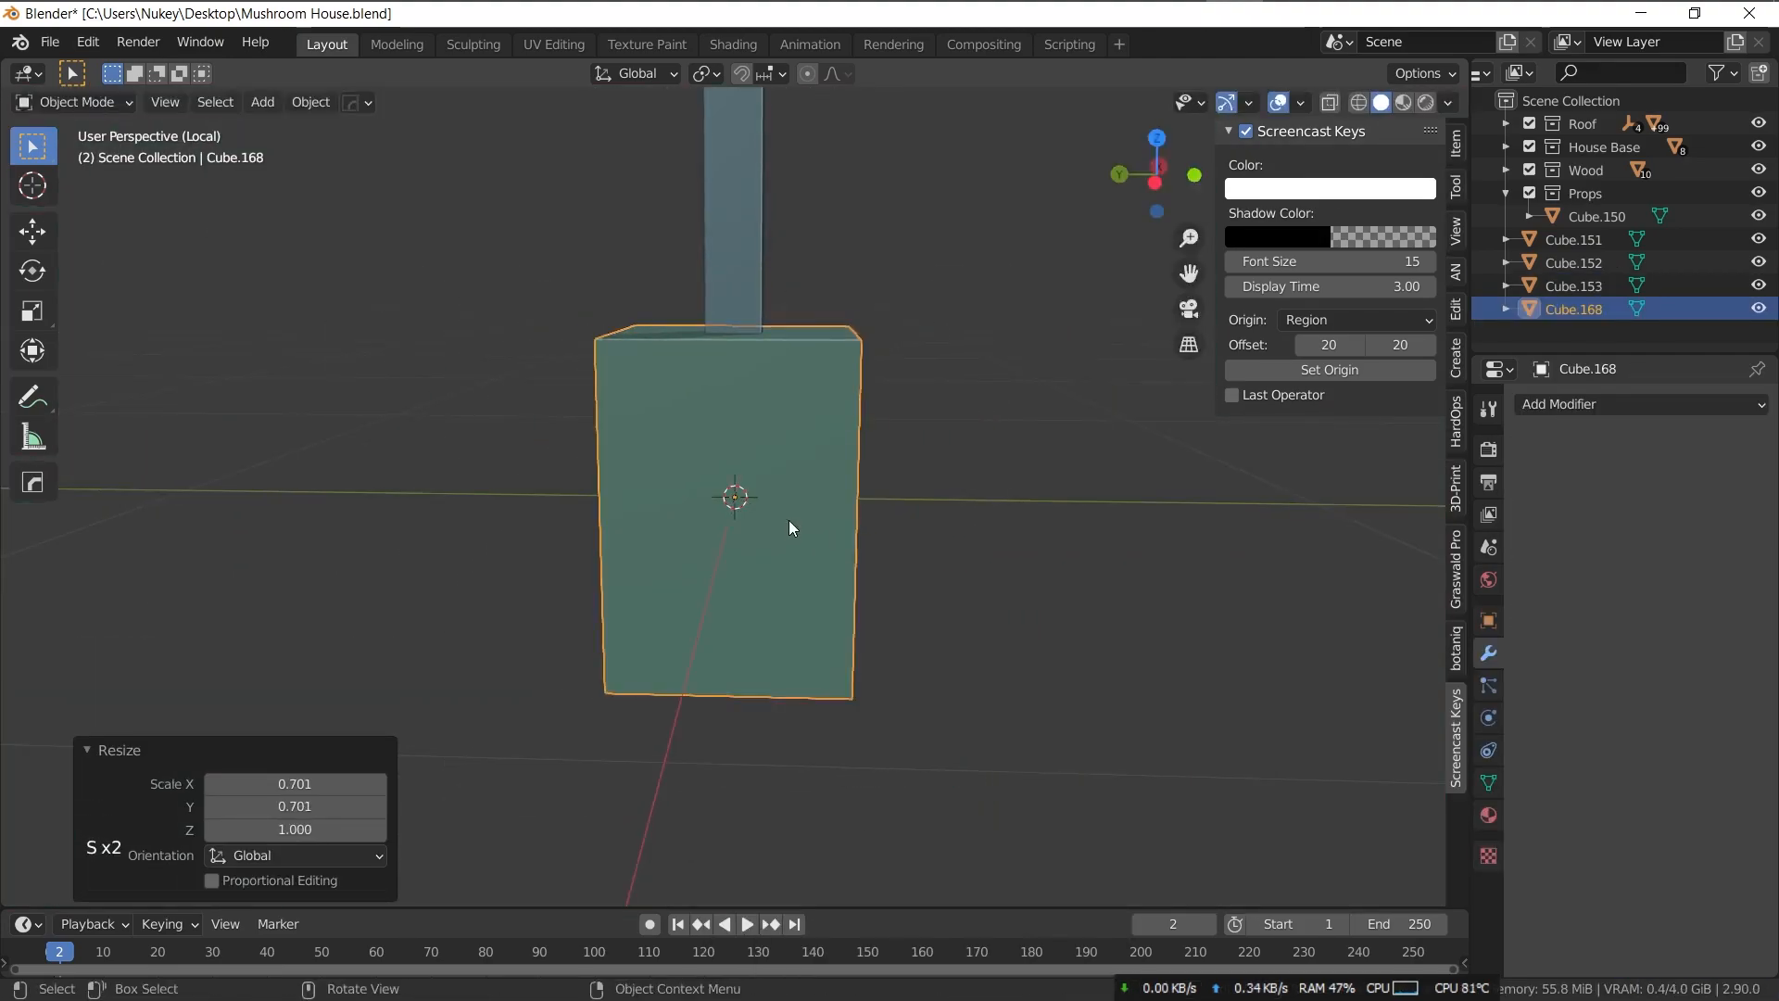
- Cut one horizontal edge loop around the middle of the new cube
scroll(790, 531, down, 3)
key(Tab)
click(757, 506)
middle_drag(741, 505, 732, 519)
alt+click(732, 519)
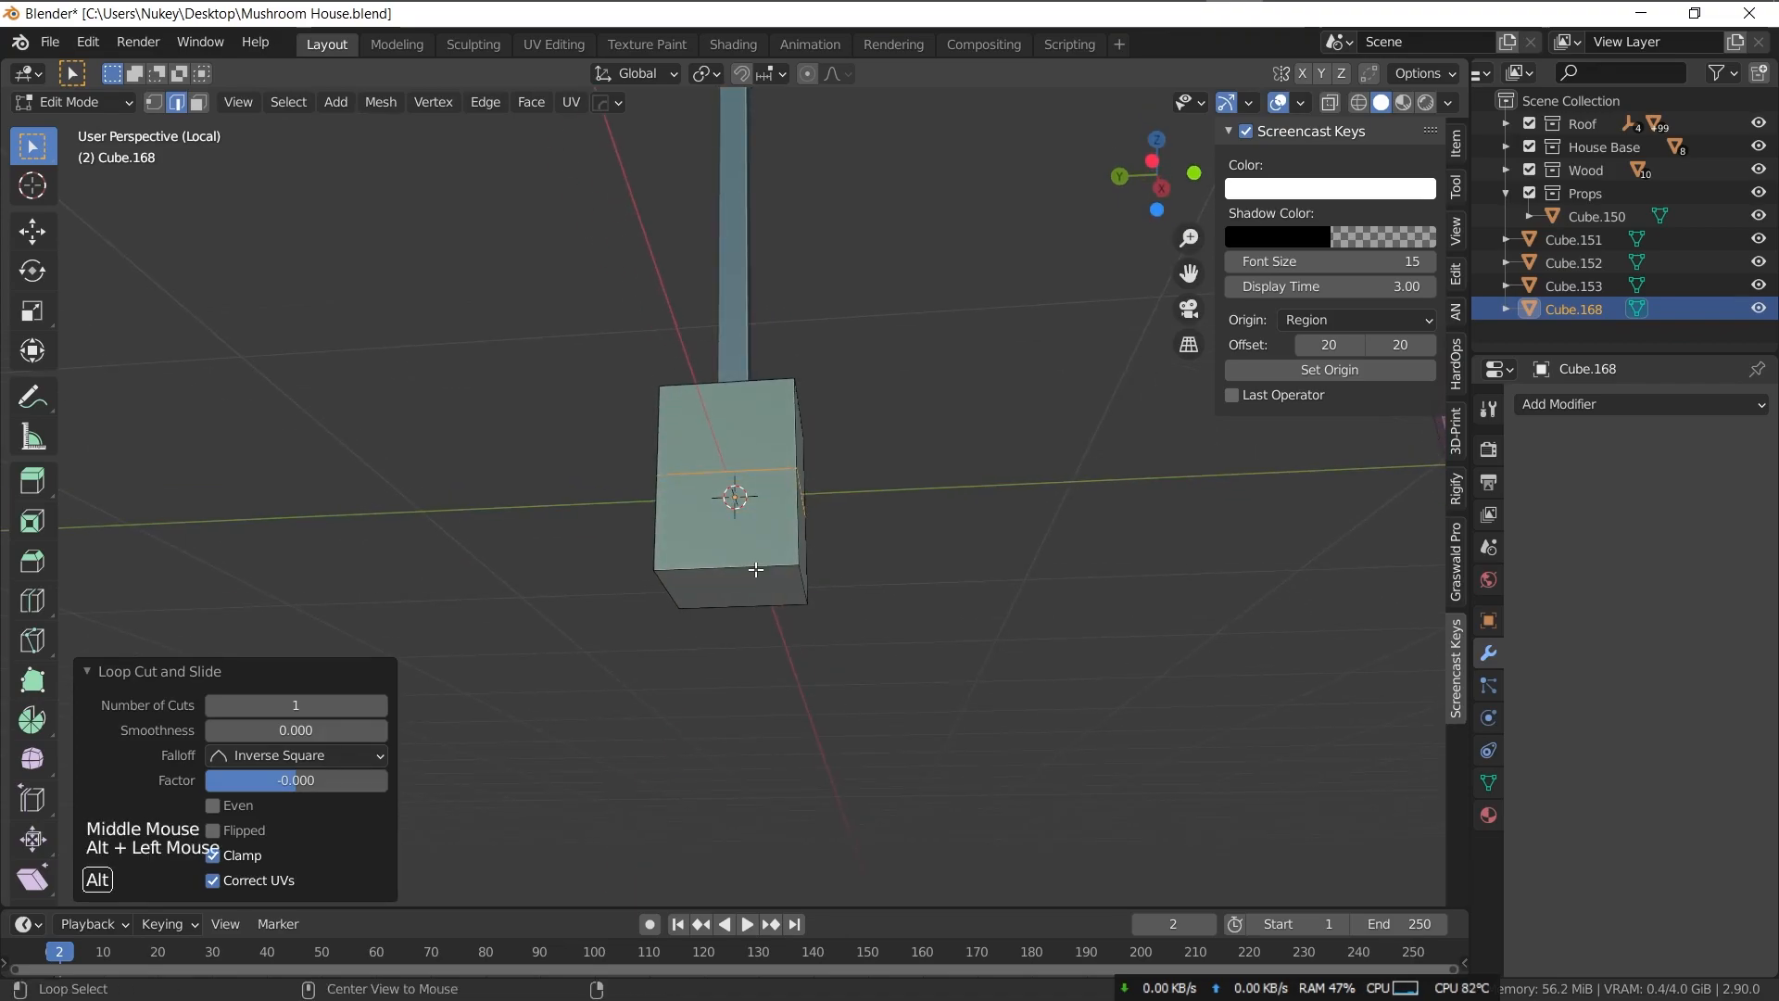
- Select the cube's upper and lower end faces and scale them in X and Y to about 0.58 for a tapered lantern
click(746, 587)
key(3)
click(746, 587)
middle_drag(747, 587, 779, 446)
shift+click(778, 445)
key(s)
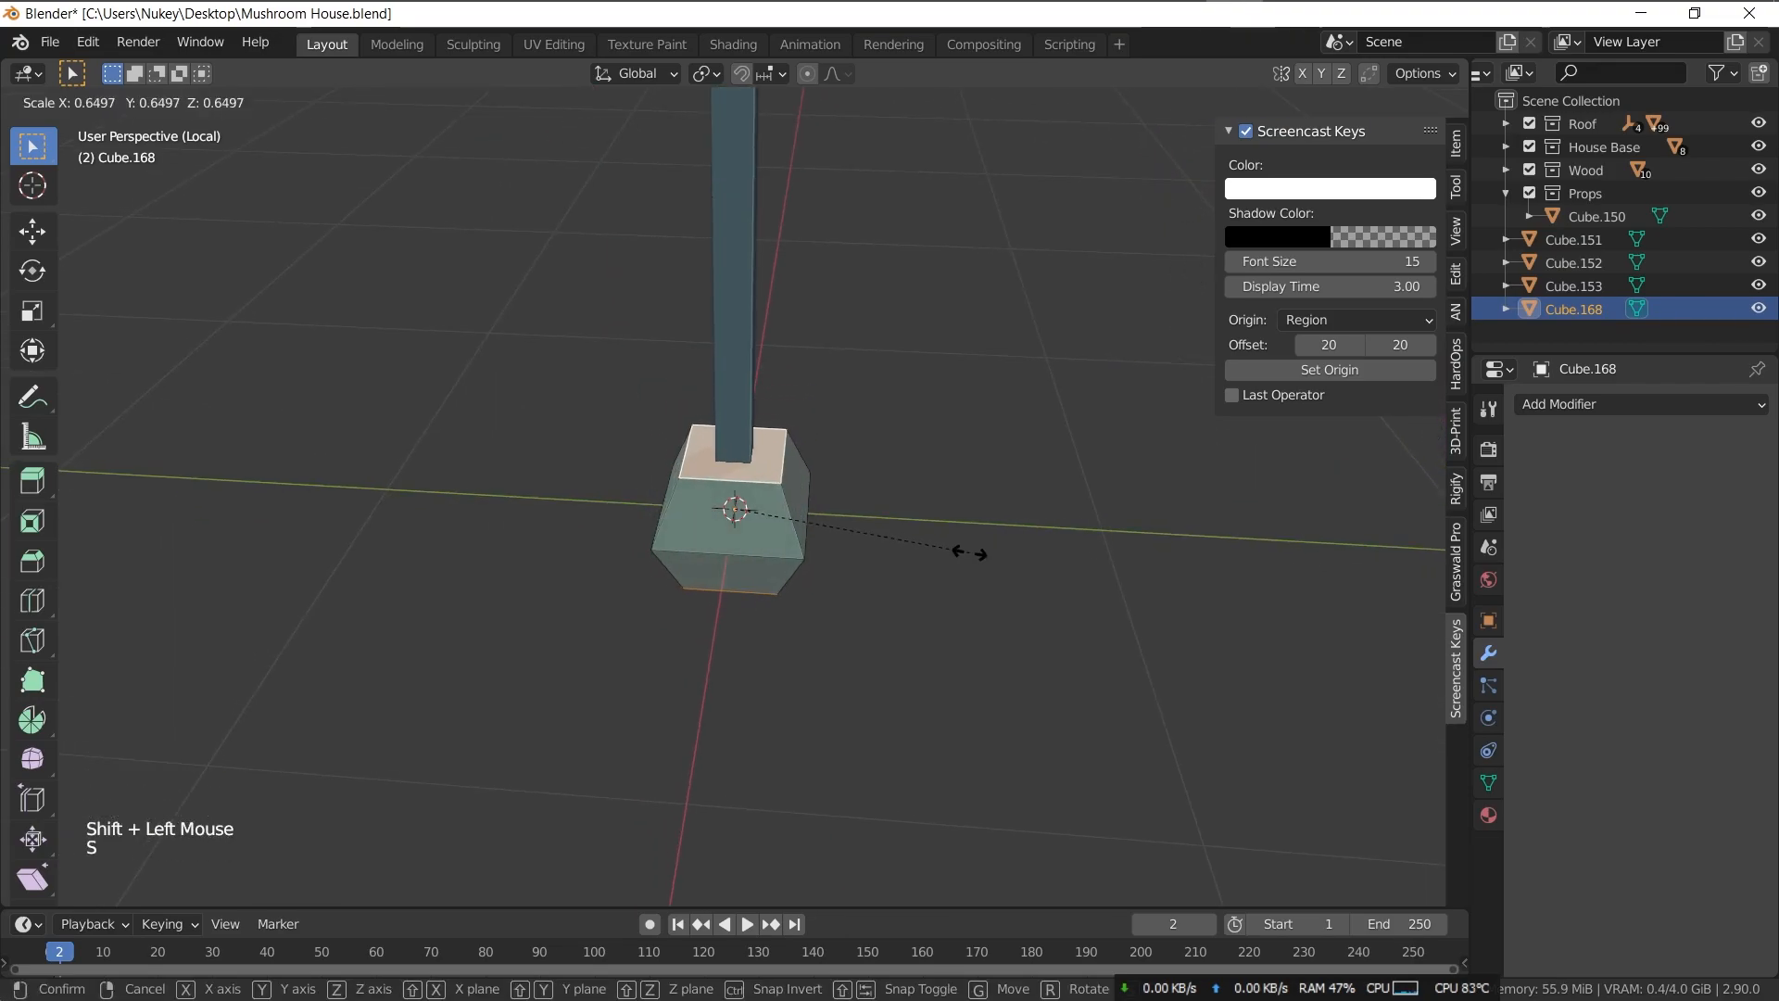
key(shift+z)
click(775, 522)
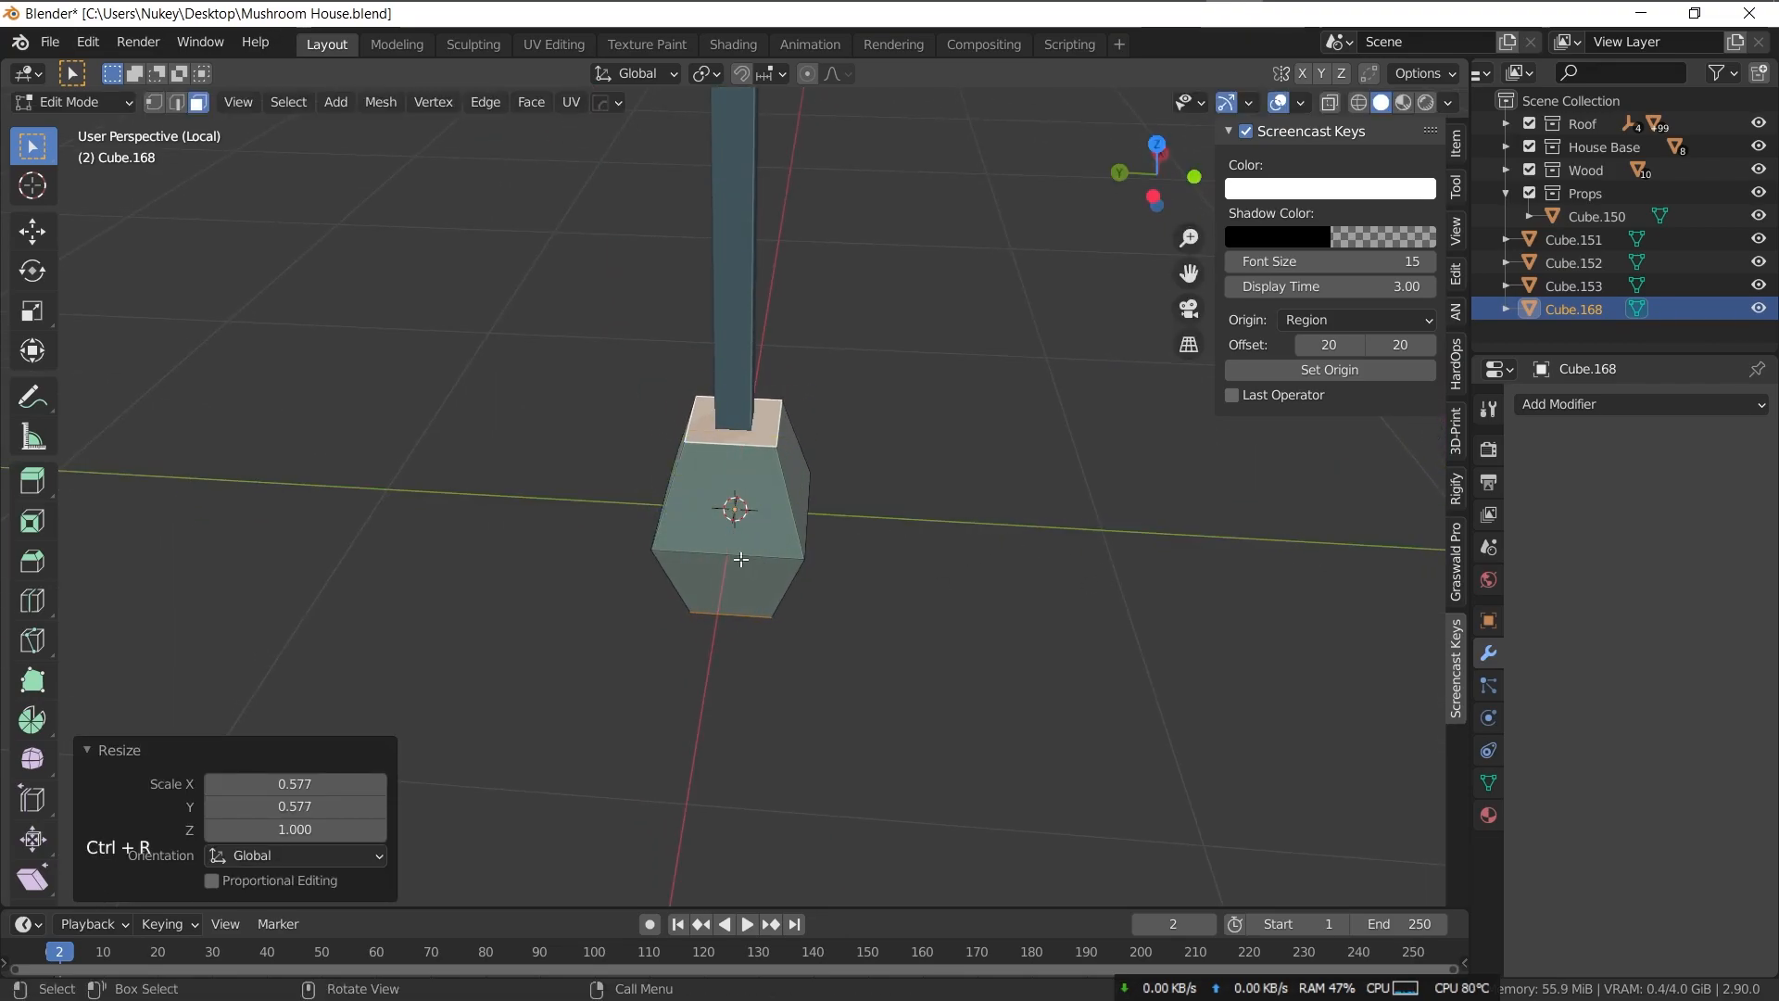
- Inset every lantern face individually, extrude the inset panels and scale them to leave a frame
key(a)
key(i)
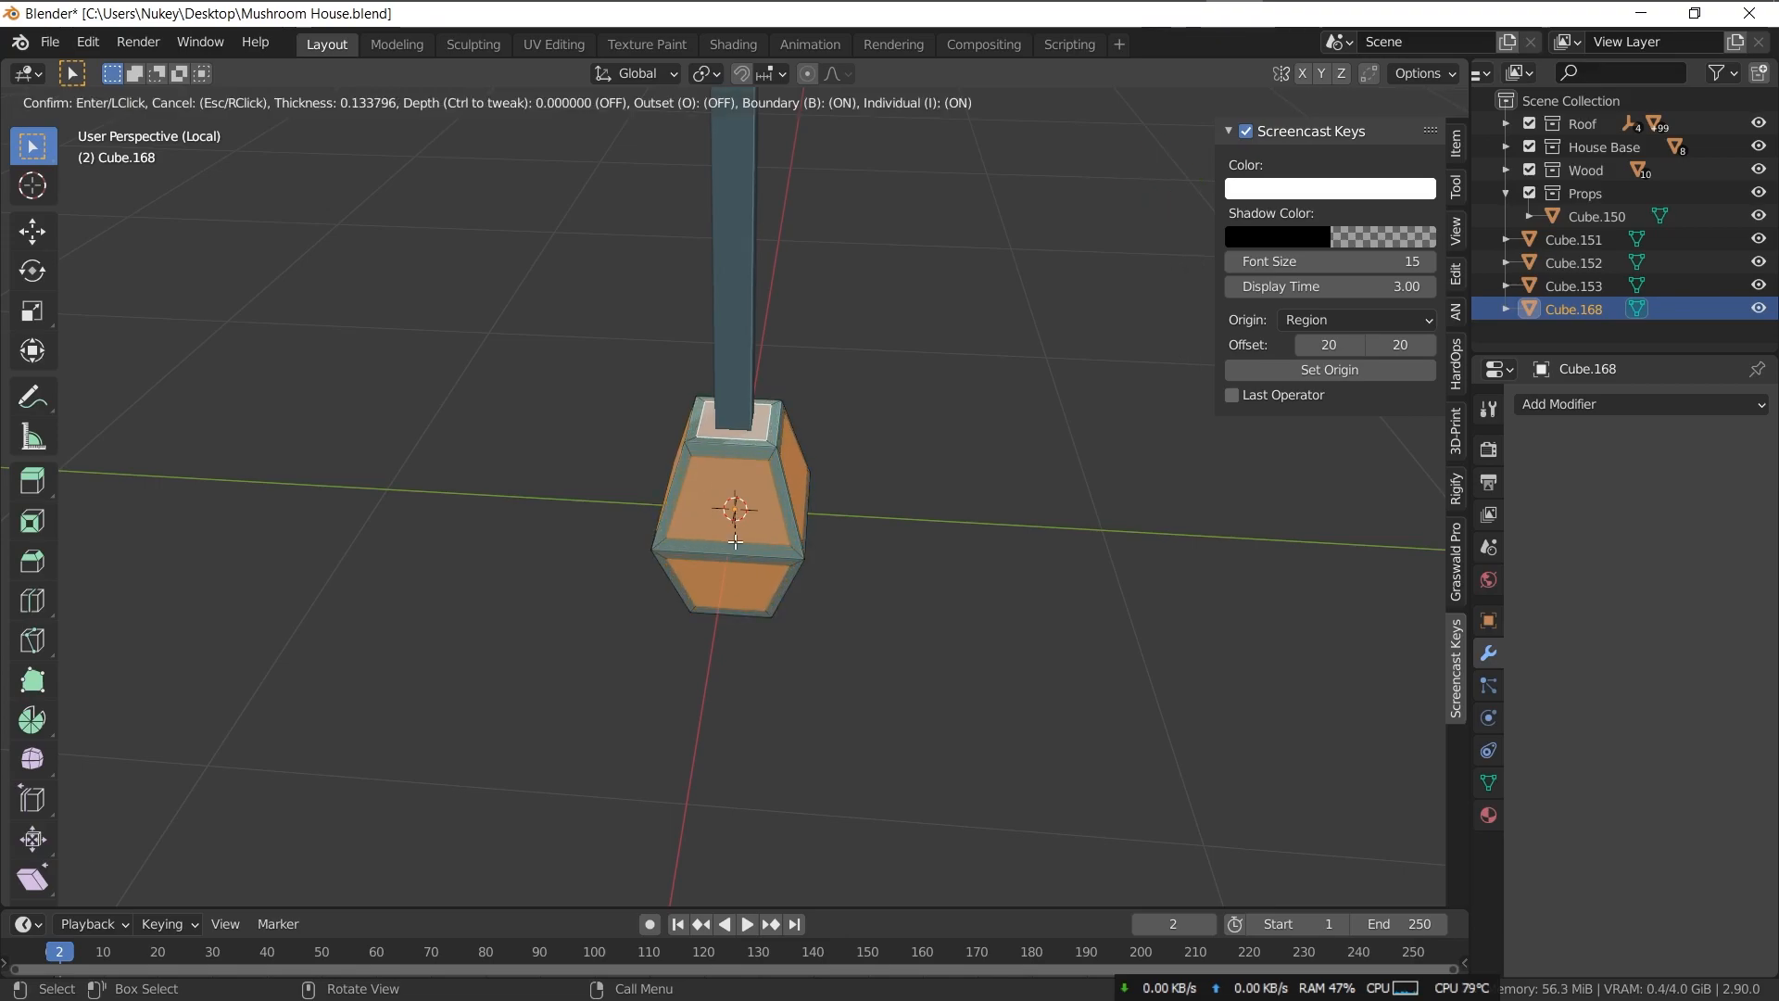
click(735, 541)
key(e)
key(s)
click(1155, 642)
middle_drag(1155, 642, 926, 518)
- Shrink the finished lantern, position it at the lamp post's arm and save the file
key(Tab)
scroll(834, 566, down, 4)
key(g)
key(s)
click(1158, 387)
middle_drag(1157, 387, 915, 521)
middle_drag(930, 596, 834, 635)
key(KP_3)
key(g)
click(639, 590)
scroll(834, 635, down, 4)
key(ctrl+s)
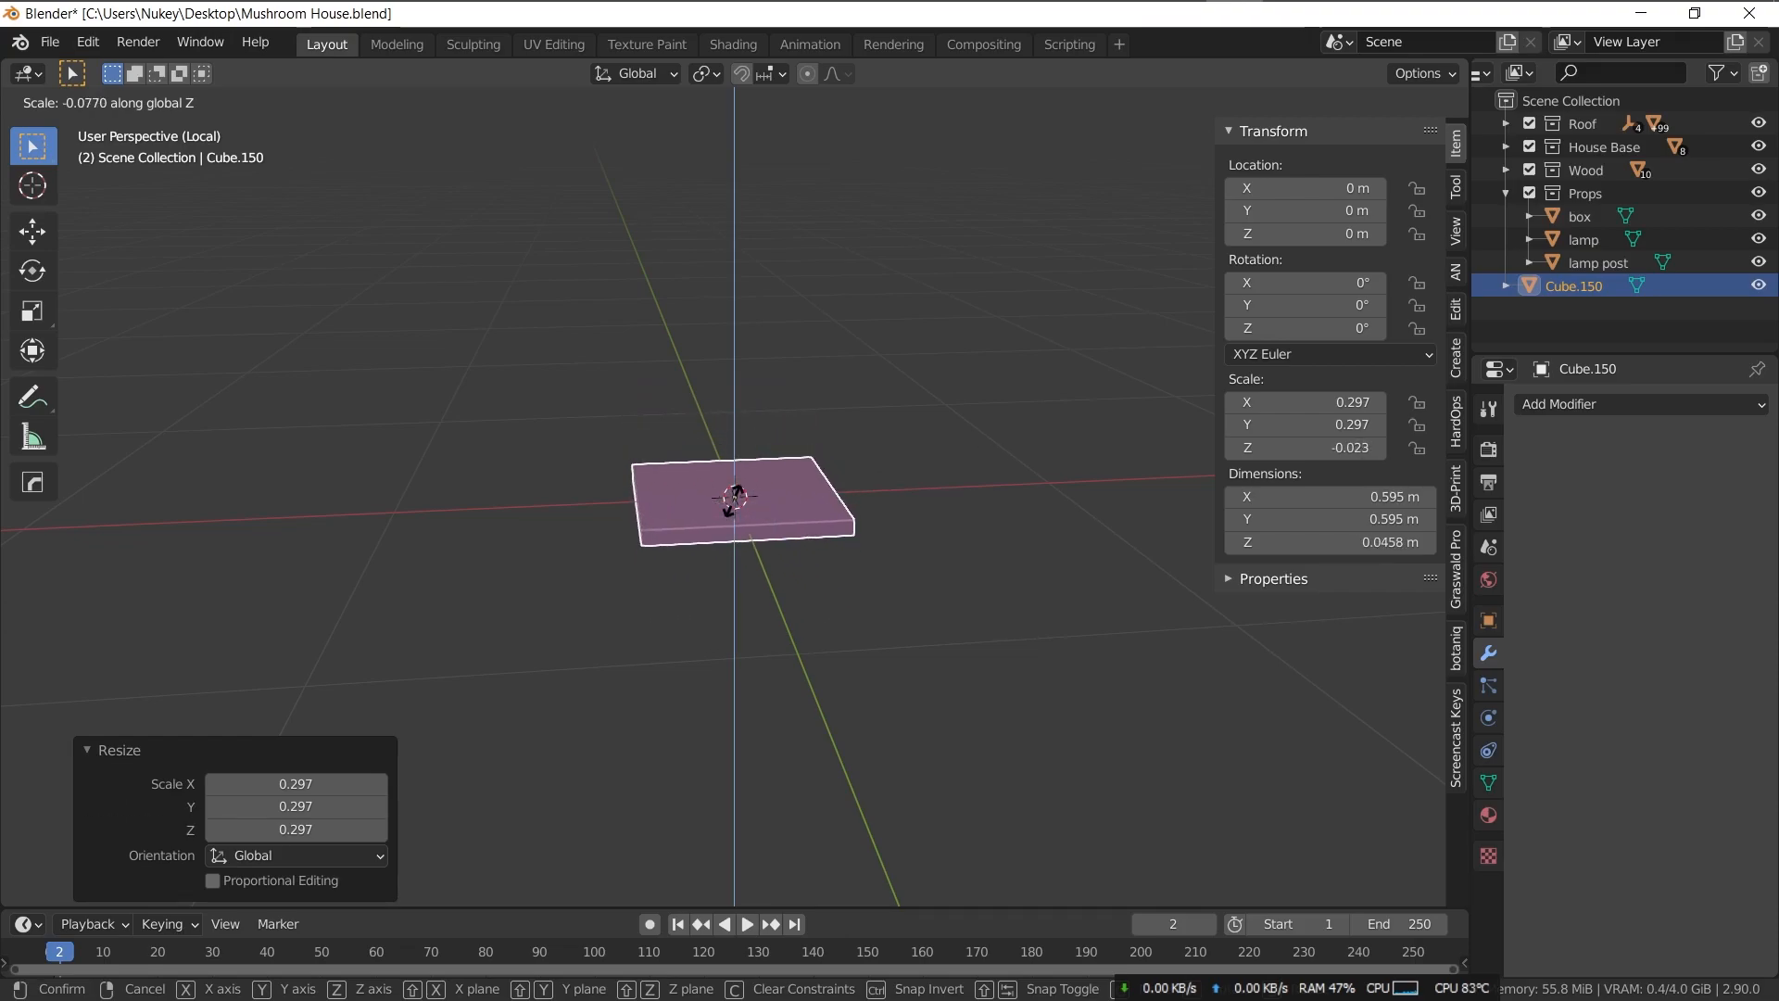
- Flatten a cube into a thin slab, narrow it along Y to about 0.65 and scale it up as a floor plank
click(733, 497)
key(s)
key(y)
click(926, 565)
key(KP_7)
key(s)
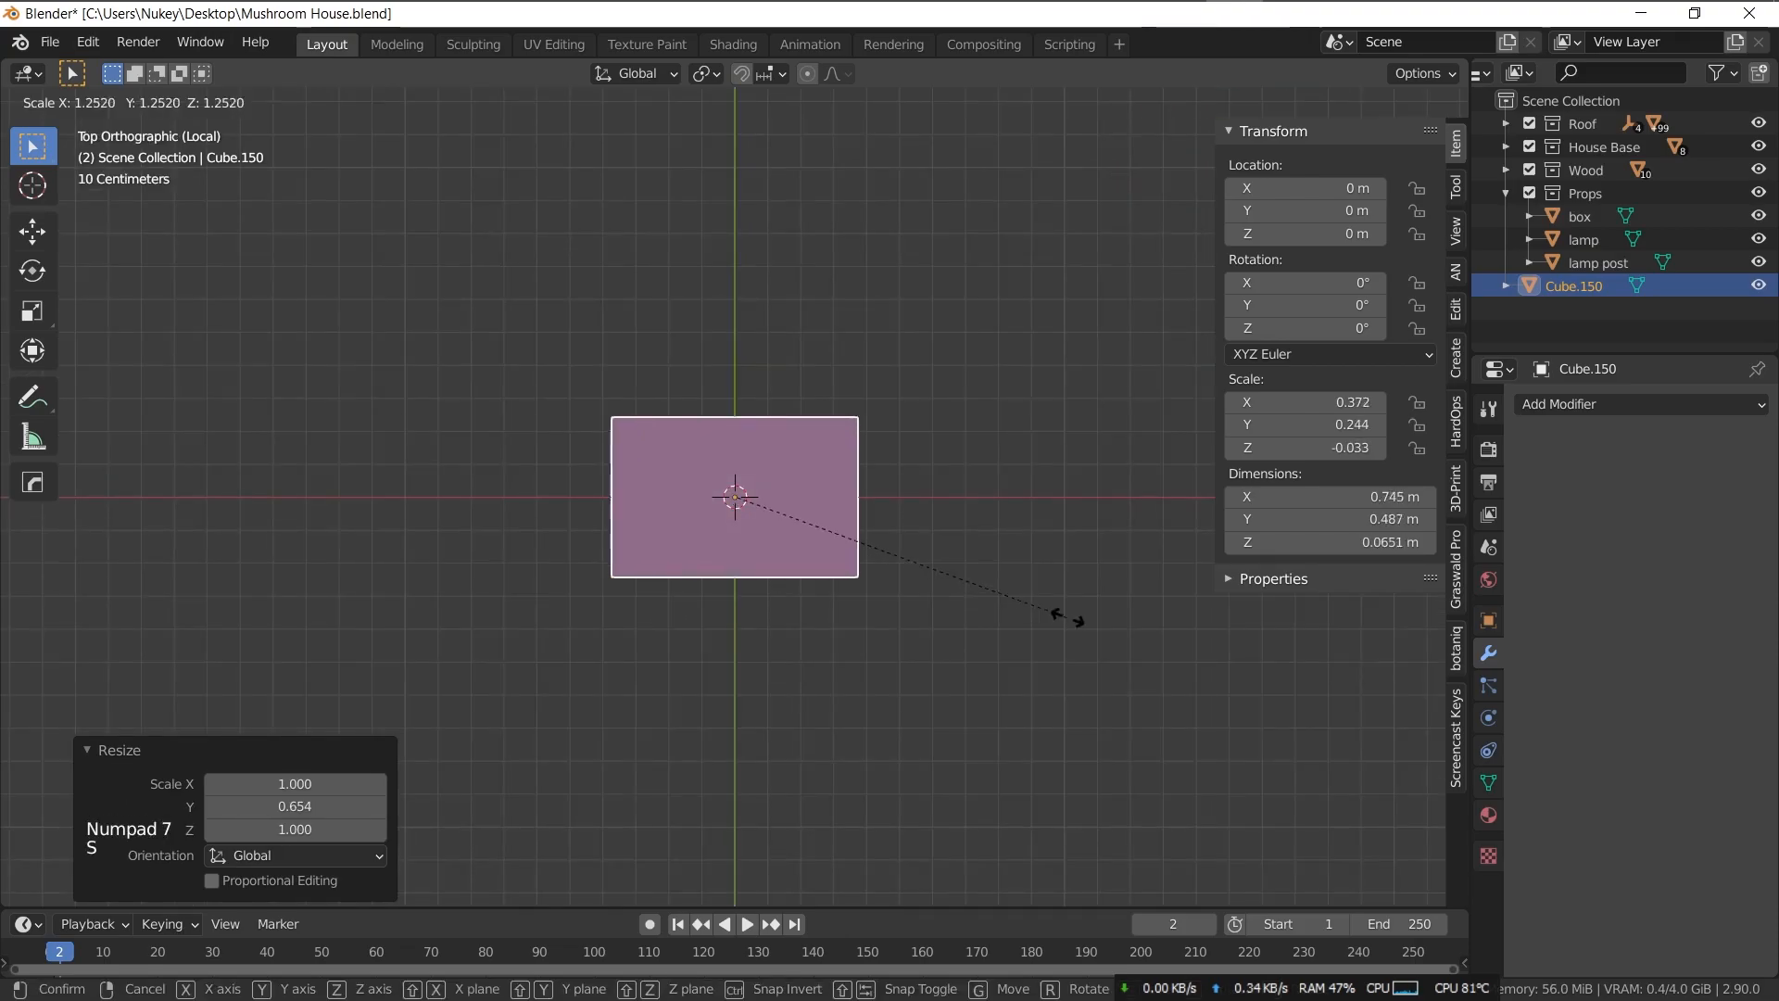
click(842, 584)
- Add edge loops across the plank and slide the geometry to form thin cracks at its ends
key(Tab)
scroll(732, 500, up, 5)
key(ctrl+r)
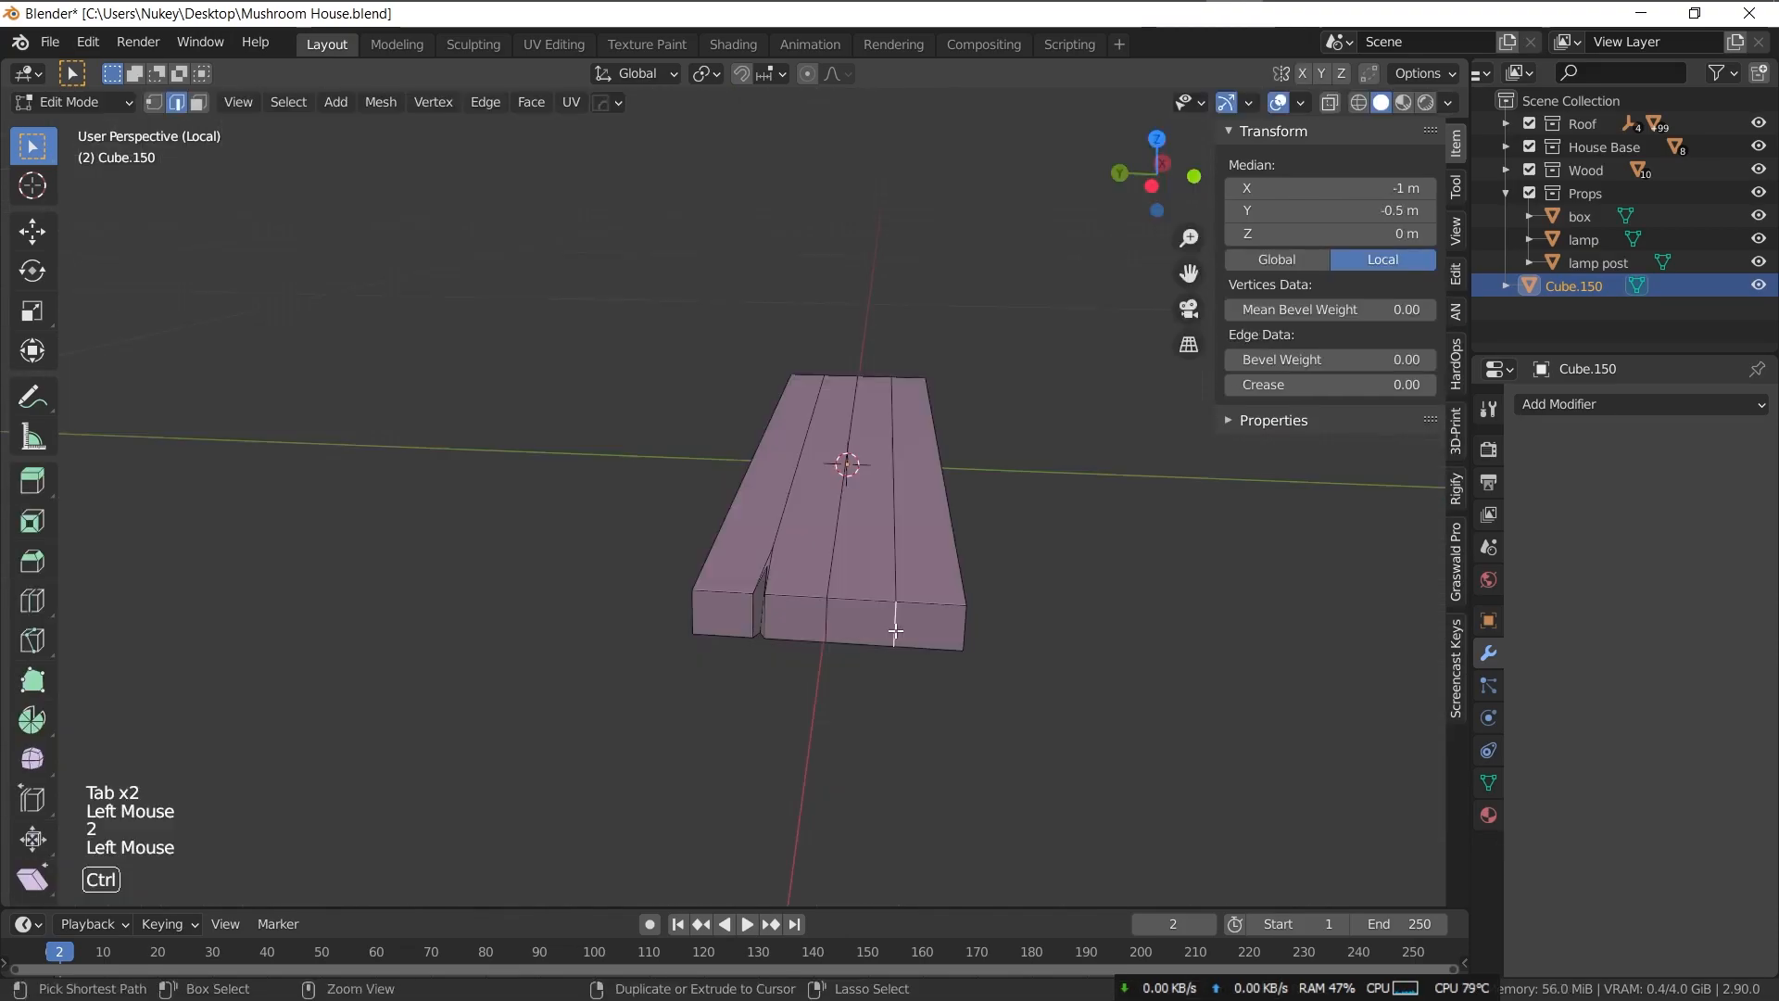
key(ctrl+r)
click(899, 616)
key(KP_7)
key(g)
click(890, 595)
key(g)
key(g)
click(961, 587)
- Arrange the duplicated planks in staggered rows to extend the floor around the house
key(g)
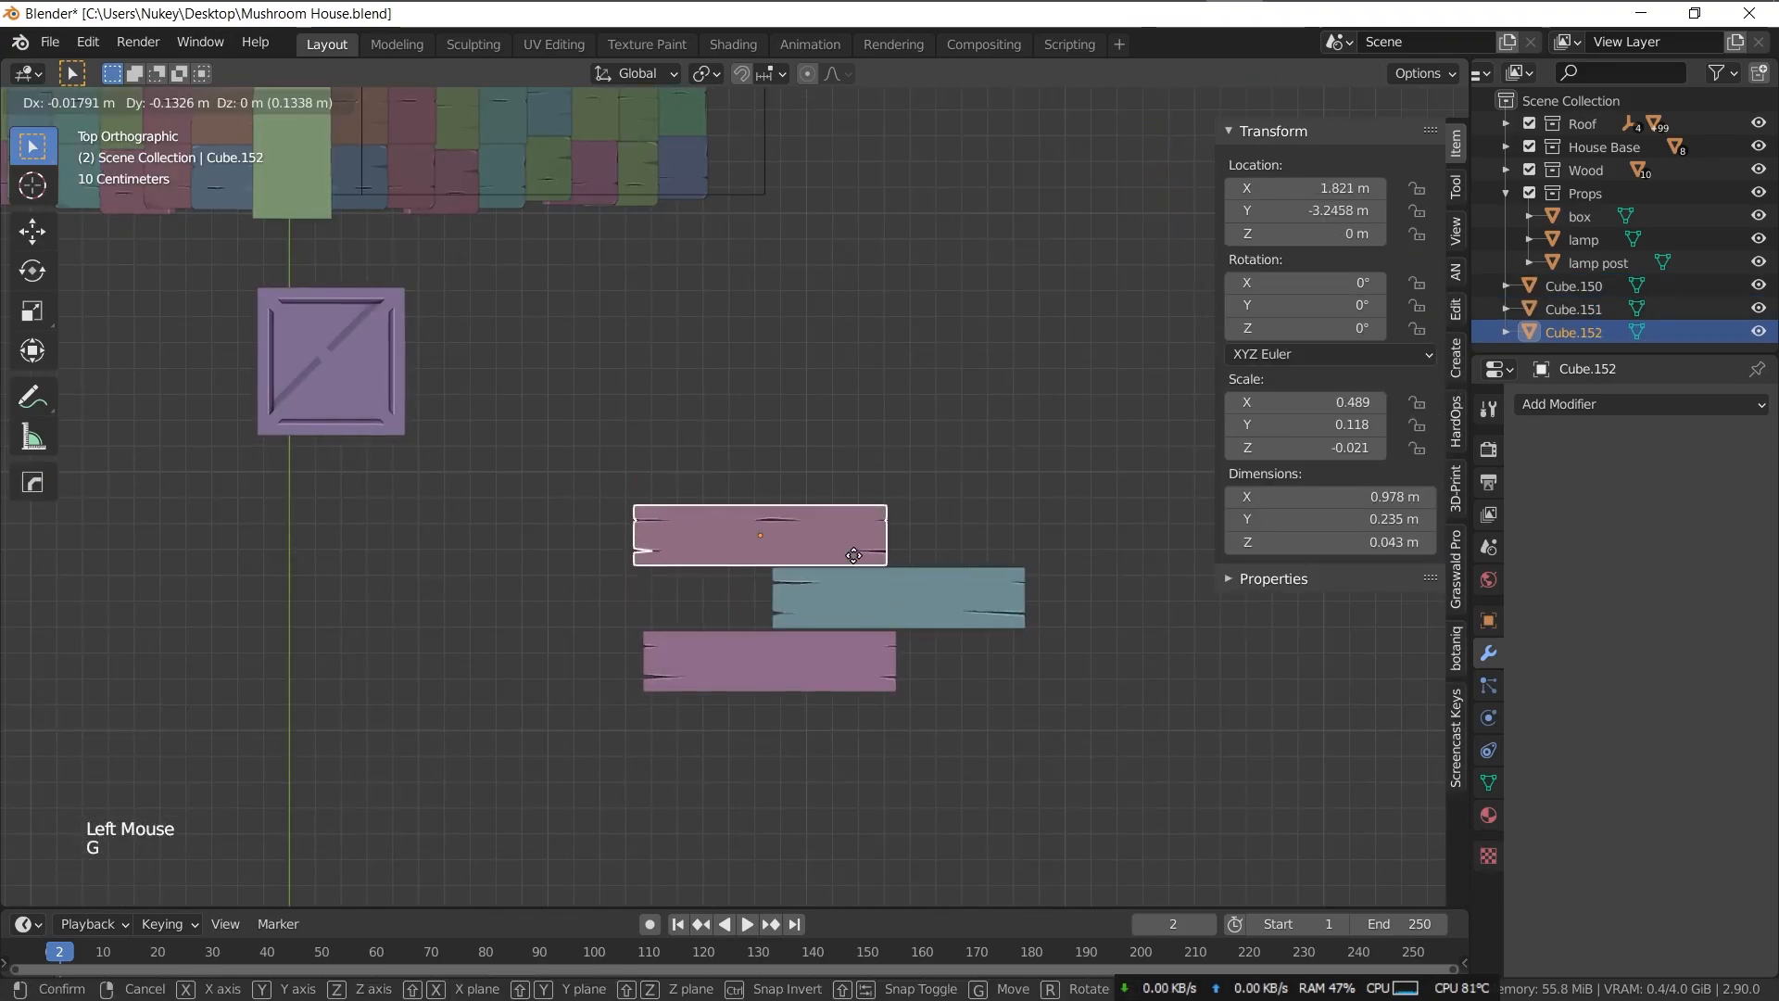
click(856, 596)
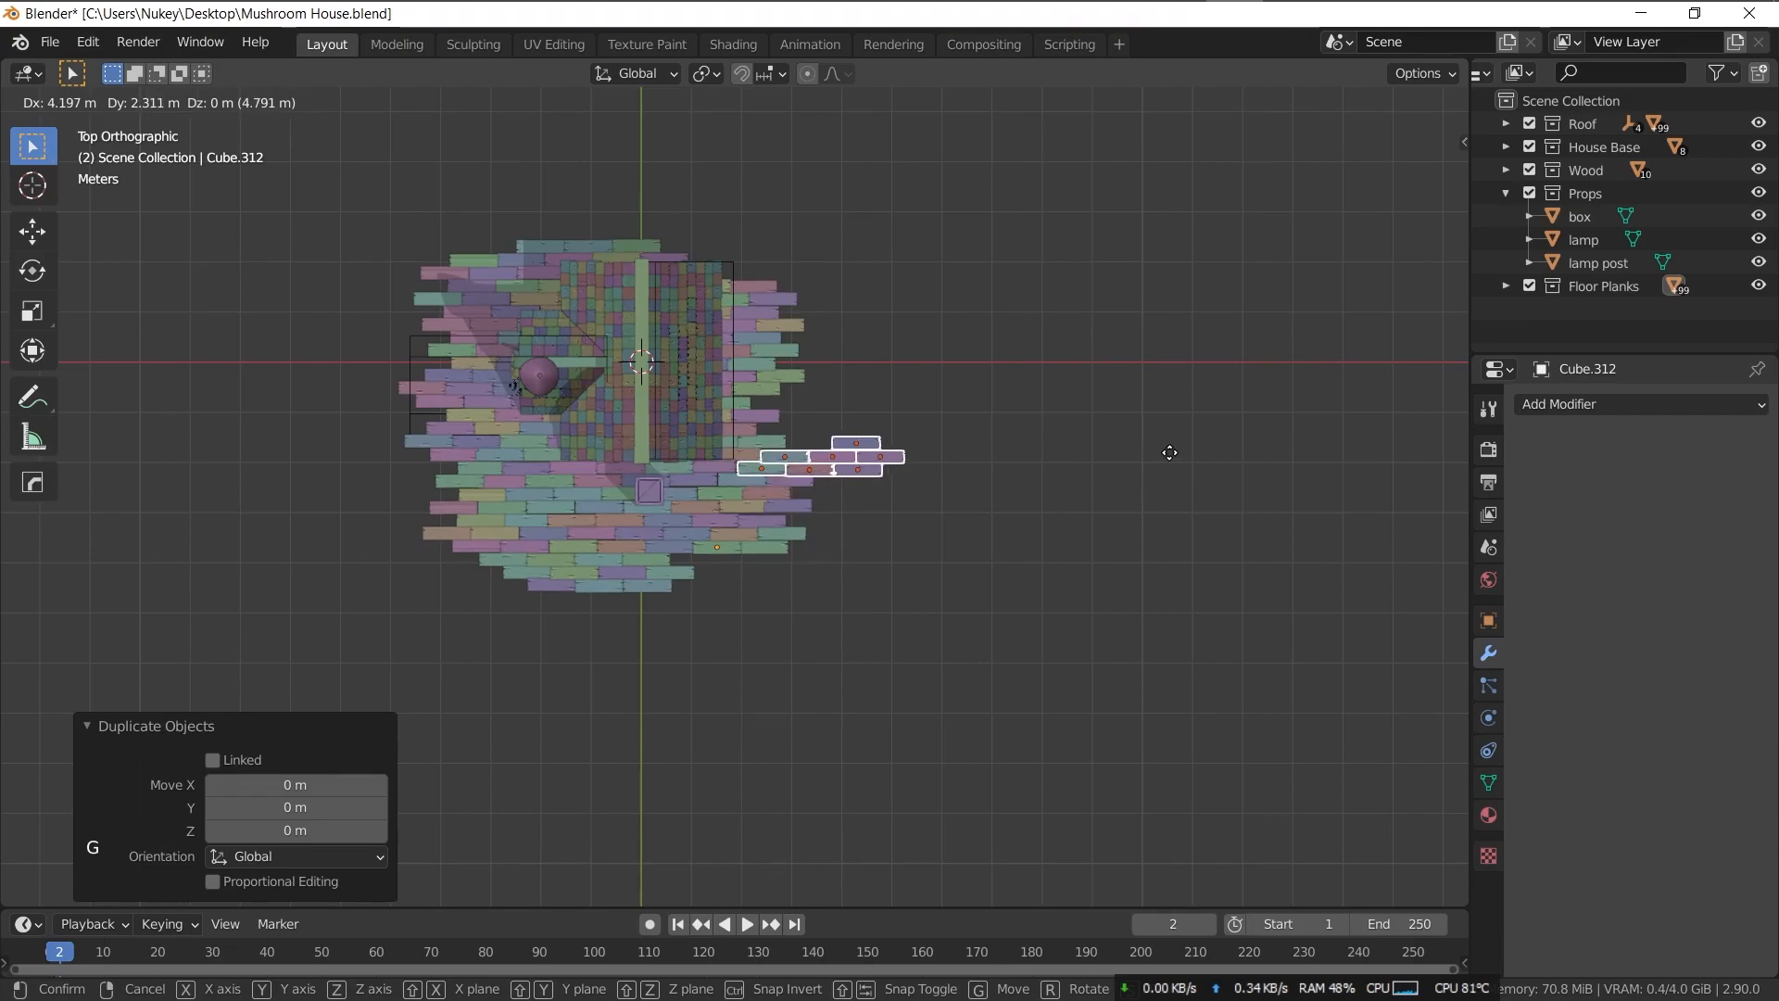
scroll(1170, 453, up, 3)
click(1065, 397)
key(g)
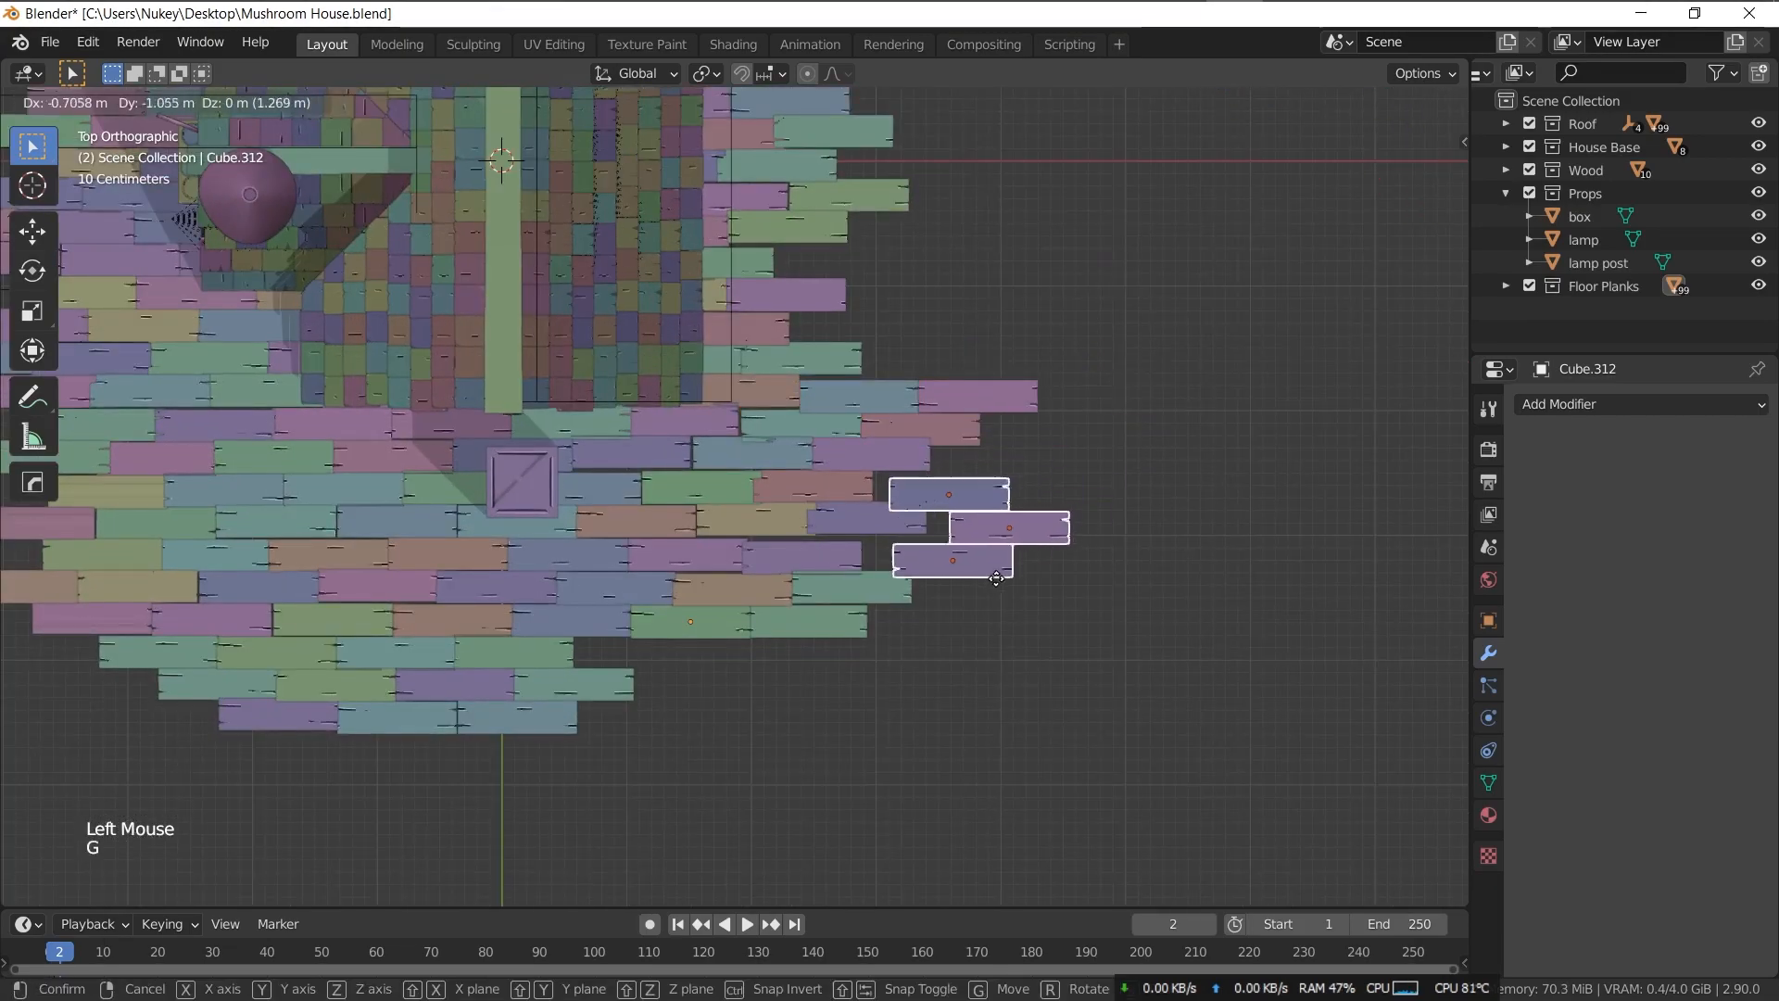
click(1029, 533)
- Shift all the floor planks together under the house and lower the lamp and lamp post along Z onto them
middle_drag(1028, 533, 1205, 417)
right_click(1638, 241)
key(KP_7)
key(g)
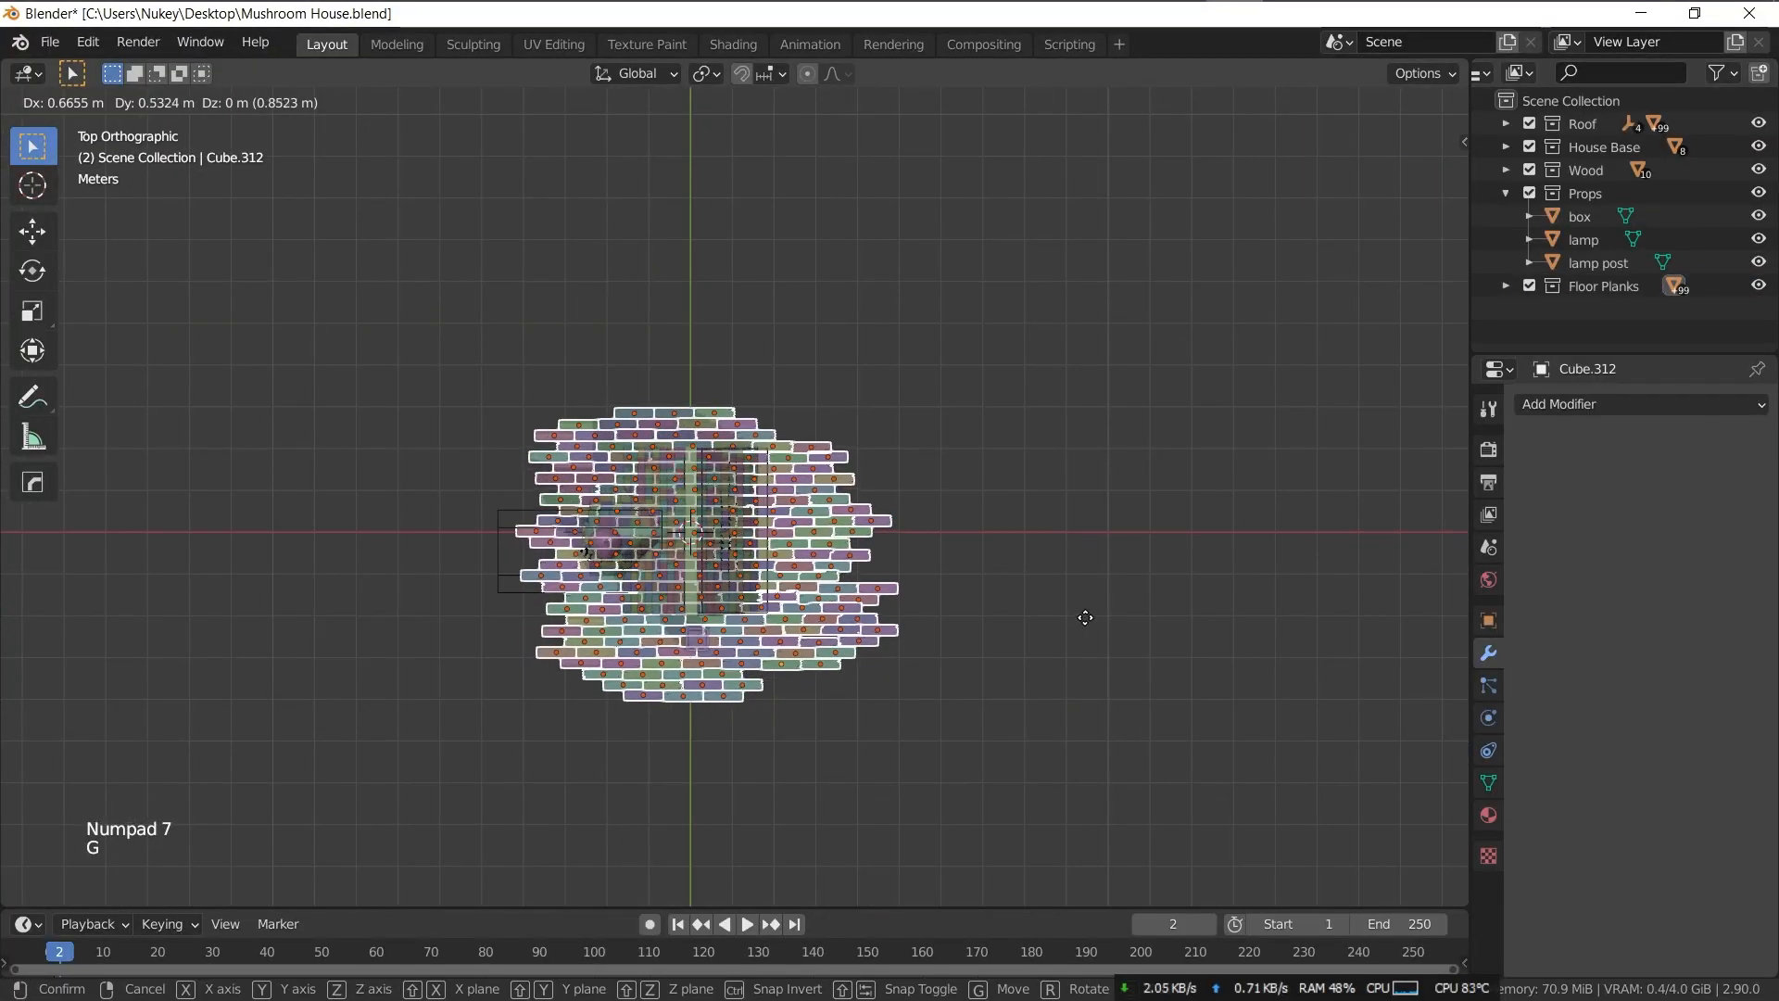
key(z)
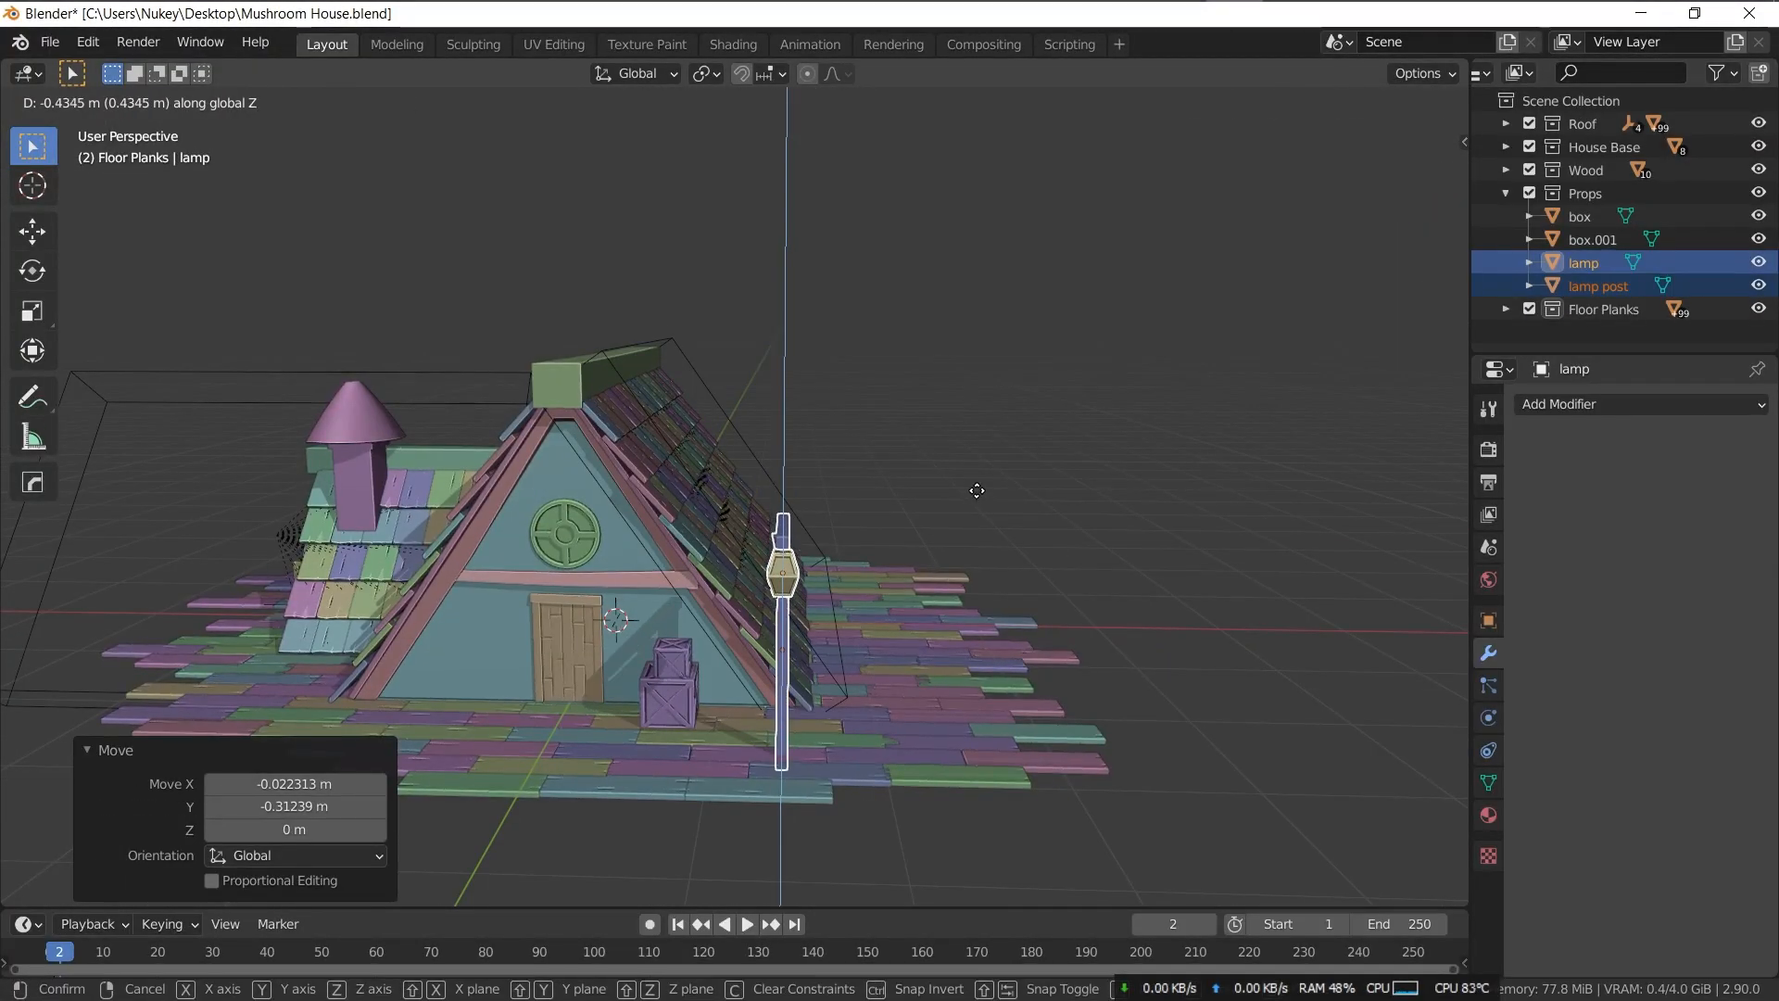
click(977, 491)
- Apply Randomize Transform to the floor planks with rotation X 0.03°, Y 1.9° and a slight Z rotation
click(1506, 193)
right_click(1592, 220)
click(1529, 265)
click(319, 104)
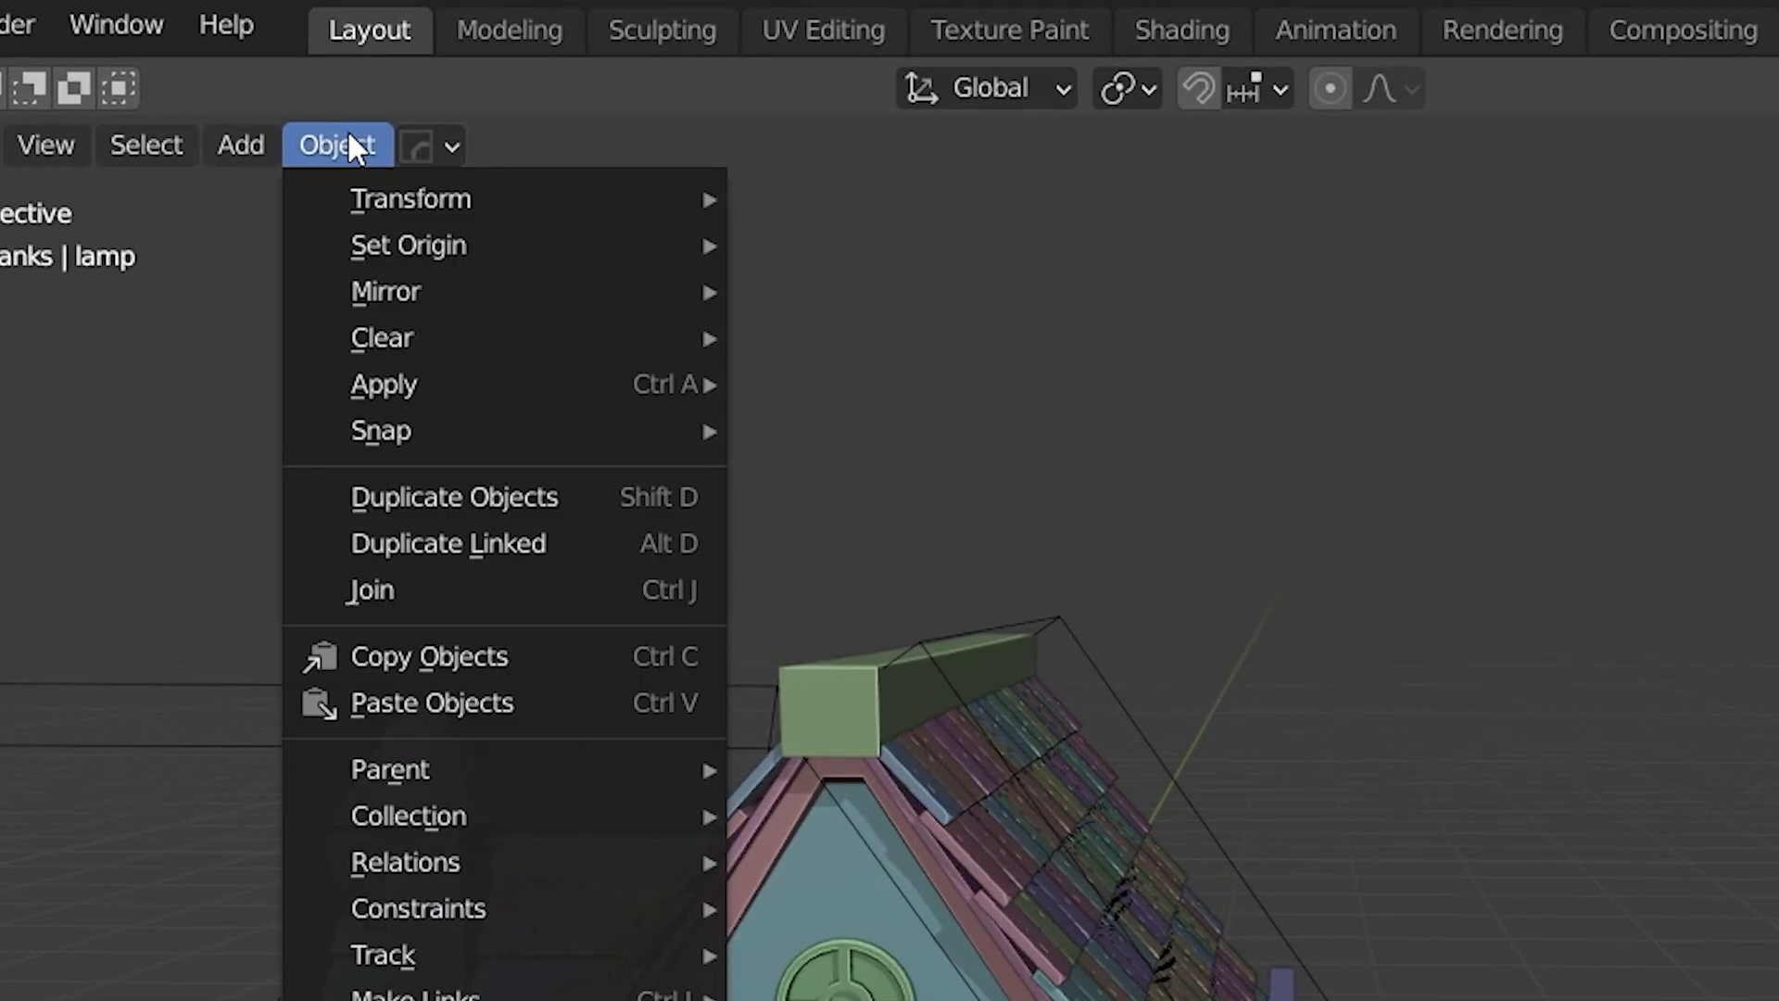
mouse_move(402, 191)
click(921, 738)
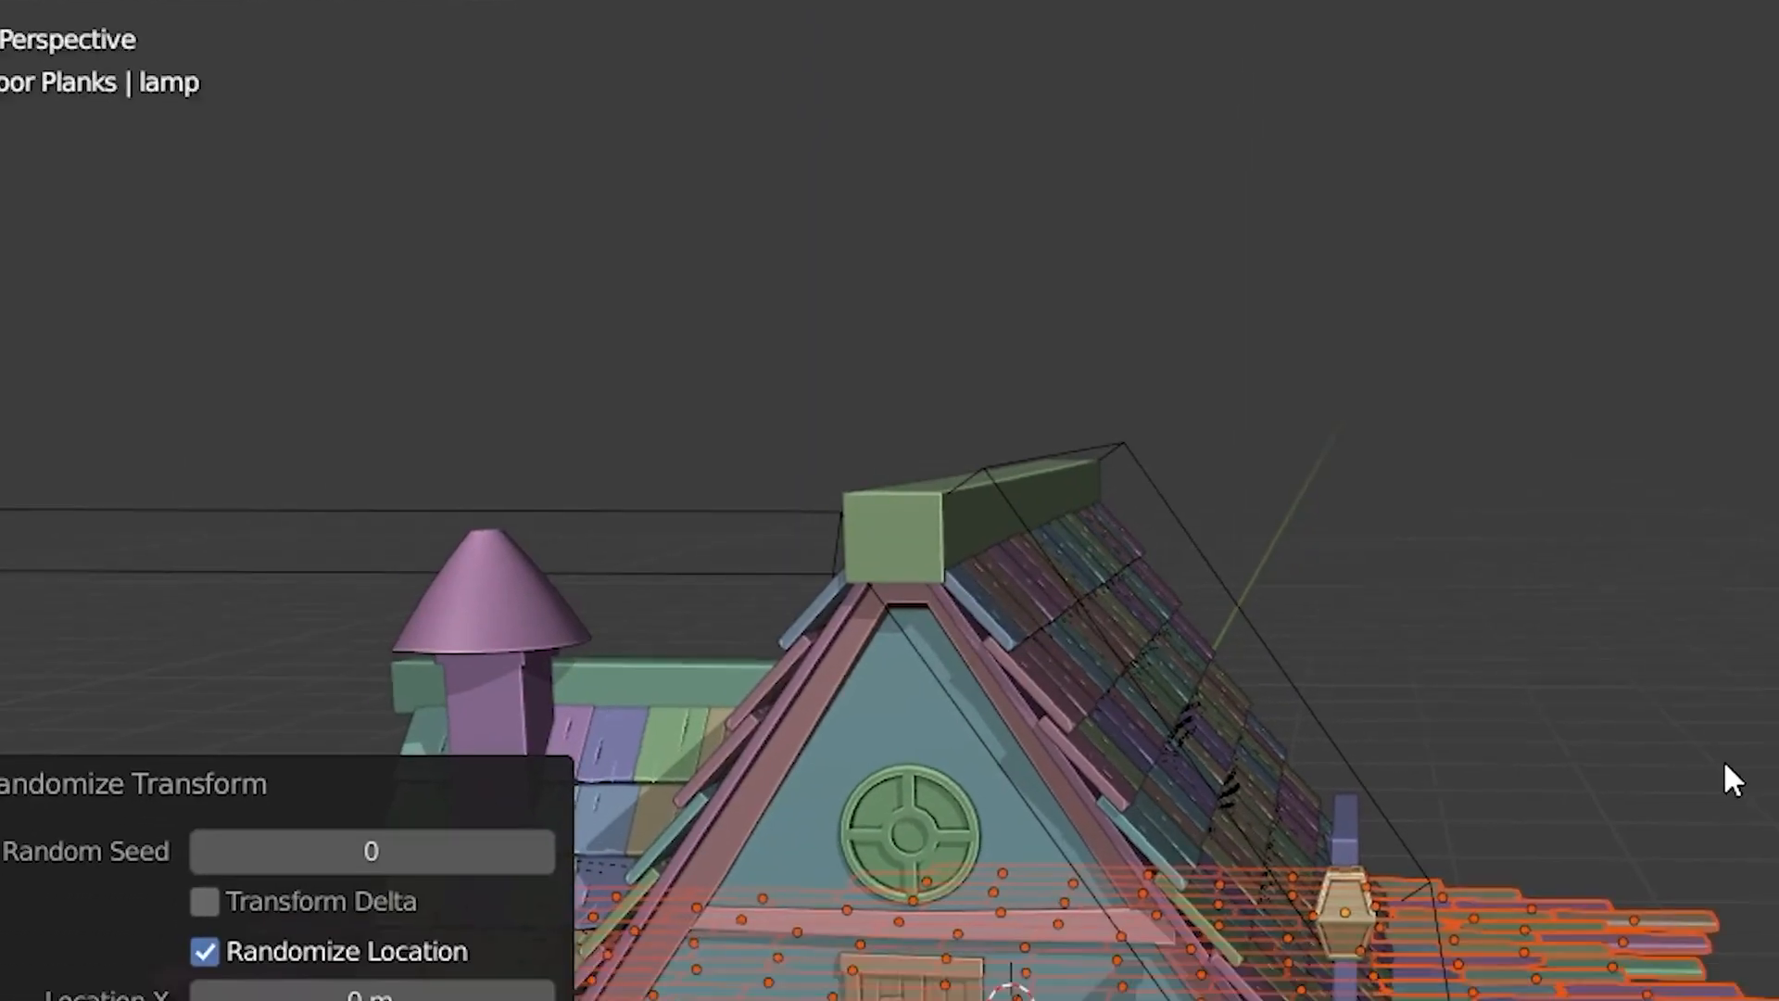
click(760, 594)
mouse_move(764, 638)
mouse_down()
mouse_move(806, 638)
mouse_move(787, 638)
mouse_up()
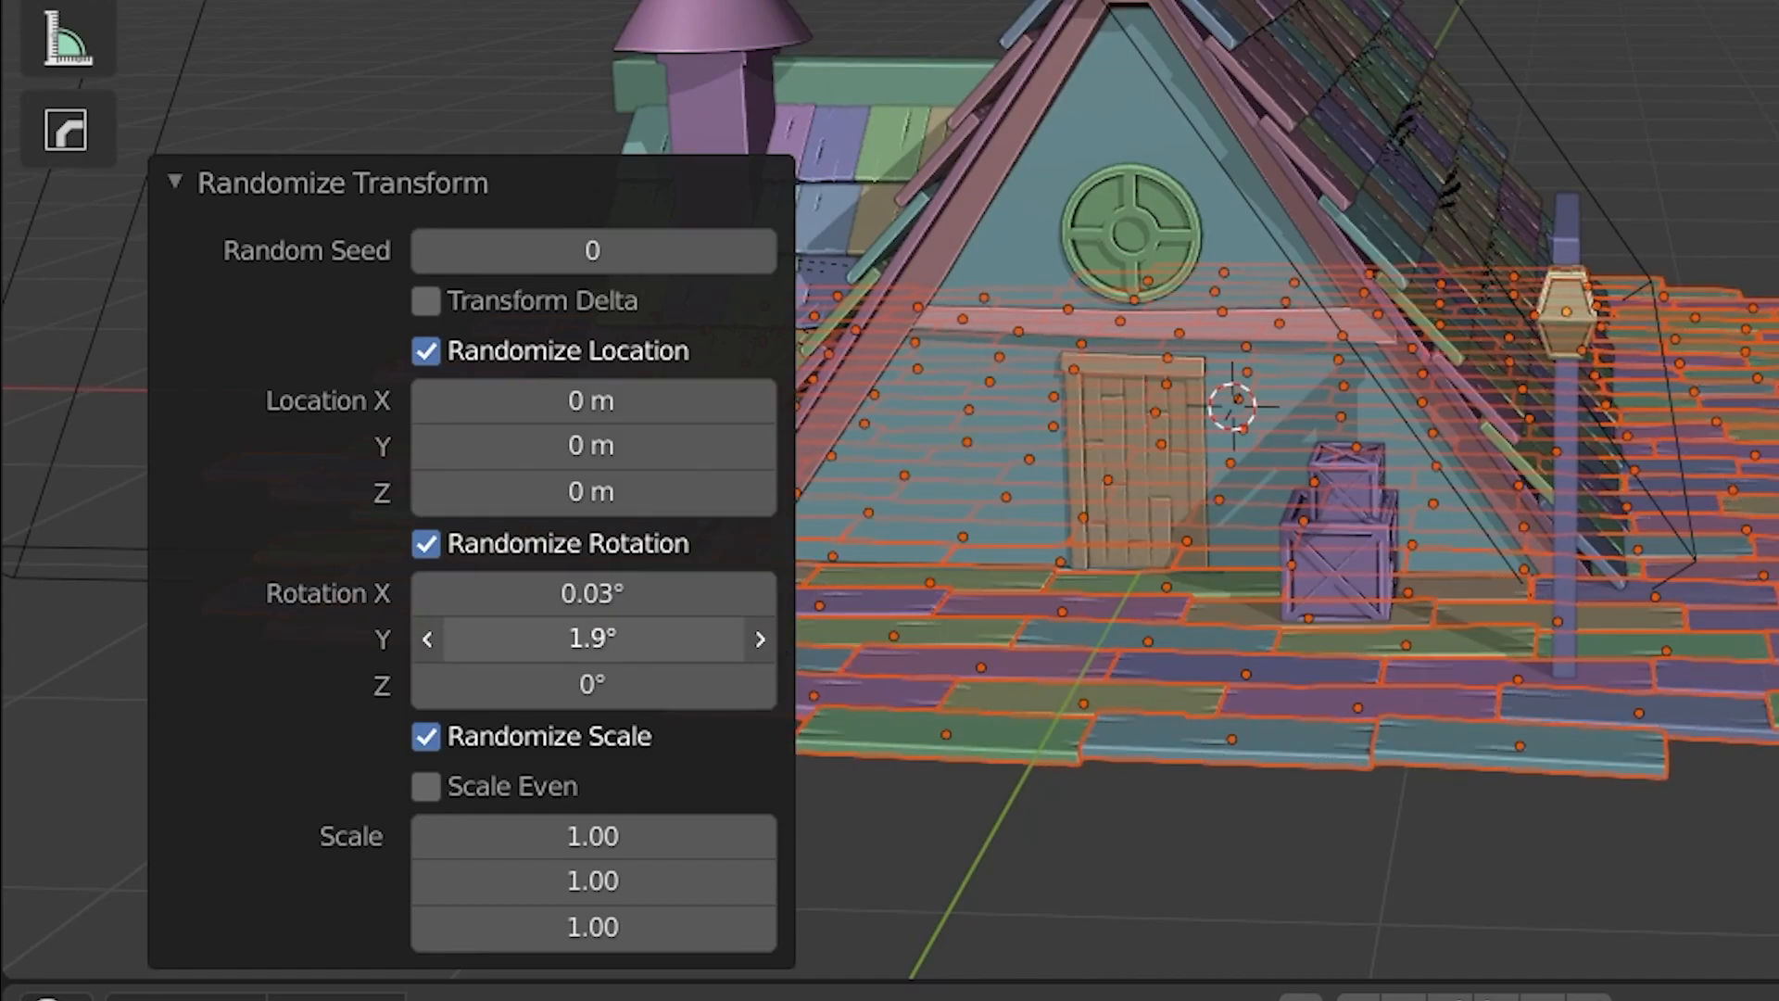
drag(603, 683, 640, 684)
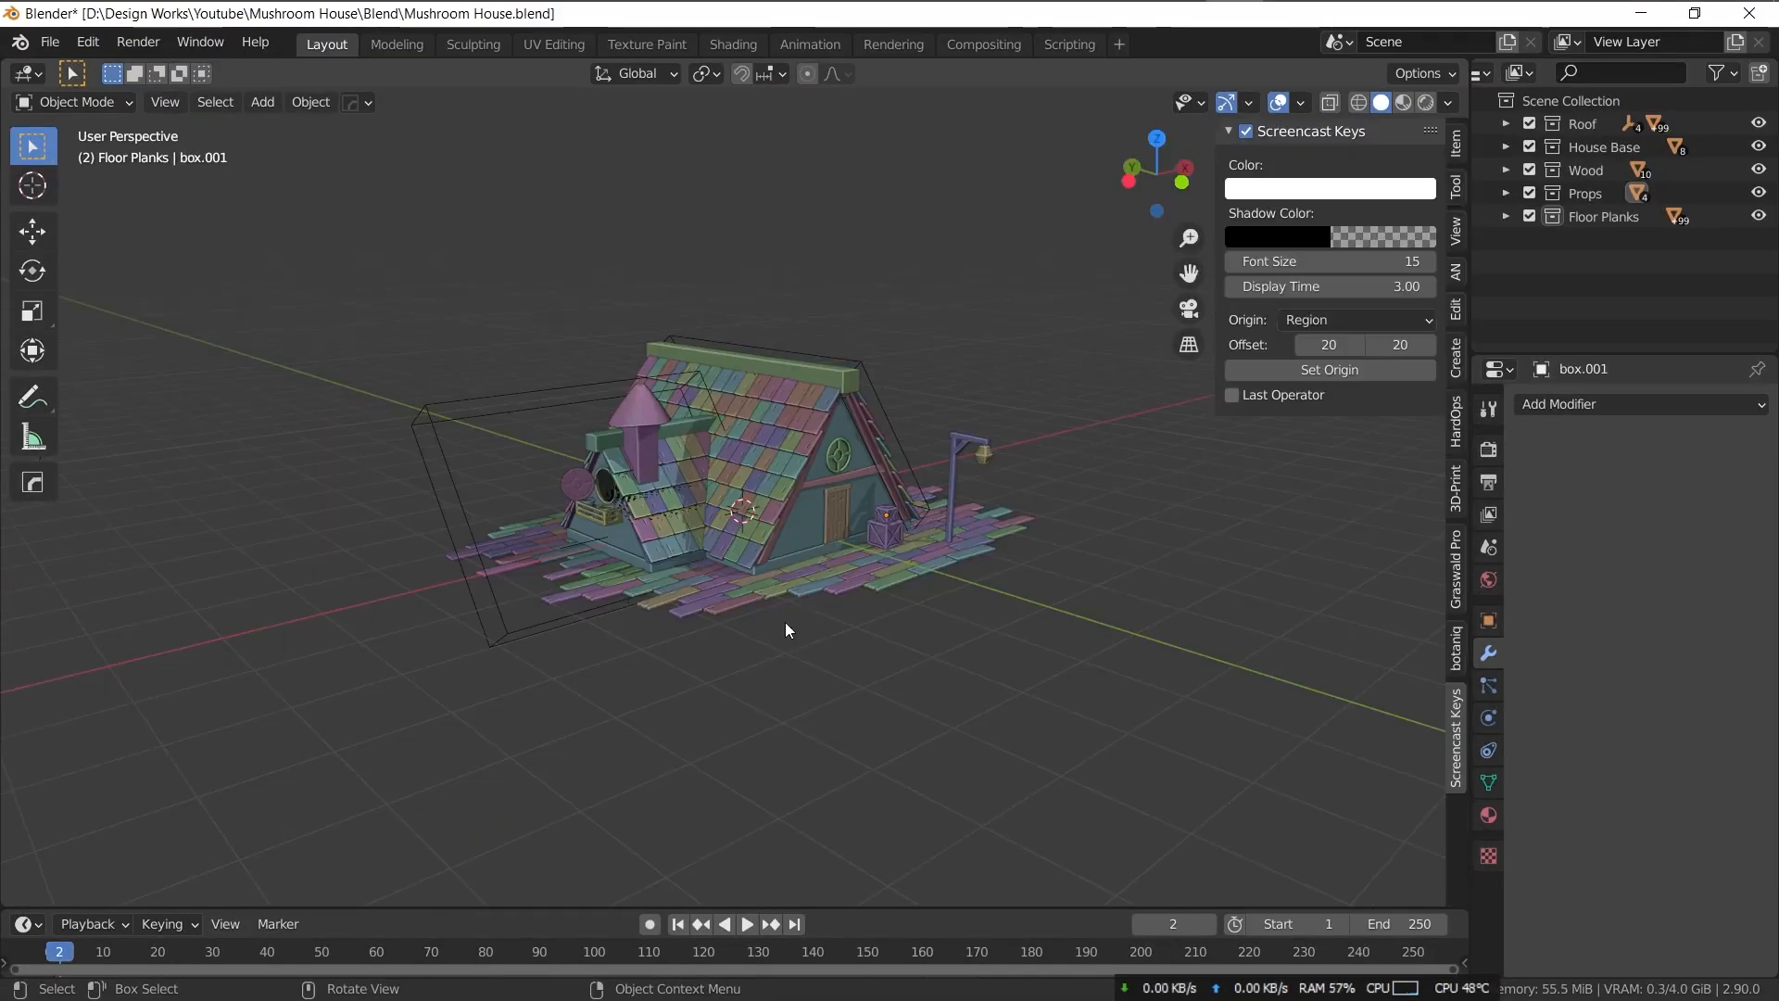
- Add a cube in front of the house, scale it into a tall narrow pillar and raise it about 1.09 m
key(shift+a)
mouse_move(779, 509)
click(954, 524)
key(s)
key(shift+z)
click(871, 602)
key(s)
key(z)
click(854, 595)
scroll(853, 595, up, 2)
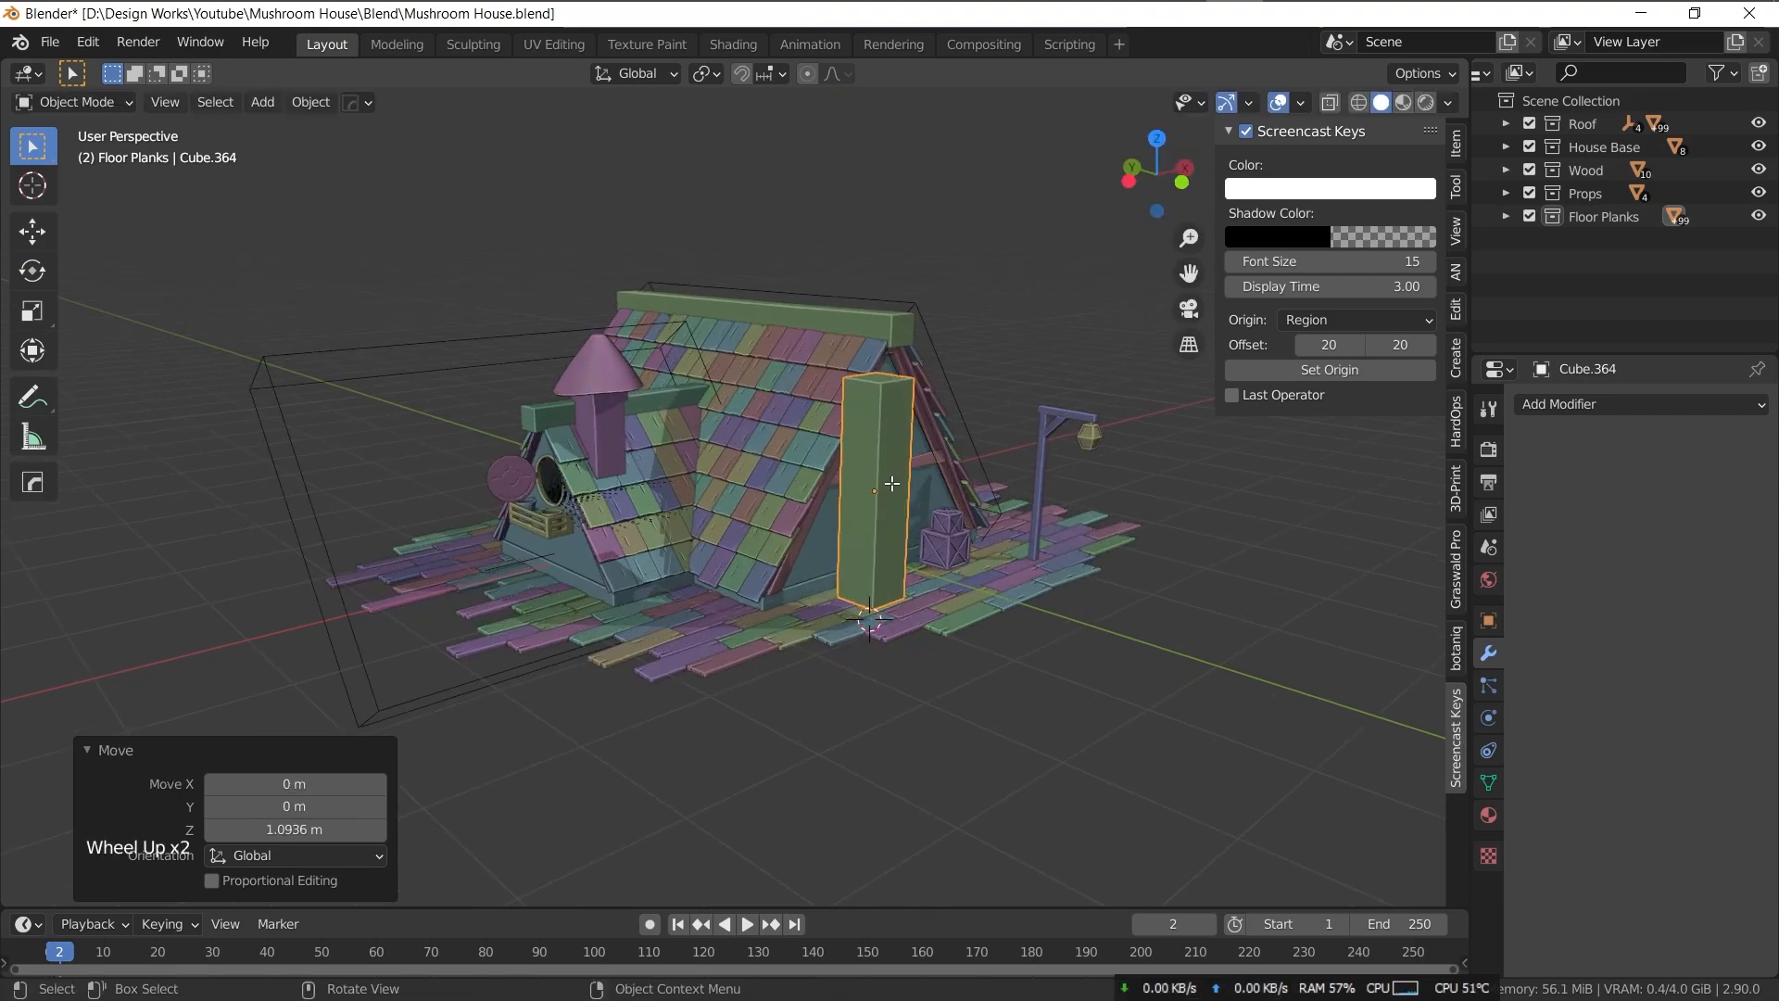
- Cut one edge loop around the pillar
key(Tab)
key(ctrl+r)
click(880, 546)
click(884, 540)
key(Tab)
- Isolate the pillar and resize its underside face
key(slash)
key(Tab)
middle_drag(884, 540, 822, 318)
key(3)
click(808, 764)
key(s)
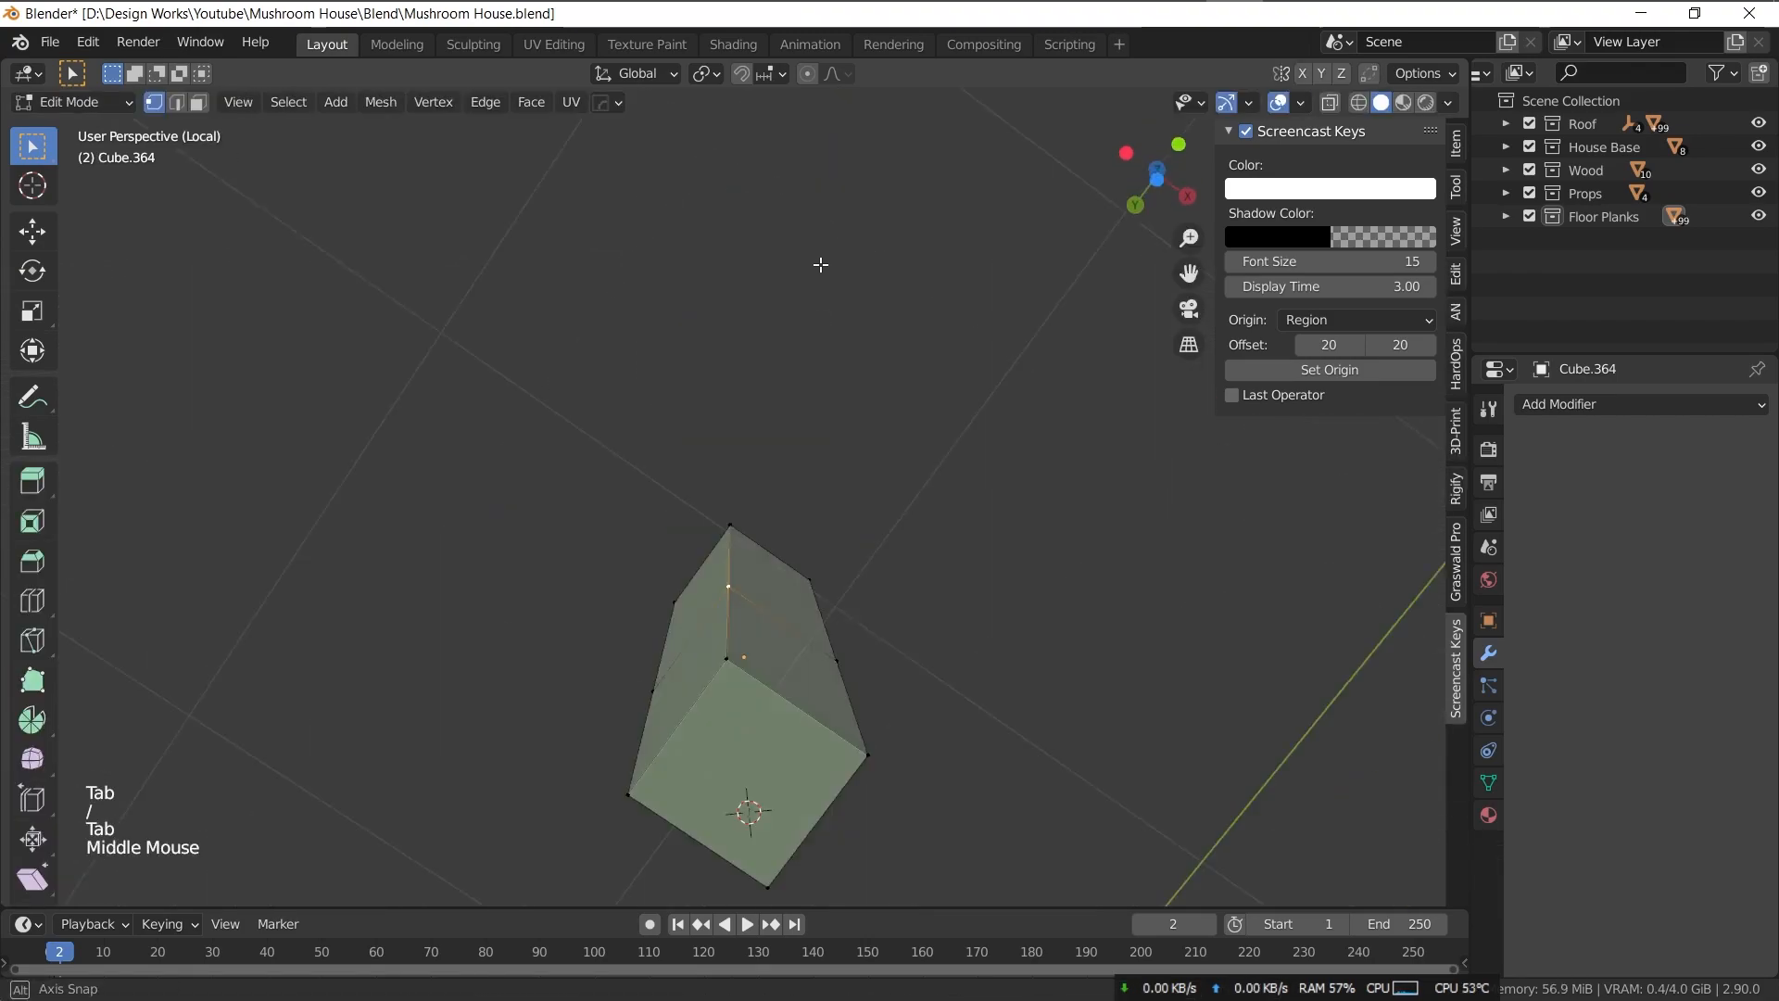
click(880, 819)
- Select the pillar's middle edge loop, scale it to vary the profile and return to the full scene
alt+click(808, 625)
middle_drag(808, 624, 744, 669)
alt+click(744, 676)
key(s)
click(915, 707)
scroll(802, 469, down, 6)
middle_drag(802, 469, 782, 630)
key(Tab)
key(slash)
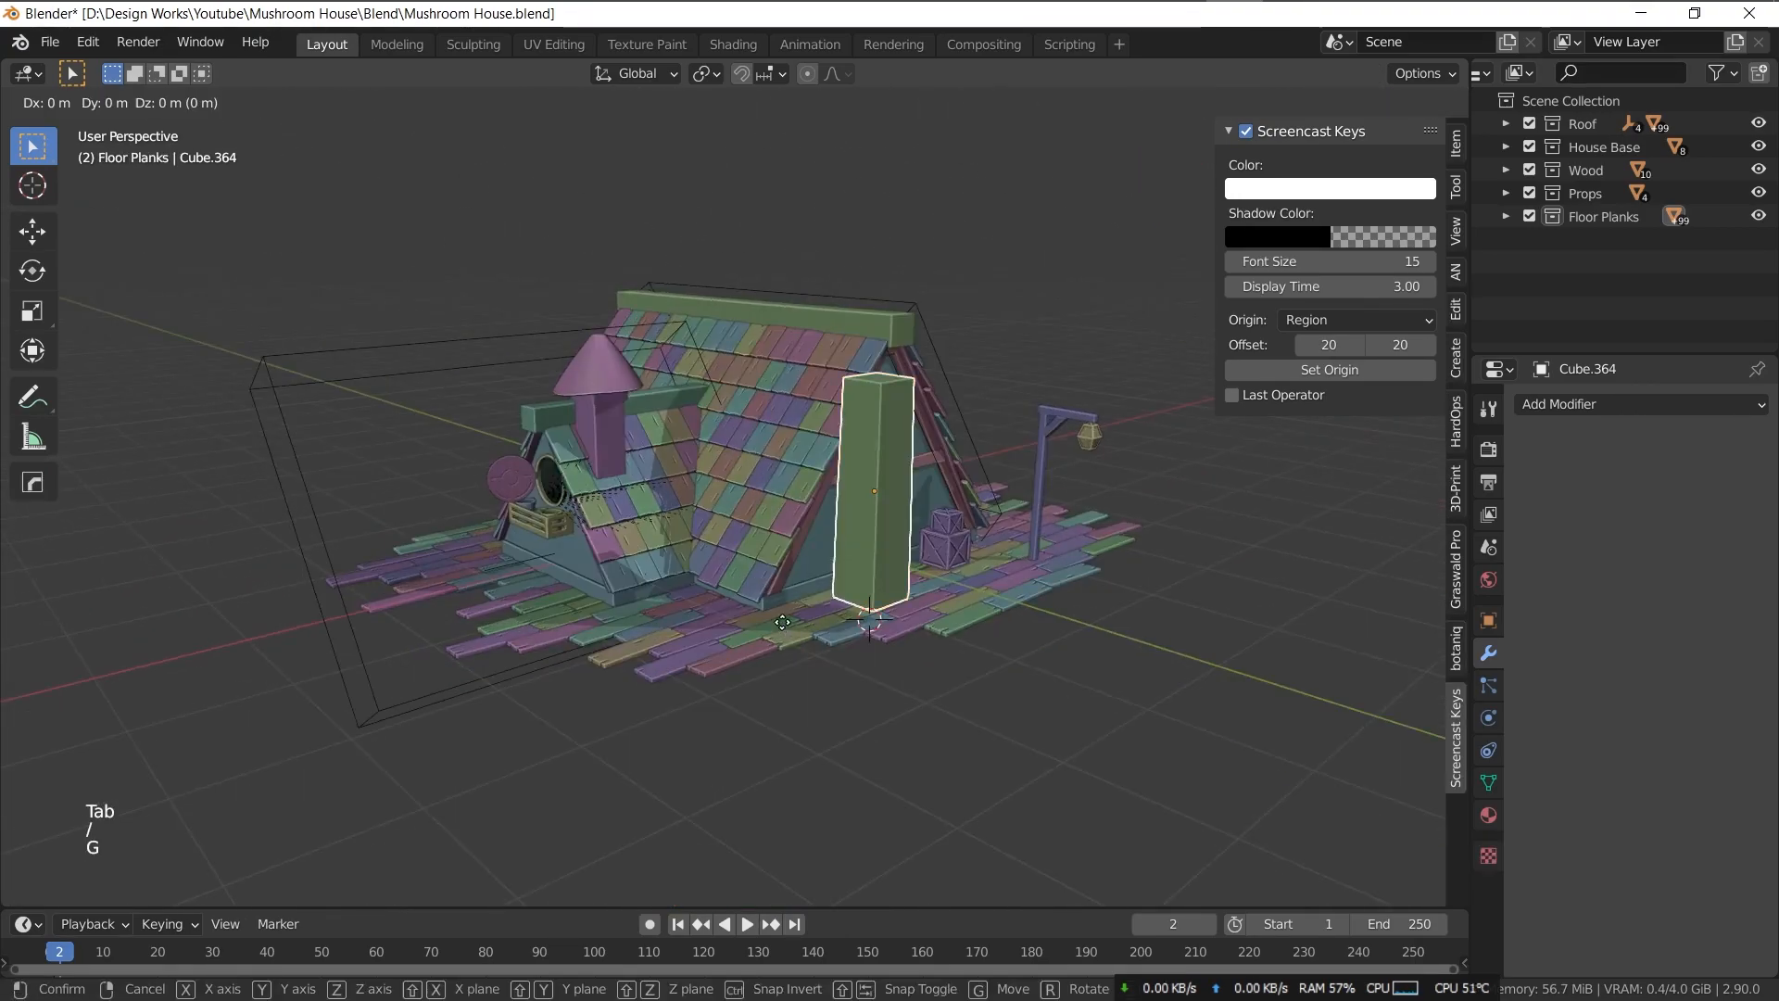
- Lower the pillar along Z toward the floor planks and resize it
key(g)
key(z)
click(834, 704)
key(s)
click(840, 720)
key(Up)
- Adjust the pillar's height beneath the floor in the front view and scale its thickness in X and Y
key(KP_1)
key(g)
key(z)
click(913, 783)
key(s)
key(shift+z)
click(920, 760)
- Position the leg under the planks in the top view and place duplicates of it around the floor's outline
middle_drag(920, 760, 990, 758)
key(KP_7)
key(g)
click(1042, 723)
key(shift+d)
click(865, 588)
key(shift+d)
click(1035, 342)
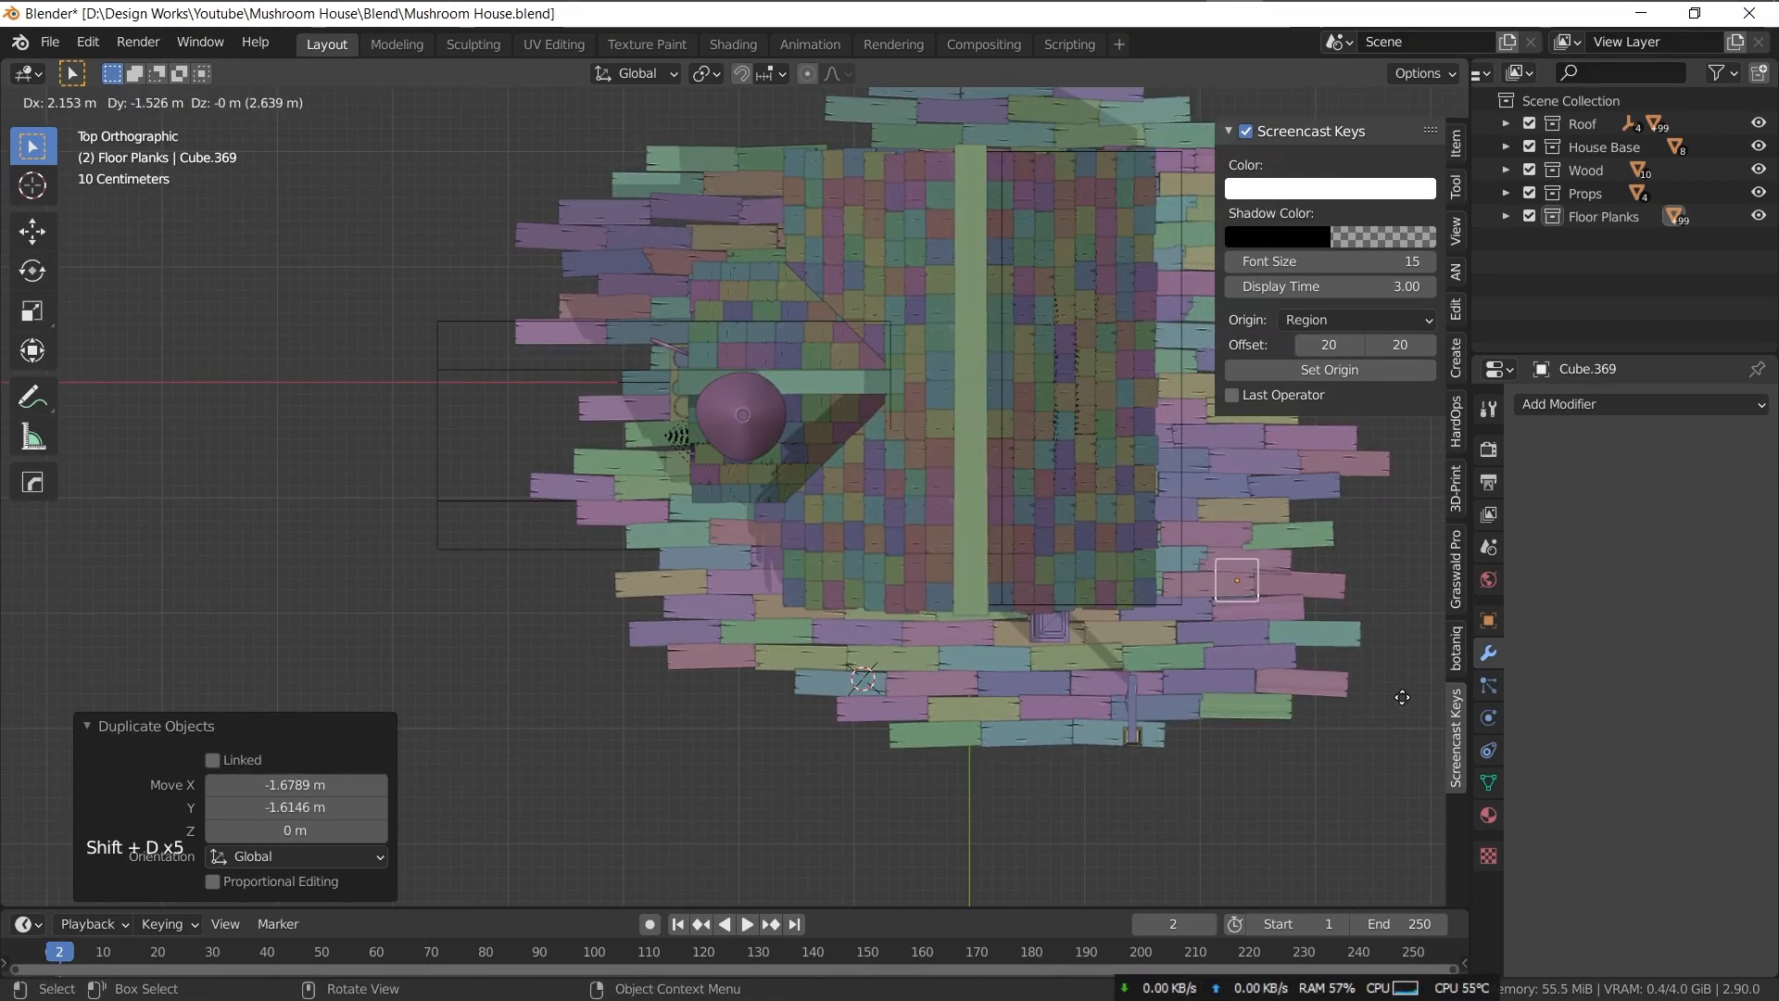
click(1402, 696)
scroll(1104, 707, down, 5)
key(KP_1)
key(KP_3)
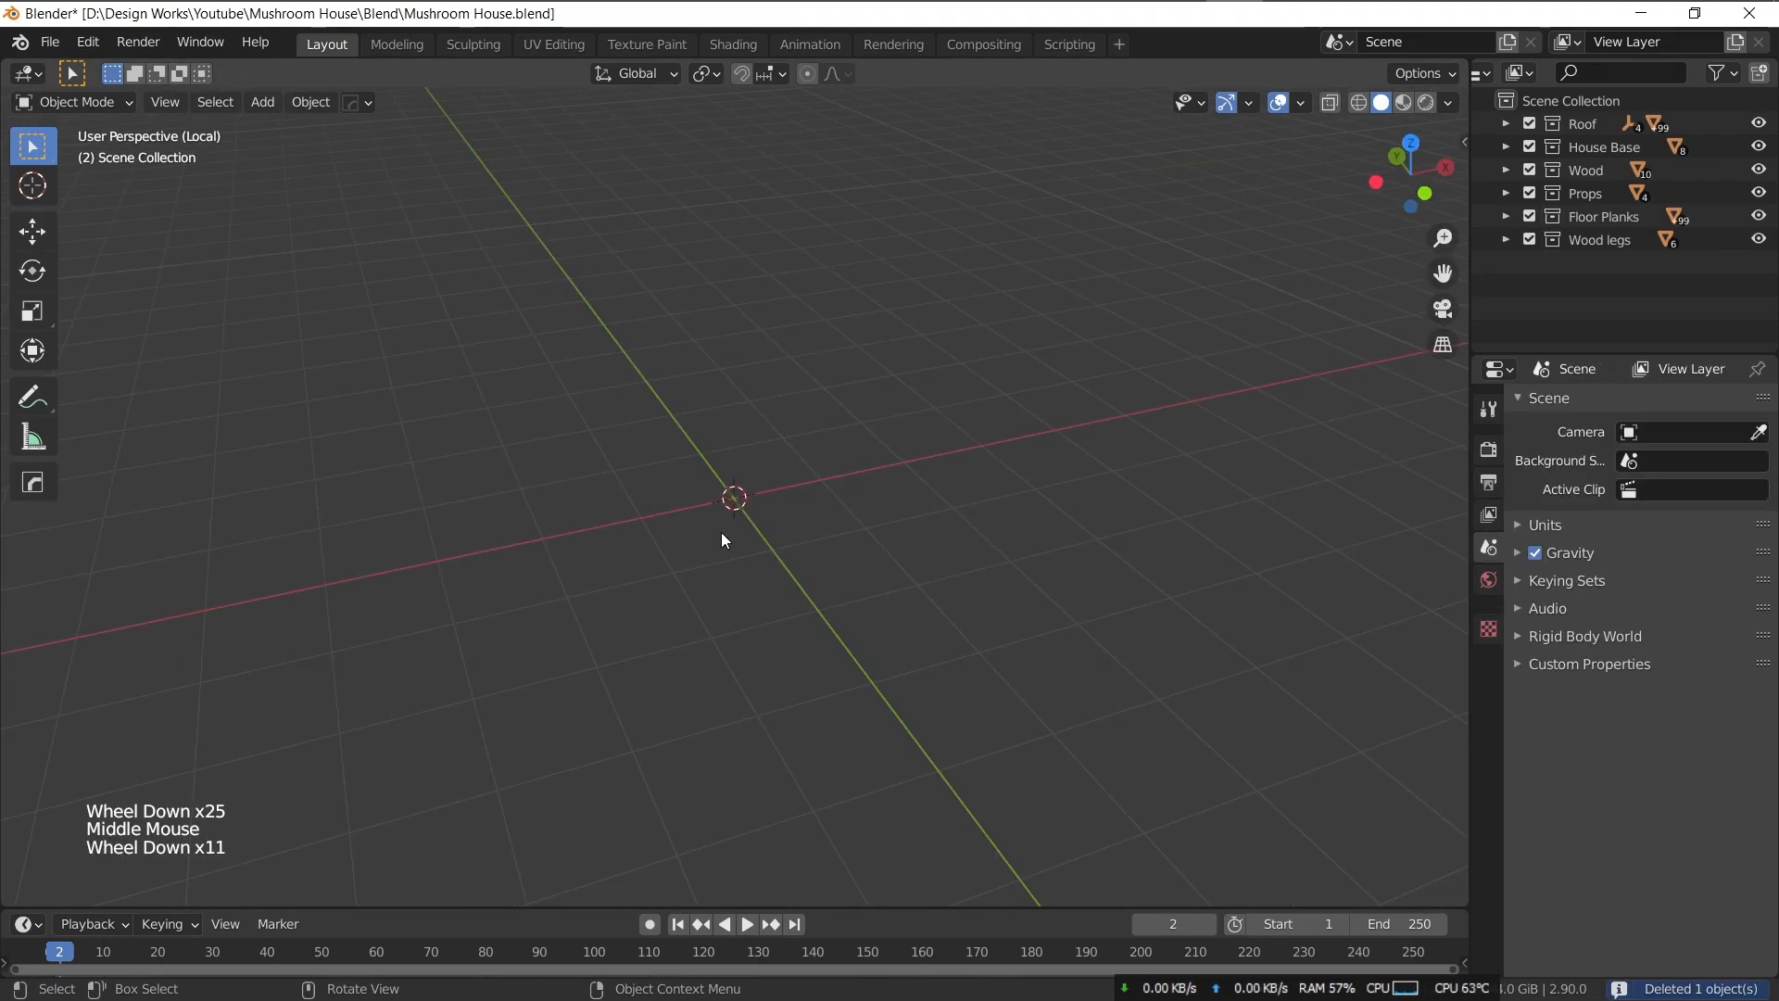
- Add a single-vertex mesh object at the world origin
key(shift+a)
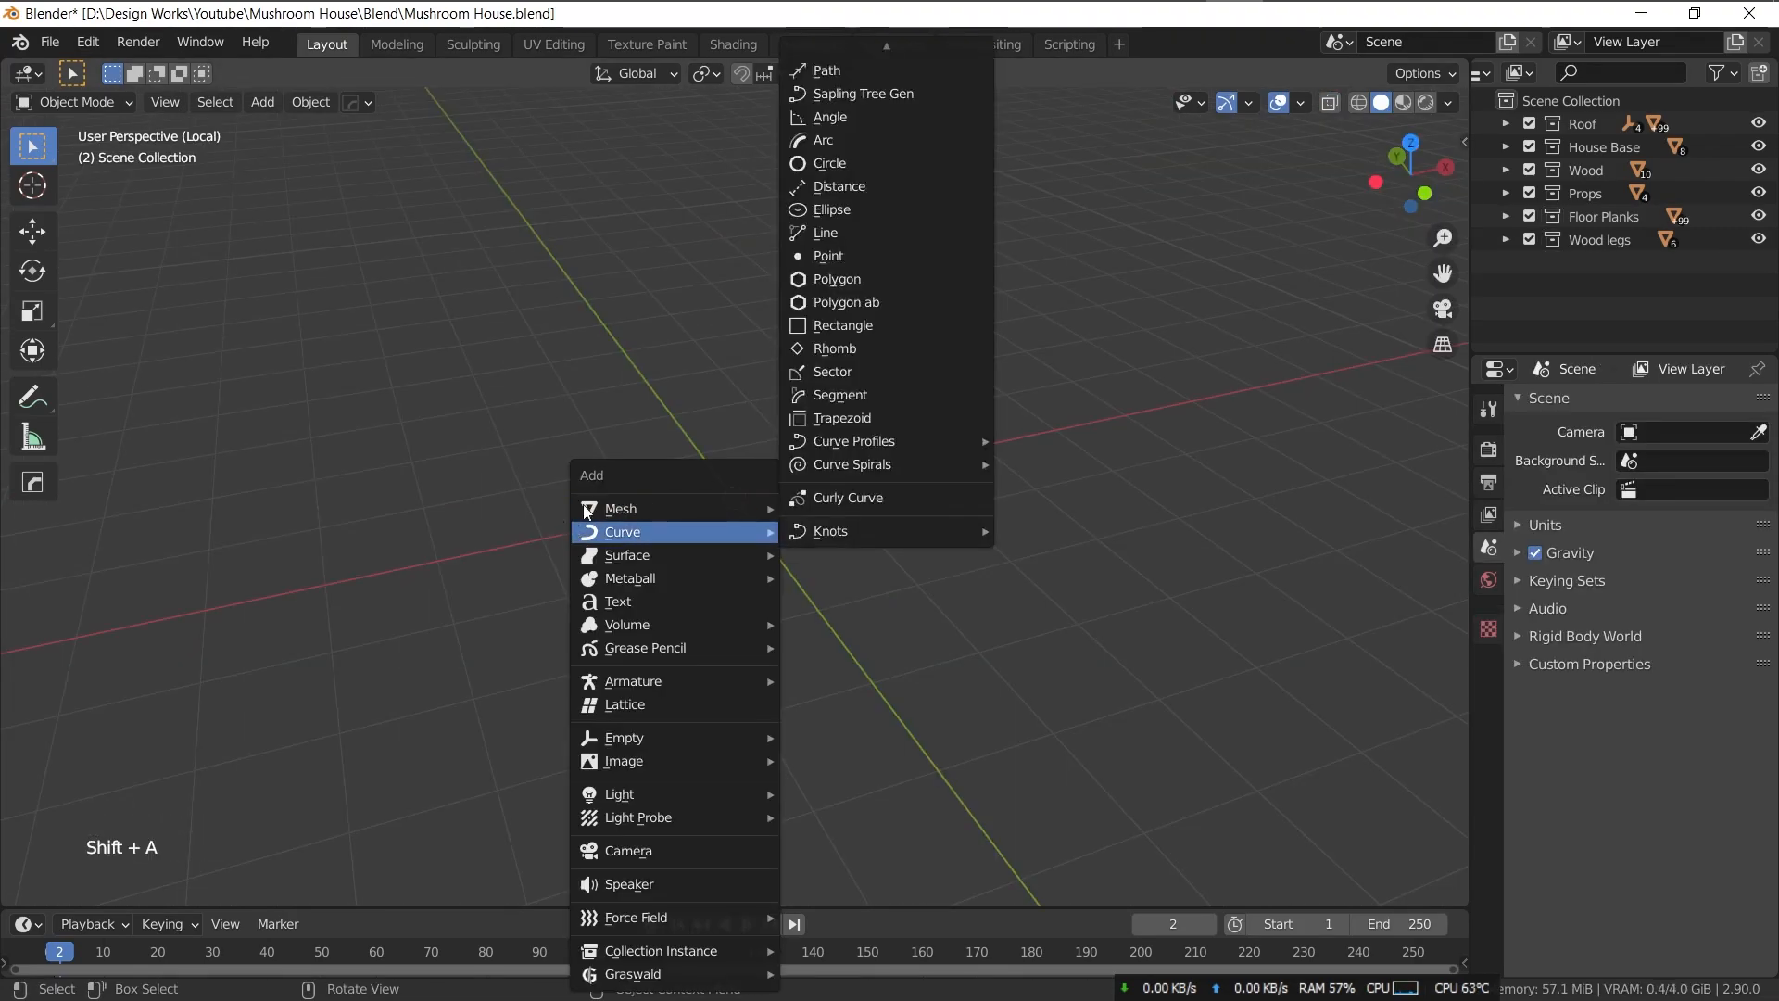
click(1033, 849)
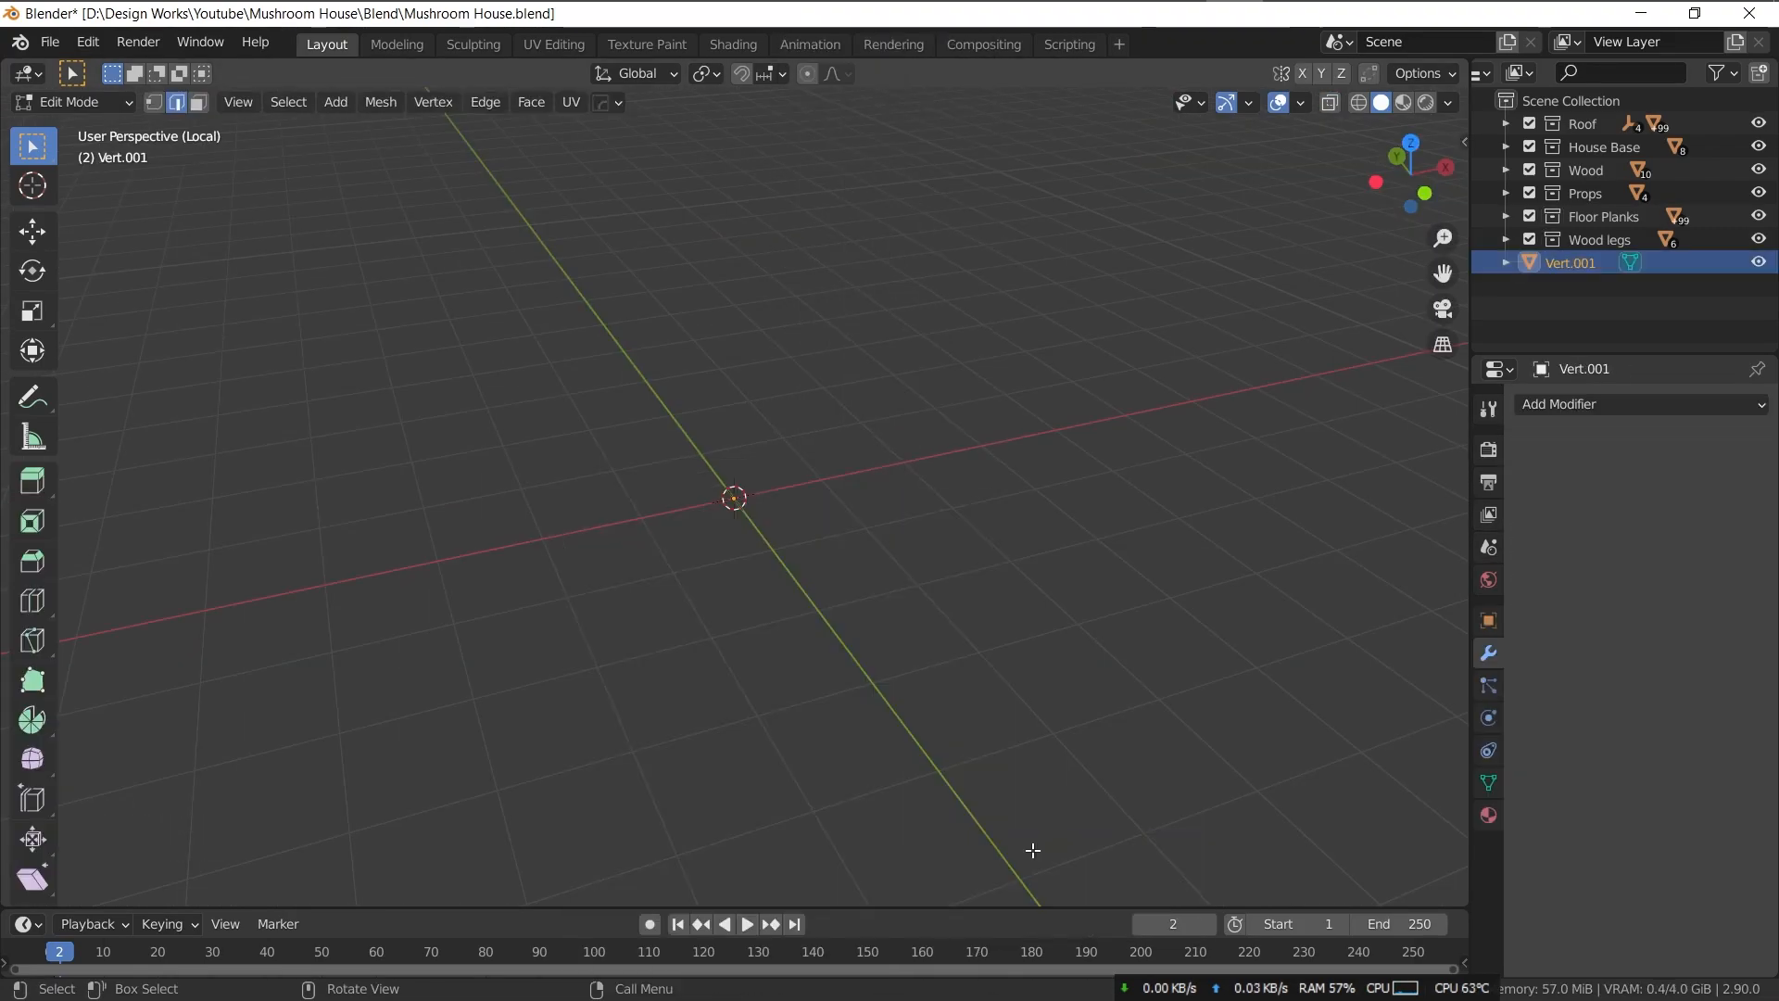
click(708, 285)
- Extrude points from the starting vertex and position them beside the house roof as the start of a mushroom stem path
scroll(759, 448, down, 4)
middle_drag(759, 448, 925, 481)
key(e)
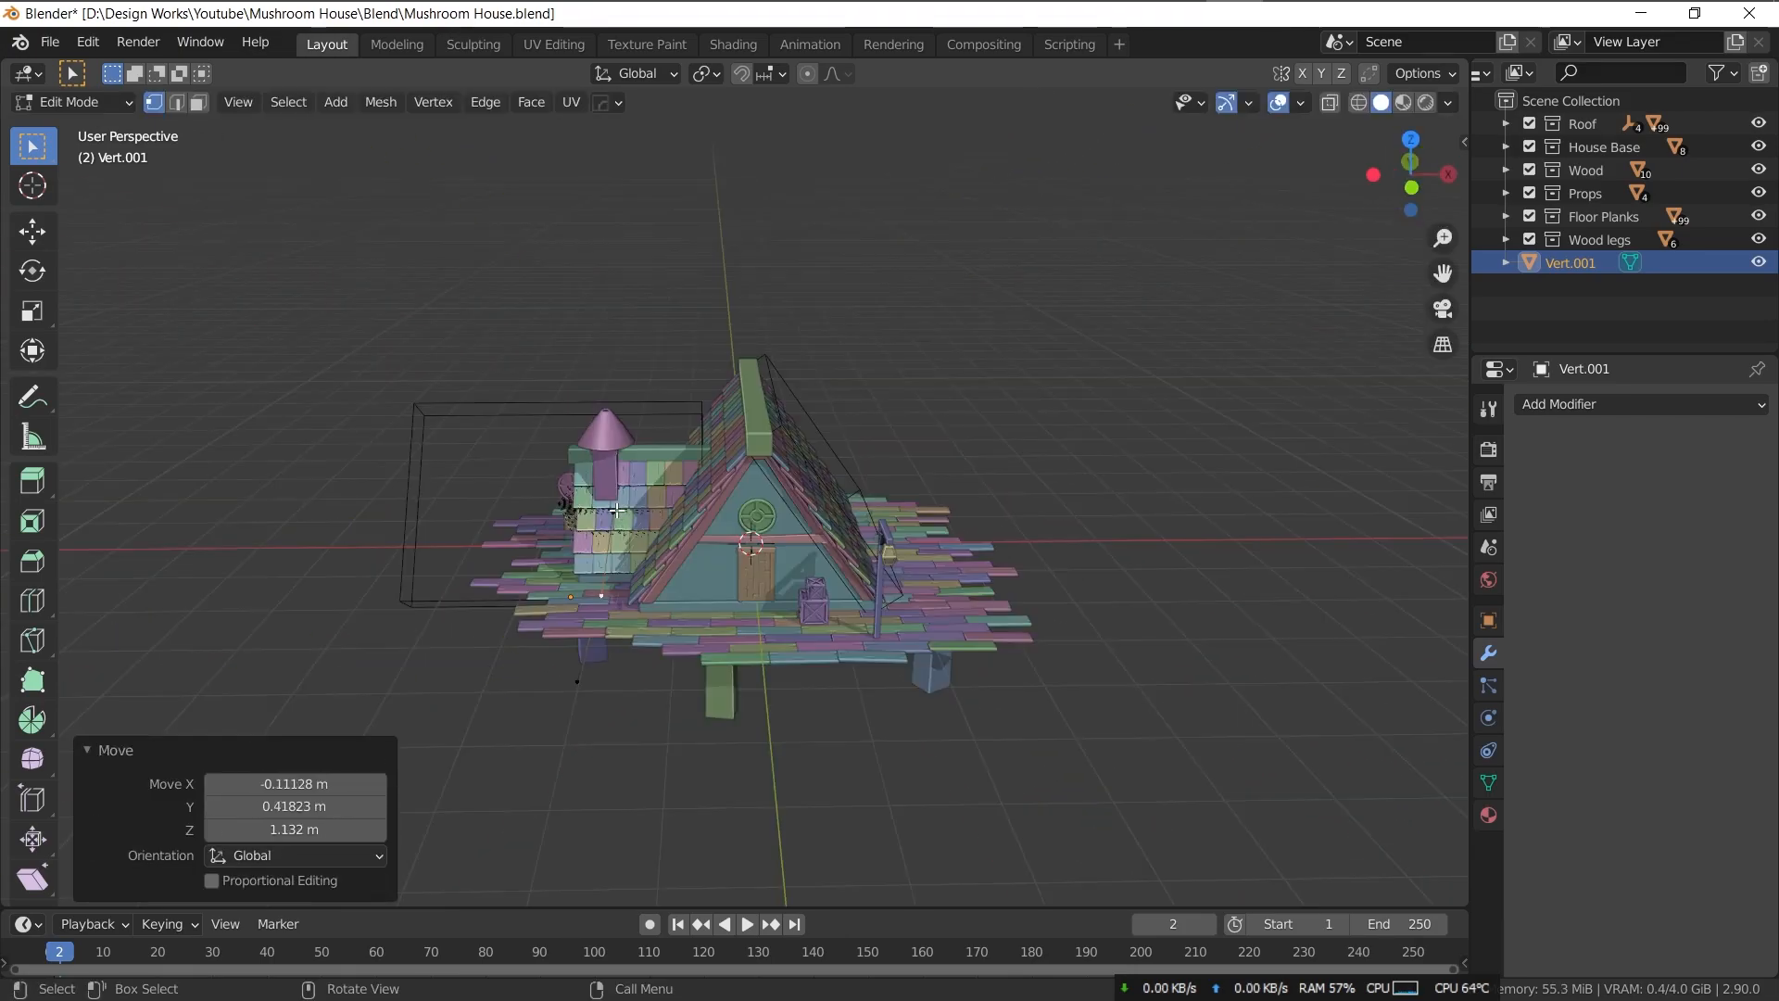
click(616, 509)
middle_drag(616, 510, 896, 557)
key(g)
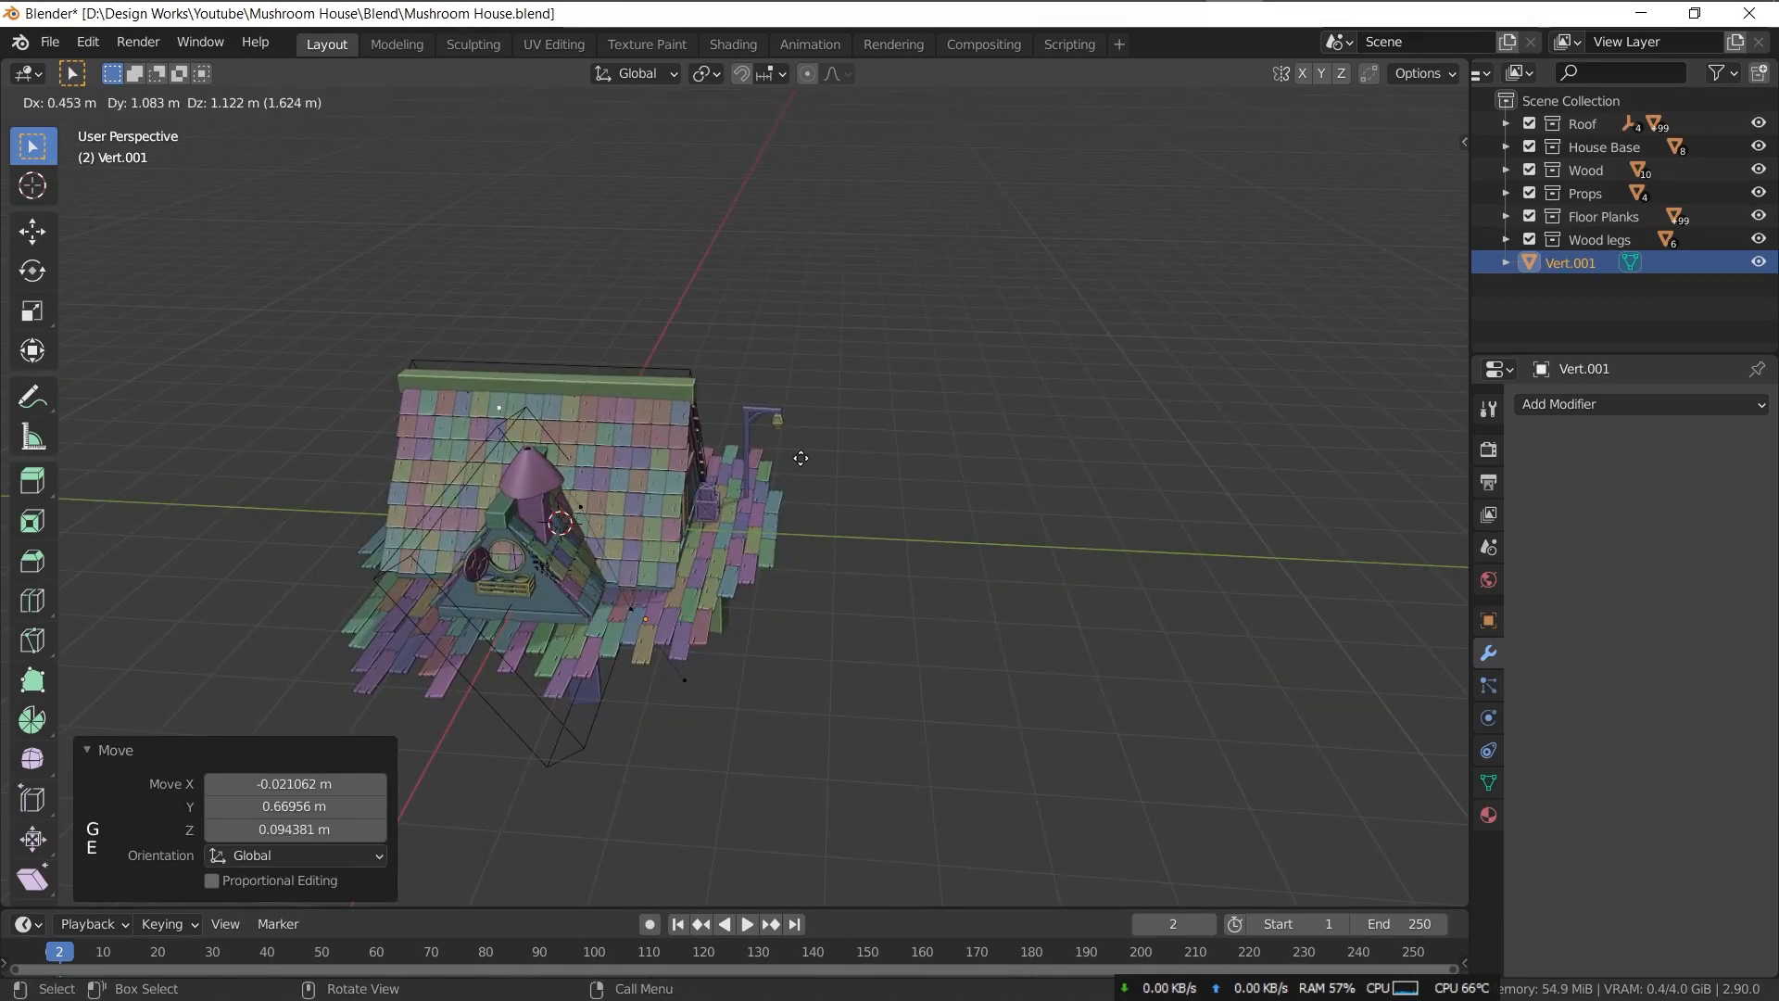
click(804, 456)
middle_drag(822, 455, 648, 449)
key(e)
click(609, 446)
key(x)
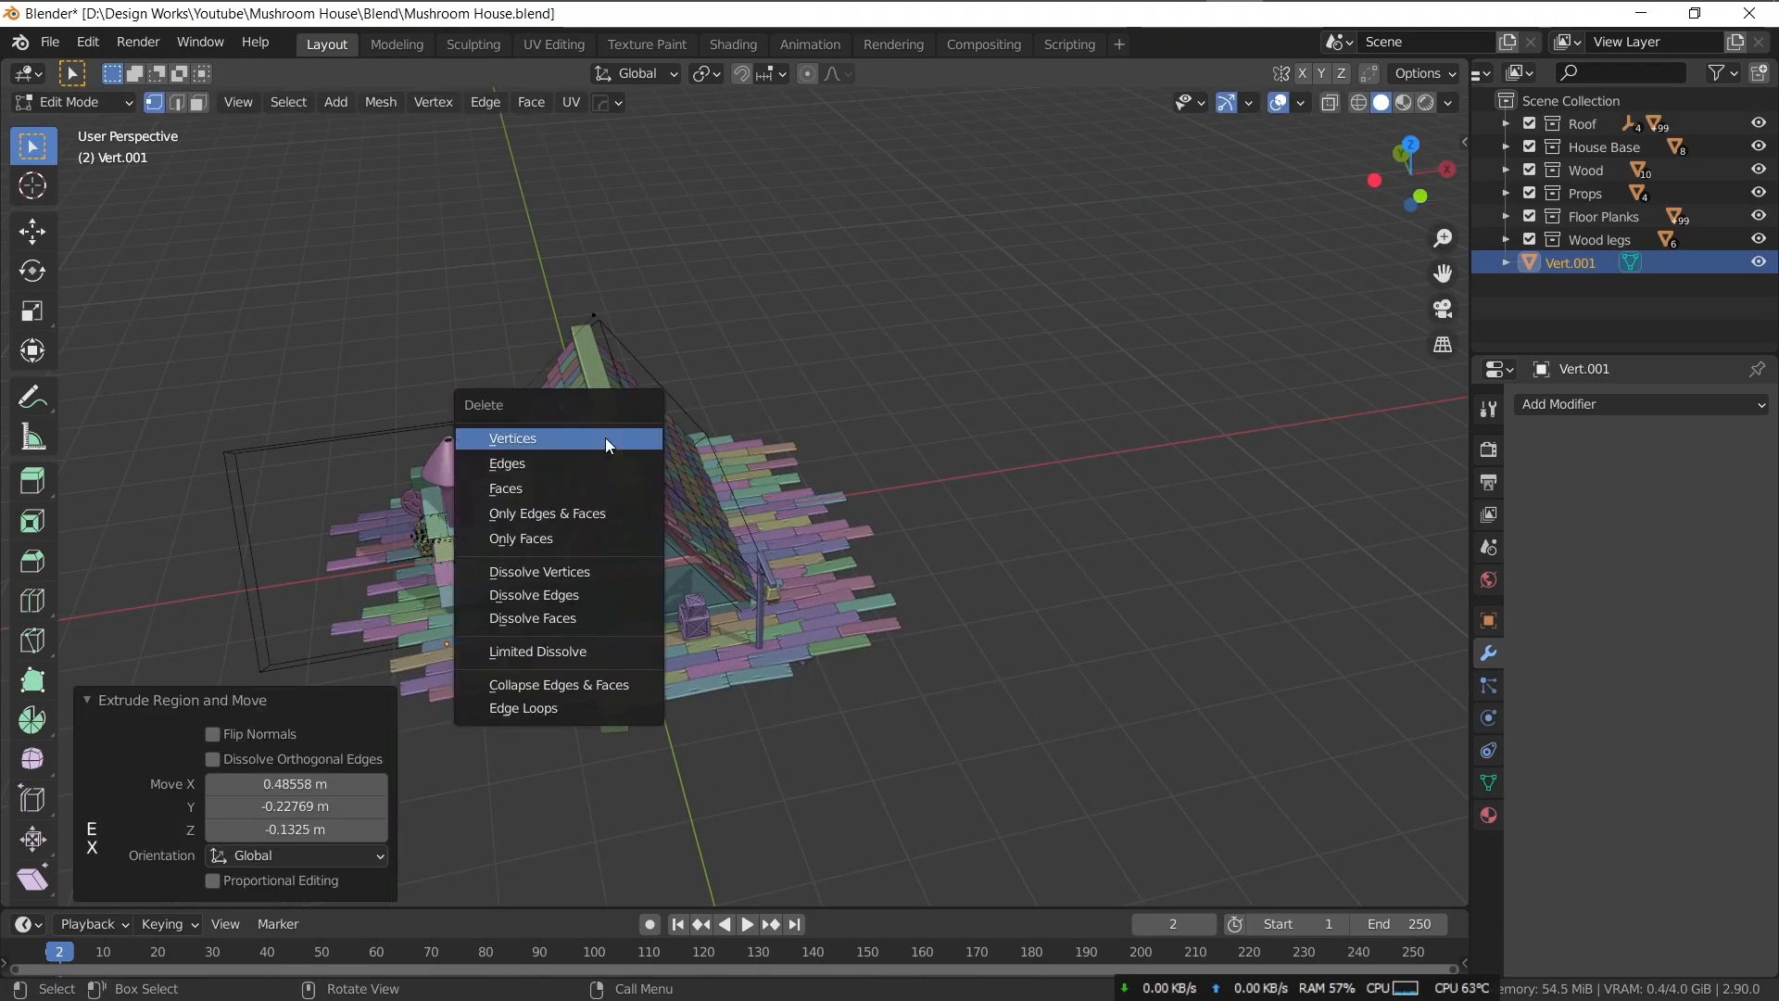
click(609, 445)
- Extend the stem's vertex chain high above the roof, adjusting its upper points in the front view
key(g)
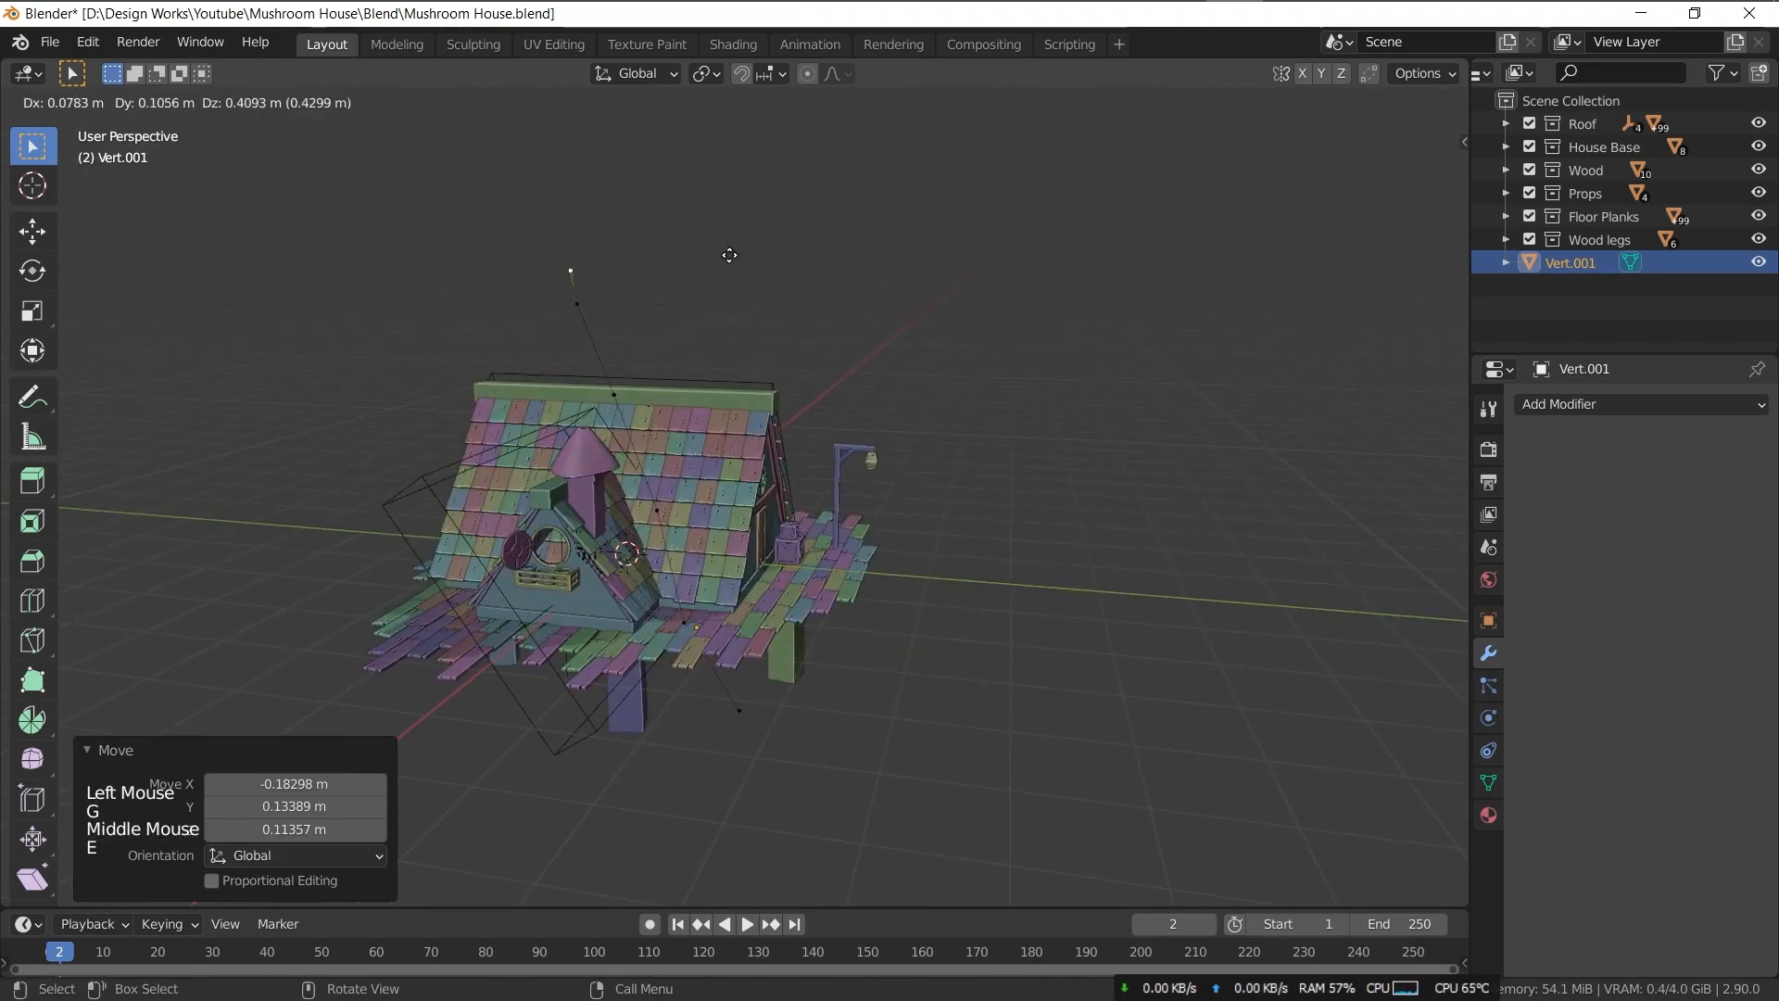
click(728, 208)
key(KP_1)
scroll(710, 380, down, 3)
key(g)
click(726, 362)
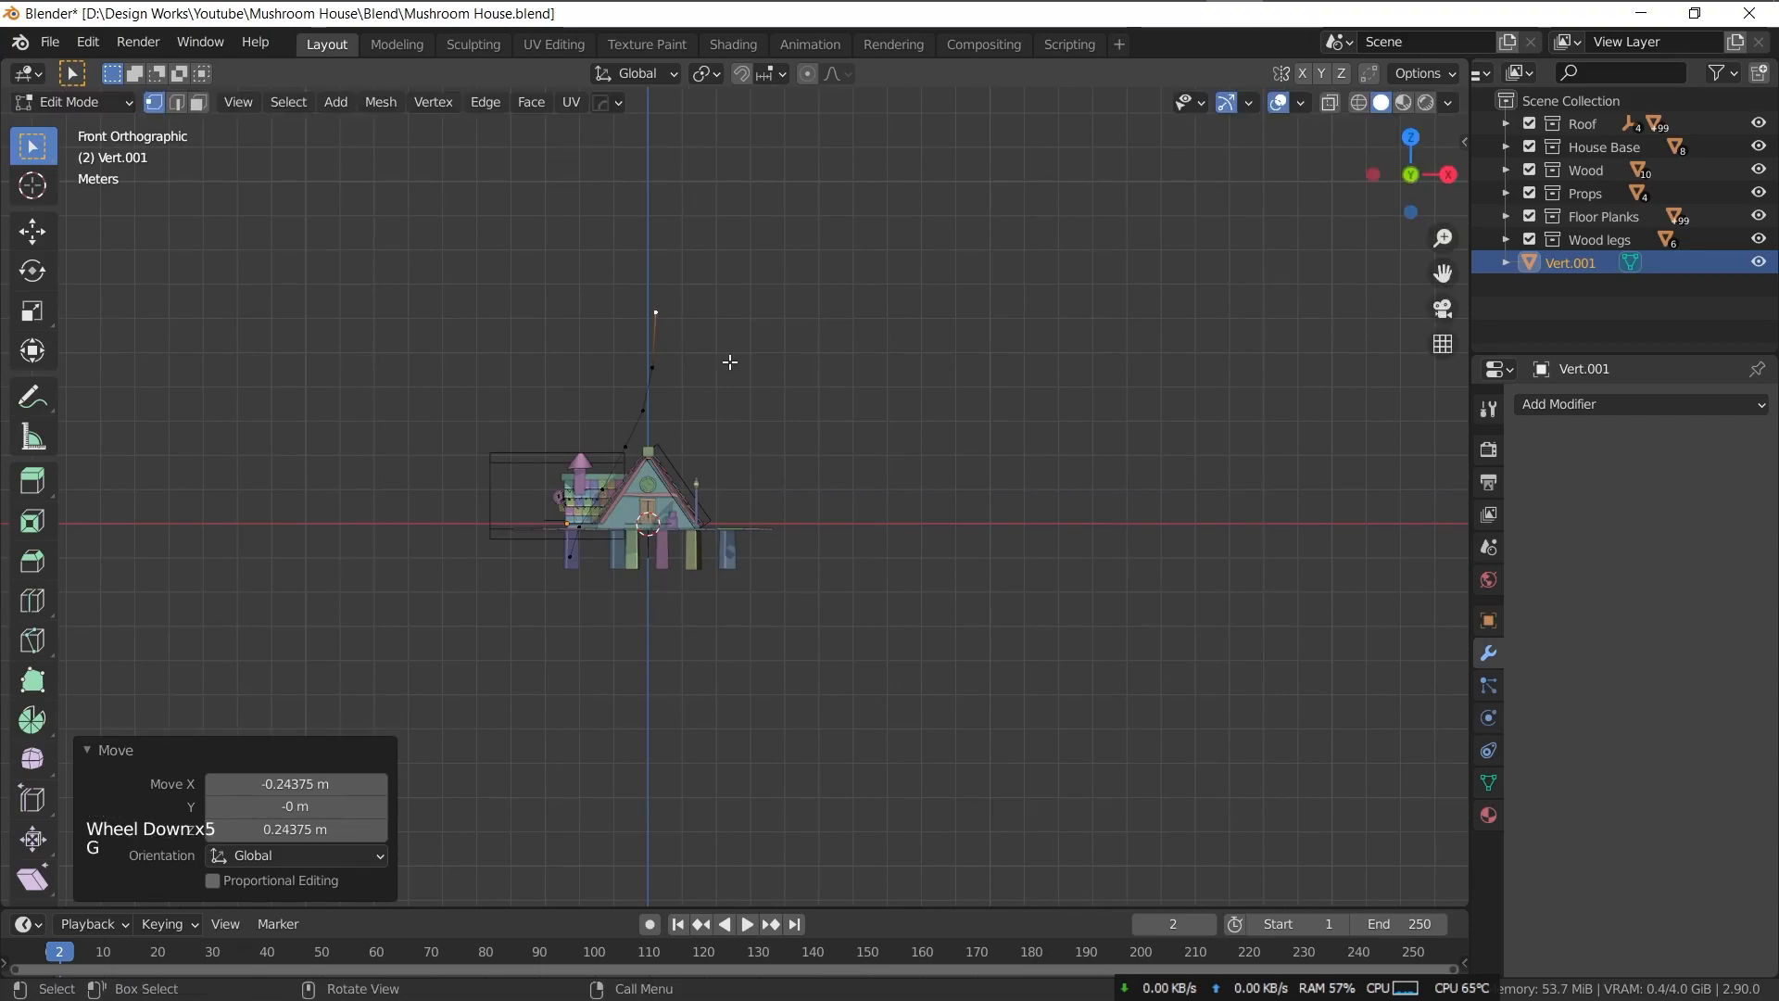
key(e)
click(730, 312)
- Add a Subdivision Surface modifier to the stem's vertex chain
middle_drag(730, 311, 735, 504)
key(Tab)
click(1640, 404)
click(1278, 782)
scroll(660, 532, up, 4)
middle_drag(602, 497, 926, 408)
- Add a Skin modifier to the stem path and enable its Smooth Shading option
key(Tab)
click(1612, 404)
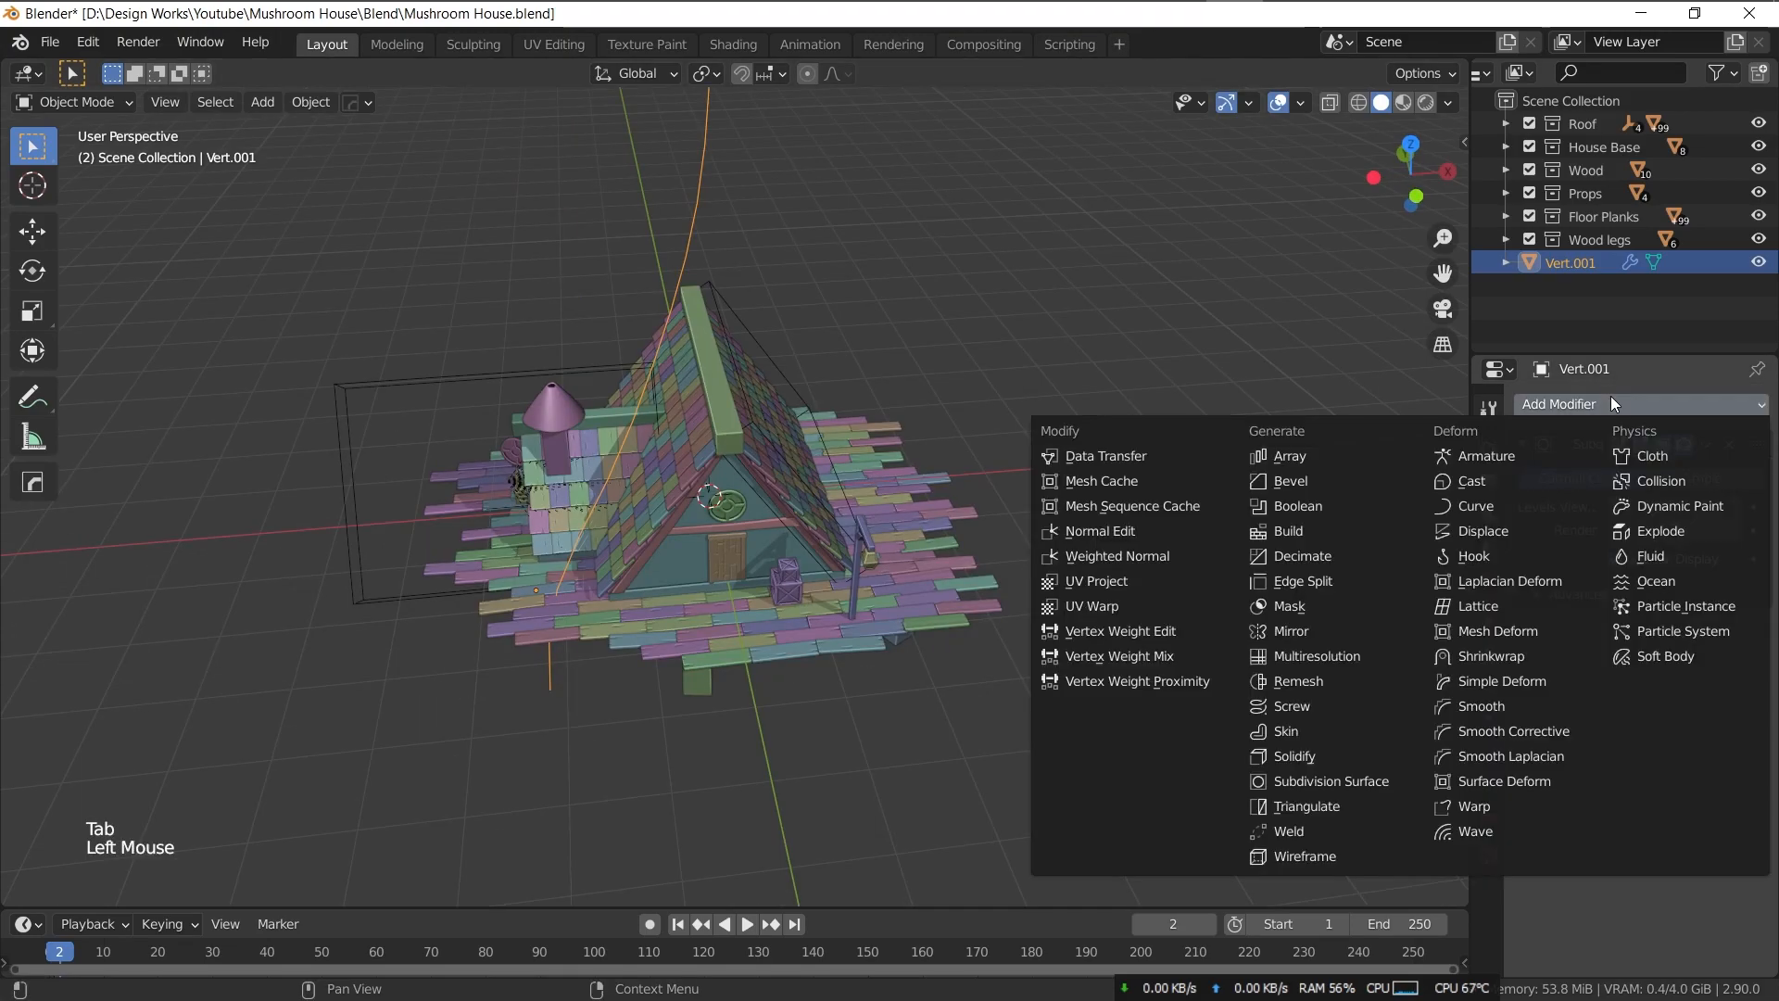
click(1300, 734)
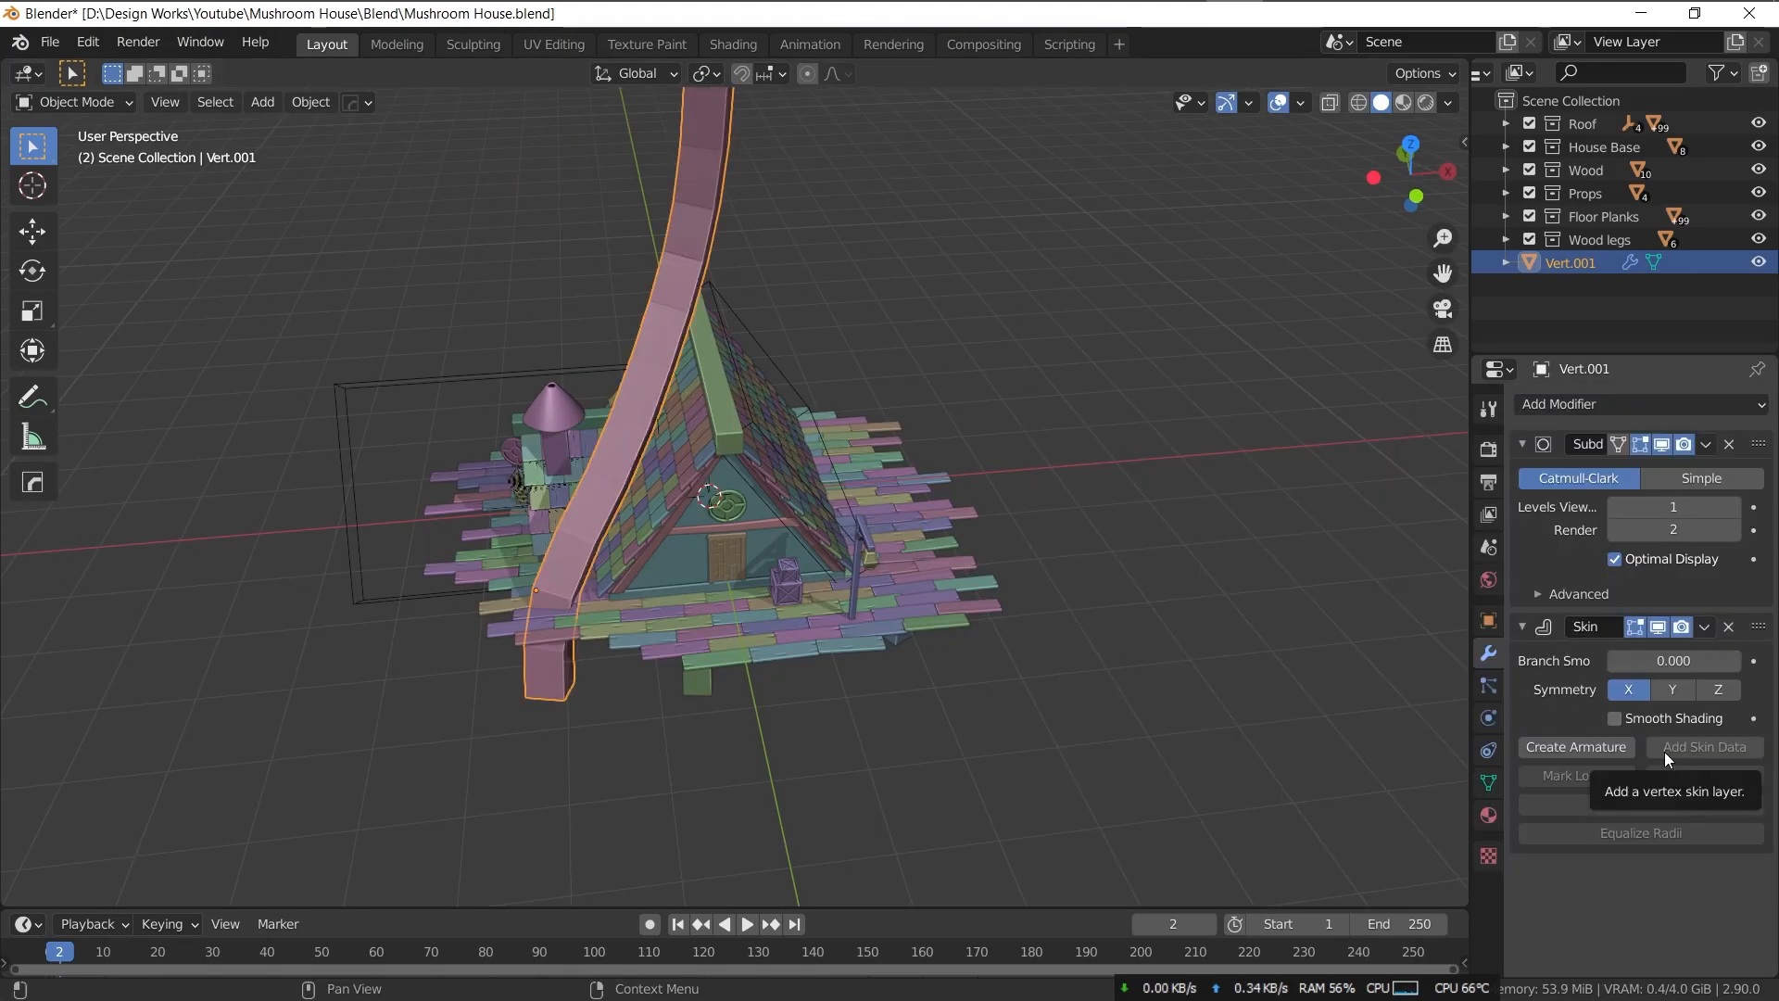
click(1615, 718)
mouse_move(732, 598)
middle_down()
mouse_move(762, 612)
mouse_move(992, 497)
mouse_move(1179, 508)
mouse_move(874, 556)
middle_up()
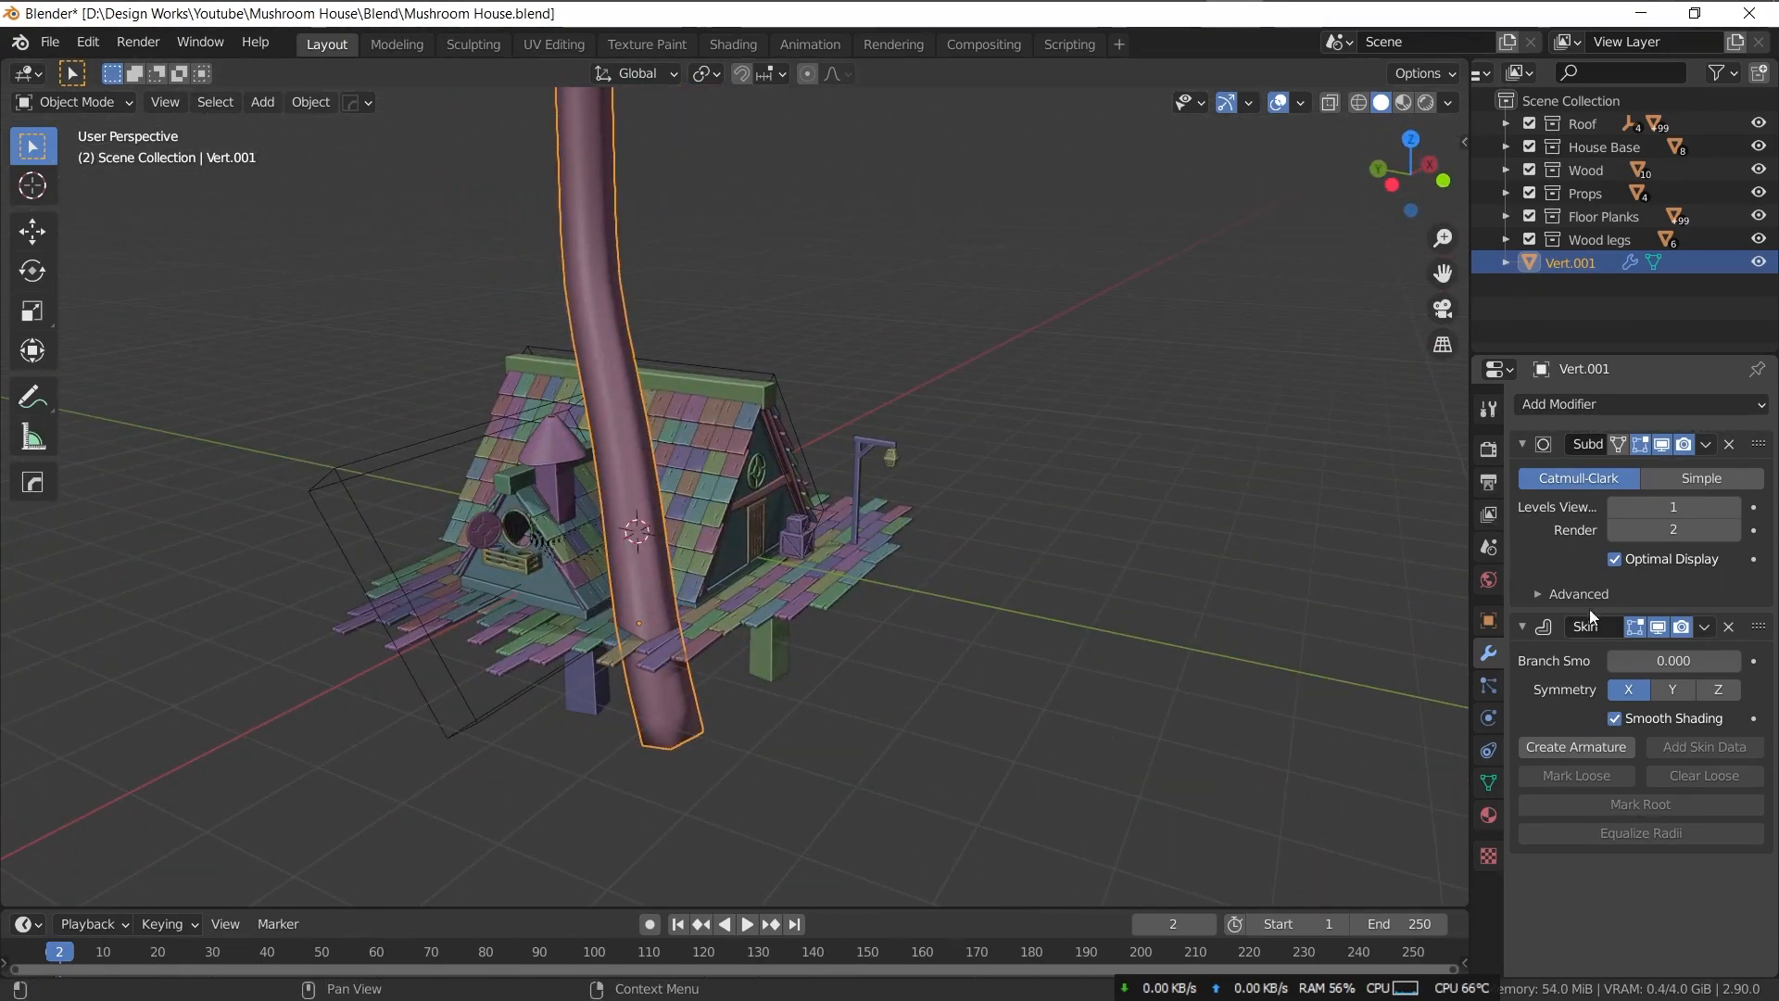
- Collapse the two existing modifiers and add a second Subdivision Surface after the Skin modifier
click(1521, 626)
click(1522, 444)
click(1550, 413)
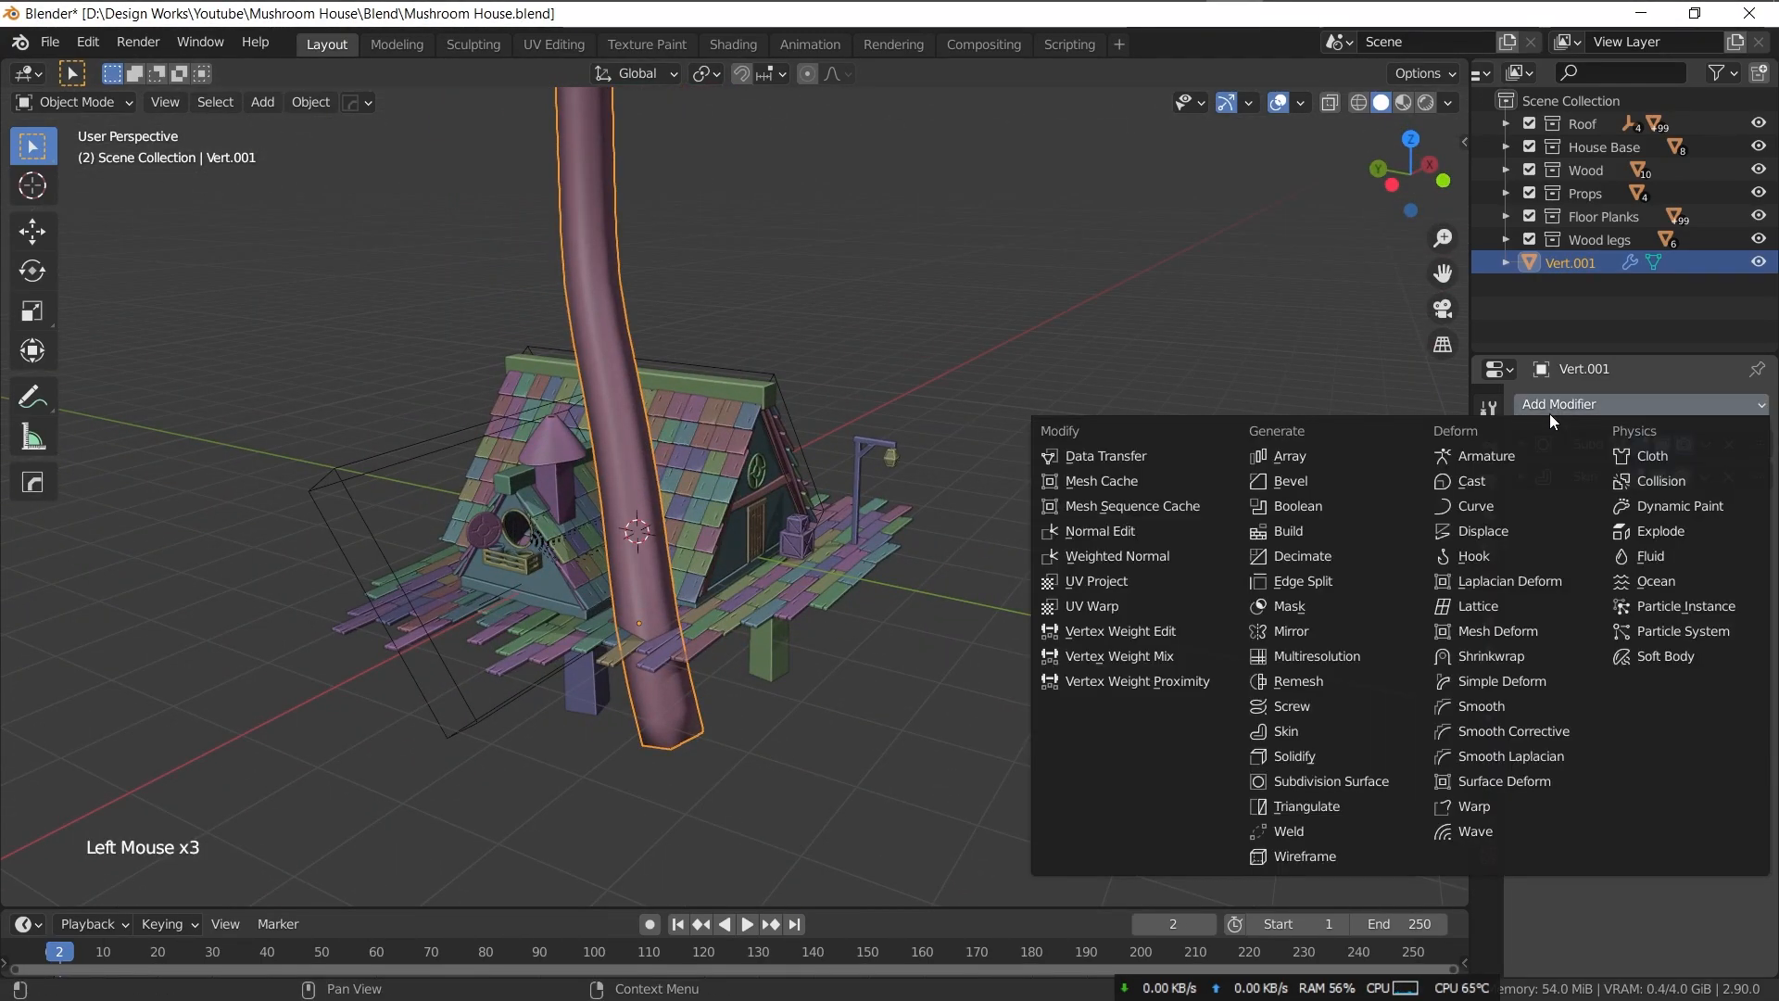
click(1557, 405)
click(1292, 788)
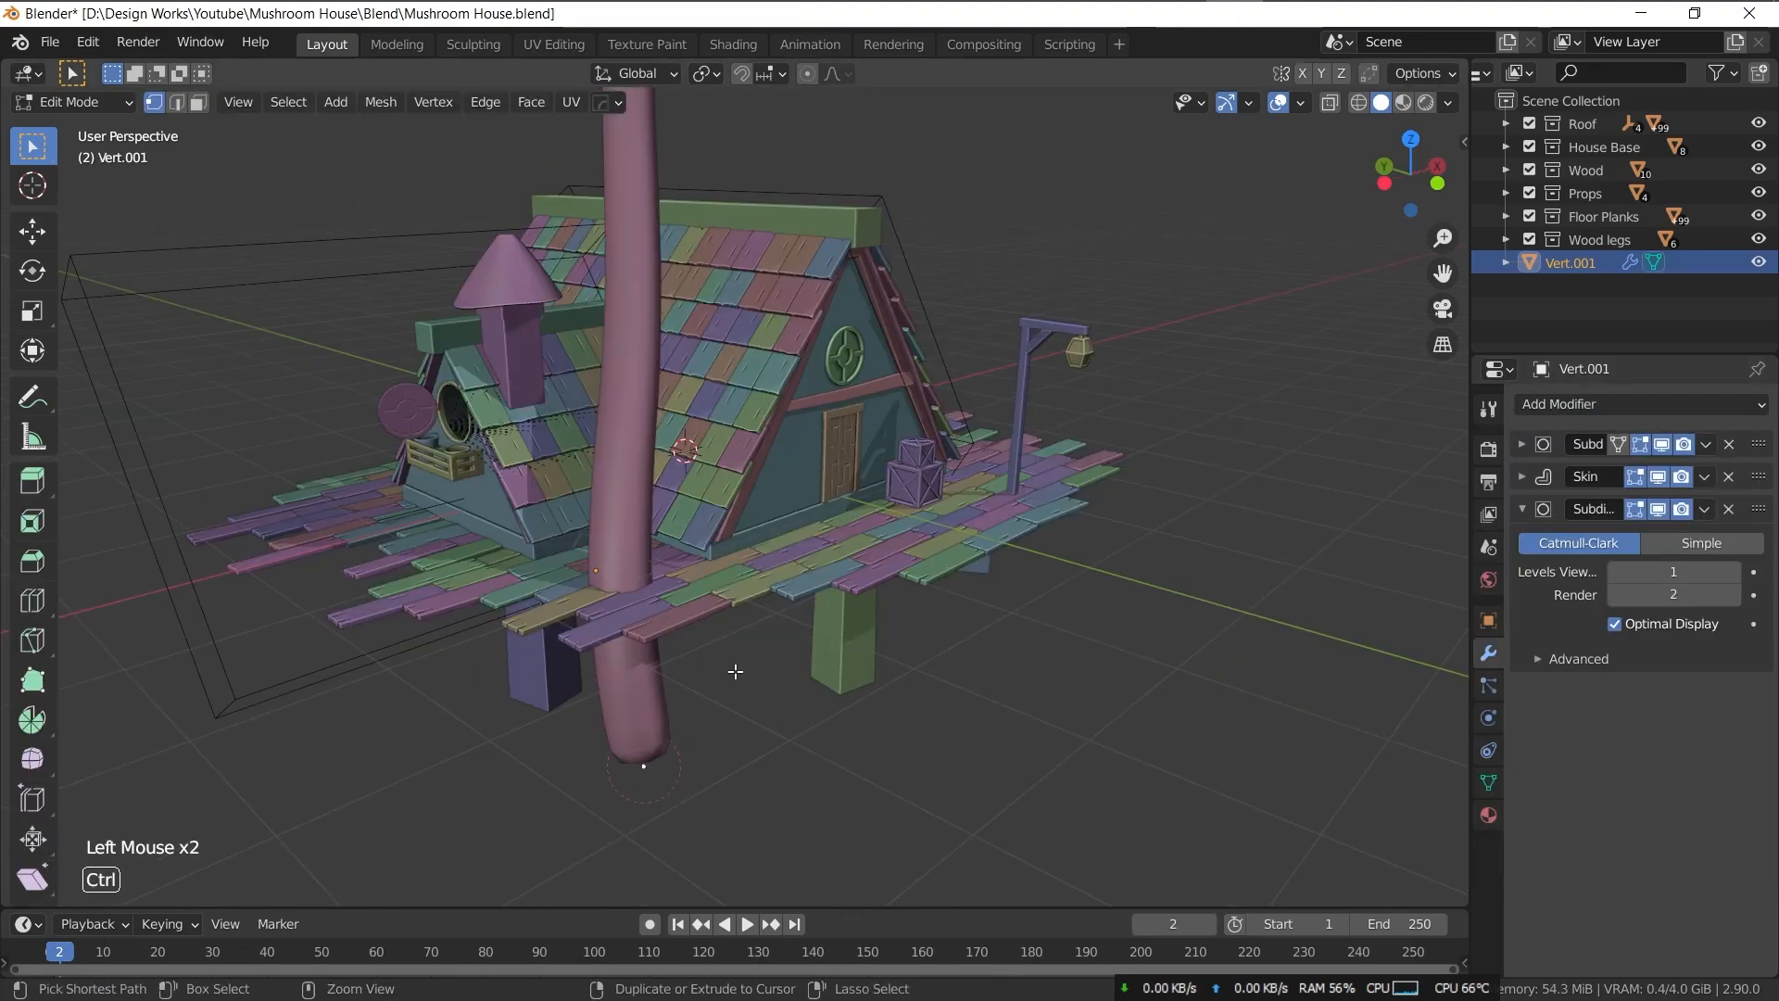
- Resize the skin radius at the stem's base and top end using proportional editing
key(ctrl+a)
key(Escape)
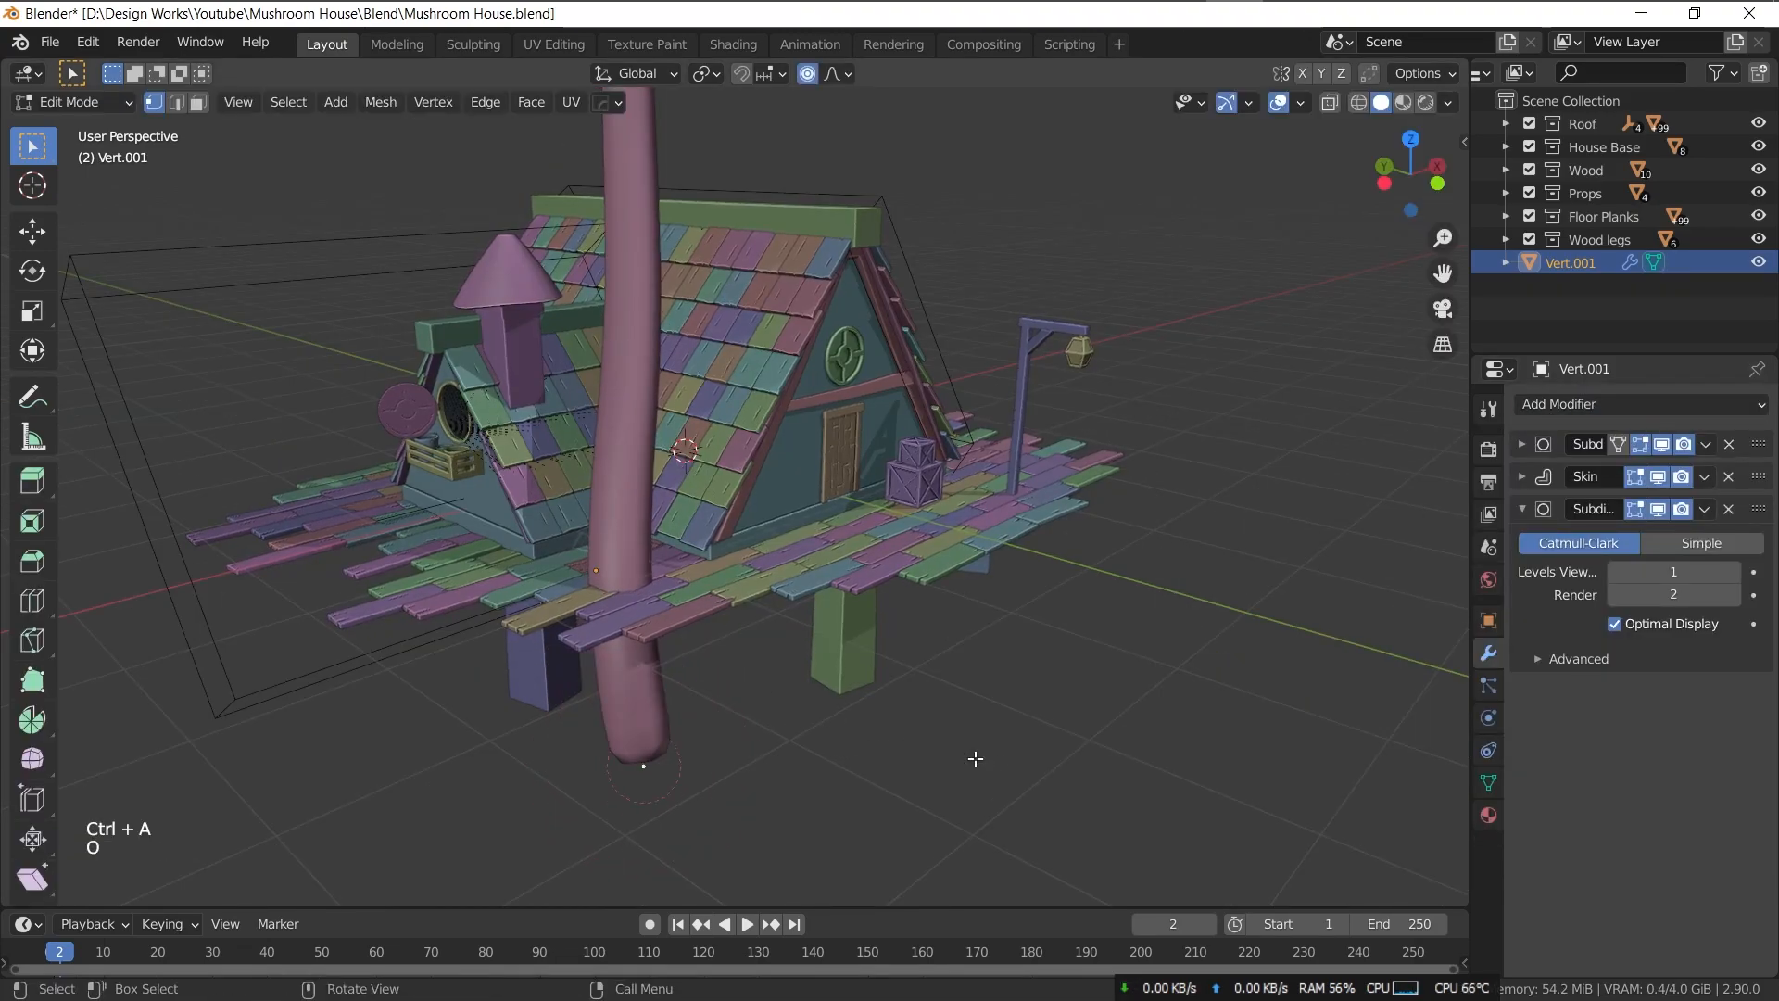
key(ctrl+a)
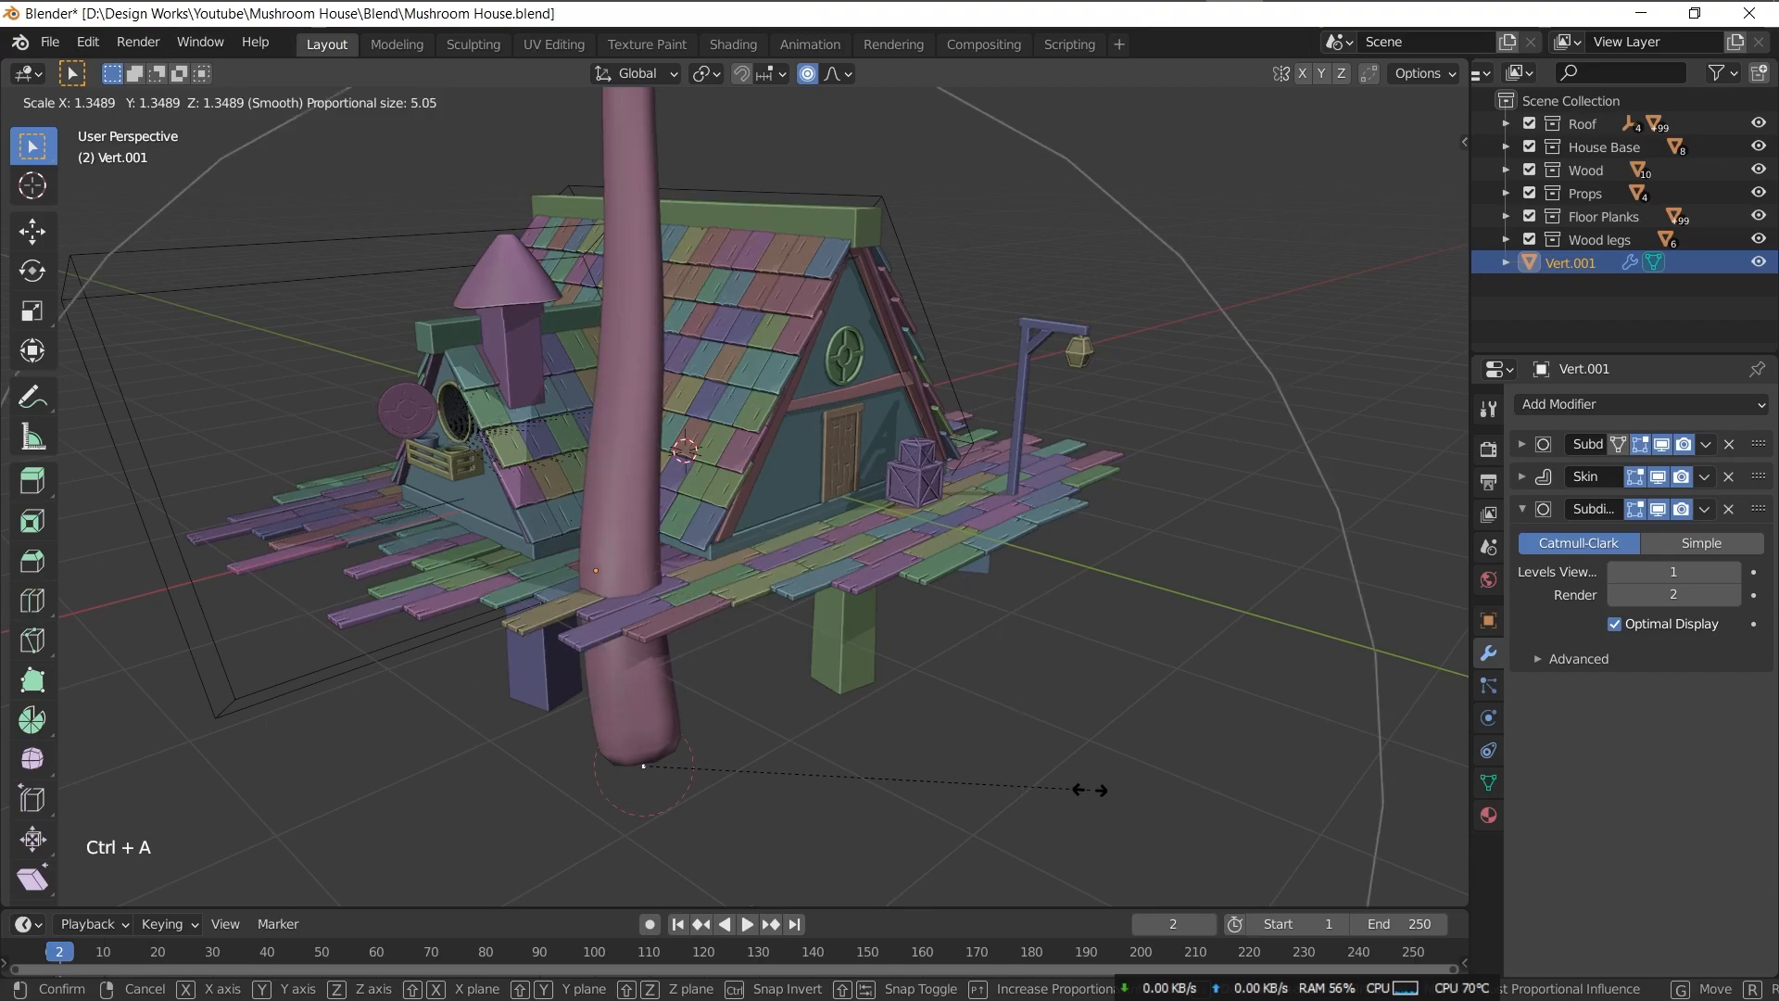
scroll(888, 624, up, 3)
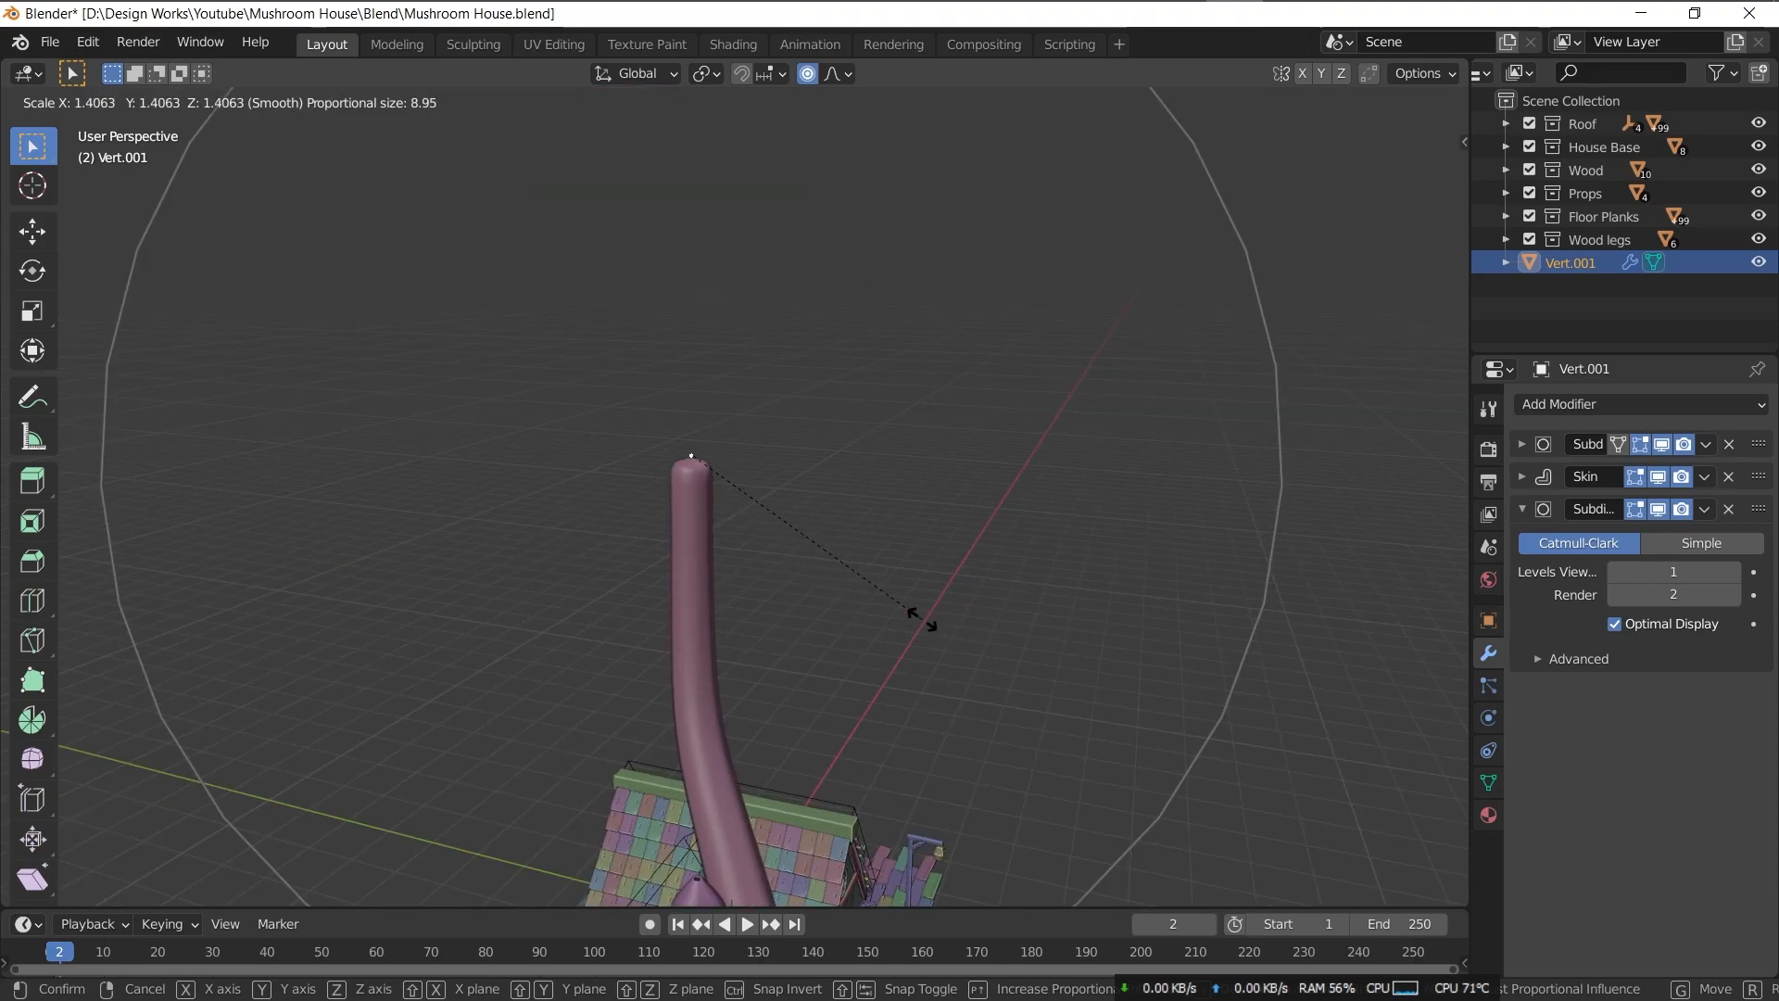
click(922, 619)
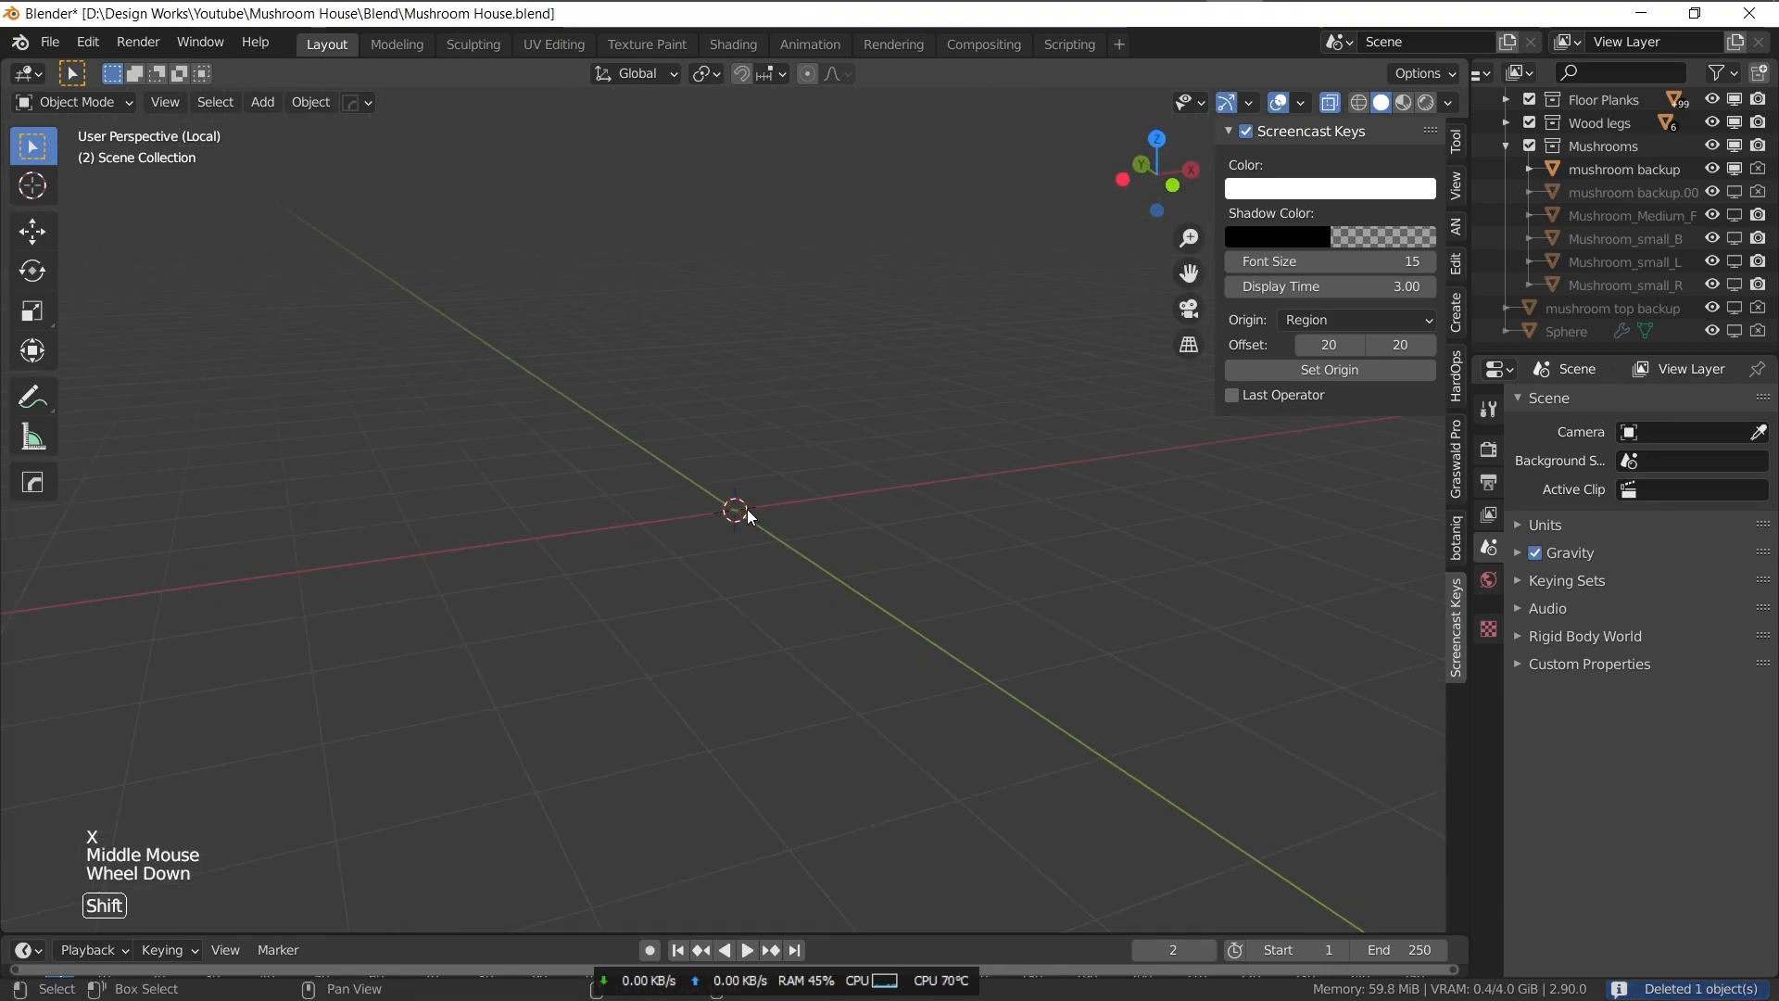
- Add a sphere with smooth shading and delete its lower half in the front view
key(shift+a)
click(864, 585)
right_click(774, 512)
click(774, 511)
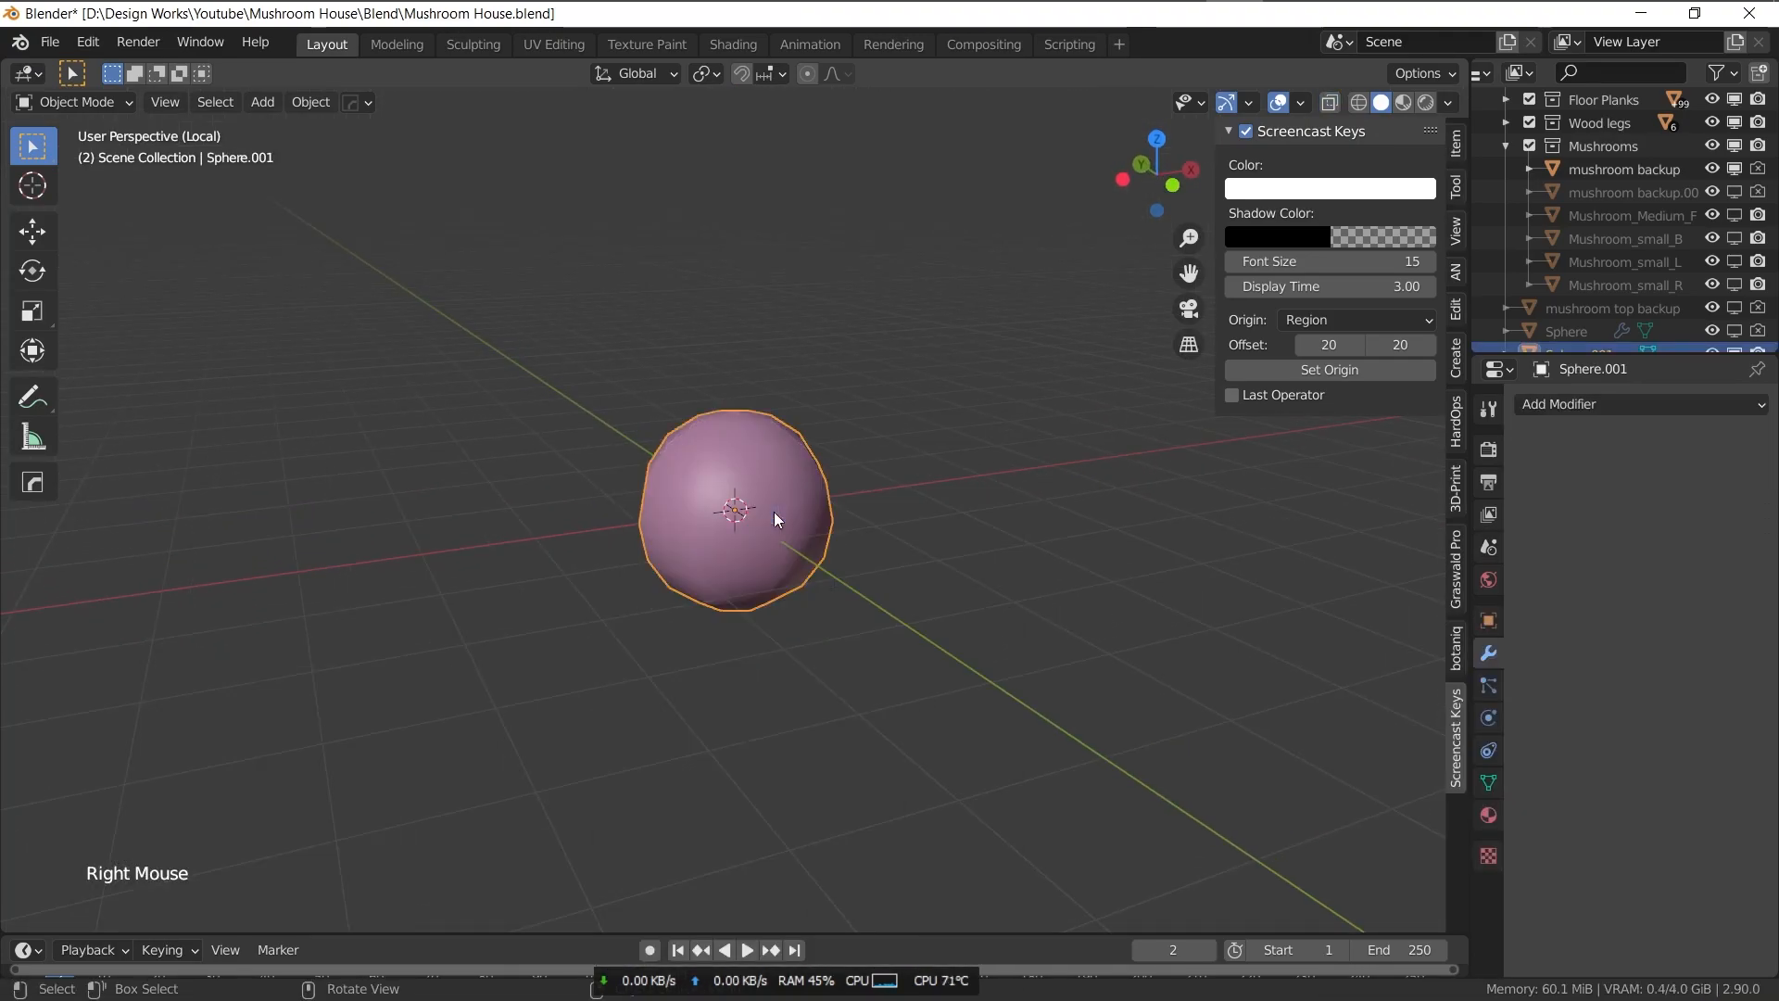
key(Tab)
key(KP_1)
key(x)
click(952, 736)
- Shape the dome into a wide cap, scaling X and Y by 3.566, Z by 1.561, and X and Y by 1.259
key(a)
key(s)
key(shift+z)
click(1141, 546)
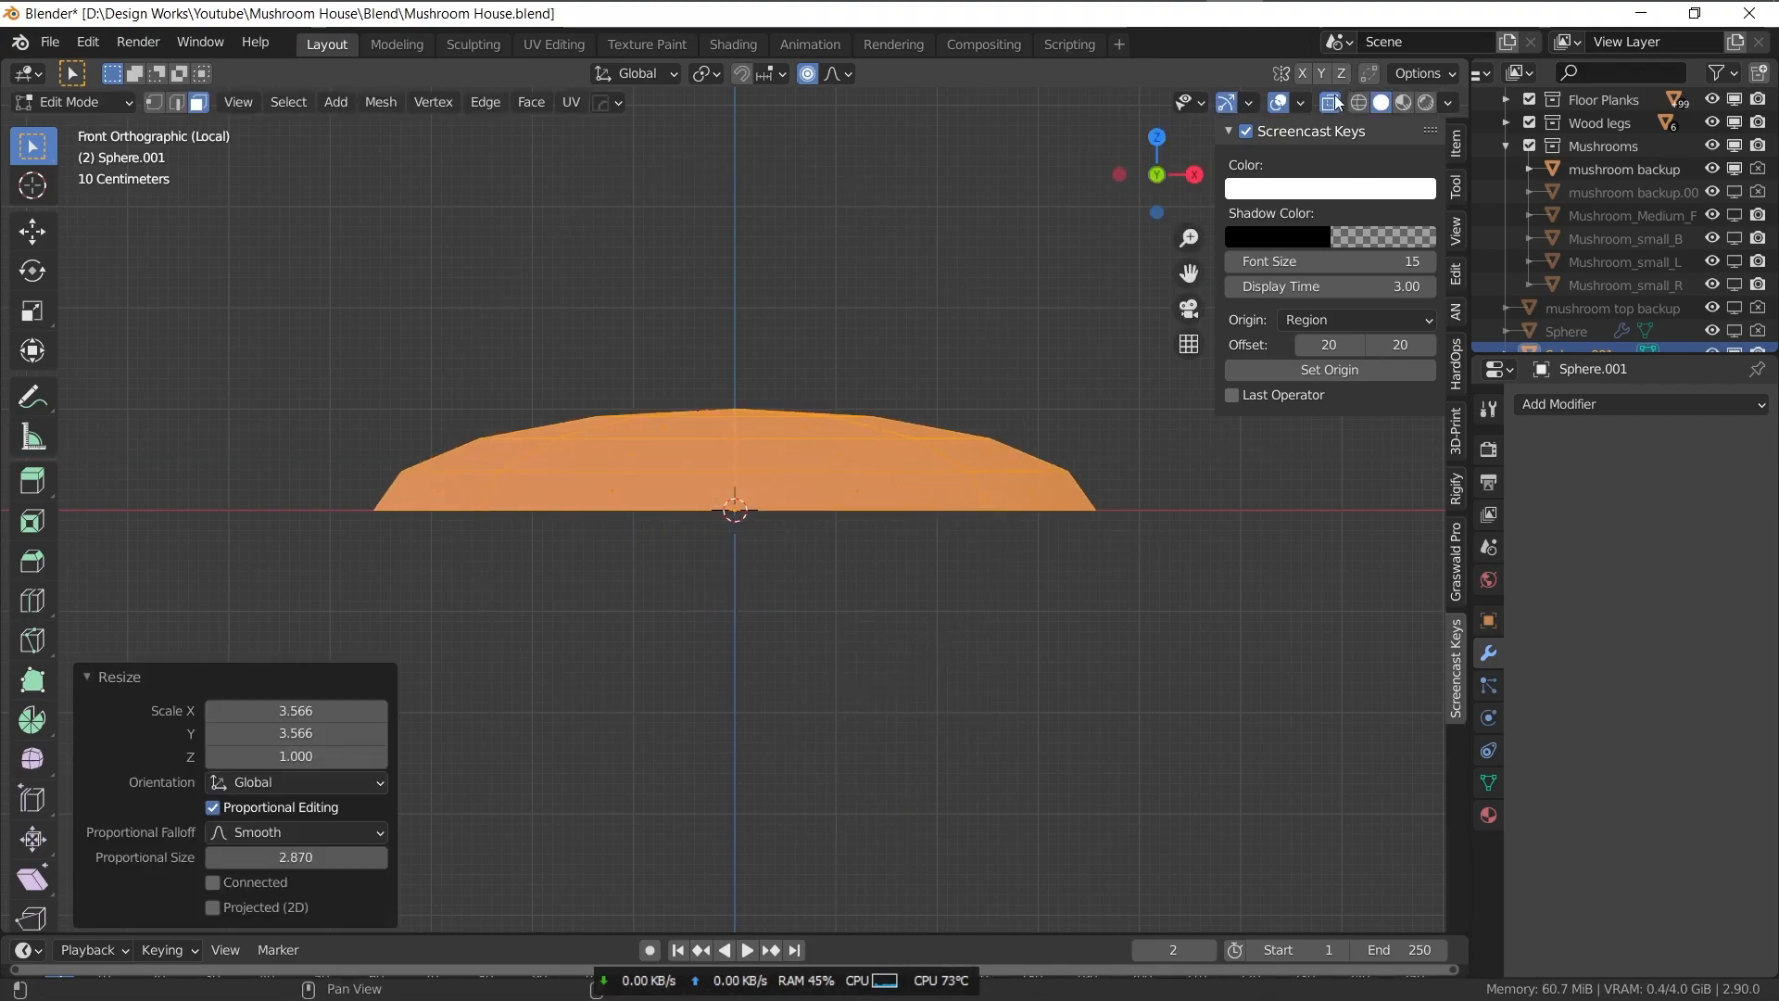
key(s)
key(z)
click(1091, 530)
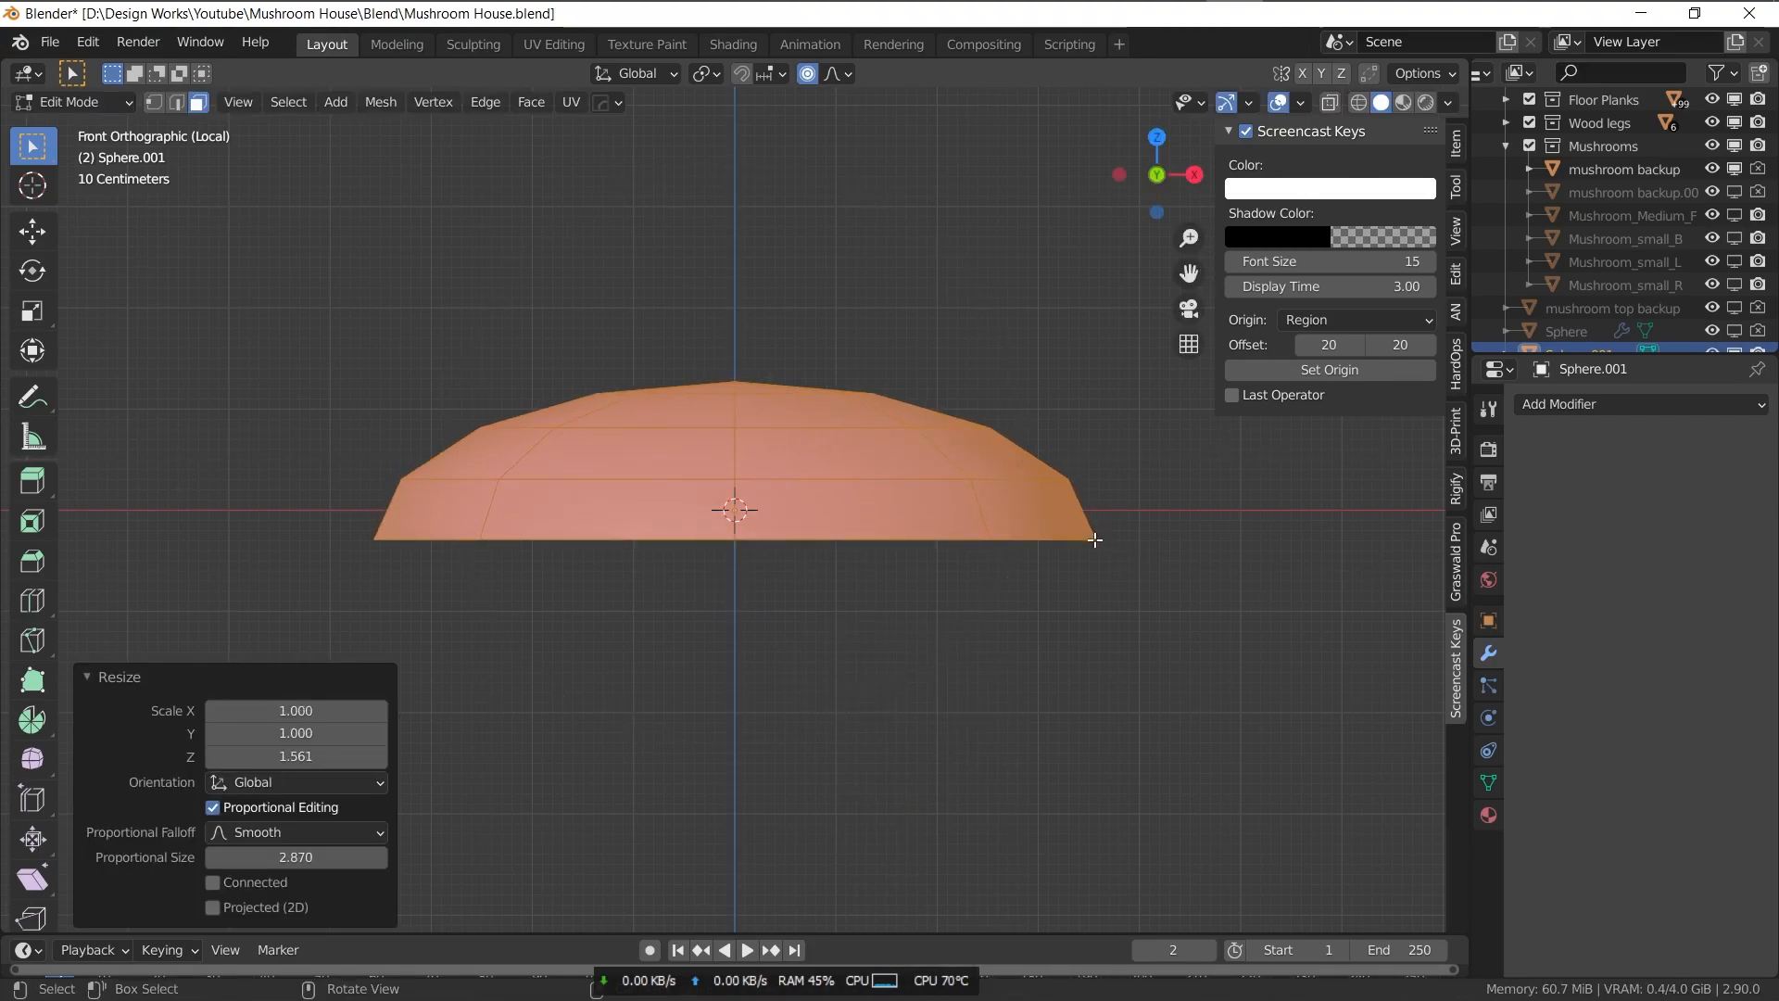
key(s)
key(shift+z)
click(834, 519)
- Duplicate the dome's mesh and scale the copy down slightly as the cap's inner shell
scroll(806, 542, up, 1)
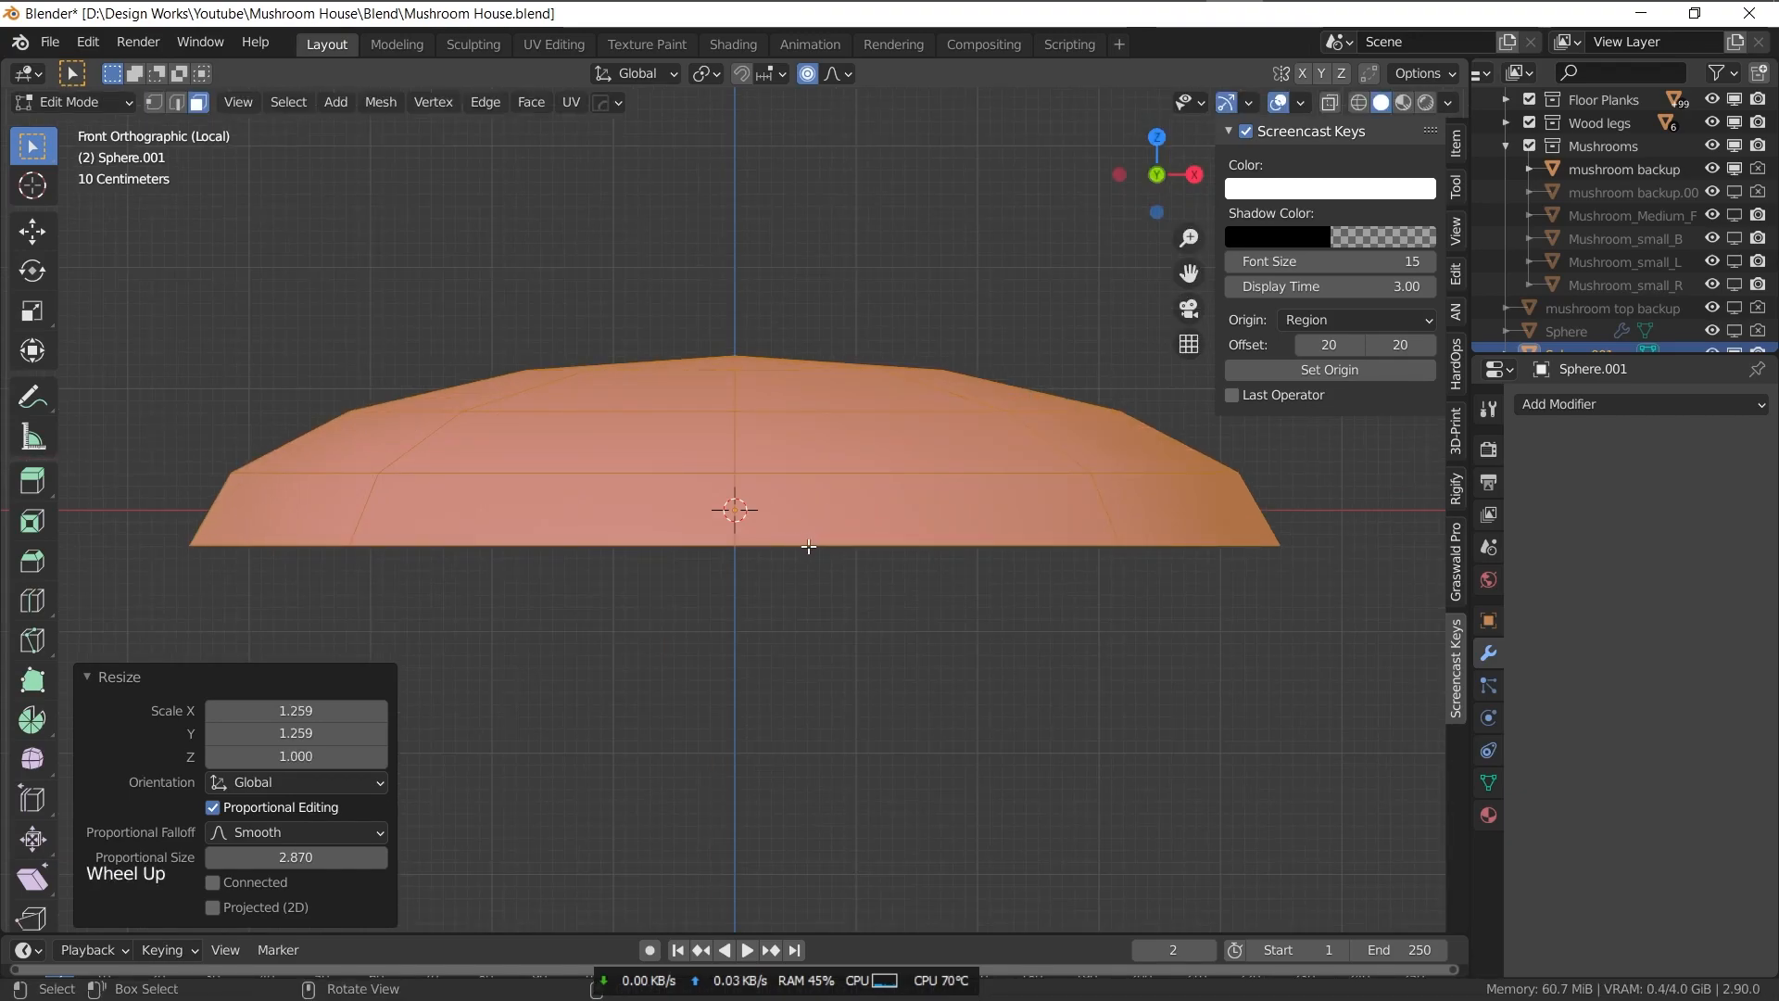
key(shift+d)
key(s)
click(1124, 664)
middle_drag(1124, 664, 1118, 602)
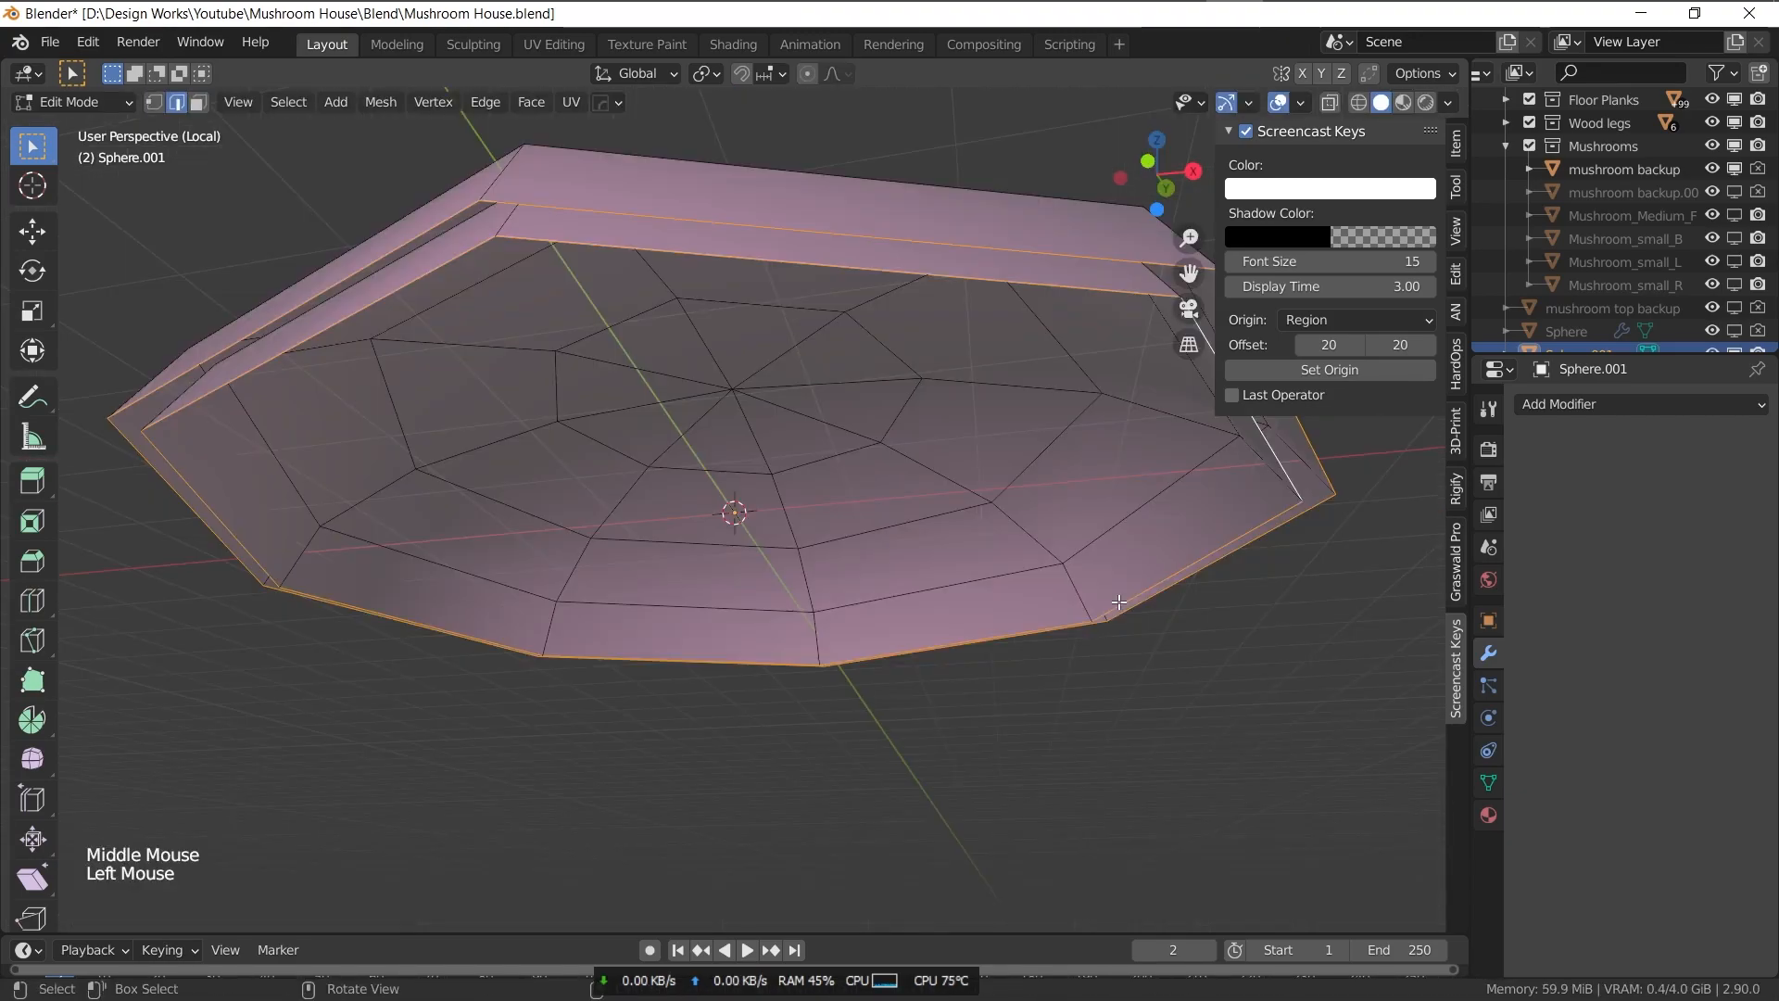
- Fill the gap between the cap's inner and outer rims and dissolve the extra rim edges from the bottom view
key(alt+f)
key(KP_1)
key(ctrl+KP_7)
scroll(457, 636, down, 2)
key(2)
click(452, 466)
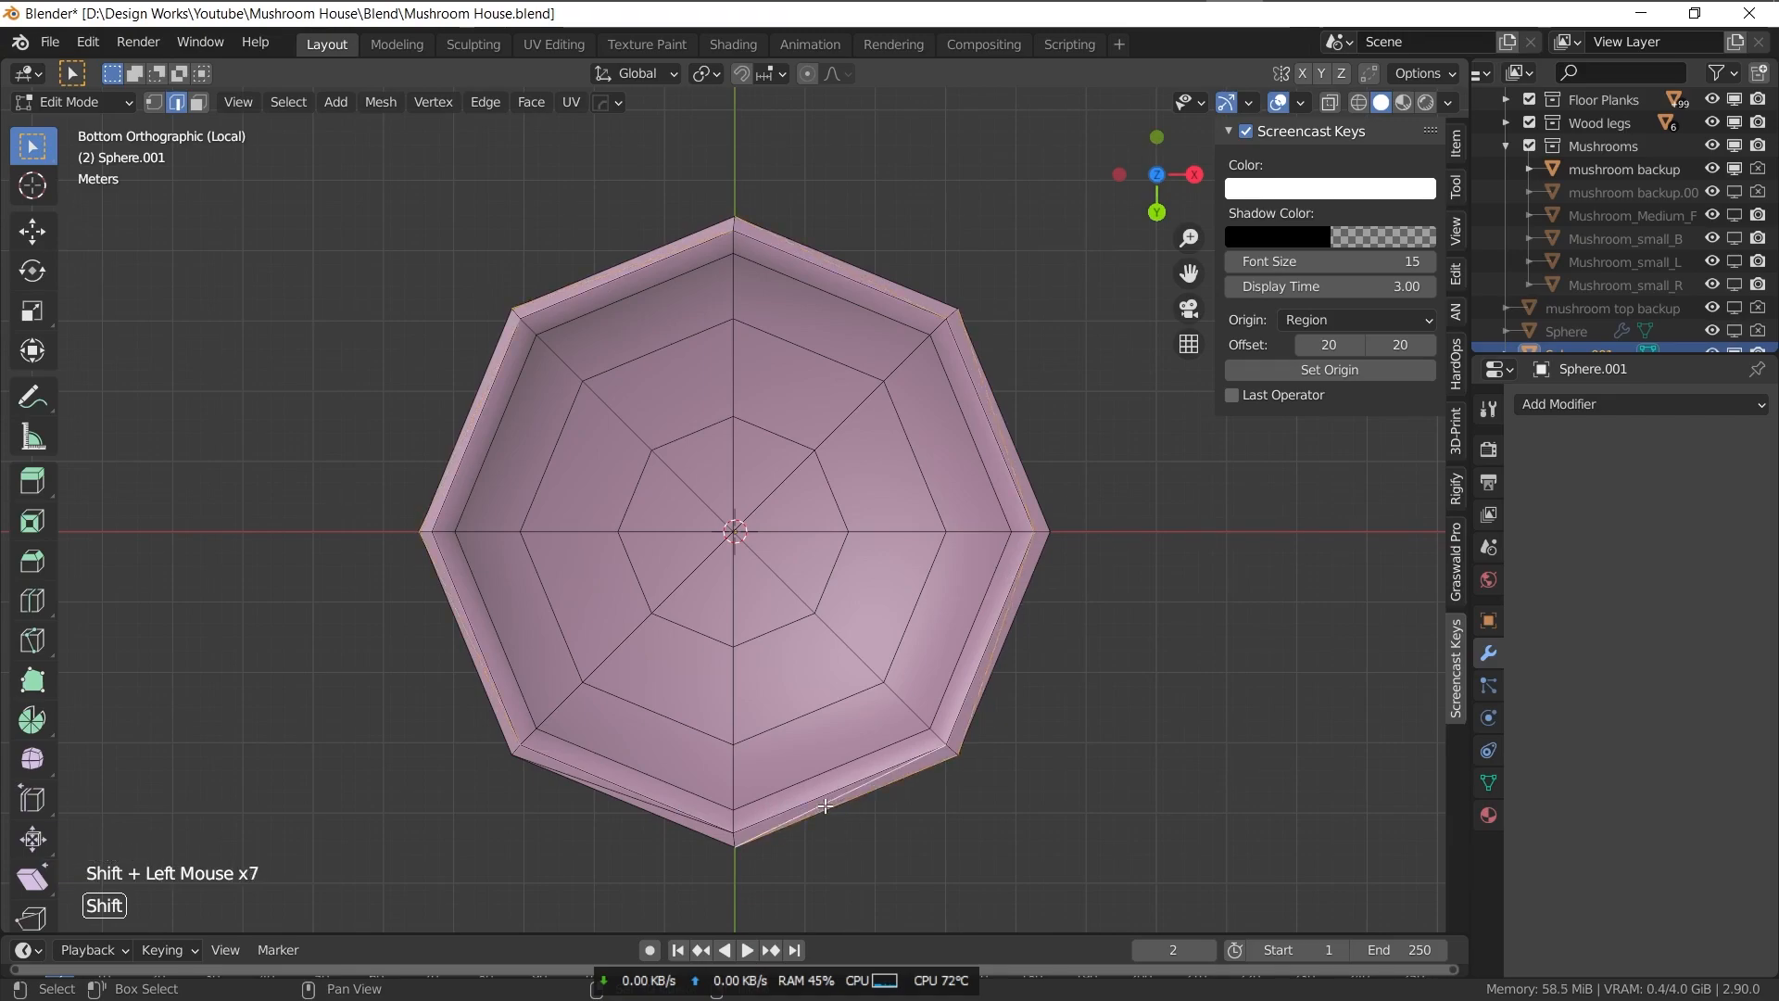
key(ctrl+x)
- Select the cap's inner shell by growing the selection outward from its centre vertex
key(Tab)
middle_drag(736, 621, 770, 500)
key(Tab)
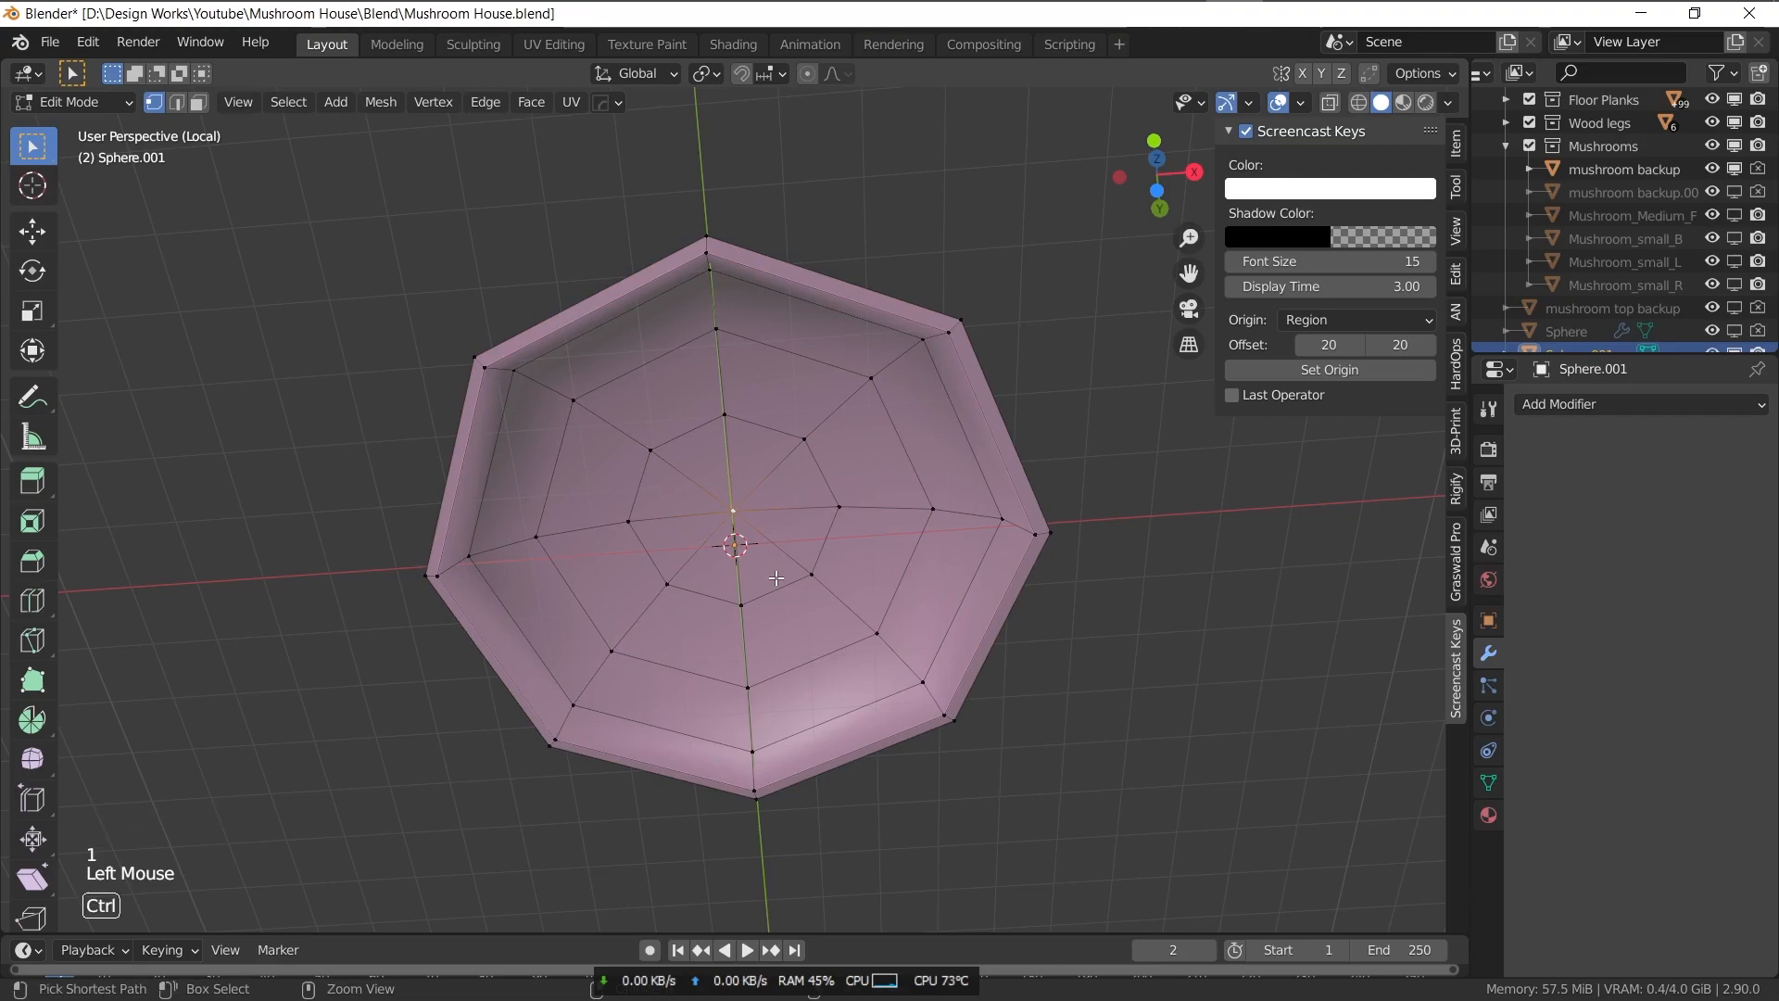
key(ctrl+KP_Add)
key(ctrl+KP_Add)
key(ctrl+KP_Add)
key(ctrl+KP_Add)
key(ctrl+KP_Add)
key(ctrl+KP_Add)
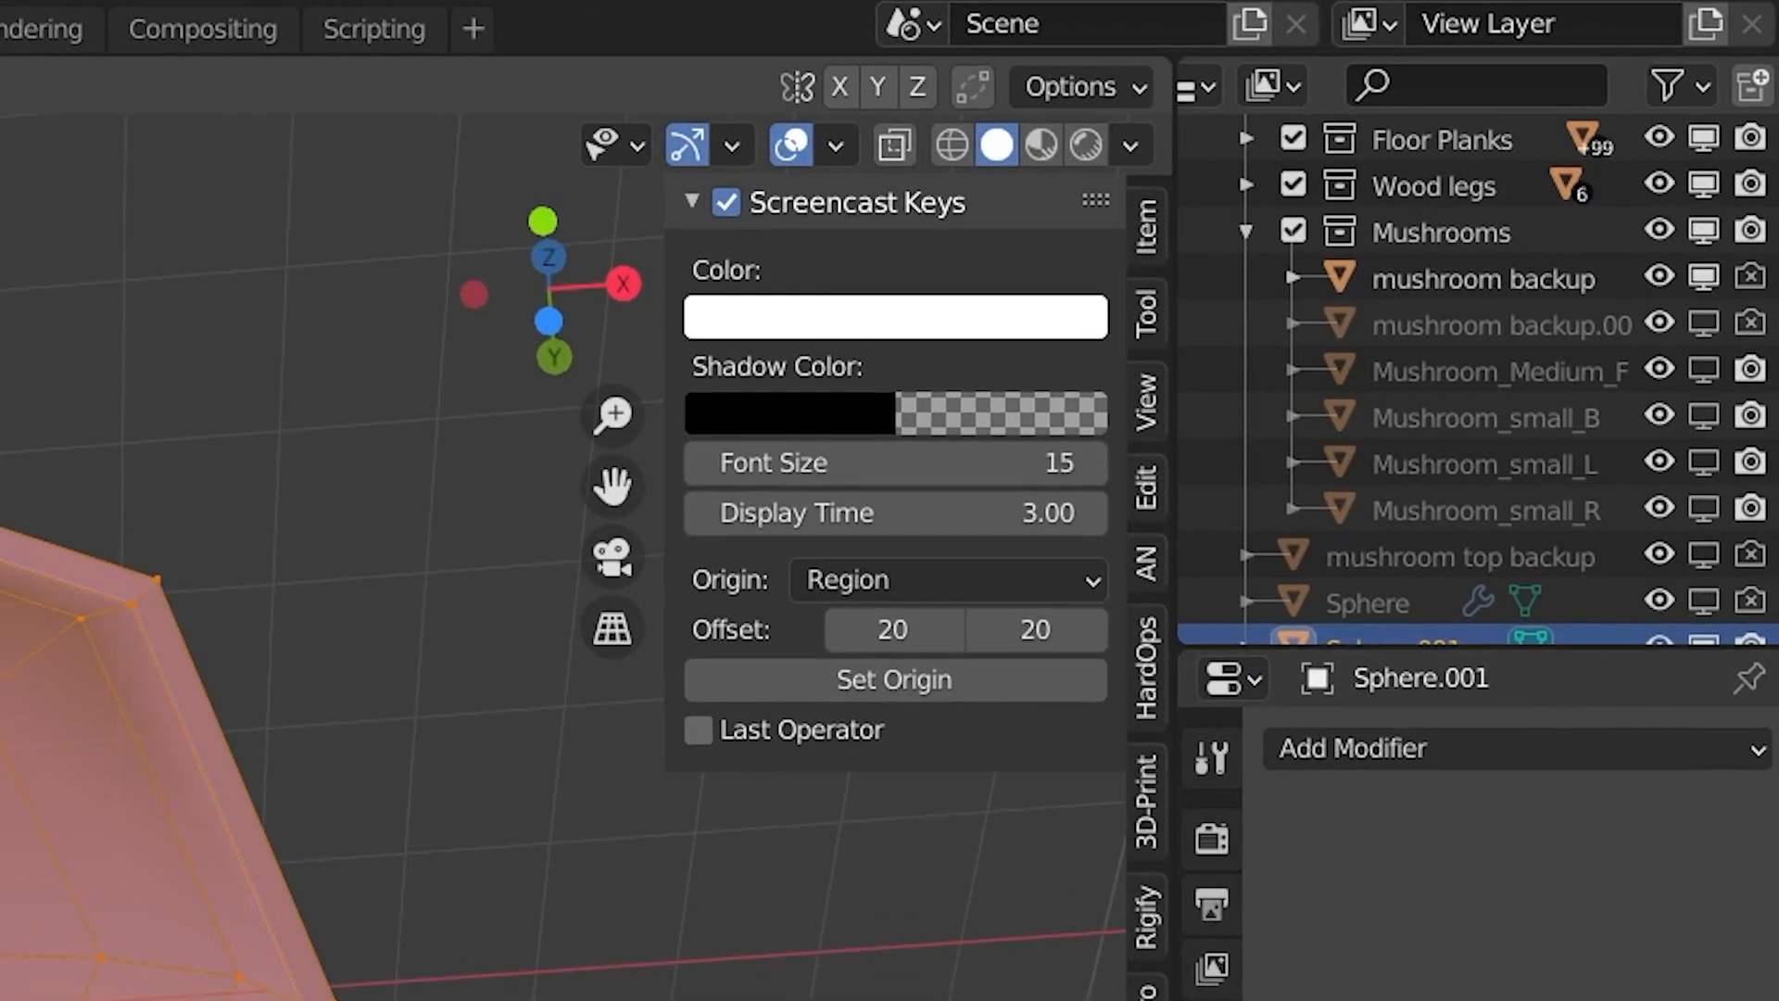
- Turn on the Face Orientation overlay and flip the cap's normals on the underside
click(1300, 103)
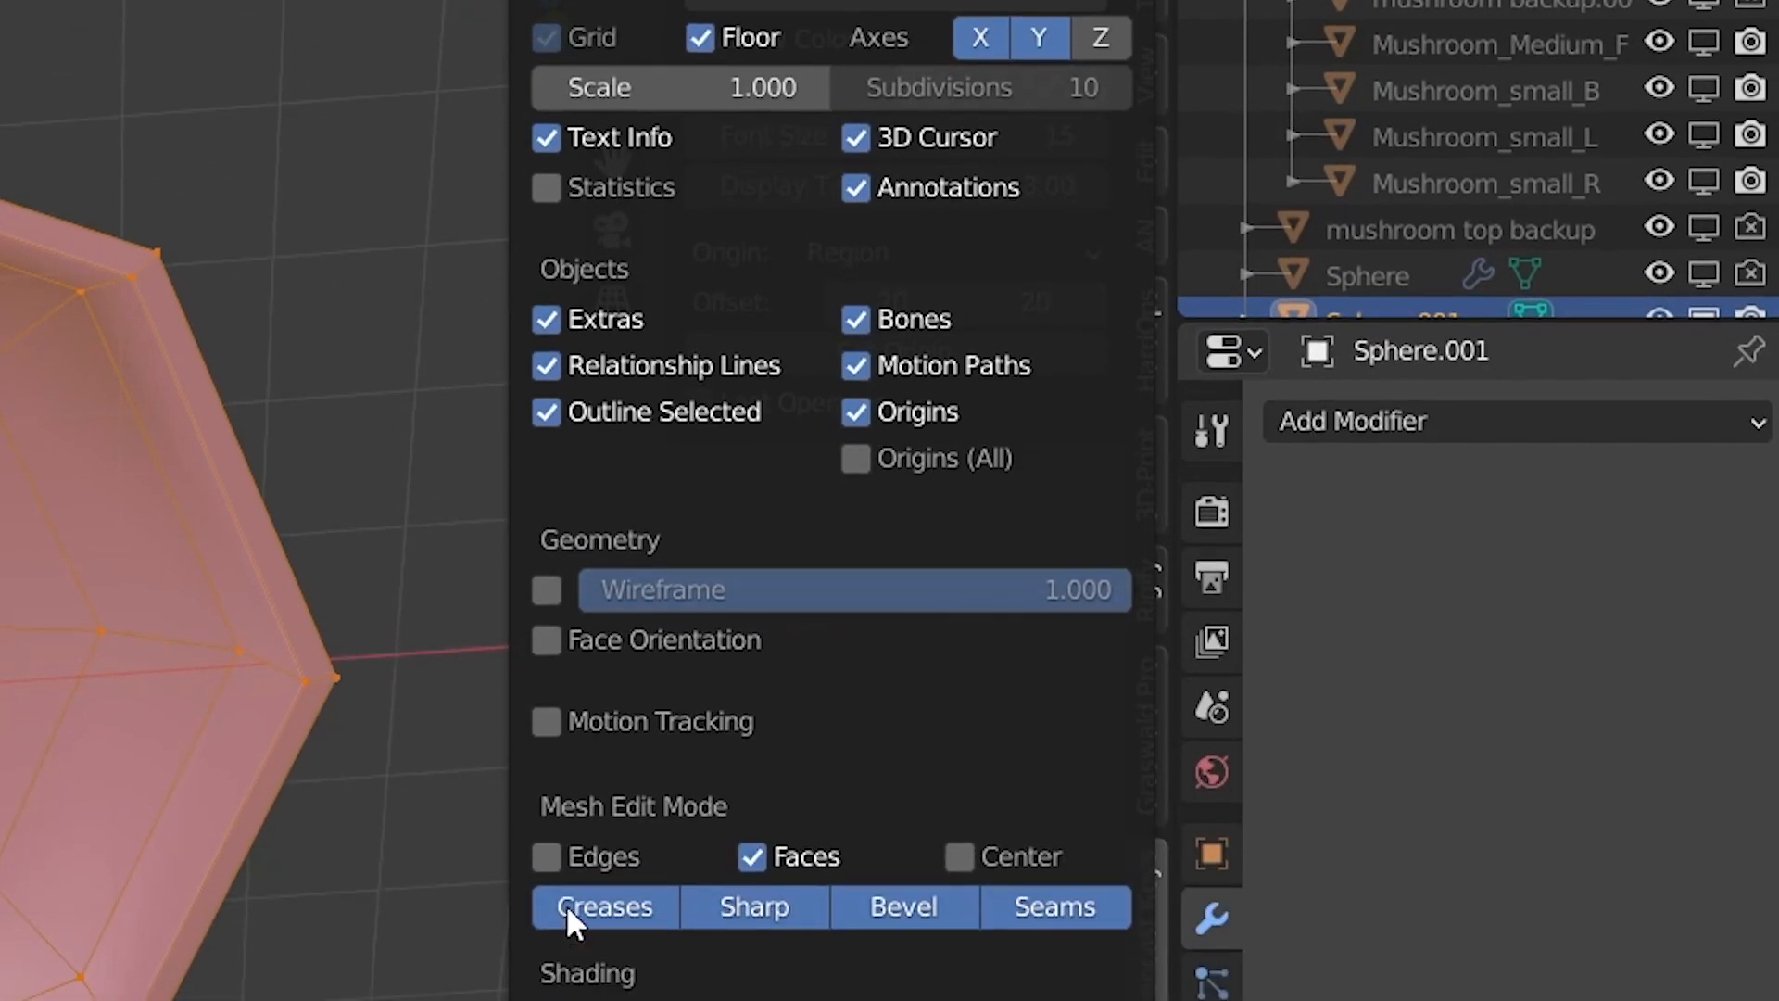
click(556, 639)
middle_drag(1019, 649, 905, 485)
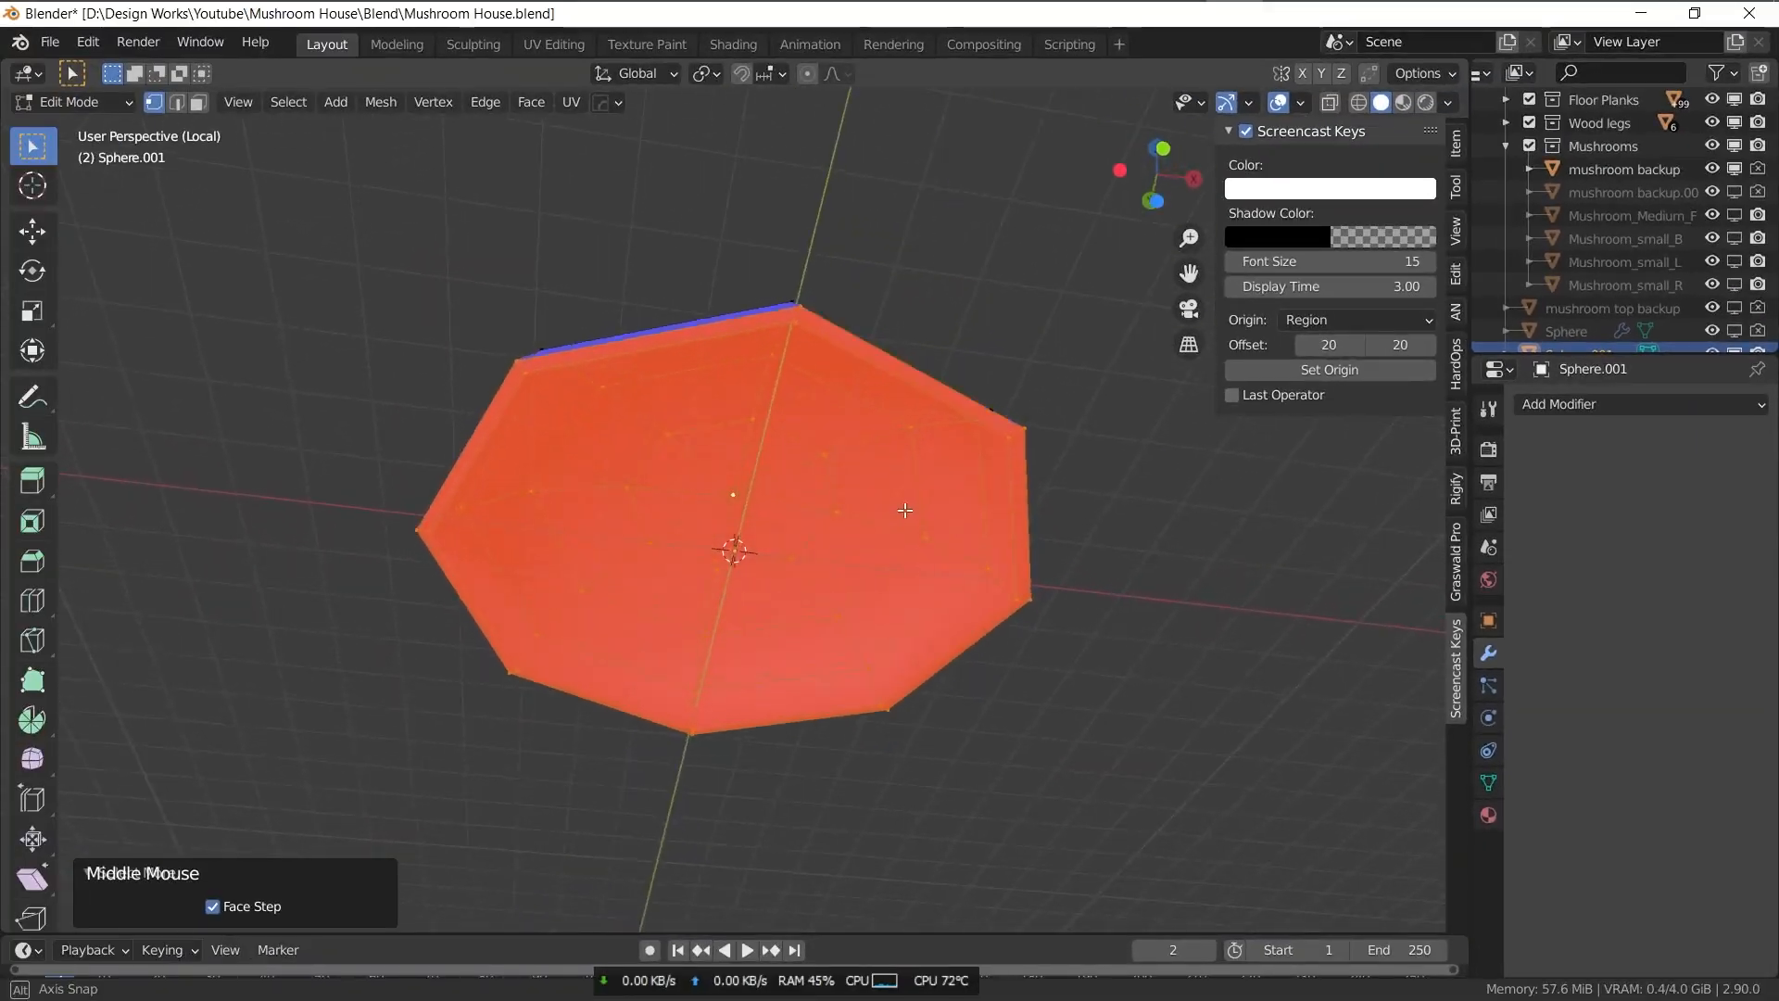
click(212, 907)
middle_drag(788, 417, 726, 543)
key(ctrl+i)
click(738, 499)
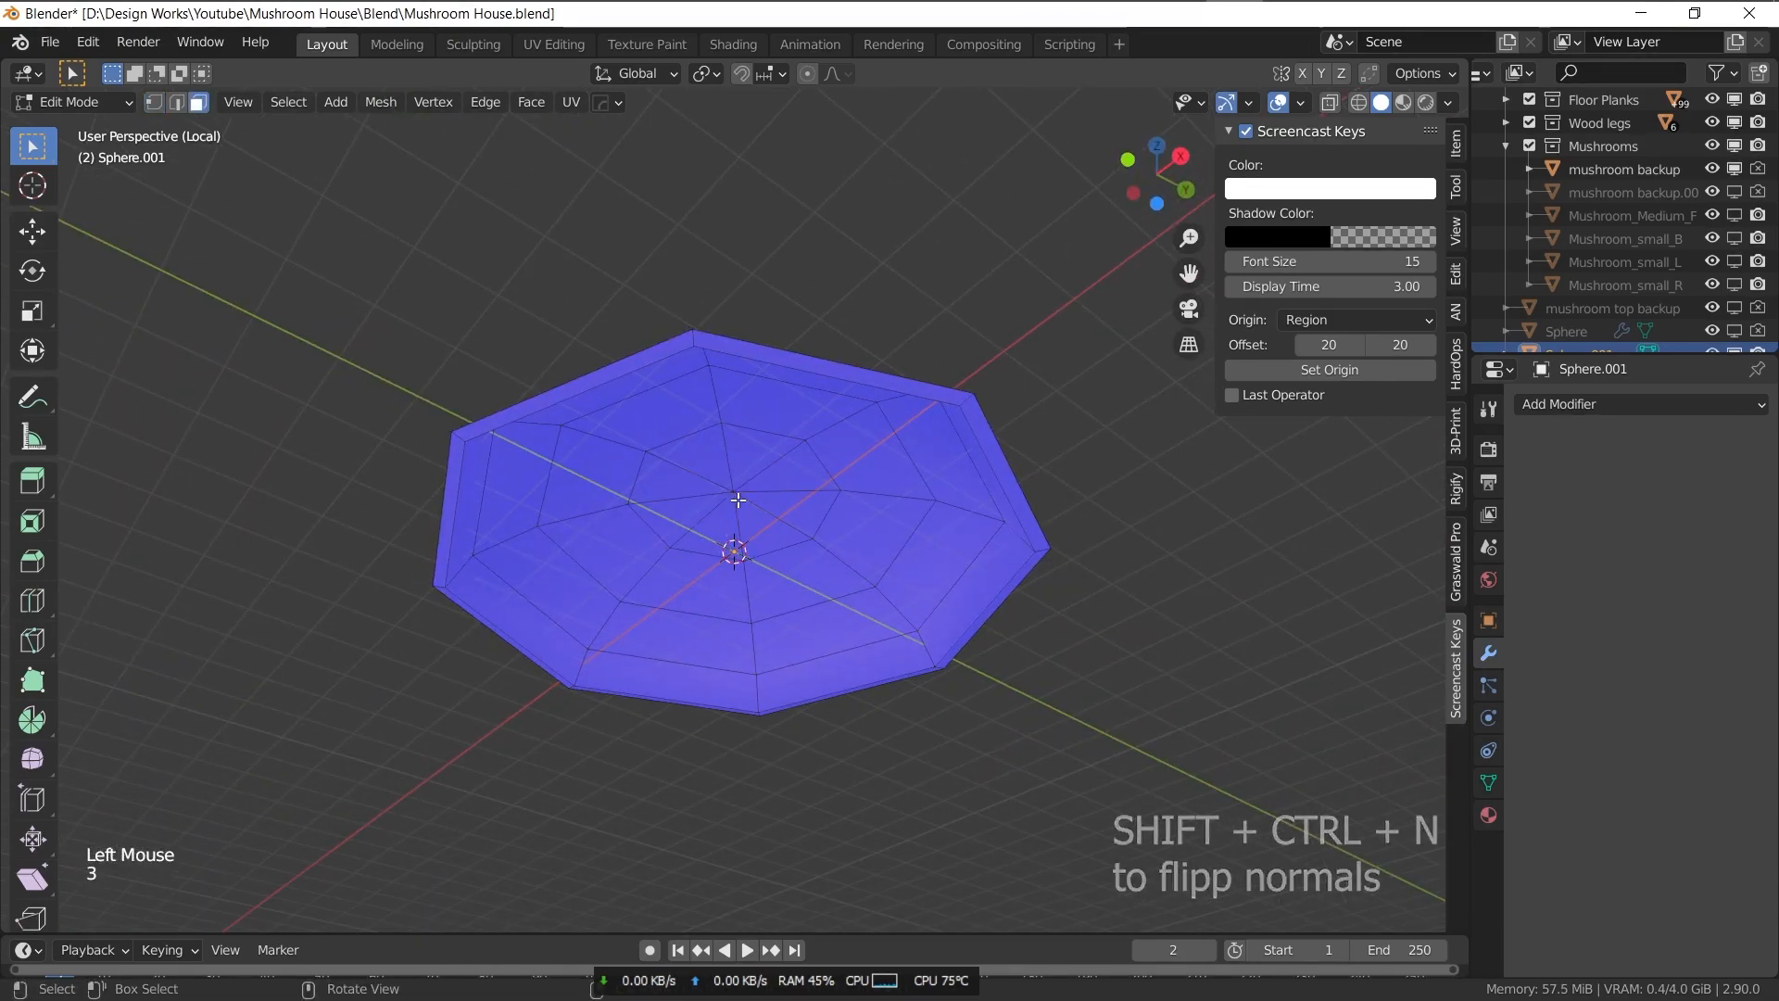
- Delete the ring of faces around the centre of the cap's underside
key(ctrl+KP_Add)
key(x)
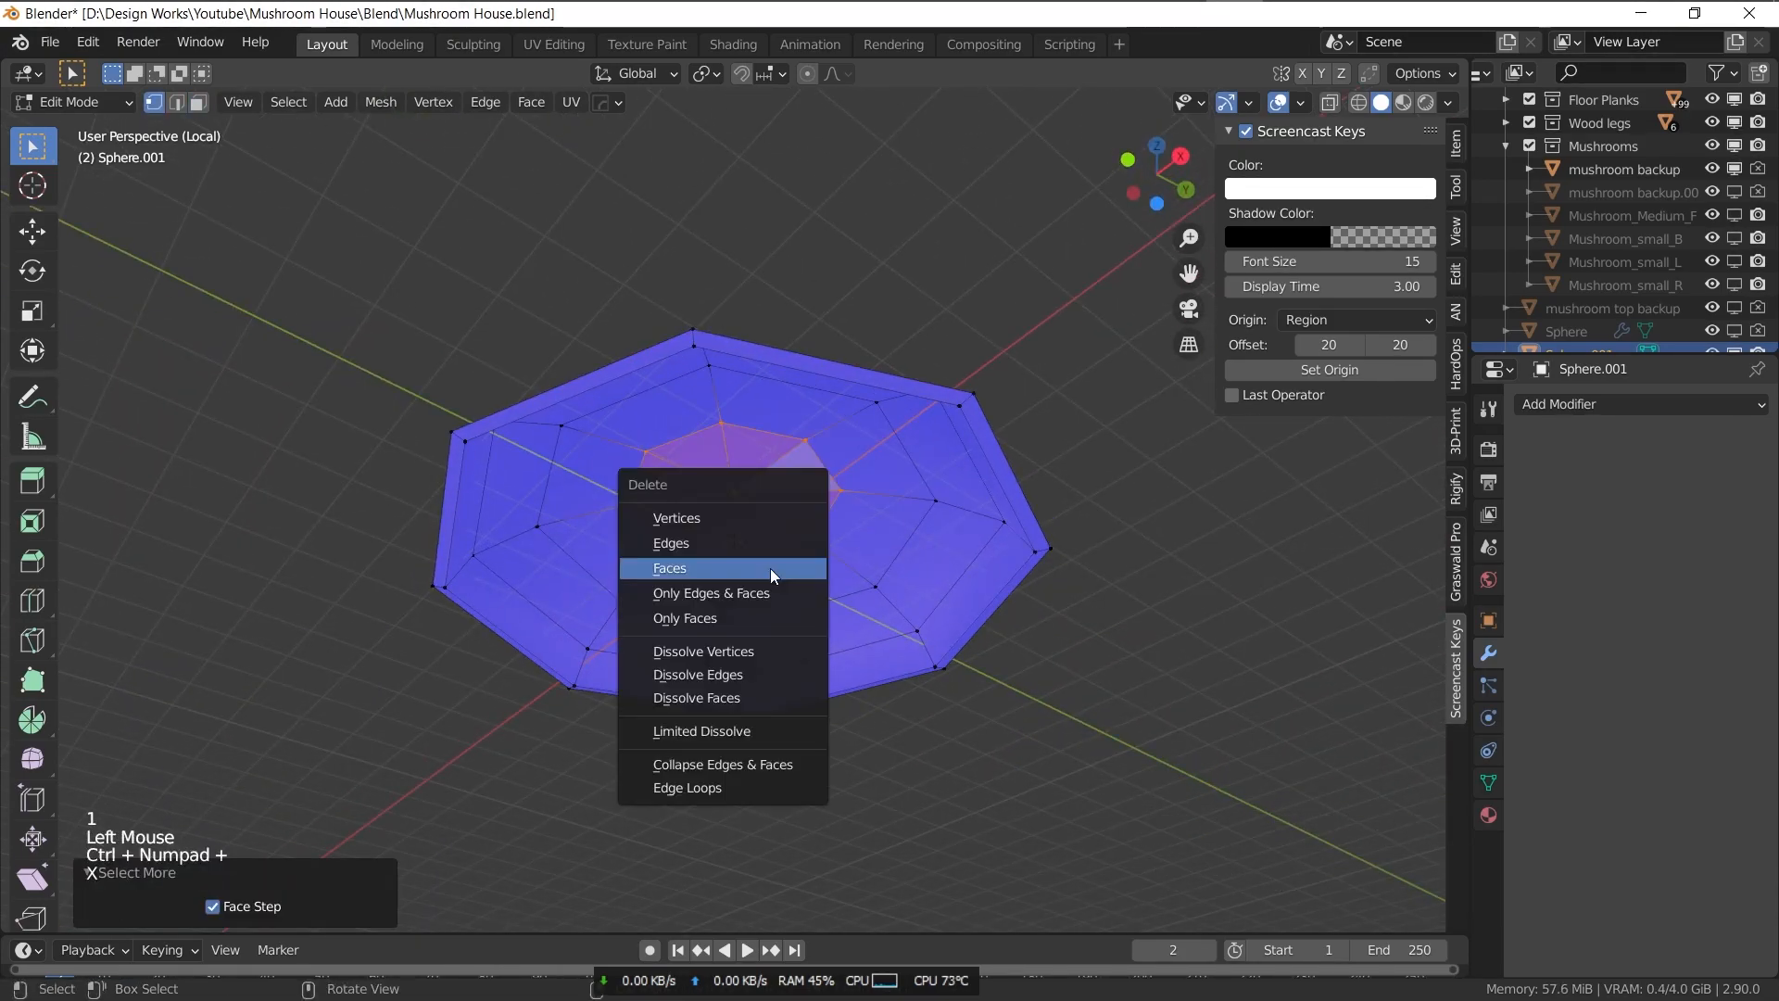
click(769, 567)
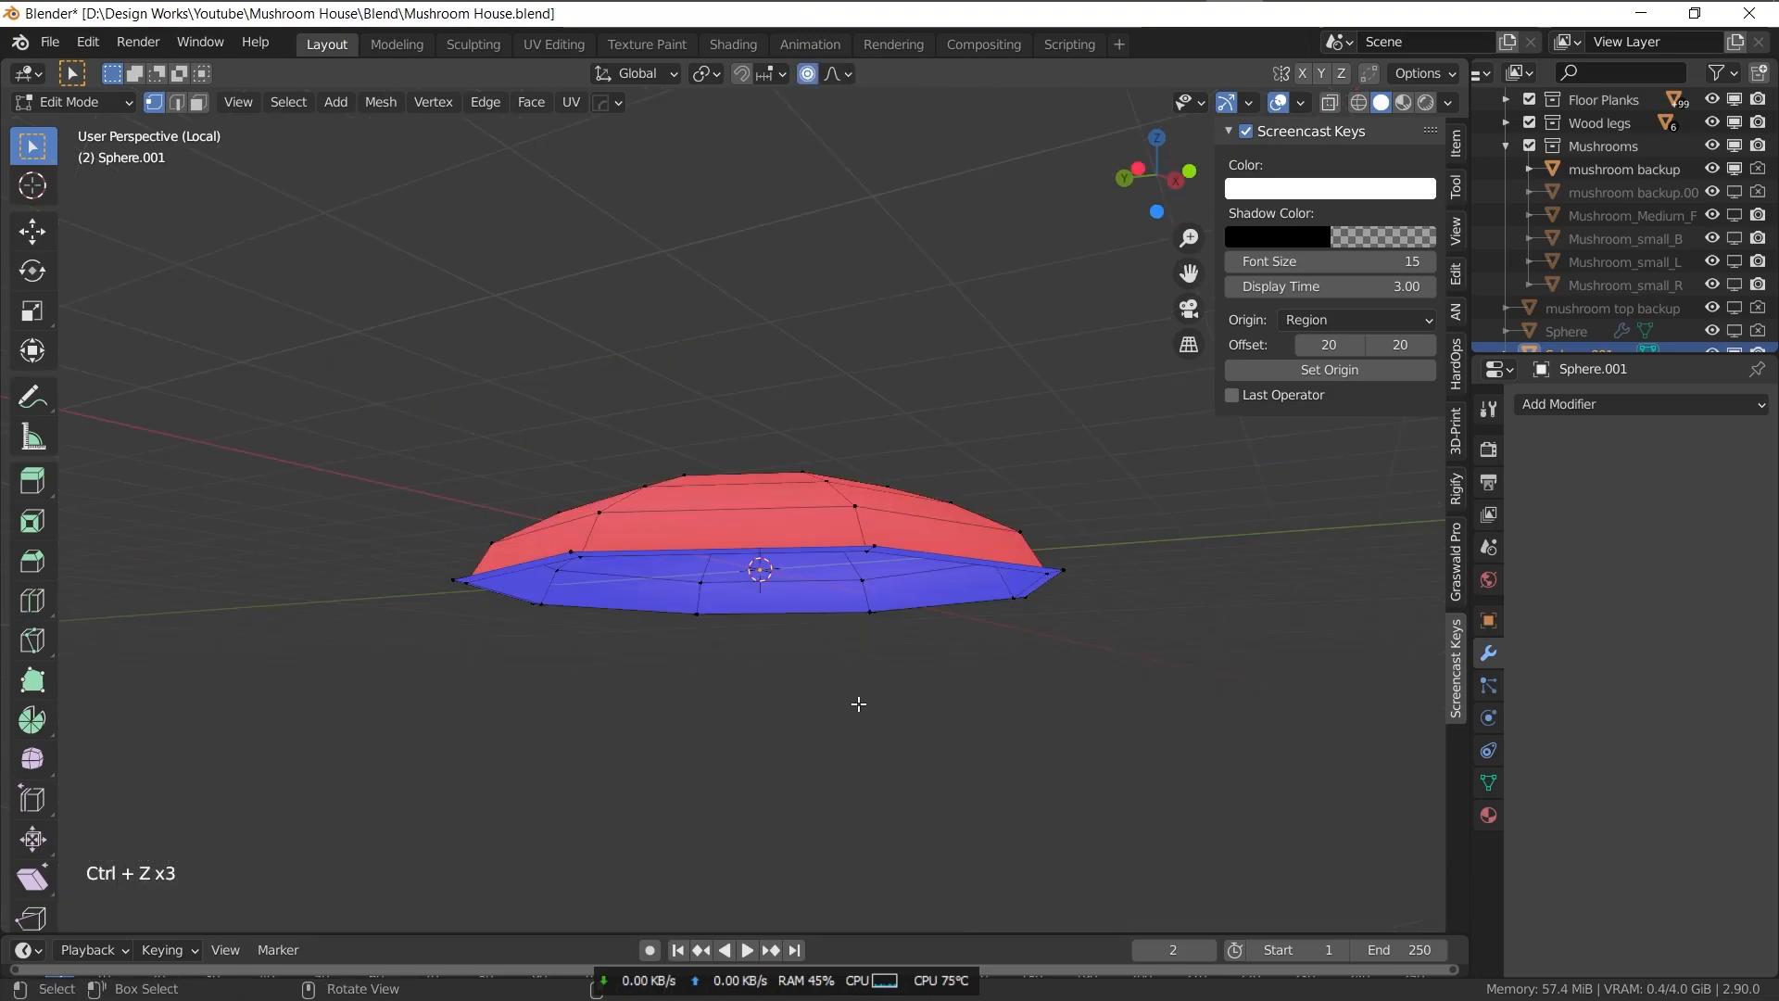
- Pull the edge of the underside opening down with proportional editing to form a funnel
key(g)
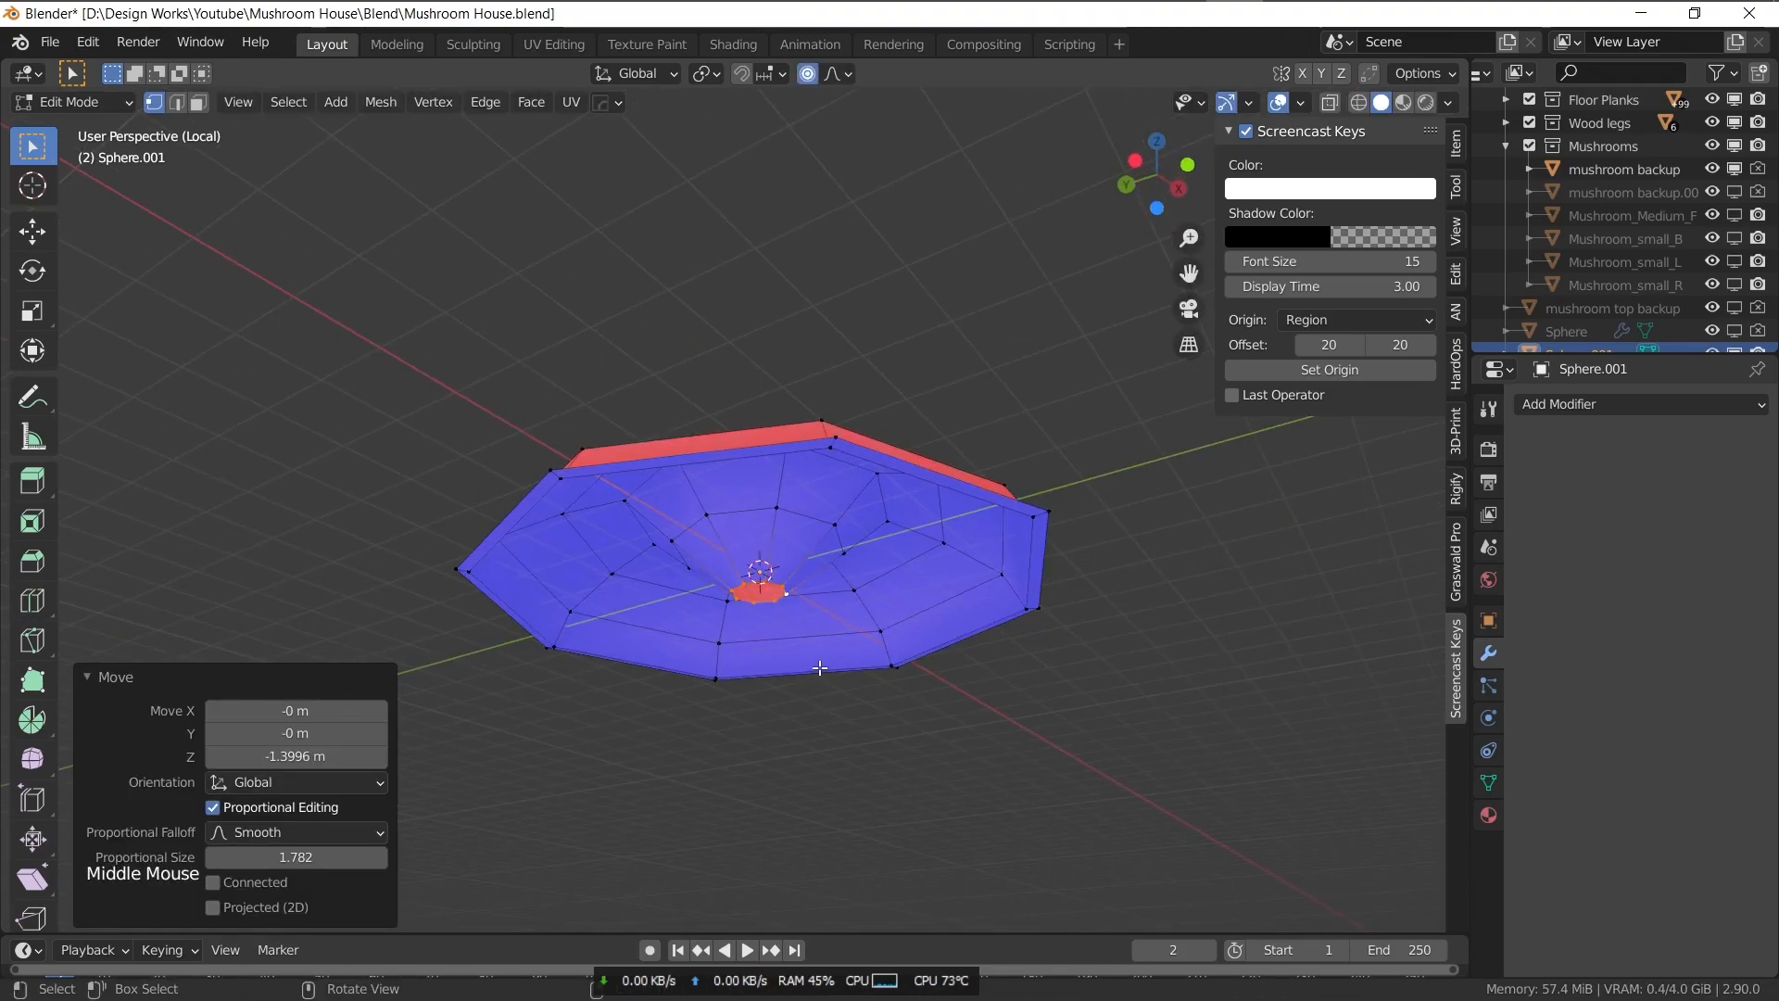
key(g)
click(835, 497)
- Add a Subdivision Surface modifier to the cap with a viewport level of 2
key(Tab)
click(1640, 403)
click(1325, 783)
click(1734, 507)
middle_drag(815, 612, 797, 417)
- Select the edge loop at the cap's underside and reposition it
scroll(743, 597, down, 2)
key(Tab)
alt+click(828, 651)
key(g)
click(909, 652)
key(Tab)
- Isolate the mushroom backup stem in local view and run the Apply command on it
scroll(815, 639, up, 2)
middle_drag(797, 417, 906, 435)
click(743, 387)
key(slash)
key(slash)
key(slash)
key(slash)
key(slash)
key(slash)
key(Tab)
key(Tab)
key(ctrl+a)
click(849, 447)
- Delete the rounded faces closing the top end of the stem
key(Tab)
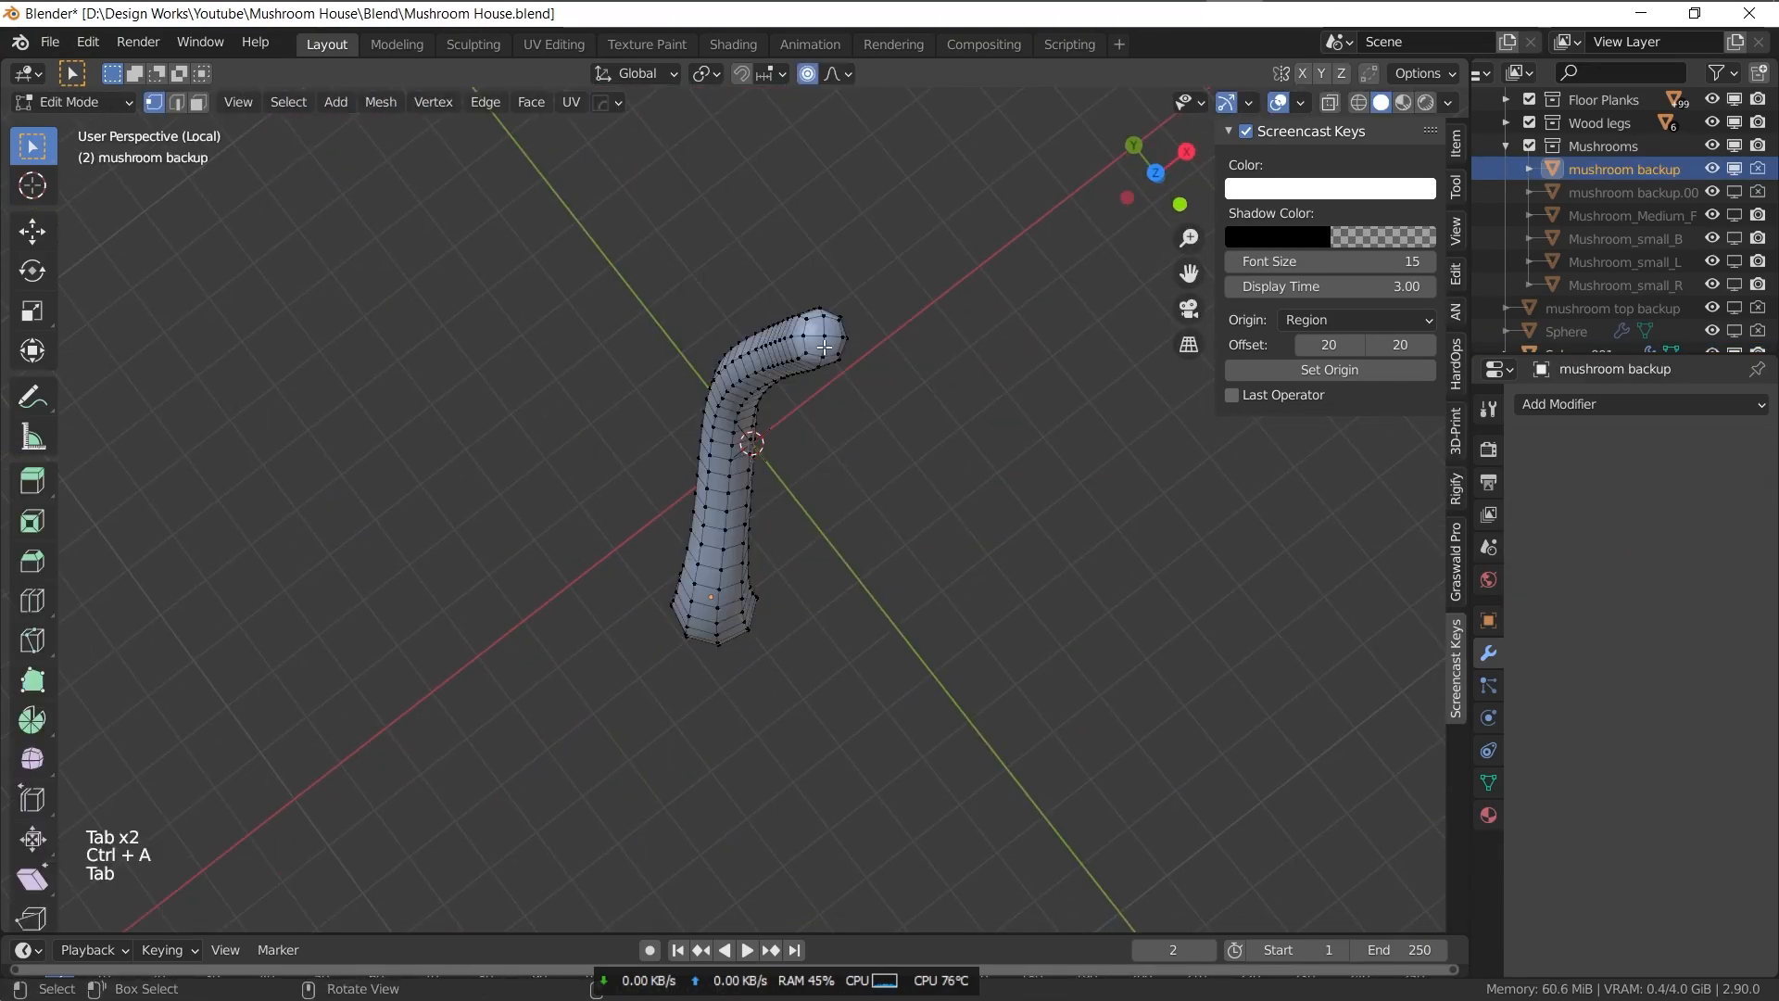
key(ctrl+KP_Add)
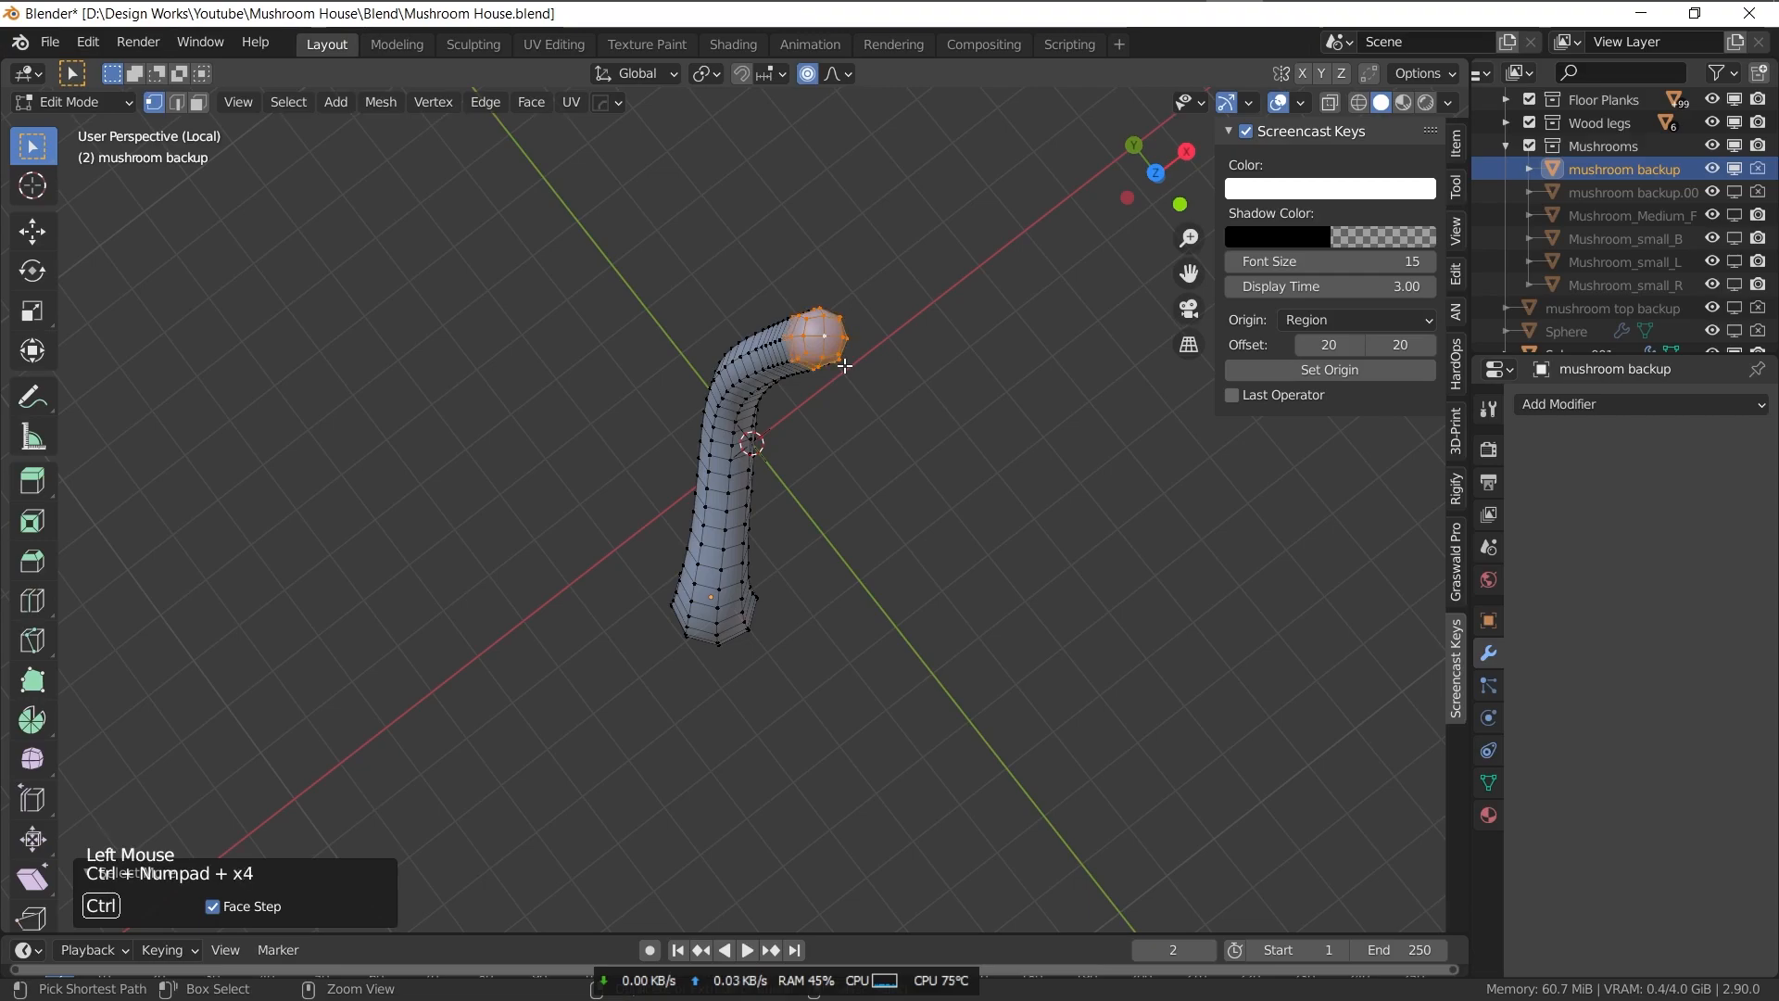
middle_drag(853, 417, 861, 246)
key(x)
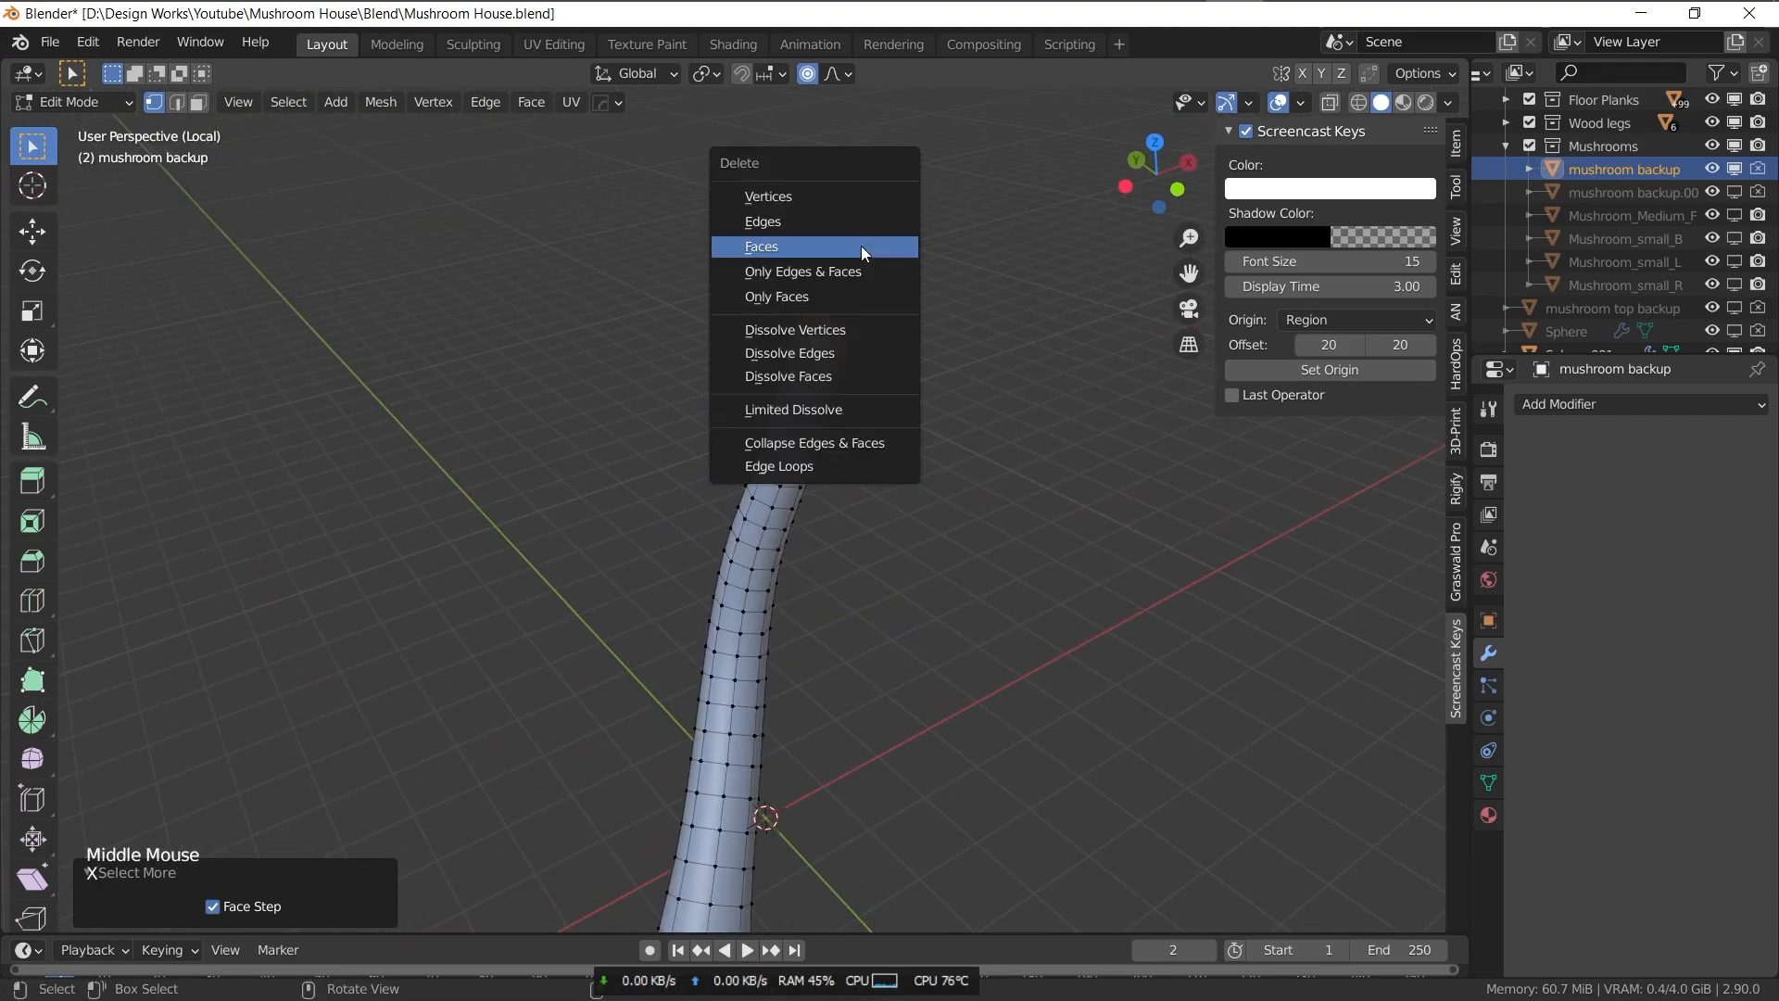
click(862, 248)
- Leave the stem's isolation, add the cap to the selection, and isolate both objects together
key(Tab)
key(KP_Divide)
shift+click(760, 176)
key(KP_0)
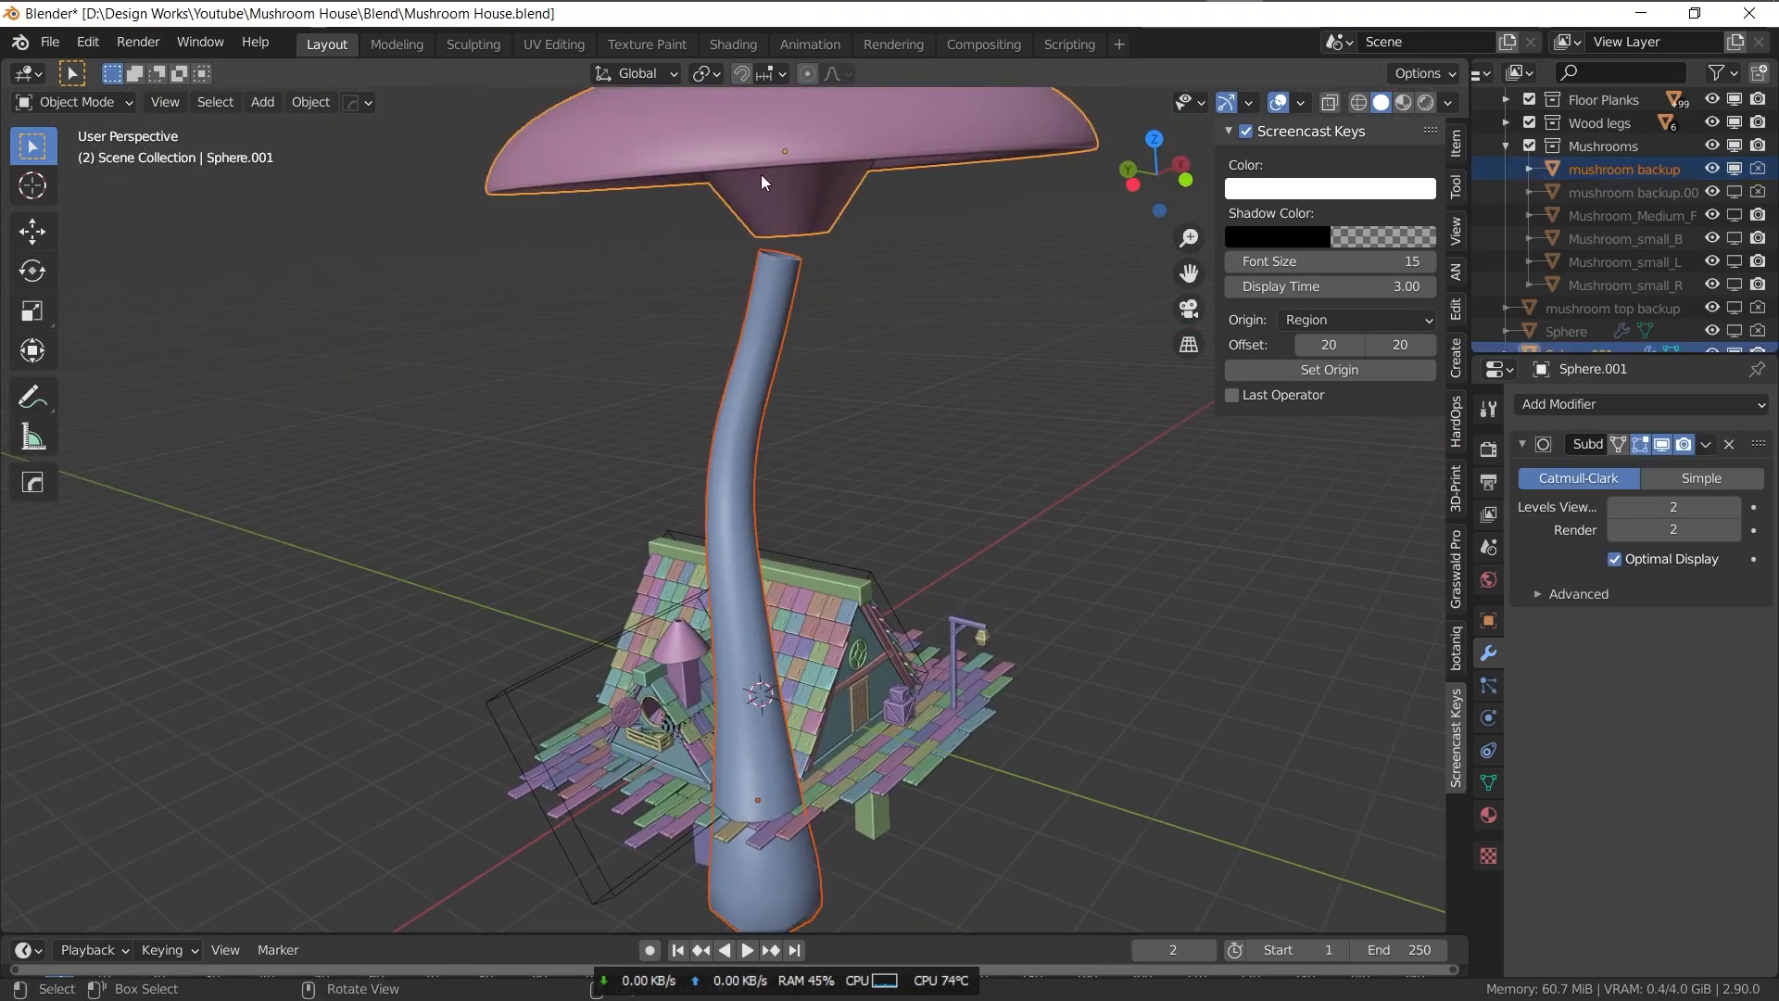
key(slash)
- Rotate the cap so that its funnel opening lines up with the stem's open top
click(787, 266)
key(r)
click(930, 250)
middle_drag(926, 253, 787, 423)
scroll(909, 397, up, 3)
key(Tab)
key(Tab)
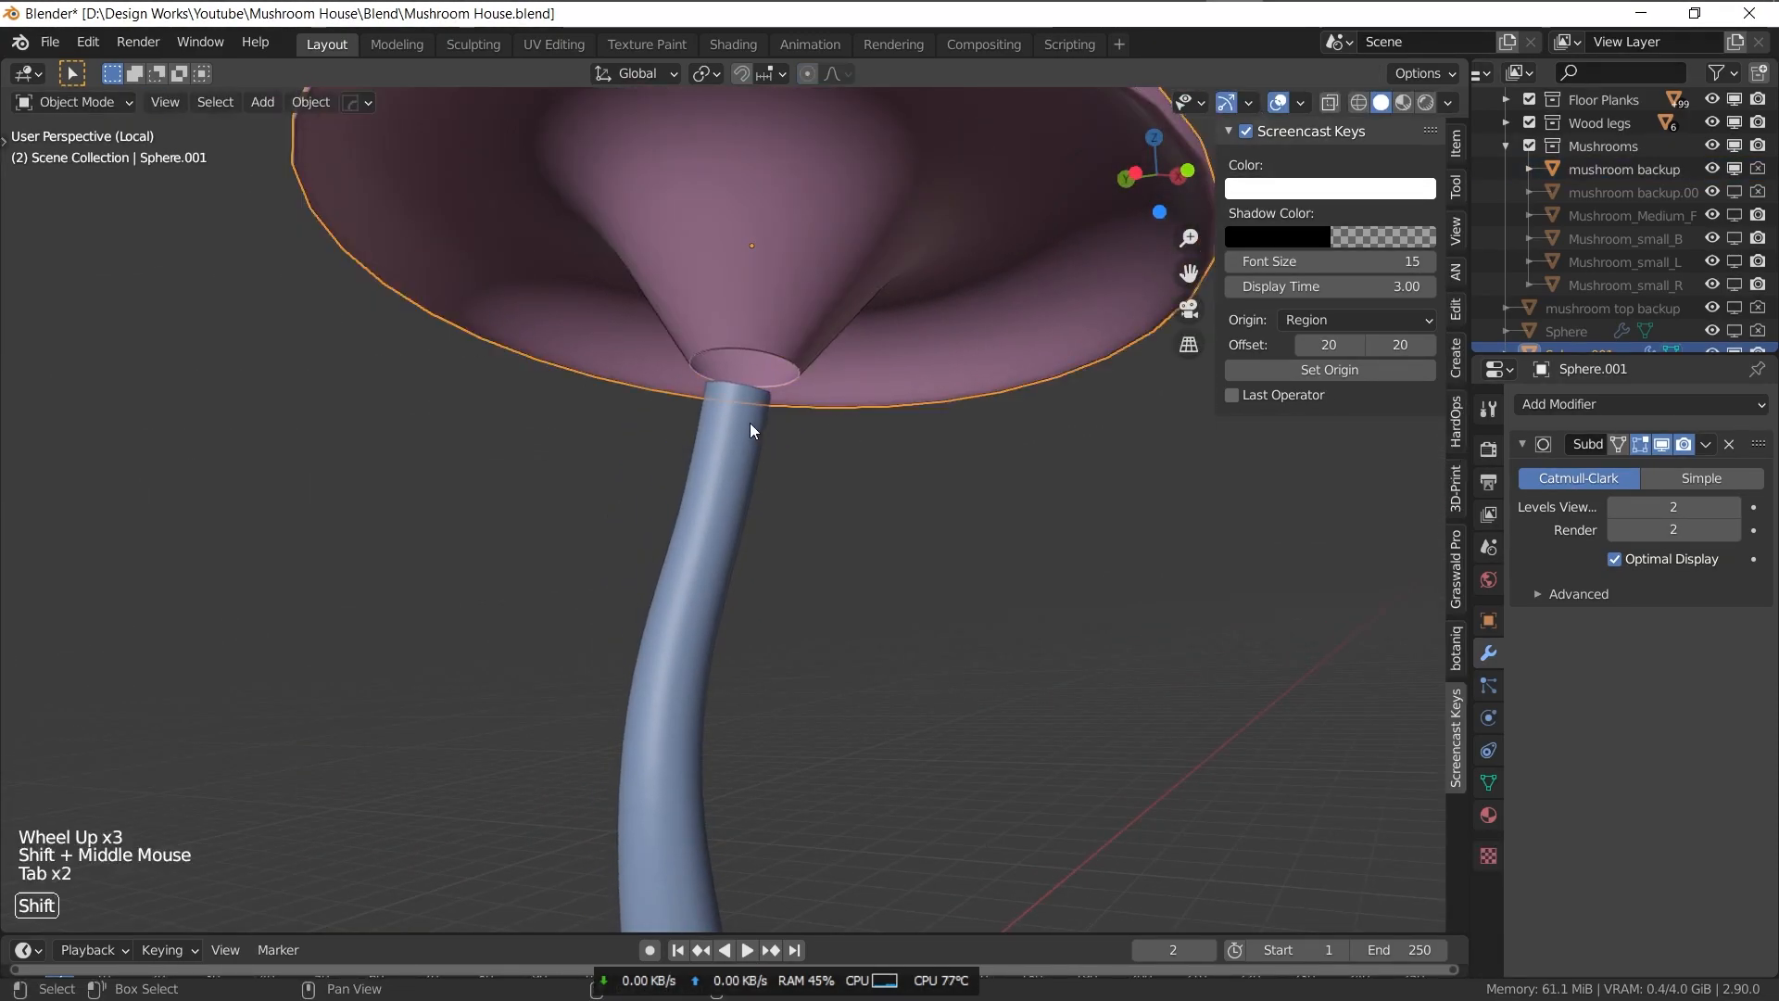
- Join the stem into the cap object and open the combined mesh for editing
shift+click(749, 423)
shift+click(776, 285)
key(ctrl+j)
key(Tab)
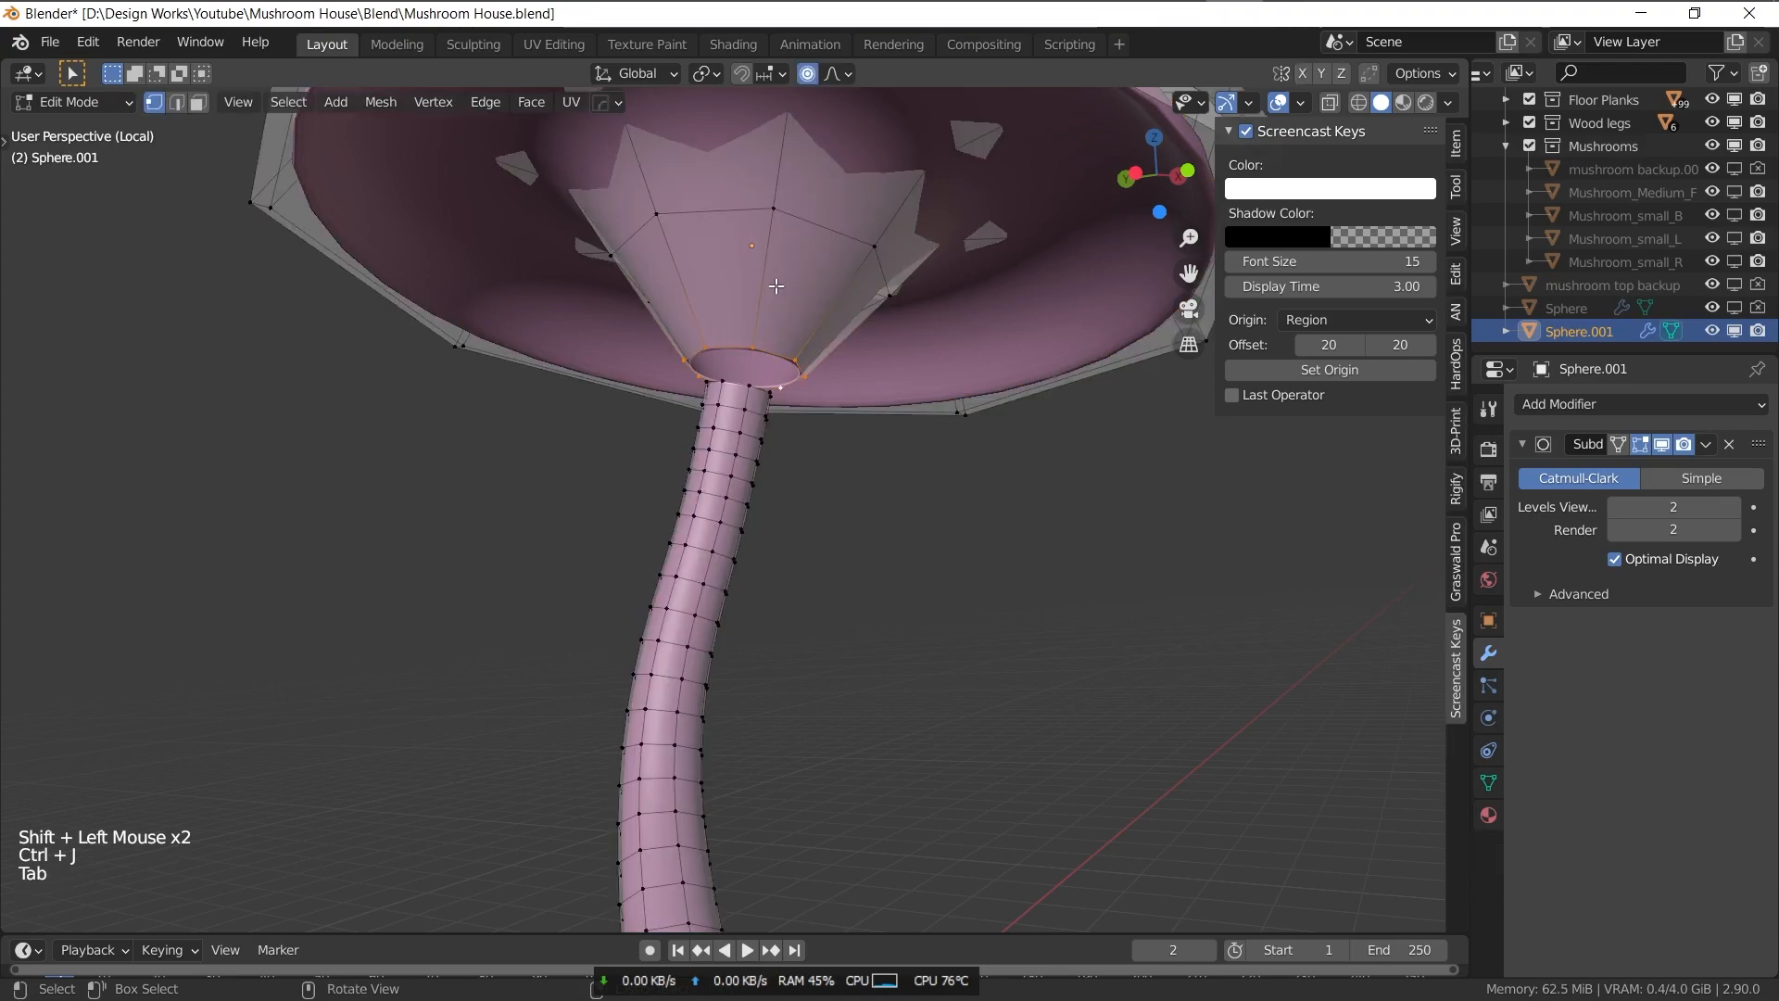
- Fill between the funnel opening and the stem's top, and turn off the subdivision modifier's display in edit mode
key(alt+f)
right_click(723, 309)
key(Tab)
key(Tab)
click(1640, 445)
- Dissolve the surplus diagonal edges around the junction between the cap's funnel and the stem, and return to object mode
alt+click(734, 383)
scroll(795, 391, up, 1)
middle_drag(795, 391, 757, 374)
key(2)
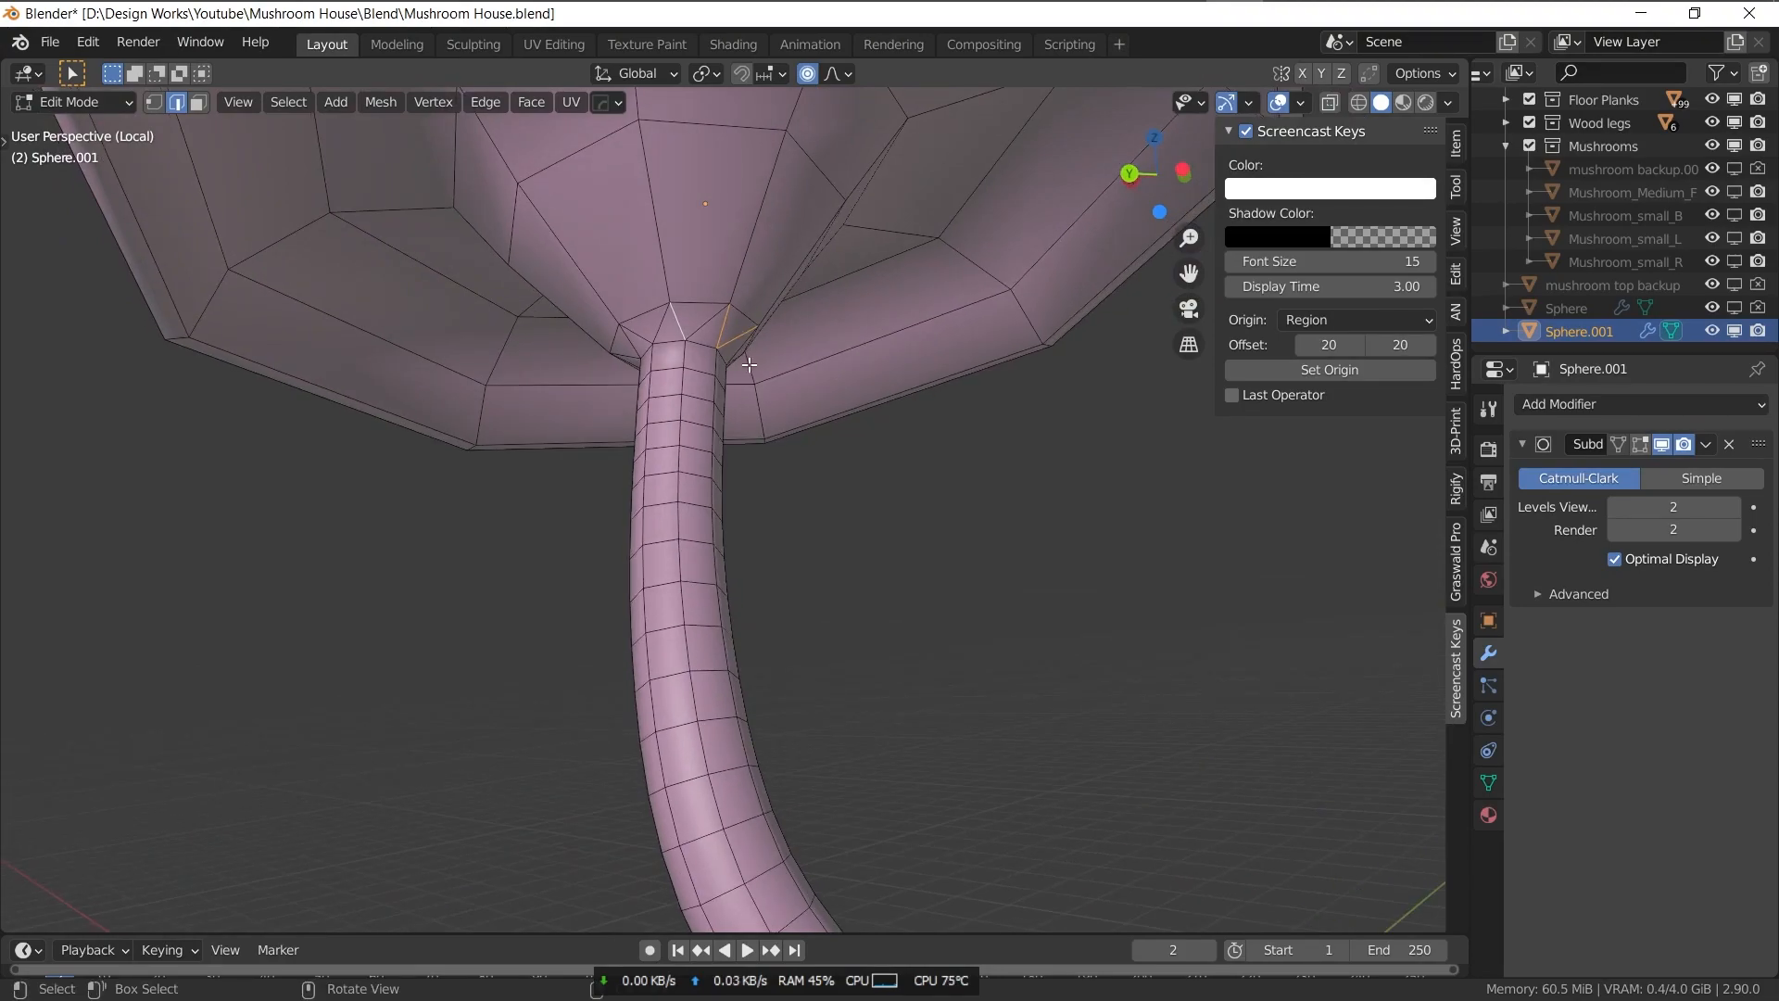
middle_drag(658, 331, 1004, 374)
shift+click(604, 348)
key(ctrl+x)
click(697, 330)
shift+click(739, 335)
key(ctrl+x)
click(806, 323)
shift+click(824, 321)
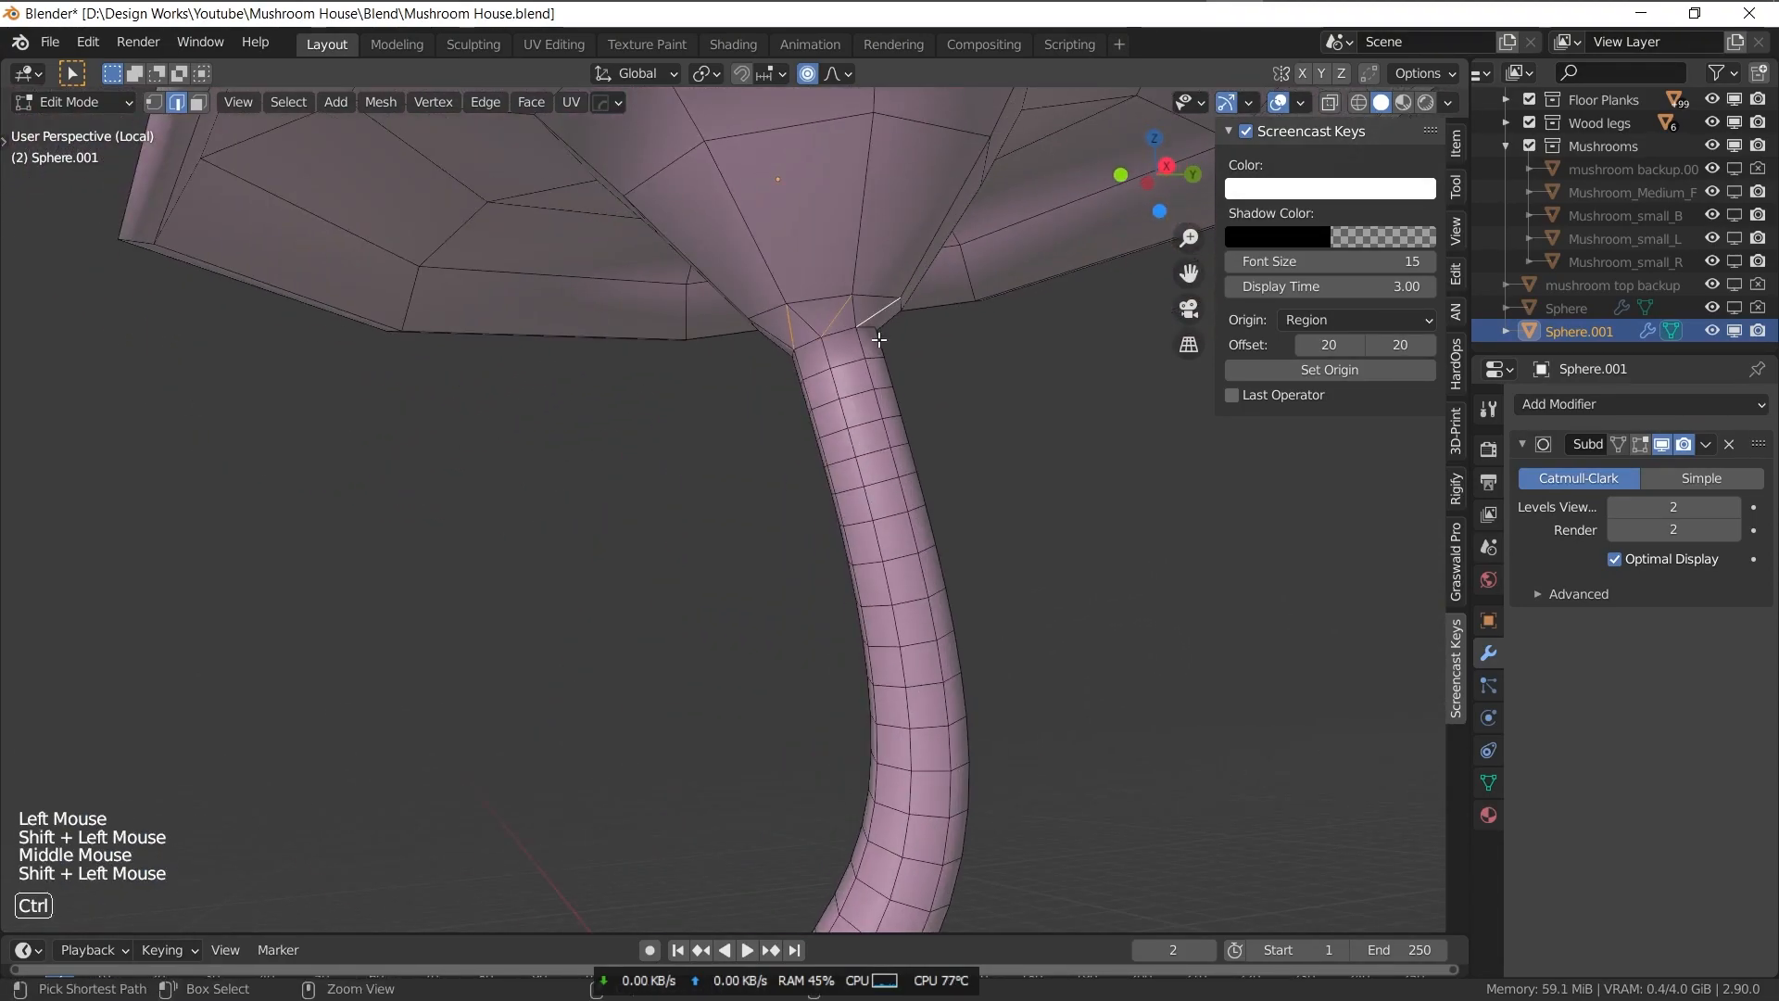
key(ctrl+x)
key(Tab)
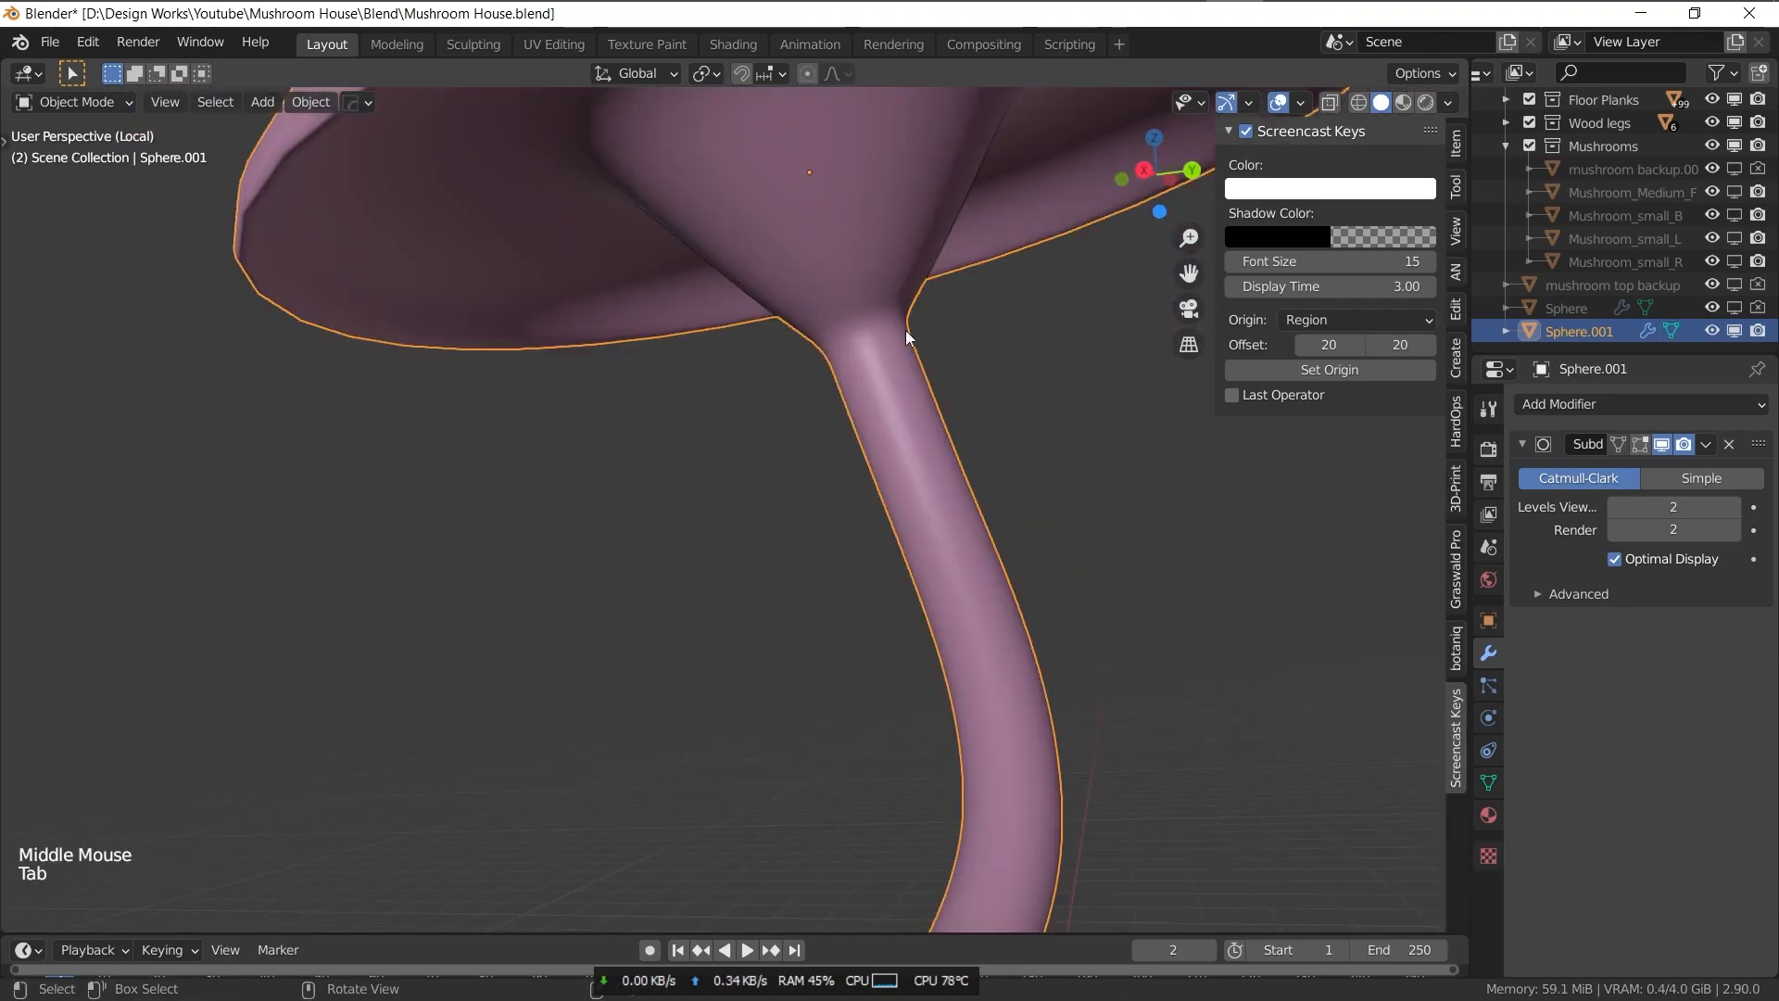
- Reopen the mesh for editing and slide the selected geometry along its edges near the cap-stem junction
scroll(906, 335, down, 1)
key(Tab)
key(g)
key(g)
click(1092, 308)
- Add an edge loop around the funnel above the stem and scale the loops there to smooth the transition
key(ctrl+r)
click(976, 328)
click(977, 329)
alt+click(960, 371)
key(s)
click(1094, 408)
key(s)
scroll(1073, 431, up, 4)
key(Tab)
scroll(1041, 417, down, 2)
middle_drag(1041, 417, 897, 121)
- Grow a selection from one cap vertex until it covers the cap down to the funnel, and scale it with proportional editing
key(Tab)
click(878, 277)
key(ctrl+KP_Add)
key(ctrl+KP_Add)
key(ctrl+KP_Add)
key(ctrl+KP_Add)
key(ctrl+KP_Add)
key(ctrl+KP_Add)
key(ctrl+KP_Add)
key(ctrl+KP_Add)
key(ctrl+KP_Add)
key(ctrl+KP_Add)
key(ctrl+KP_Add)
key(ctrl+KP_Add)
key(ctrl+KP_Add)
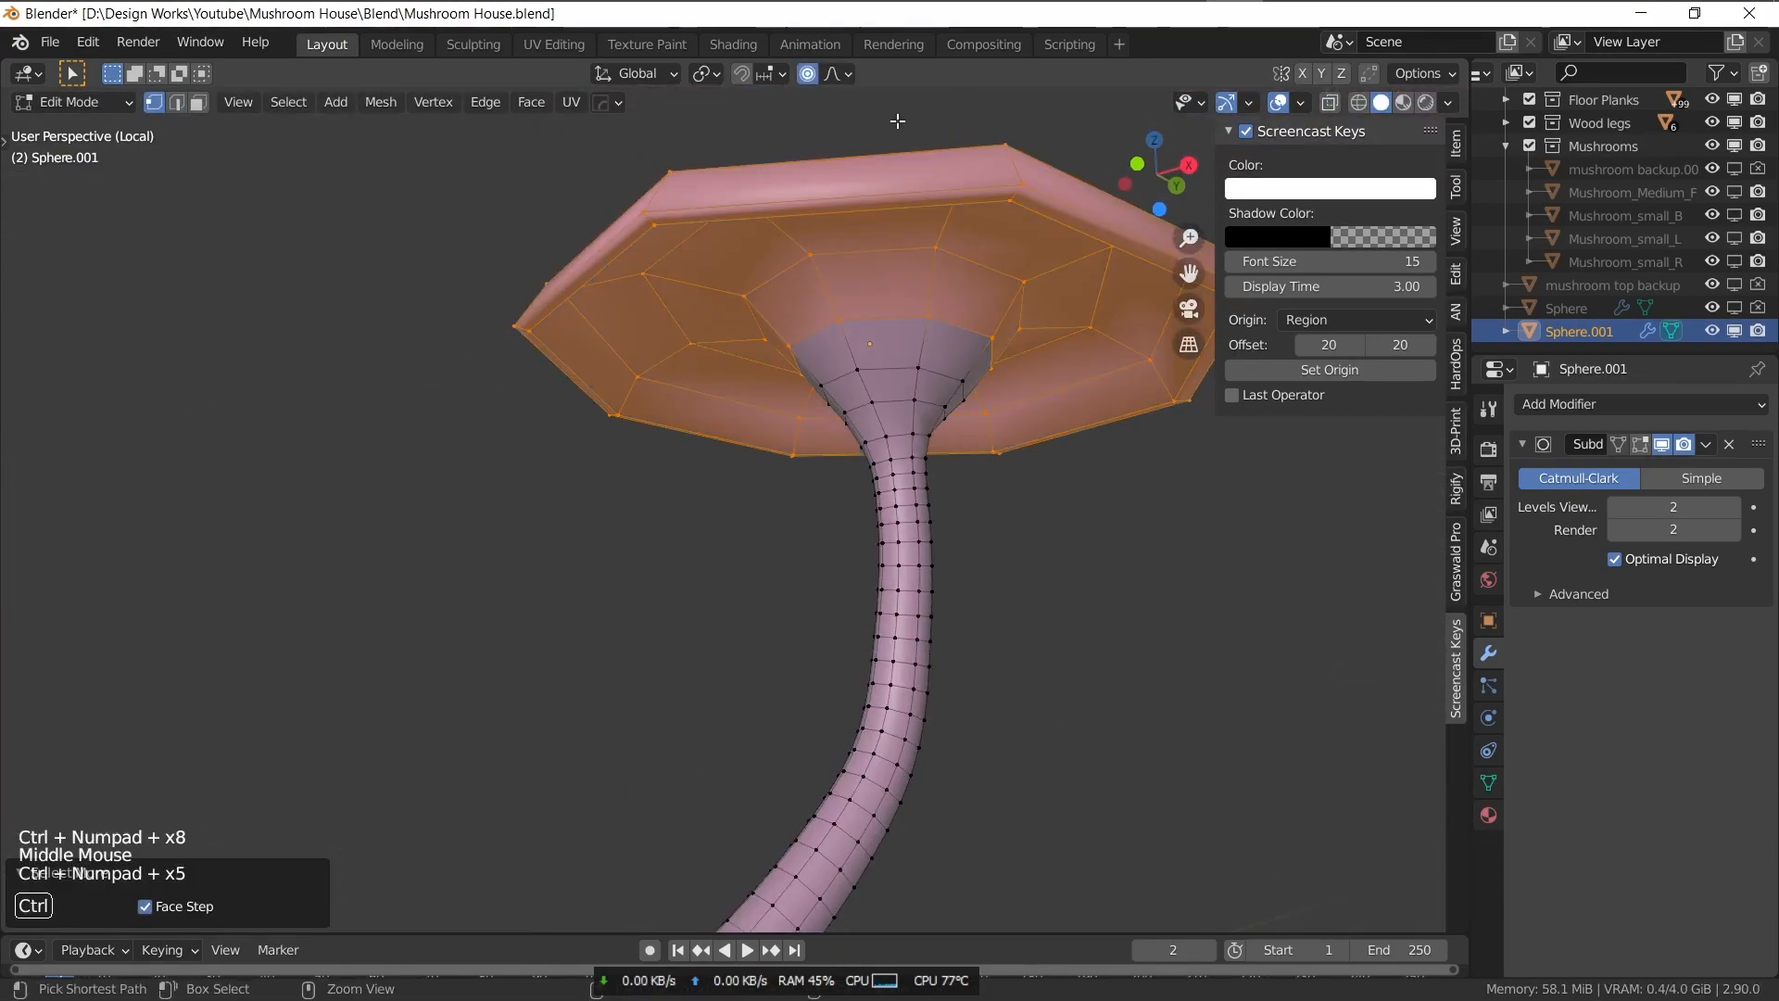
key(s)
click(1056, 374)
- Leave the mushroom's isolation and reopen its mesh for editing within the full scene
key(KP_Divide)
scroll(909, 361, down, 2)
middle_drag(909, 361, 721, 375)
key(ctrl+r)
key(Tab)
scroll(926, 352, down, 2)
scroll(1057, 436, up, 1)
key(Tab)
- Reshape the mushroom by moving several of its vertices with proportional editing
click(1056, 436)
key(g)
scroll(1065, 464, down, 3)
click(1064, 465)
key(g)
click(593, 363)
middle_drag(593, 364, 704, 343)
click(471, 178)
key(g)
click(508, 159)
click(683, 113)
key(g)
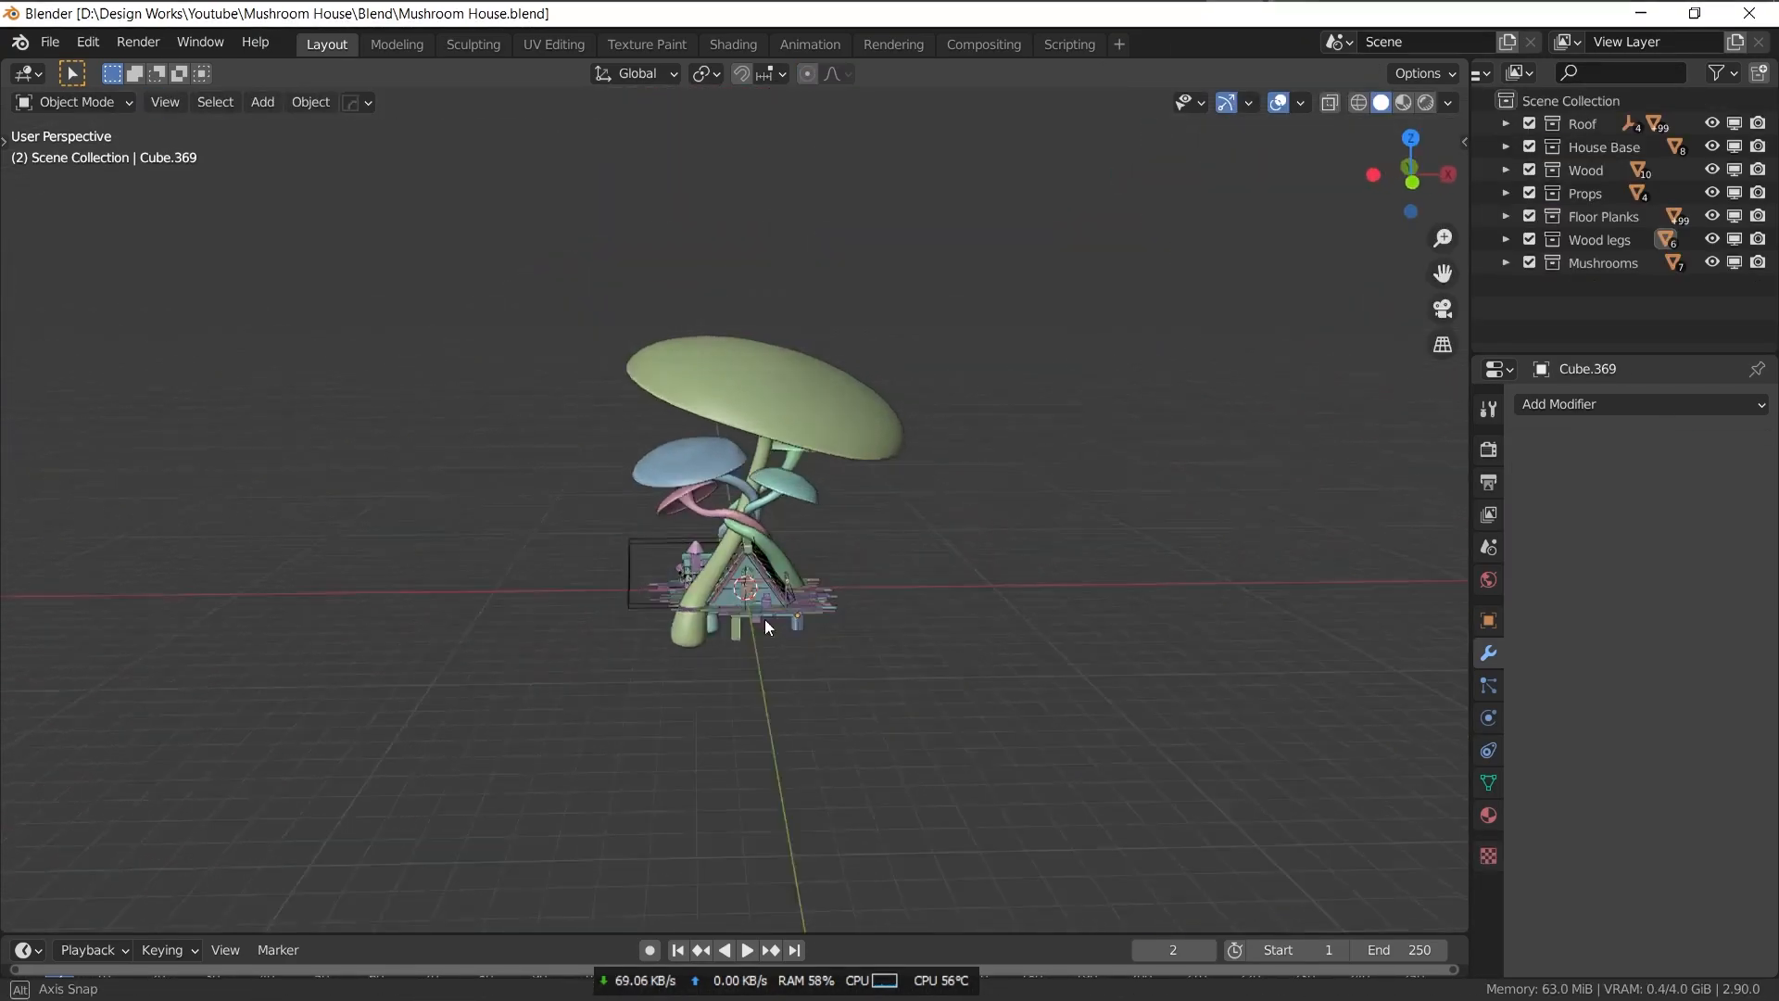
mouse_move(765, 619)
middle_down()
mouse_move(892, 602)
mouse_move(747, 602)
middle_up()
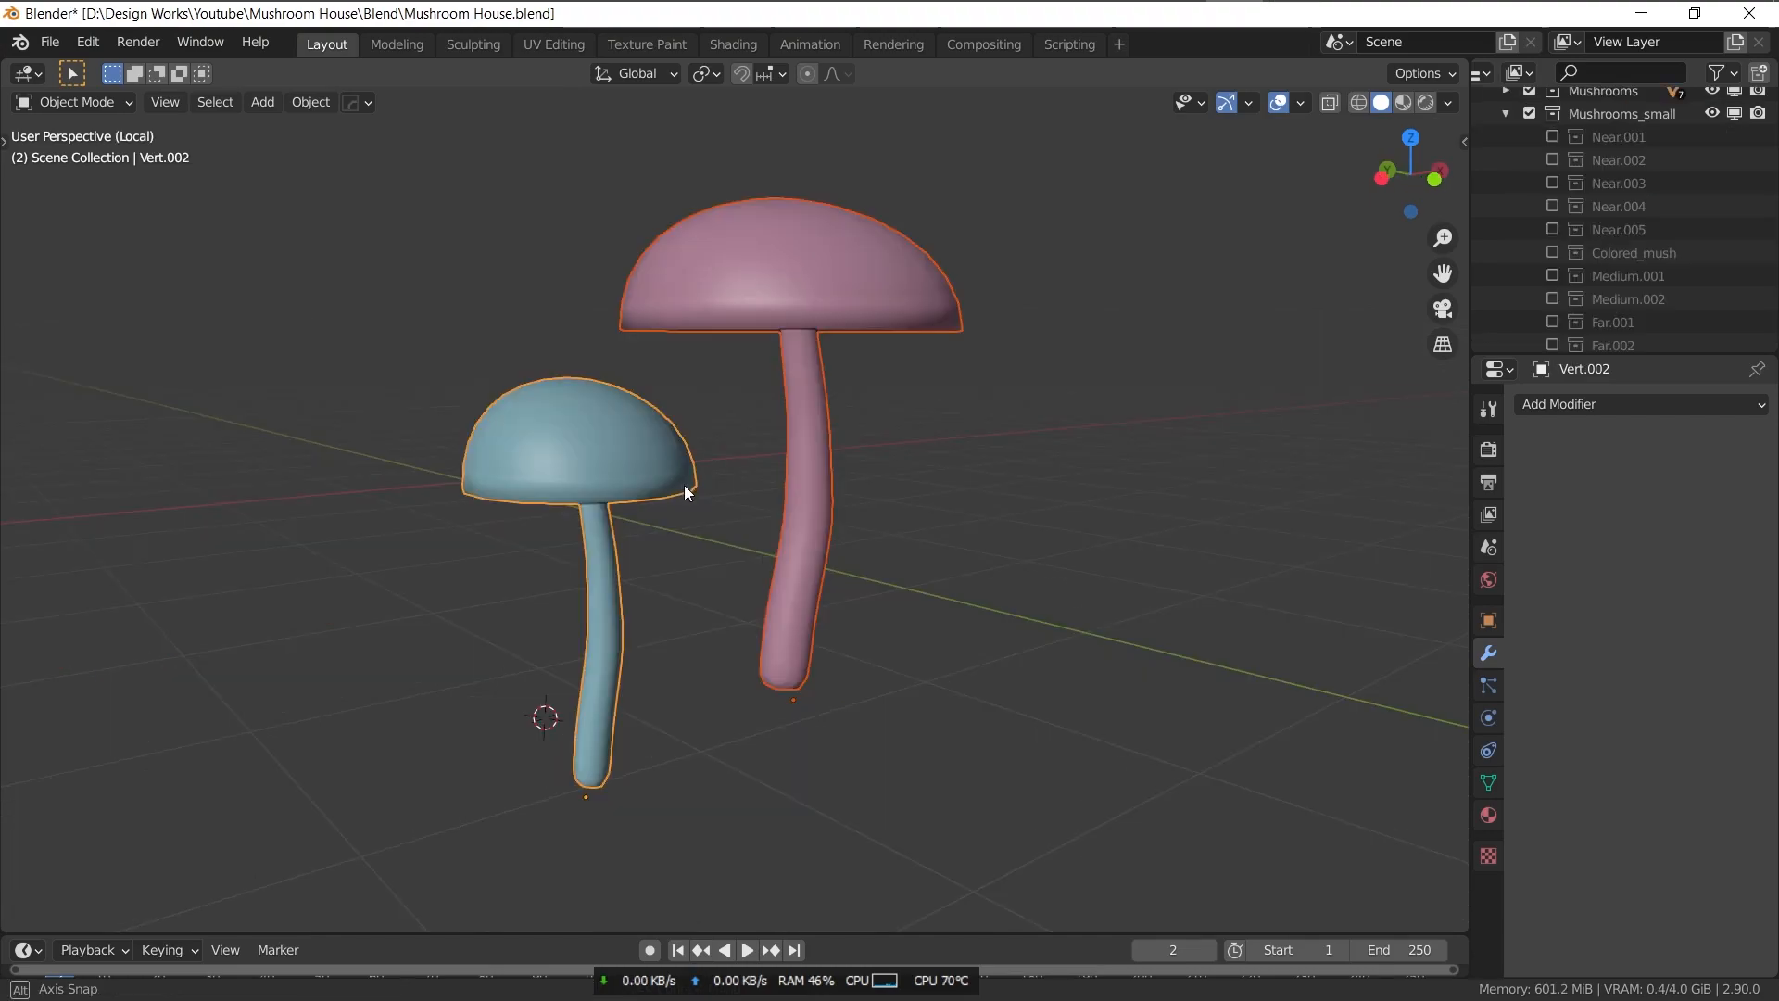
- Examine the two small mushrooms from below in edit mode, selecting the pink one's linked stem and trying to move it
middle_drag(686, 488, 820, 456)
key(Tab)
key(l)
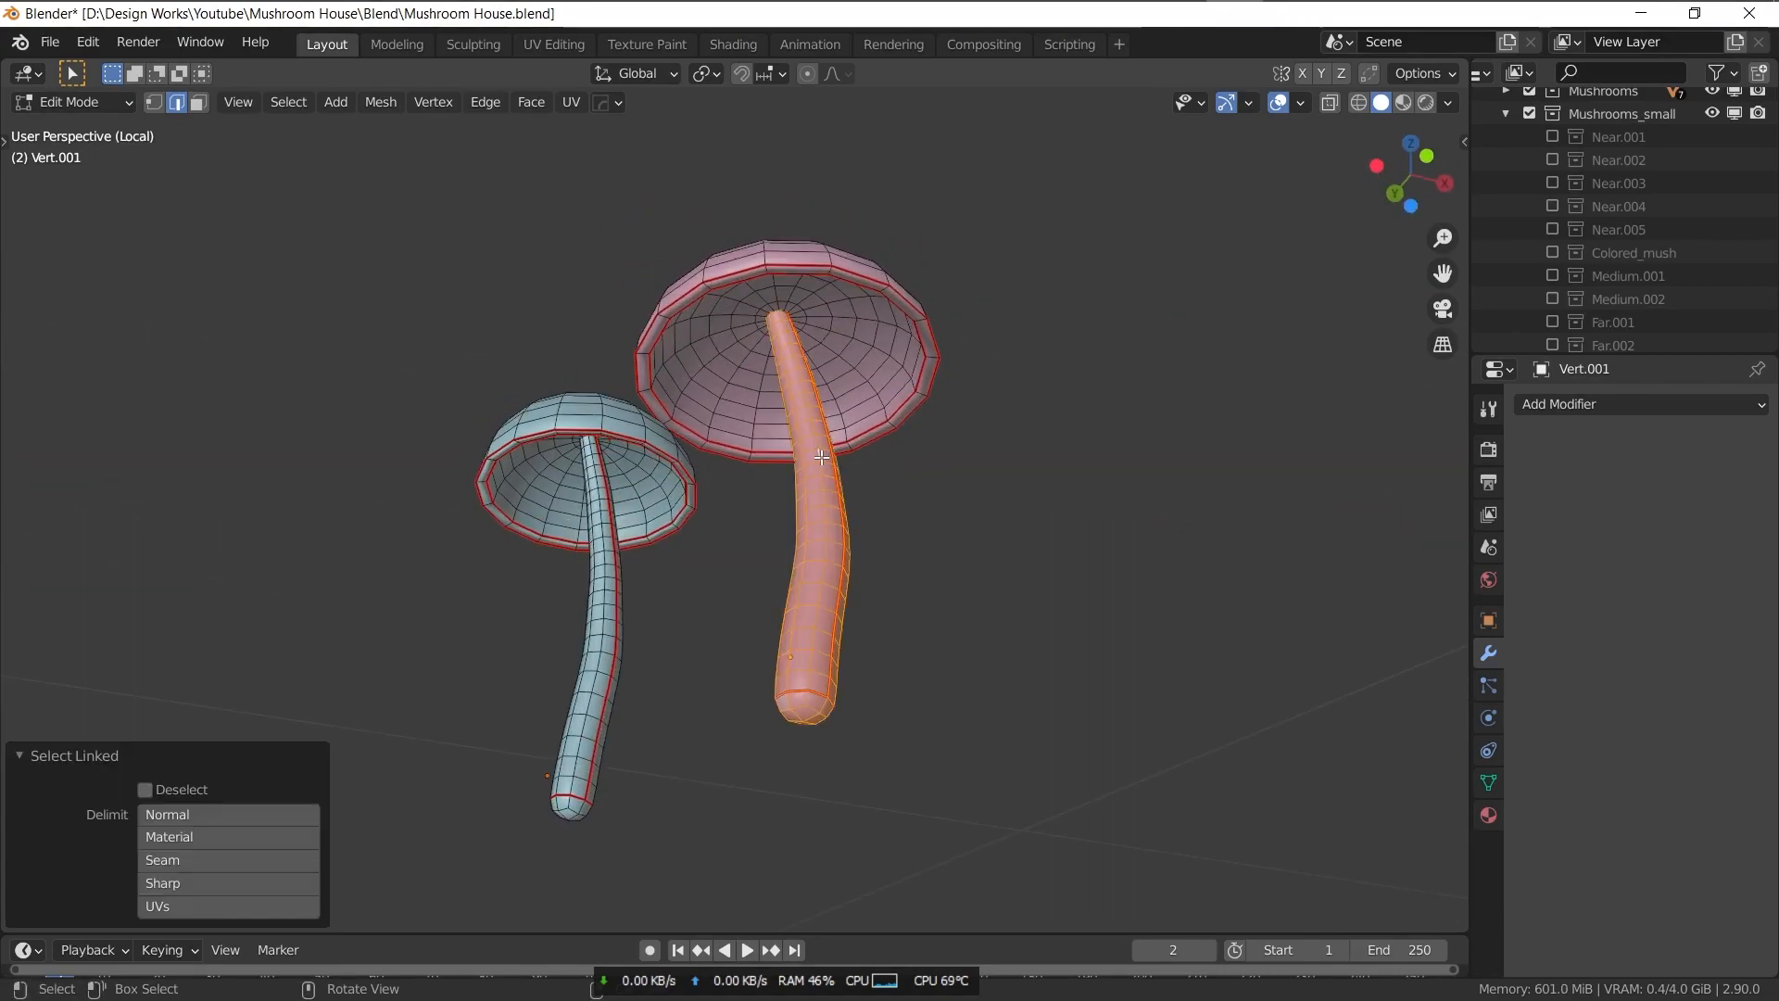
key(g)
key(Escape)
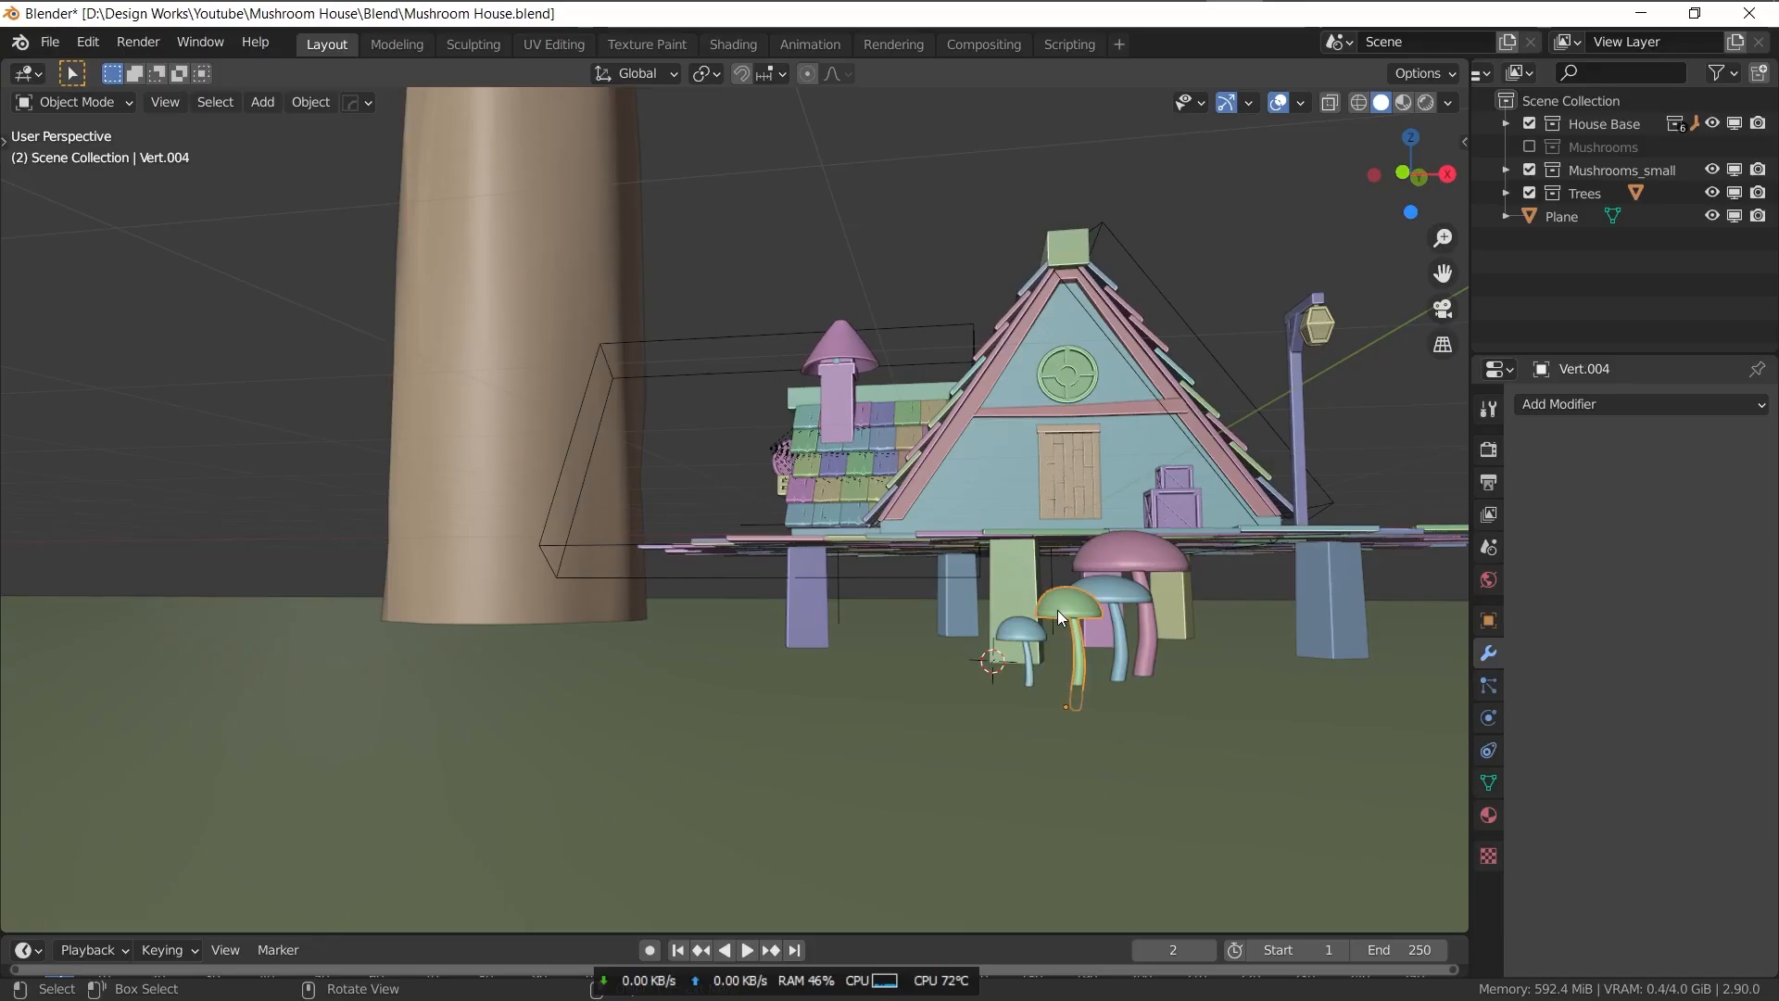
- Lower the green mushroom vertically into the ground and move the small blue mushroom beside it down slightly
key(g)
key(z)
click(1036, 632)
click(1034, 633)
key(g)
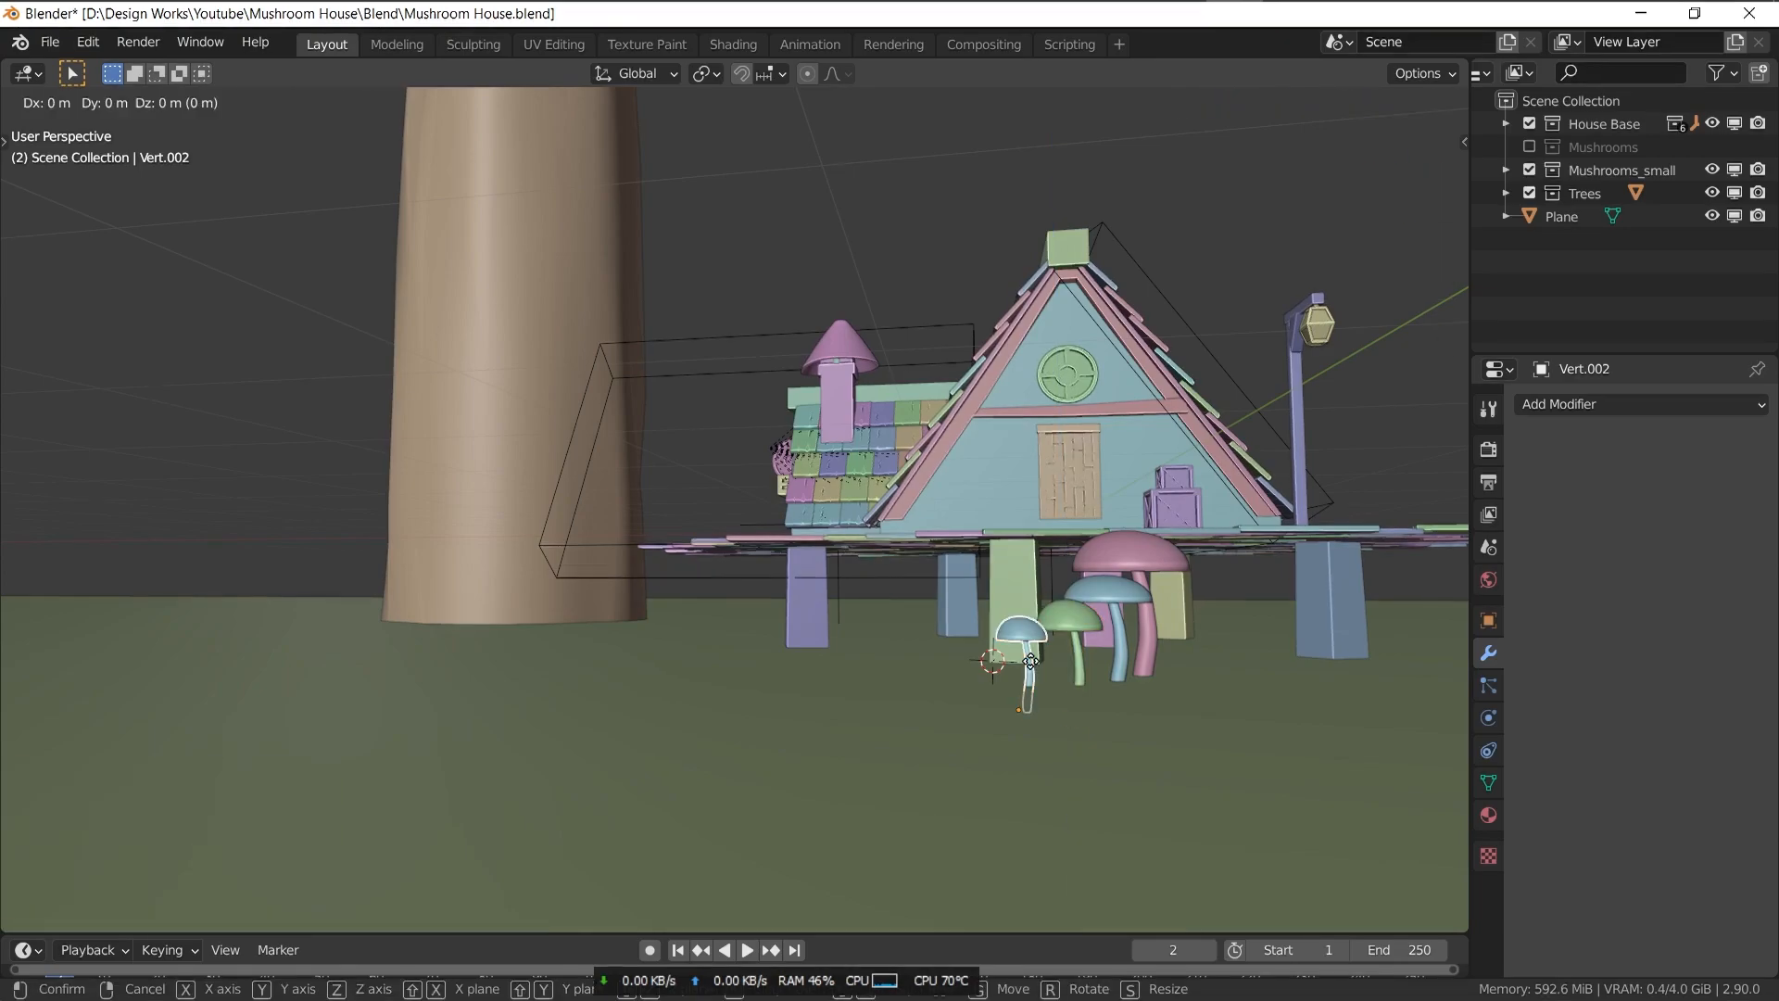
click(1031, 651)
- Duplicate the small blue mushroom, scale the copy, and place it in the cluster in front of the house
key(shift+d)
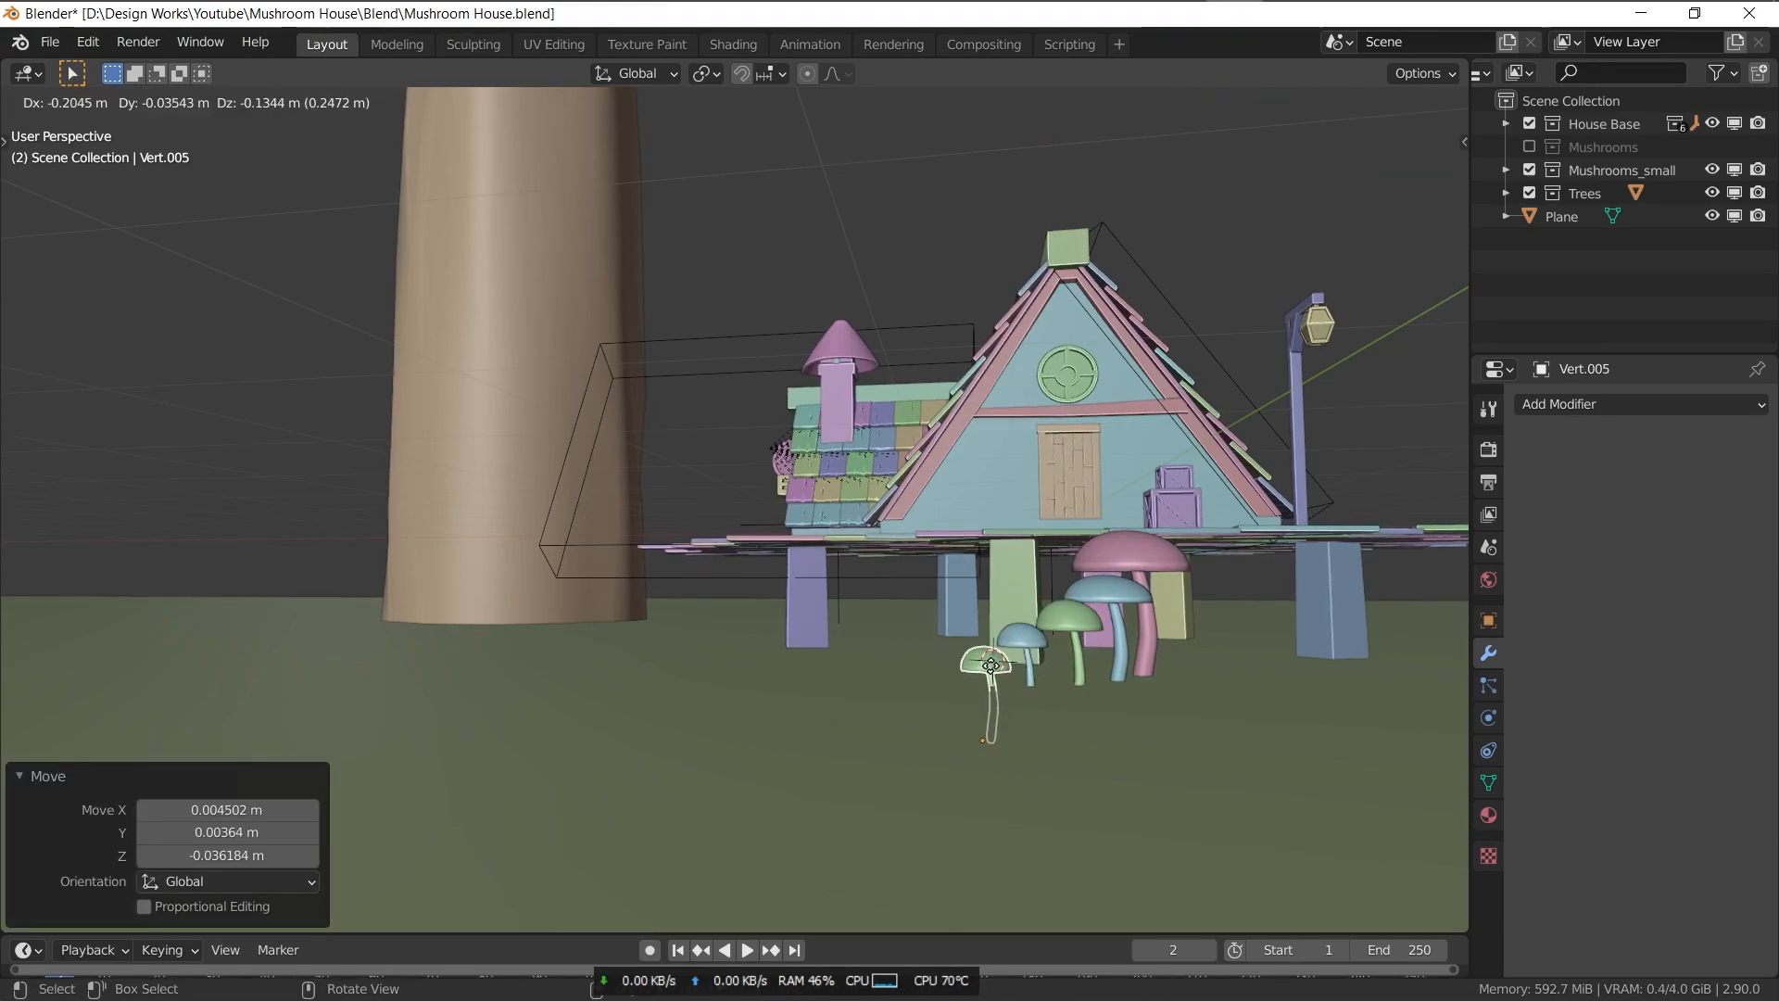
click(1024, 654)
key(s)
click(1047, 663)
key(g)
click(1078, 683)
- Add two neighbouring small mushrooms to the selection and move them together within the cluster
middle_drag(1076, 674, 959, 627)
shift+click(947, 635)
shift+click(982, 622)
key(g)
click(988, 632)
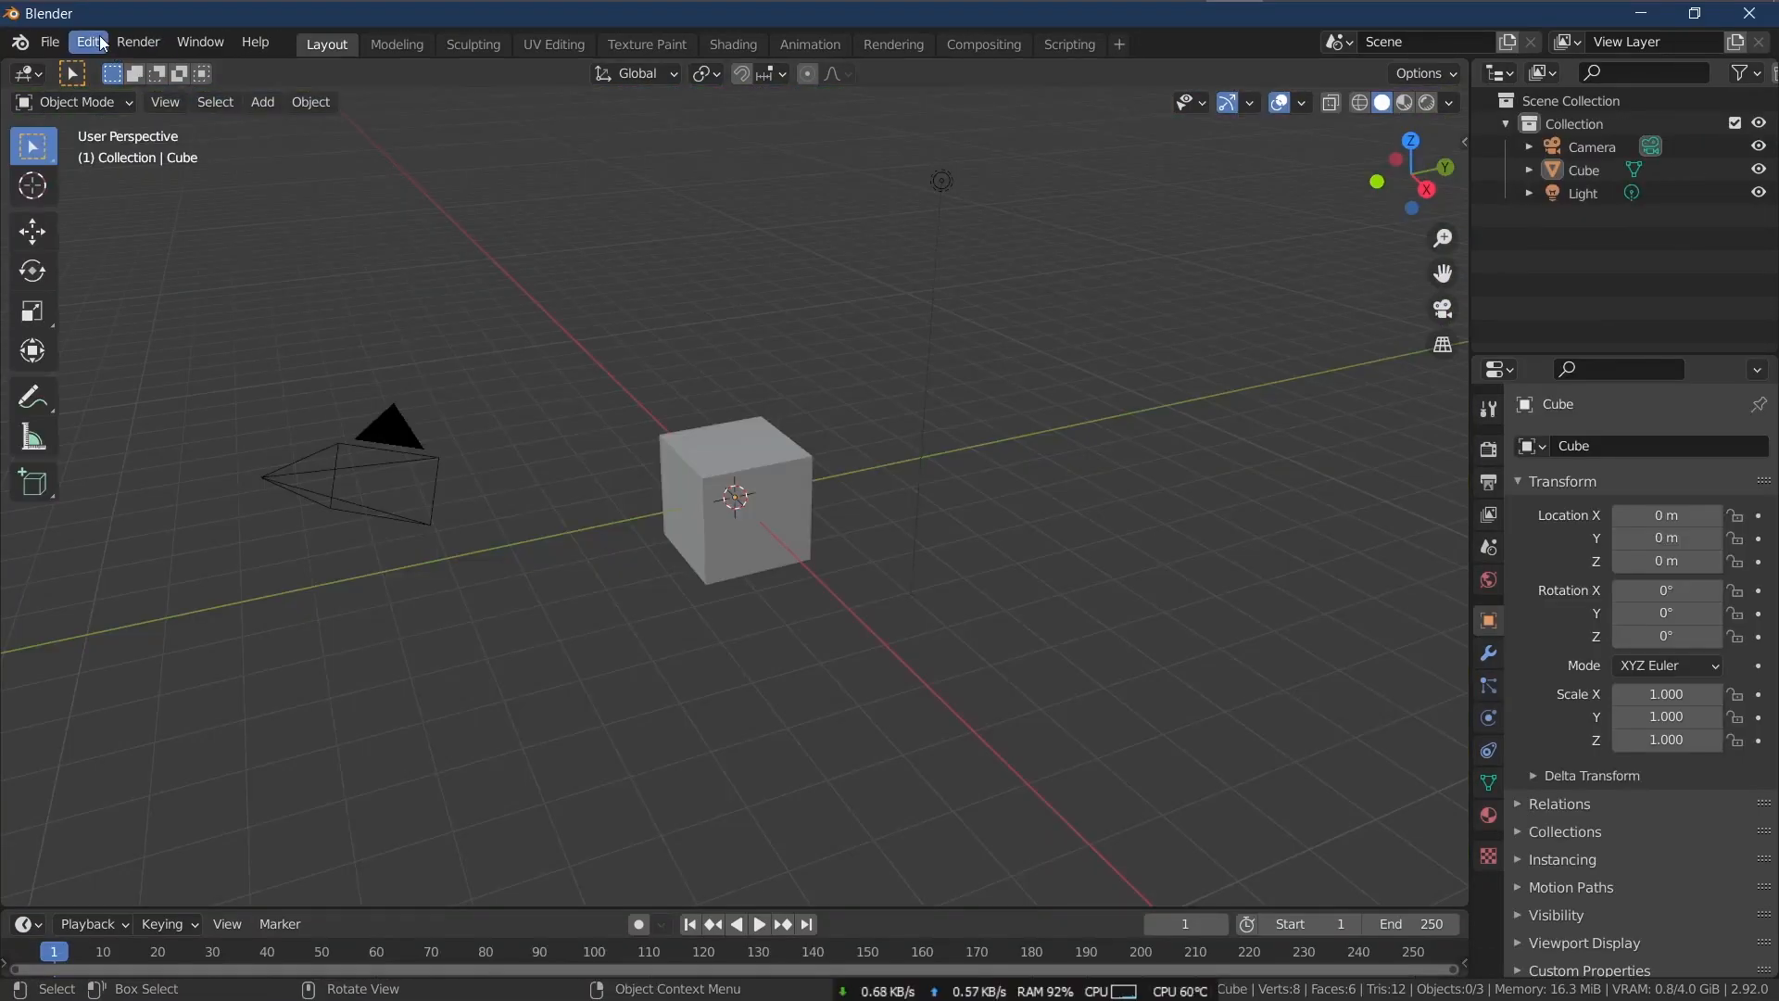
- Open the program preferences in the new default scene
click(90, 42)
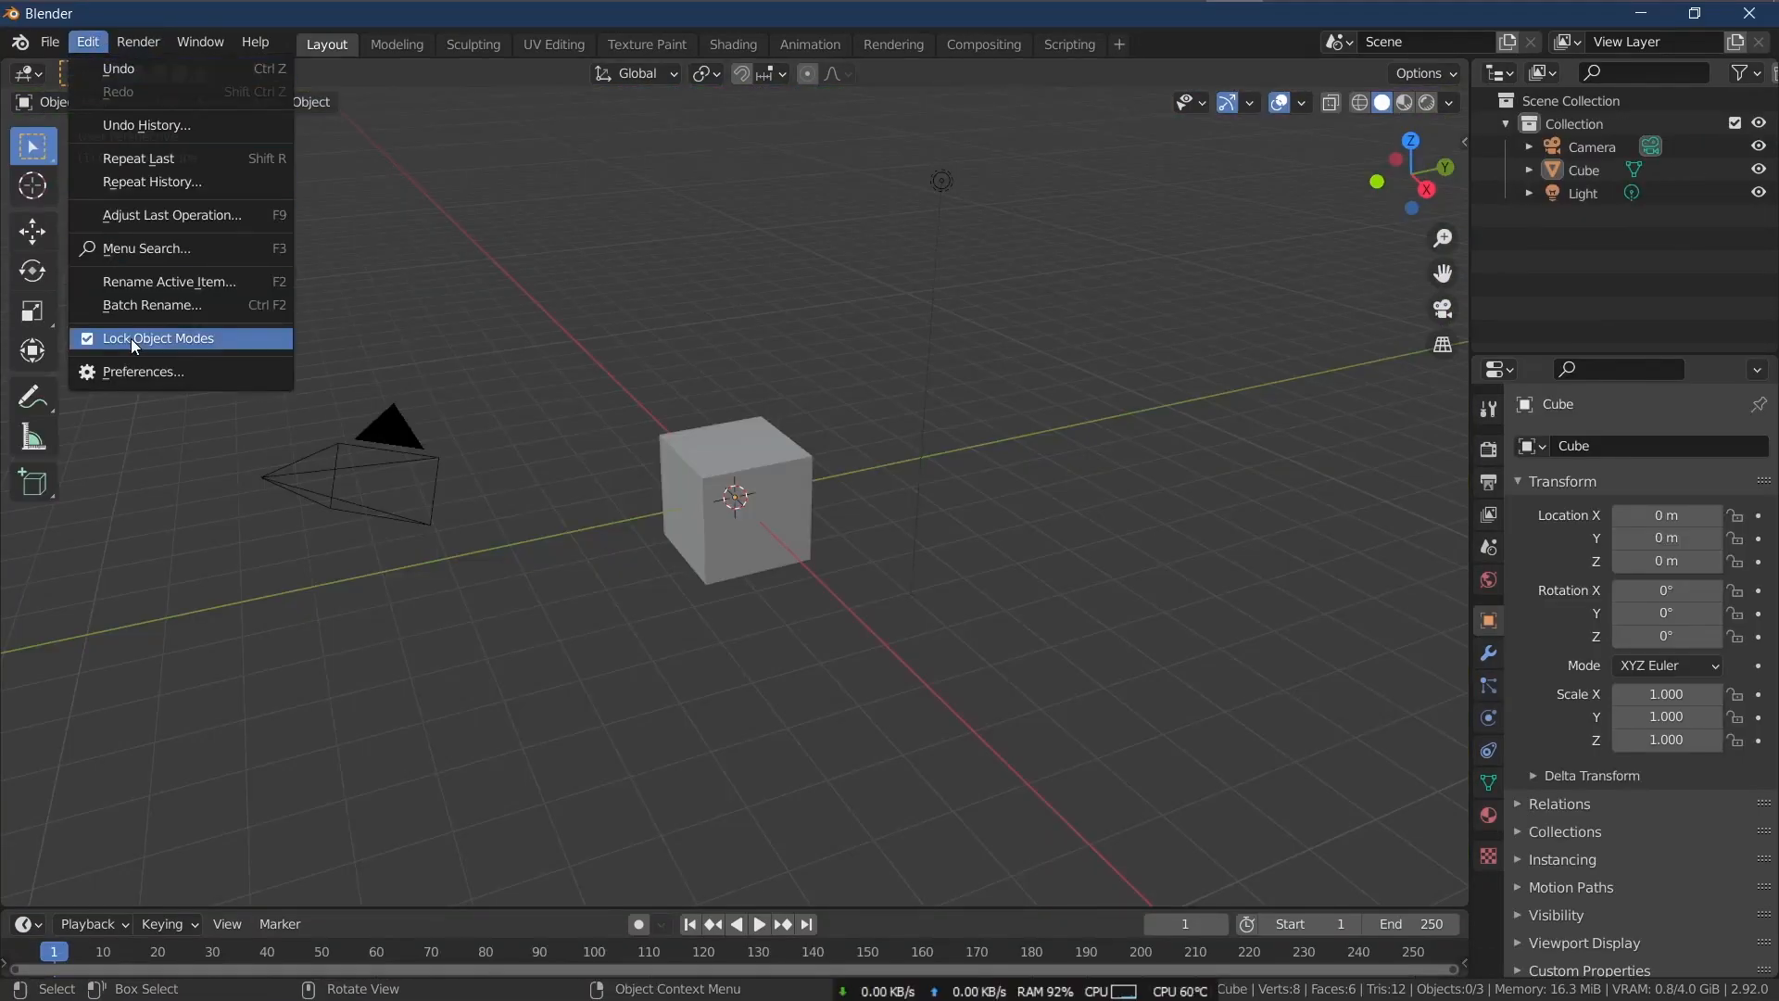
- Search the add-on preferences for "ivy" and check the details of the IvyGen add-on
click(139, 373)
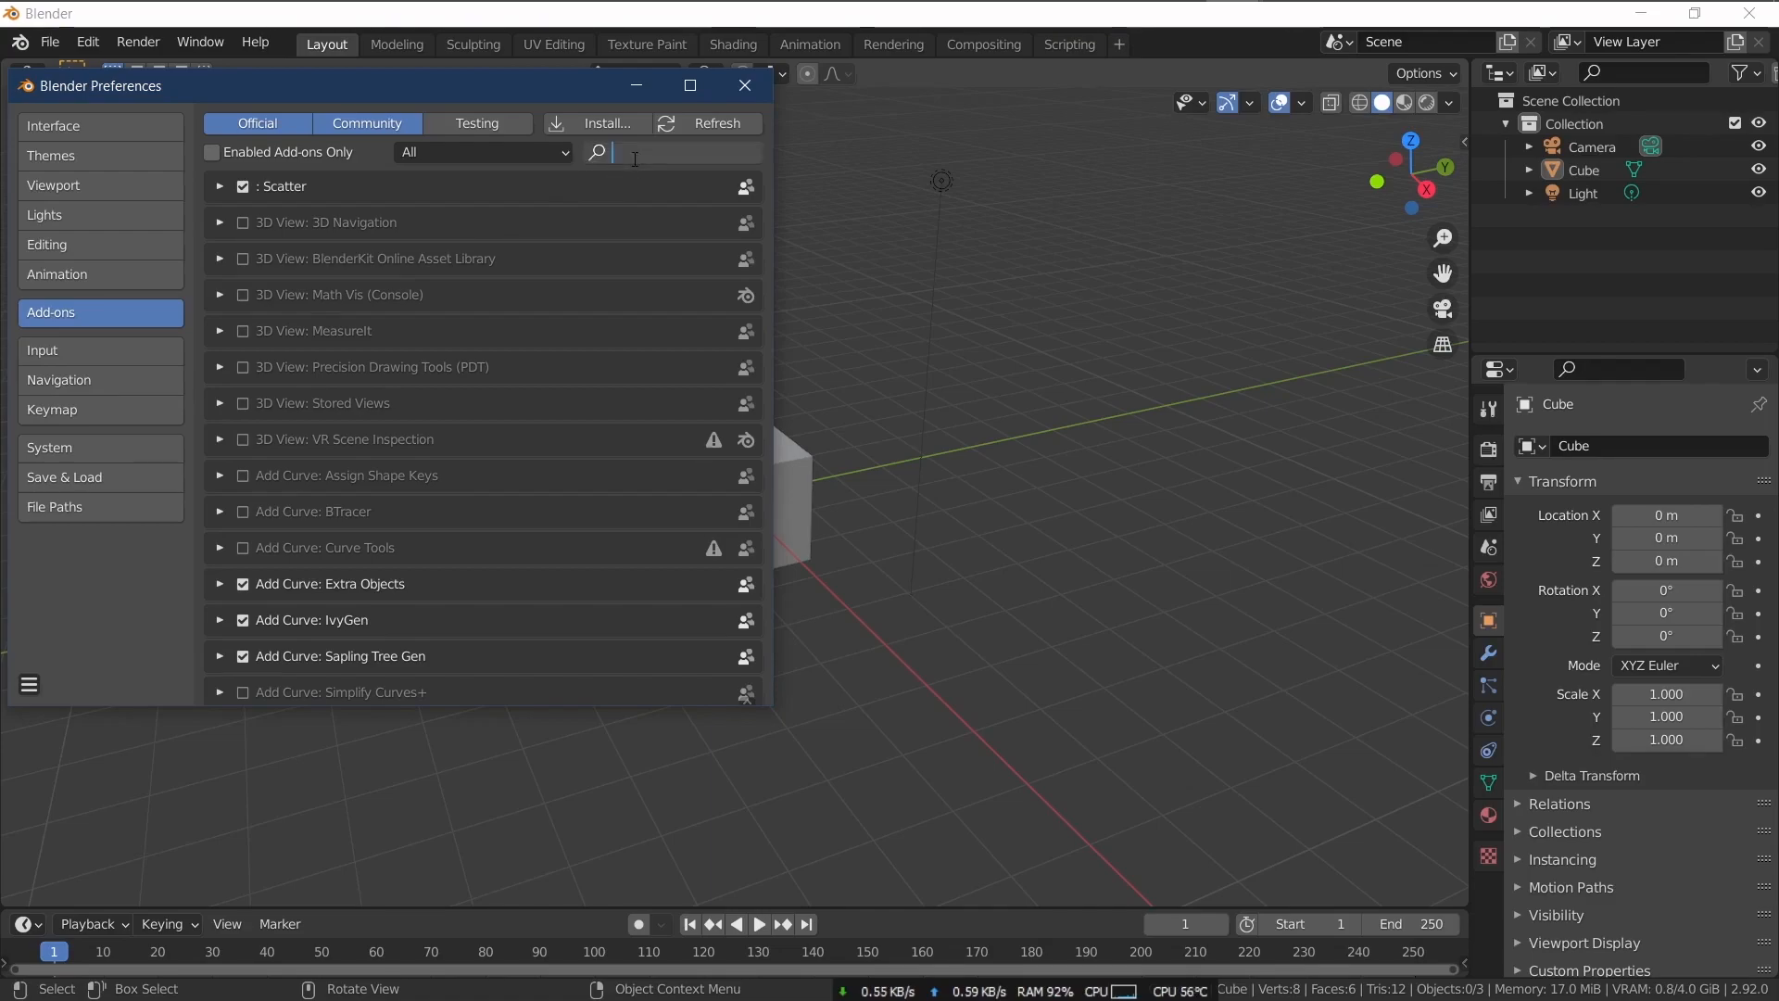
text(ivy)
key(Return)
click(220, 186)
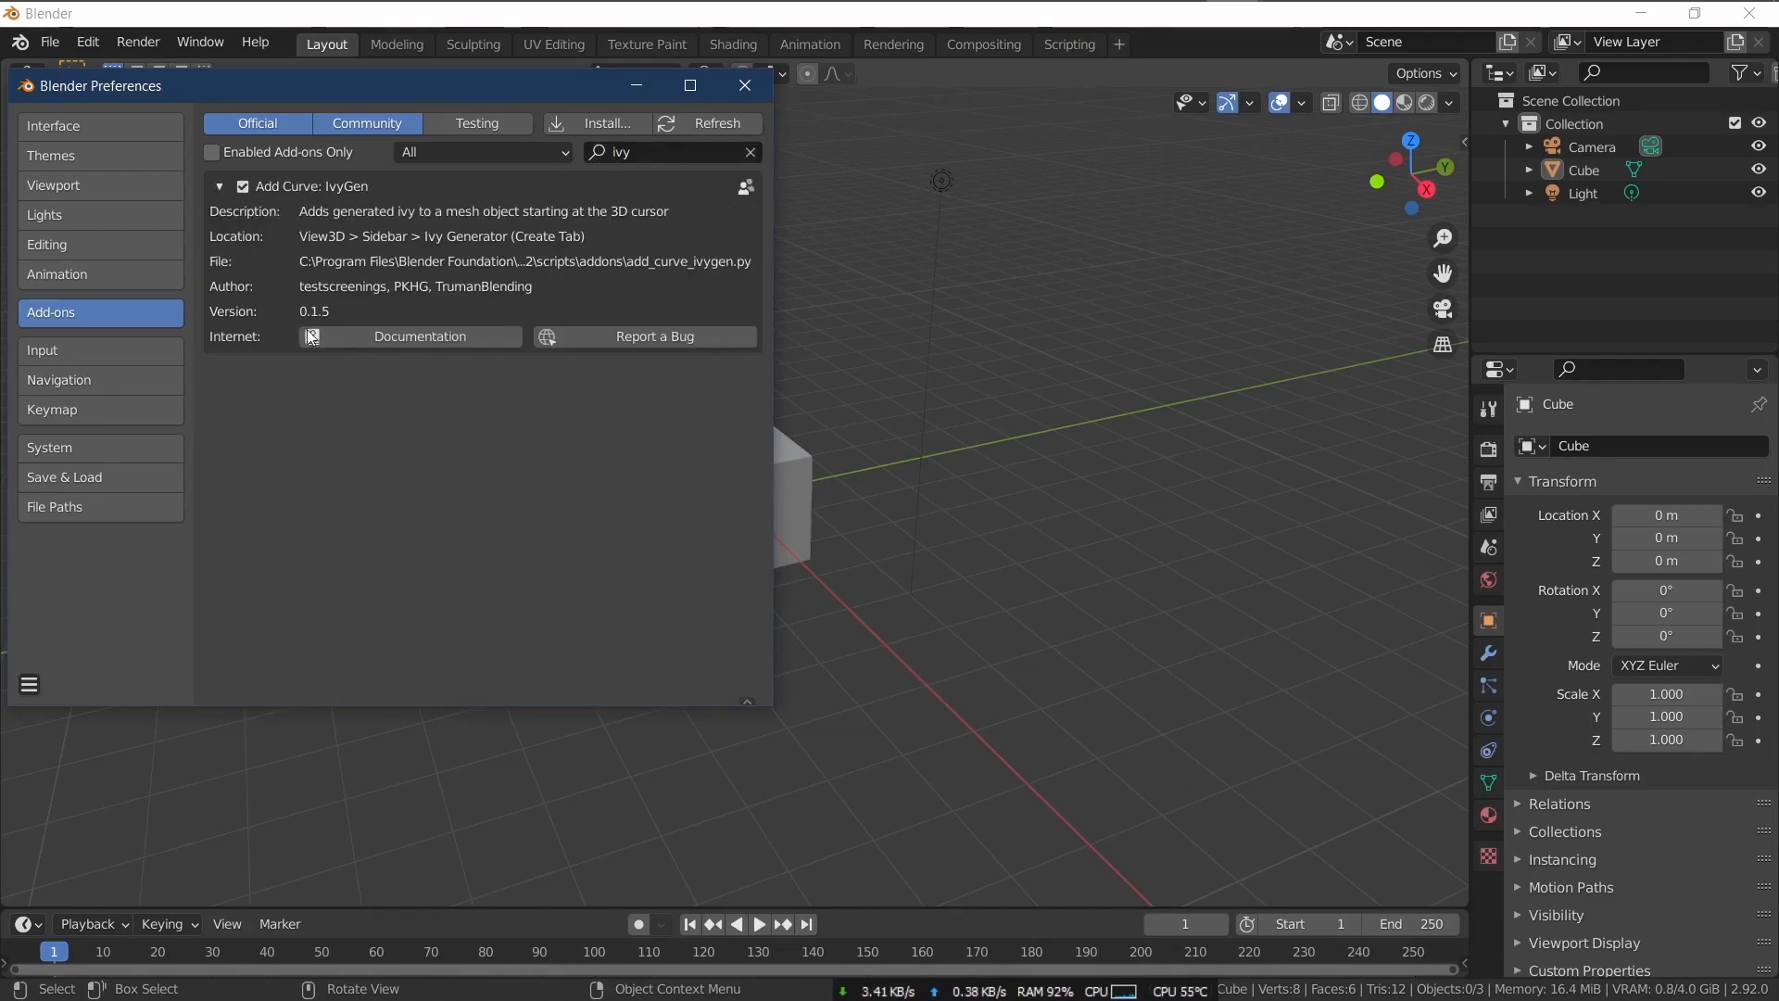
click(743, 85)
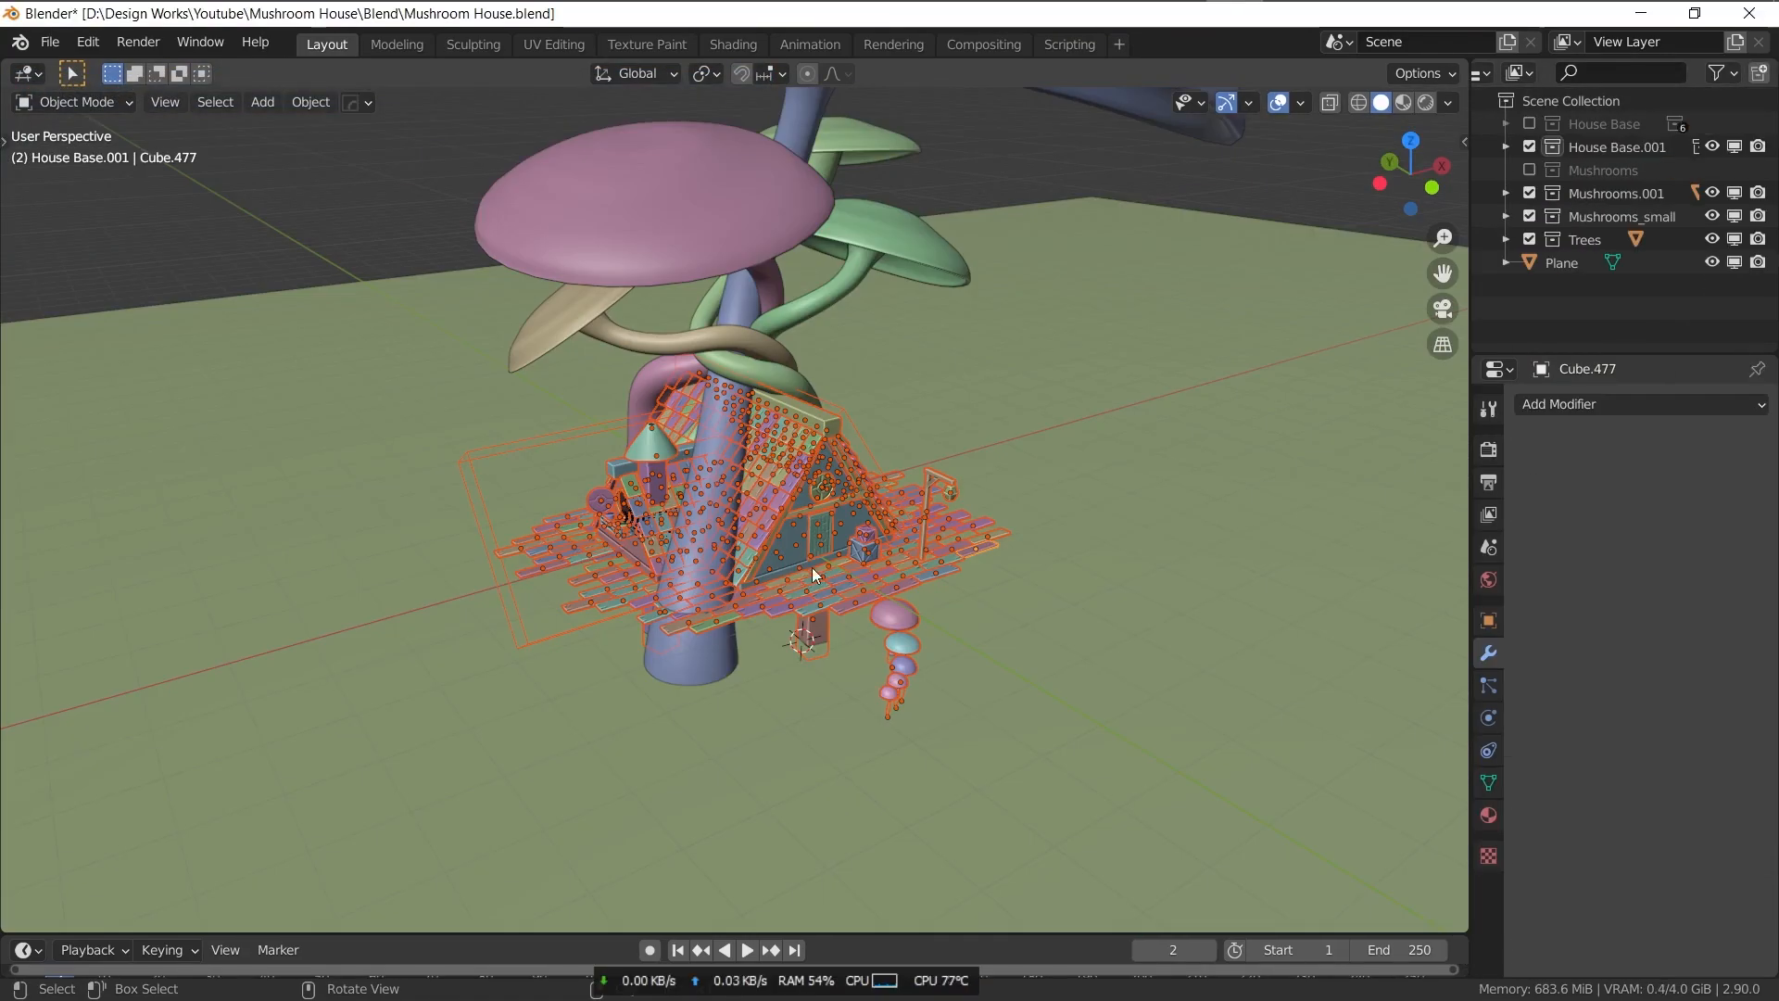
- Convert the house parts and the objects of the Mushrooms.001 collection to meshes
key(ctrl+a)
click(952, 552)
right_click(1606, 191)
click(1606, 185)
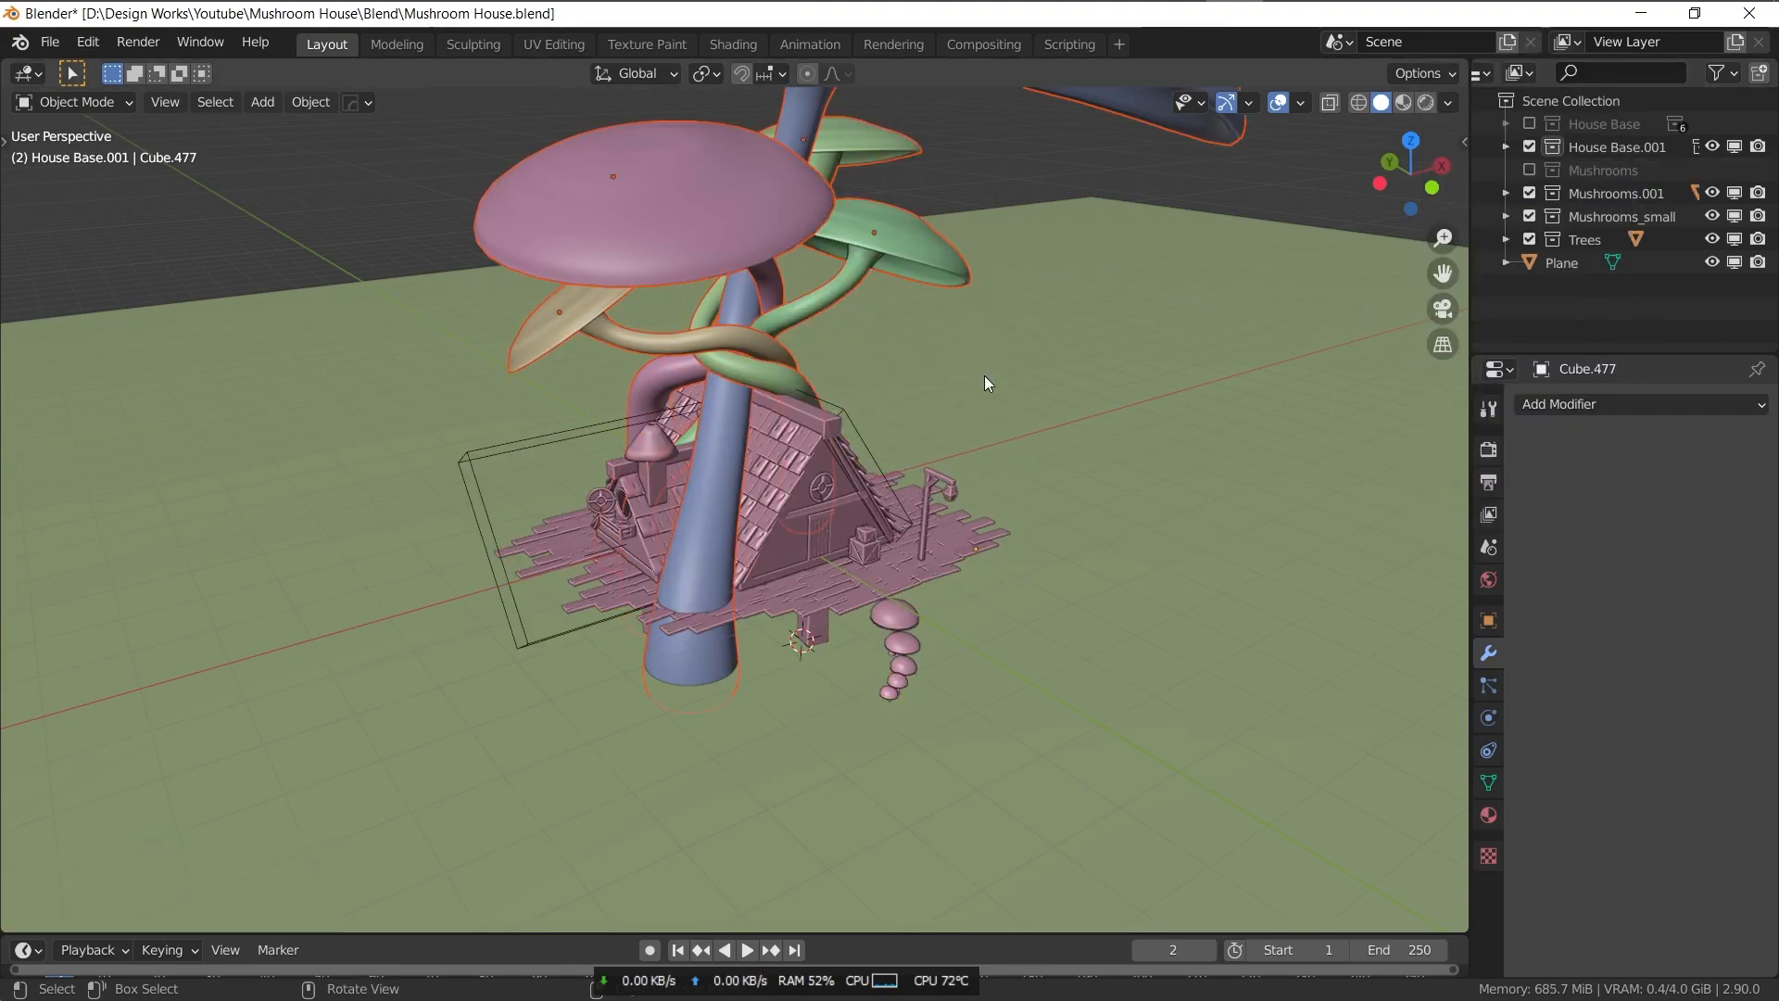
key(ctrl+a)
click(860, 360)
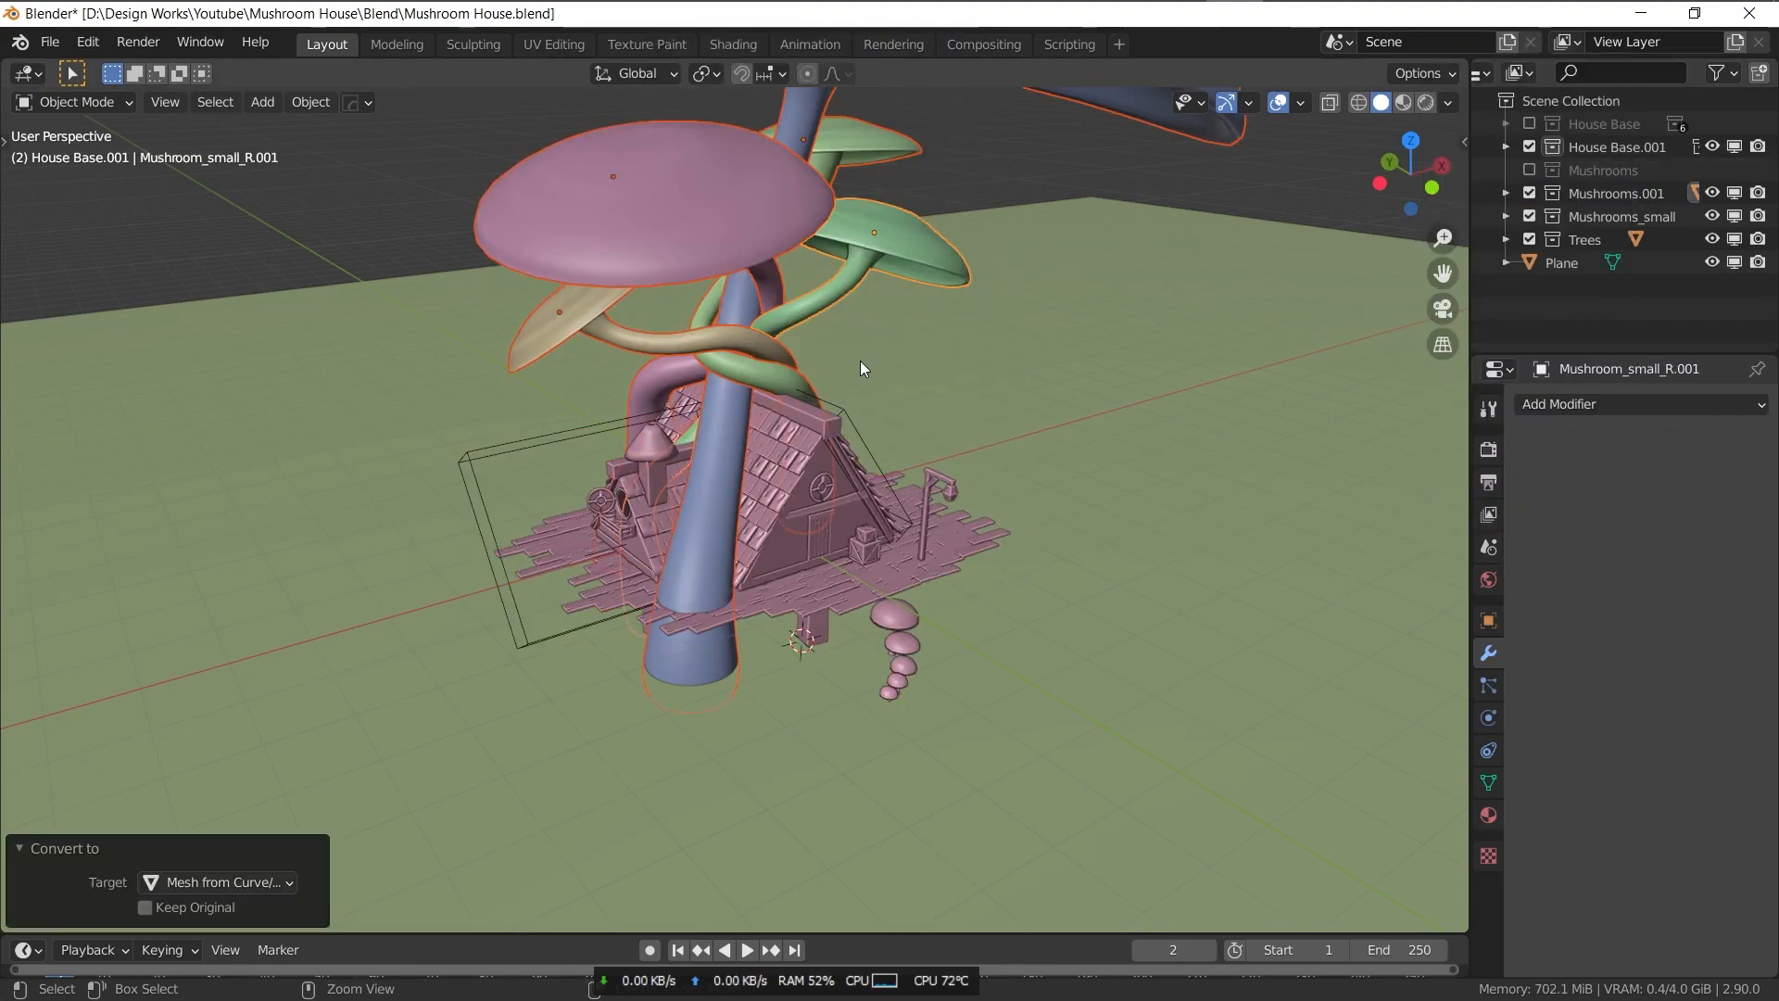
- Join the house and mushroom meshes into one object and move it to a new collection named Ivy
click(809, 491)
key(a)
key(m)
click(1225, 364)
text(Ivy)
key(Return)
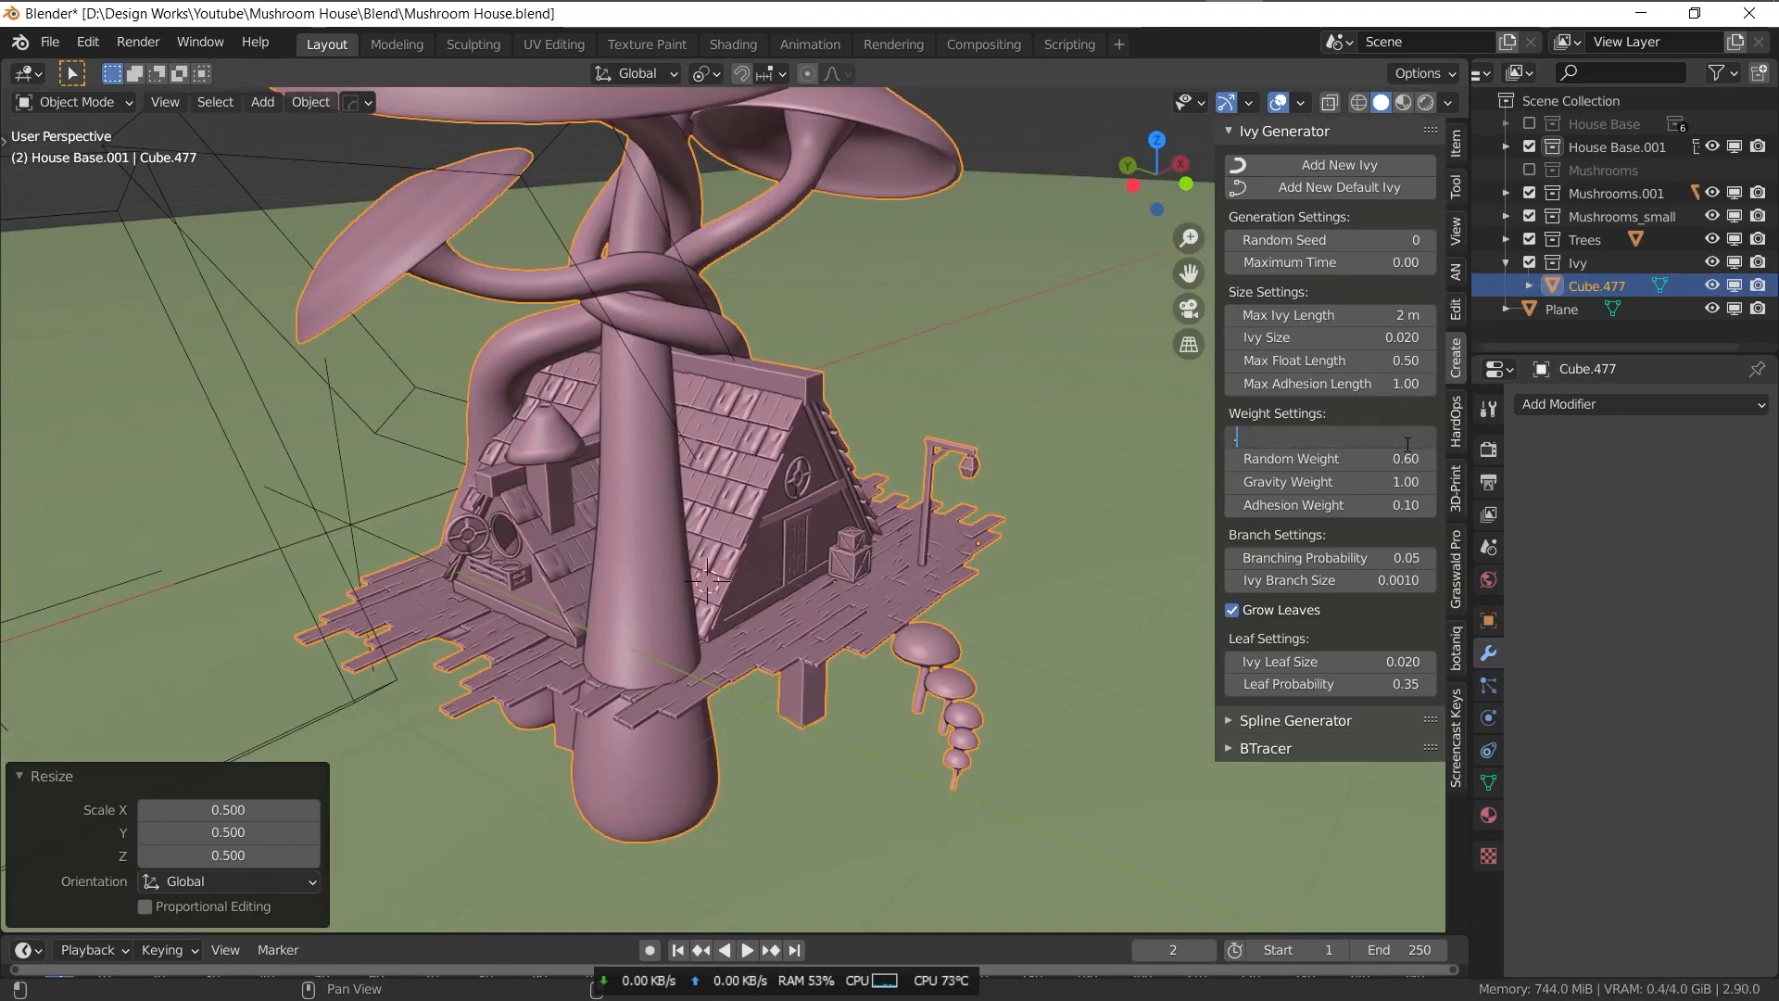
- Set the Ivy Generator's primary weight to 0.70 and branching probability to 0.03, and turn off leaf growth
text(0.7)
key(Return)
drag(1372, 558, 1344, 557)
click(1232, 610)
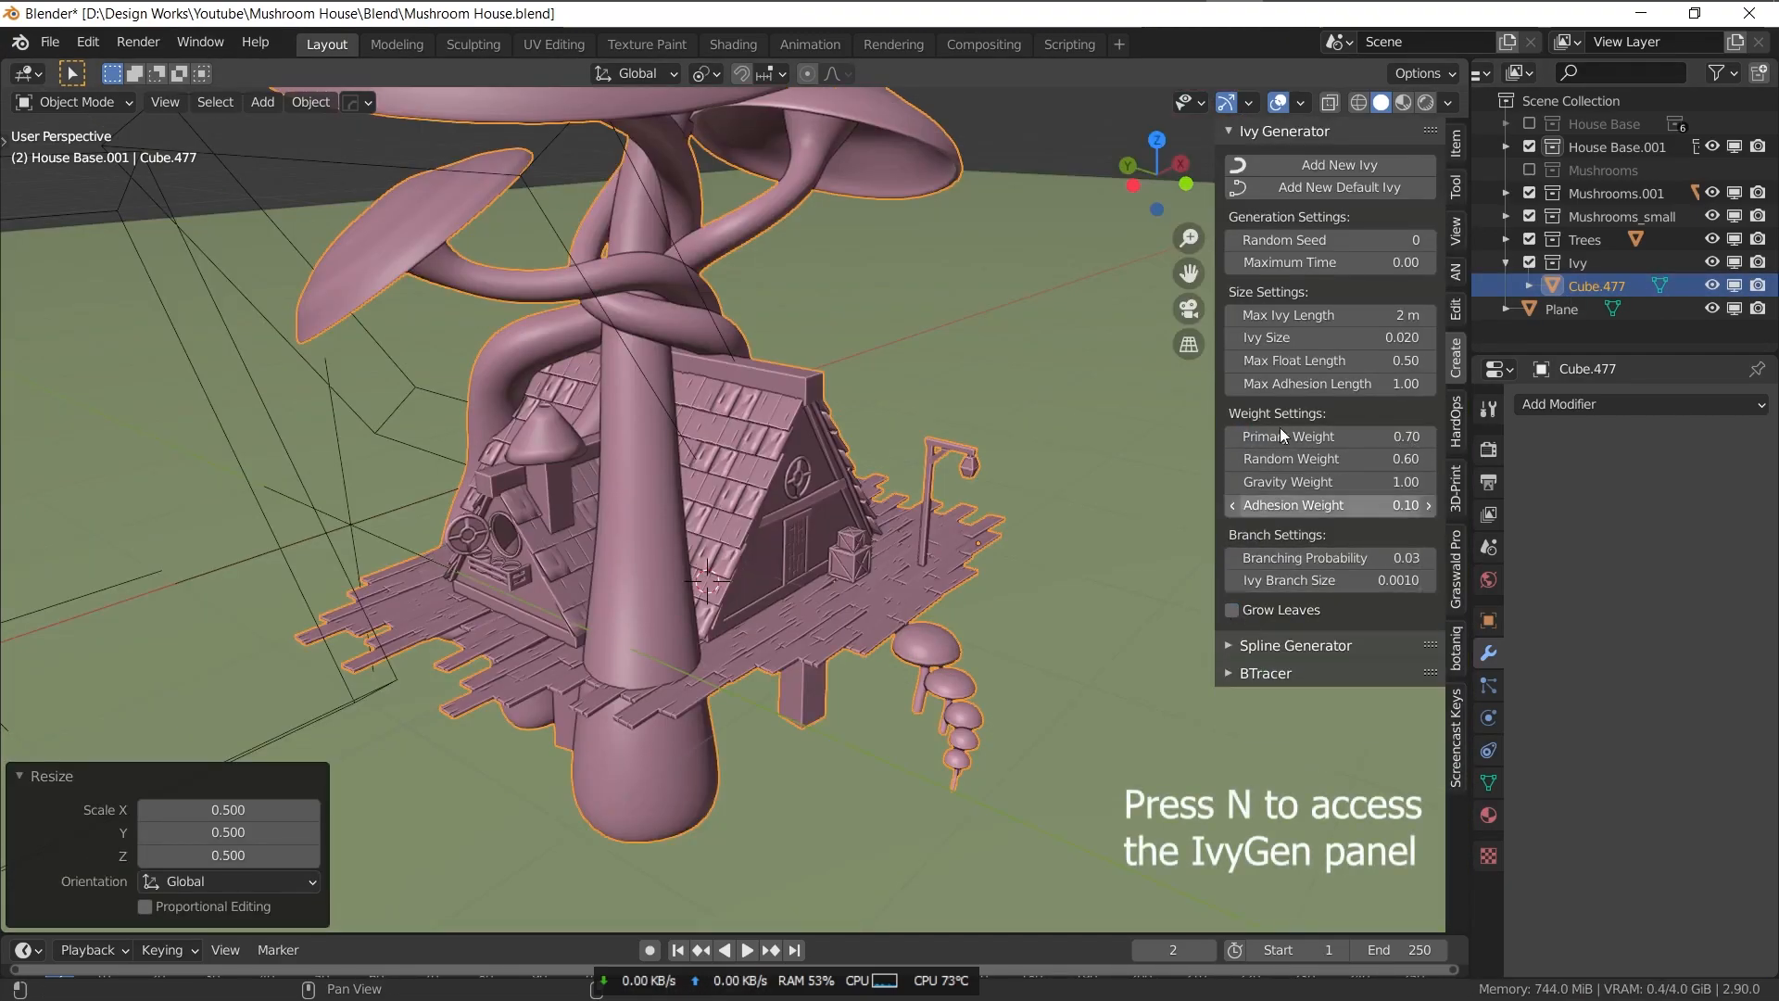
- Grow a new ivy on the roof with a maximum length of 4 m and a branching probability of 0.01
click(1338, 165)
drag(1297, 315, 1334, 315)
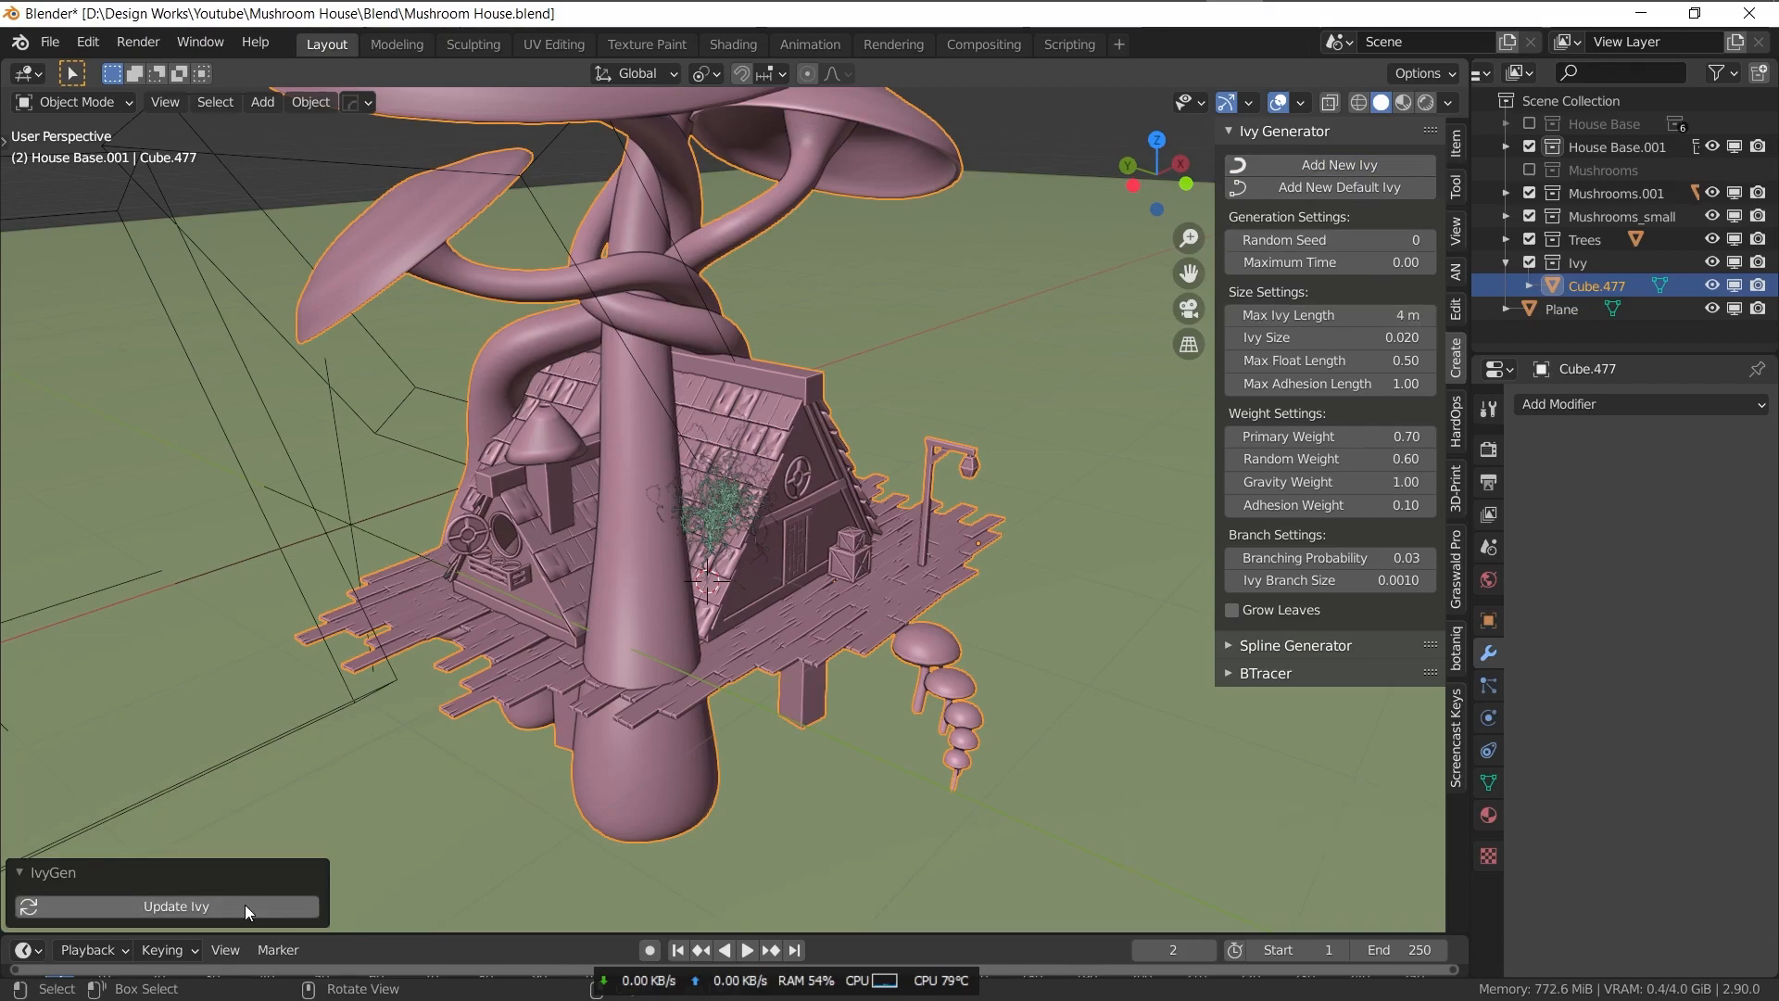
click(244, 905)
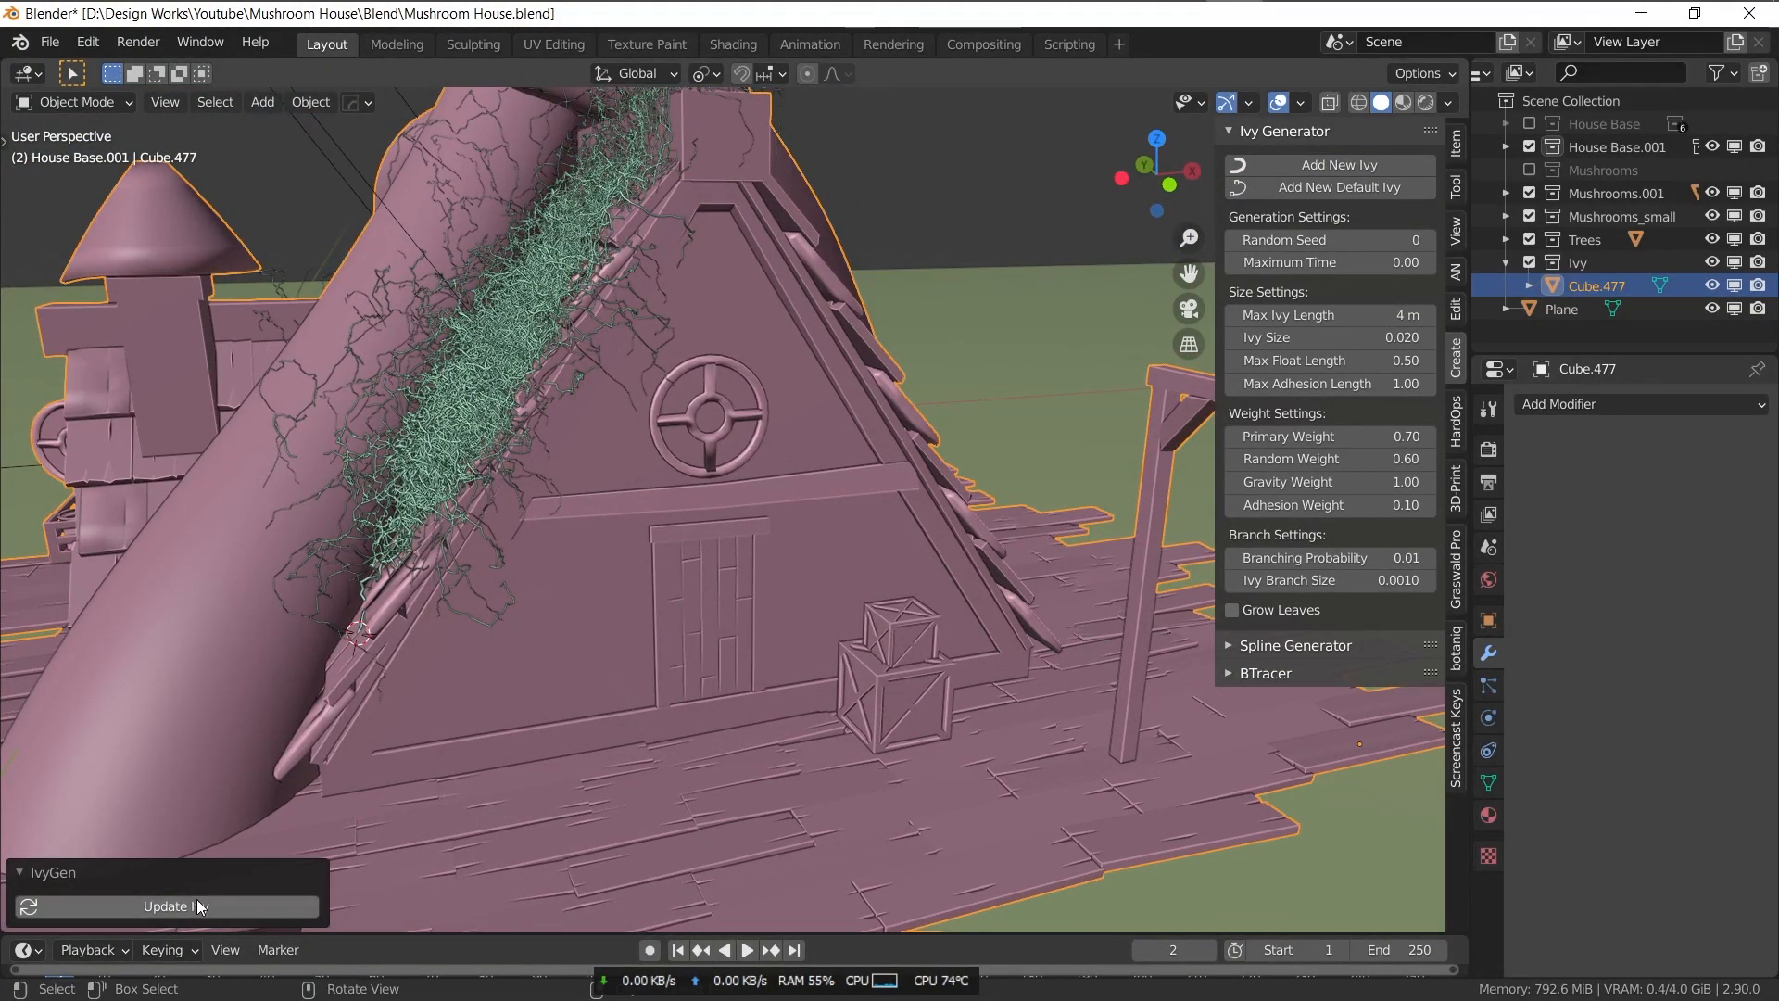
click(198, 906)
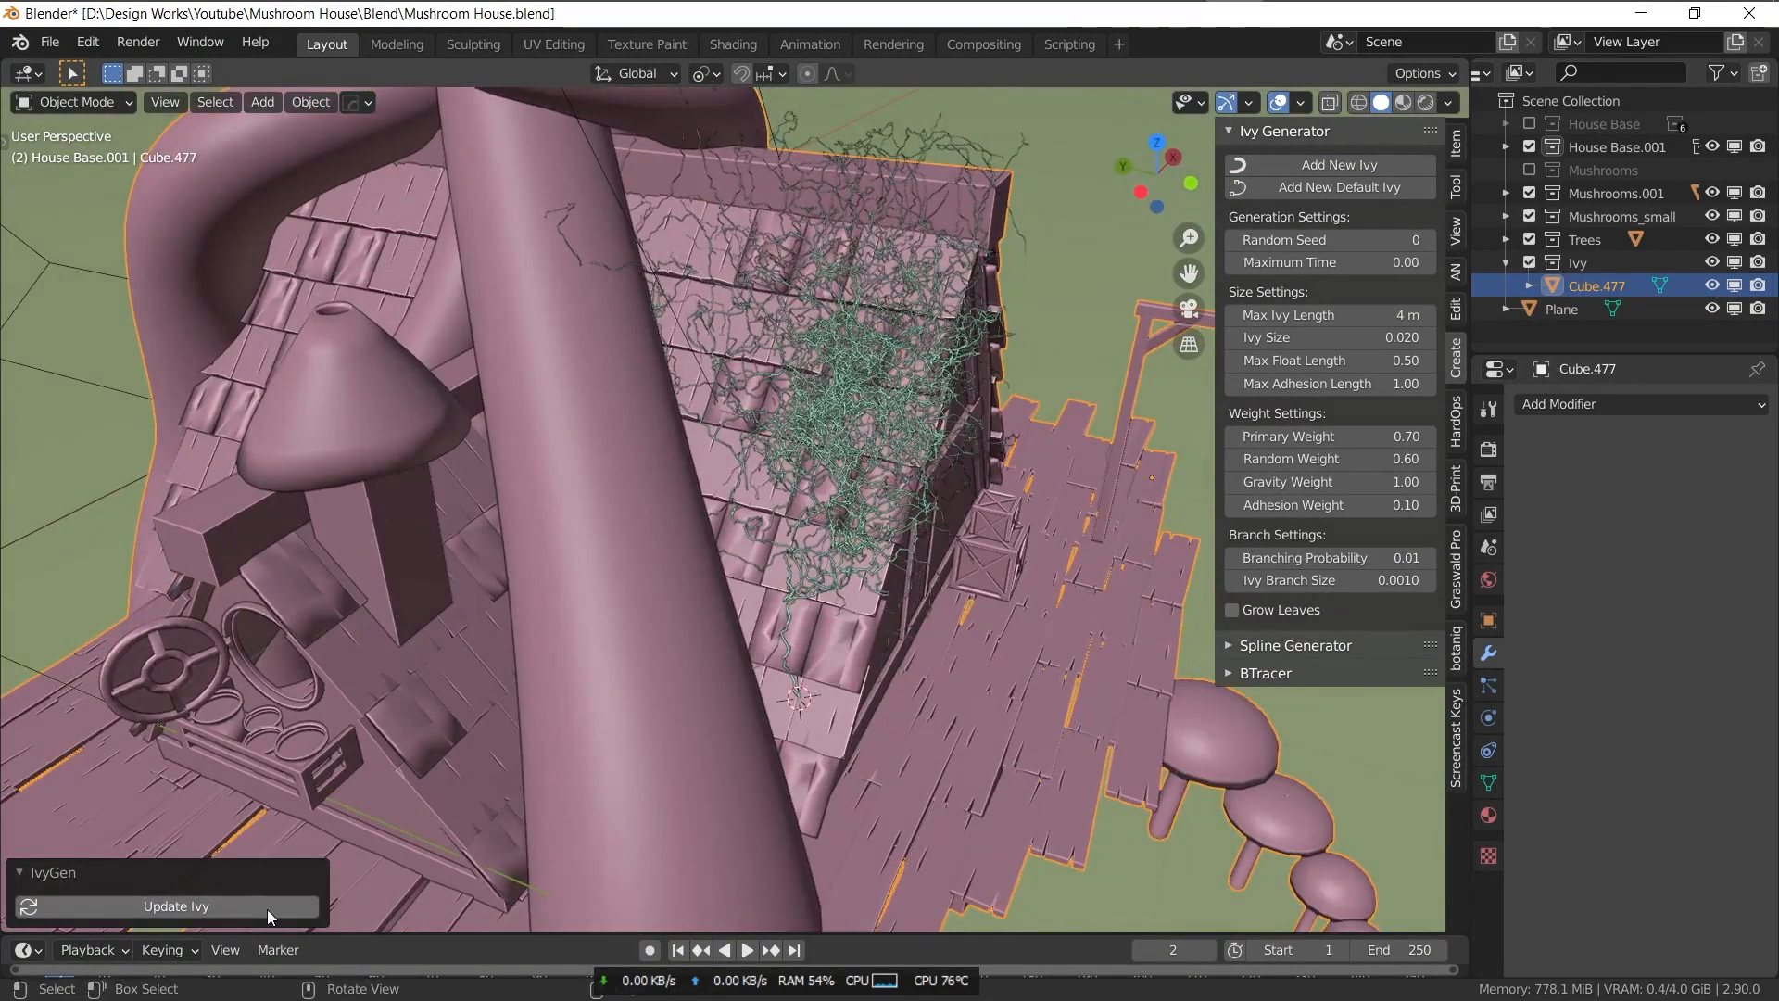
click(267, 906)
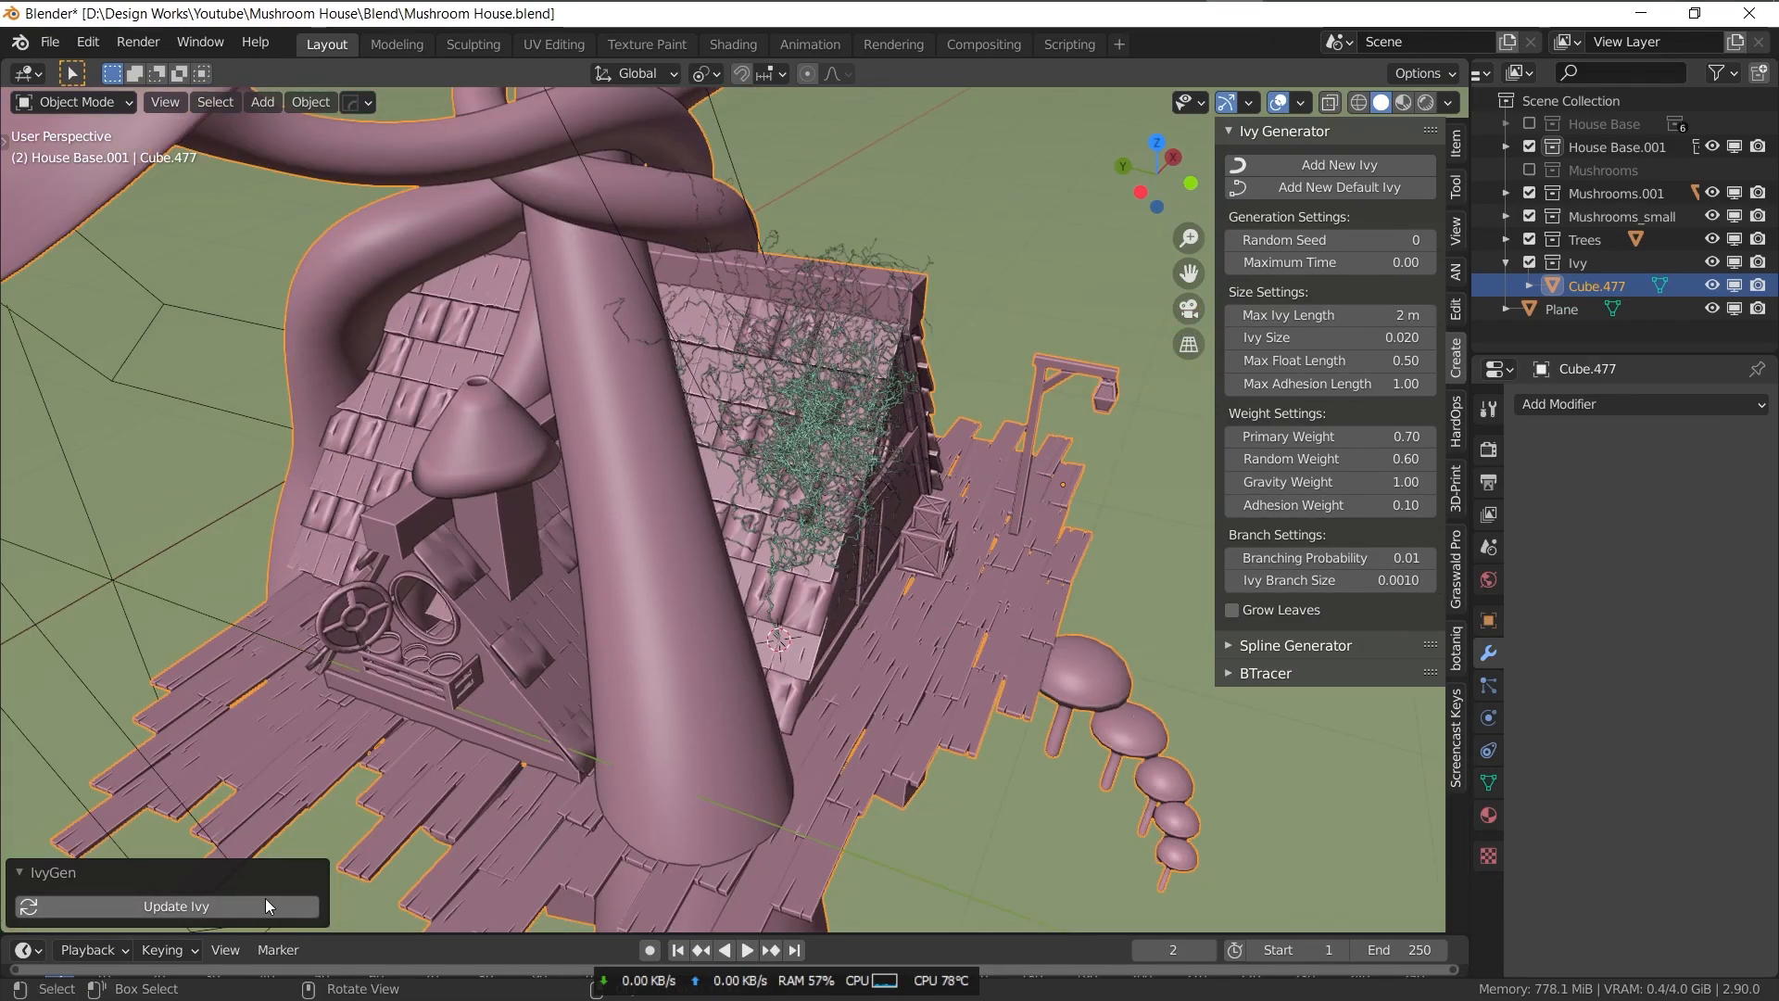
- Regenerate the roof ivy with an ivy size of 0.050, a maximum length of 3 m and a higher branching probability
click(265, 898)
click(1431, 337)
click(232, 904)
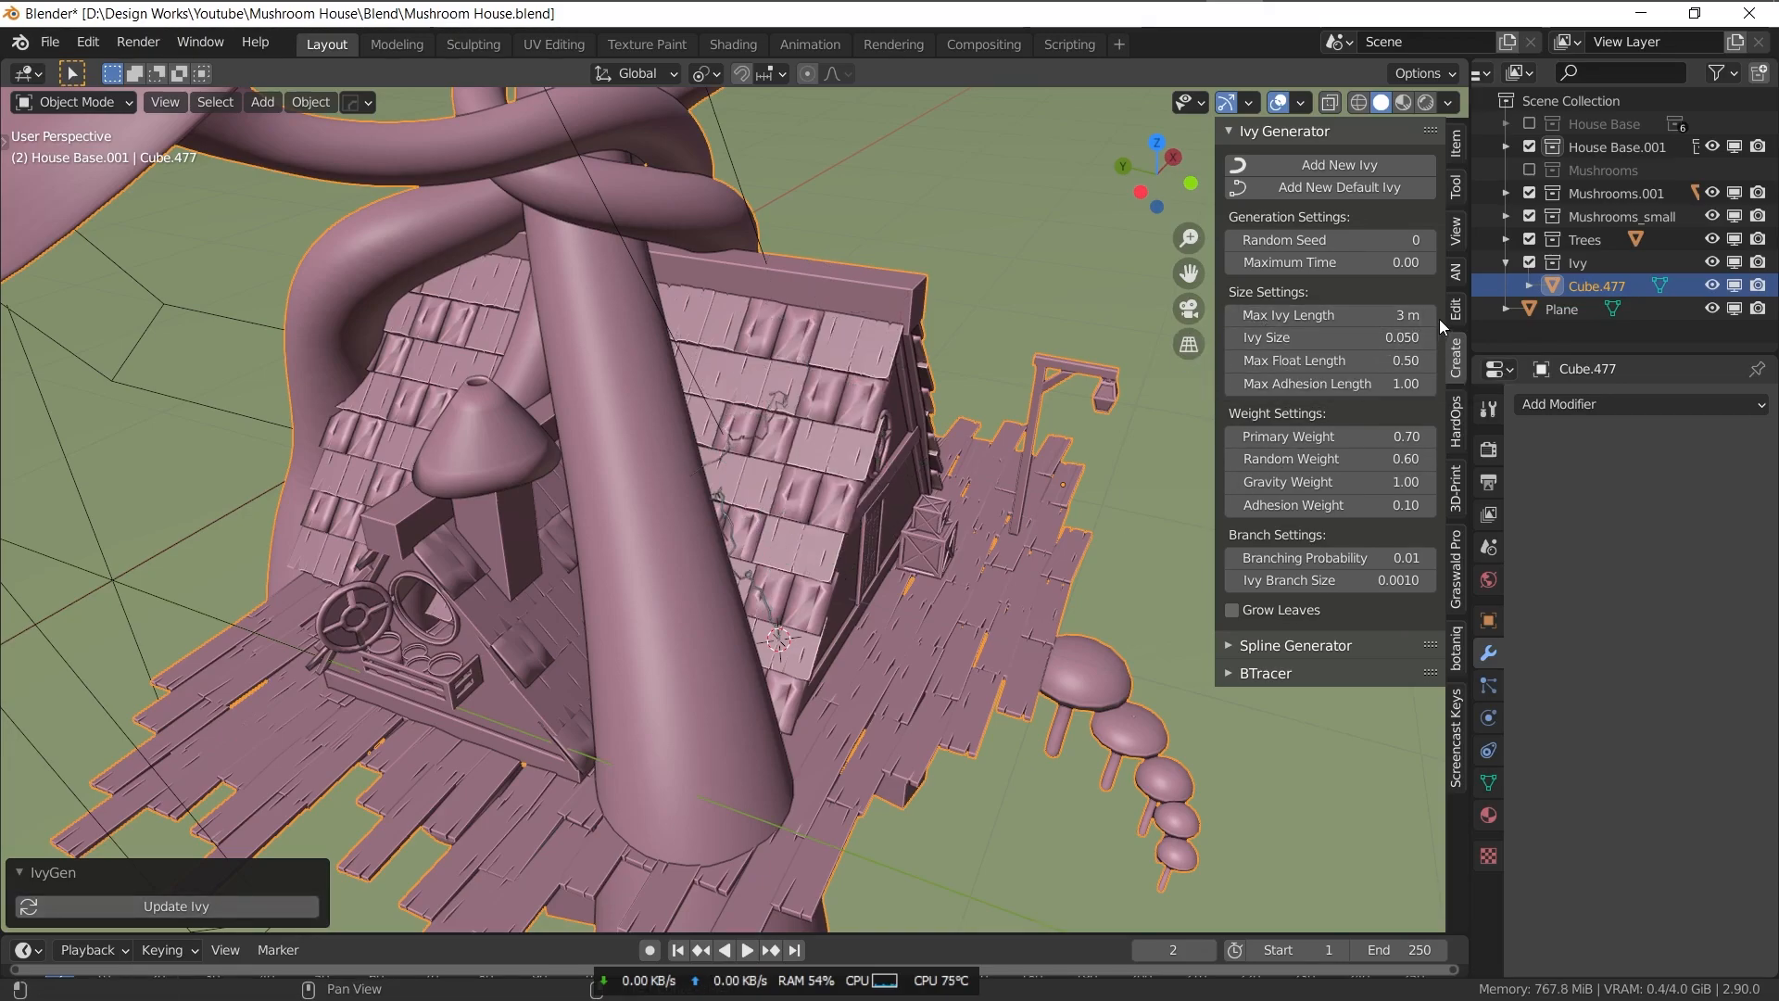
key(Return)
drag(1334, 557, 1362, 557)
click(217, 907)
- Delete the picked object, place the 3D cursor at a new spot on the model, and grow a new ivy from there
middle_drag(278, 788, 325, 602)
click(426, 248)
key(x)
click(426, 247)
shift+right_click(436, 865)
click(436, 865)
click(1339, 165)
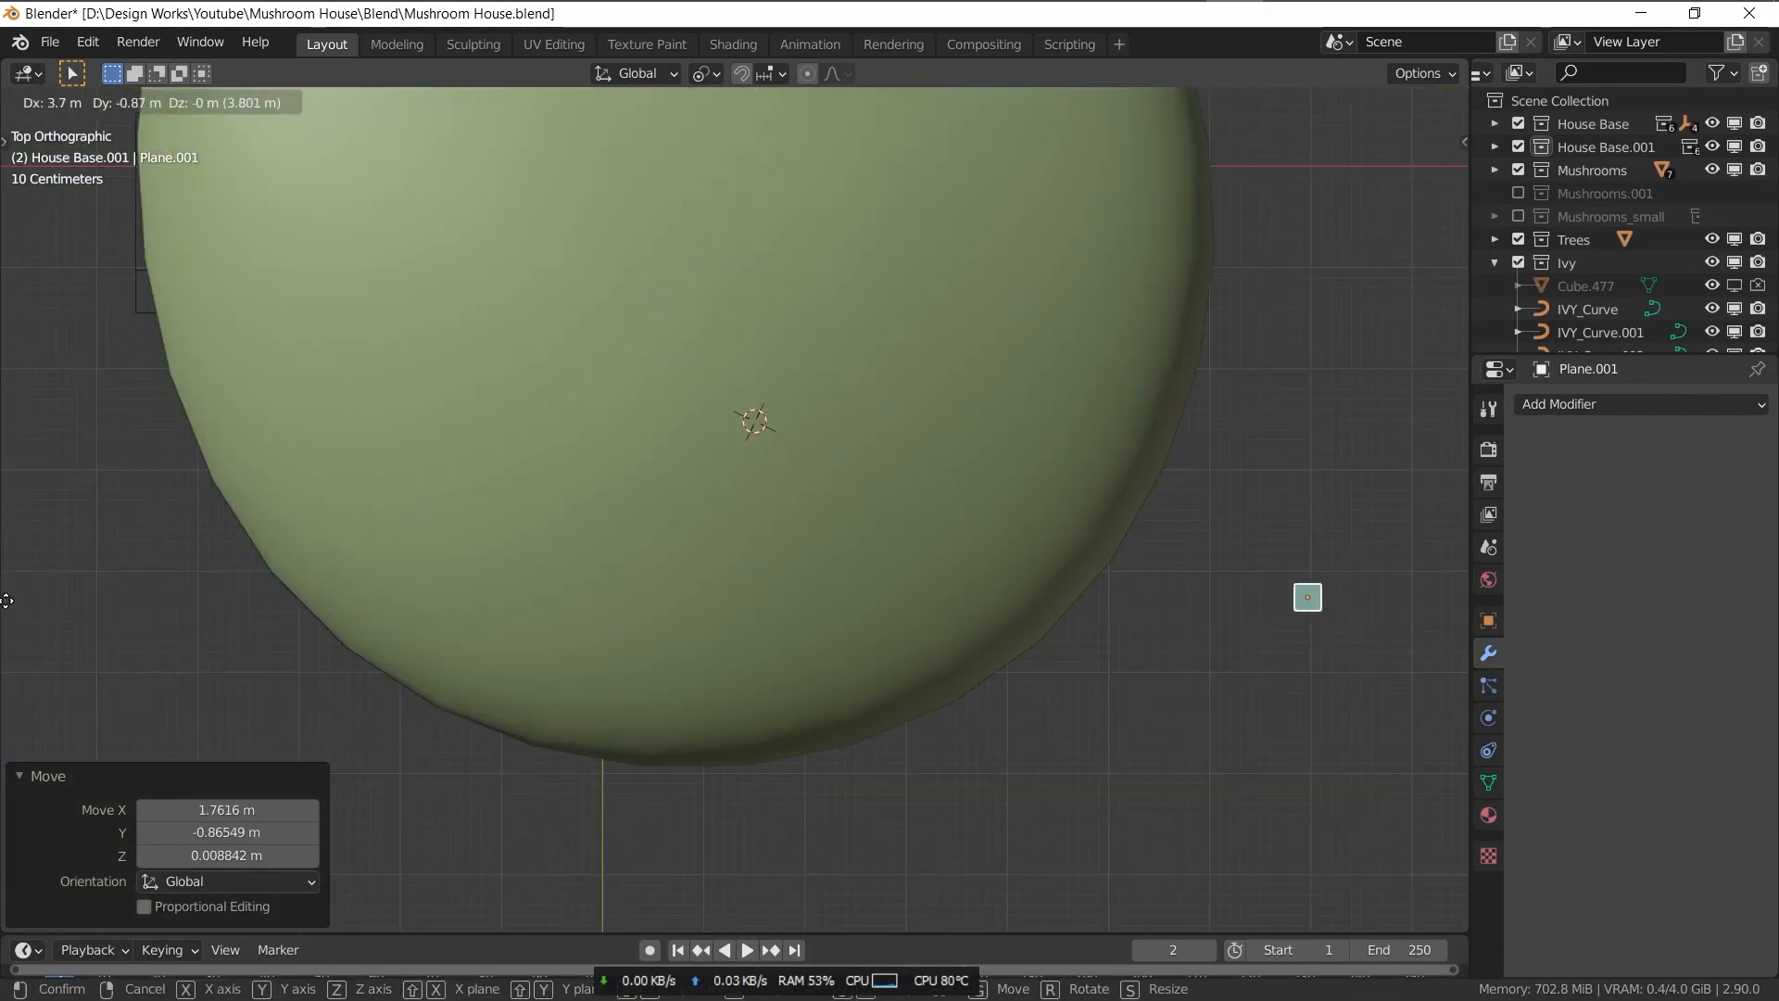
- Rename the small leaf plane as Ivy leafs
key(F2)
text(Ivy leafs)
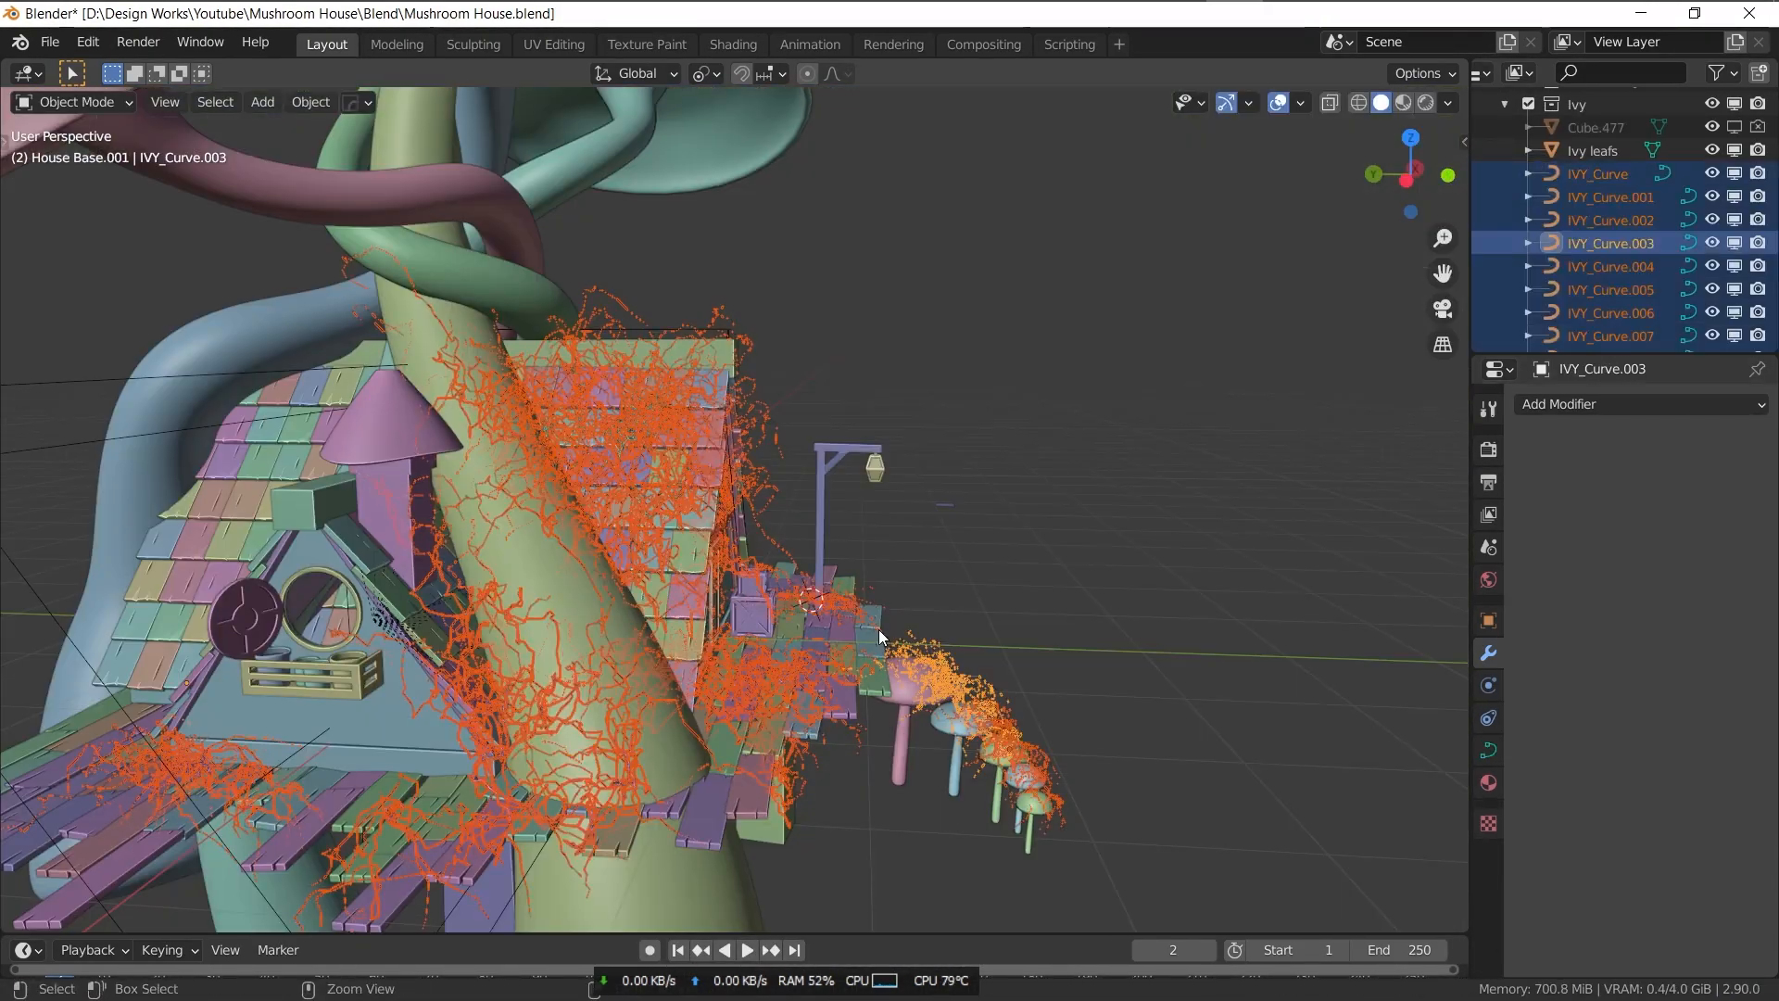
- Join all the selected ivy curves into one object and convert it to a mesh
key(ctrl+j)
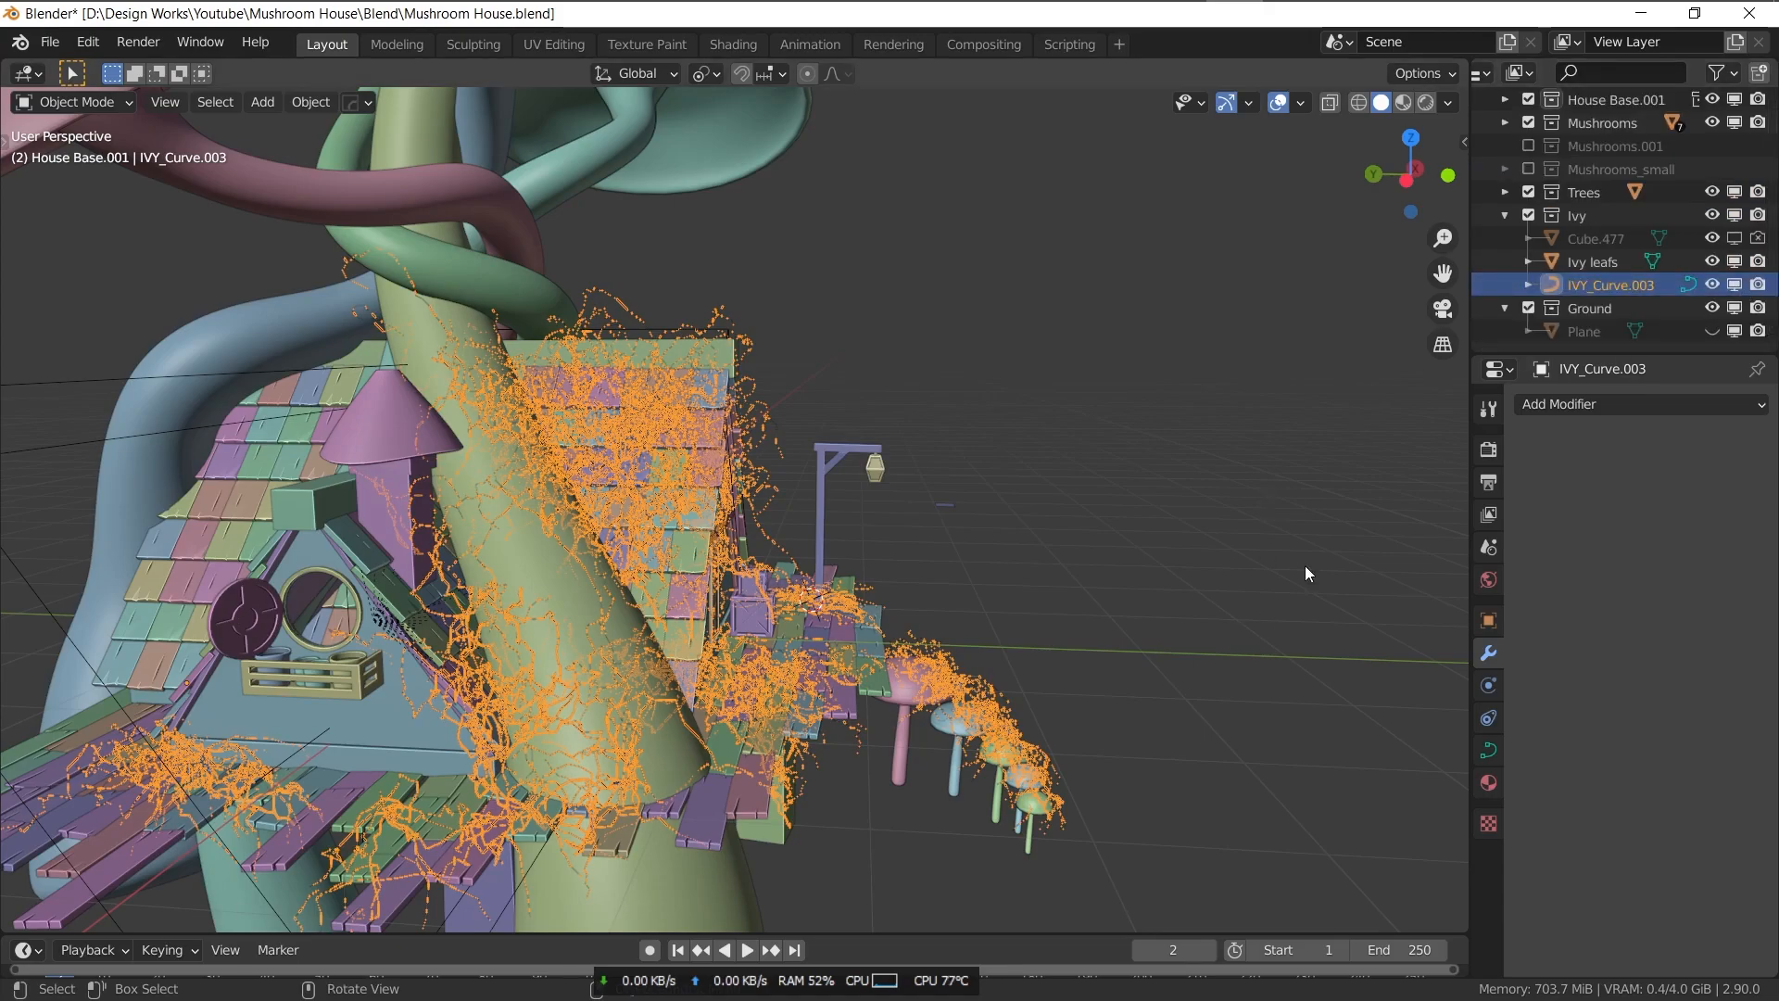
right_click(934, 674)
click(1005, 654)
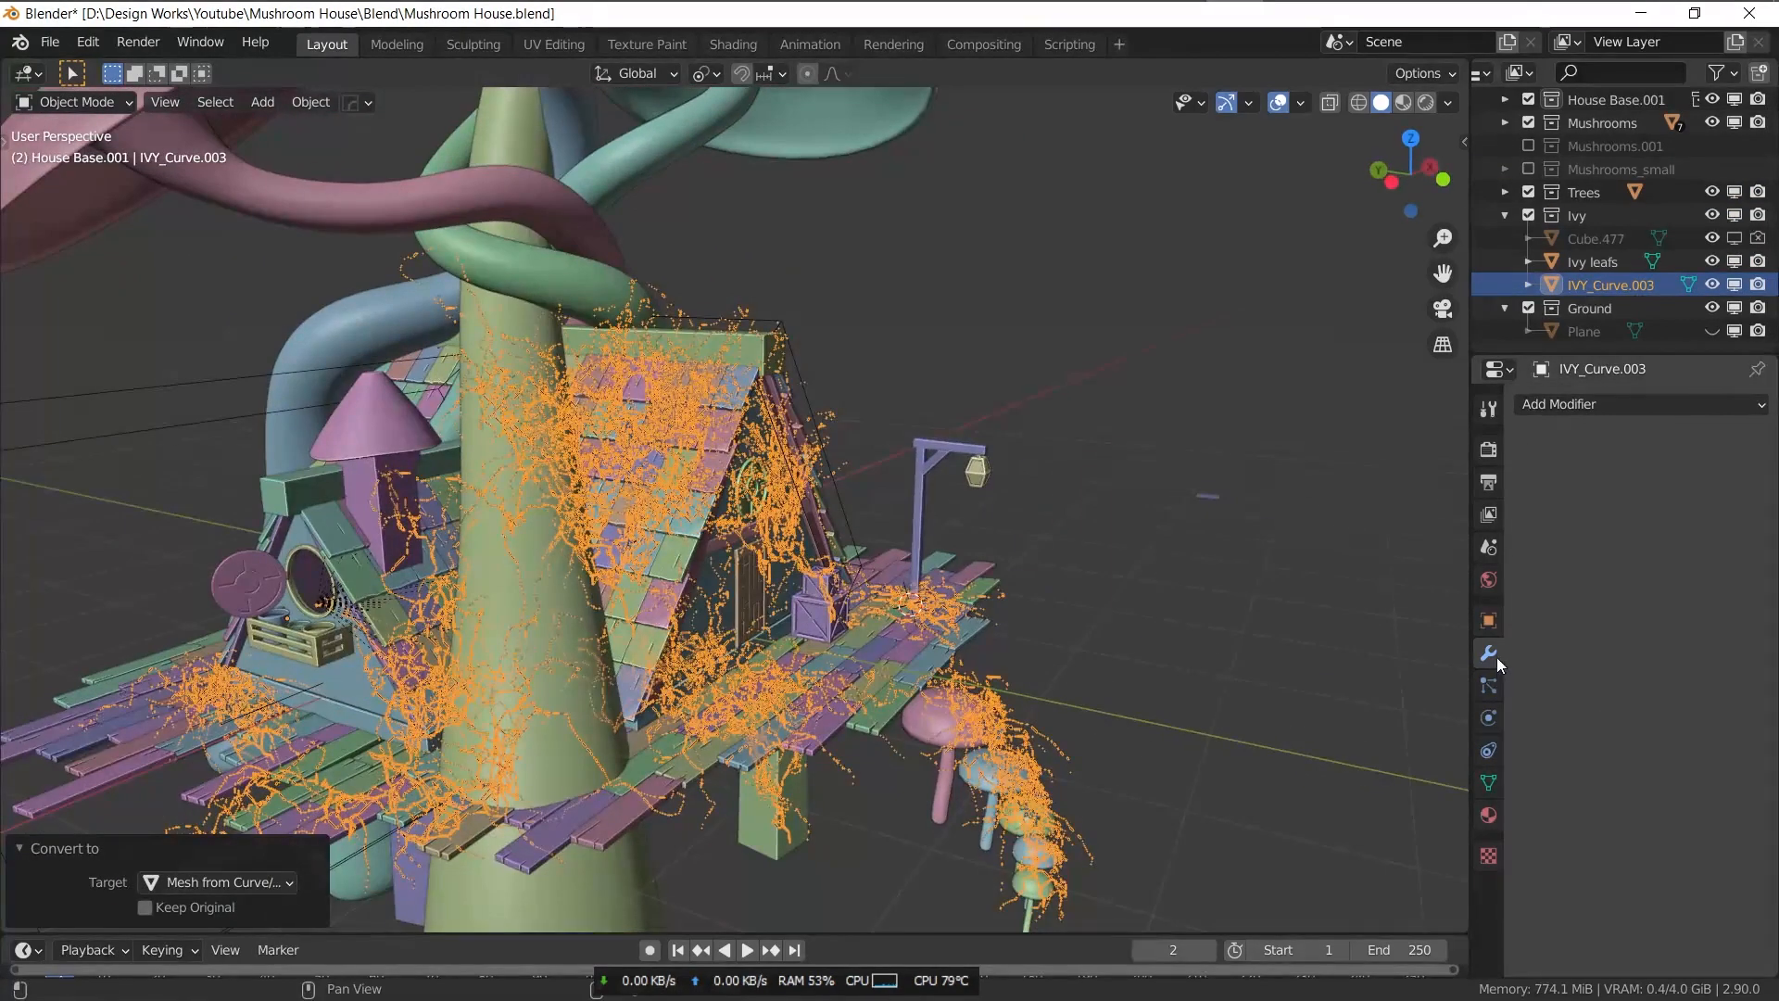
- Add a particle system of type Hair to the joined ivy mesh
click(1488, 686)
click(1759, 405)
click(1704, 530)
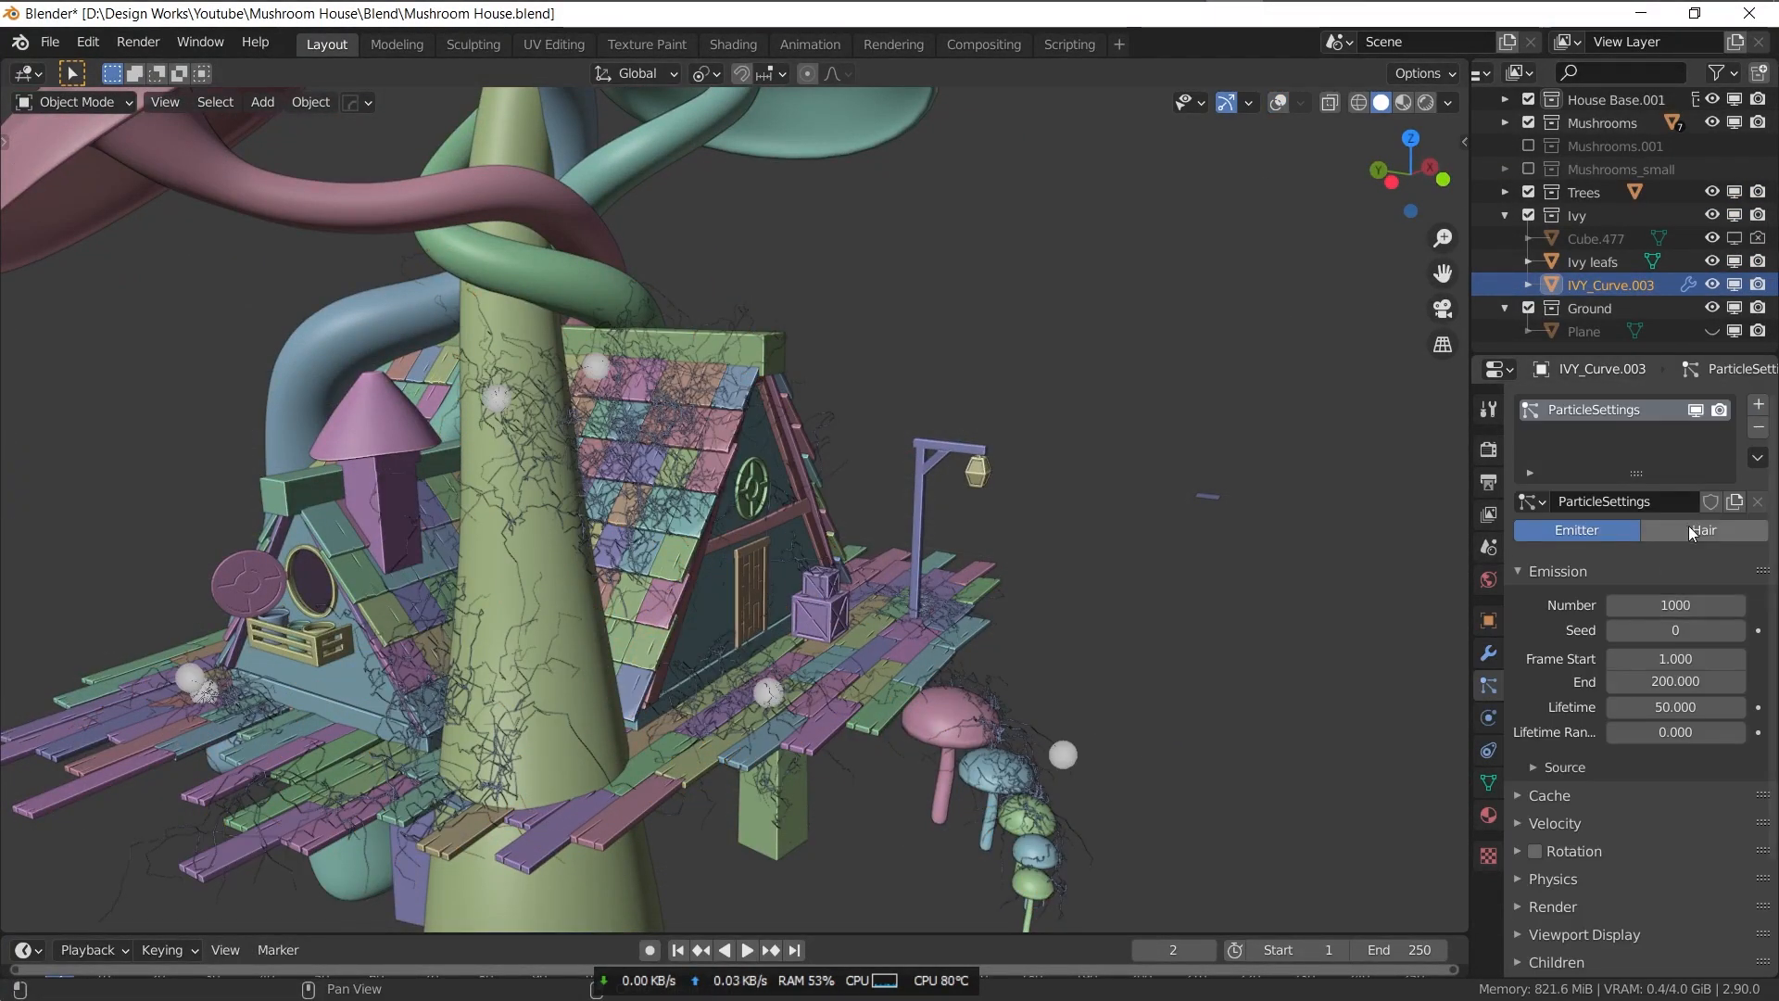
- Render the ivy's hair particles as instances of the Ivy leafs object and increase their scale
click(1553, 794)
click(1677, 828)
click(1630, 905)
scroll(1686, 904, down, 4)
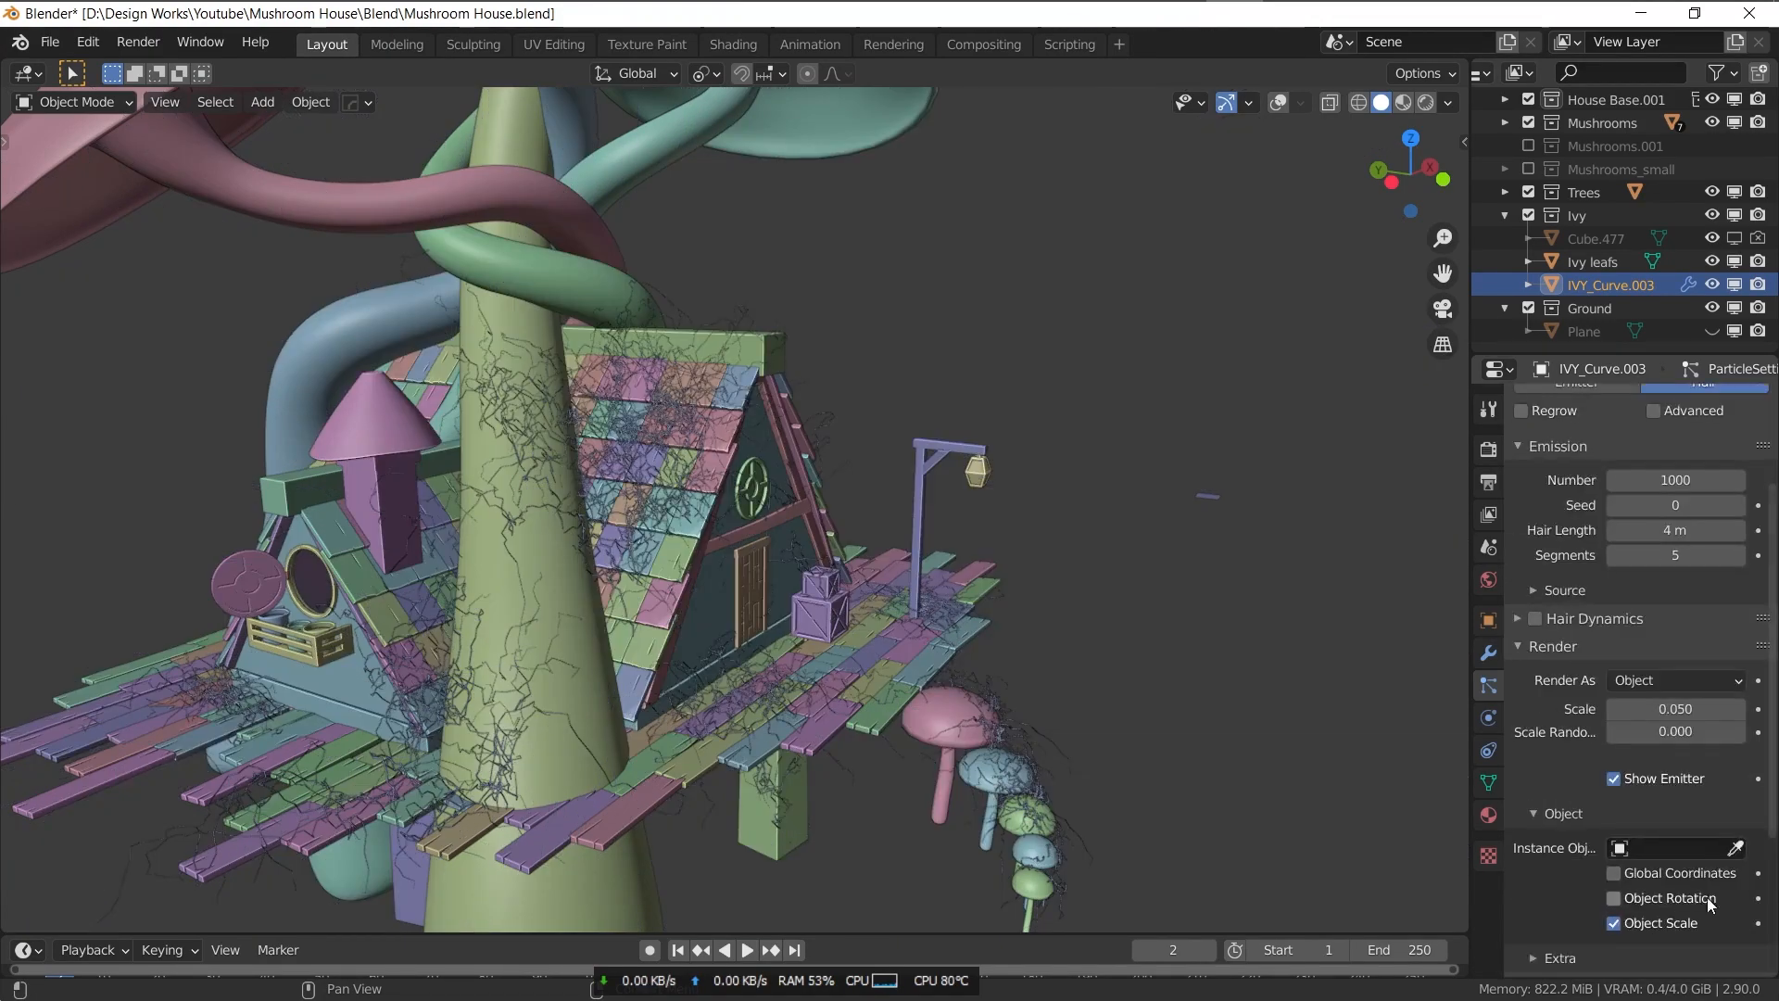
click(1217, 501)
scroll(748, 516, up, 4)
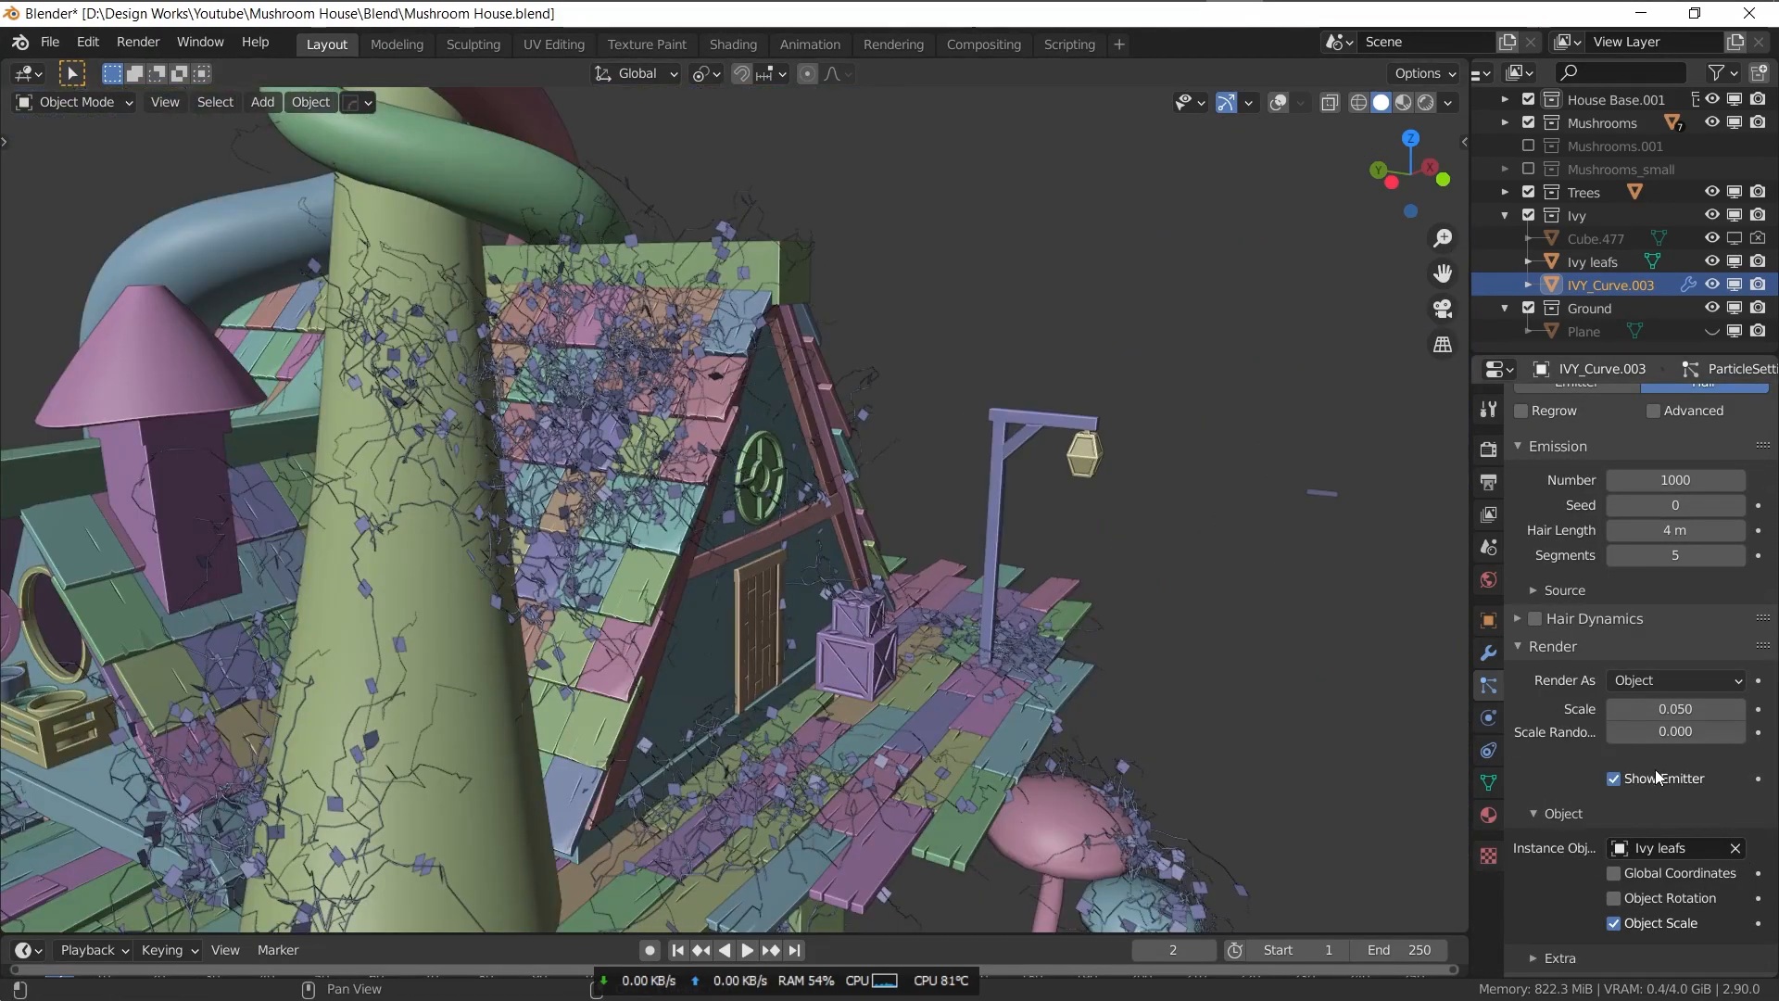
click(1738, 709)
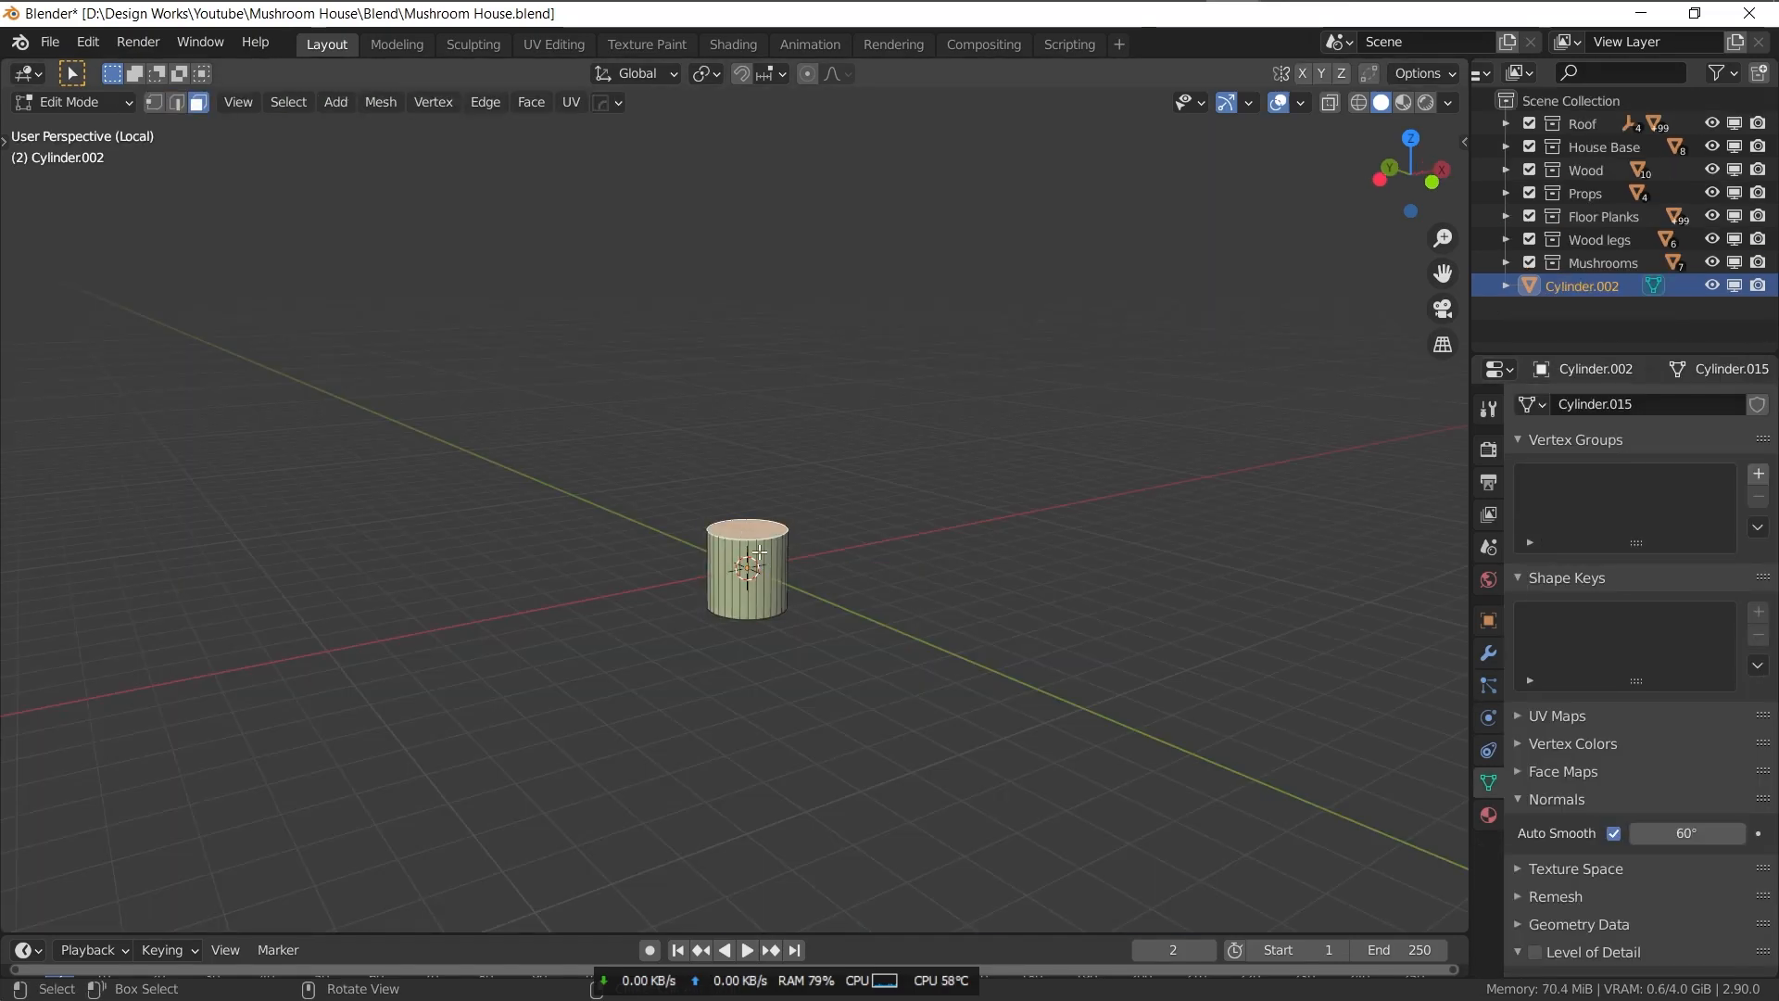
- Raise the cylinder's top face along the Z axis to form a tall tree trunk
key(g)
key(z)
click(767, 93)
scroll(794, 286, down, 4)
key(g)
key(z)
click(773, 132)
- Taper the trunk by scaling its selected edges, and scale the whole trunk by 1.332 in X and Y only
key(Tab)
key(Tab)
key(2)
key(alt+a)
key(s)
click(805, 591)
key(a)
key(Tab)
key(s)
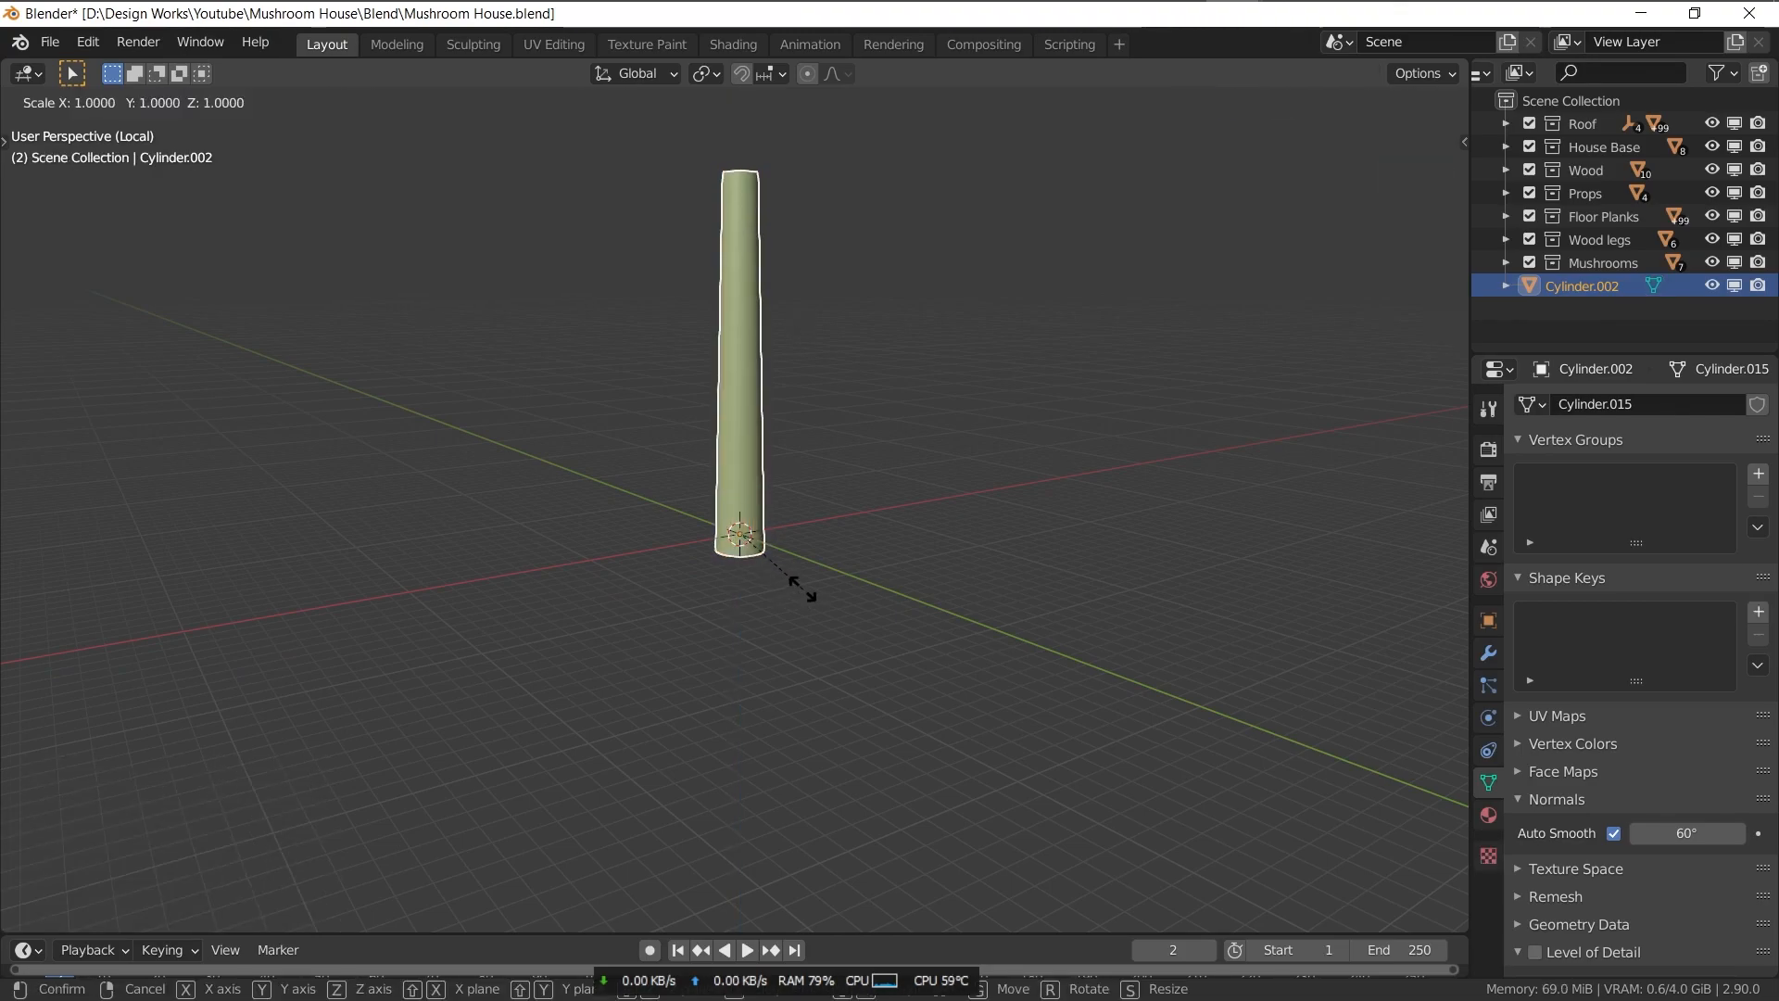
click(824, 600)
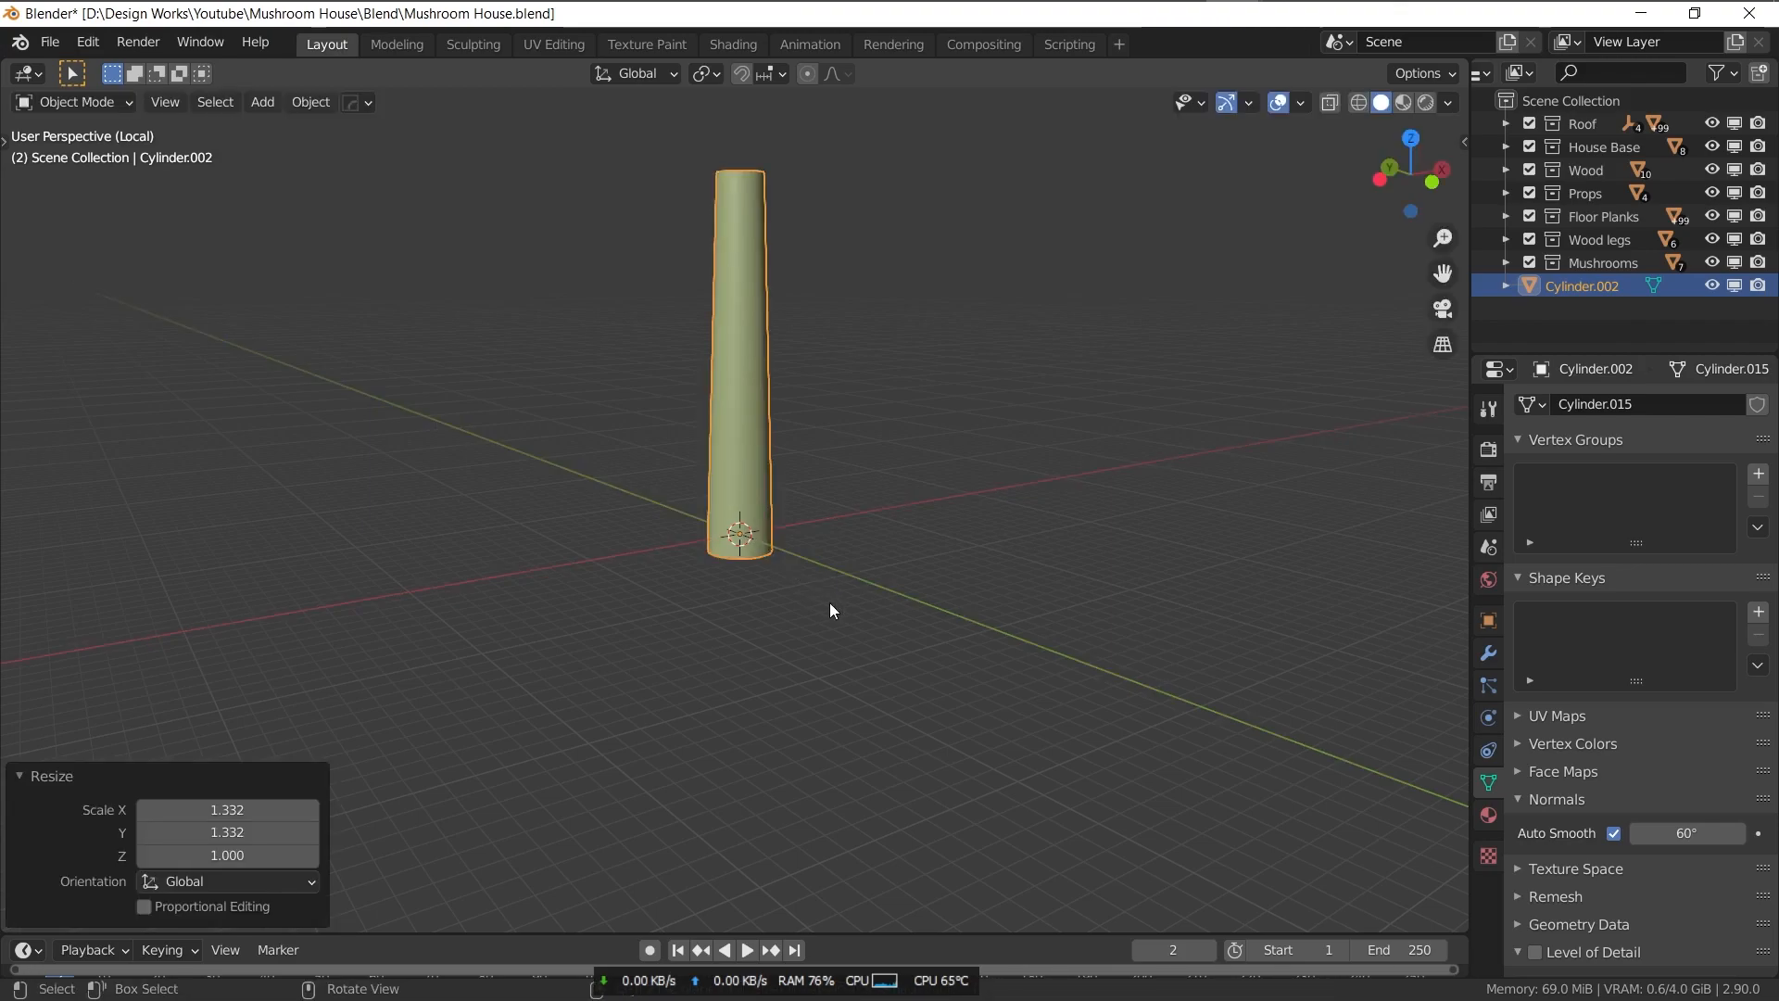
- Add 10 evenly spaced horizontal loop cuts along the height of the trunk
key(Tab)
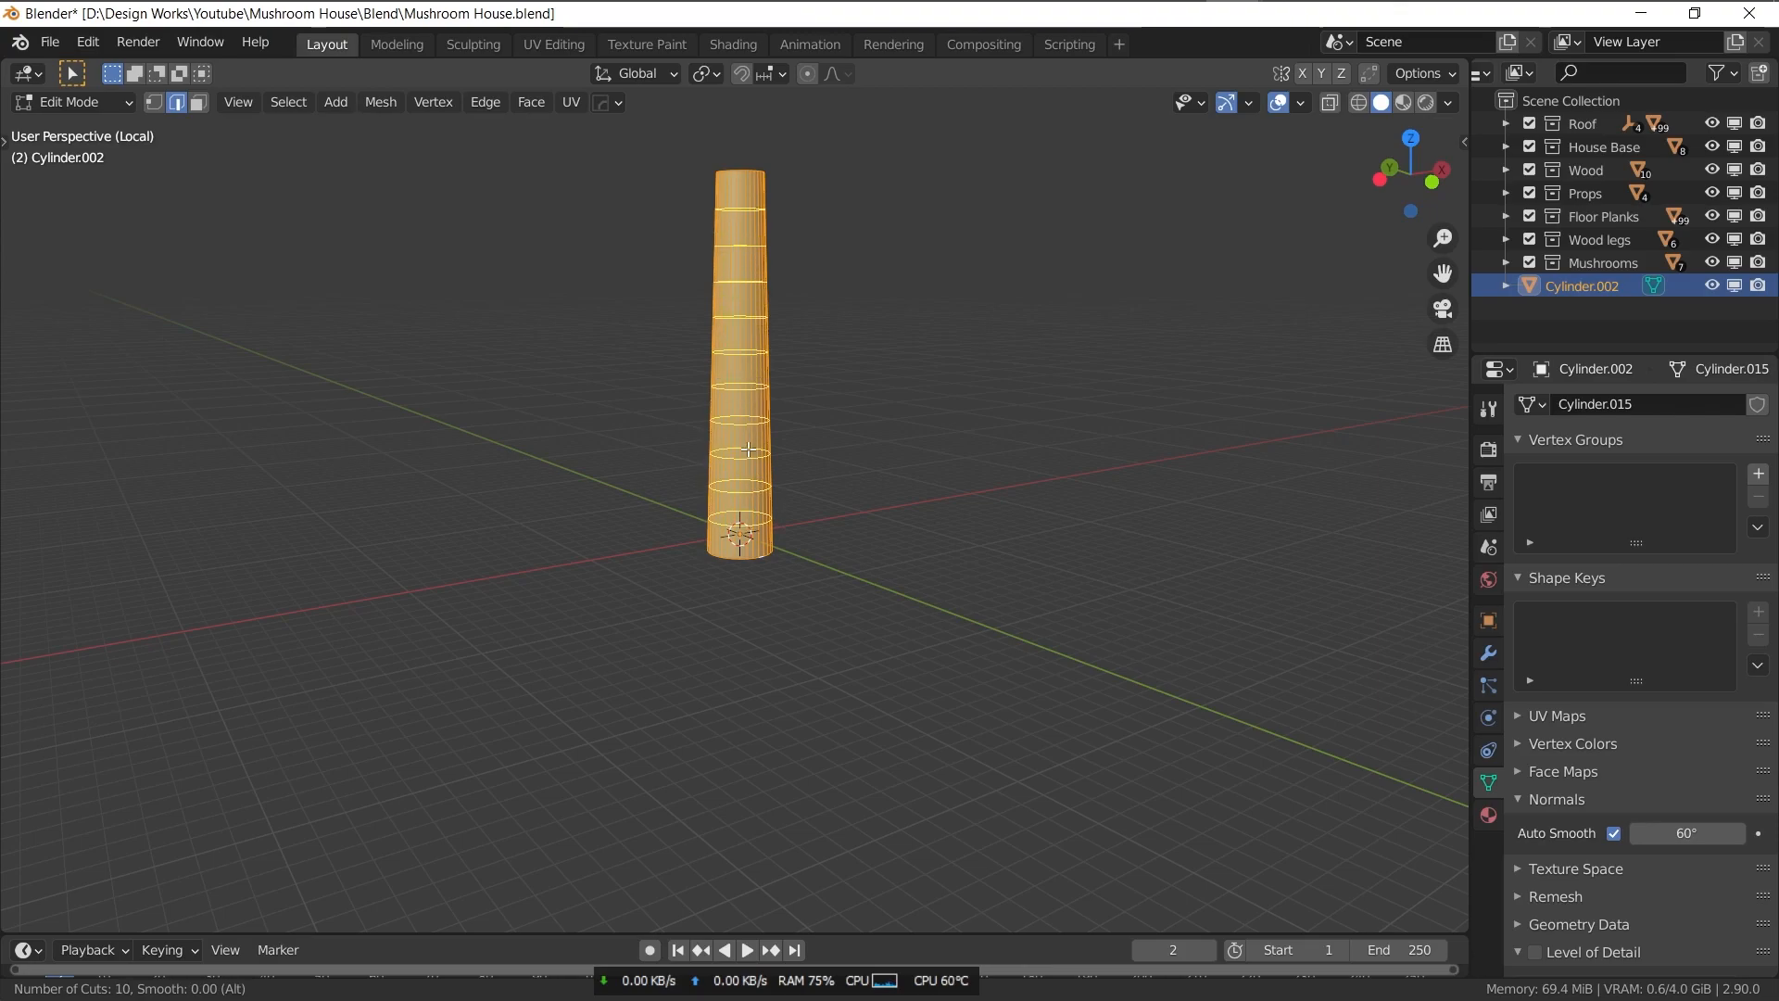
click(748, 449)
key(Tab)
- Add a Displace modifier with a new texture to the trunk
click(1488, 654)
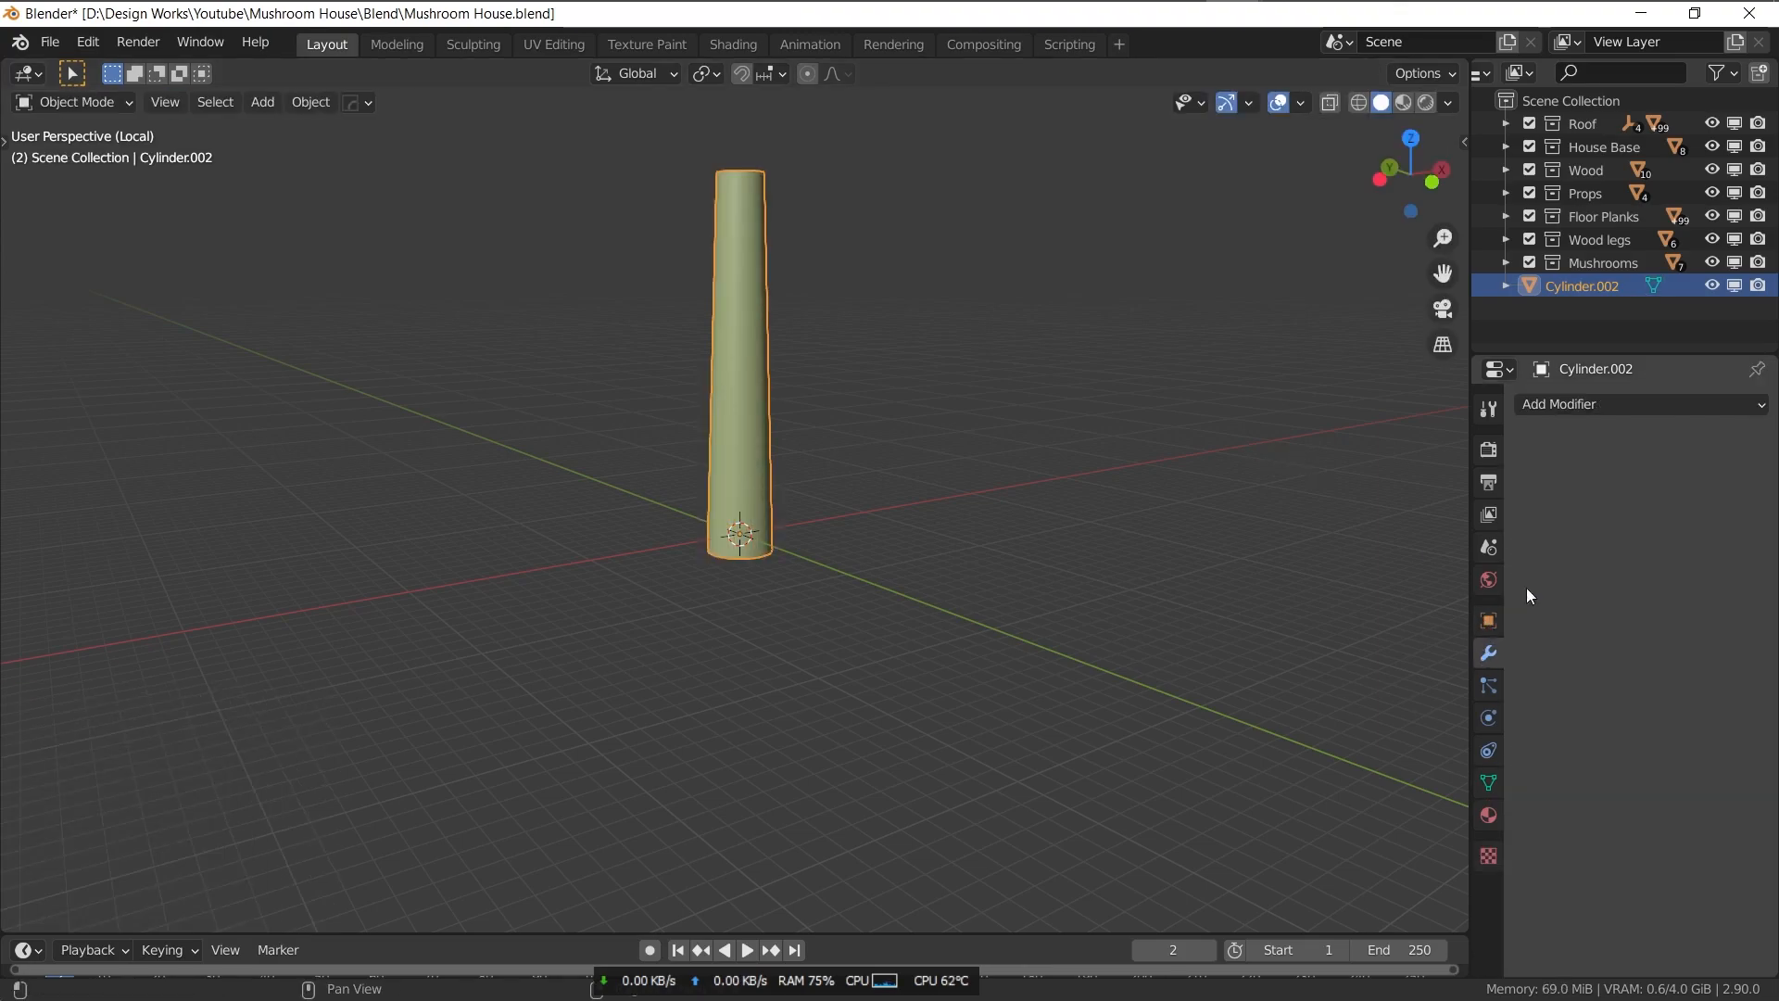
click(1631, 404)
click(1495, 533)
click(1686, 482)
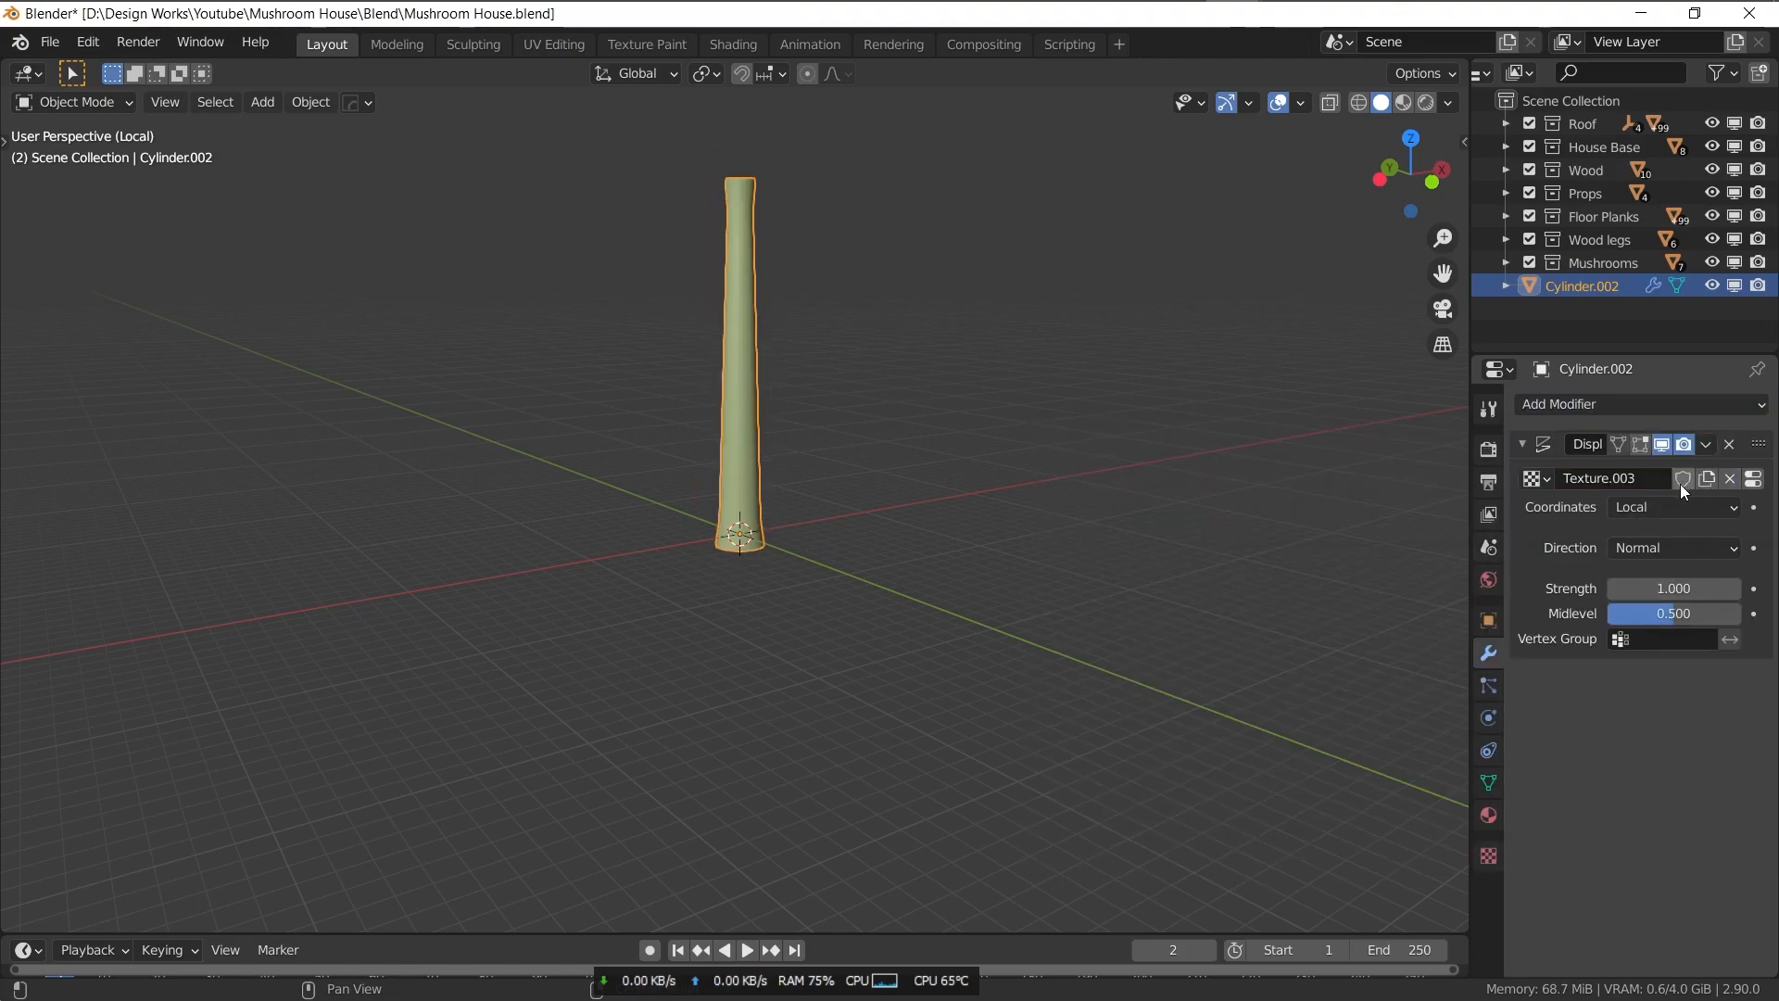
- Set the displacement texture's type to Musgrave, adjust its settings, and set the Displace strength to 0.500
click(1752, 481)
click(1609, 473)
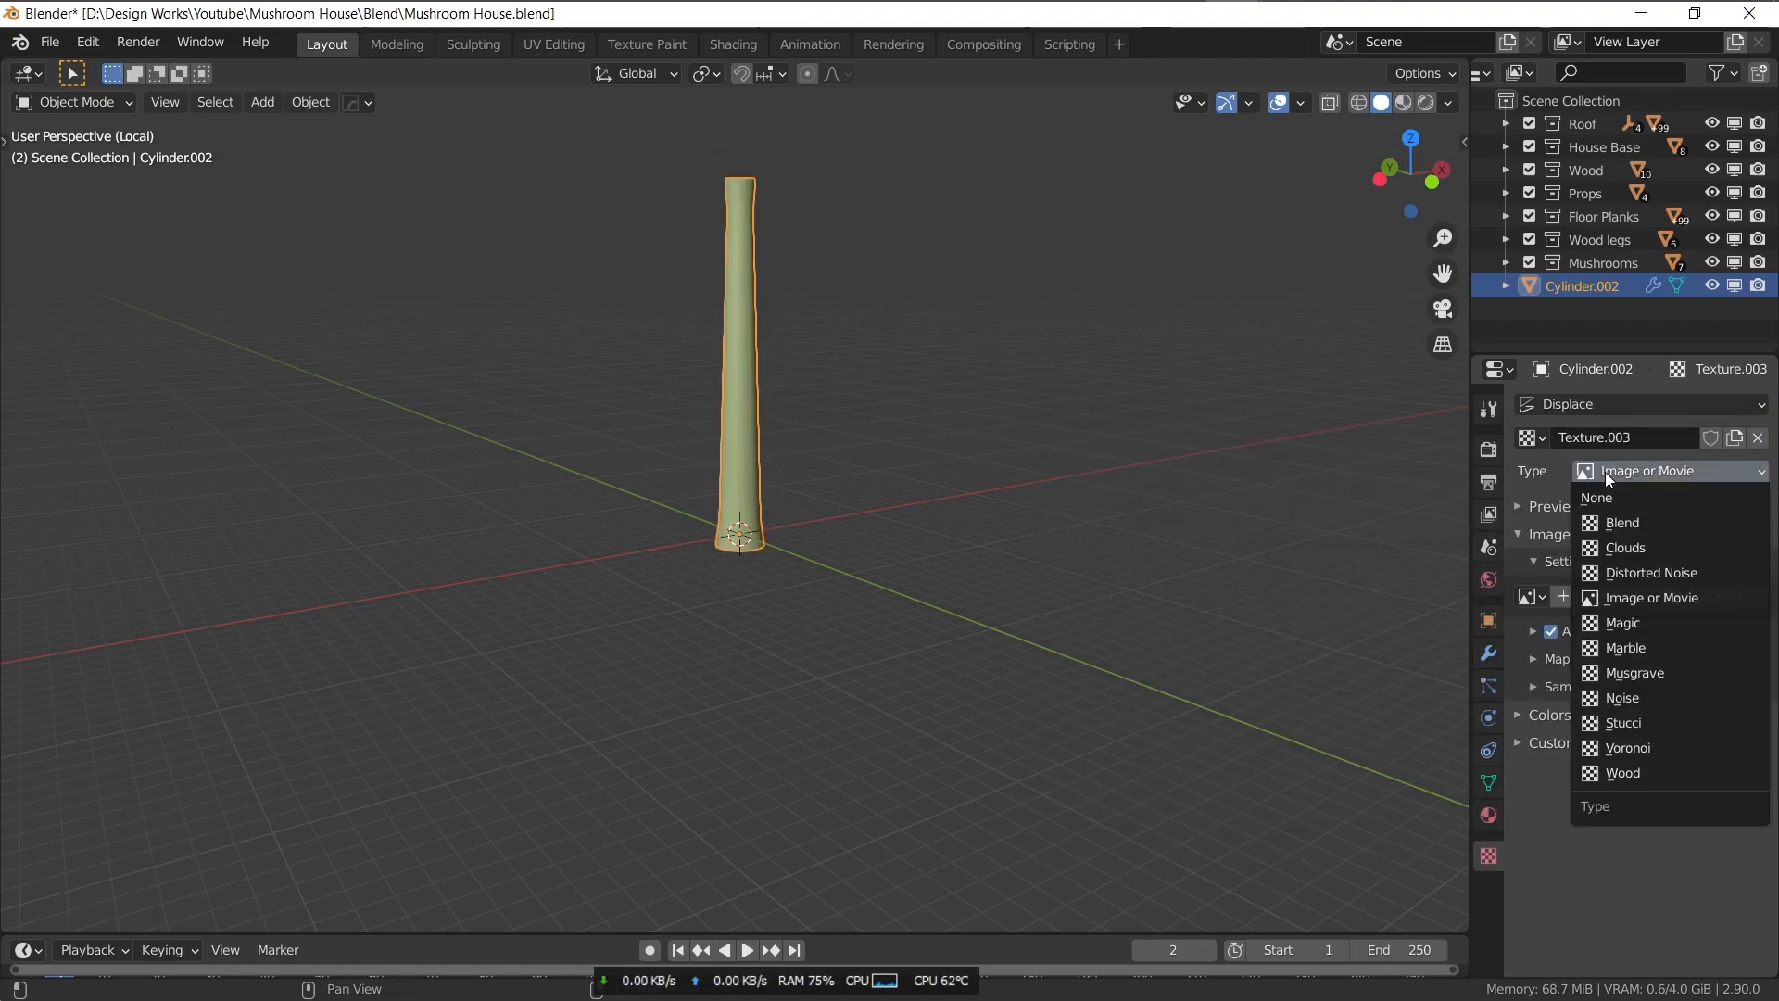
click(1625, 674)
drag(1675, 635, 1664, 590)
click(1487, 656)
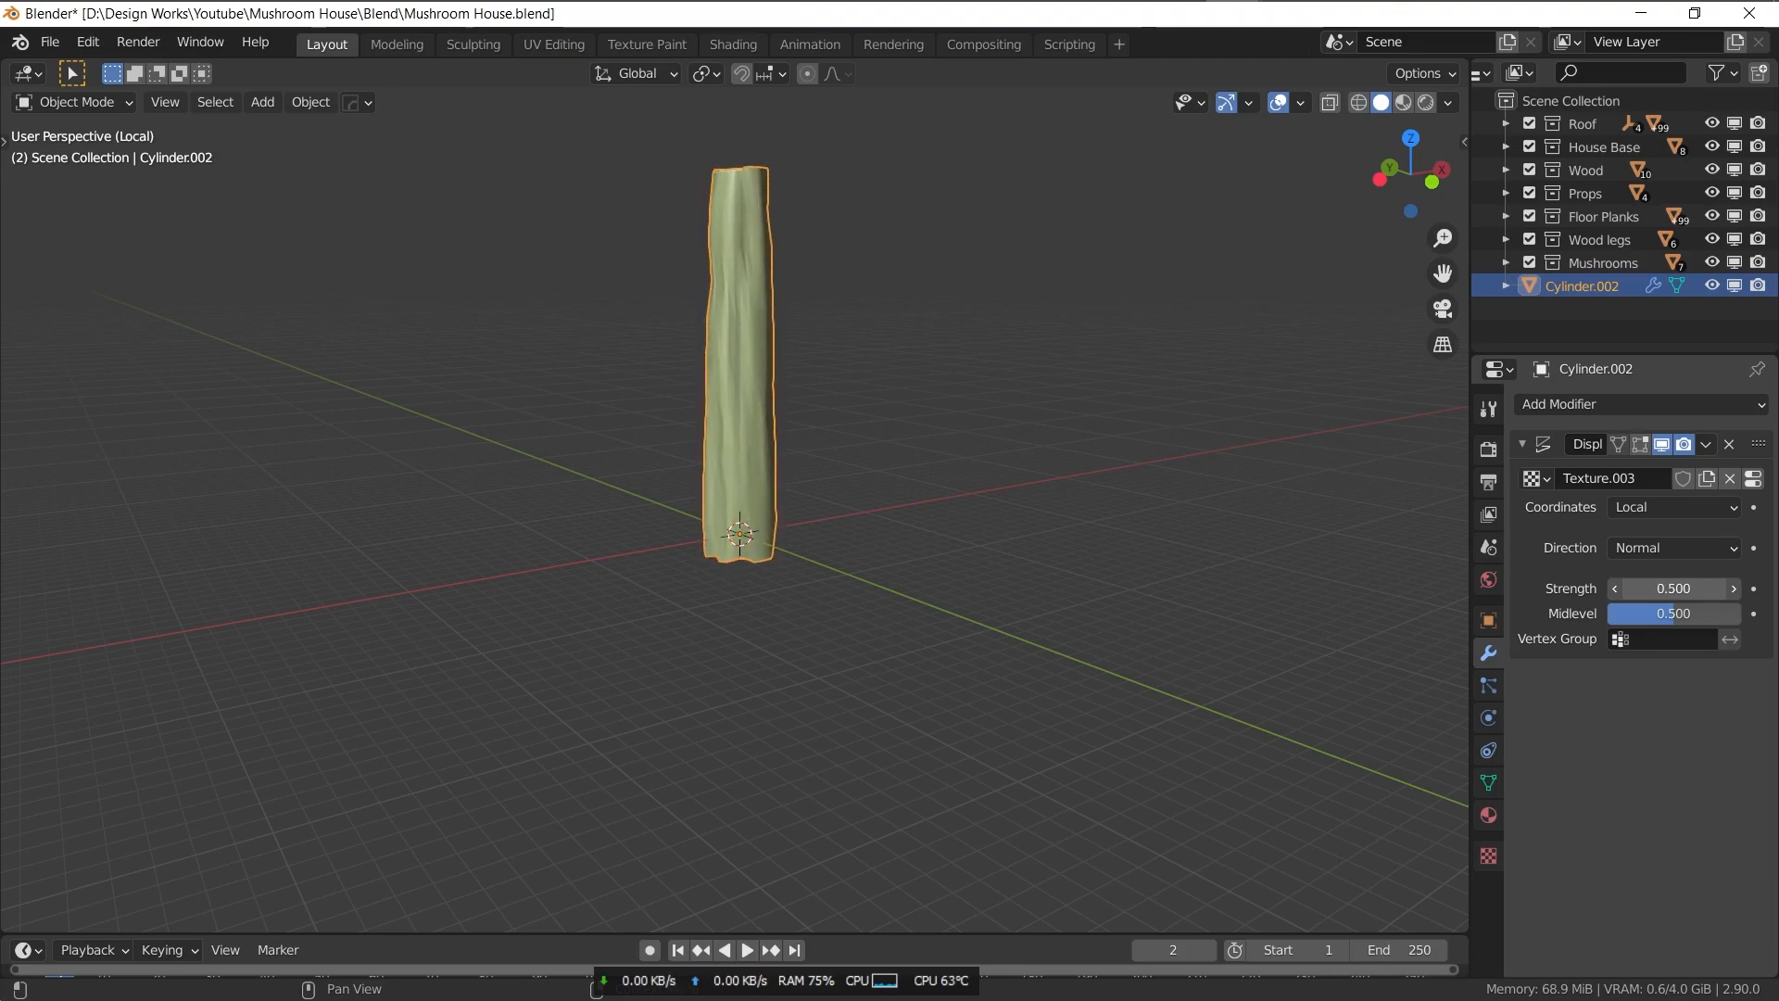
middle_drag(1112, 565, 1029, 558)
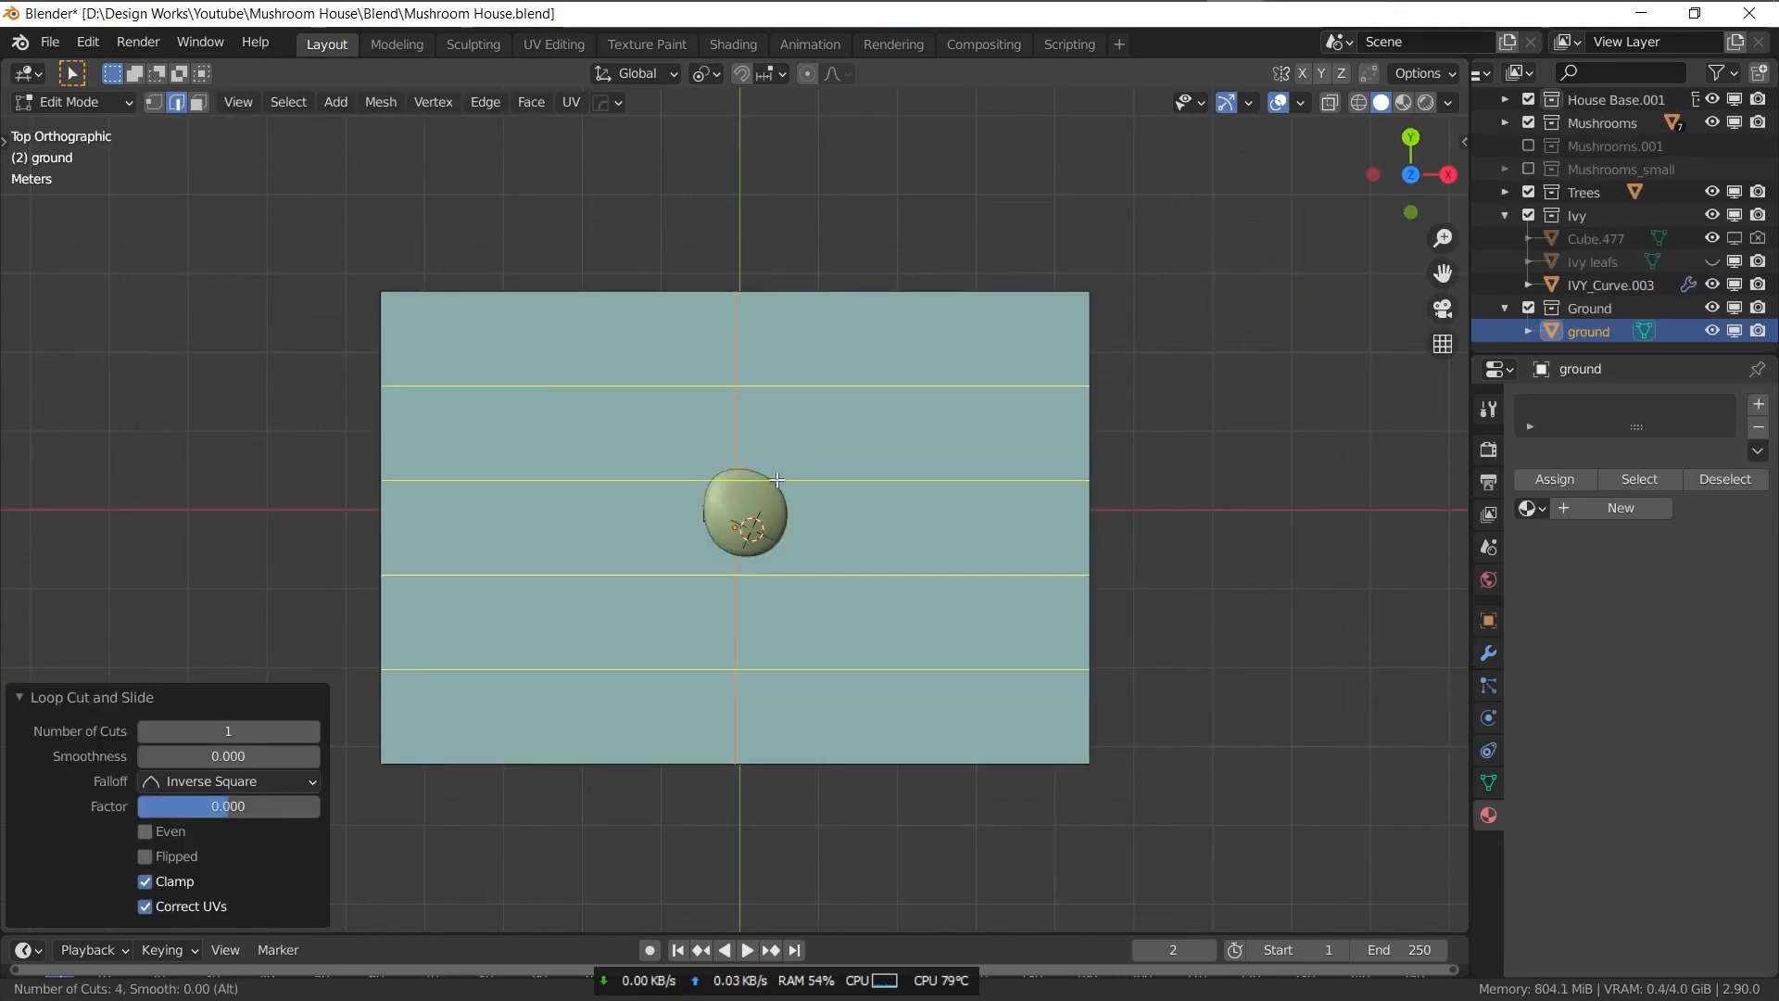
- Loop-cut the ground plane into a grid with 6 lengthwise cuts and 5 crosswise cuts on each side of the centre cut
scroll(731, 488, up, 5)
scroll(723, 488, down, 3)
click(716, 488)
scroll(669, 472, up, 4)
click(651, 458)
scroll(947, 447, up, 4)
click(947, 448)
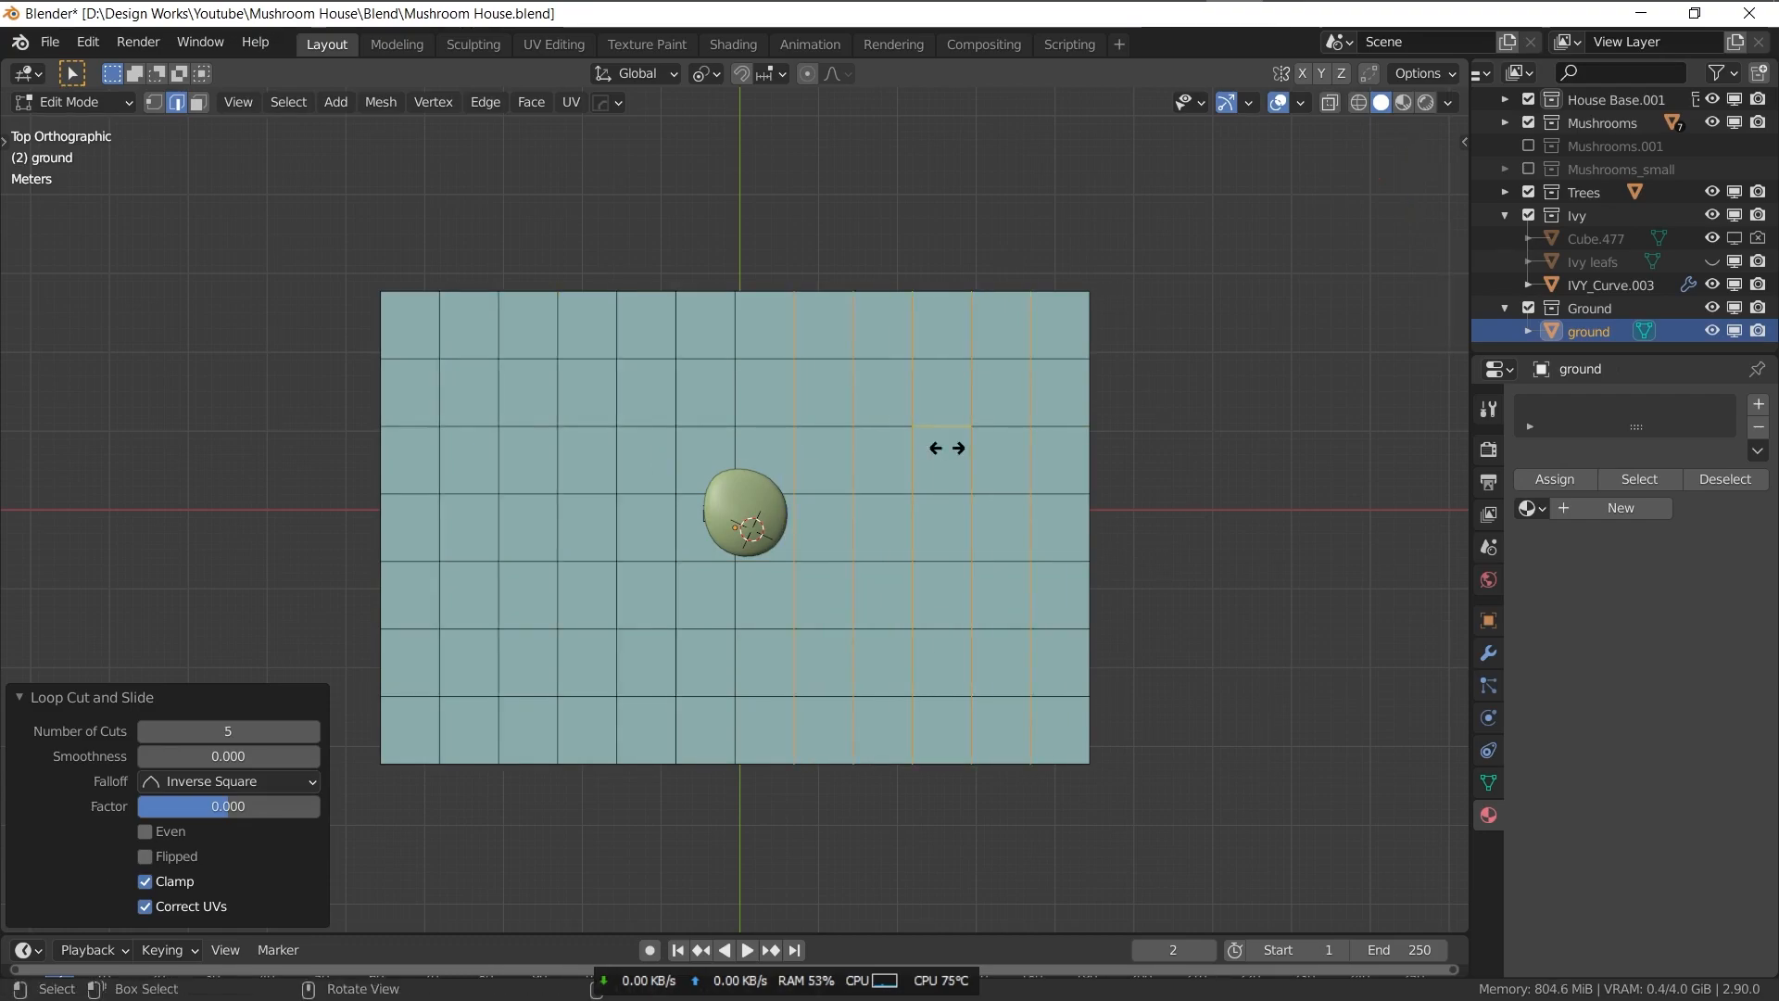
- Select the whole ground mesh and subdivide it
key(a)
right_click(896, 320)
click(897, 320)
- Turn on proportional editing and raise a ground face near the far corner about 1.7 m with a proportional size of 28.26
middle_drag(958, 364, 1001, 305)
key(alt+a)
click(968, 410)
key(g)
right_click(1040, 400)
key(o)
key(g)
scroll(1041, 385, down, 13)
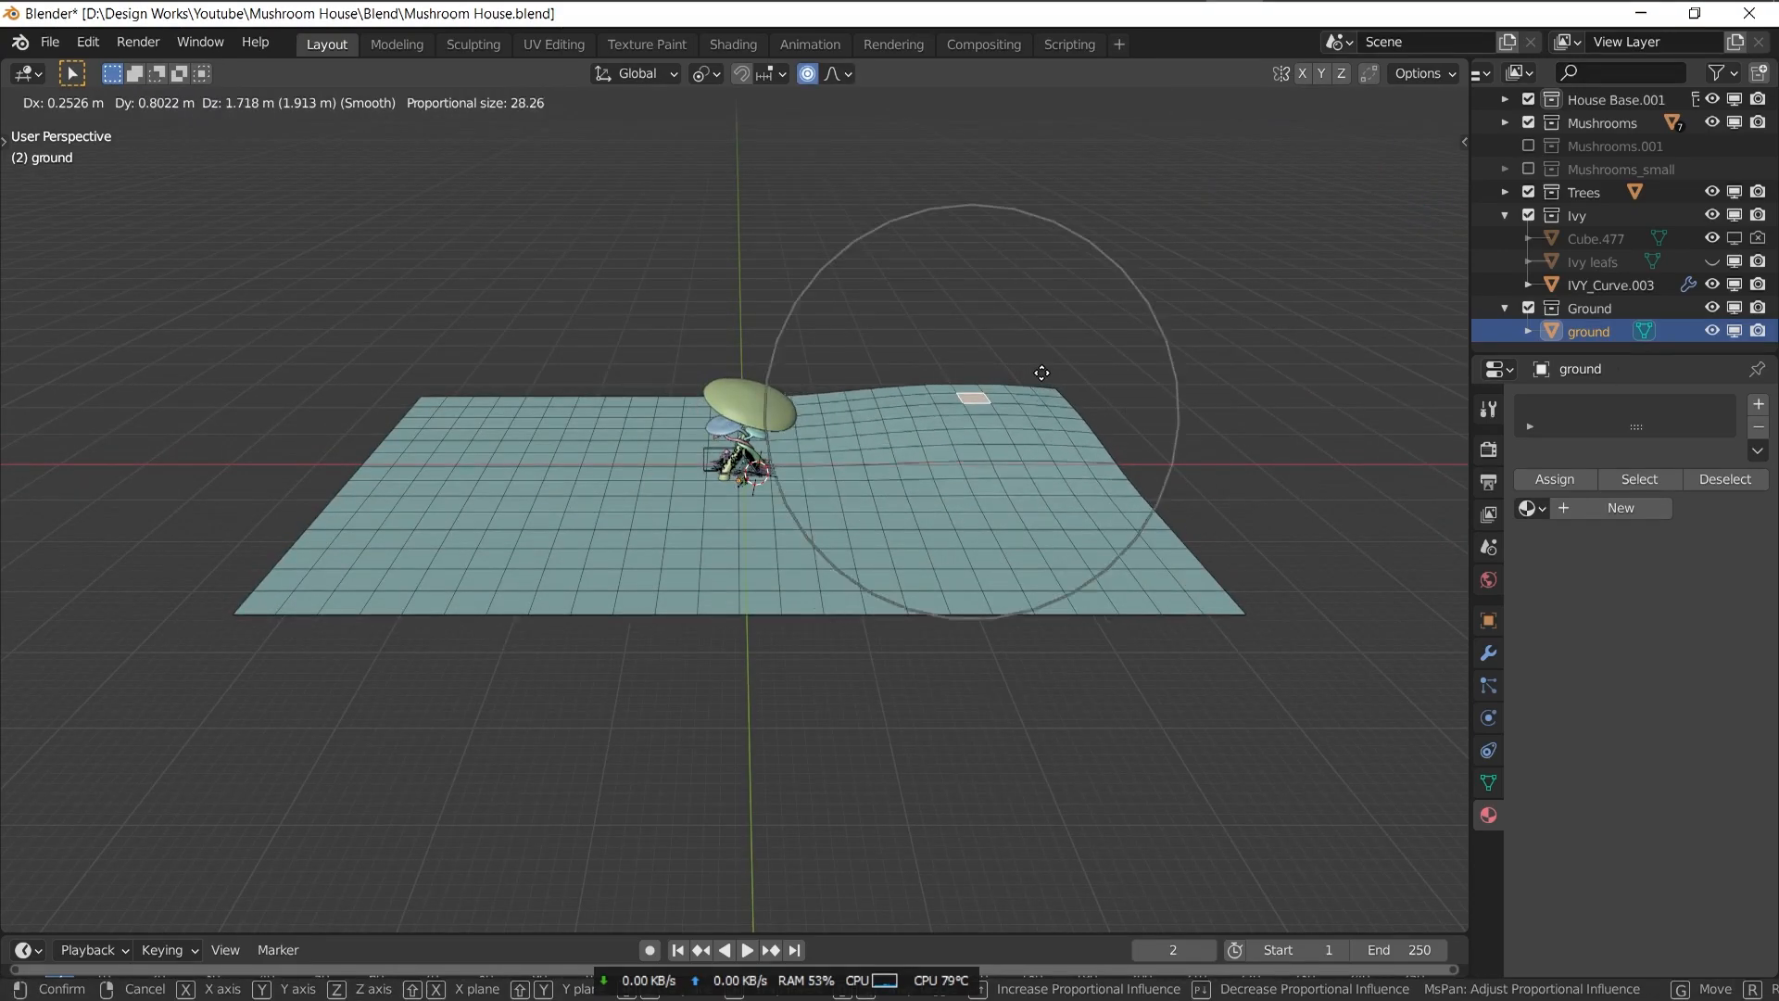
click(1041, 373)
- Shape more uneven terrain by moving three further ground faces with proportional editing
click(695, 417)
key(g)
scroll(704, 398, up, 4)
click(695, 405)
click(1024, 500)
key(g)
click(1026, 482)
middle_drag(1026, 482, 1154, 440)
click(712, 502)
key(g)
click(713, 499)
key(Tab)
- Reposition the ground object in the top view
middle_drag(713, 499, 1120, 717)
key(KP_7)
key(g)
click(1164, 635)
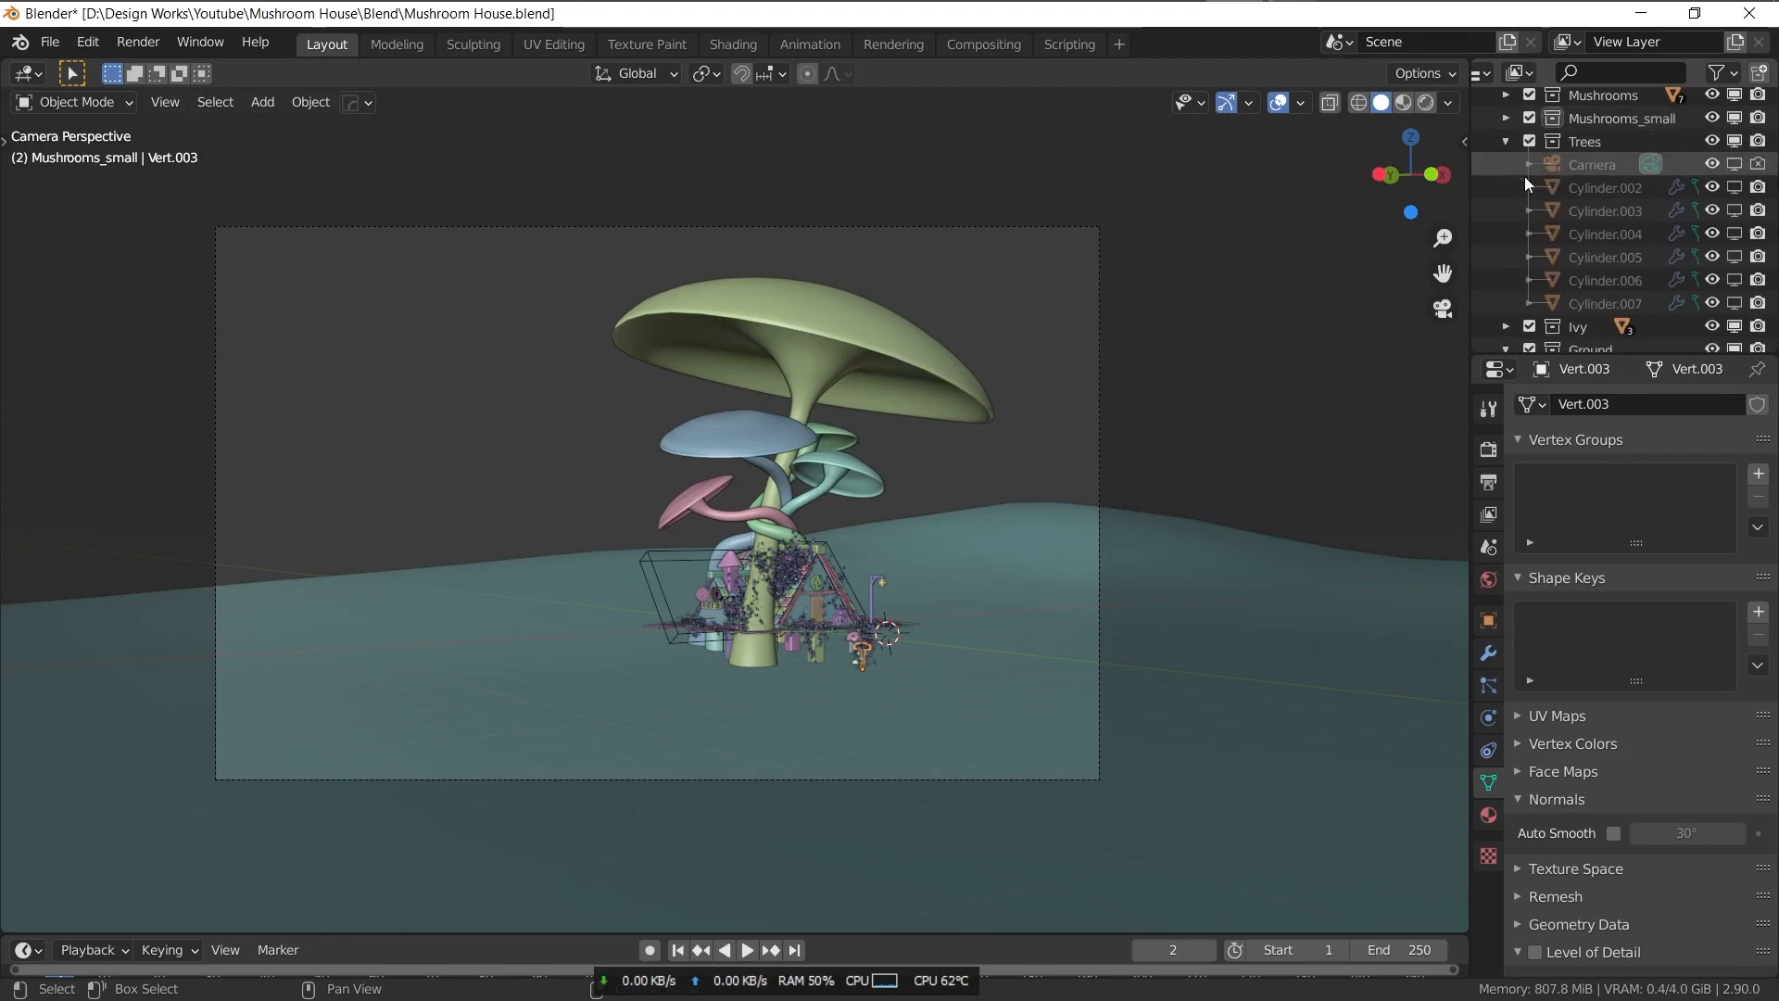
- Show the trees Cylinder.002 to Cylinder.007 in the viewport and enable the Far.001 and Far.002 mushroom collections
drag(1734, 187, 1737, 313)
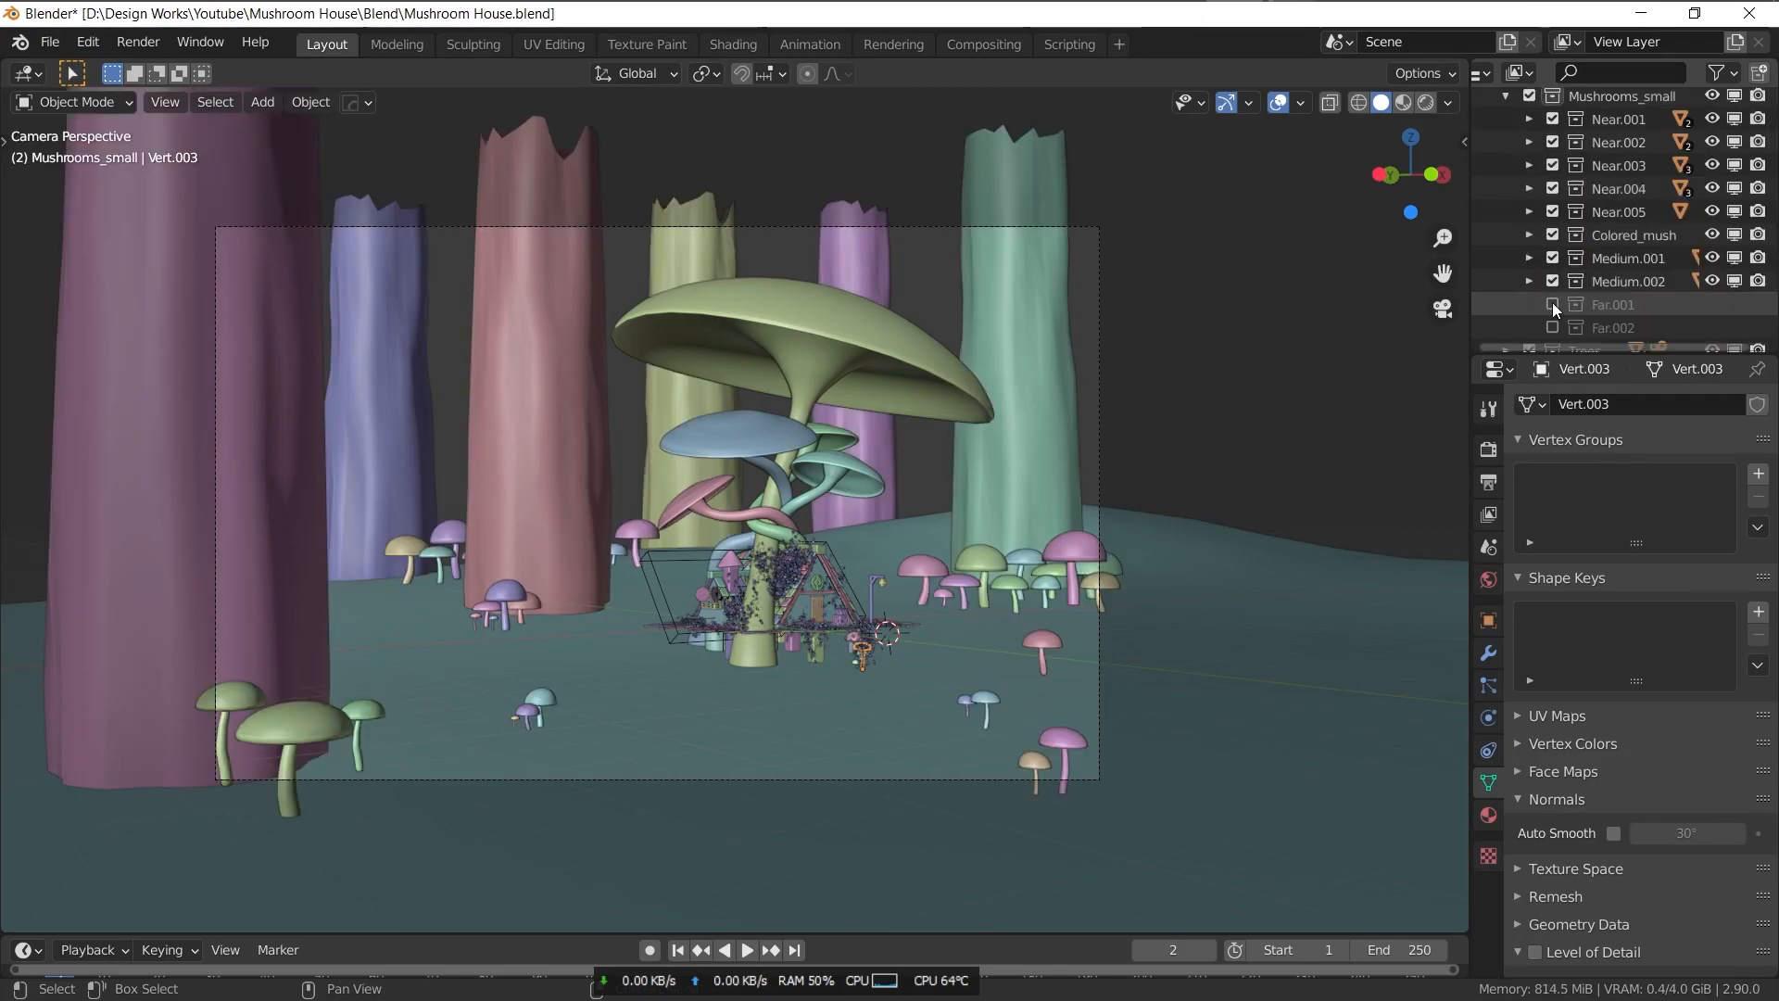
drag(1553, 305, 1555, 330)
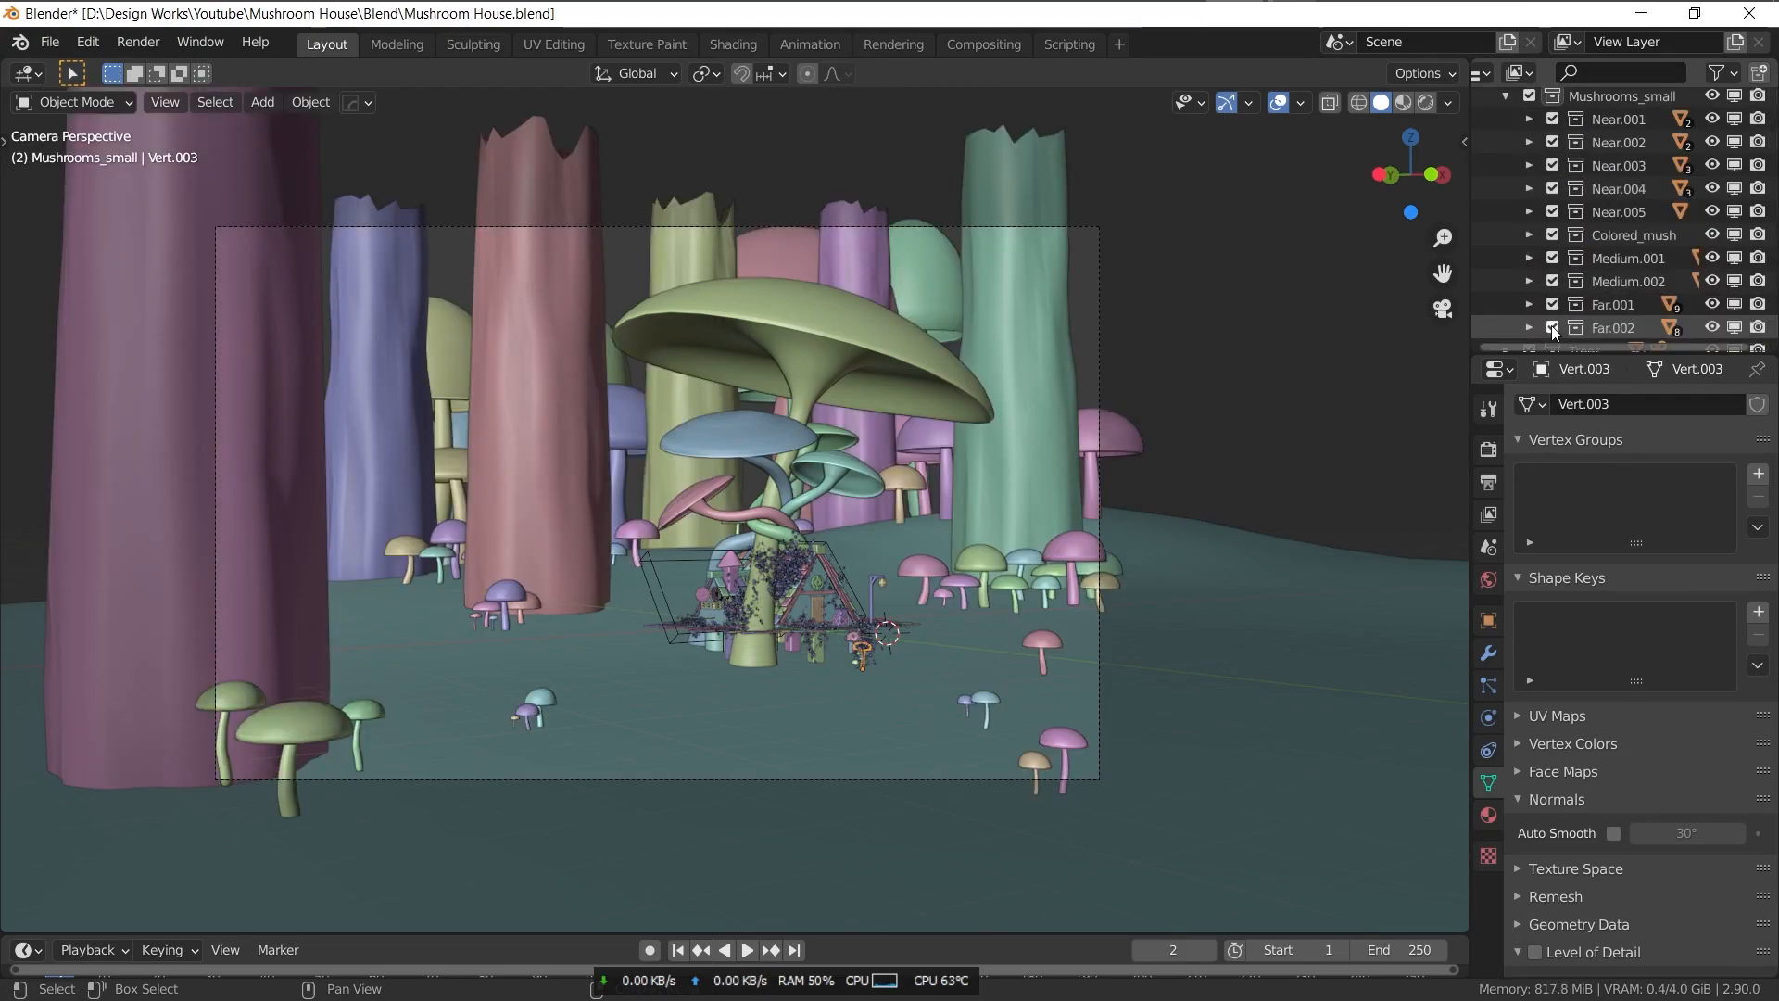
- Select the ground and switch it to Vertex Paint mode
click(136, 224)
click(74, 102)
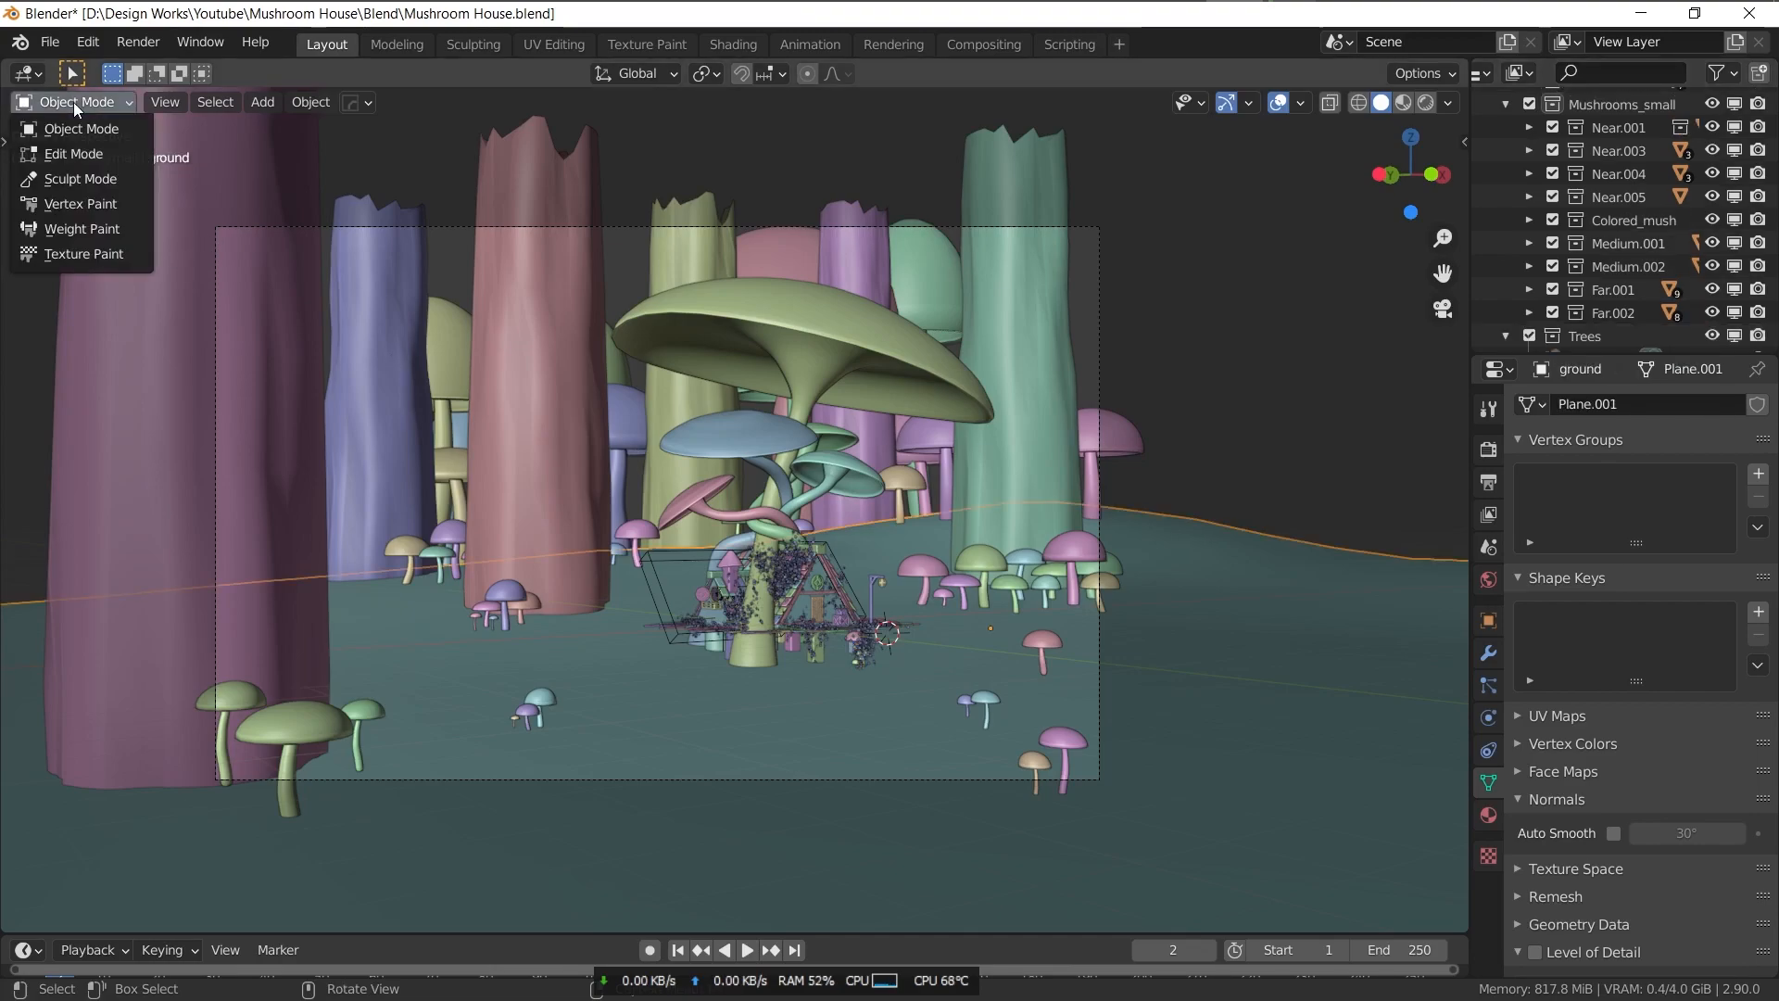
click(80, 203)
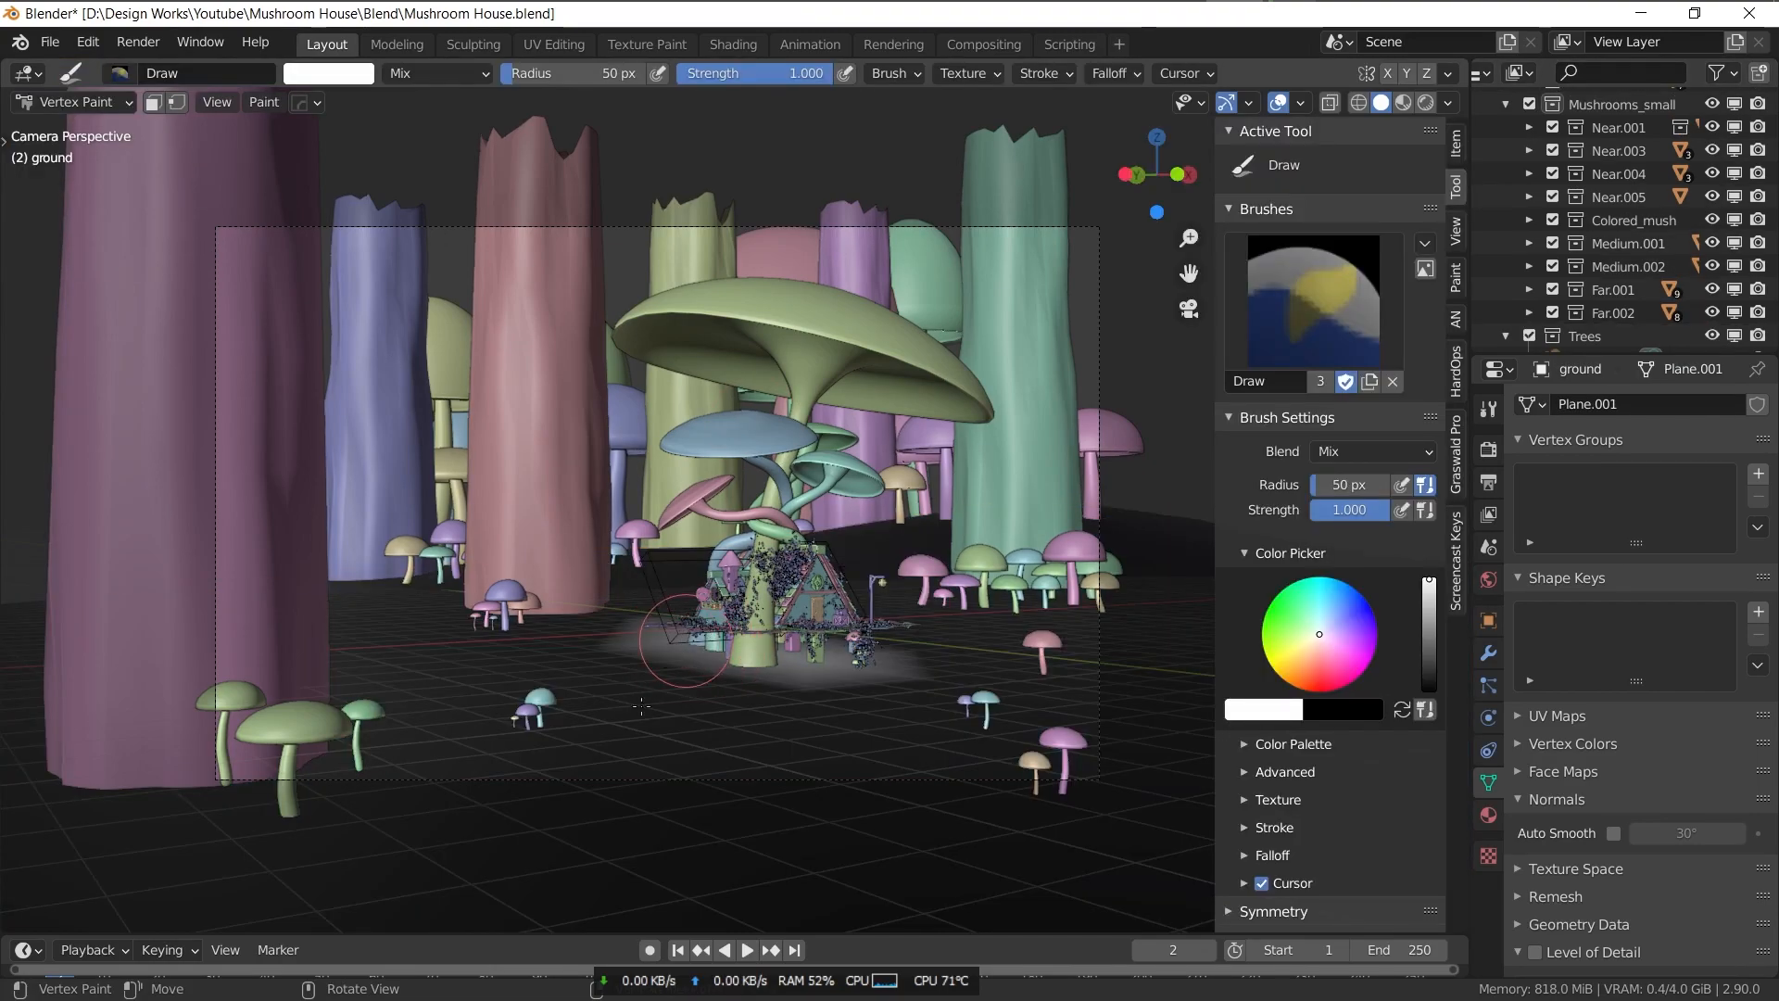
- Vertex-paint a white area on the ground from the mushroom house toward the camera foreground with a 50 px brush
drag(943, 638, 653, 789)
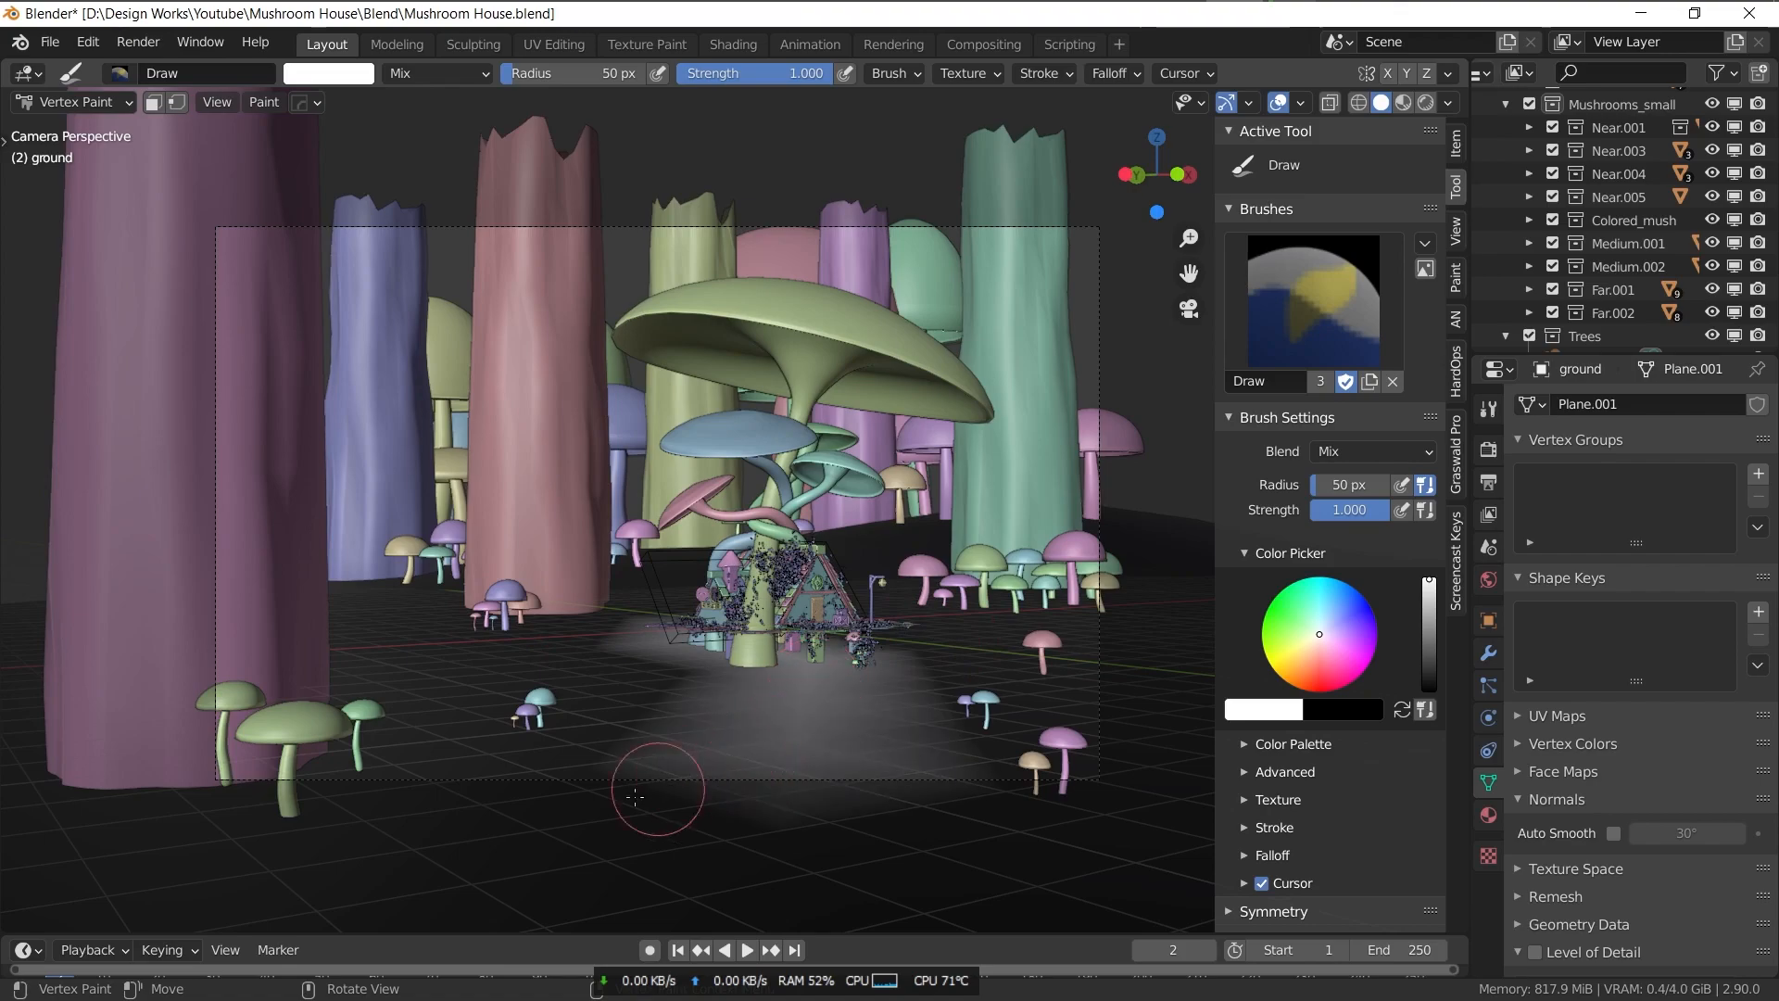
drag(705, 735, 717, 721)
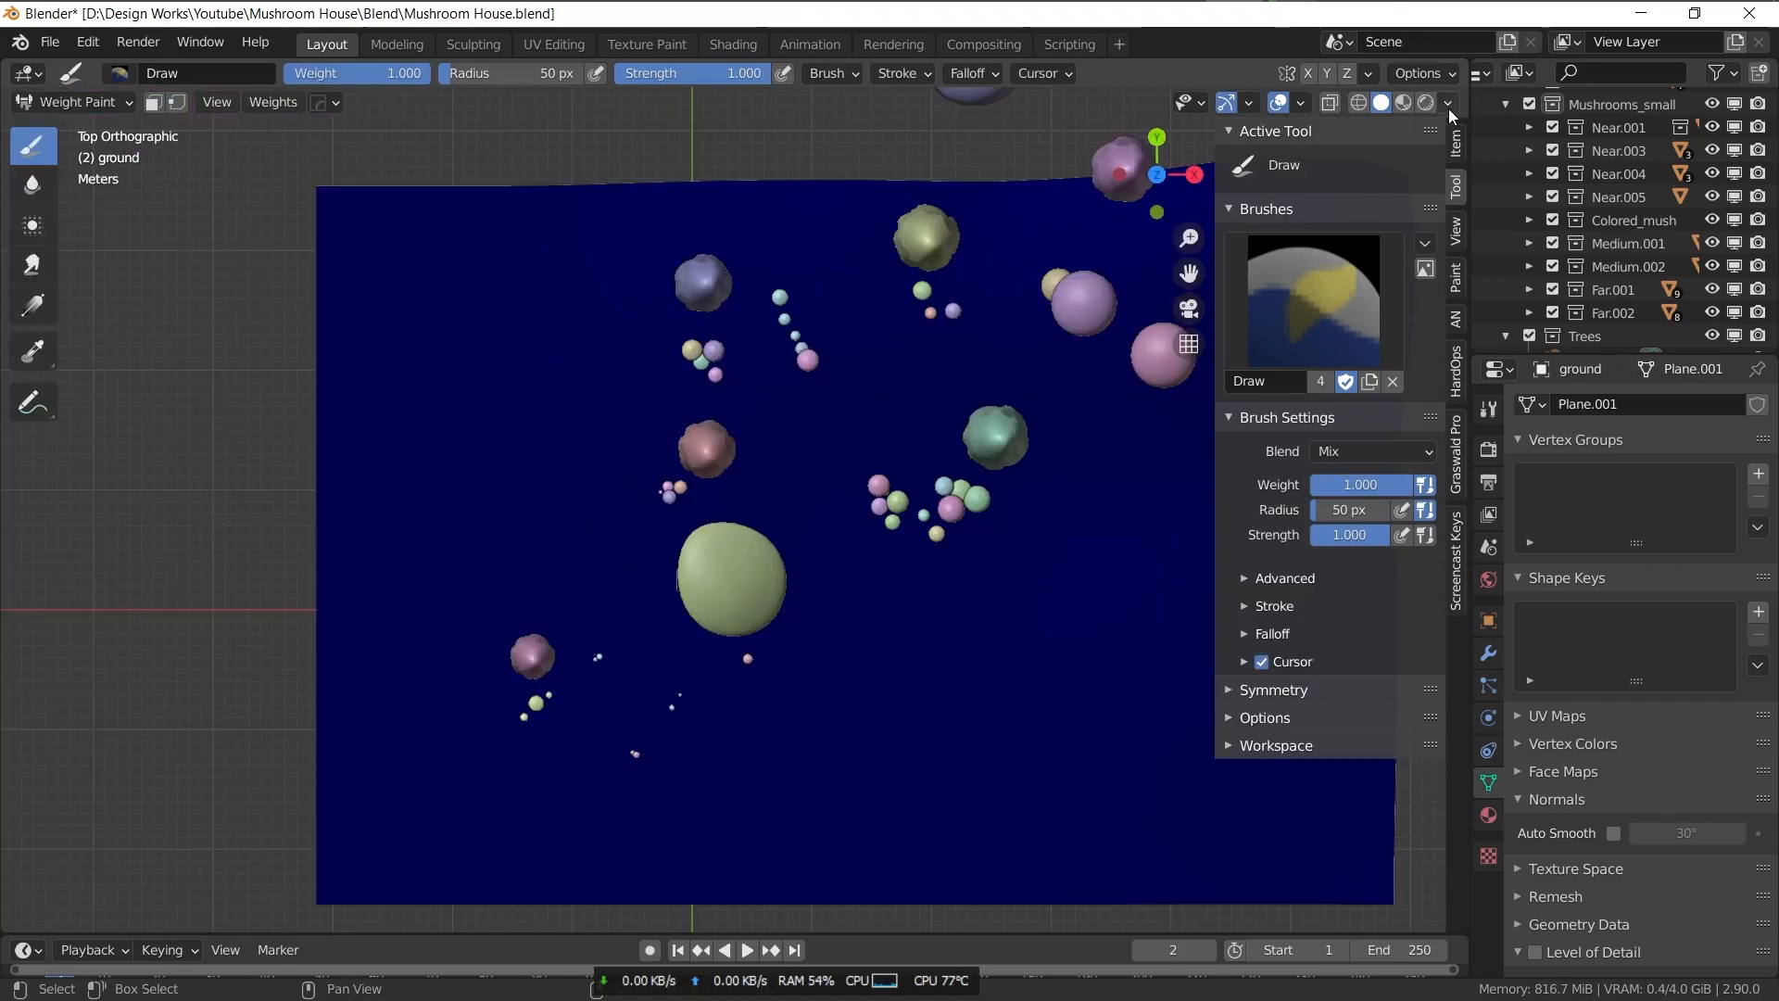
- Display vertex colors in the viewport and weight-paint the ground's Path and Grass vertex groups at weight 1.000
click(1448, 101)
click(1529, 389)
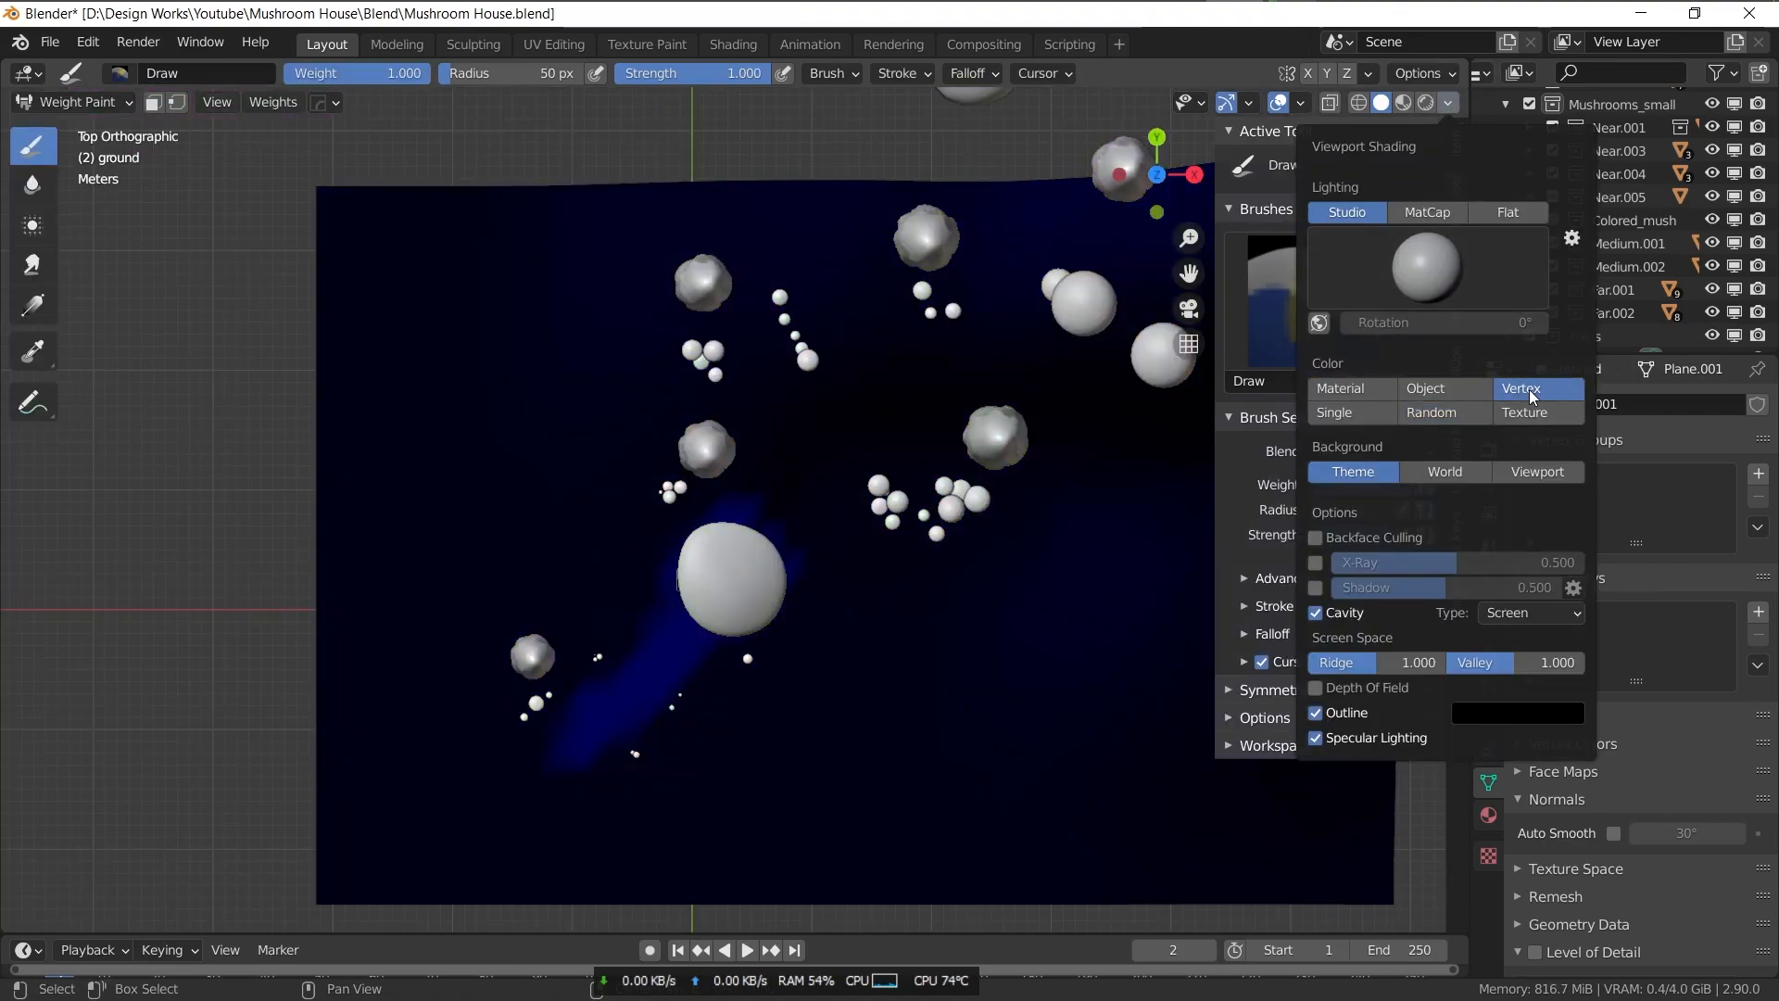
drag(542, 769, 633, 687)
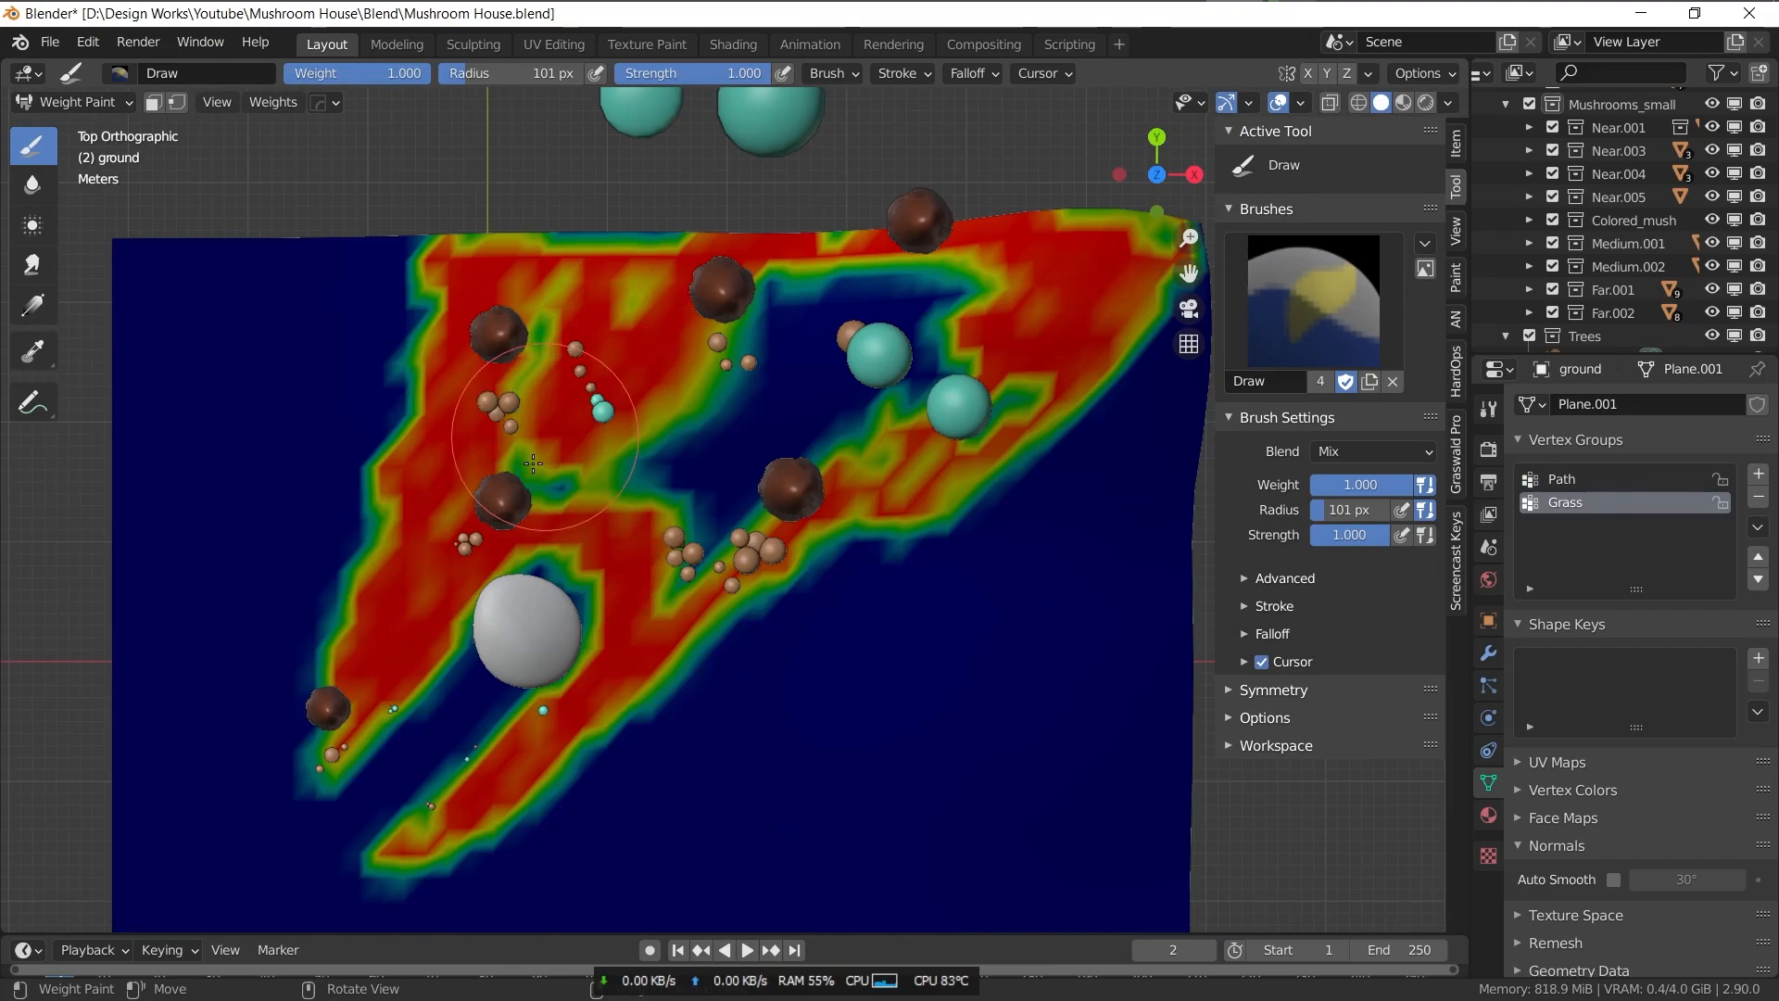
mouse_move(831, 435)
mouse_down()
mouse_move(732, 436)
mouse_move(787, 352)
mouse_move(890, 278)
mouse_move(867, 220)
mouse_move(614, 229)
mouse_up()
mouse_move(732, 299)
mouse_down()
mouse_move(862, 445)
mouse_move(972, 371)
mouse_move(690, 479)
mouse_up()
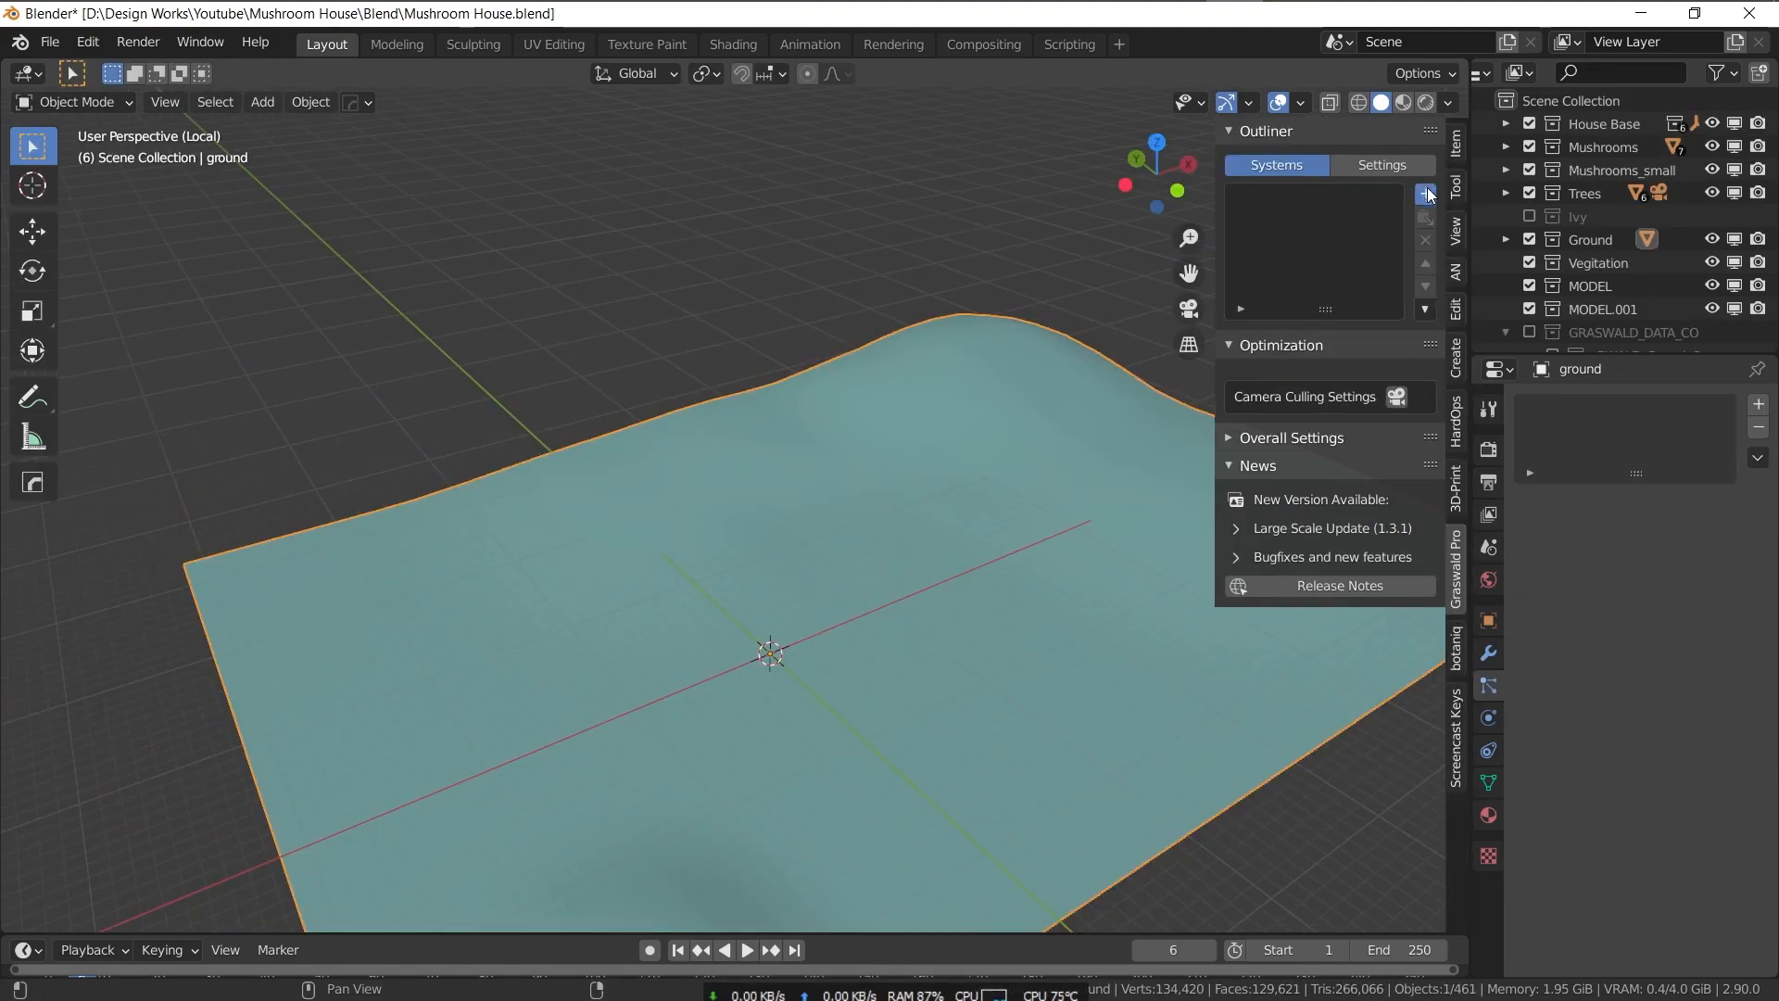
- Add a Graswald grass system to the ground and set its species to Generic Grassblades
click(1427, 193)
click(1304, 369)
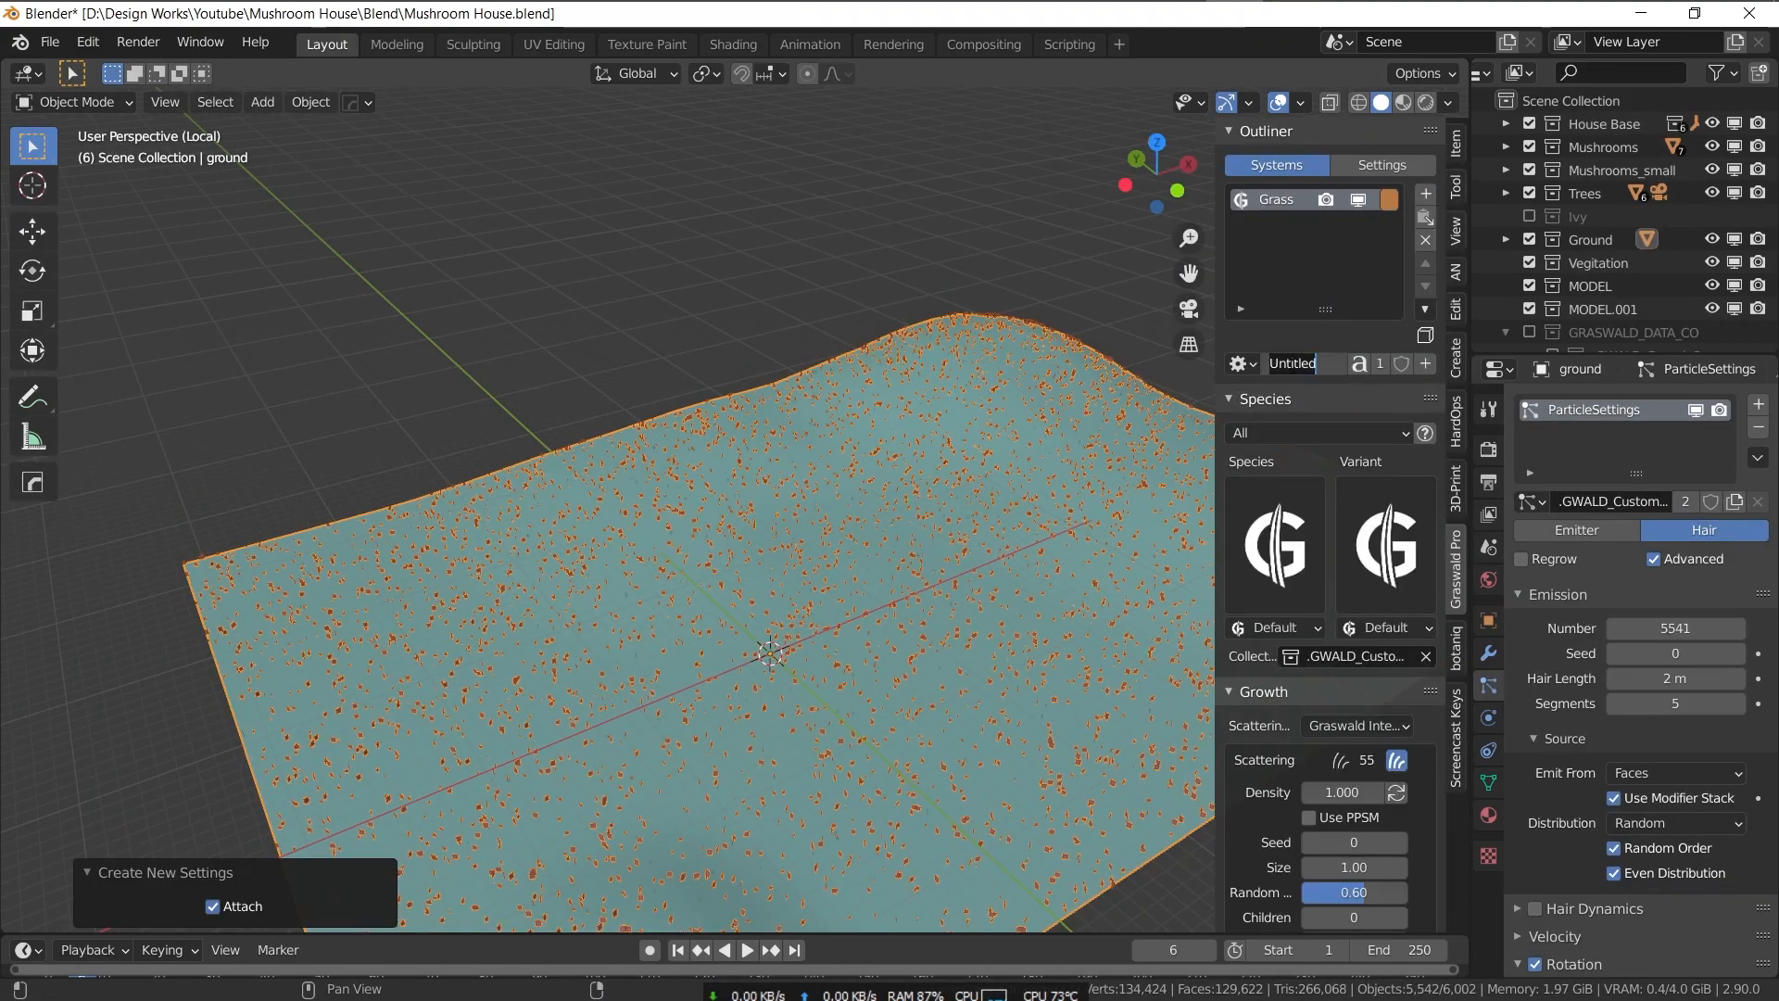
click(1275, 547)
scroll(658, 31, up, 2)
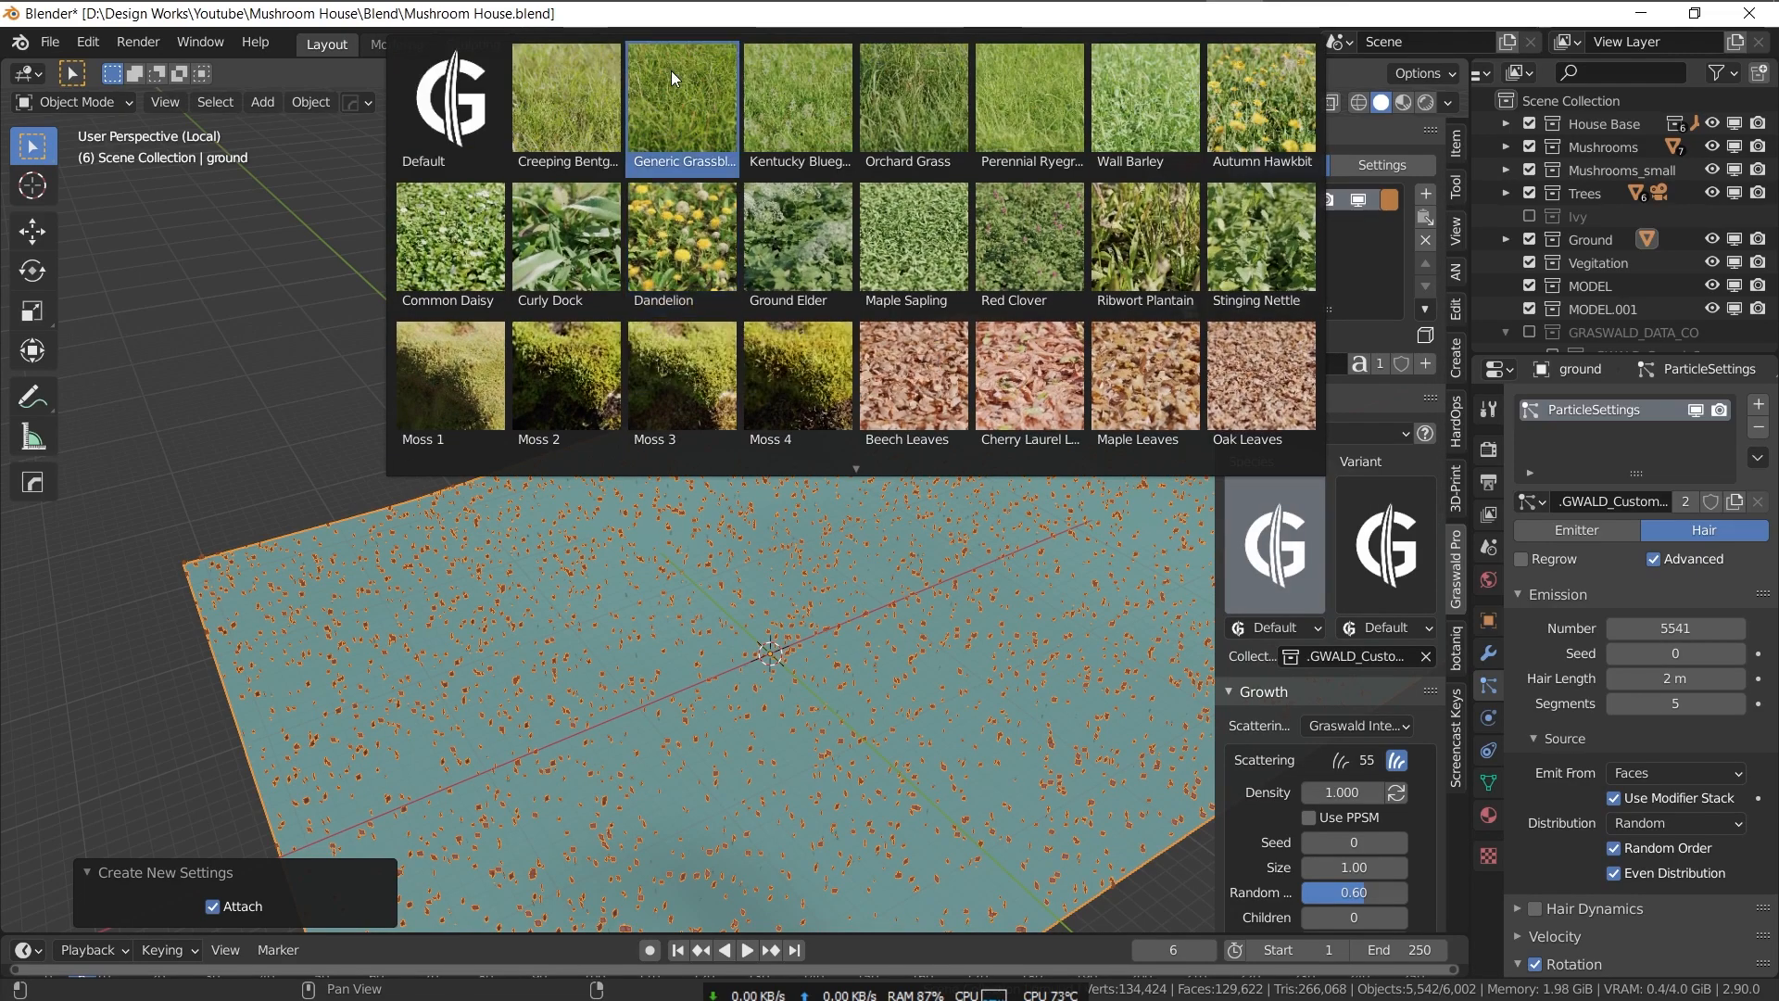
click(670, 71)
- Assign the Grass vertex group to the density distribution of the Generic Grassblades system
scroll(1344, 685, down, 12)
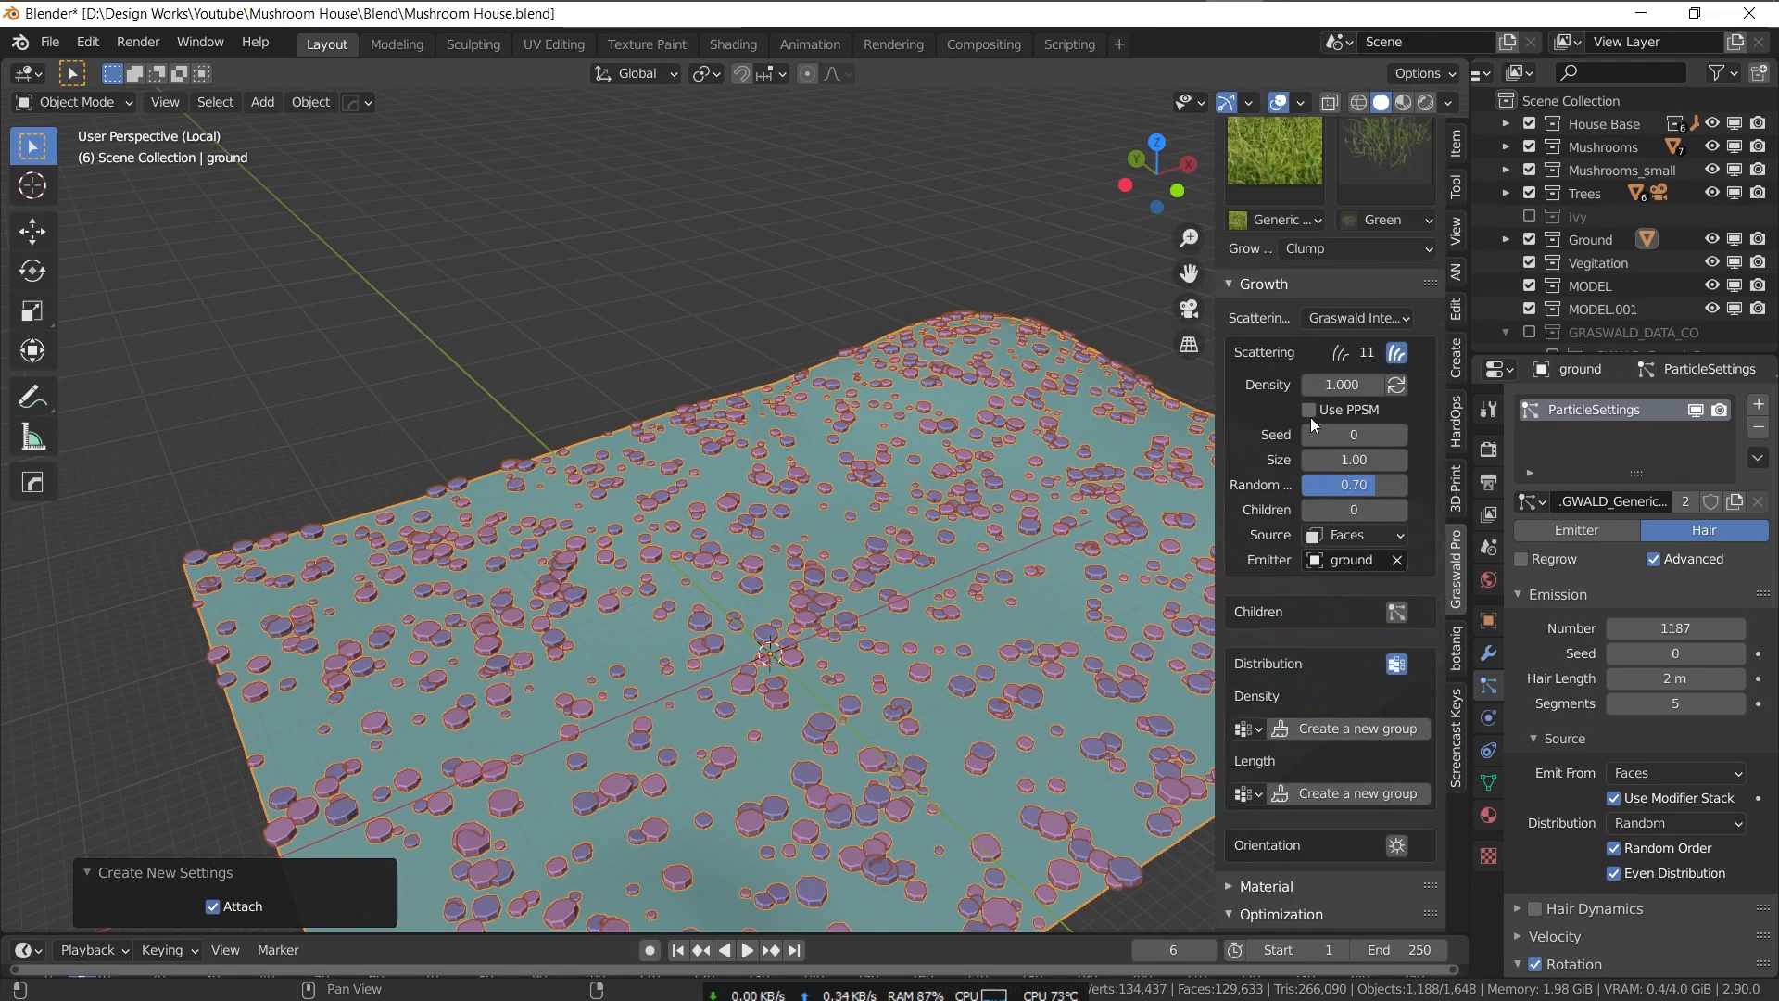
scroll(1364, 713, down, 1)
click(1248, 581)
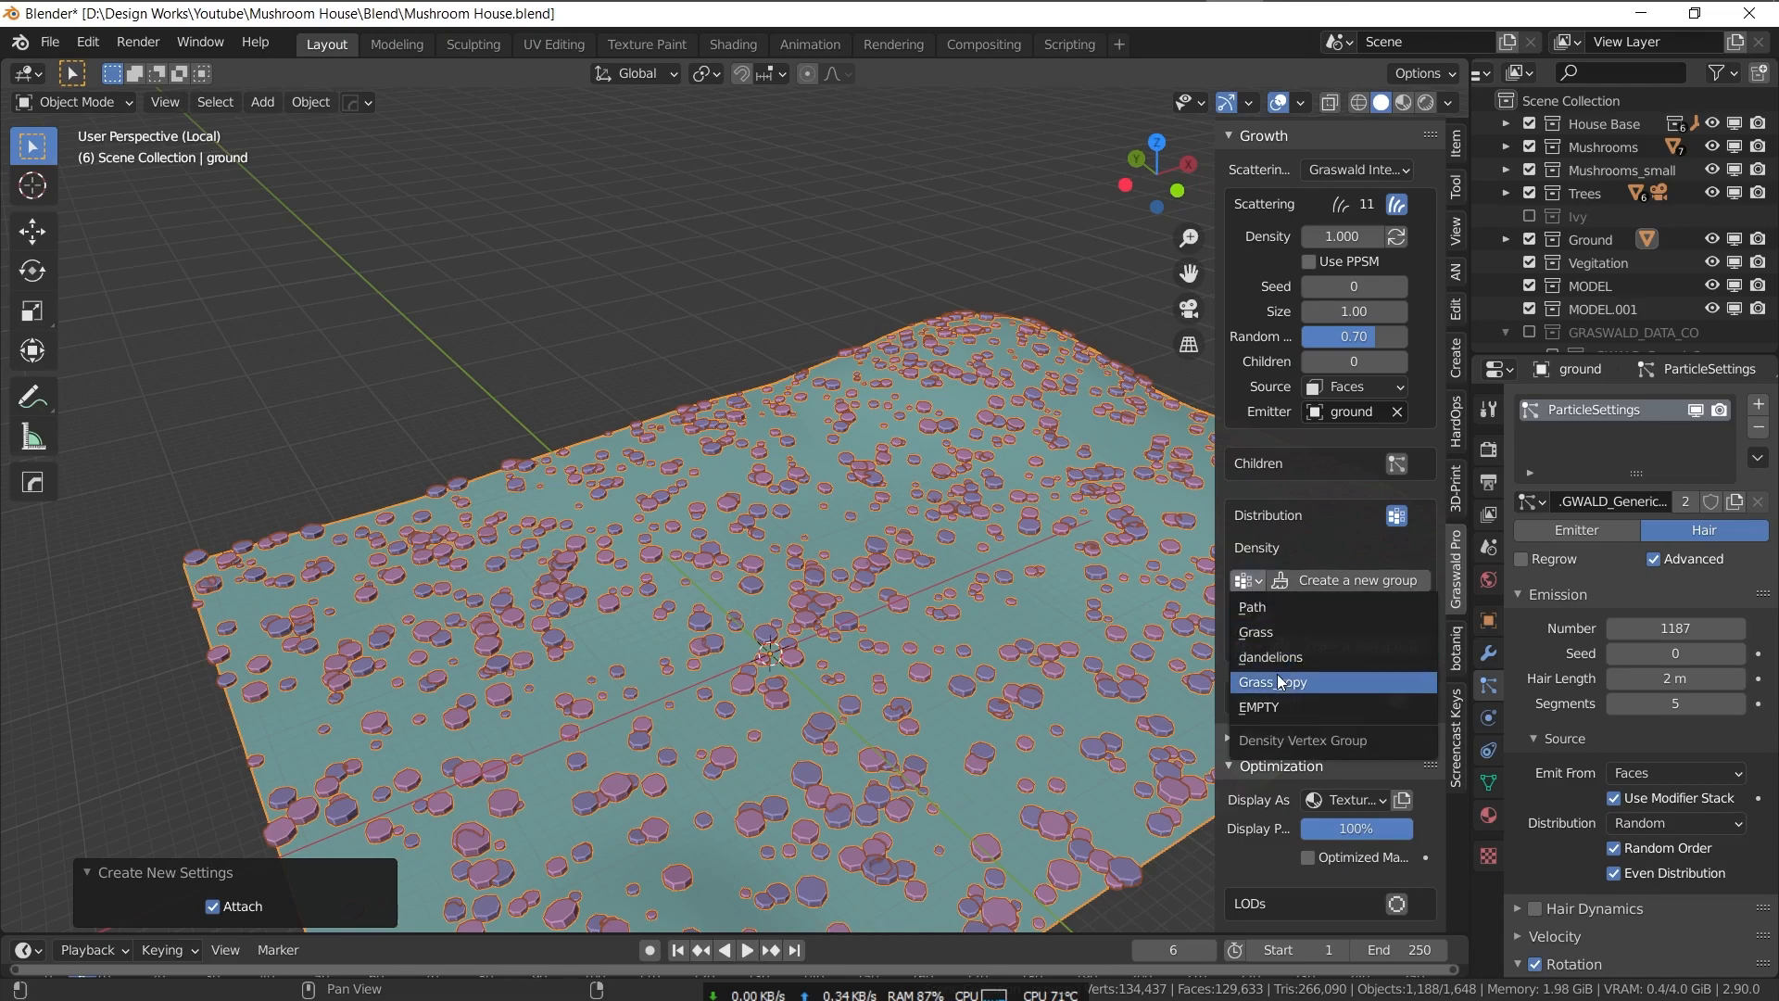
click(1271, 632)
scroll(1255, 480, up, 5)
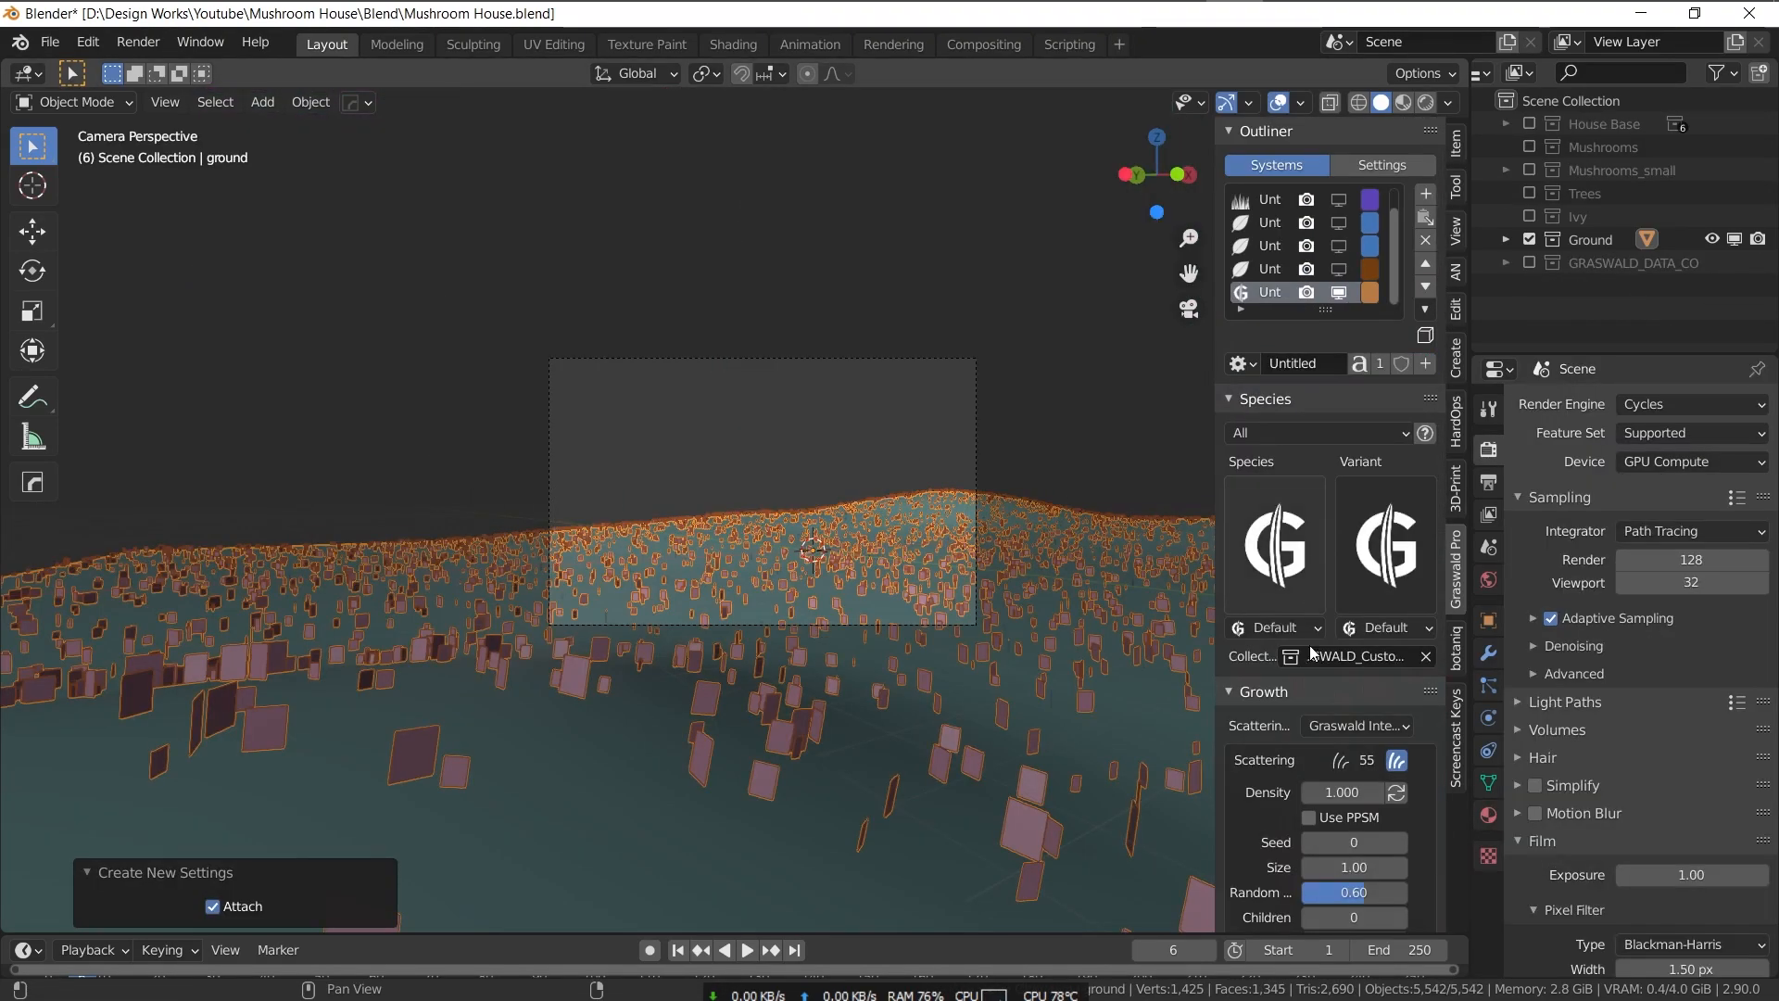
- Assign the Path vertex group to the density distribution of the new default-species Graswald system
scroll(1265, 726, down, 7)
click(1248, 692)
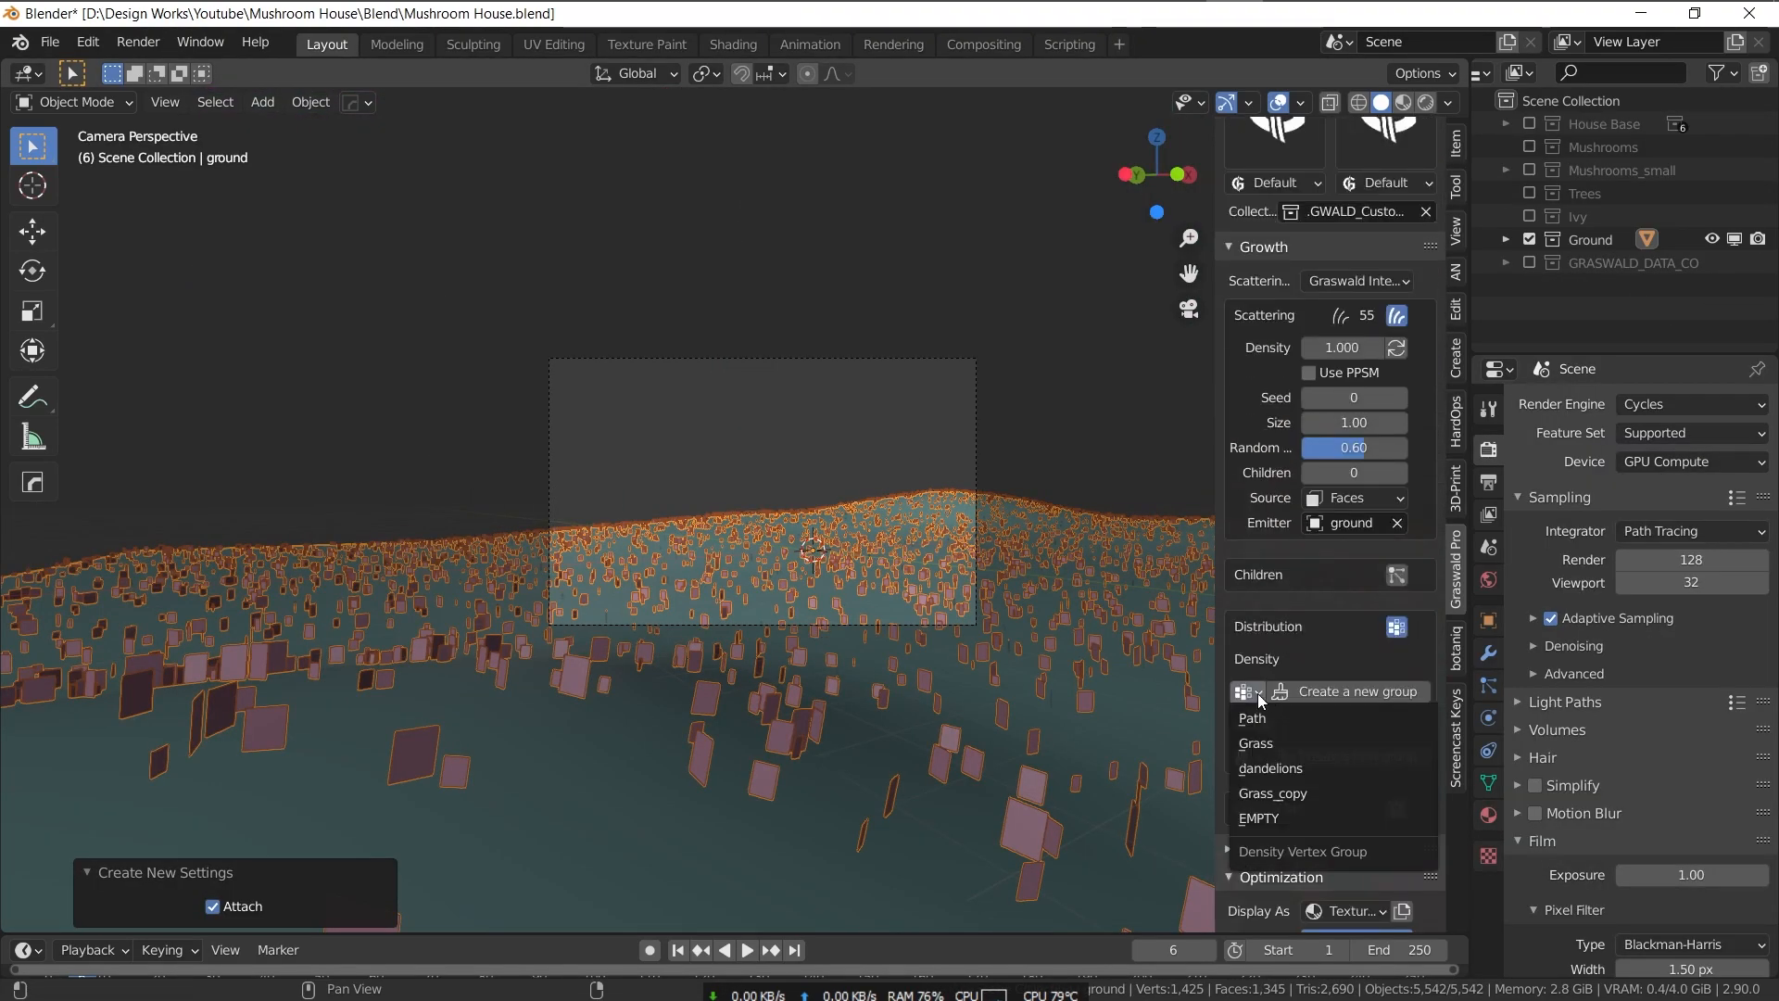
click(1265, 726)
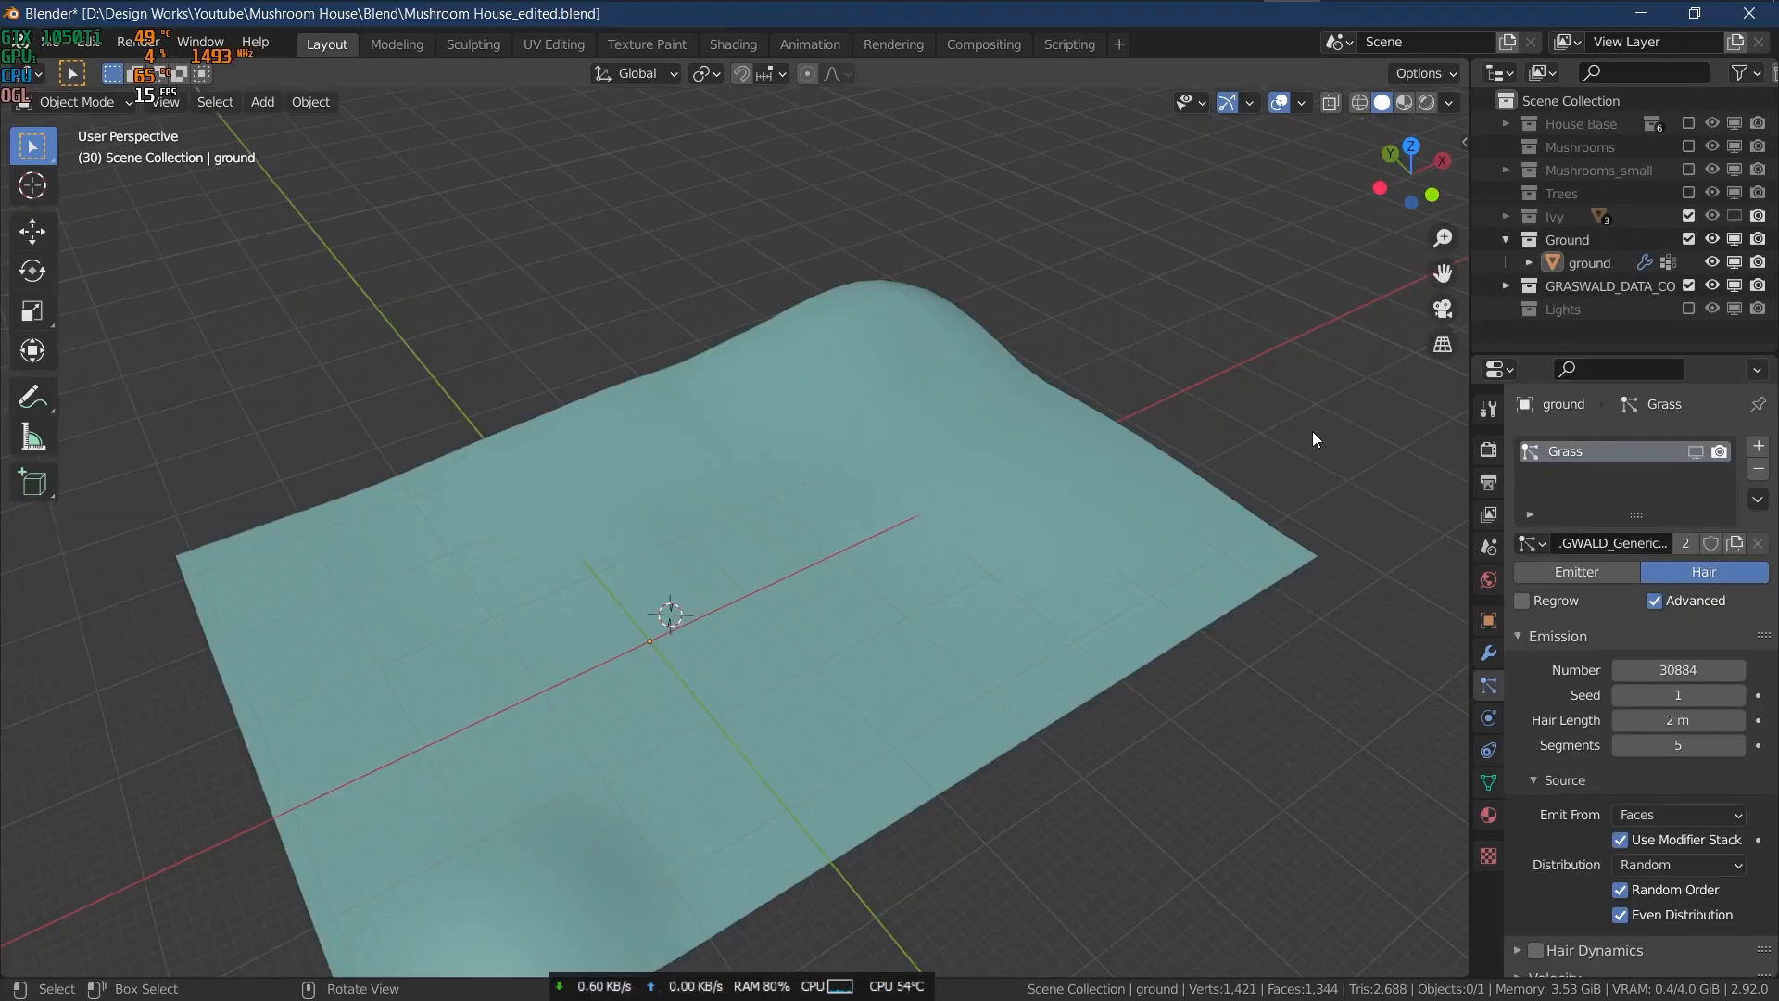
- Show the ground's Grass particle system in the viewport and check its instance collection among the available collections
click(1696, 452)
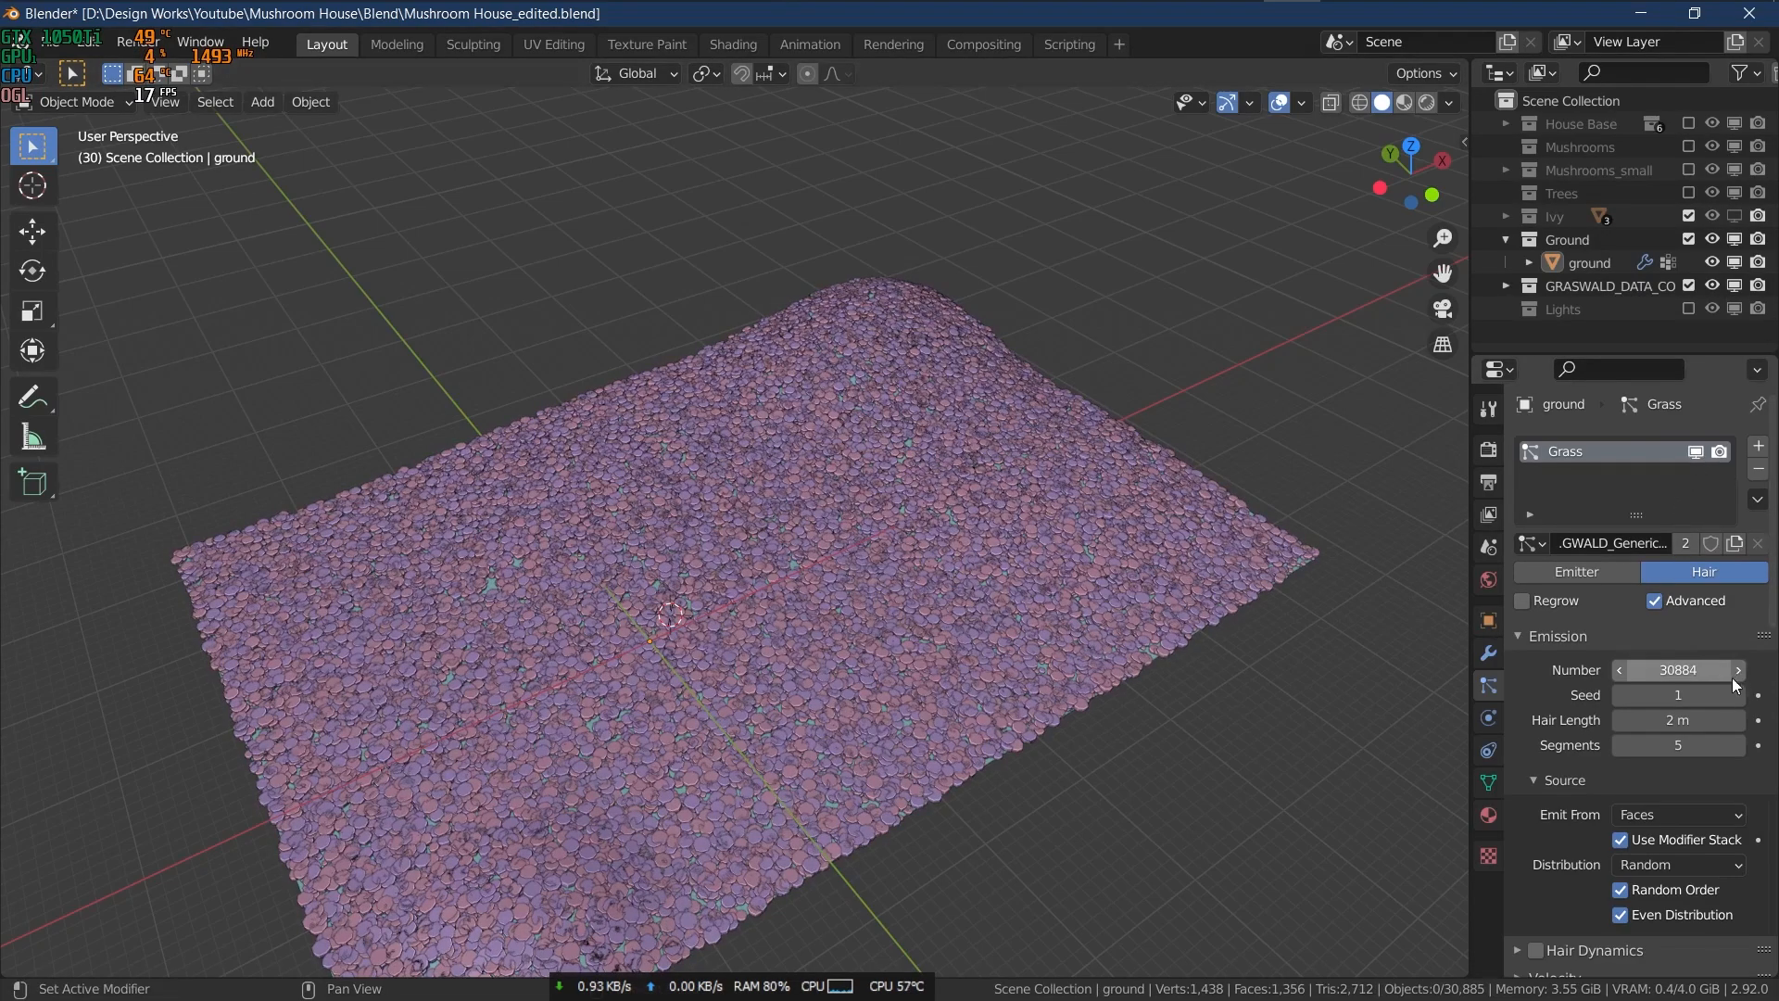
scroll(1580, 795, down, 15)
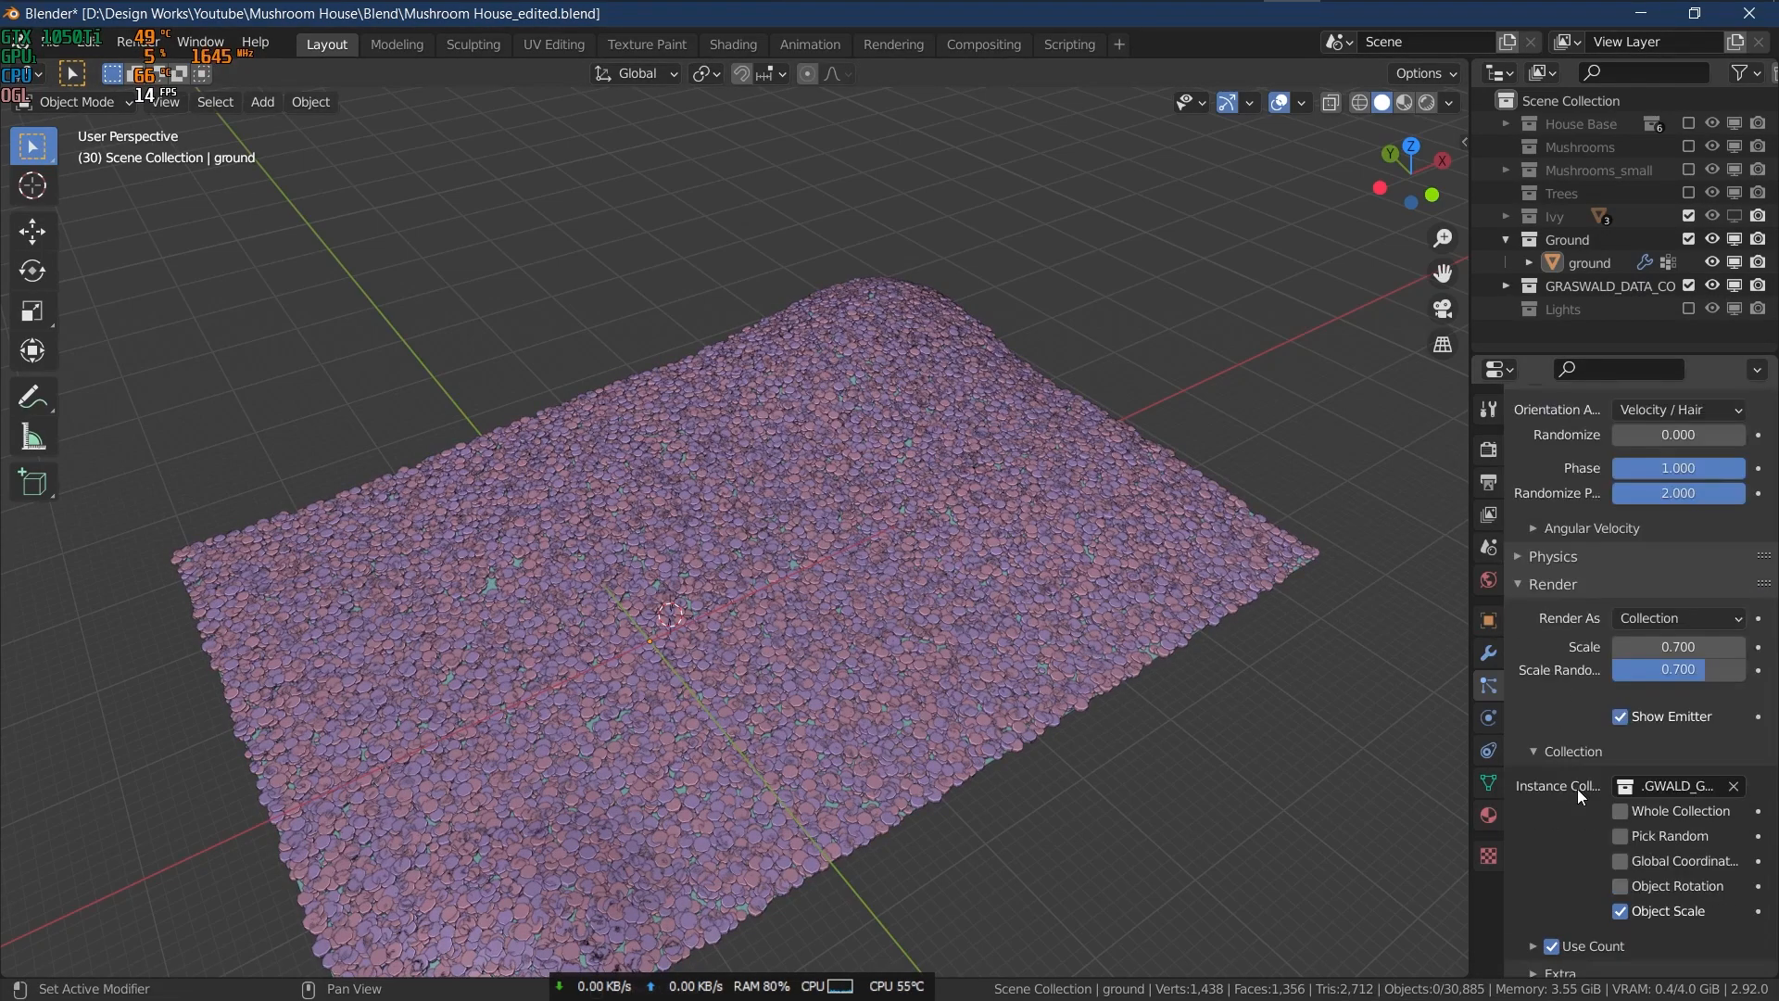
click(1659, 783)
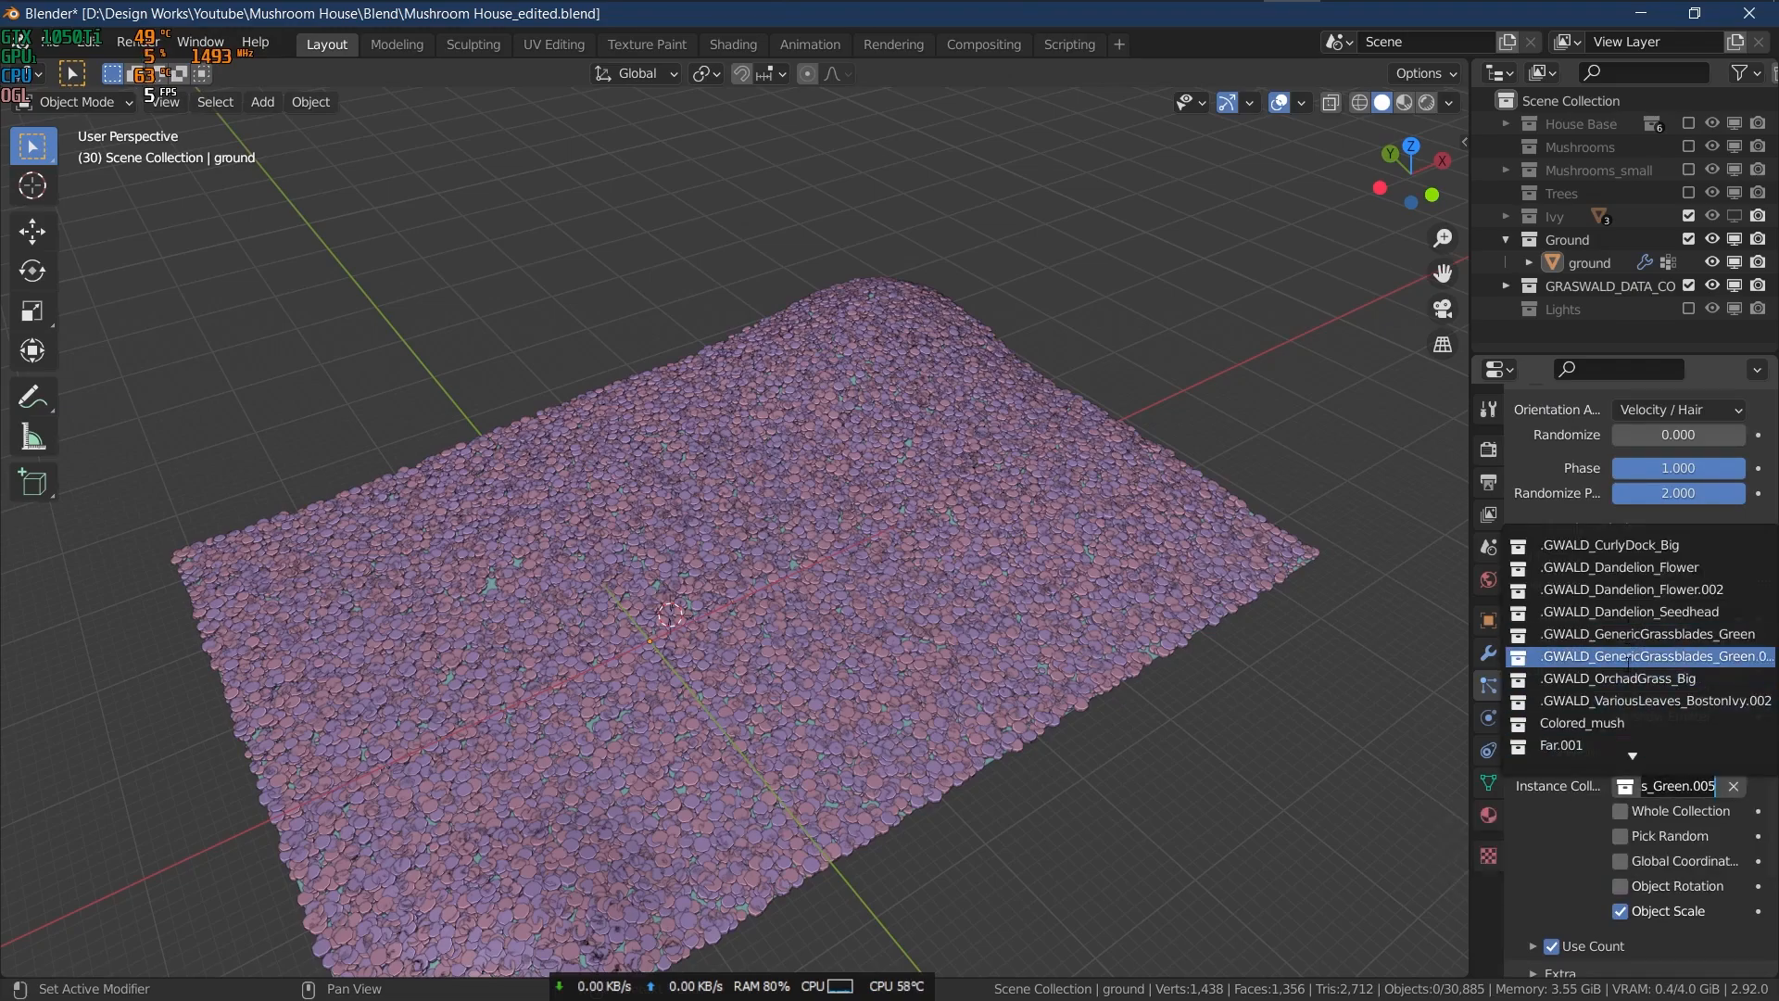
click(1579, 845)
scroll(1579, 845, up, 10)
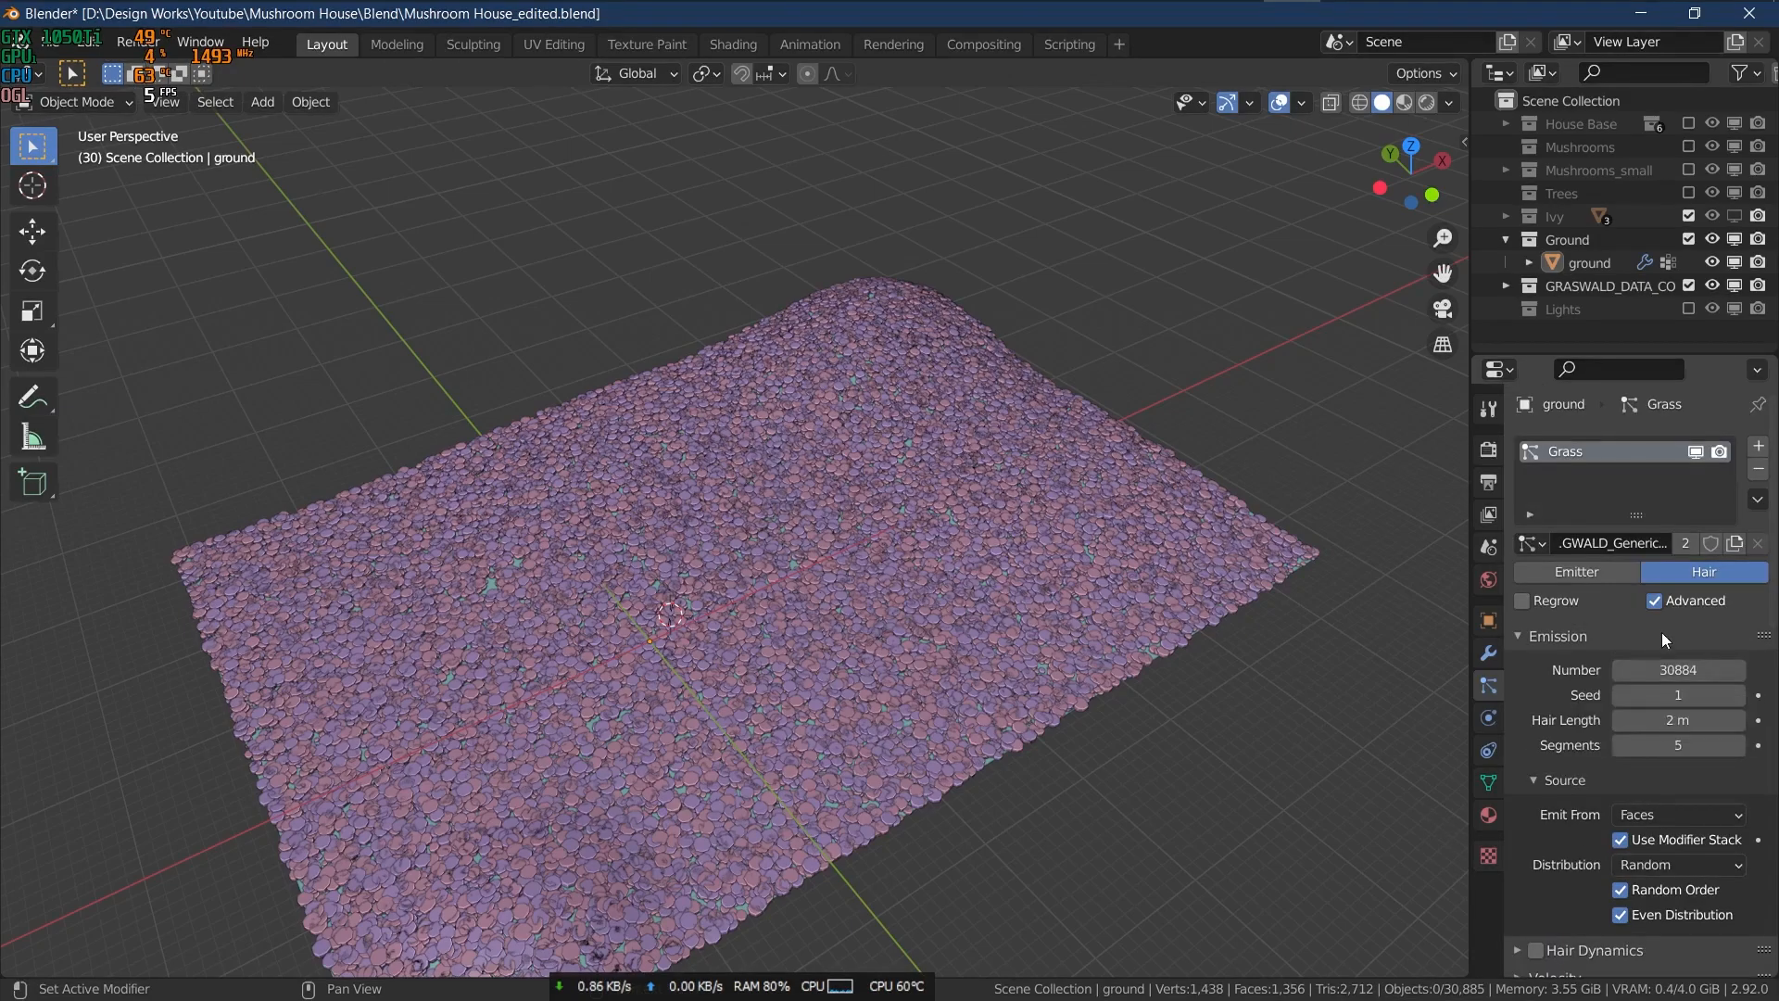
- Set the Grass particle system's density vertex group to Grass
scroll(1542, 719, down, 6)
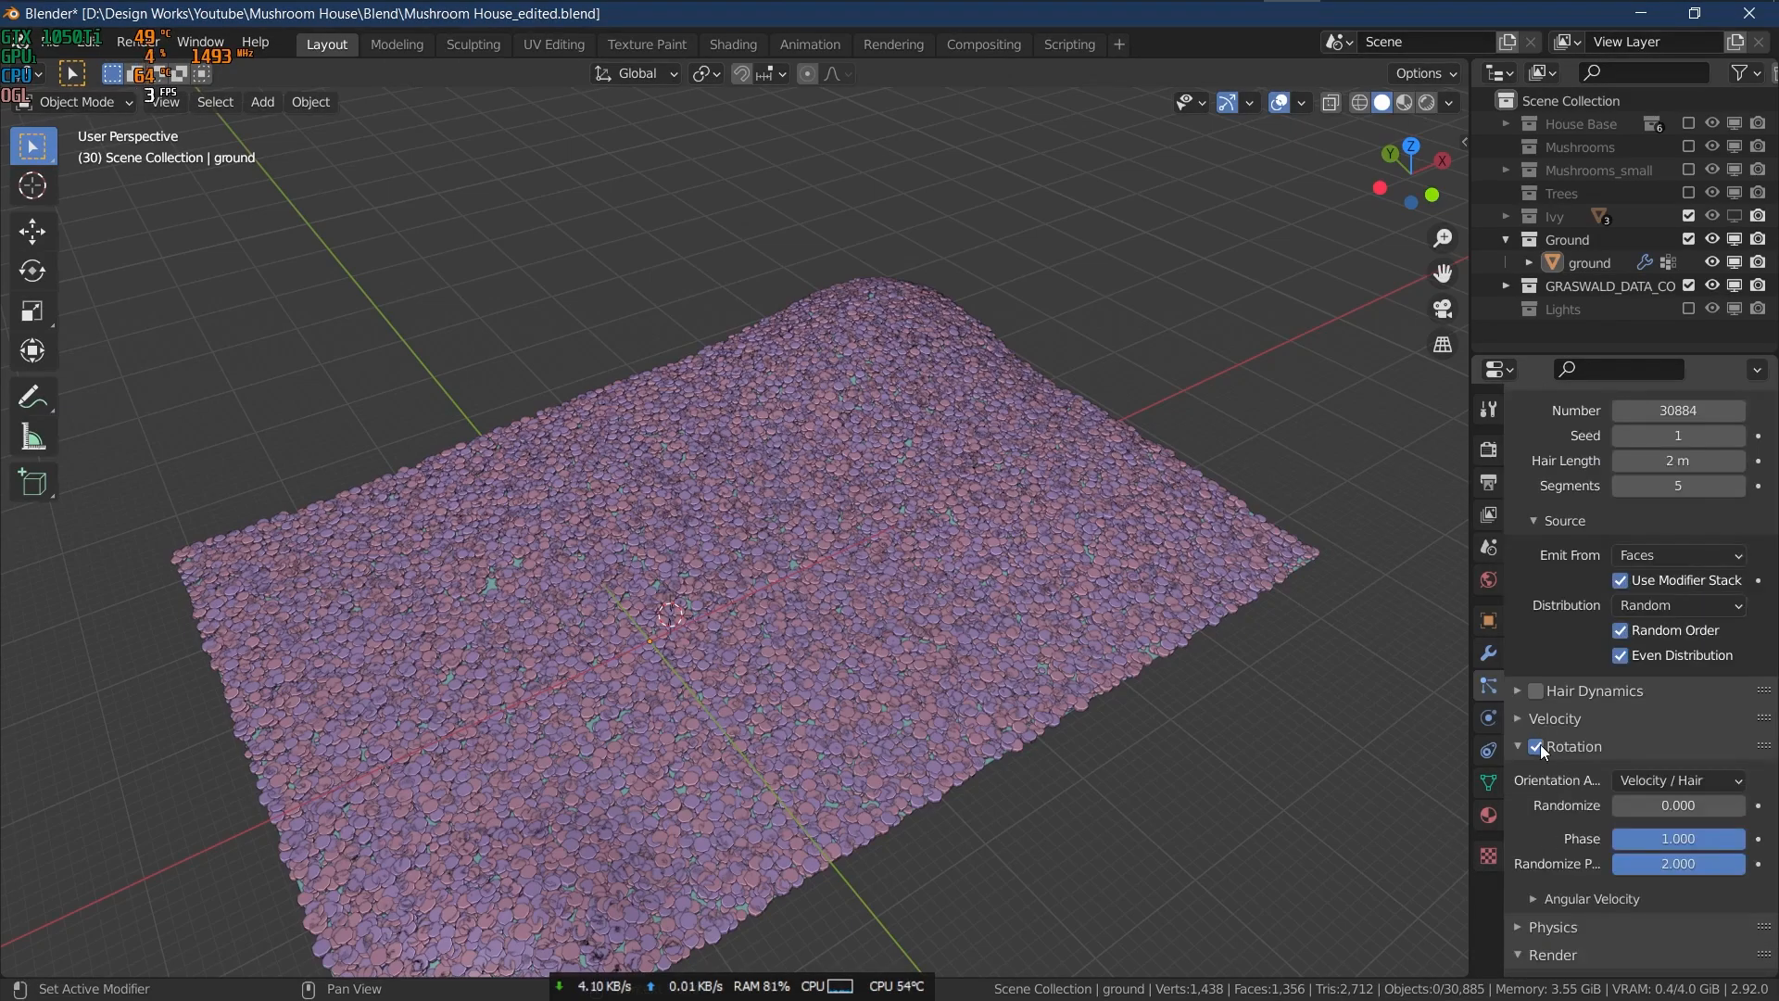
scroll(1653, 851, down, 6)
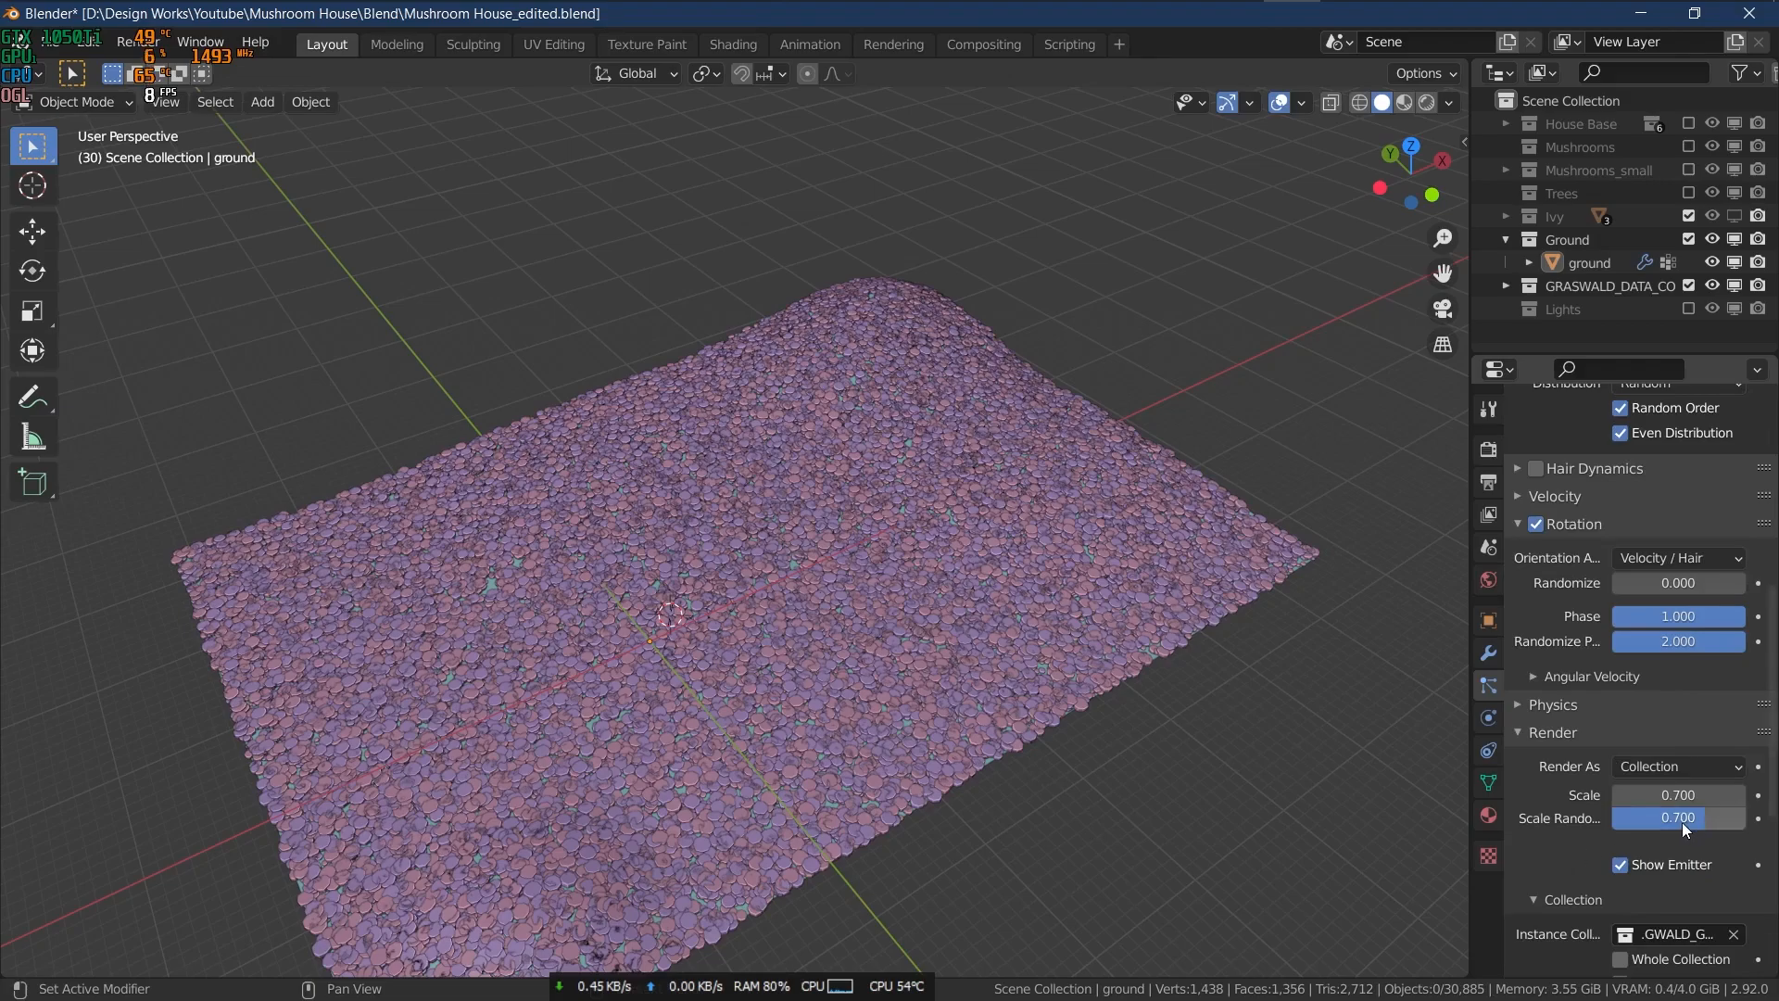
scroll(1653, 790, down, 15)
click(1663, 757)
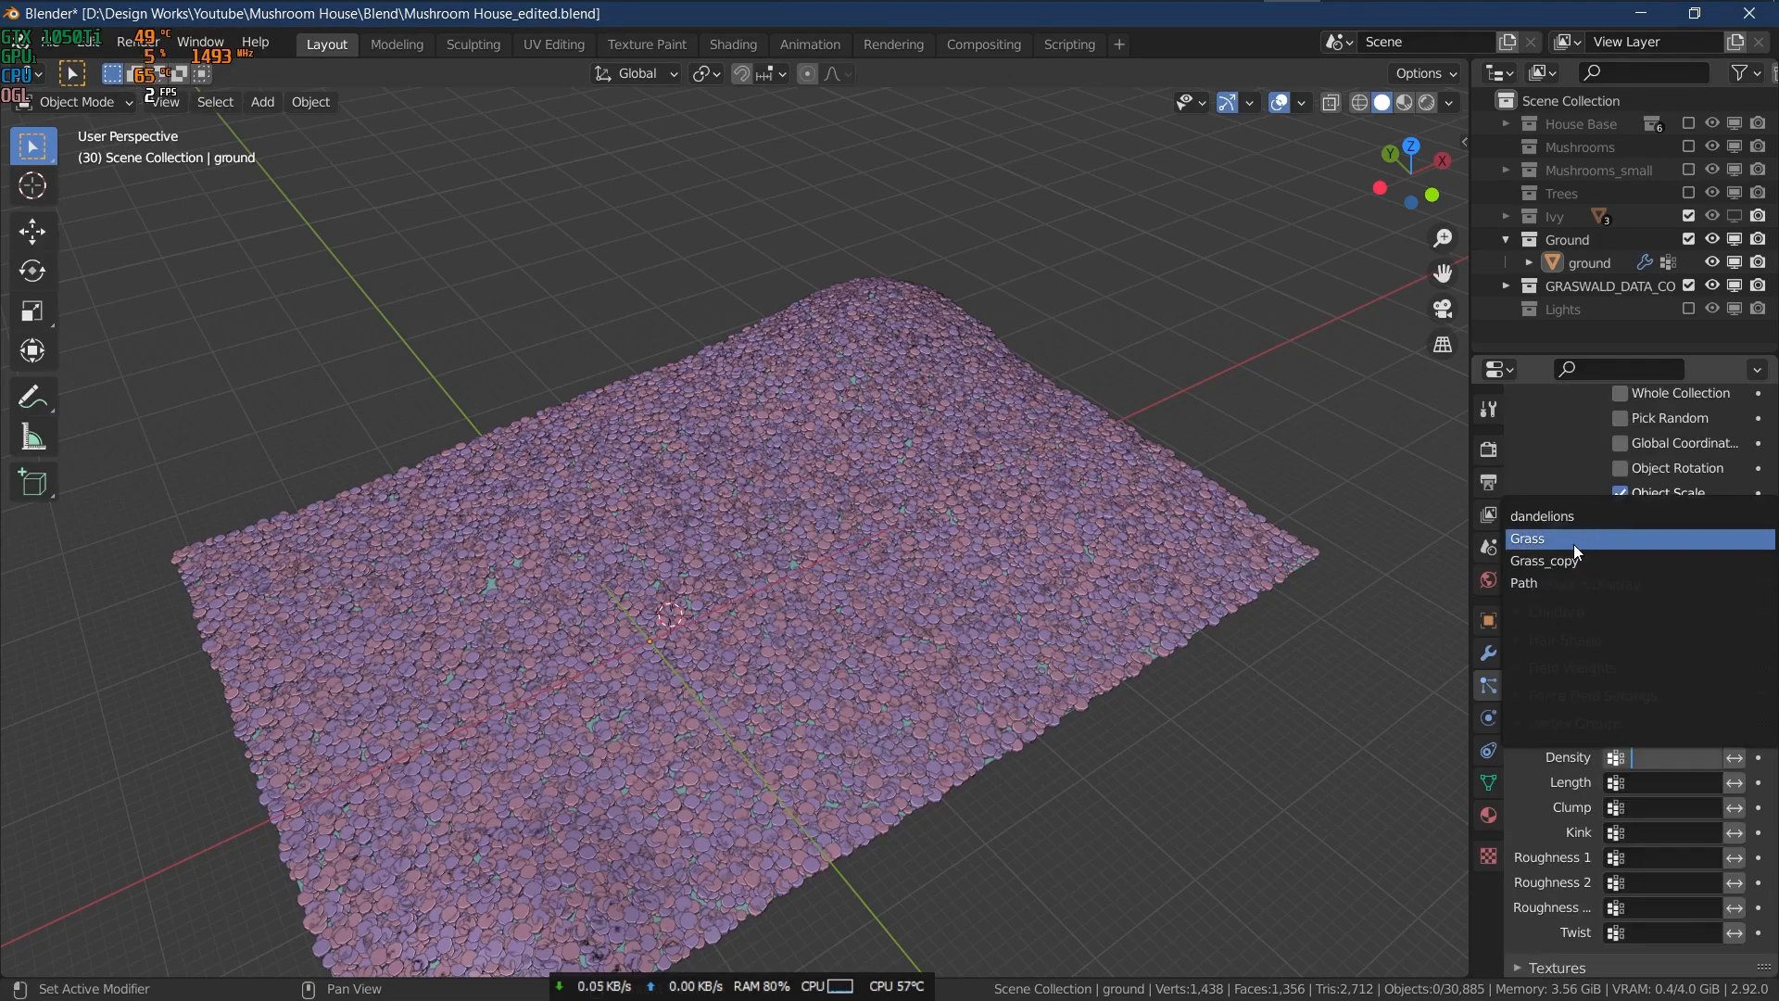
click(1573, 540)
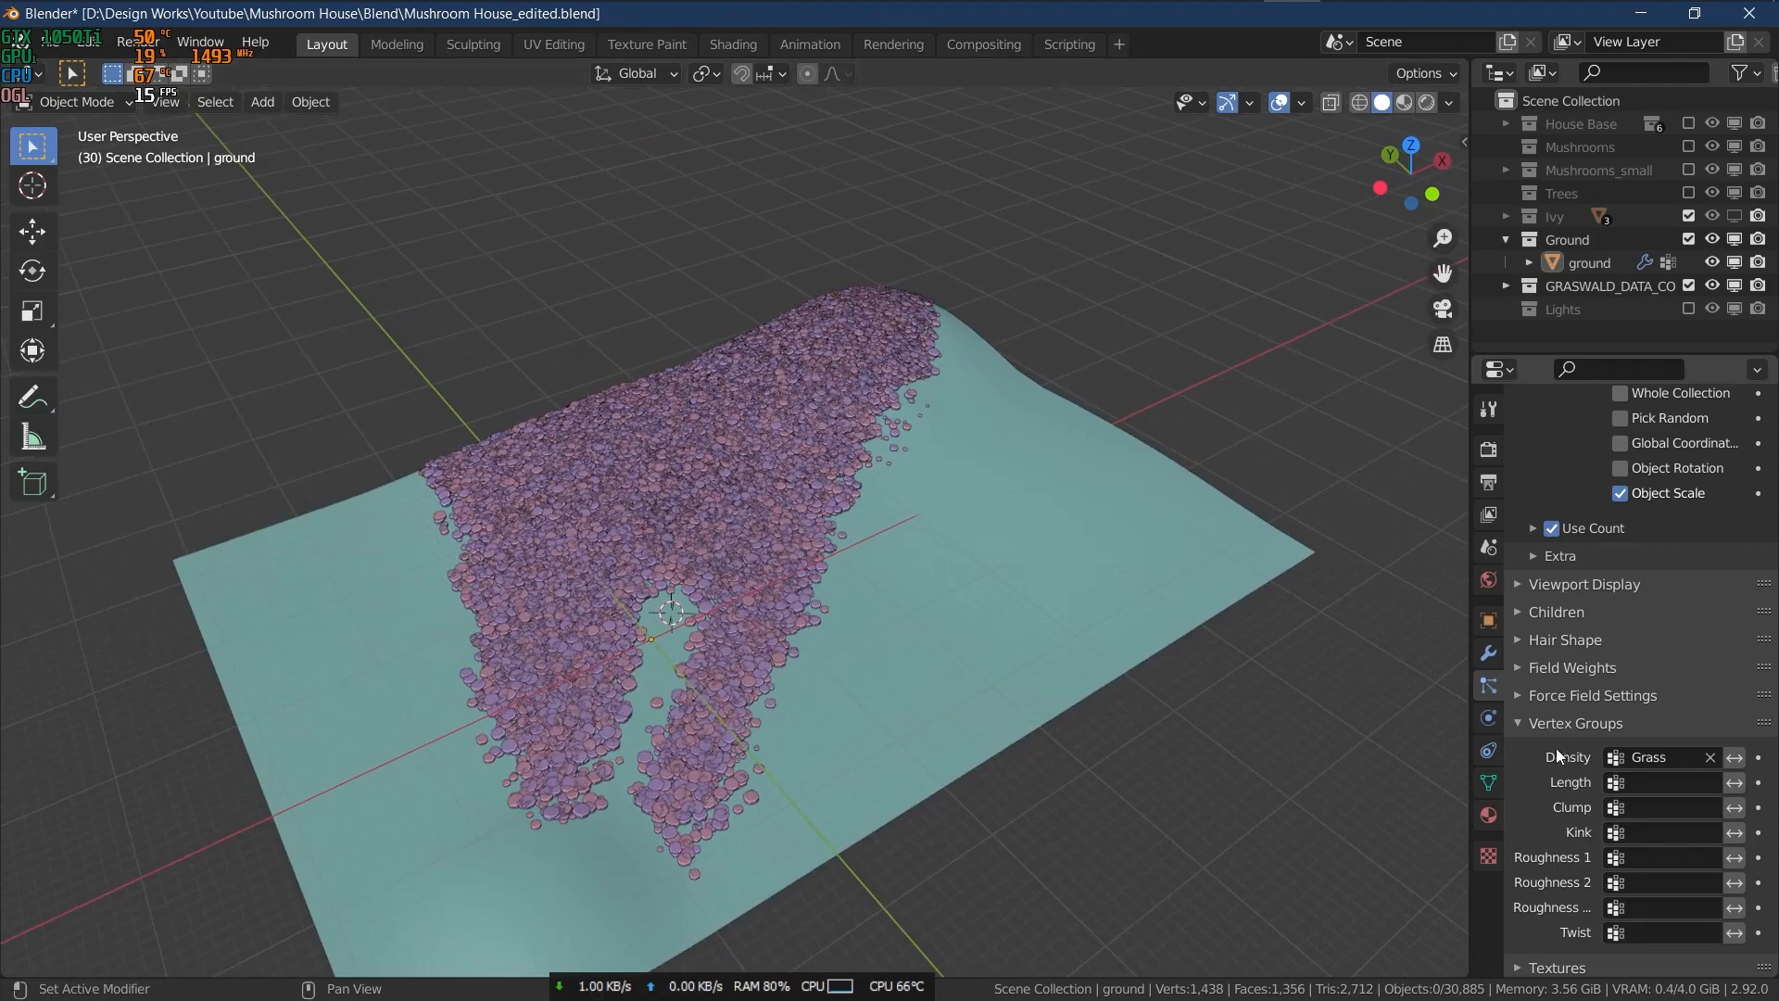
click(1544, 723)
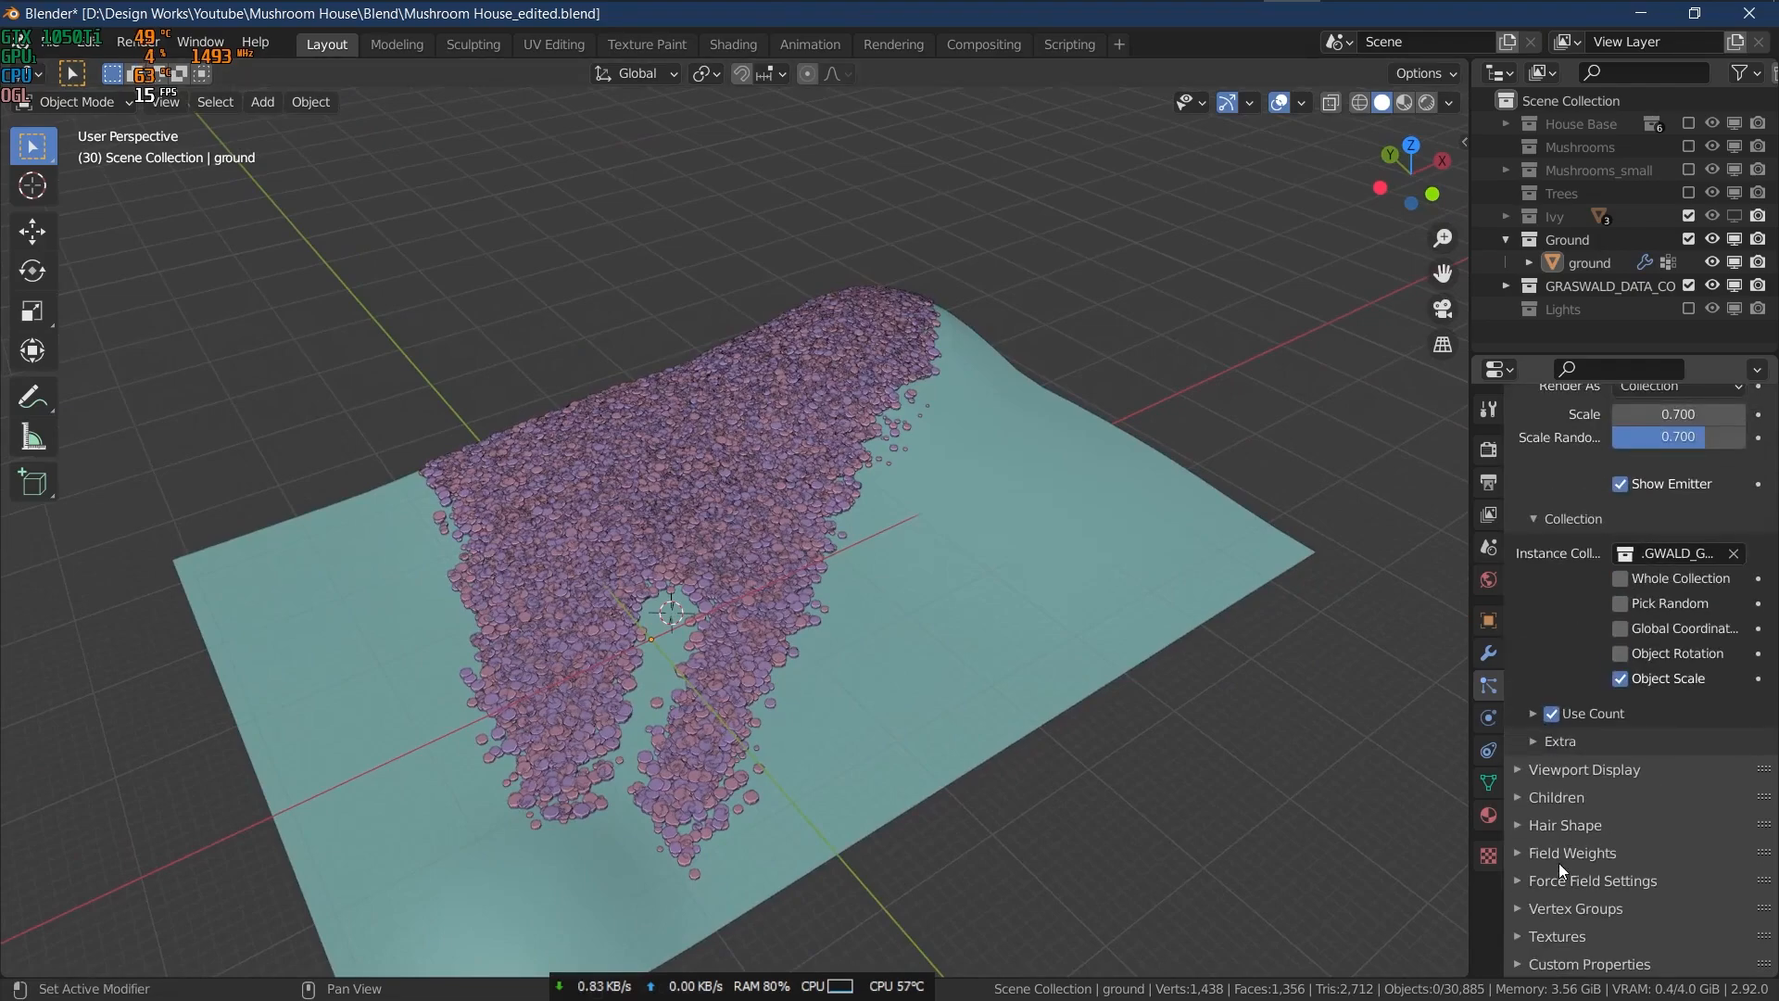
- Add a texture to the Grass particle system and name it Grass_patches
click(1579, 932)
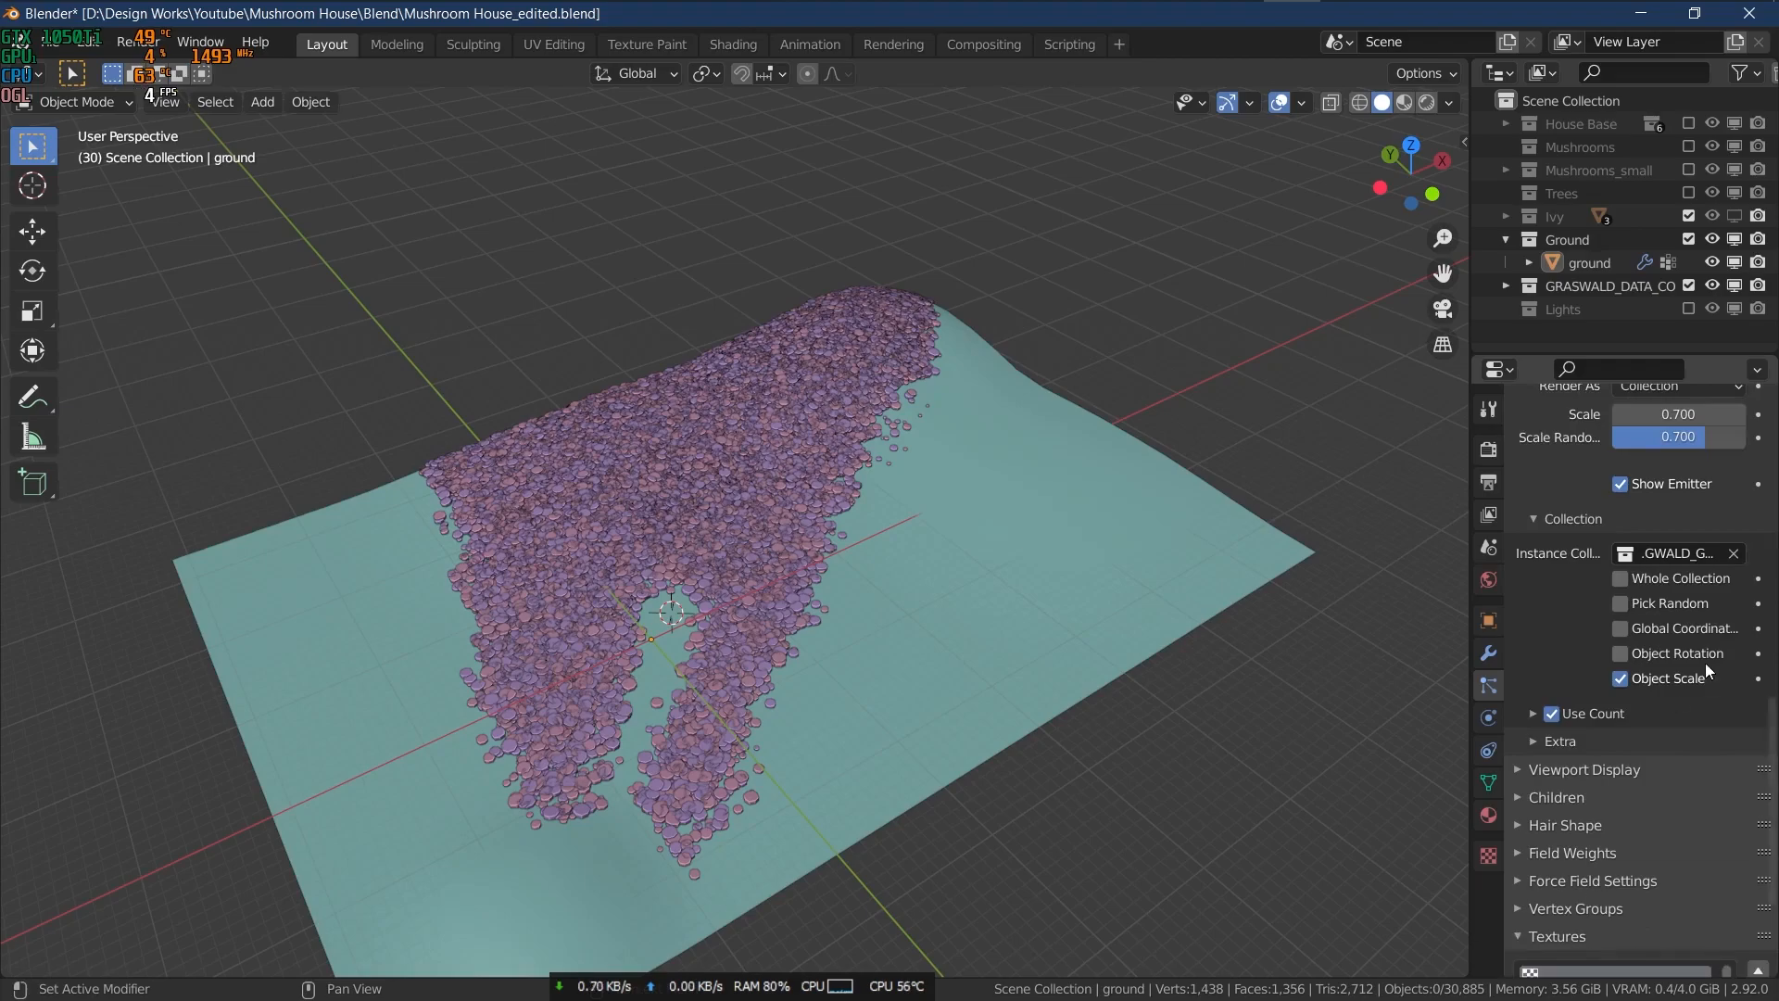
scroll(1705, 685, down, 5)
click(1638, 930)
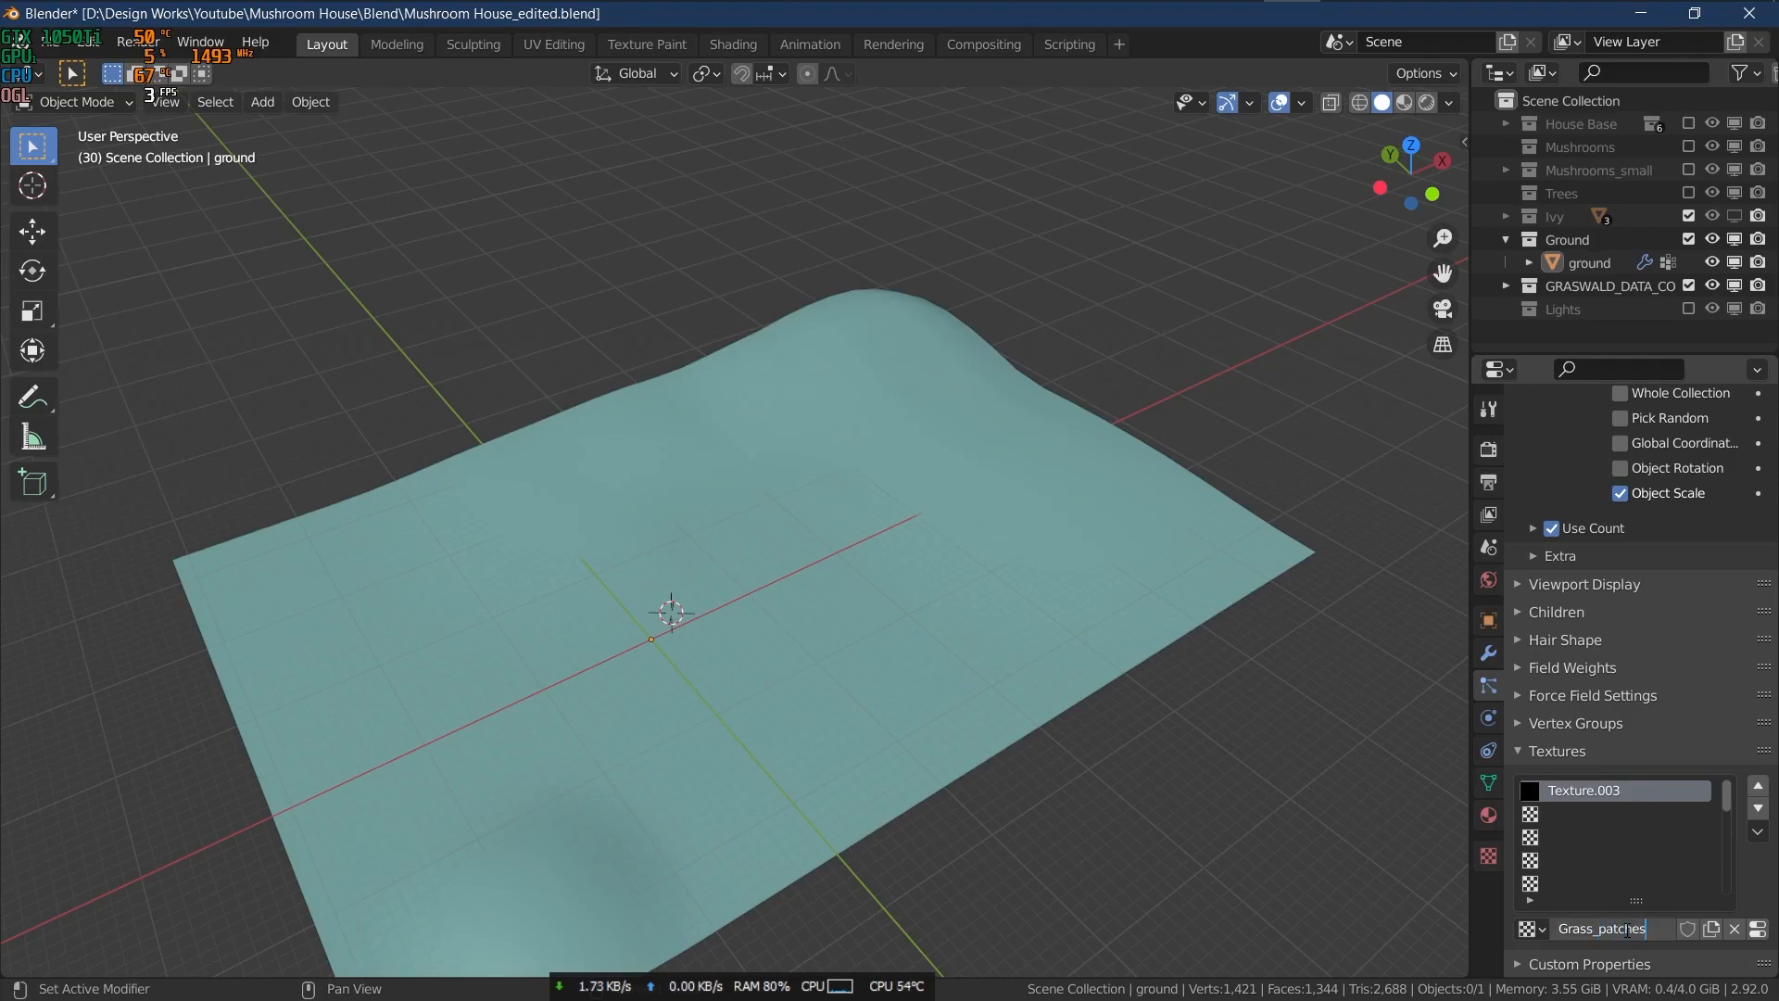
key(Return)
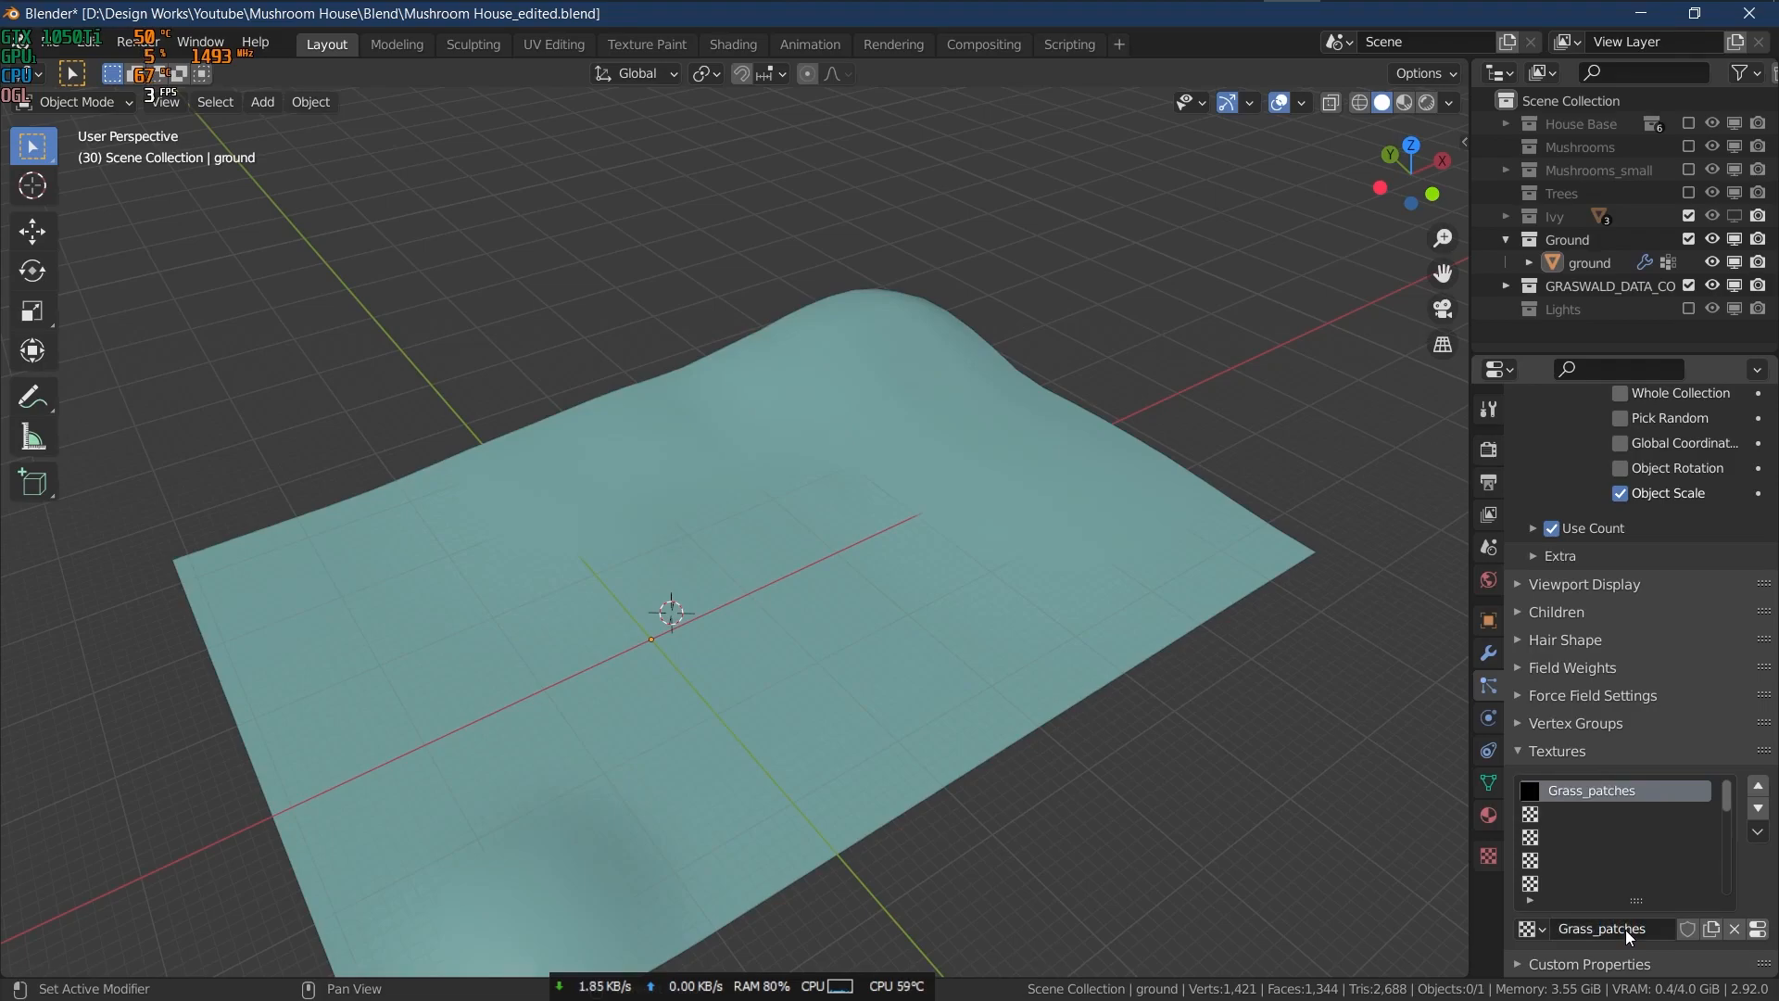
- Change the Grass_patches texture type to Clouds and open its Size value for editing
click(1757, 928)
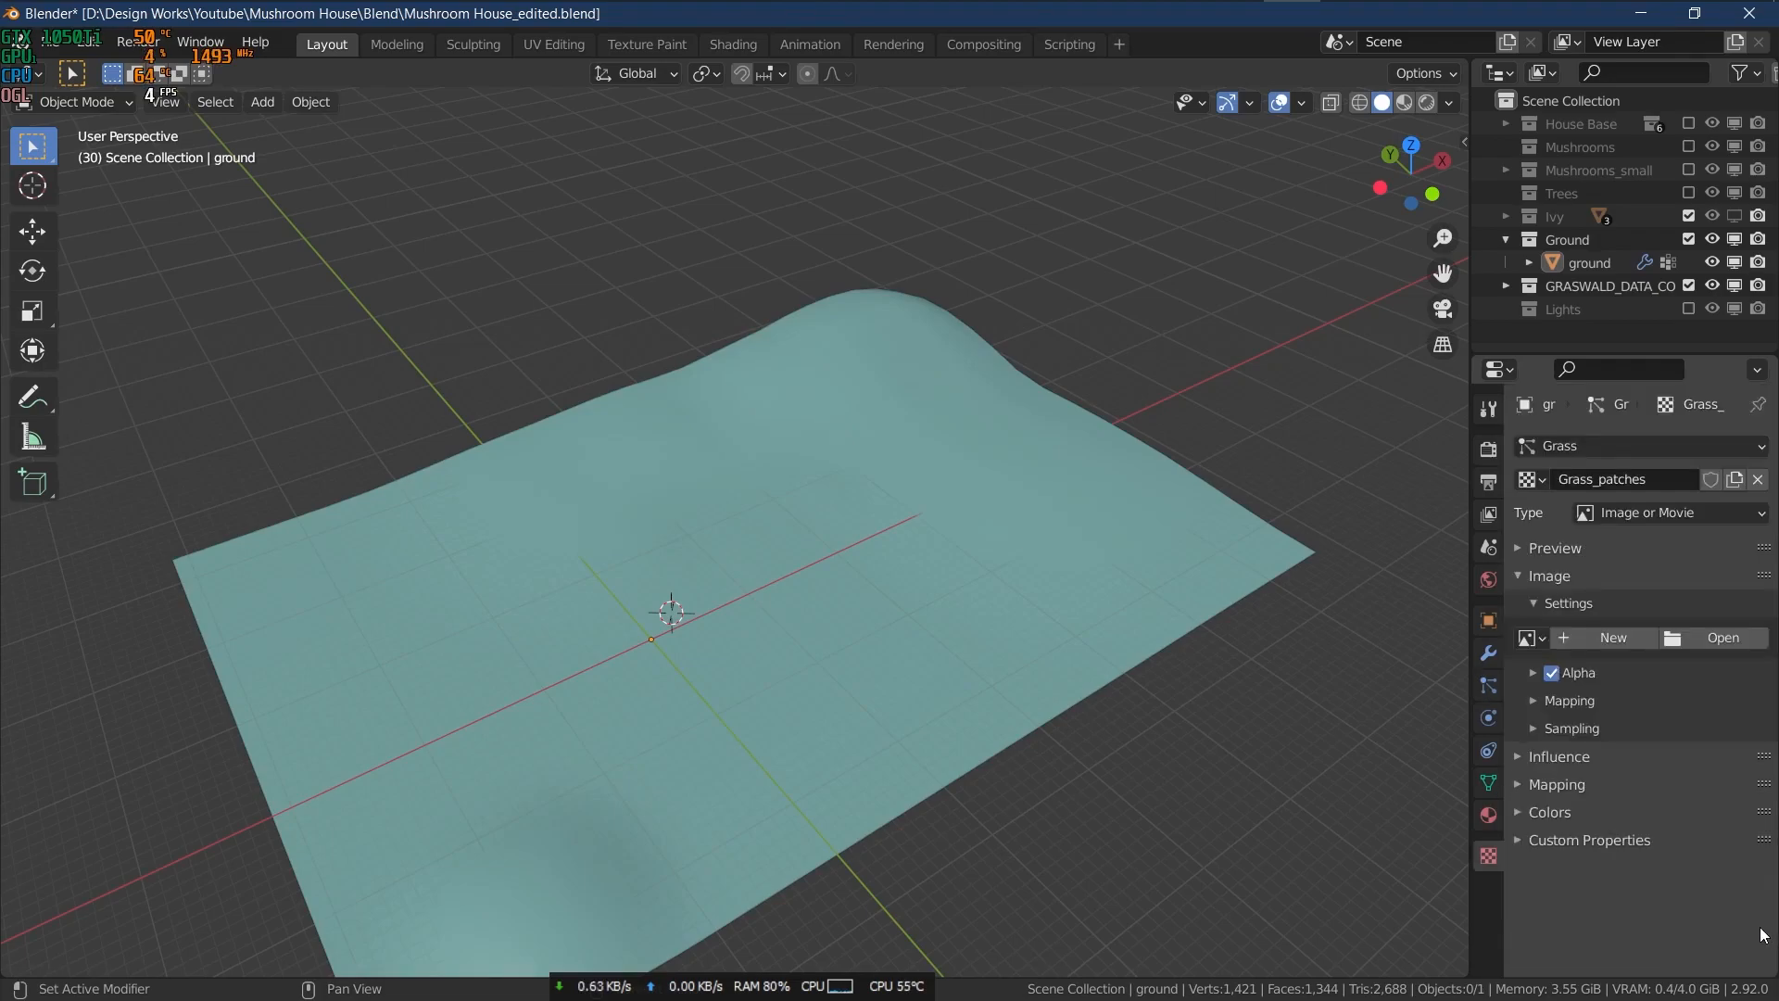
click(1650, 514)
click(1623, 589)
click(1655, 710)
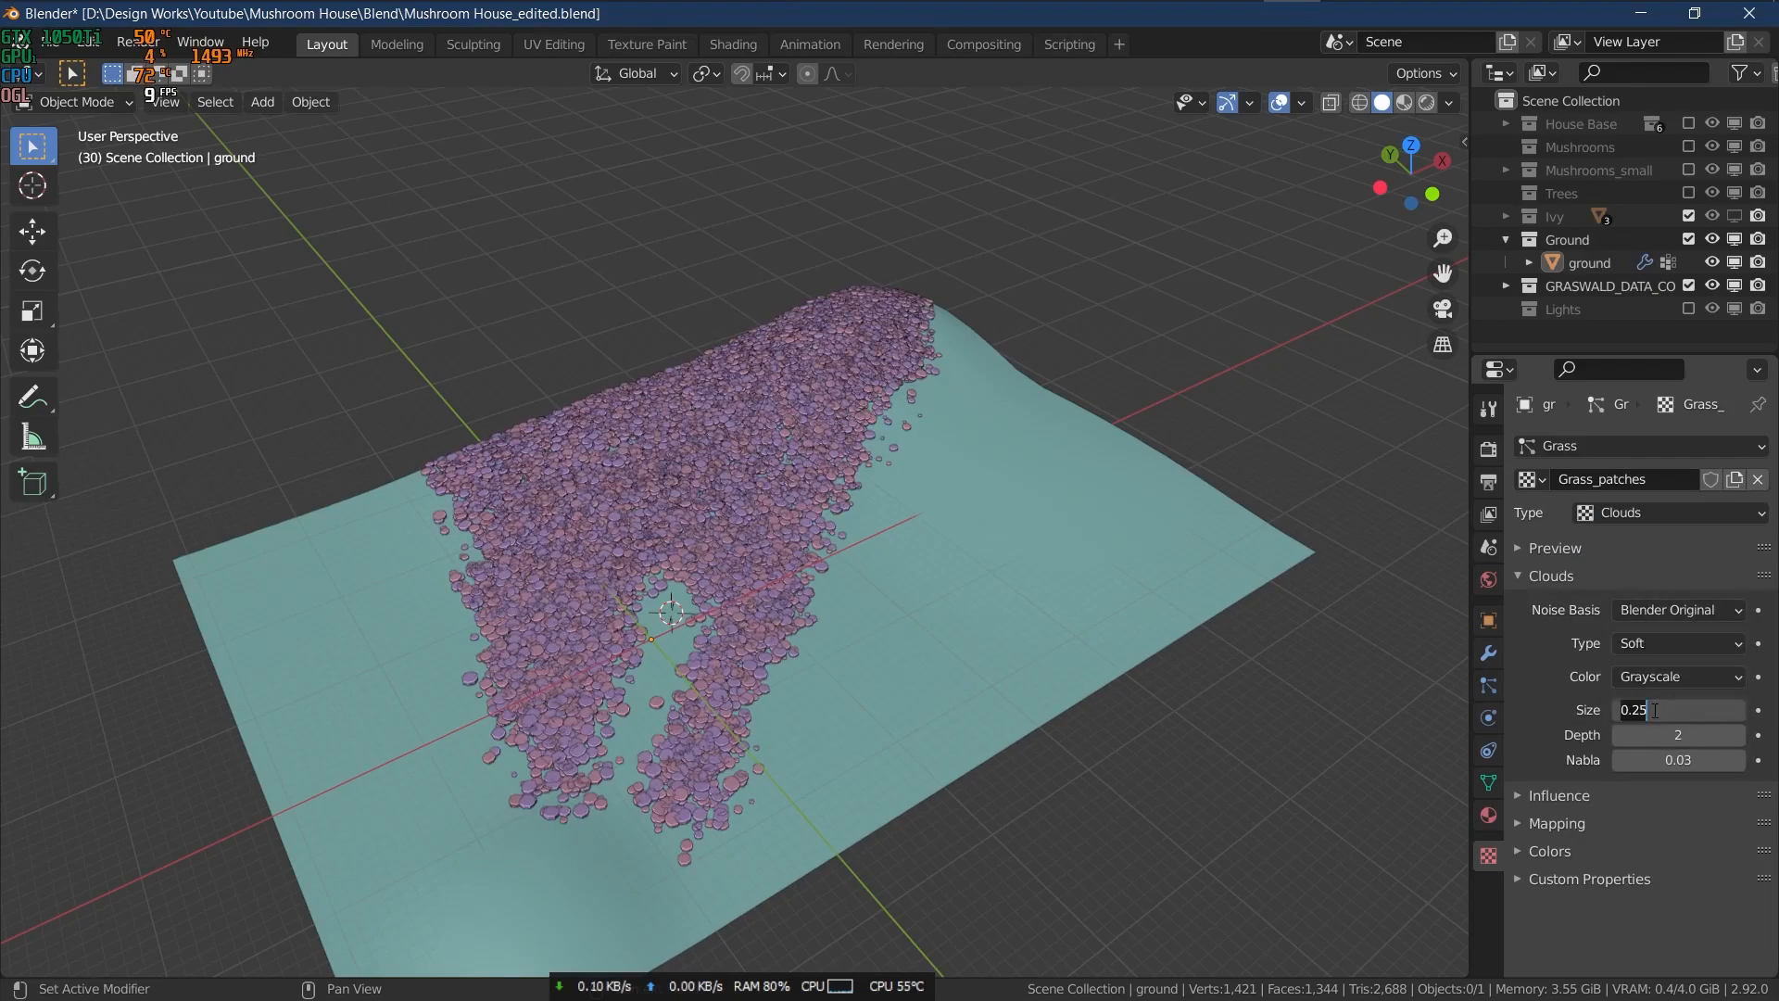
- Enable the color ramp of the Clouds texture and move its transparent black stop toward the white stop
click(1549, 852)
scroll(1565, 852, down, 5)
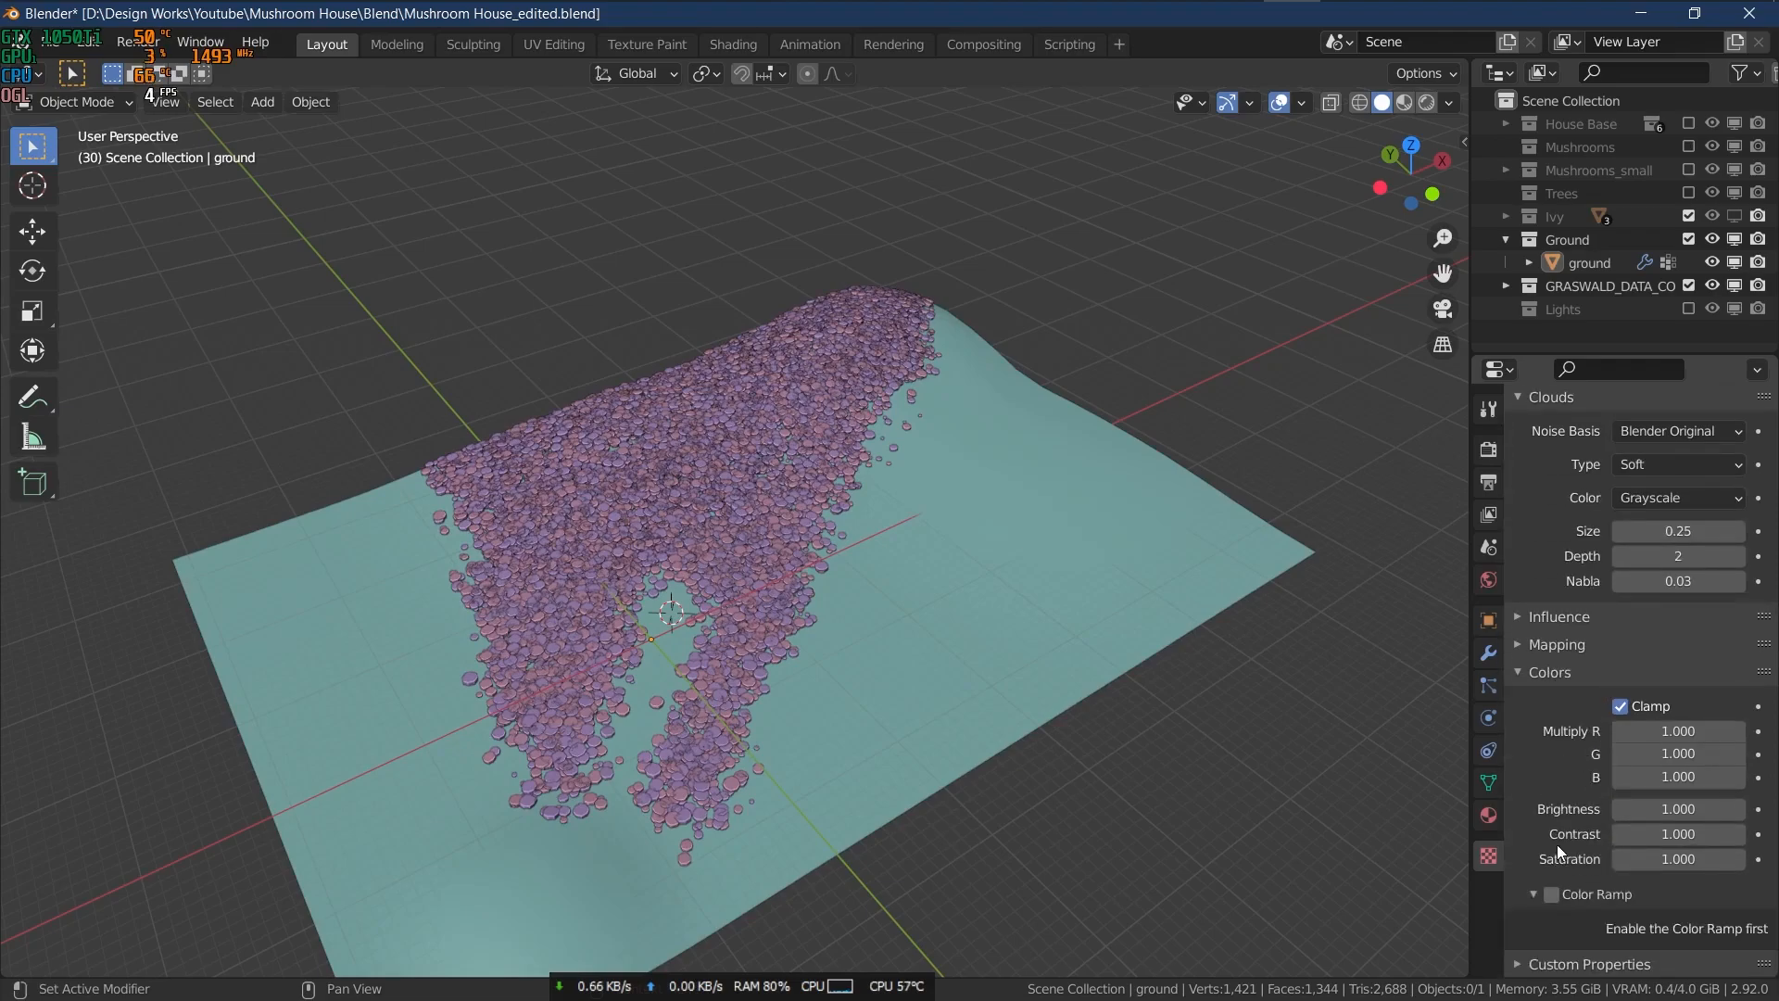
click(1553, 892)
scroll(1621, 806, down, 2)
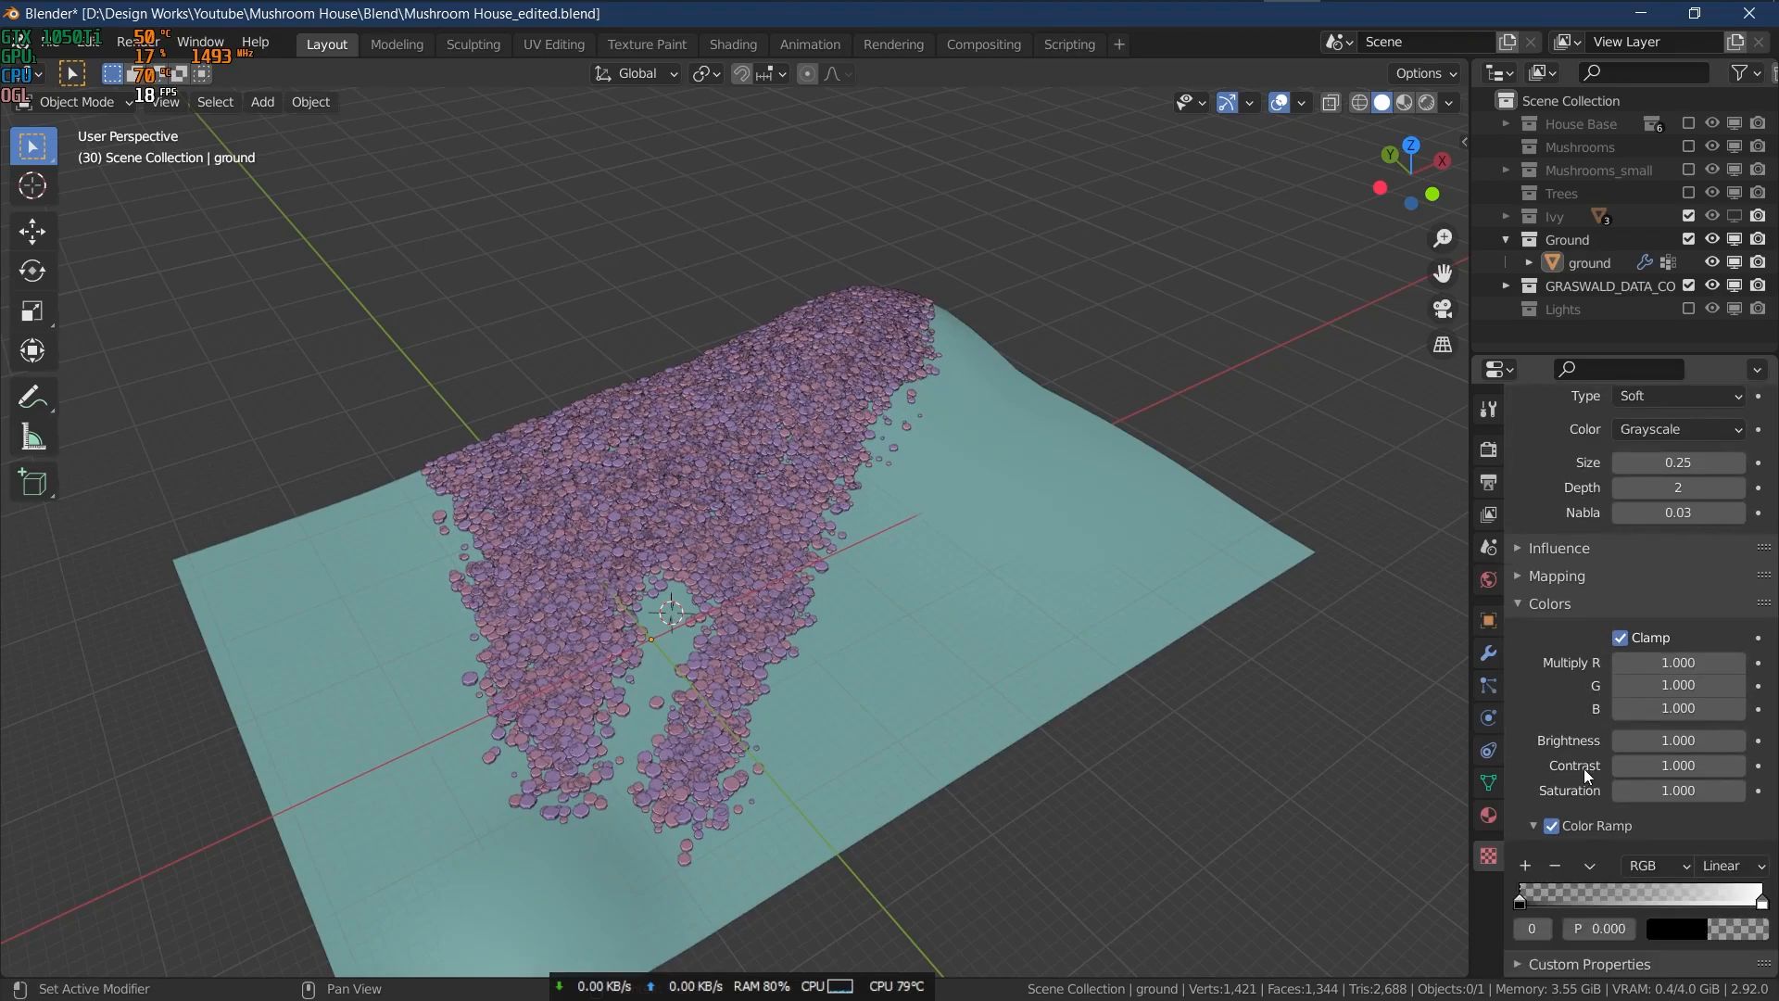
drag(1520, 899, 1581, 911)
- Assign the existing grass particle settings to the second particle system on the ground
click(1488, 686)
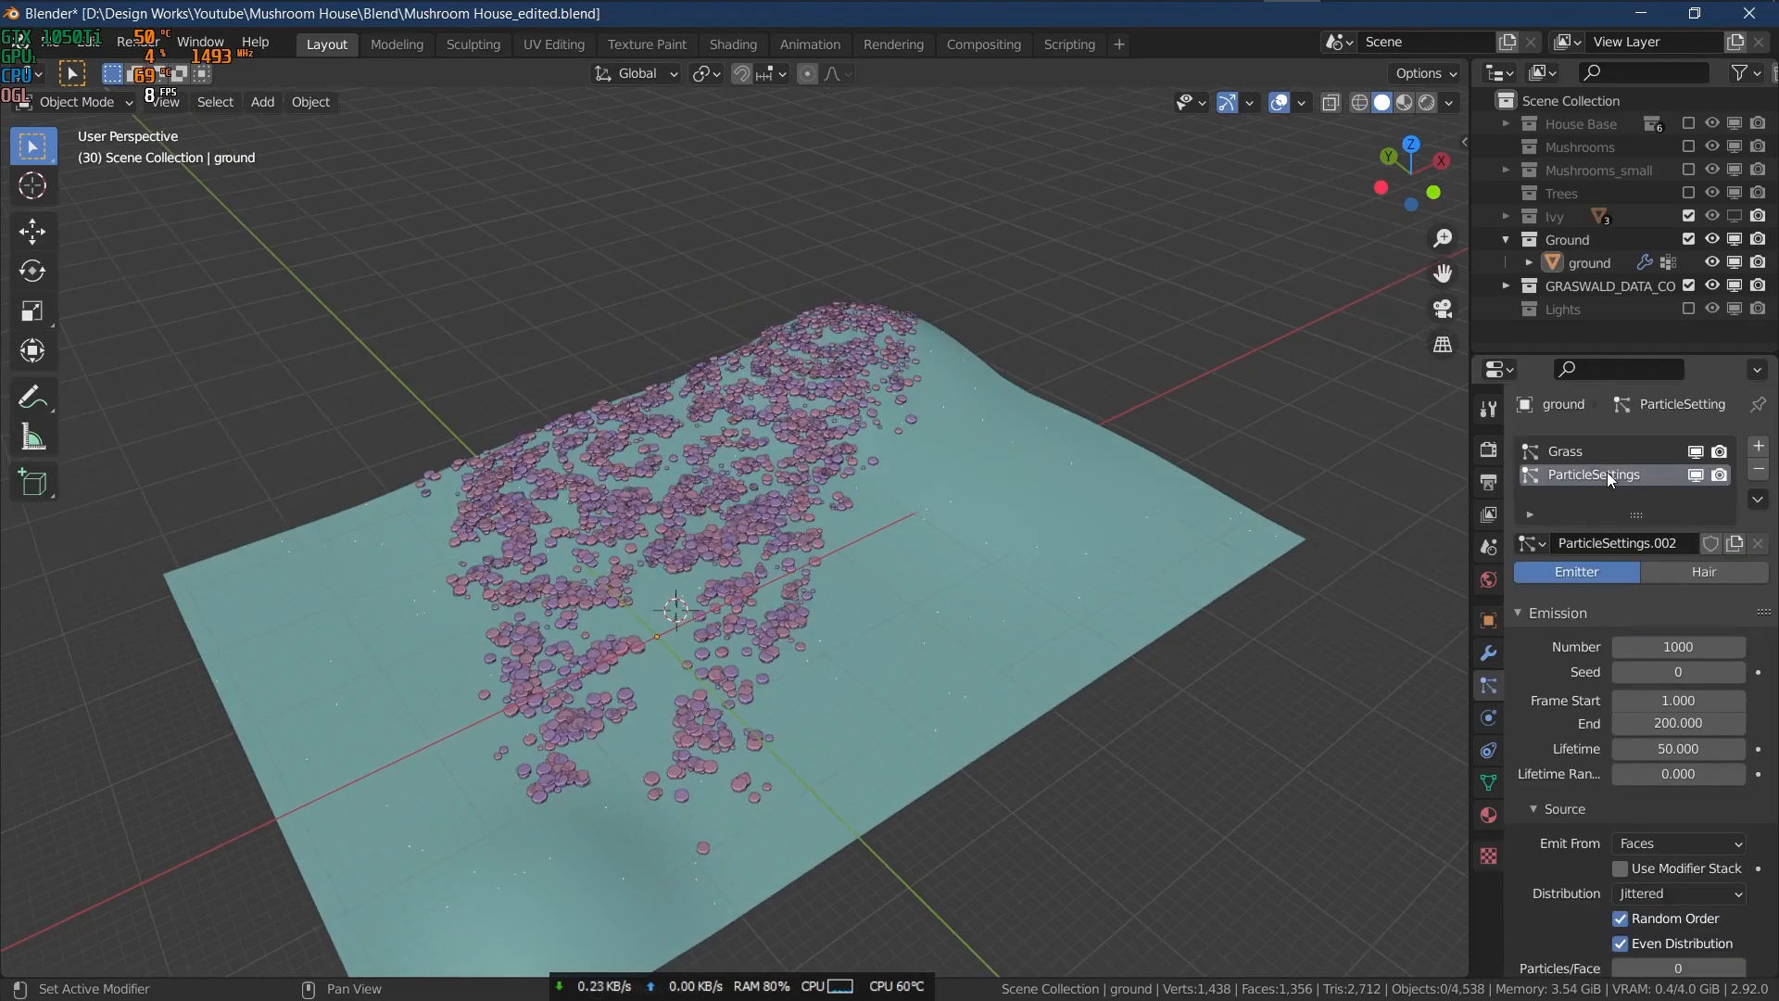
click(1531, 542)
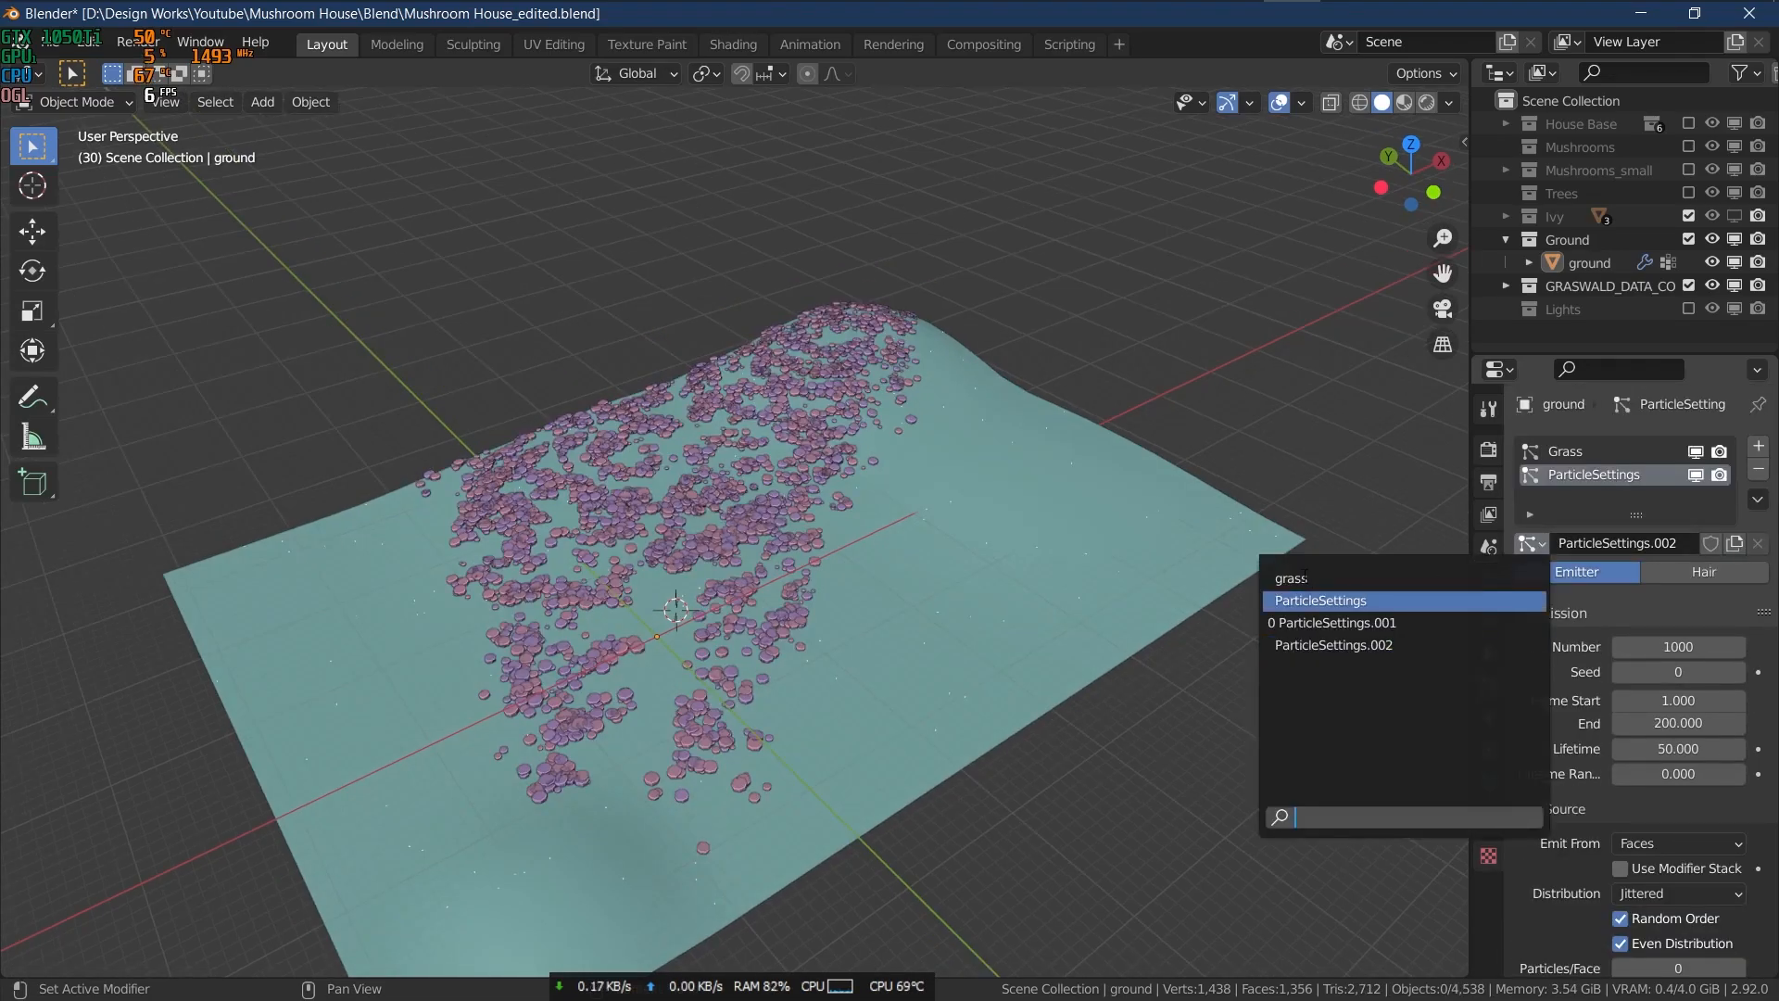
click(1303, 577)
- In the second system's Grass_patches color ramp, set stop 0 at position 0.365 to white and darken stop 1
scroll(1544, 748, down, 6)
scroll(1544, 748, down, 10)
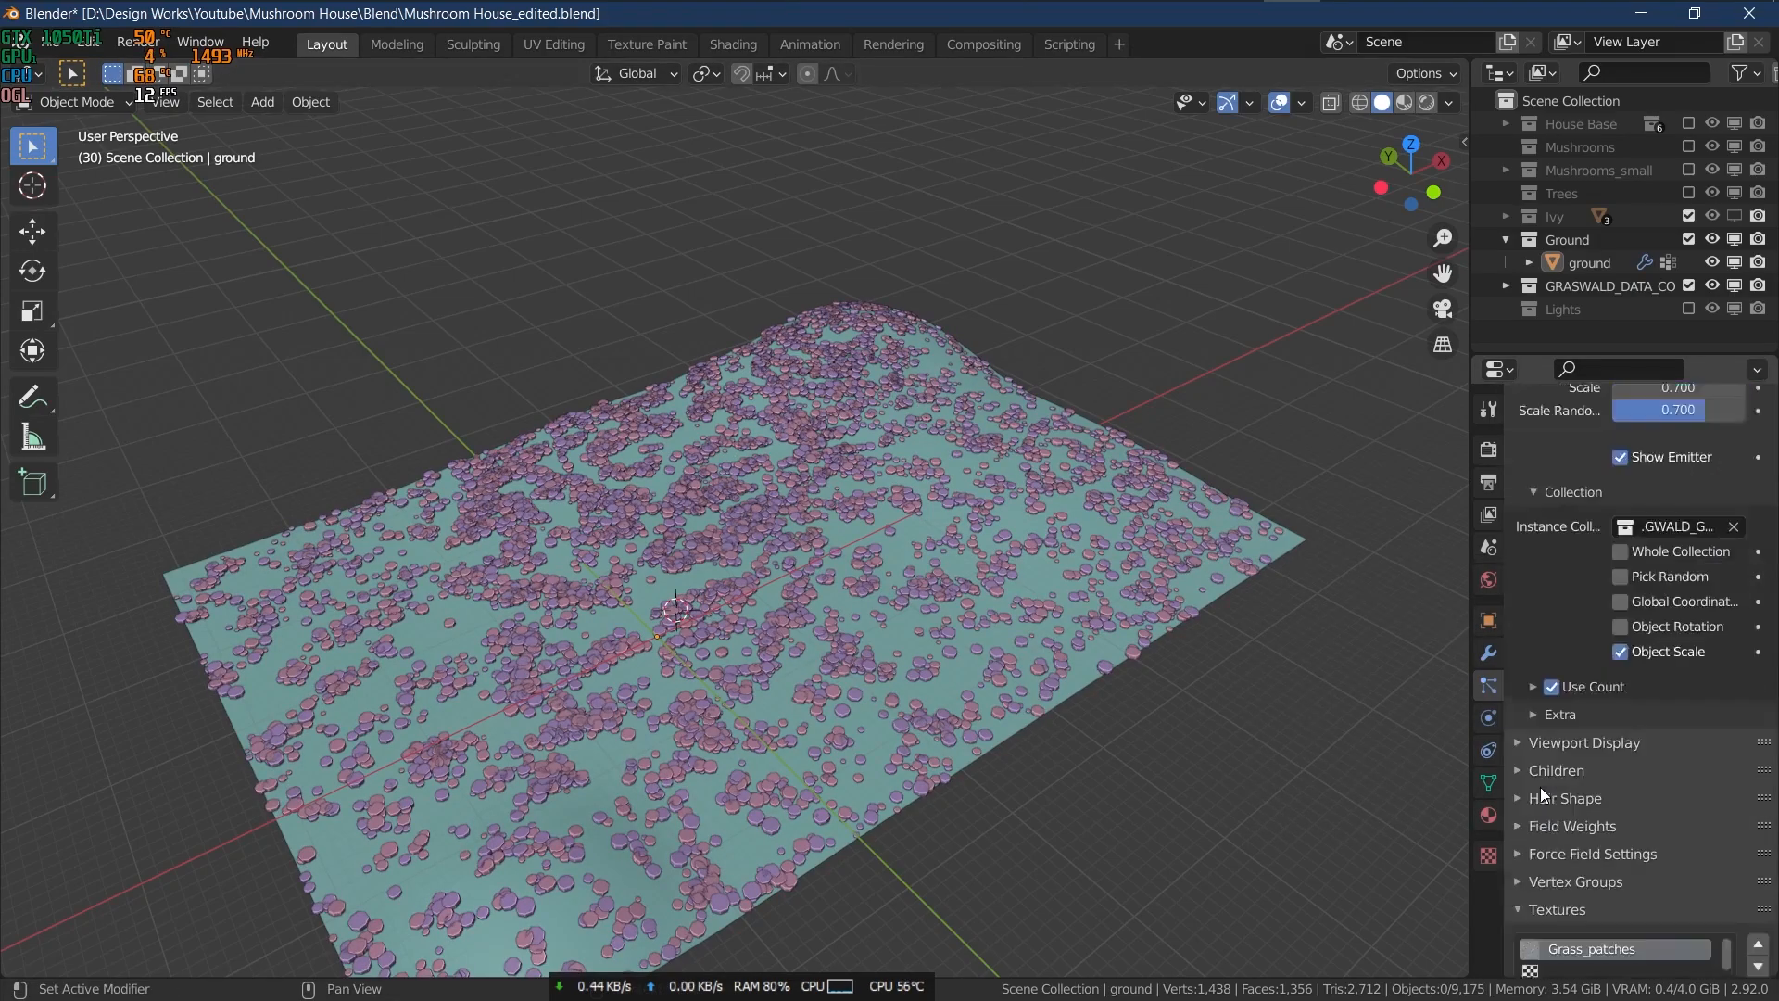
click(1761, 945)
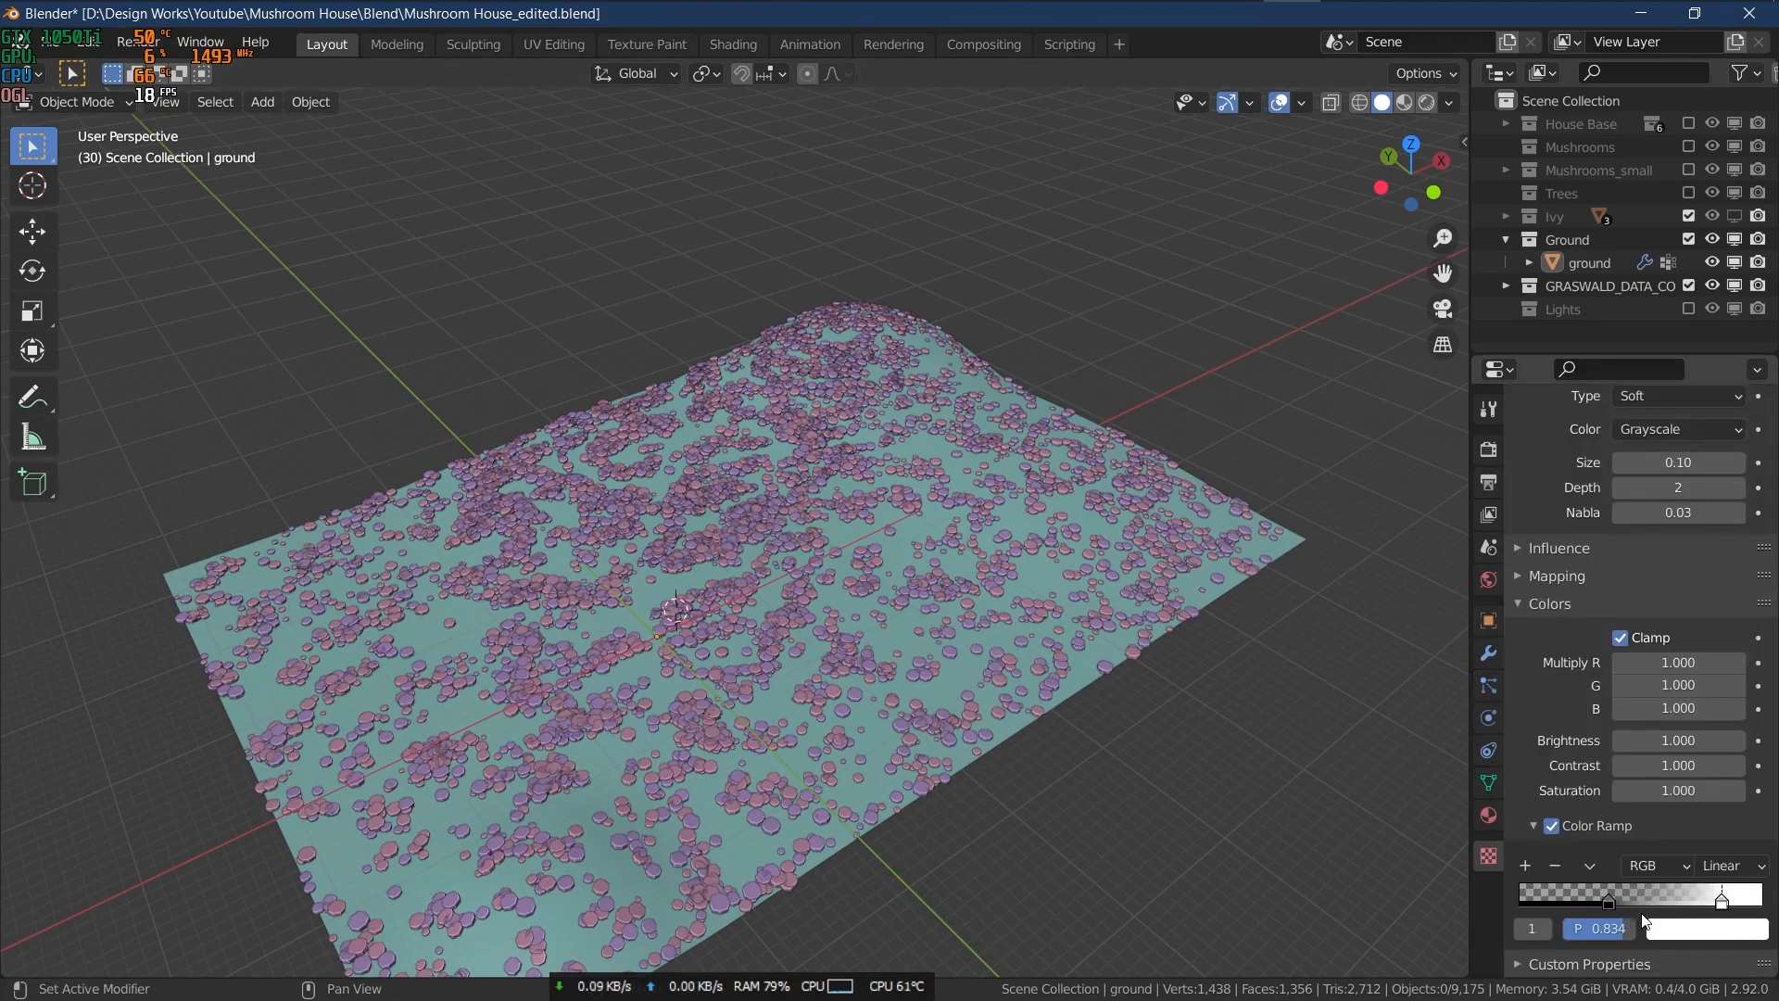
click(1614, 896)
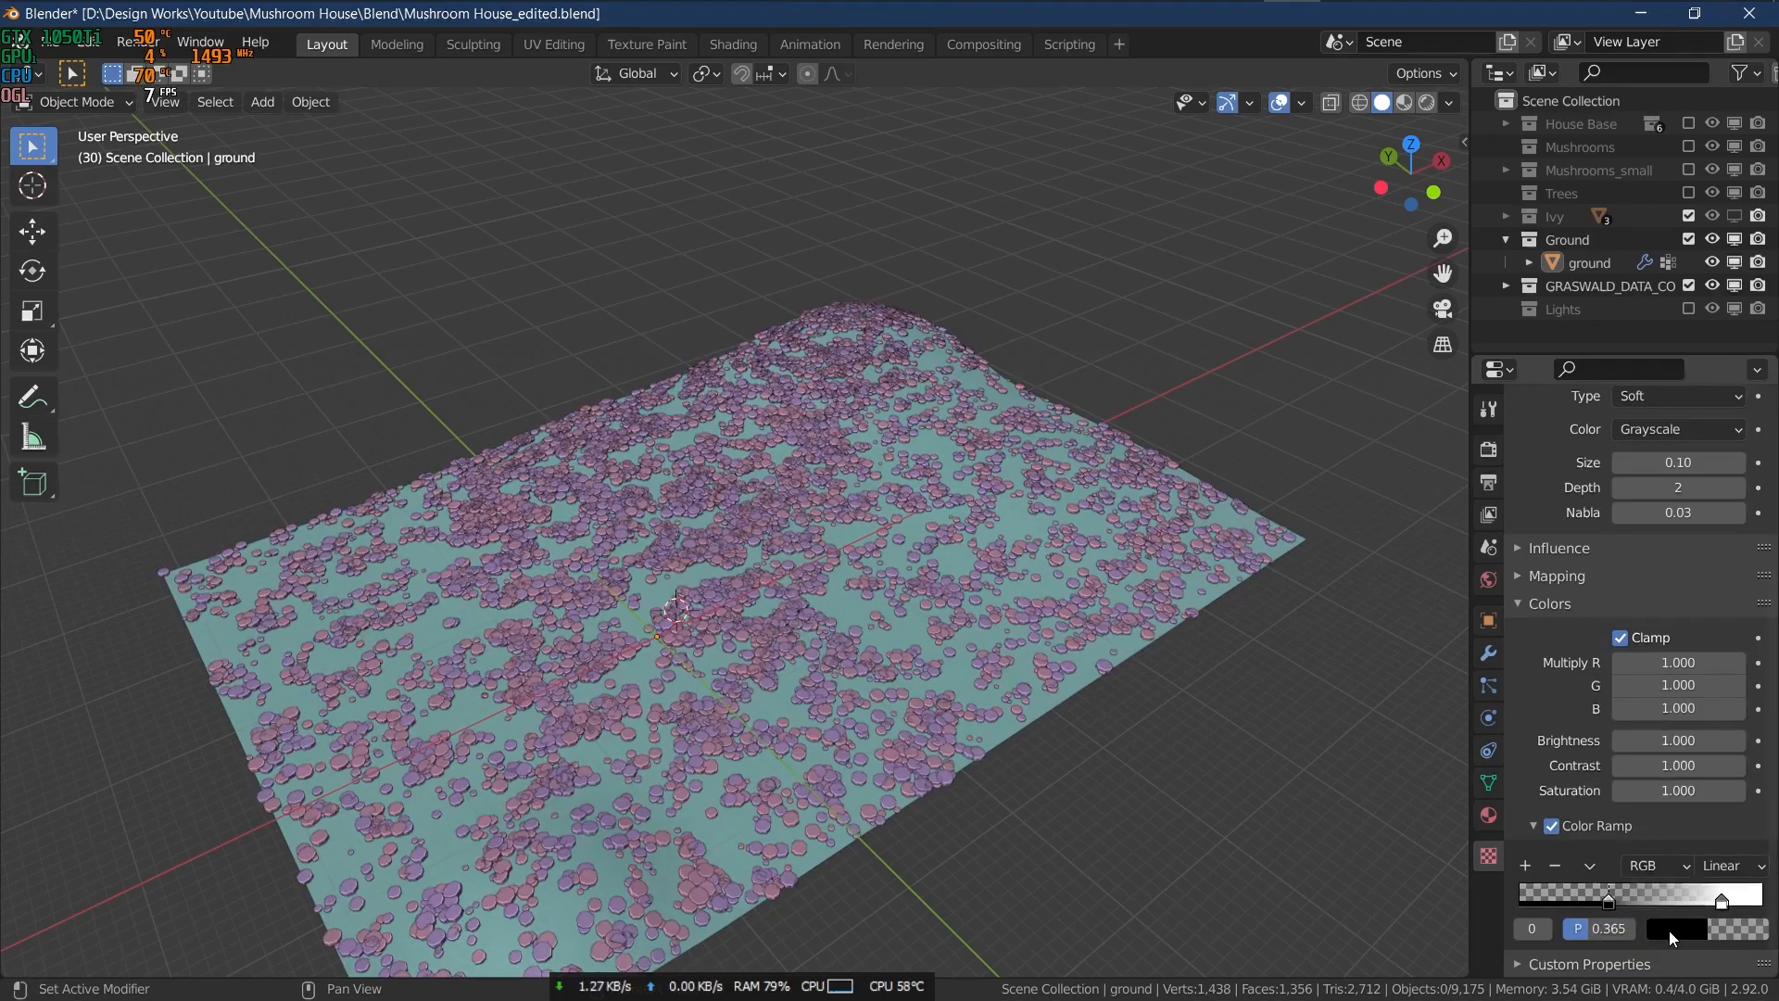
click(1667, 930)
drag(1743, 740, 1750, 598)
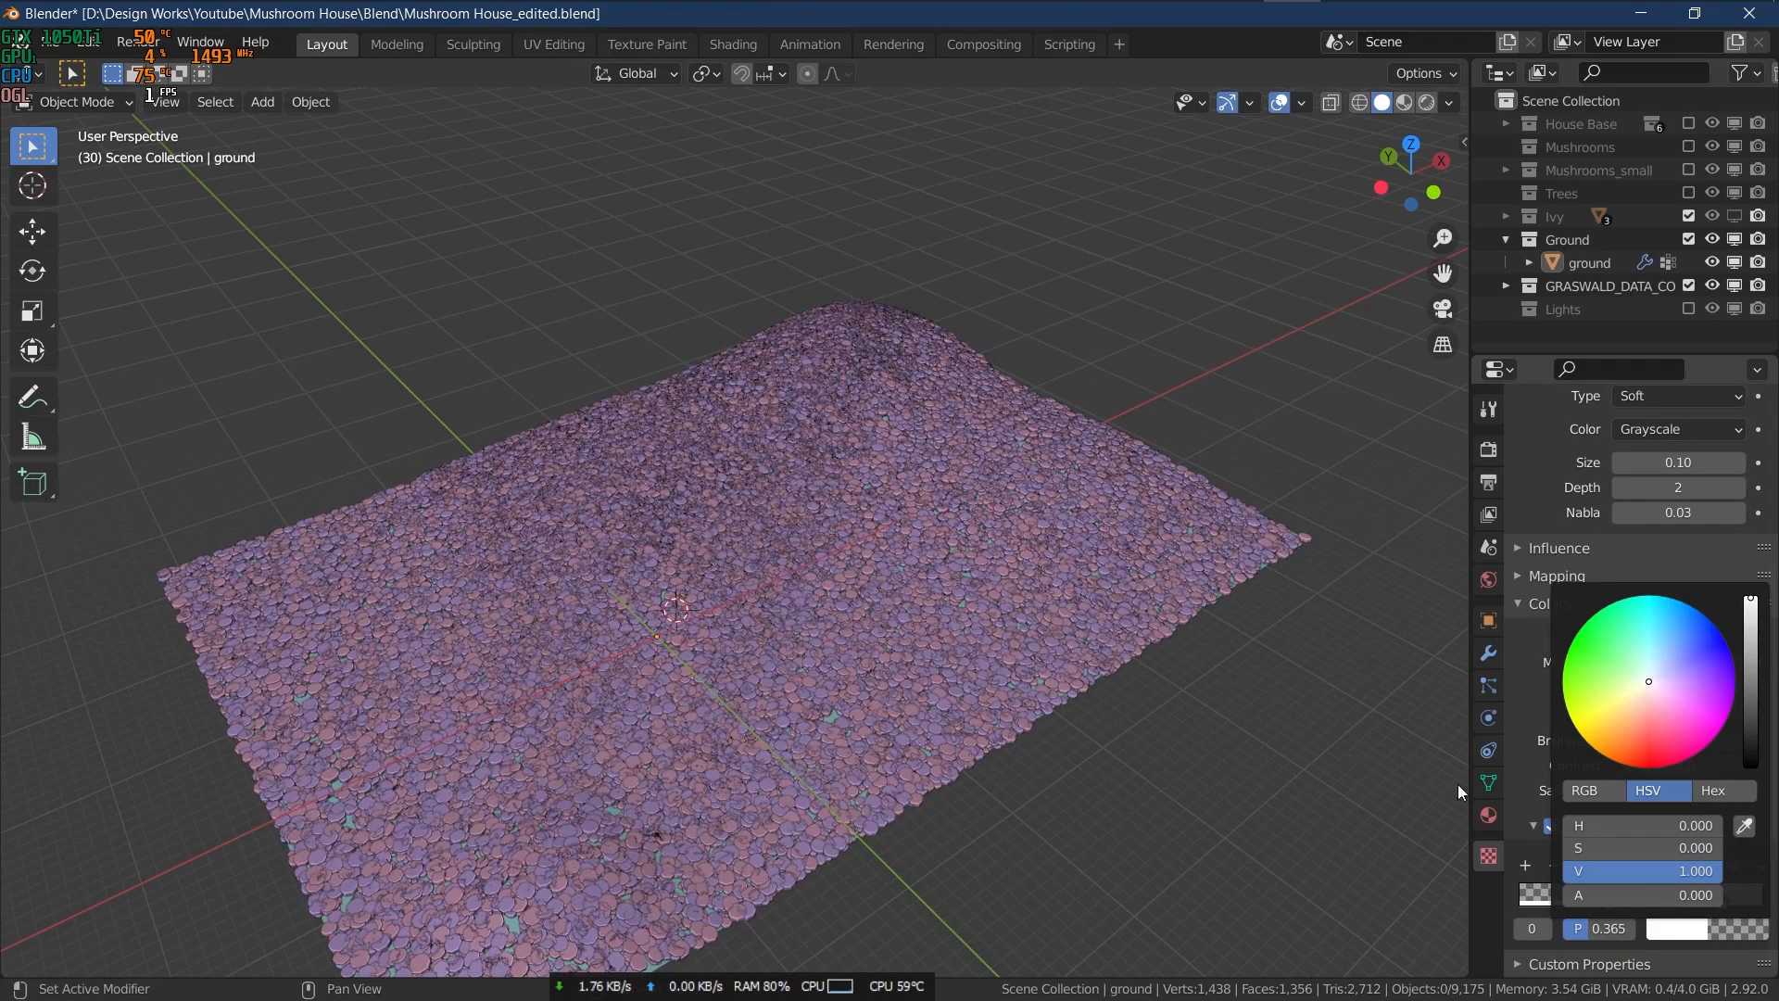
click(1725, 896)
click(1668, 929)
drag(1750, 728, 1753, 769)
- Check which particle properties the Grass_patches texture influences
scroll(1521, 794, up, 5)
click(1522, 793)
click(1521, 793)
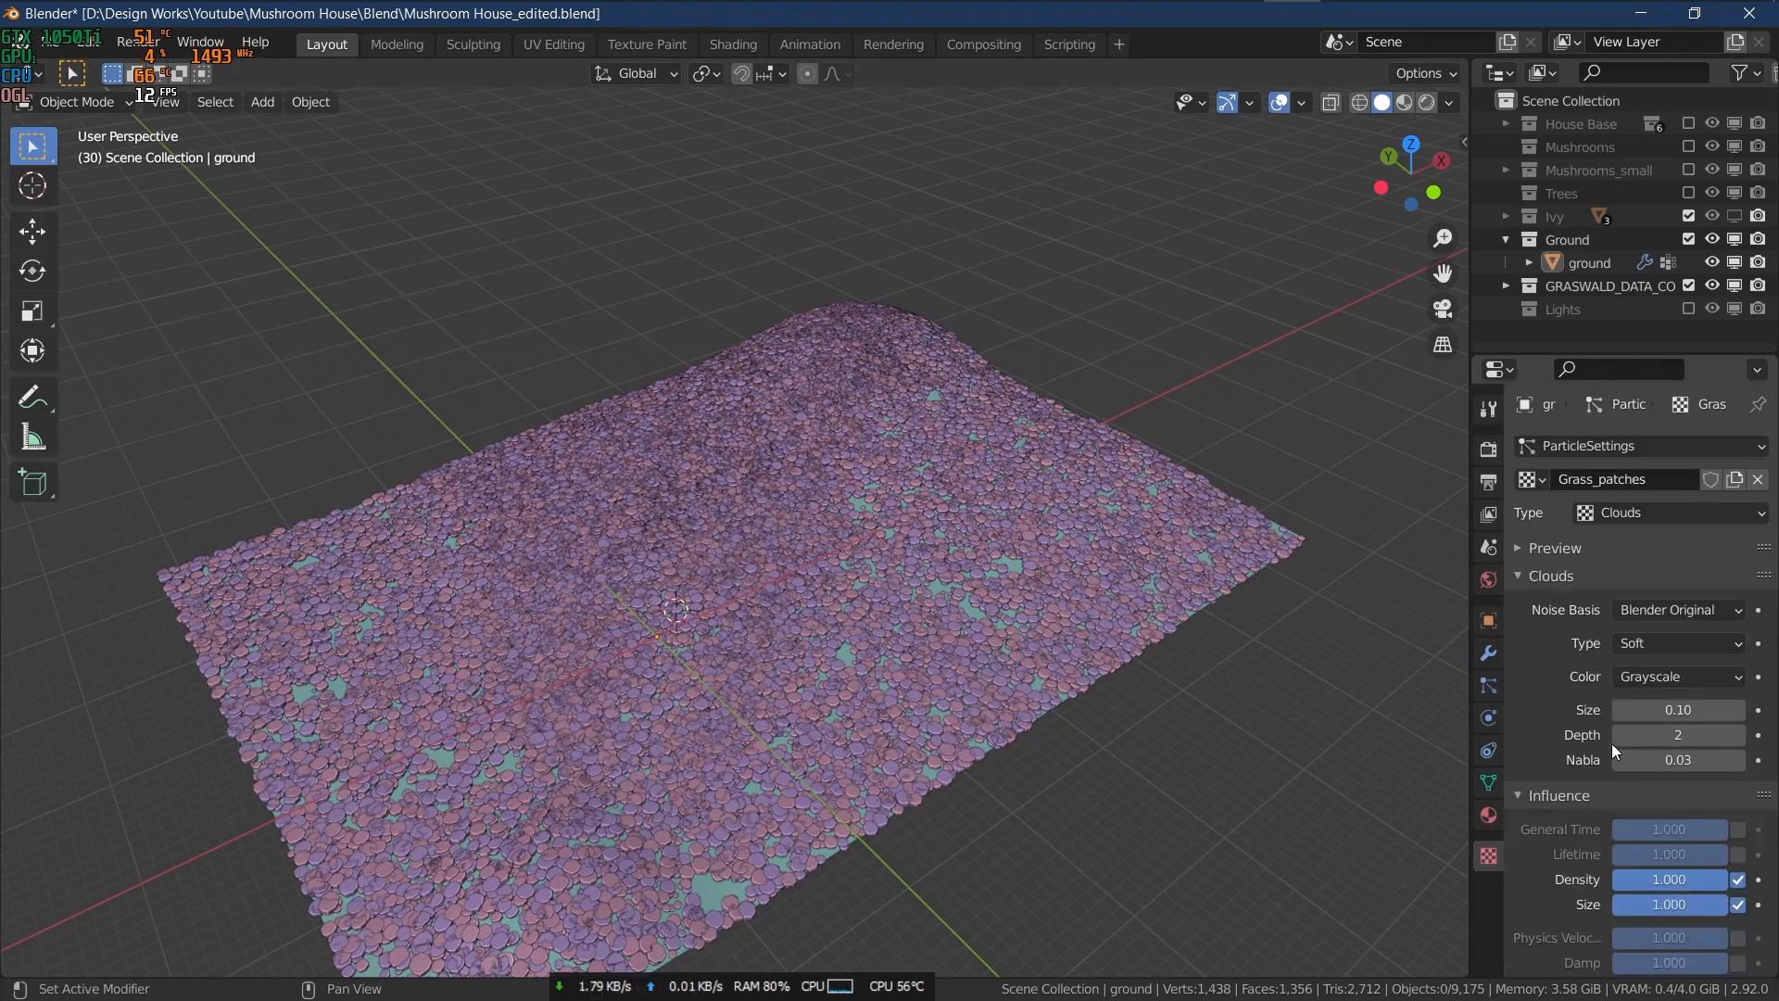
scroll(1575, 736, down, 5)
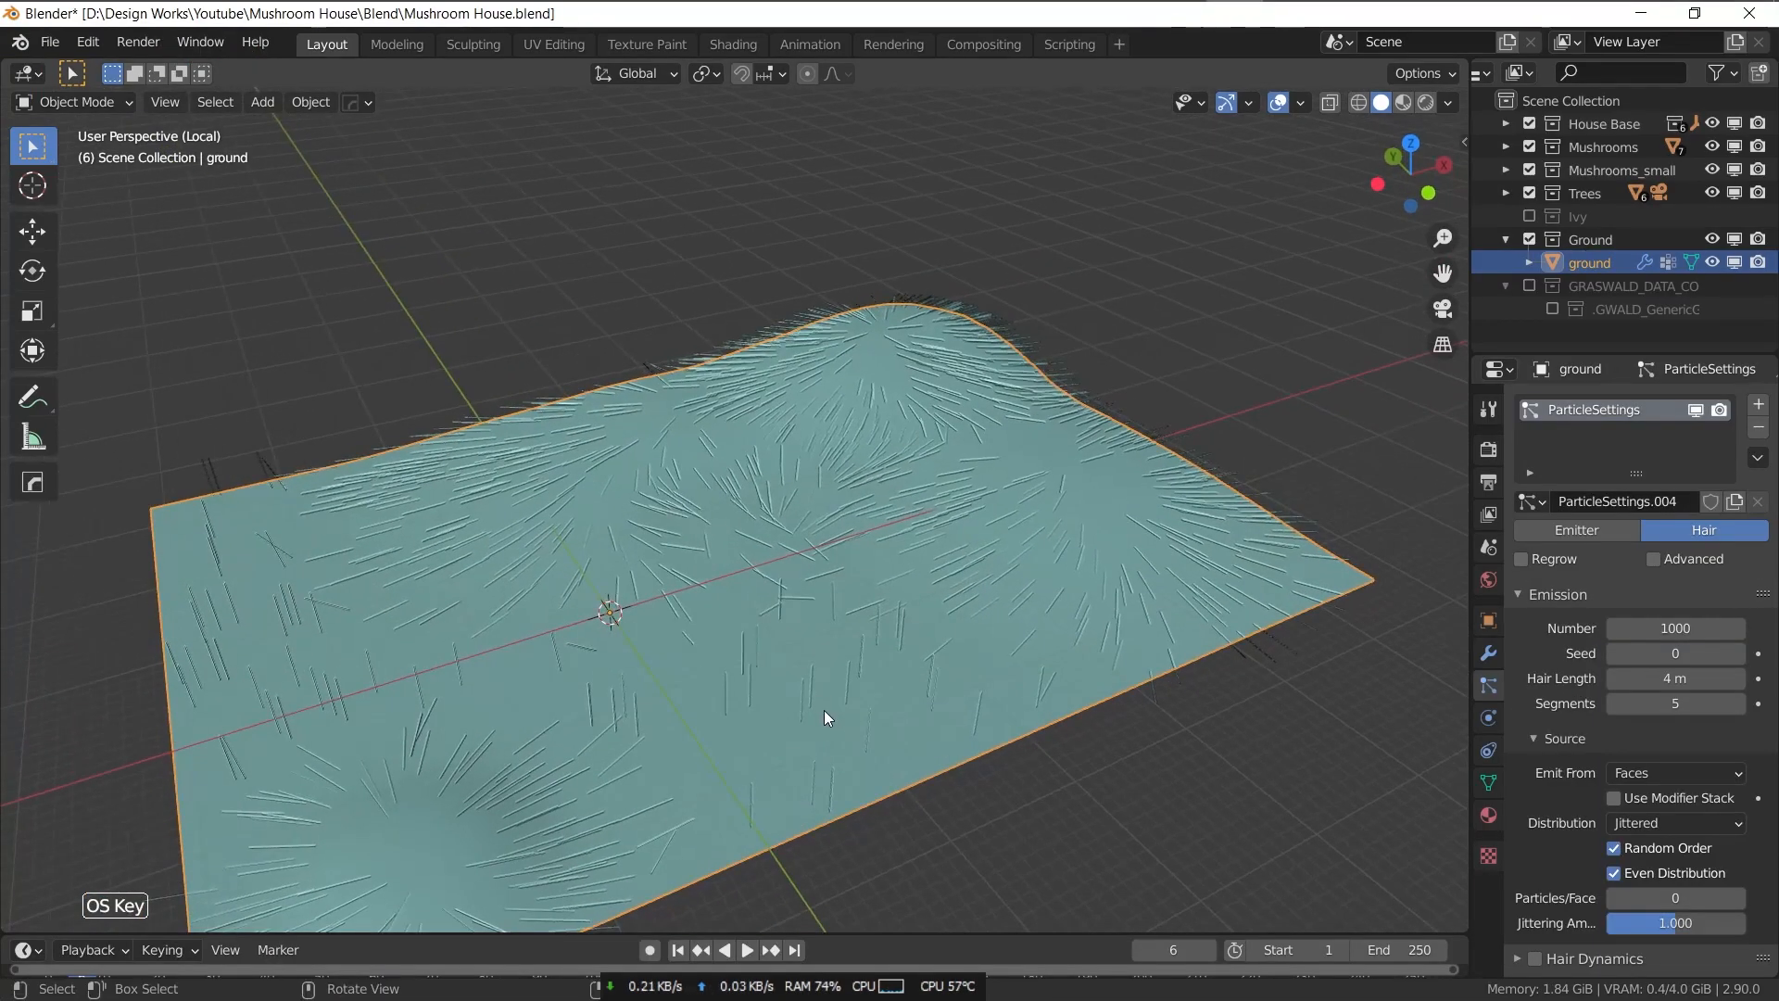
- Apply the ground object's rotation and scale
key(ctrl+a)
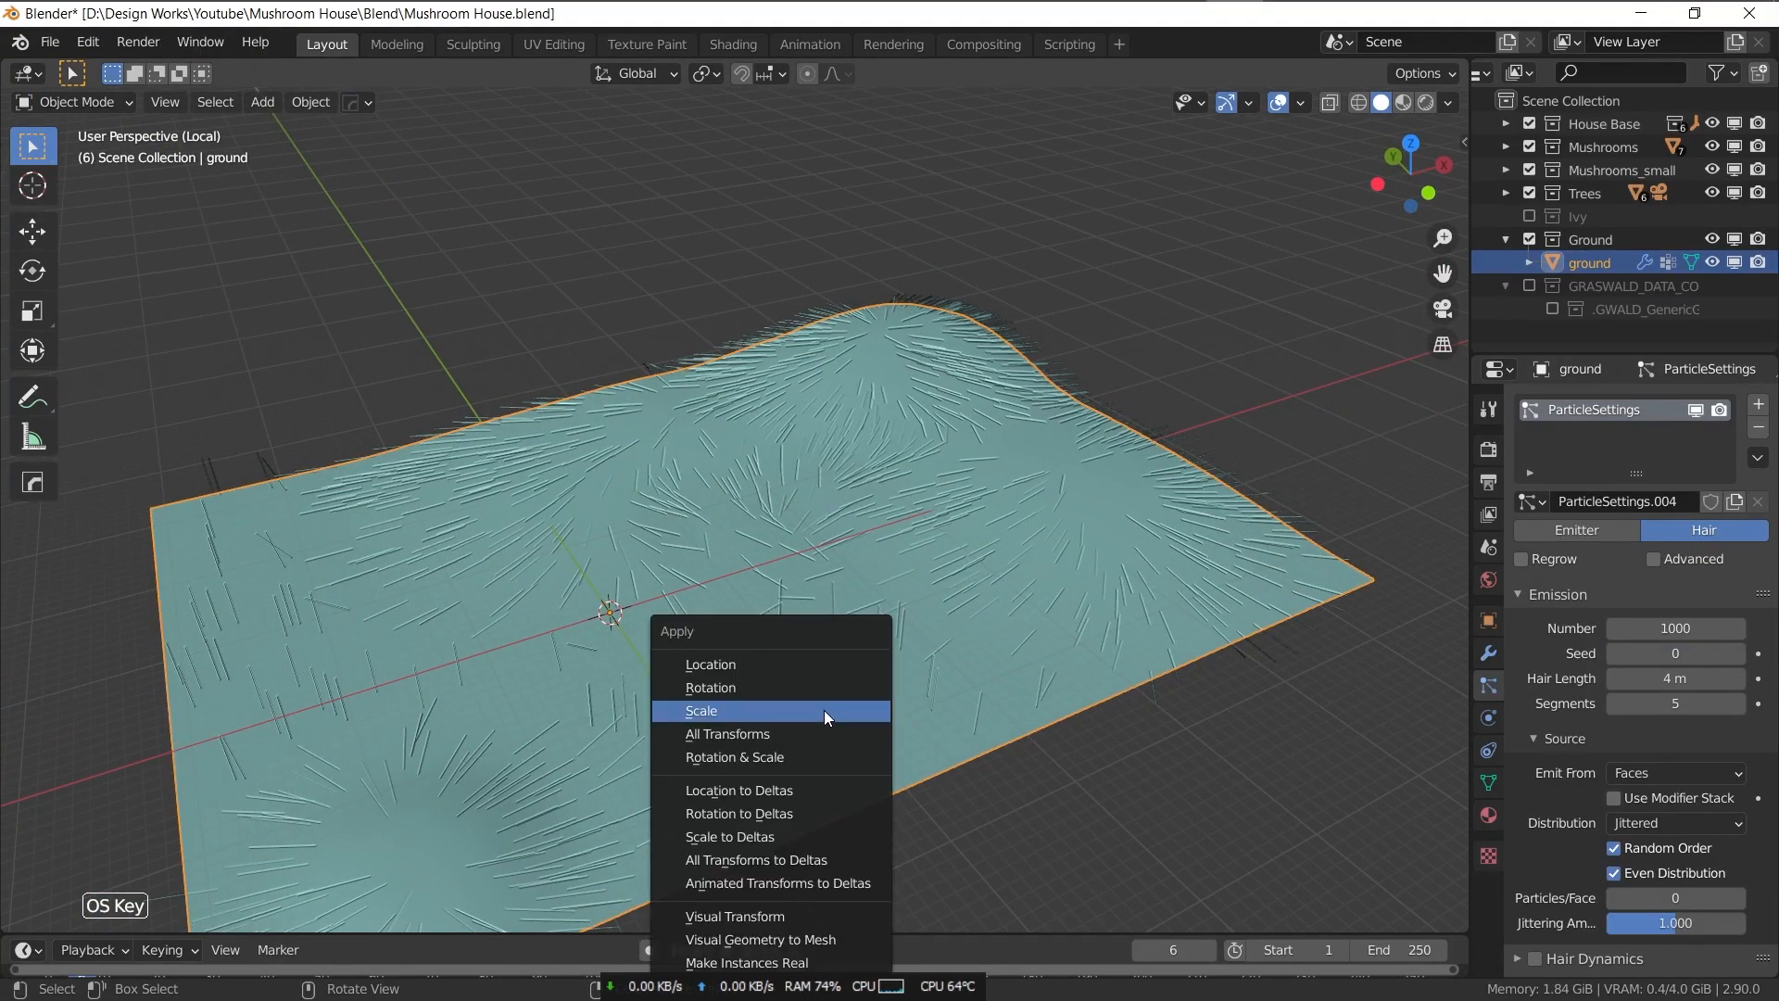
click(733, 682)
key(ctrl+a)
click(721, 689)
key(ctrl+a)
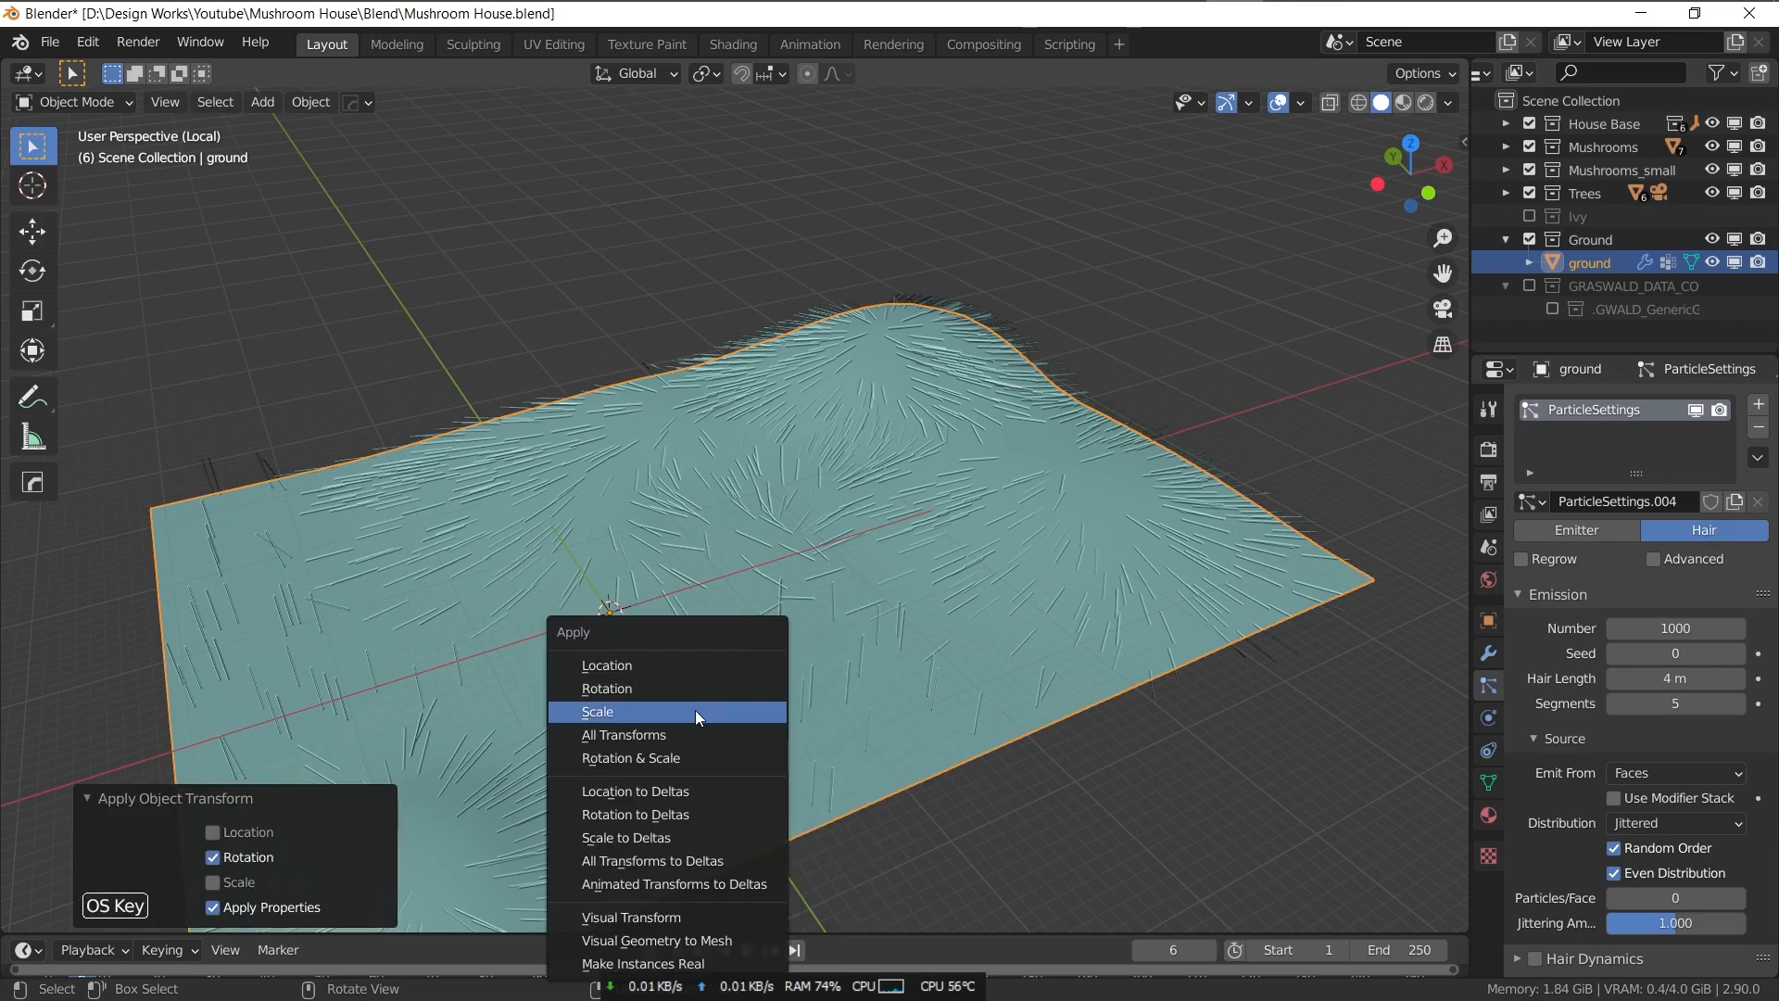
click(695, 710)
middle_drag(703, 626, 741, 593)
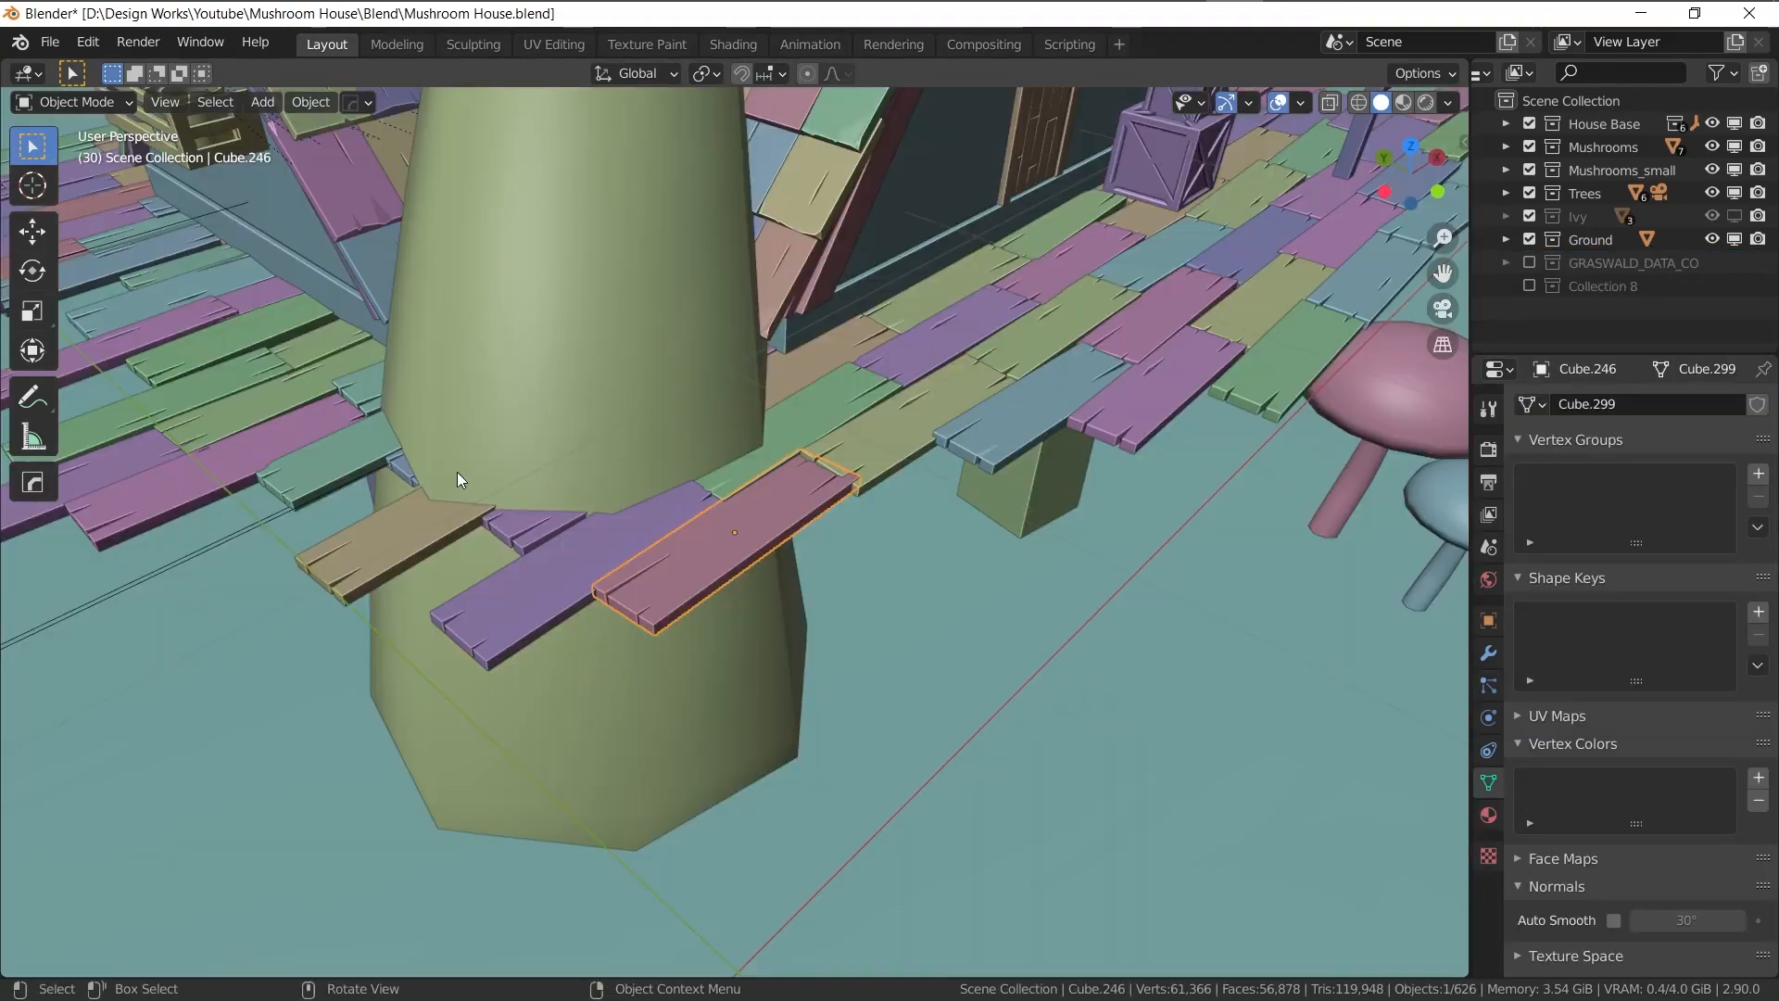
- Rotate the loose floor plank in front of the tree trunk and move a neighbouring plank
middle_drag(719, 525, 765, 517)
key(r)
key(Return)
click(775, 471)
key(g)
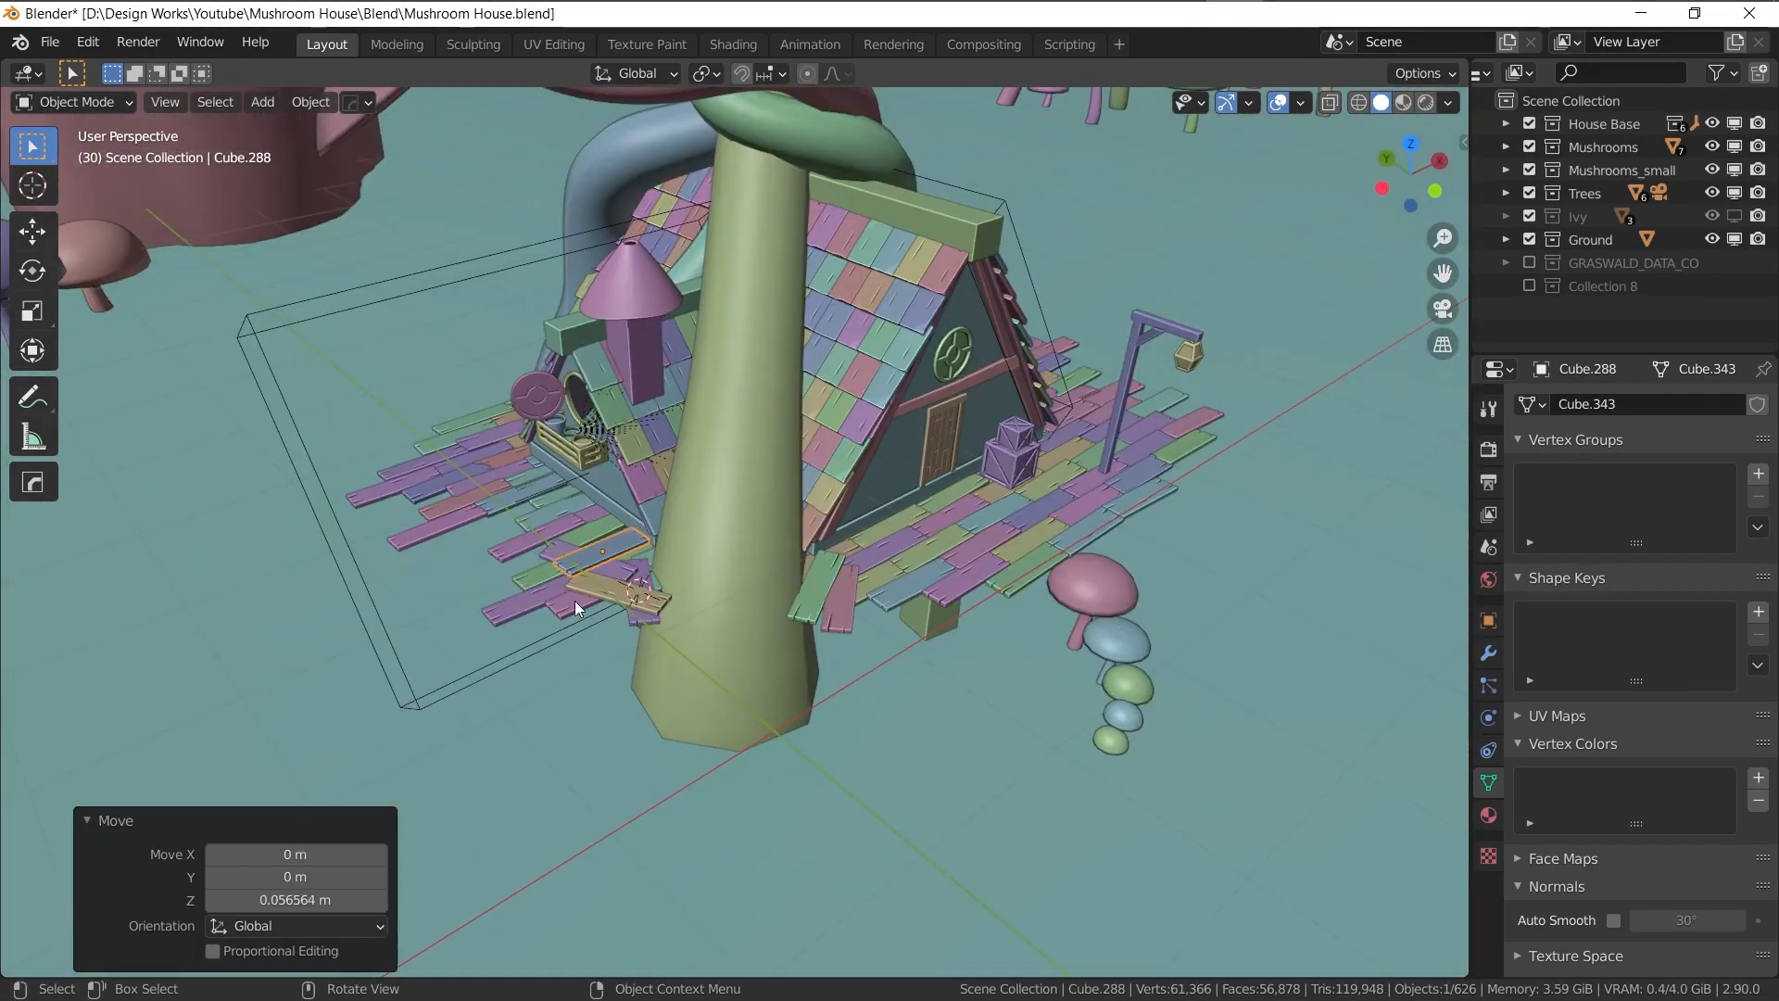
- Duplicate the selected floor planks beside the tree trunk and rotate the copies
click(834, 612)
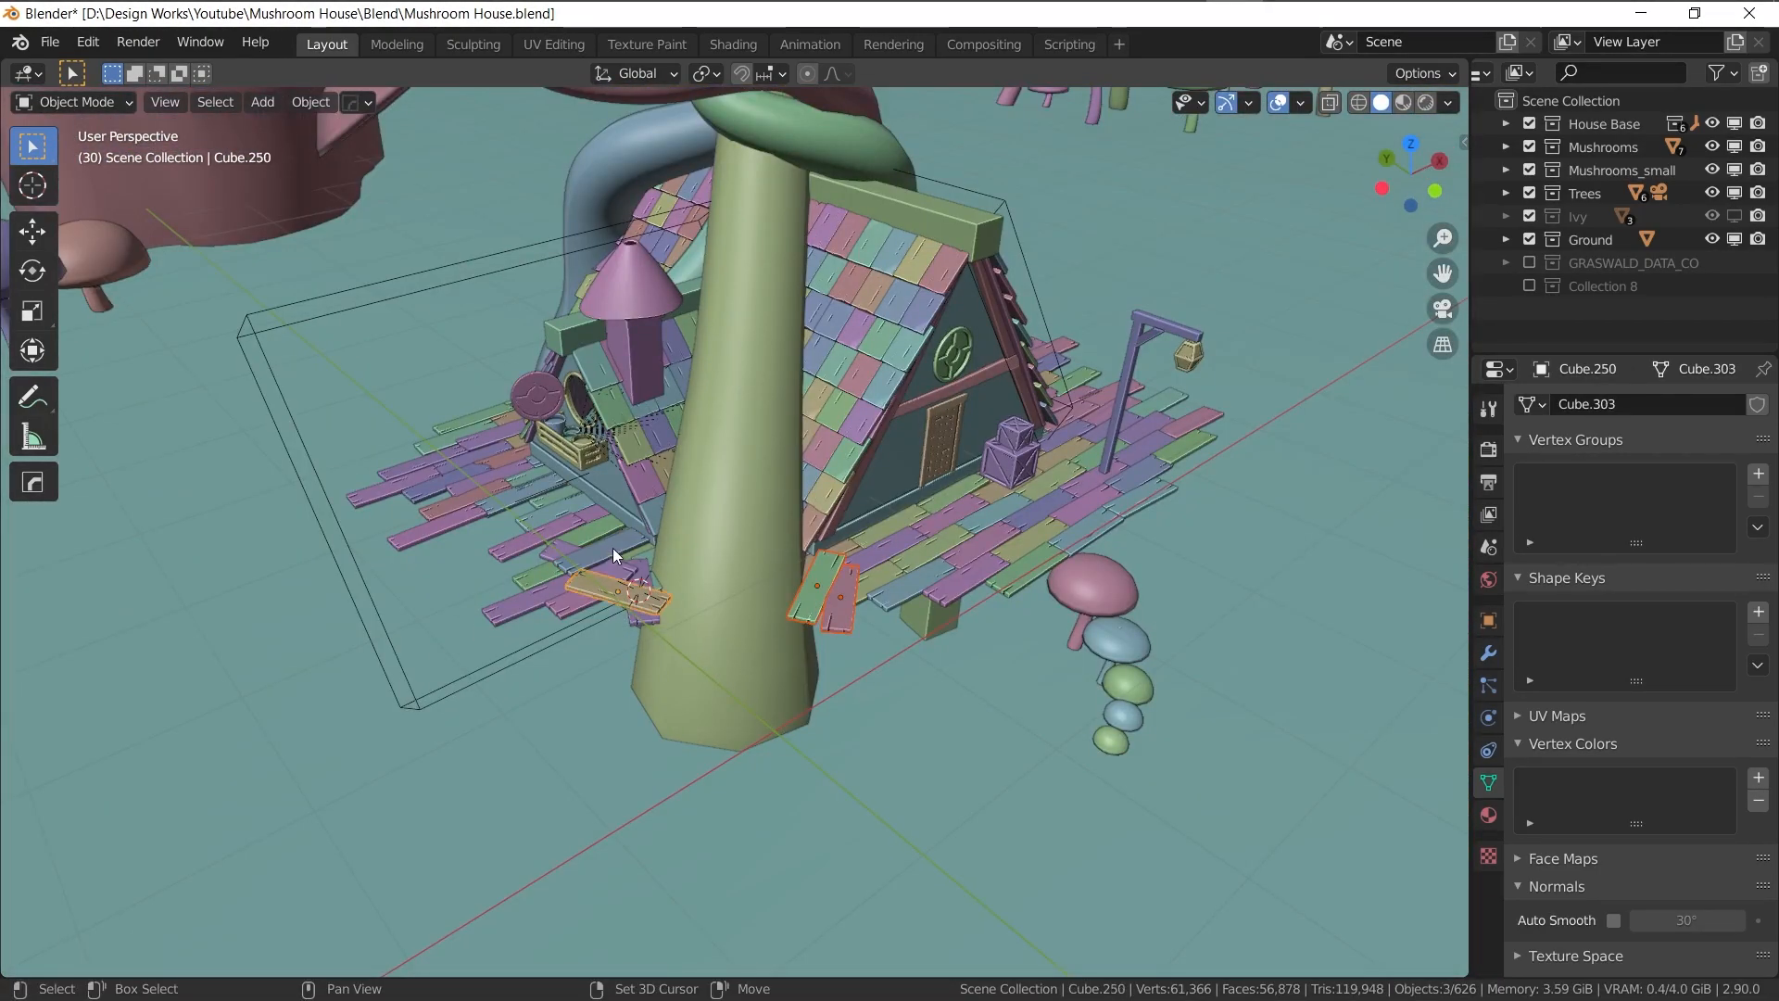
key(shift+d)
click(684, 718)
key(r)
click(749, 719)
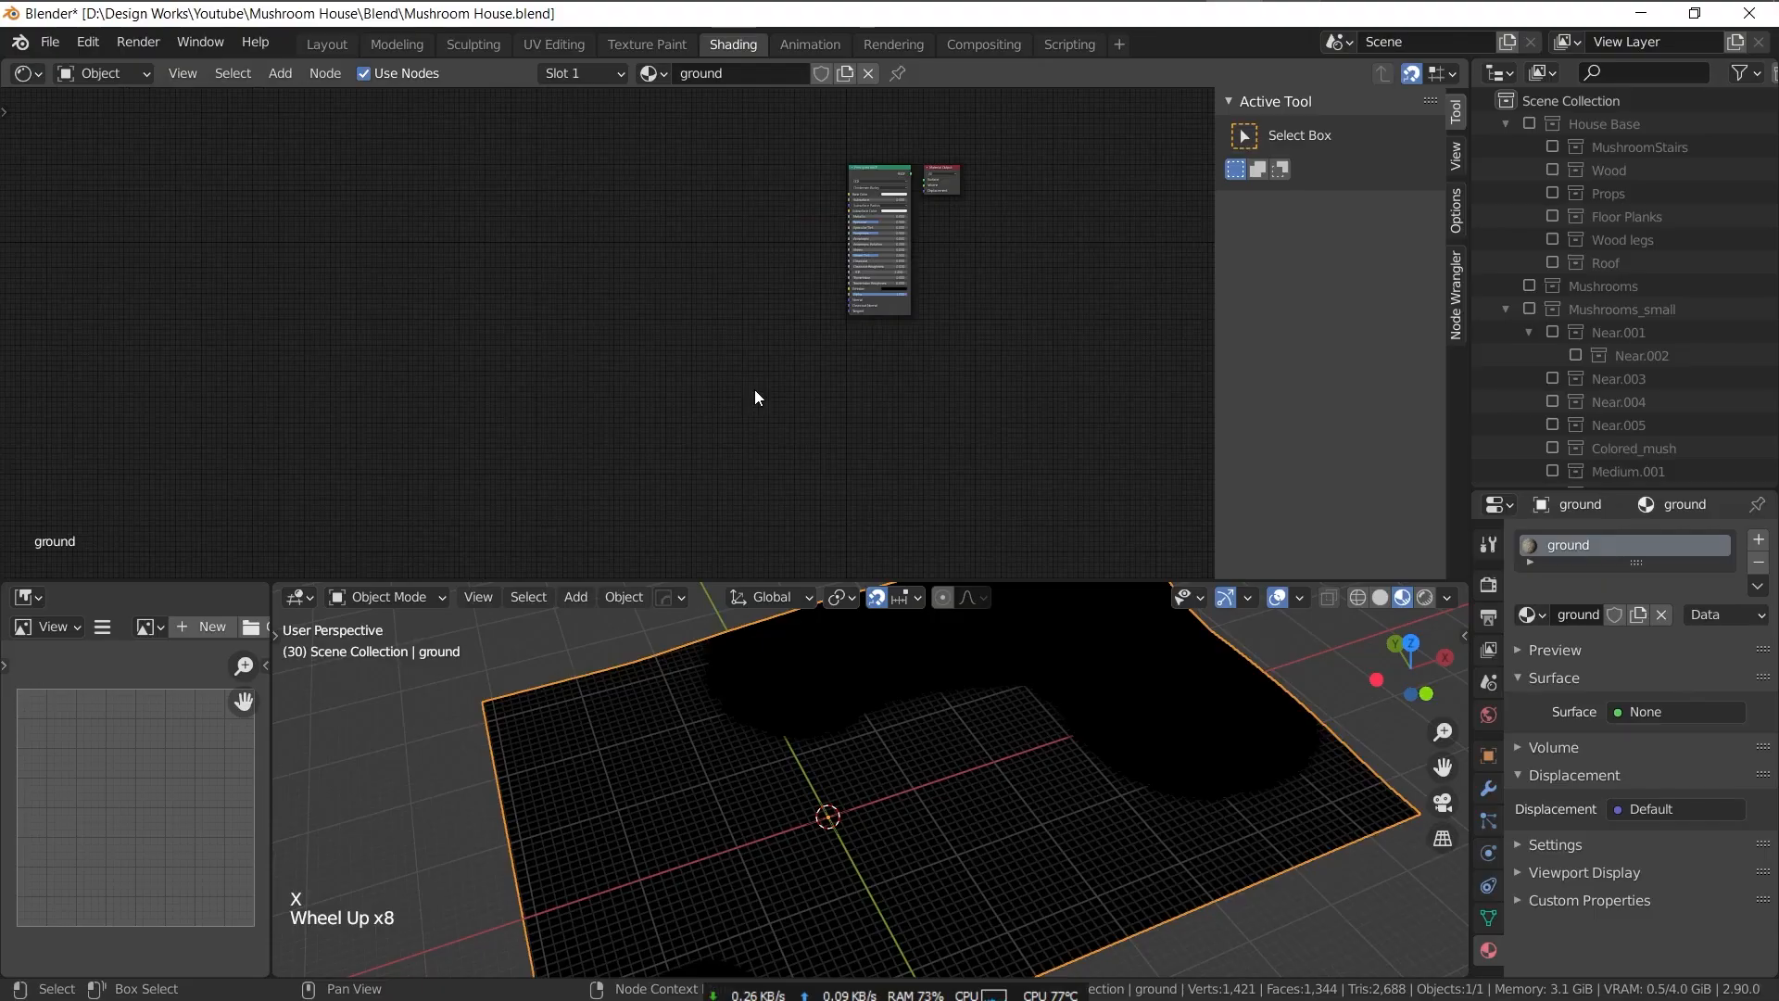
- Connect the ground material's Principled BSDF to the output and load its base color, roughness and normal maps using Principled Texture Setup
scroll(757, 398, up, 4)
middle_drag(843, 453, 984, 389)
click(1015, 289)
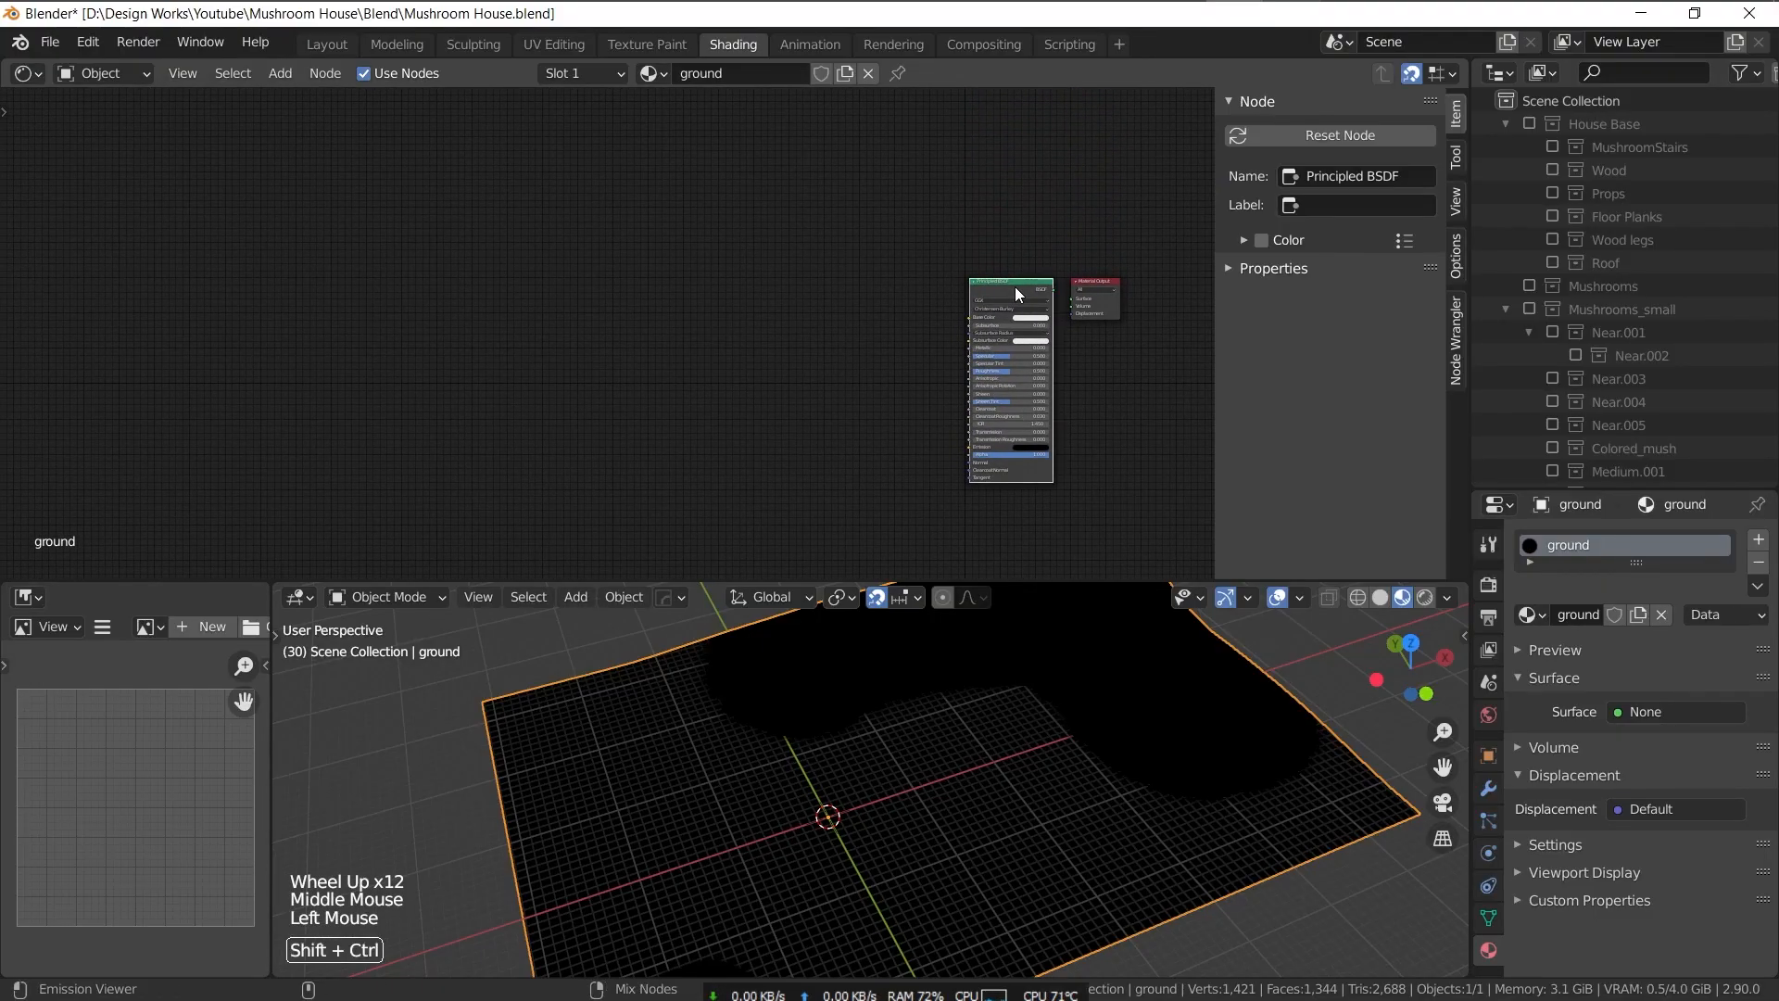
ctrl+shift+click(1015, 289)
key(ctrl+shift+t)
click(685, 363)
ctrl+click(853, 488)
ctrl+click(881, 407)
click(1221, 871)
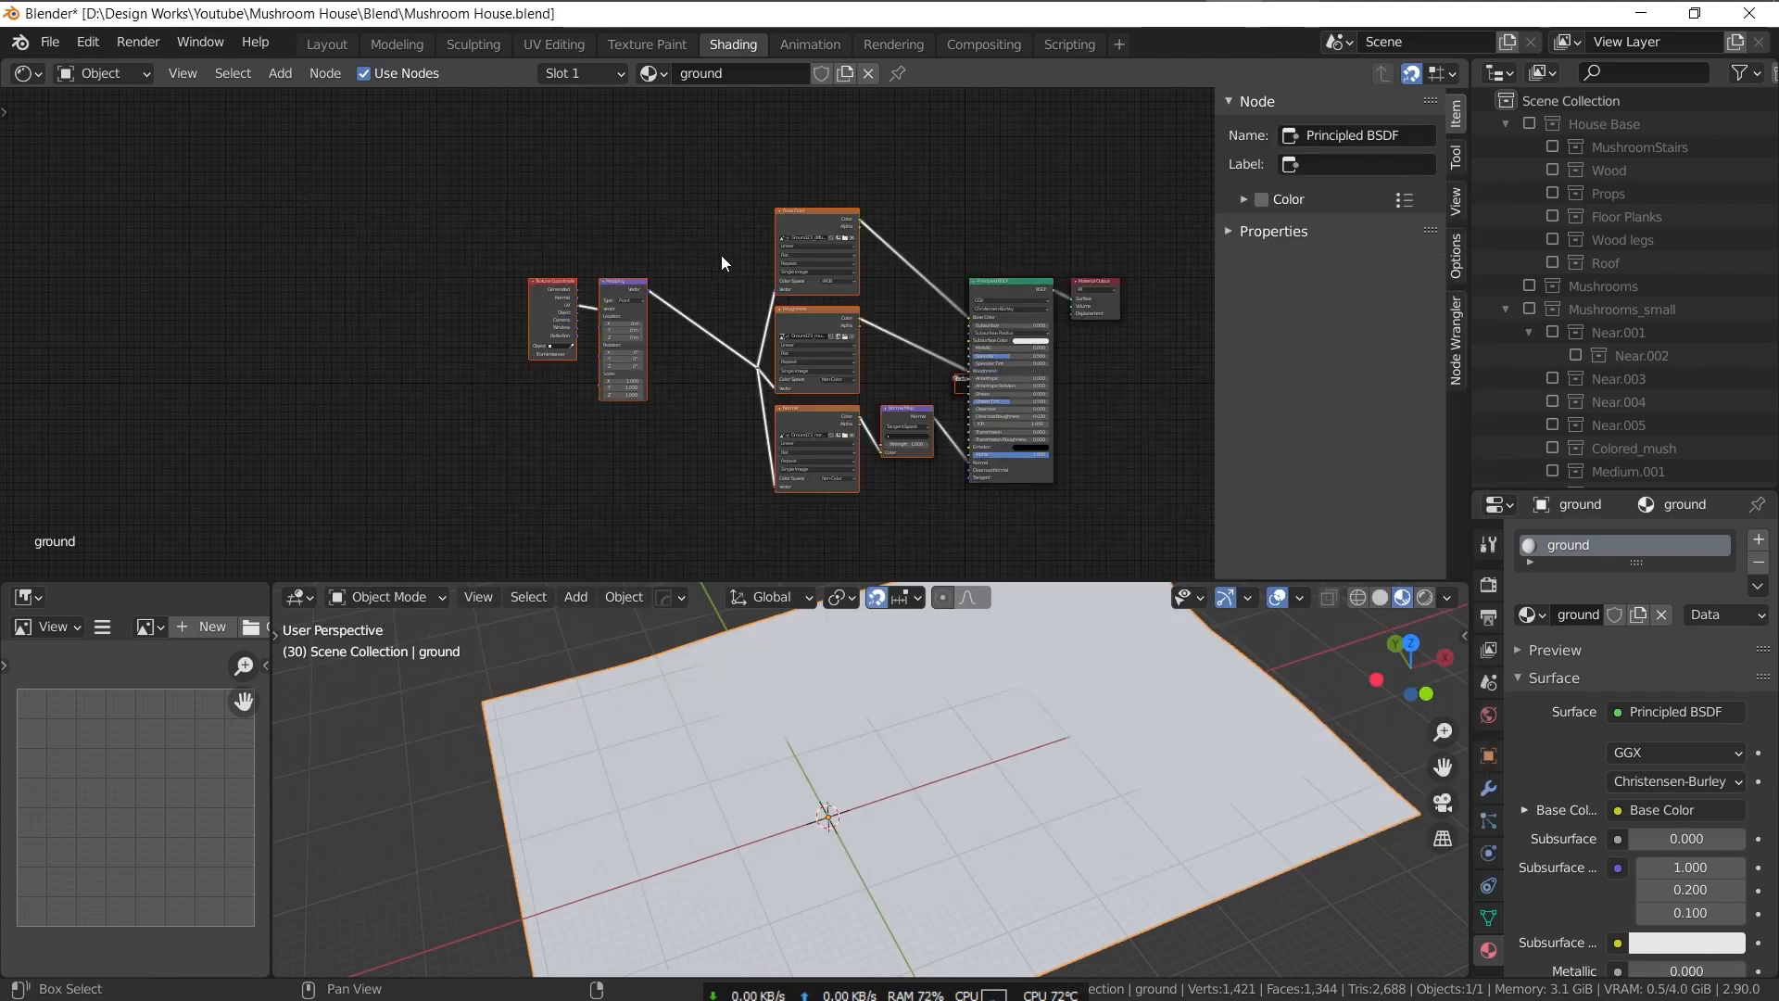
- Duplicate the Principled BSDF below the original and load a second ground texture set into the copy
scroll(1003, 286, down, 5)
click(878, 304)
key(shift+d)
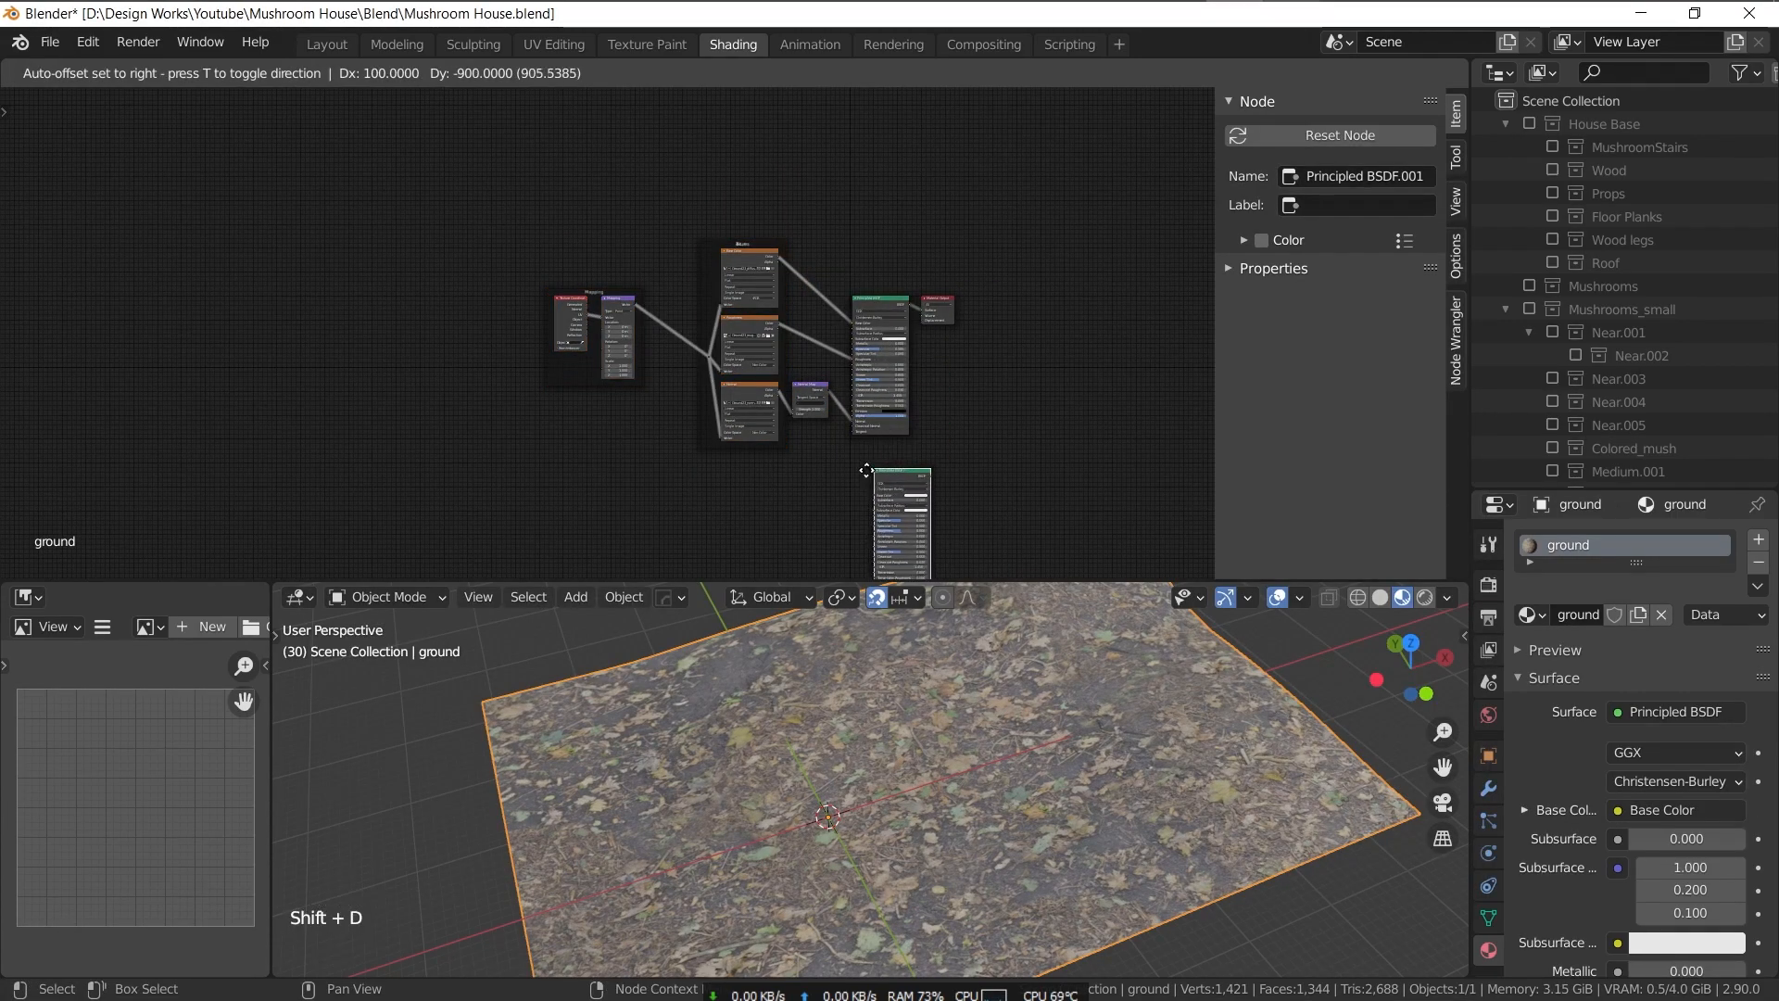
key(ctrl+shift+t)
click(736, 517)
shift+click(867, 339)
shift+click(714, 341)
click(1247, 873)
- Add a Mix Shader node that blends the two ground Principled BSDF shaders
key(shift+a)
text(mix)
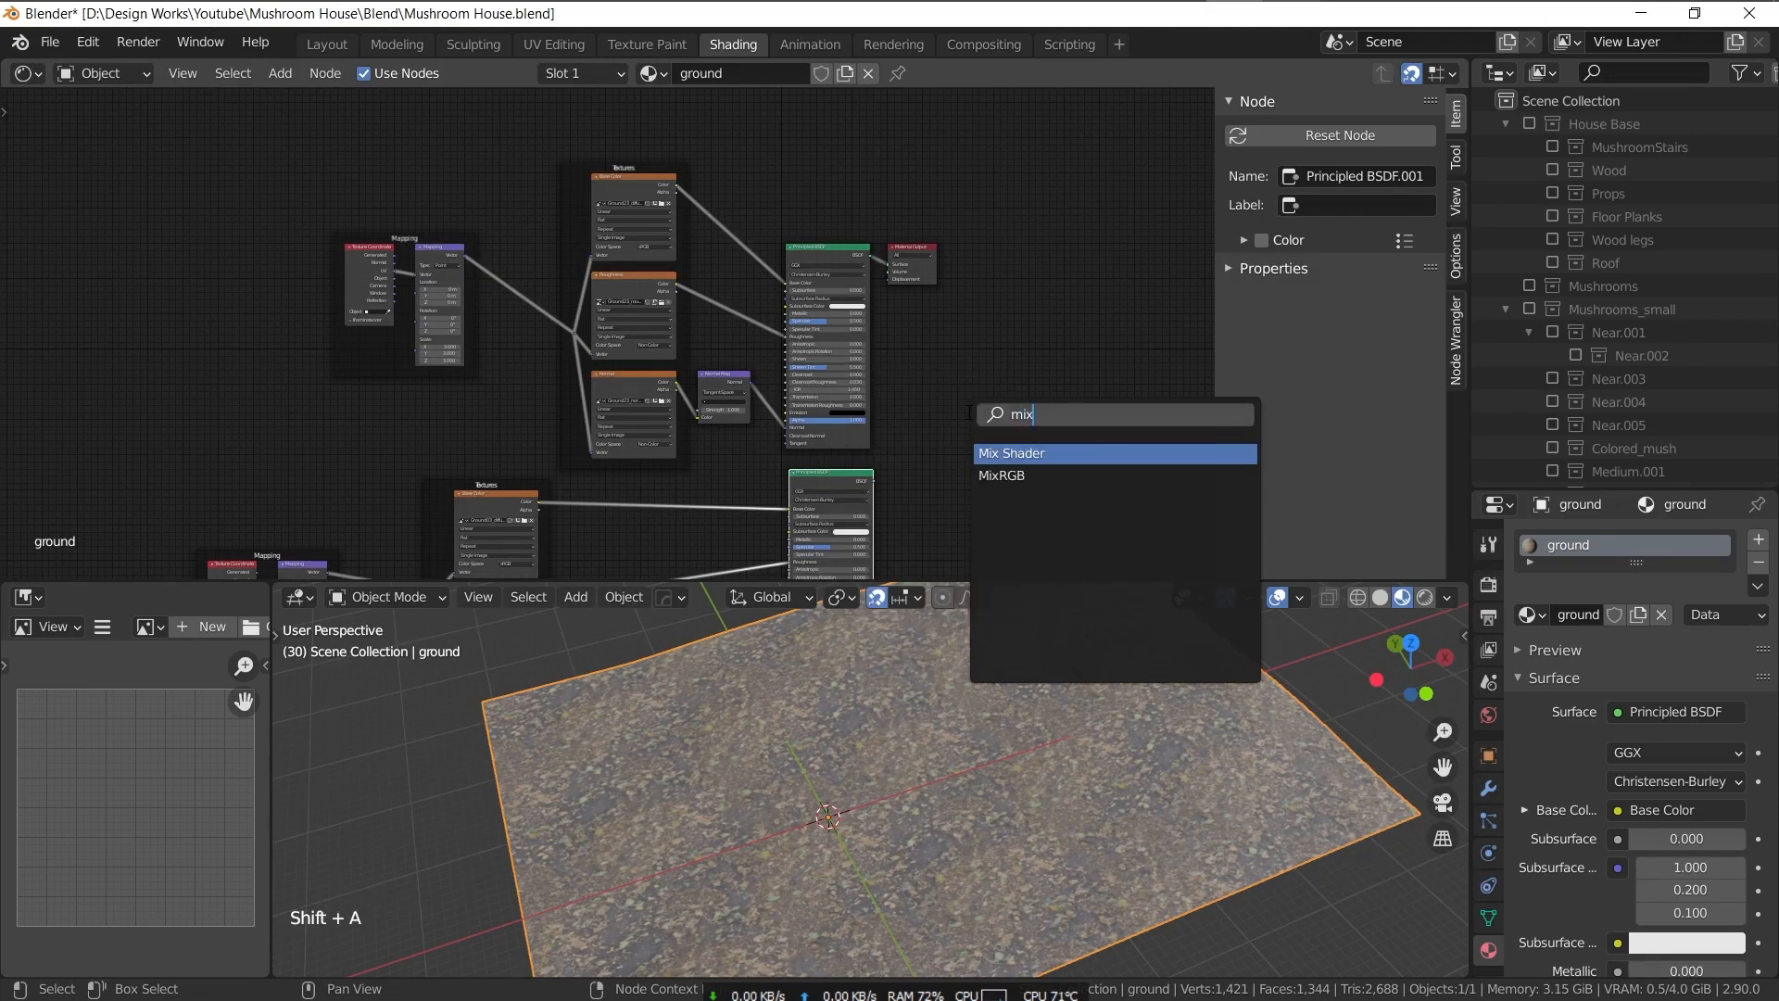
key(Return)
click(984, 426)
alt+right_drag(833, 518, 982, 431)
alt+right_drag(834, 362, 1010, 438)
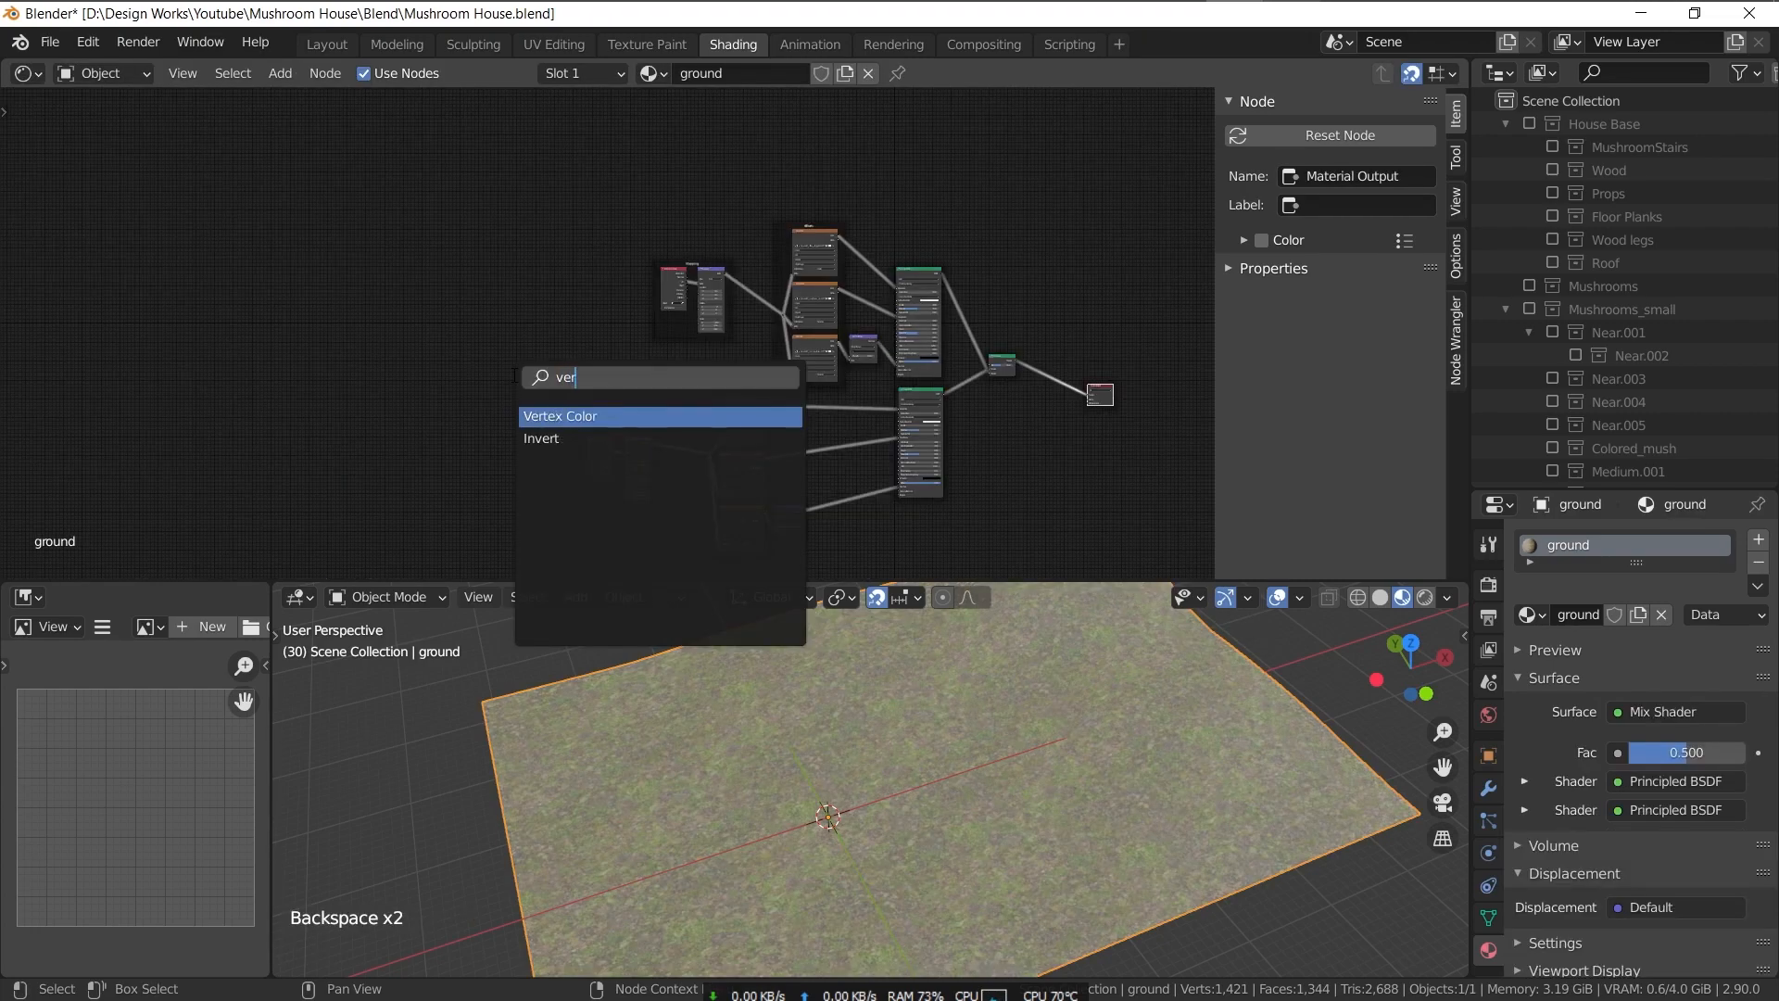
- Add a Vertex Color node, connect its Color to the Mix Shader's Fac and choose the ground's painted vertex color layer
key(Return)
click(747, 378)
scroll(676, 365, up, 8)
middle_drag(677, 365, 191, 393)
drag(192, 394, 932, 386)
drag(159, 413, 159, 413)
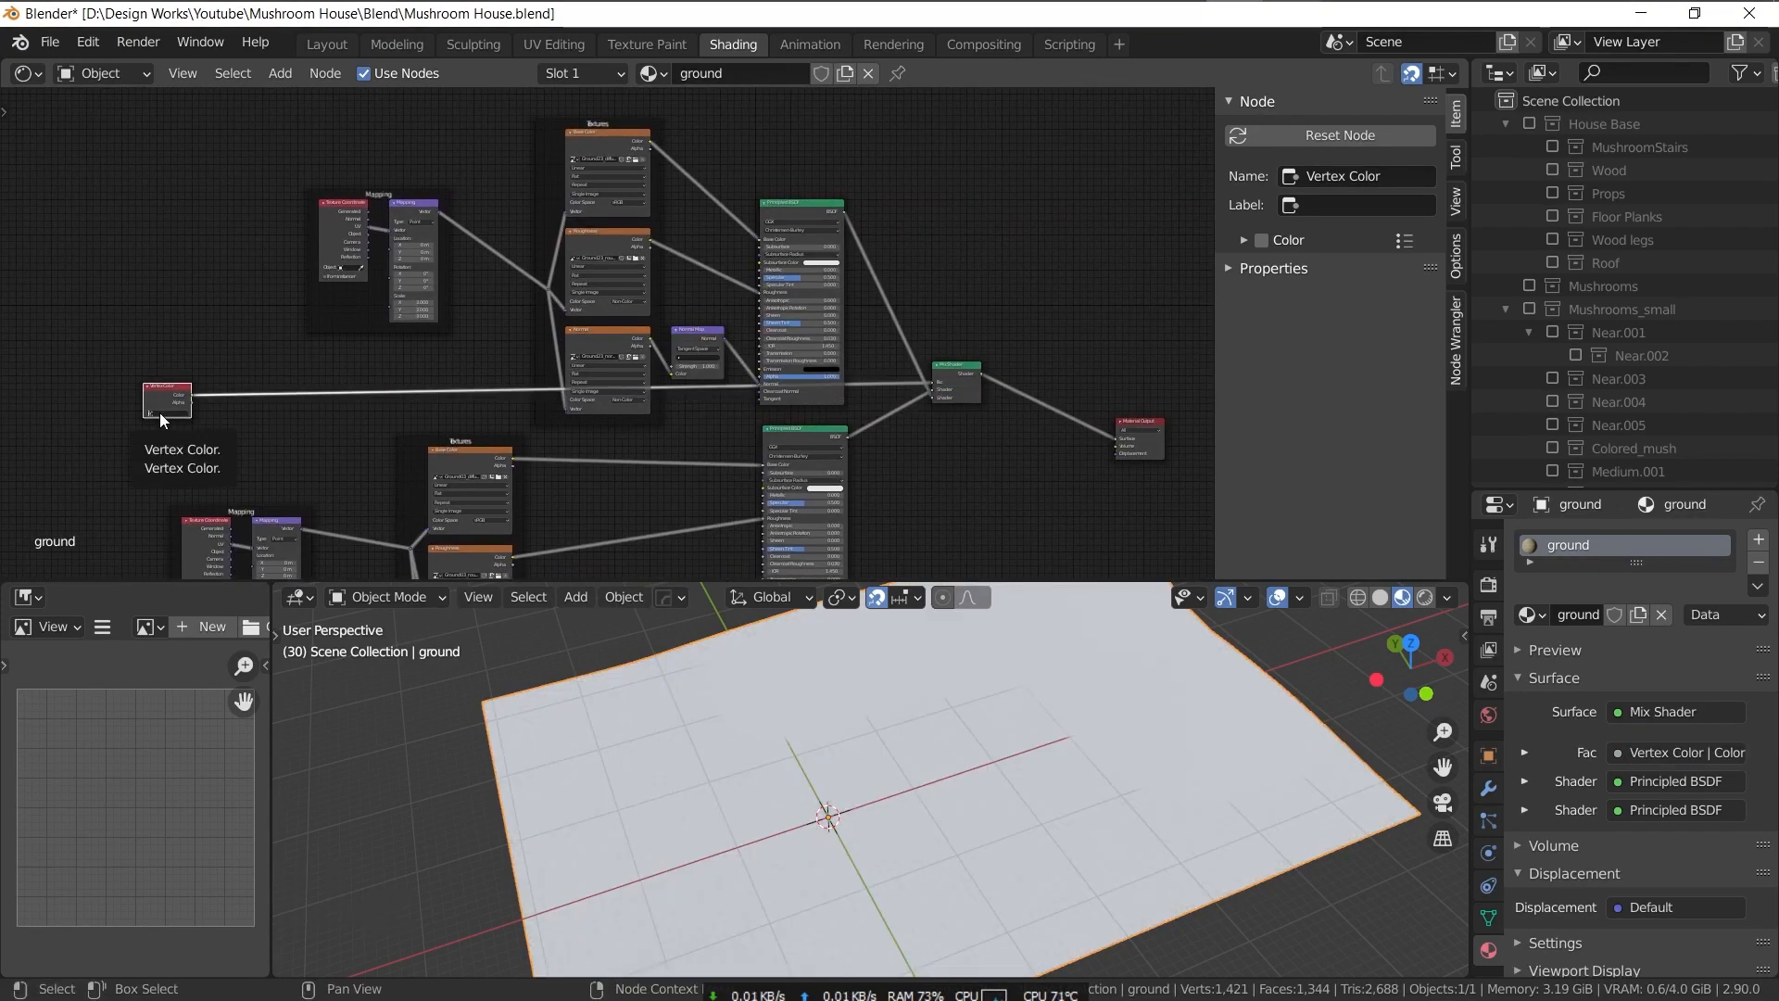
click(261, 454)
scroll(260, 452, up, 7)
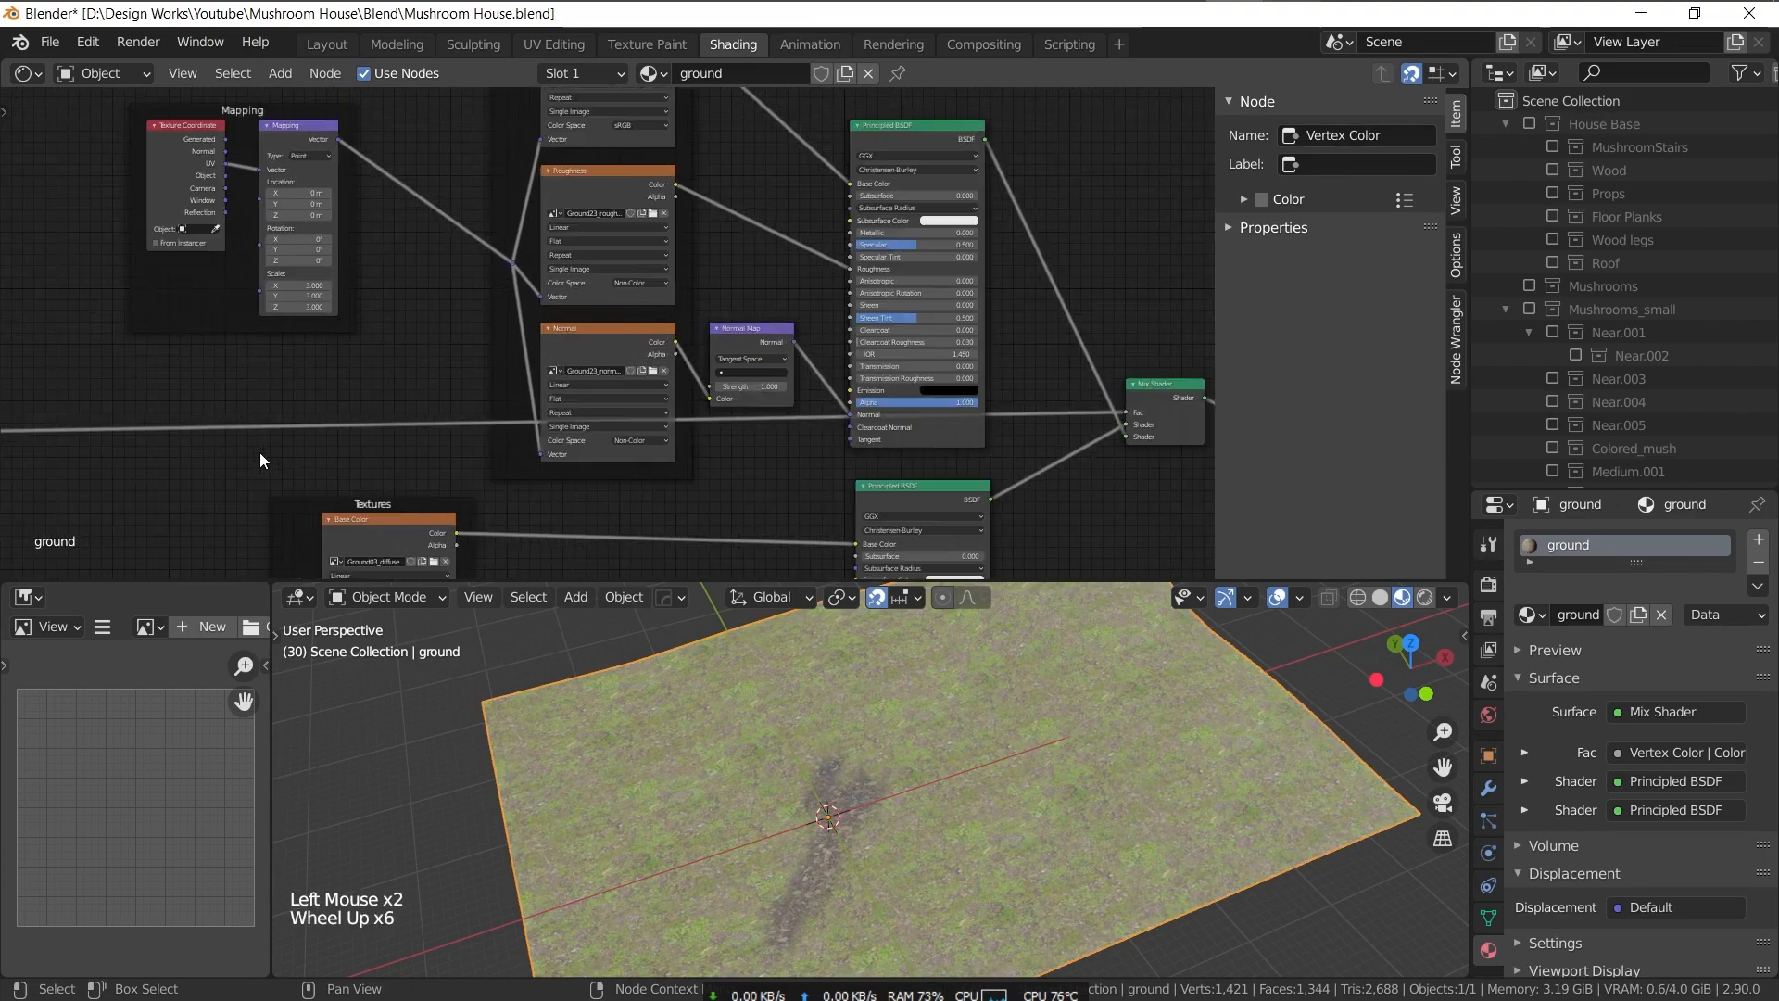
middle_drag(259, 452, 614, 476)
click(448, 409)
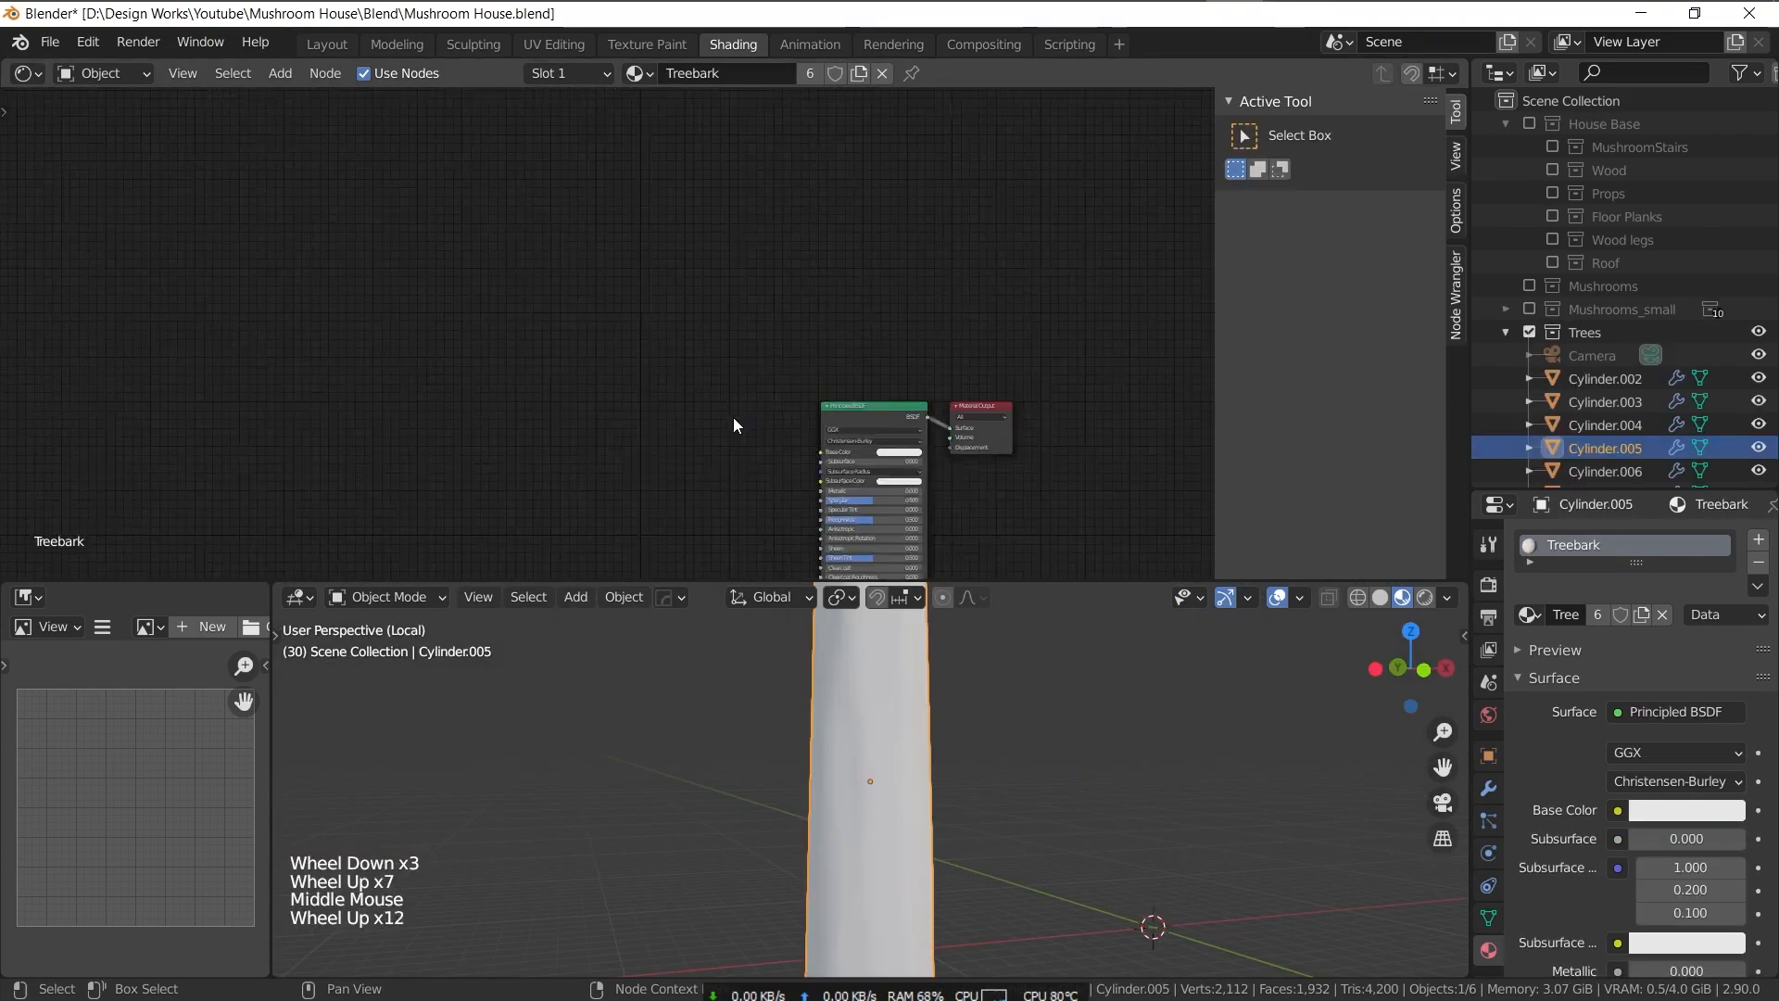
- Load the bark texture maps into the Treebark material's Principled BSDF using Principled Texture Setup
scroll(732, 417, up, 1)
middle_drag(732, 417, 719, 226)
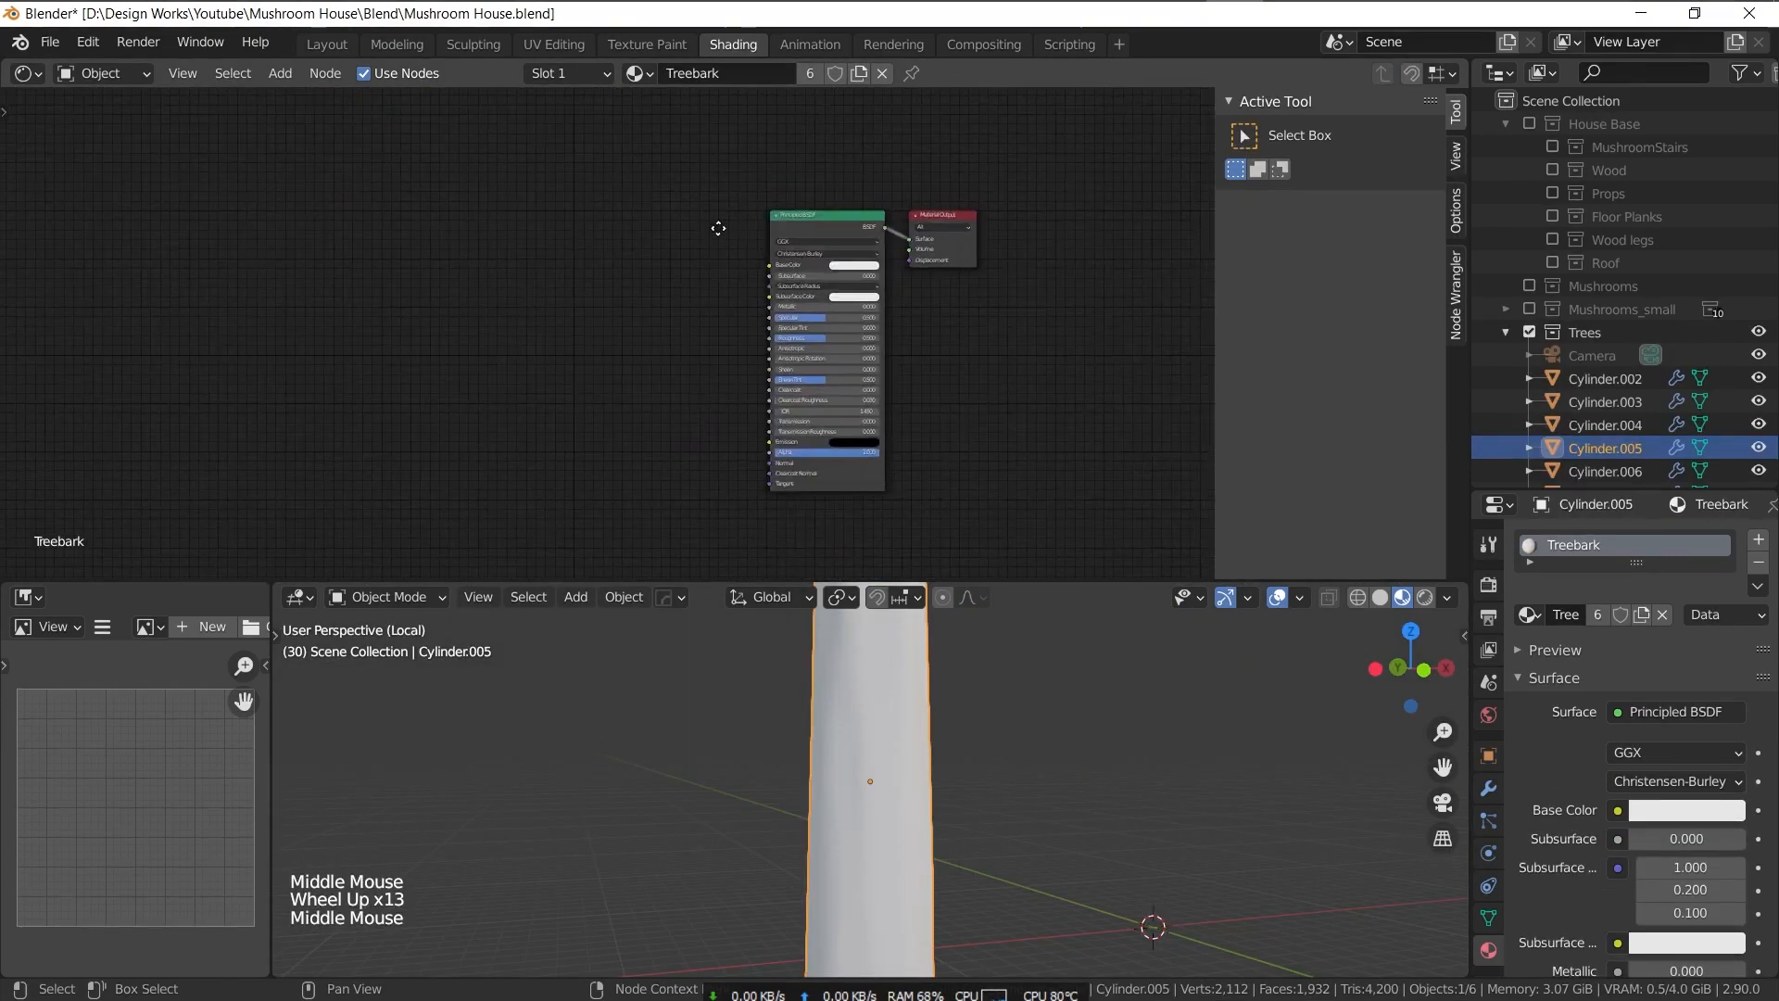
scroll(719, 226, up, 7)
click(954, 191)
key(ctrl+shift+t)
click(675, 341)
shift+click(1015, 341)
click(1248, 876)
scroll(755, 431, down, 6)
middle_drag(755, 431, 630, 398)
- Duplicate the Treebark base color texture with its links and combine both textures through a Multiply mix node
click(626, 399)
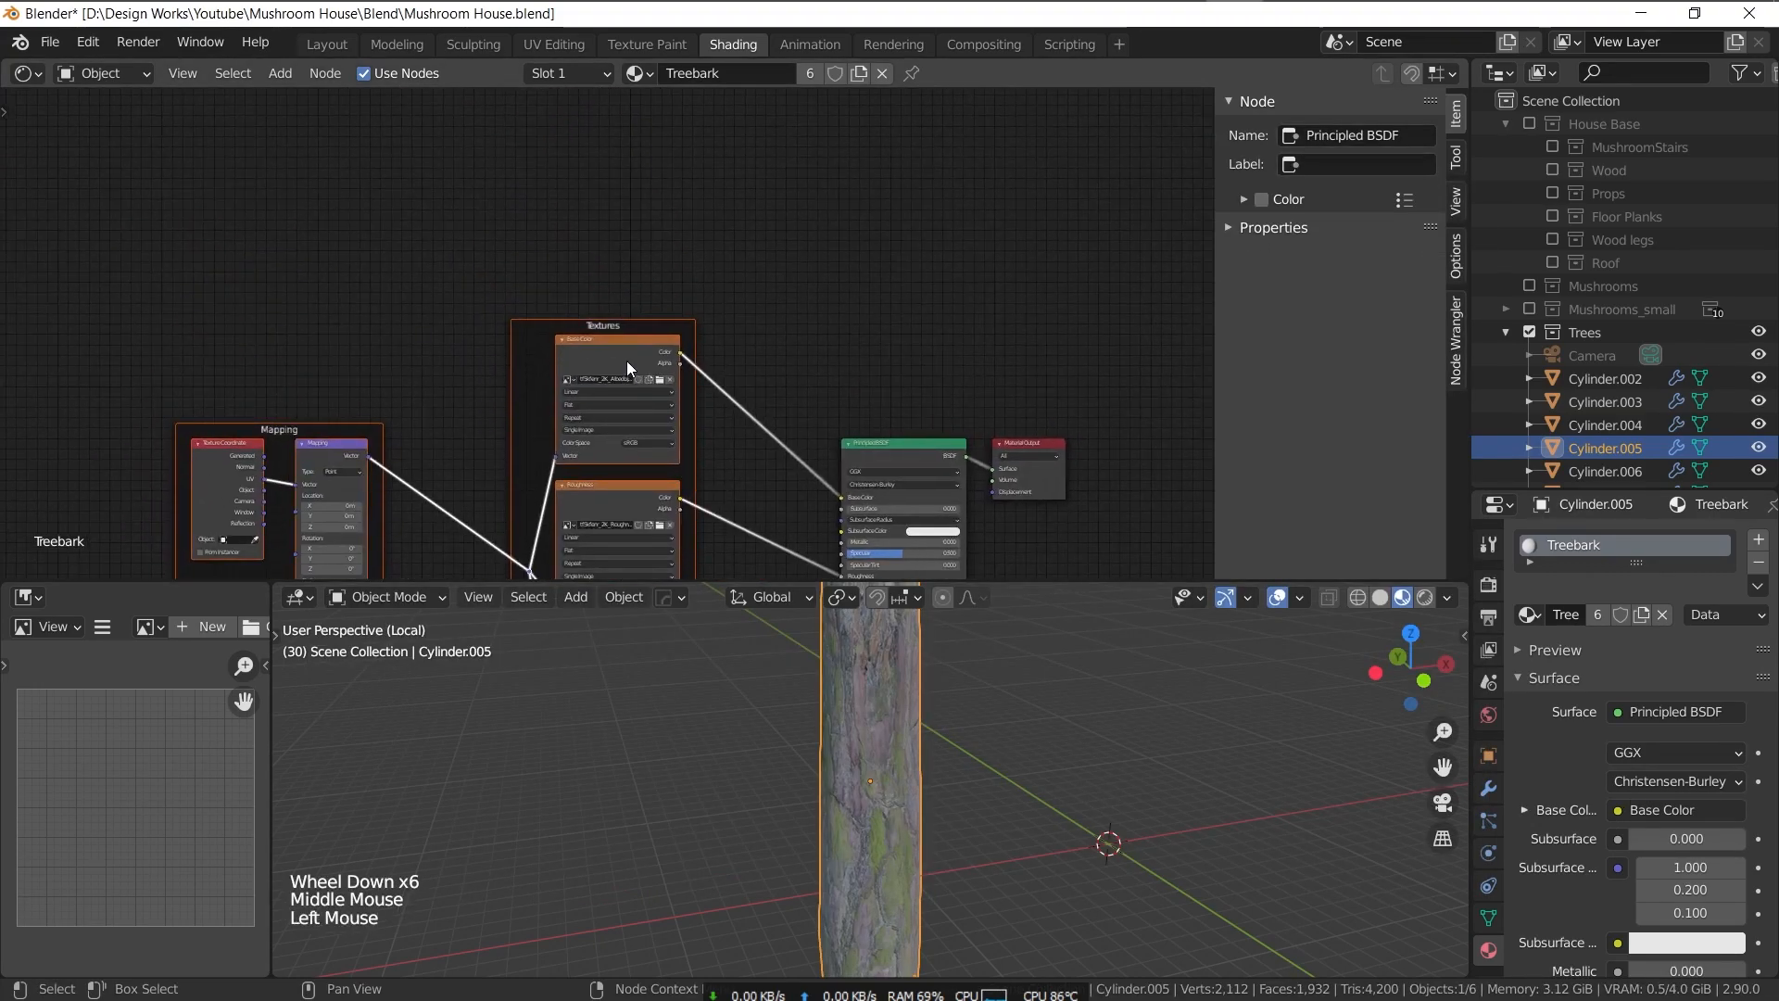
key(ctrl+shift+d)
click(625, 214)
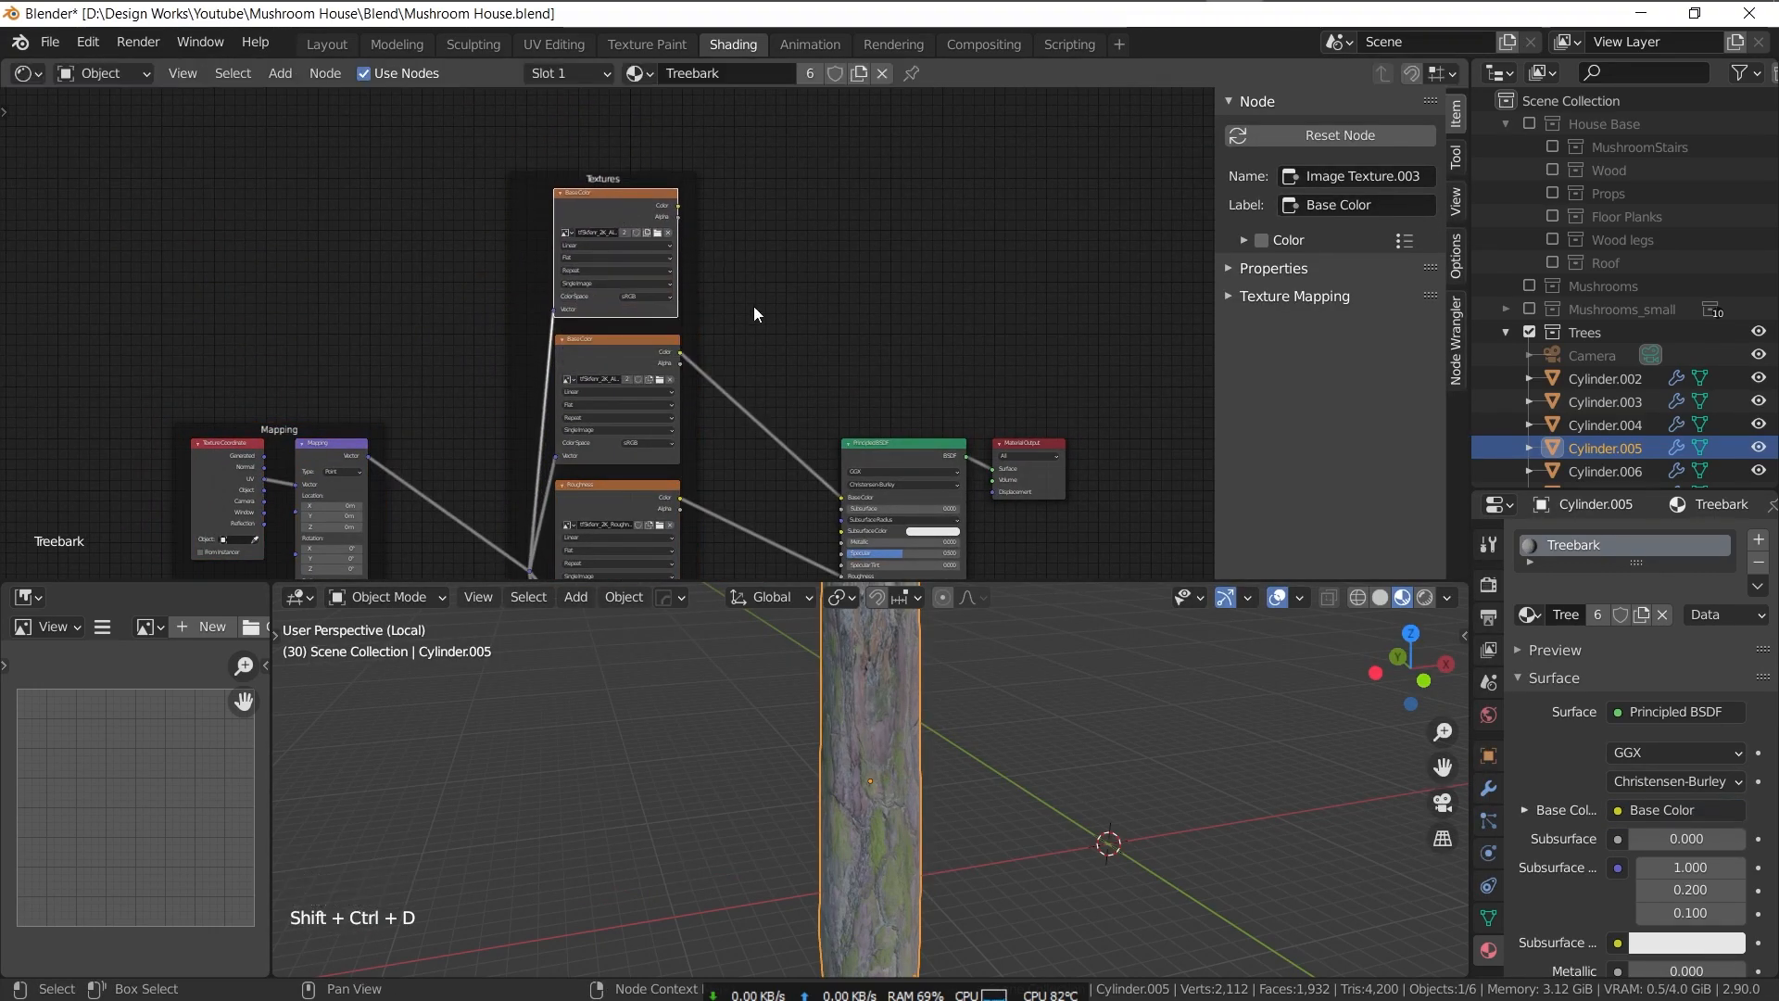
shift+click(648, 348)
key(ctrl+KP_Multiply)
scroll(802, 297, up, 11)
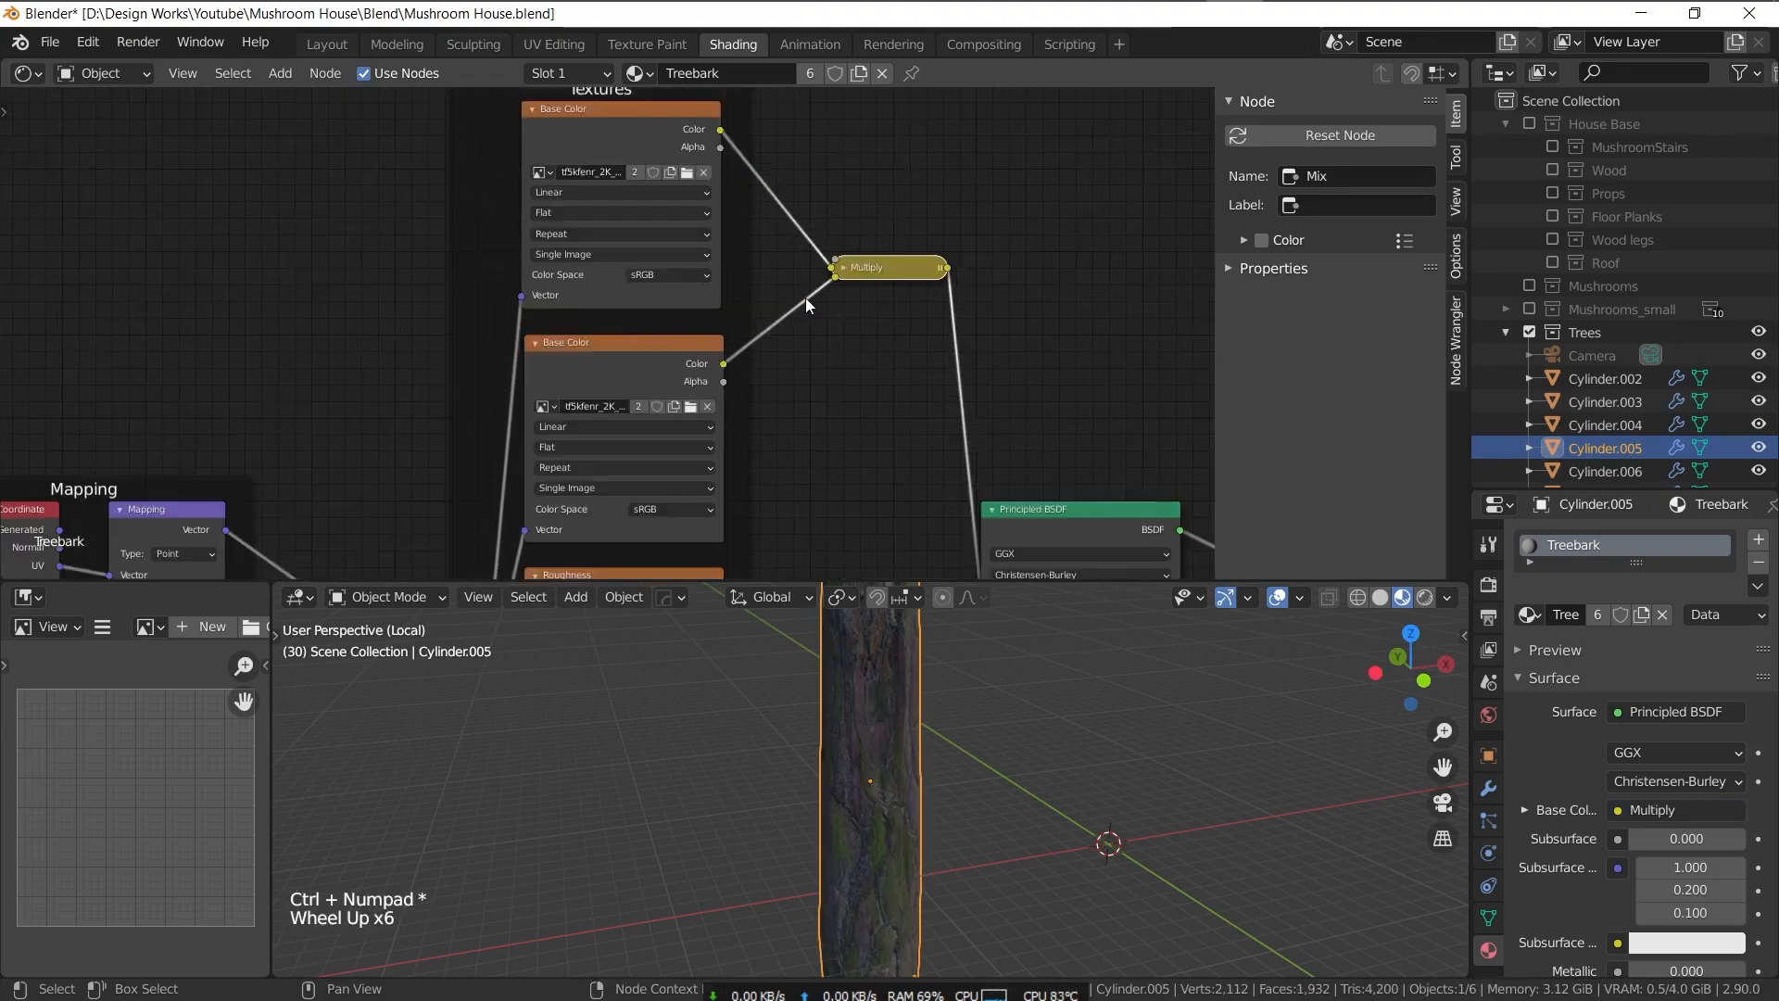
- Load tf5kfenr_2K_AO.jpg into the duplicated bark texture node and expand the Multiply node
scroll(839, 285, down, 4)
click(694, 159)
double_click(1164, 397)
scroll(922, 257, up, 2)
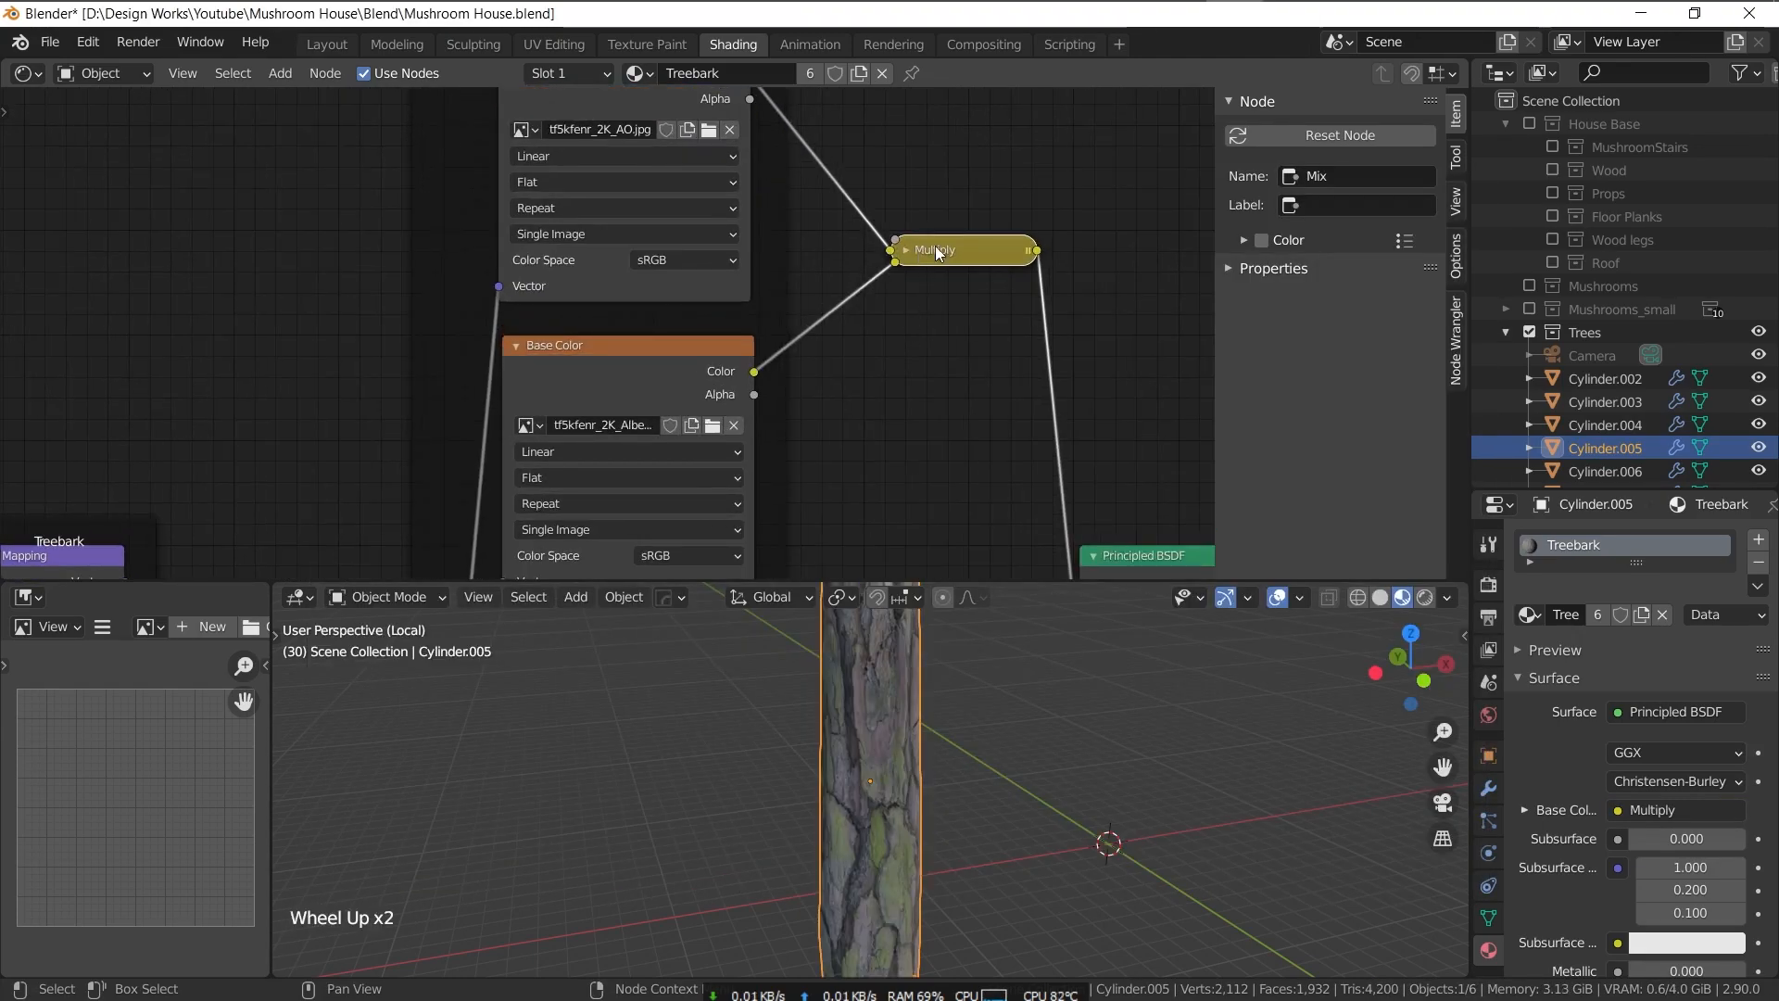
click(911, 250)
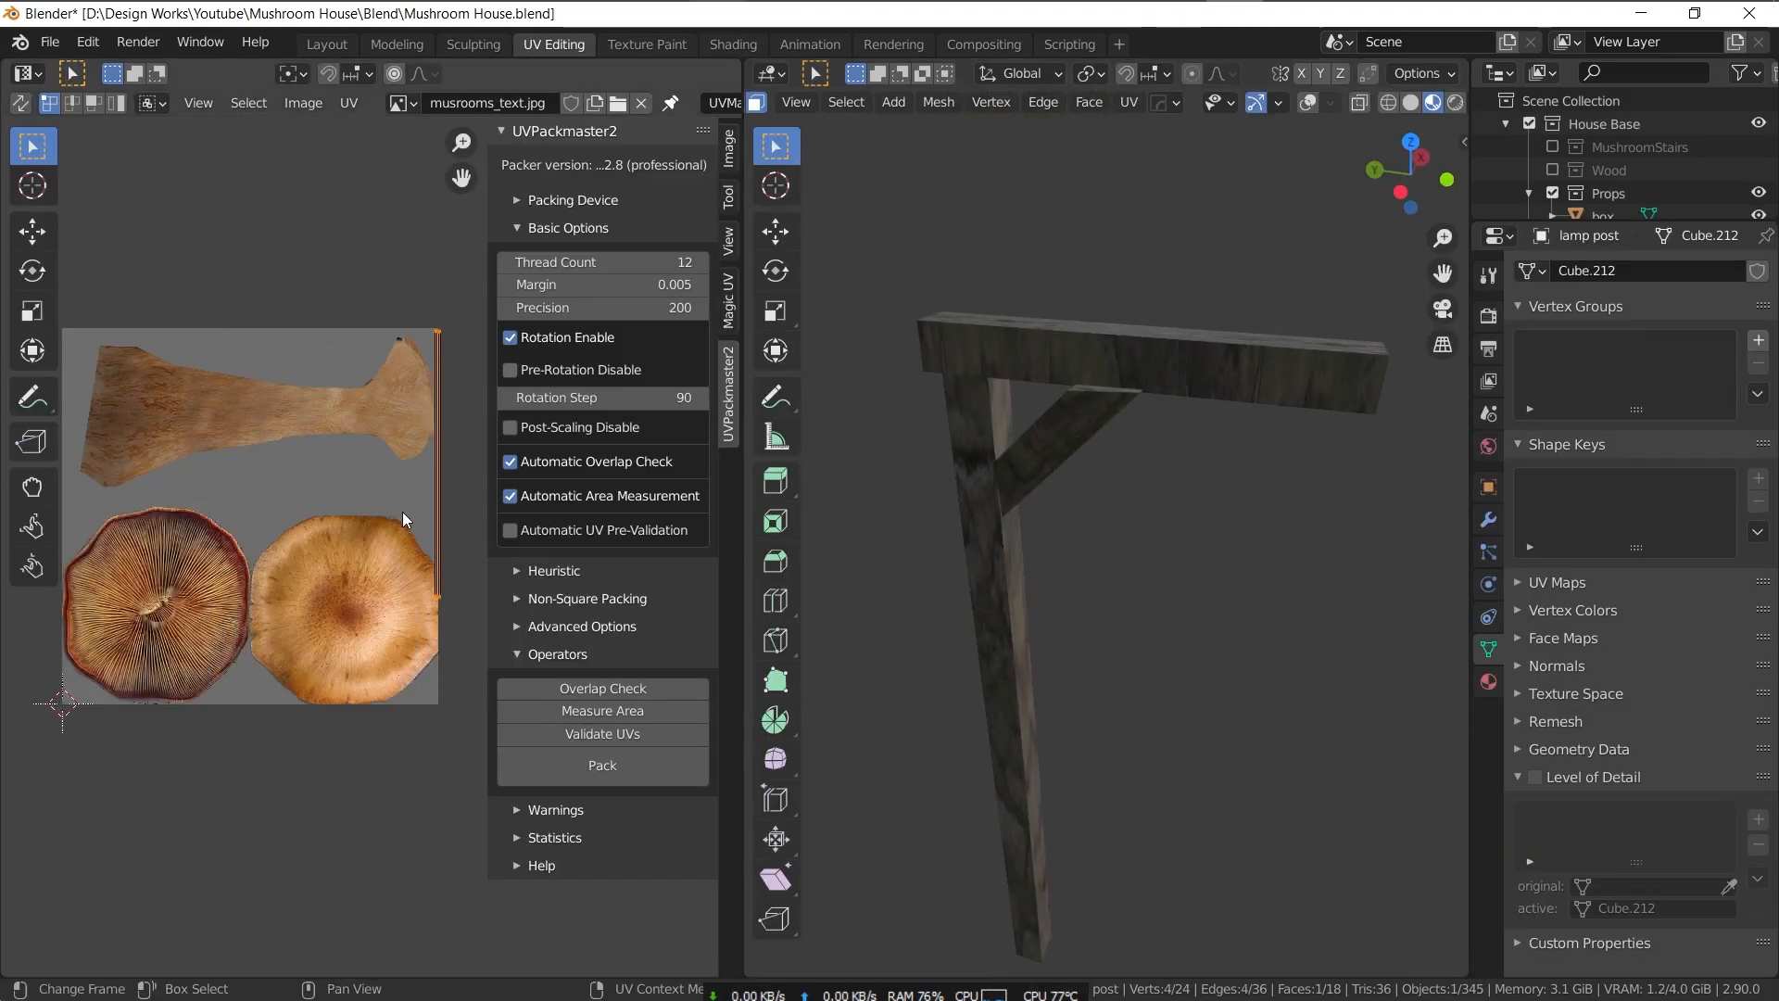
- Widen the narrow UV island of the lamp post along X and select further beam faces
key(s)
key(x)
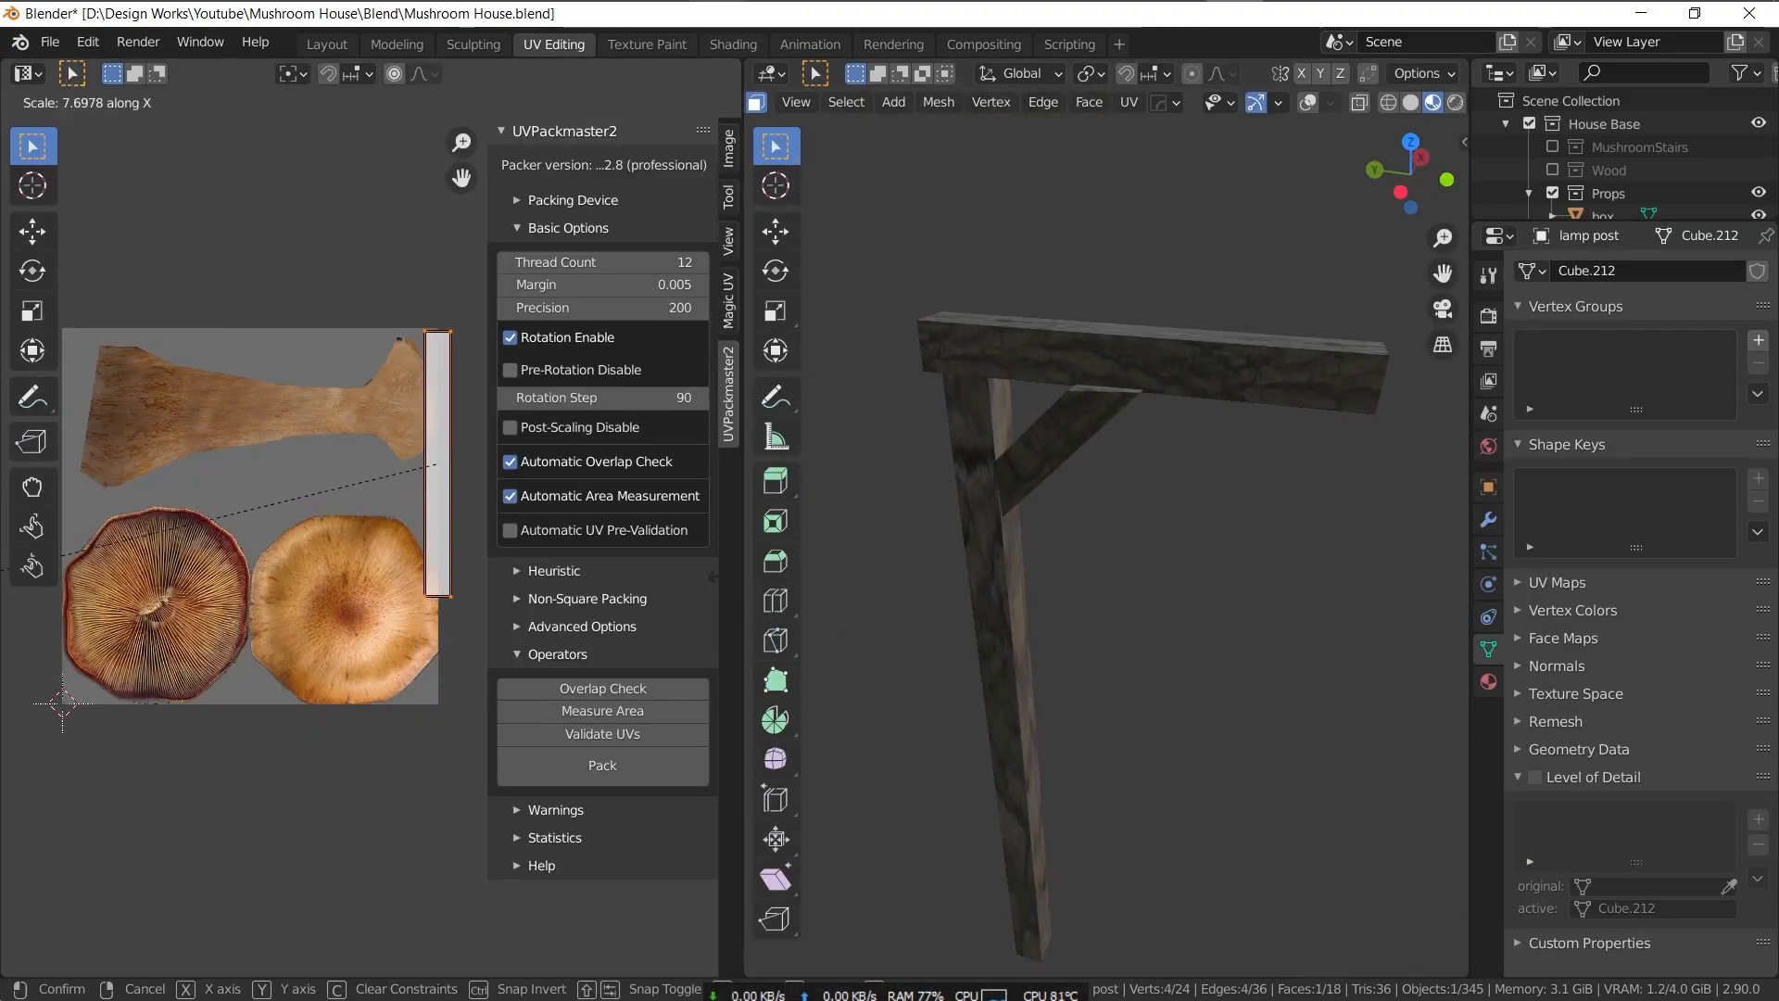
key(Return)
middle_drag(1198, 472, 1183, 408)
click(1183, 370)
click(1224, 343)
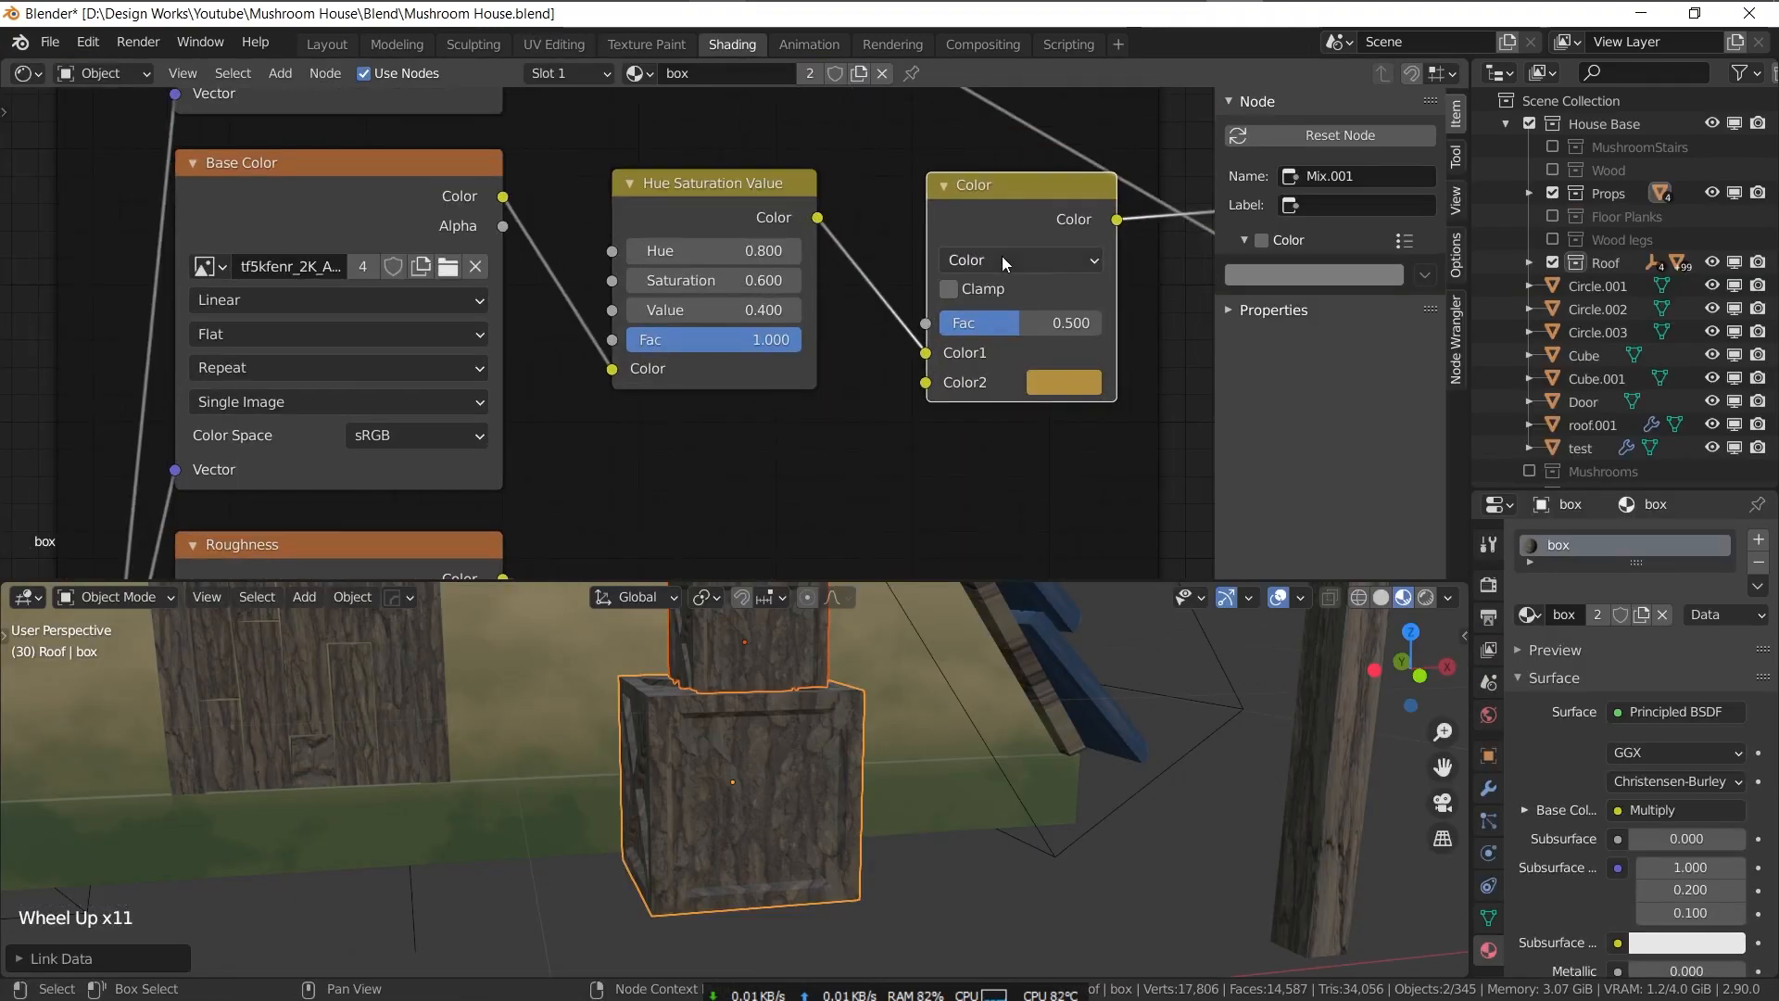
- Try the Hue blending mode on the box material's color mix node, returning it to Color
click(1002, 256)
click(982, 776)
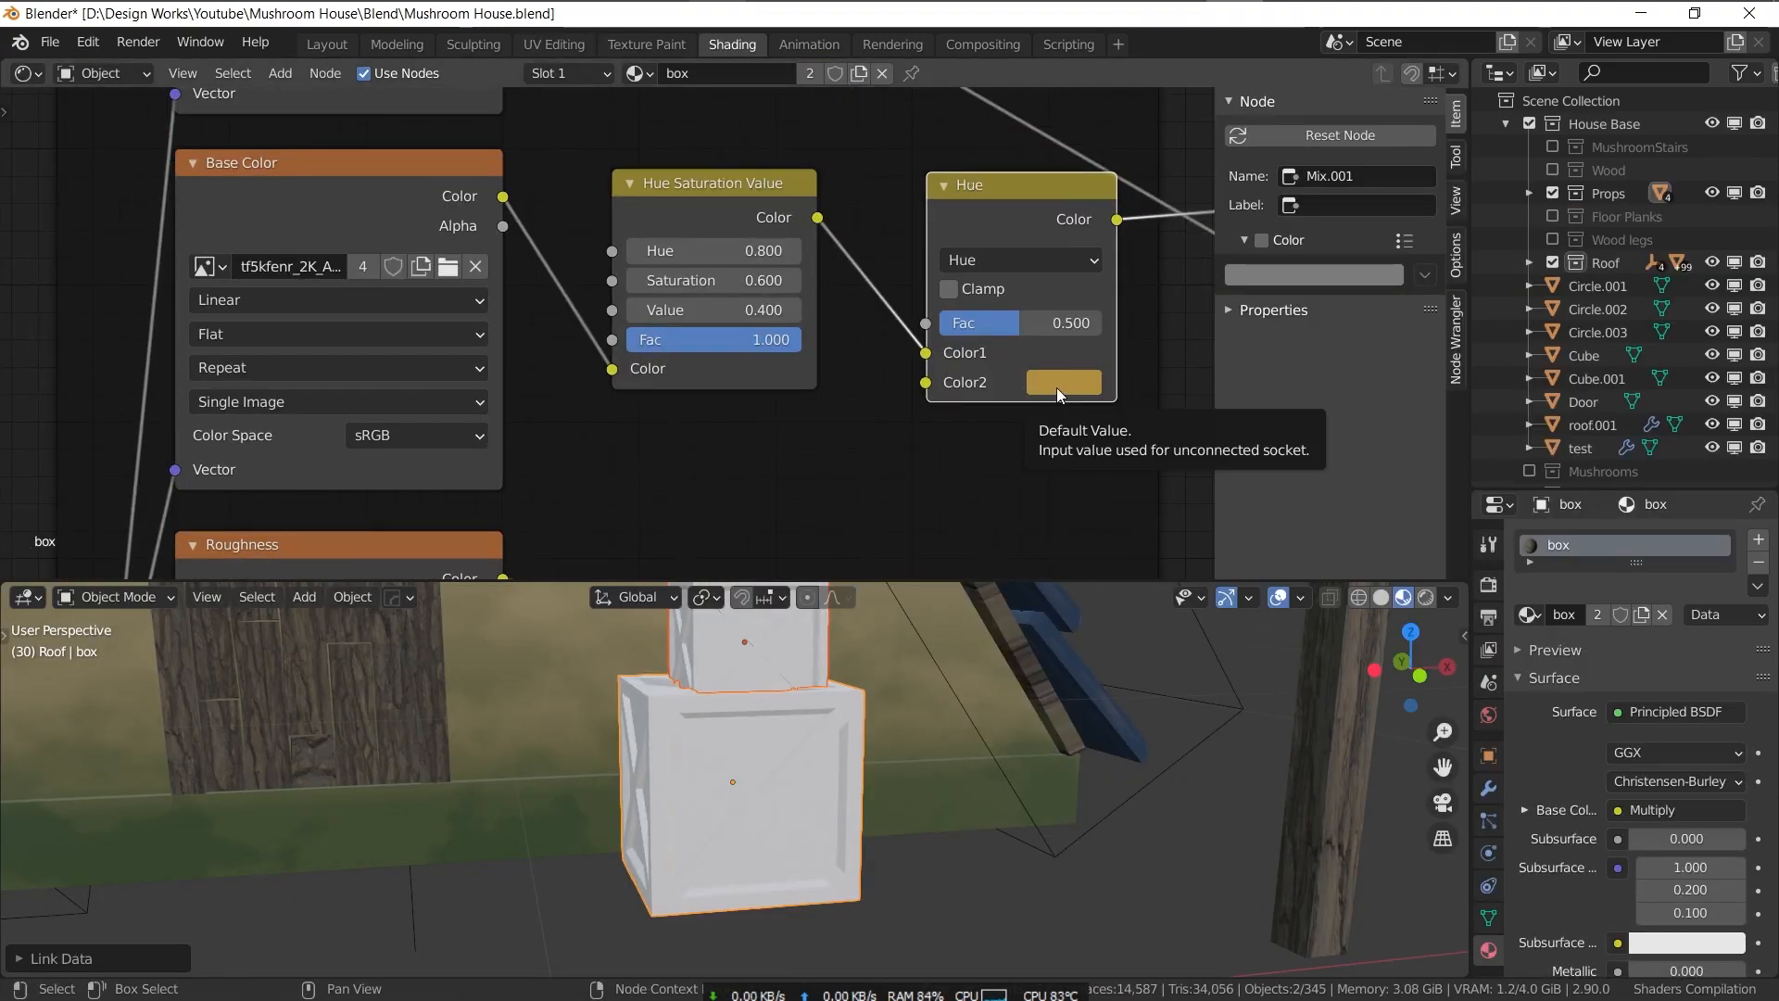
click(1021, 259)
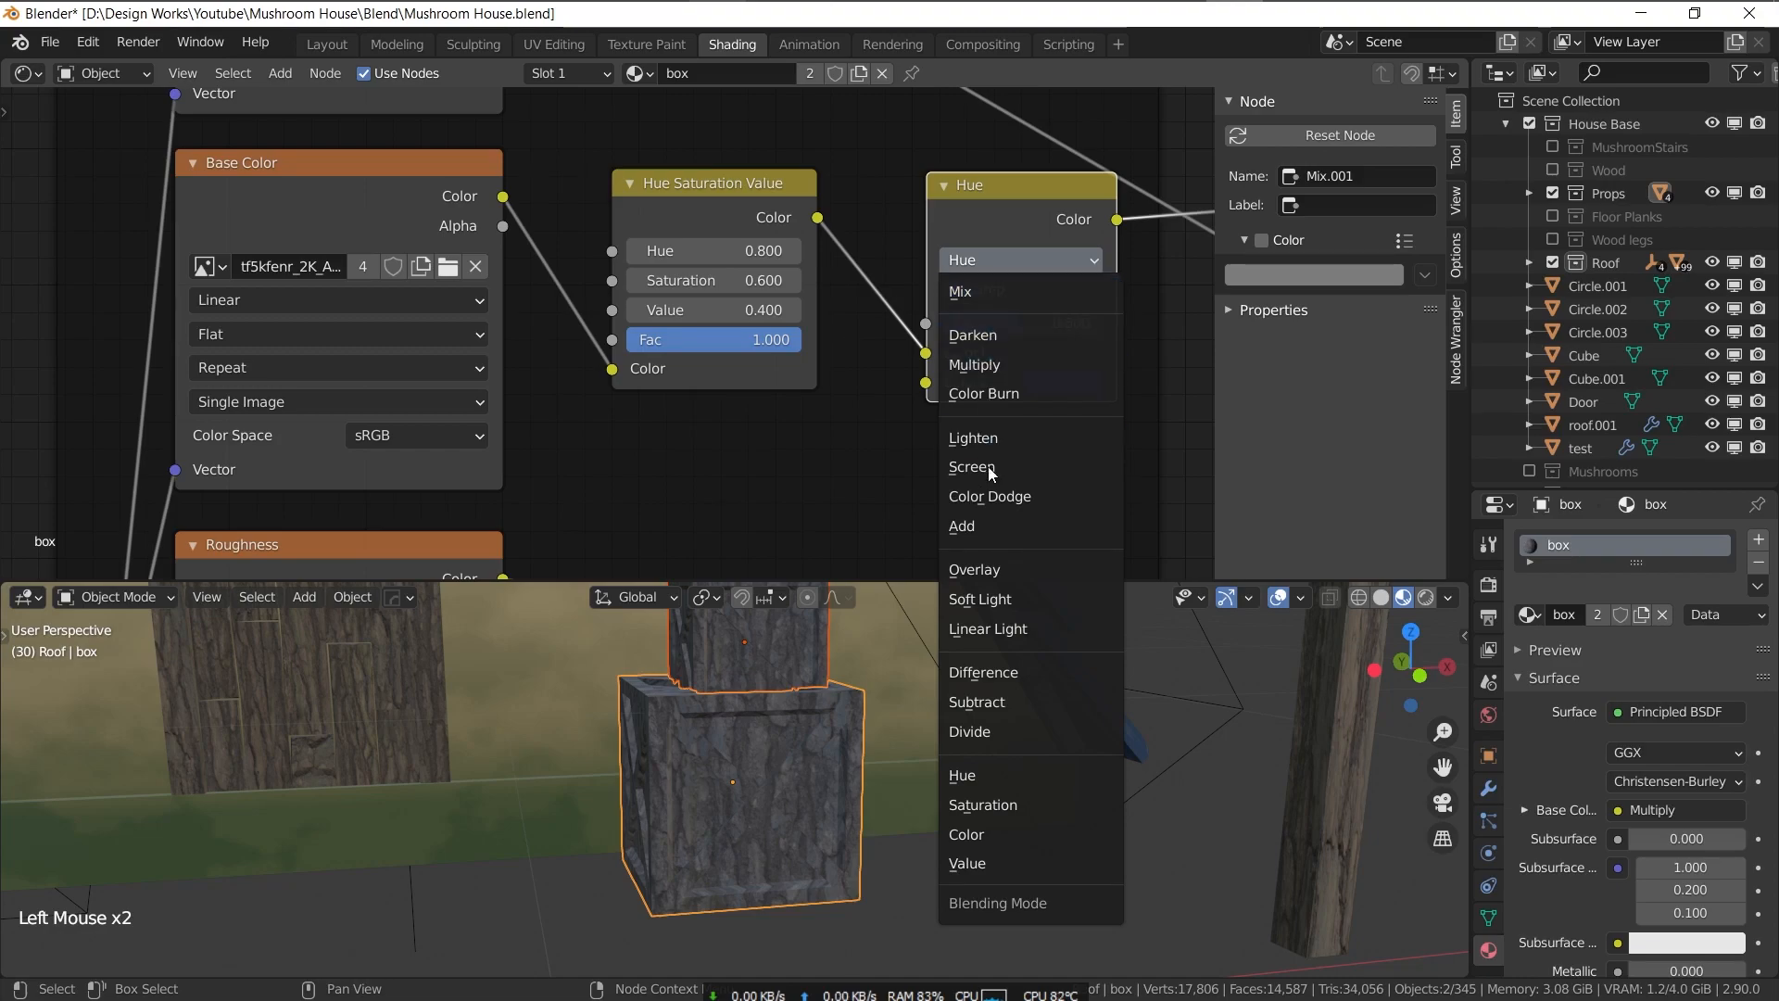
click(982, 830)
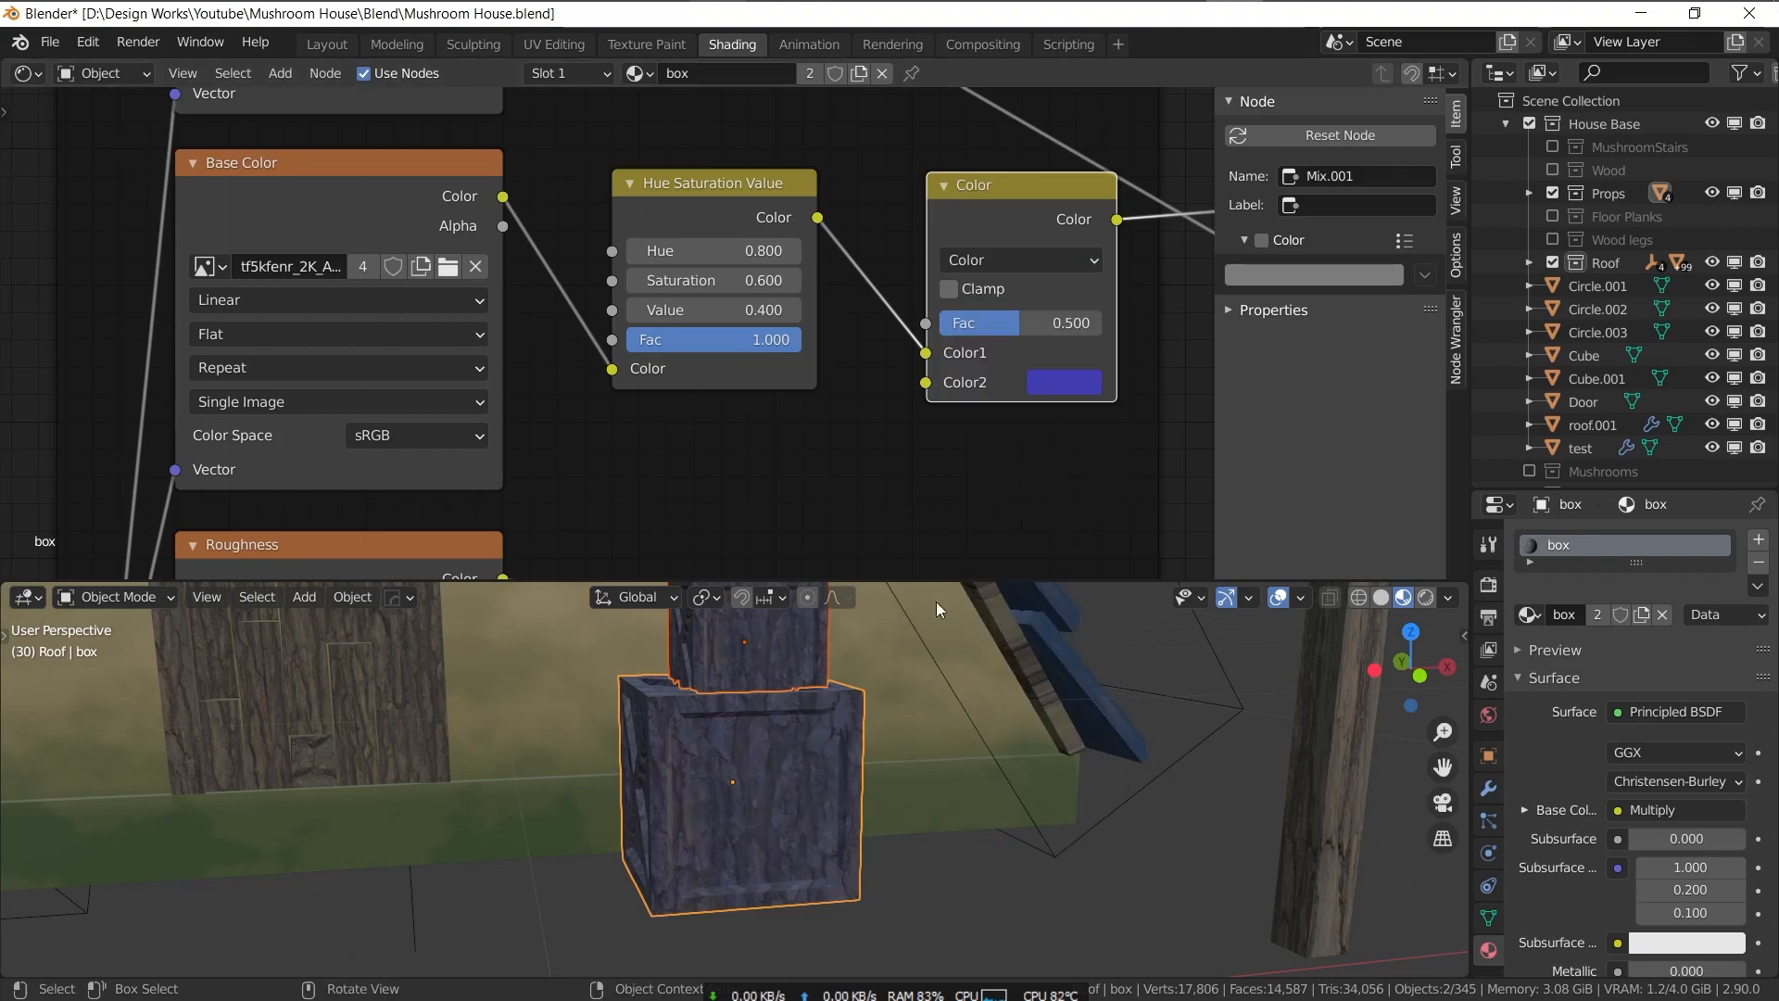
- Adjust the Color2 tint of the box material's color mix node
click(1064, 382)
click(1078, 590)
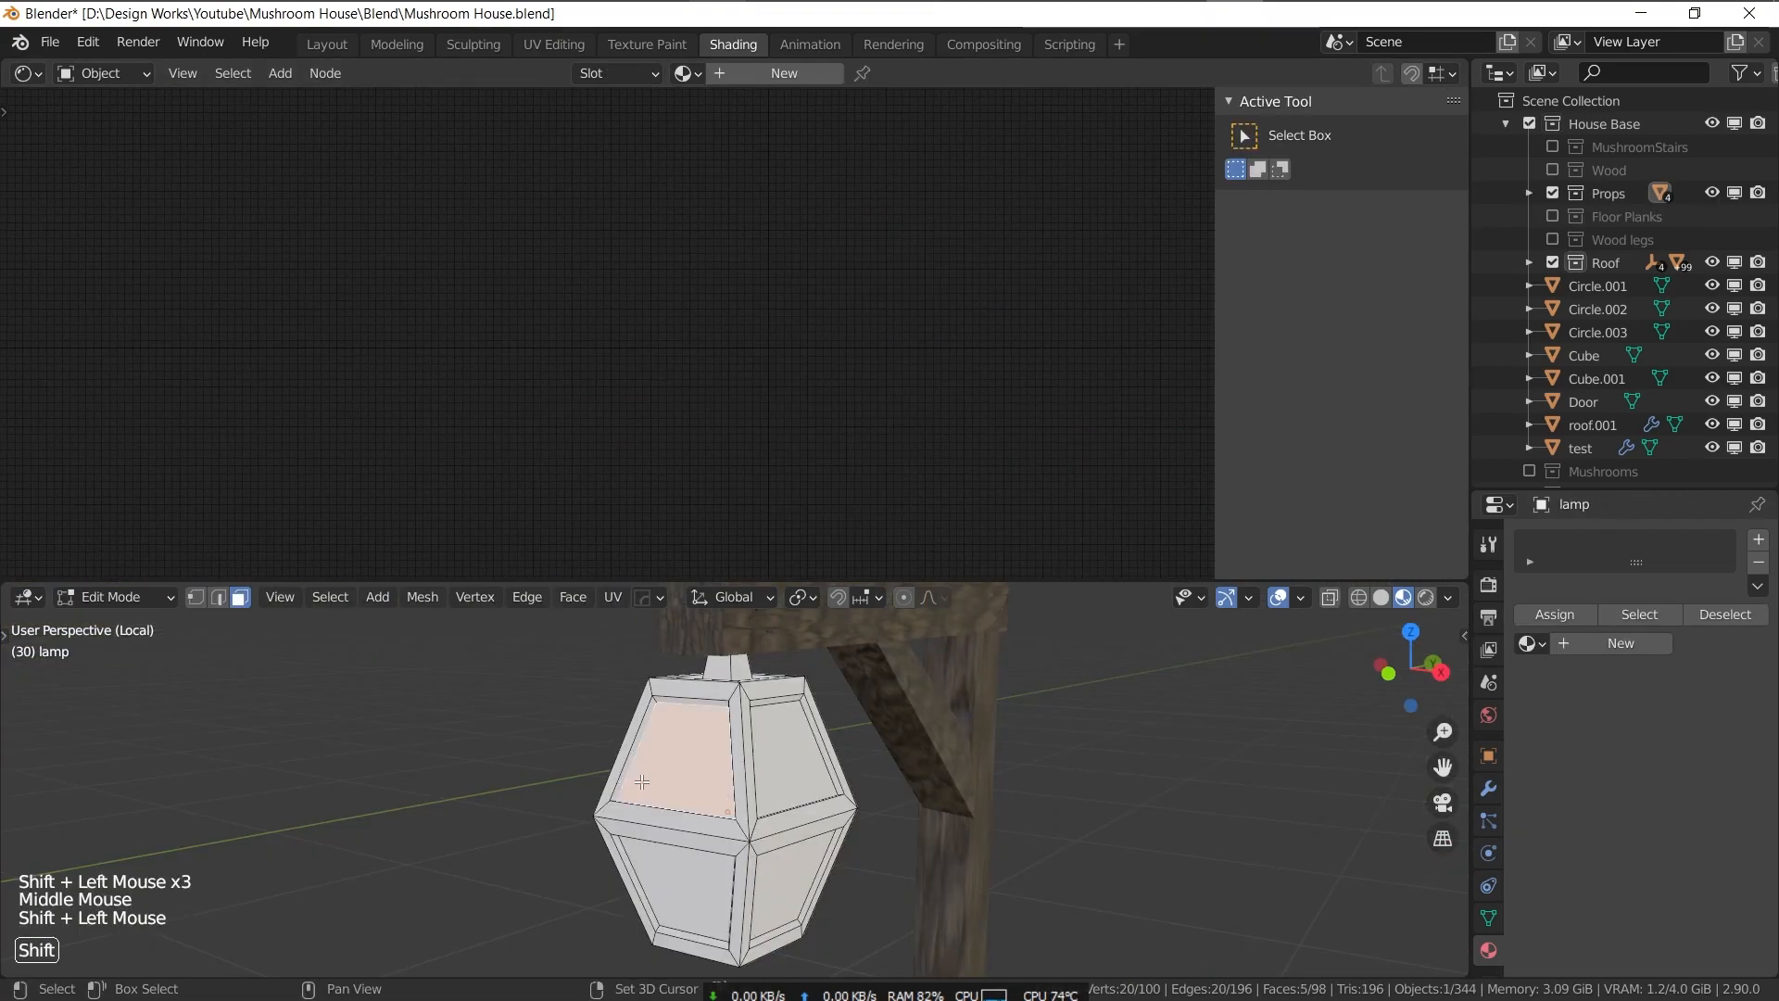
- Give the lamp's frame faces, excluding the glass panes, a new material with a near-black base color
shift+click(792, 885)
shift+click(795, 758)
scroll(1621, 593, up, 4)
key(ctrl+i)
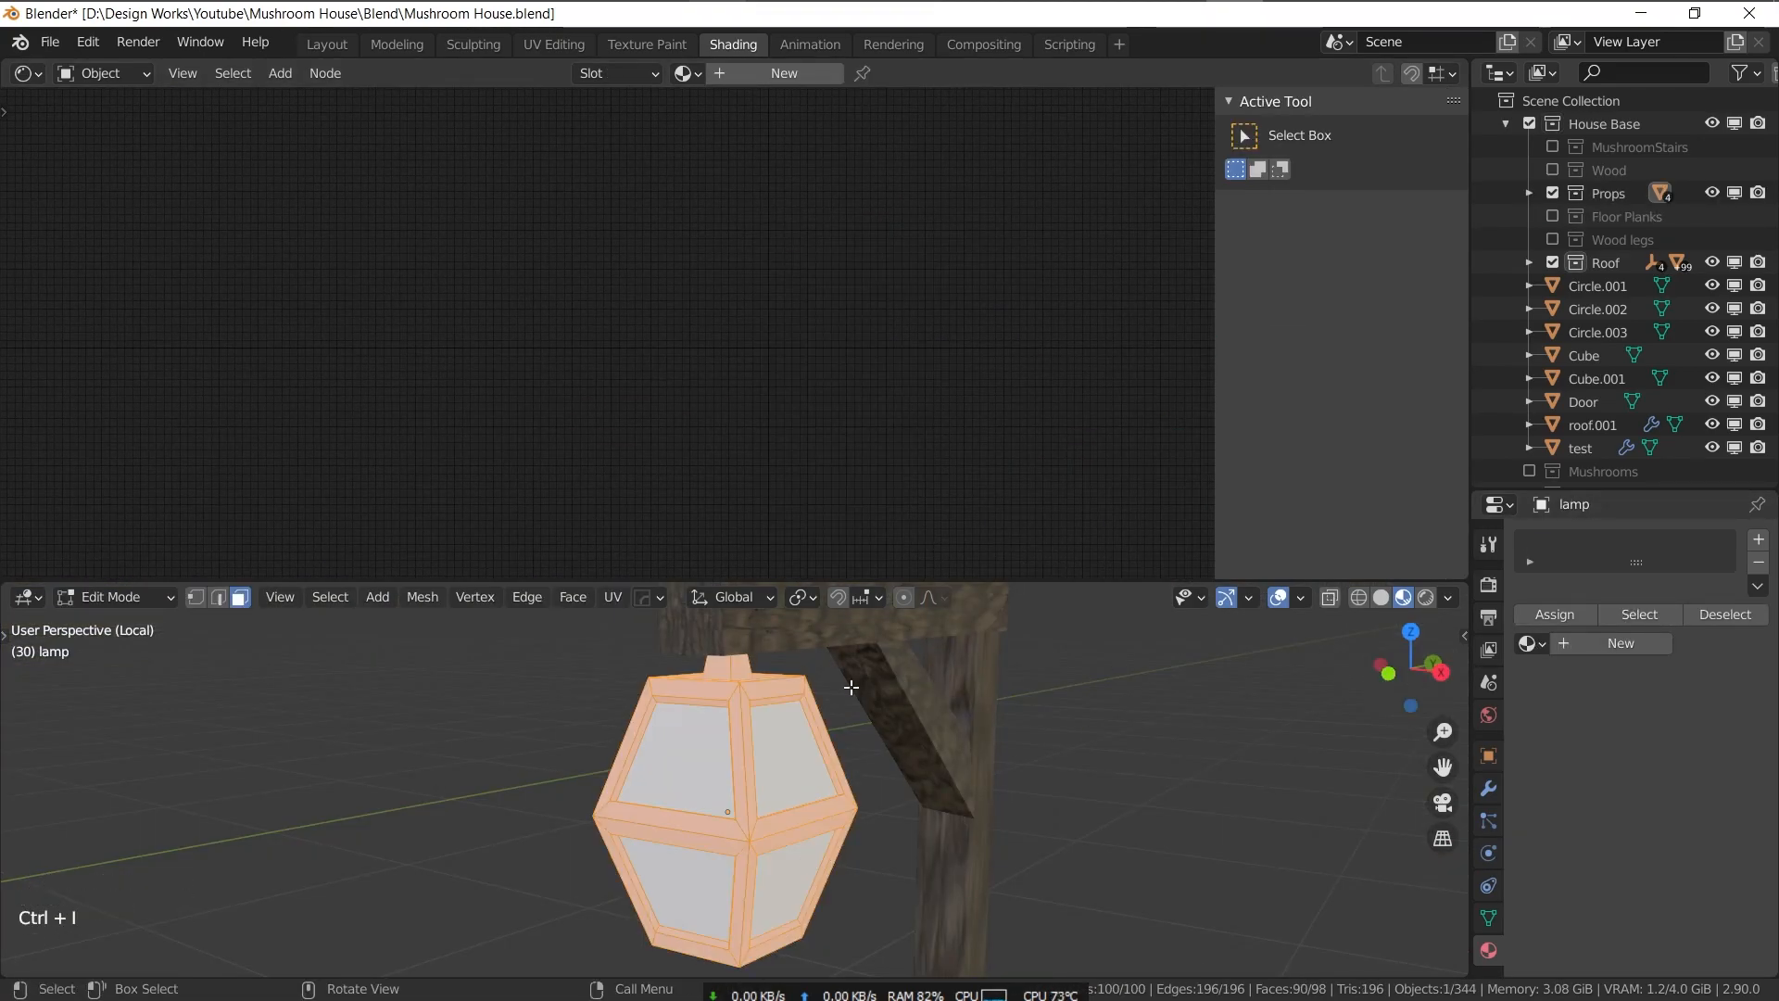
click(1758, 539)
click(1621, 643)
click(1646, 834)
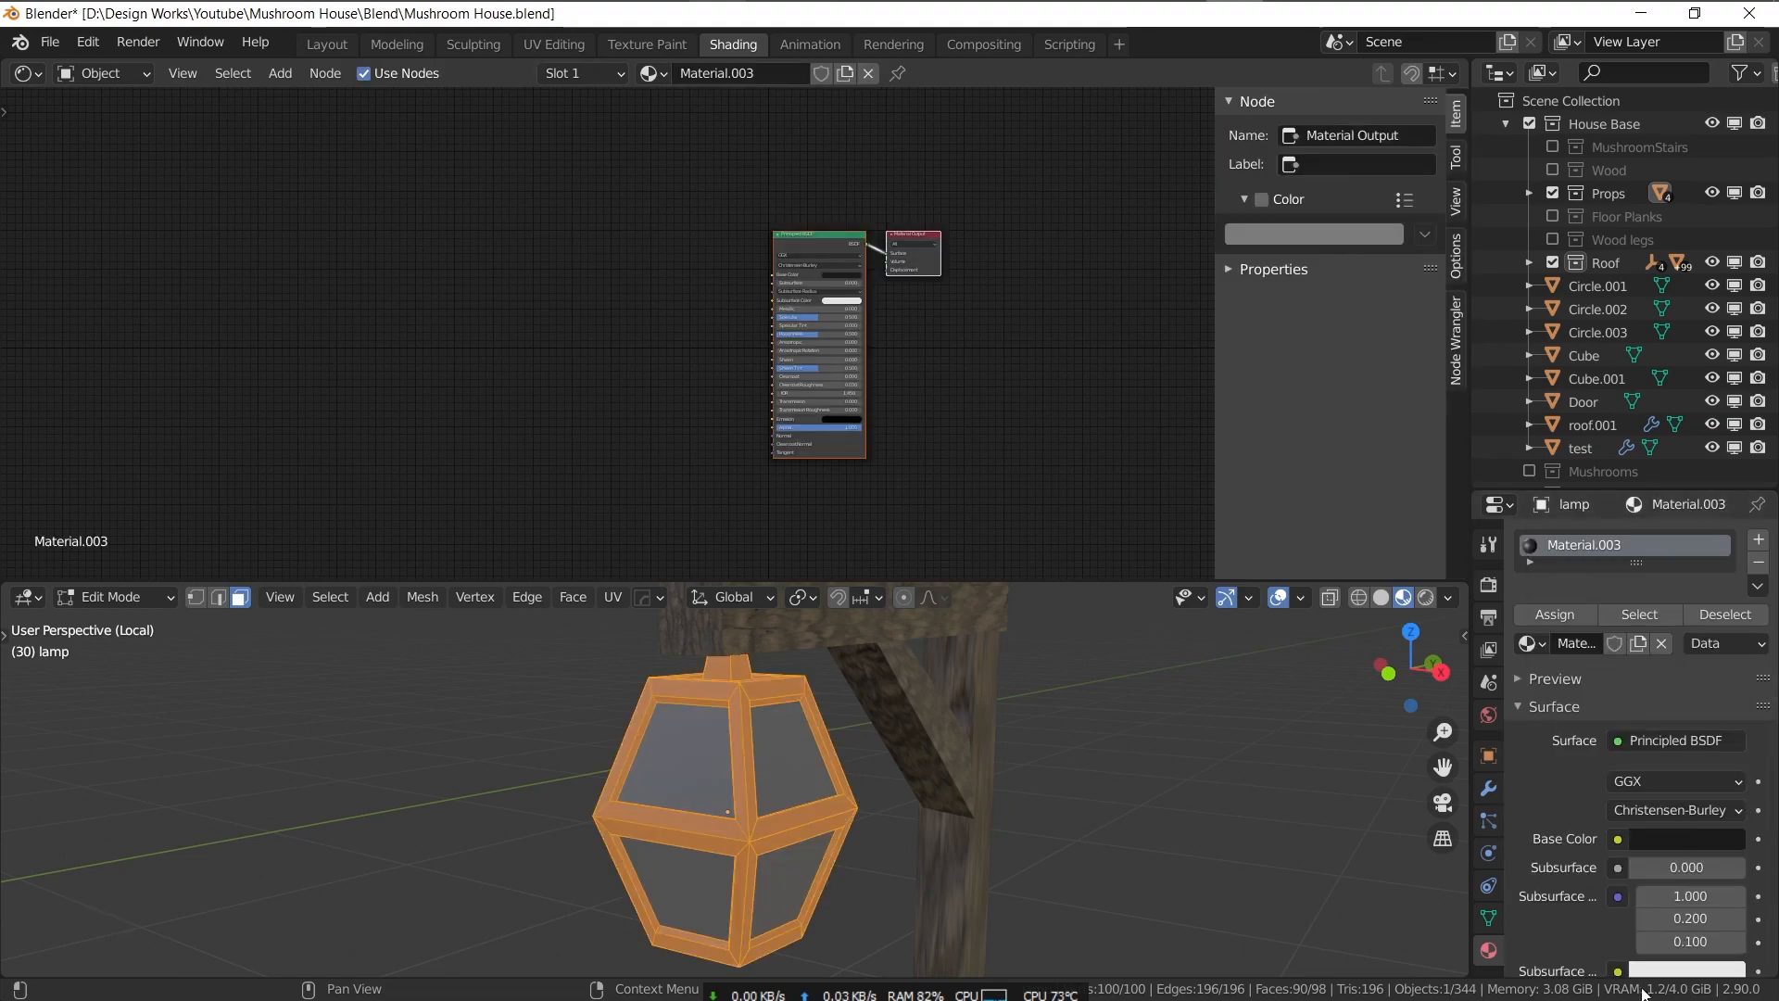
scroll(1650, 833, down, 5)
drag(1659, 814, 1742, 814)
- Select the lamp's pane faces and add a second material slot using the existing glass material for them
key(ctrl+i)
scroll(1677, 603, up, 10)
click(1758, 539)
click(1620, 695)
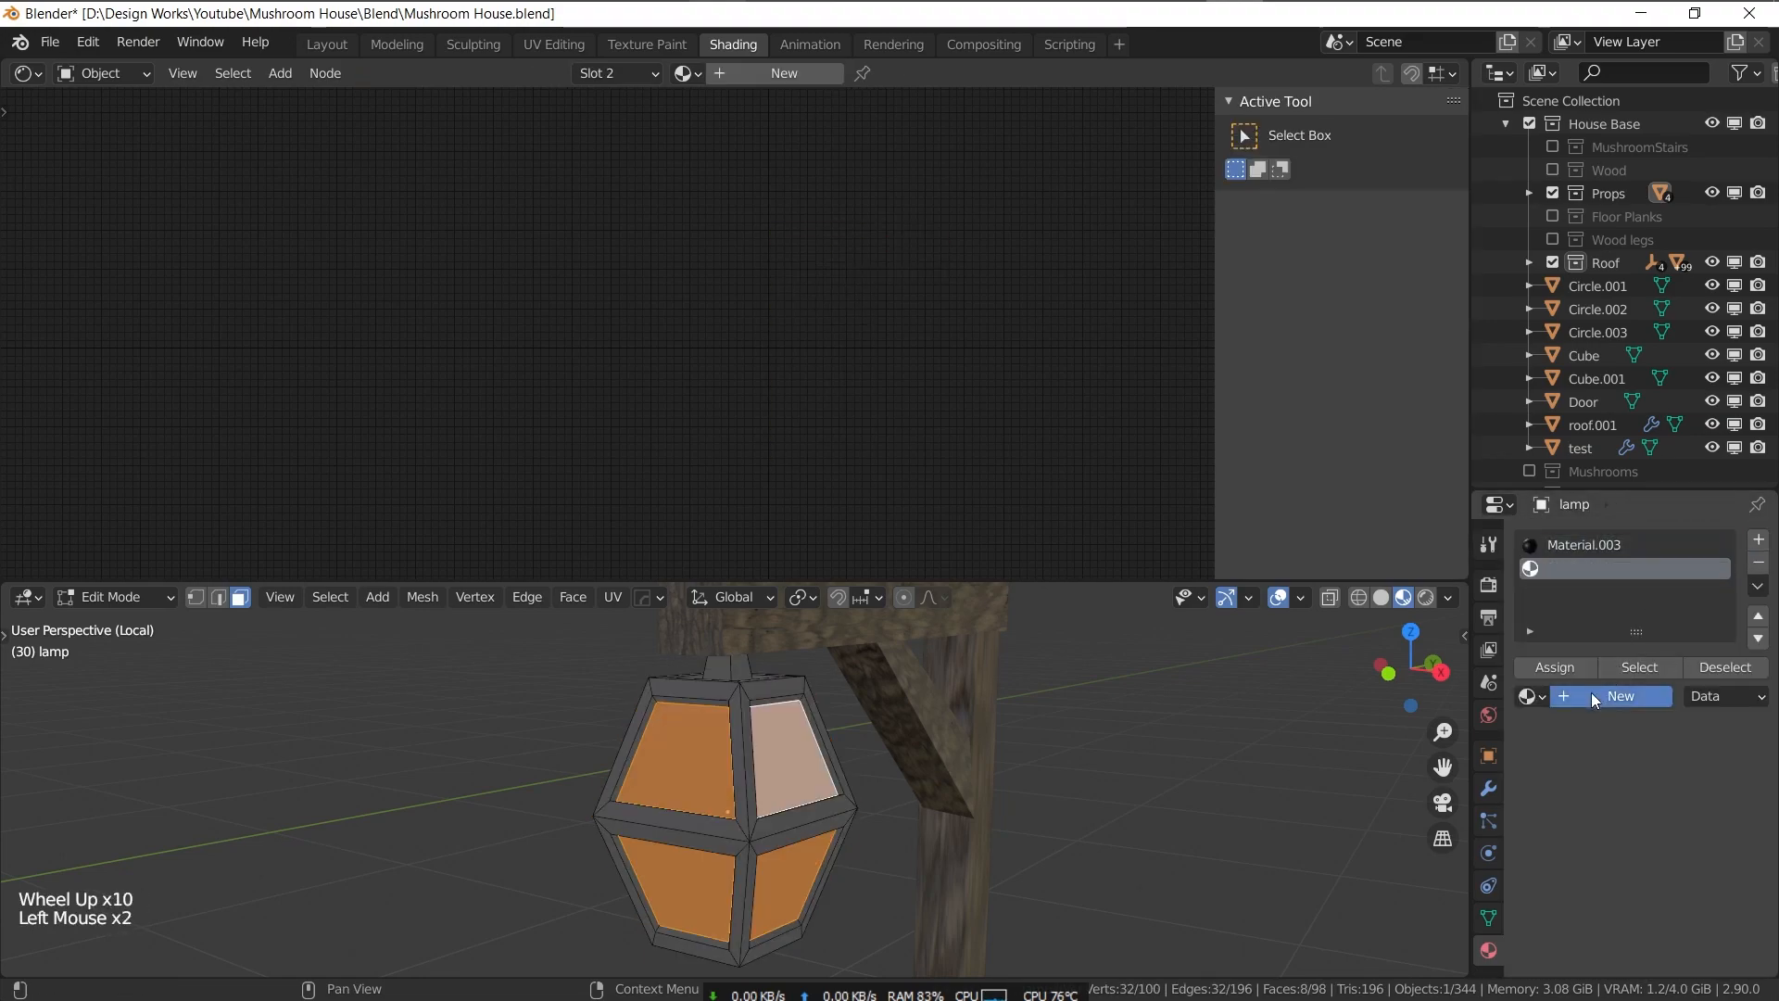
click(1529, 696)
text(gla)
click(1408, 732)
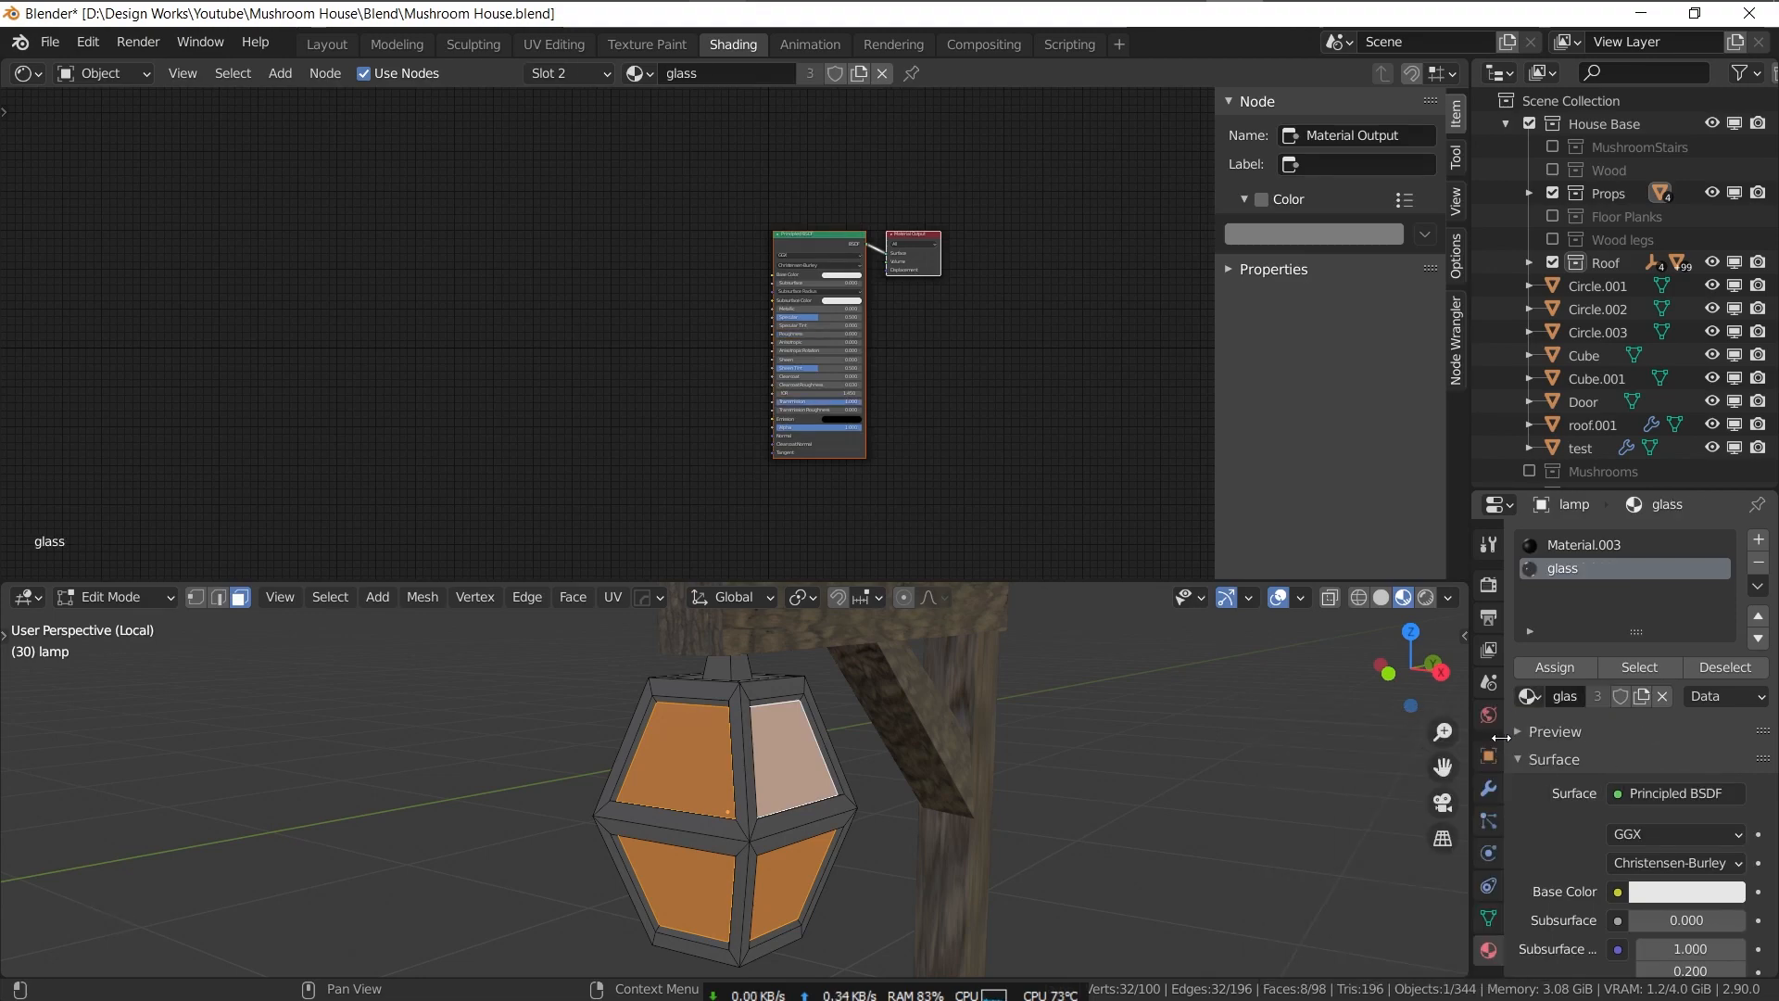
key(Tab)
key(Tab)
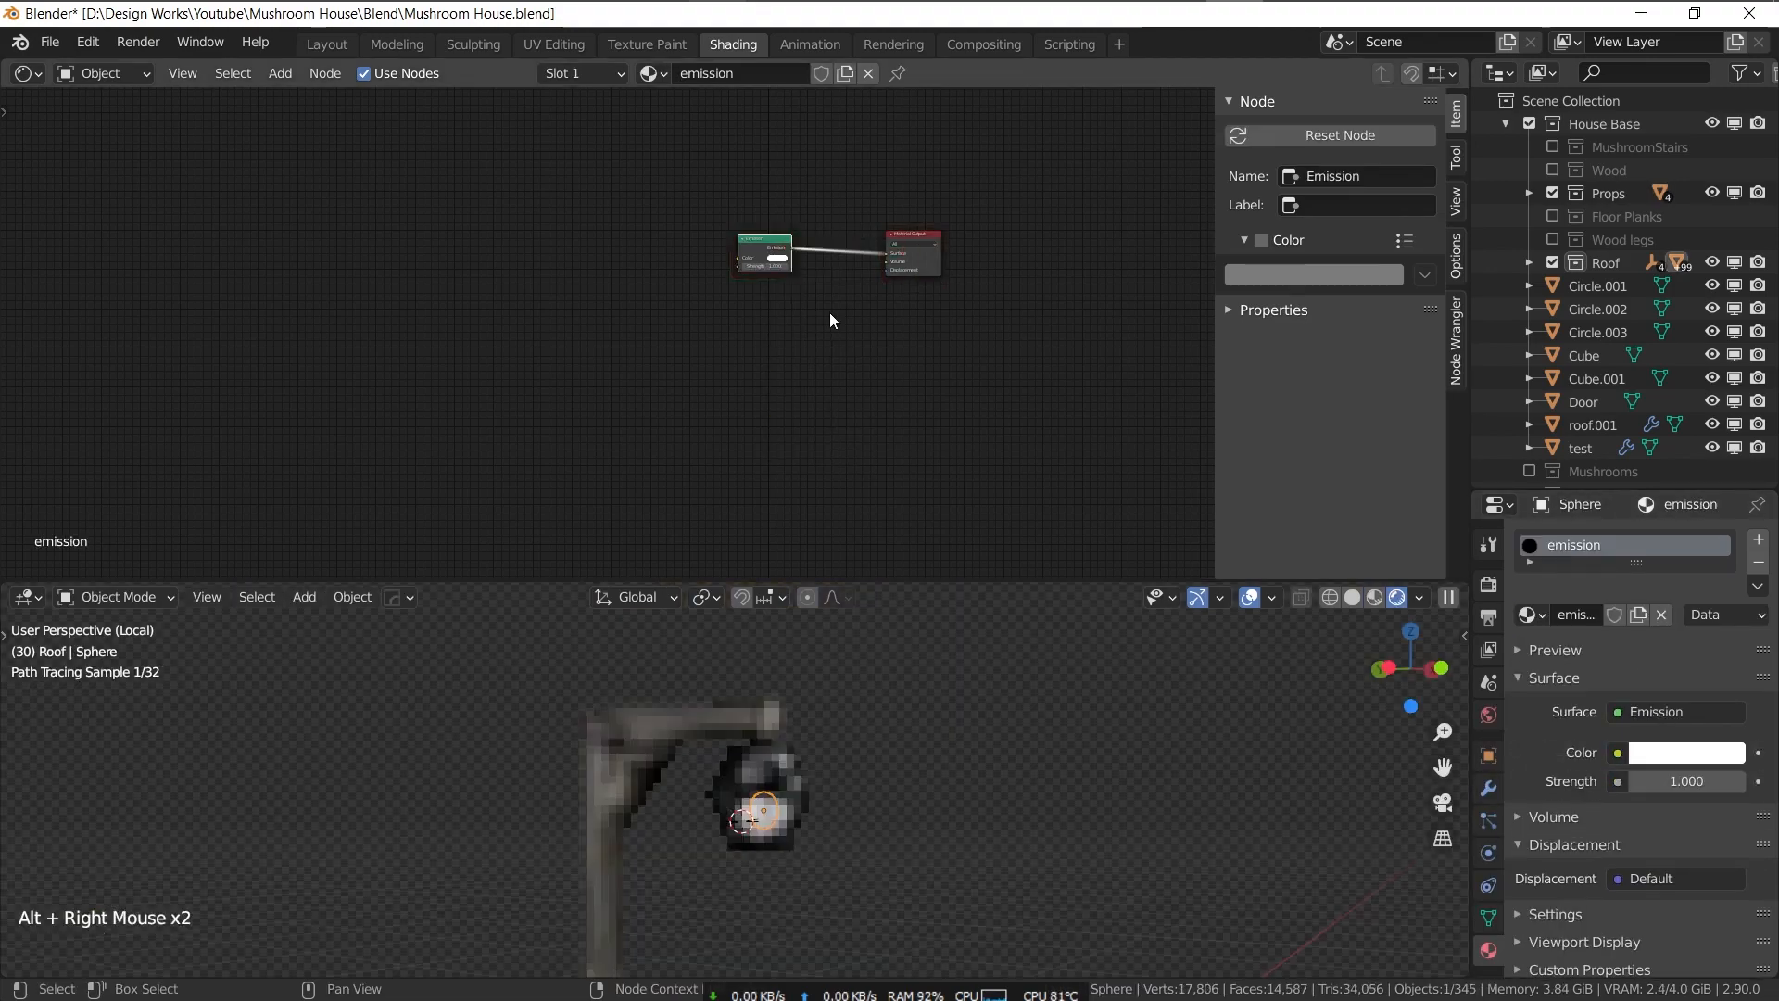
- Set the emission color of the sphere inside the lamp to golden yellow
click(779, 258)
drag(793, 185, 782, 189)
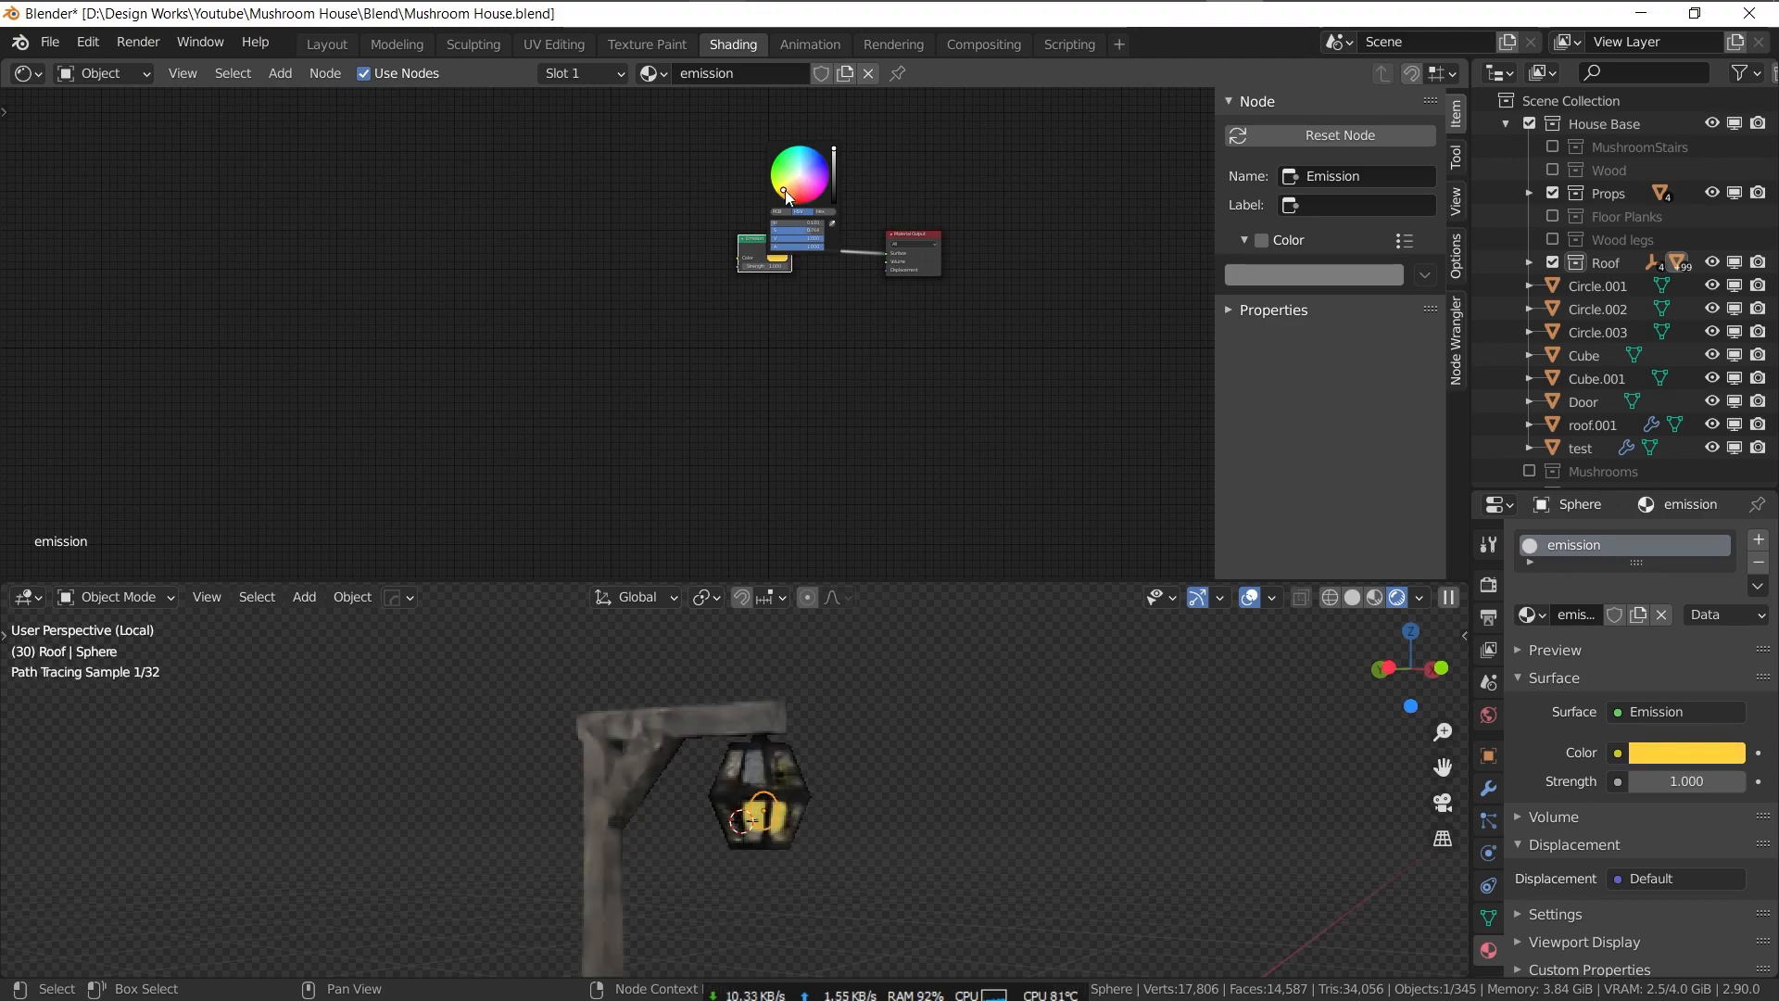
scroll(930, 191, up, 11)
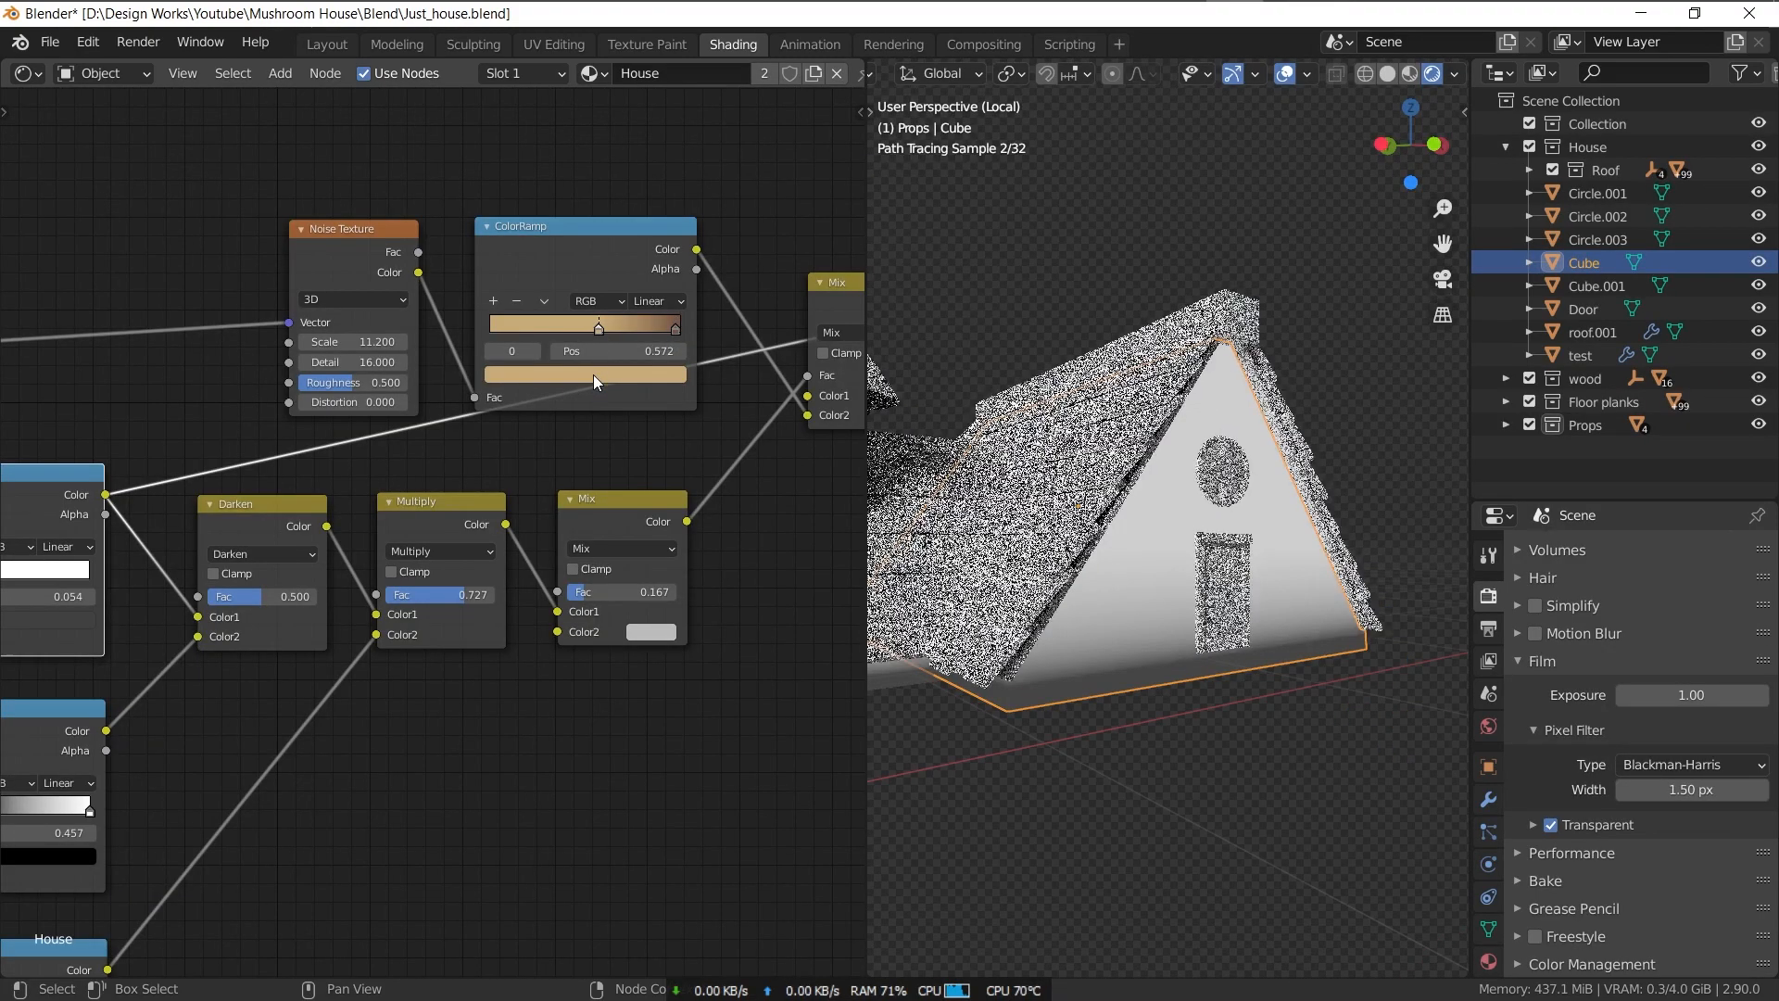
- Inspect the hex colors of both stops in the house material's tan-to-brown ColorRamp and preview the ramp on the walls
click(593, 374)
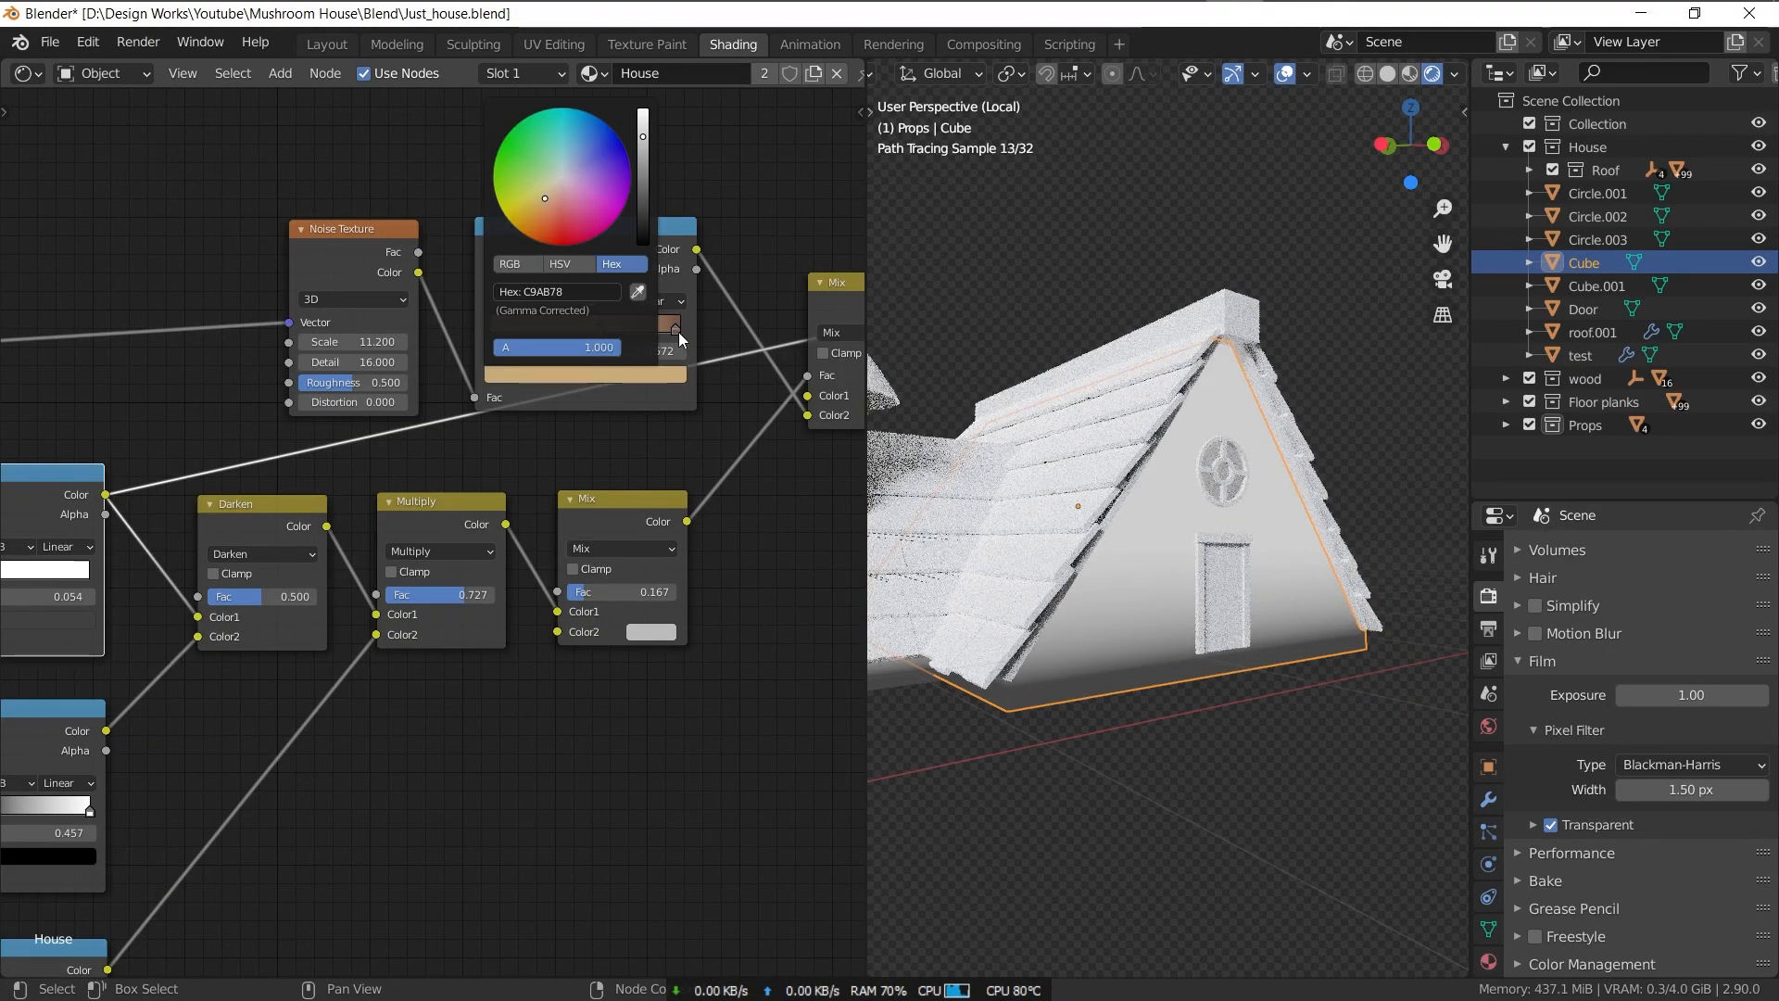
click(555, 291)
text(775647)
key(Return)
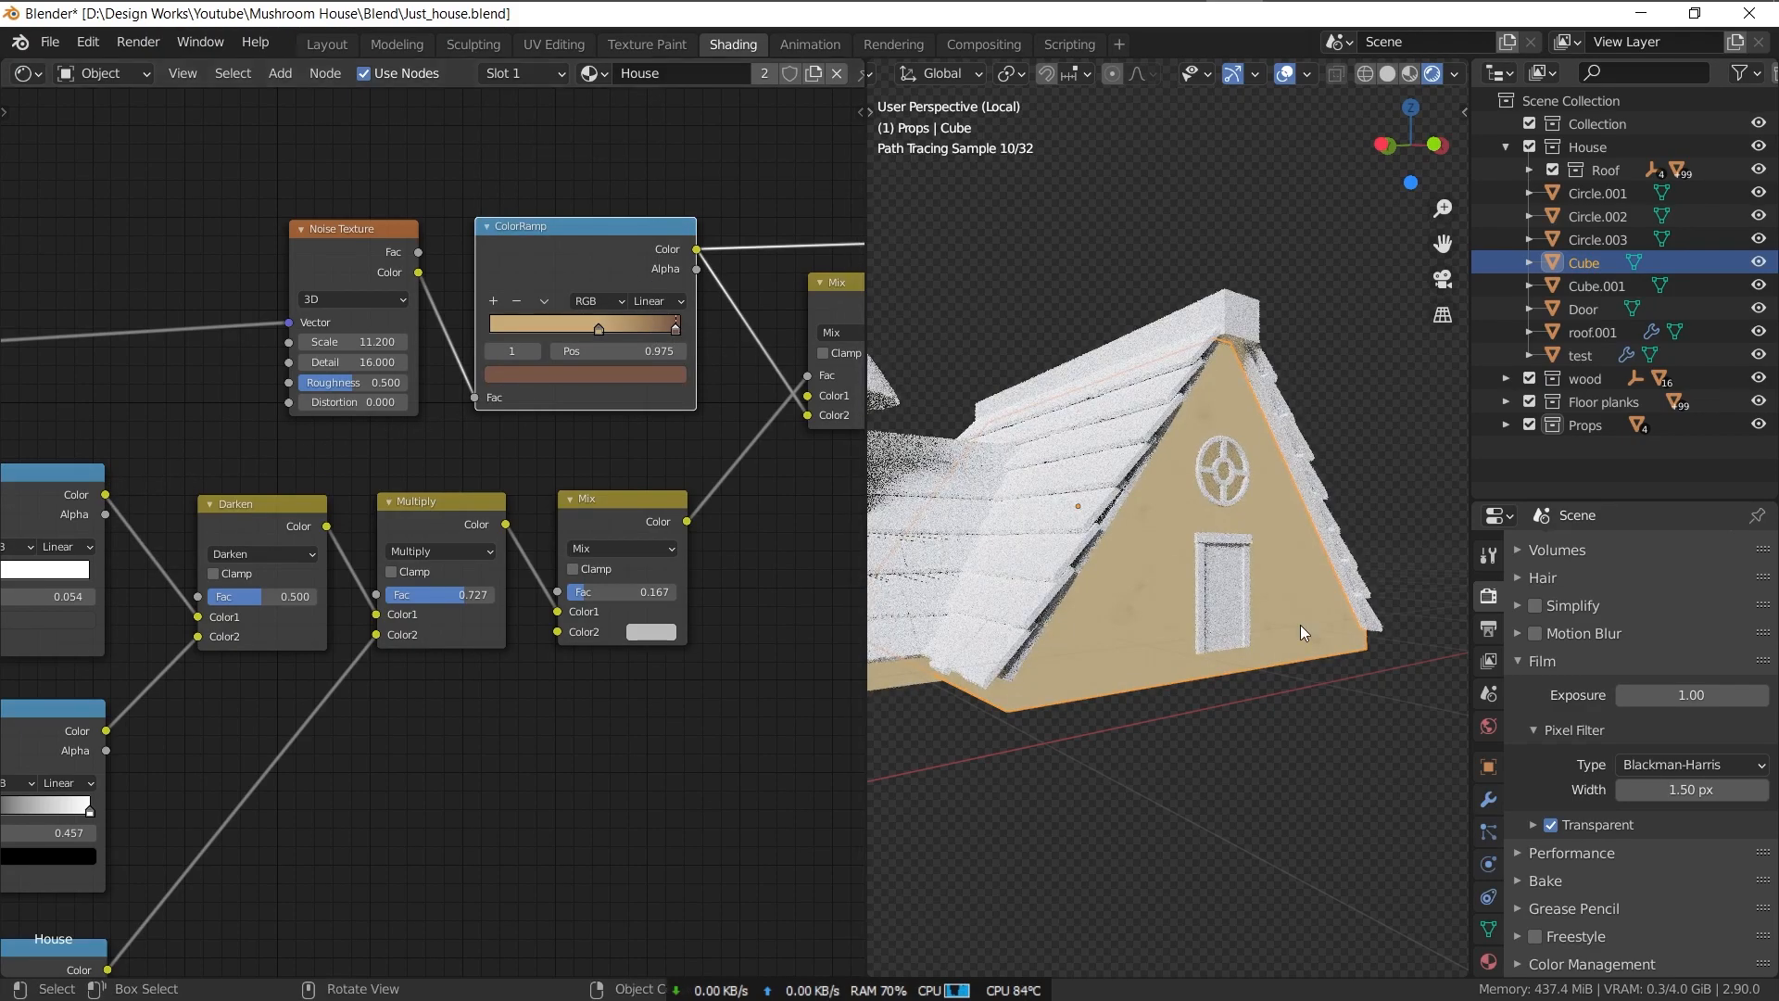
- Preview the house material's Separate XYZ, height ramp, Darken, Mix and Ambient Occlusion ramp outputs one by one on the walls
middle_drag(278, 452, 691, 306)
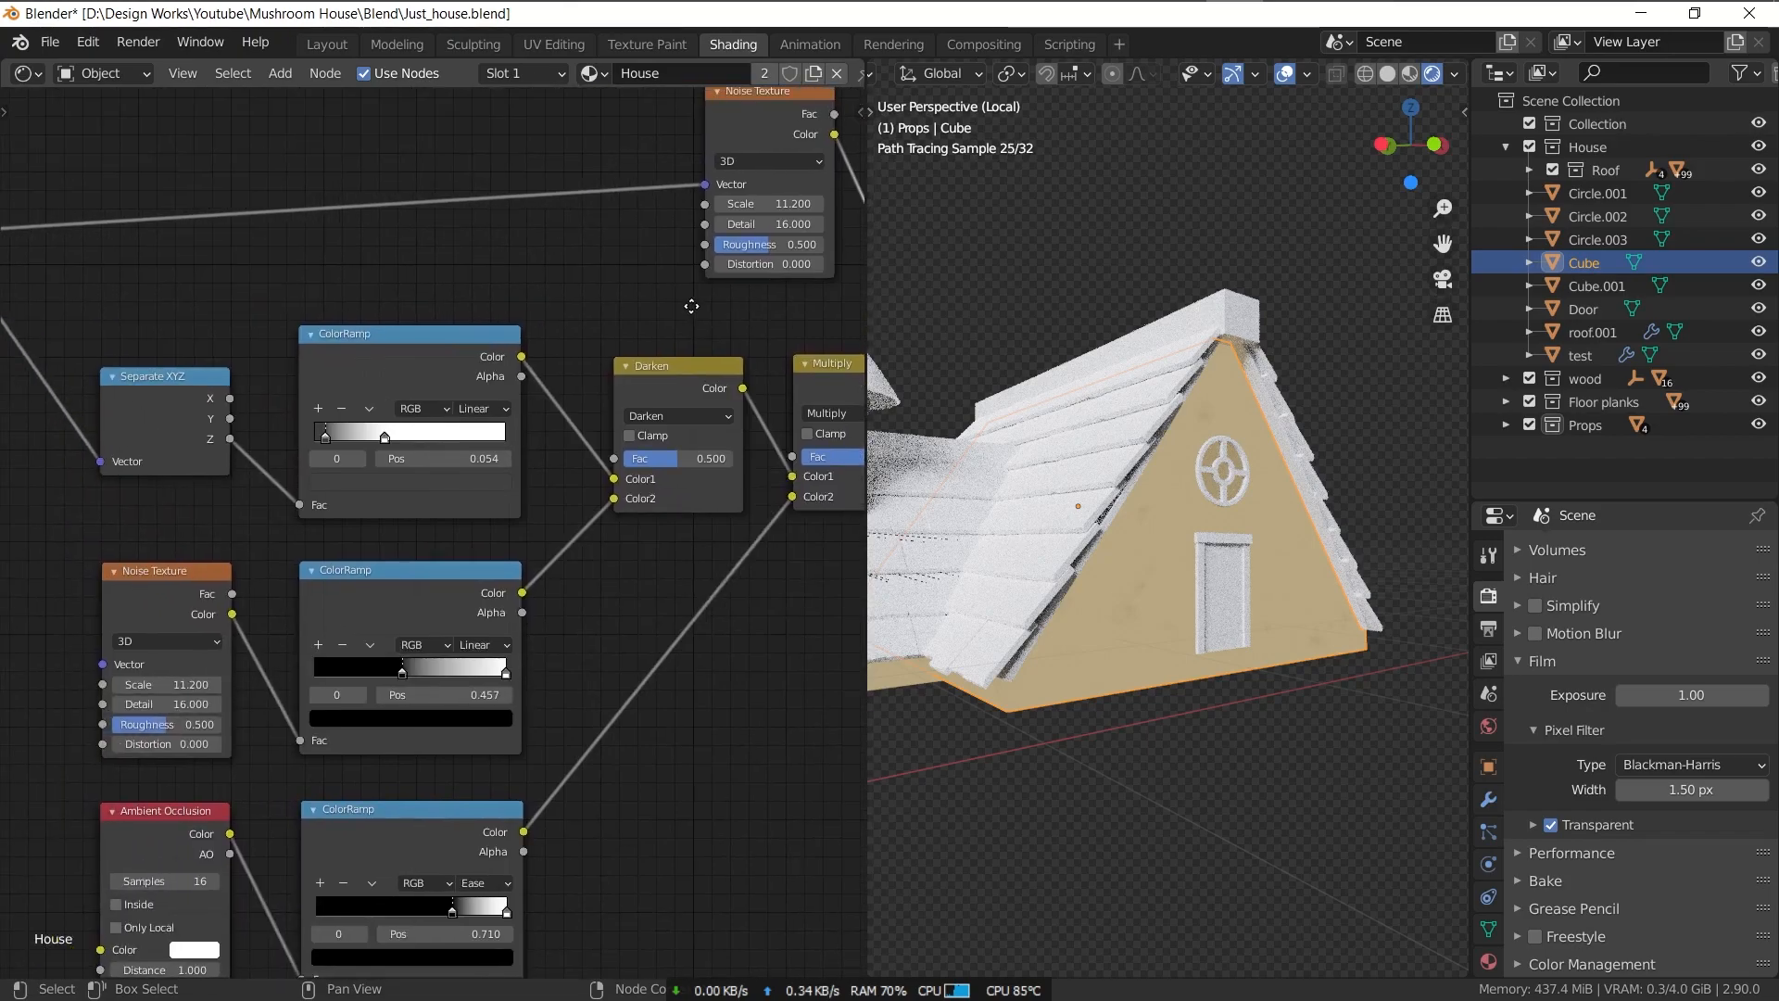
ctrl+shift+click(189, 396)
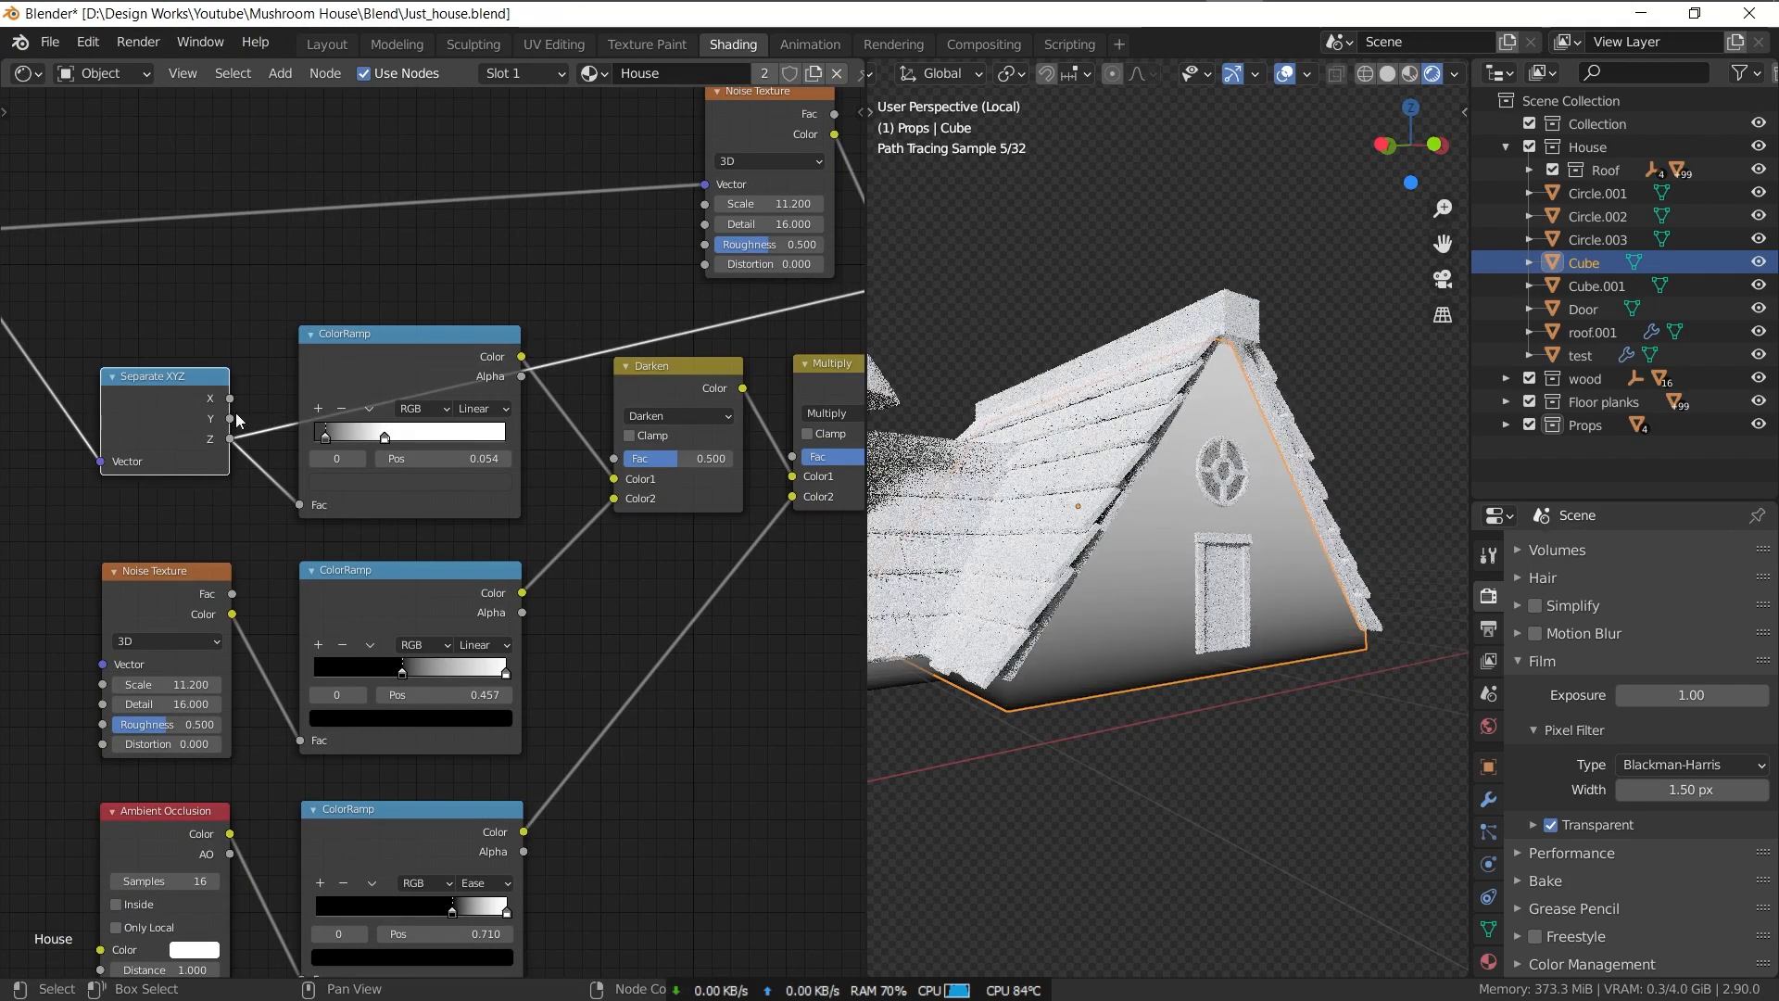
ctrl+shift+click(411, 369)
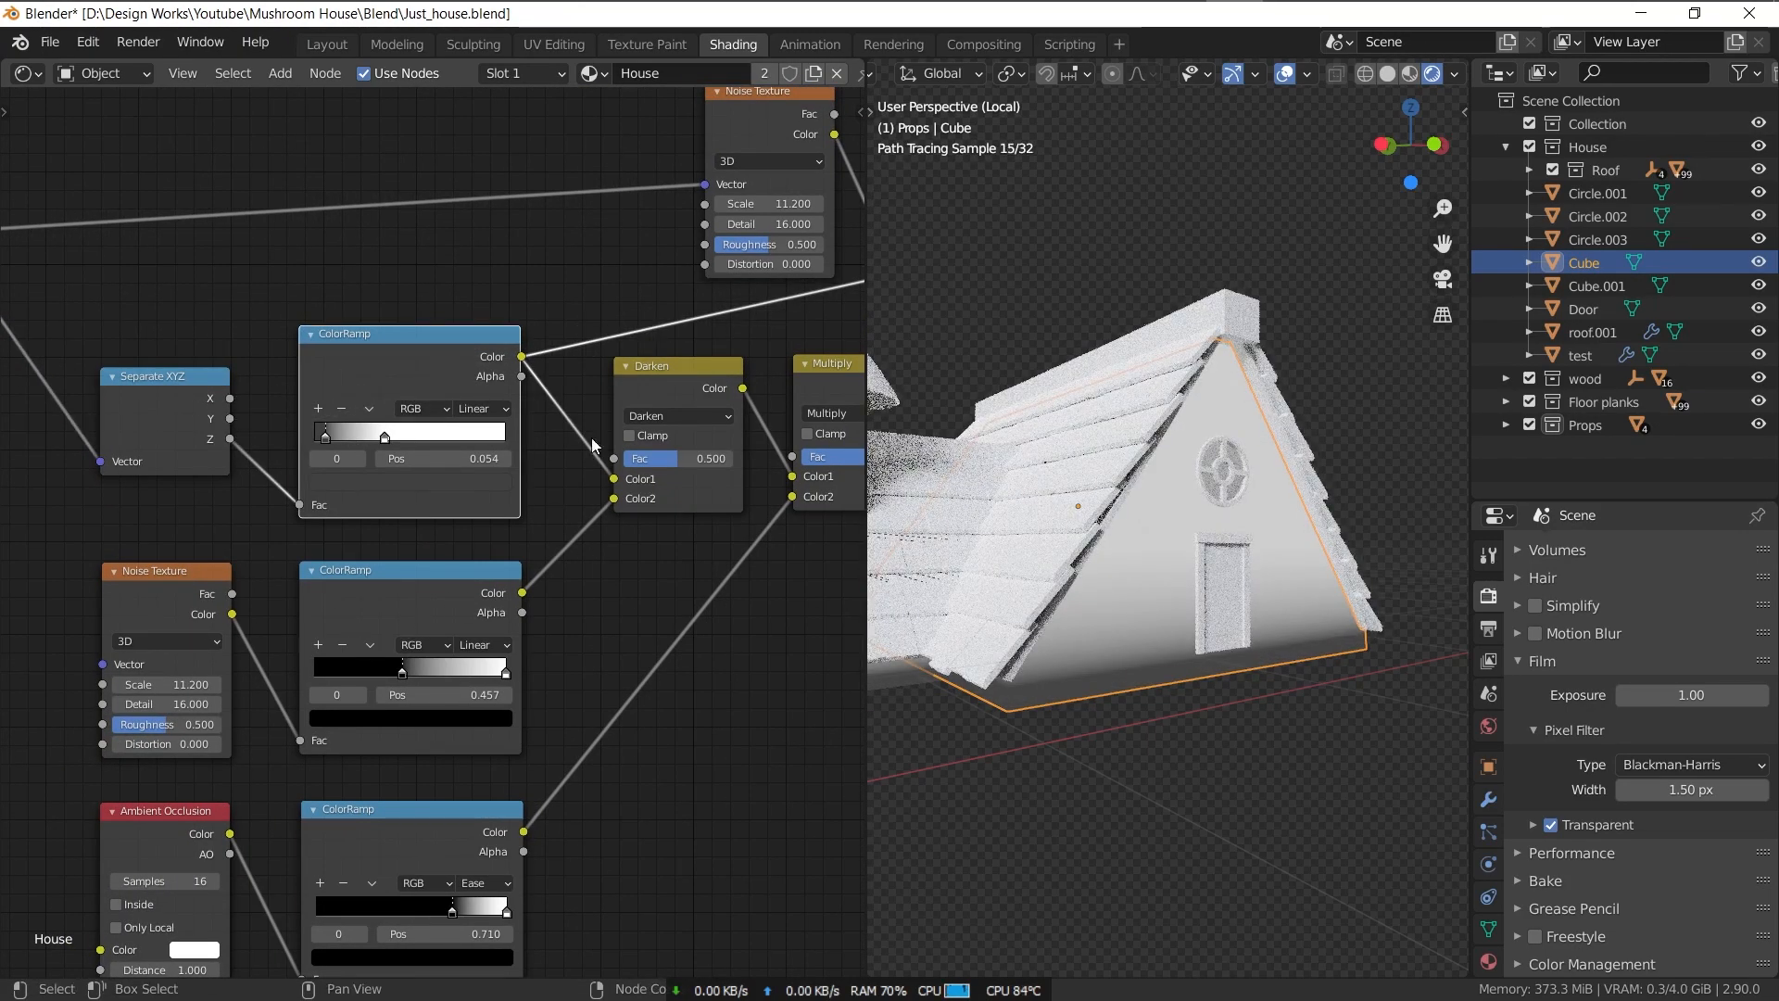
ctrl+shift+click(676, 380)
middle_drag(742, 407, 132, 524)
ctrl+shift+click(441, 499)
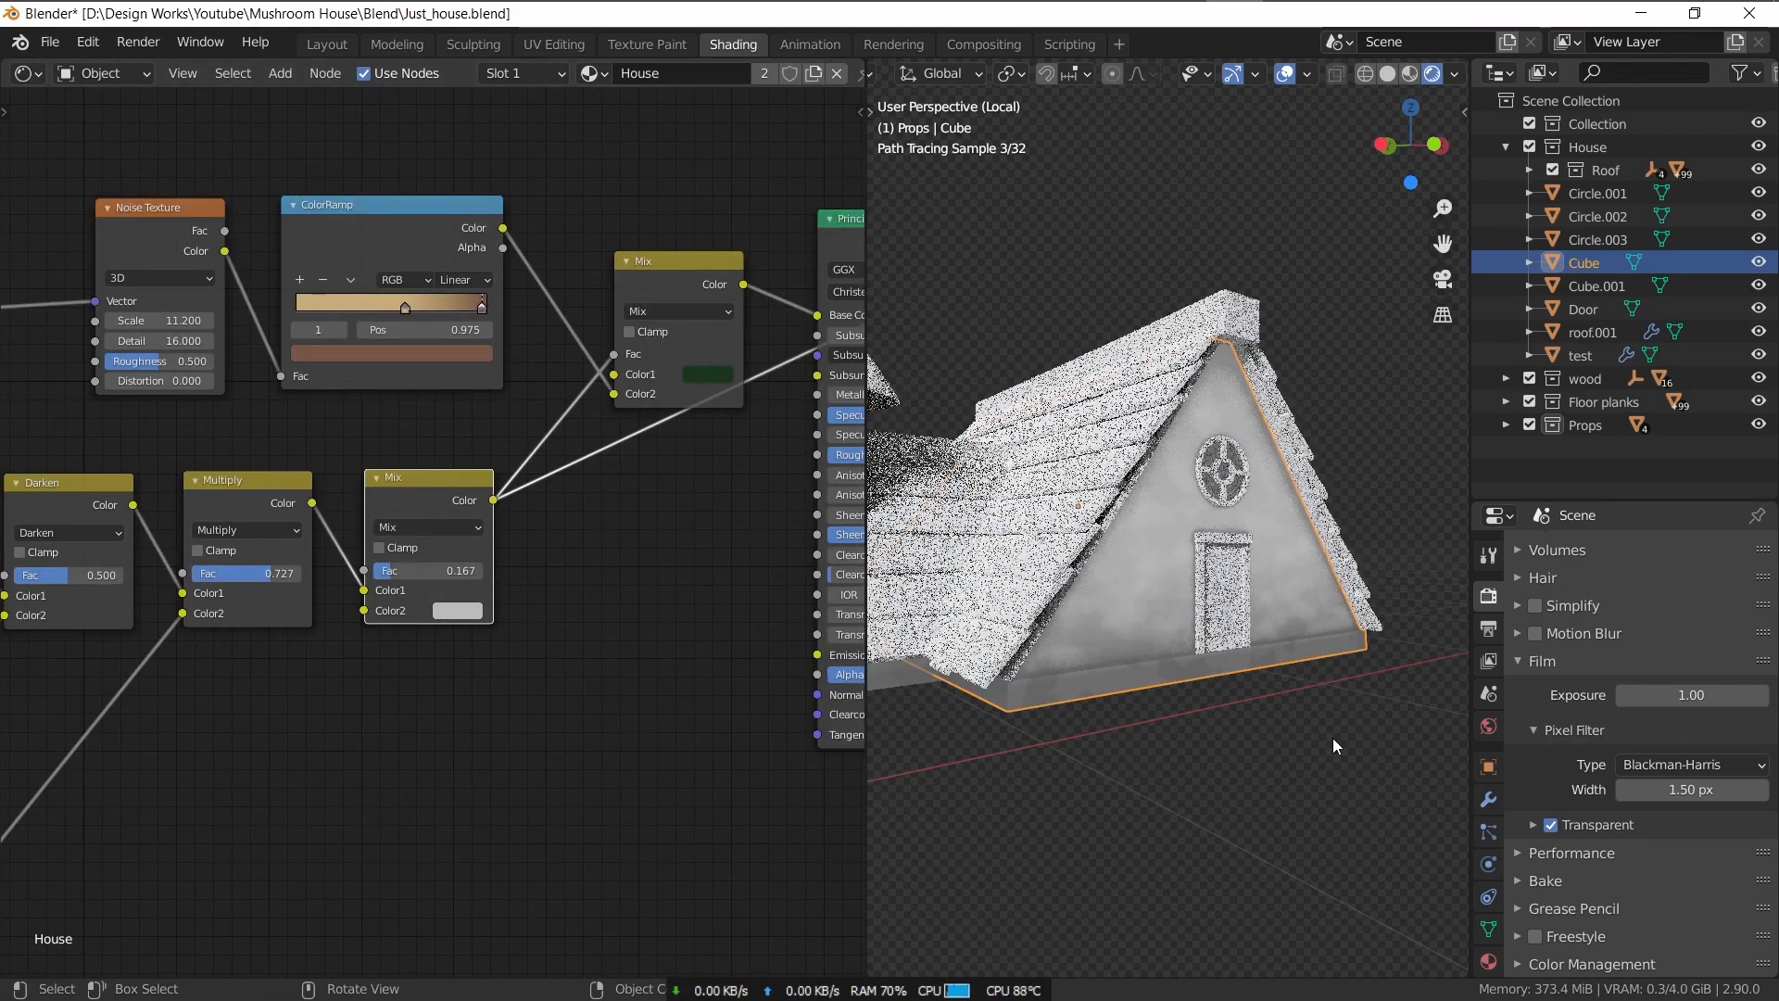
ctrl+shift+click(707, 286)
middle_drag(829, 270, 446, 275)
ctrl+shift+click(446, 275)
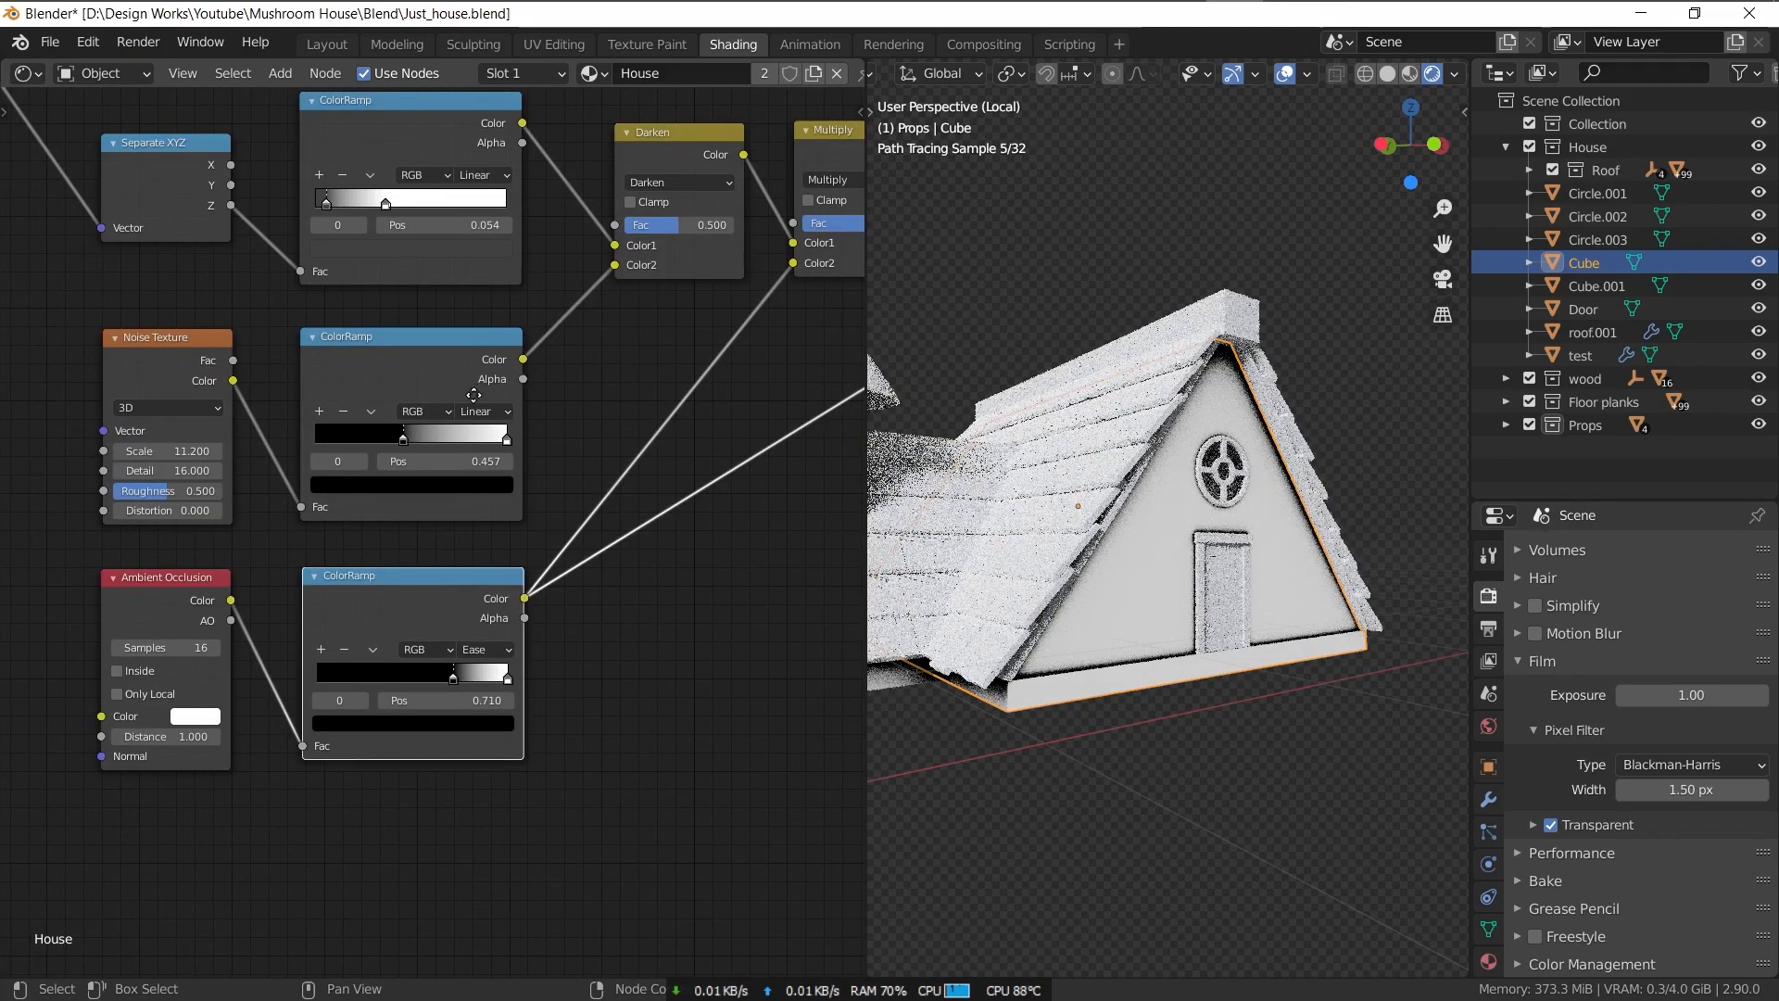
middle_drag(473, 394, 371, 464)
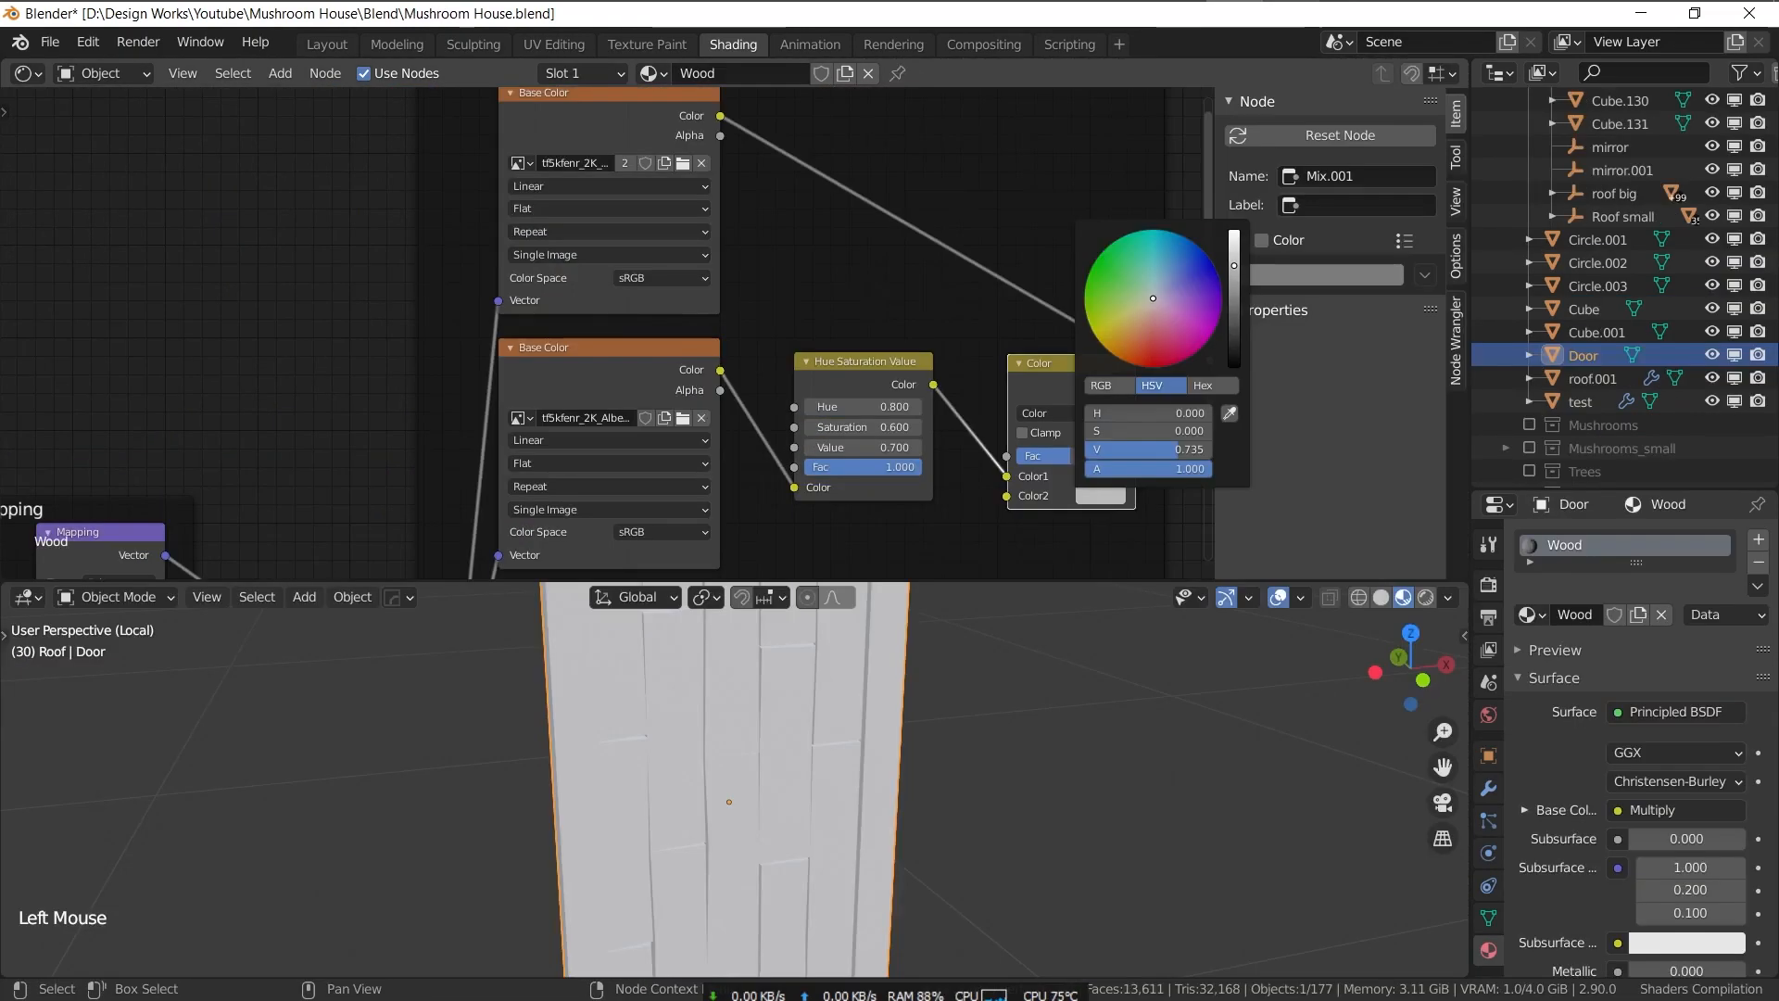
- Give the Color2 input of the door wood material's Color mix node a warm tint
drag(1152, 298, 1148, 333)
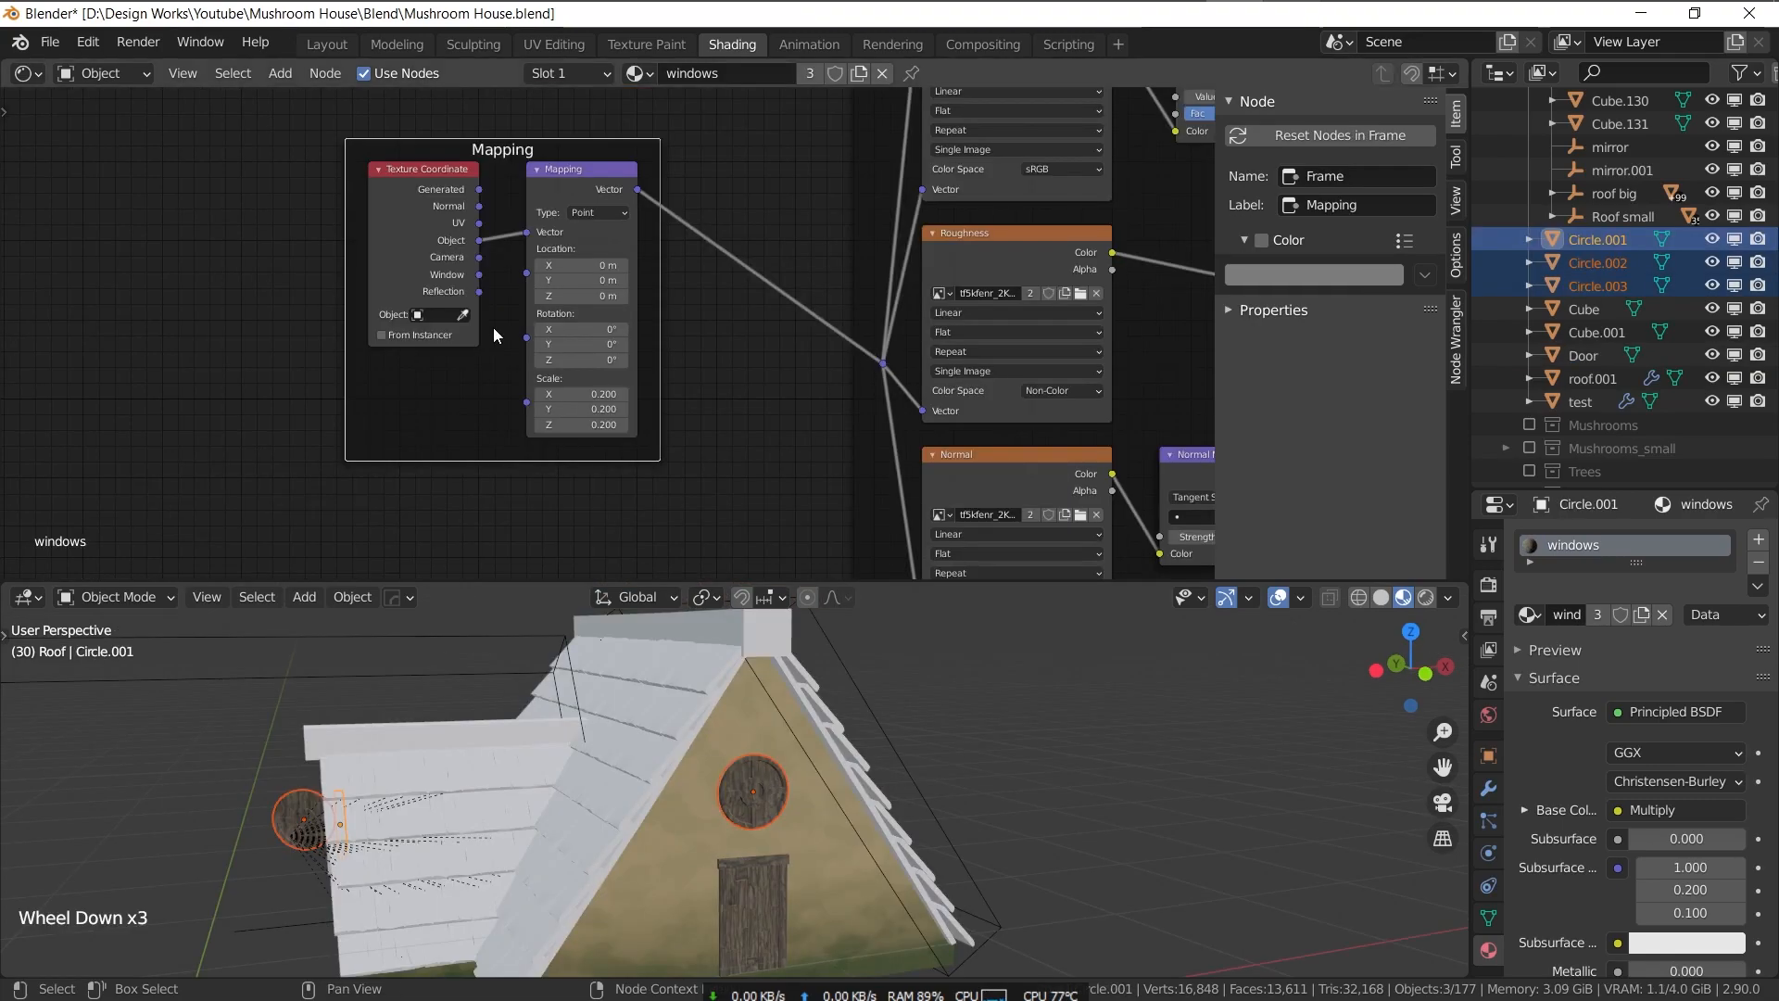
- Add a second slot with a new material named glass for the round window's selected panes and set Transmission to 1.000
scroll(602, 278, down, 4)
click(1758, 540)
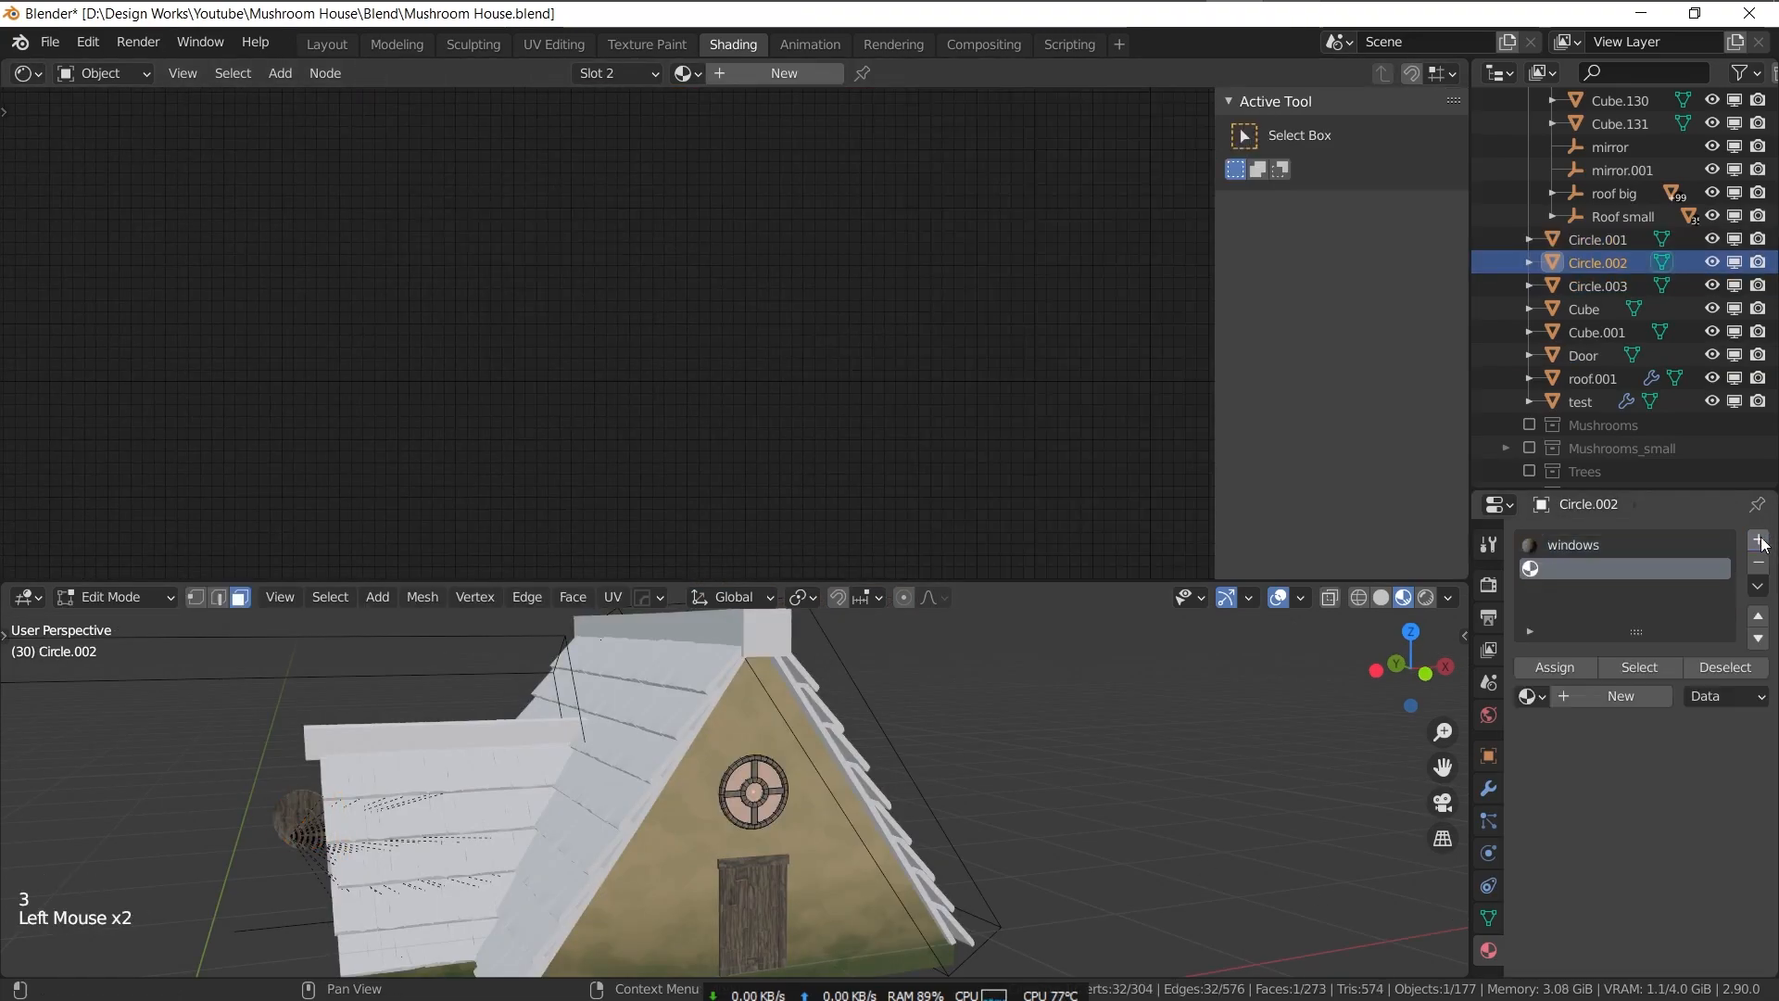
click(1581, 697)
scroll(1659, 820, down, 13)
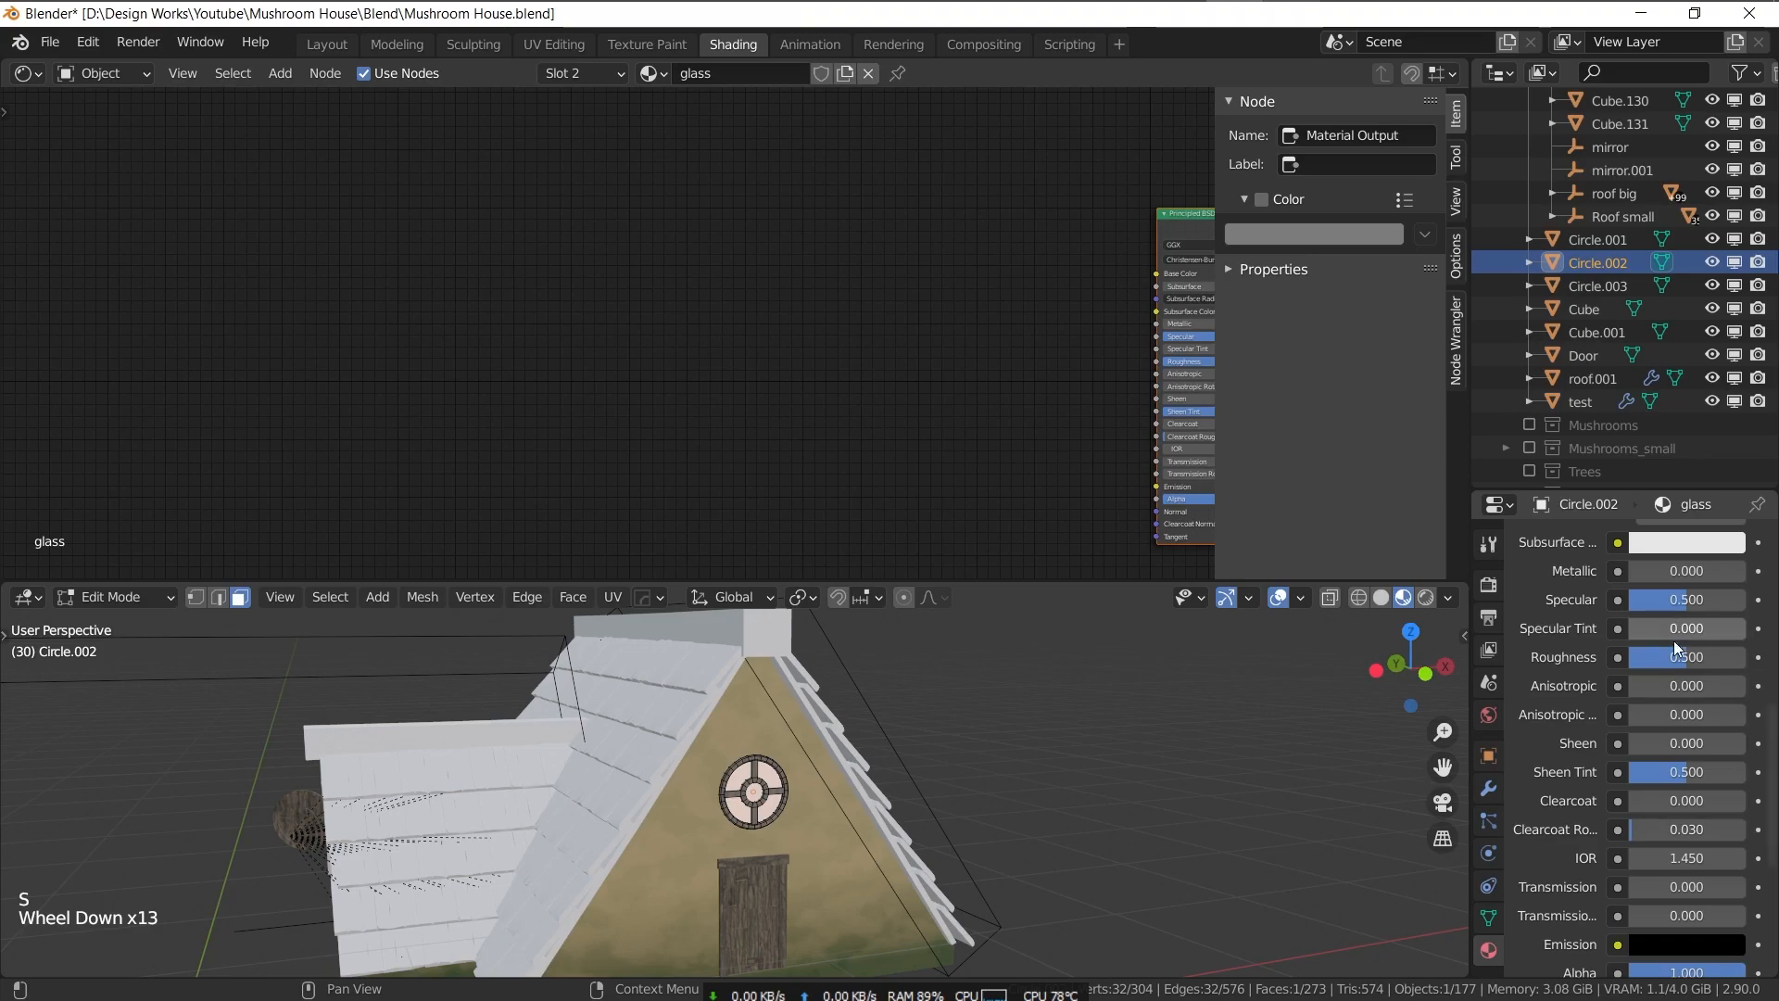
scroll(1659, 820, down, 6)
drag(1659, 664, 1742, 664)
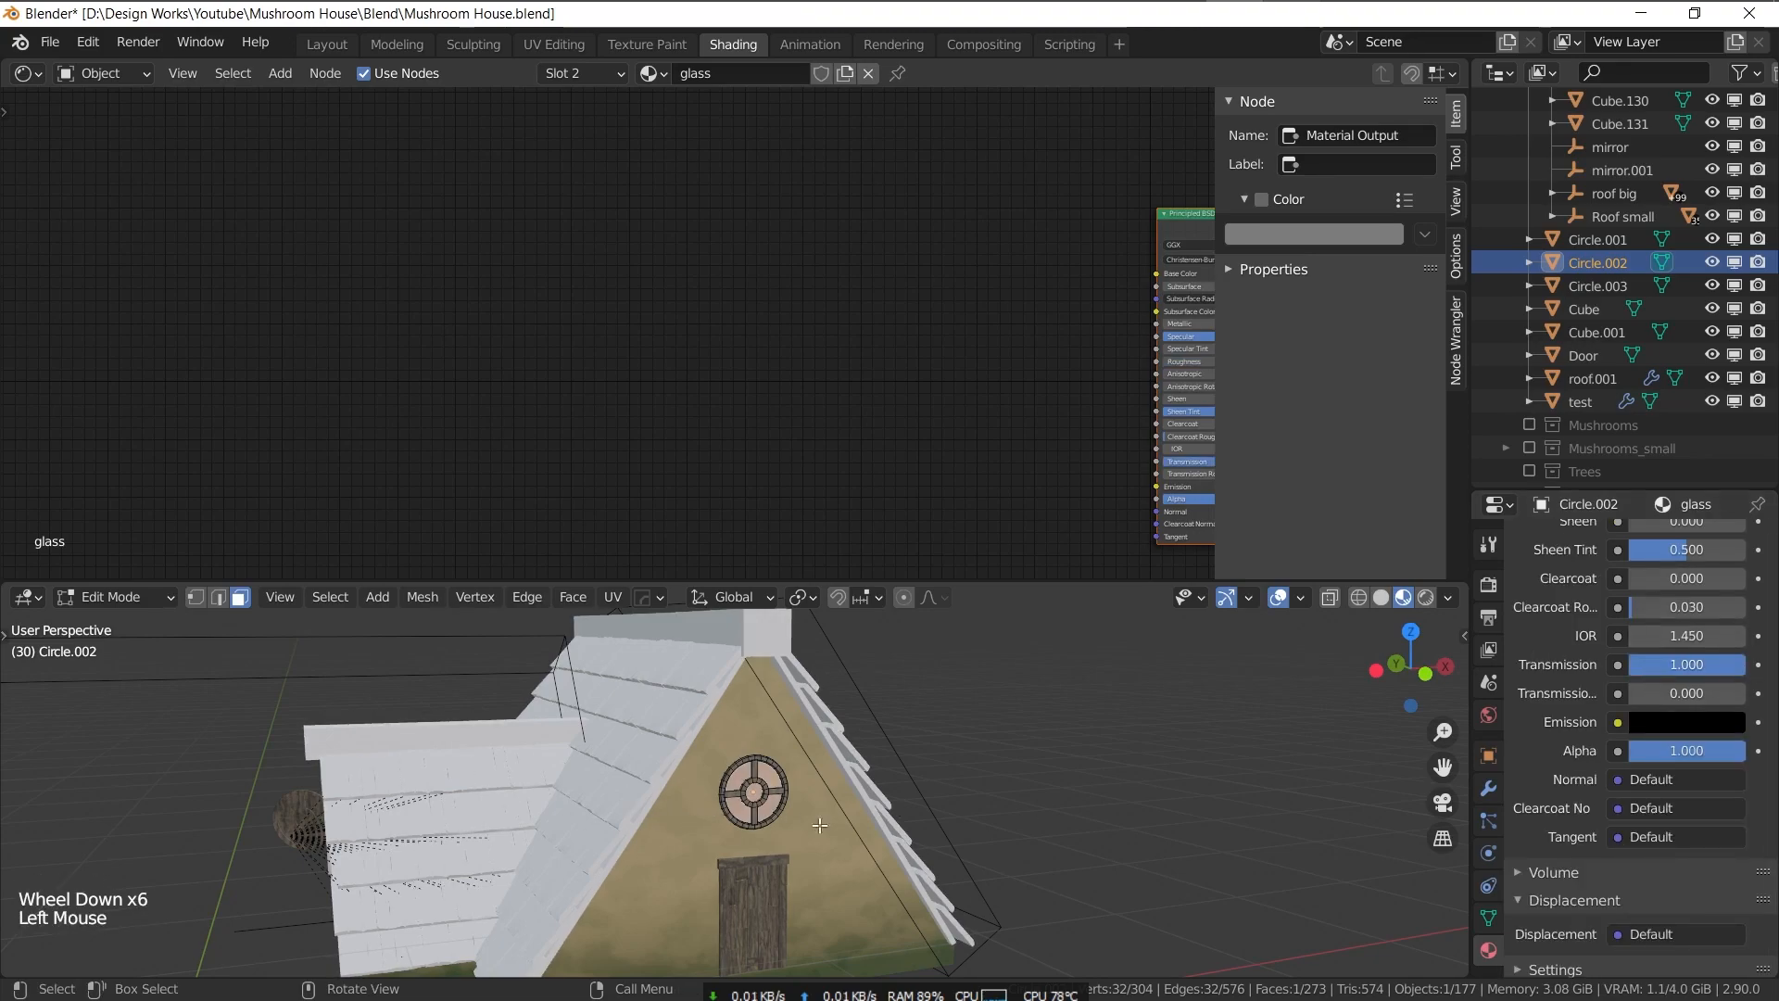
key(Tab)
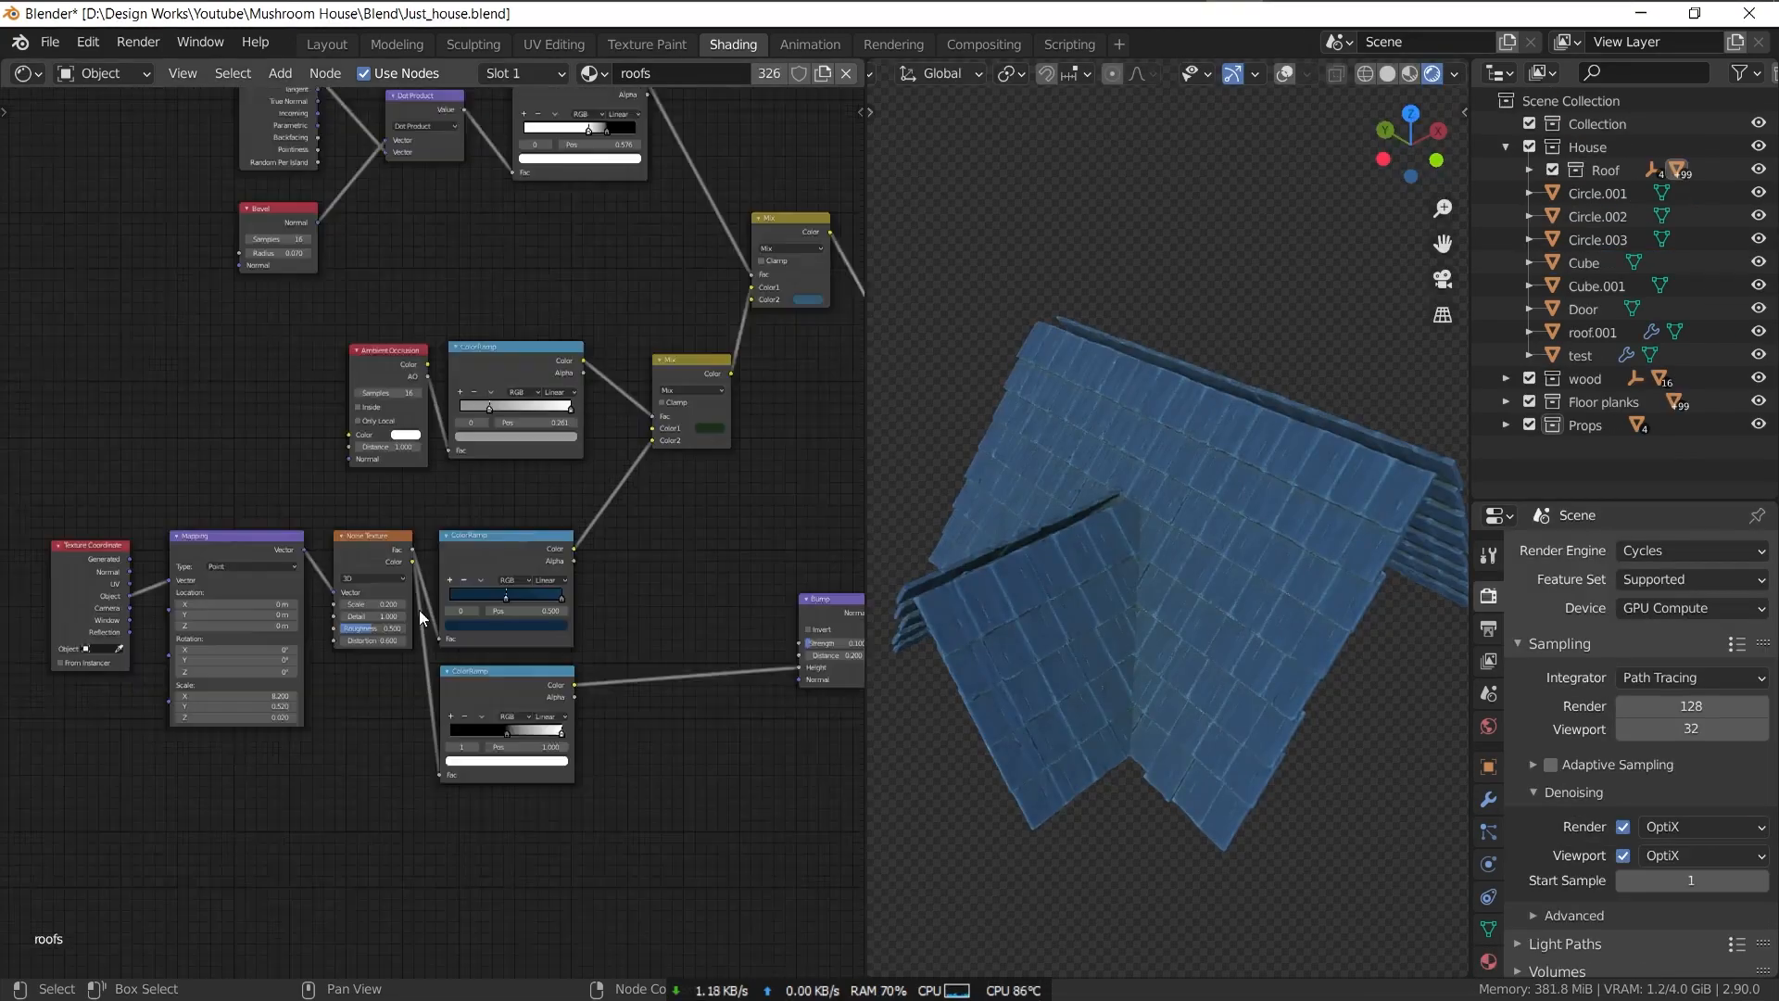
- Preview the roofs material's Noise Texture, blue ColorRamp, Ambient Occlusion ramp and the Mix node combining them on the roof
middle_drag(500, 556, 563, 547)
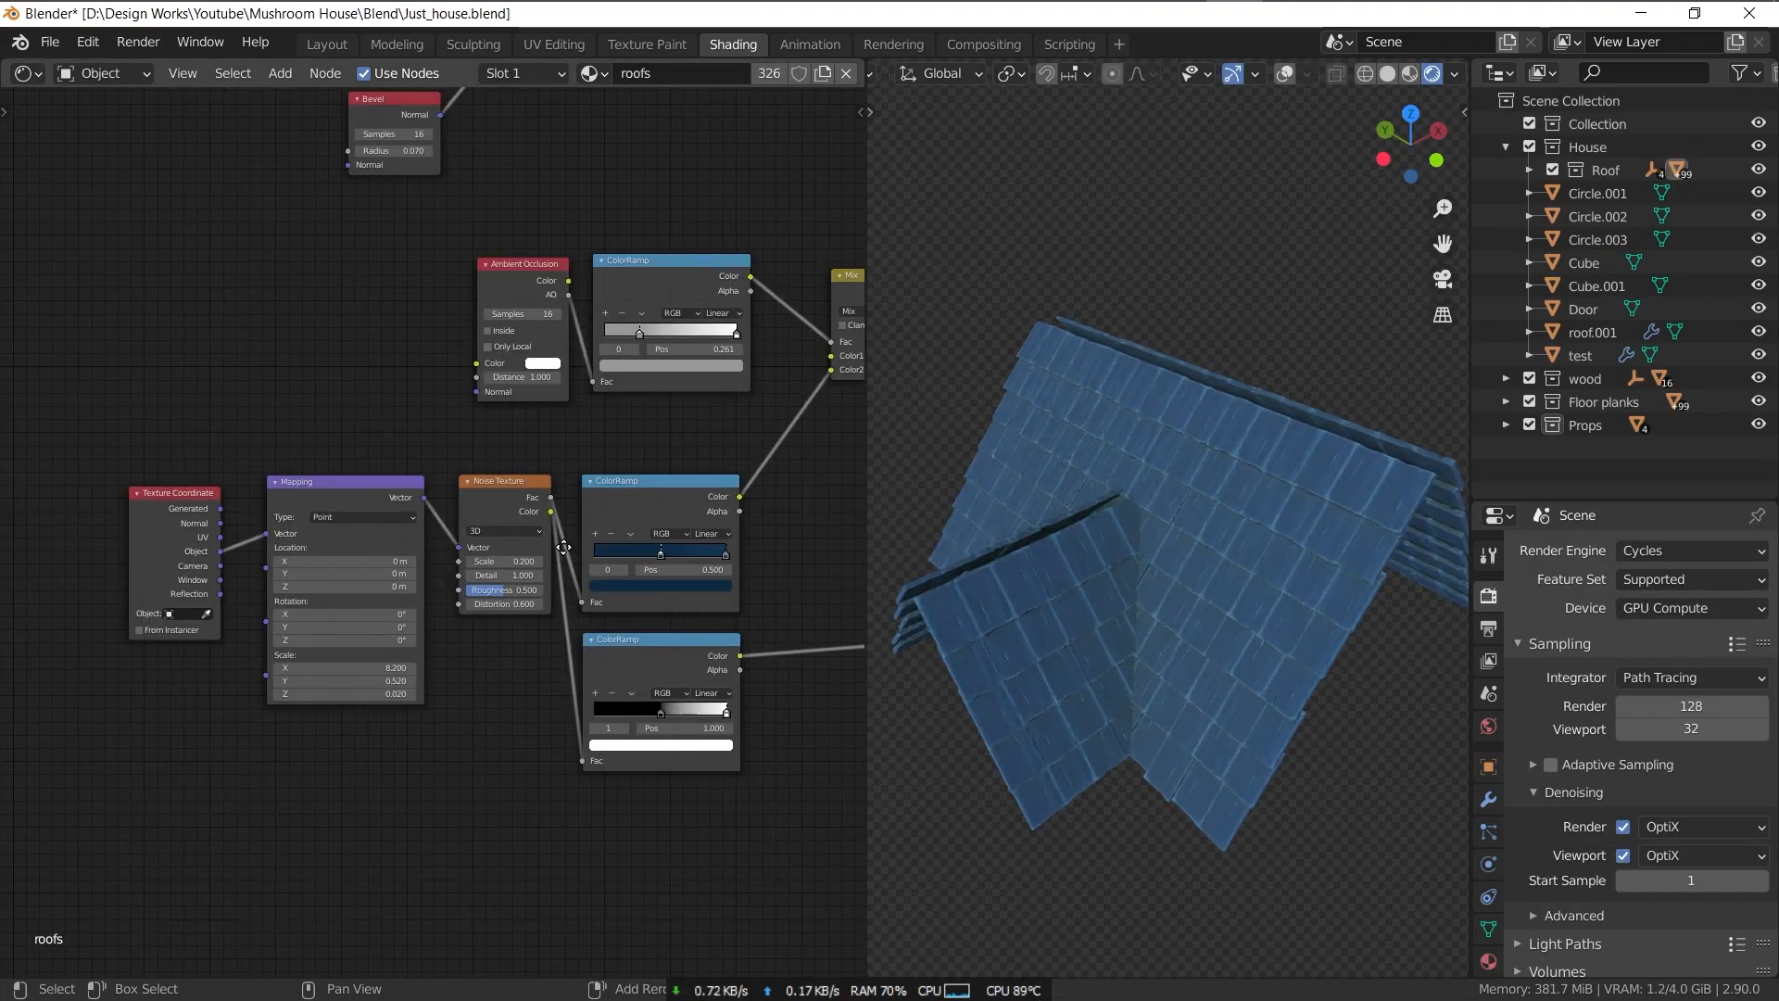
scroll(563, 547, up, 1)
ctrl+shift+click(535, 576)
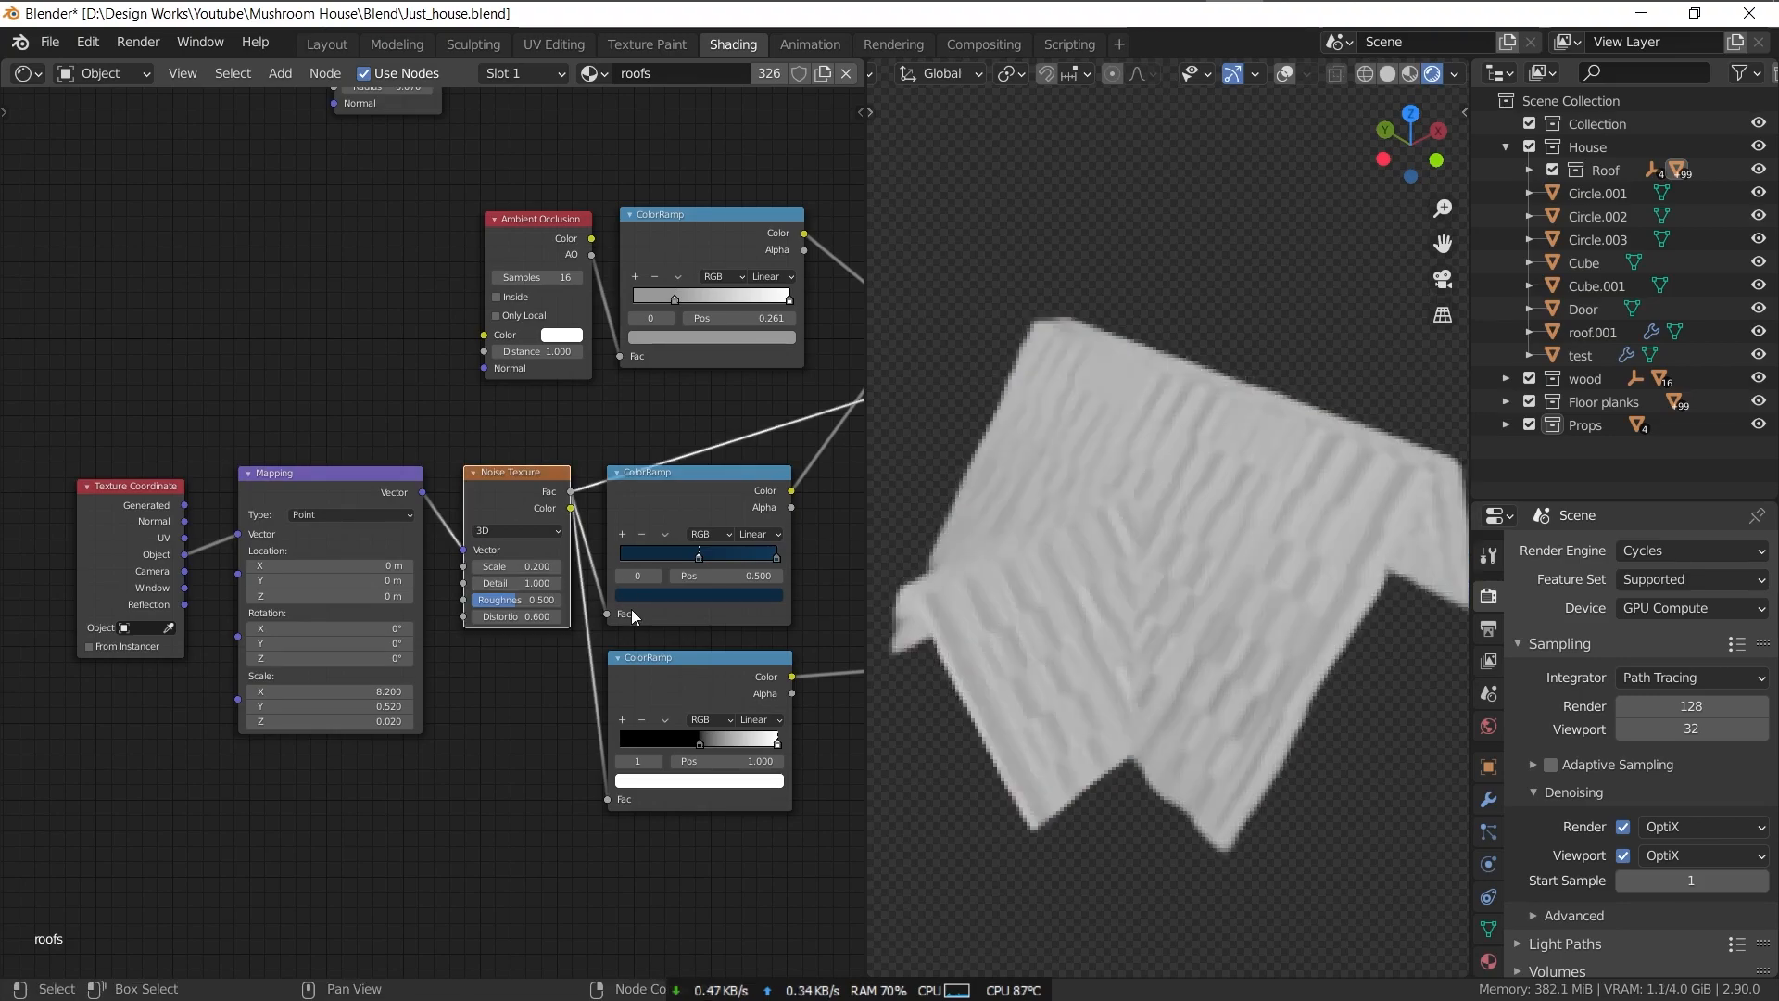
ctrl+shift+click(719, 492)
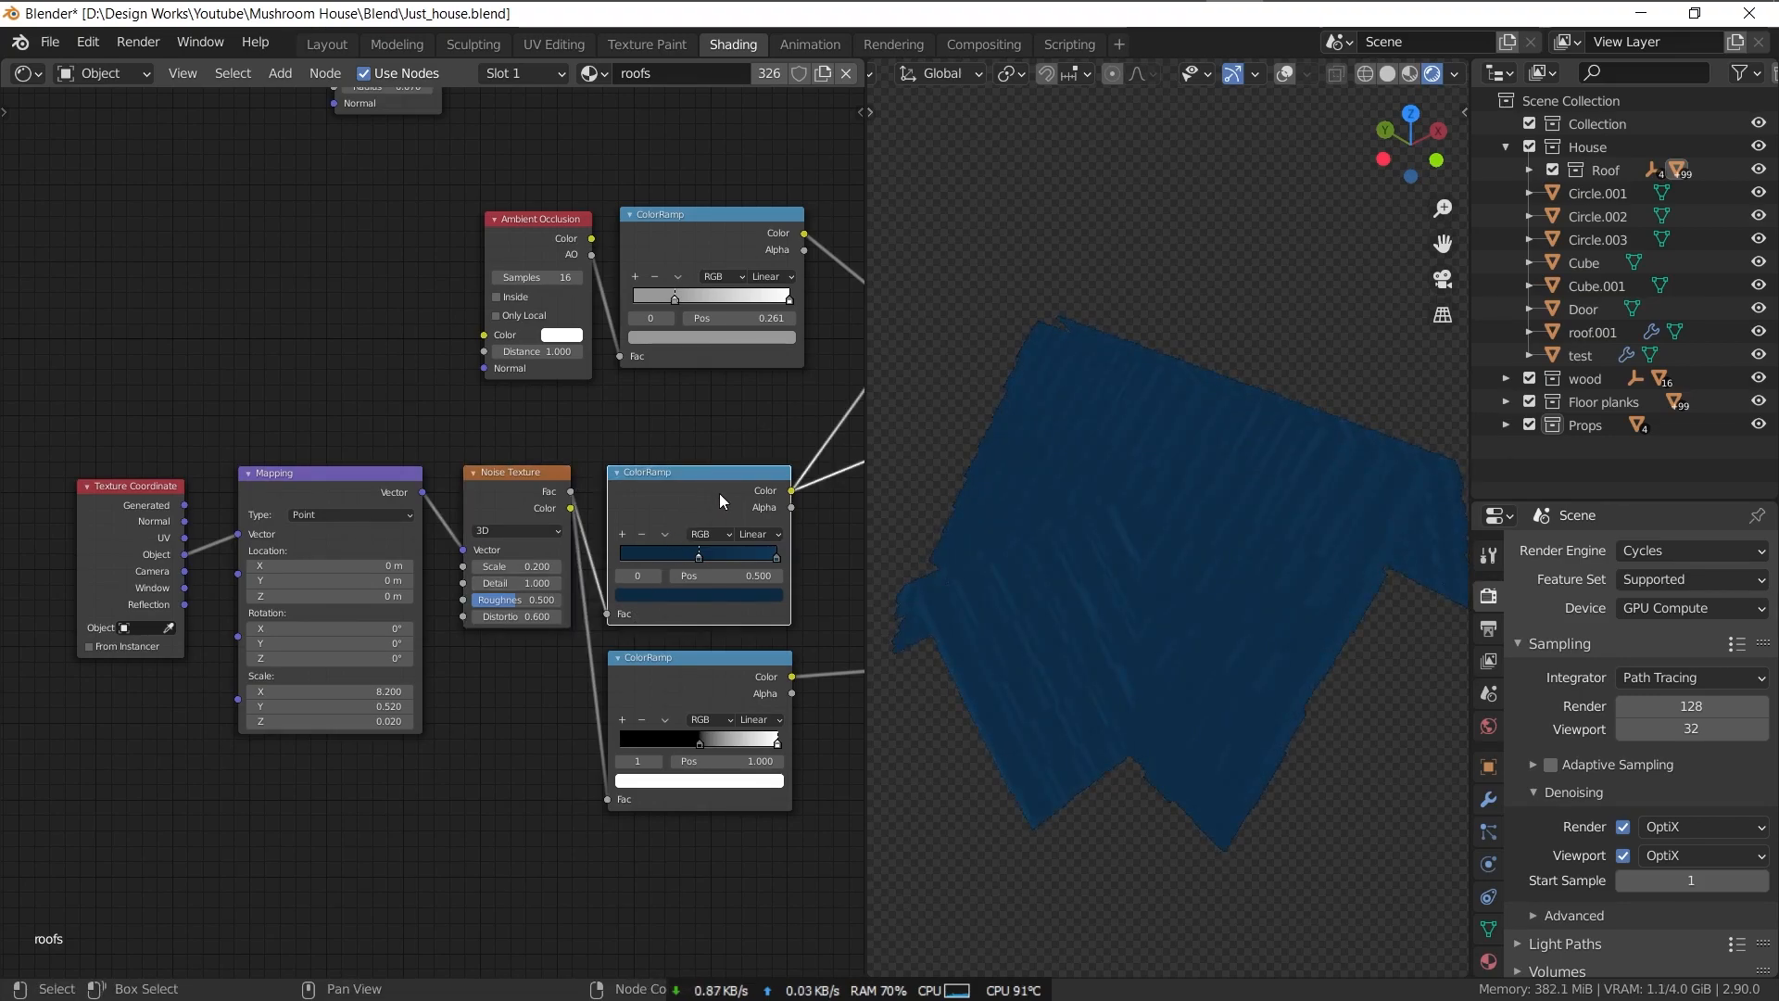
middle_drag(754, 302, 388, 562)
ctrl+shift+click(409, 503)
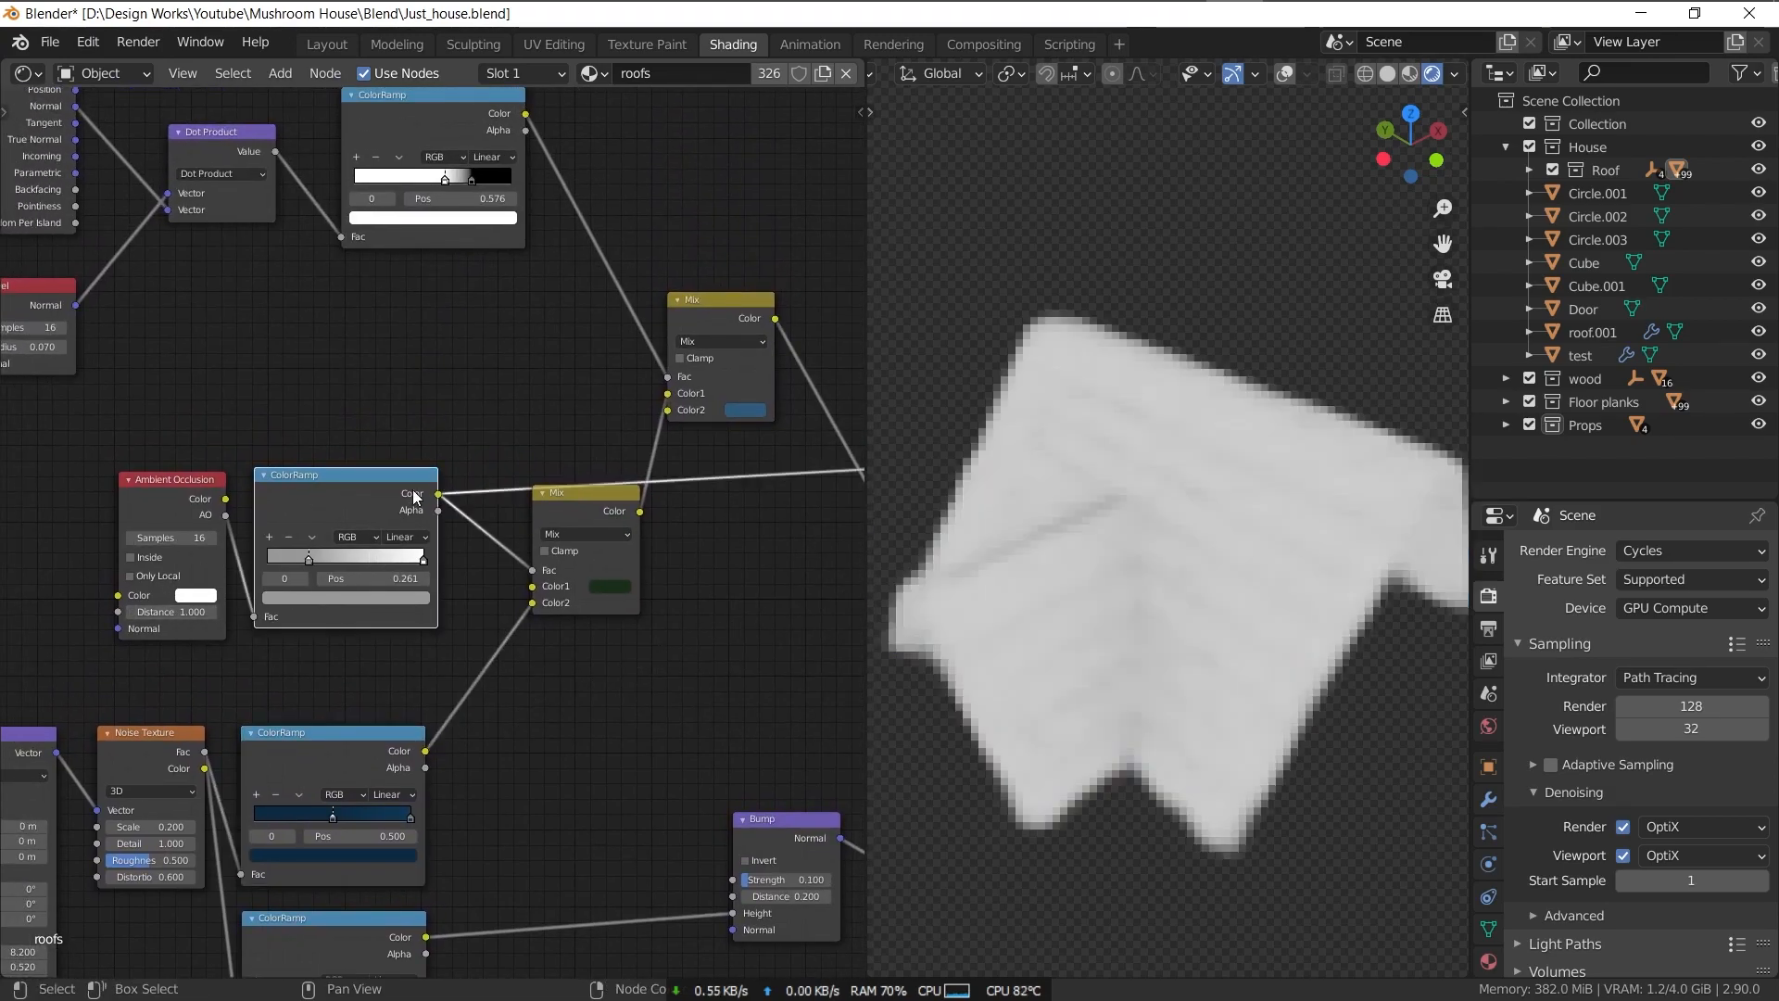
ctrl+shift+click(600, 516)
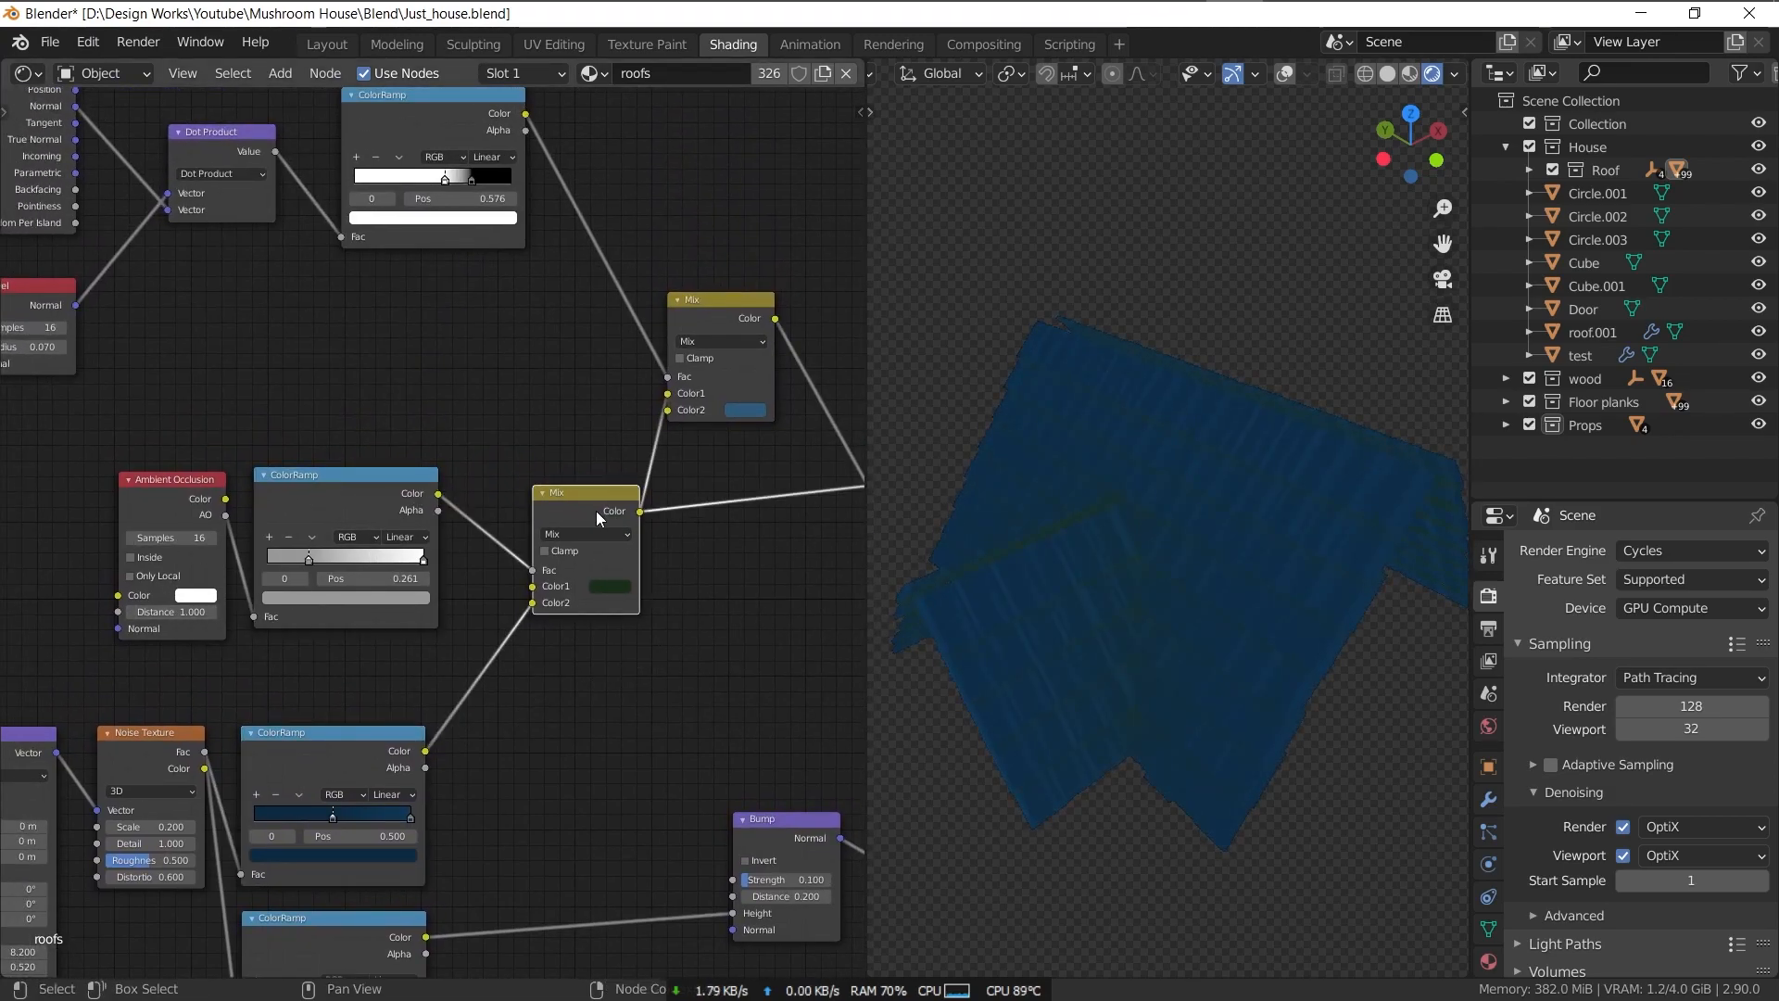
- Preview the roofs material's edge mask ramp, built from Geometry and Bevel normals, and the Mix node it drives
middle_drag(635, 626, 628, 575)
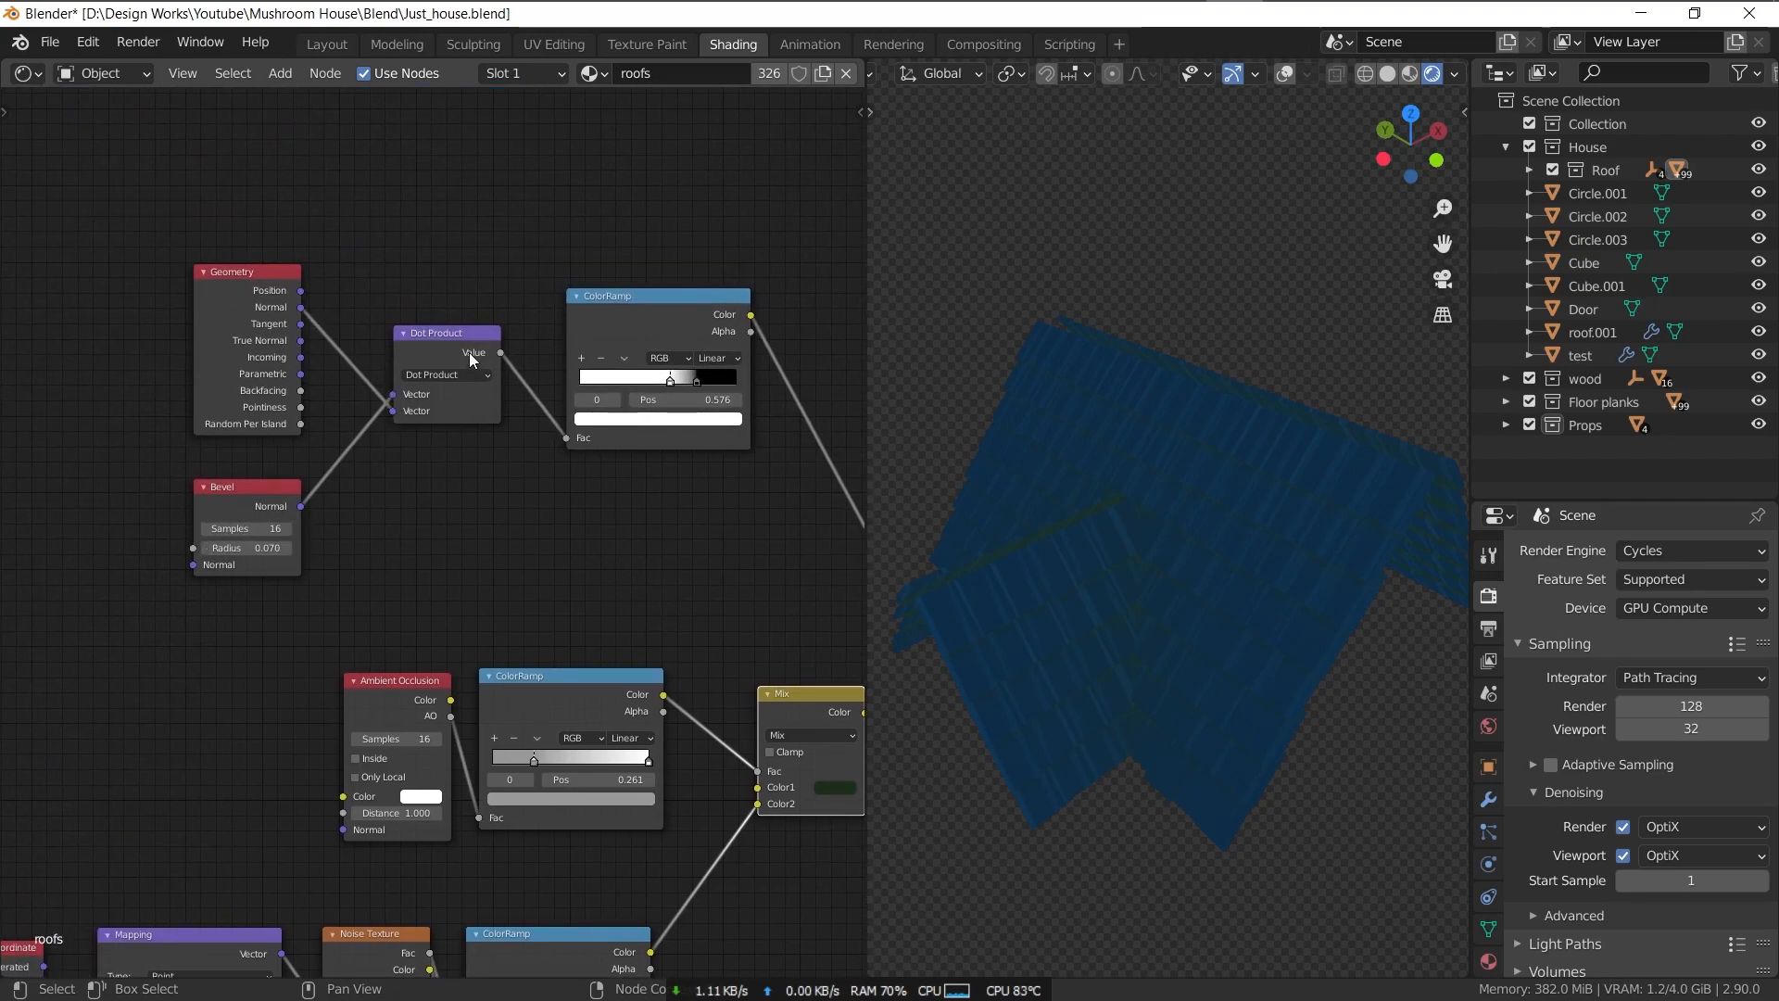
ctrl+shift+click(652, 317)
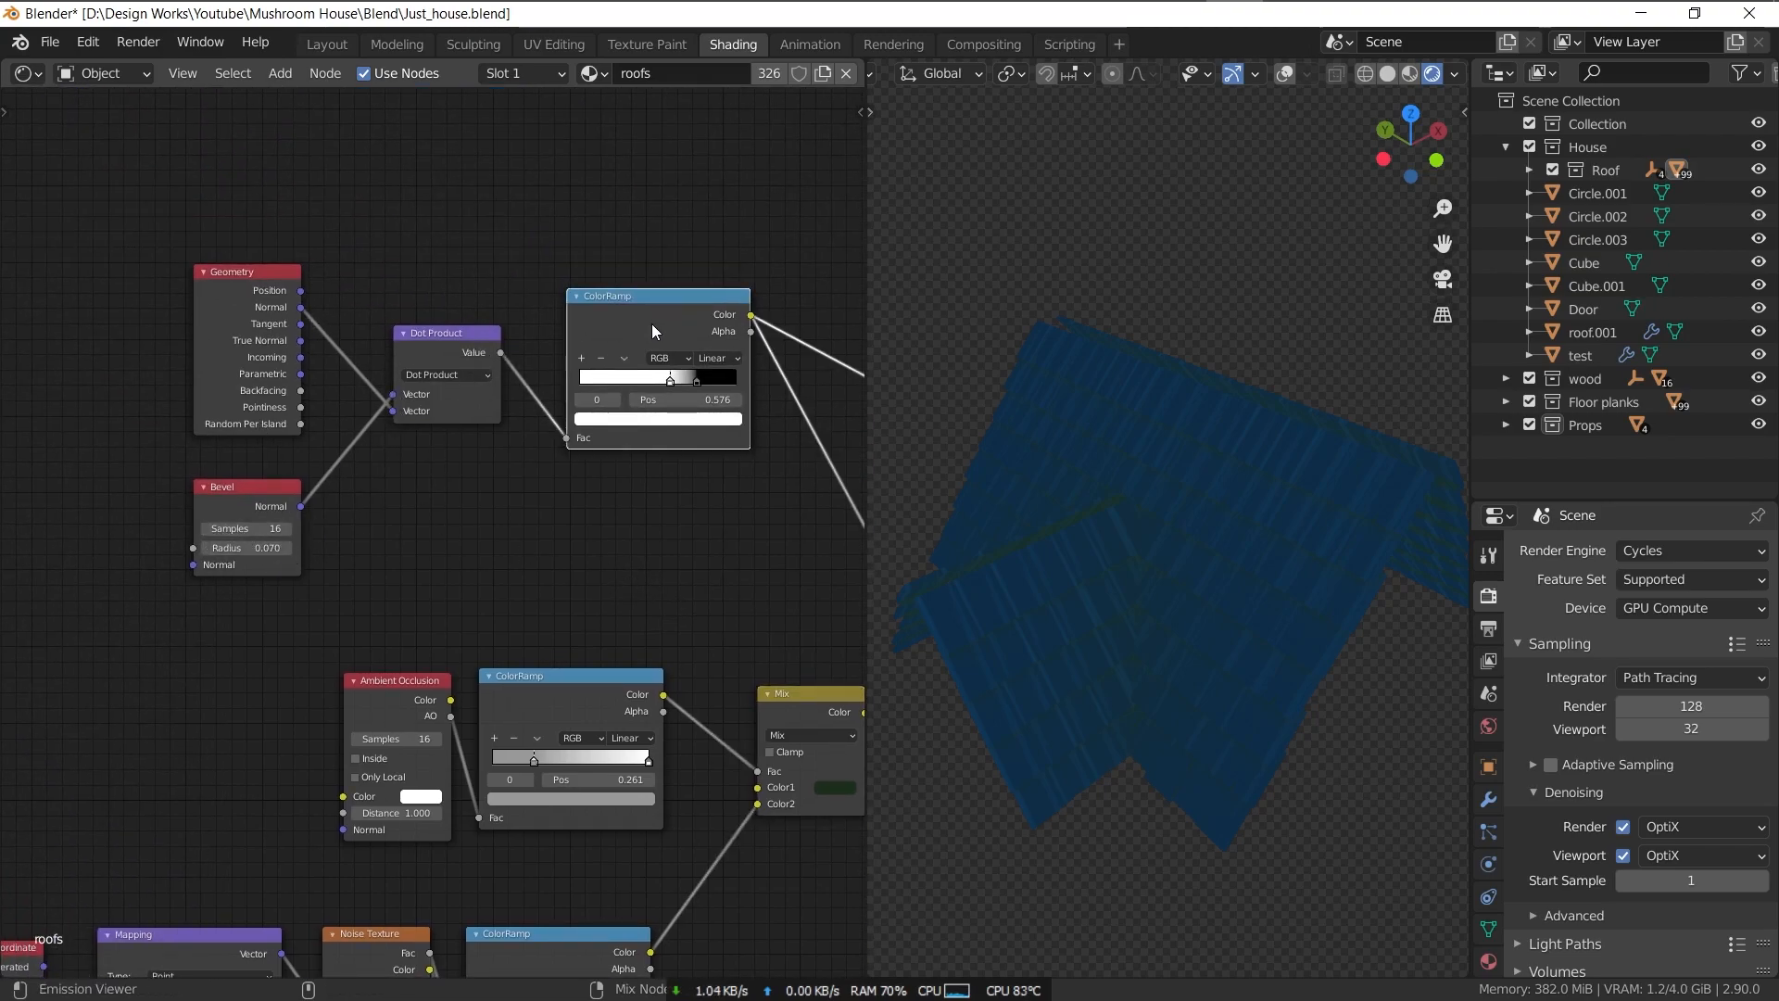
middle_drag(863, 522, 482, 487)
ctrl+shift+click(593, 581)
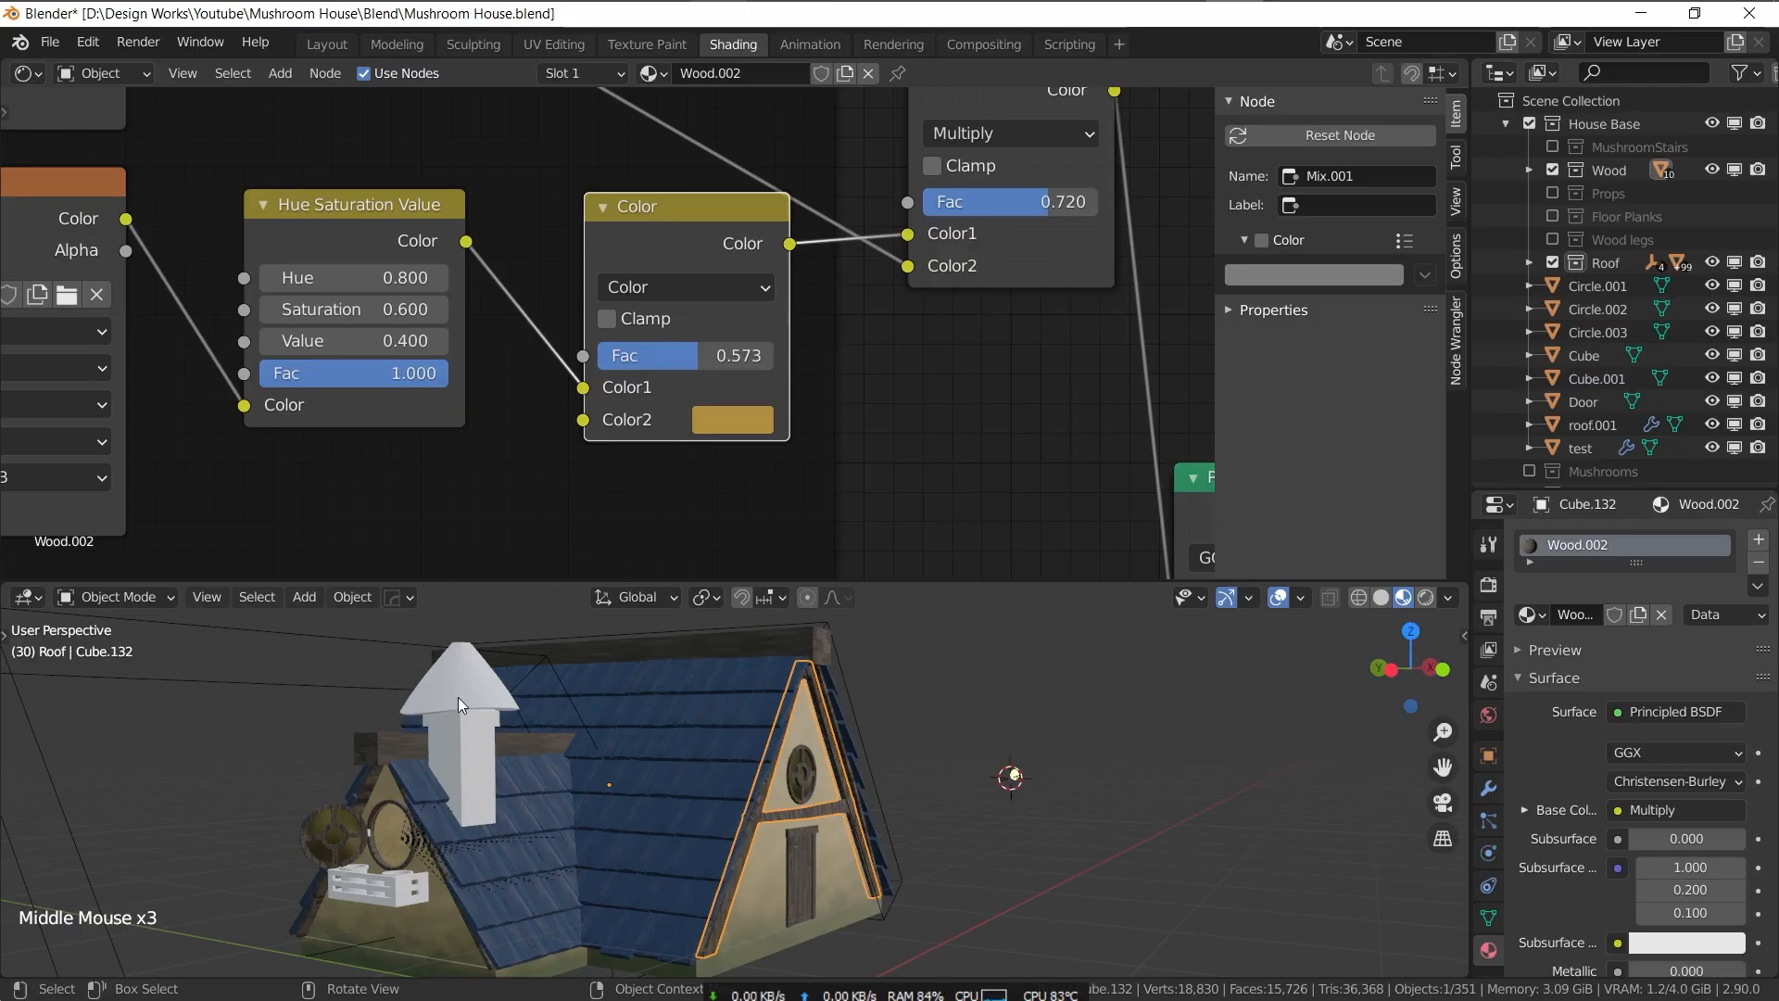
- Assign the existing roofs material to the chimney's conical cap
click(464, 748)
click(474, 699)
click(474, 698)
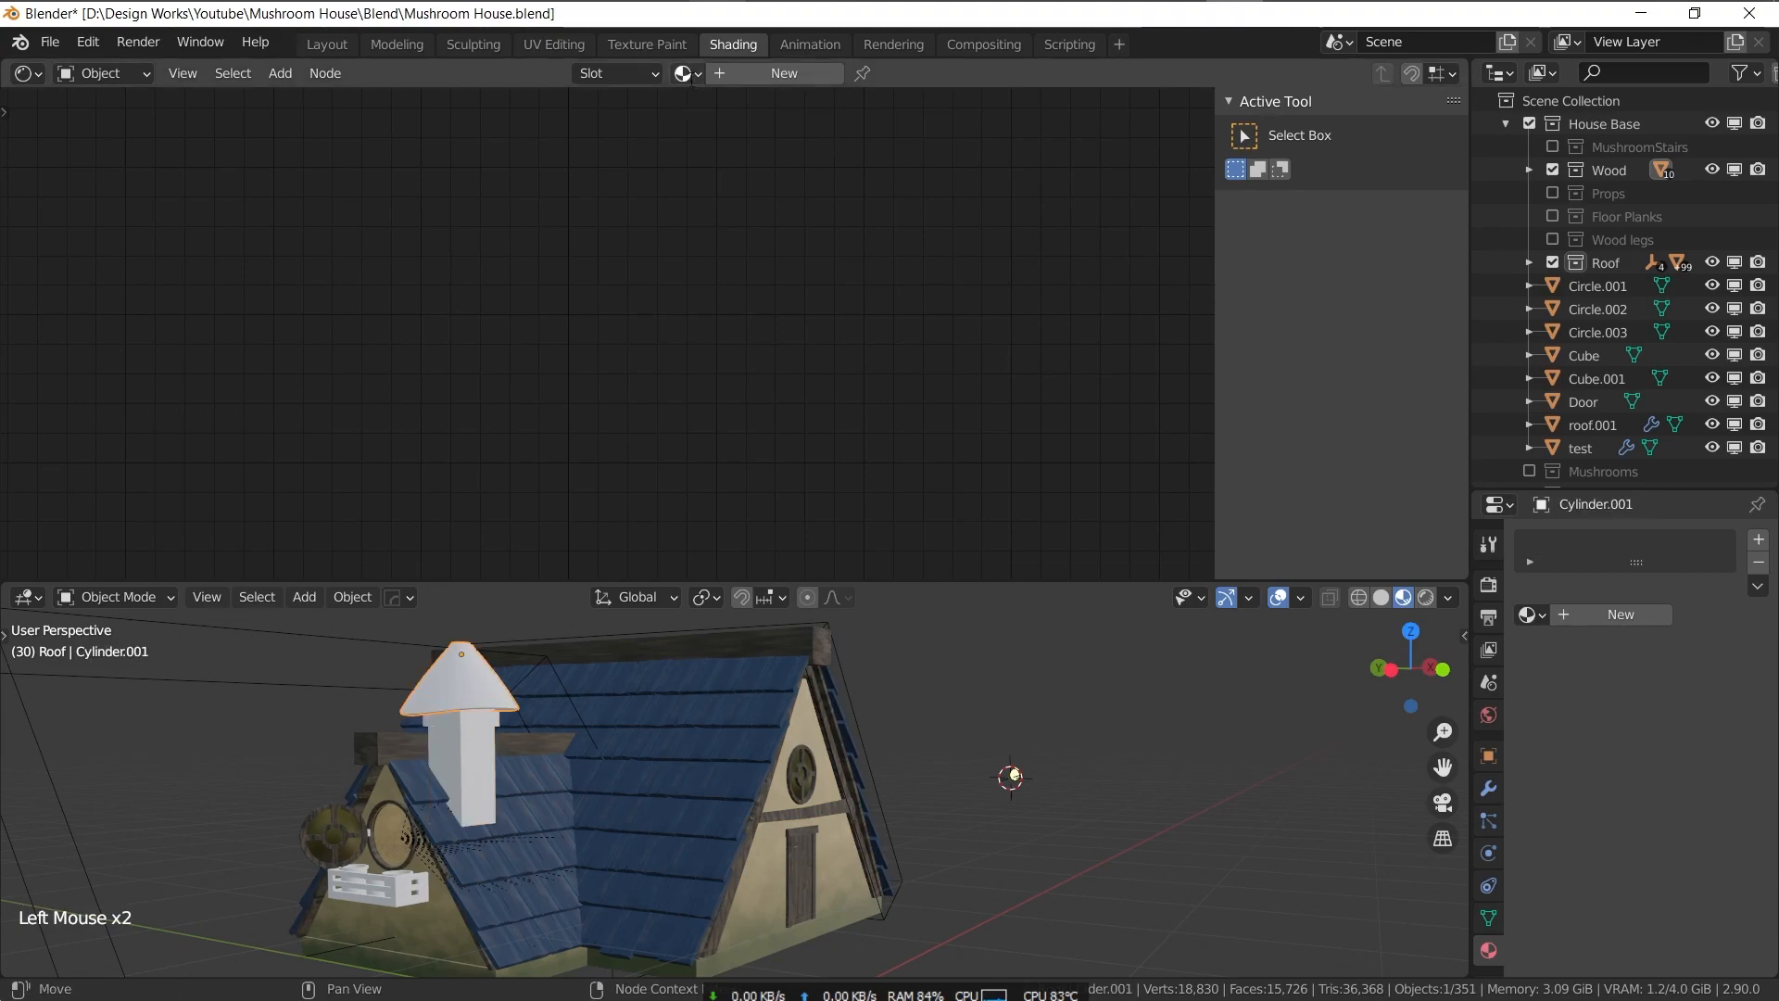
click(631, 73)
text(roo)
click(720, 109)
- Assign the existing House material to the chimney's body and select the white box below the side window
middle_drag(490, 719, 462, 747)
click(461, 748)
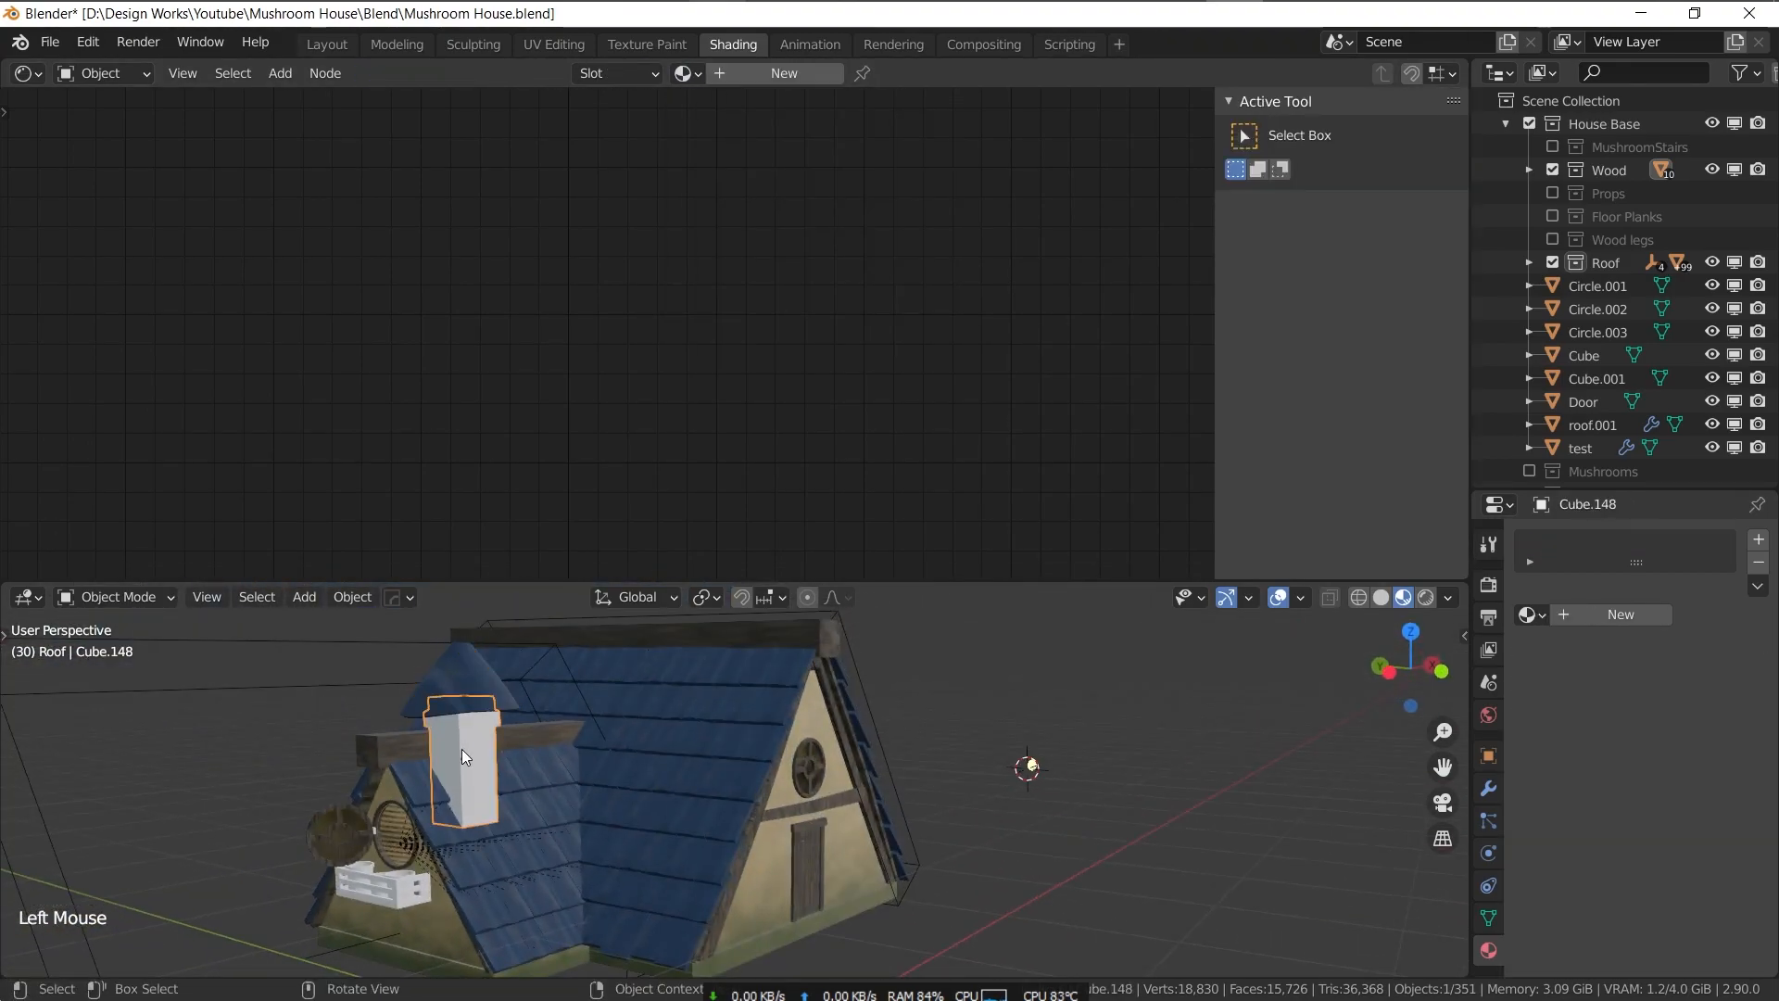
click(684, 73)
text(house)
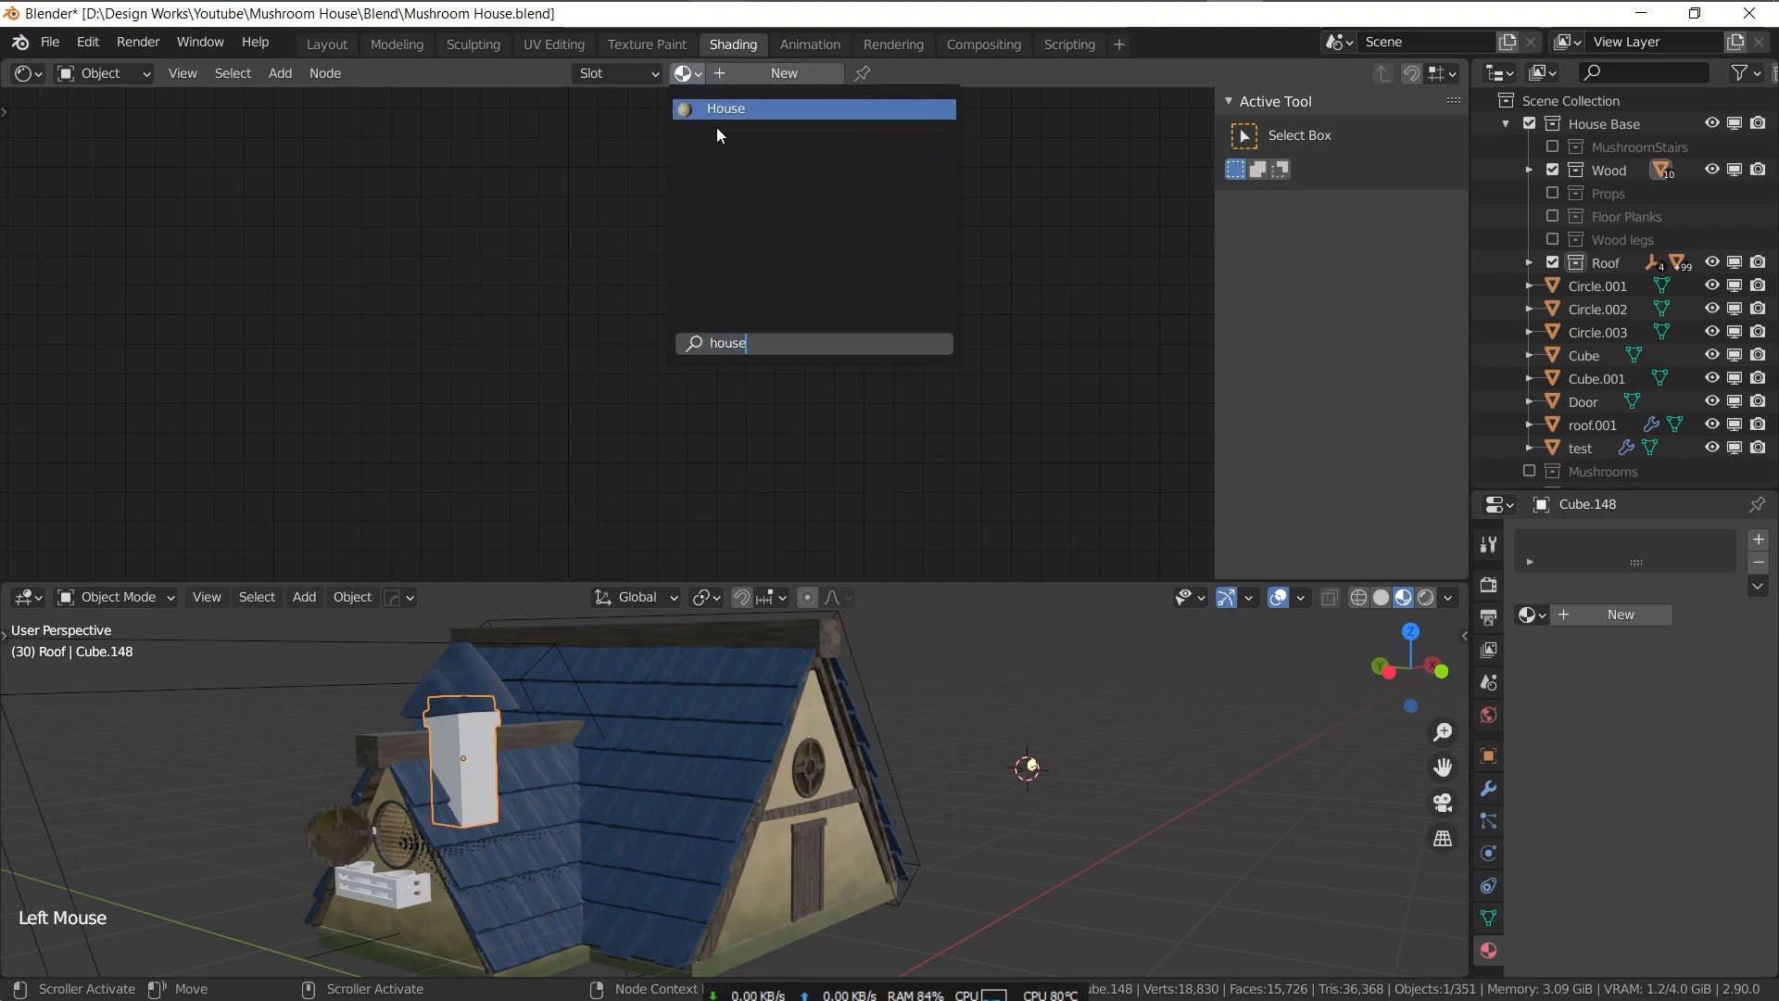
click(715, 126)
click(403, 901)
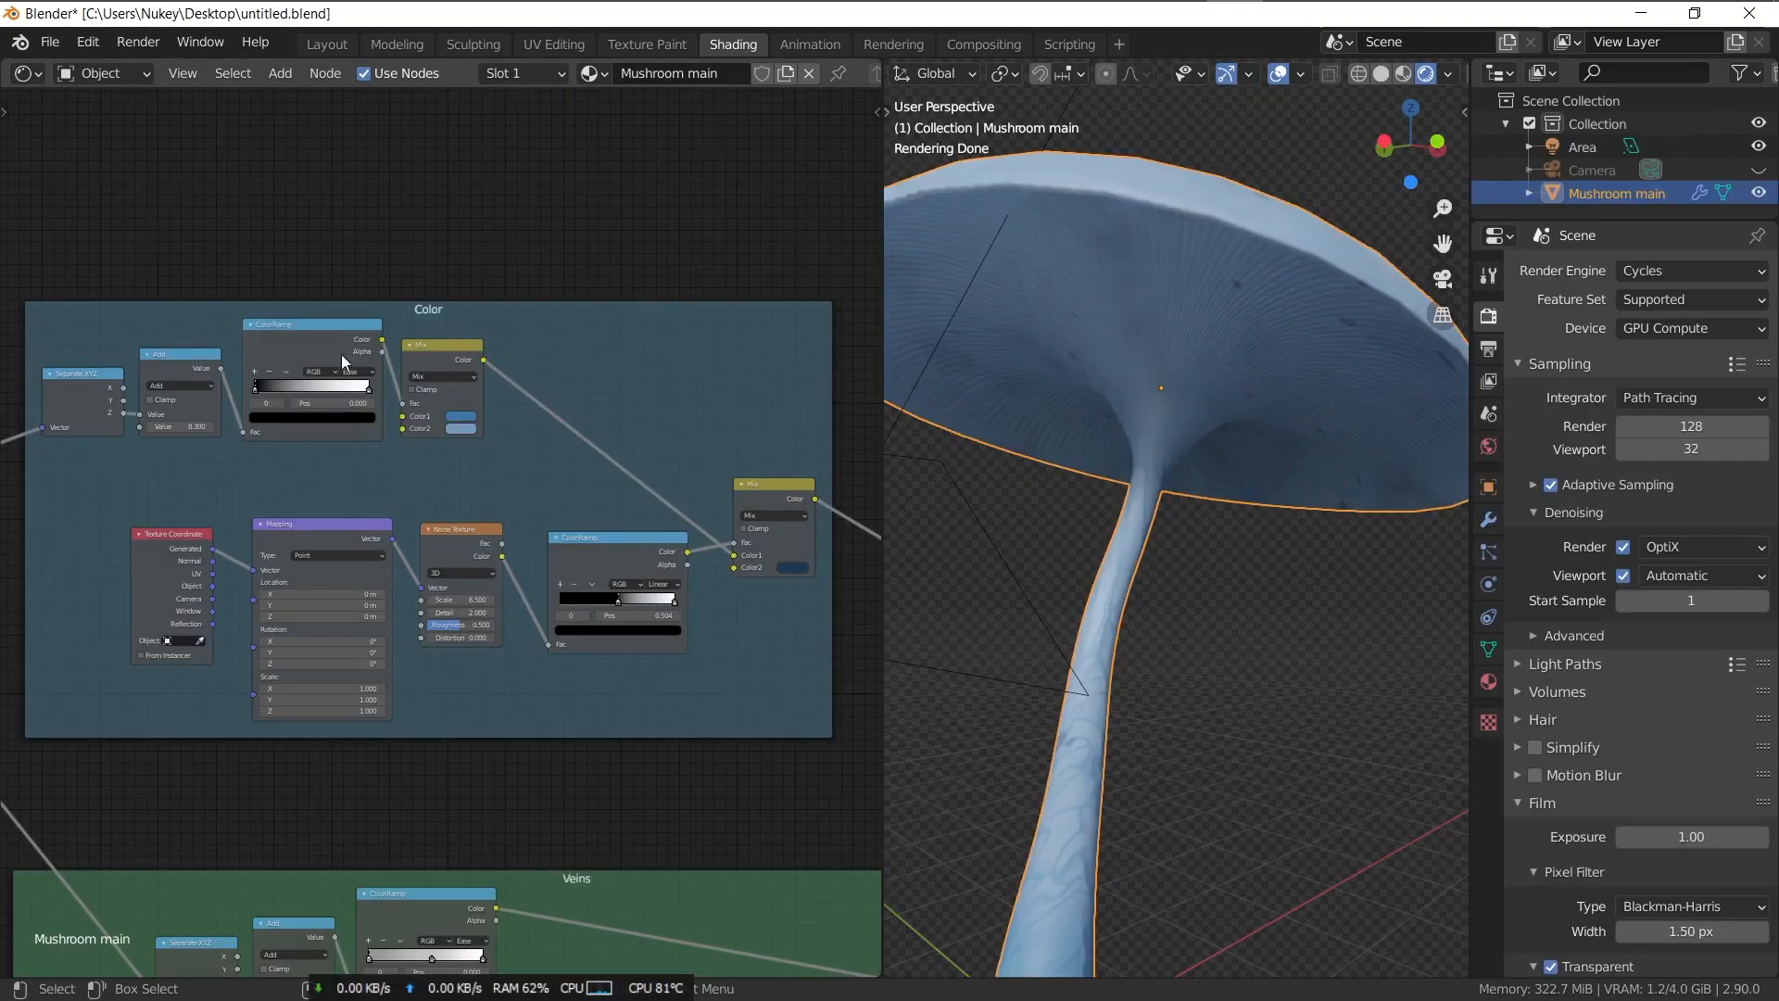
- Preview the Color frame's nodes on the main mushroom: Separate XYZ, Add, gradient Mix, noise ColorRamp and final Mix
ctrl+shift+click(105, 389)
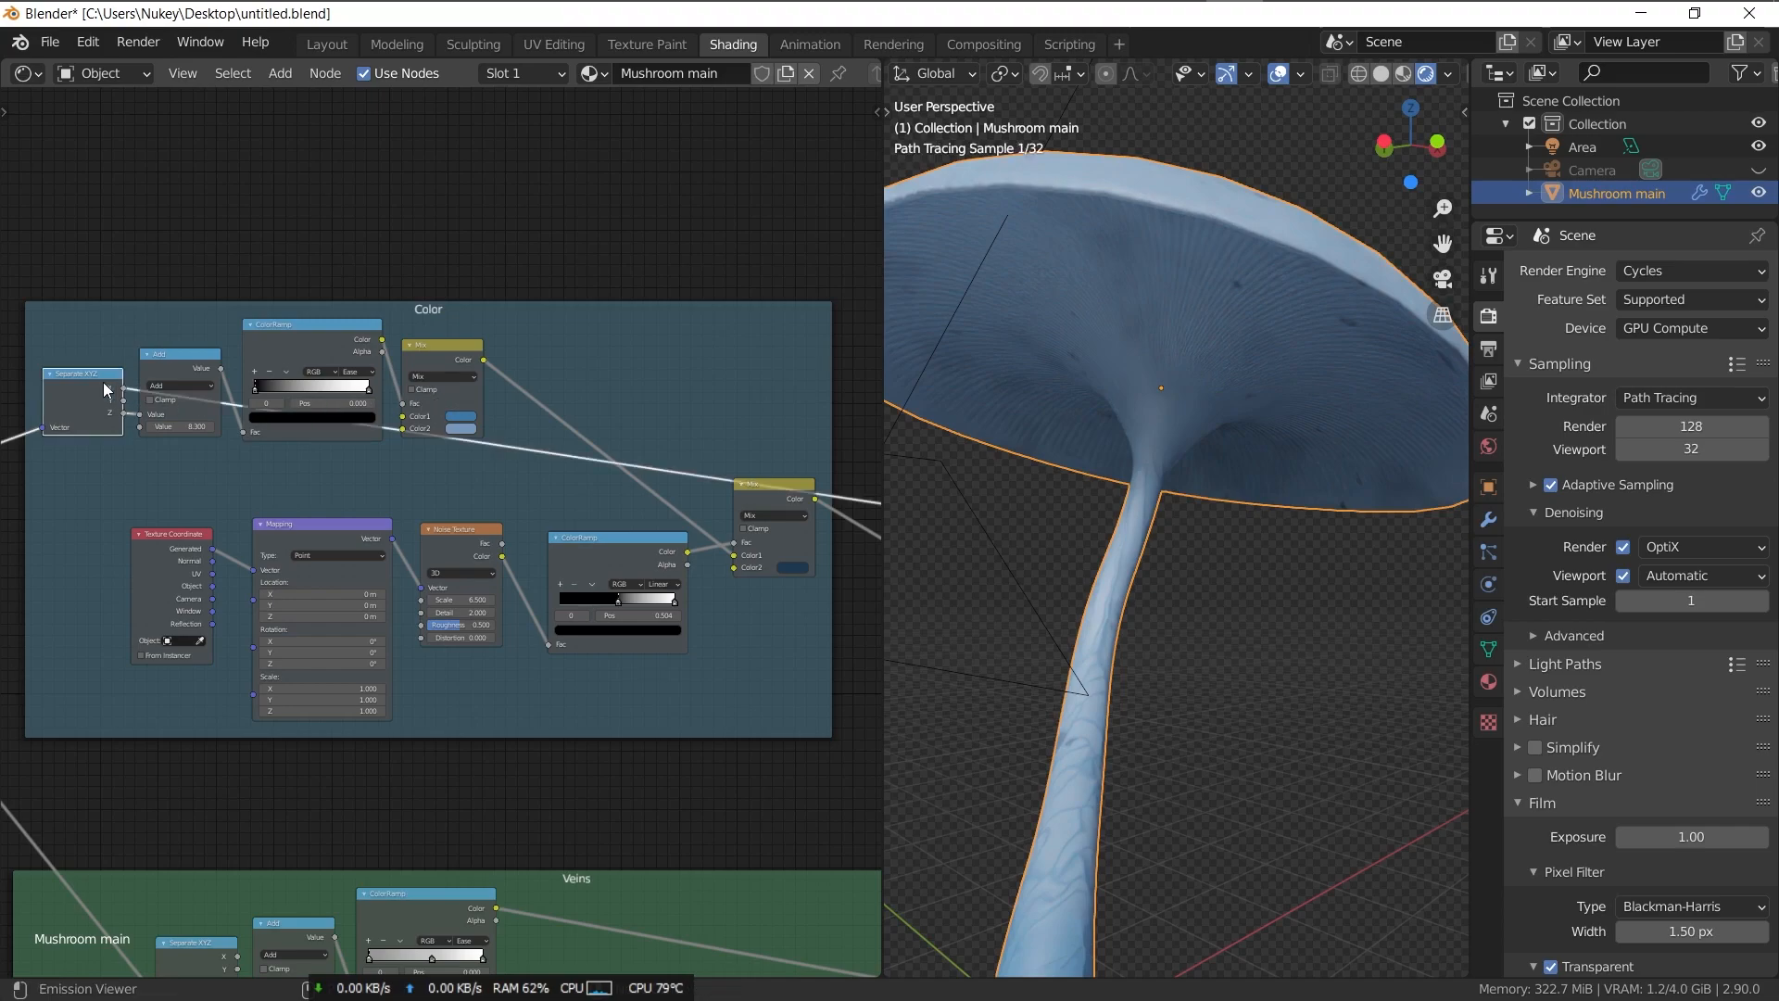
scroll(1133, 615, down, 6)
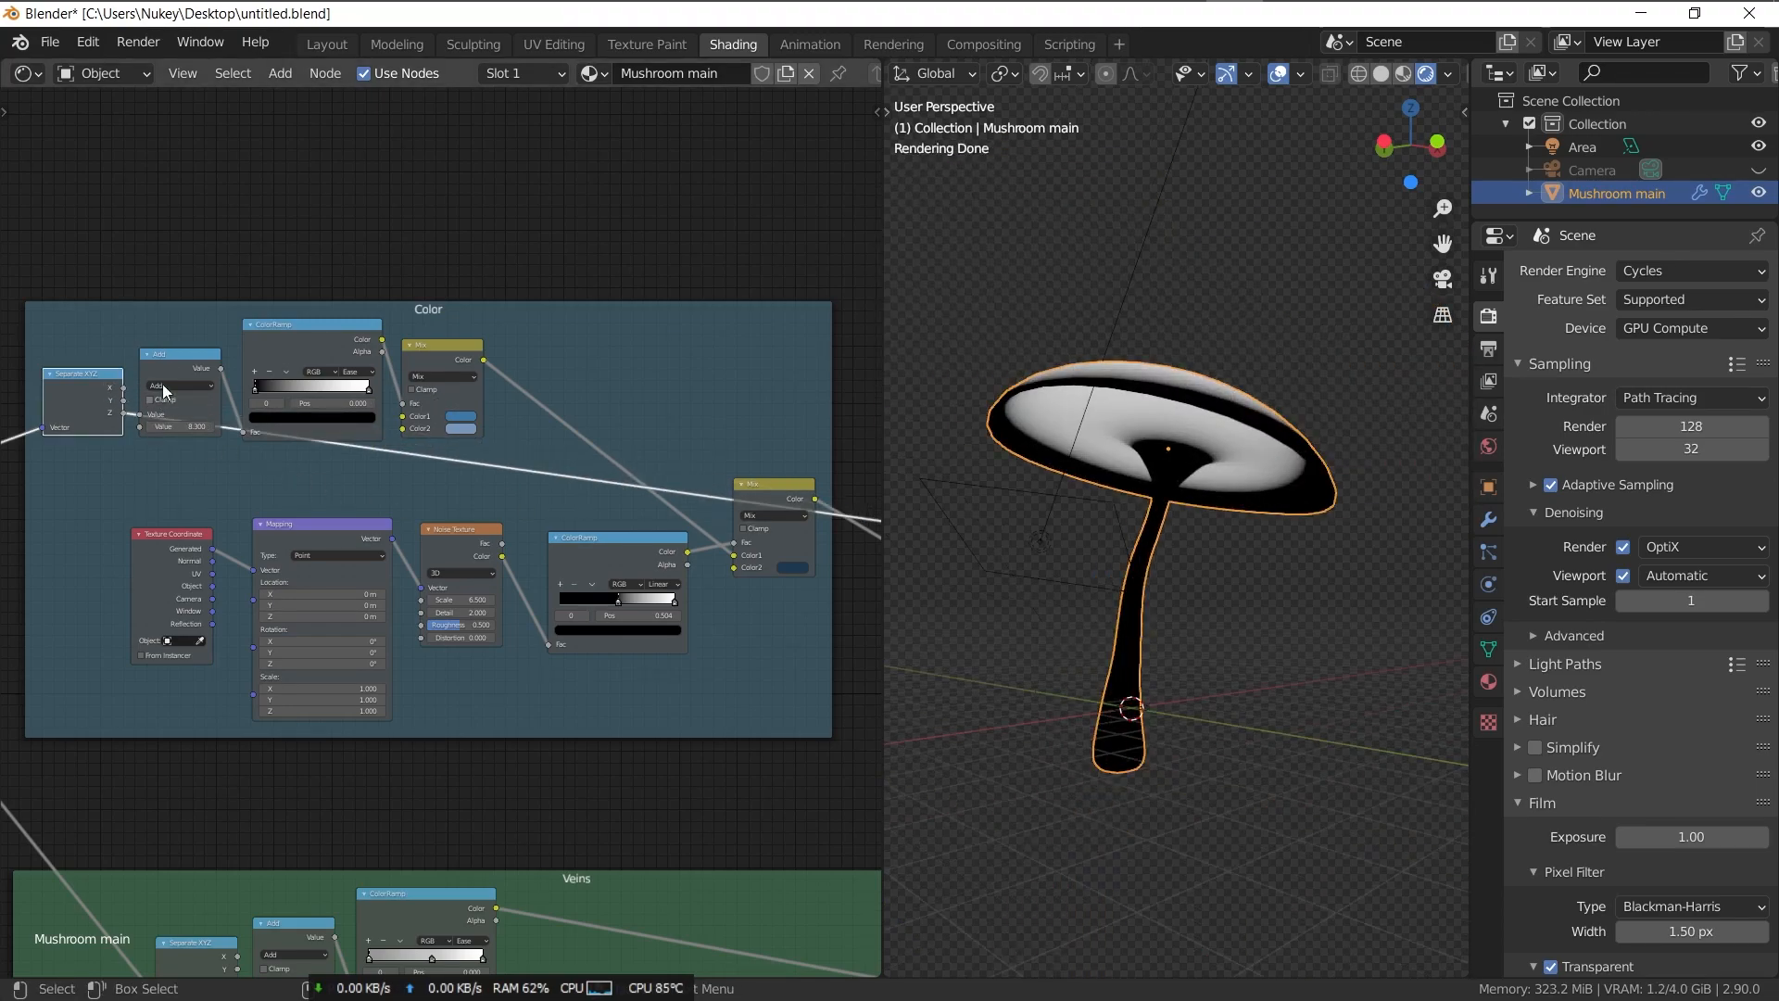
ctrl+shift+click(188, 370)
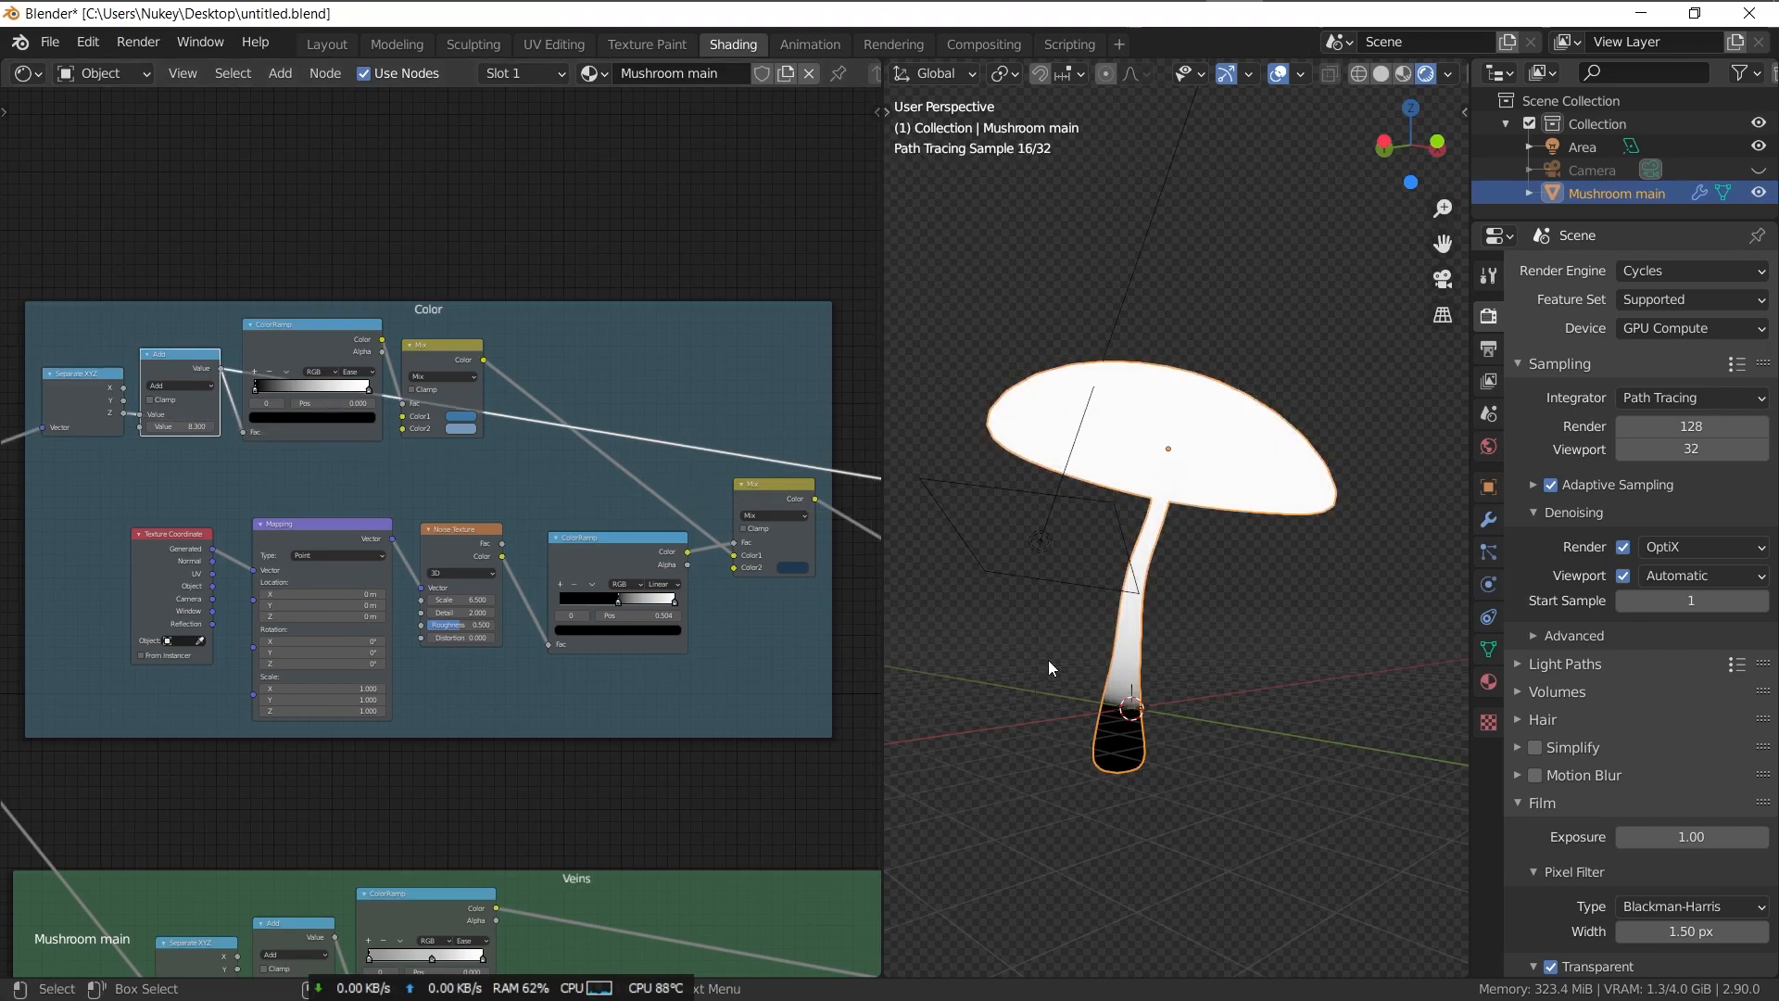
ctrl+shift+click(466, 362)
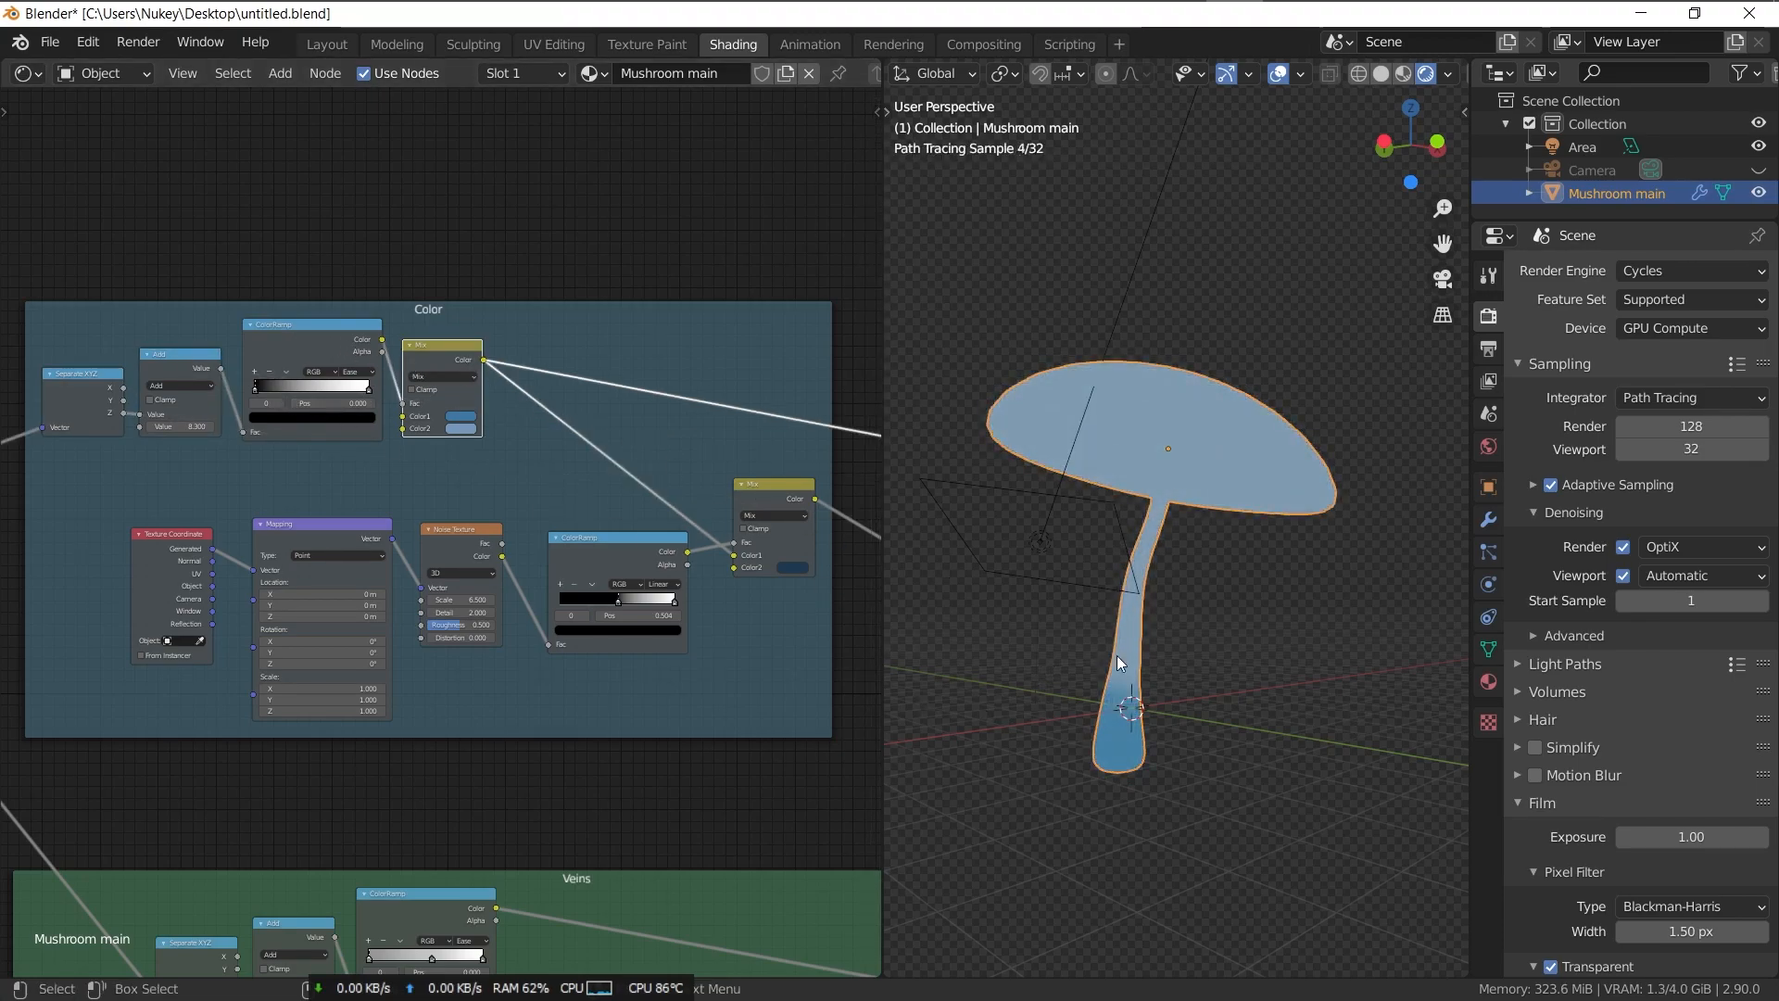
scroll(1212, 575, up, 2)
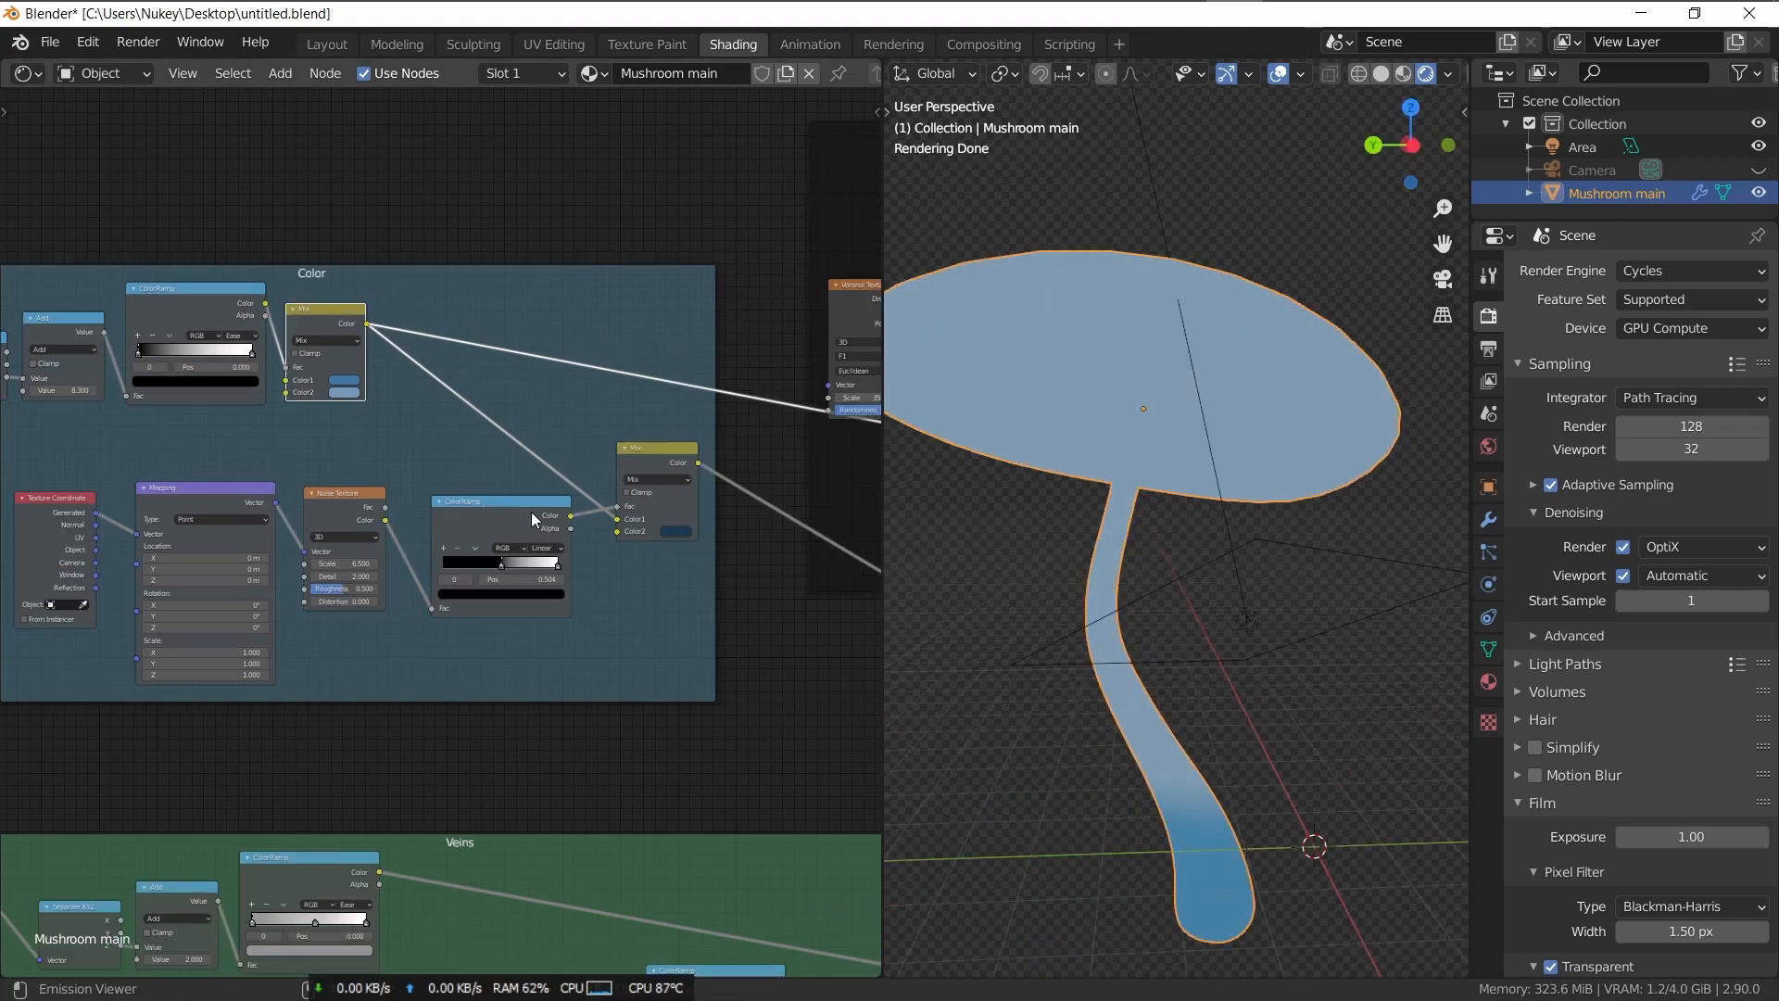
ctrl+shift+click(500, 518)
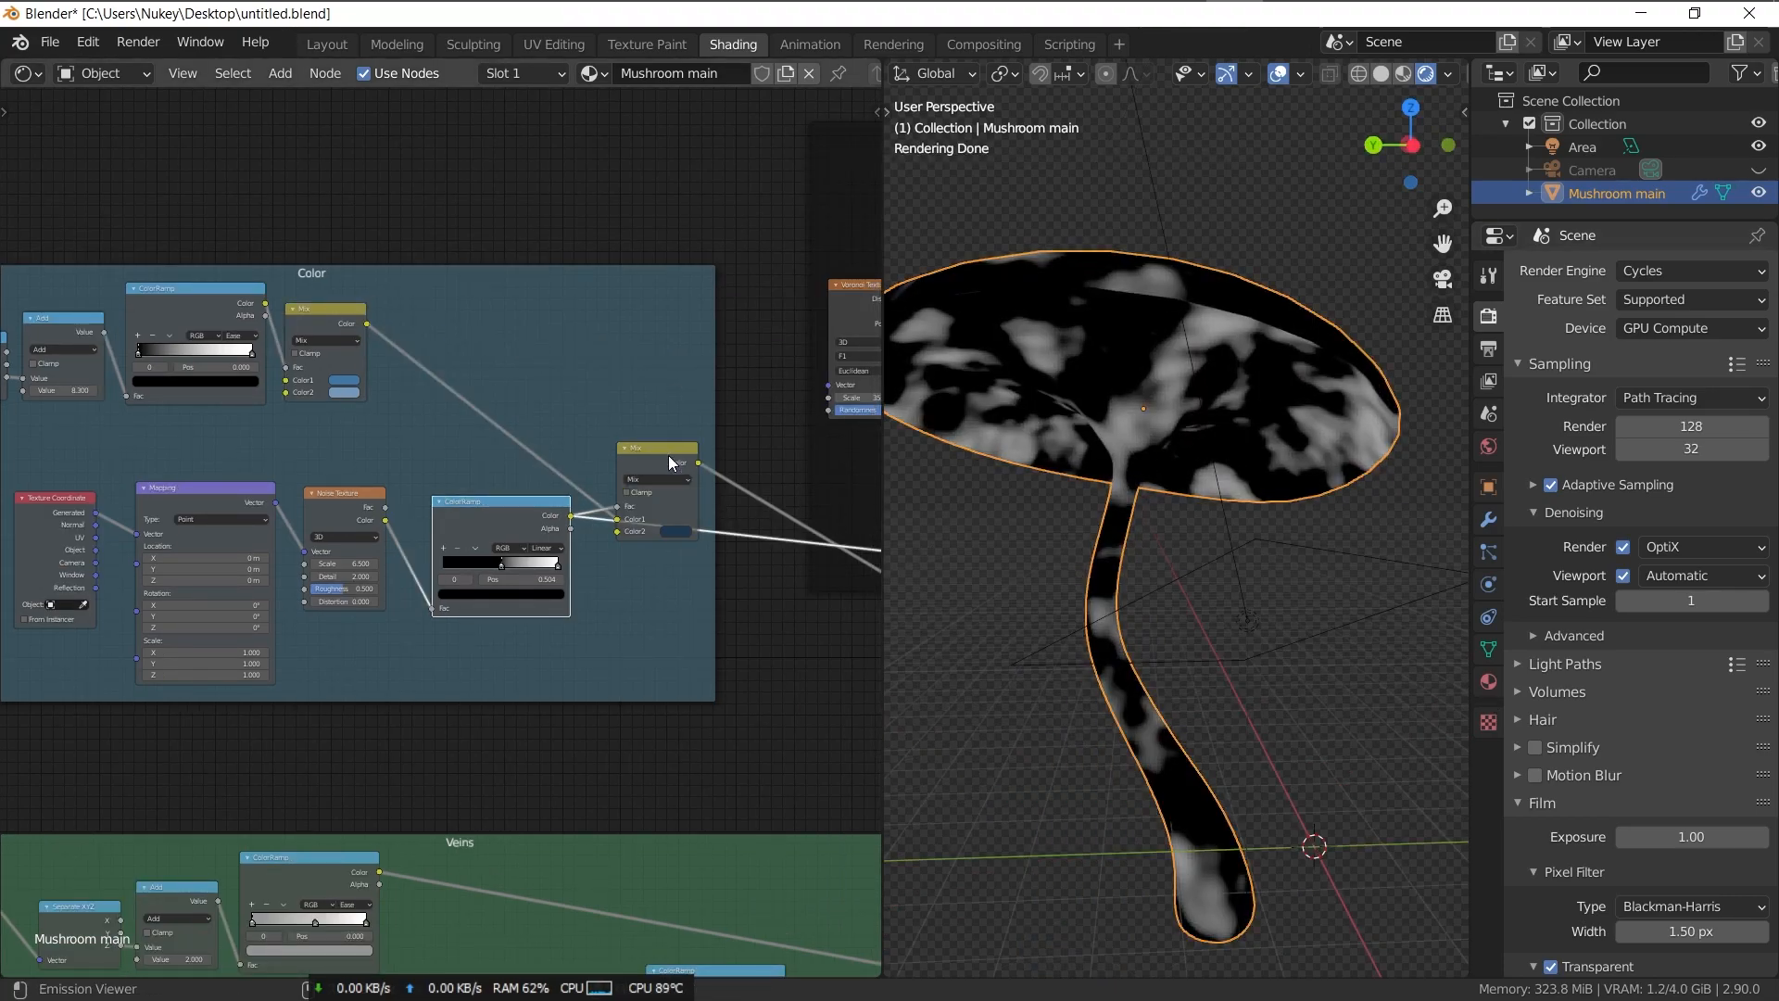
ctrl+shift+click(658, 483)
- Preview the Dark Spots frame's Voronoi ramp, lower noise ramp and the Mix node combining them on the mushroom
scroll(1158, 574, up, 3)
mouse_move(1123, 609)
middle_down()
mouse_move(1143, 569)
mouse_move(877, 443)
mouse_move(679, 475)
mouse_move(402, 404)
middle_up()
scroll(402, 404, up, 2)
ctrl+shift+click(401, 397)
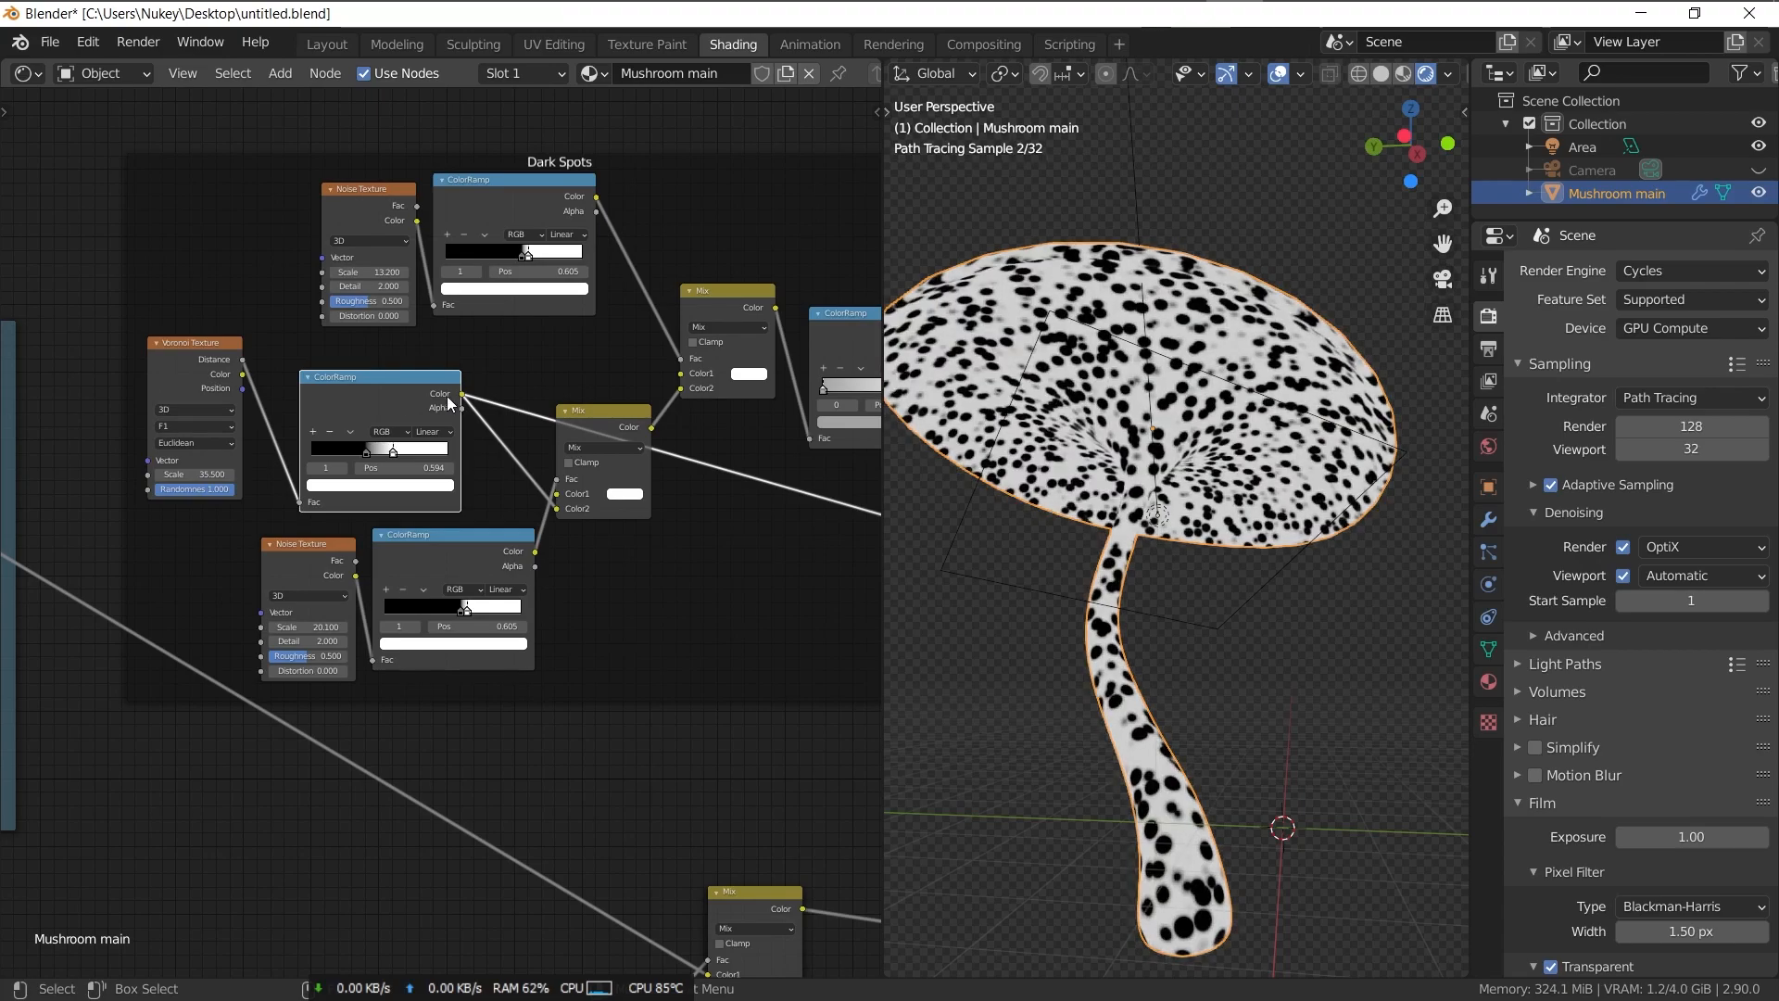
ctrl+shift+click(481, 549)
ctrl+shift+click(598, 419)
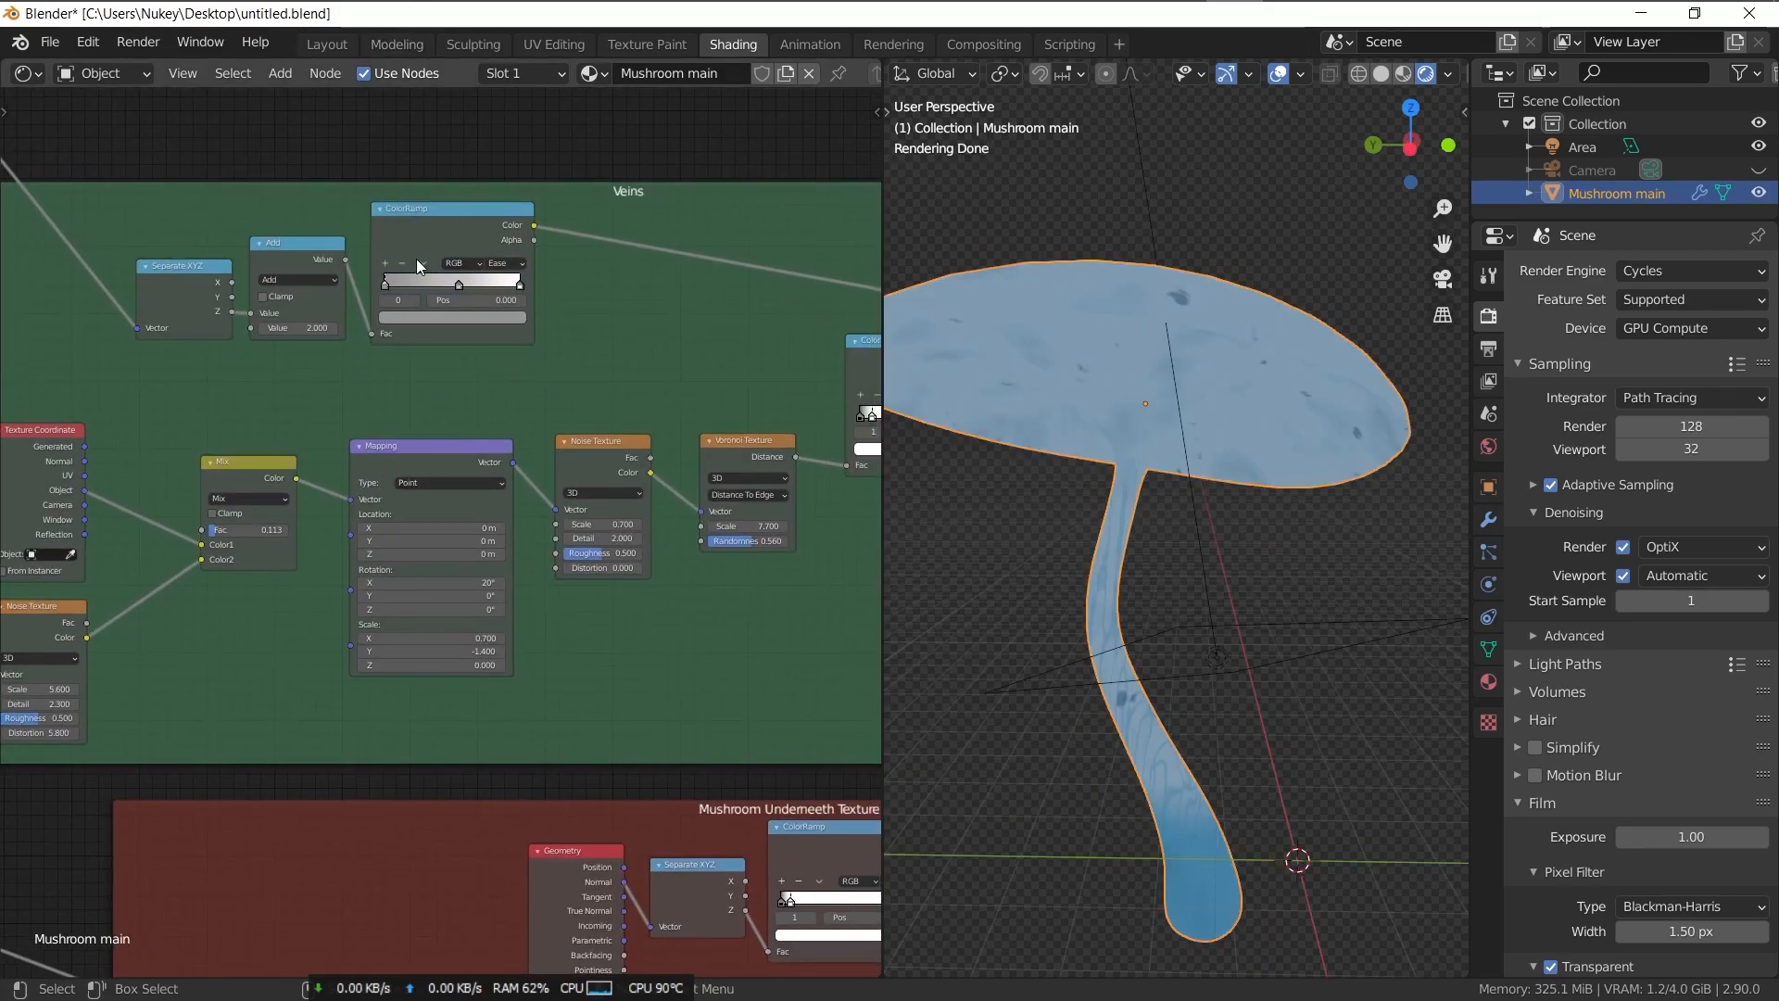
- Preview the Veins frame's gradient ColorRamp, Noise Texture, Voronoi ColorRamp and the distortion noise on the main mushroom
ctrl+shift+click(461, 243)
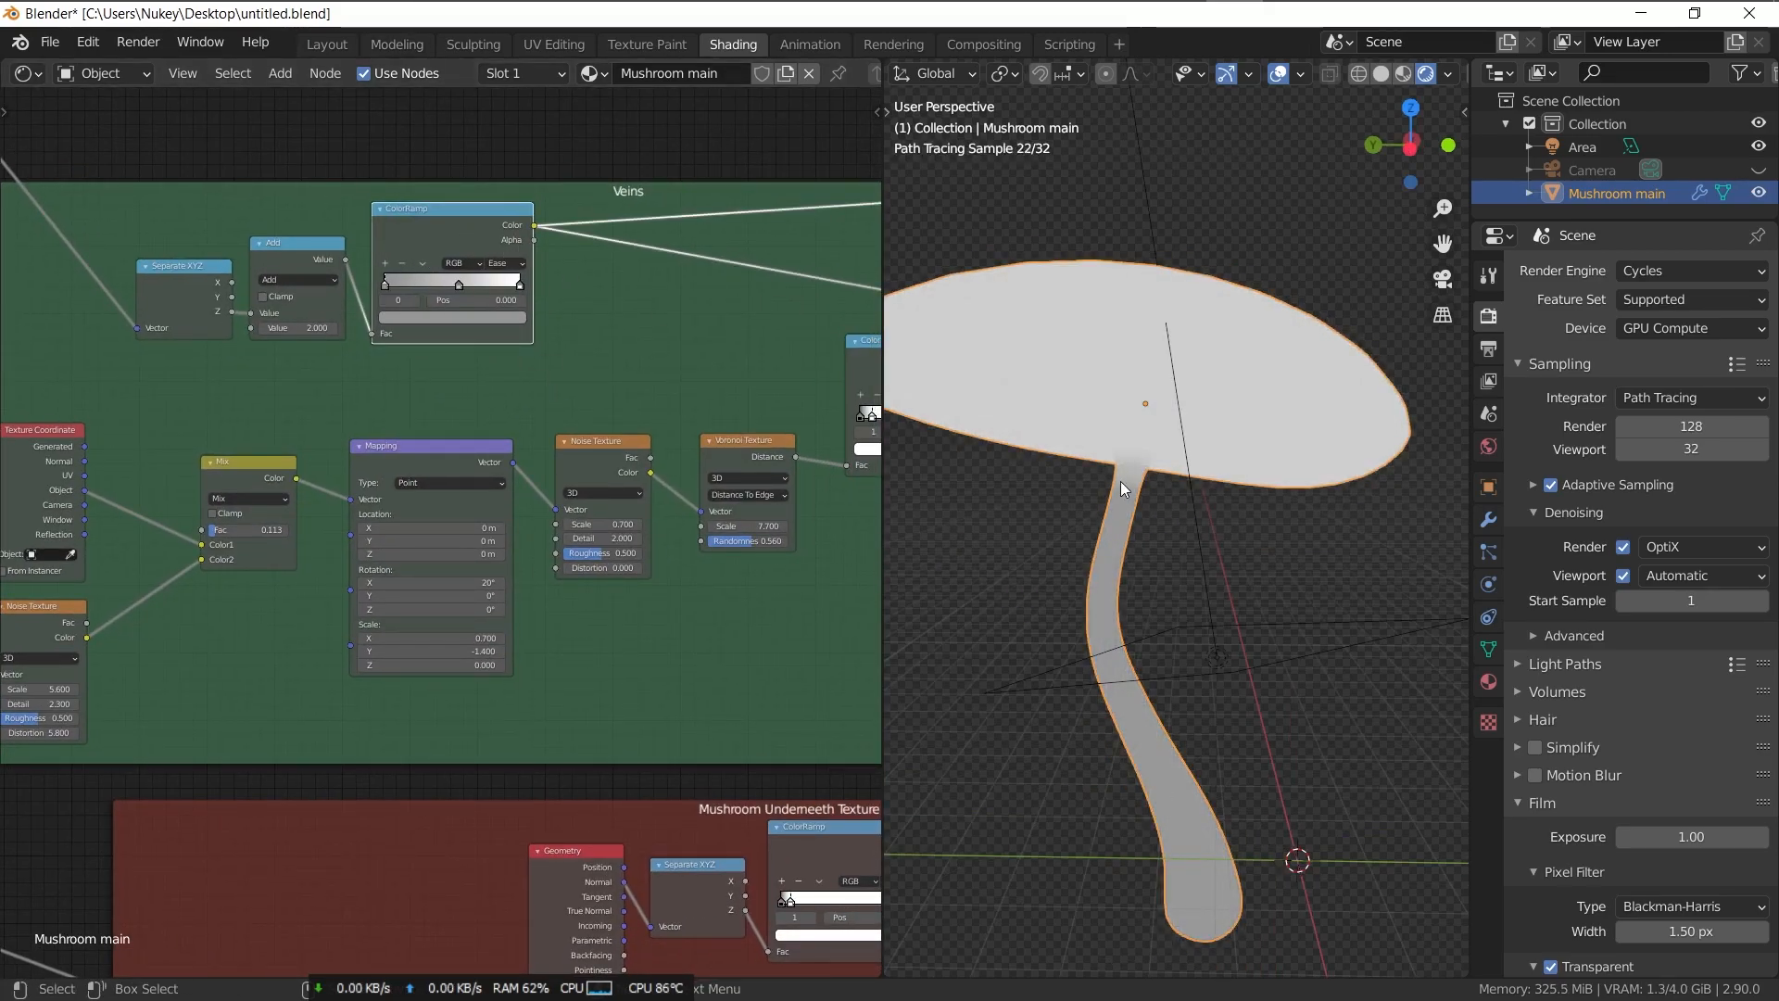
middle_drag(616, 445, 249, 426)
ctrl+shift+click(426, 349)
ctrl+shift+click(426, 348)
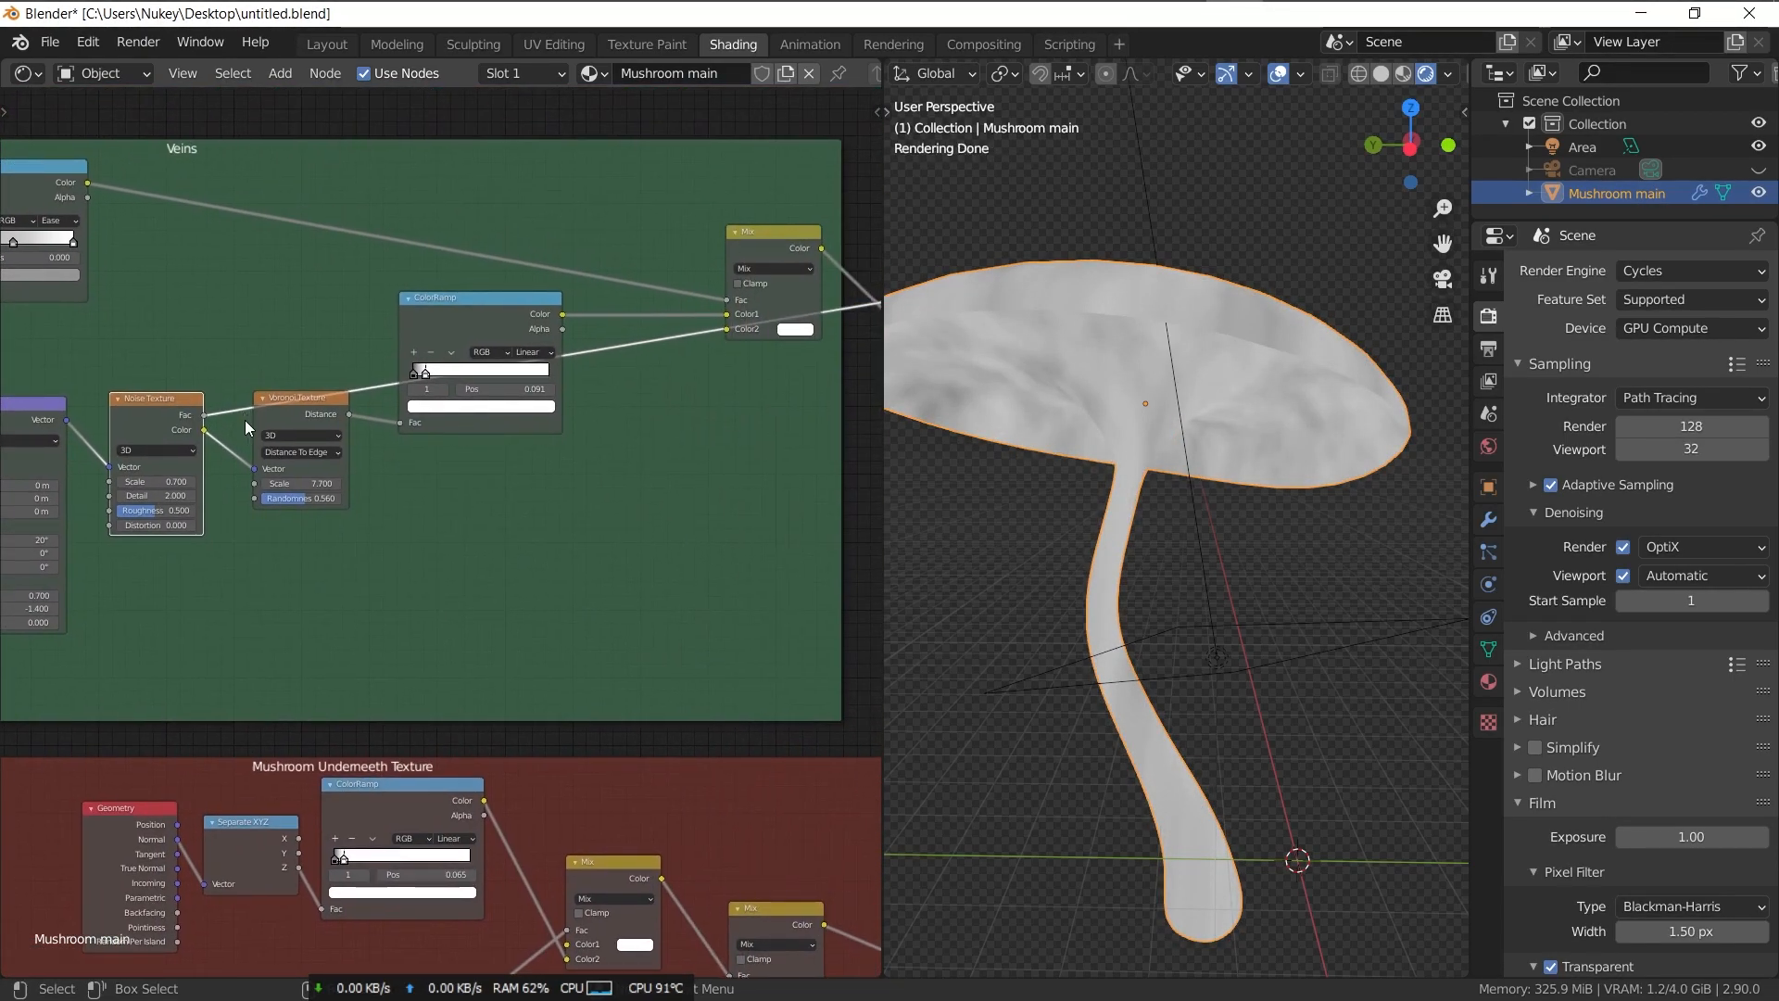
ctrl+shift+click(511, 314)
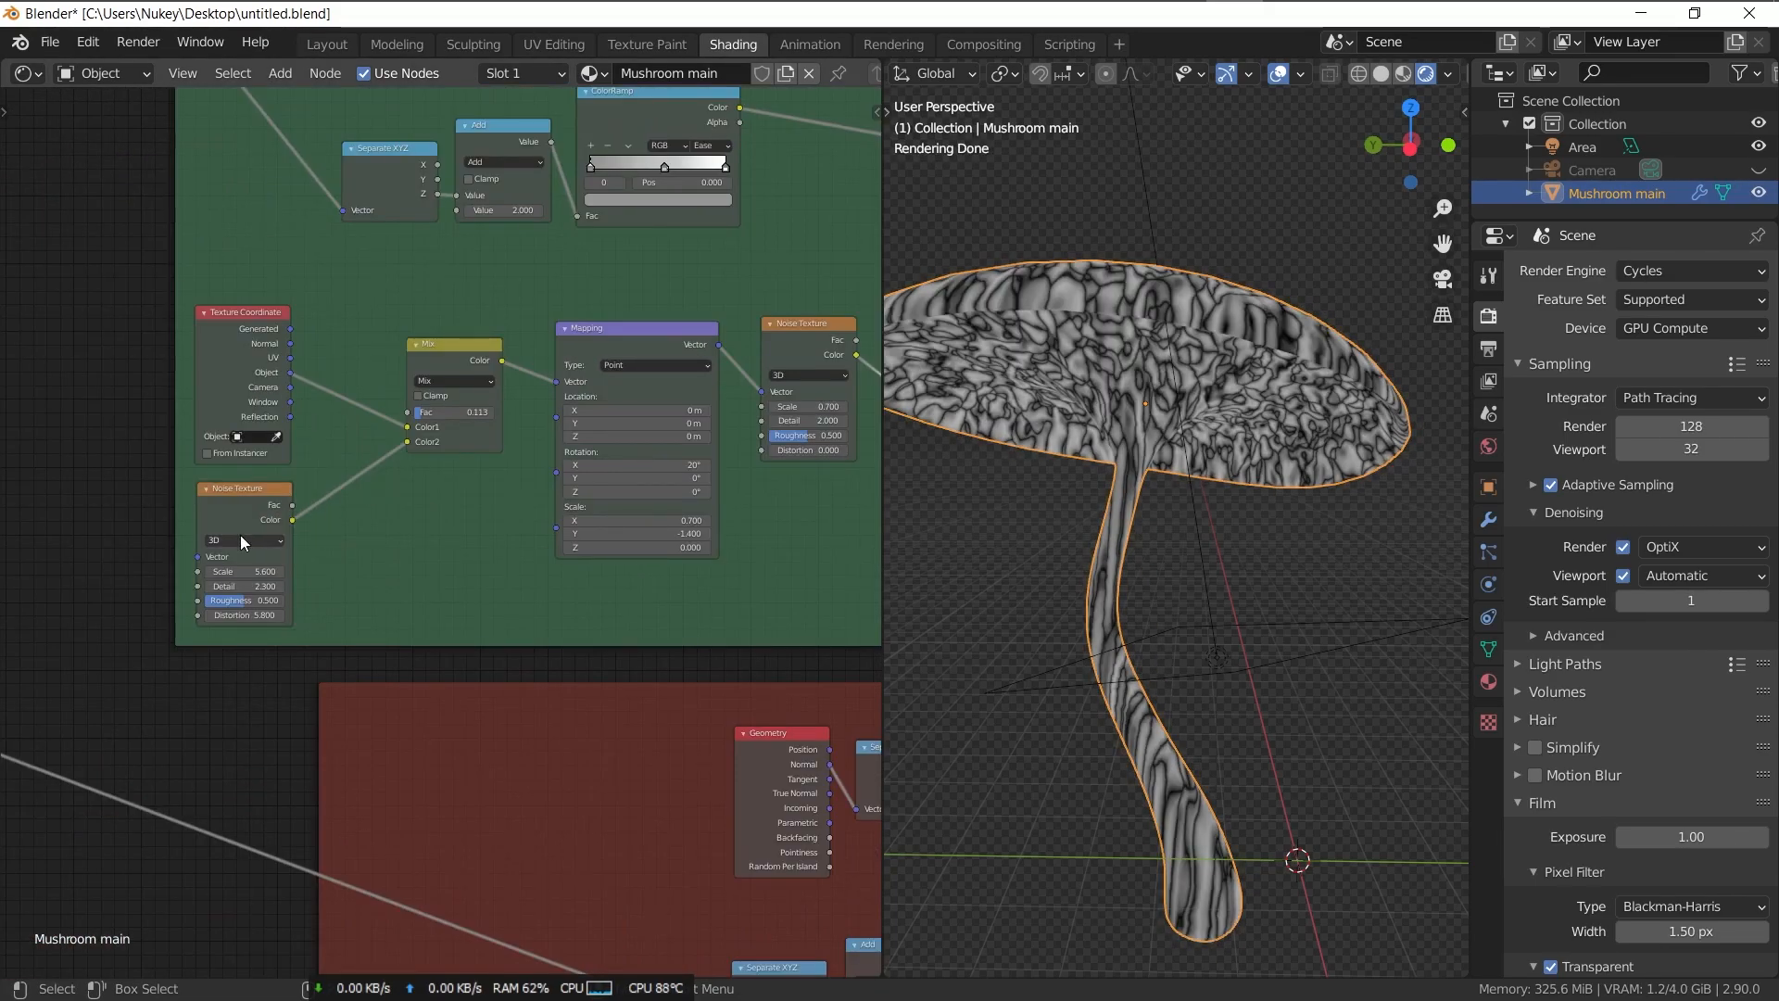
ctrl+shift+click(244, 504)
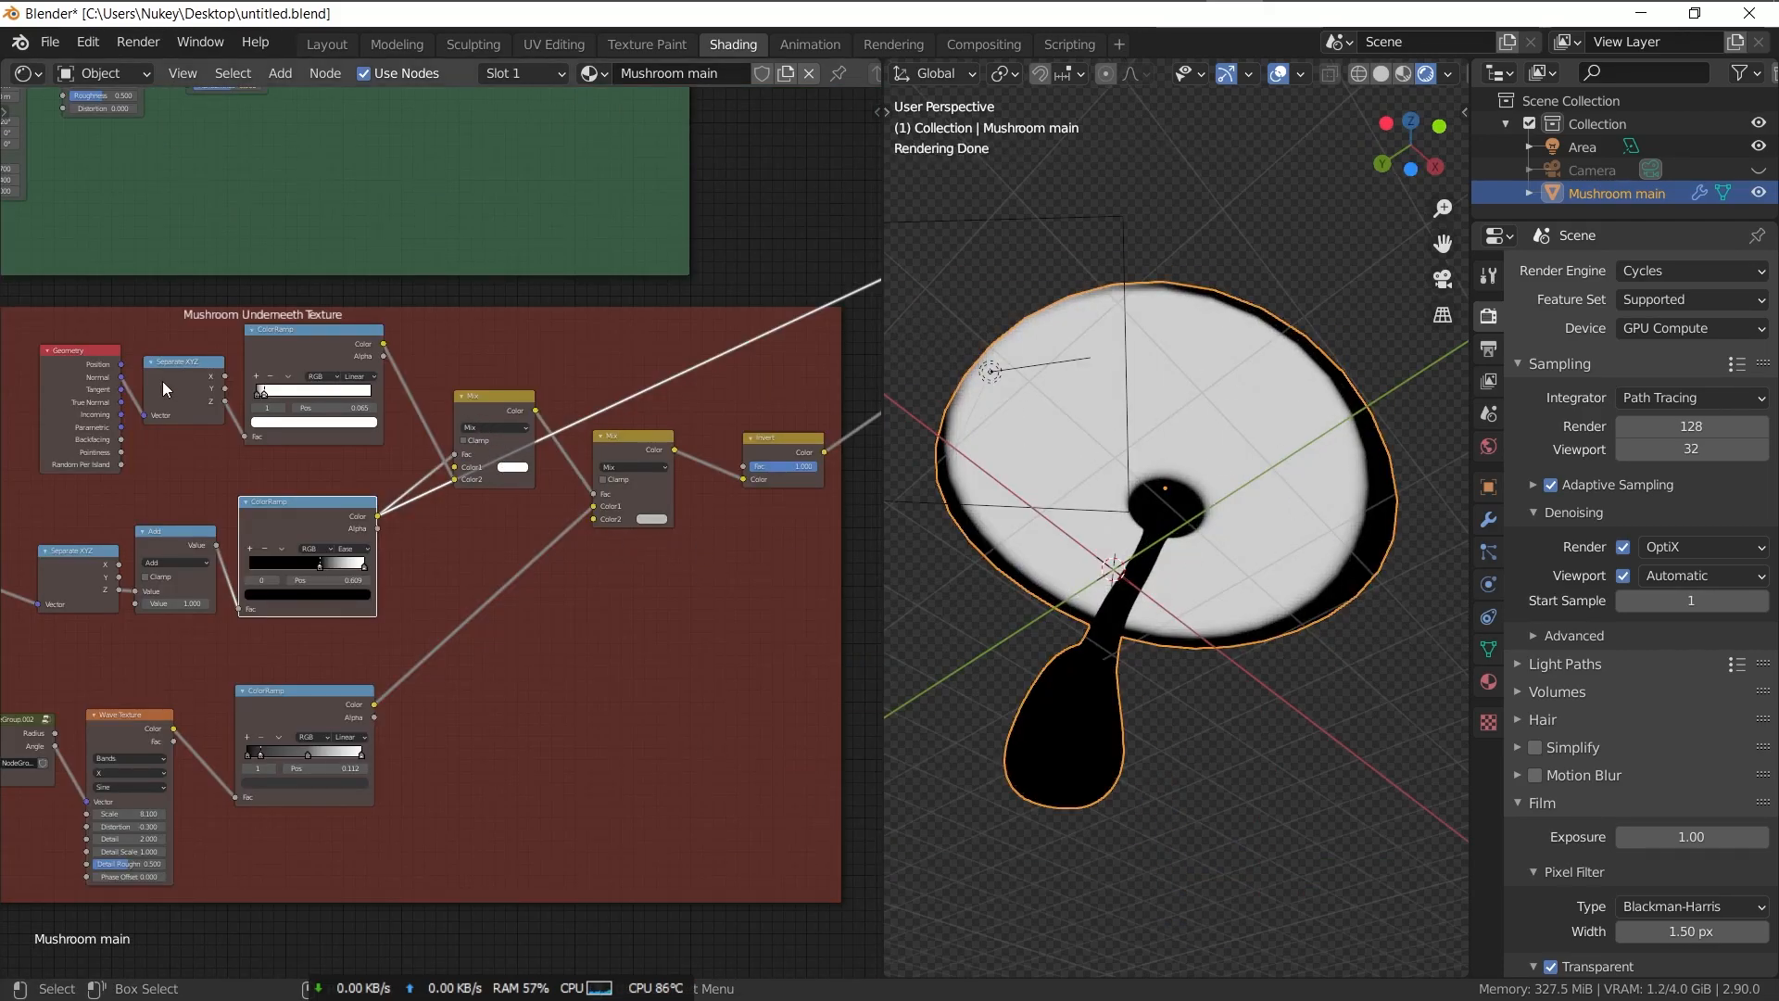
- Preview the underneath texture frame's two Mix nodes and wave ColorRamp, and inspect the inside of its radial node group
ctrl+shift+click(475, 415)
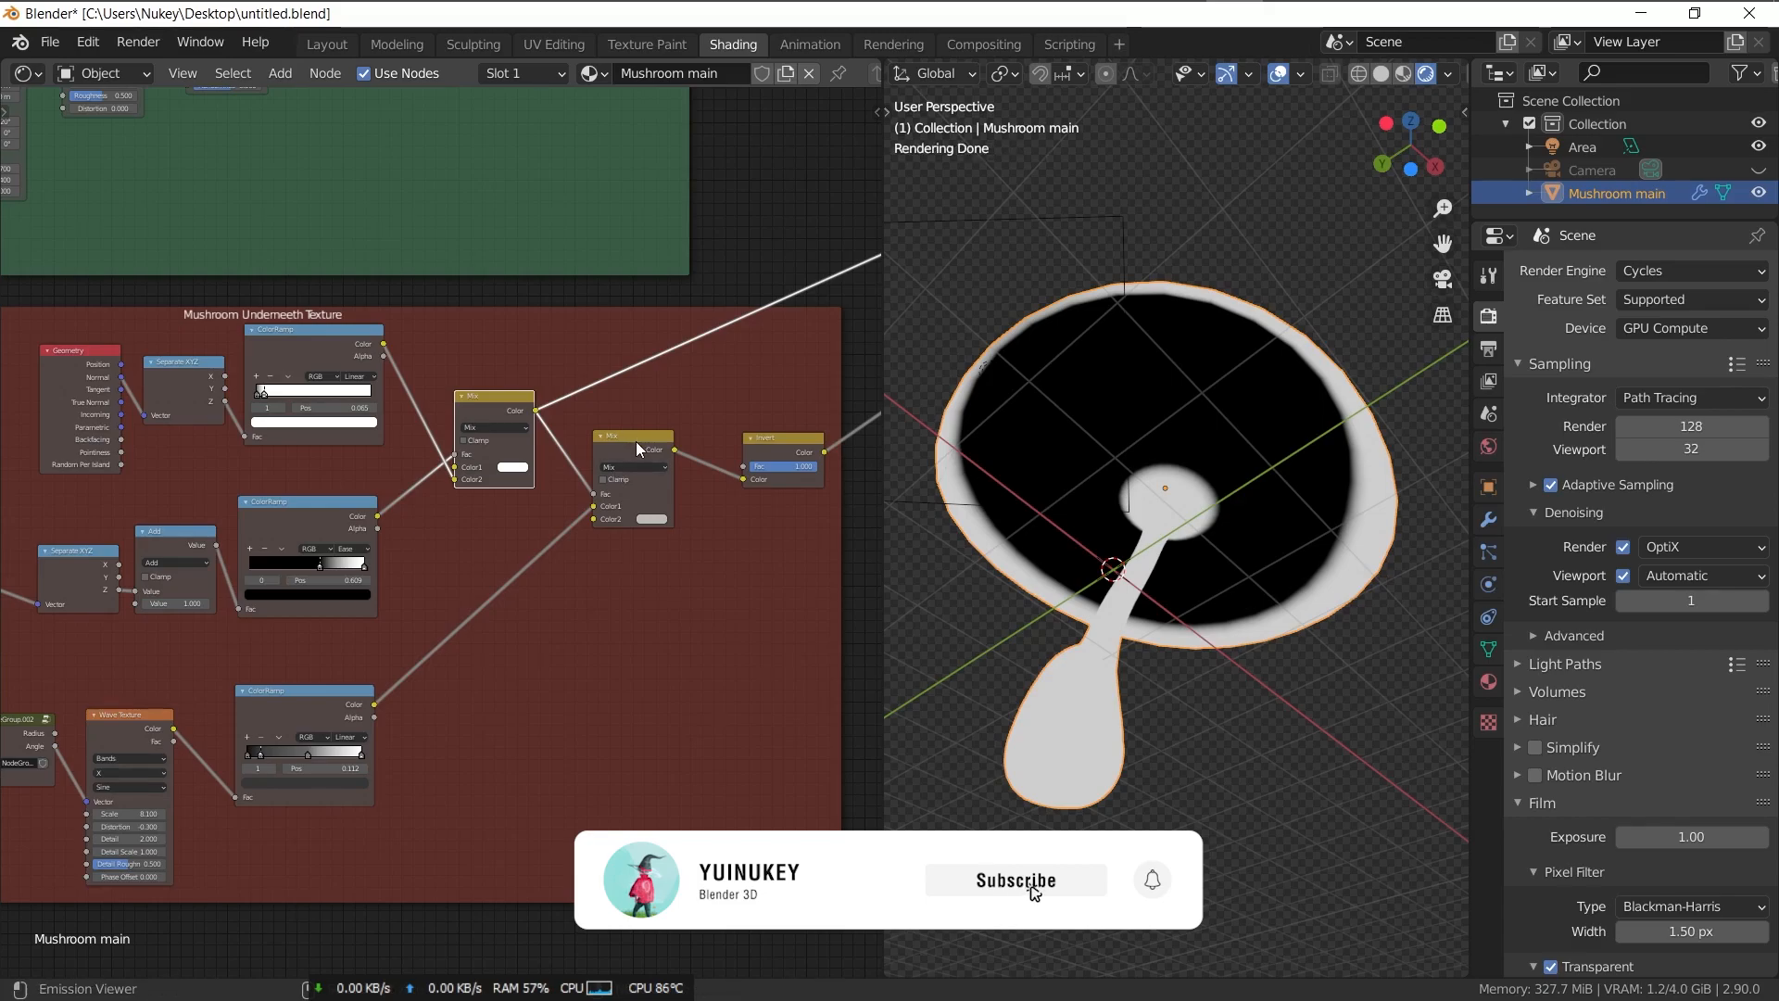
middle_drag(1186, 611, 987, 498)
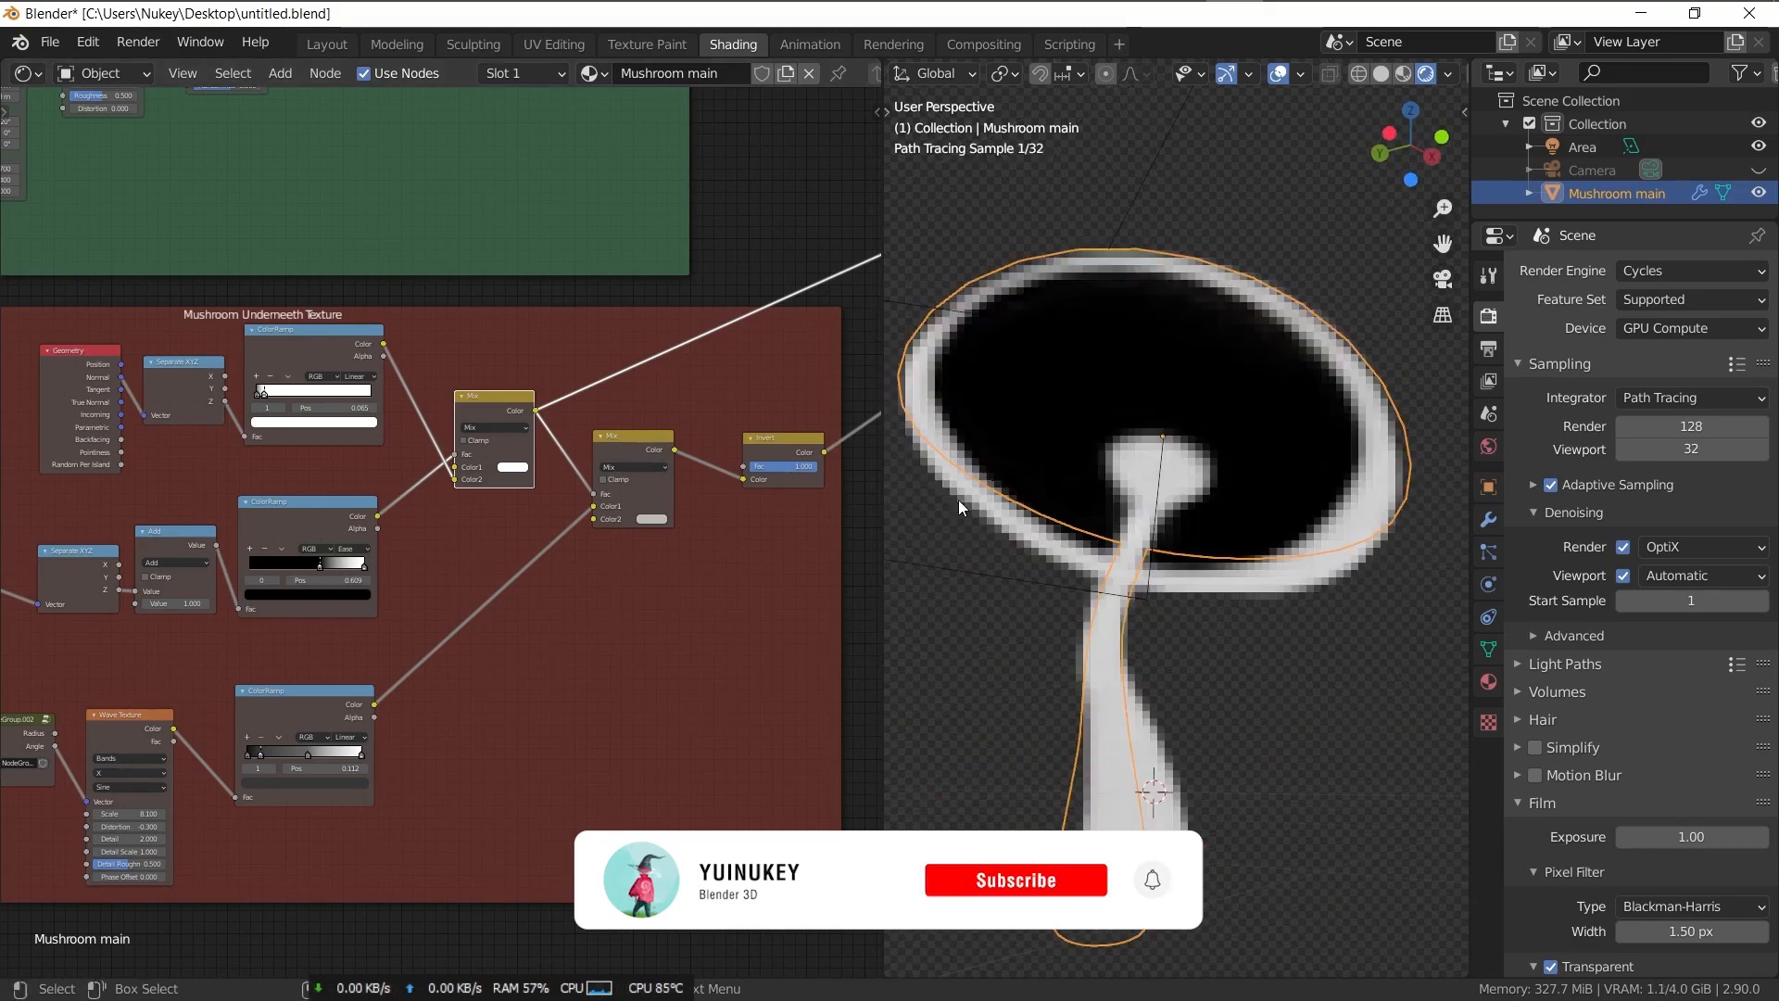
ctrl+shift+click(626, 447)
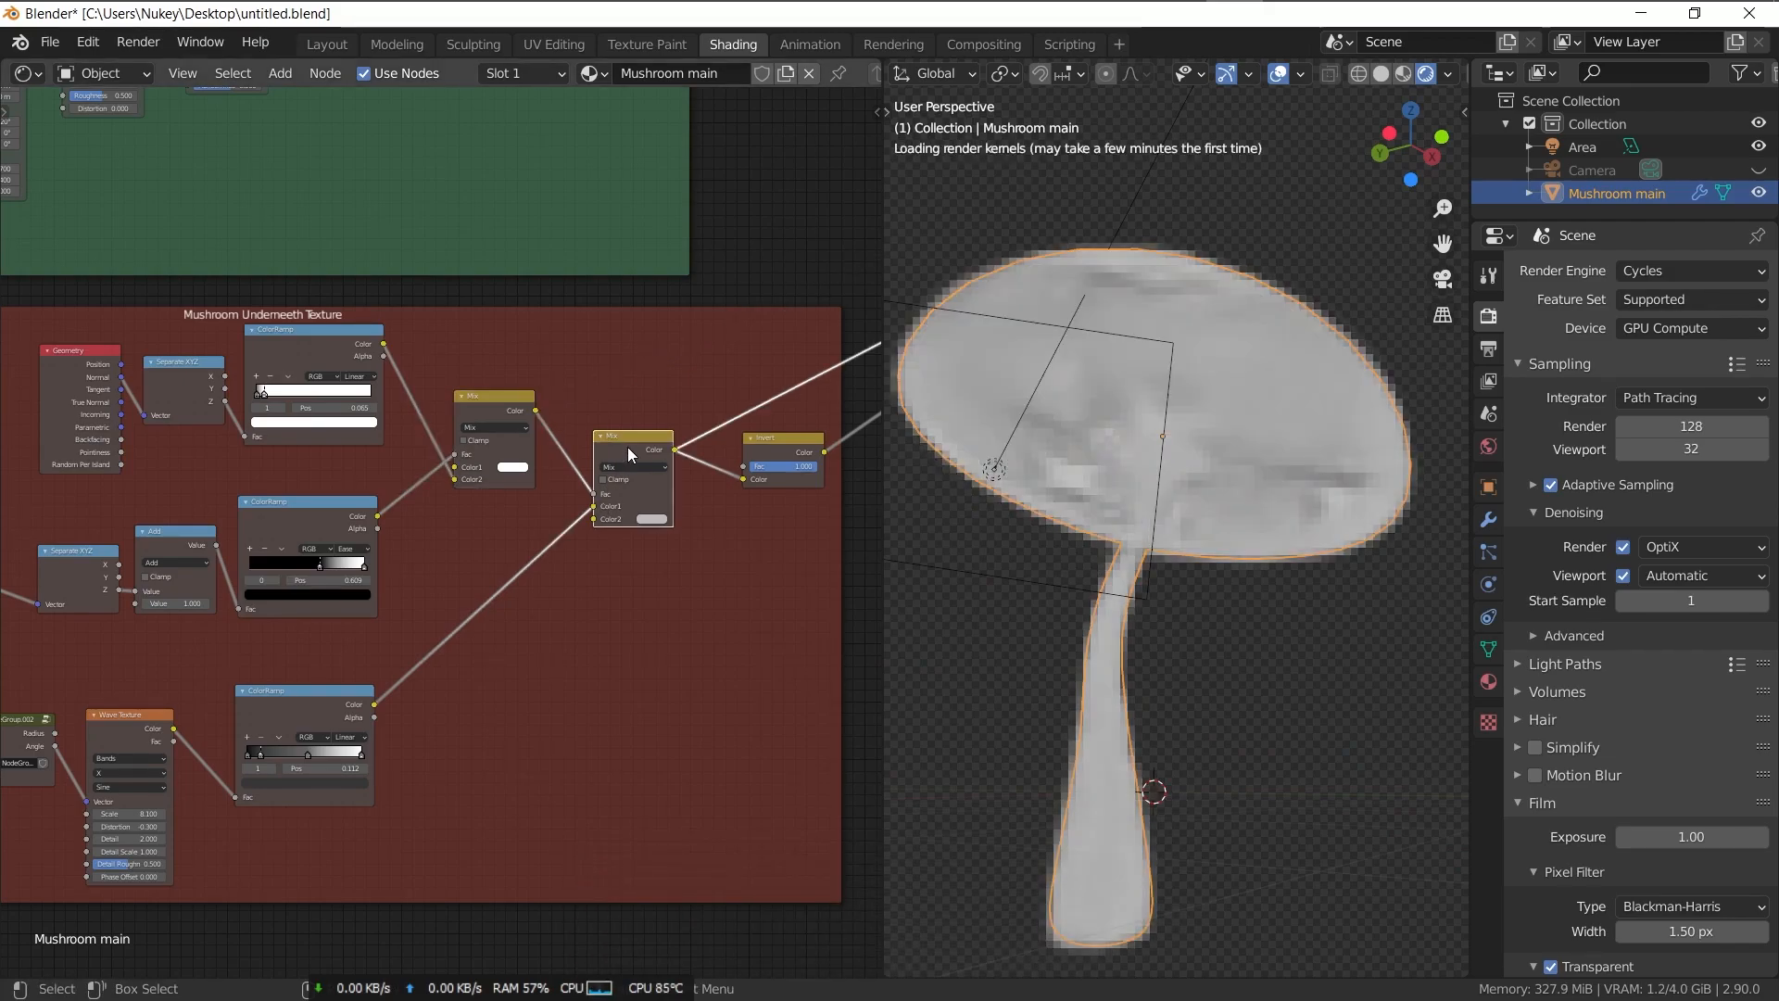
ctrl+shift+click(653, 491)
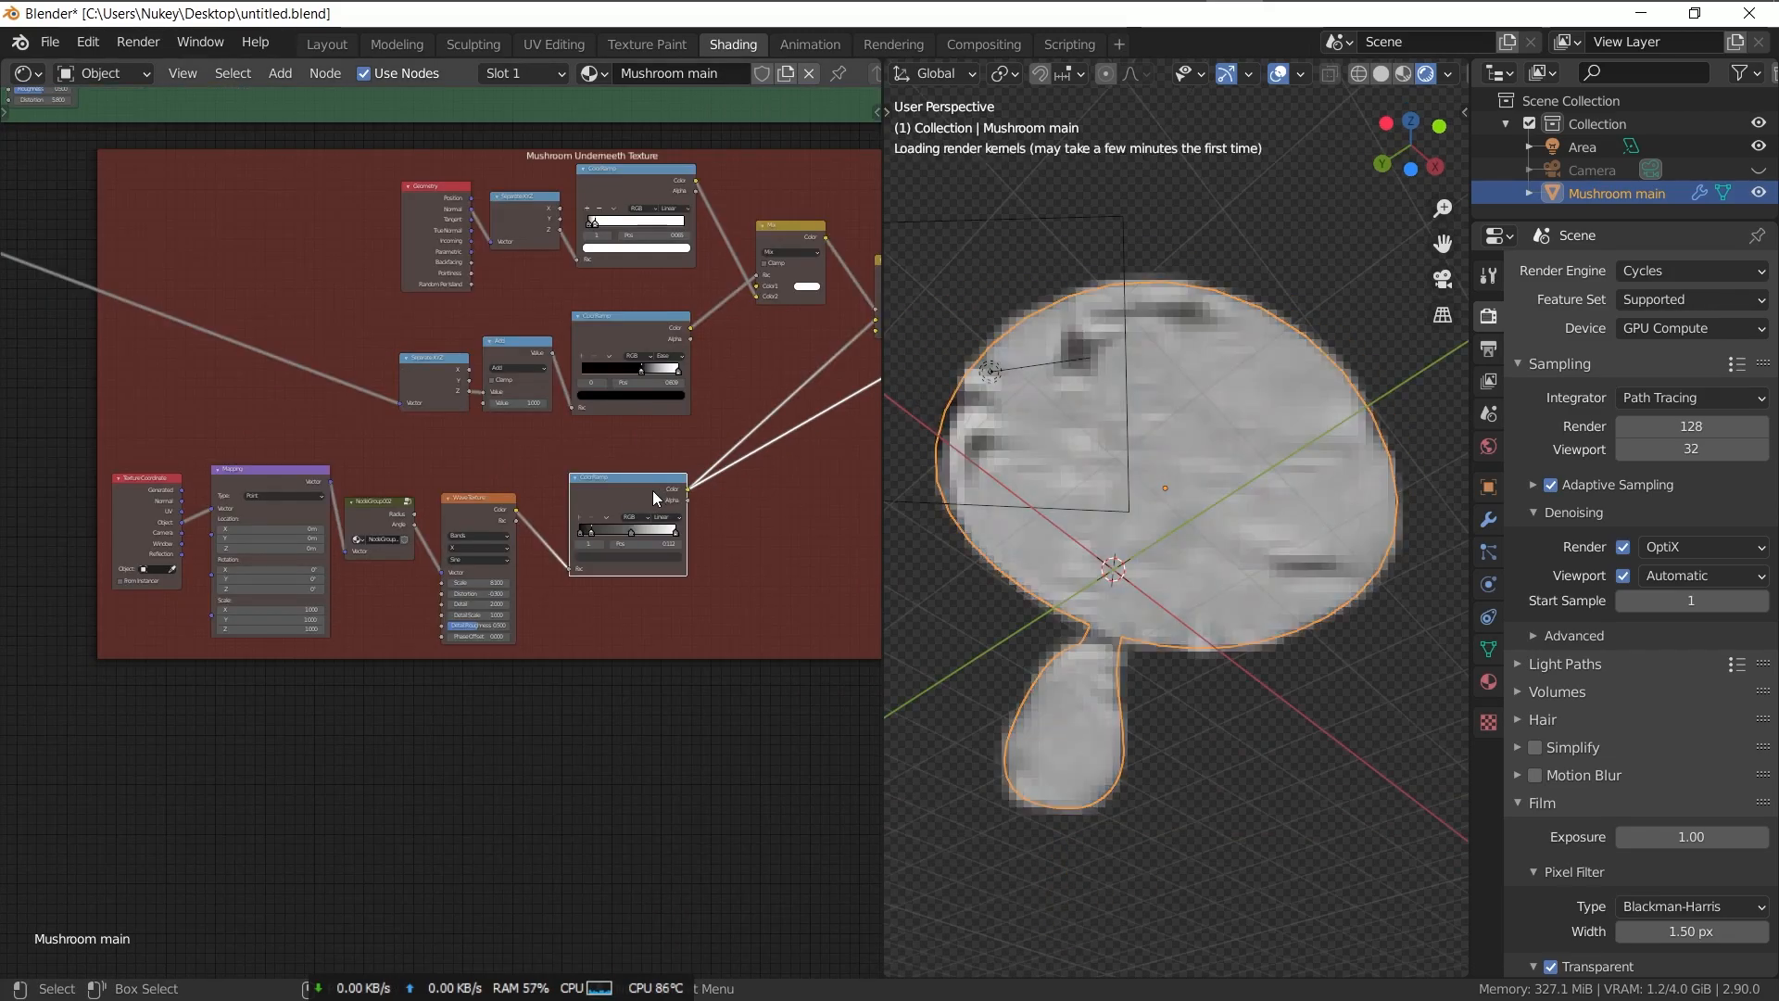
click(380, 511)
key(Tab)
scroll(409, 534, up, 3)
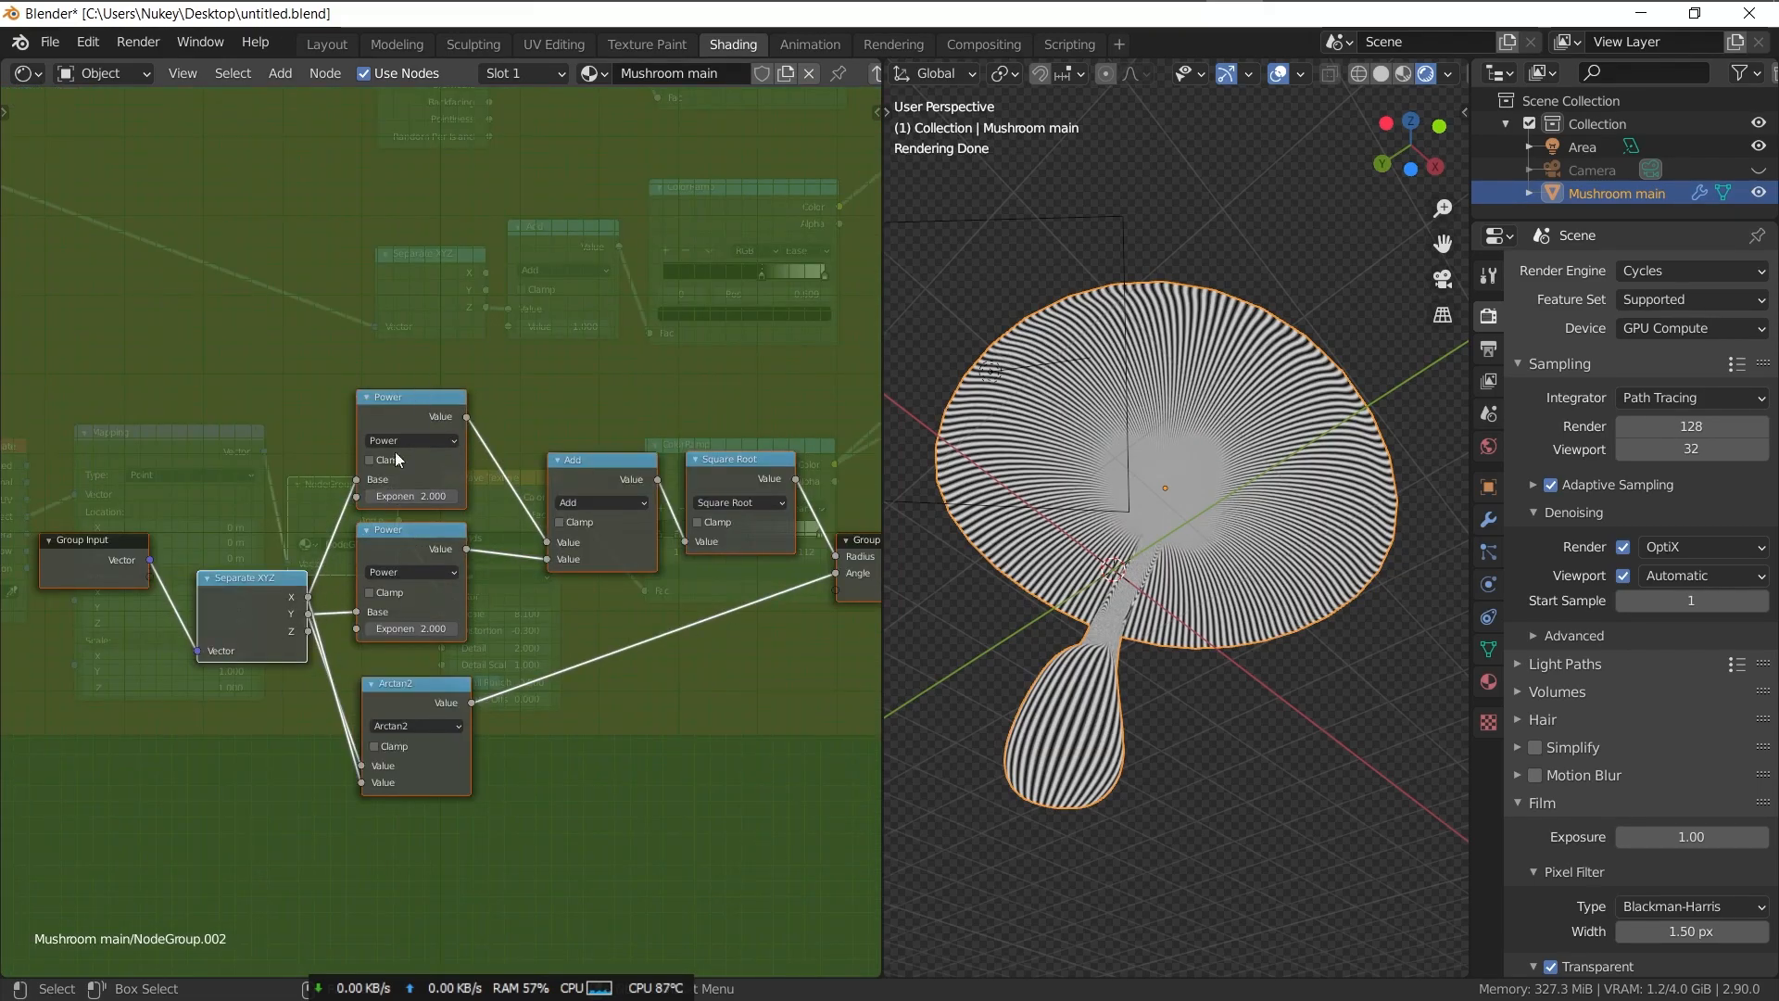
key(Tab)
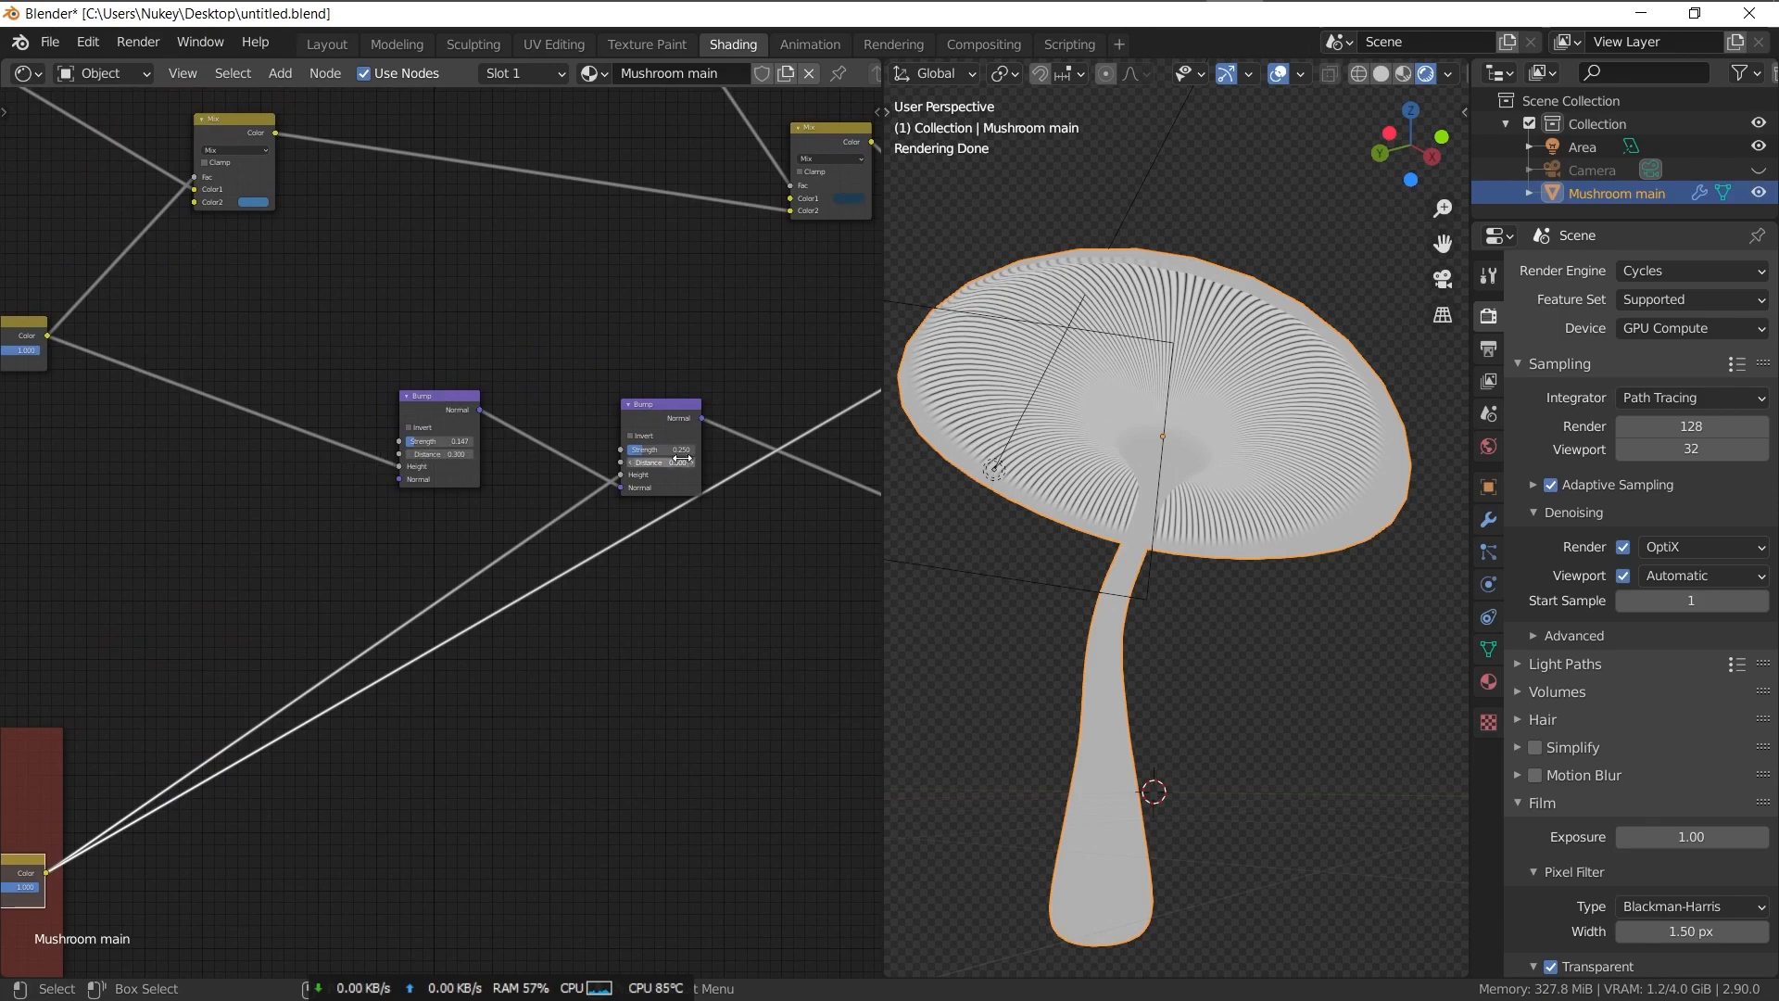
- Preview the mushroom's Principled BSDF alone and the final Mix Shader that blends it with the translucent shader
middle_drag(665, 459, 61, 638)
ctrl+shift+click(430, 420)
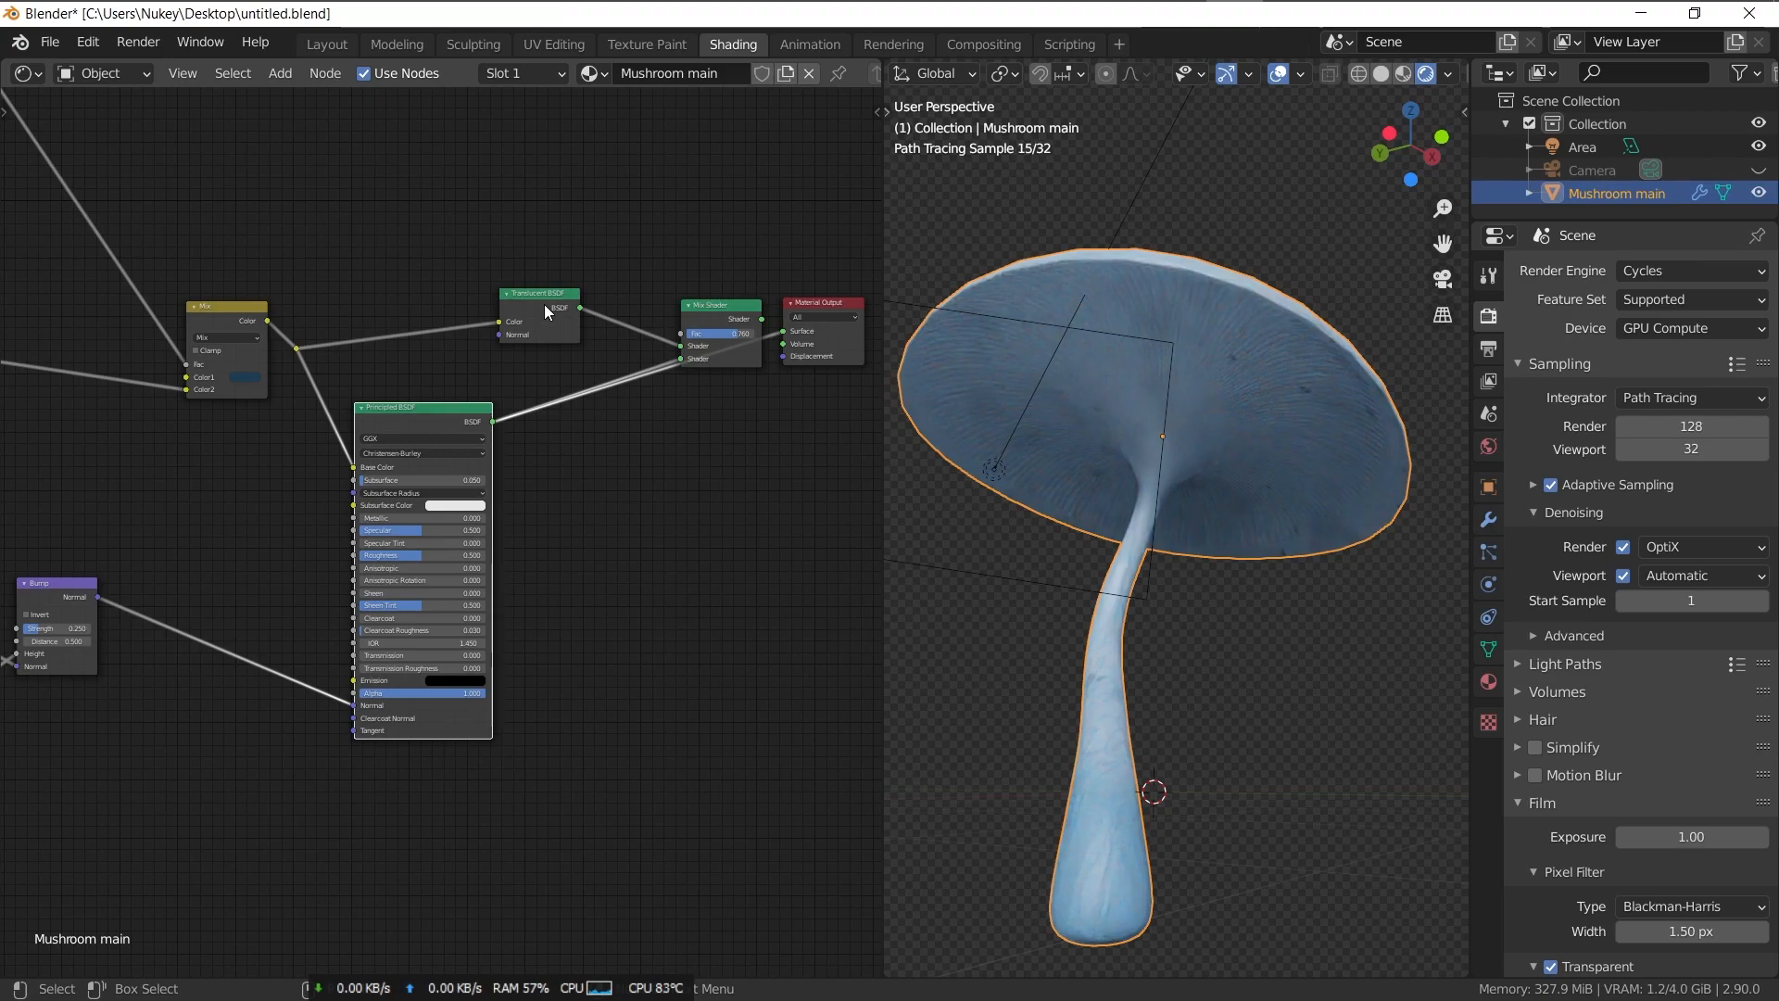
ctrl+shift+click(732, 348)
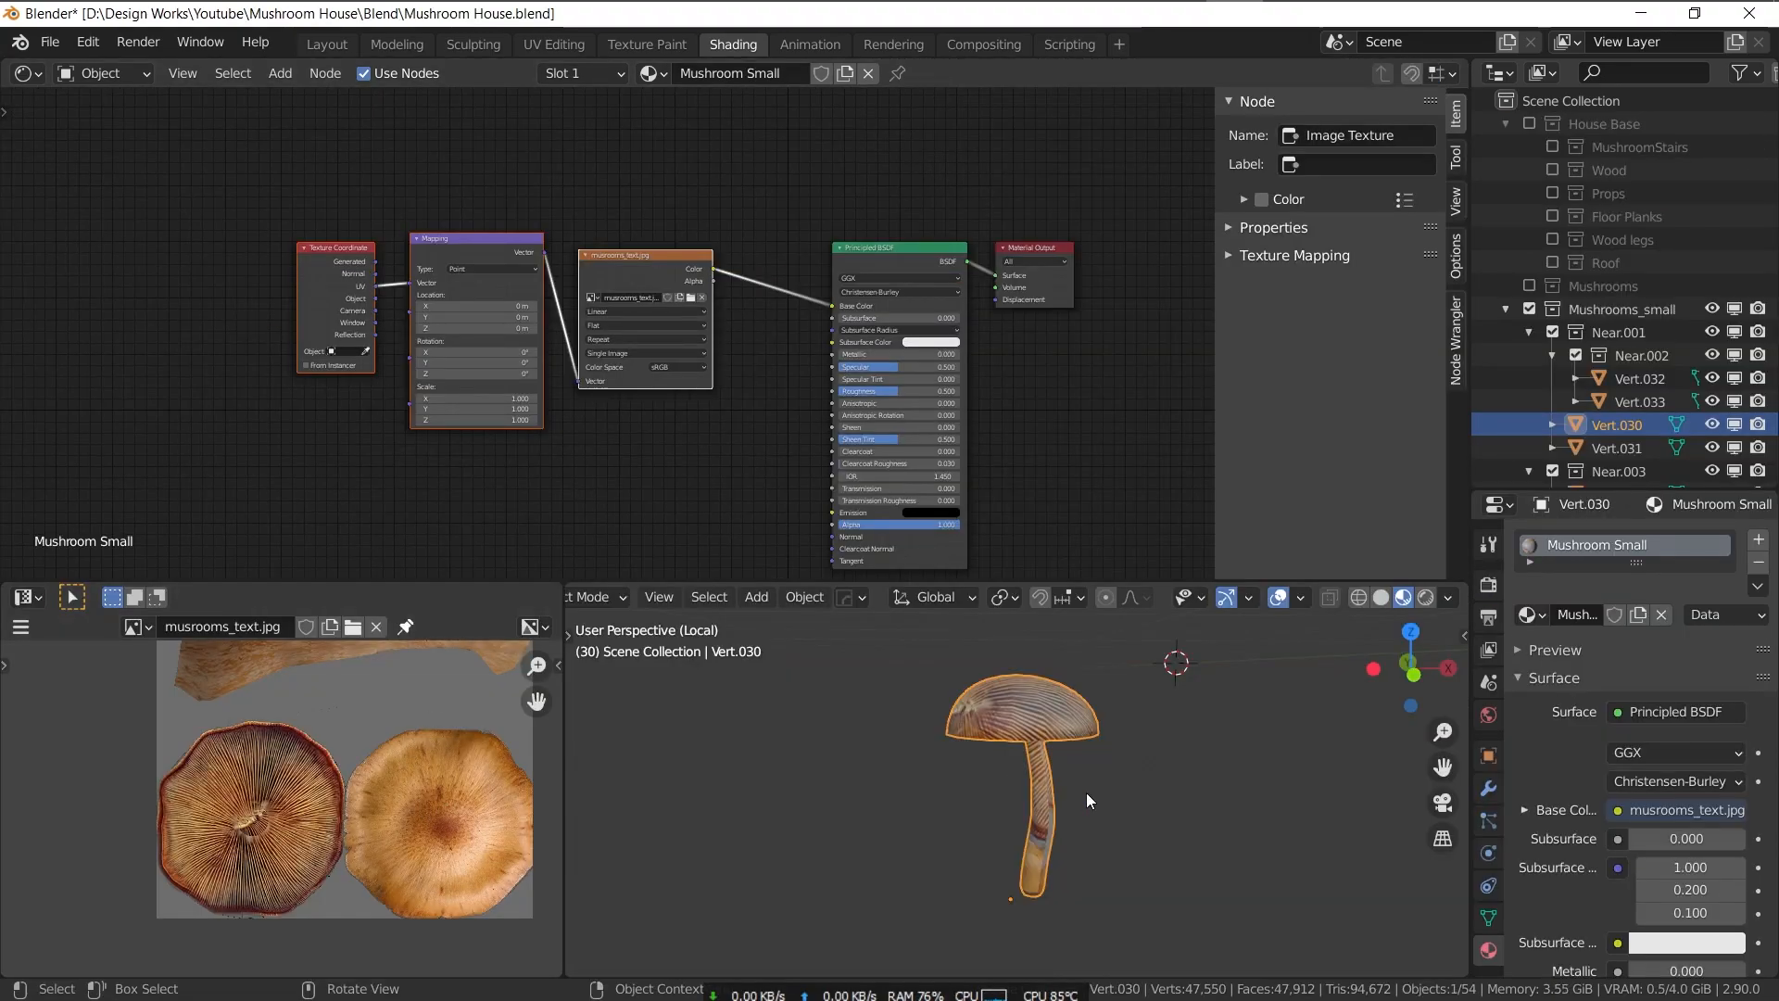
- Scale the small mushroom's cap-top UV island over the smooth cap photo and fit the stem island onto the stem photo
key(Tab)
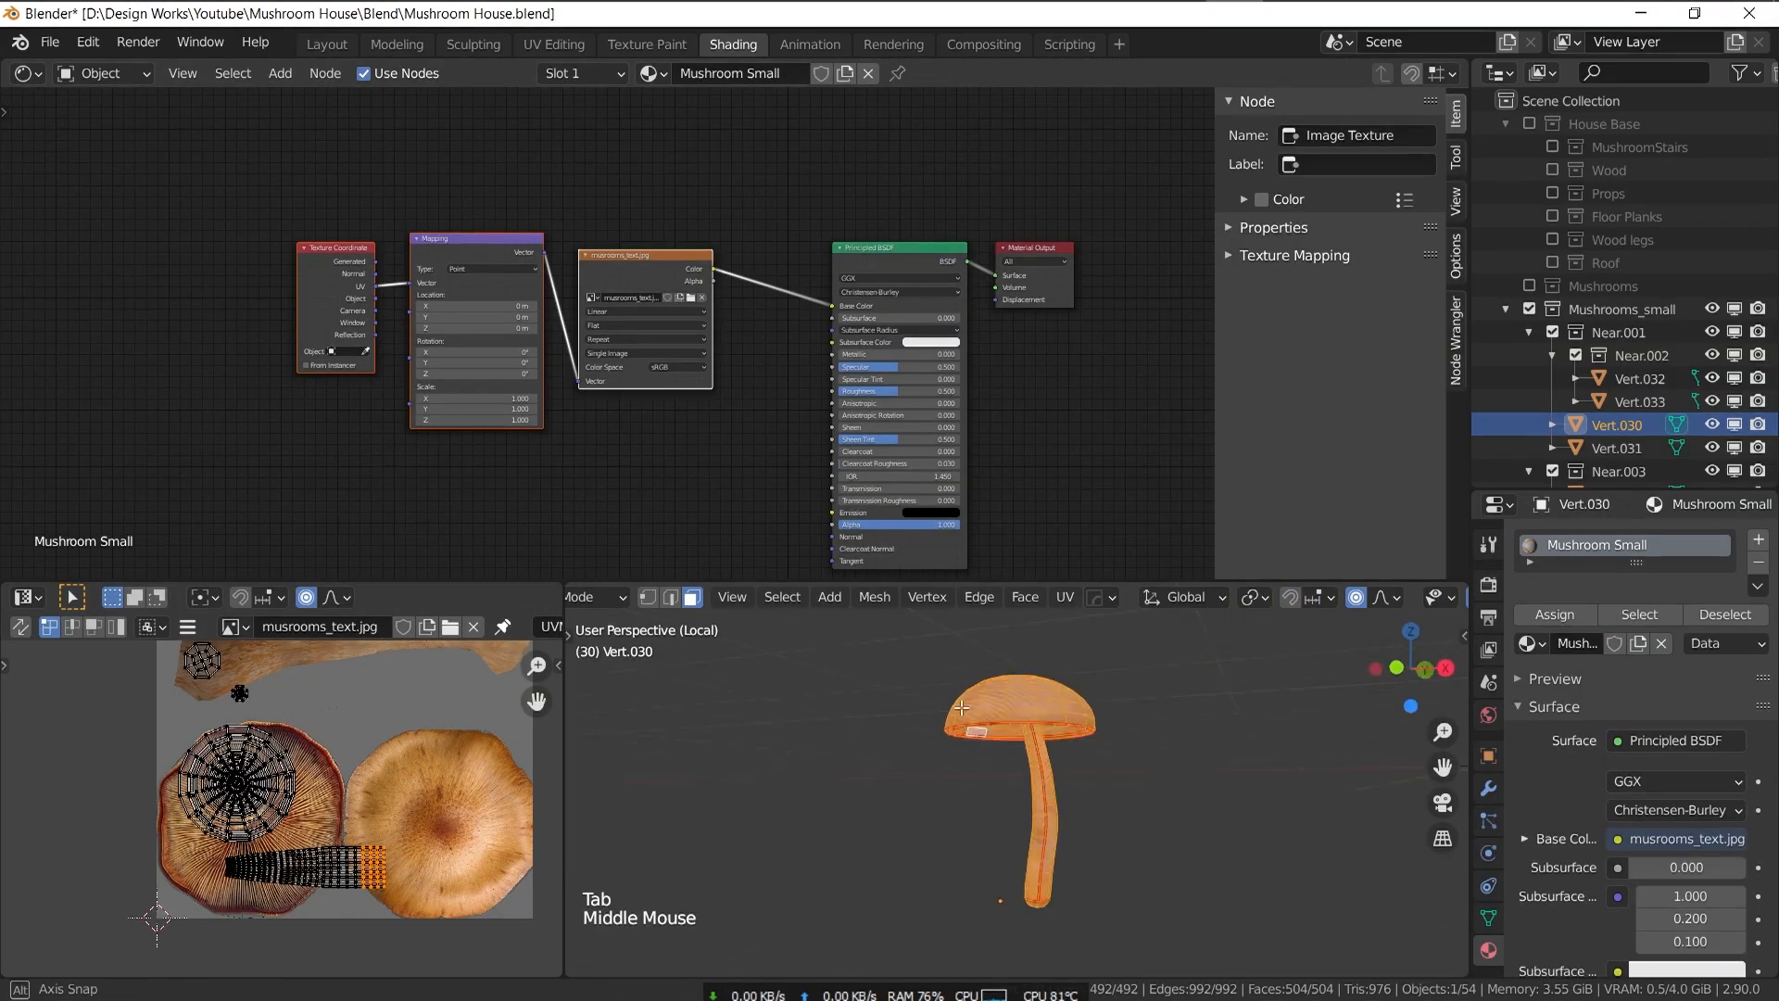
key(ctrl+space)
scroll(1219, 574, up, 3)
key(s)
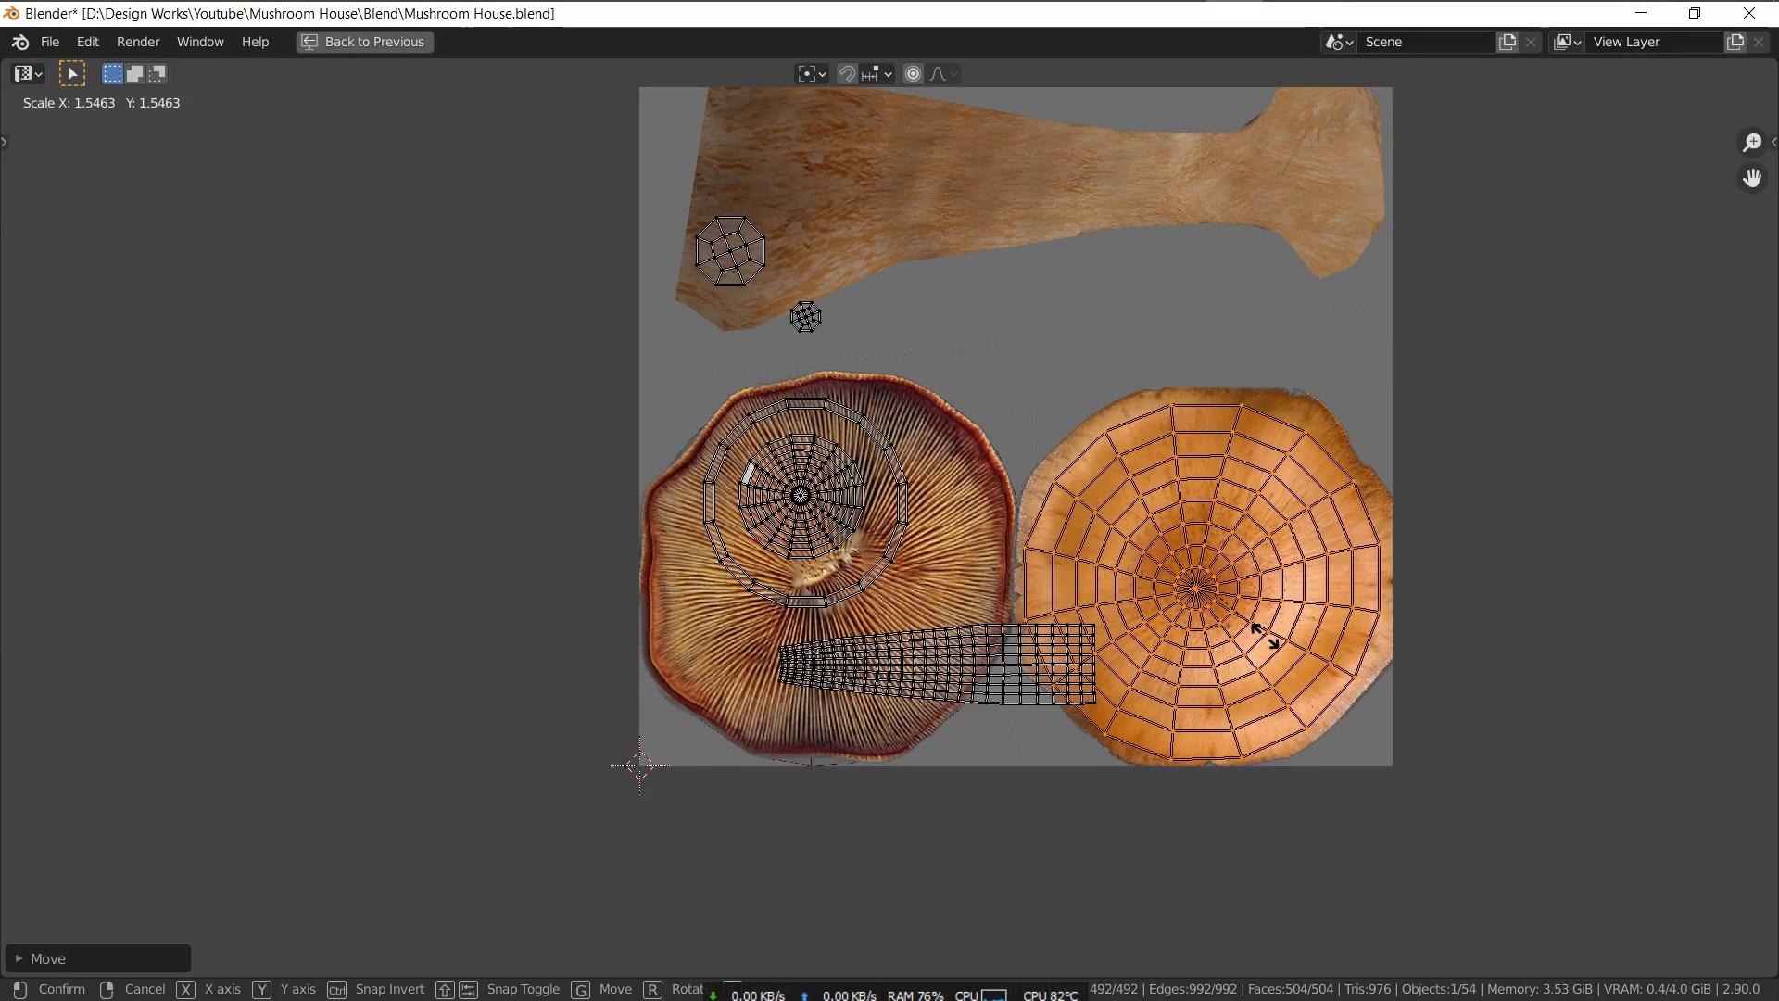
click(918, 647)
key(l)
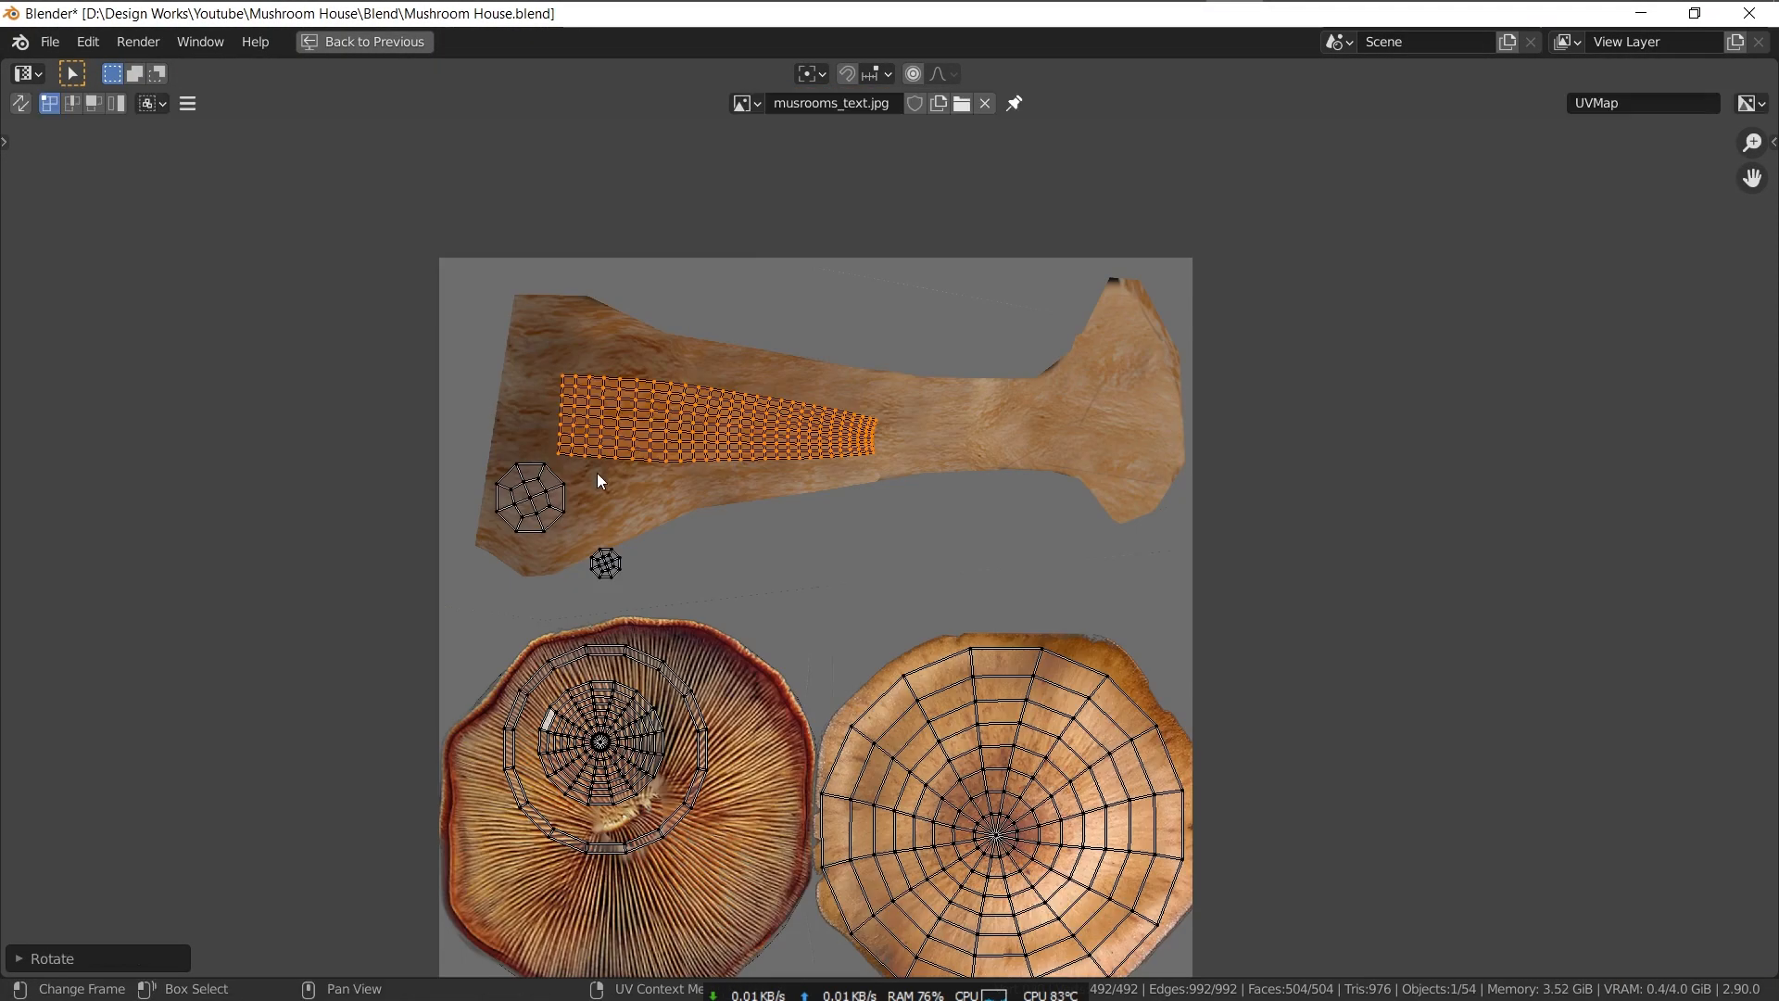
key(s)
- Scale and move the cap's underside UV island to cover the gills photo in musrooms_text.jpg
key(l)
key(s)
click(697, 789)
key(g)
click(707, 795)
key(s)
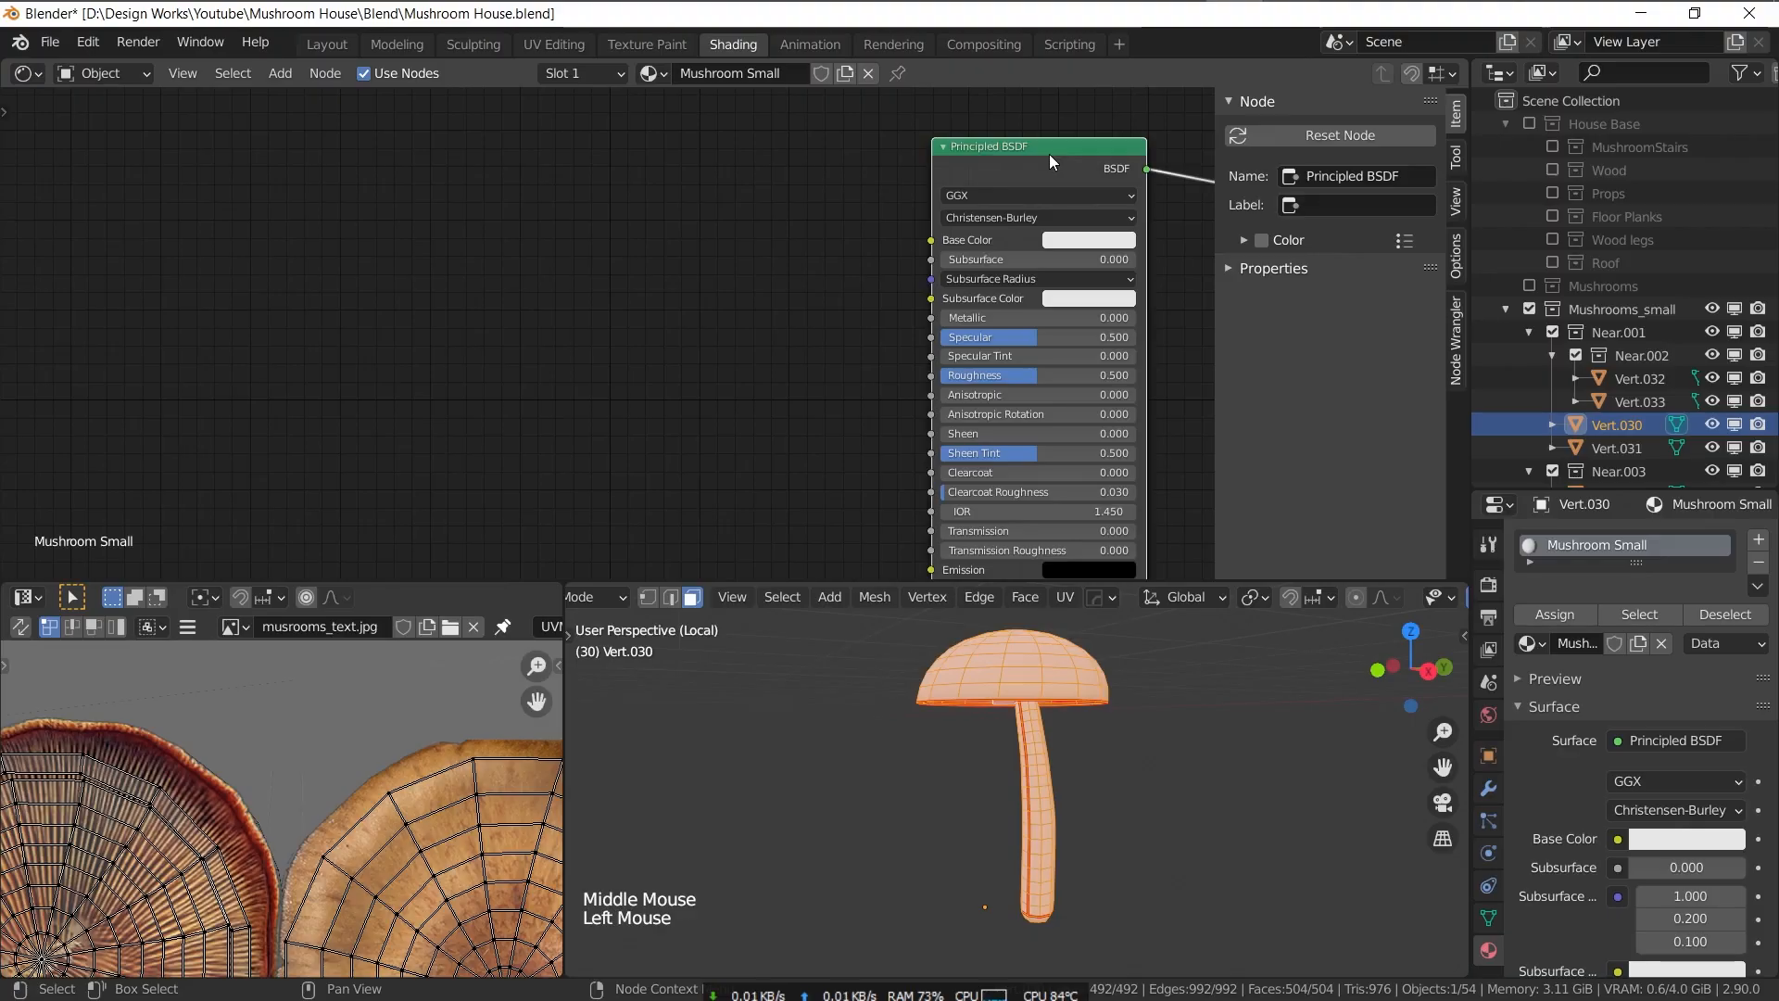
- Add an Image Texture with mapping nodes to the Mushroom Small shader, load musrooms_text.jpg from the textures folder, and leave Edit Mode
click(909, 376)
key(ctrl+t)
drag(909, 376, 744, 189)
click(744, 255)
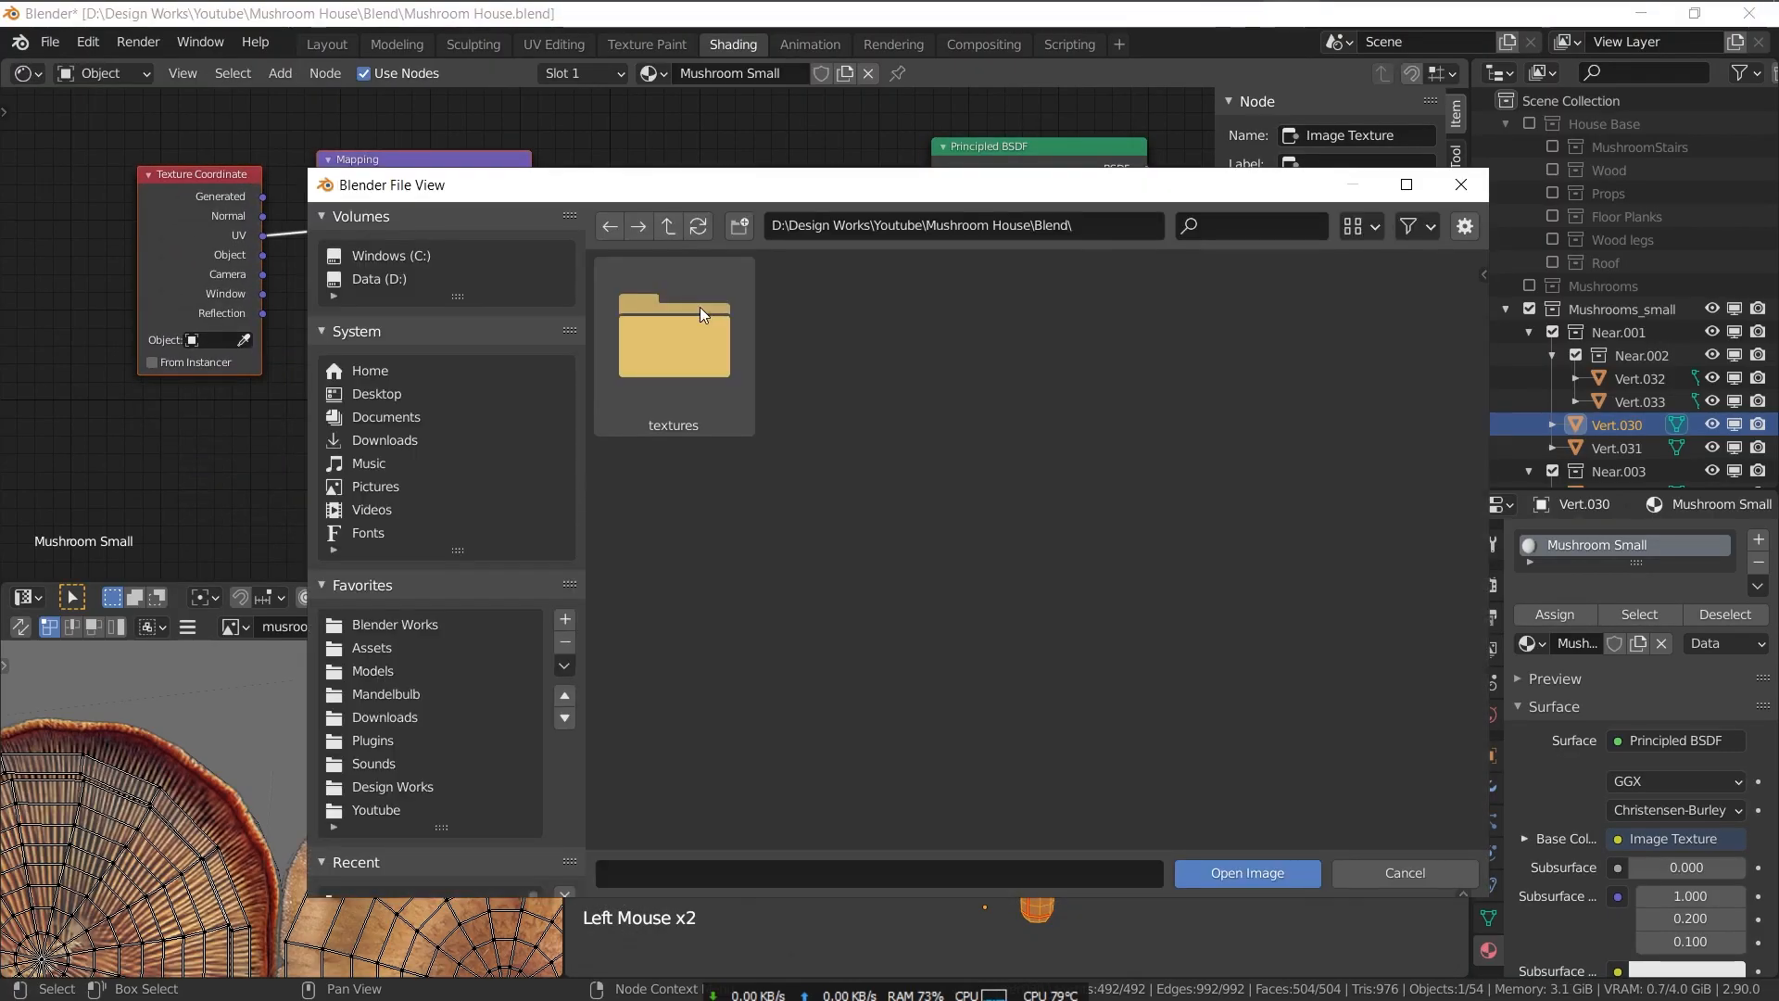
double_click(699, 307)
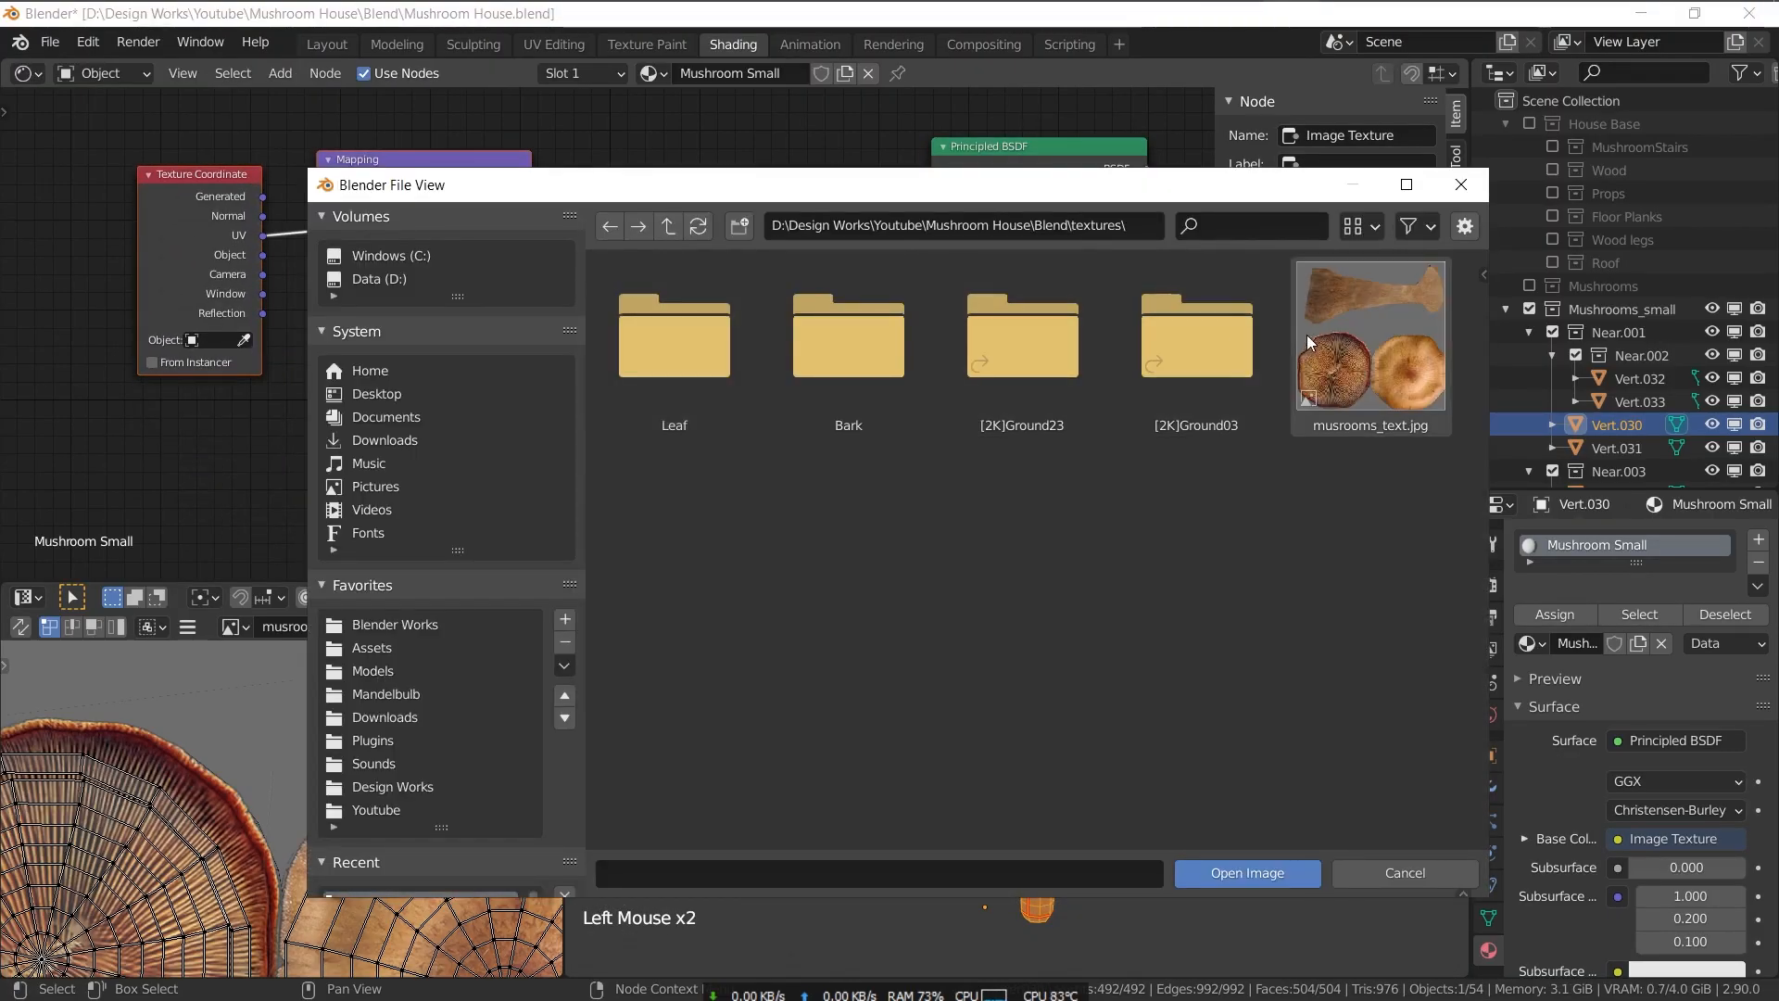
double_click(1369, 338)
click(1114, 713)
middle_drag(1114, 712, 1098, 746)
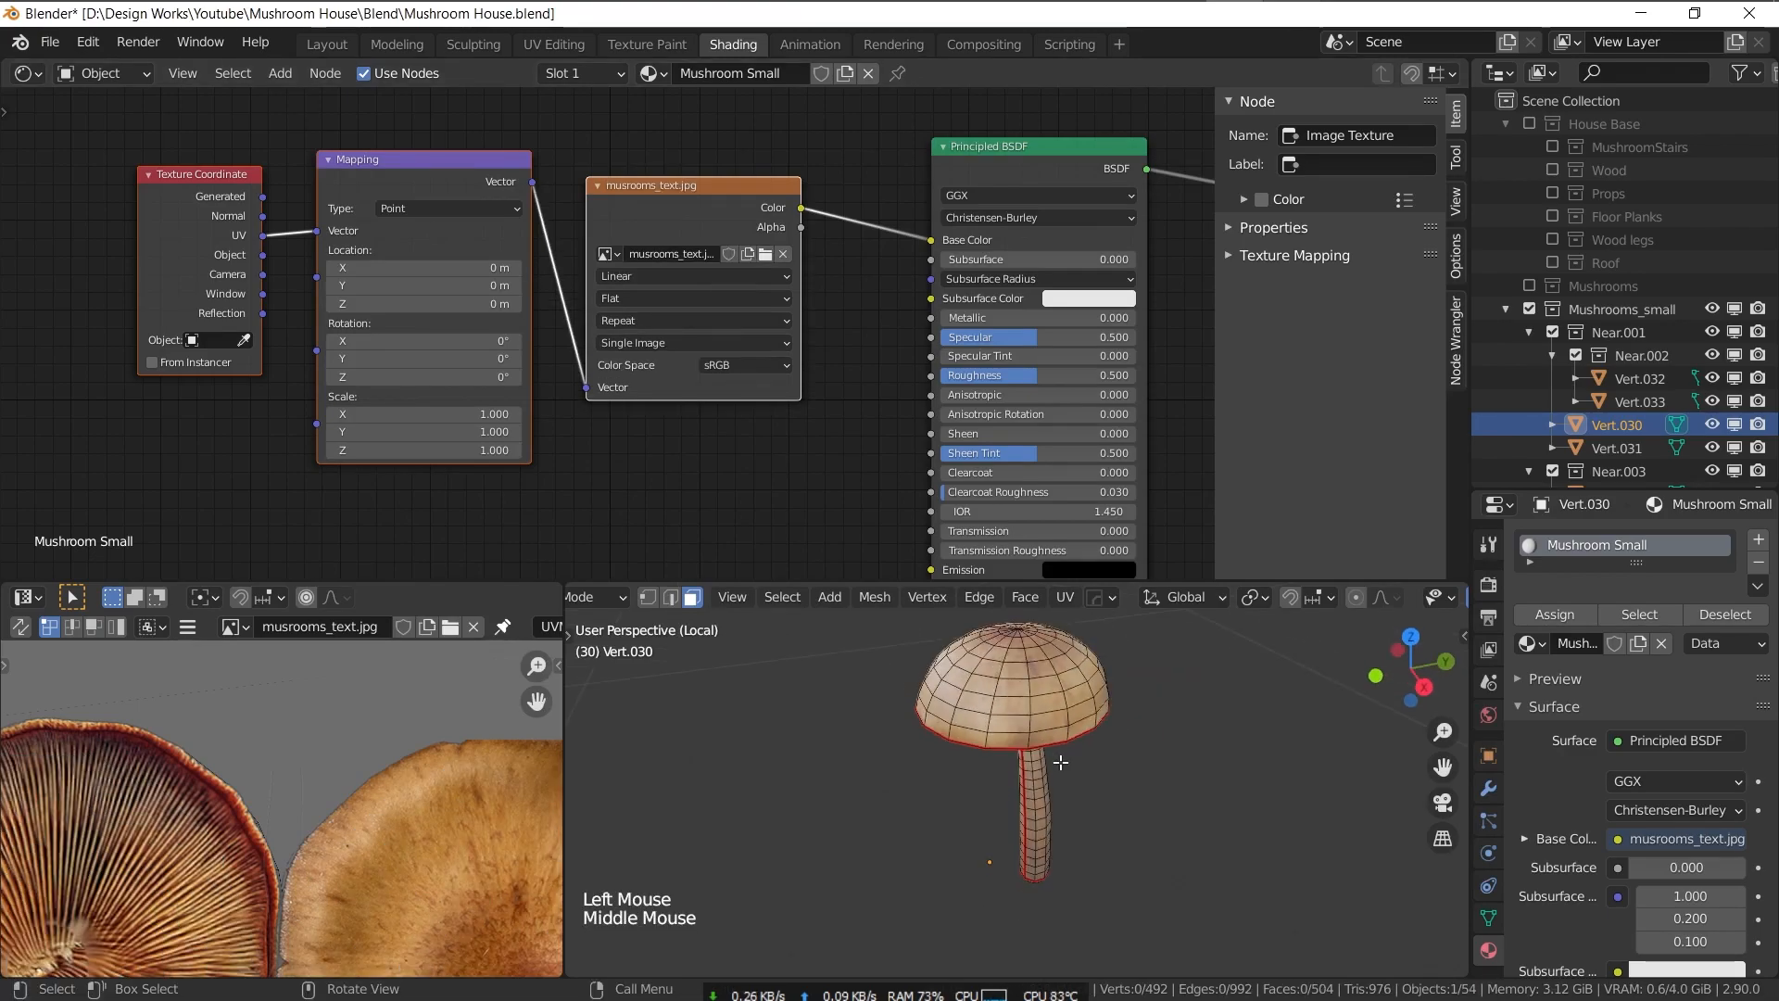
key(Tab)
- Add a Bump node driven by the mushroom image's color and connect it to the Principled BSDF's Normal
scroll(819, 419, down, 4)
key(shift+a)
click(834, 467)
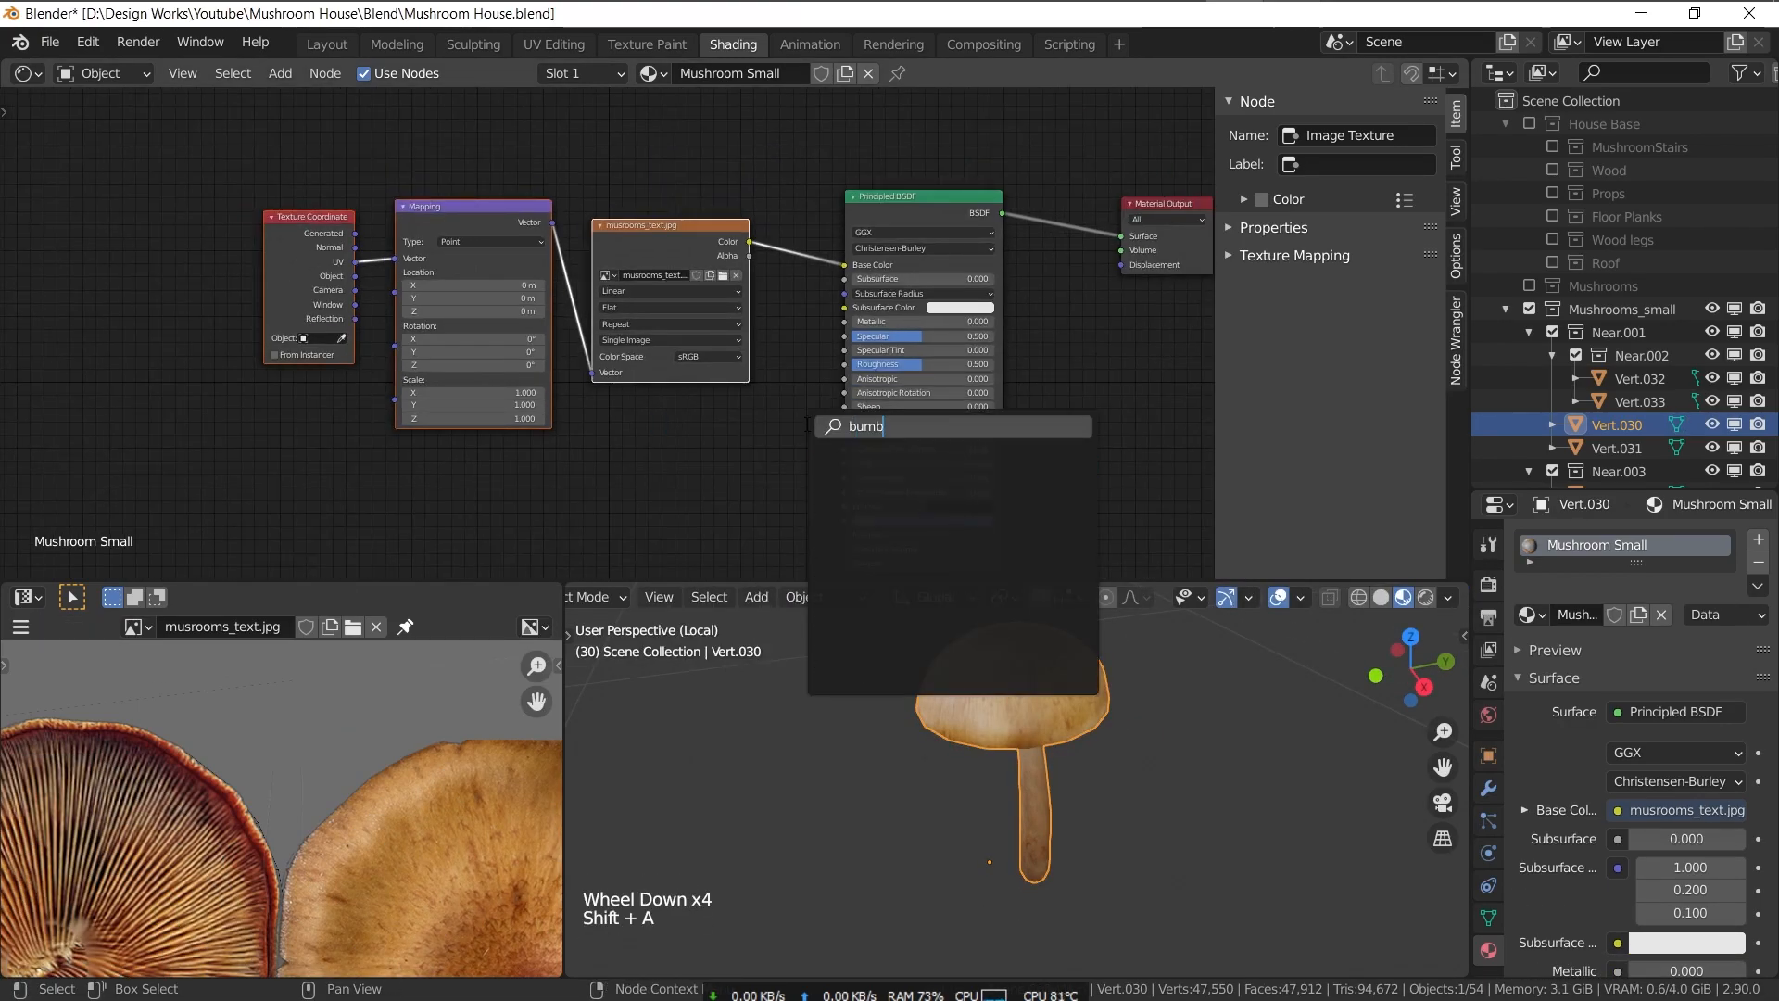
key(shift+a)
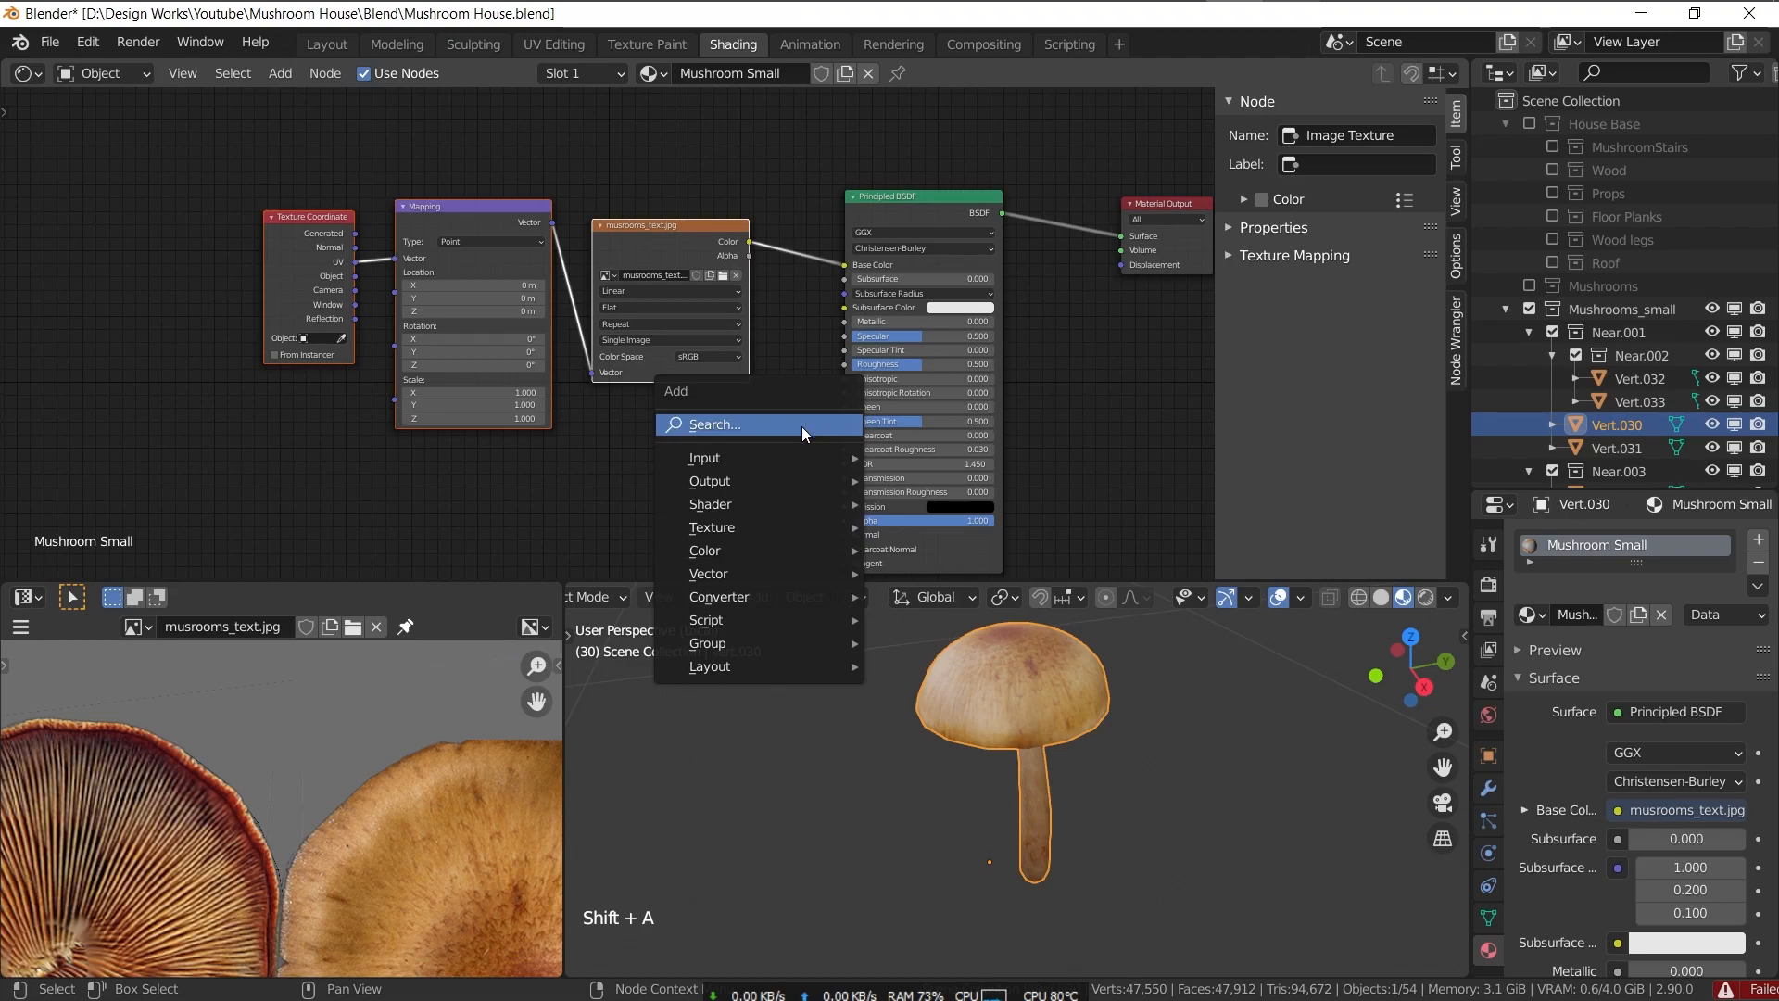
click(804, 424)
text(bum)
key(Return)
click(783, 450)
drag(749, 242, 735, 522)
drag(826, 458, 846, 544)
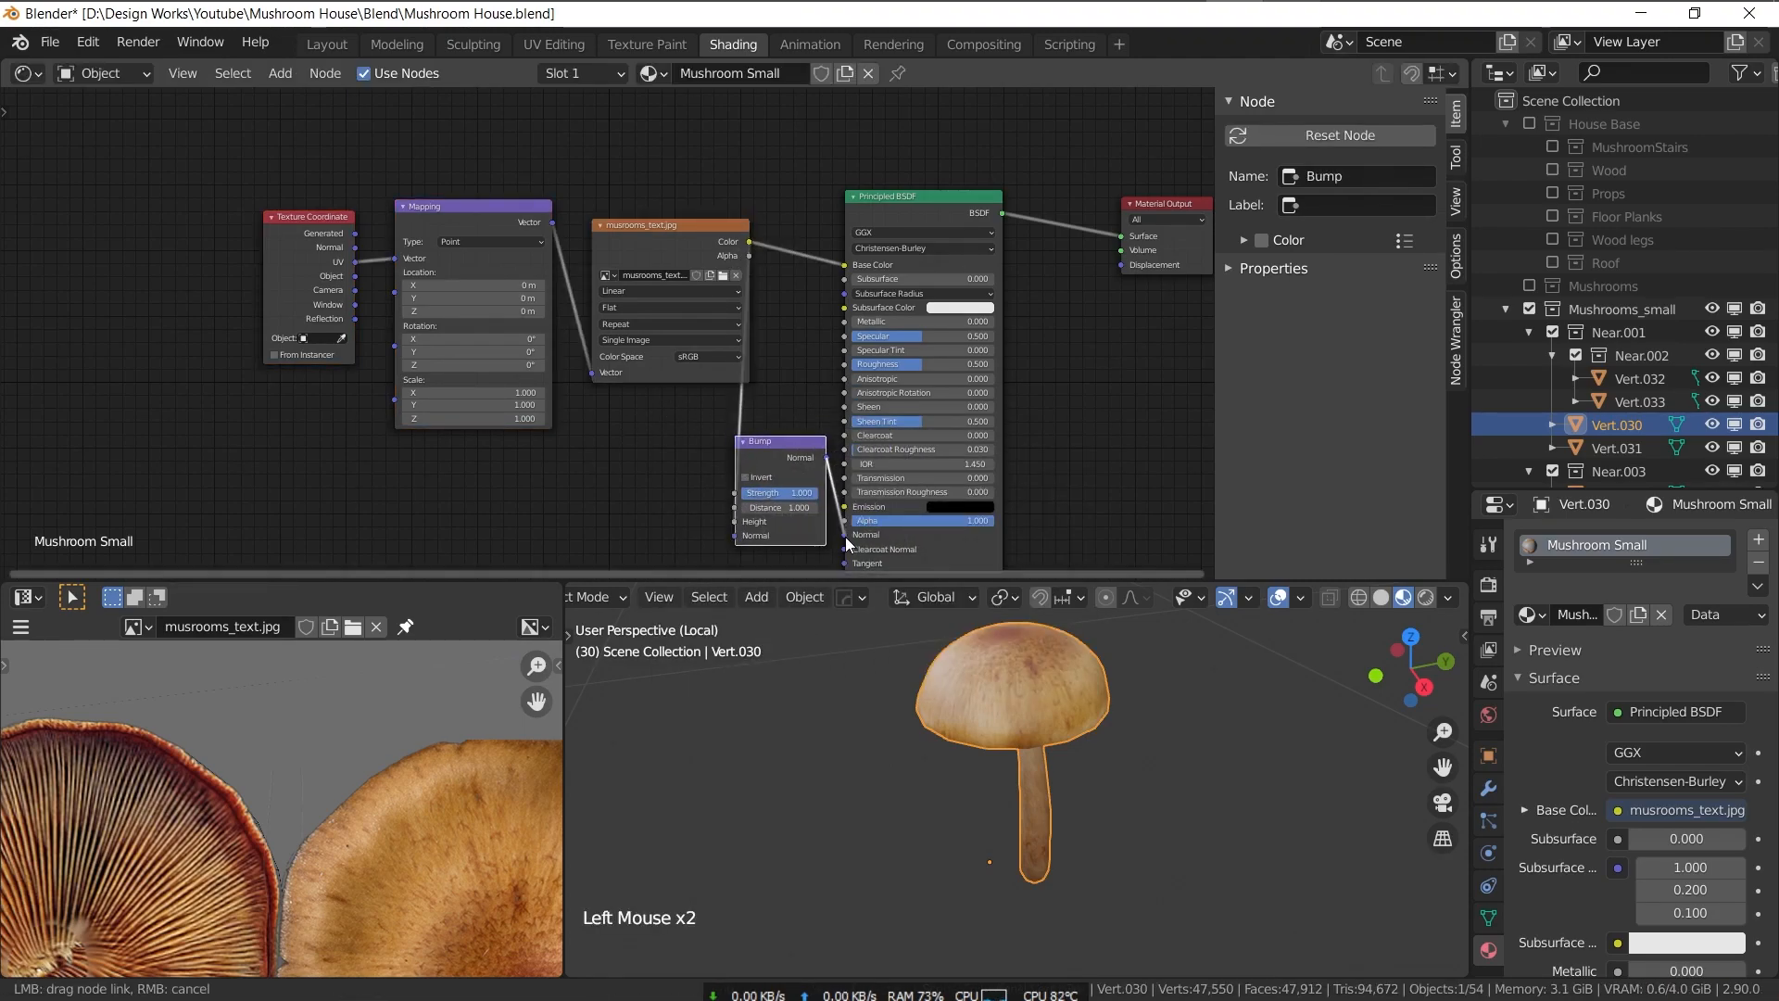
- Add a Translucent BSDF node beside the Principled BSDF in the Mushroom Small material
drag(935, 452, 936, 453)
key(shift+a)
text(transl)
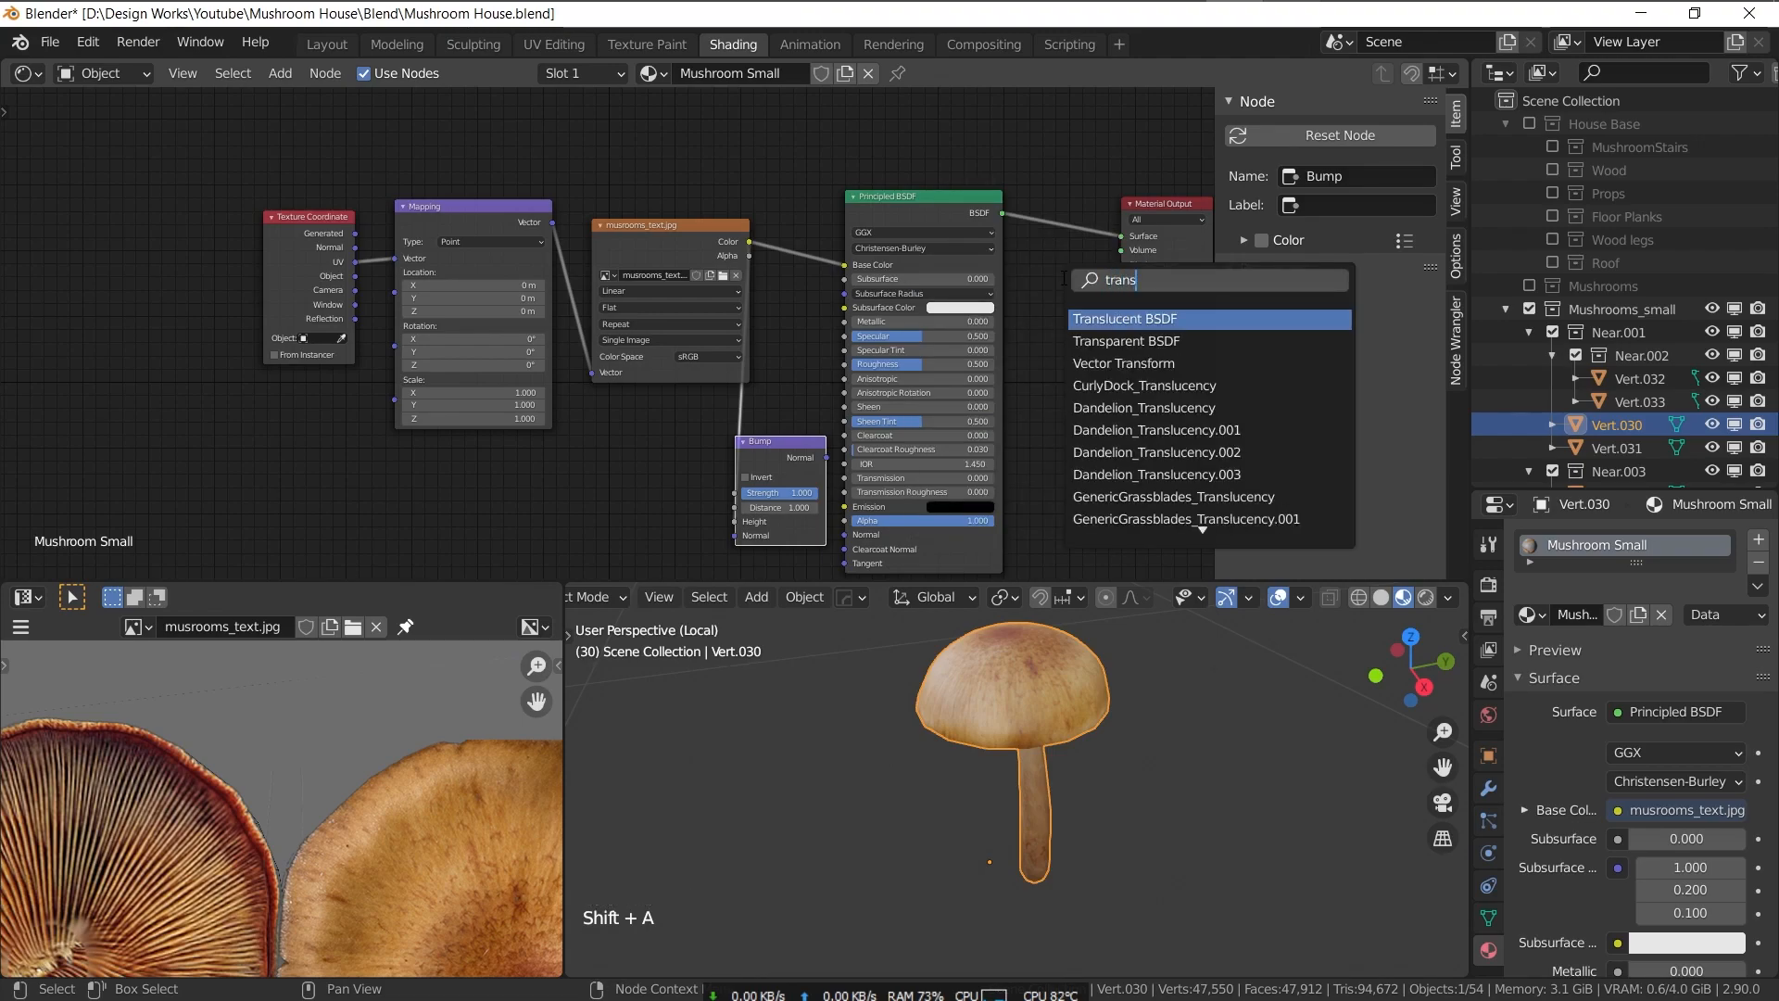
key(Return)
click(1033, 301)
scroll(920, 268, down, 5)
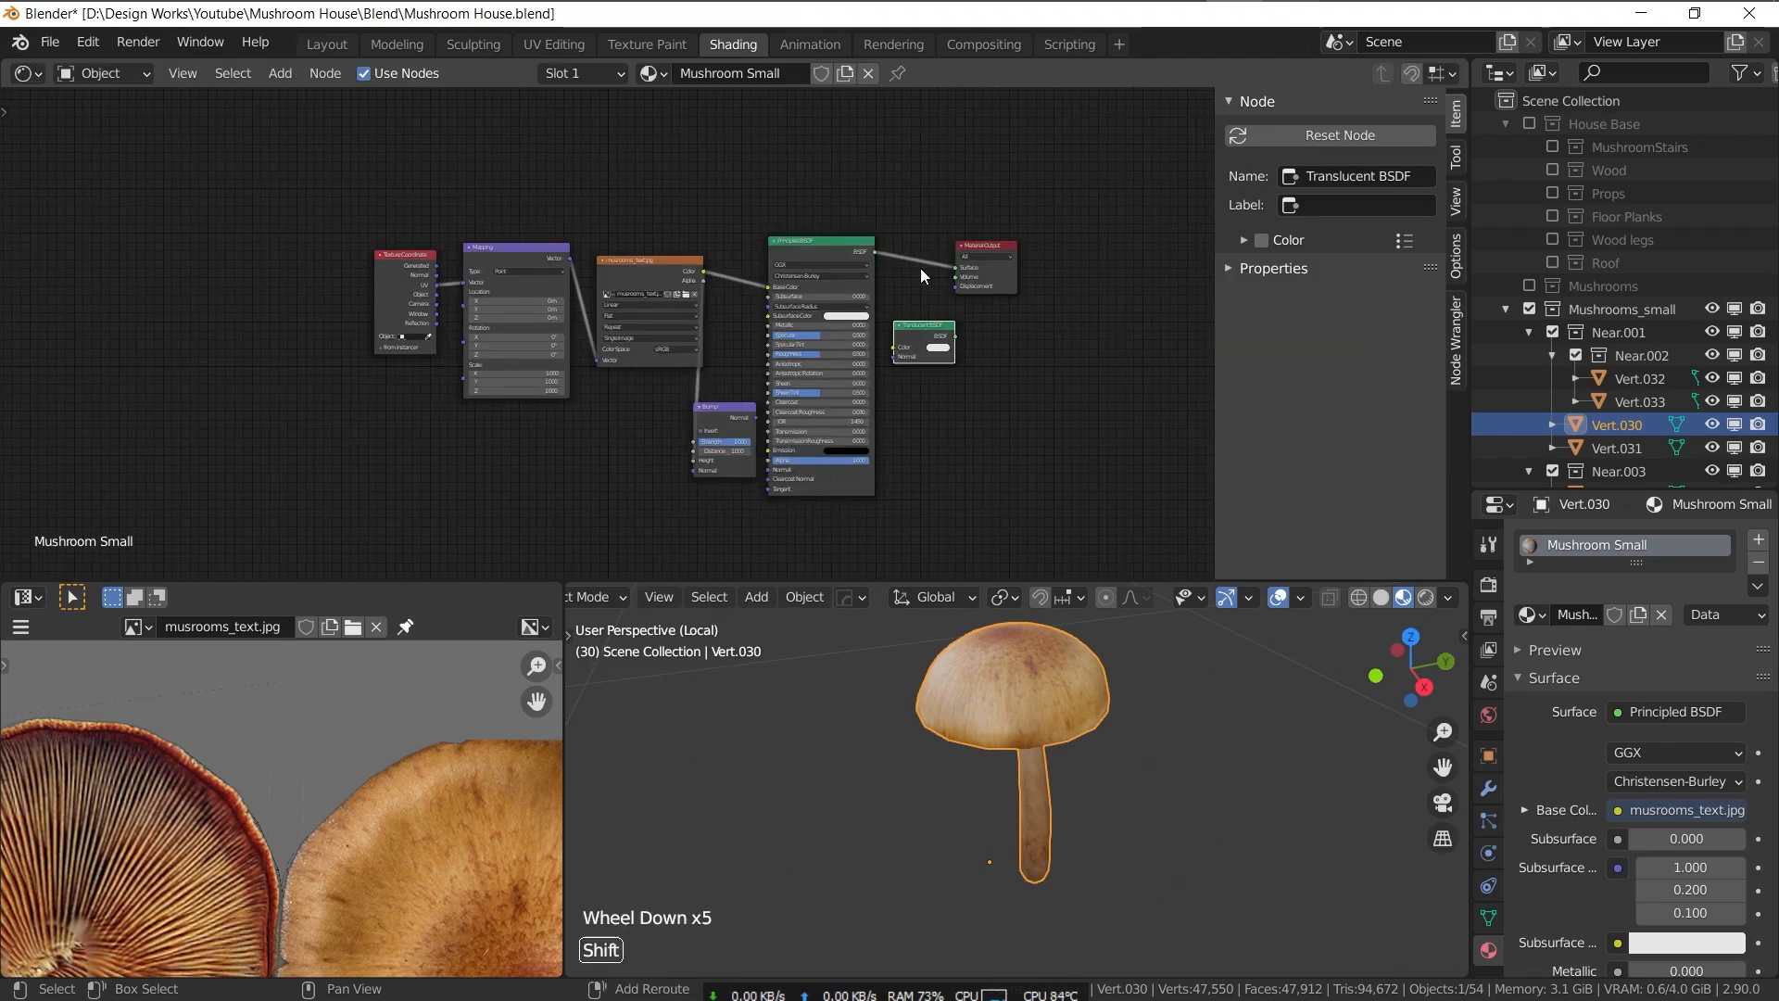
- Insert a Mix Shader before the Material Output blending in the Translucent BSDF, and link the mushroom image's color to the translucent shader
key(shift+a)
text(mix)
key(Return)
click(941, 266)
alt+right_drag(924, 343, 941, 271)
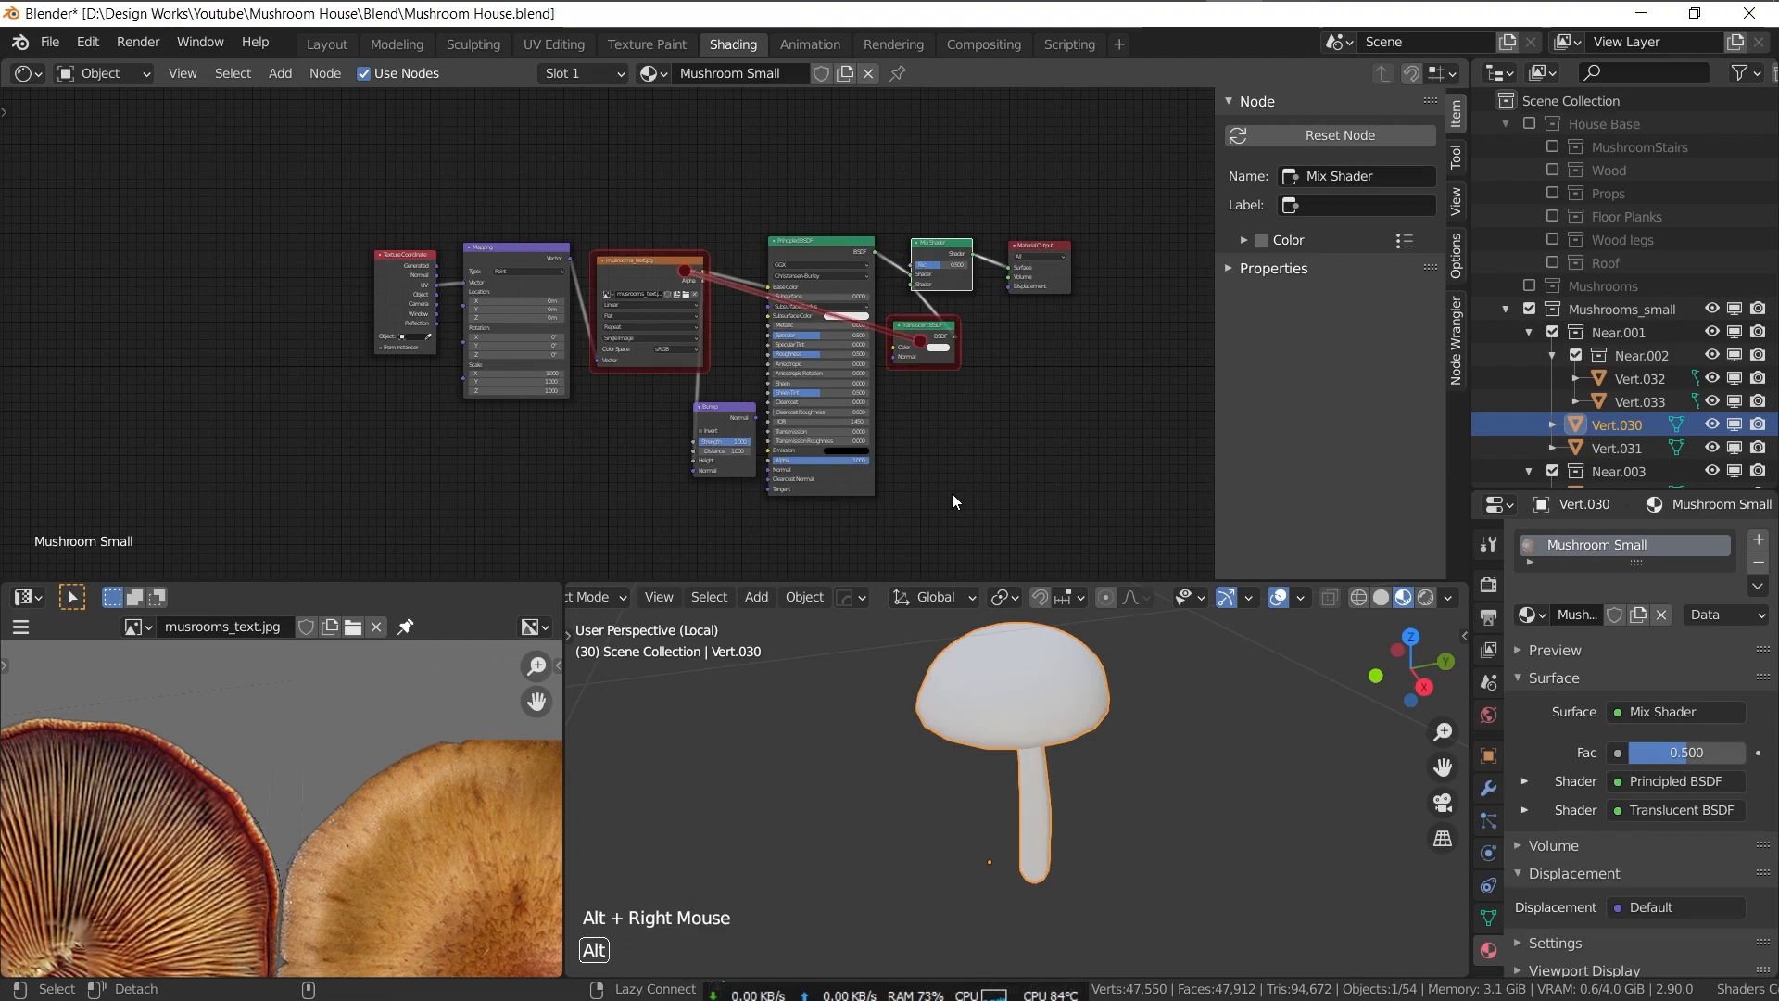
- Set the Principled BSDF's Subsurface to 0.05 and its Subsurface Color to a light orange
middle_drag(965, 676, 1205, 639)
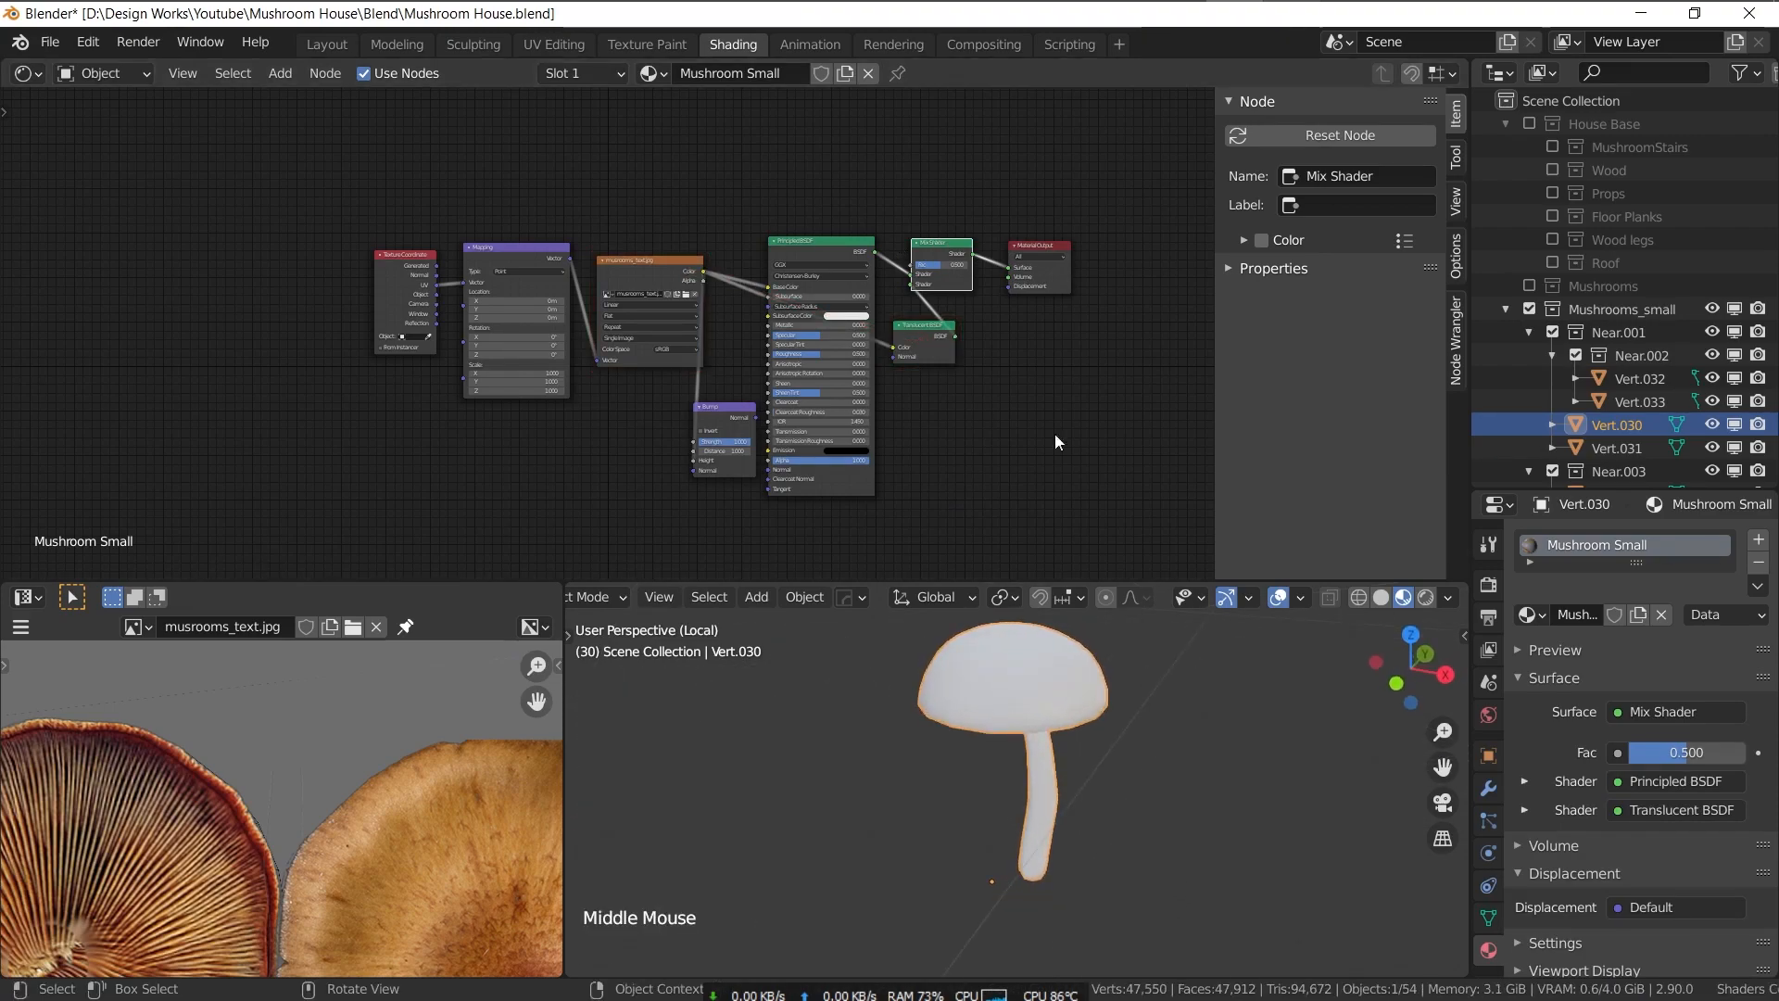
scroll(929, 269, up, 7)
click(929, 270)
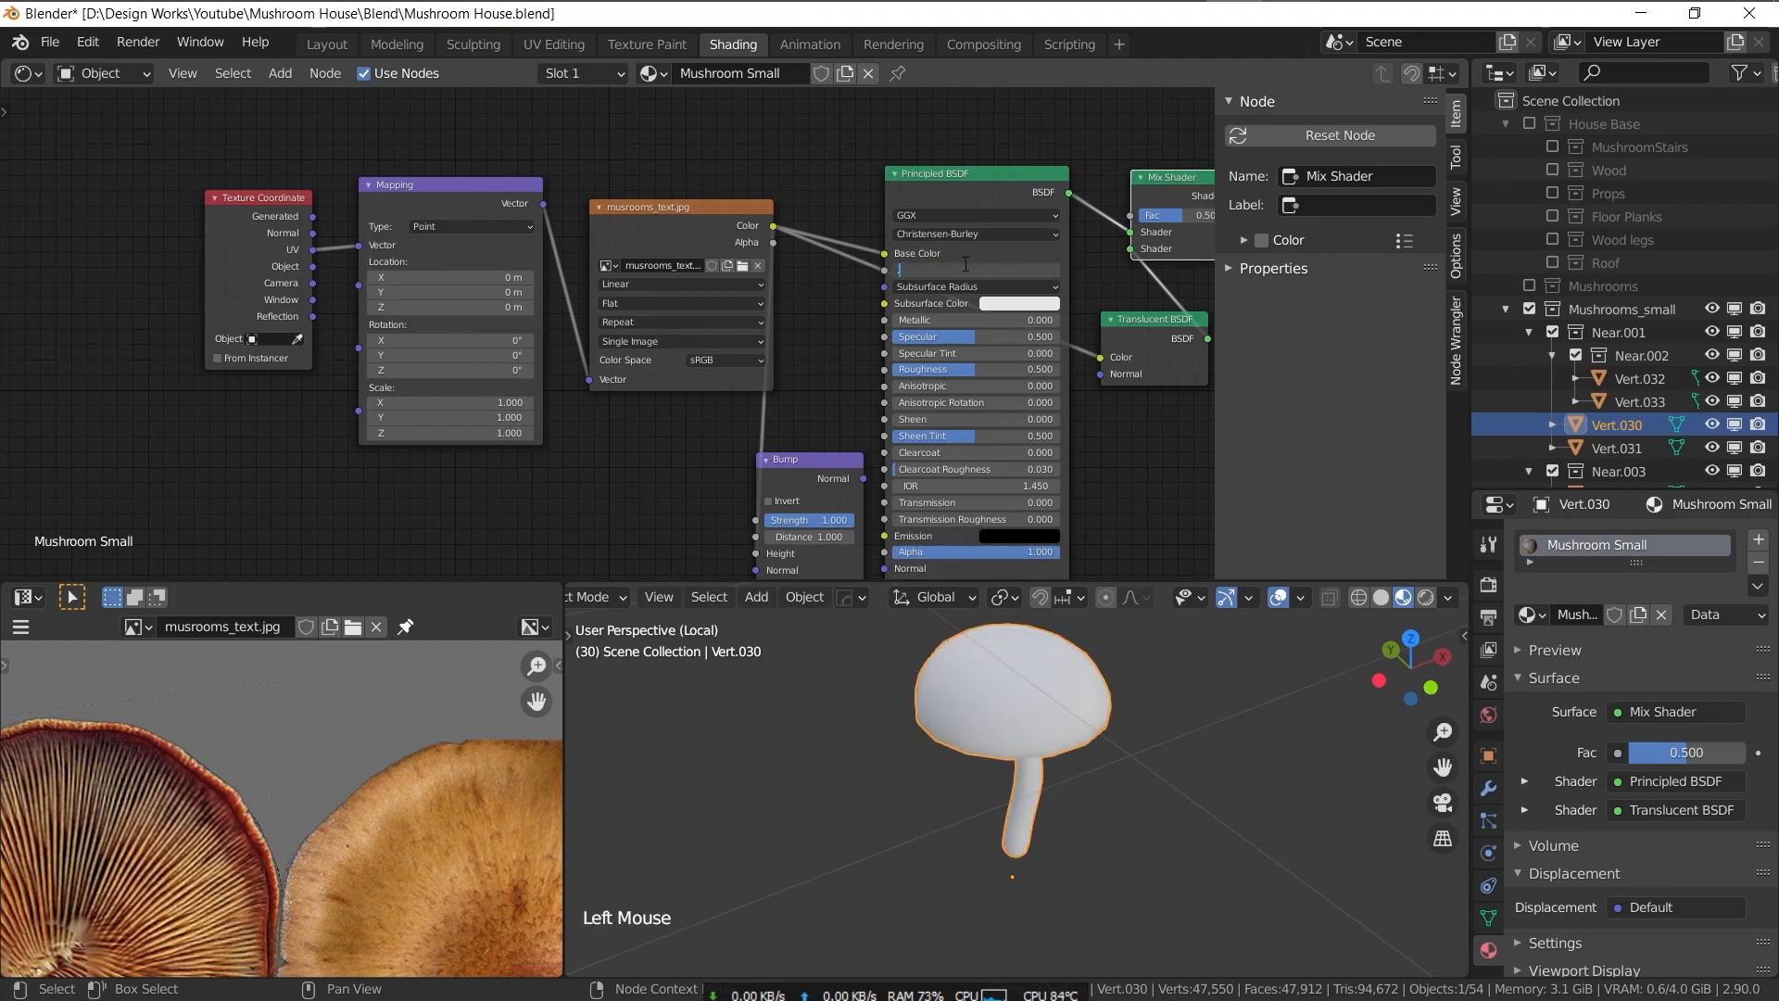
text(.05)
key(Return)
click(1019, 303)
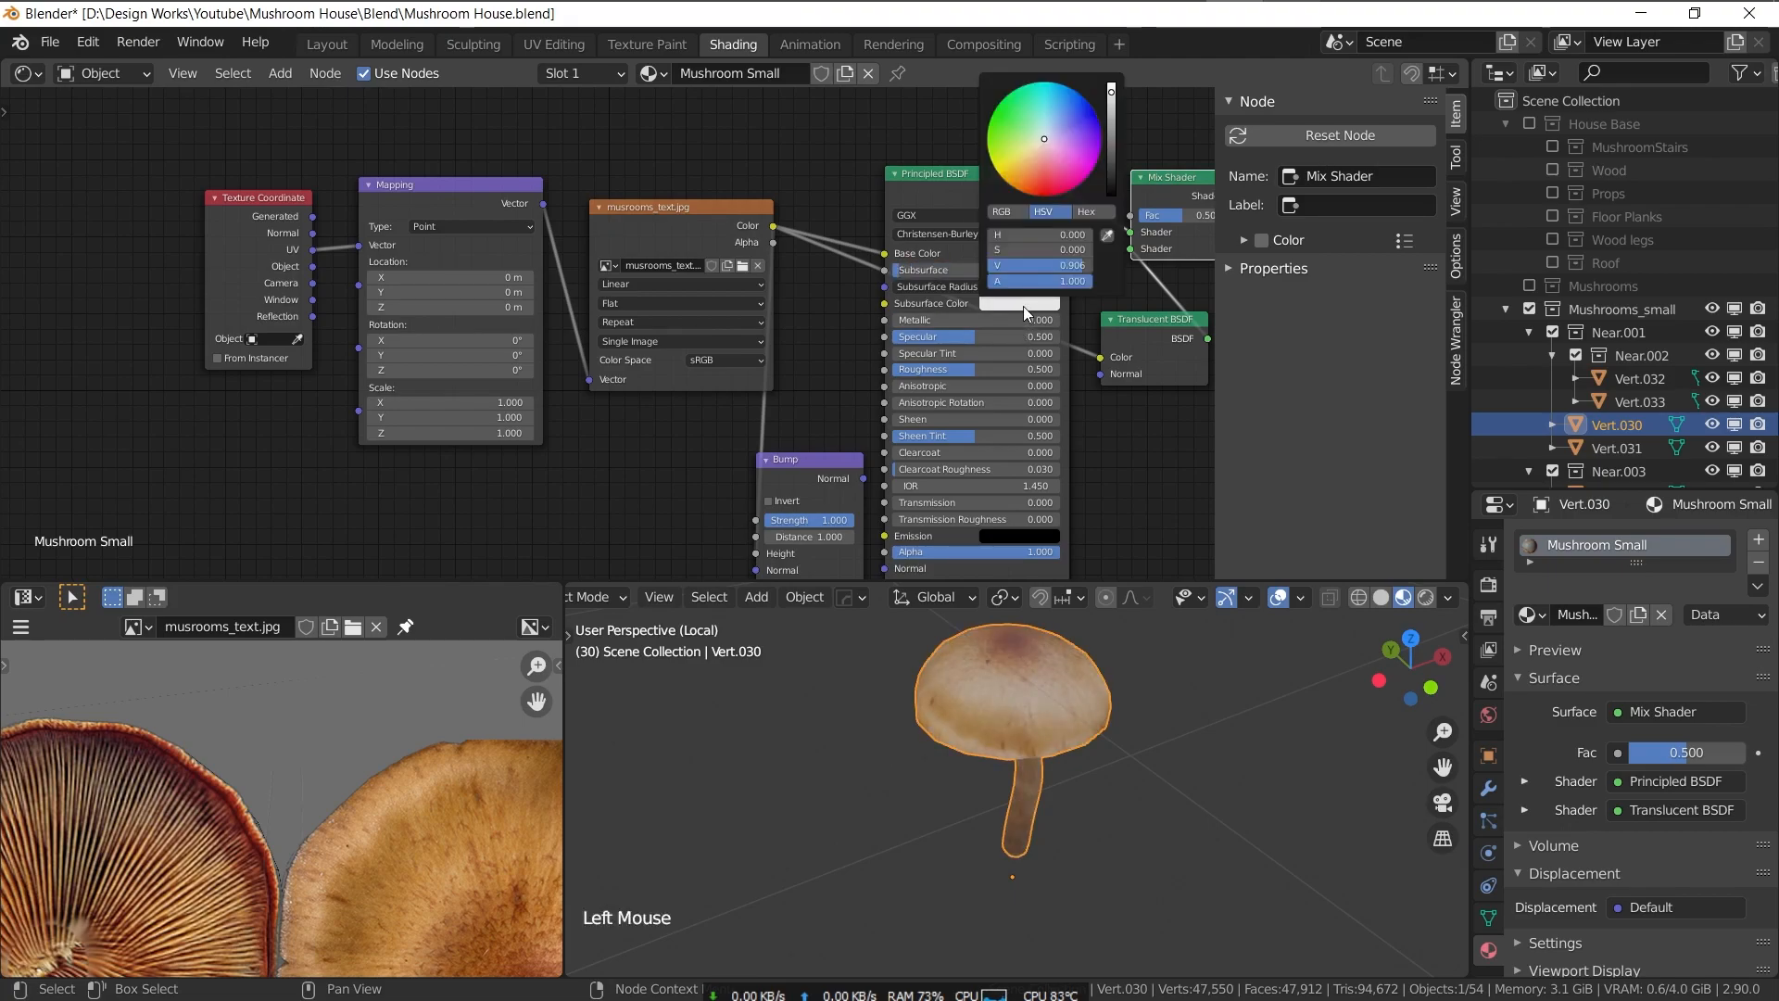
click(1030, 156)
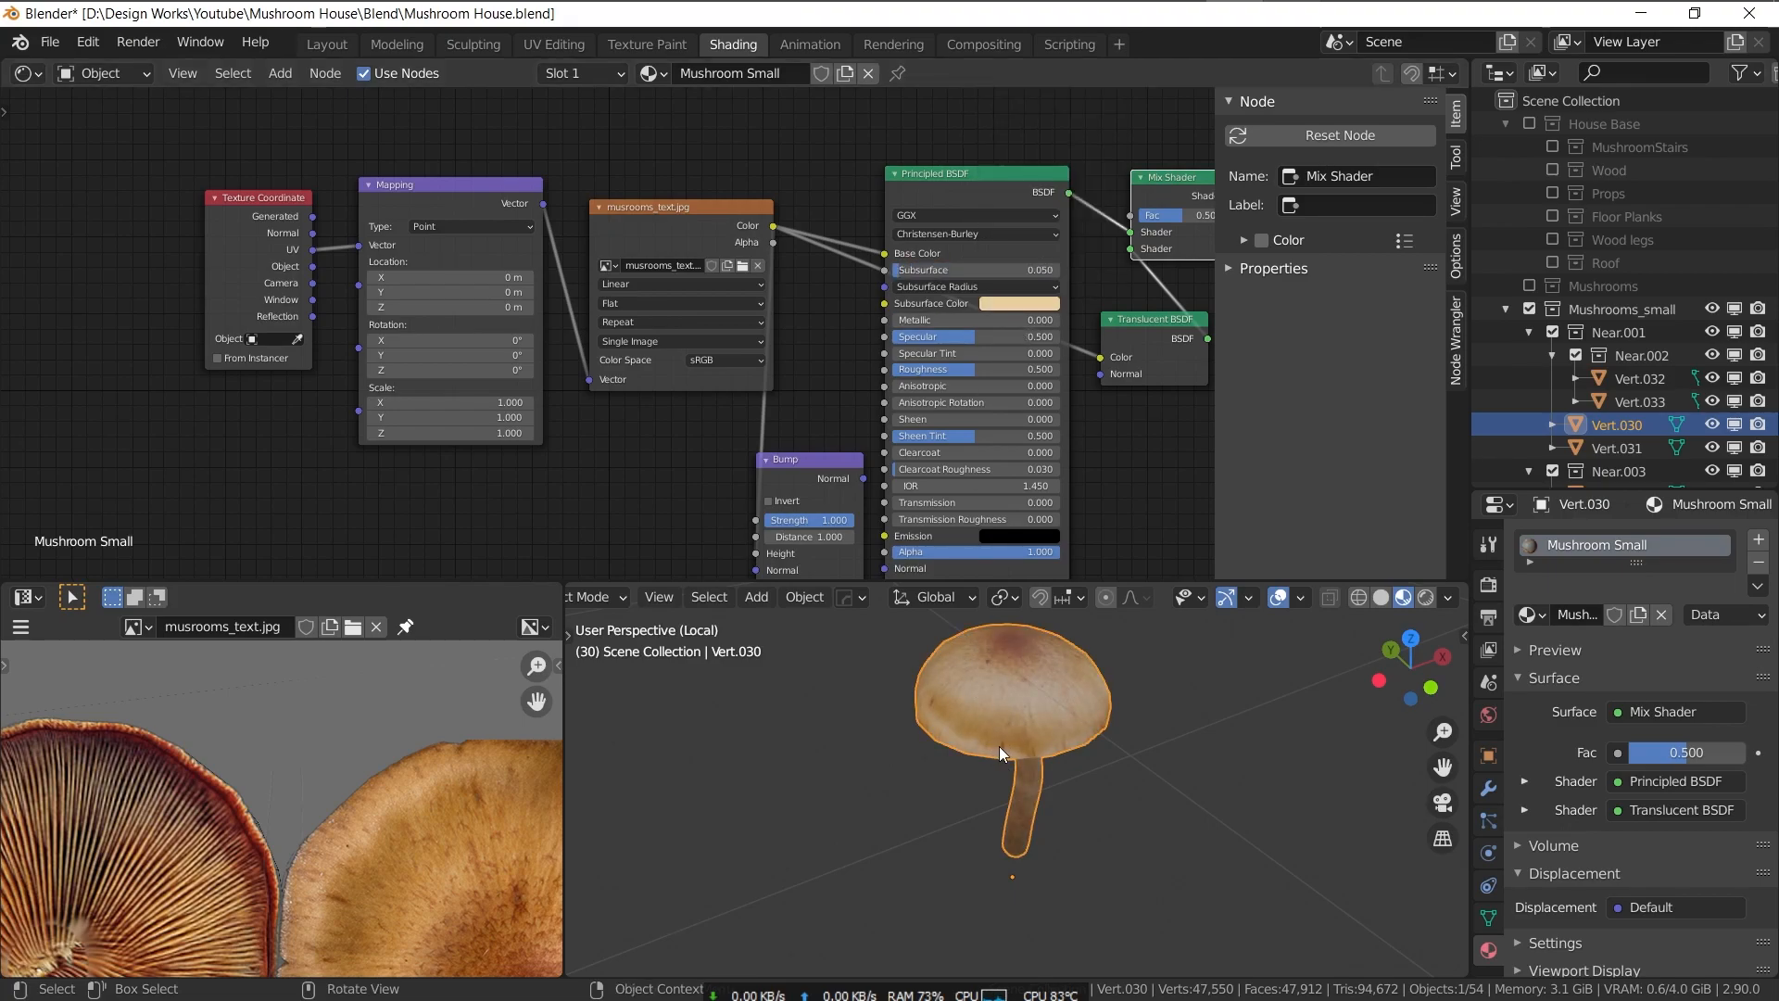
middle_drag(998, 747, 1066, 686)
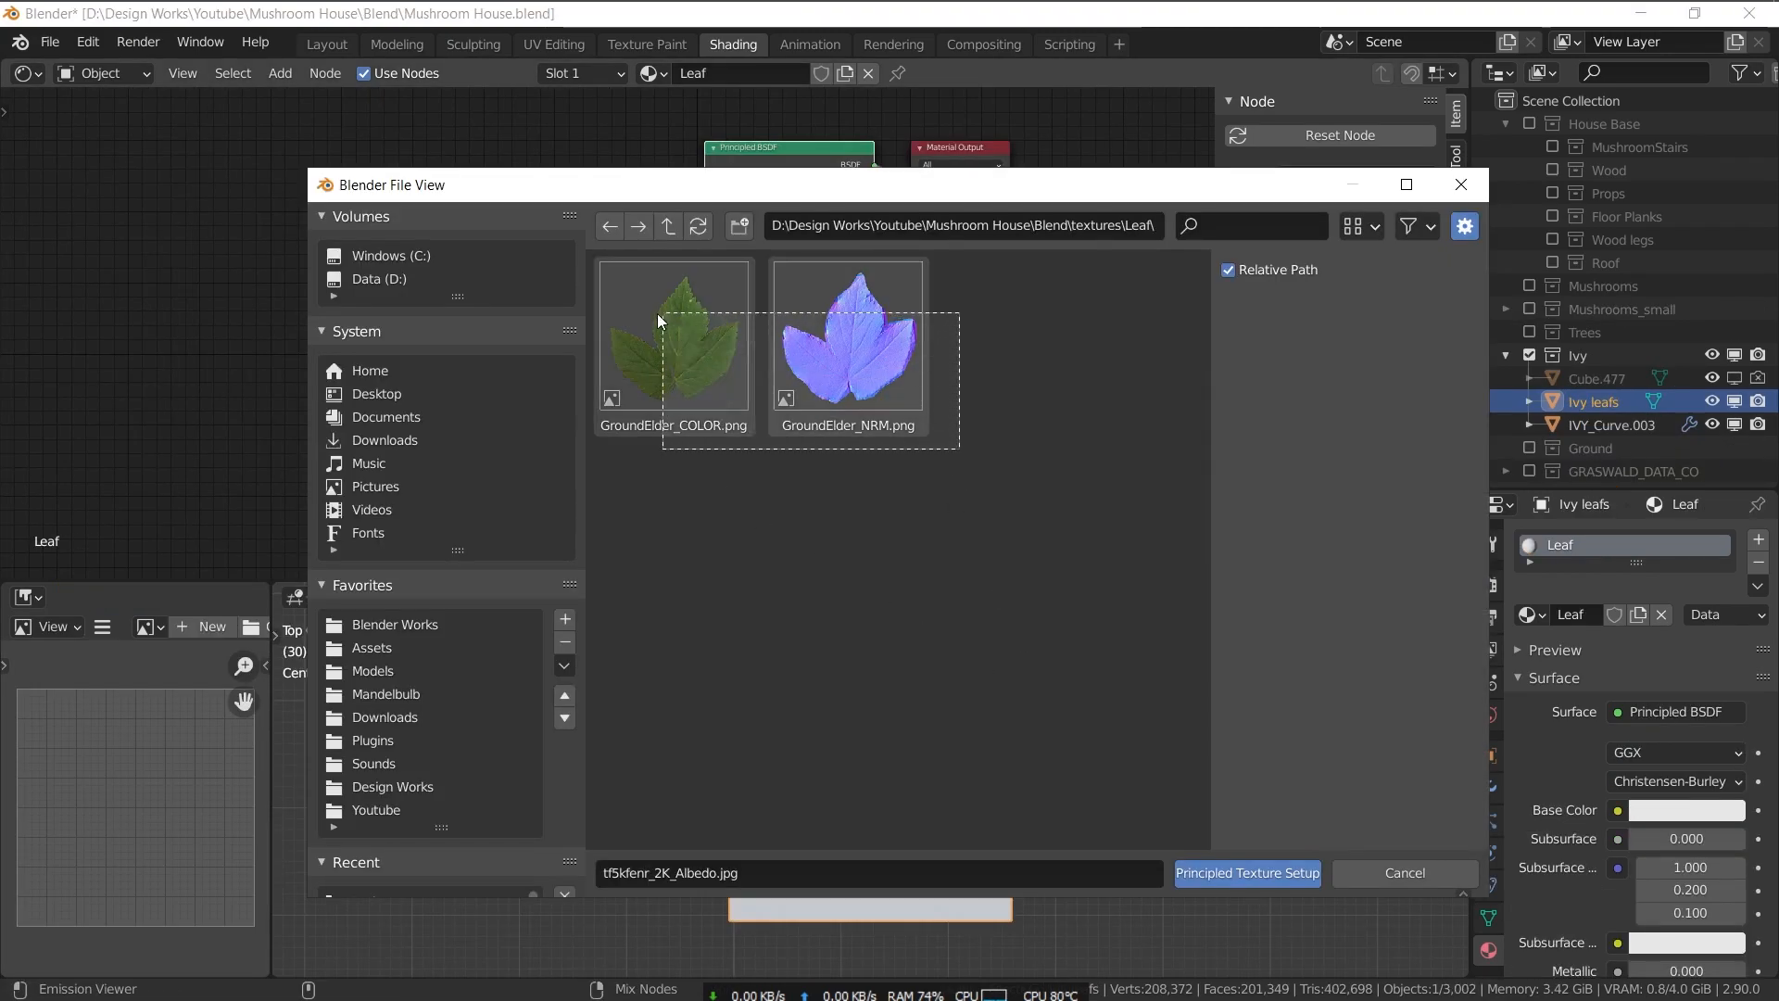
- Build the ivy's Leaf material with the Principled texture setup from GroundElder_COLOR.png and GroundElder_NRM.png
key(a)
click(1201, 880)
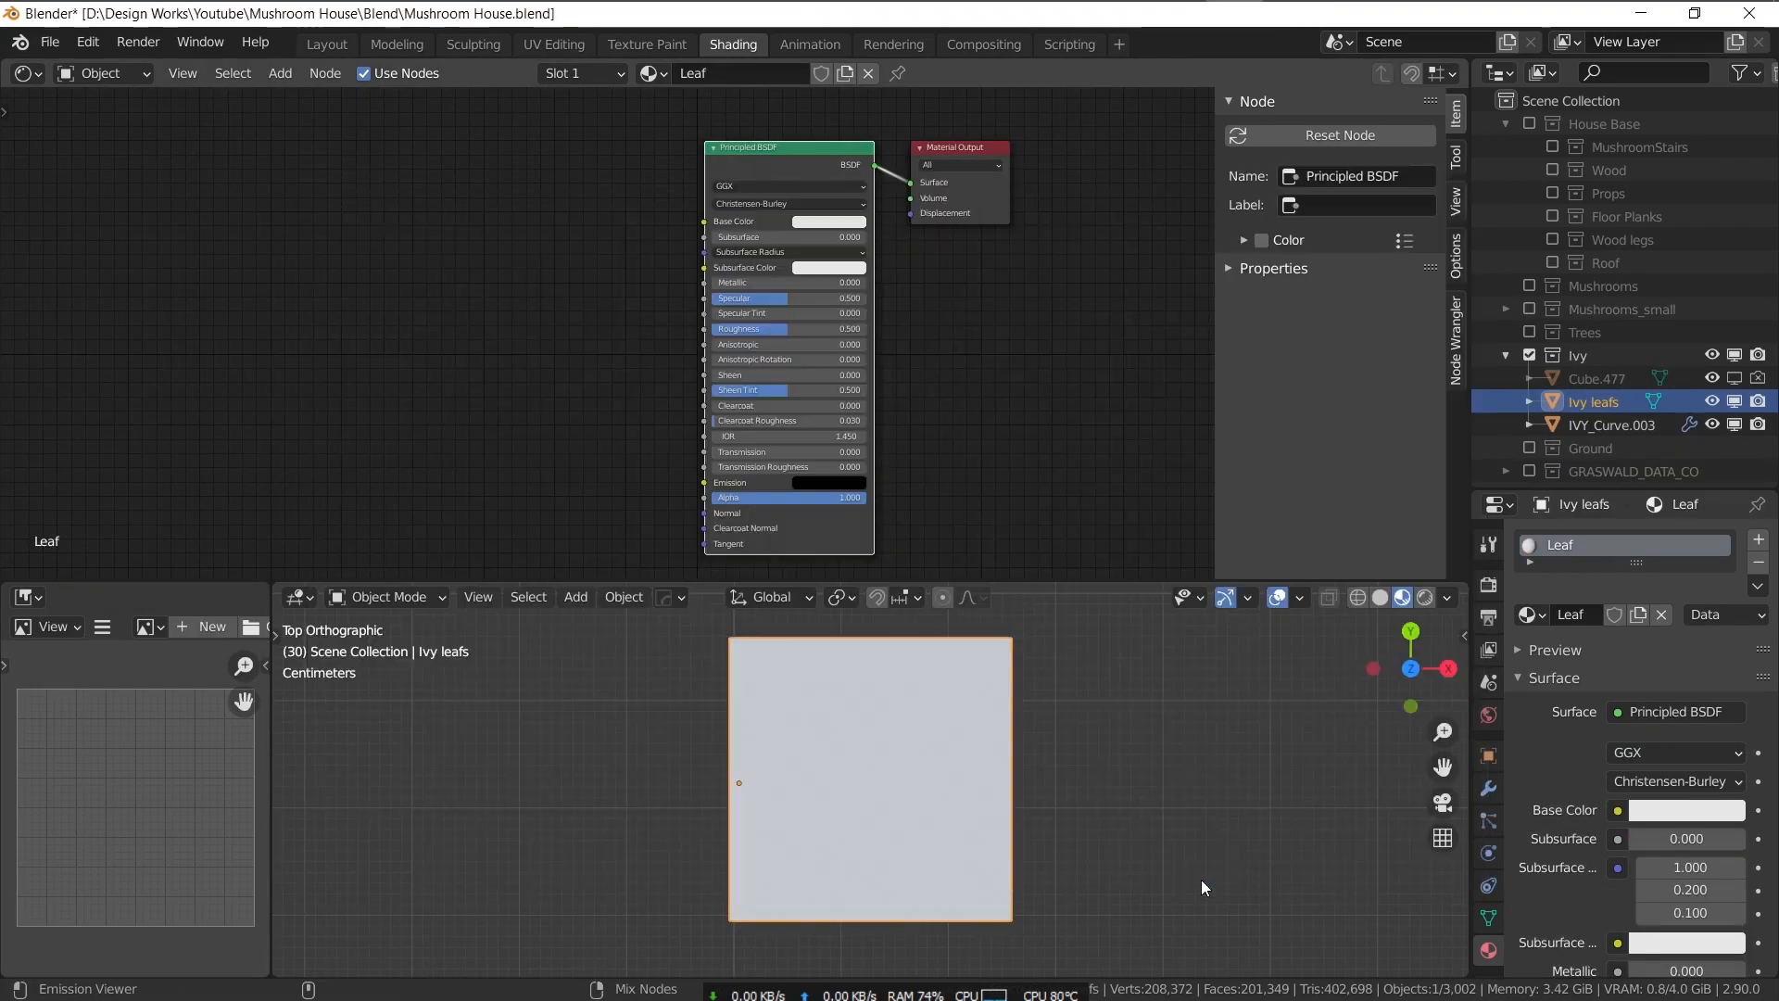
middle_drag(704, 334, 653, 308)
scroll(652, 308, down, 6)
click(680, 343)
drag(593, 179, 731, 469)
key(z)
middle_drag(889, 778, 937, 785)
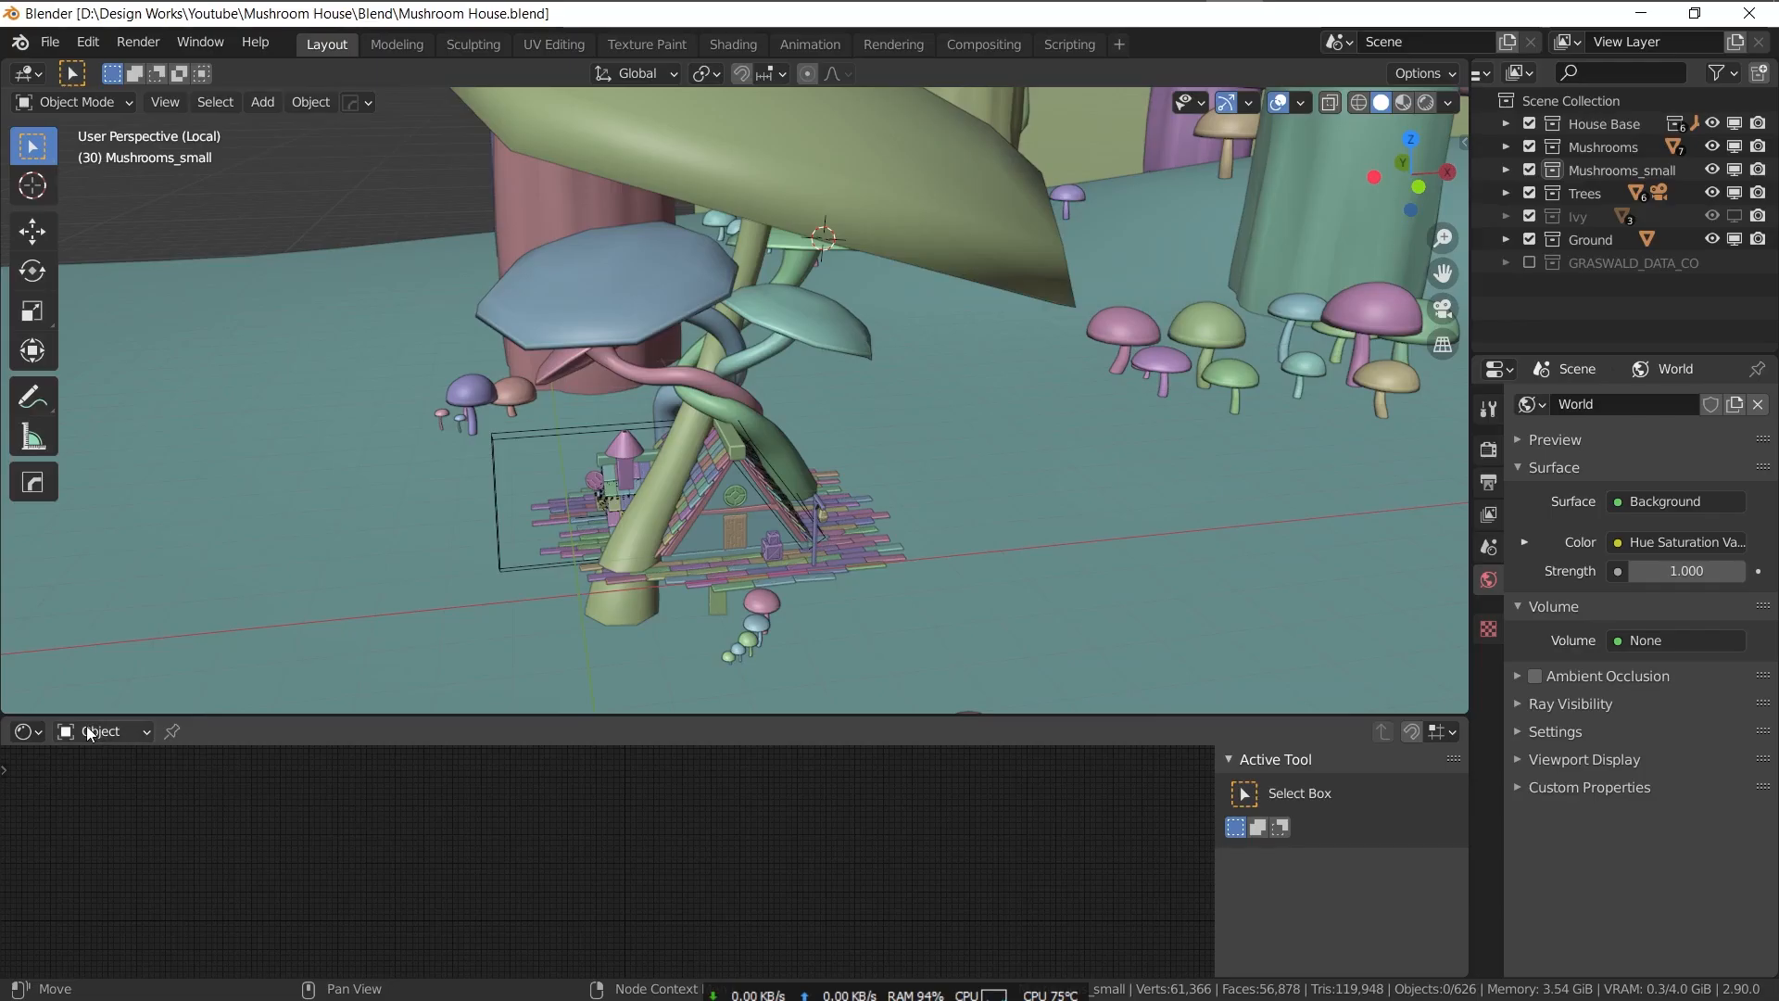
- Switch the node editor to the World shader and examine its cave_wall_4k.hdr environment texture, Hue Saturation Value and Background nodes
click(88, 730)
key(Return)
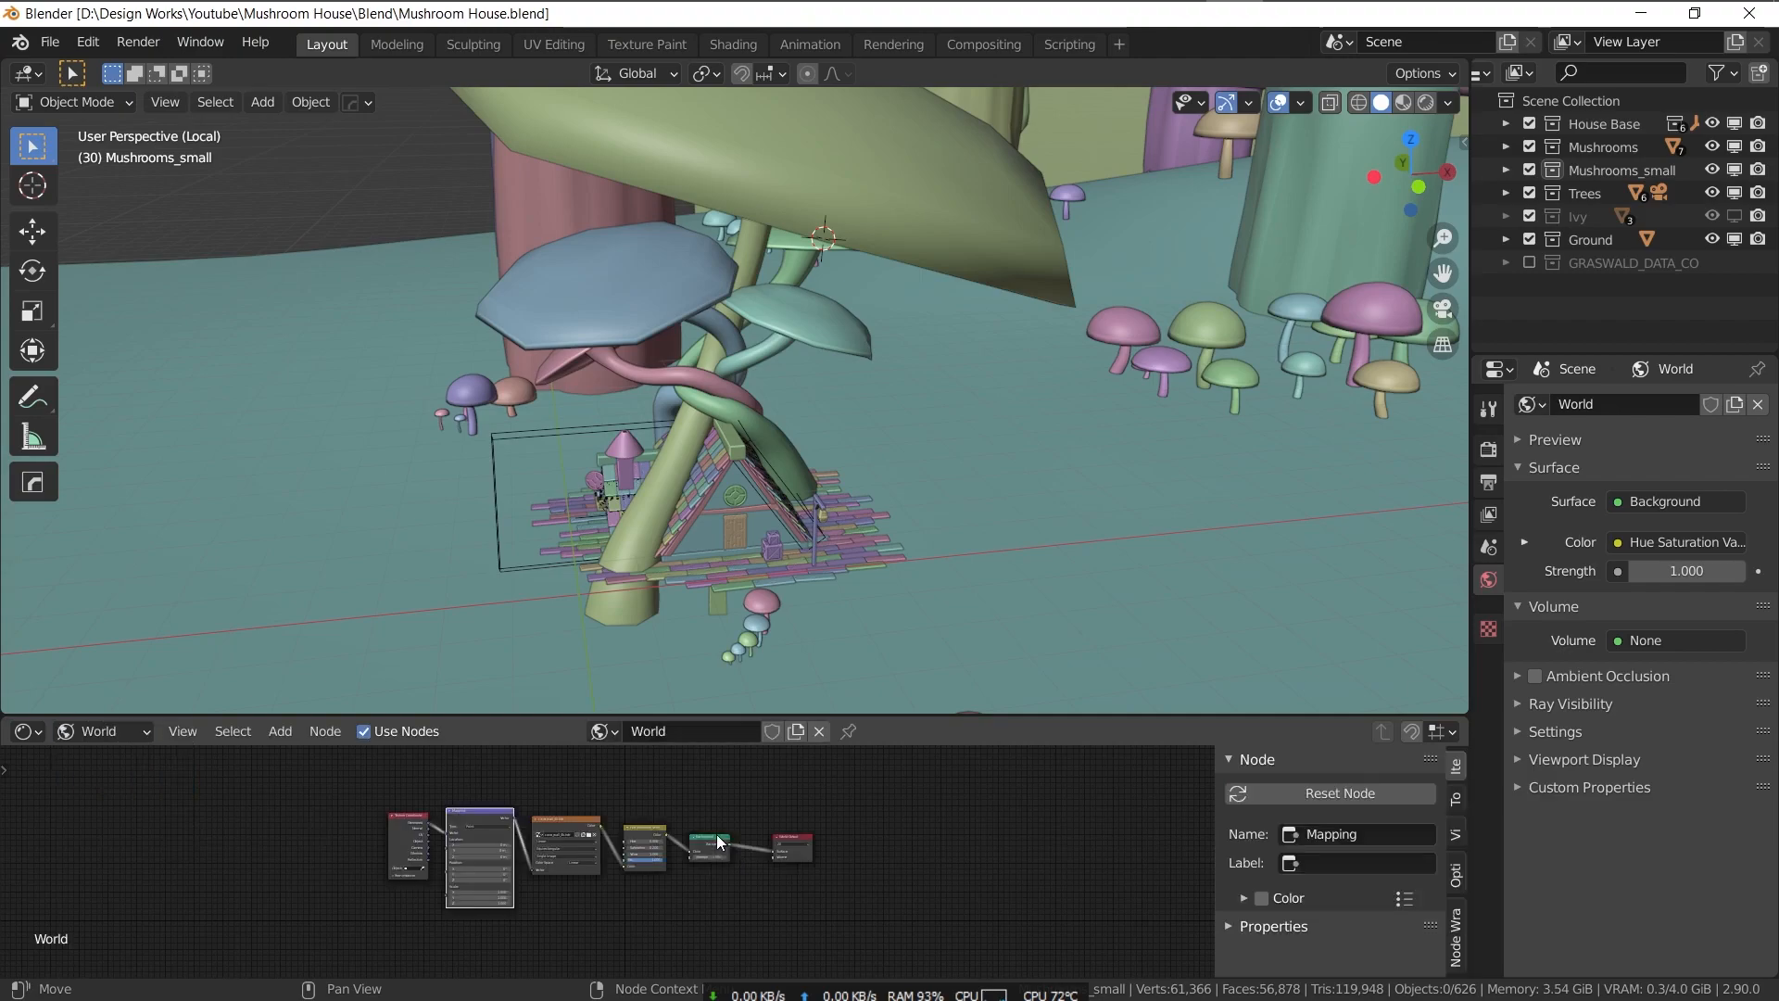
key(Home)
scroll(540, 876, up, 2)
middle_drag(516, 842, 569, 848)
scroll(390, 855, up, 2)
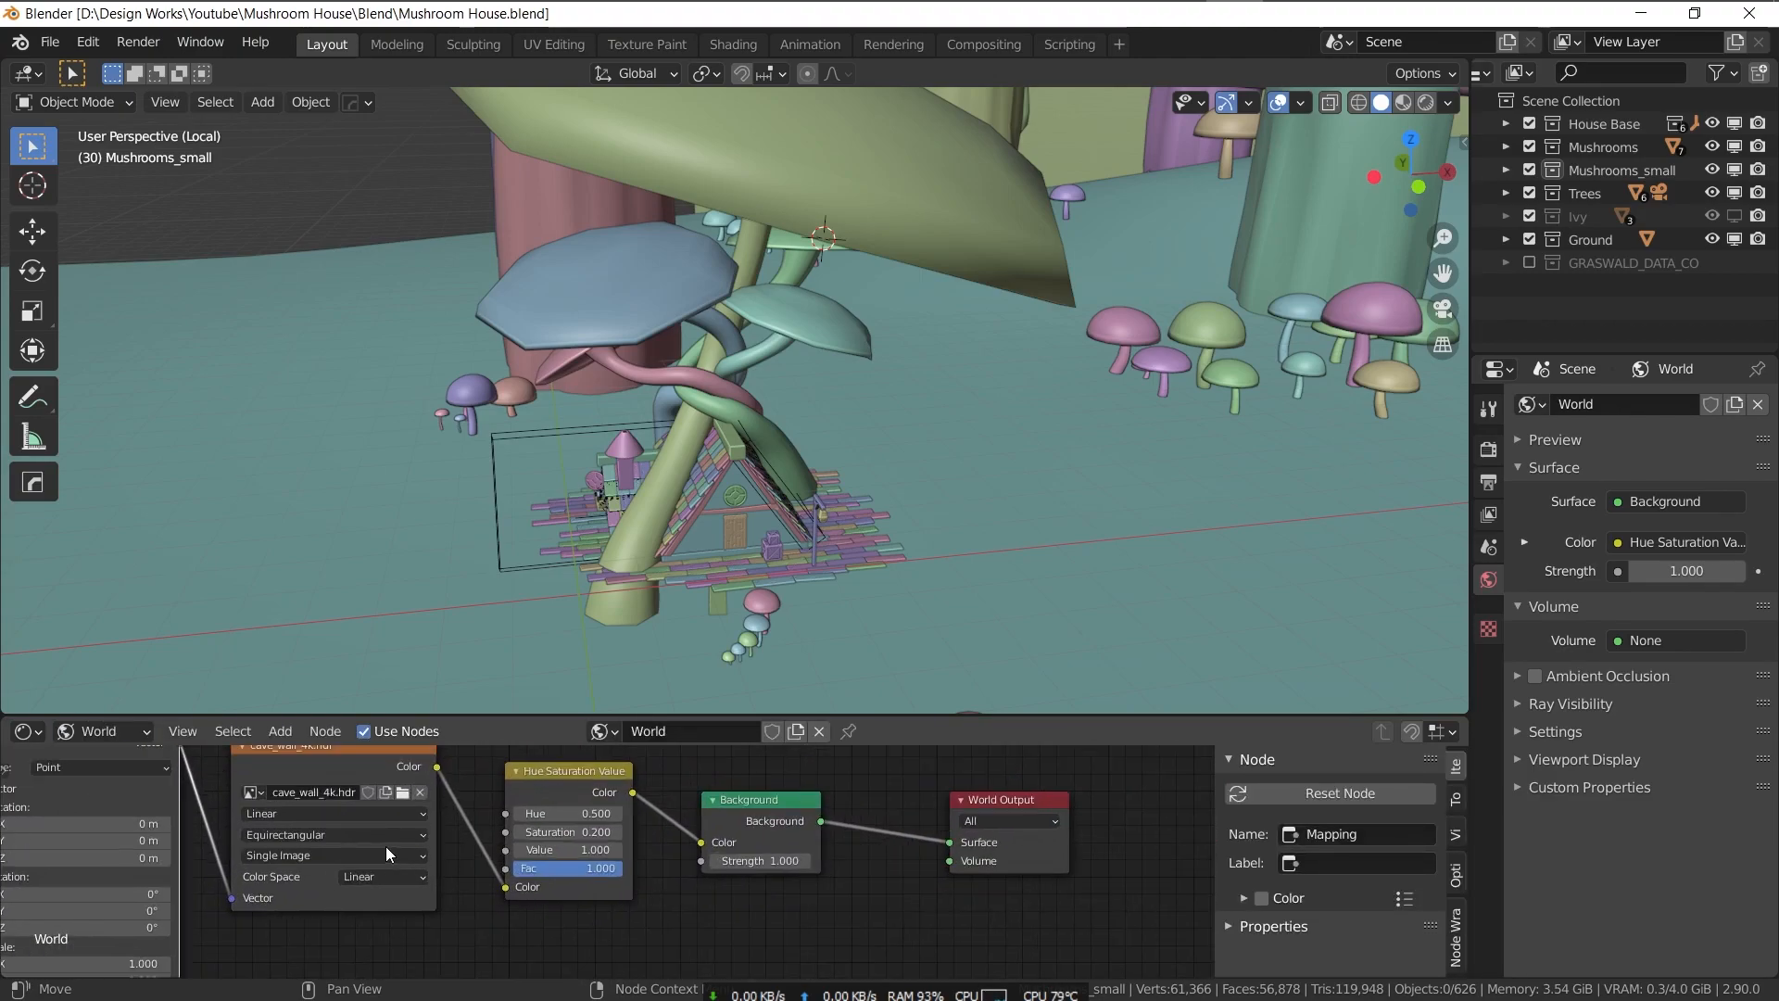
scroll(417, 847, up, 2)
middle_drag(352, 827, 529, 876)
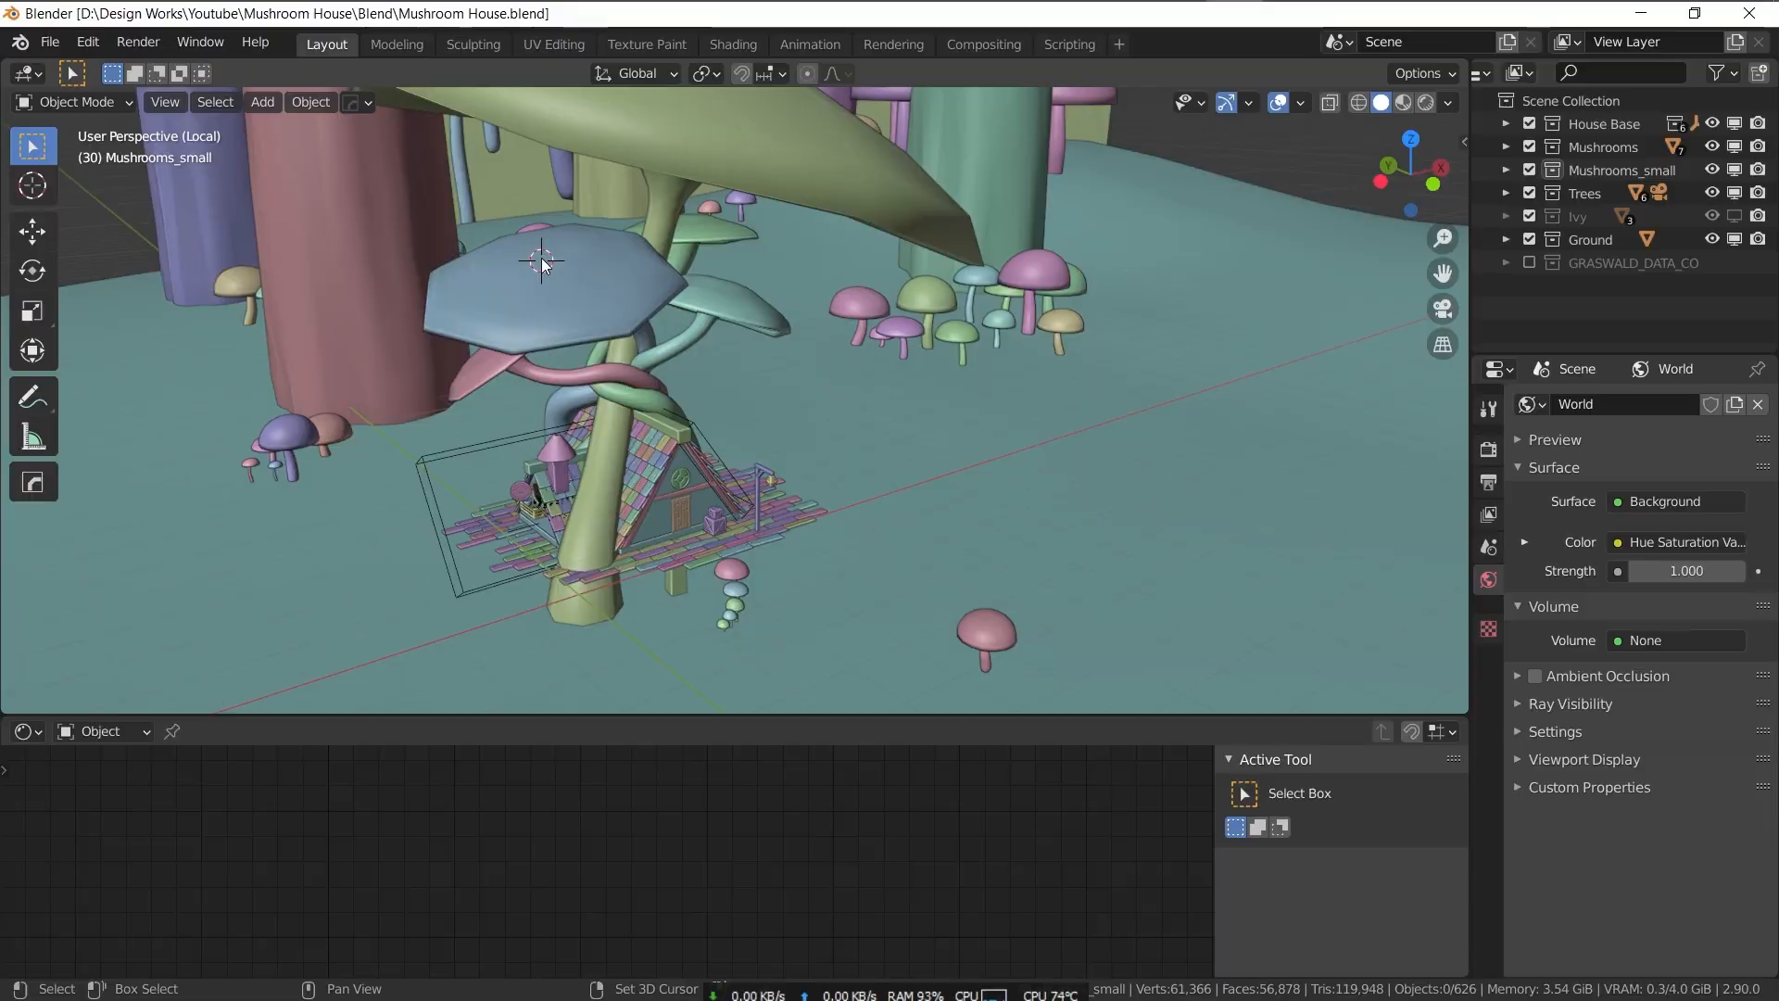
- Add an area light over the blue mushroom cap, raise it along Z, and scale it up to 2.595
key(shift+a)
mouse_move(476, 543)
click(609, 476)
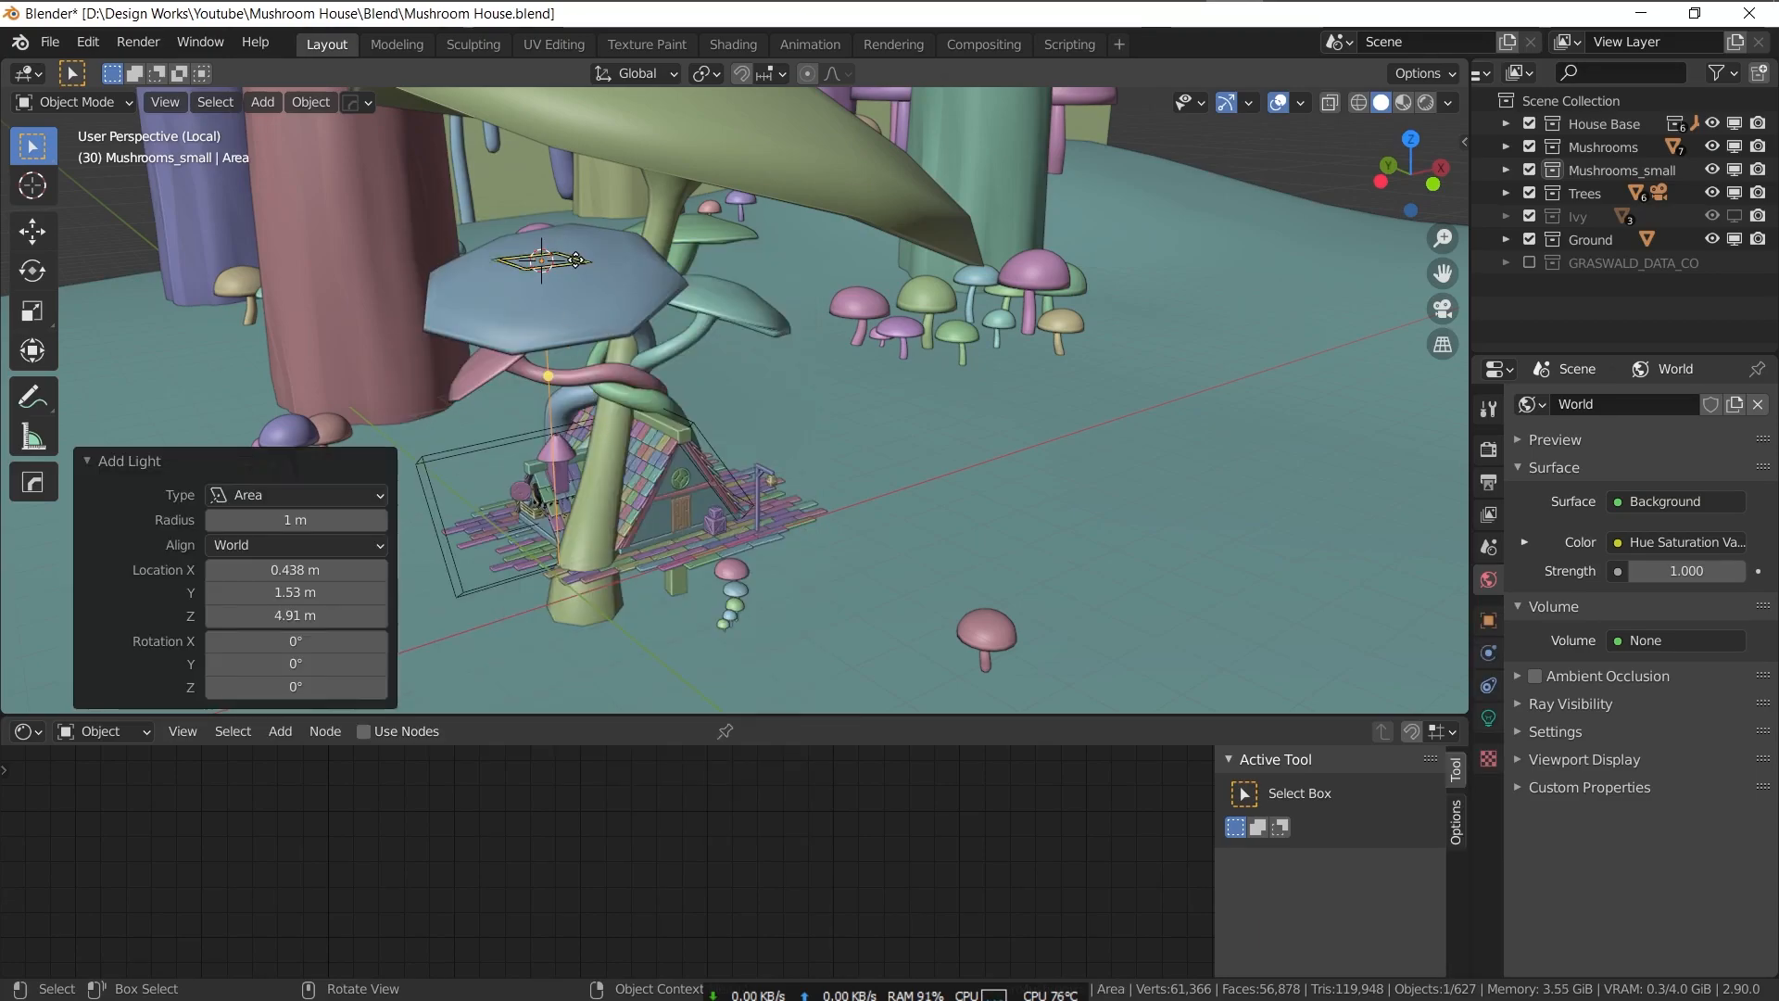
key(g)
key(z)
click(621, 239)
key(s)
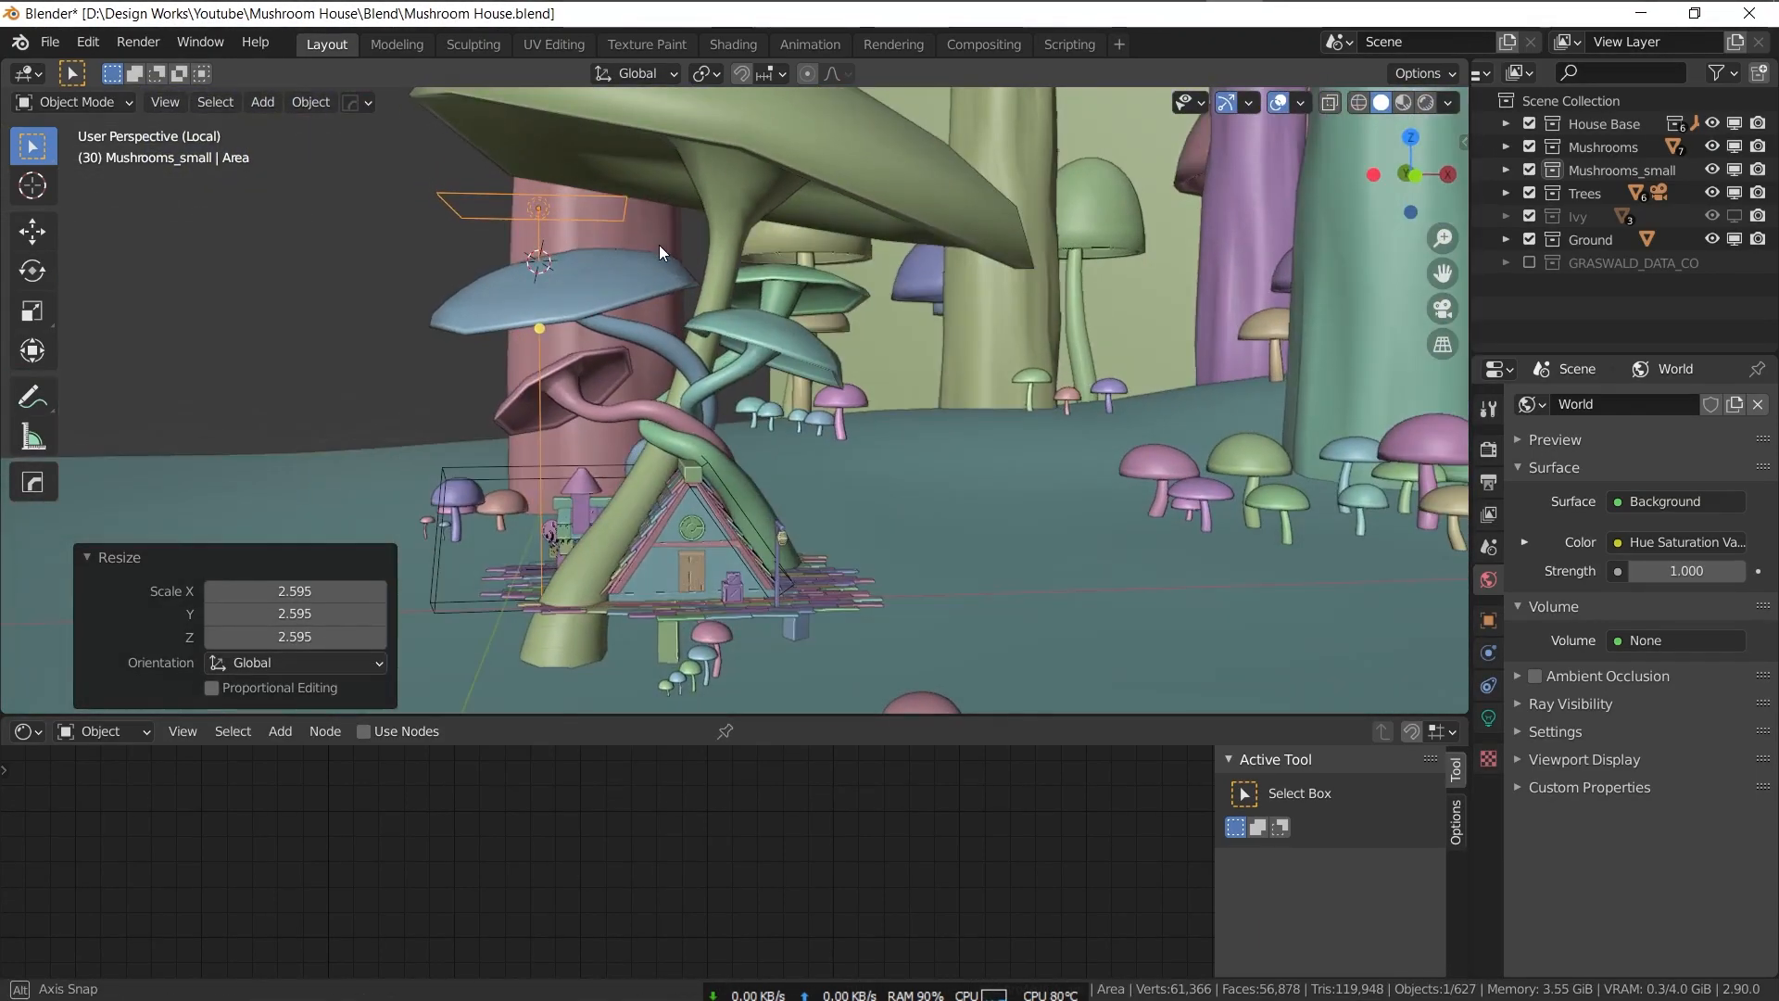
- Flip the area light by rotating it 180° about the X axis
key(r)
key(x)
key(1)
key(8)
key(0)
key(Return)
- Scale the area light beside the large mushroom cap up by about 2.2 times
key(s)
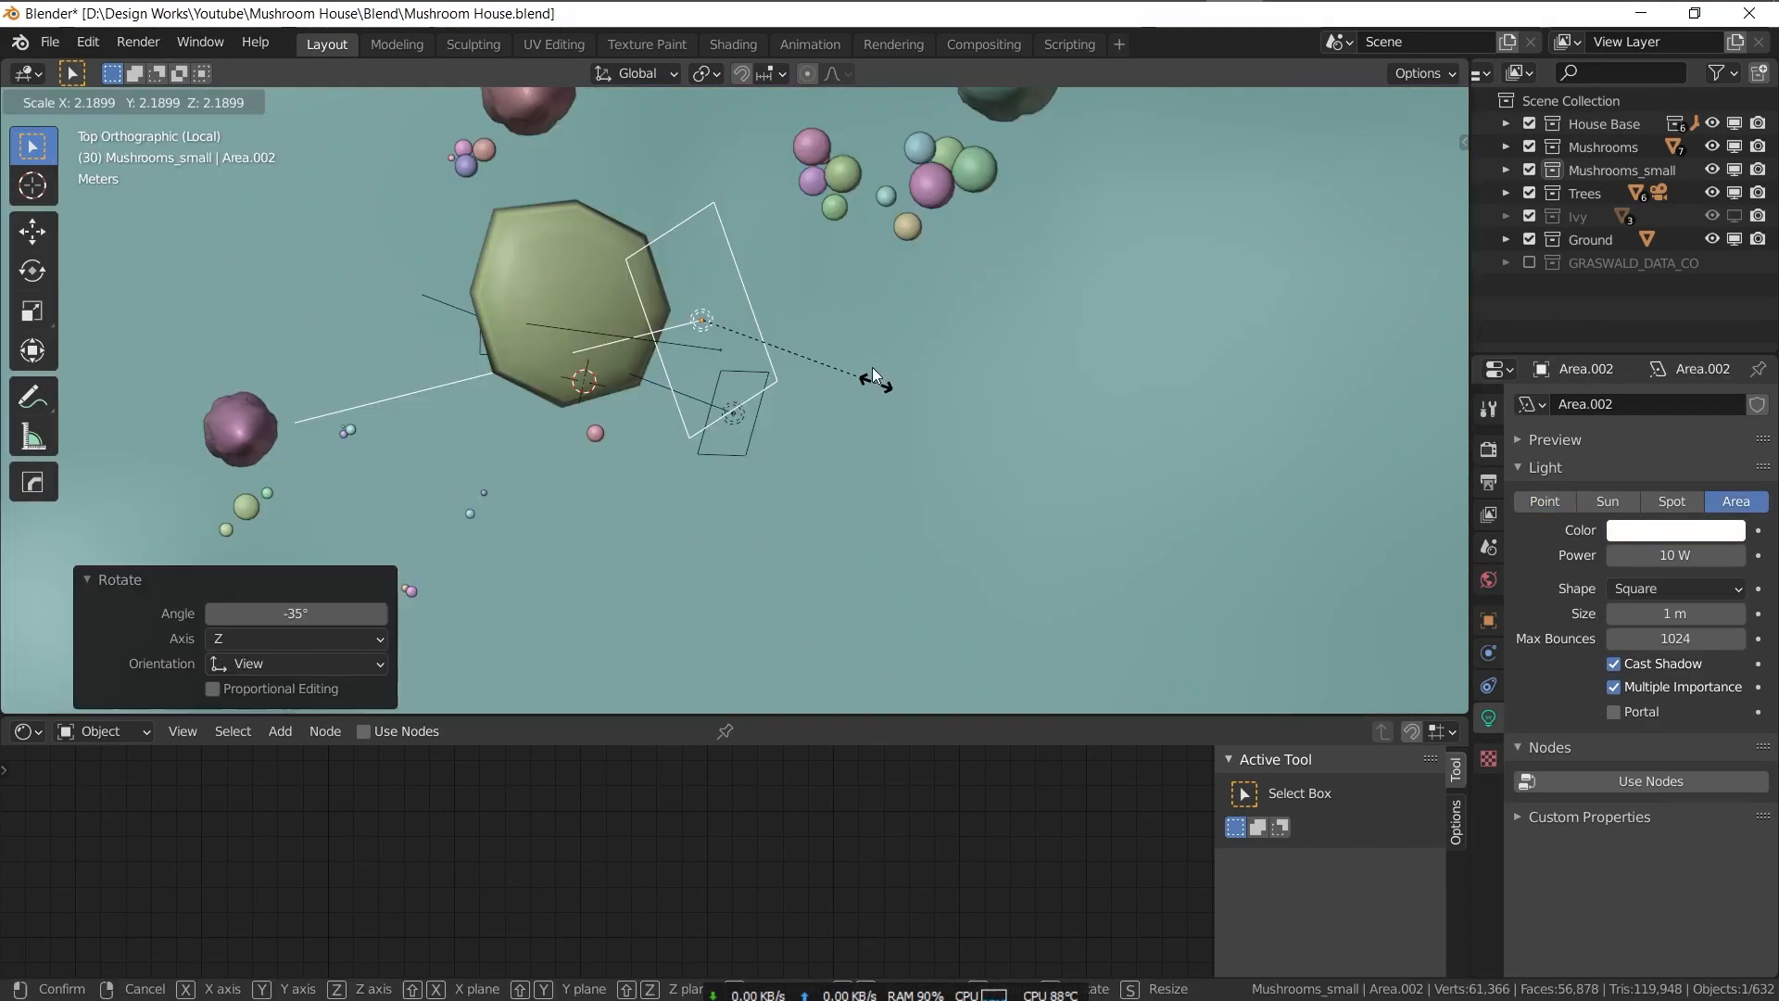
click(871, 367)
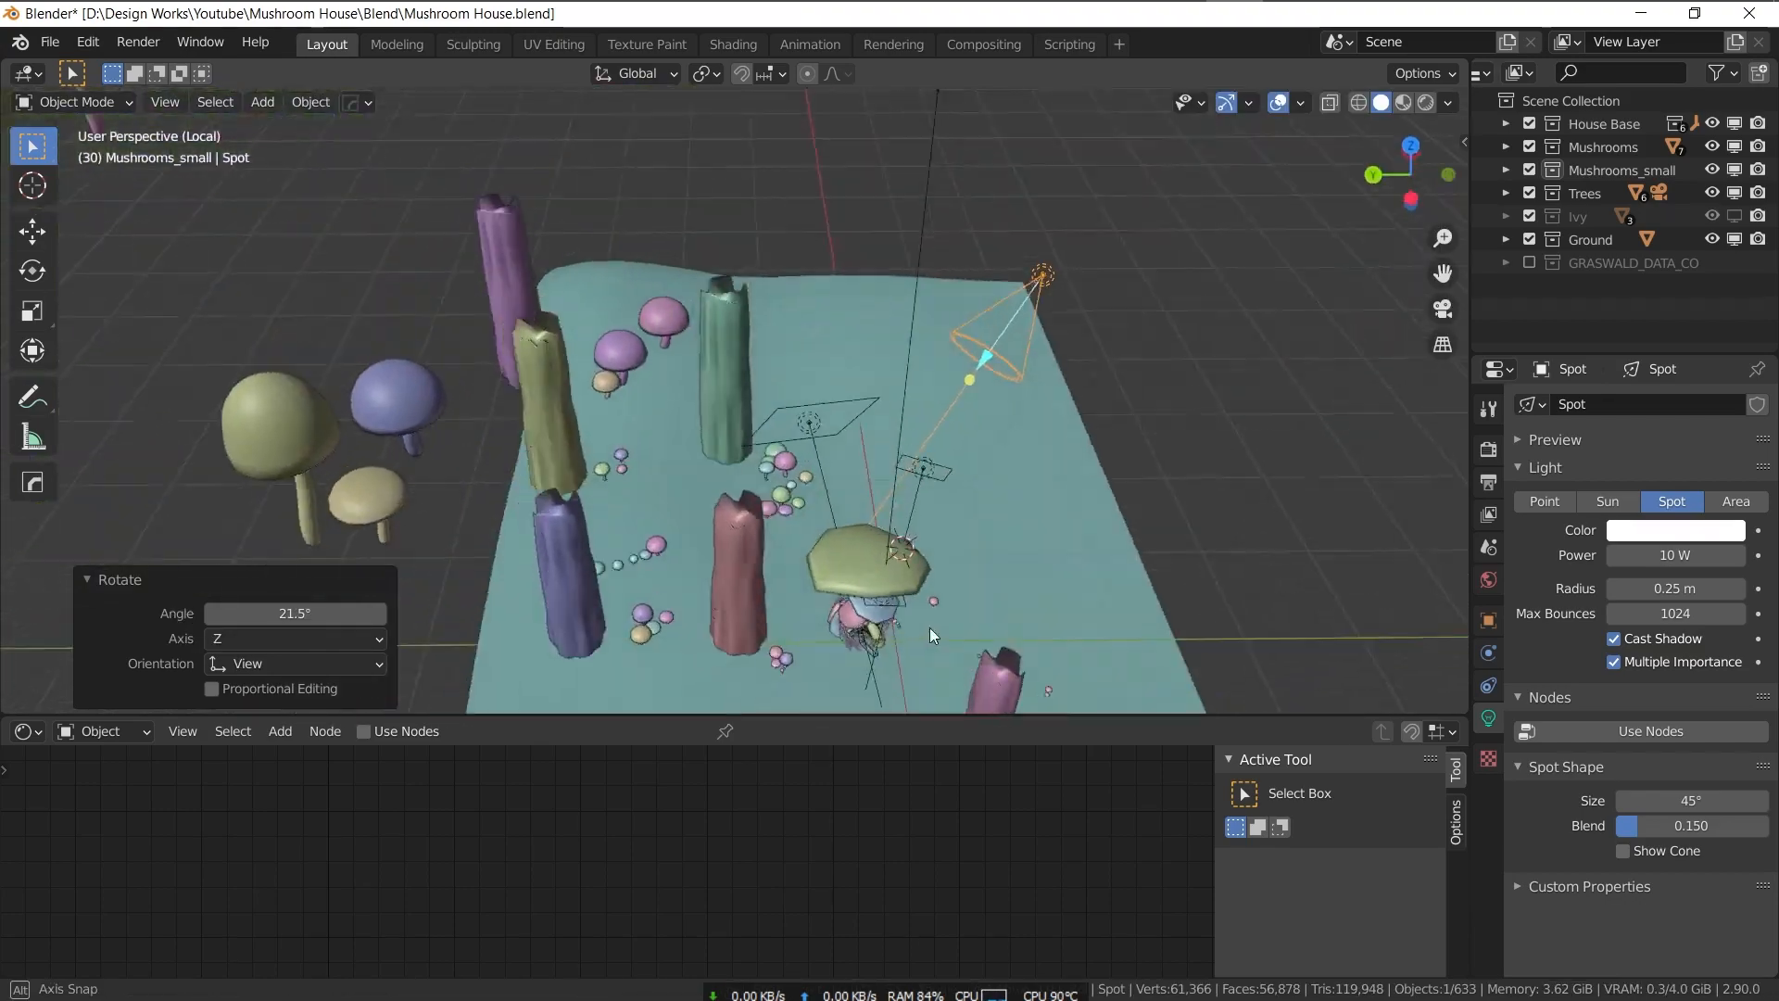
- Rotate the spot light towards the mushroom house and resize the light-blocking plane in front of it
key(r)
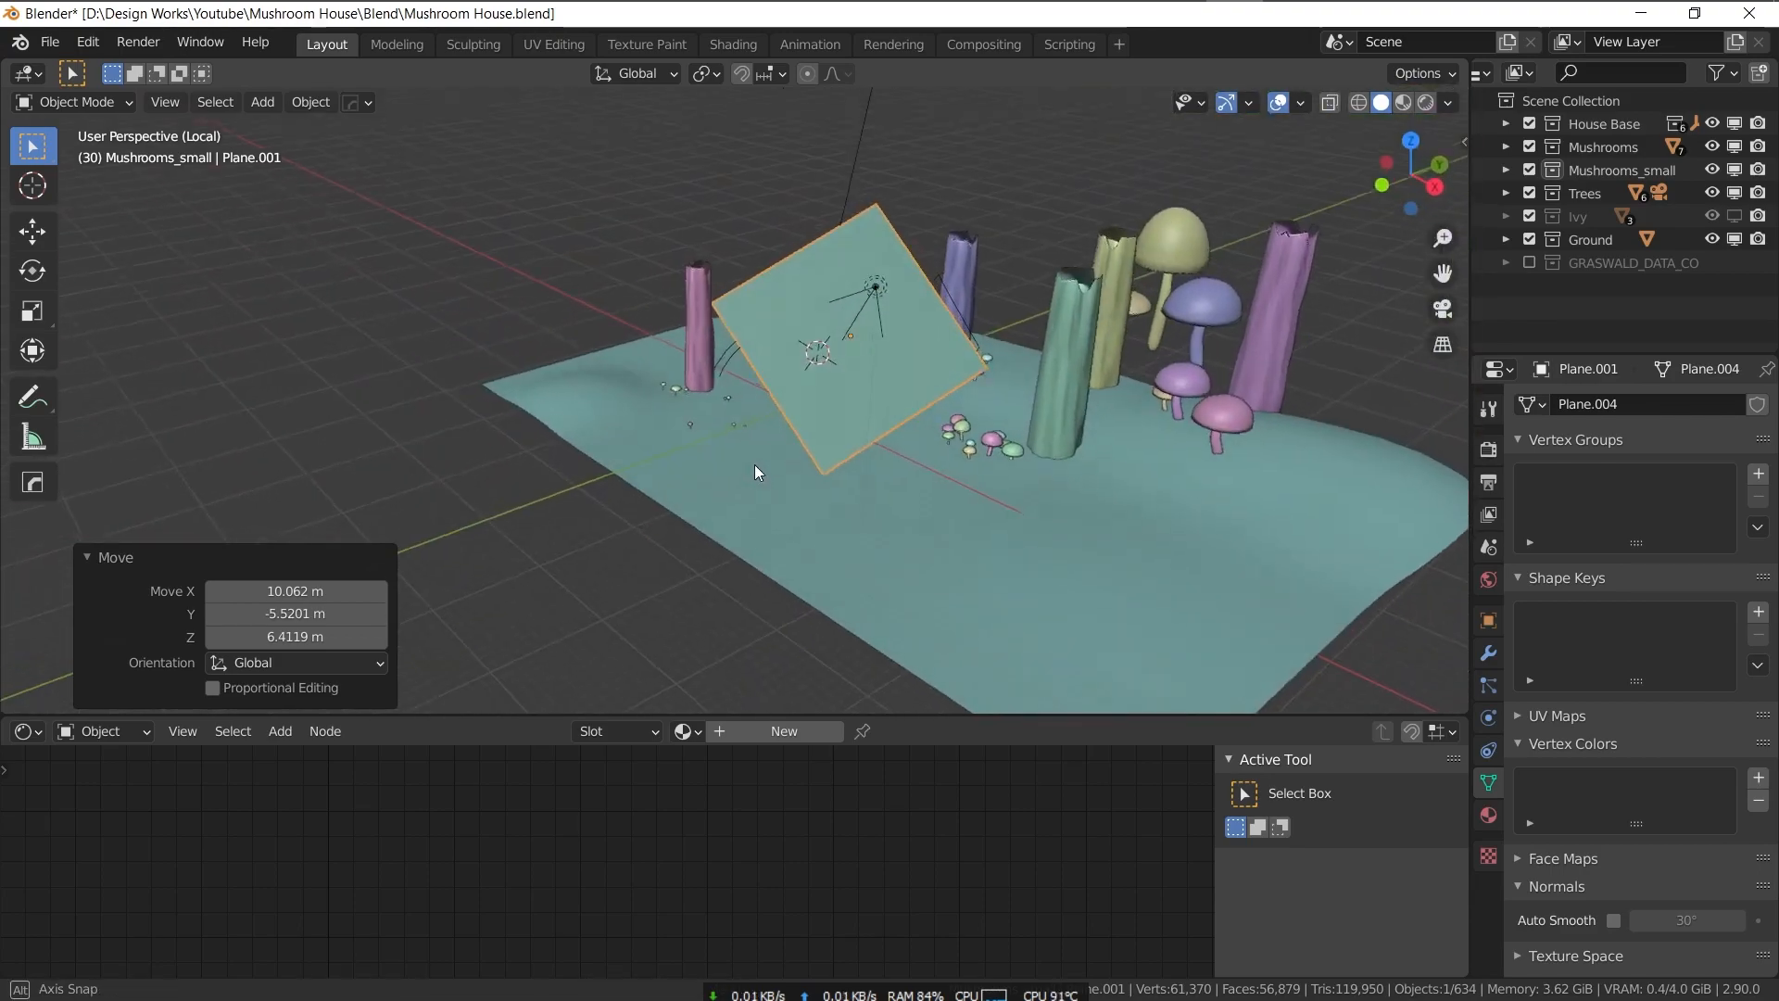
key(s)
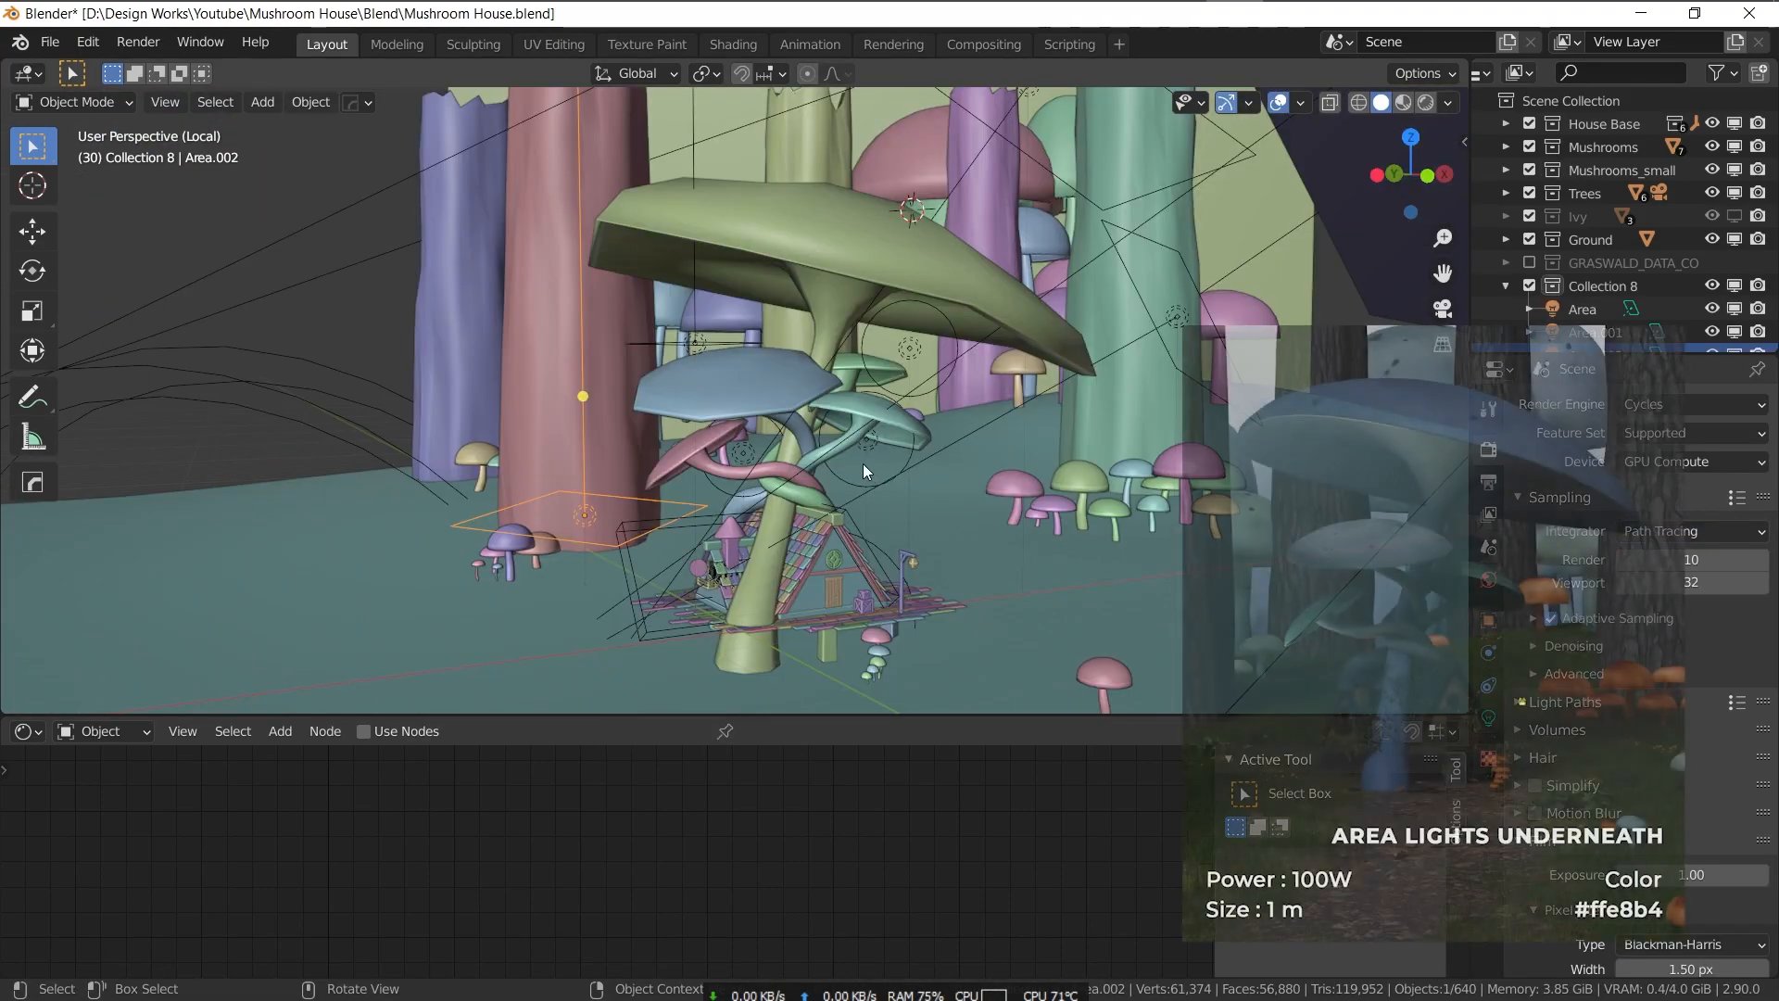
- Examine the placement of the area and point lights under and behind the mushroom house
mouse_move(826, 396)
shift+middle_down()
mouse_move(765, 408)
mouse_move(815, 386)
mouse_move(741, 343)
shift+middle_up()
click(731, 337)
click(901, 340)
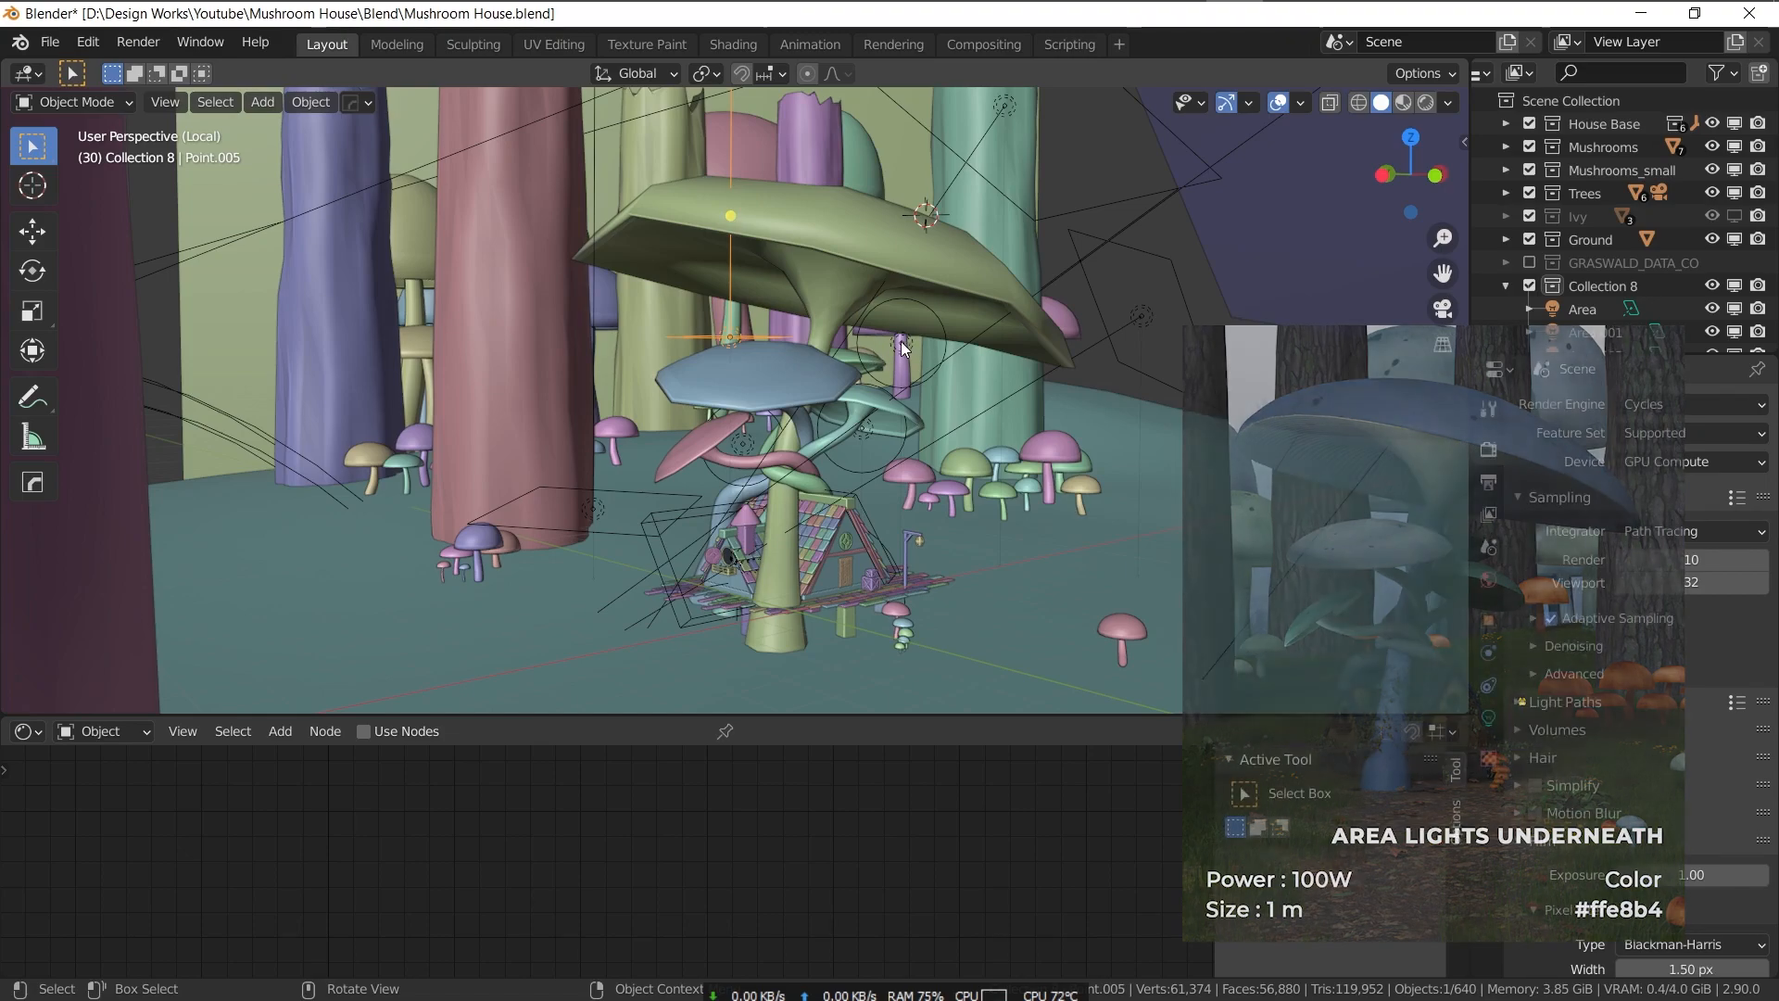
click(862, 434)
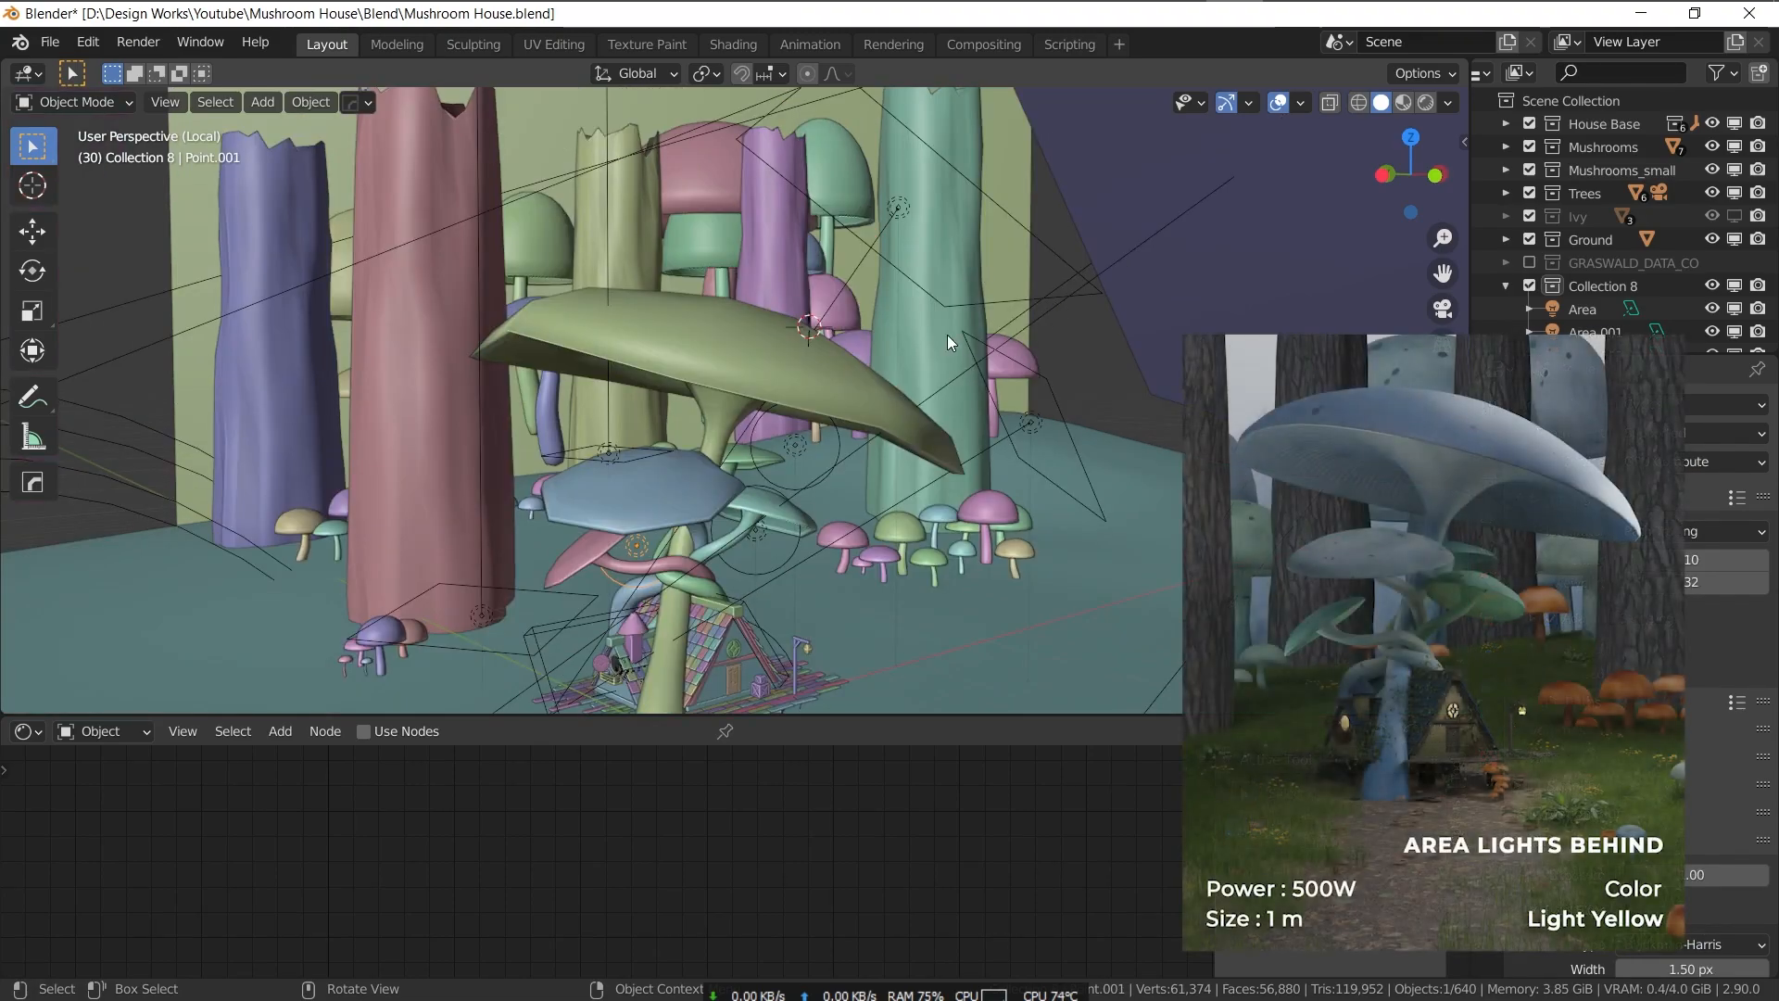
click(982, 347)
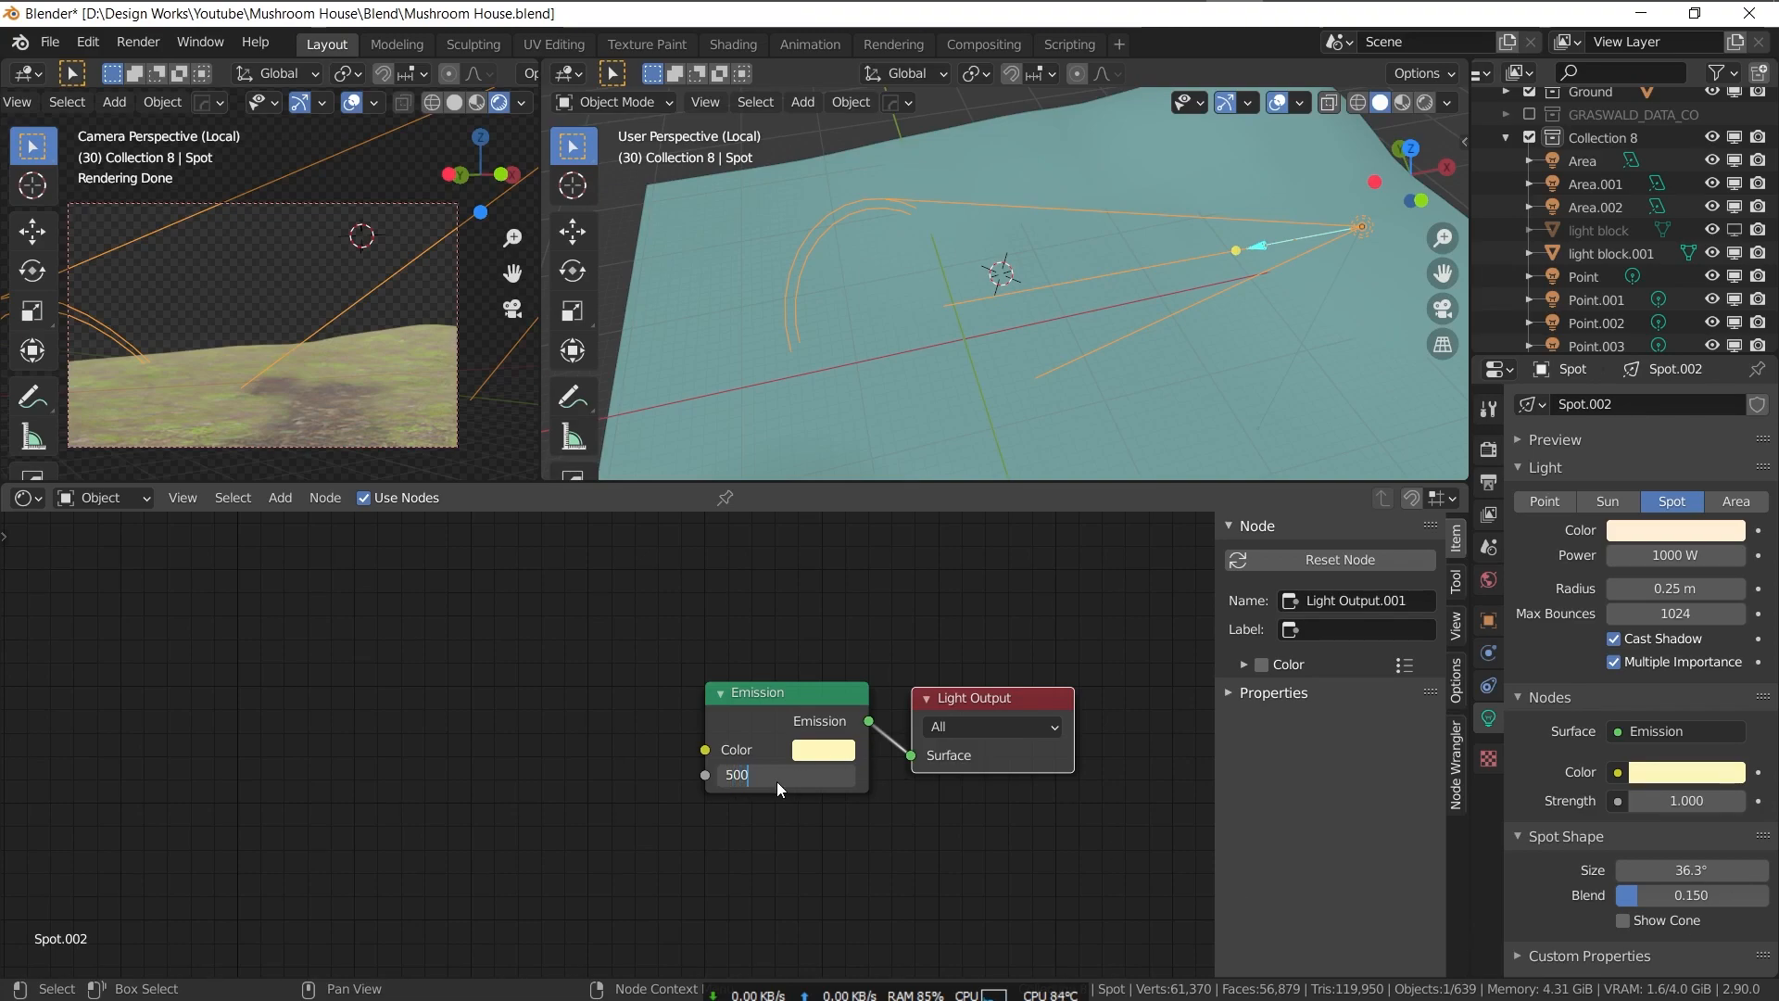
- Try an Emission strength of 500 on the spot light and undo it
key(Return)
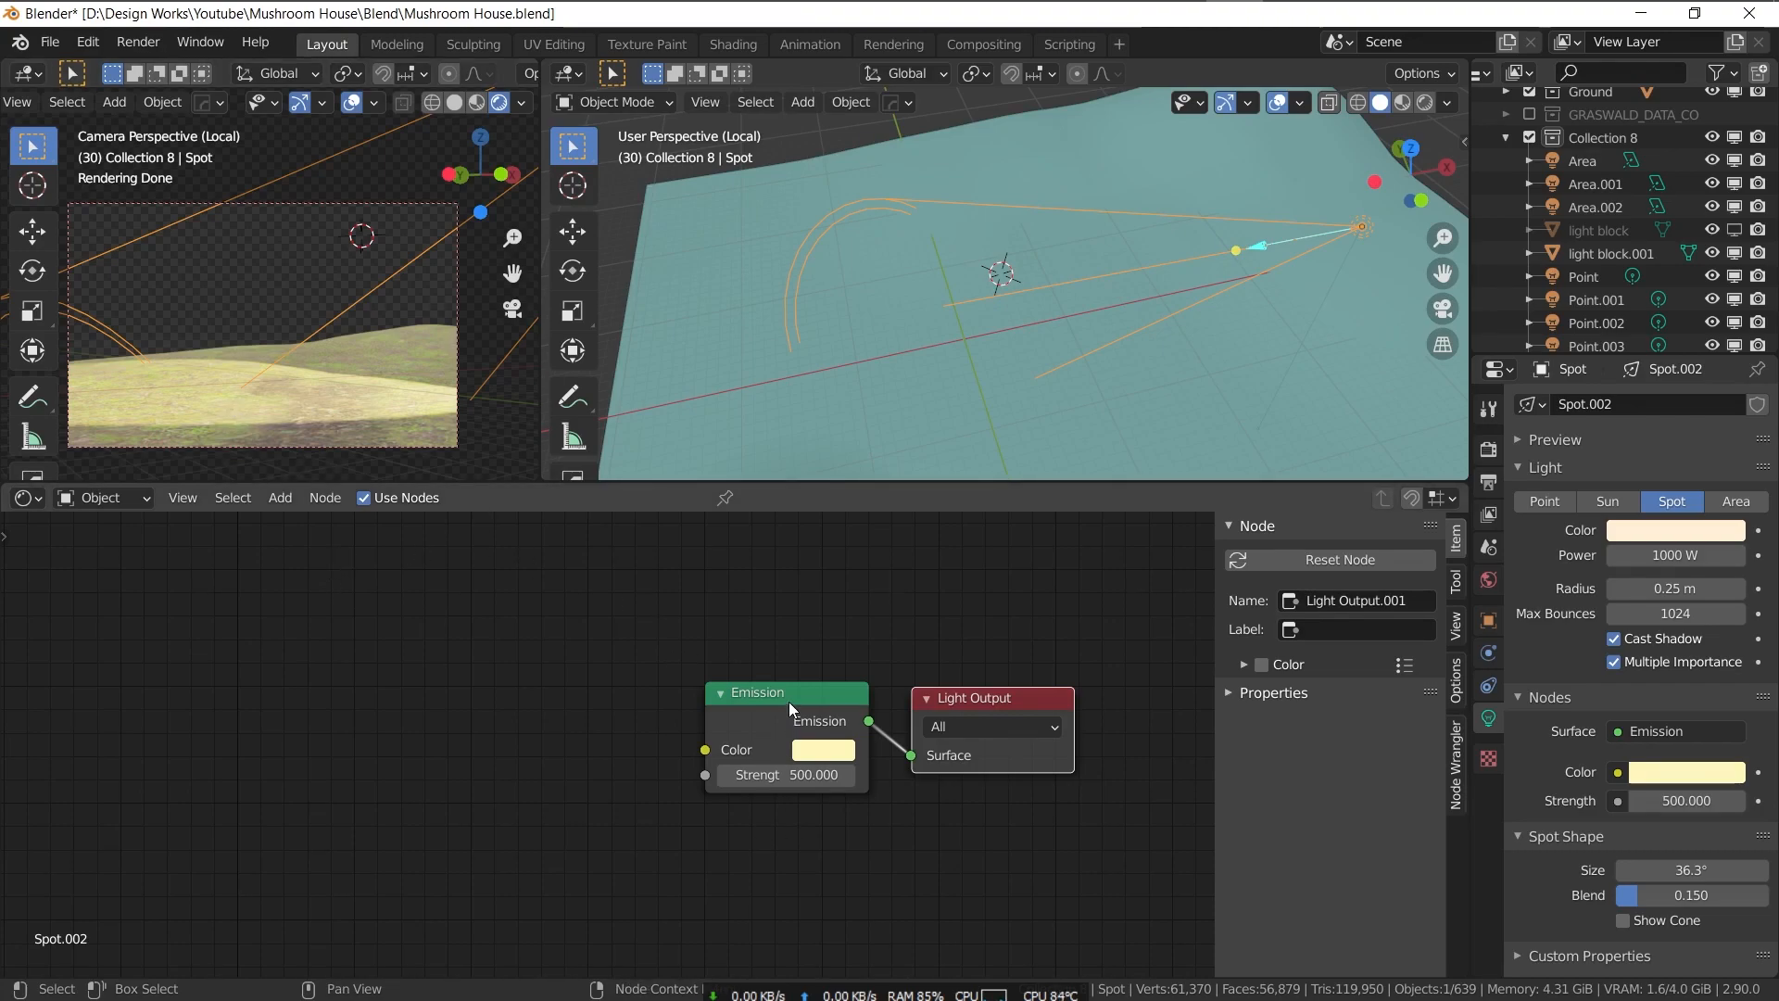
key(ctrl+z)
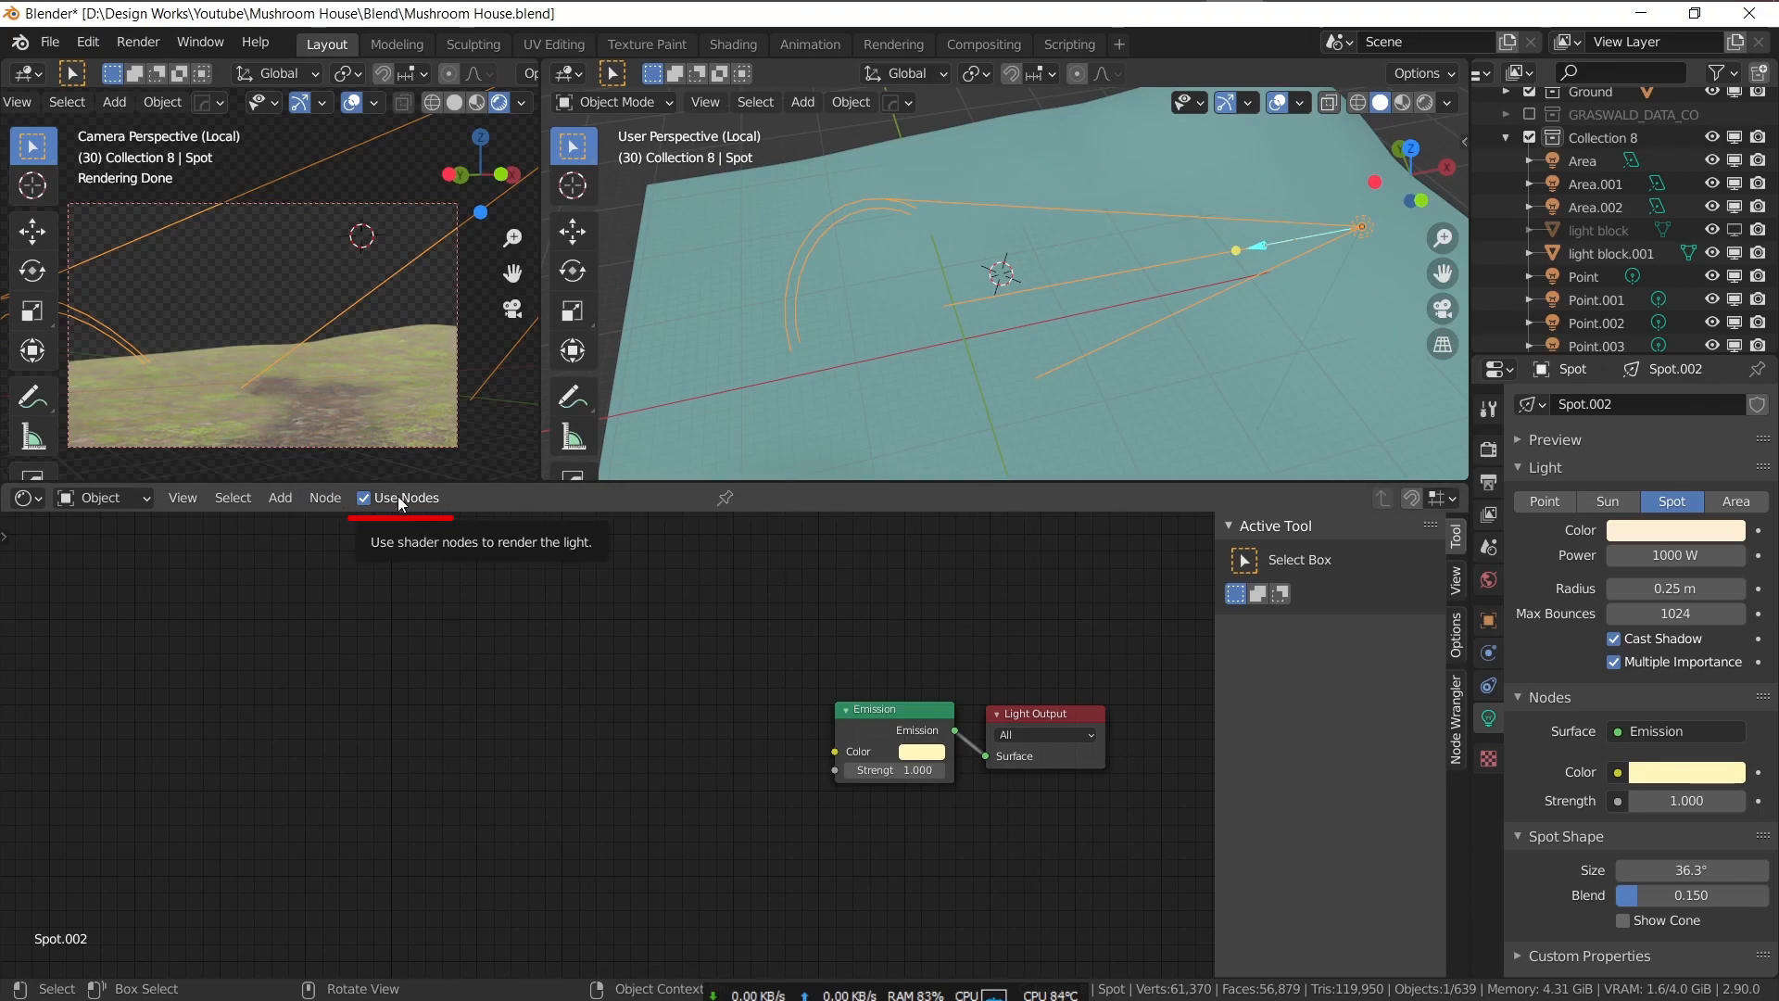
- Add a Noise Texture node before the Emission node in the spot light's node tree
key(shift+a)
text(noi)
key(Return)
click(565, 709)
- Add a Texture Coordinate node, link its Normal output to the noise Vector, and link the noise Color to Emission Strength
key(shift+a)
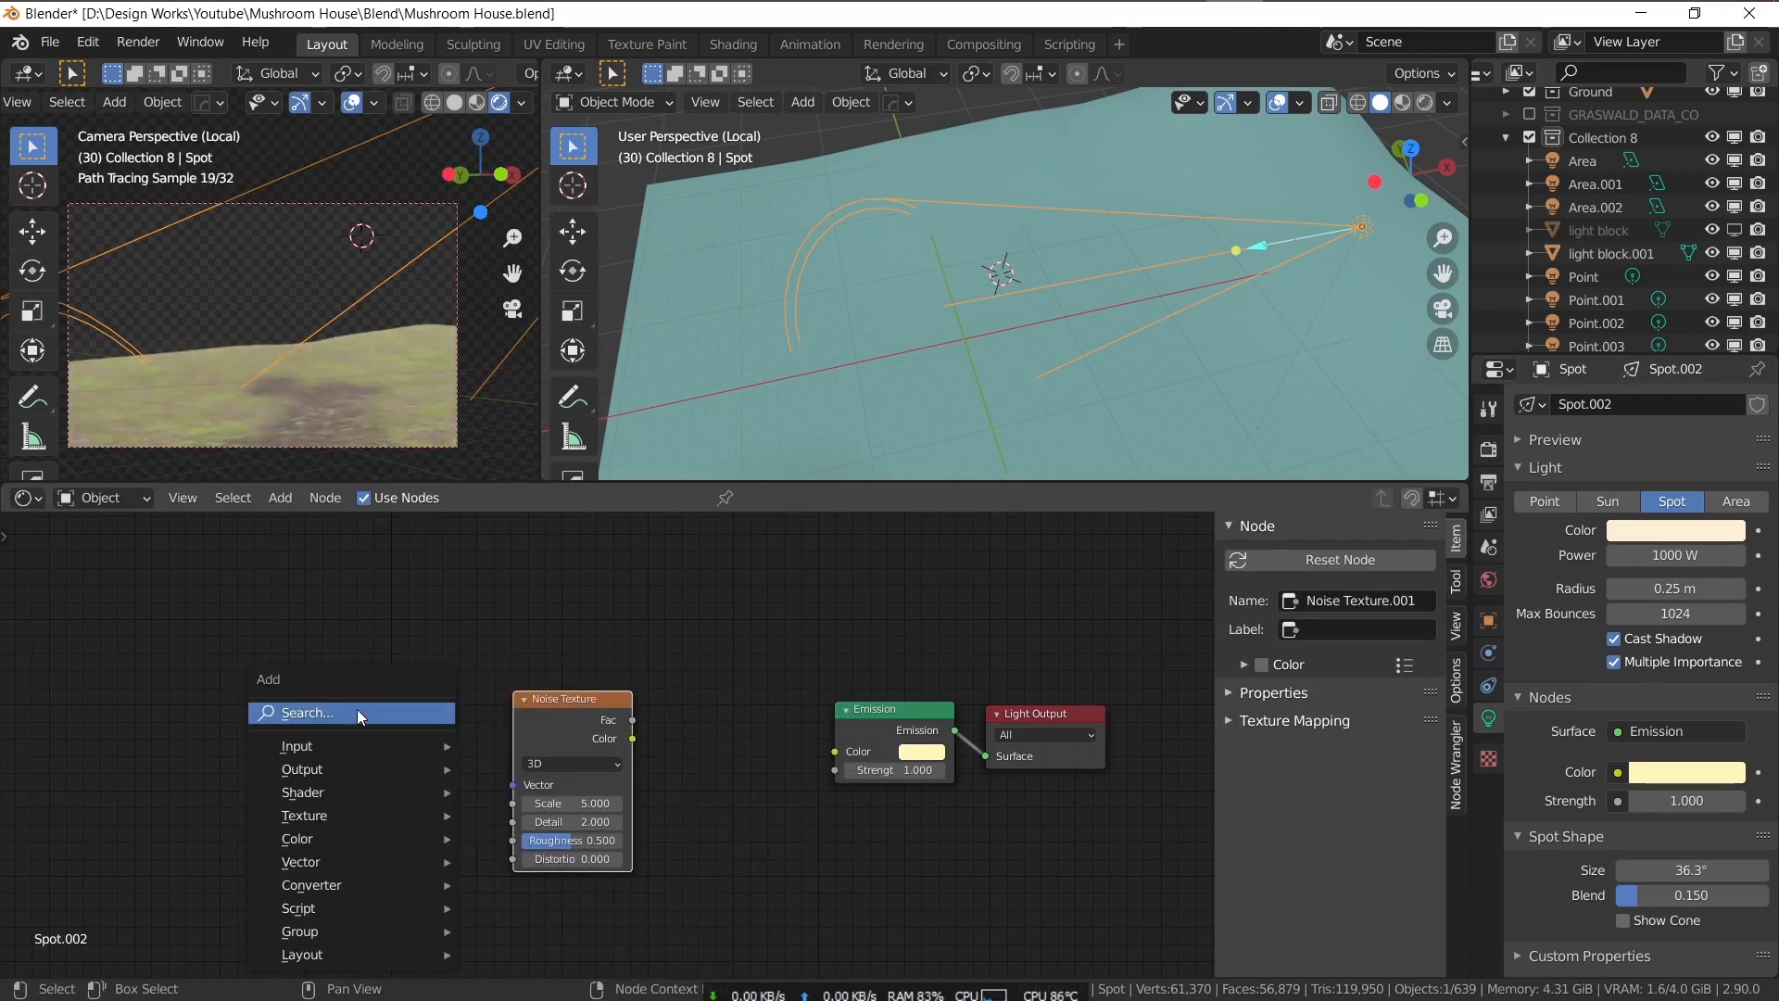
text(tex)
key(Return)
click(429, 735)
drag(427, 728, 513, 785)
drag(632, 738, 835, 771)
- Insert a Math node between the Noise Texture and Emission, set to Multiply with a value of 500
key(shift+a)
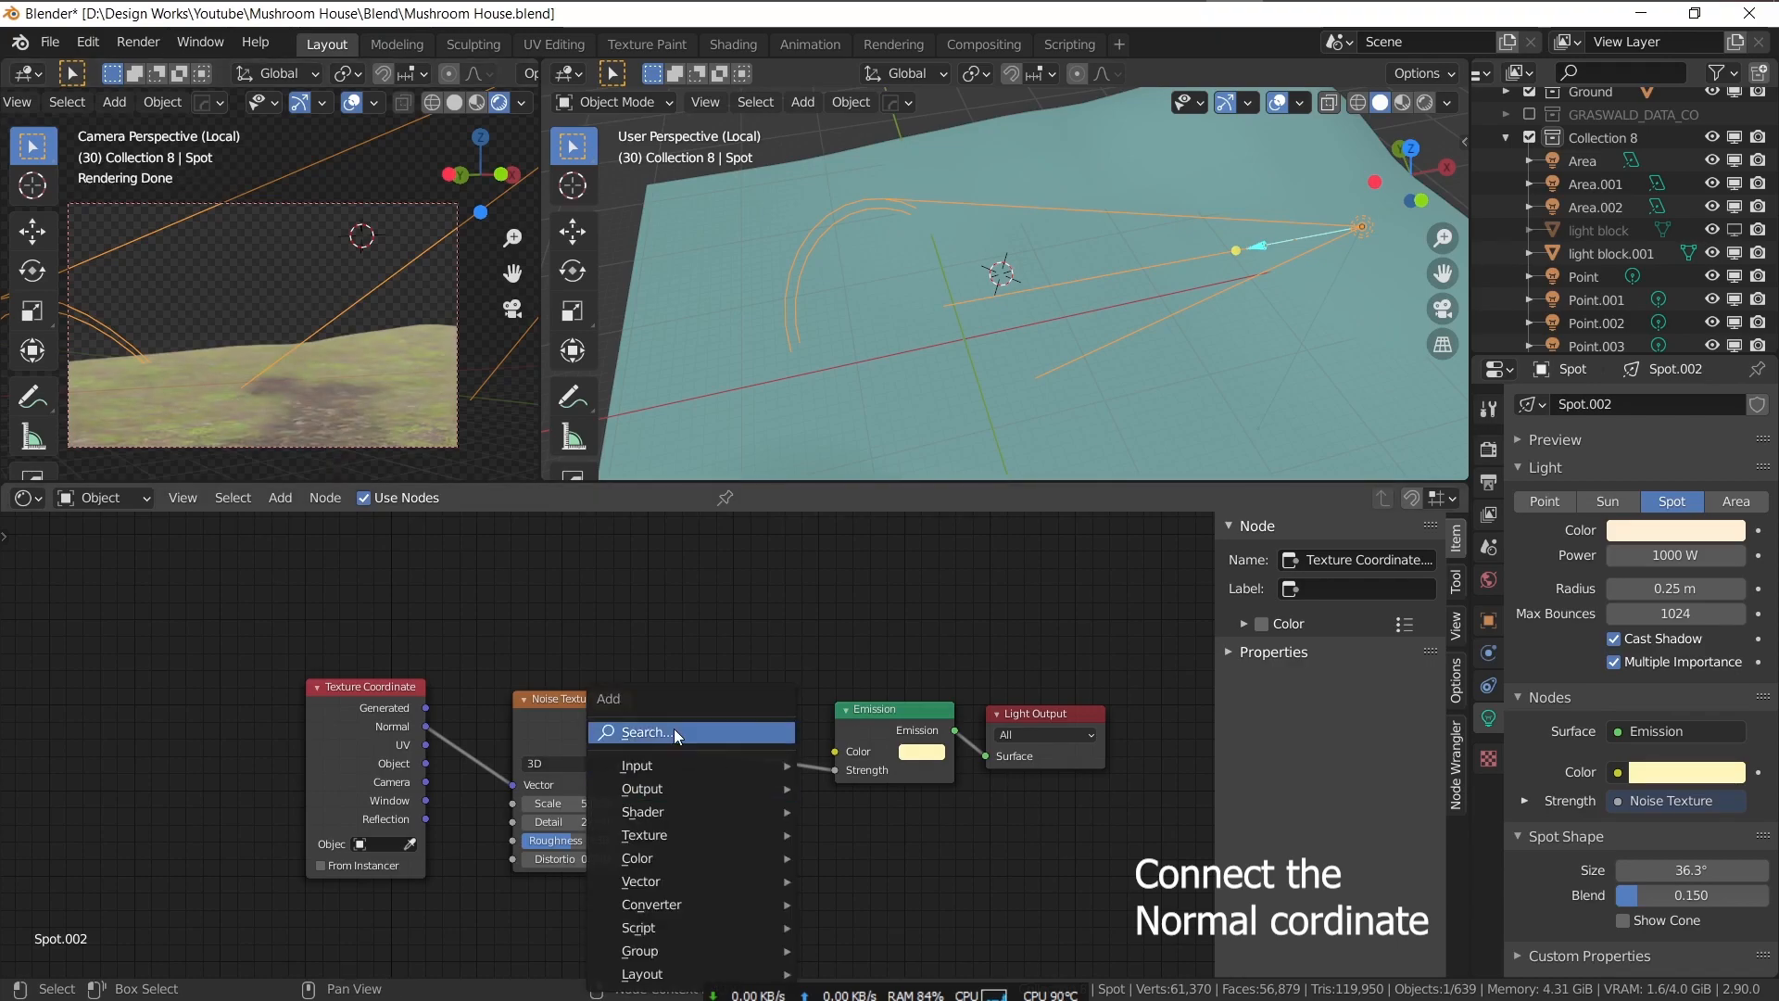
click(678, 732)
text(math)
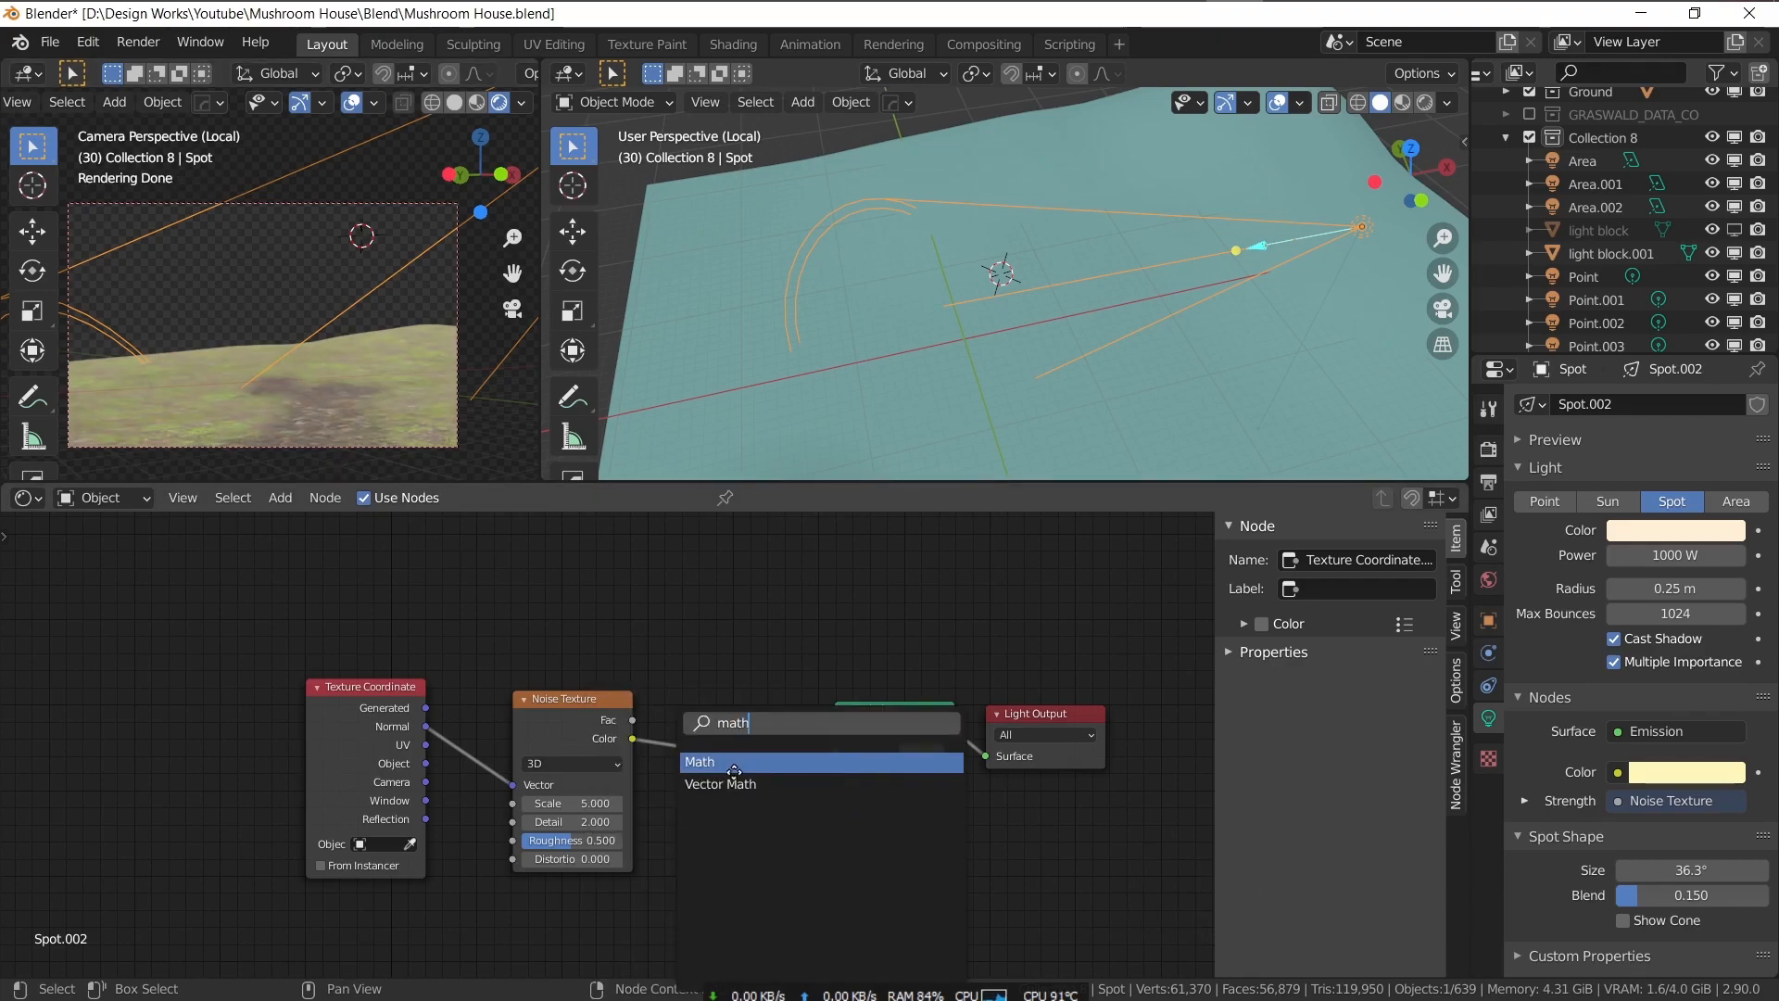
click(699, 760)
click(722, 685)
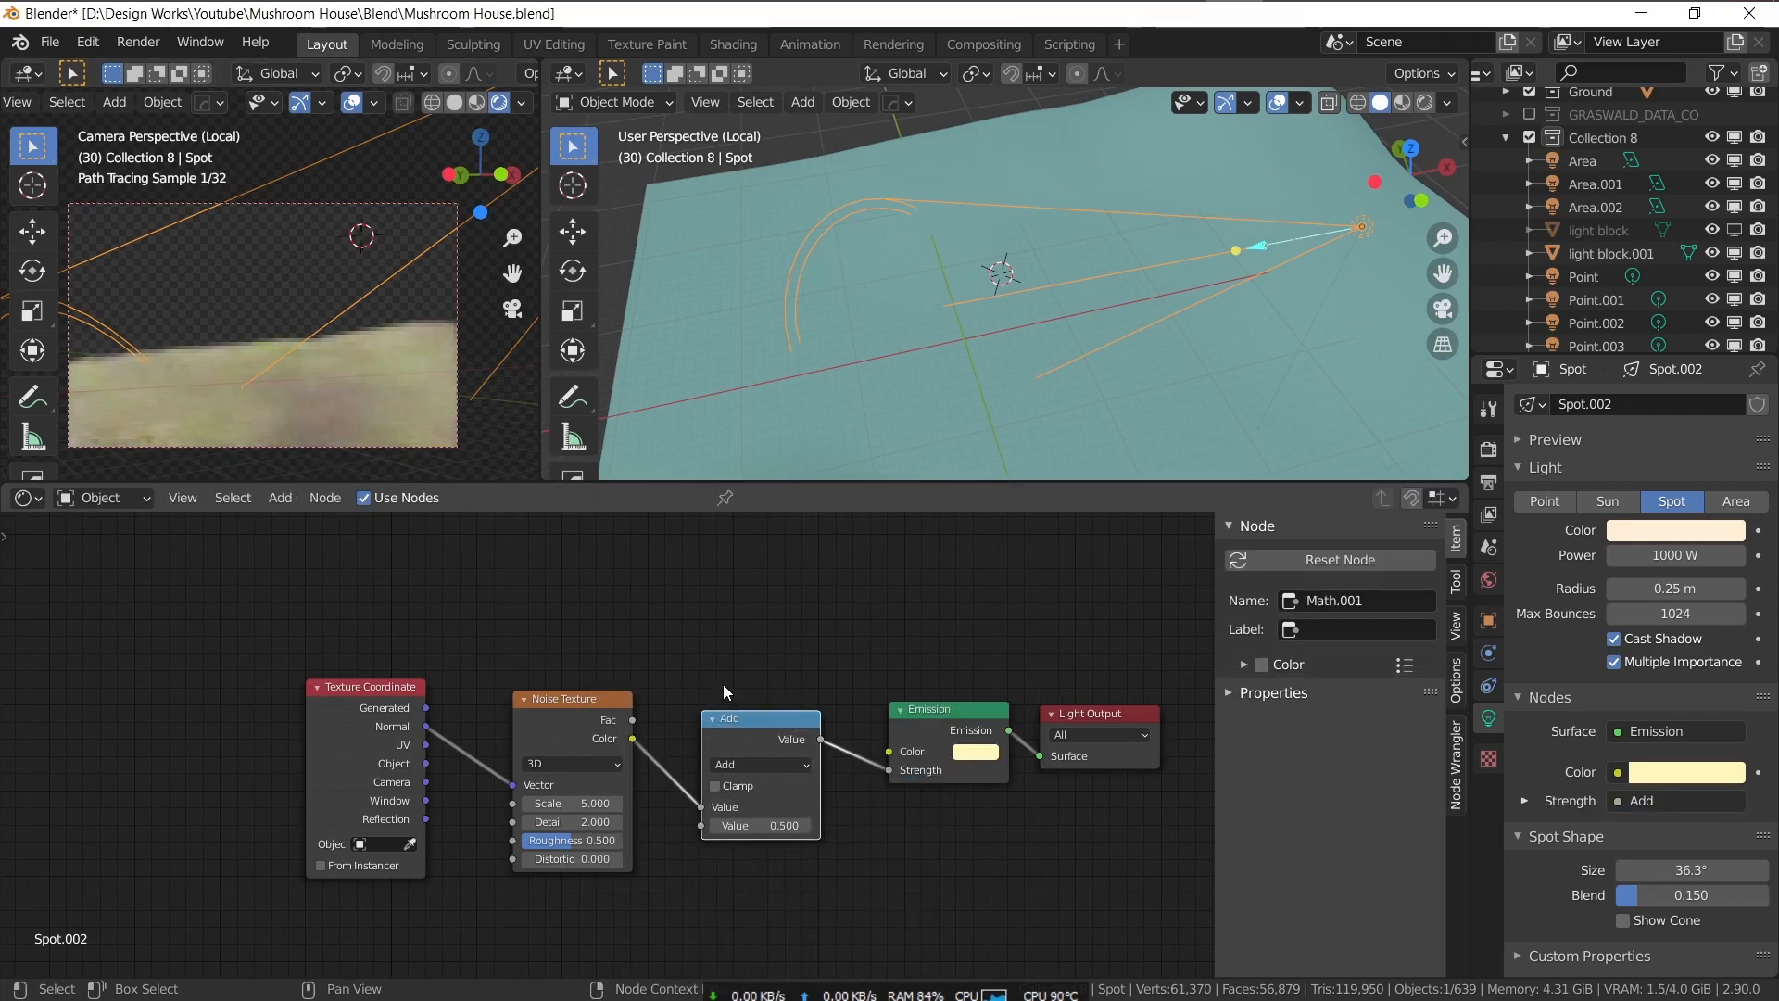
click(759, 765)
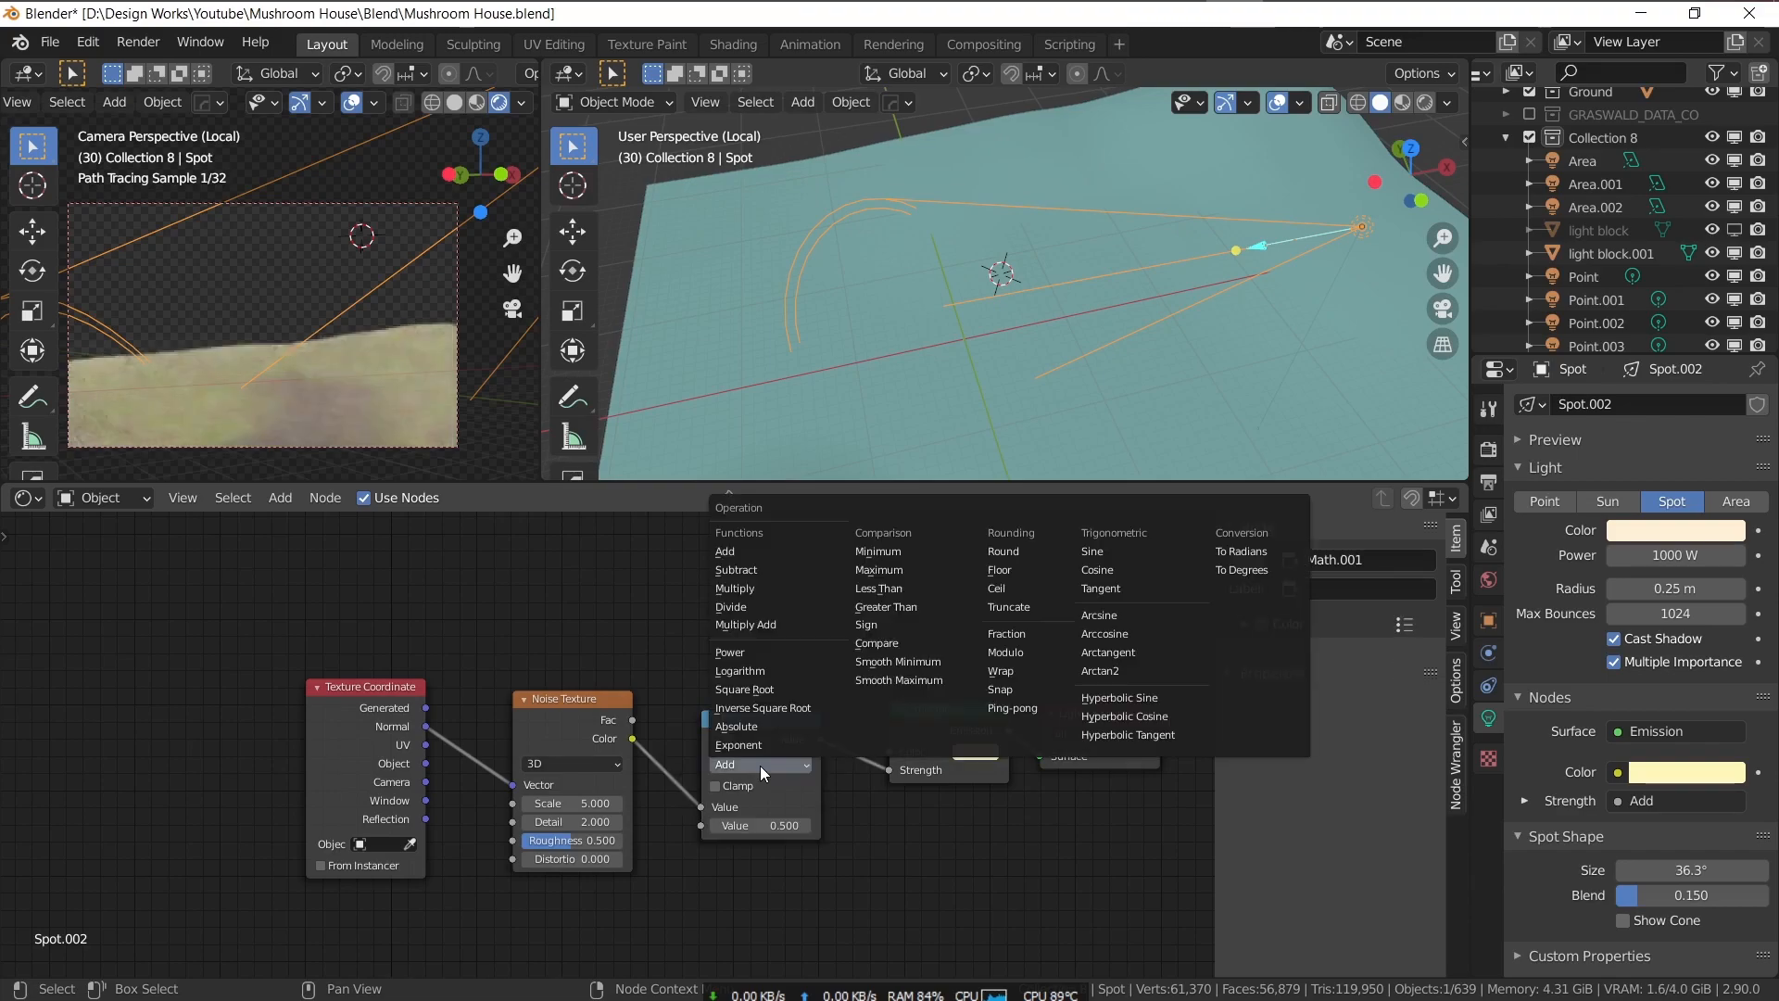
click(749, 588)
double_click(783, 824)
text(500)
key(Return)
- Insert a ColorRamp between the Noise Texture and Multiply nodes and move its black stop to about the middle
key(shift+a)
click(618, 721)
drag(716, 818, 805, 821)
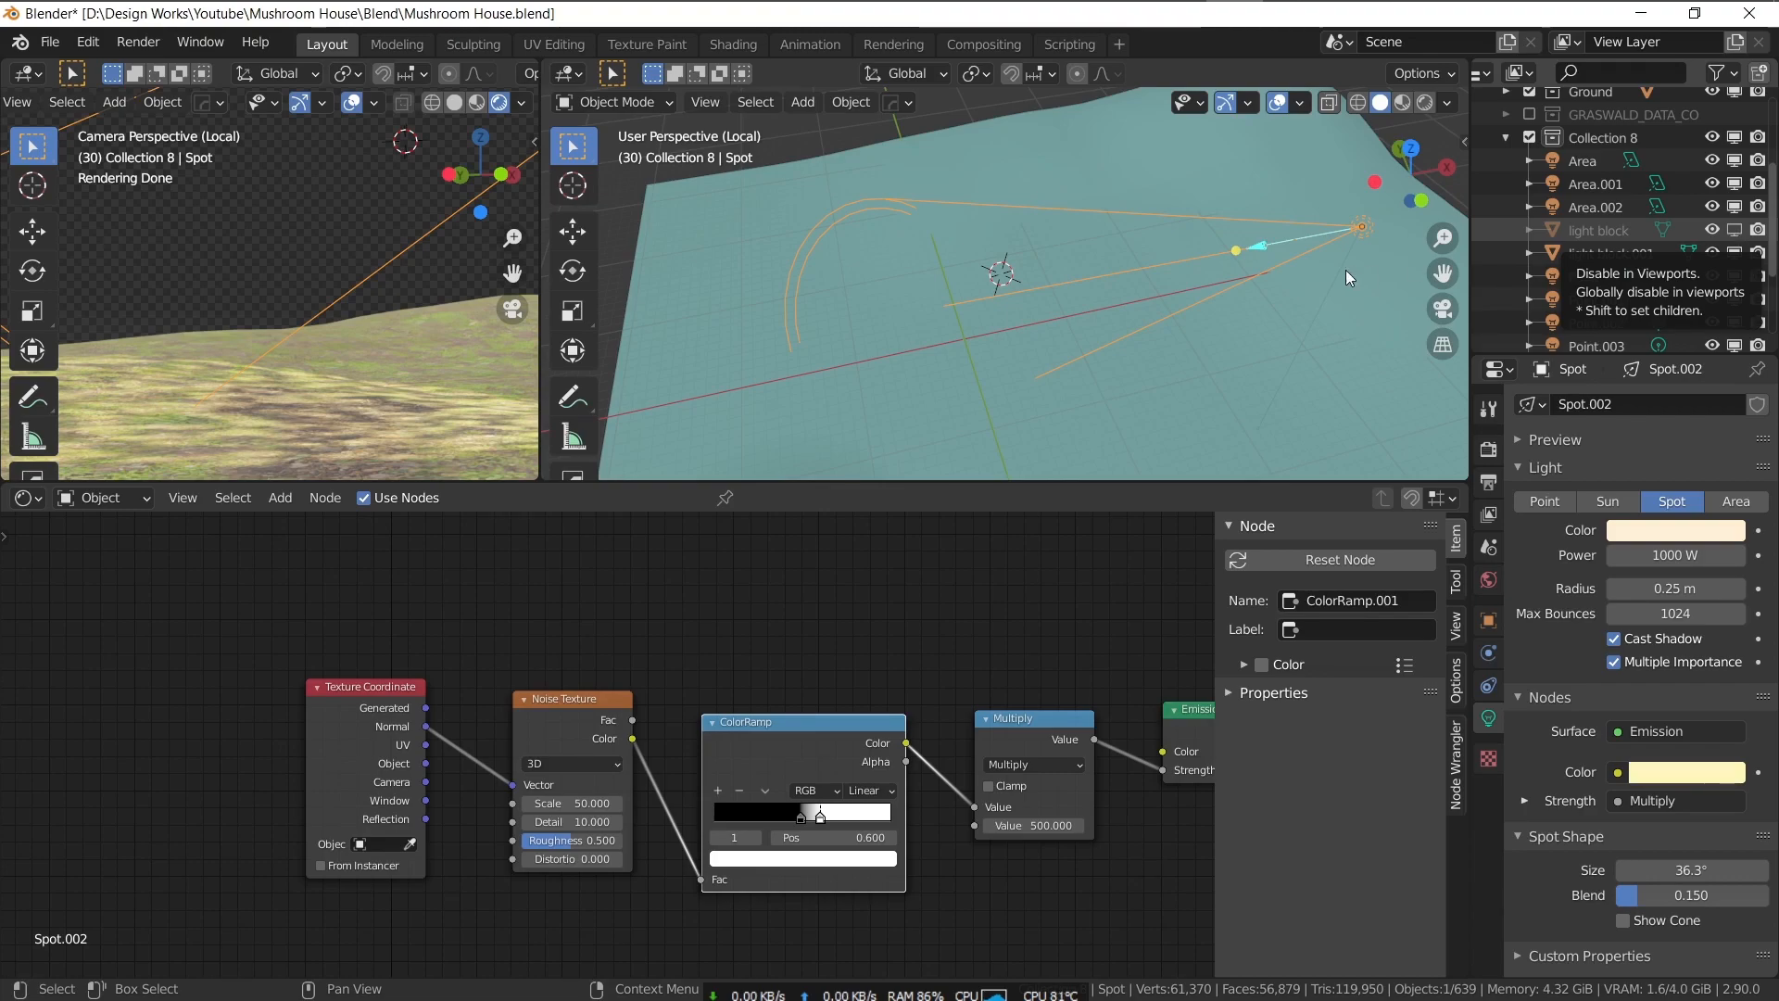
- Enable the light block plane in viewports and examine the nodes of its light patches material
click(1734, 230)
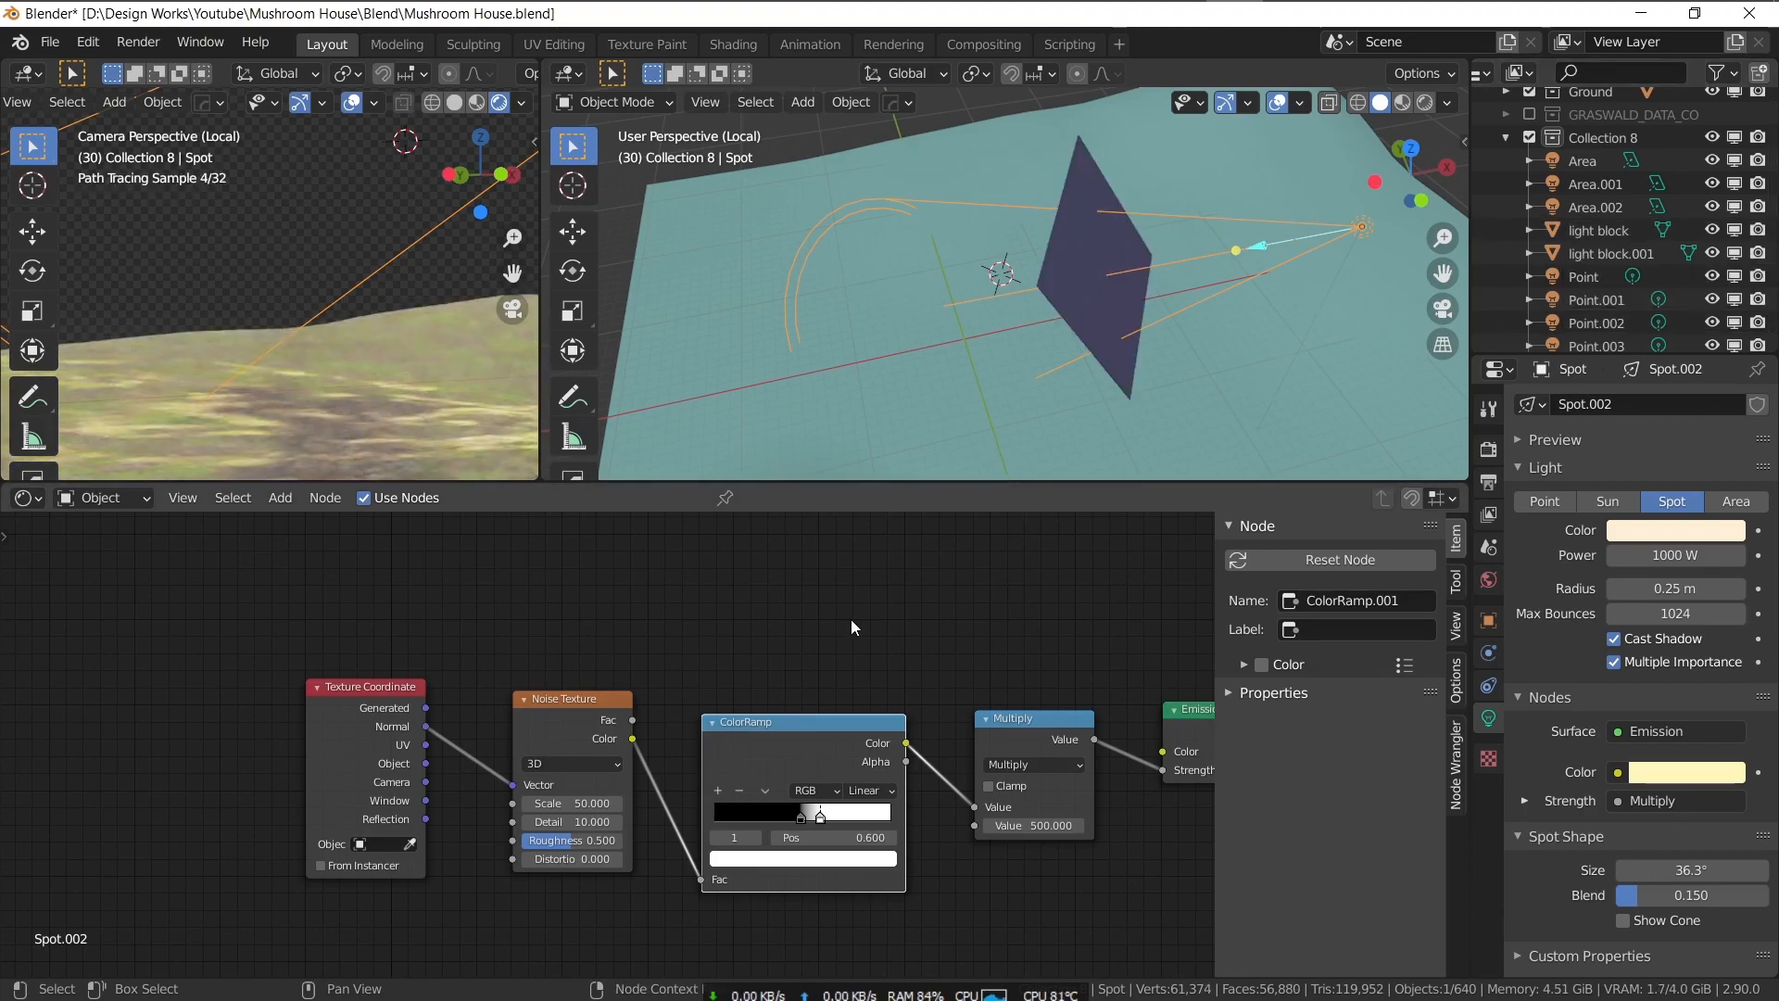
click(1093, 291)
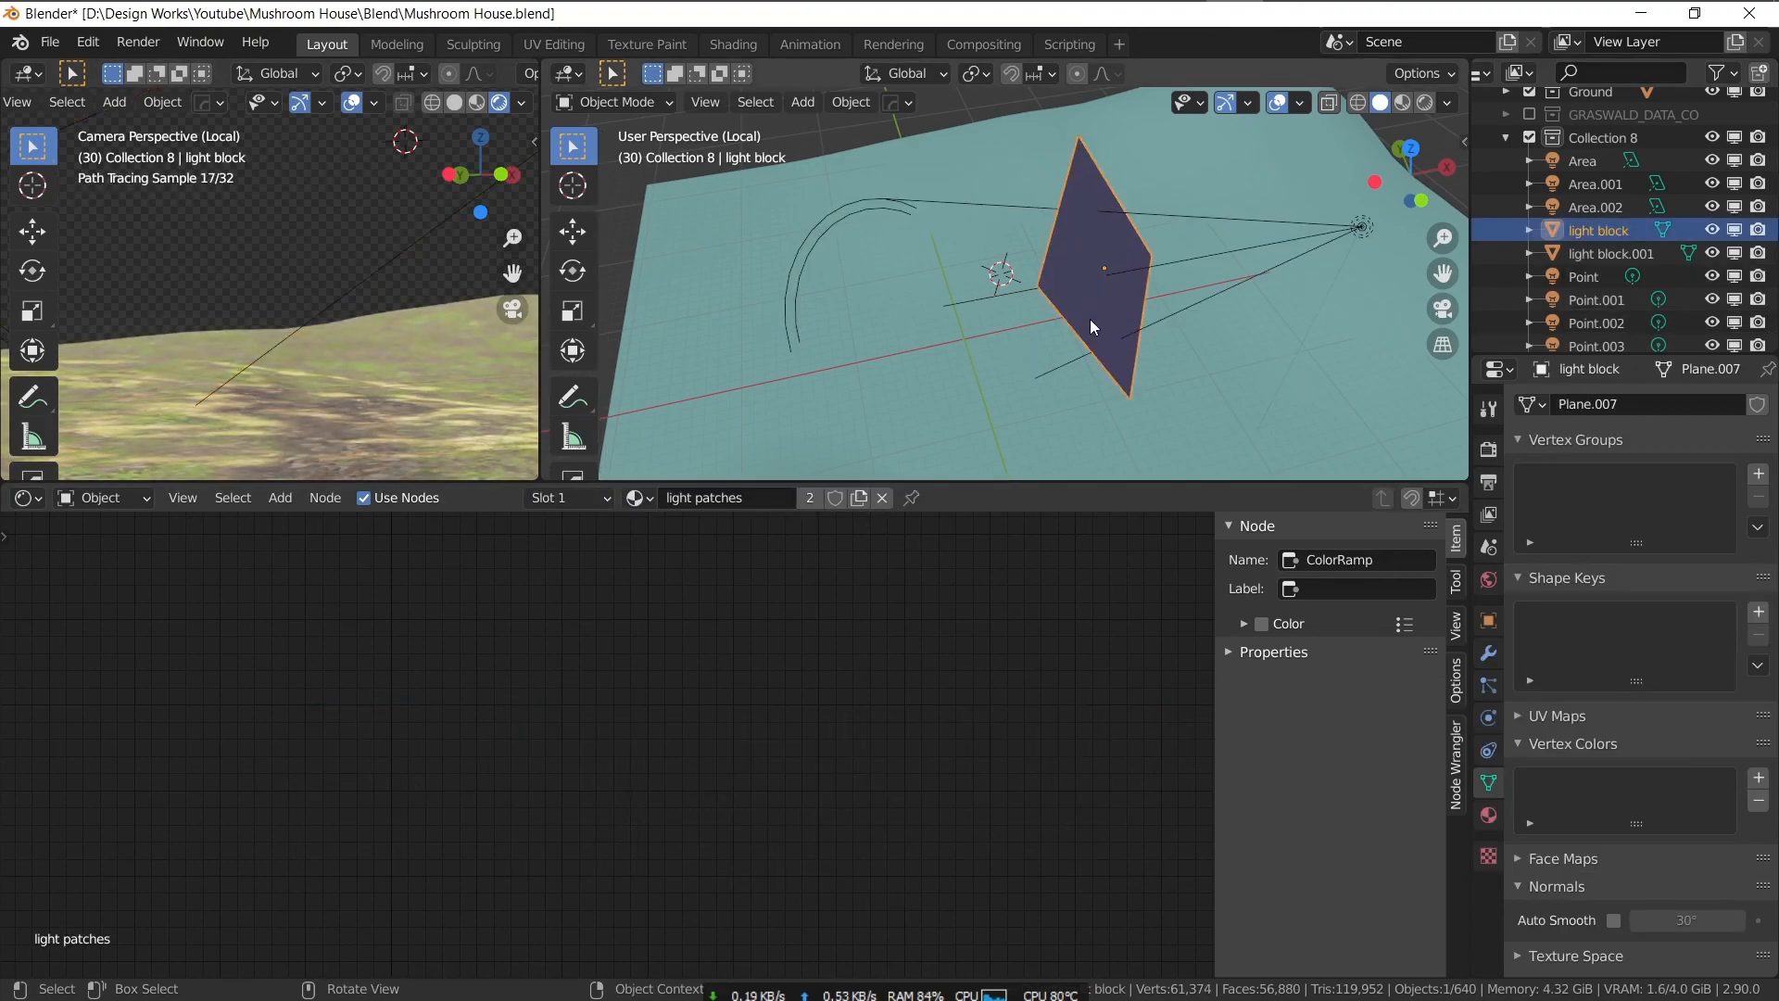
key(Home)
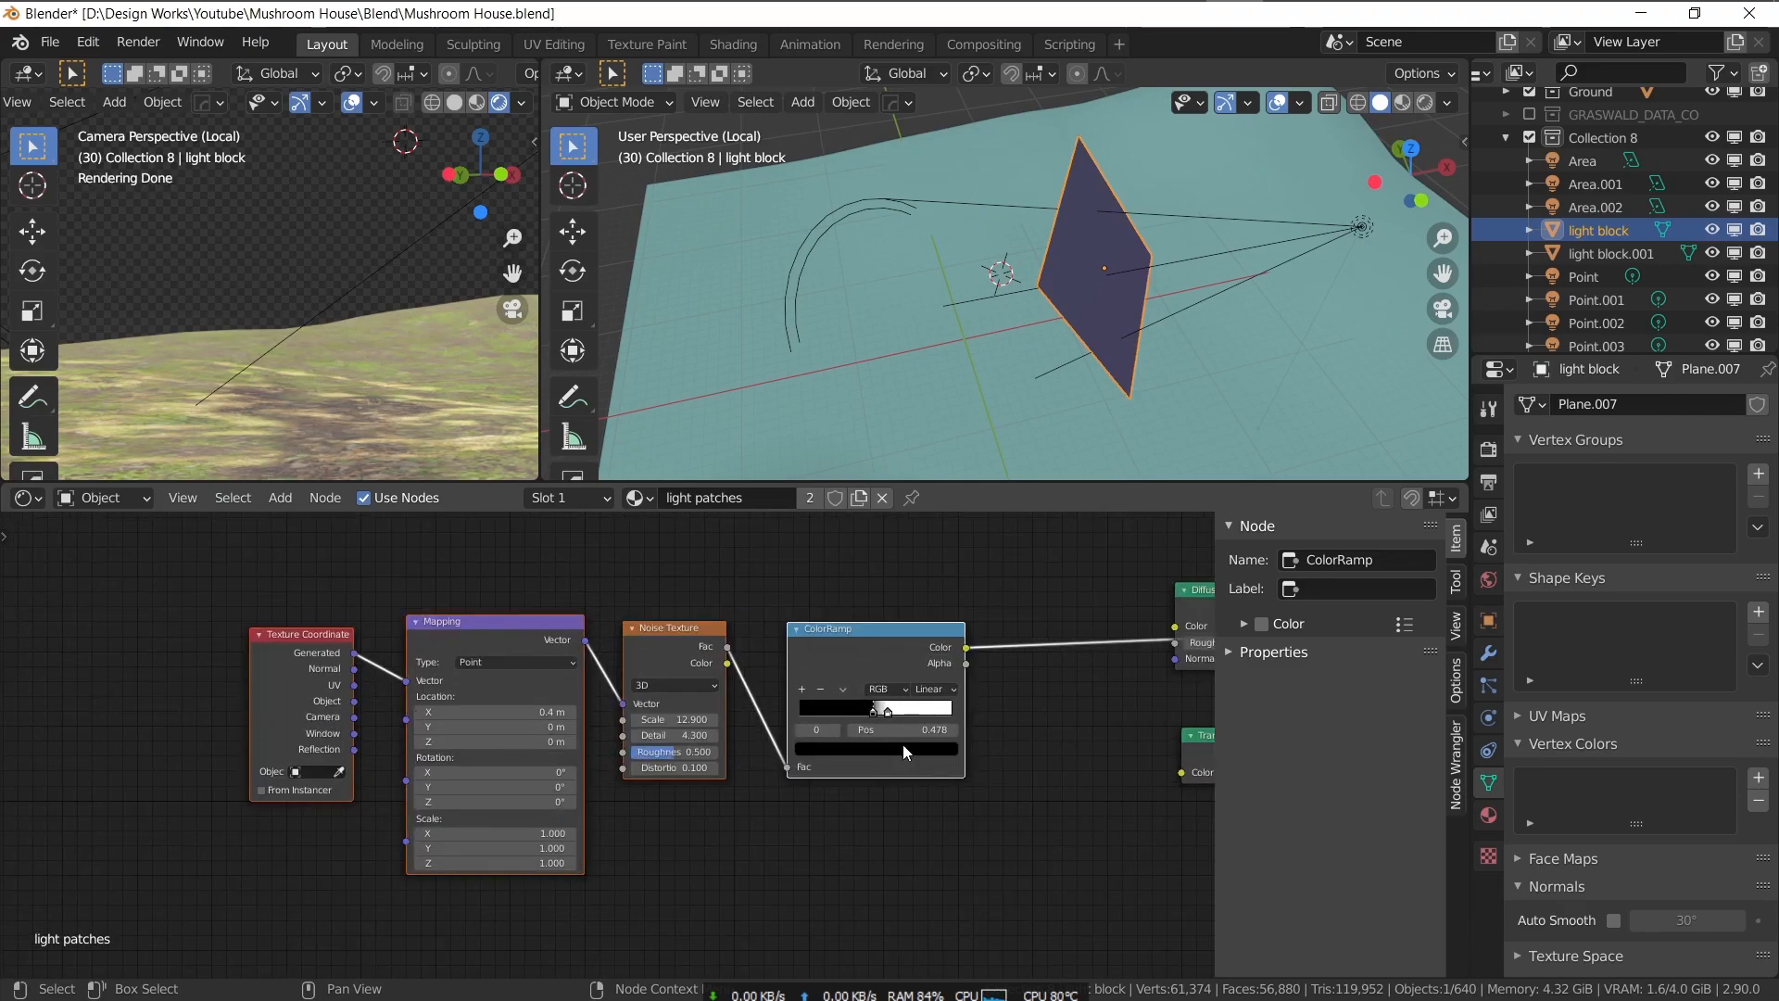
middle_drag(997, 757, 413, 798)
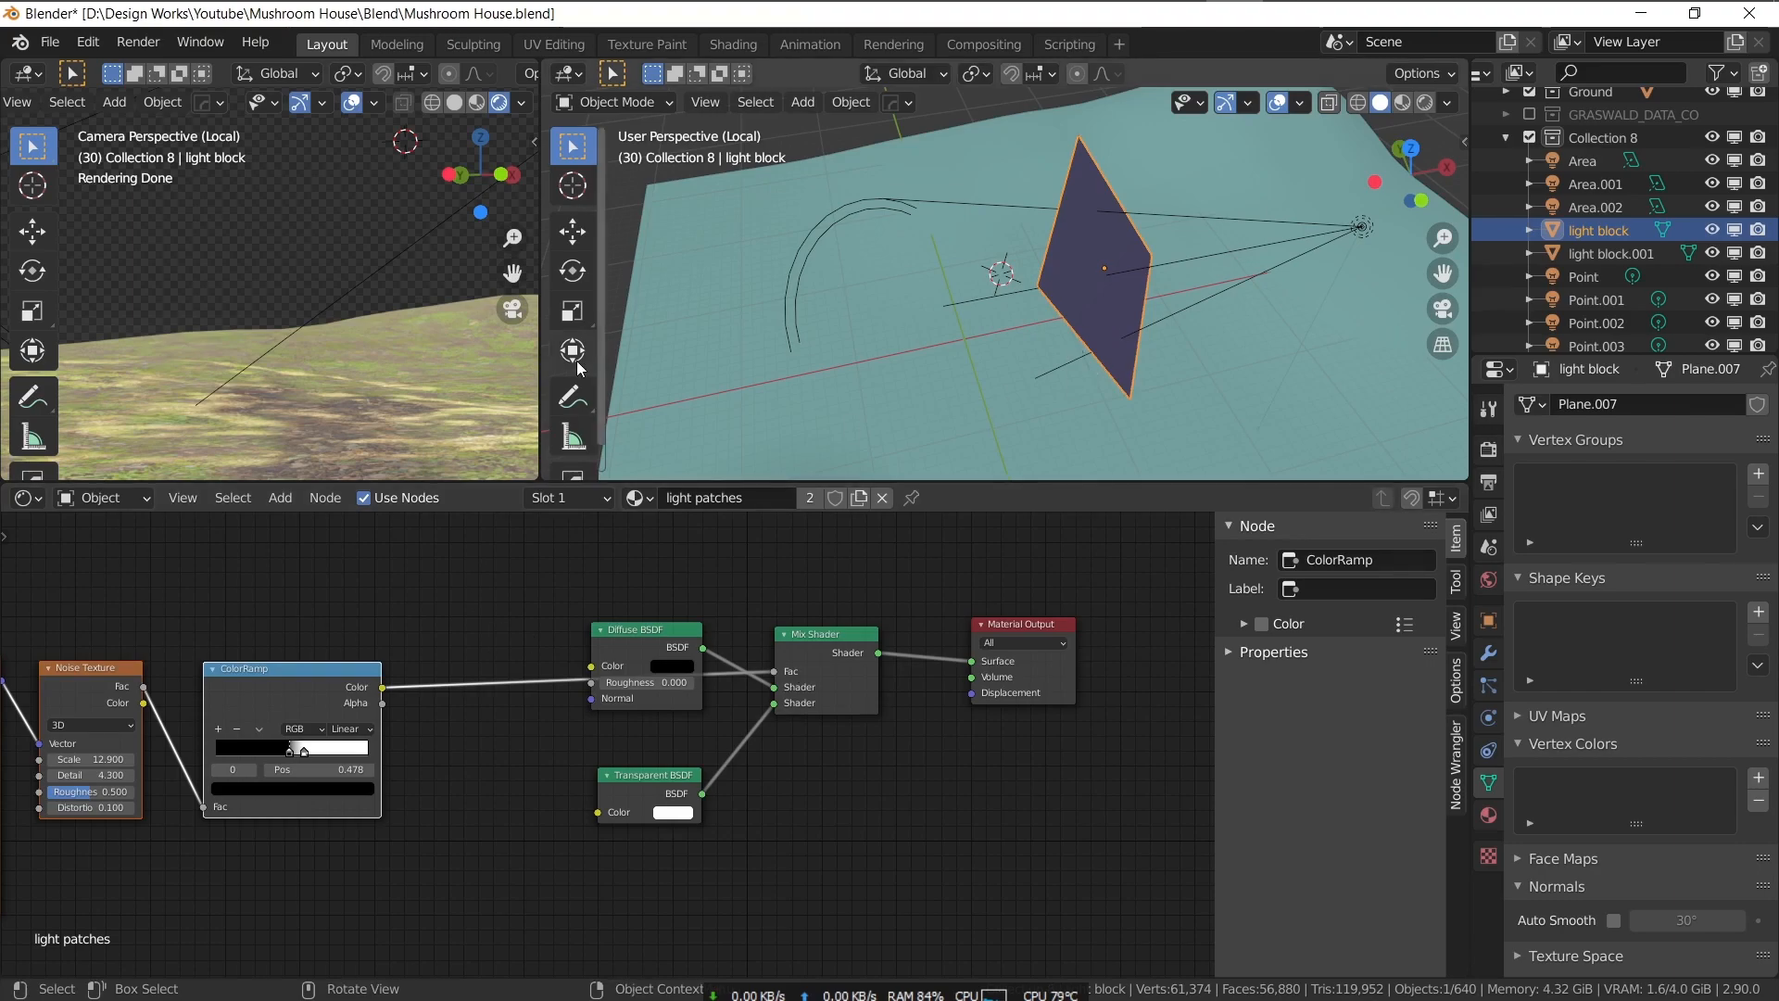
scroll(377, 354, down, 2)
middle_drag(369, 269, 387, 317)
scroll(387, 317, down, 3)
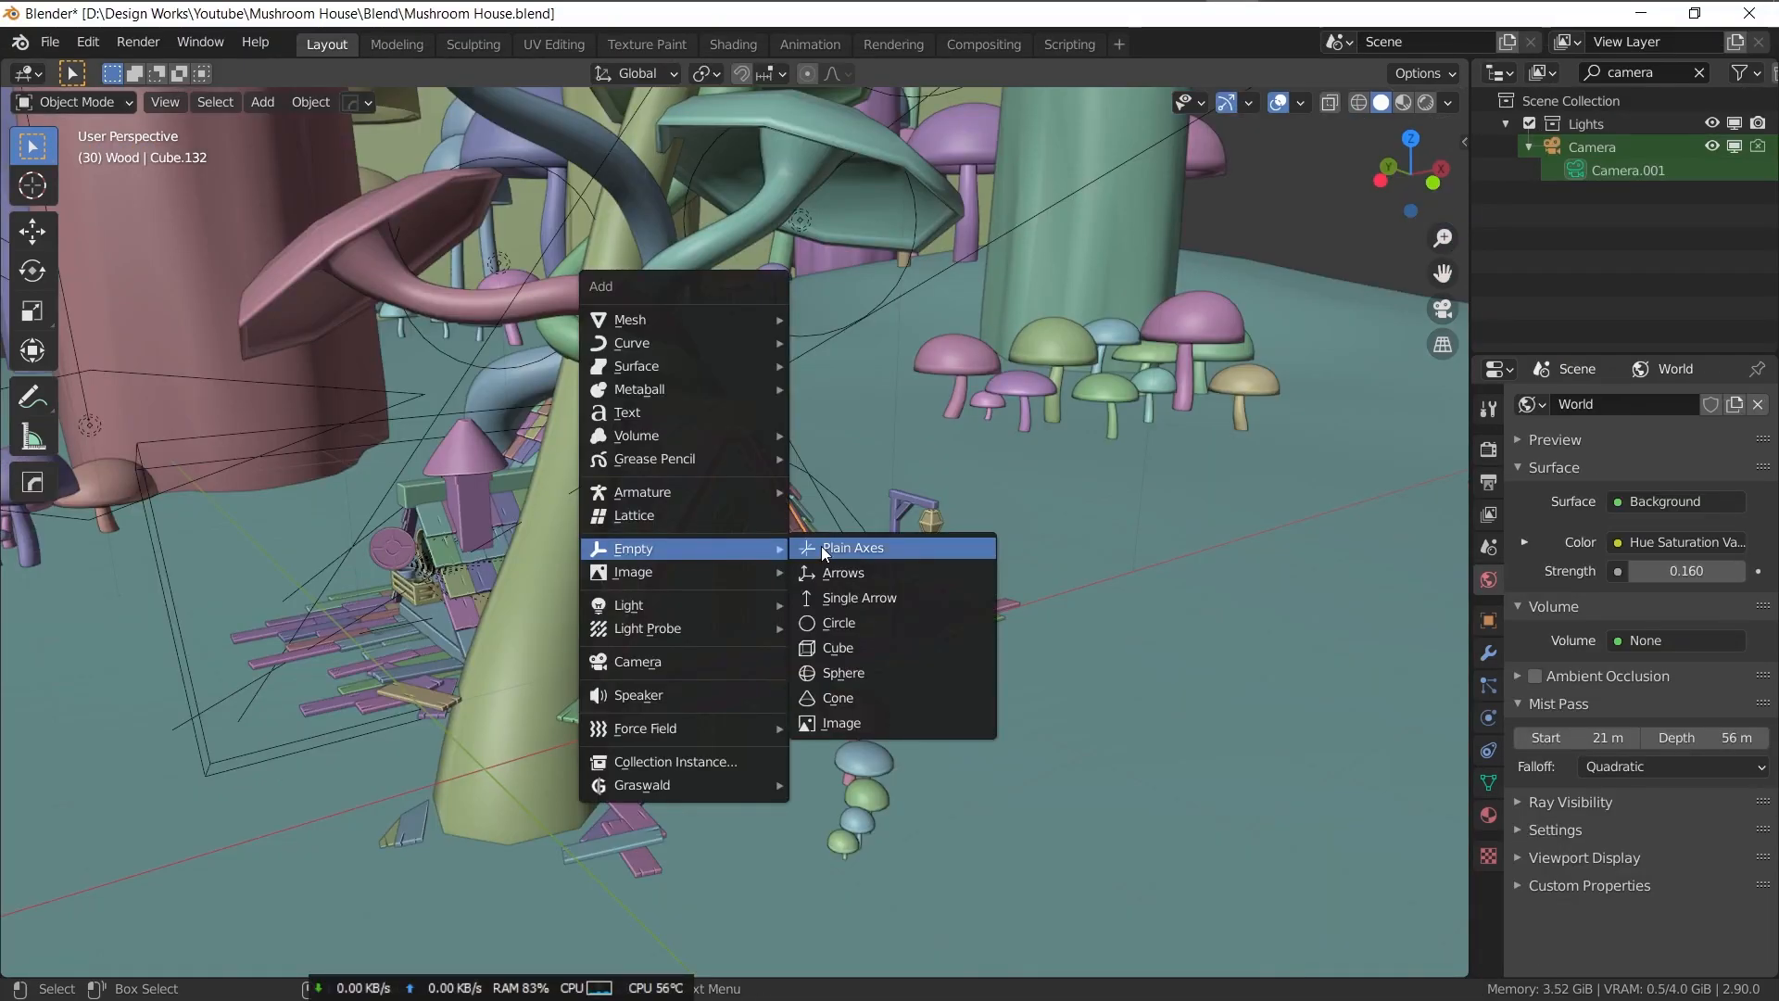
- Add a Plain Axes empty at the front of the house and rename it DOF
click(821, 547)
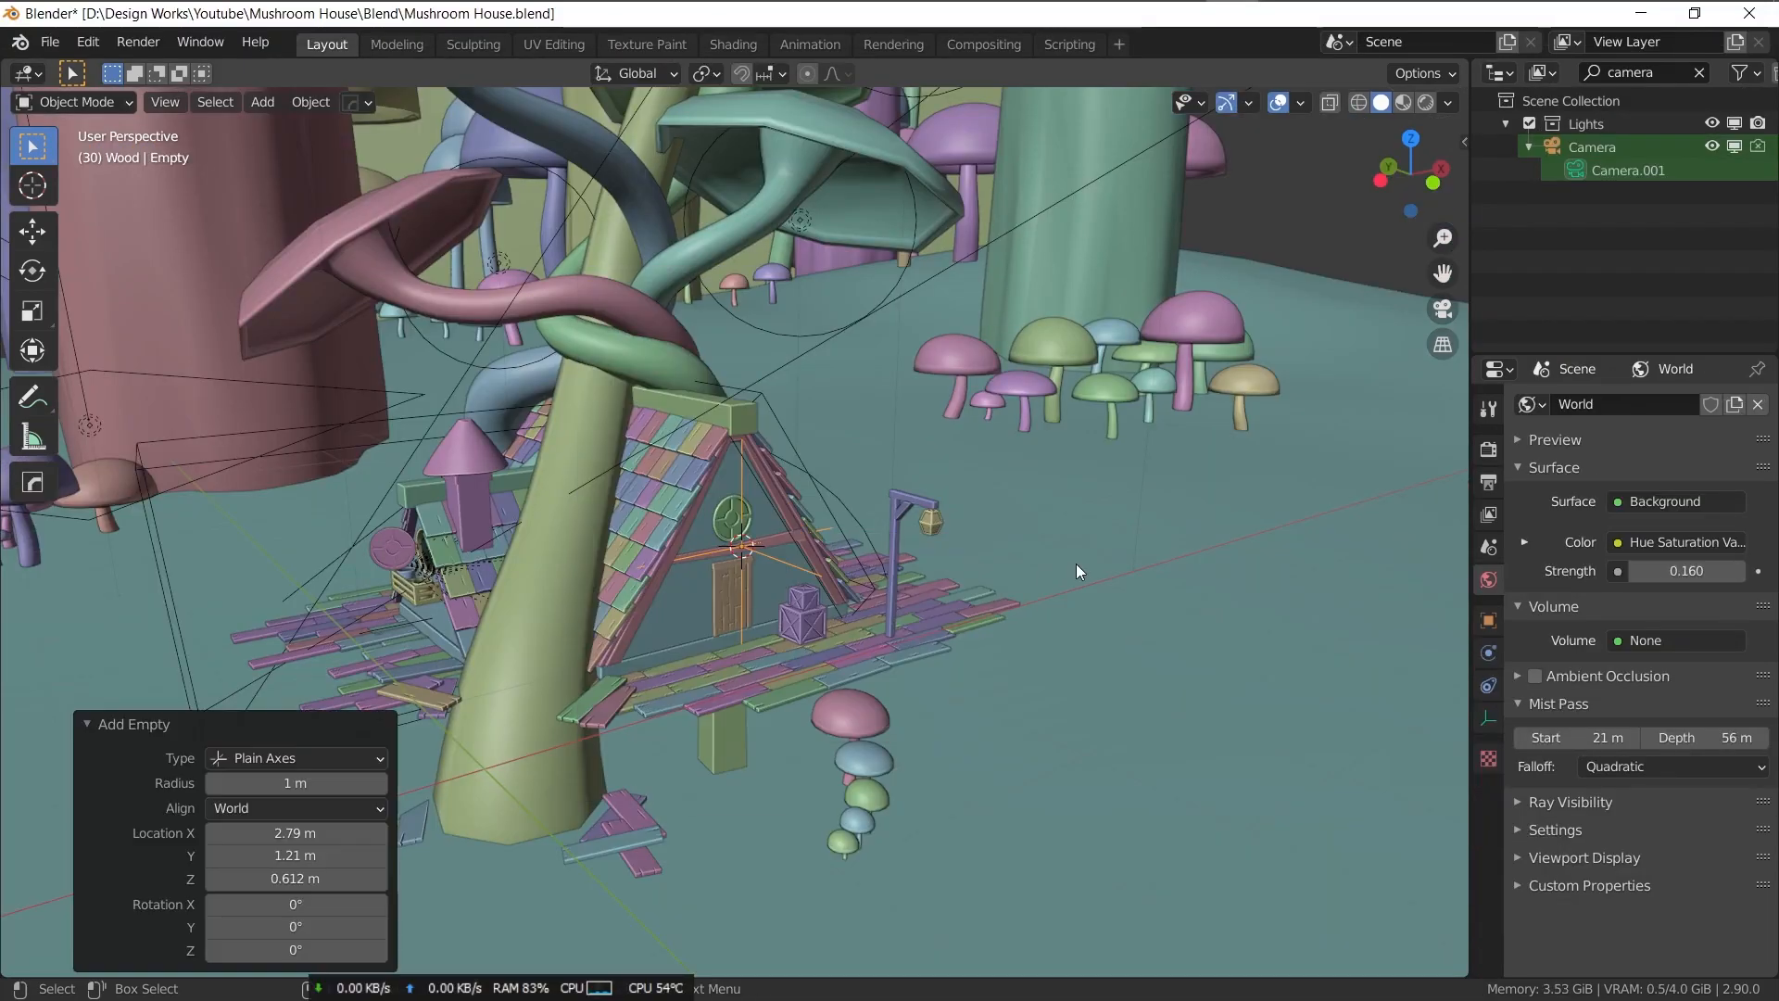
key(F2)
text(DOF)
key(Return)
- Enable Depth of Field on the scene camera with the DOF empty as its focus object
key(KP_0)
click(1614, 150)
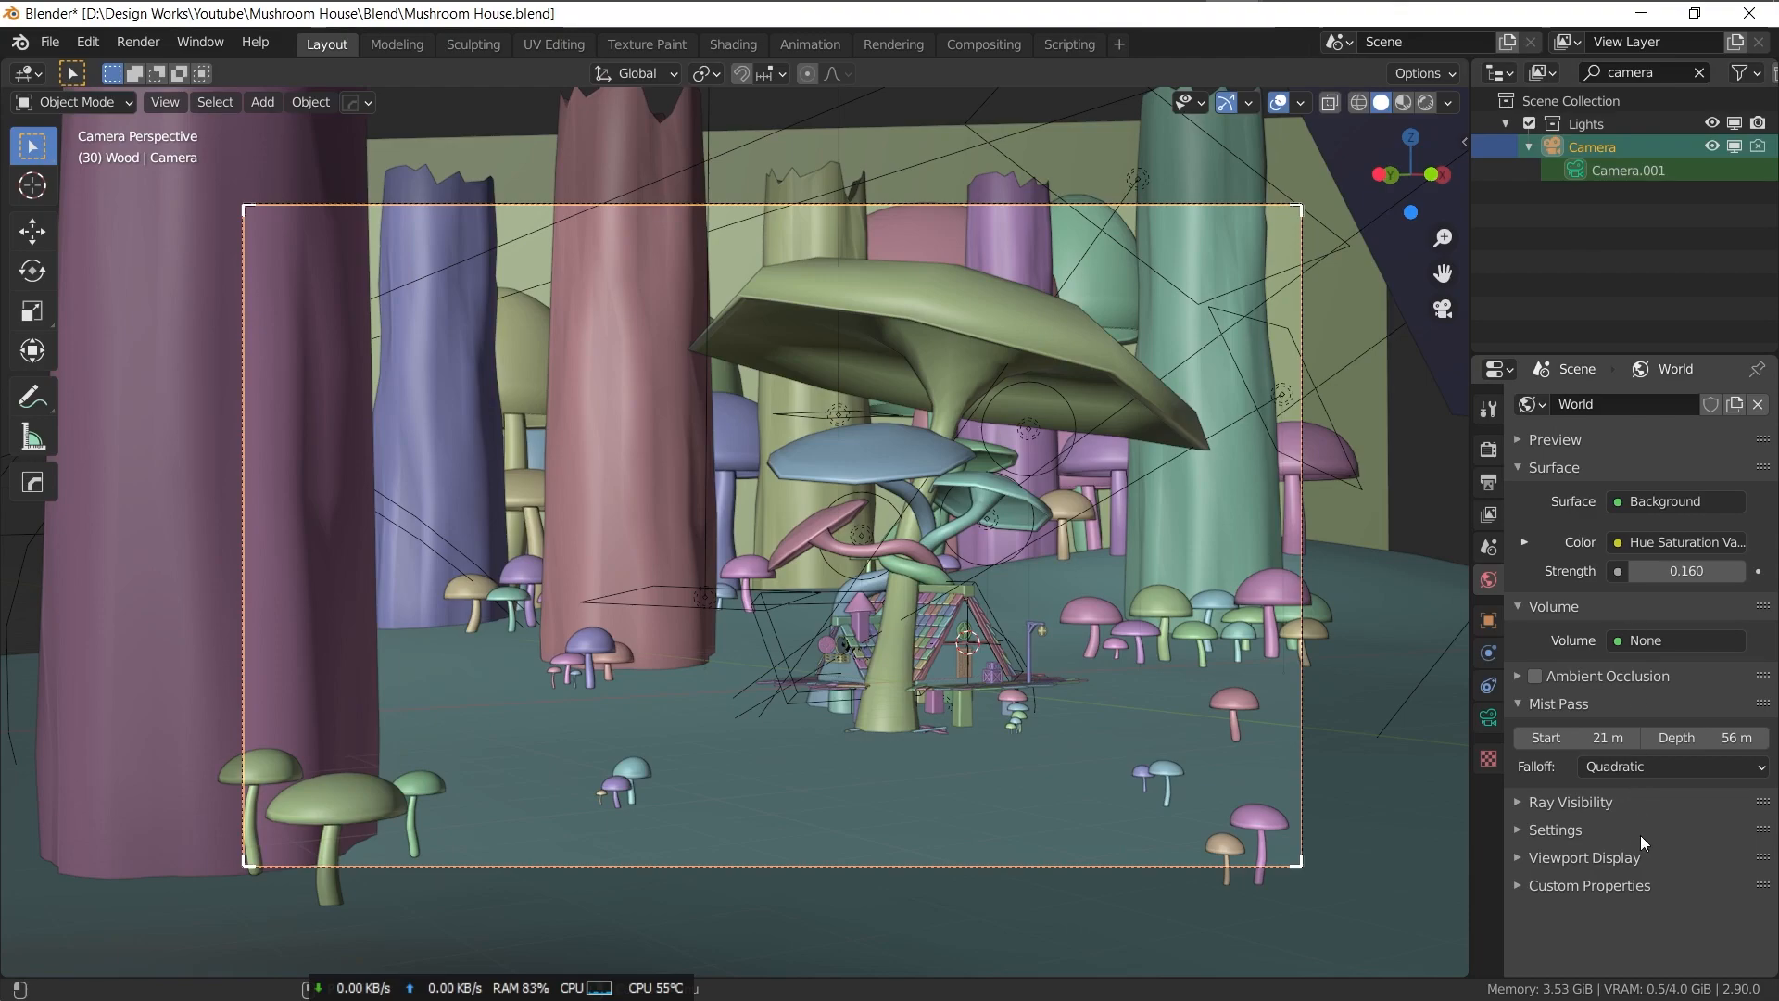
click(1489, 717)
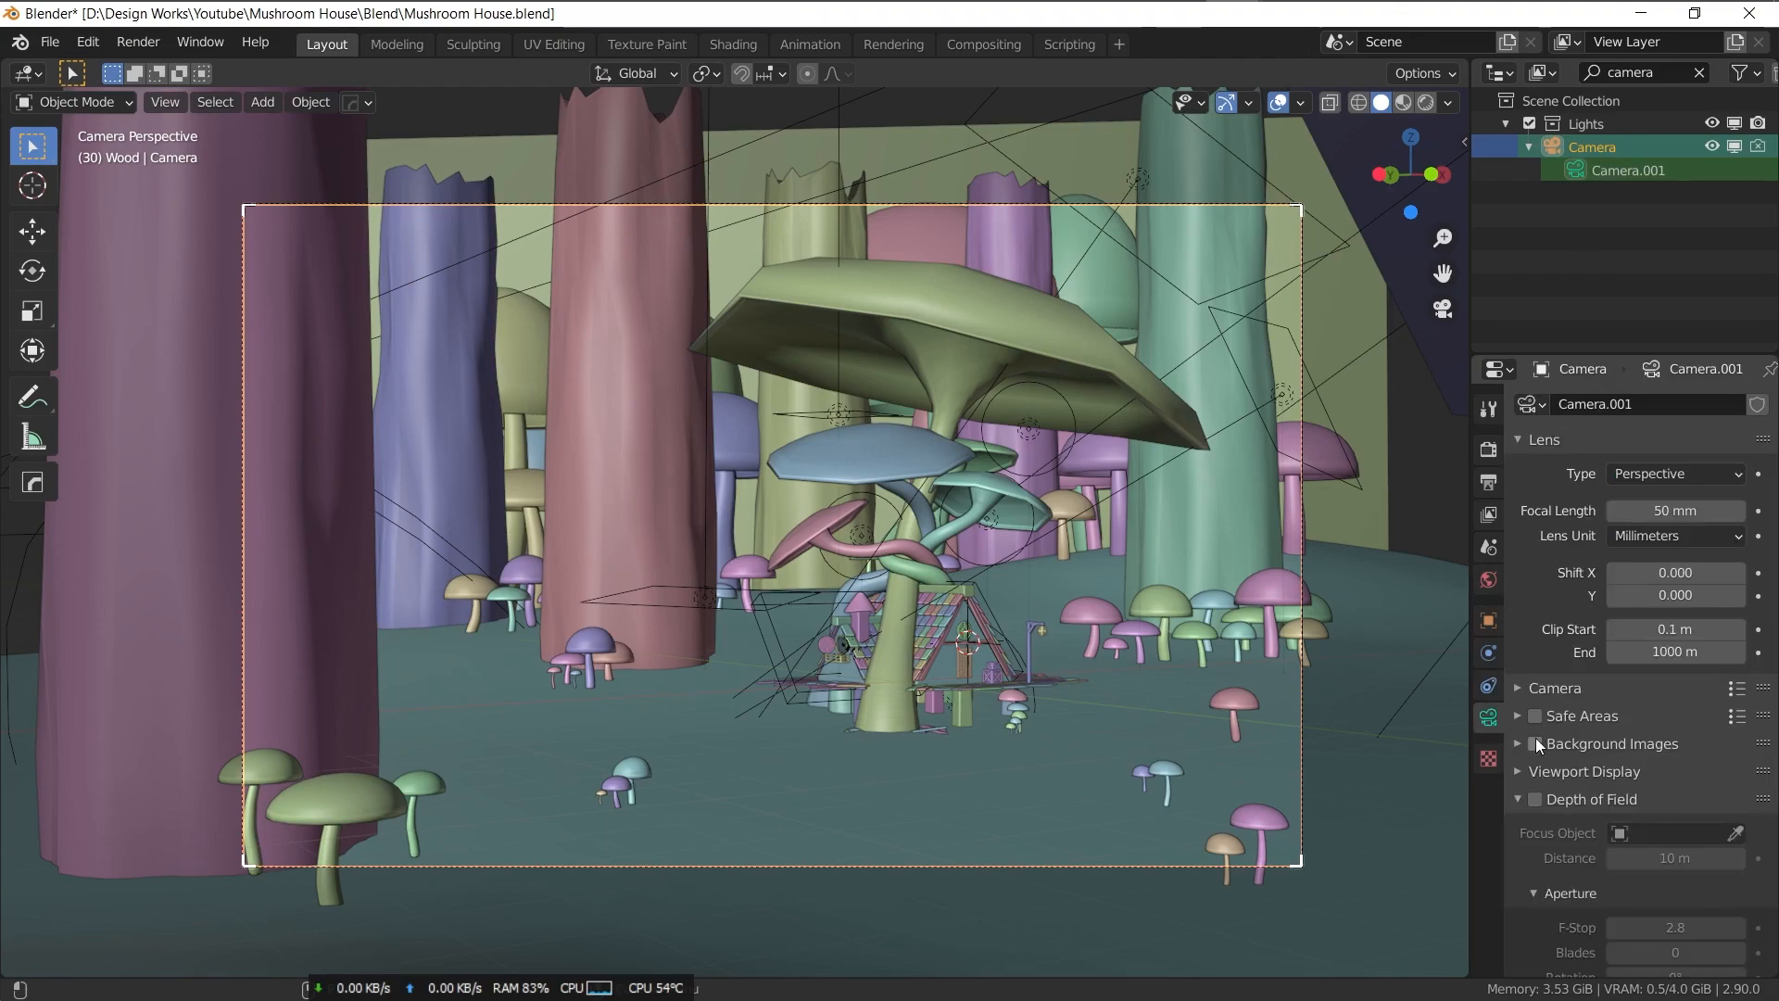
click(1535, 799)
click(1672, 833)
text(dof)
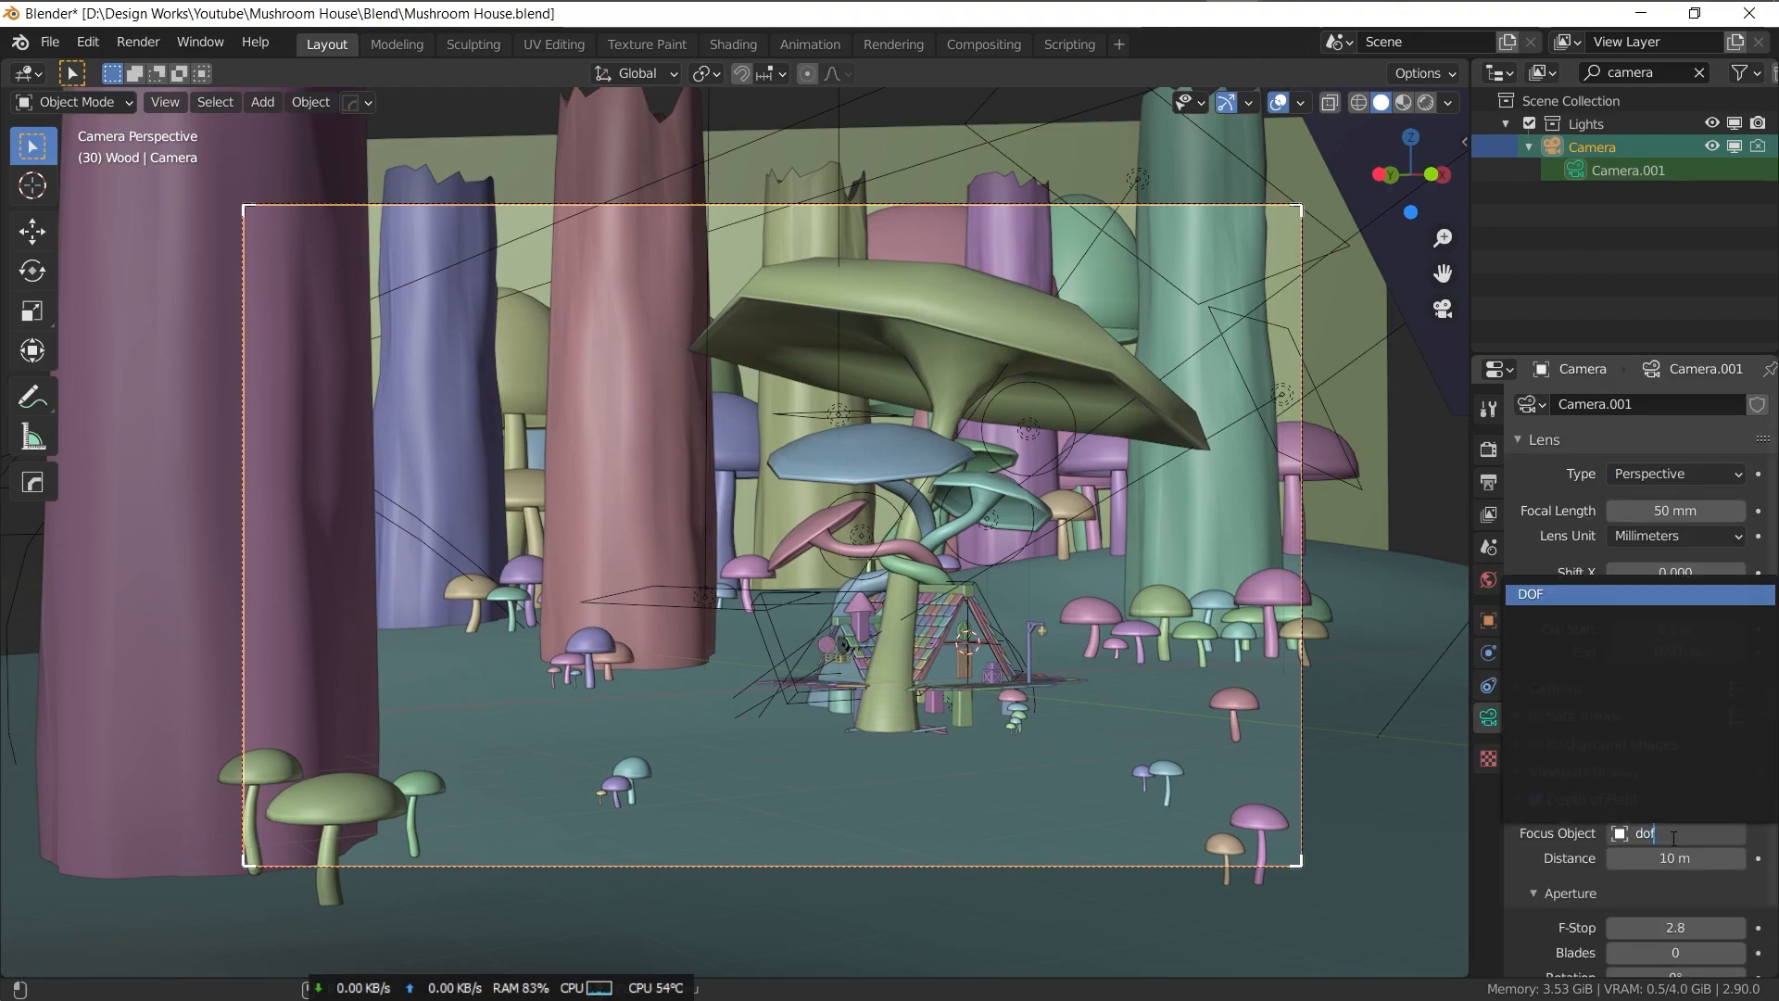
key(Return)
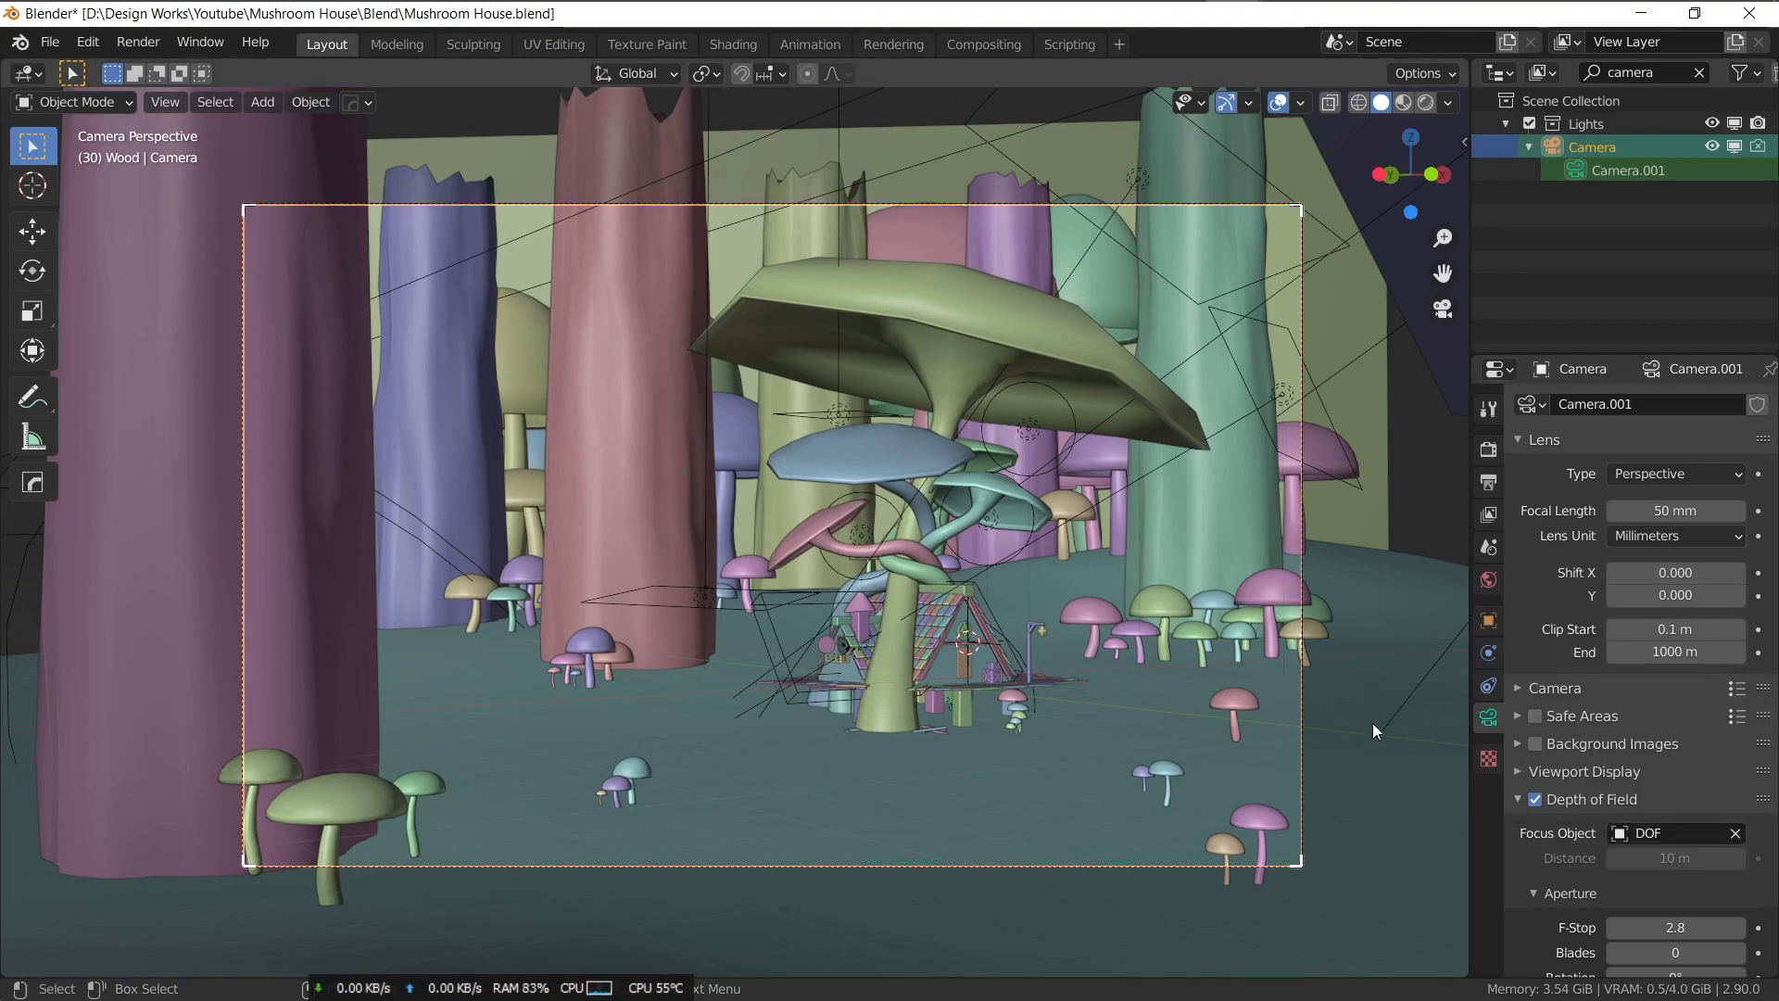
- Set the camera's depth of field F-Stop to 0.2
click(1692, 930)
text(.2)
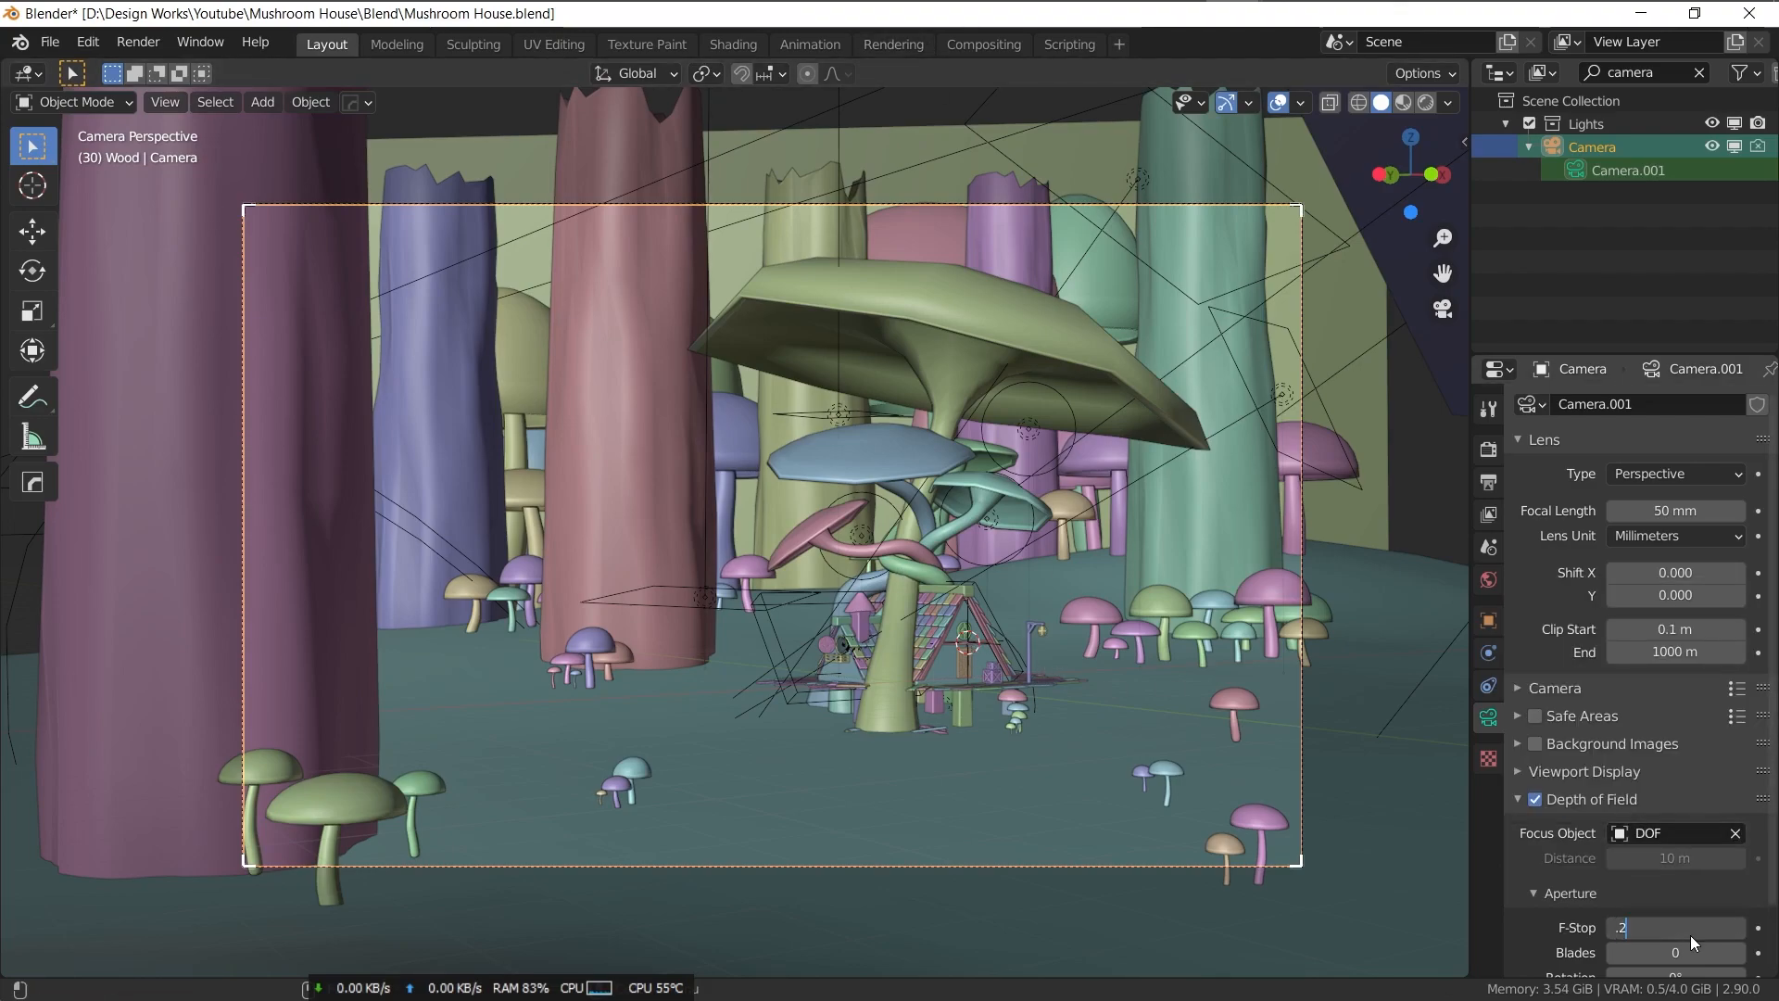
key(Return)
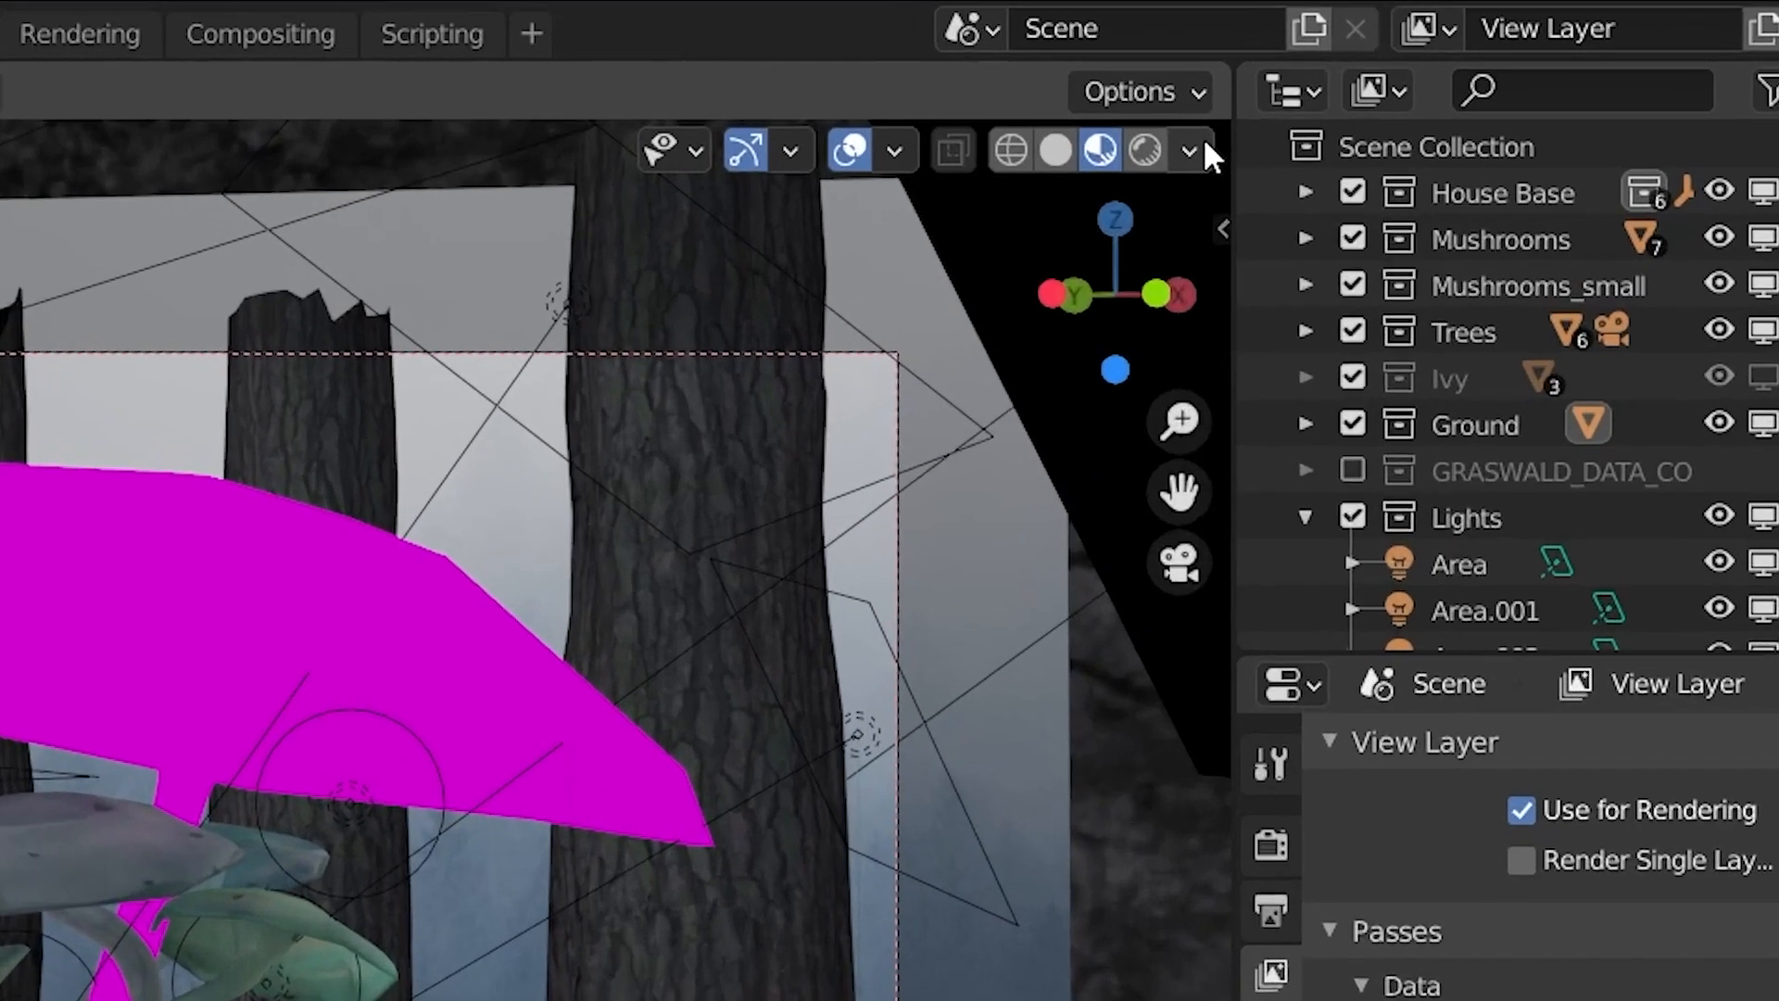
- Display the Mist render pass in the camera viewport
click(1446, 102)
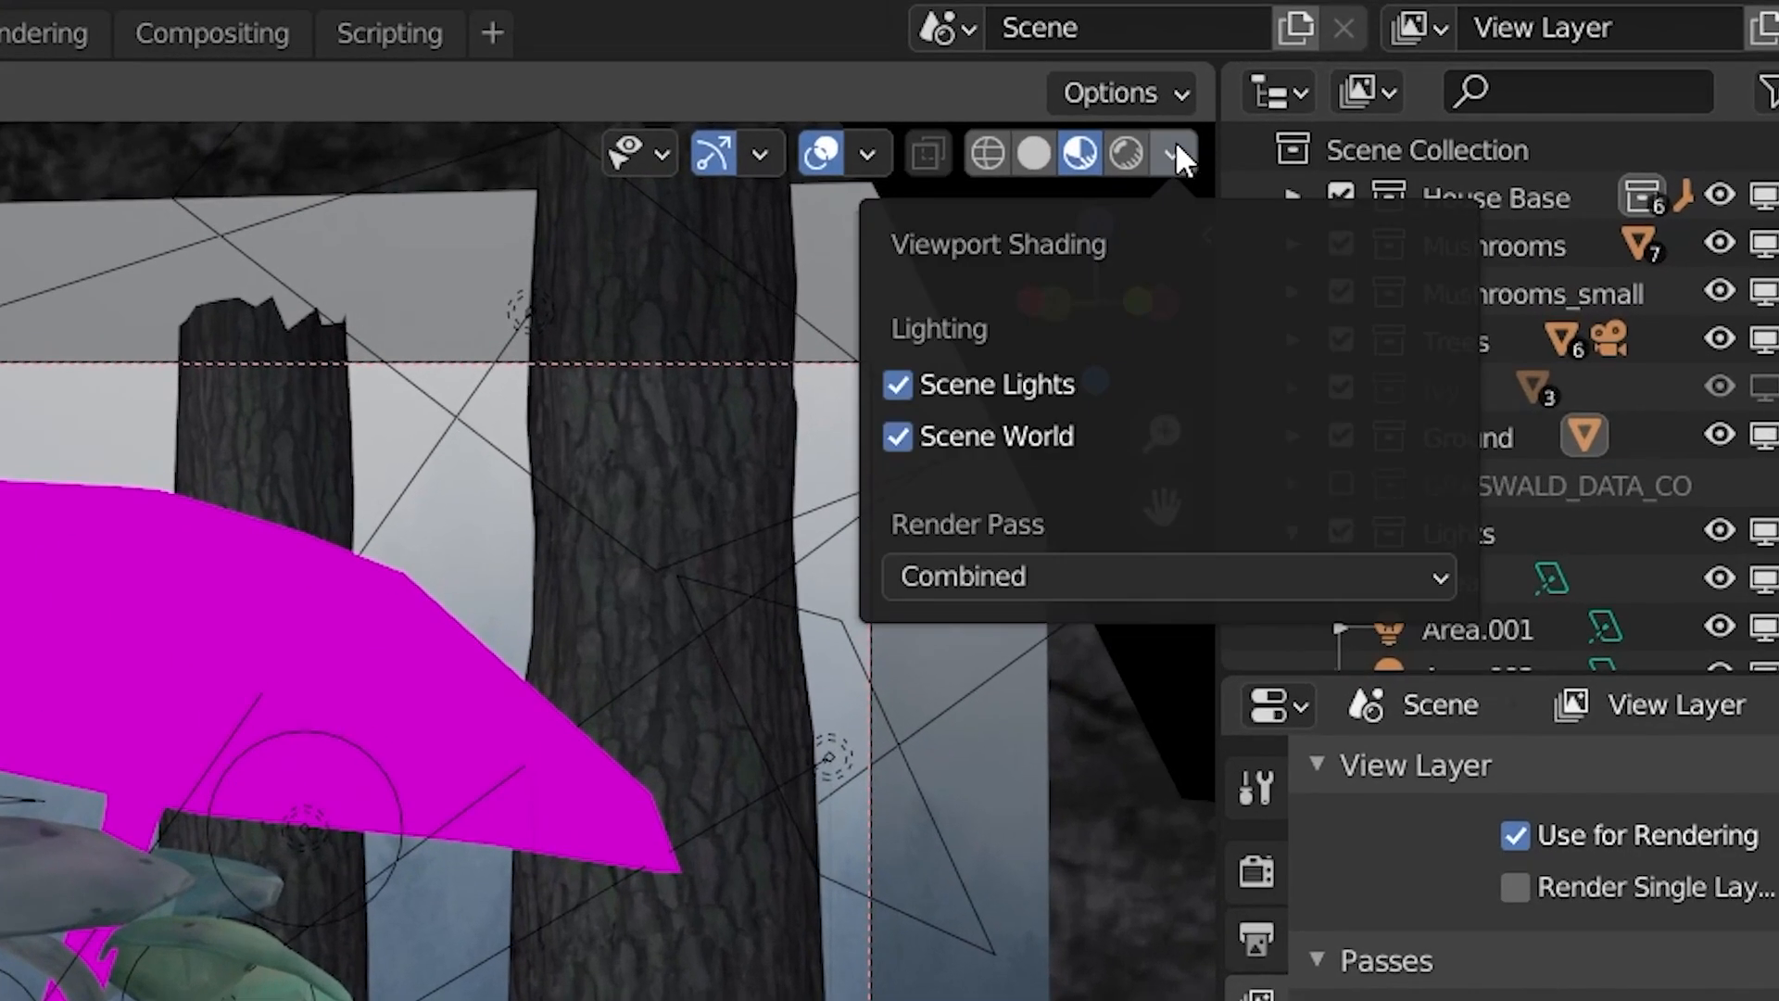
click(1065, 575)
click(1323, 792)
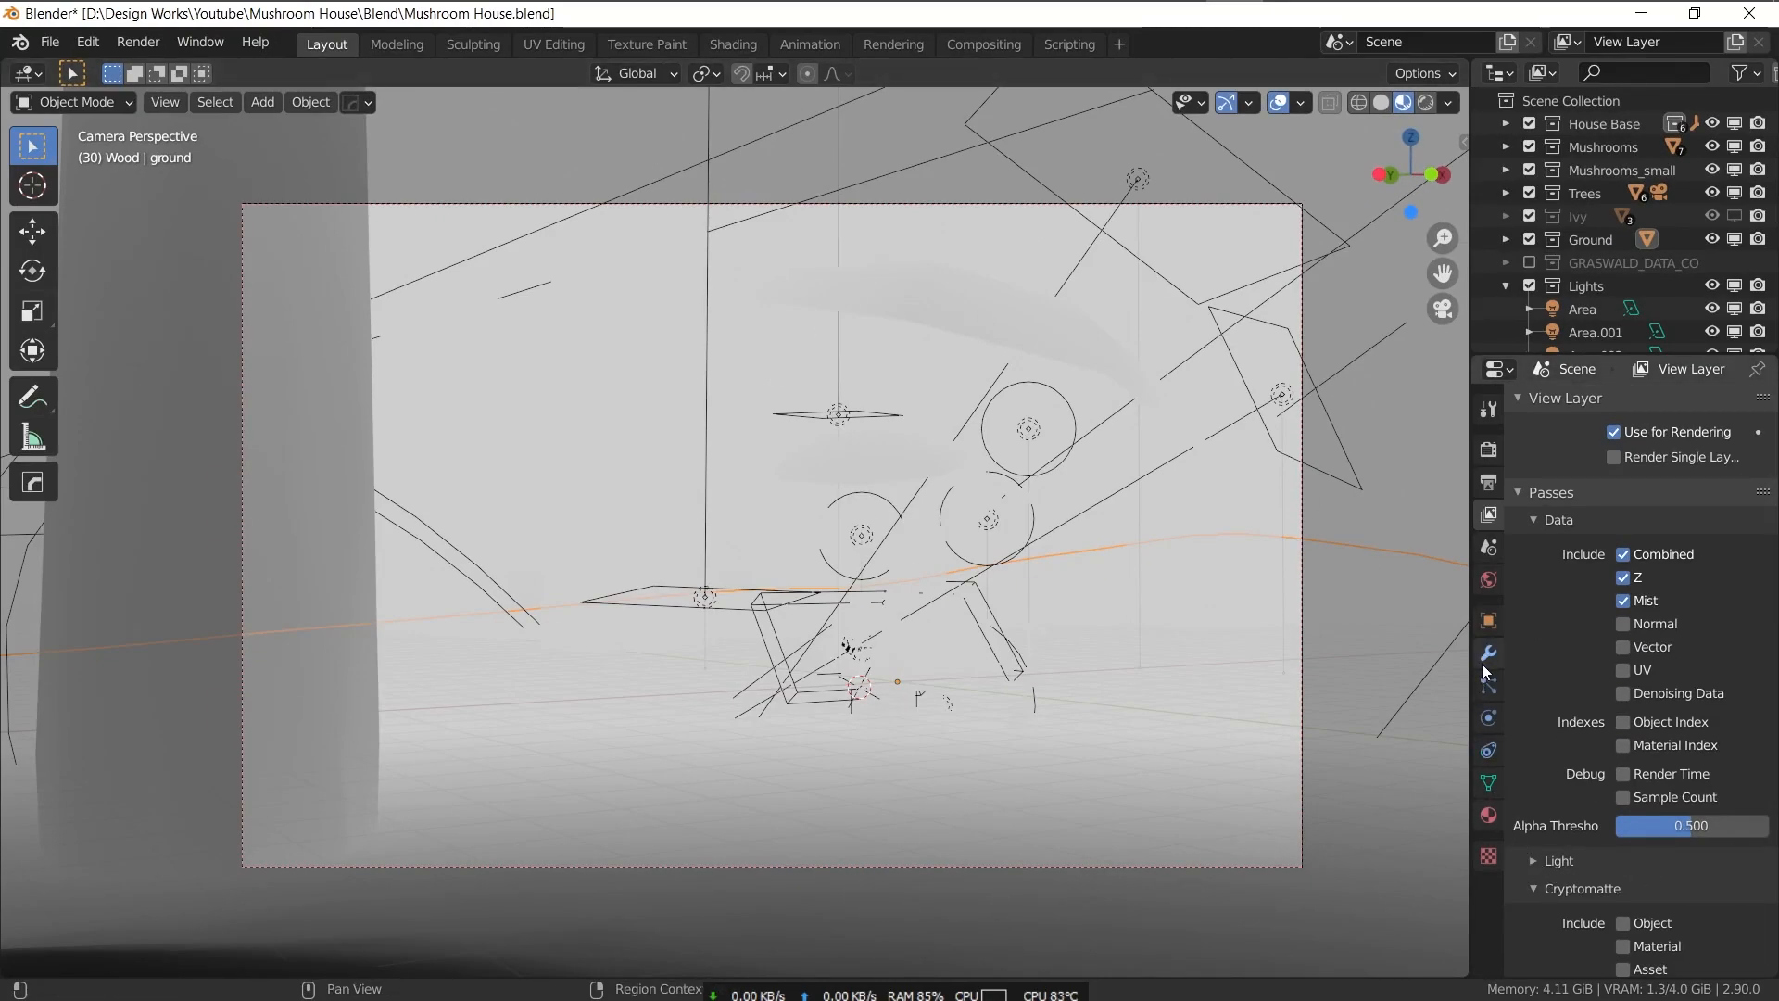
- Adjust the Start distance of the world's Mist Pass
click(1488, 581)
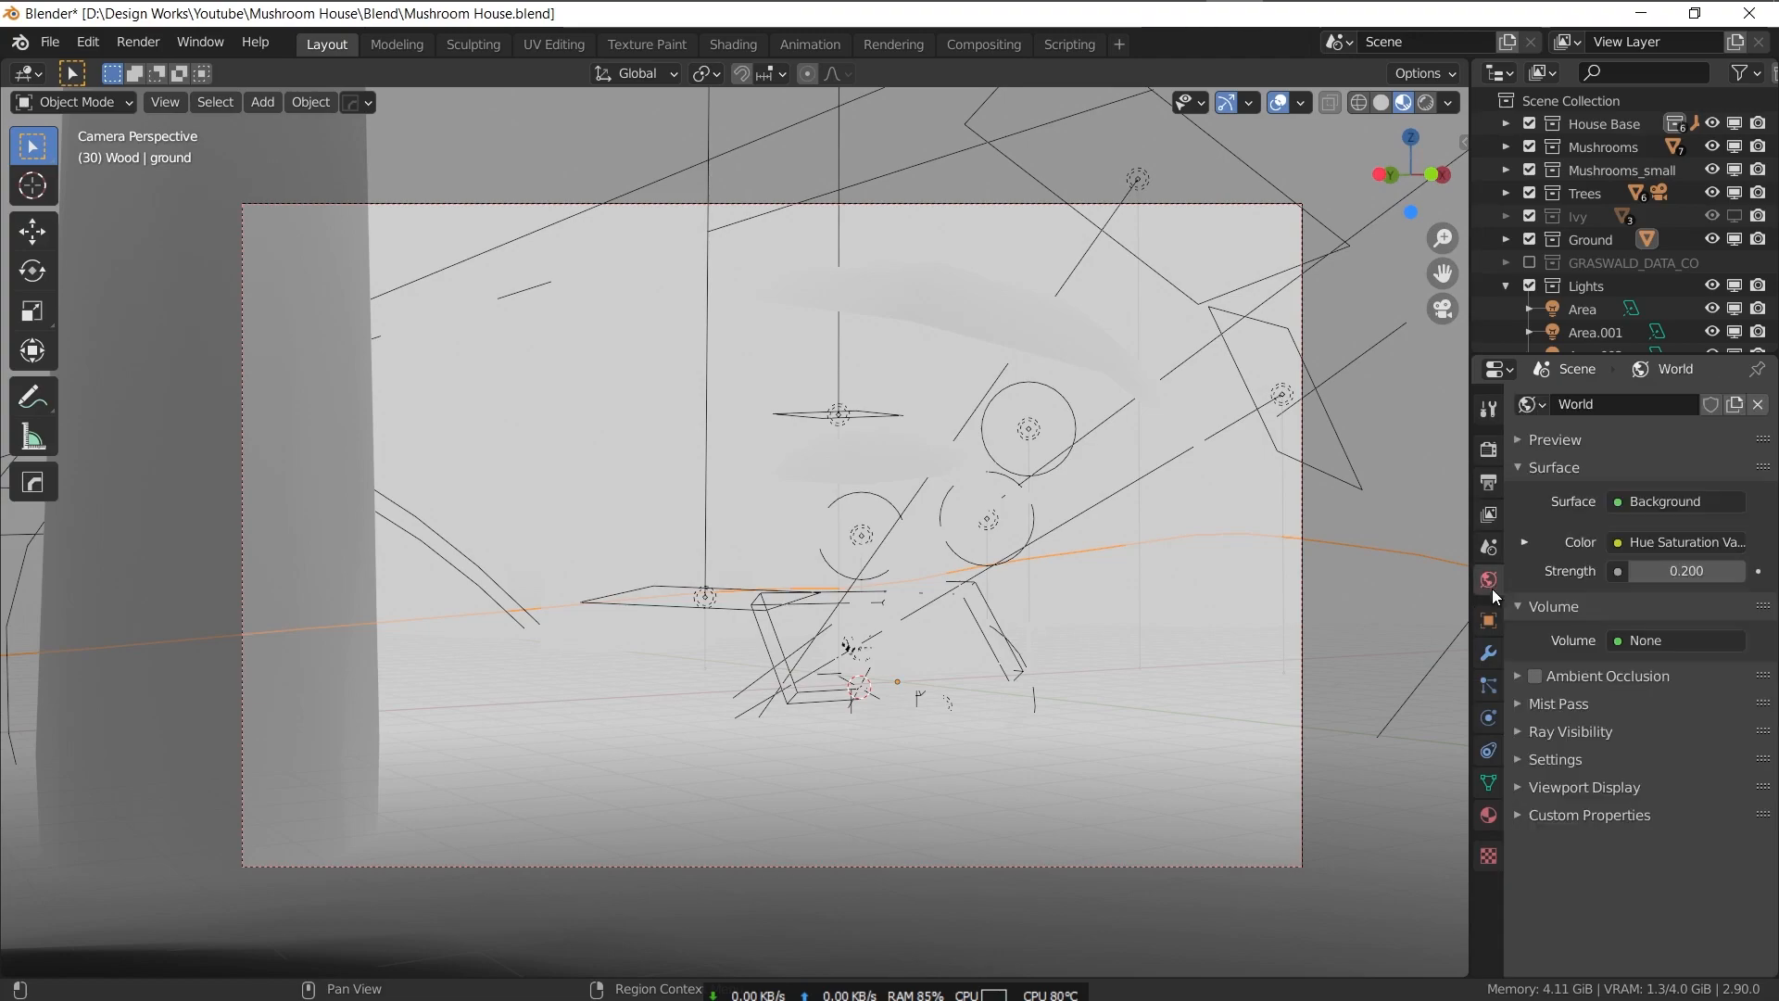
click(1575, 703)
mouse_move(1608, 741)
mouse_down()
mouse_move(1756, 737)
mouse_move(1694, 737)
mouse_up()
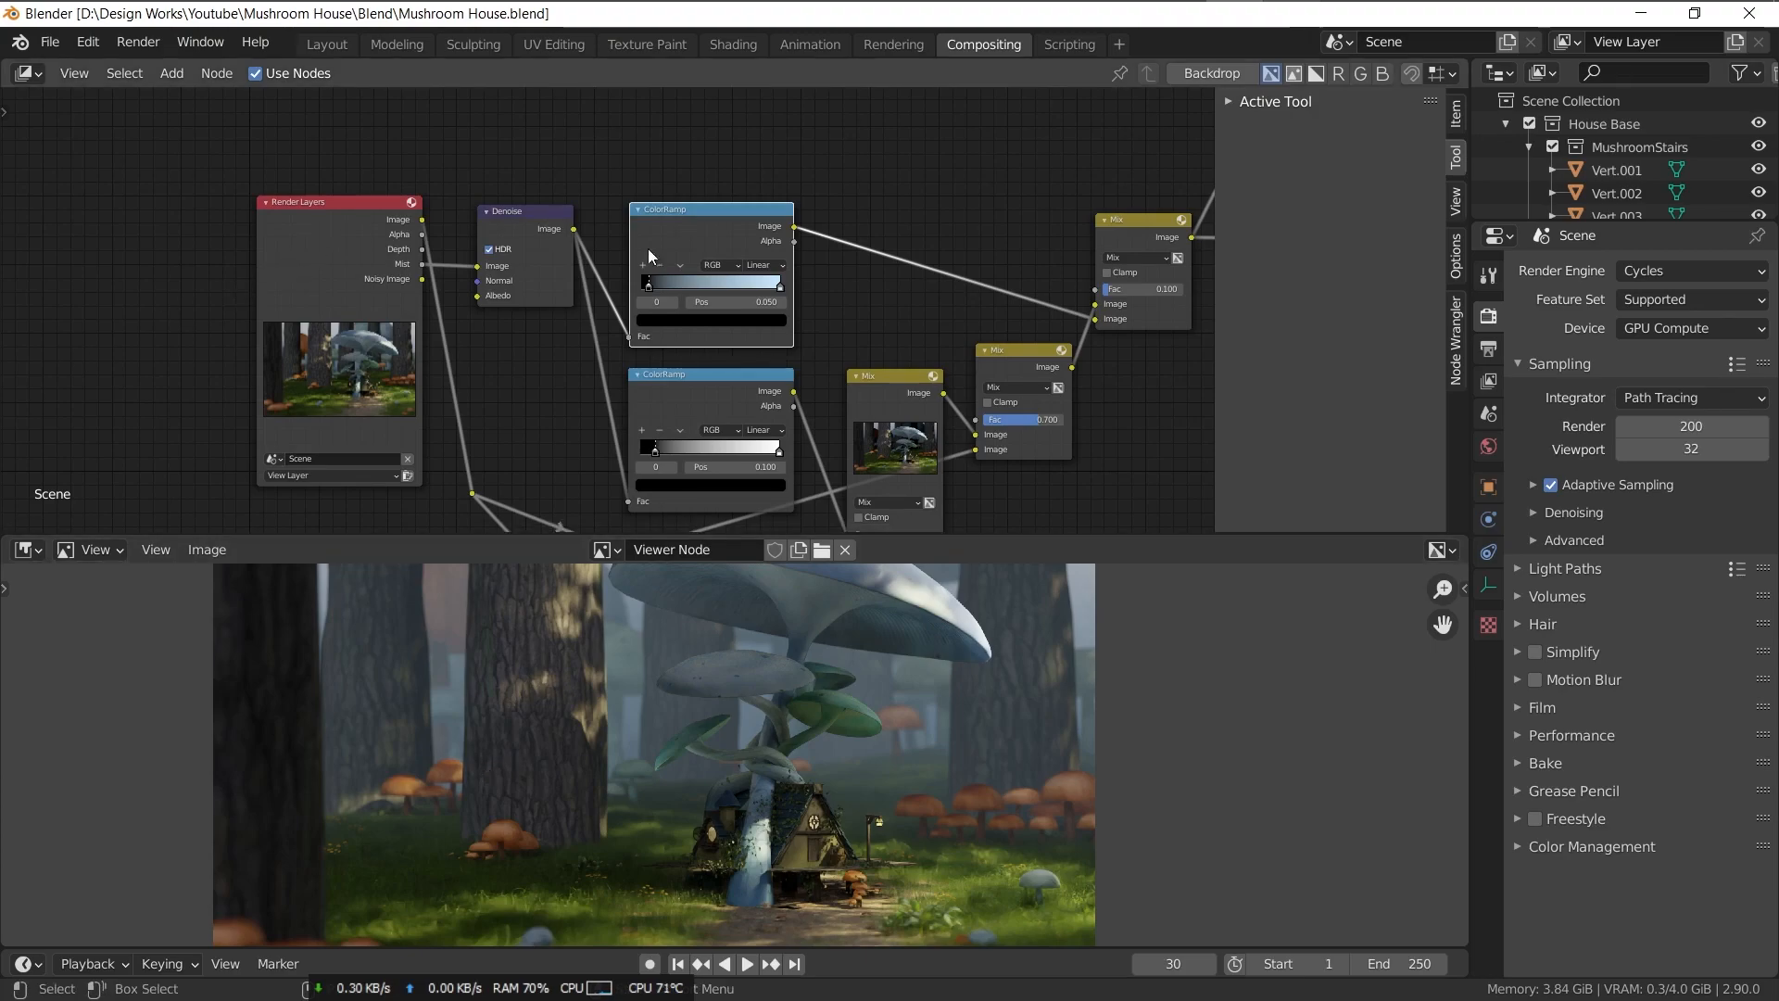
- Preview the output of the upper blue-tinted ColorRamp of the denoised mist in the compositor's Viewer
middle_drag(593, 309, 274, 177)
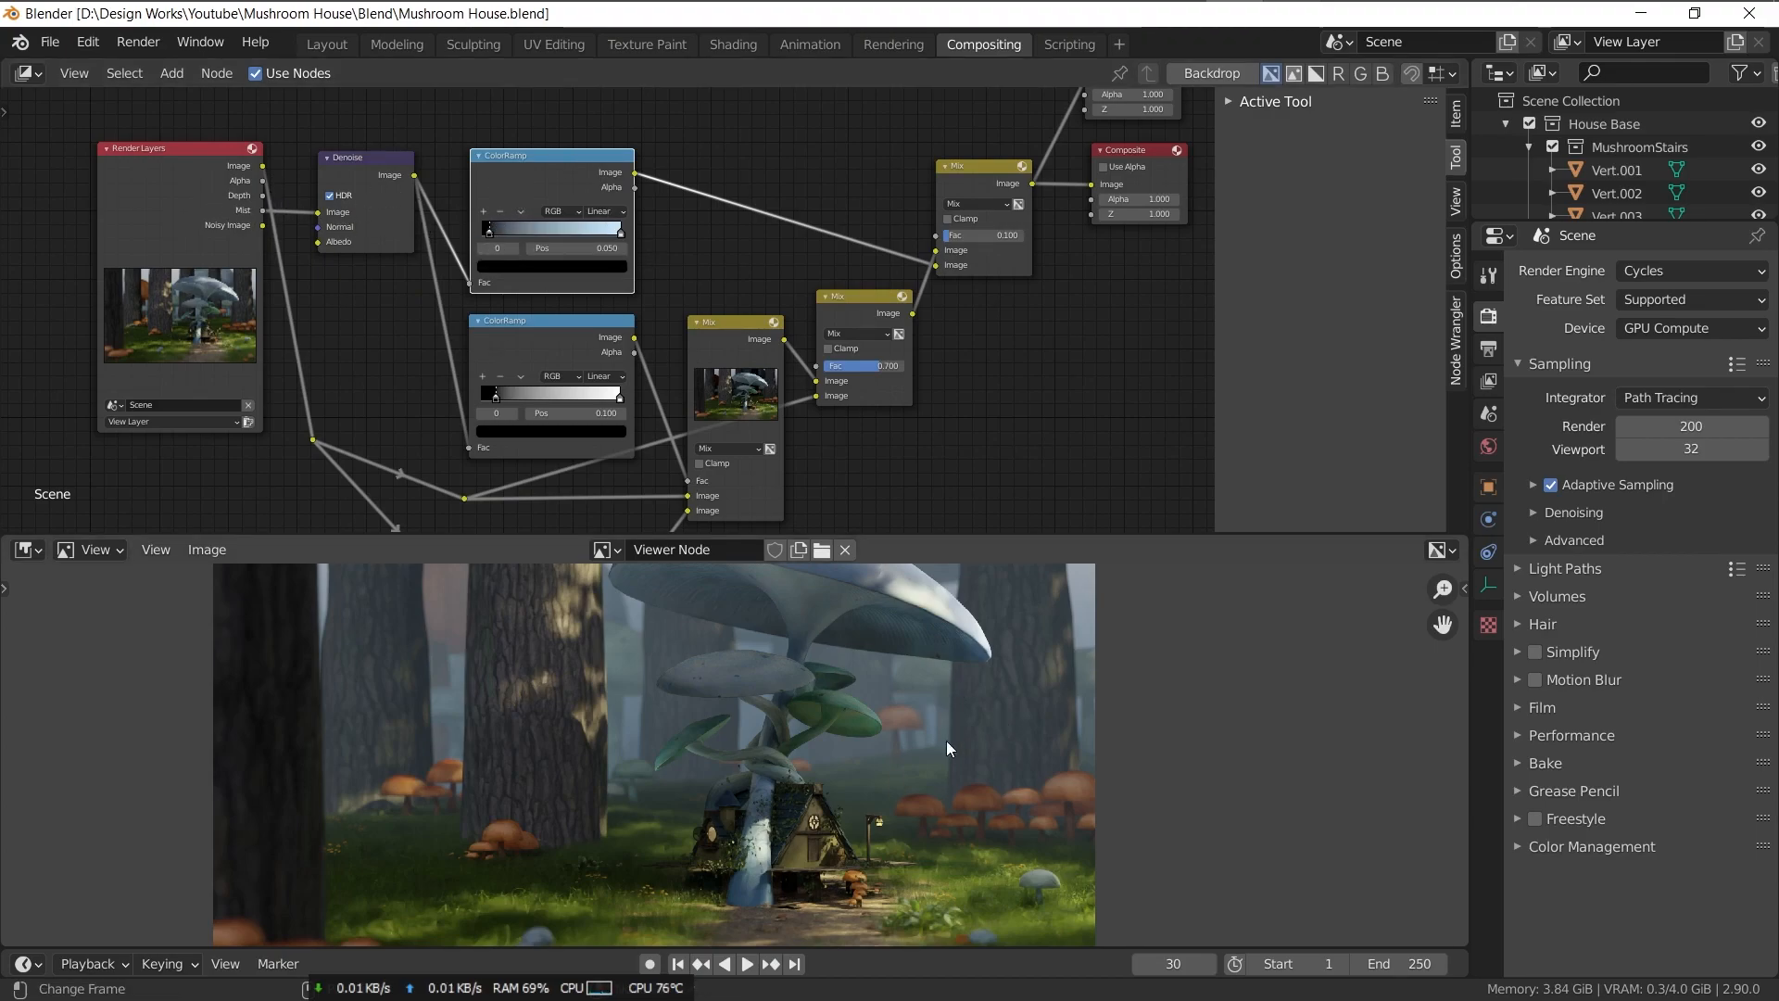
ctrl+shift+click(597, 184)
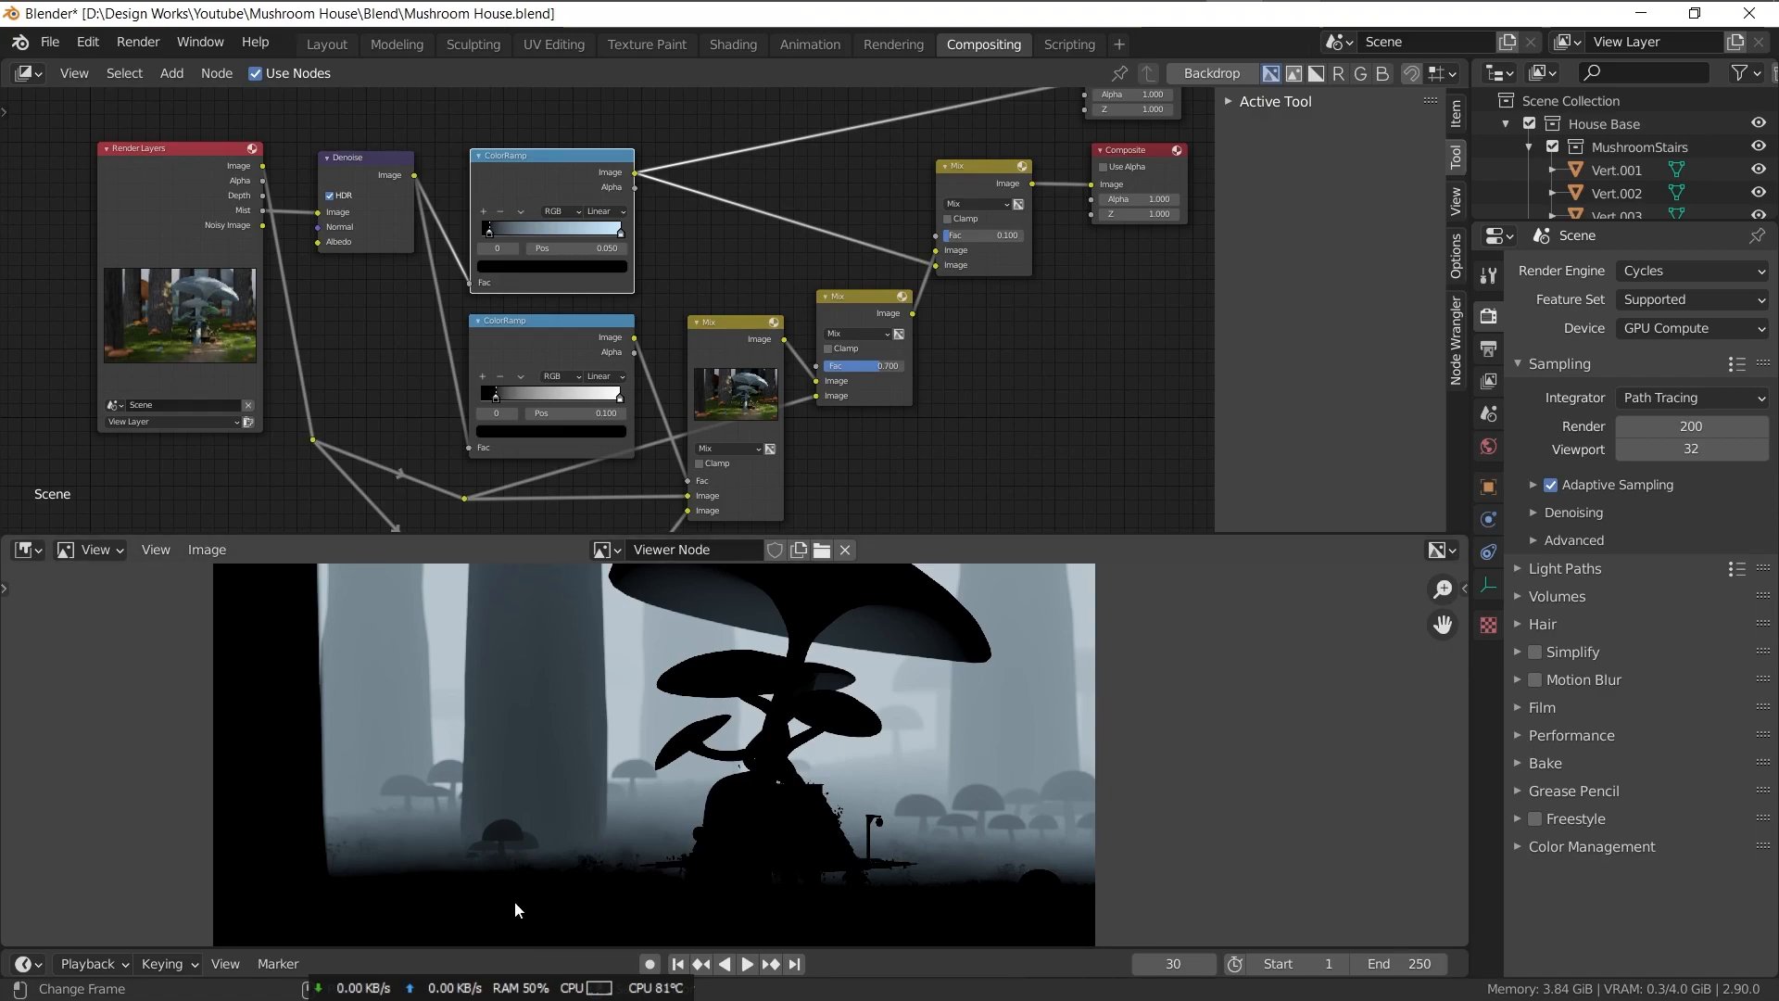
- Preview the outputs of the gamma Mix node and the final mist Mix node in the compositor's Viewer
middle_drag(708, 394, 744, 266)
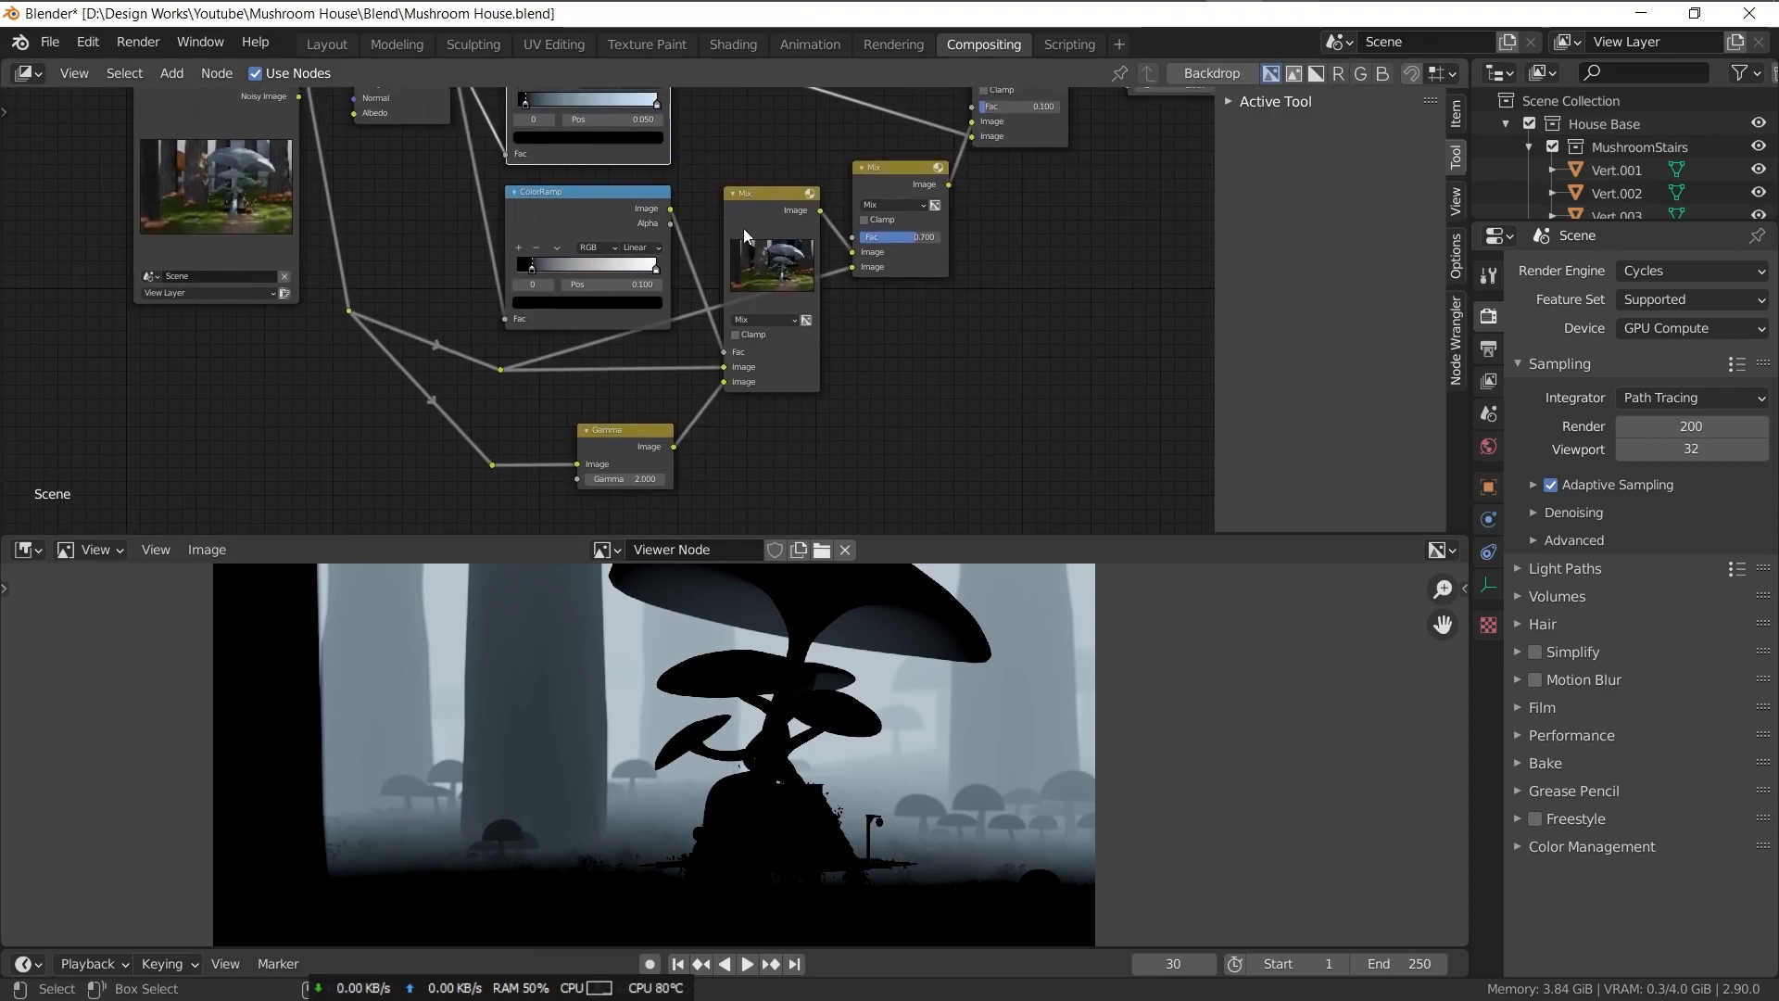
ctrl+shift+click(643, 451)
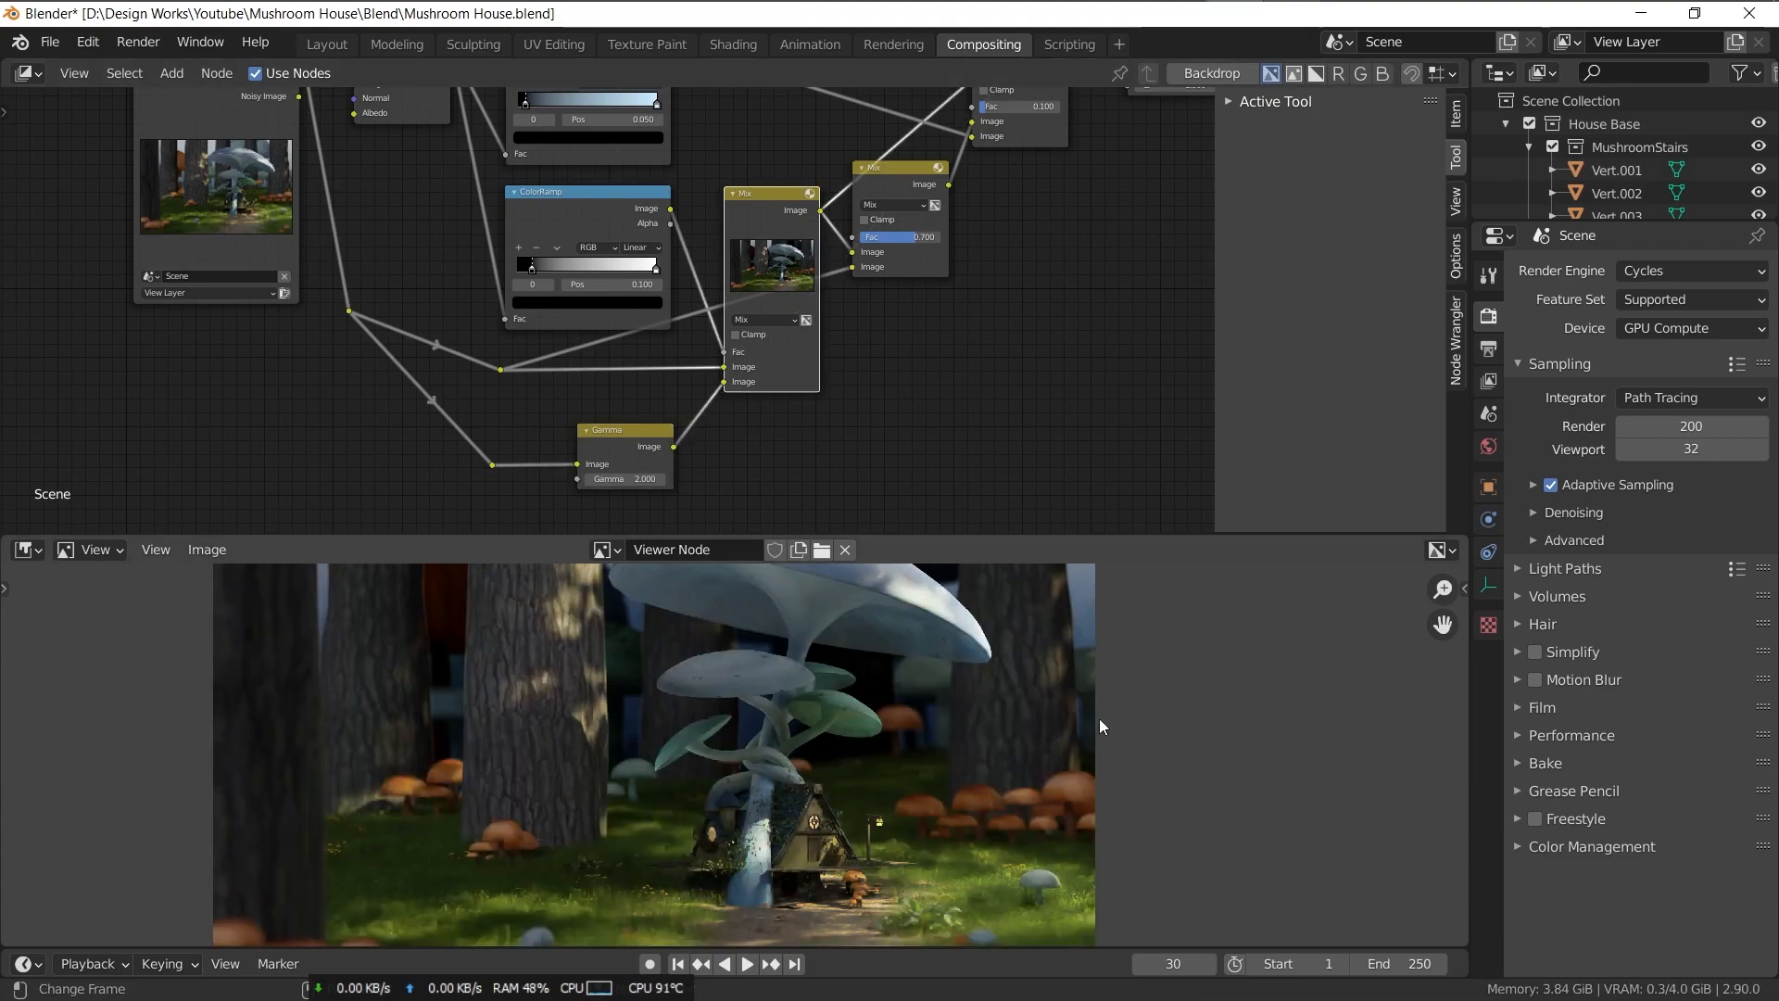
middle_drag(1019, 159, 947, 329)
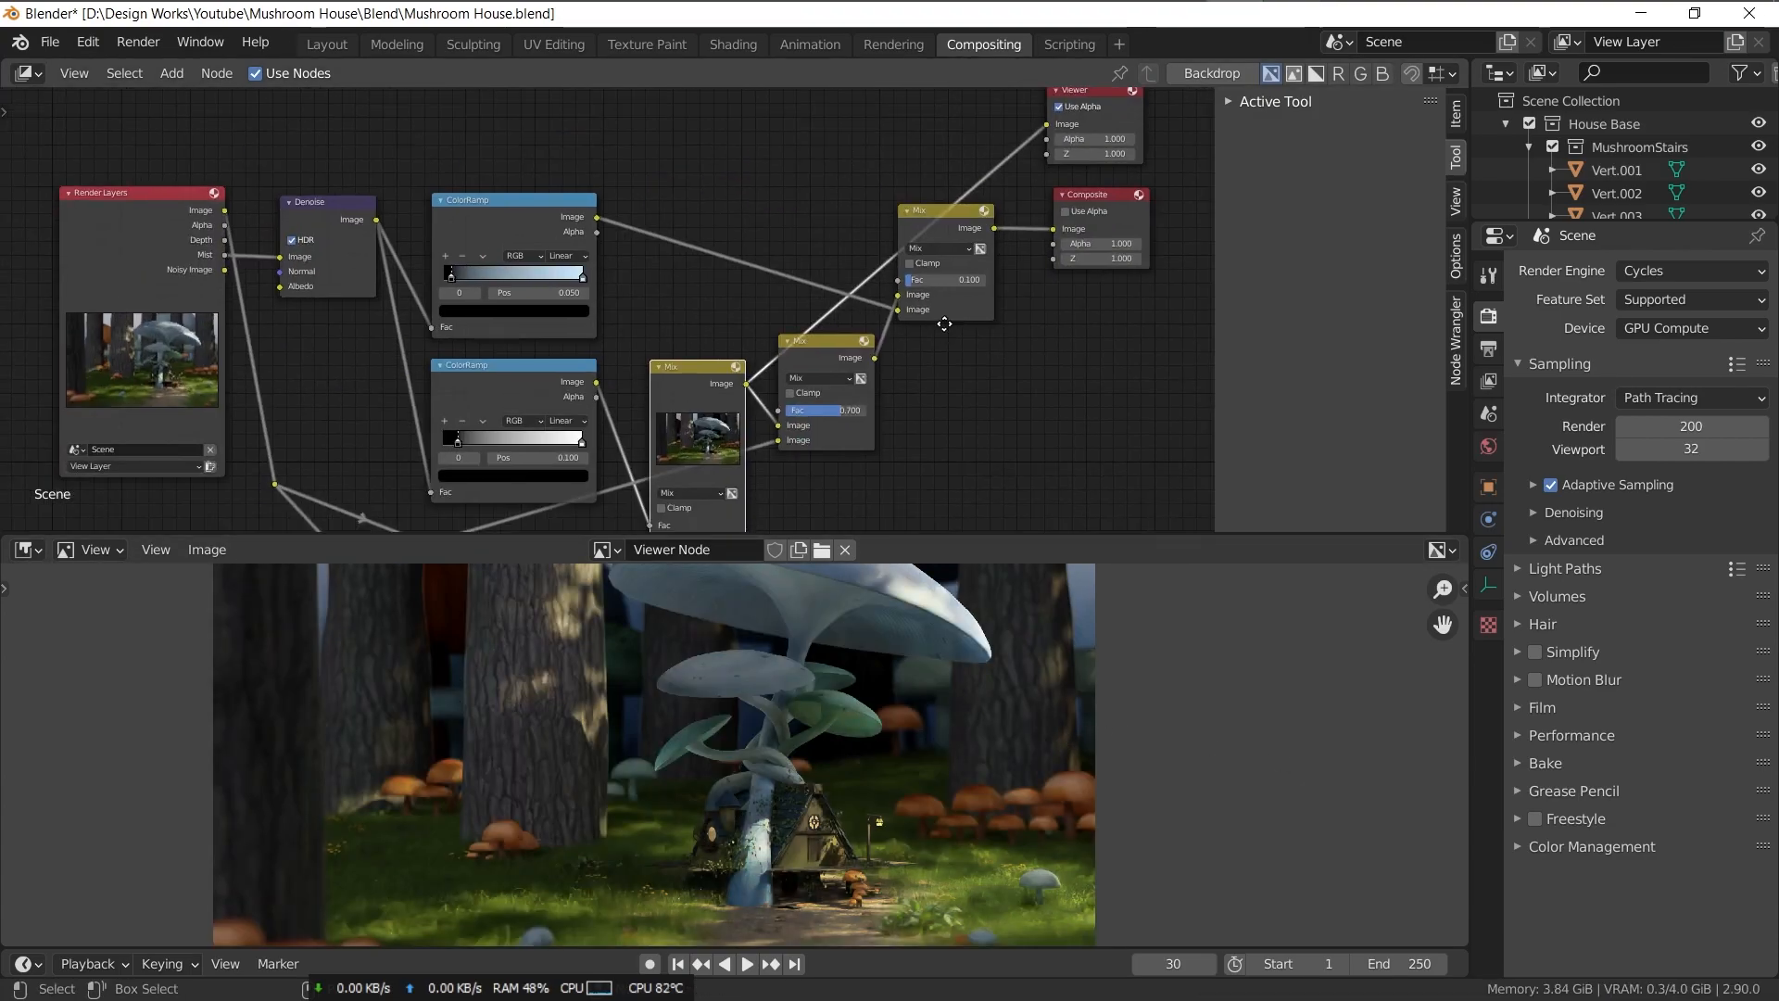
ctrl+shift+click(949, 215)
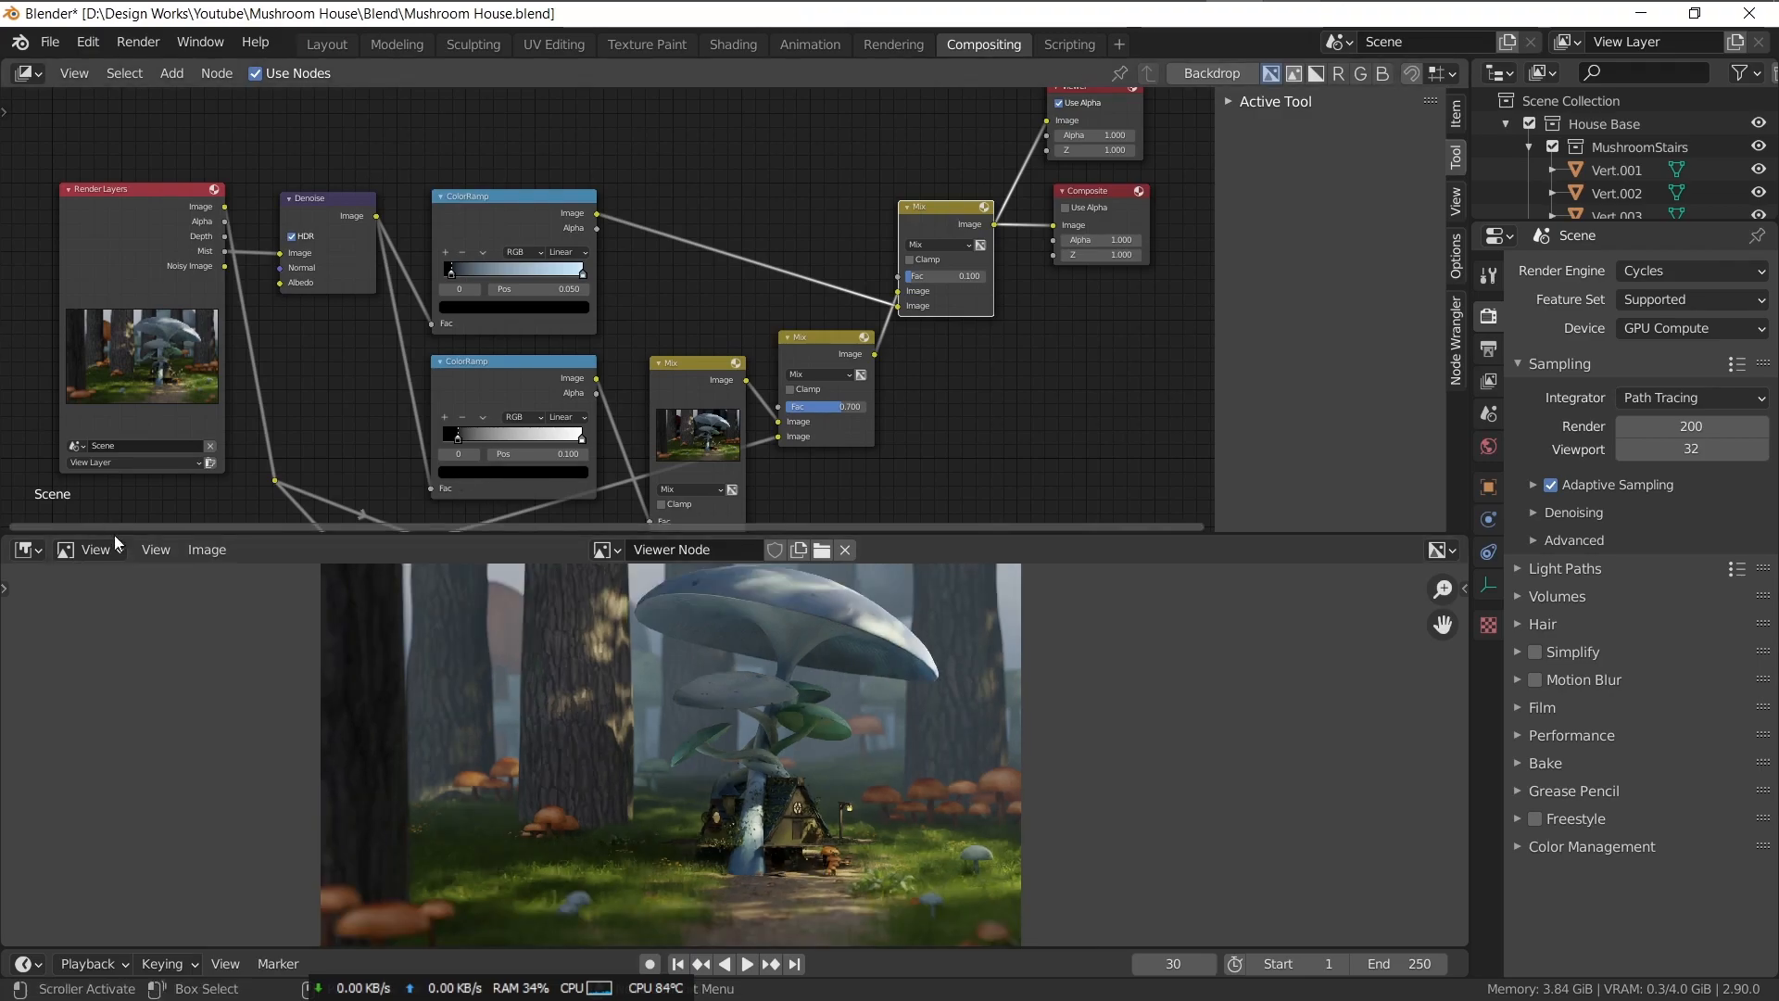
- Save the Viewer image as a PNG in the Mushroom House Images folder
click(207, 548)
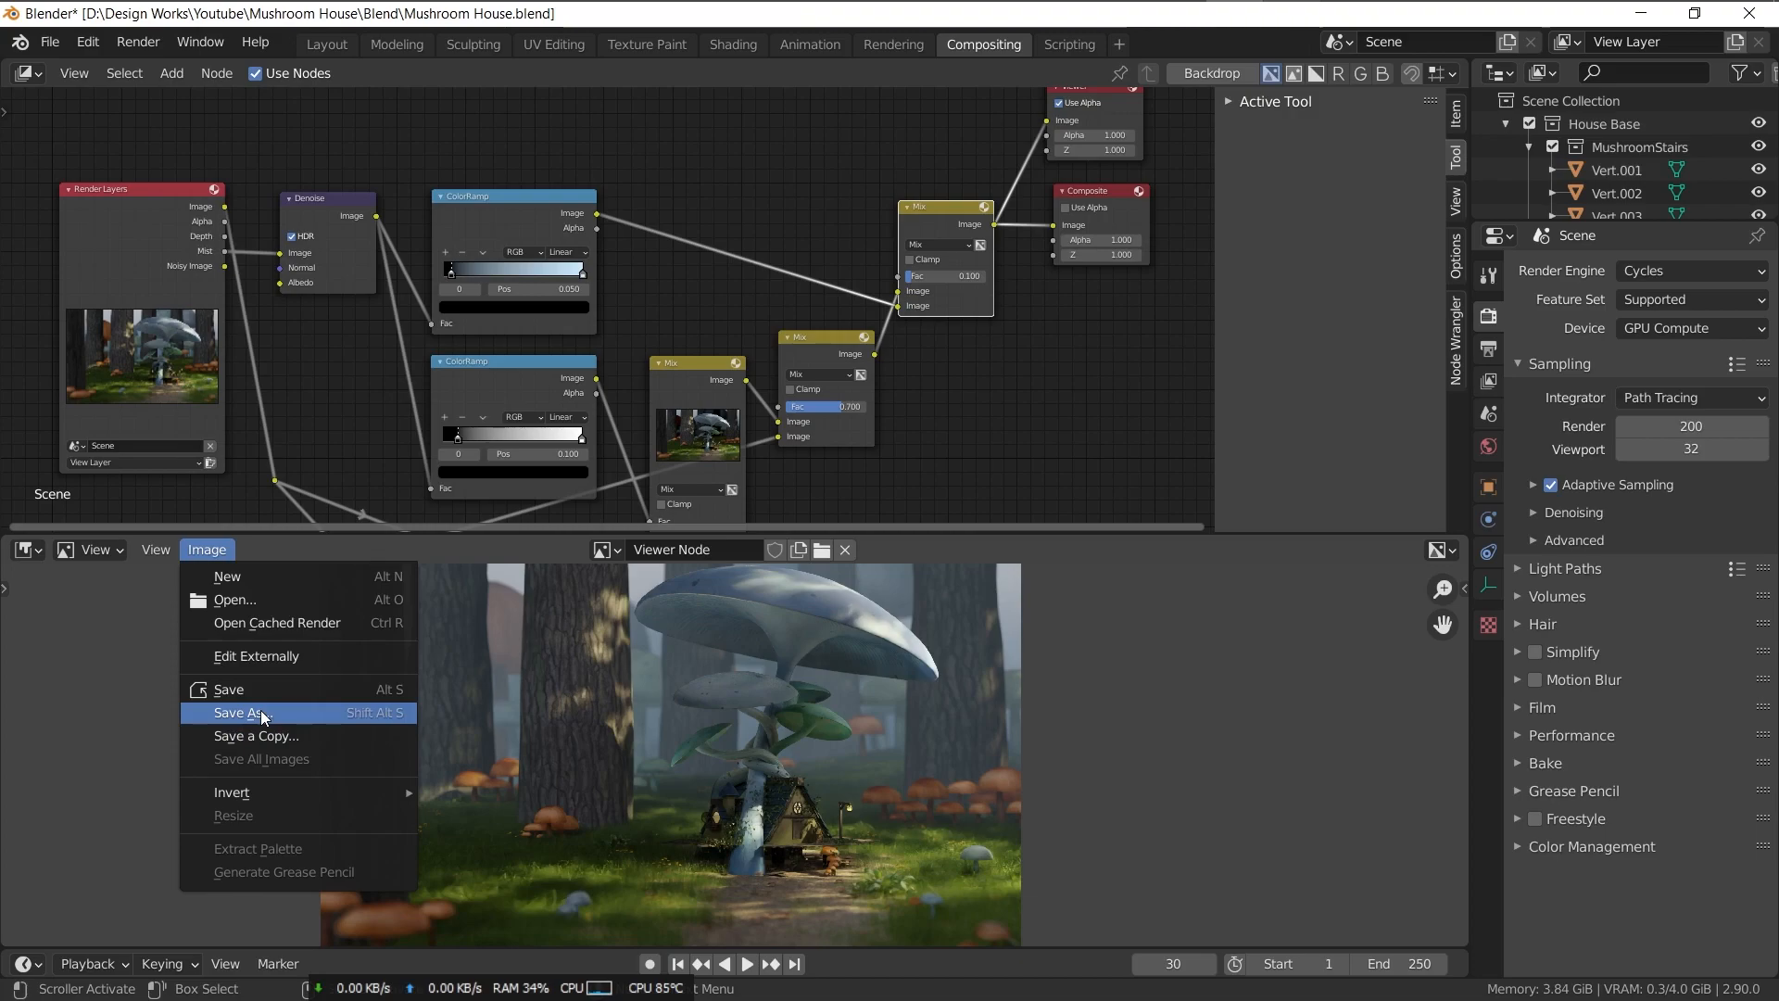
click(259, 709)
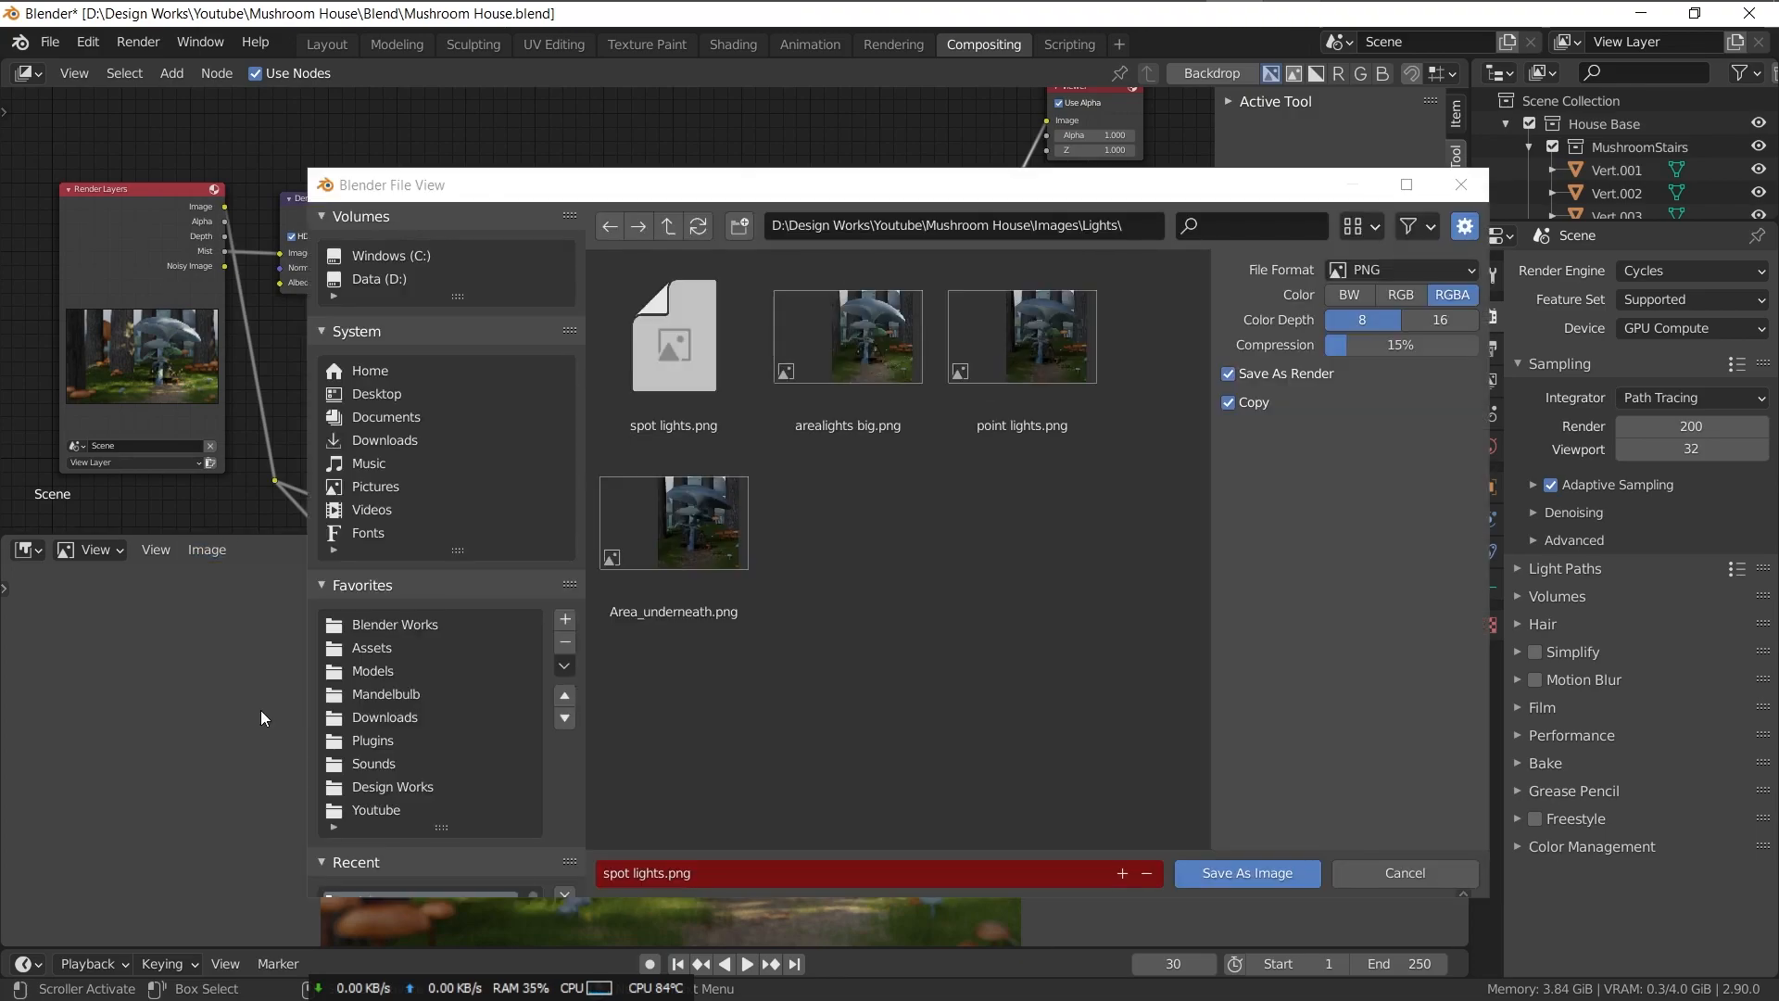
click(737, 871)
click(676, 226)
click(676, 226)
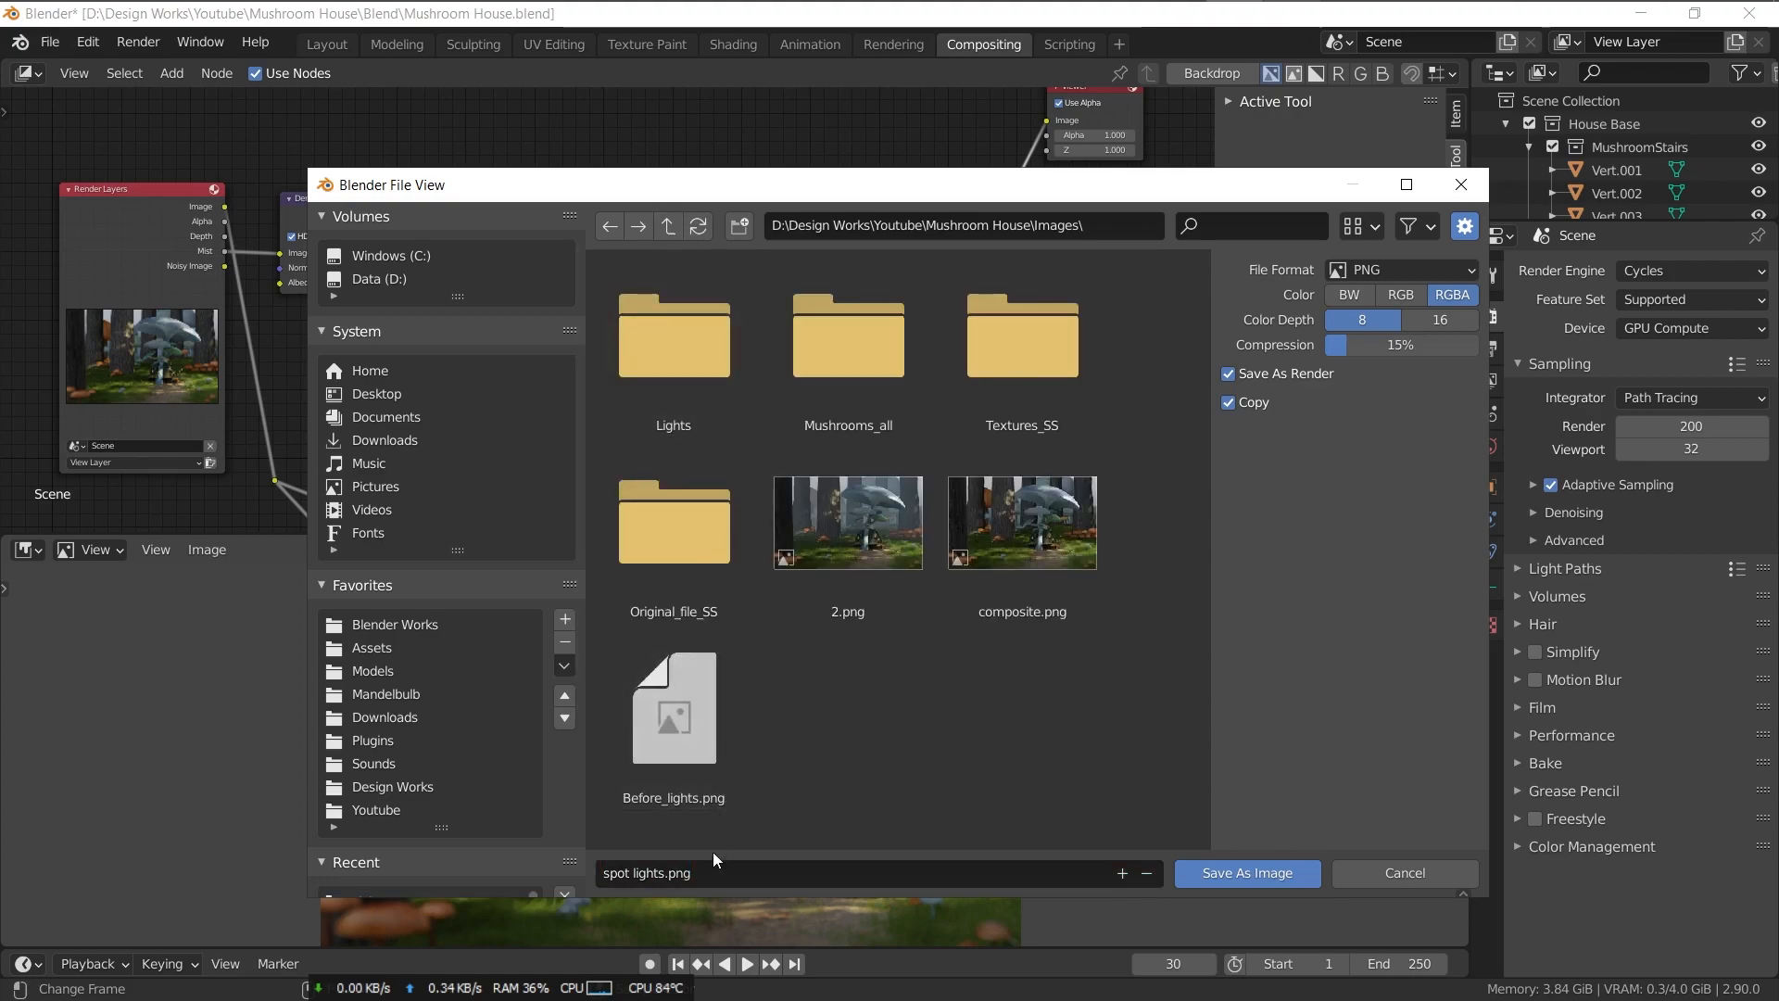
click(1216, 871)
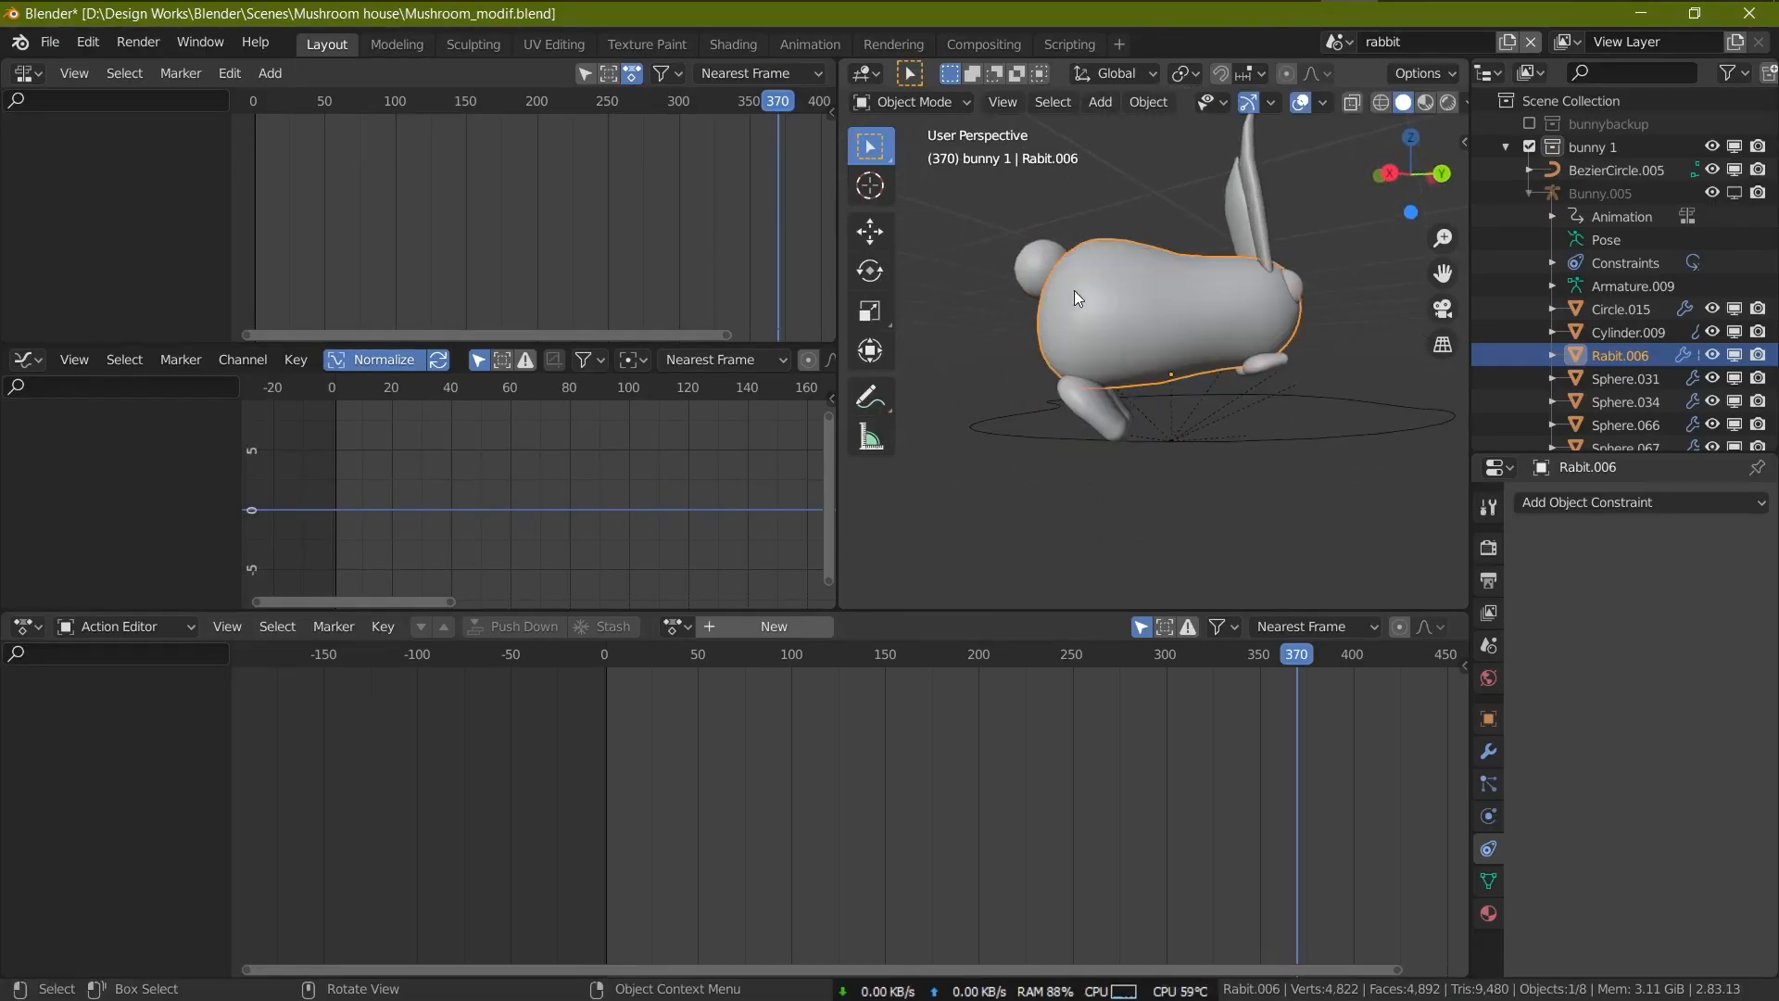
- Inspect the rabbit's body in local view and Edit Mode from several angles
click(1100, 419)
middle_drag(1103, 417, 1405, 392)
click(1309, 298)
key(slash)
key(Tab)
key(slash)
key(Tab)
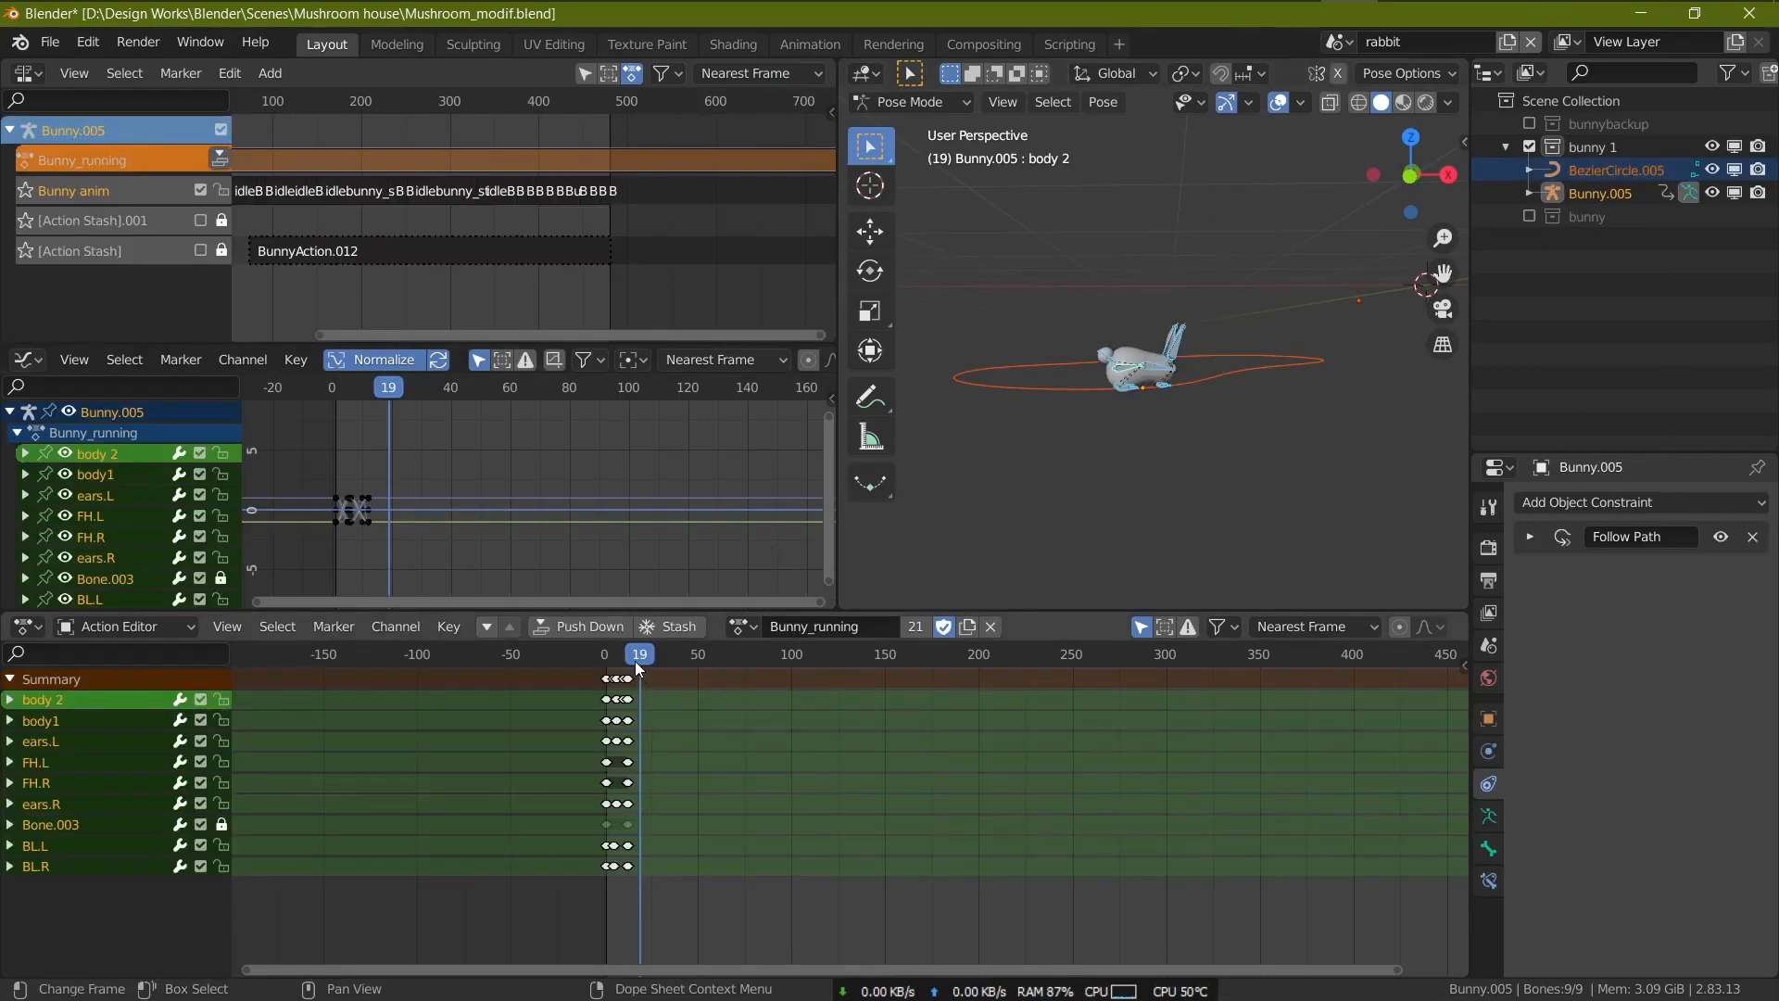
- Scrub through the Bunny_running action and switch the bunny armature's action to BunnyAction.012
drag(635, 659, 633, 701)
click(741, 626)
click(782, 693)
middle_drag(689, 765, 767, 770)
scroll(504, 468, down, 8)
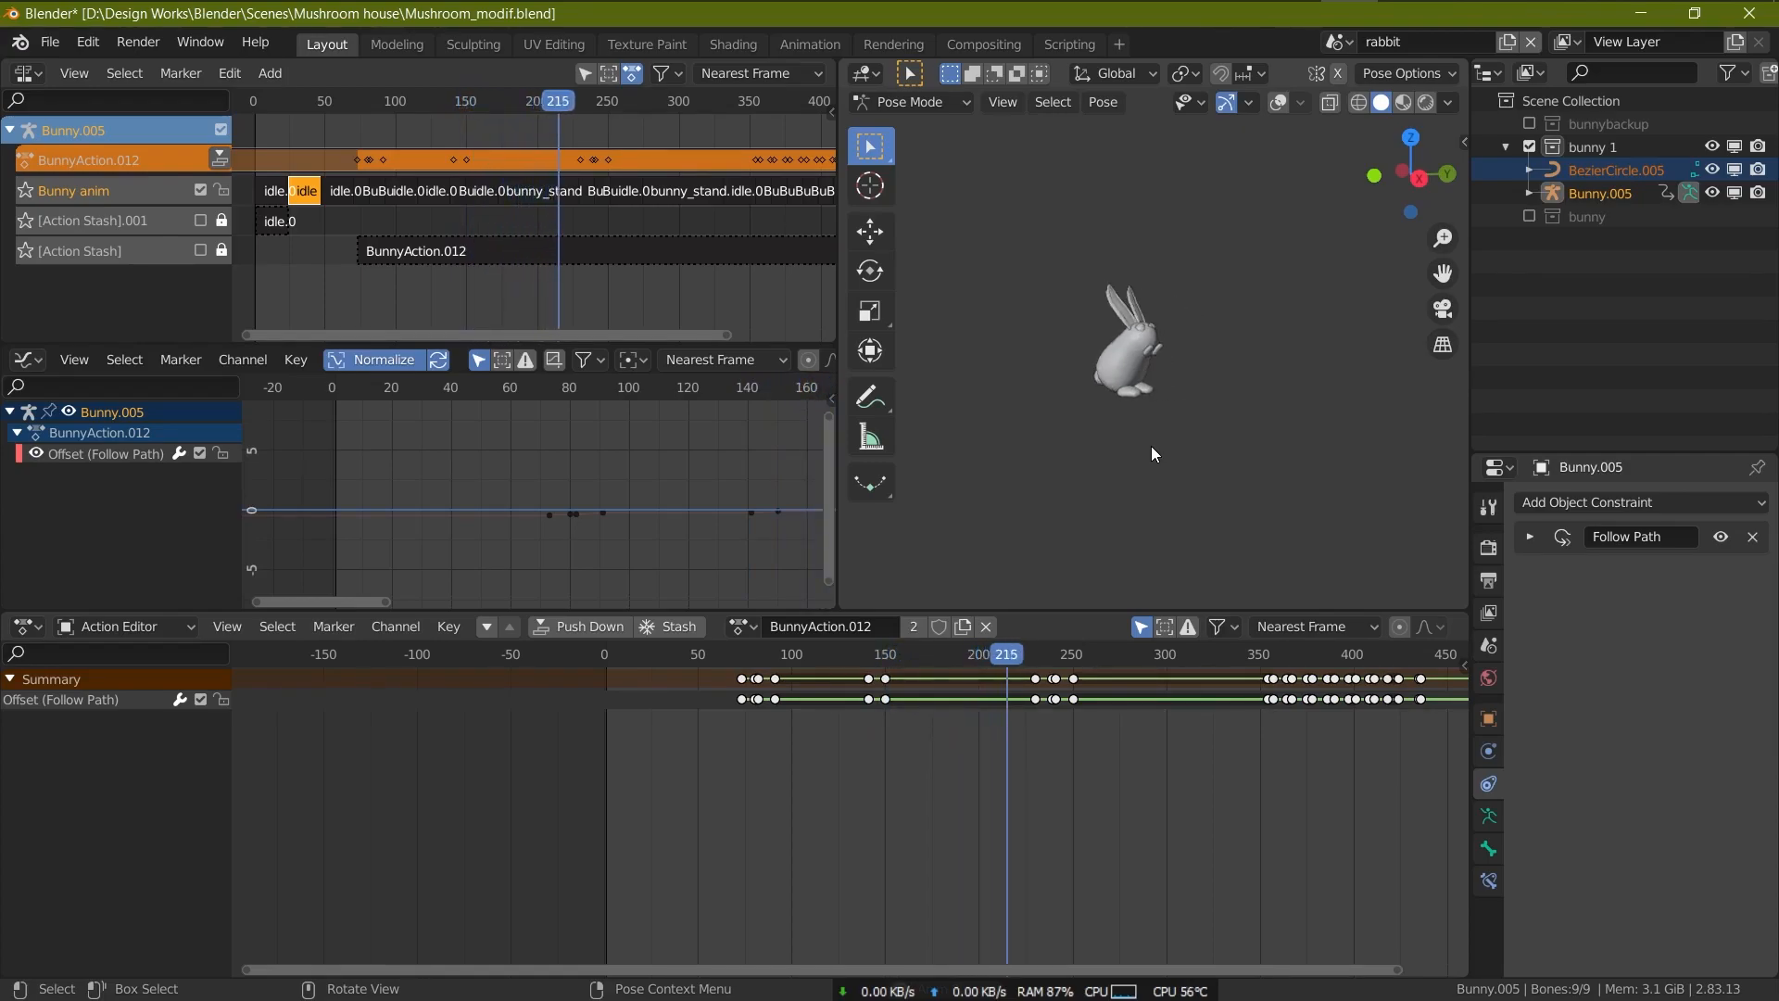
middle_drag(1188, 462, 1354, 521)
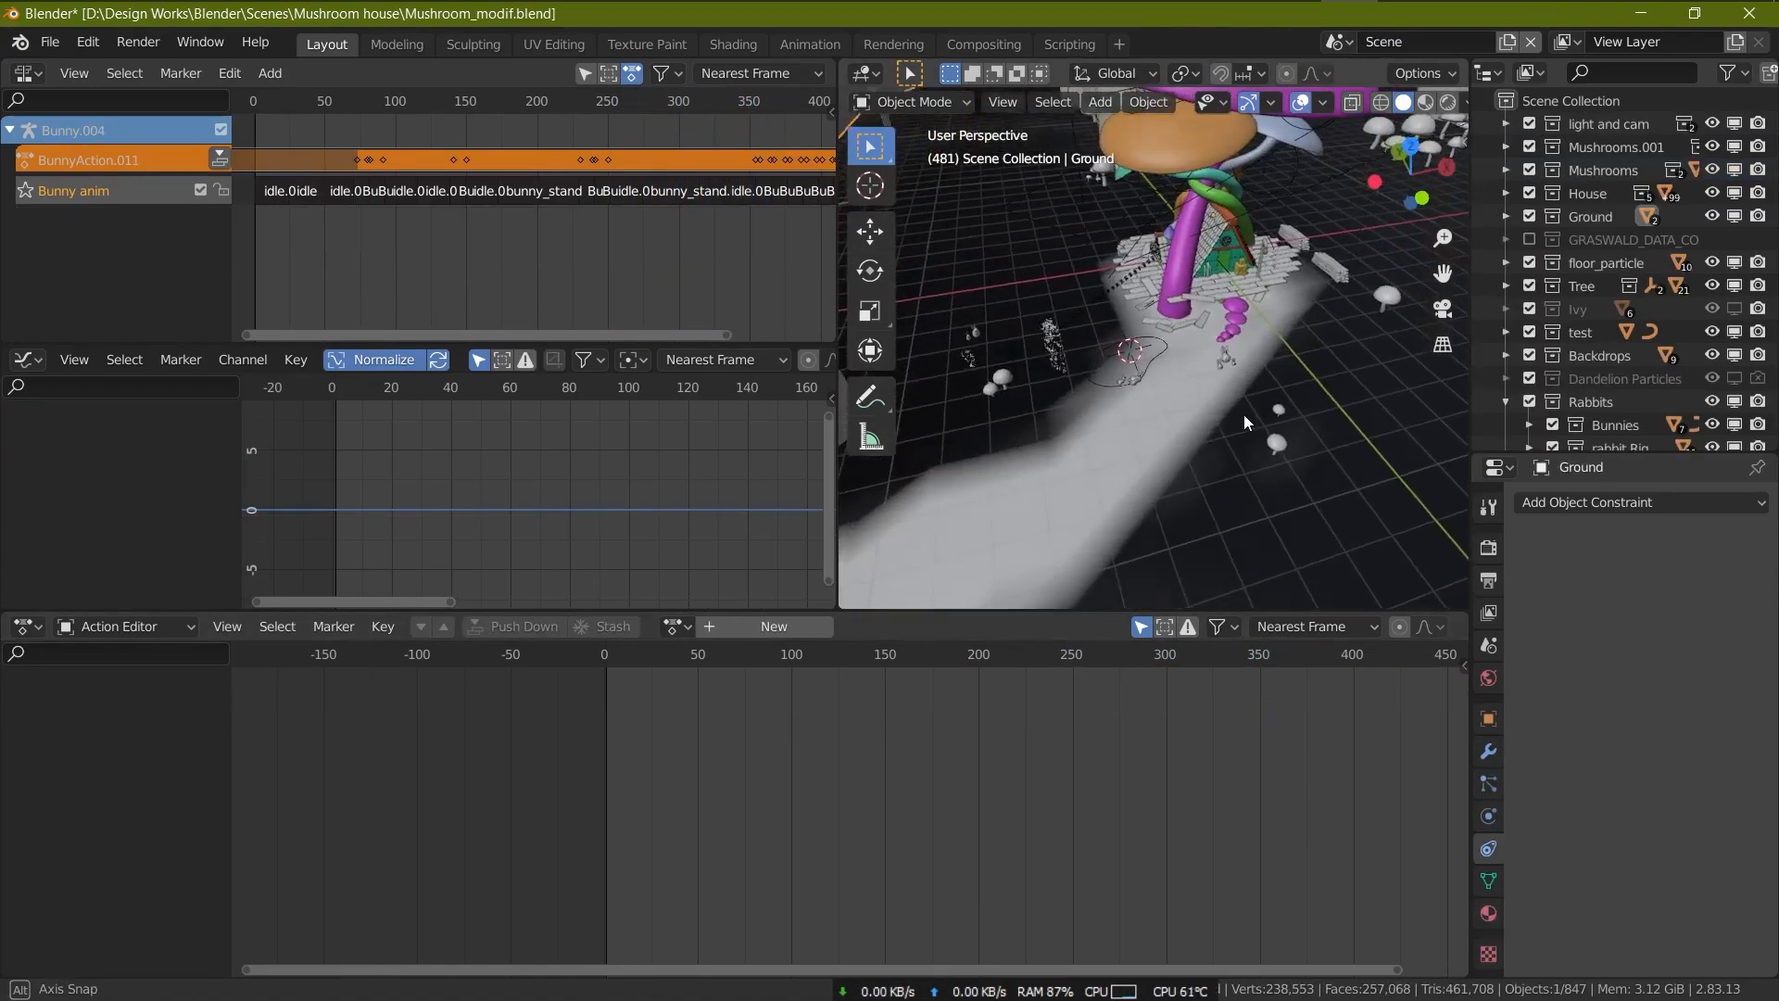
- Examine the bunnies moving along their path near the mushroom house by scrubbing through the main scene's timeline
middle_drag(1244, 415, 1170, 381)
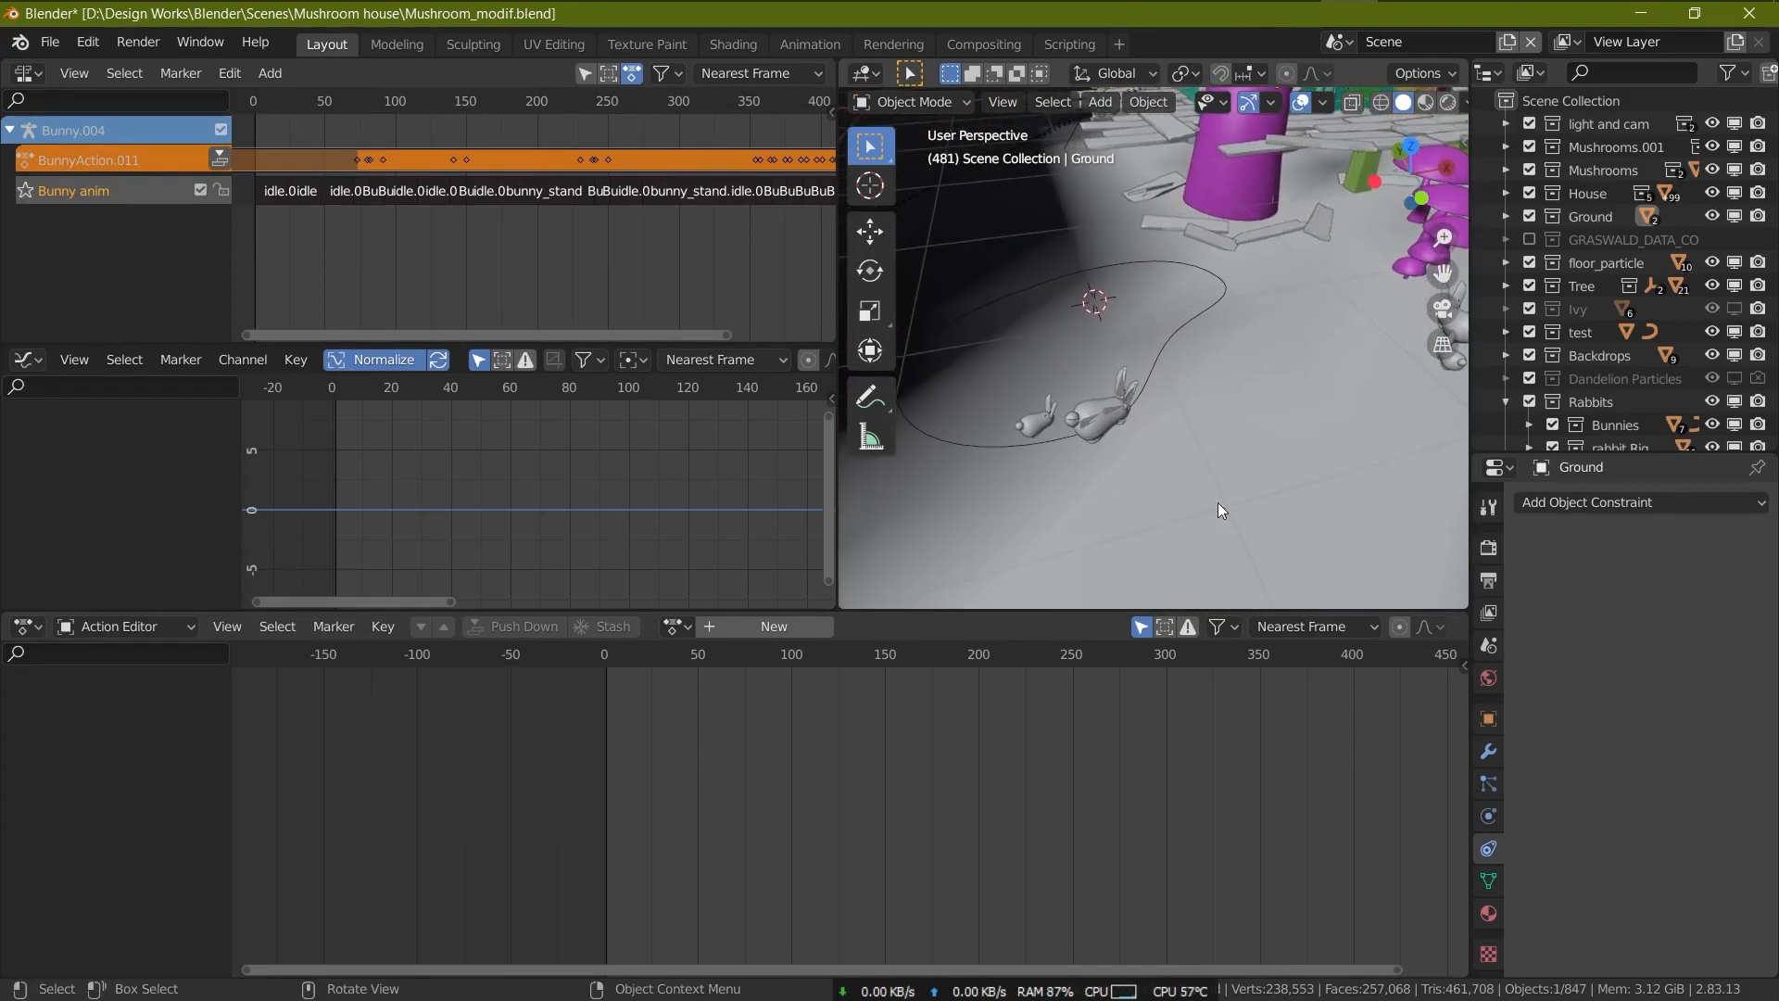
drag(700, 667, 951, 664)
middle_drag(1231, 298, 1136, 361)
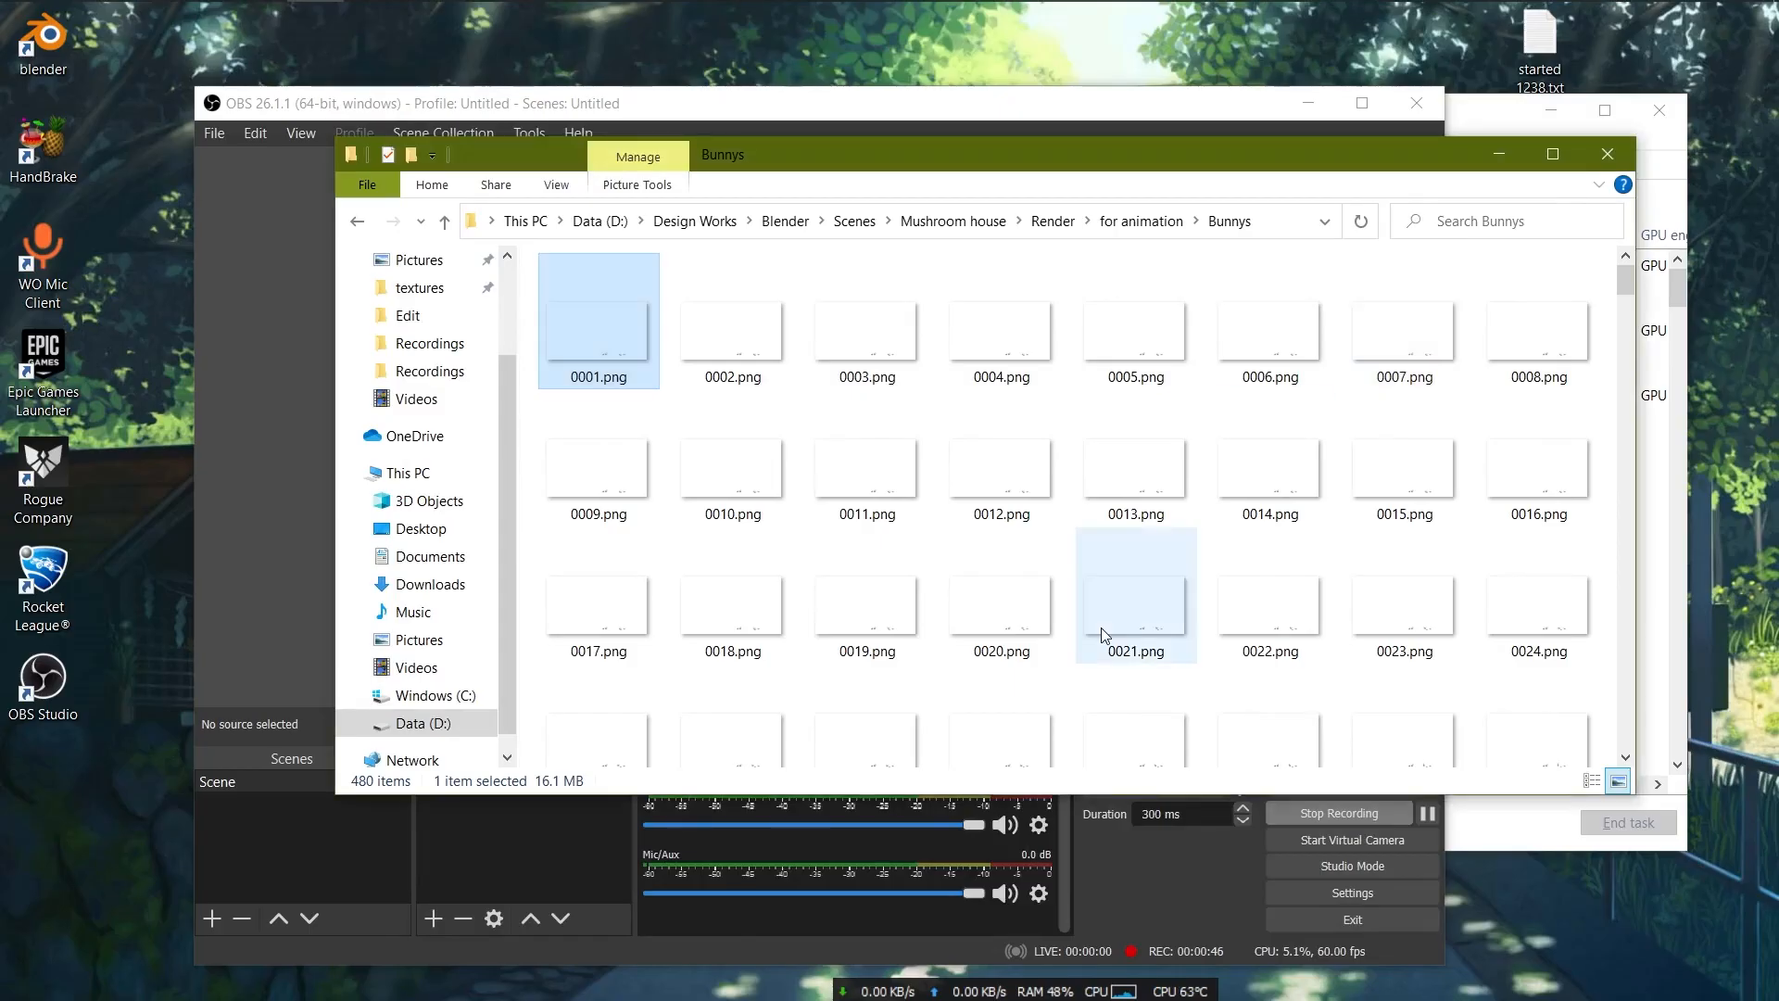
- Switch to File Explorer and open a rendered frame from the Bunnys folder and image_0089.png from the particles Renders folder
scroll(1102, 635, down, 5)
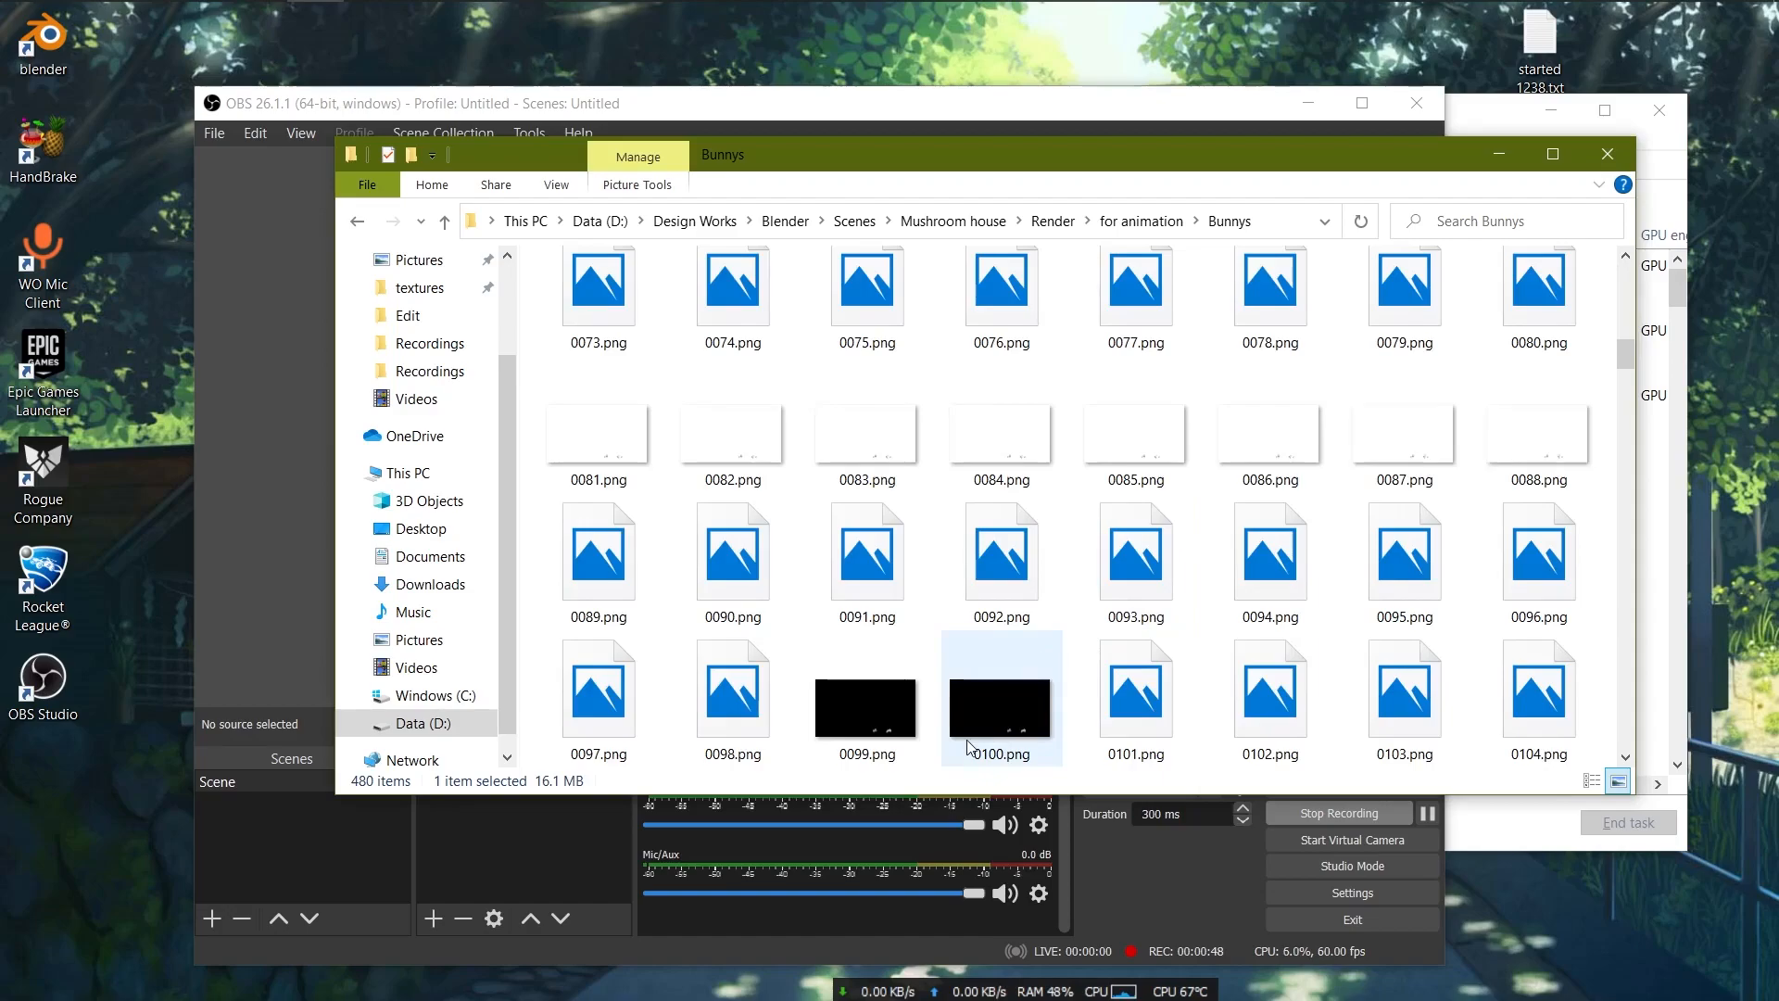
scroll(1103, 636, down, 2)
click(1008, 459)
double_click(1008, 459)
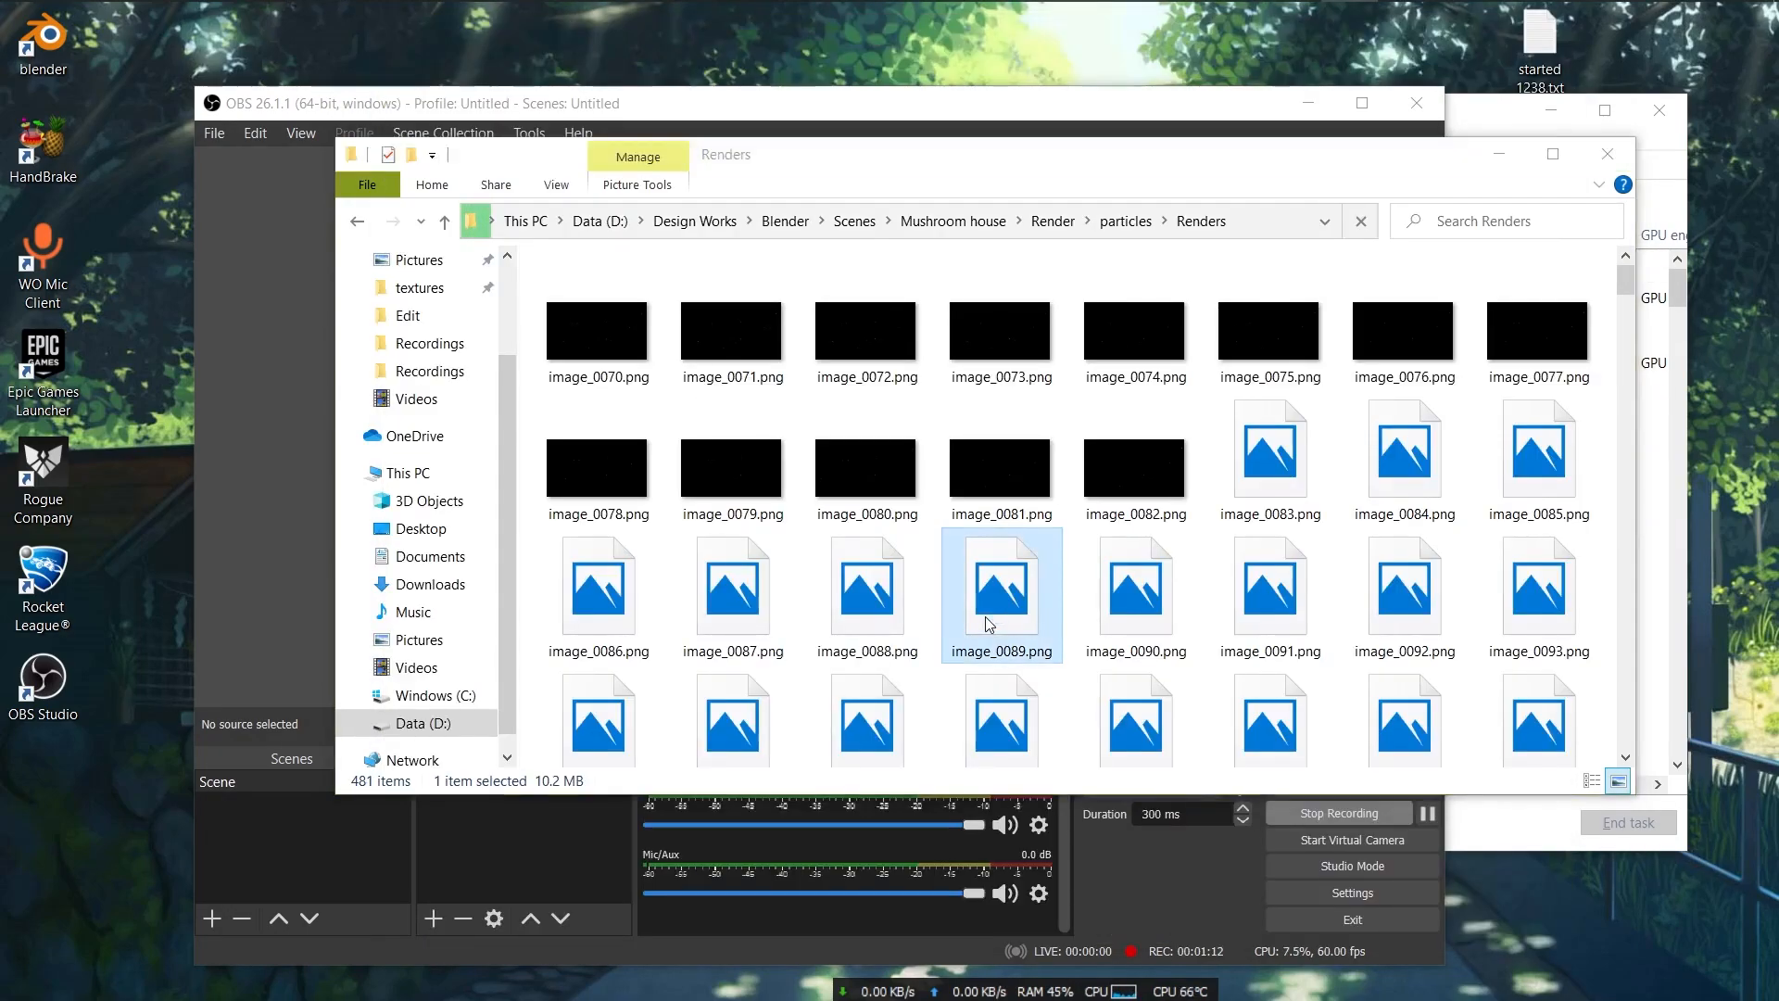
double_click(986, 615)
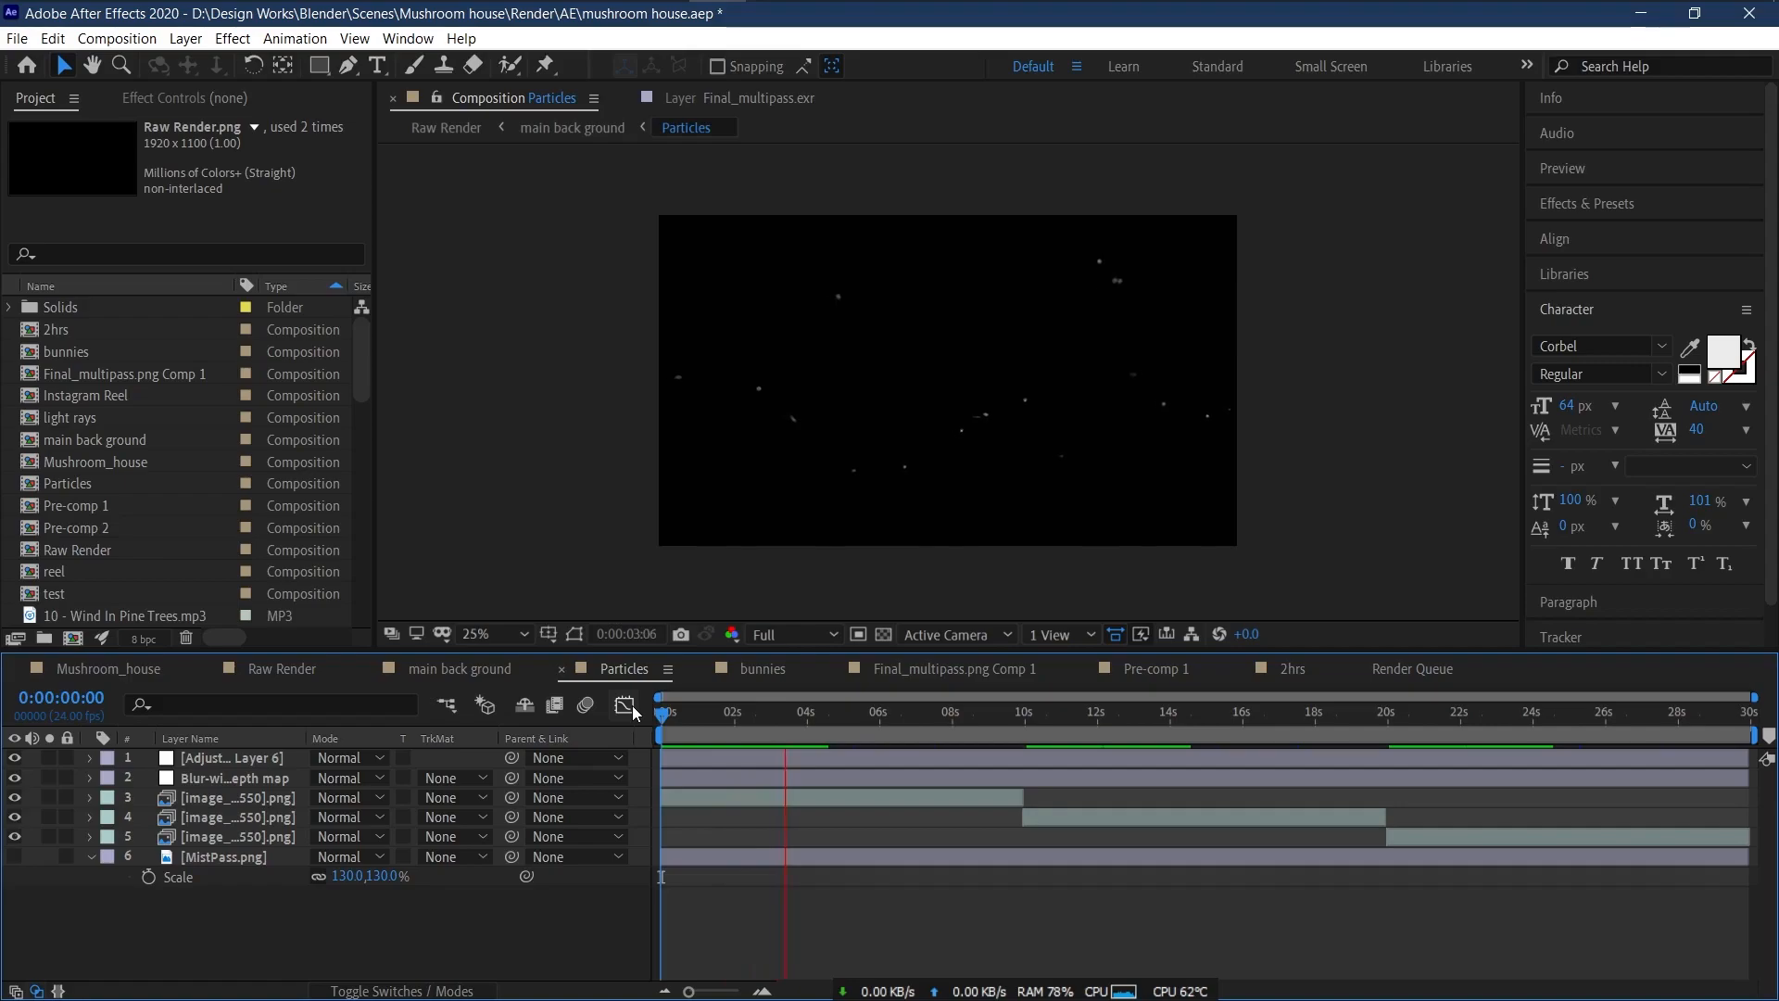
- Switch to After Effects and review the playback of the bunnies composition and its placement in the main back ground composition
click(762, 668)
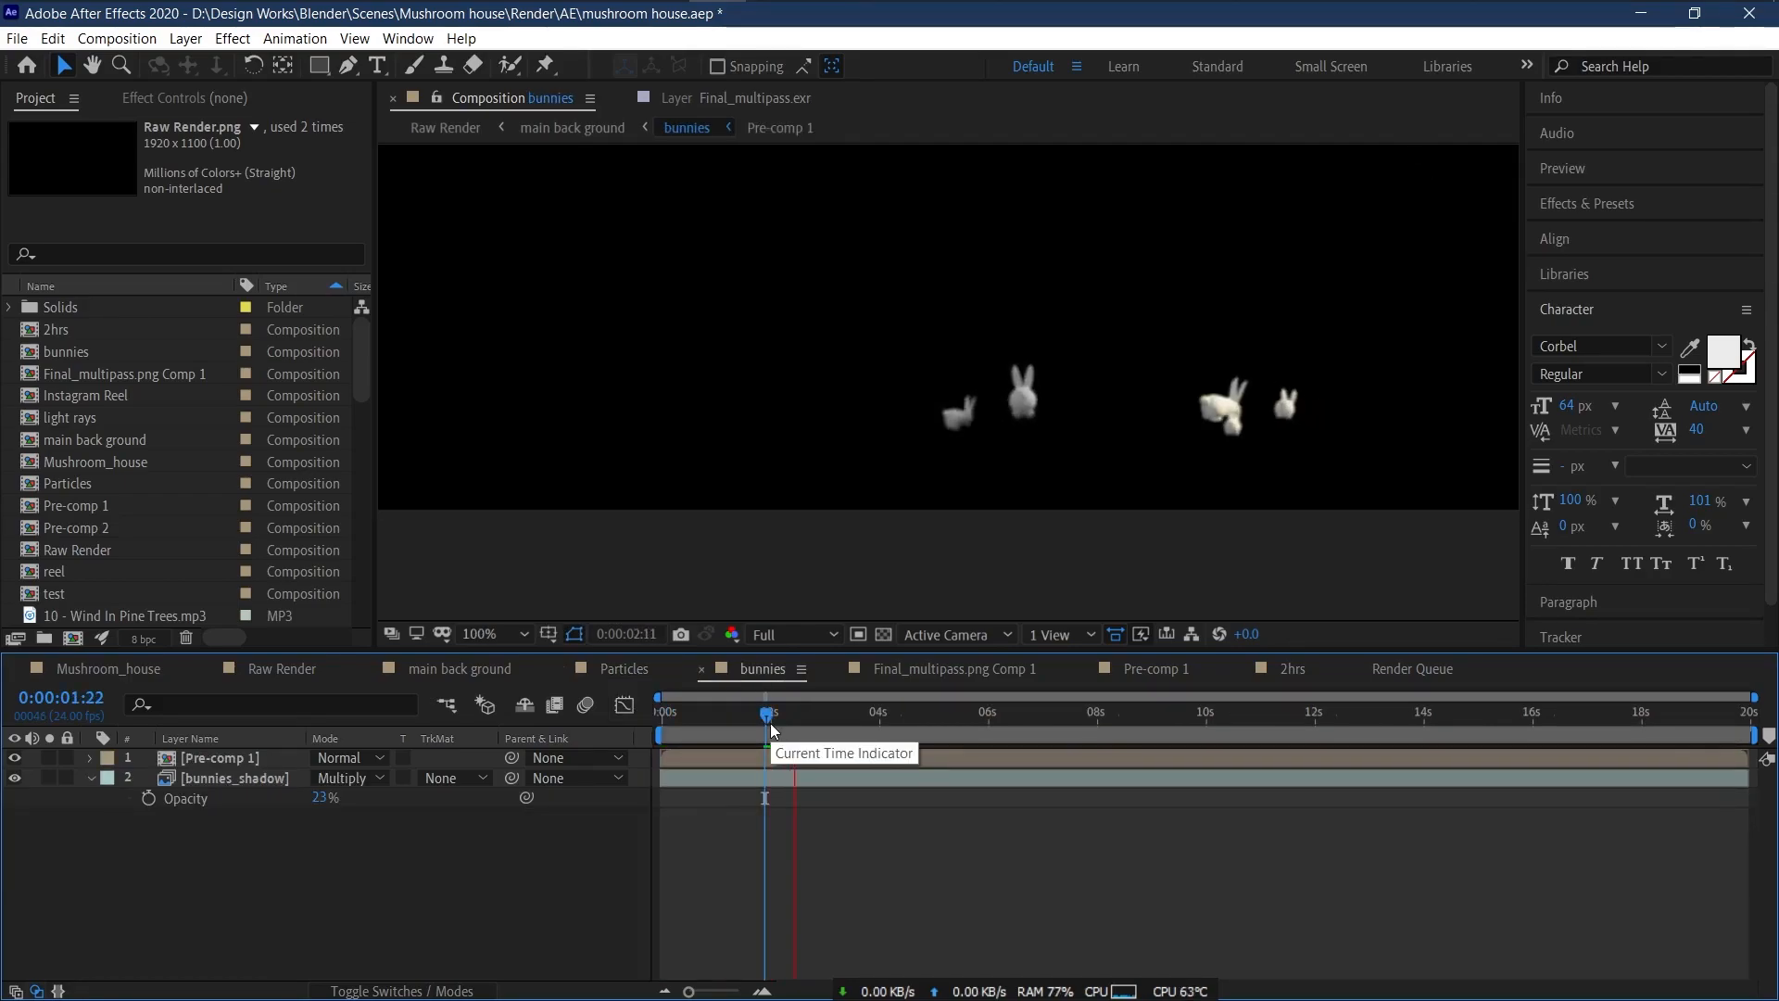
key(space)
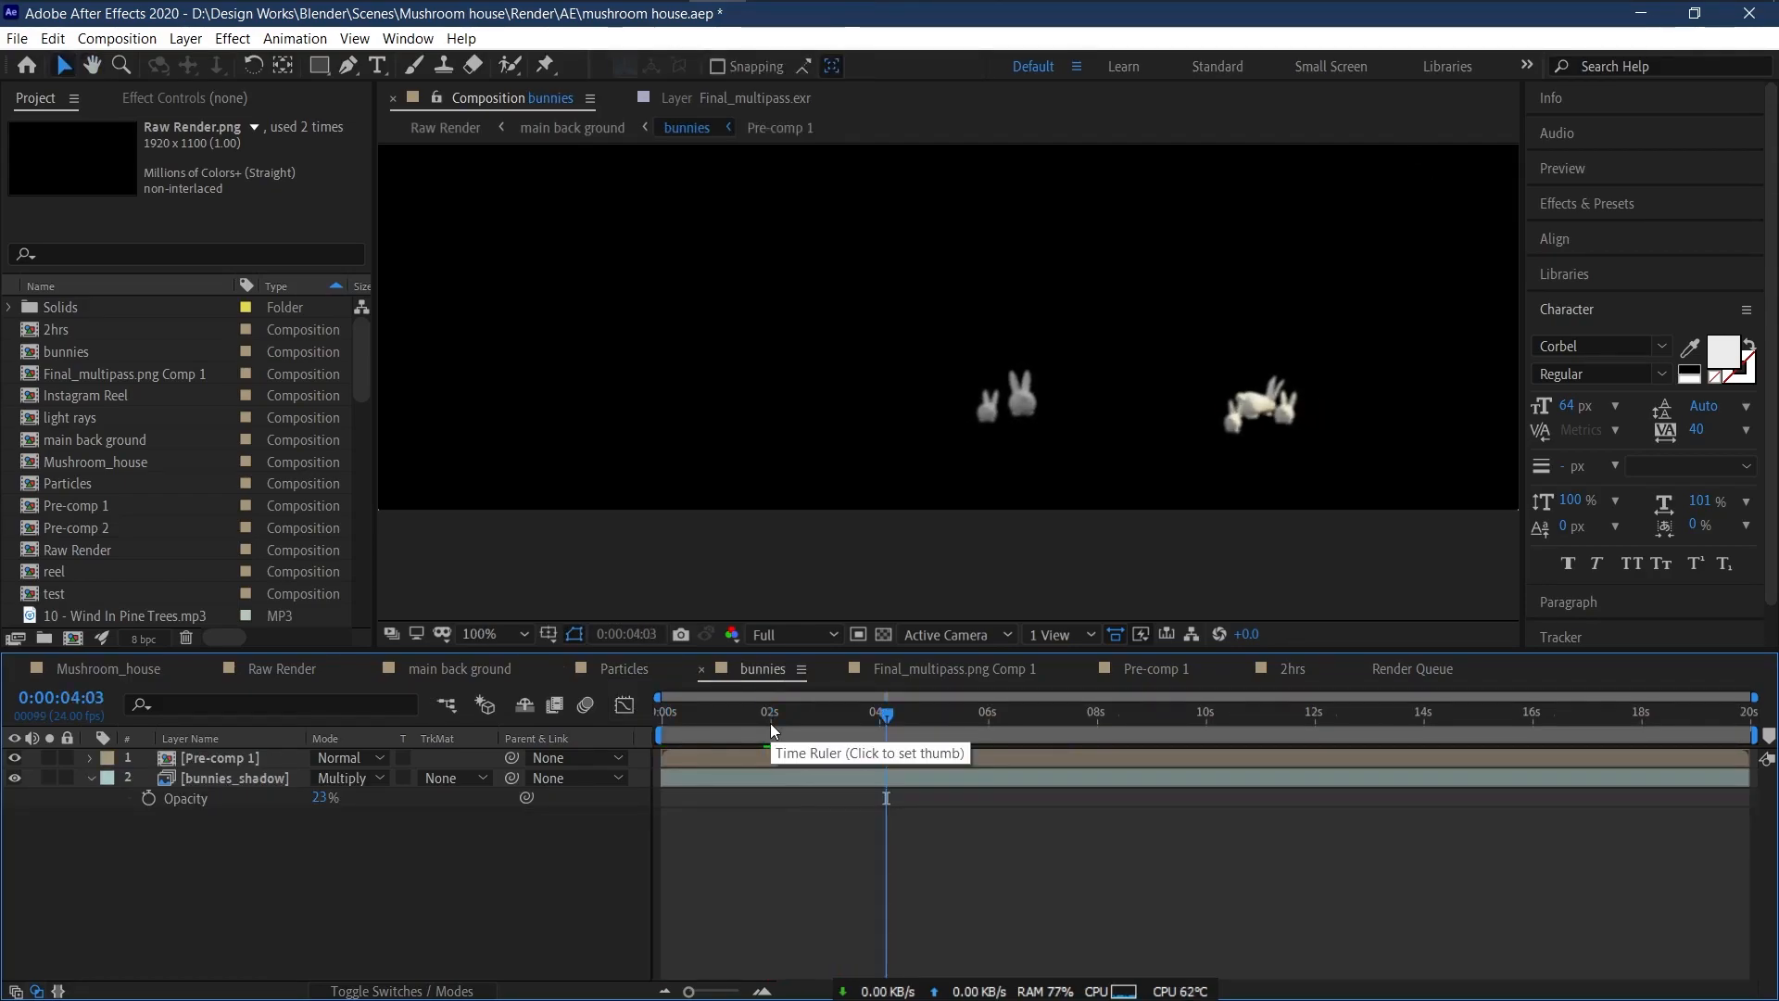
click(459, 668)
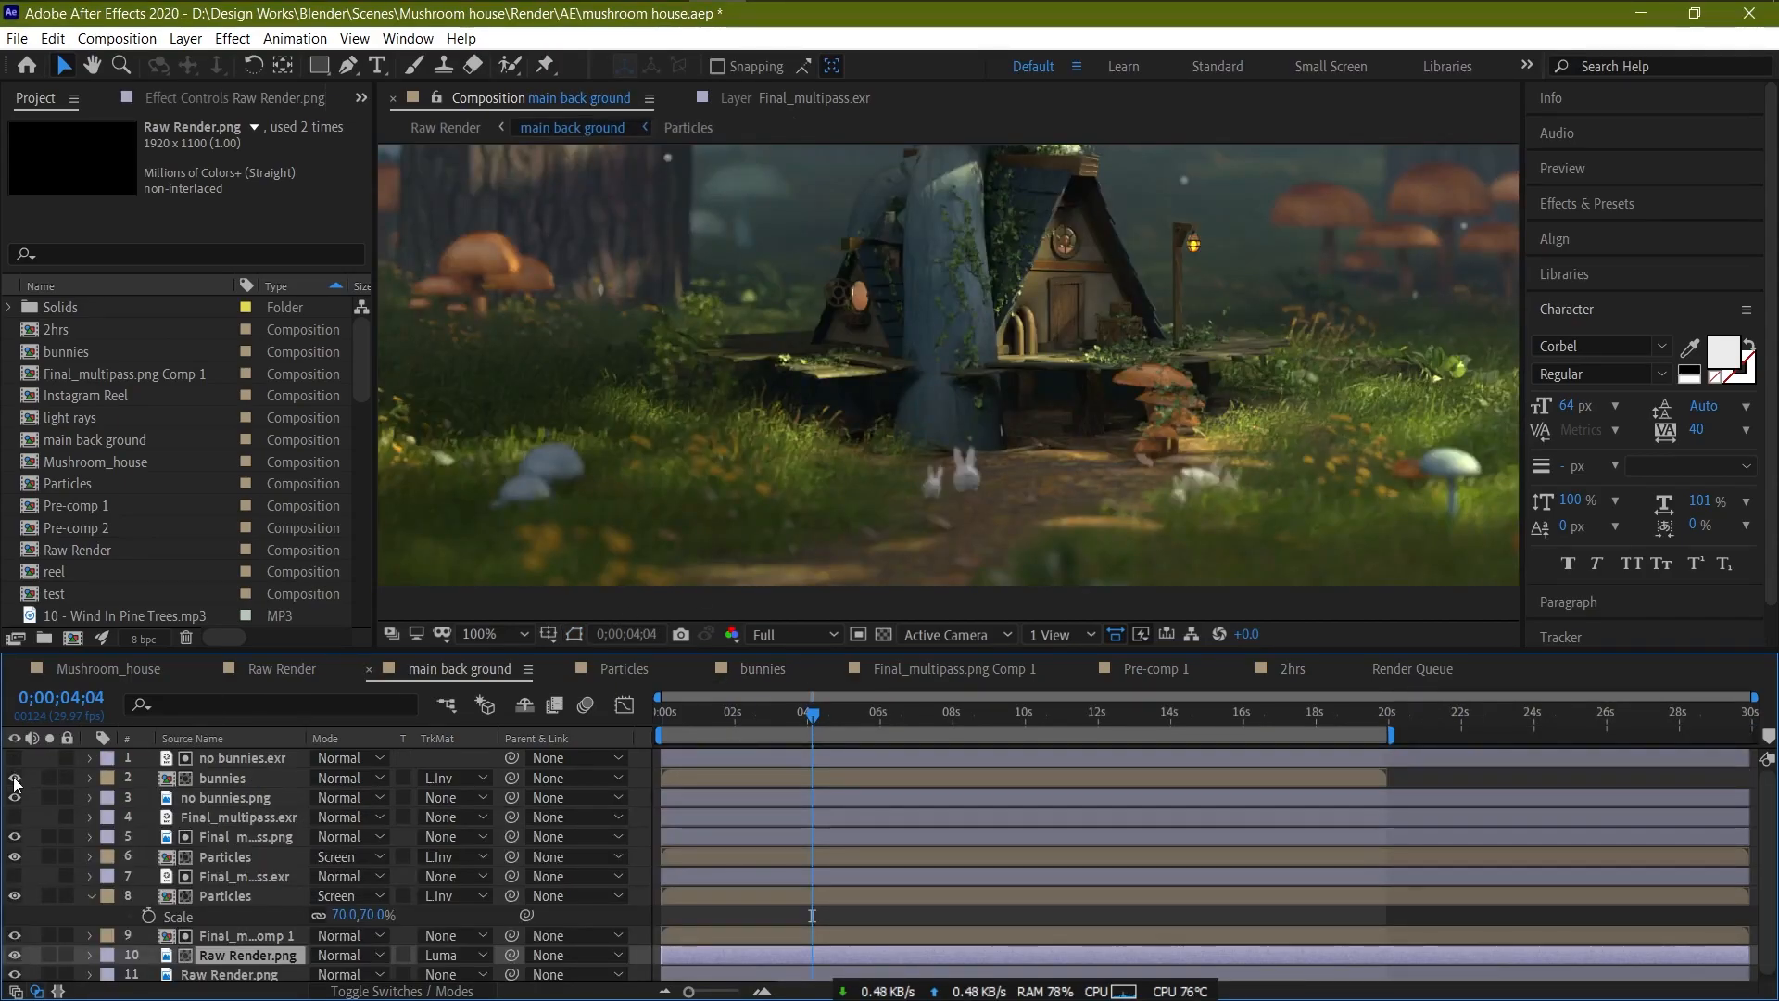
- Make the light rays color and White Solid 1 layers visible in the Raw Render composition
click(282, 668)
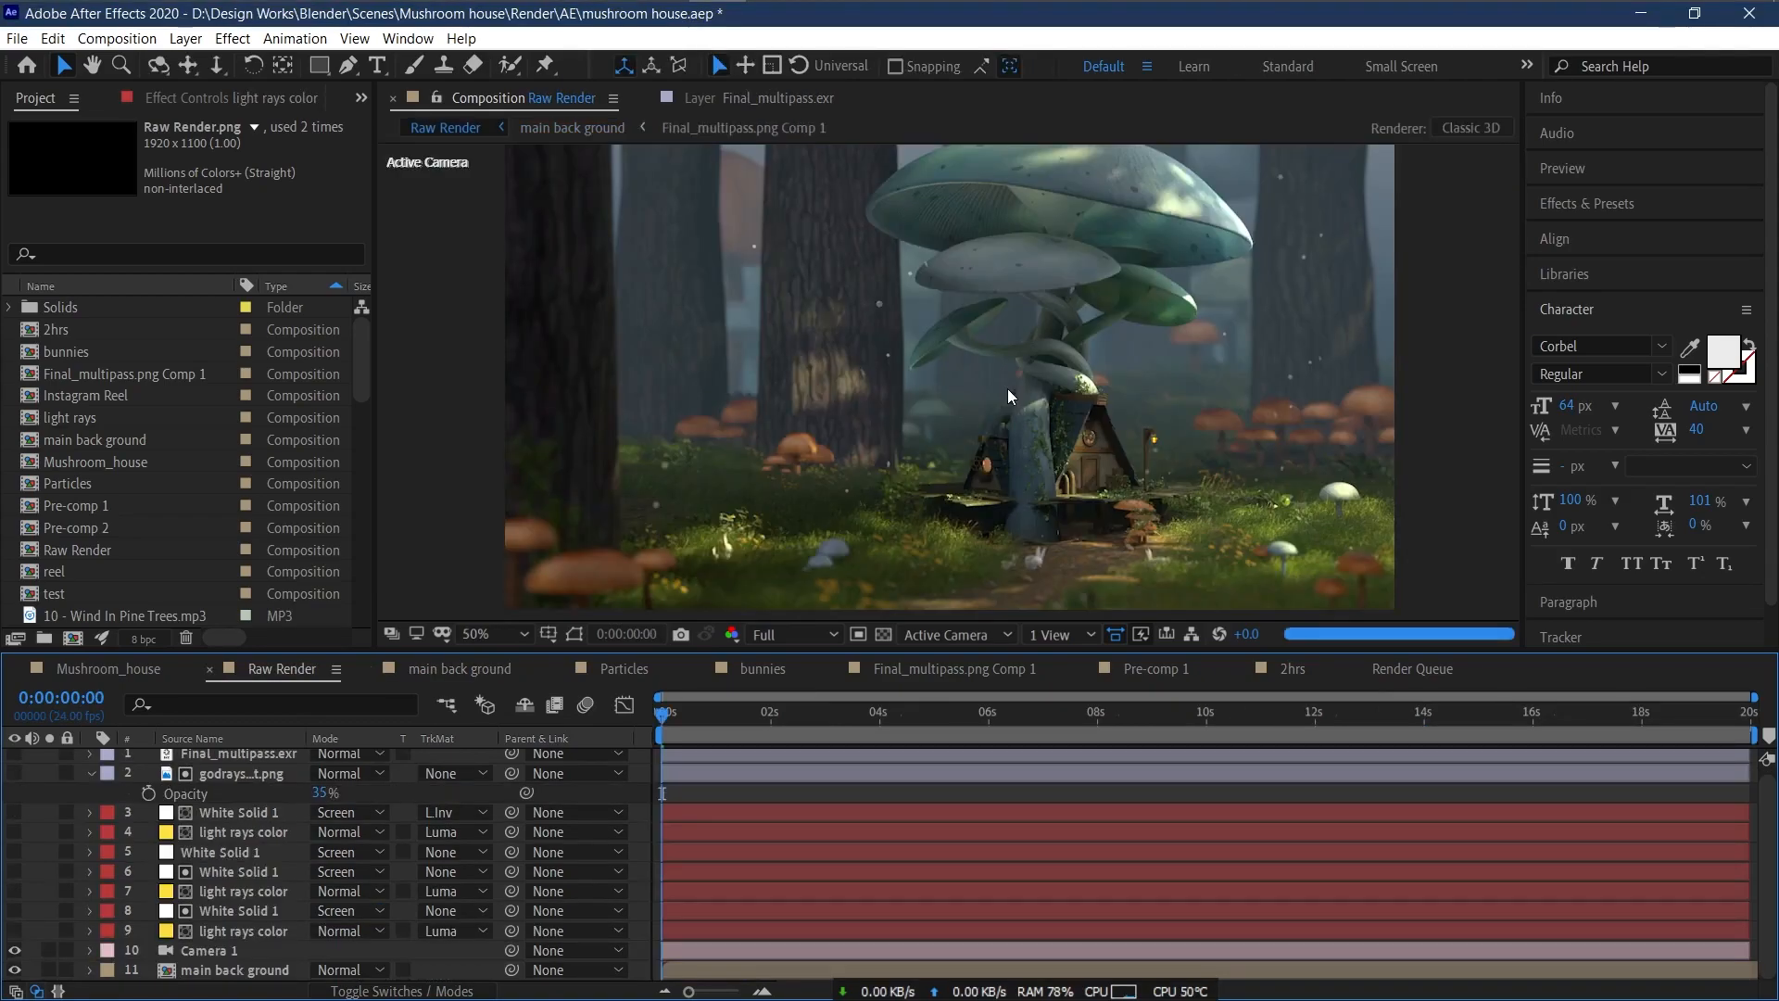
click(15, 912)
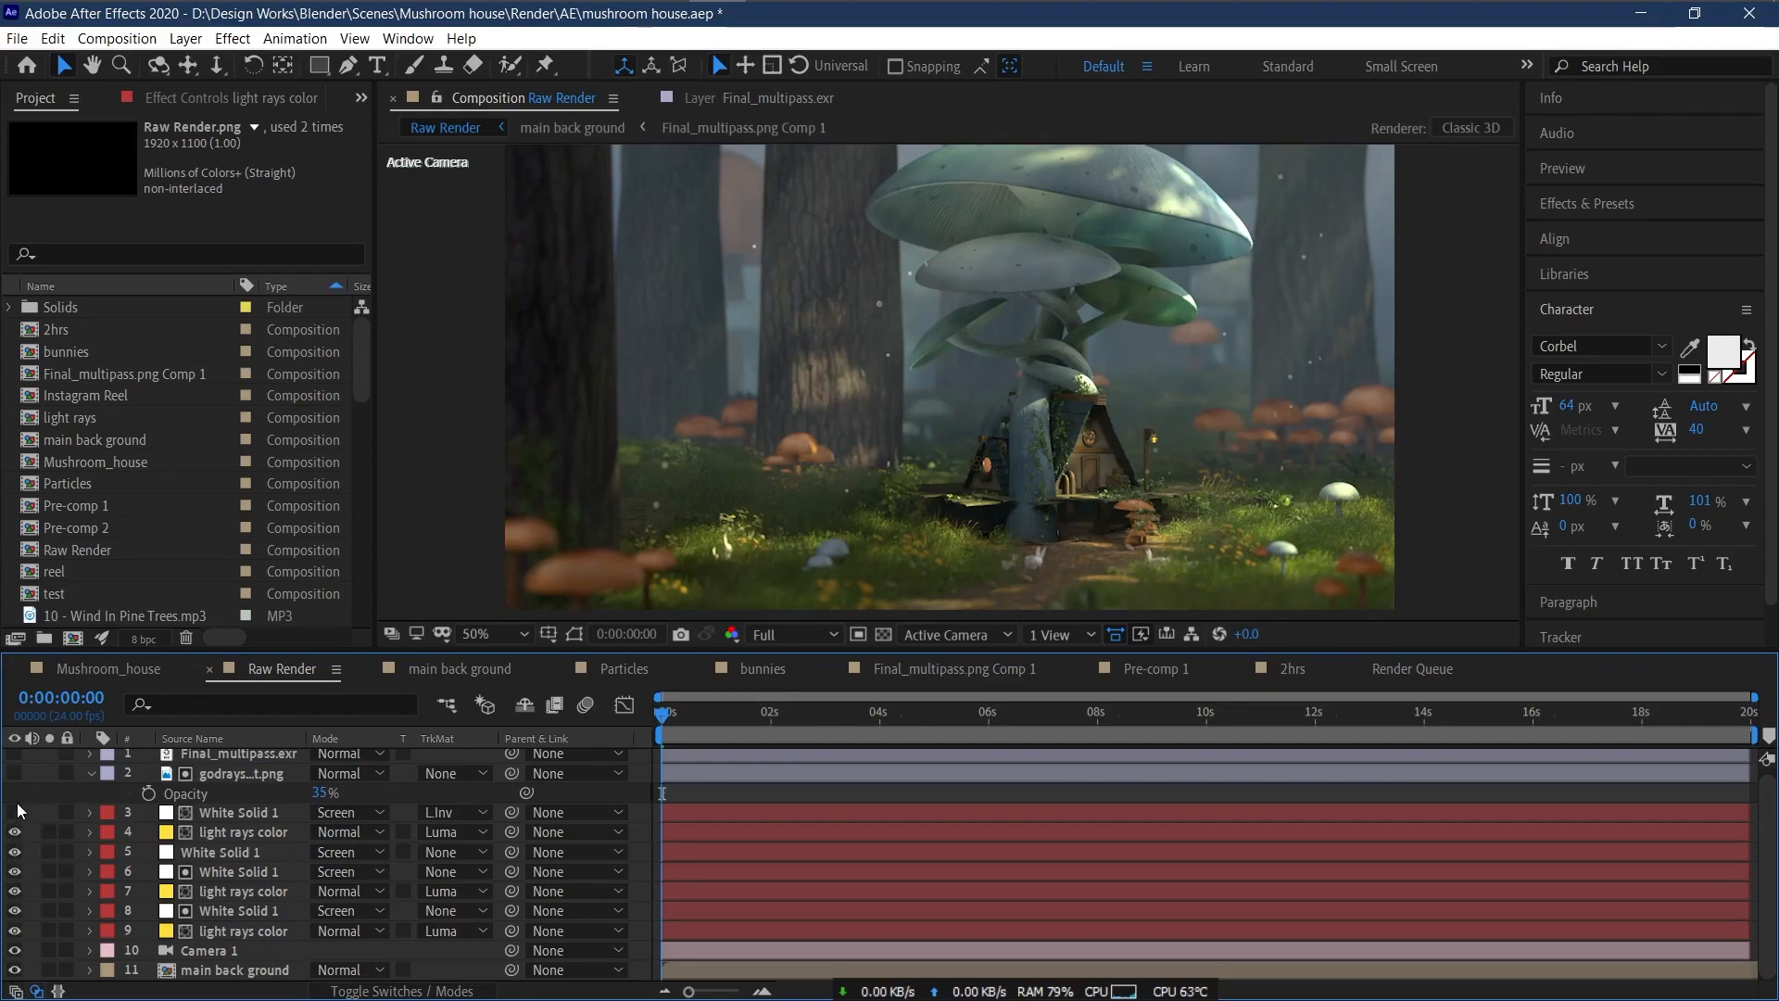
scroll(44, 834, up, 1)
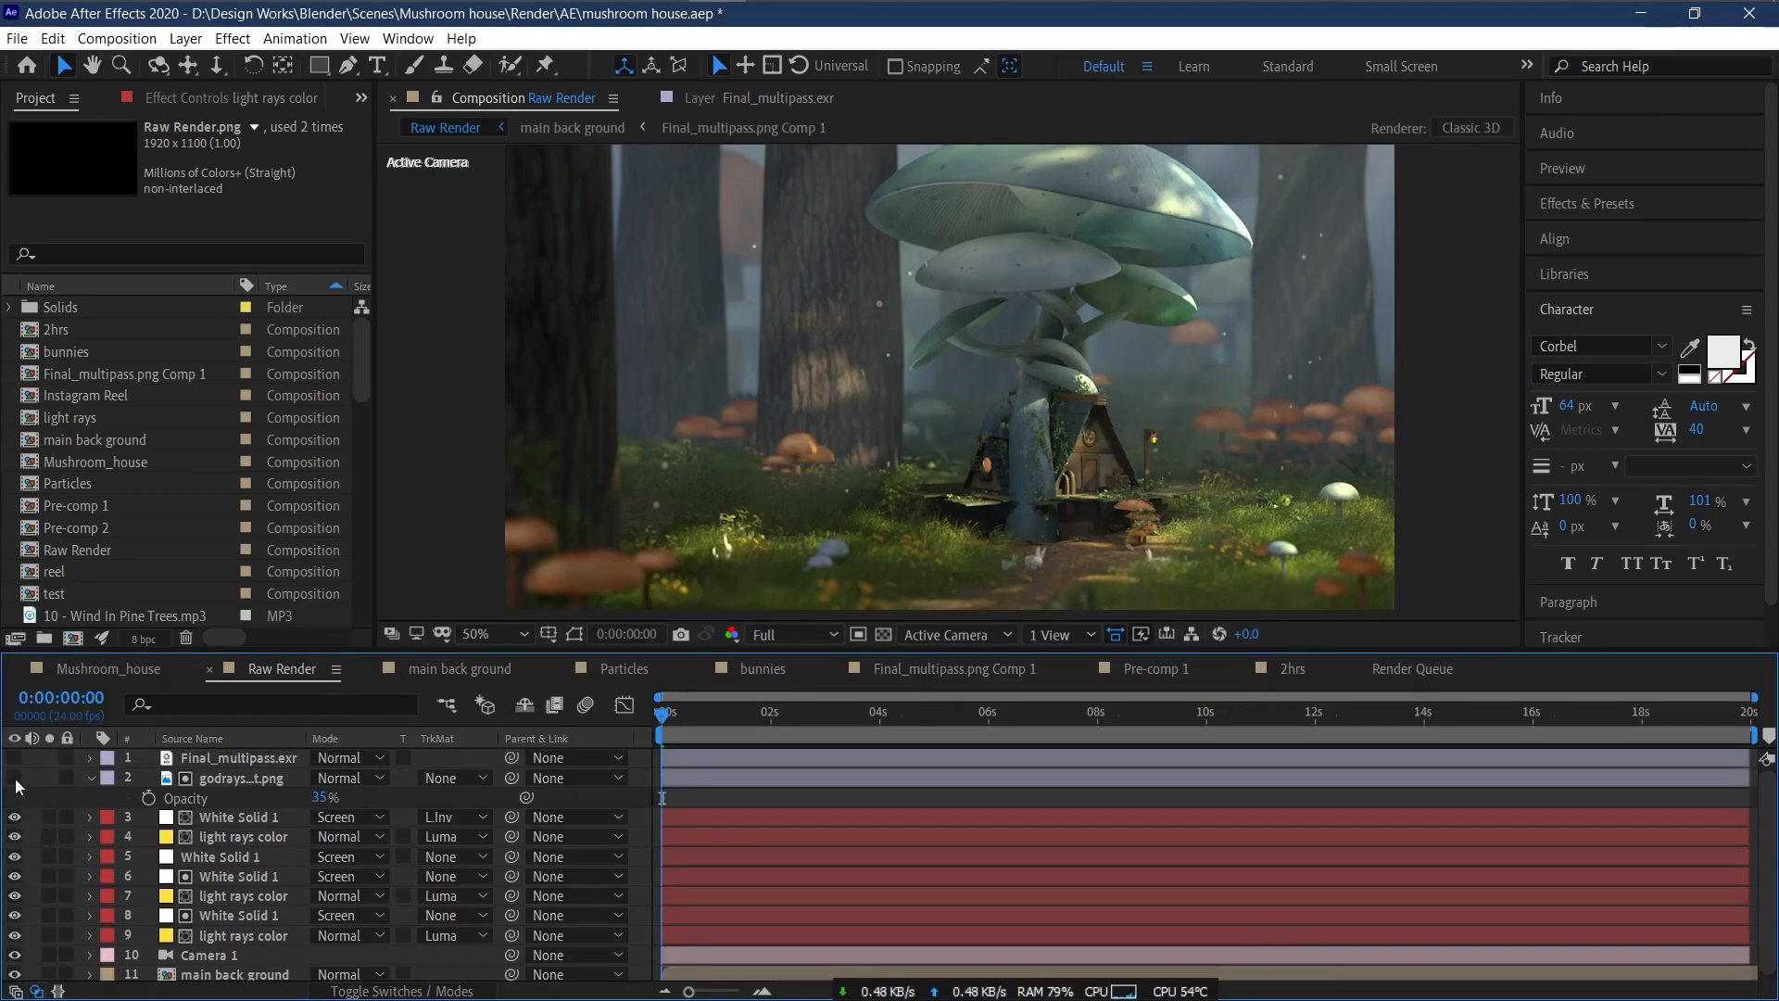